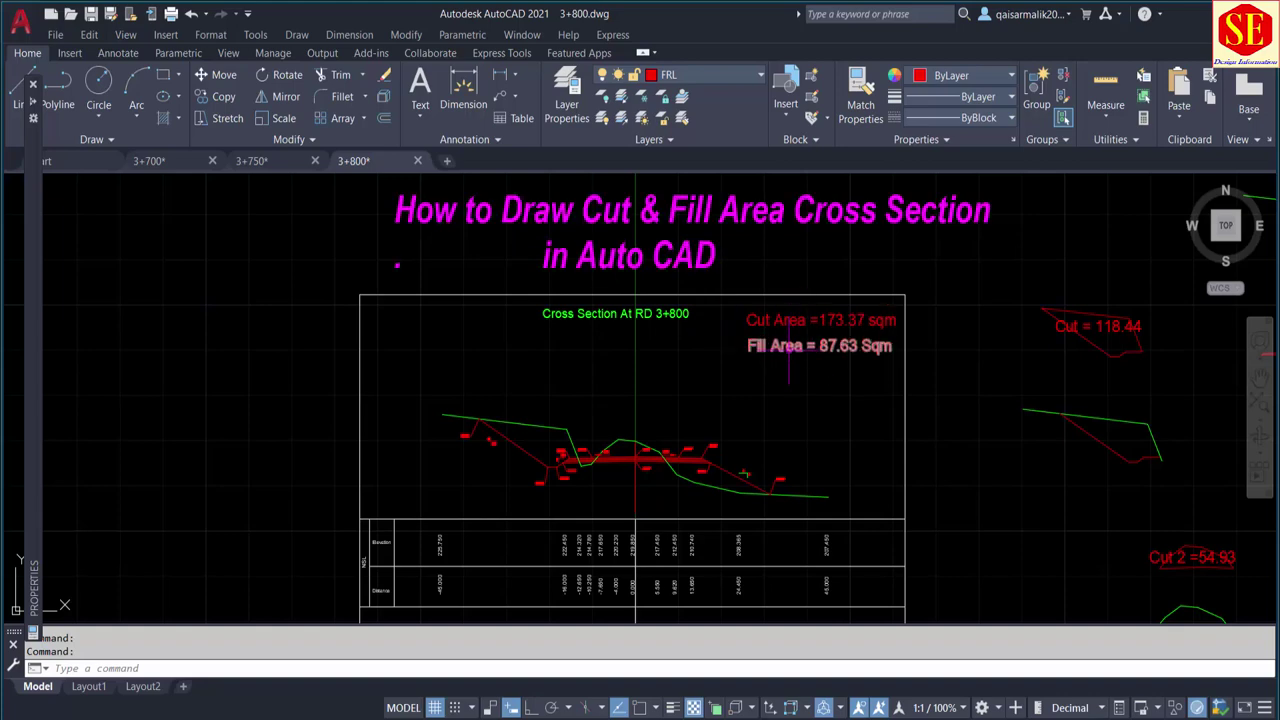
Pan and zoom across the left slope, road centre line and right slope to show the whole cross-section
{"action": "scroll", "coordinate": [613, 532], "scroll_direction": "up", "scroll_amount": 2}
{"action": "scroll", "coordinate": [616, 522], "scroll_direction": "up", "scroll_amount": 3}
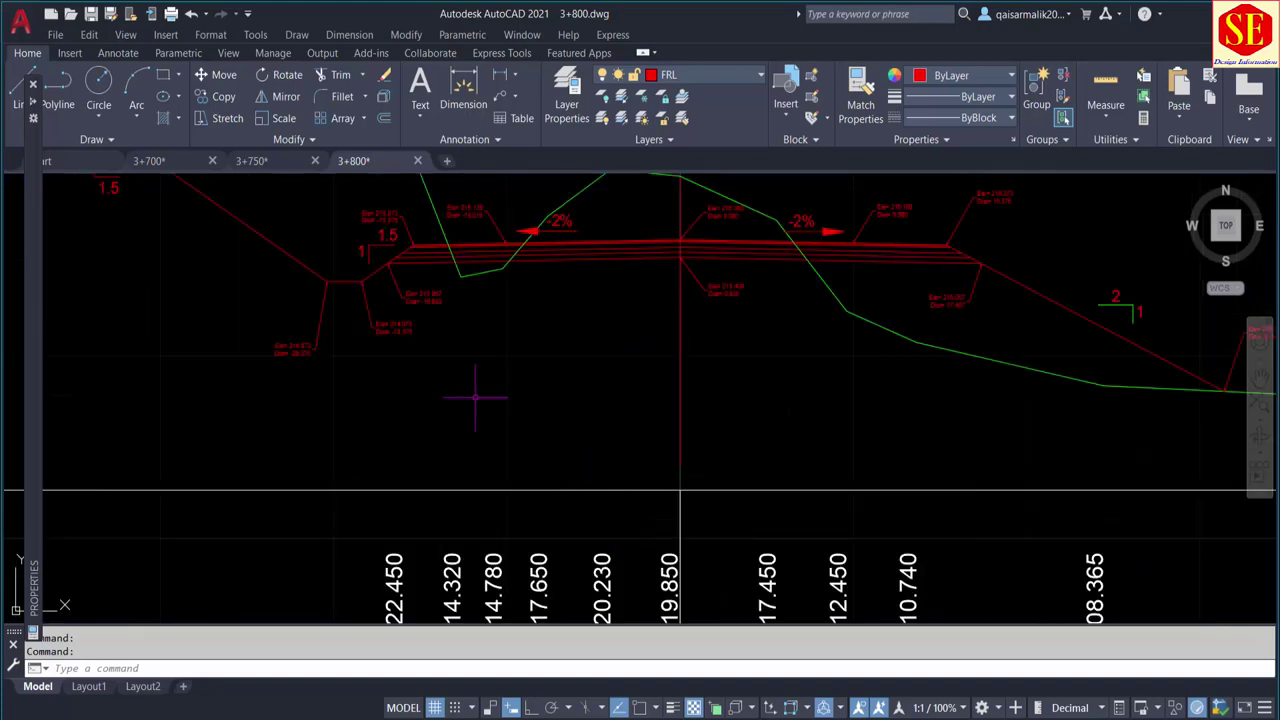
{"action": "middle_click_drag", "start_coordinate": [480, 394], "coordinate": [657, 540]}
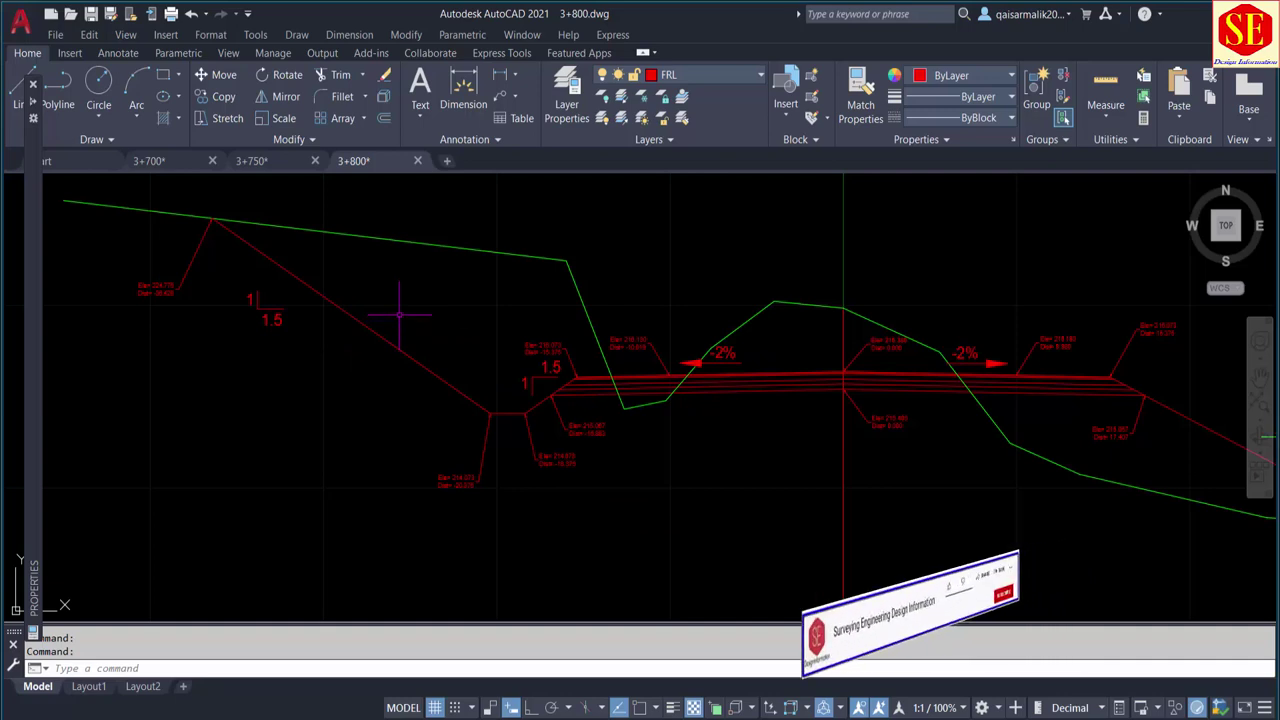
{"action": "middle_click_drag", "start_coordinate": [806, 380], "coordinate": [790, 398]}
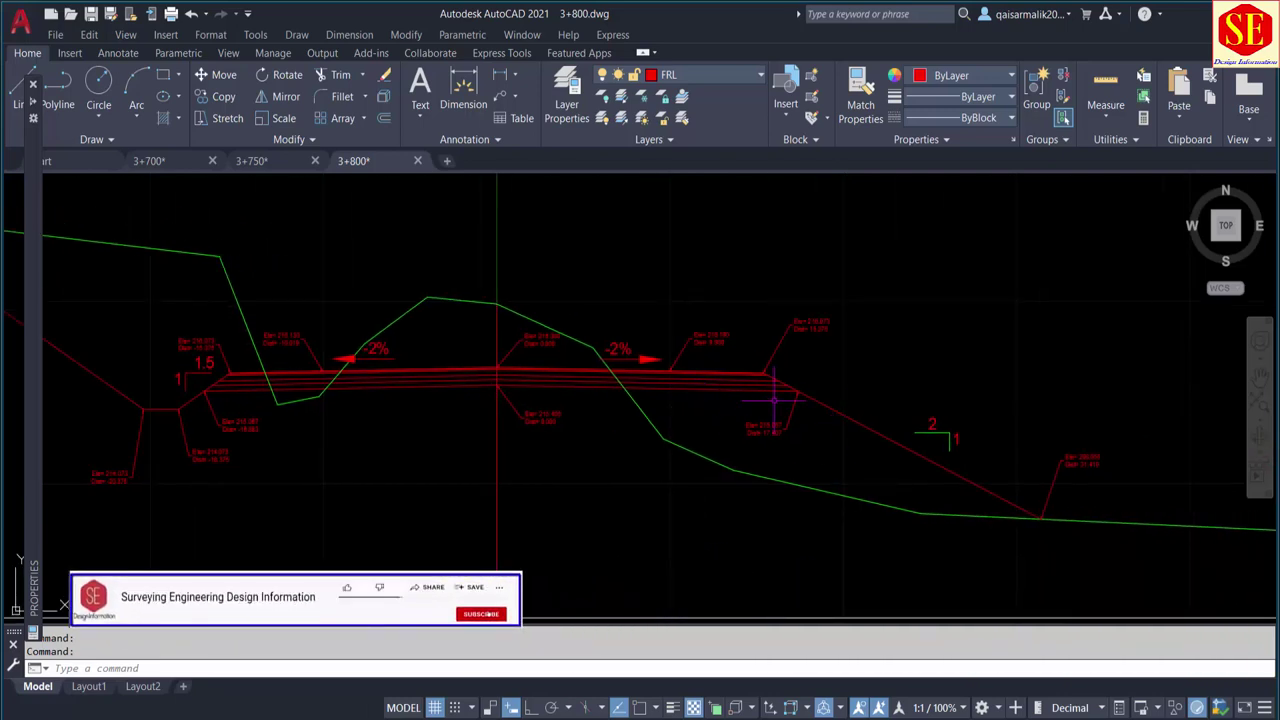
{"action": "middle_click_drag", "start_coordinate": [837, 437], "coordinate": [971, 471]}
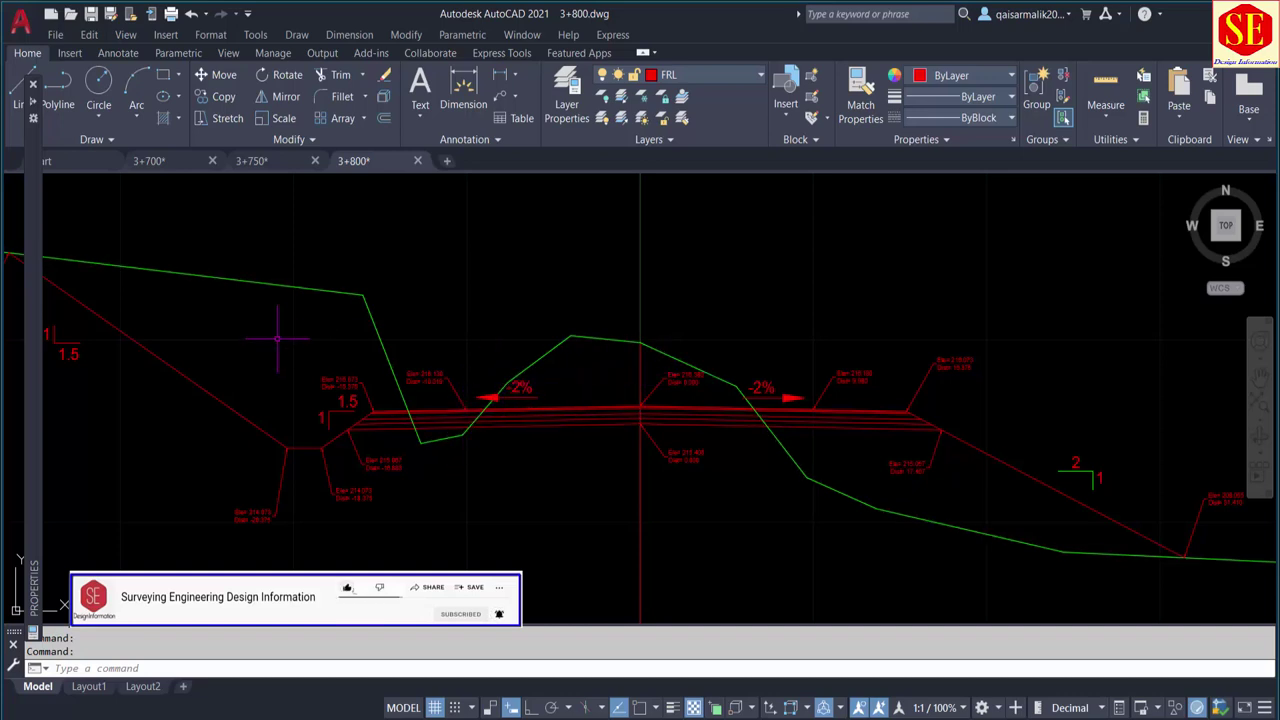
{"action": "middle_click_drag", "start_coordinate": [271, 337], "coordinate": [457, 386]}
{"action": "scroll", "coordinate": [457, 386], "scroll_direction": "down", "scroll_amount": 2}
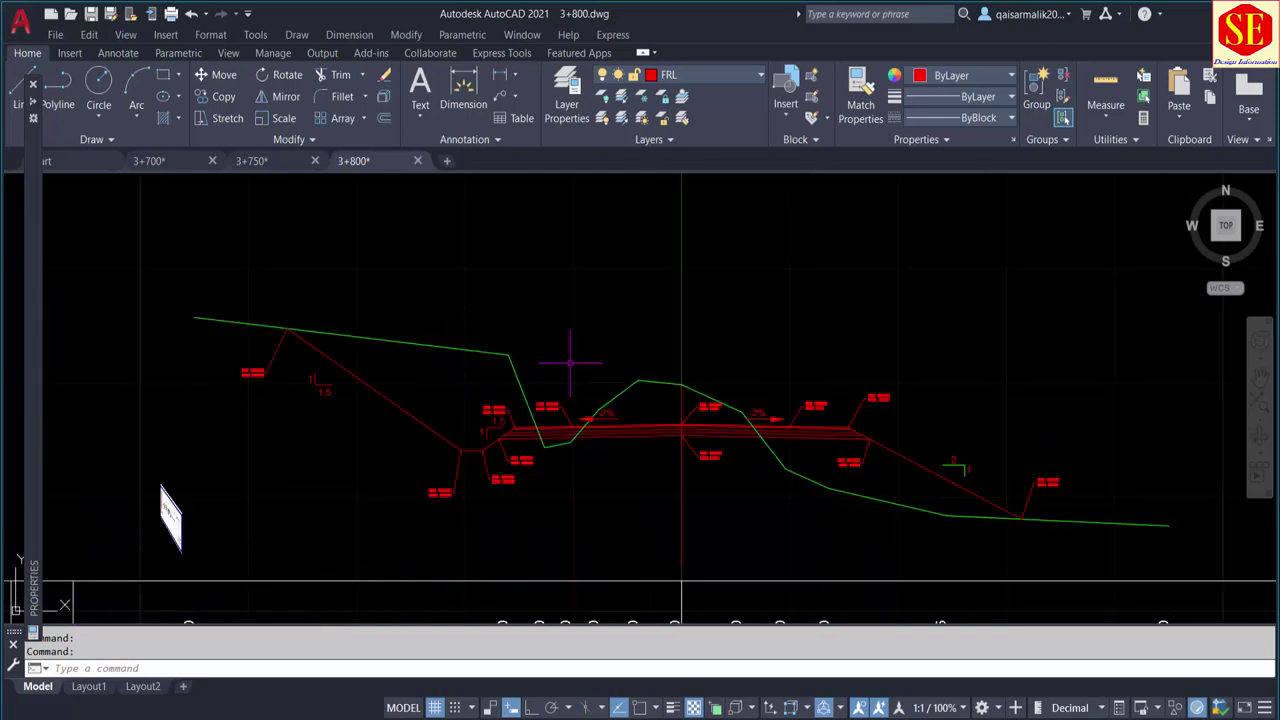
{"action": "scroll", "coordinate": [577, 347], "scroll_direction": "down", "scroll_amount": 1}
Move over to the separate Cut, Fill, Cut 2 and Fill 2 area sketches
{"action": "middle_click_drag", "start_coordinate": [577, 347], "coordinate": [137, 376]}
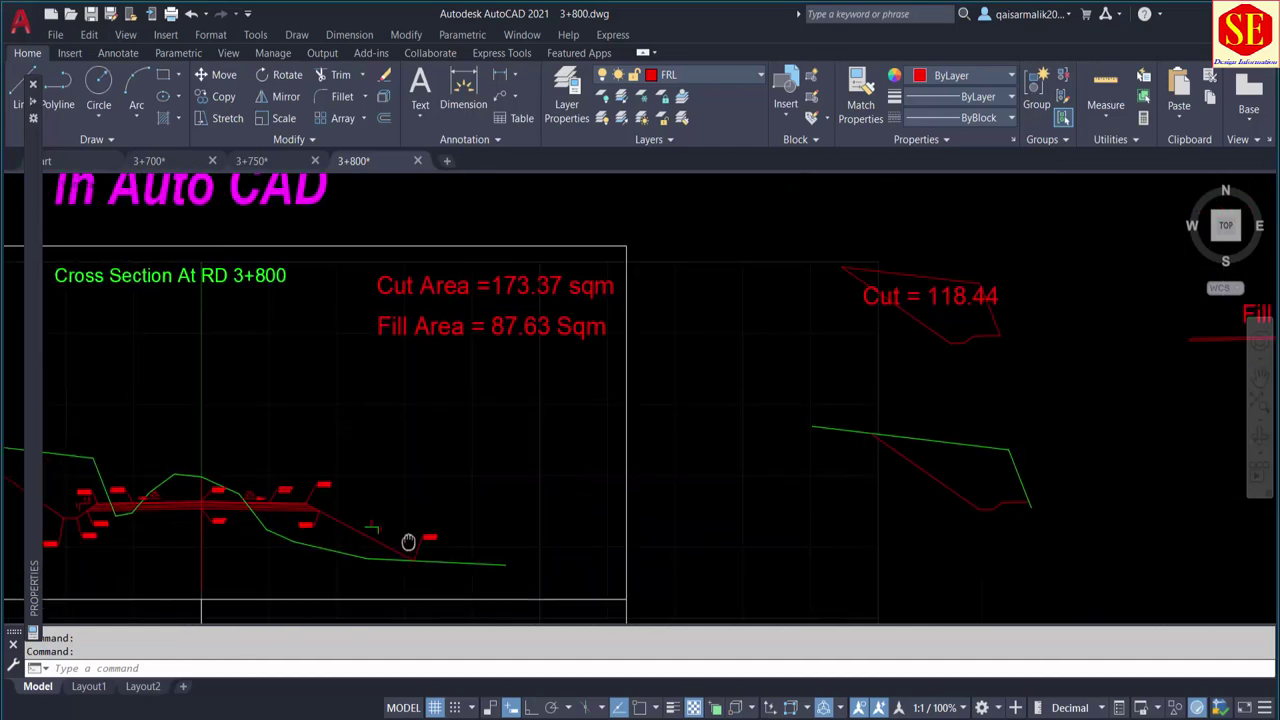
{"action": "middle_click_drag", "start_coordinate": [914, 389], "coordinate": [657, 400]}
{"action": "mouse_move", "coordinate": [943, 320]}
{"action": "middle_mouse_down"}
{"action": "mouse_move", "coordinate": [674, 327]}
{"action": "mouse_move", "coordinate": [494, 303]}
{"action": "middle_mouse_up"}
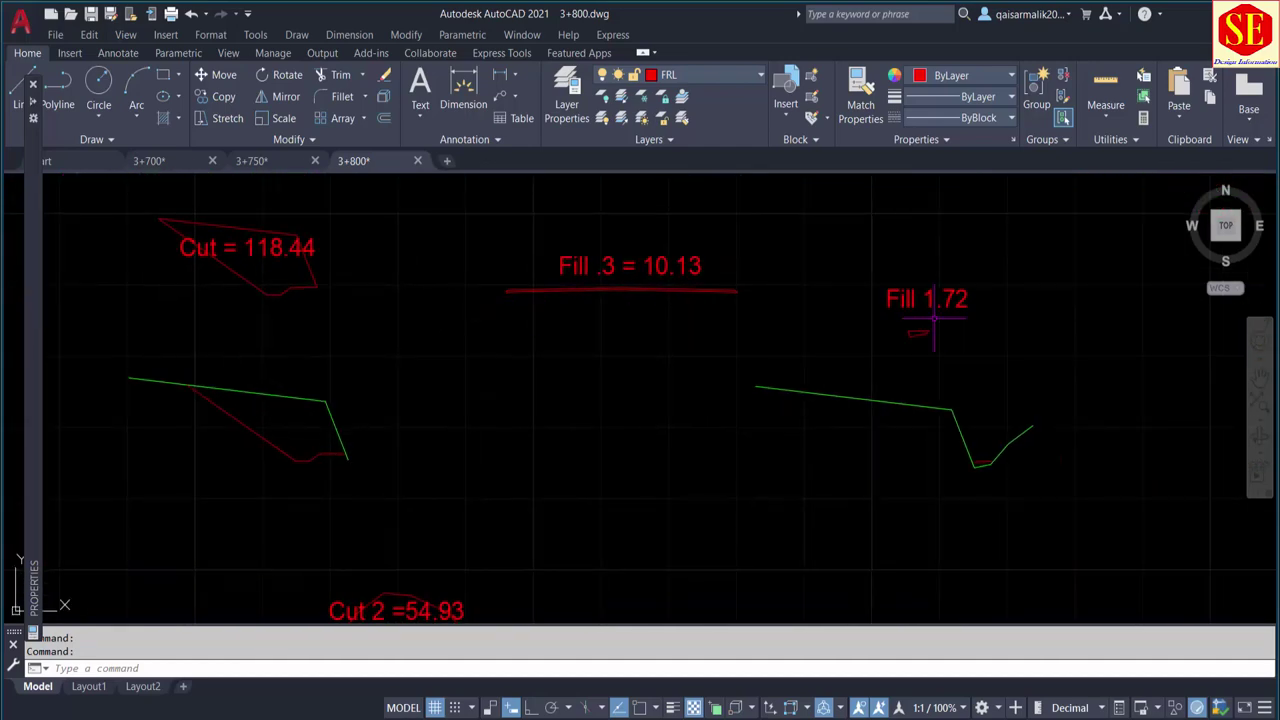
{"action": "scroll", "coordinate": [929, 323], "scroll_direction": "down", "scroll_amount": 1}
{"action": "middle_click_drag", "start_coordinate": [860, 430], "coordinate": [621, 325]}
{"action": "scroll", "coordinate": [1000, 455], "scroll_direction": "down", "scroll_amount": 1}
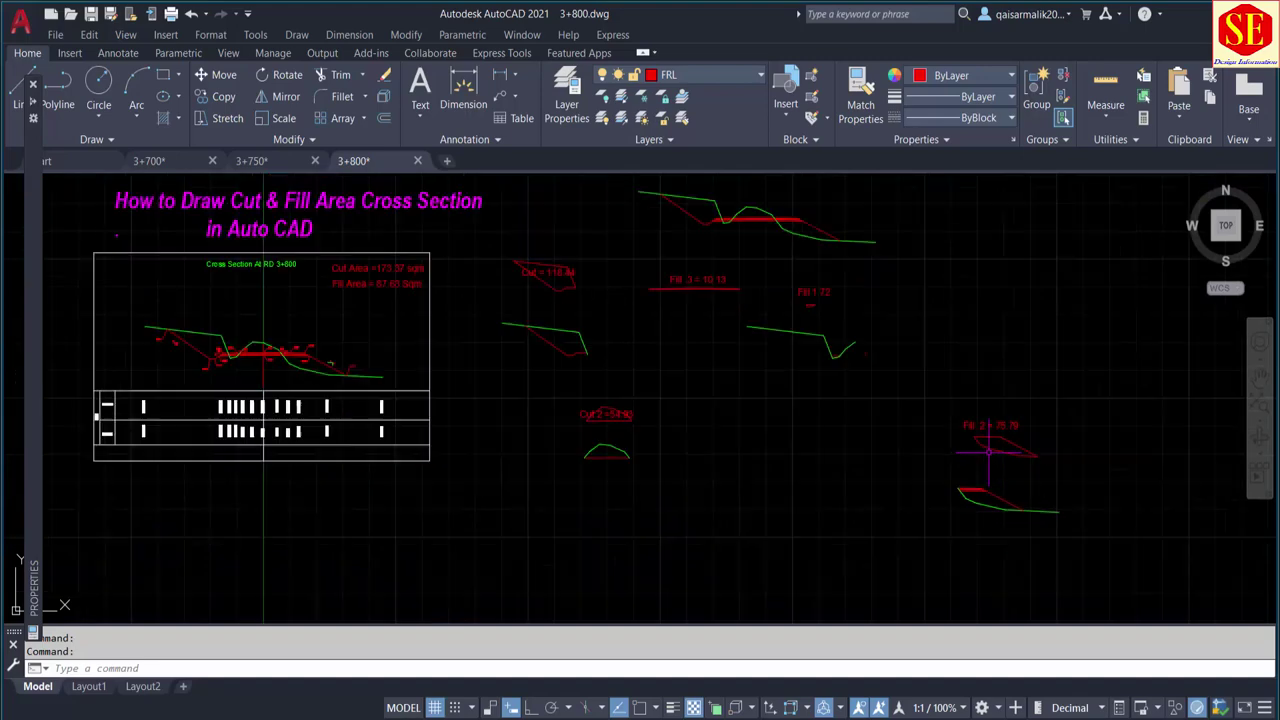
Centre the titled cross-section box, then bring the SECTION A3-A3 reference image into view
{"action": "middle_click_drag", "start_coordinate": [520, 284], "coordinate": [804, 378]}
{"action": "scroll", "coordinate": [826, 338], "scroll_direction": "up", "scroll_amount": 5}
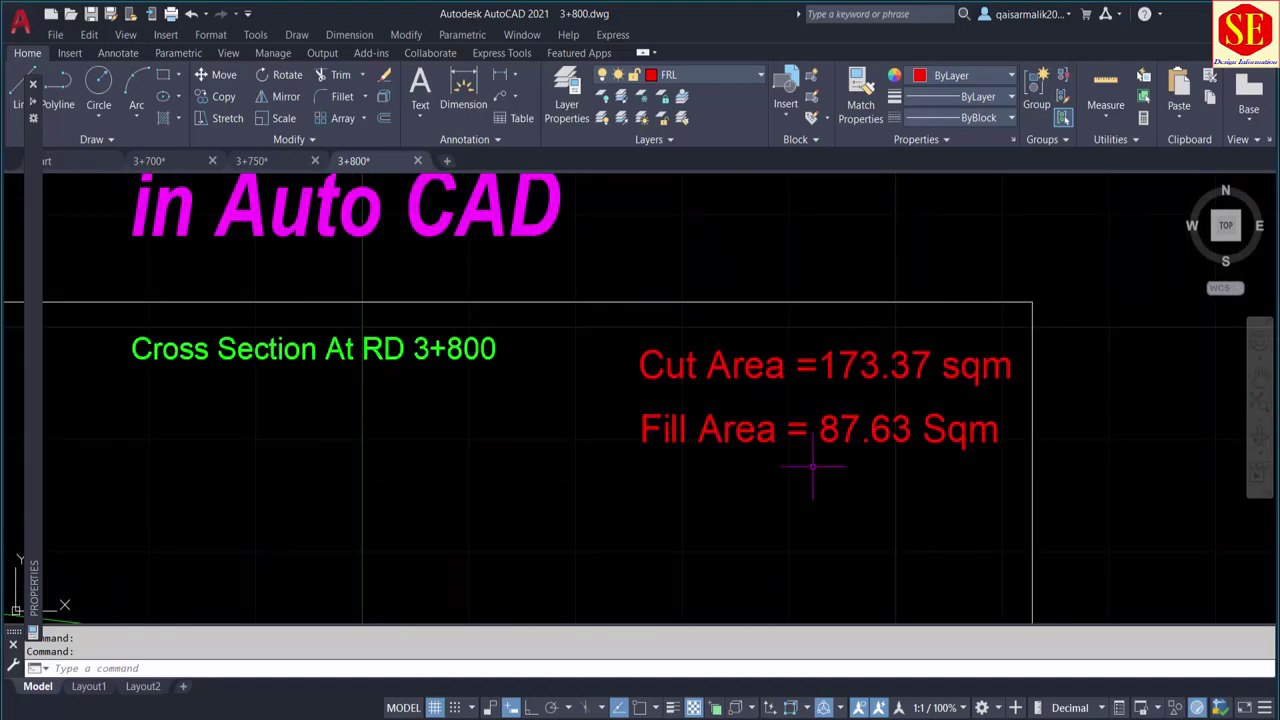
{"action": "scroll", "coordinate": [810, 450], "scroll_direction": "down", "scroll_amount": 5}
{"action": "middle_click_drag", "start_coordinate": [810, 450], "coordinate": [790, 387]}
{"action": "scroll", "coordinate": [790, 387], "scroll_direction": "up", "scroll_amount": 5}
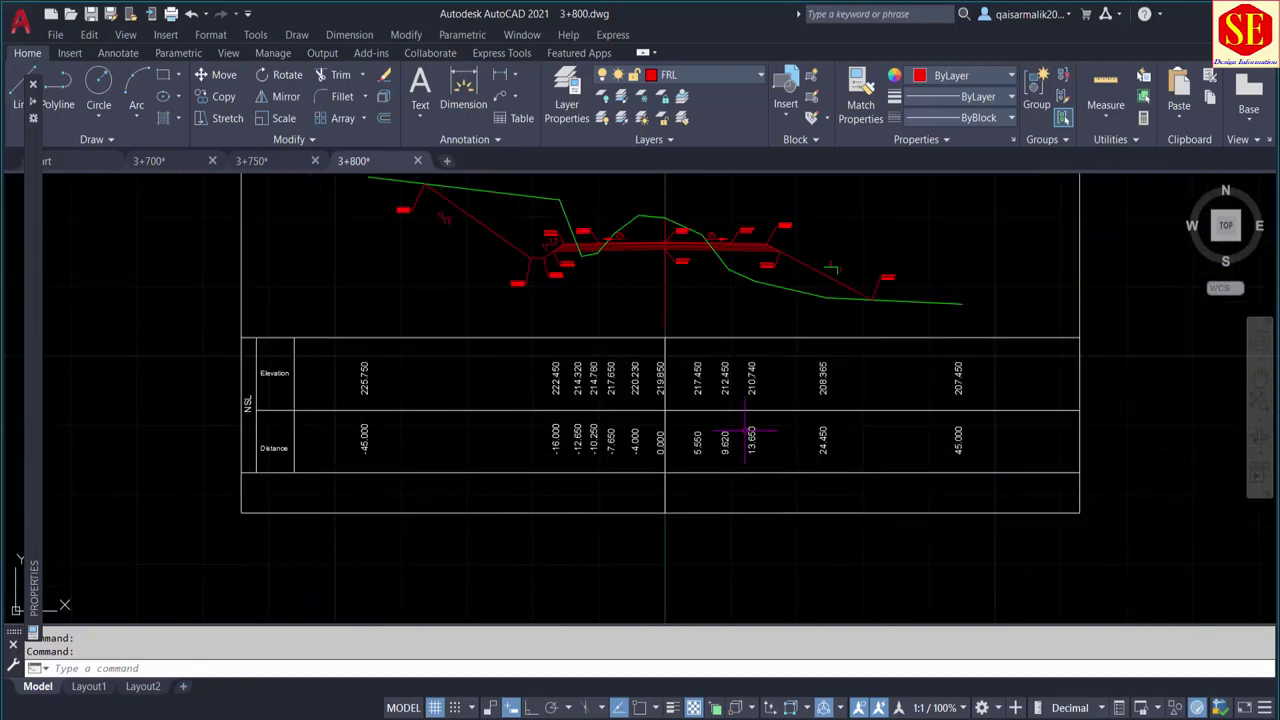
{"action": "scroll", "coordinate": [737, 450], "scroll_direction": "down", "scroll_amount": 4}
{"action": "mouse_move", "coordinate": [554, 370]}
{"action": "middle_mouse_down"}
{"action": "mouse_move", "coordinate": [738, 485]}
{"action": "mouse_move", "coordinate": [740, 607]}
{"action": "middle_mouse_up"}
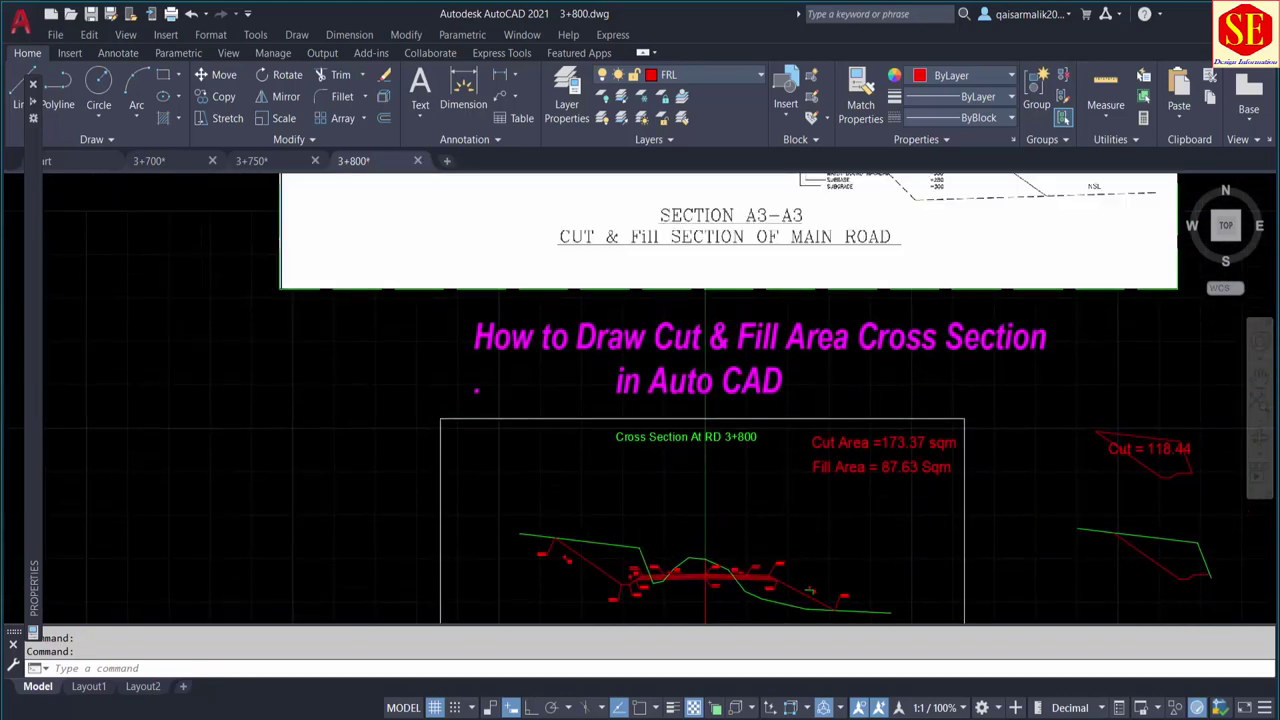
{"action": "middle_click_drag", "start_coordinate": [745, 377], "coordinate": [751, 647]}
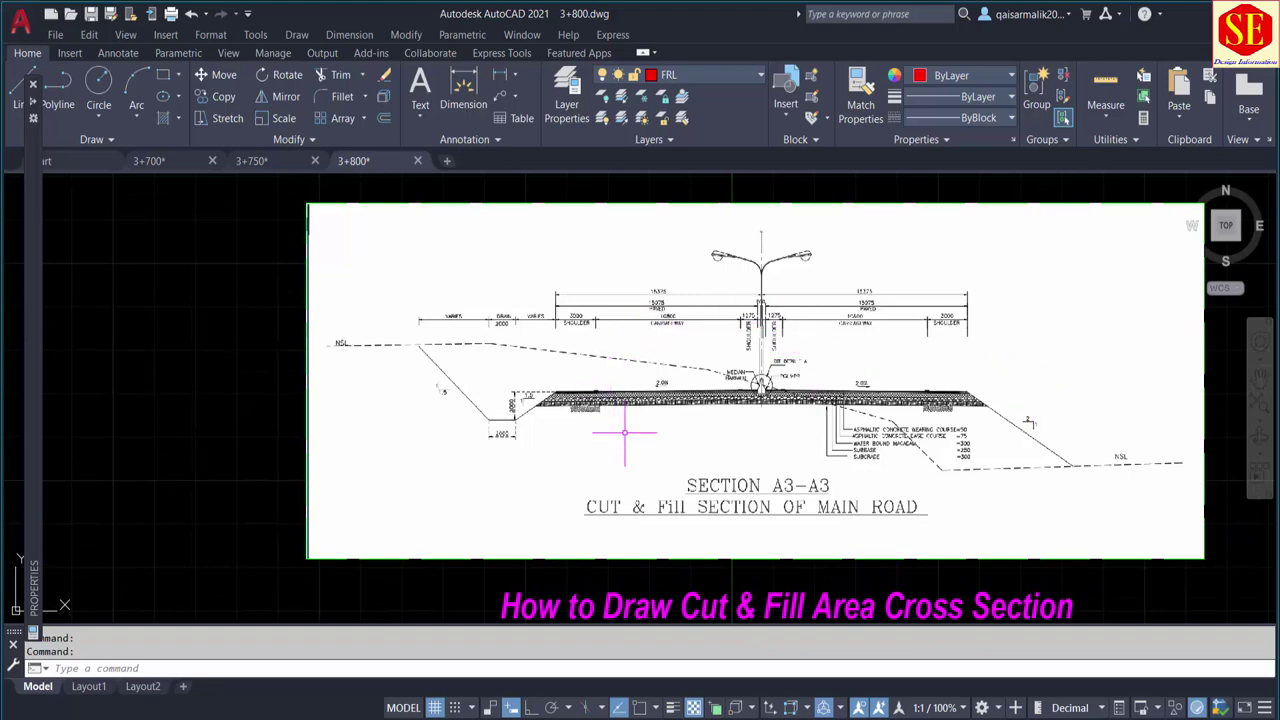
{"action": "scroll", "coordinate": [869, 450], "scroll_direction": "up", "scroll_amount": 2}
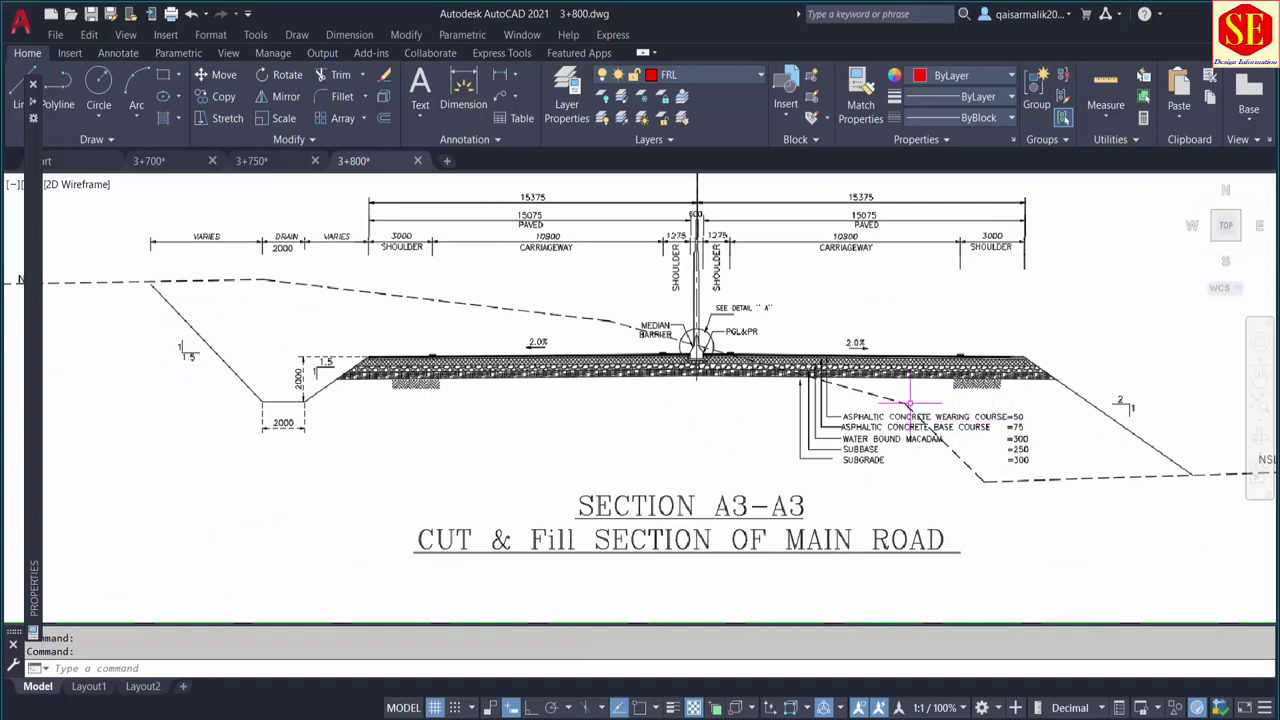
{"action": "scroll", "coordinate": [575, 468], "scroll_direction": "down", "scroll_amount": 2}
{"action": "scroll", "coordinate": [575, 468], "scroll_direction": "down", "scroll_amount": 1}
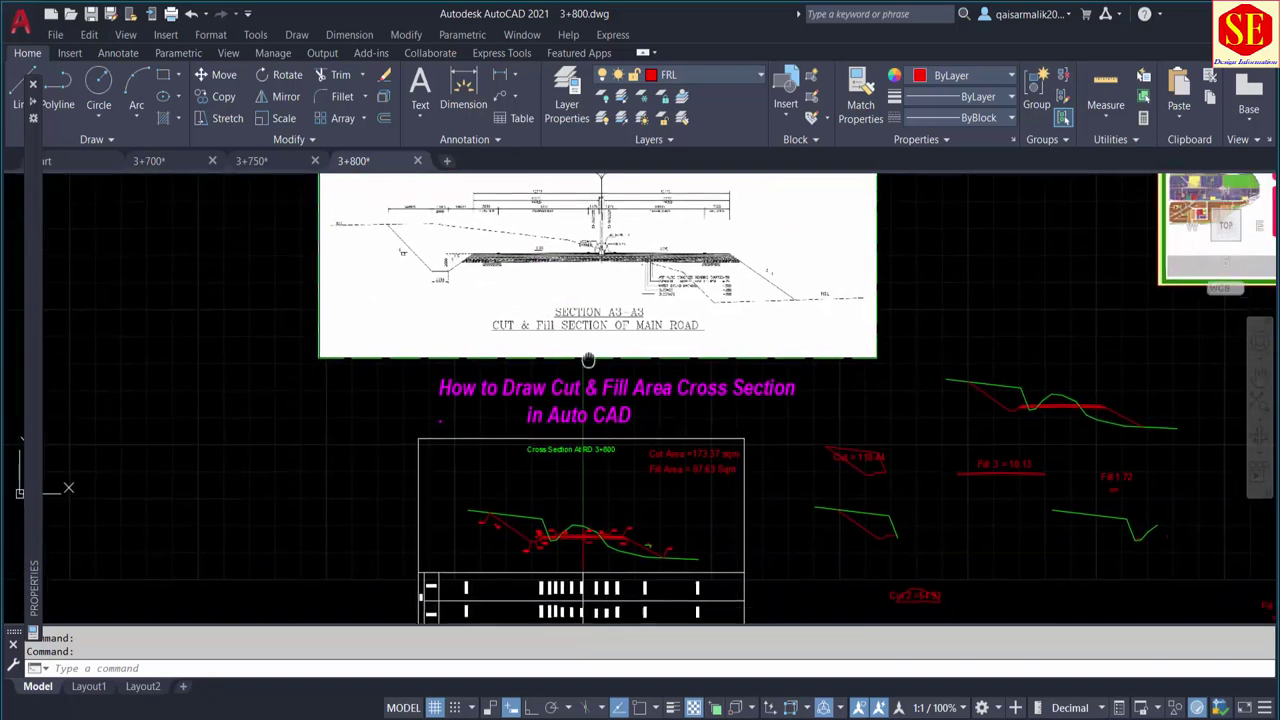
{"action": "scroll", "coordinate": [575, 468], "scroll_direction": "down", "scroll_amount": 1}
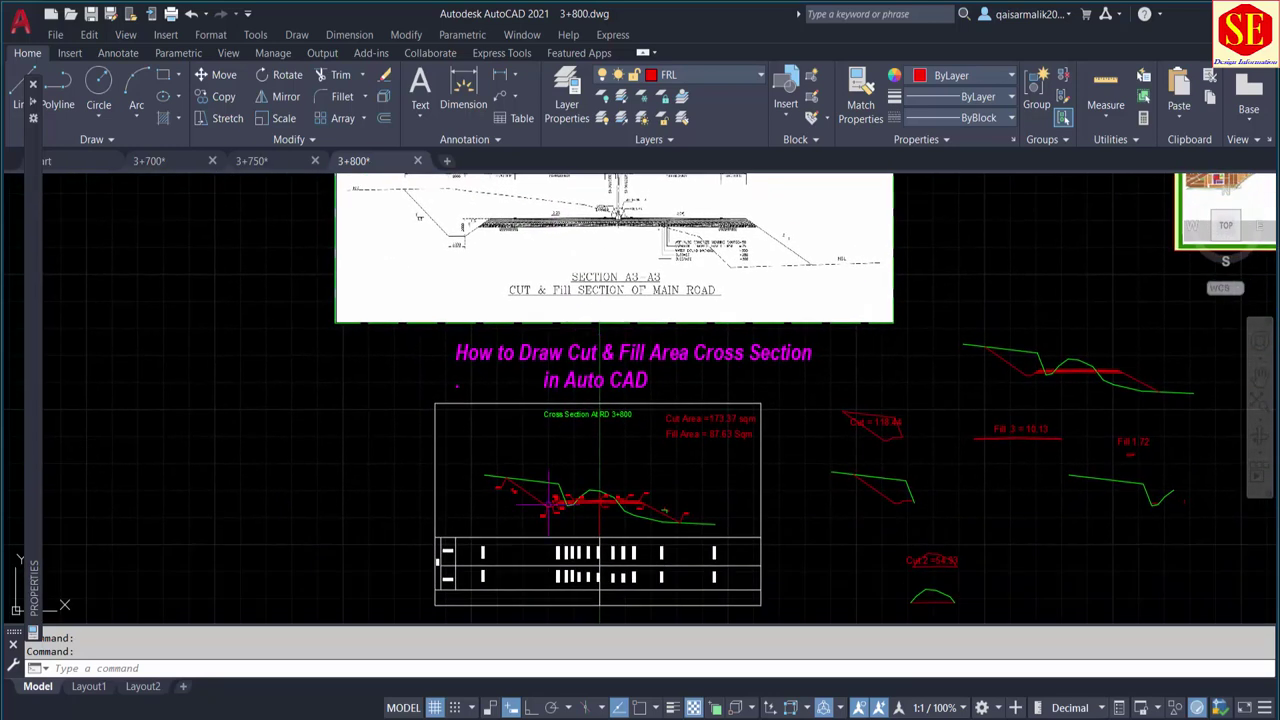
Look at the 3+700 and 3+750 drawings, then return to the 3+800 cut and fill drawing
{"action": "left_click", "coordinate": [170, 162]}
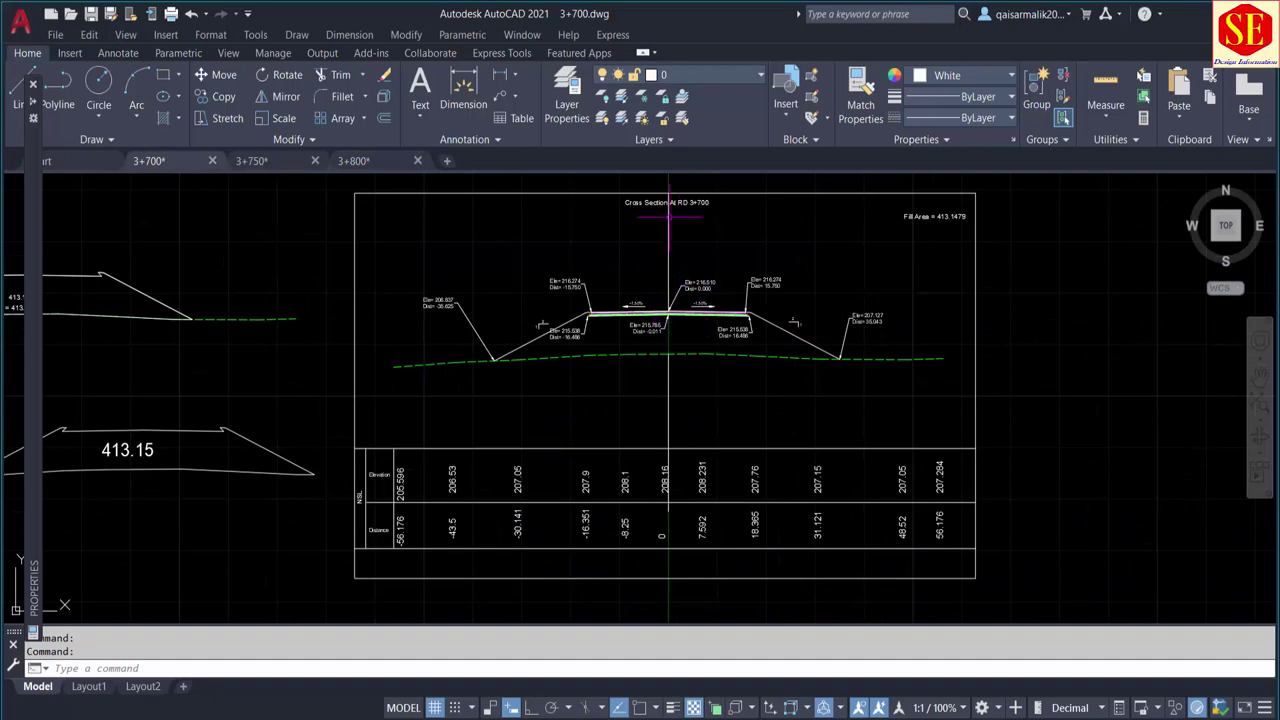
{"action": "scroll", "coordinate": [766, 325], "scroll_direction": "up", "scroll_amount": 2}
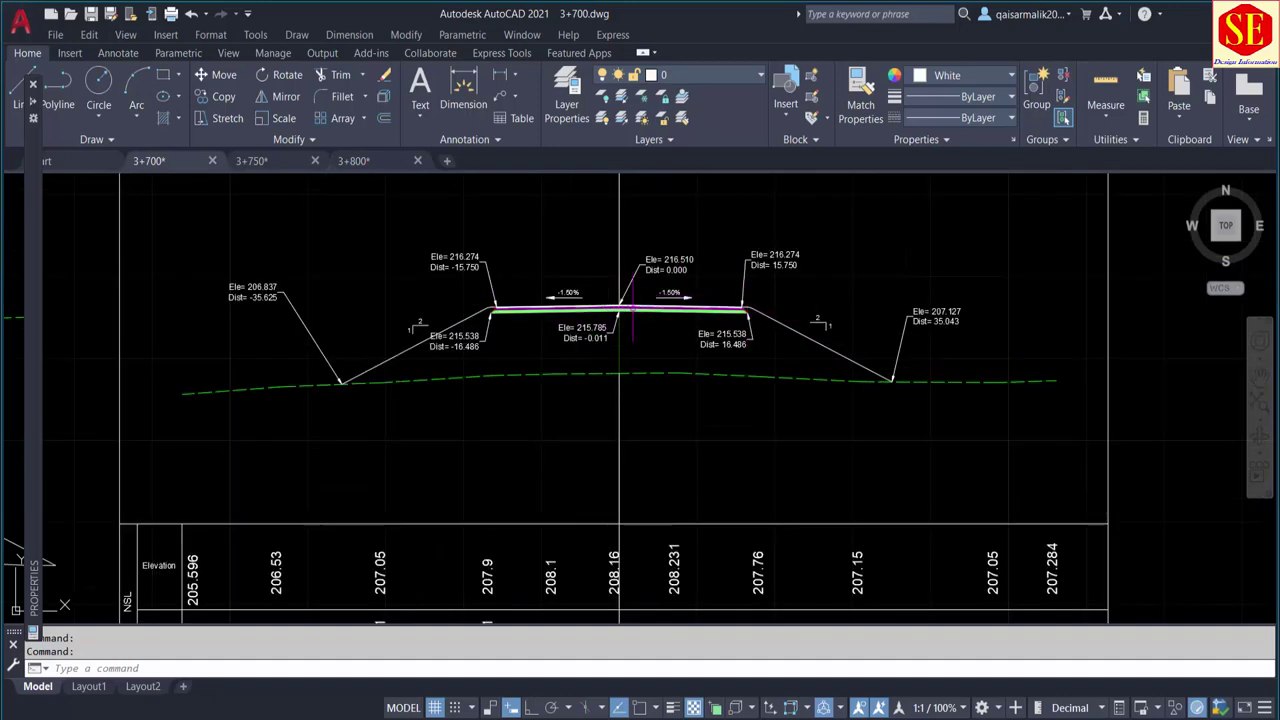
{"action": "left_click", "coordinate": [250, 162]}
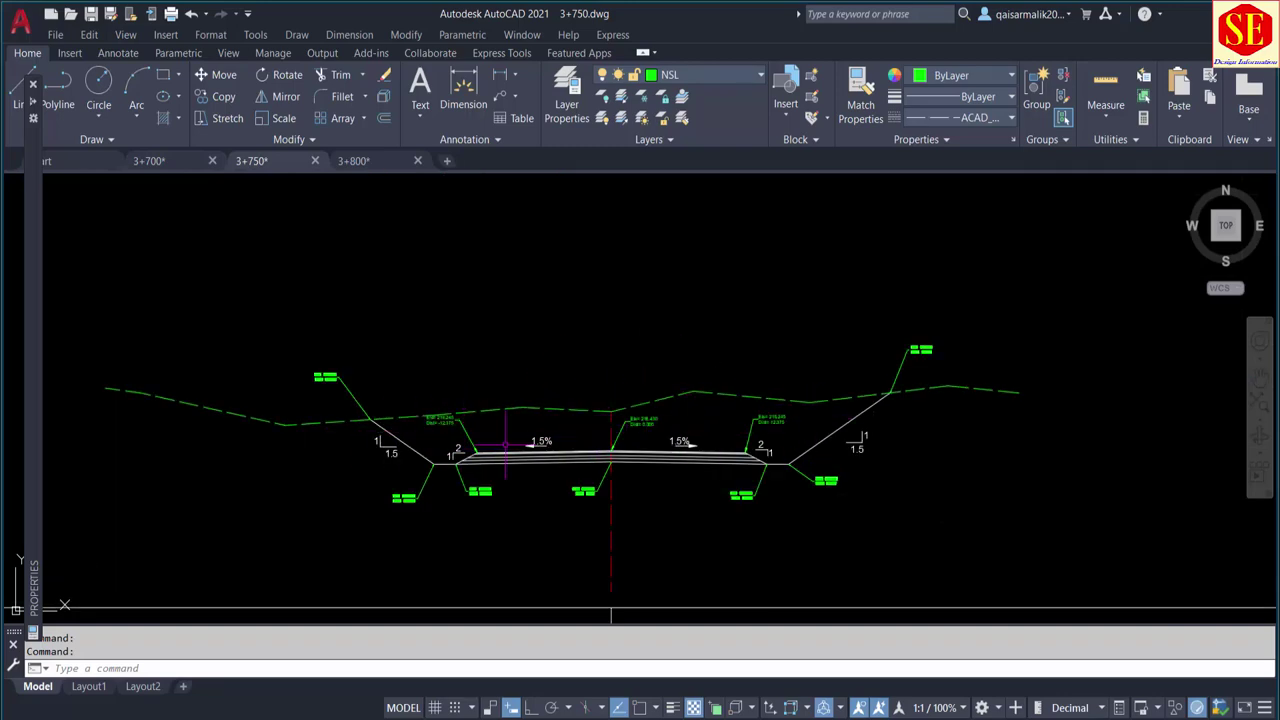
{"action": "scroll", "coordinate": [472, 380], "scroll_direction": "down", "scroll_amount": 4}
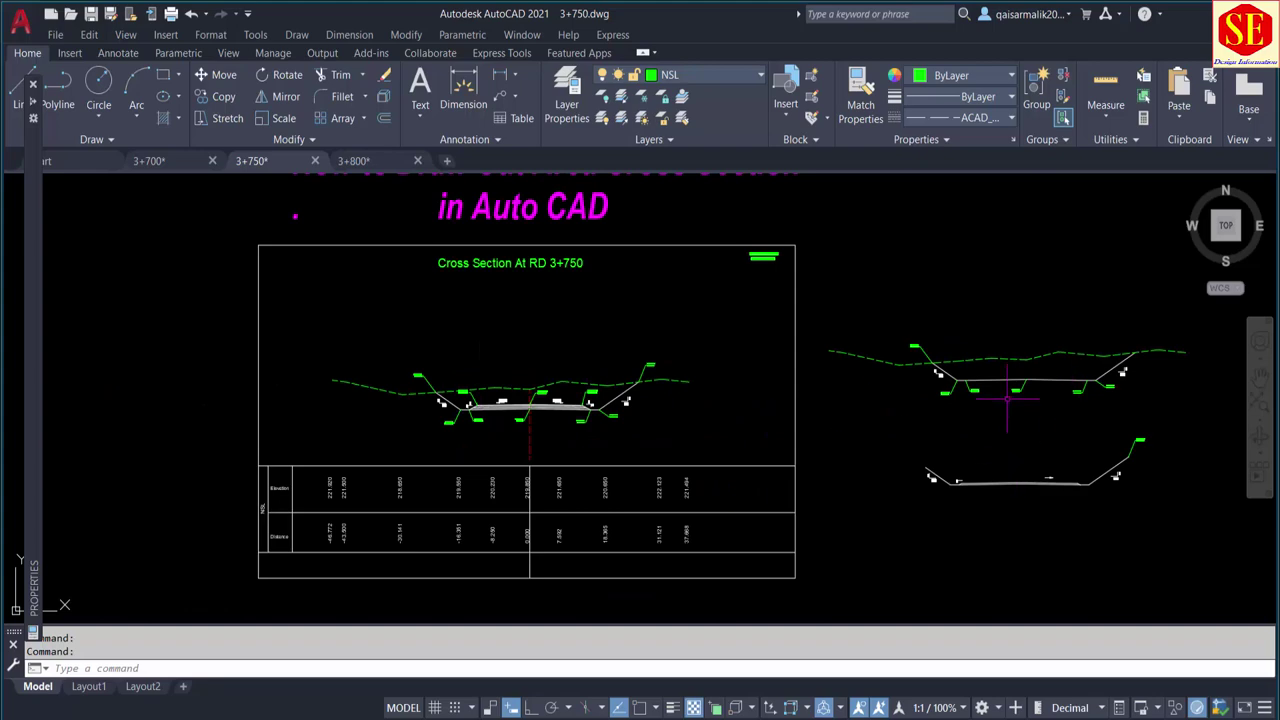
{"action": "left_click", "coordinate": [386, 162]}
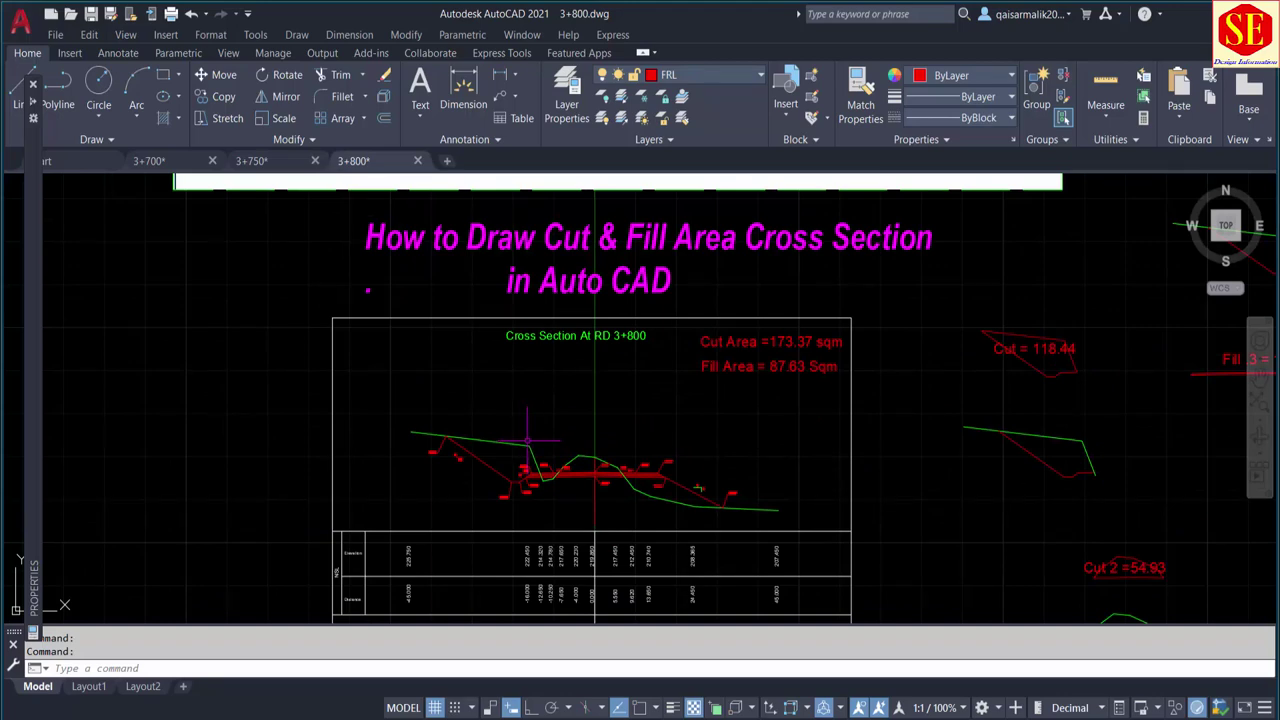
Move the view past the reference image to the advertisement poster
{"action": "scroll", "coordinate": [642, 455], "scroll_direction": "down", "scroll_amount": 2}
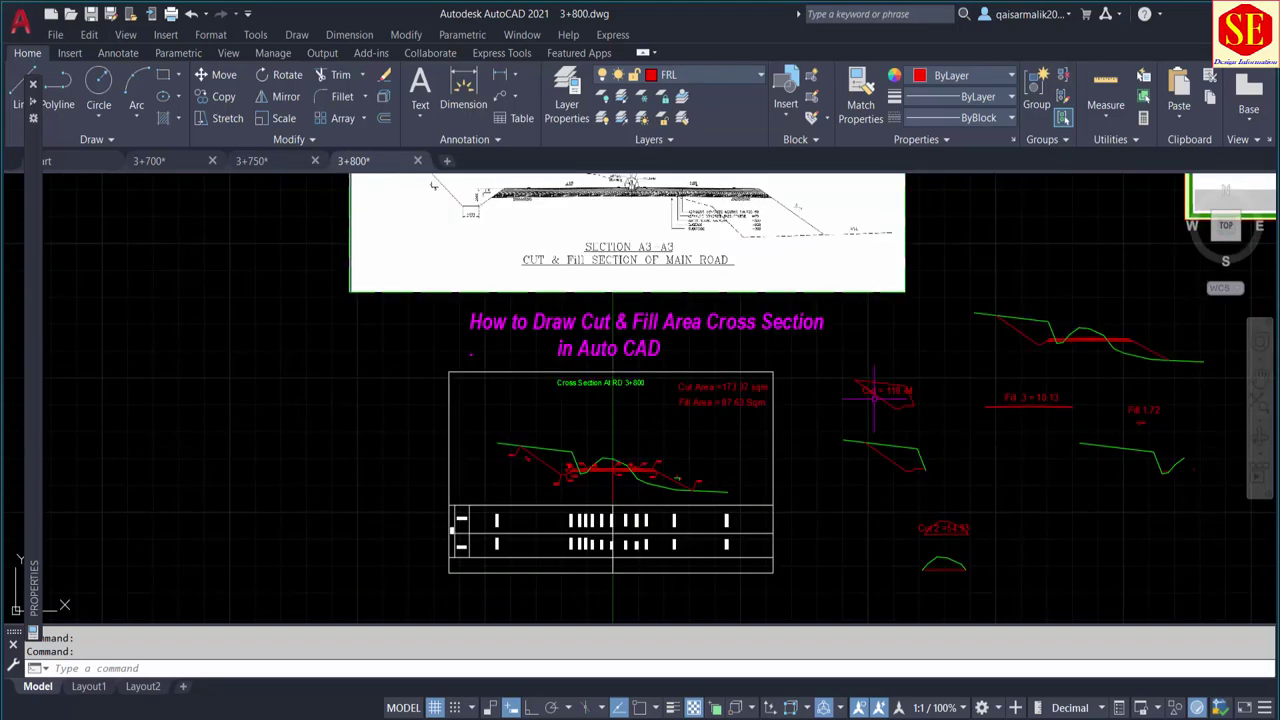
{"action": "middle_click_drag", "start_coordinate": [660, 334], "coordinate": [588, 466]}
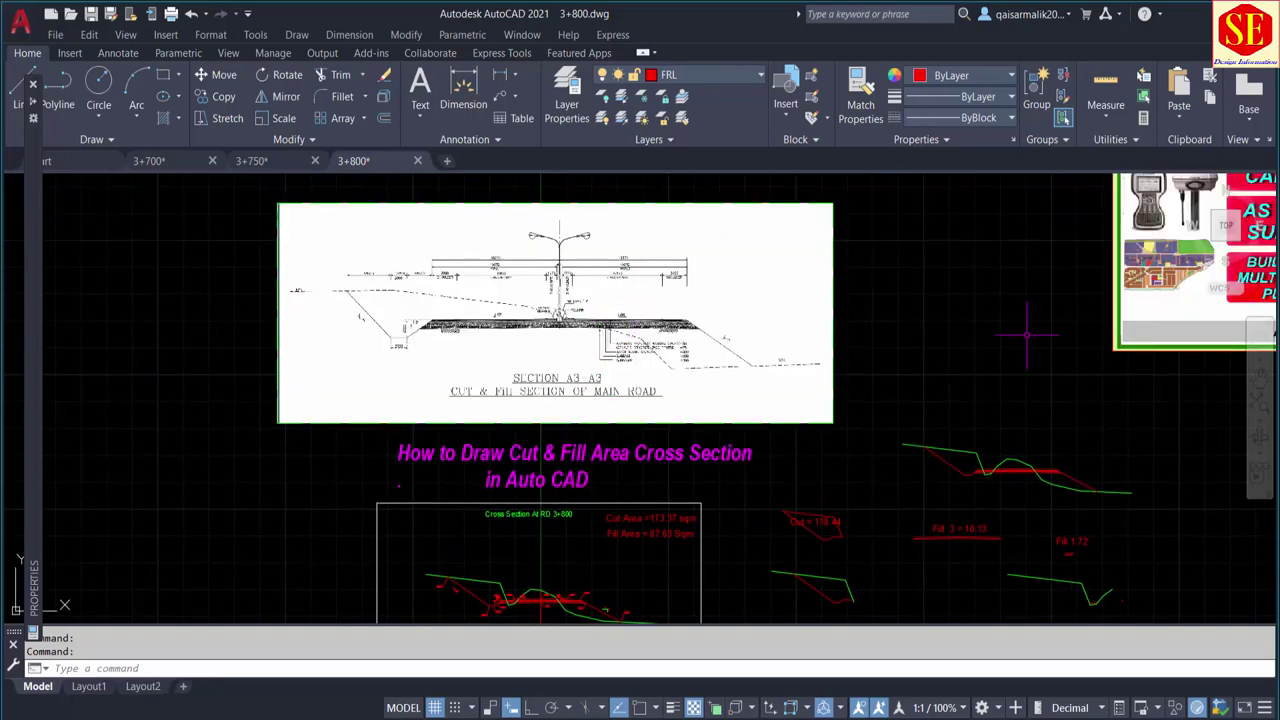
{"action": "middle_click_drag", "start_coordinate": [1027, 336], "coordinate": [405, 590]}
{"action": "scroll", "coordinate": [798, 358], "scroll_direction": "up", "scroll_amount": 2}
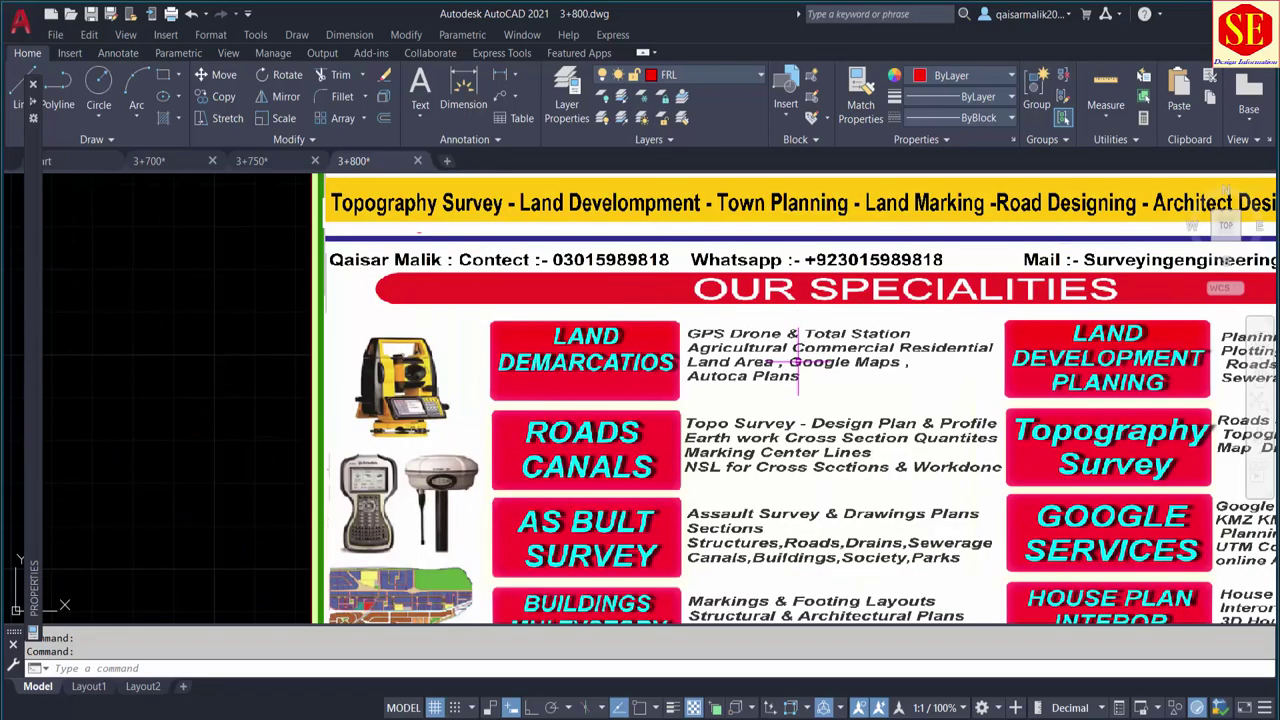
{"action": "scroll", "coordinate": [598, 352], "scroll_direction": "down", "scroll_amount": 2}
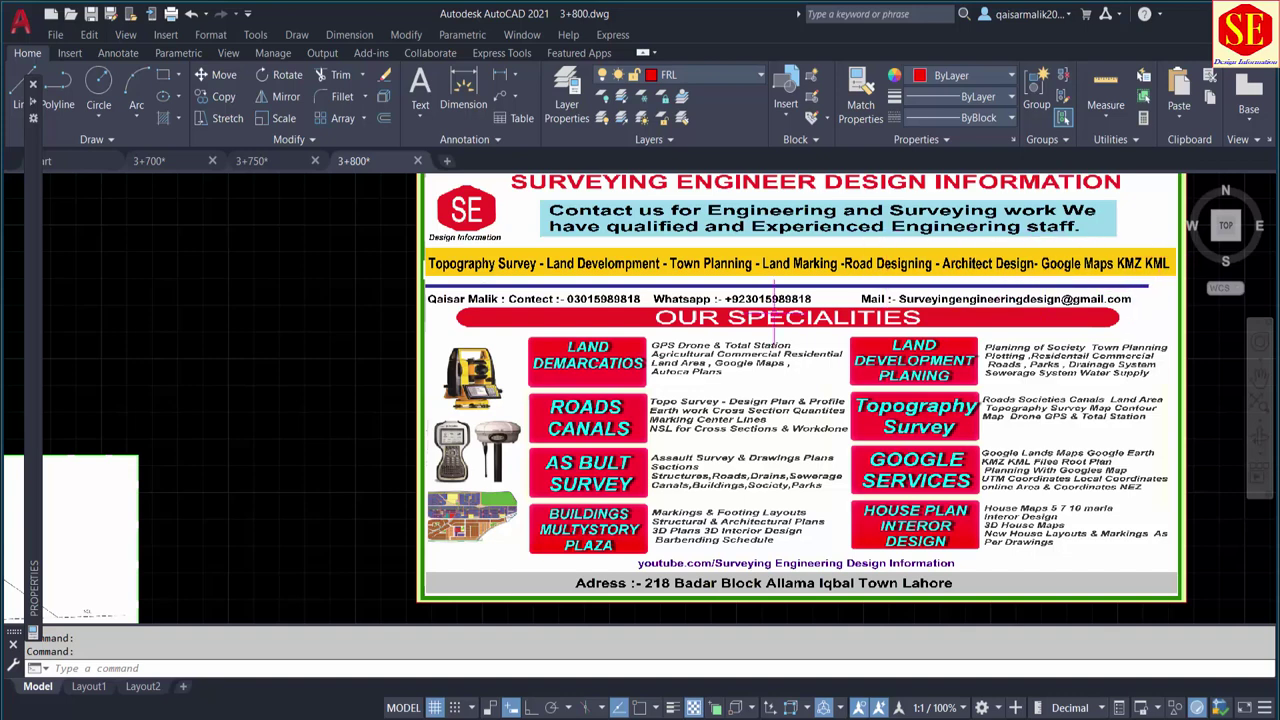
{"action": "scroll", "coordinate": [785, 435], "scroll_direction": "up", "scroll_amount": 2}
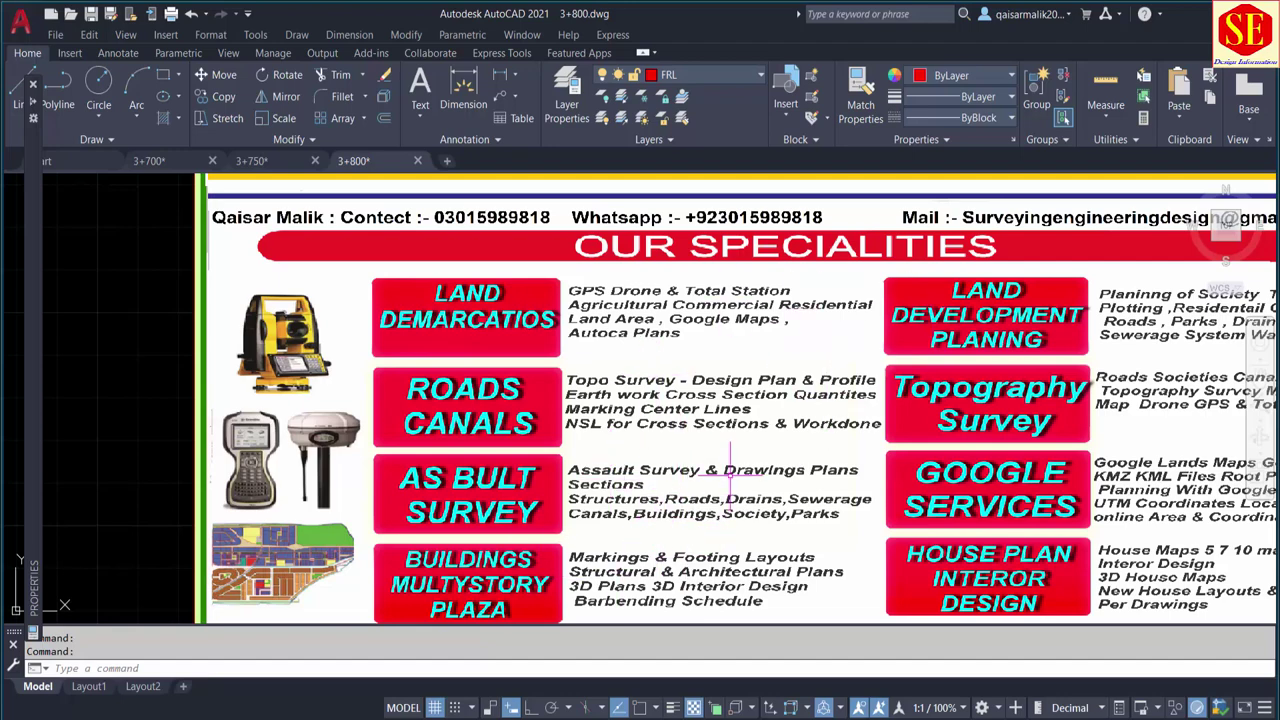
Pan across the poster to its LAND DEVELOPMENT section and GOOGLE SERVICES rows
{"action": "middle_click_drag", "start_coordinate": [730, 475], "coordinate": [459, 465]}
{"action": "scroll", "coordinate": [936, 303], "scroll_direction": "up", "scroll_amount": 2}
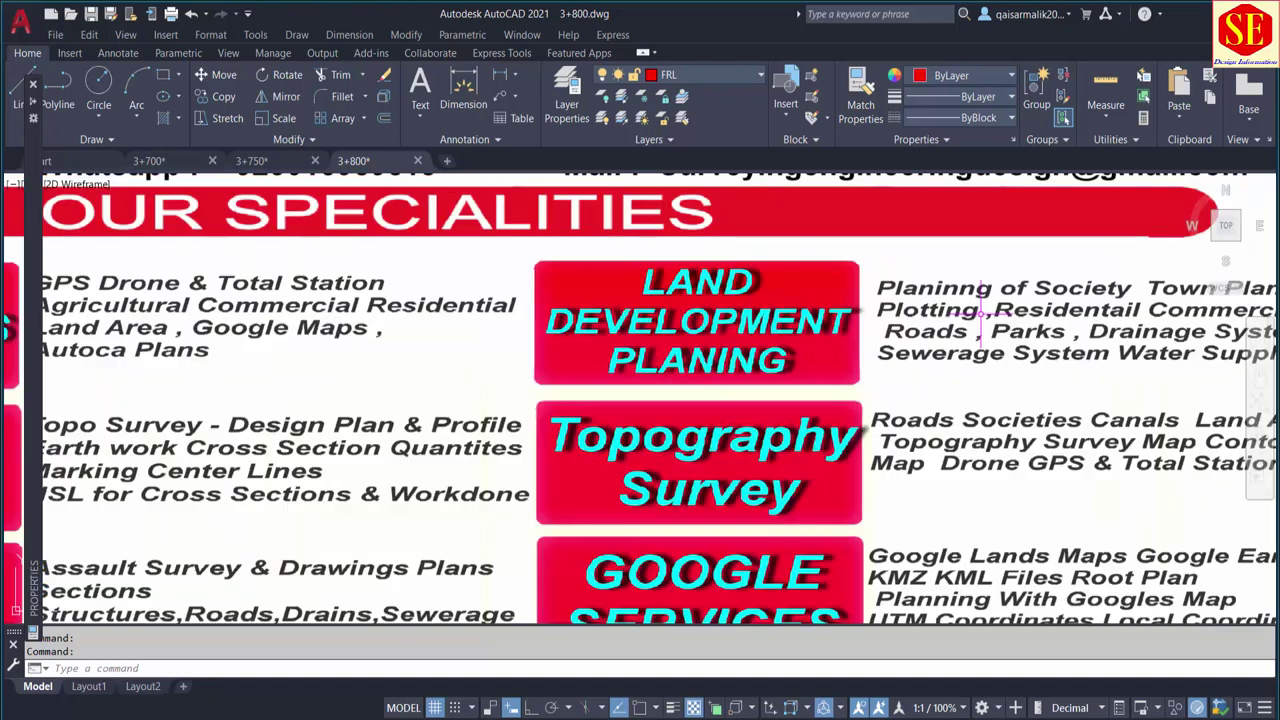
{"action": "middle_click_drag", "start_coordinate": [968, 317], "coordinate": [717, 334]}
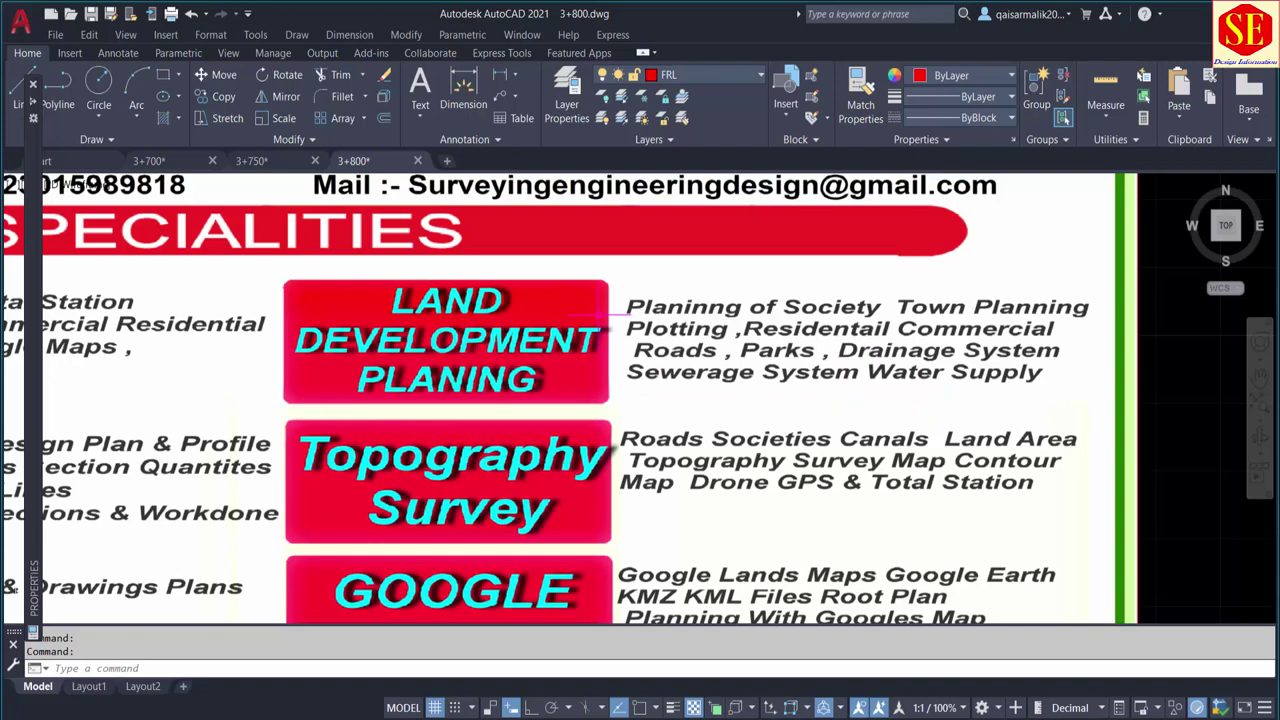
{"action": "middle_click_drag", "start_coordinate": [480, 384], "coordinate": [507, 322]}
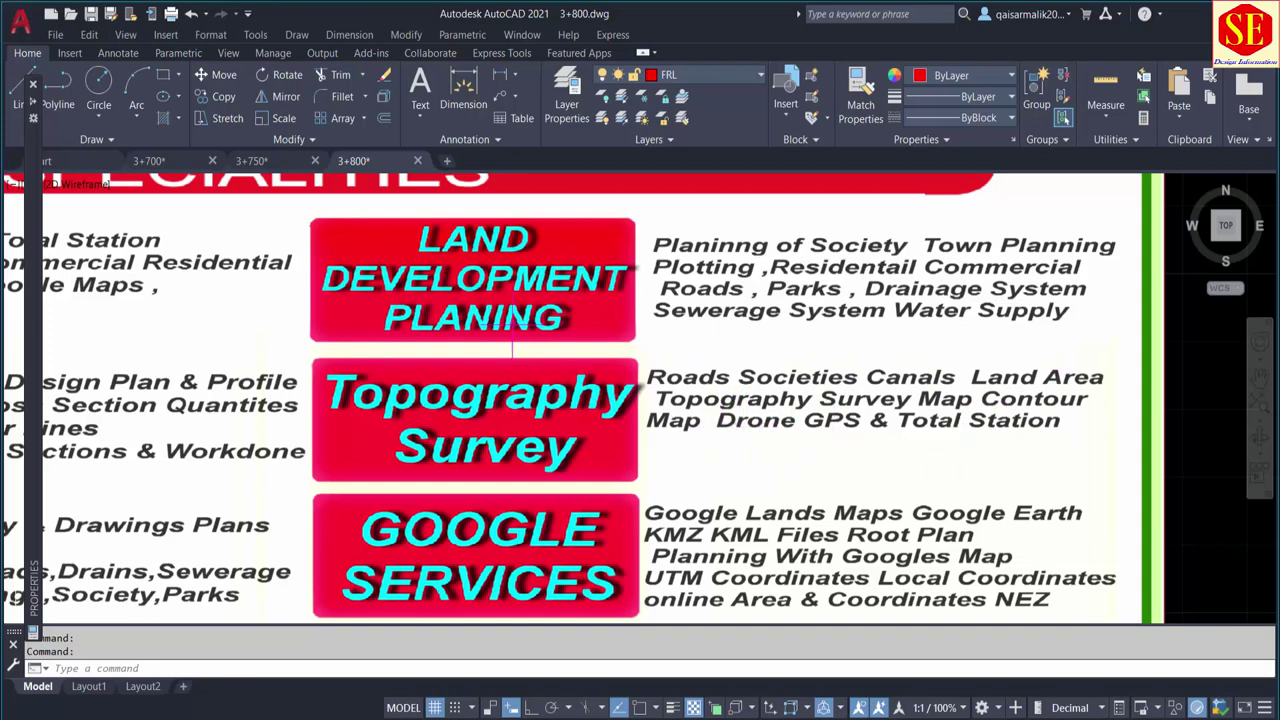
{"action": "scroll", "coordinate": [475, 350], "scroll_direction": "down", "scroll_amount": 2}
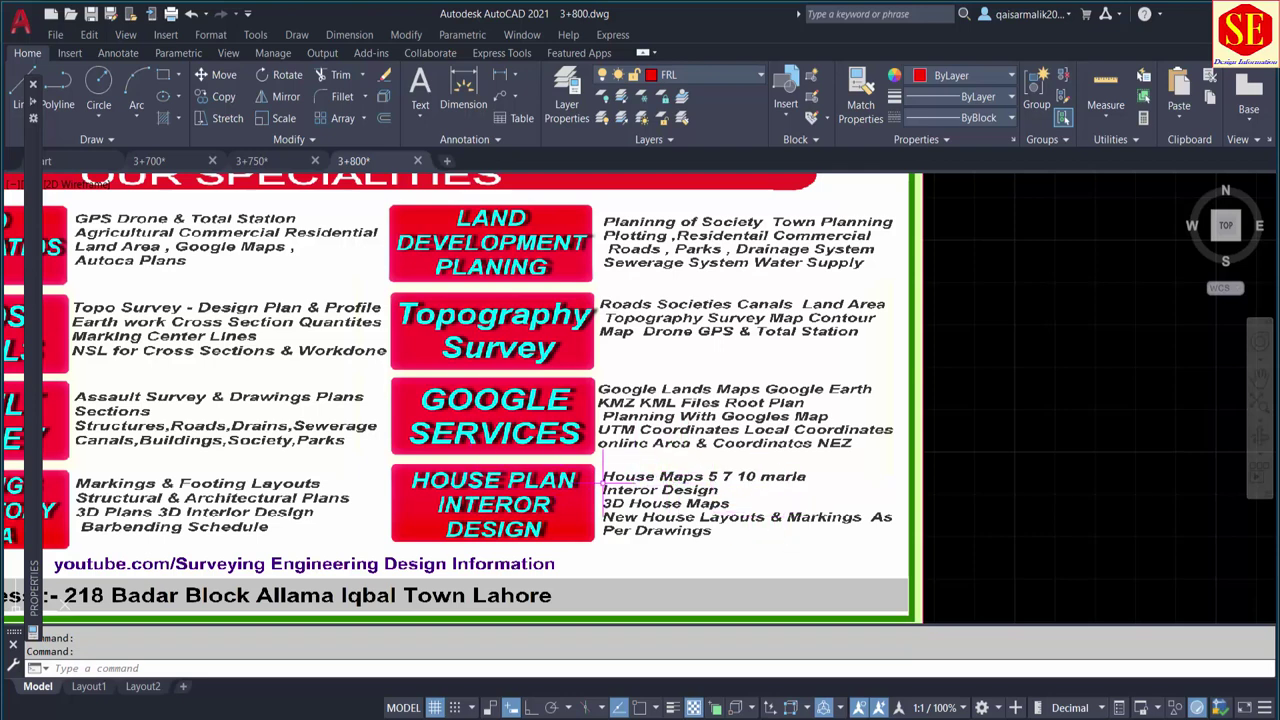
{"action": "scroll", "coordinate": [807, 517], "scroll_direction": "down", "scroll_amount": 3}
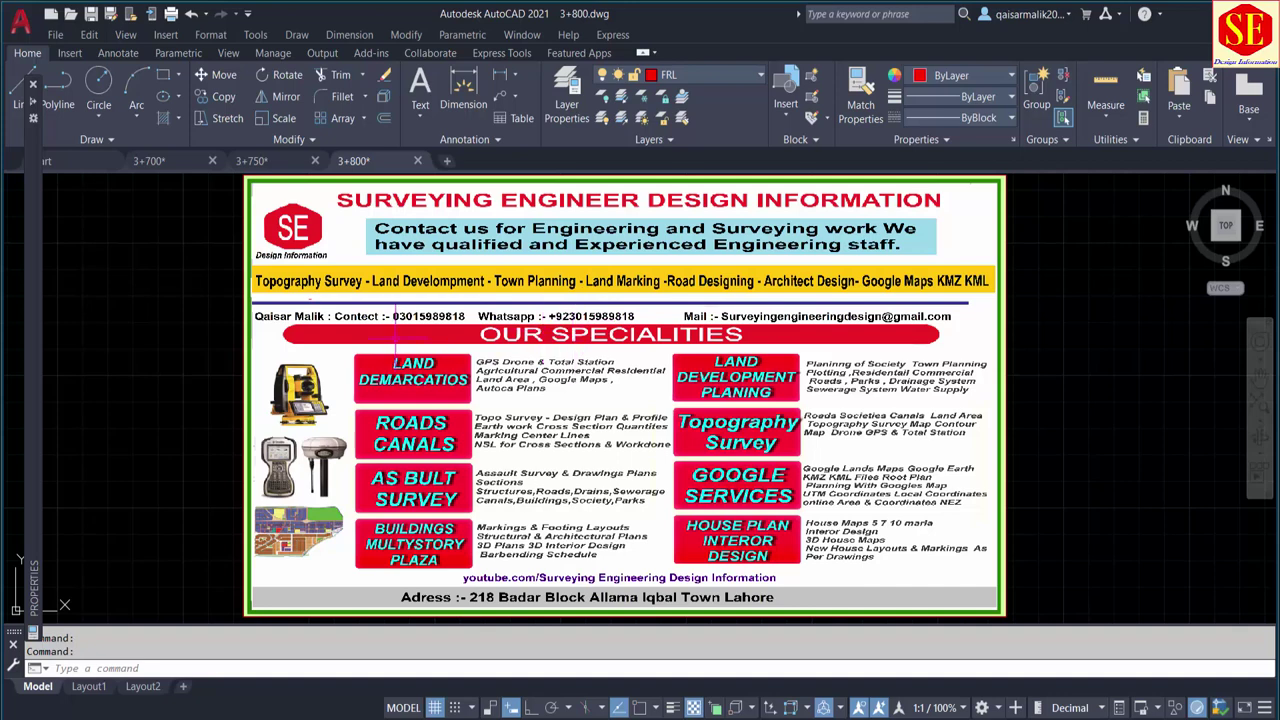
{"action": "scroll", "coordinate": [718, 410], "scroll_direction": "up", "scroll_amount": 2}
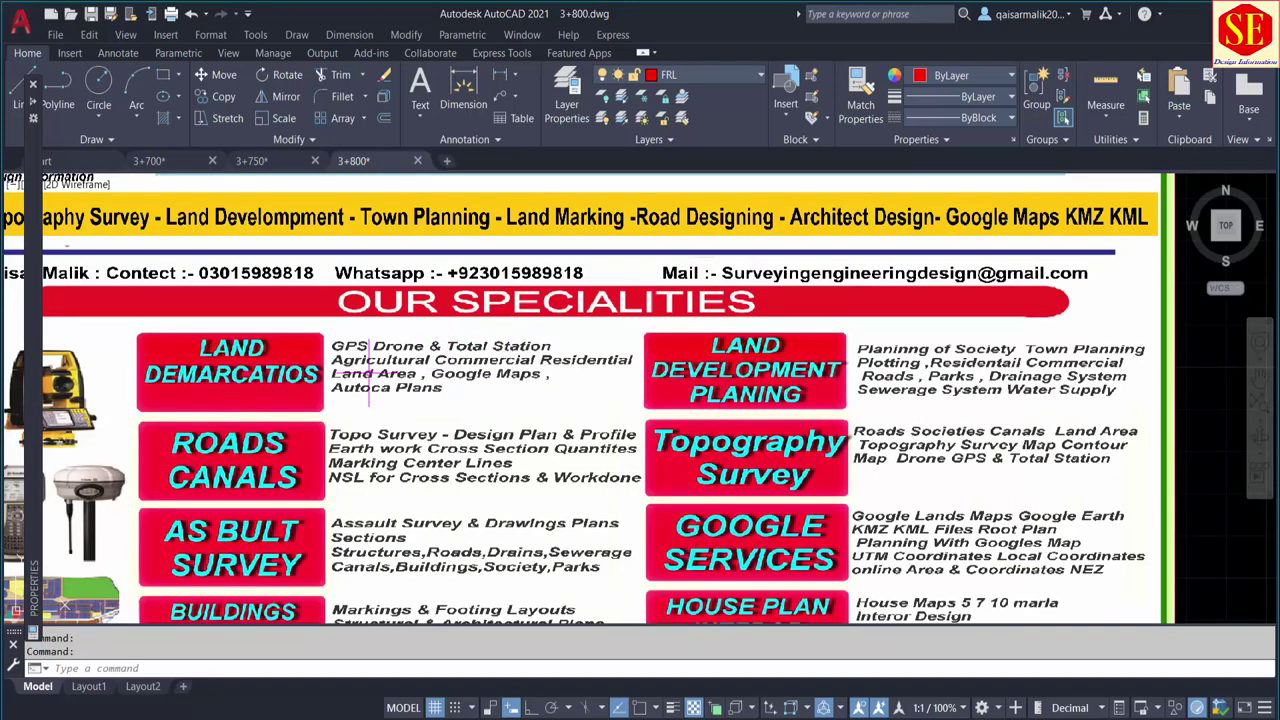
Reveal the poster's bottom row, then its title line
{"action": "middle_click_drag", "start_coordinate": [356, 414], "coordinate": [375, 360]}
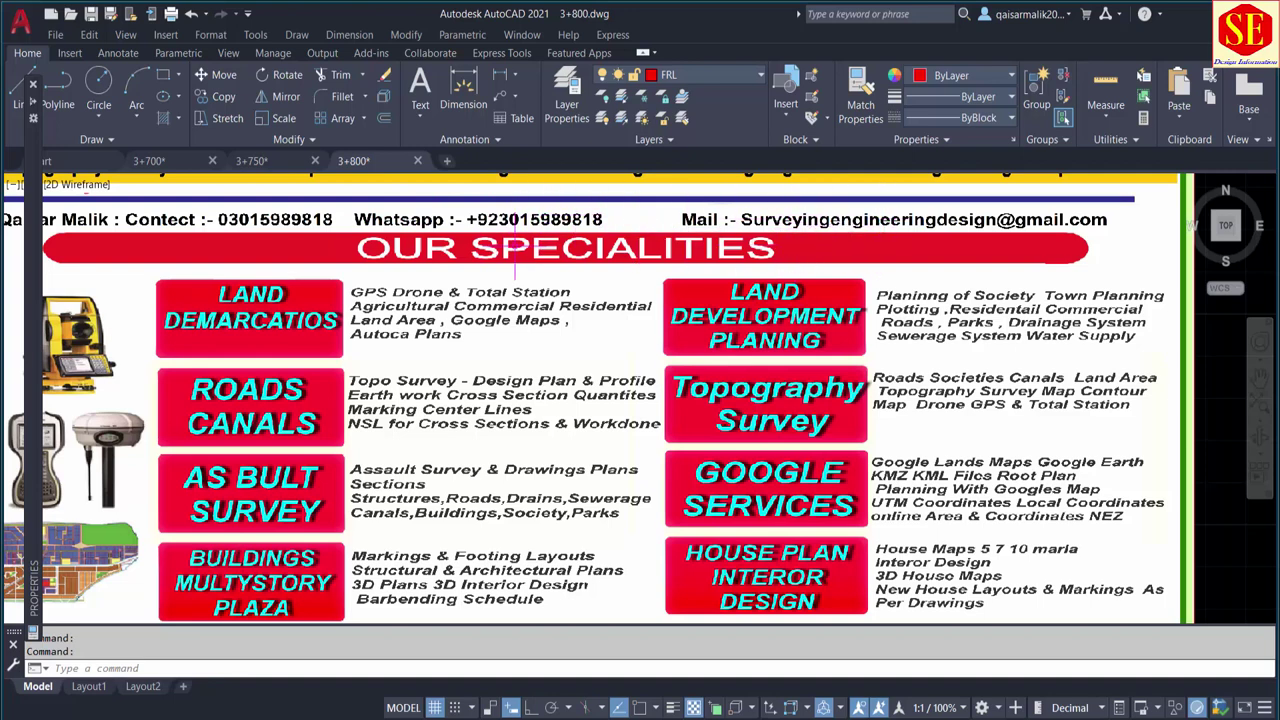
{"action": "scroll", "coordinate": [514, 250], "scroll_direction": "down", "scroll_amount": 2}
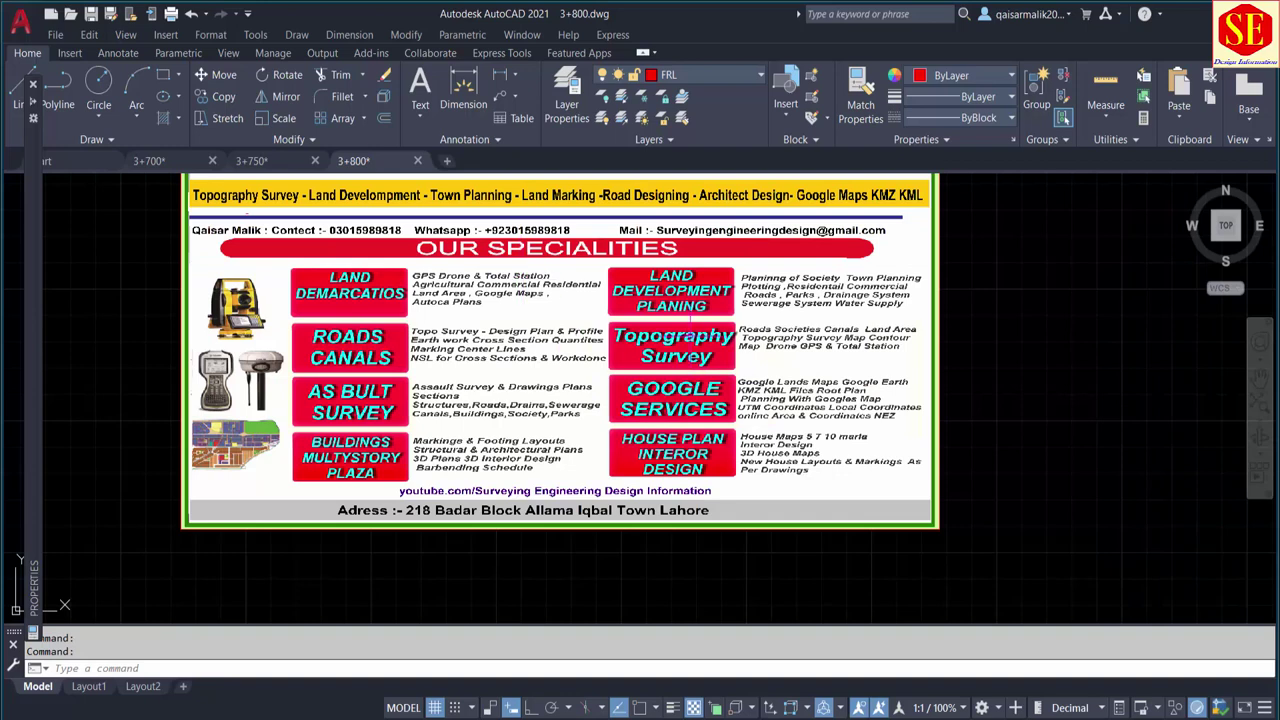
{"action": "middle_click_drag", "start_coordinate": [632, 314], "coordinate": [635, 334]}
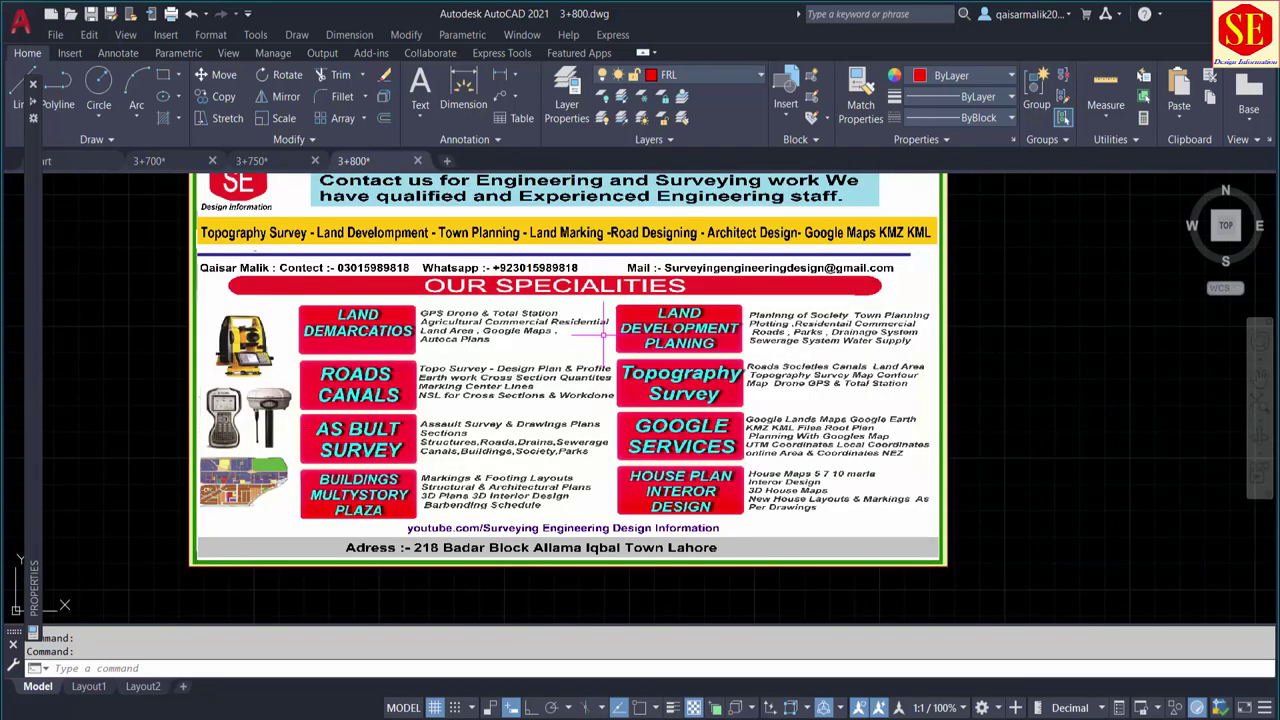
{"action": "middle_click_drag", "start_coordinate": [526, 315], "coordinate": [541, 382]}
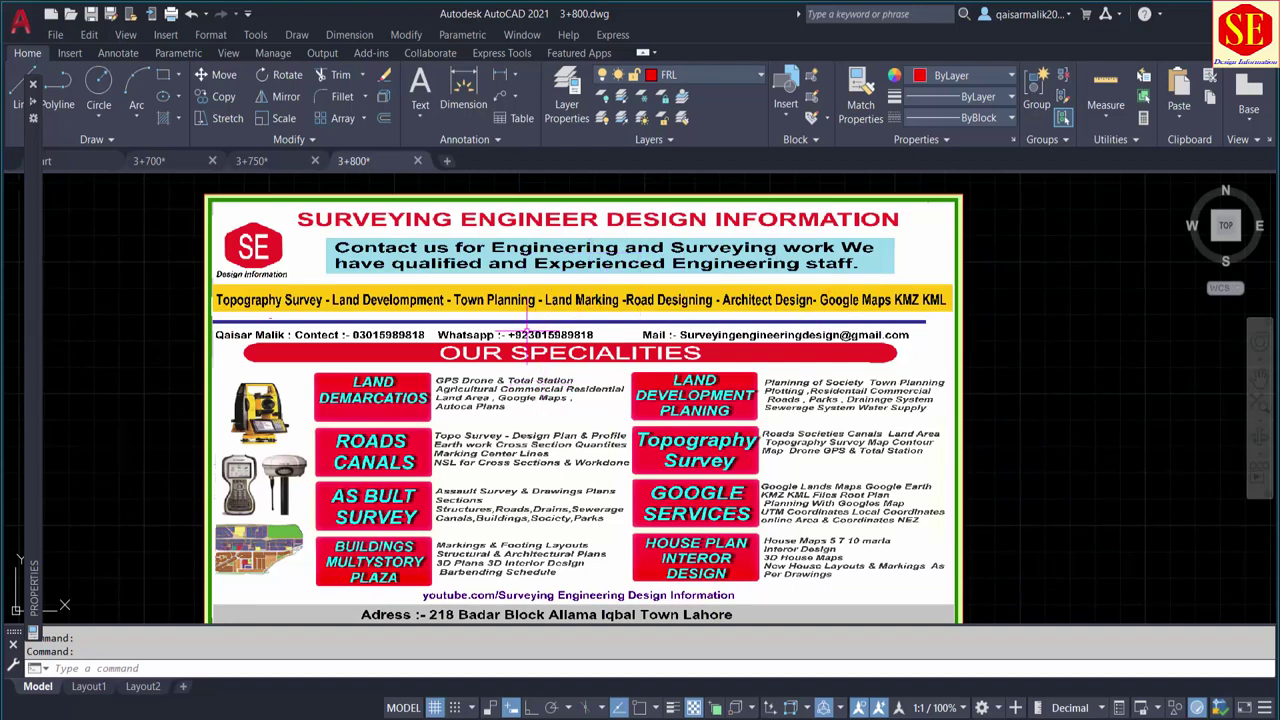
{"action": "scroll", "coordinate": [525, 301], "scroll_direction": "down", "scroll_amount": 5}
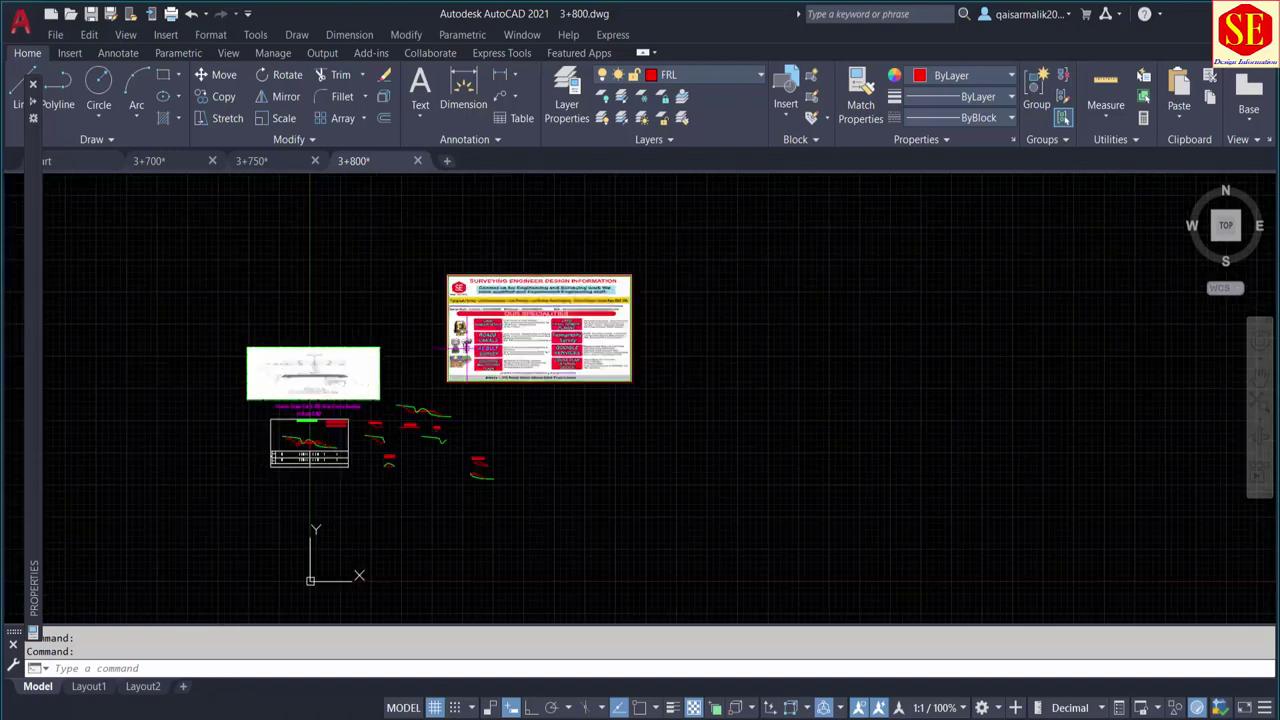
{"action": "scroll", "coordinate": [273, 472], "scroll_direction": "up", "scroll_amount": 4}
{"action": "scroll", "coordinate": [290, 390], "scroll_direction": "up", "scroll_amount": 4}
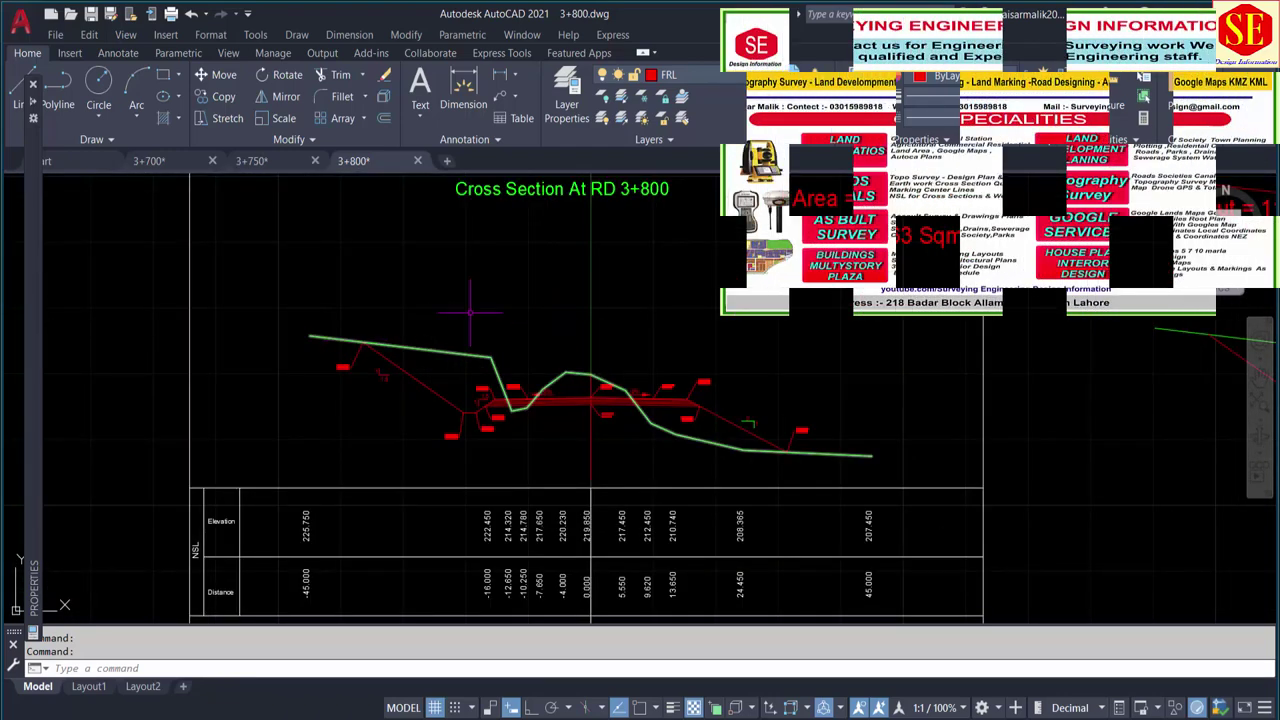
Switch to Photos and page forward from 4.jpeg to the A44 A44 cut & Fill.jpg image
{"action": "key", "text": "alt+Tab"}
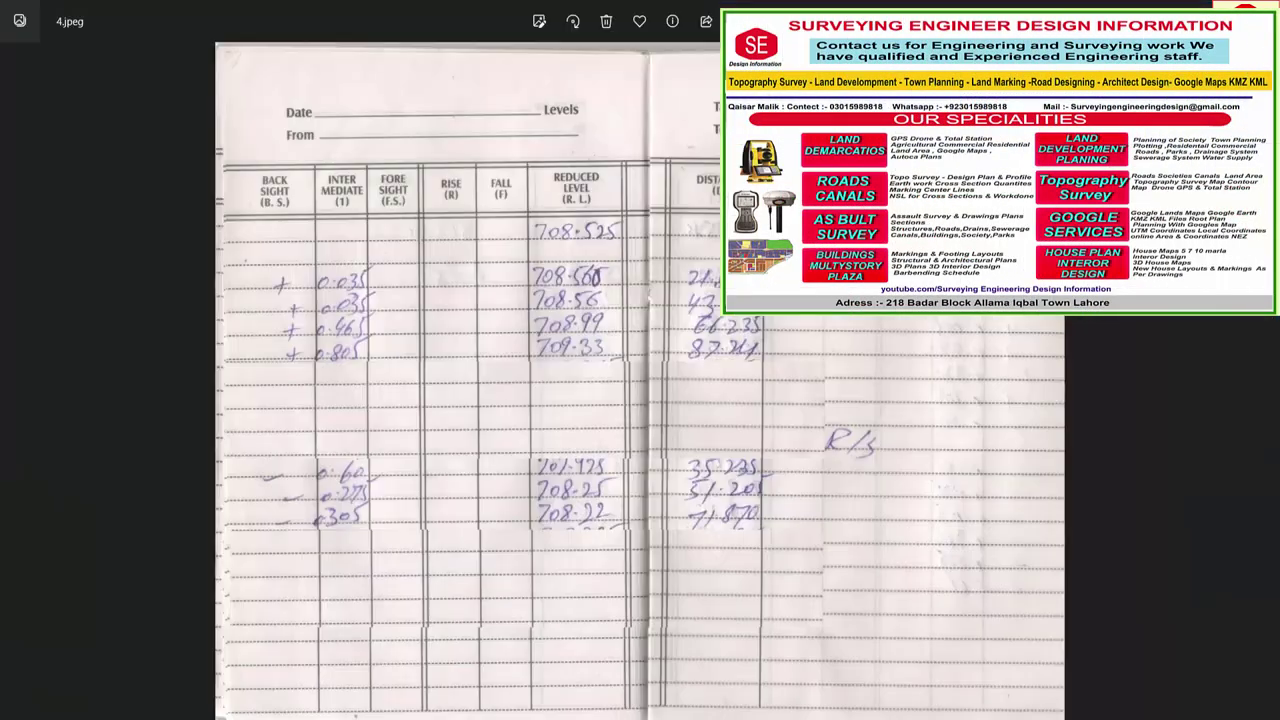
{"action": "left_click", "coordinate": [1265, 383]}
{"action": "left_click", "coordinate": [1265, 383]}
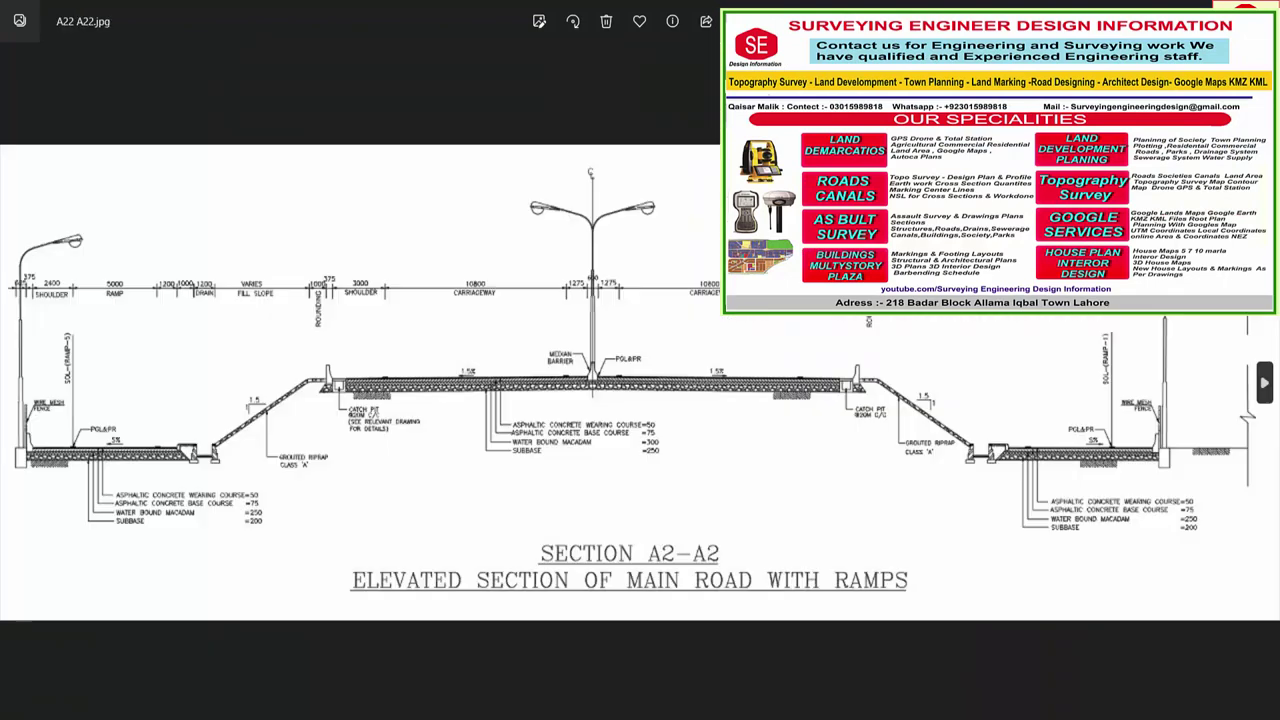
{"action": "left_click", "coordinate": [1265, 383]}
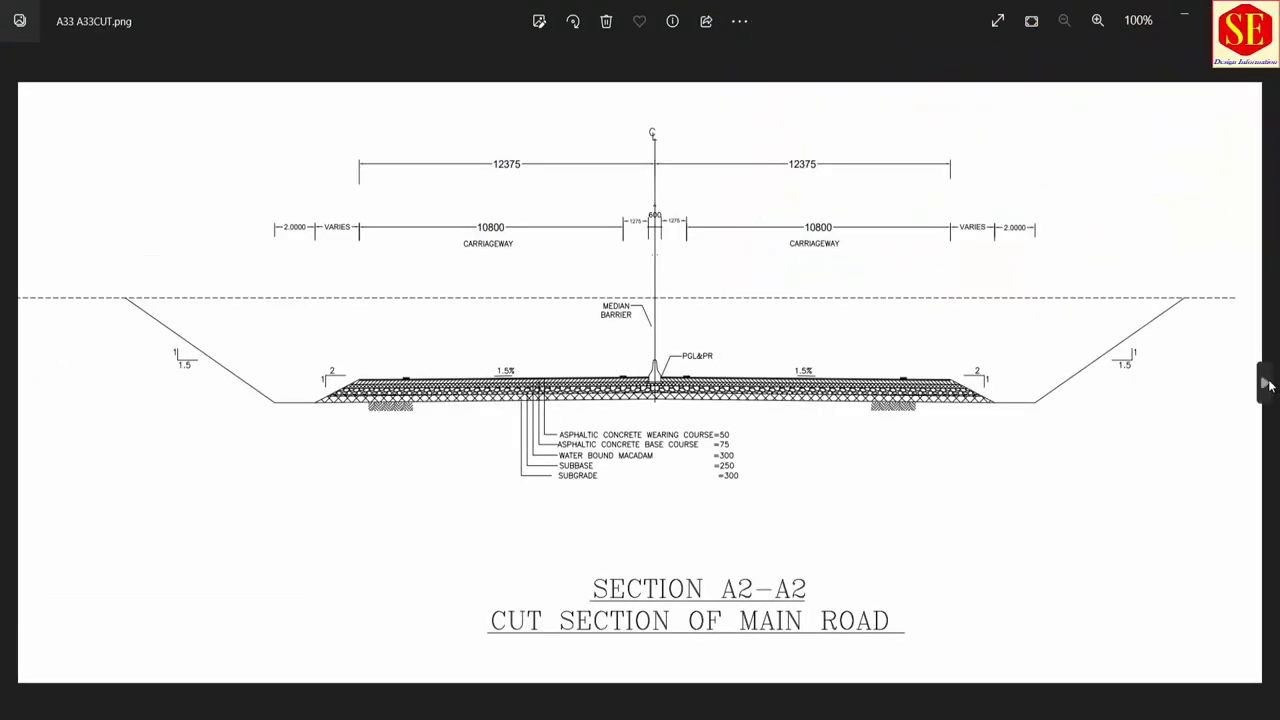
{"action": "left_click", "coordinate": [1265, 383]}
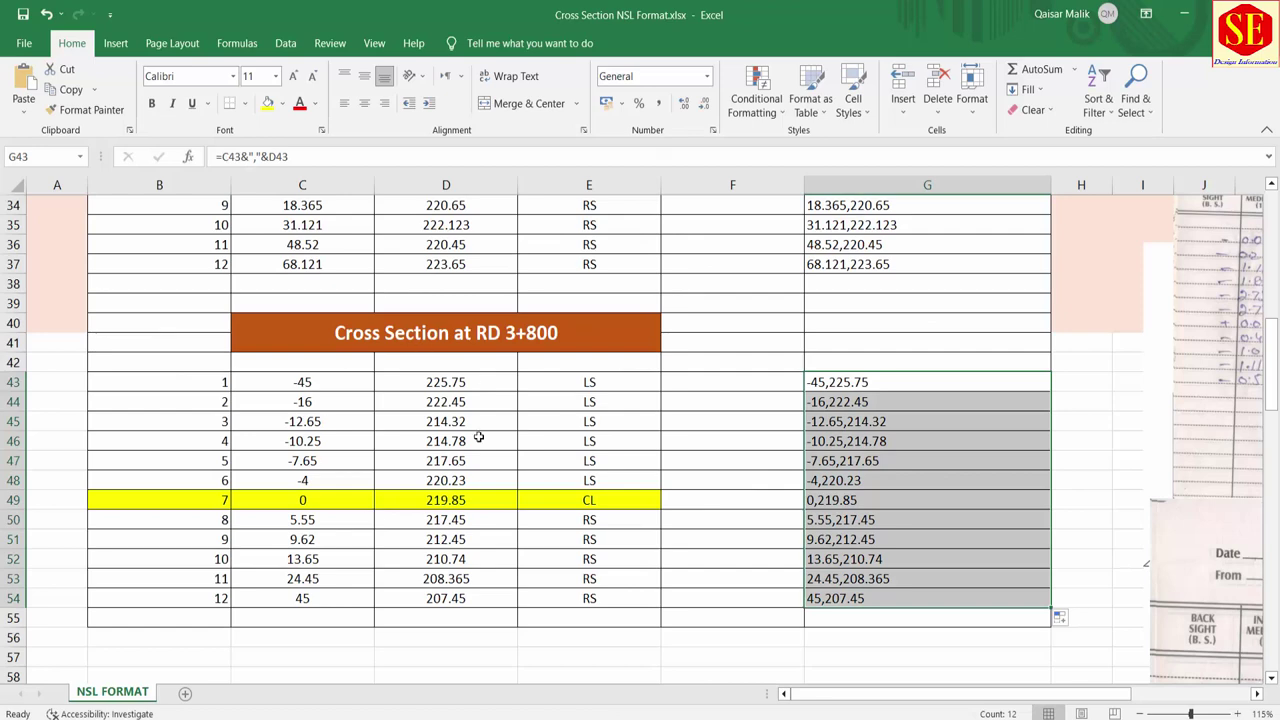
Scroll through the RD 3+800 offset and elevation rows on the NSL FORMAT sheet
{"action": "scroll", "coordinate": [562, 410], "scroll_direction": "up", "scroll_amount": 2}
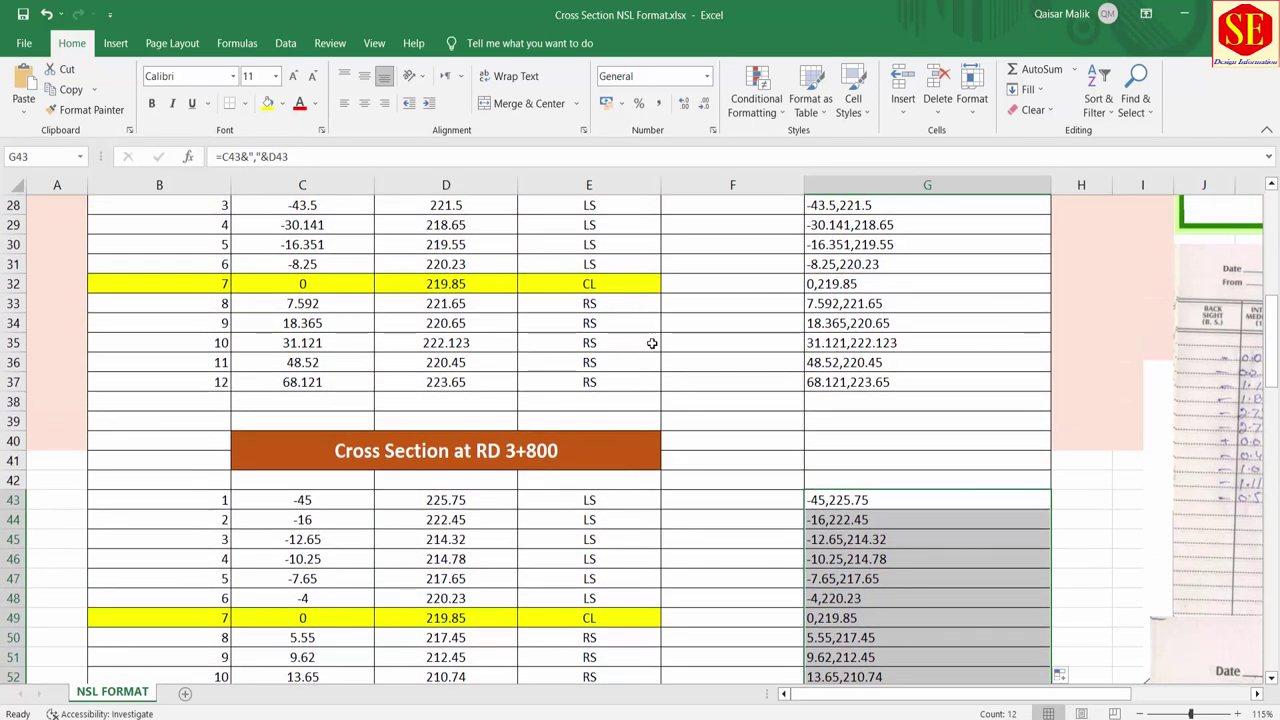
{"action": "scroll", "coordinate": [527, 421], "scroll_direction": "down", "scroll_amount": 2}
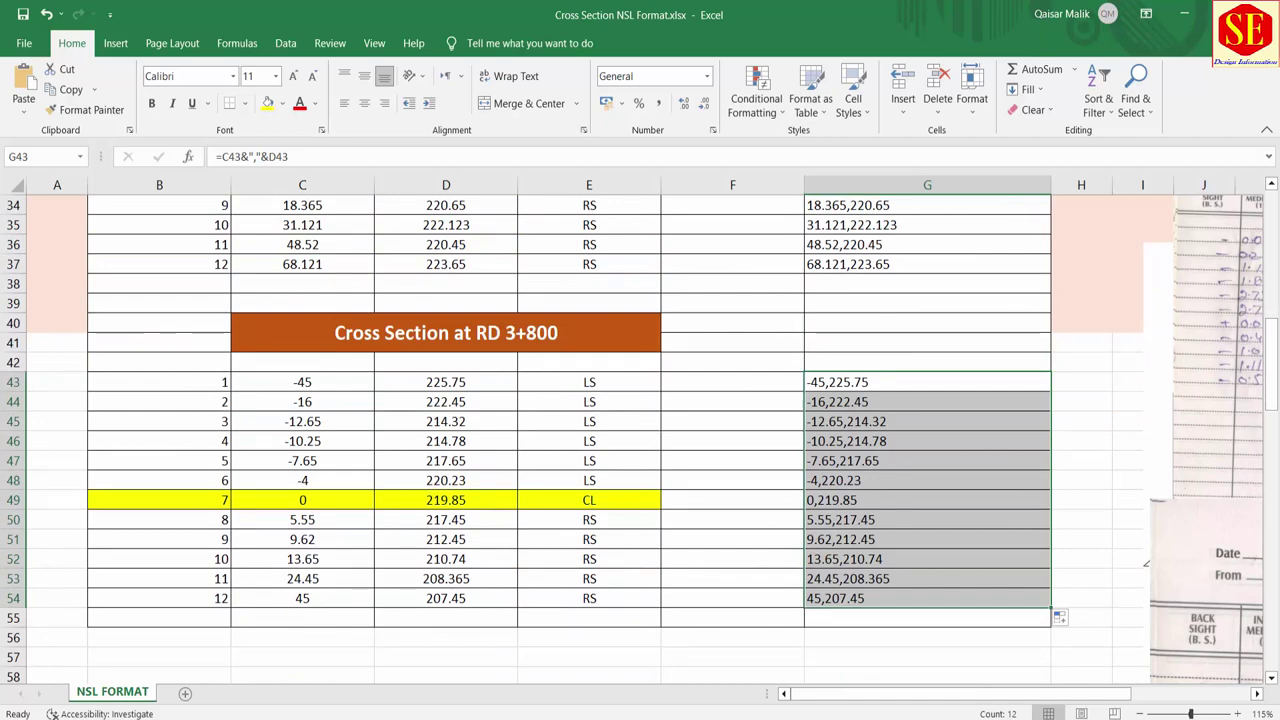
Back in AutoCAD, zoom and pan over the finished 3+700 fill cross section
{"action": "left_click", "coordinate": [551, 652]}
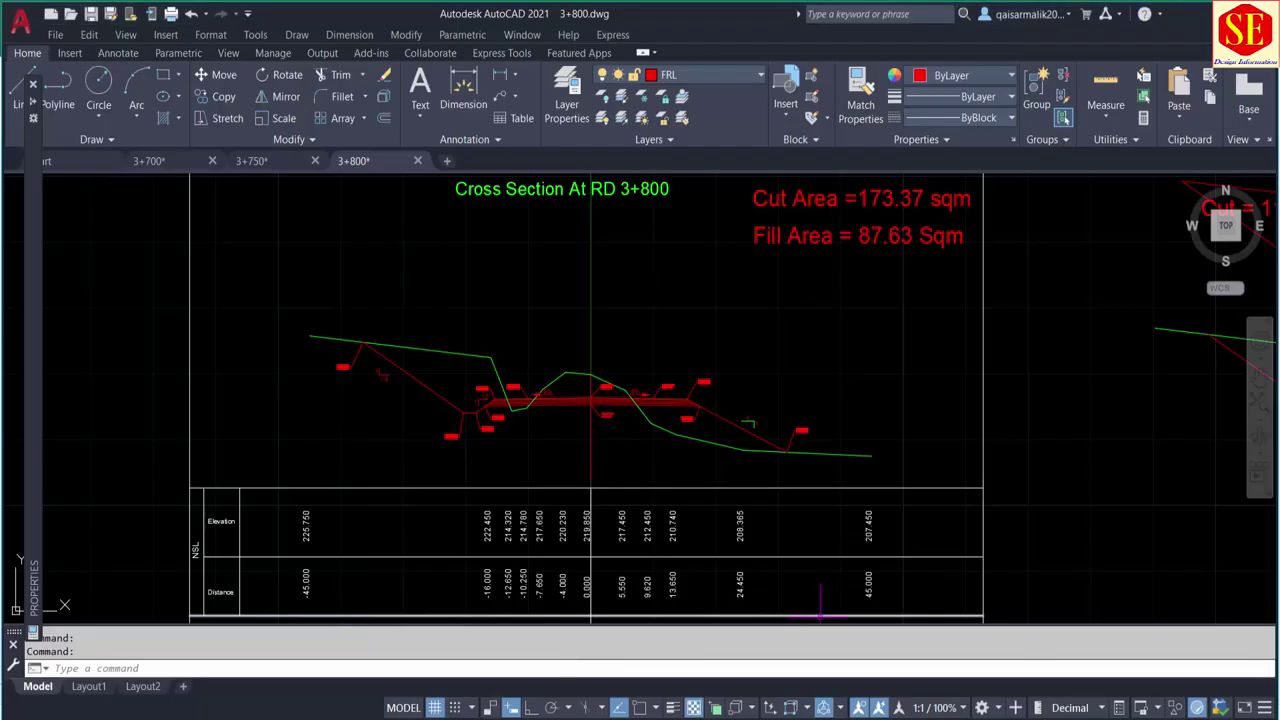
{"action": "scroll", "coordinate": [812, 300], "scroll_direction": "up", "scroll_amount": 1}
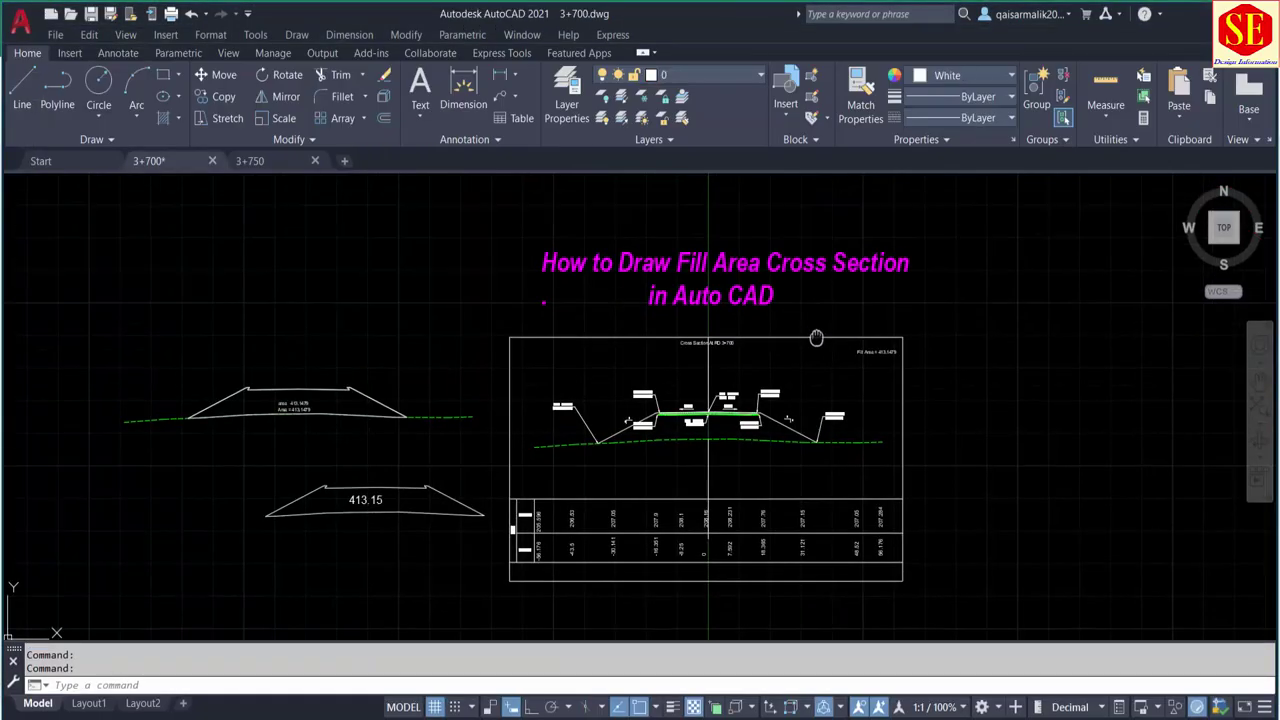
{"action": "scroll", "coordinate": [814, 270], "scroll_direction": "up", "scroll_amount": 1}
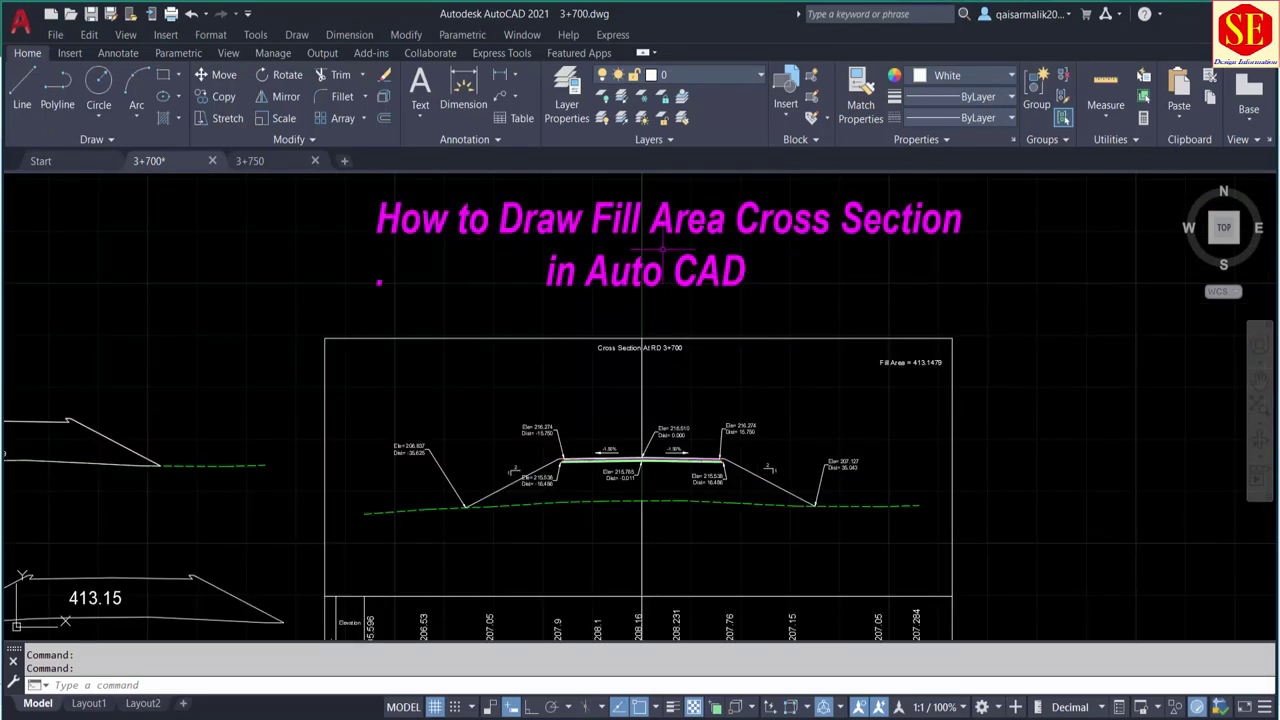
{"action": "middle_click_drag", "start_coordinate": [799, 437], "coordinate": [793, 395]}
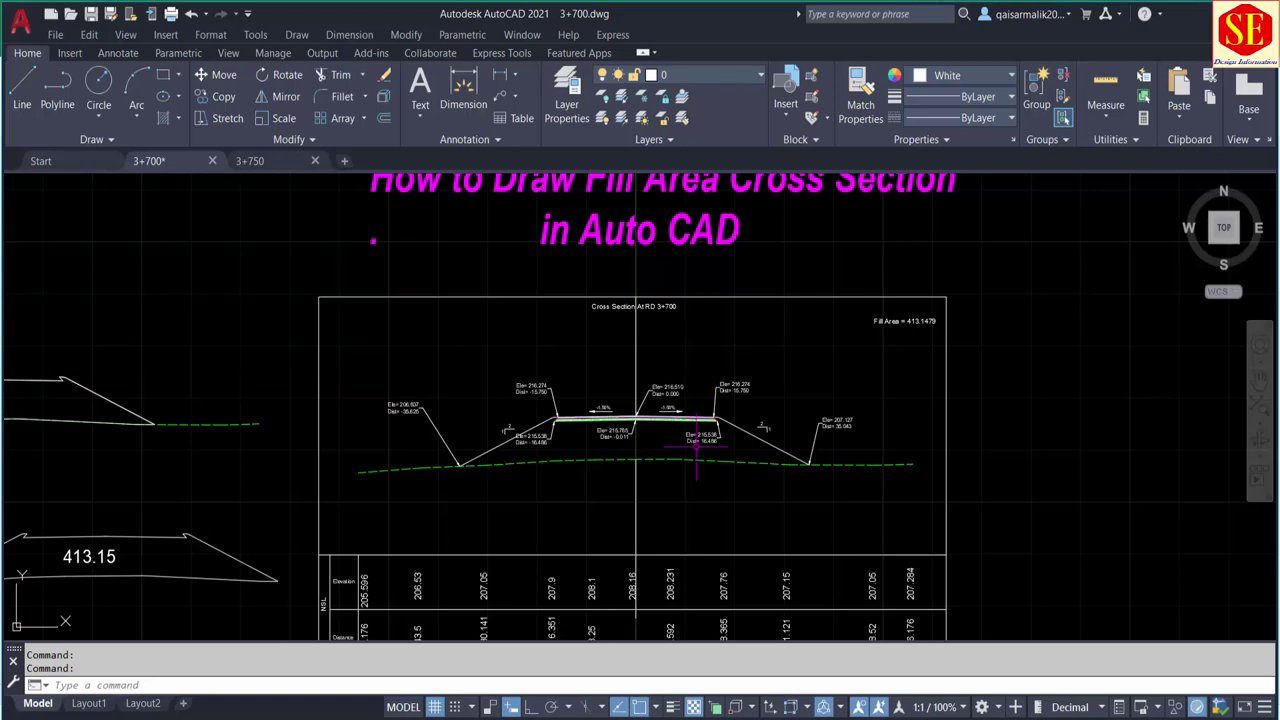
{"action": "scroll", "coordinate": [791, 411], "scroll_direction": "down", "scroll_amount": 1}
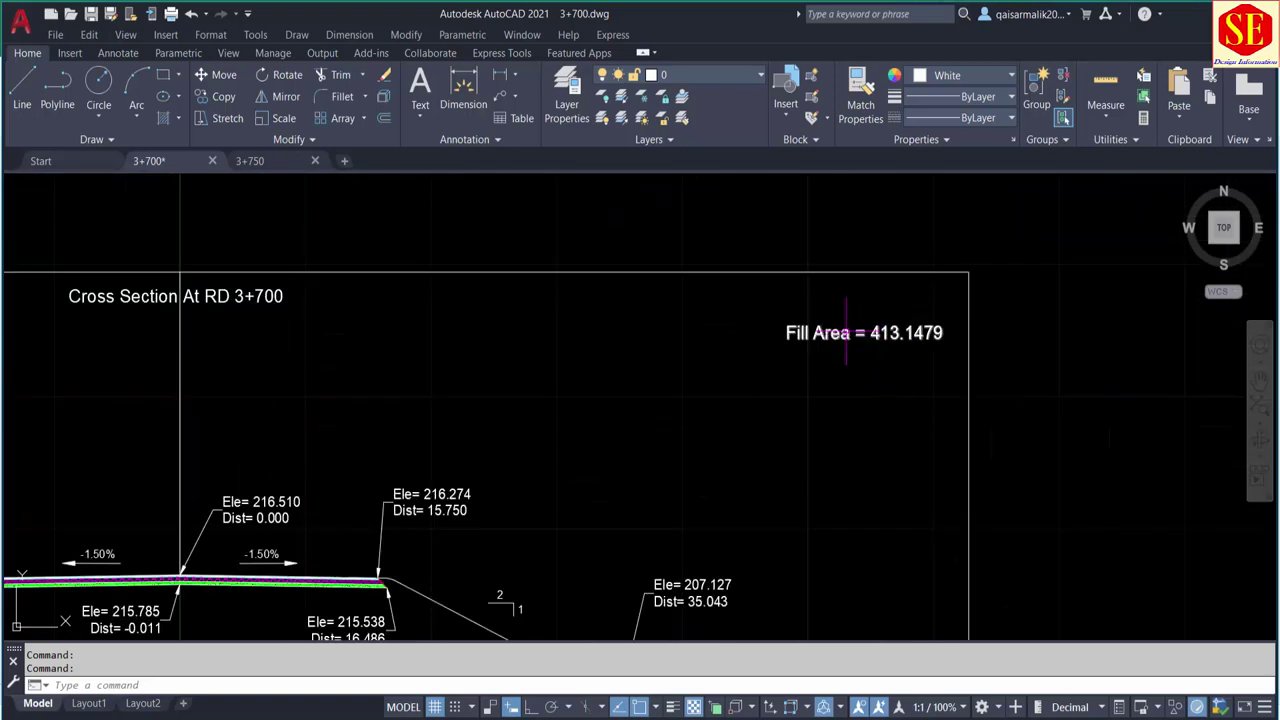
{"action": "scroll", "coordinate": [706, 510], "scroll_direction": "up", "scroll_amount": 2}
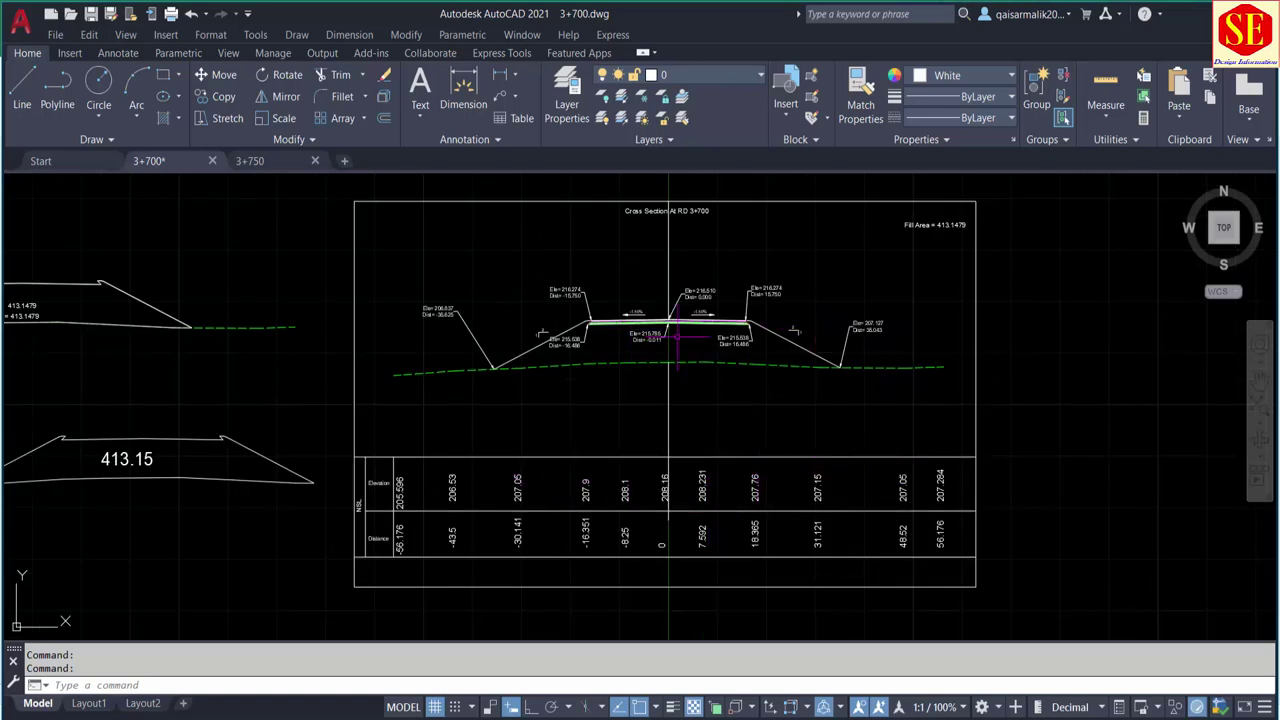
Switch to the 3+750 drawing and zoom in on its cut cross section
{"action": "left_click", "coordinate": [251, 160]}
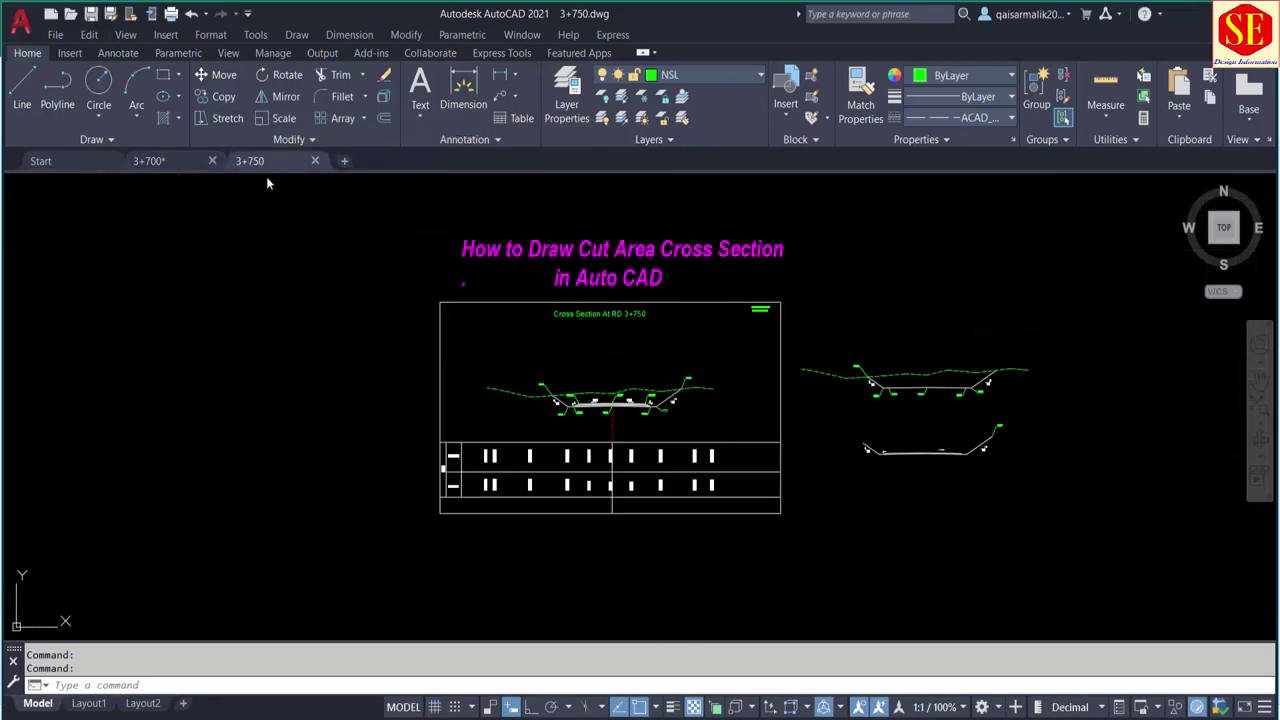
{"action": "scroll", "coordinate": [736, 268], "scroll_direction": "up", "scroll_amount": 2}
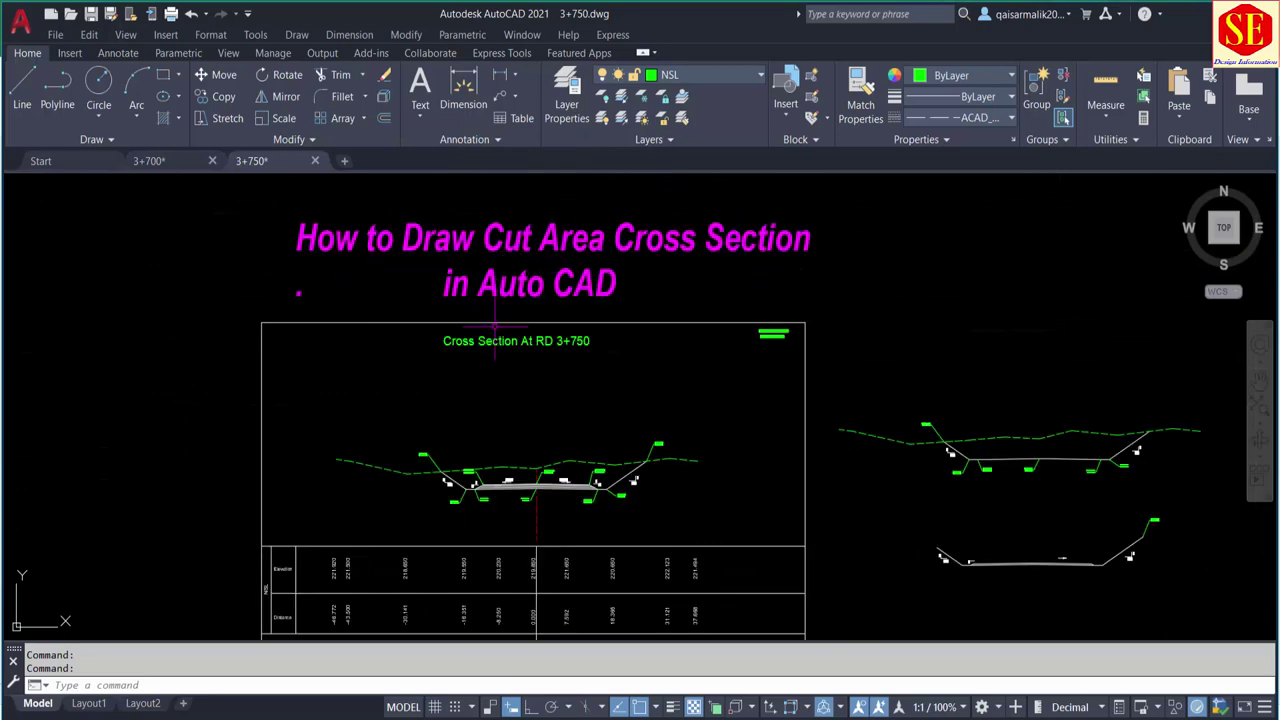
{"action": "scroll", "coordinate": [500, 340], "scroll_direction": "up", "scroll_amount": 1}
{"action": "scroll", "coordinate": [520, 362], "scroll_direction": "up", "scroll_amount": 1}
{"action": "scroll", "coordinate": [514, 362], "scroll_direction": "up", "scroll_amount": 1}
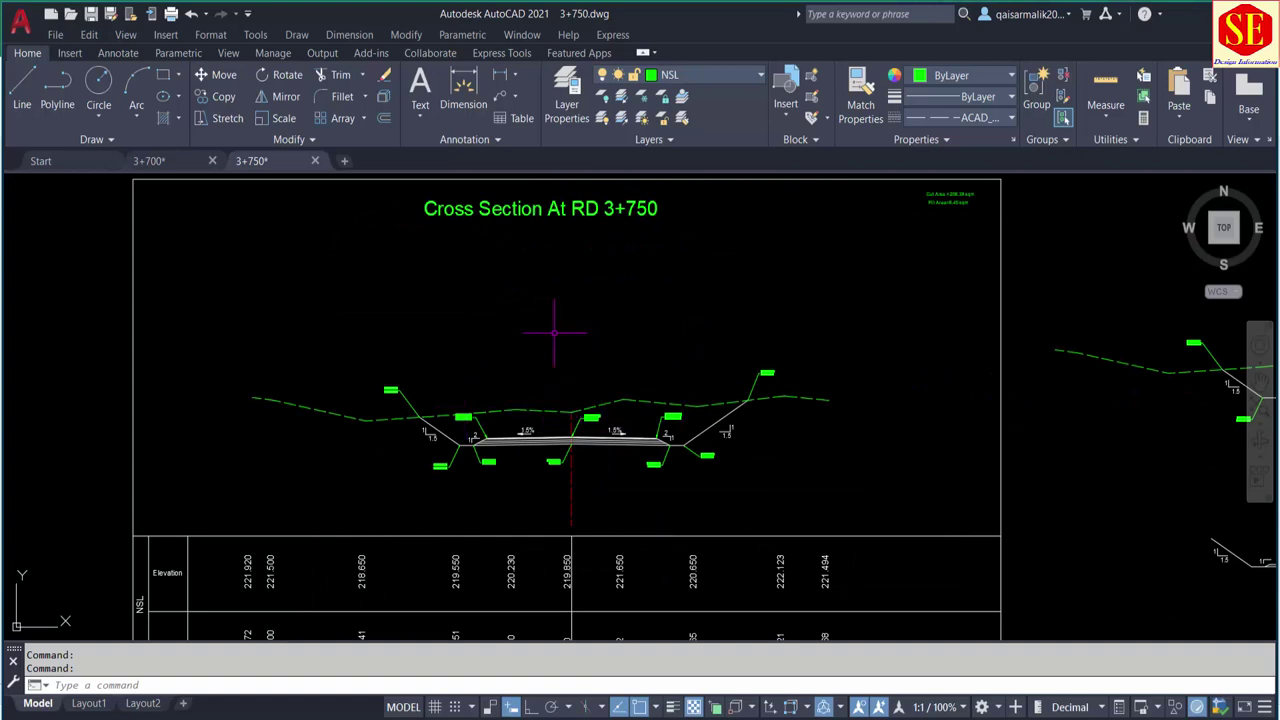
{"action": "scroll", "coordinate": [553, 332], "scroll_direction": "down", "scroll_amount": 1}
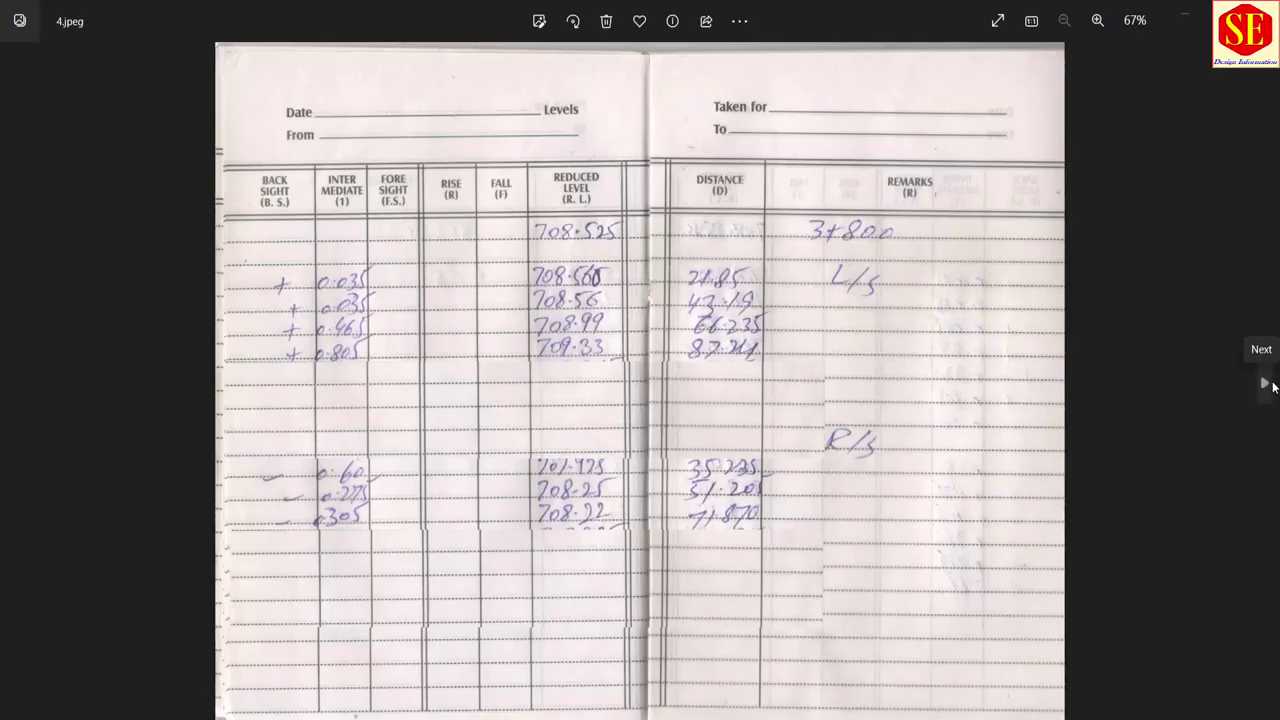
Page past the level-book pages and road section drawings to the cut & fill section image
{"action": "left_click", "coordinate": [1266, 384]}
{"action": "left_click", "coordinate": [1266, 384]}
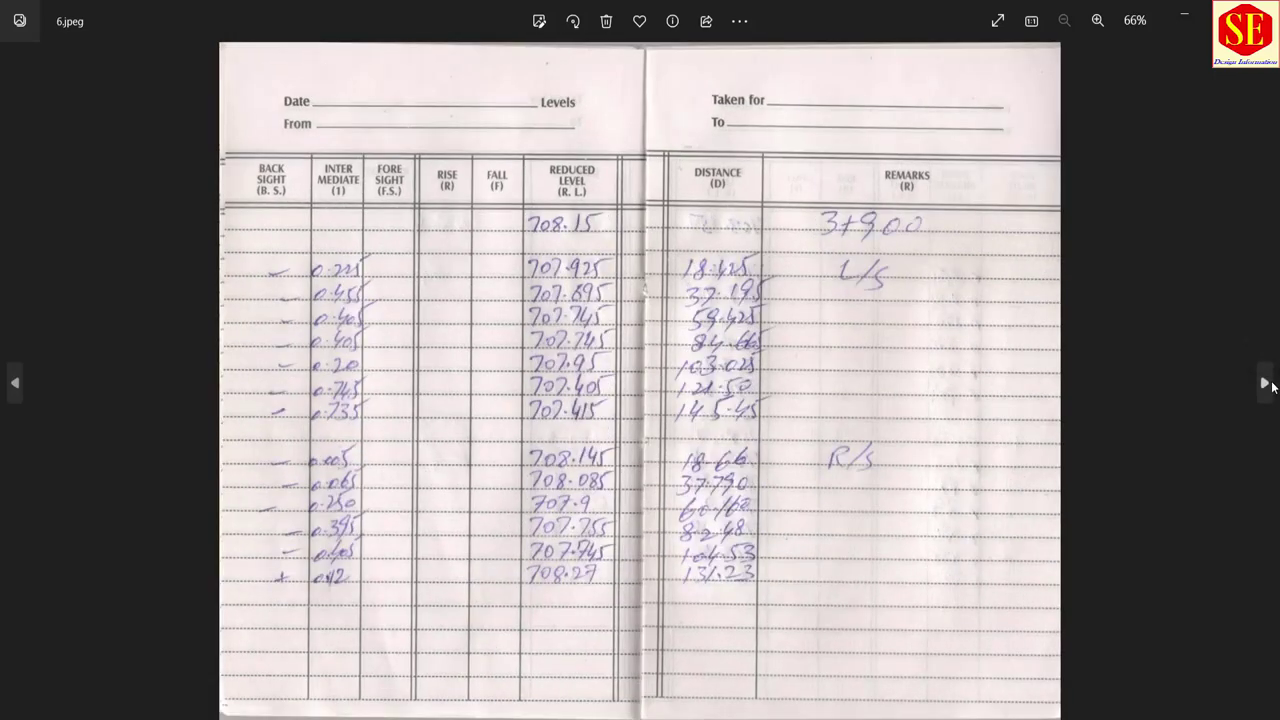
{"action": "left_click", "coordinate": [1266, 384]}
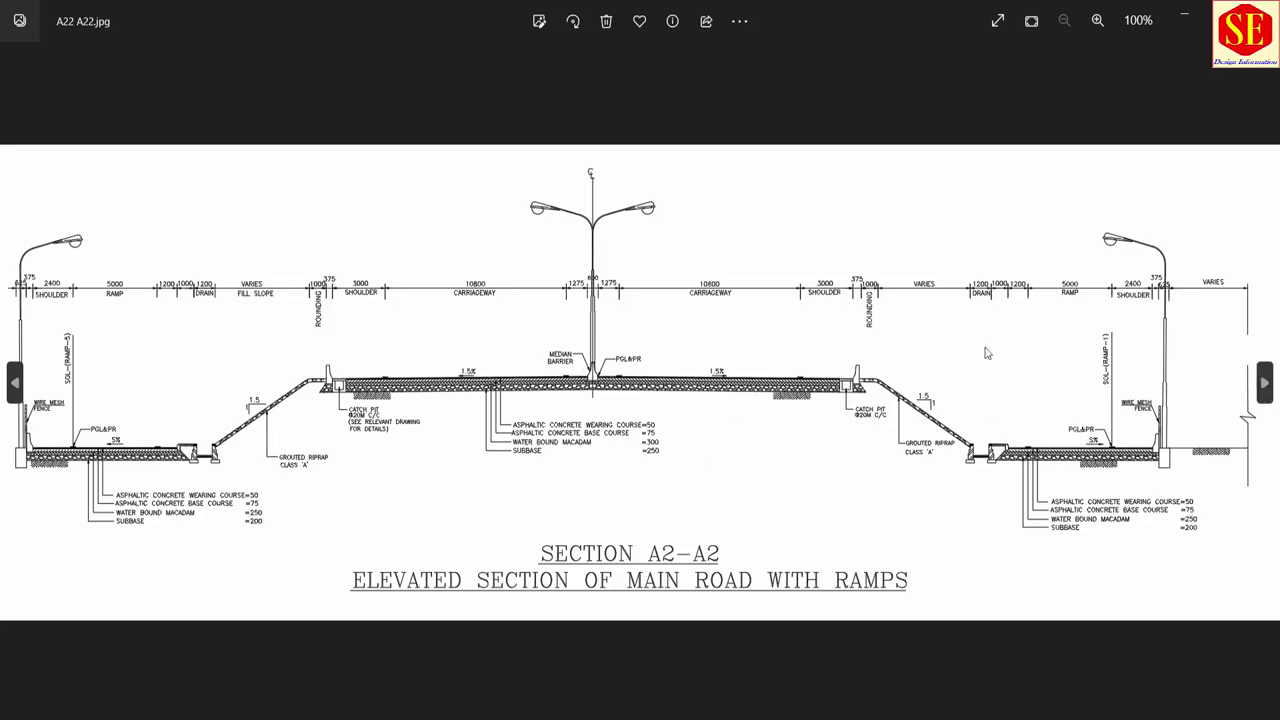
{"action": "left_click", "coordinate": [1265, 383]}
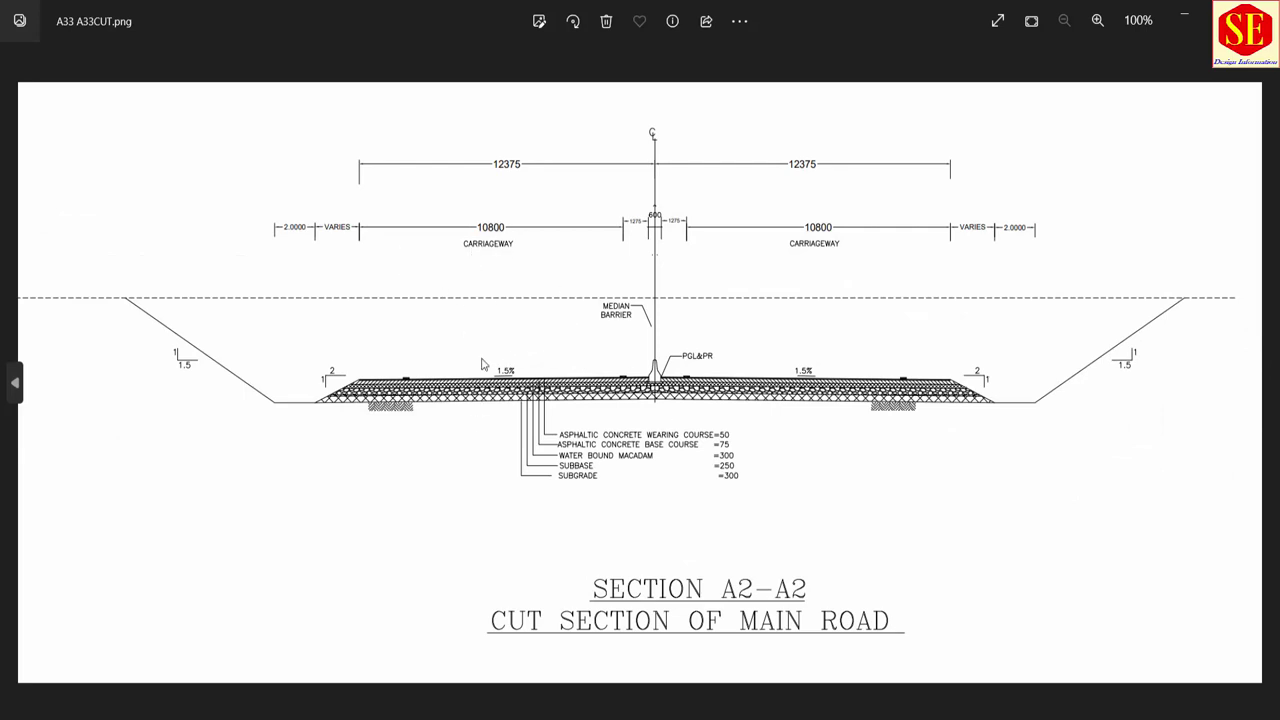
{"action": "left_click", "coordinate": [1265, 382]}
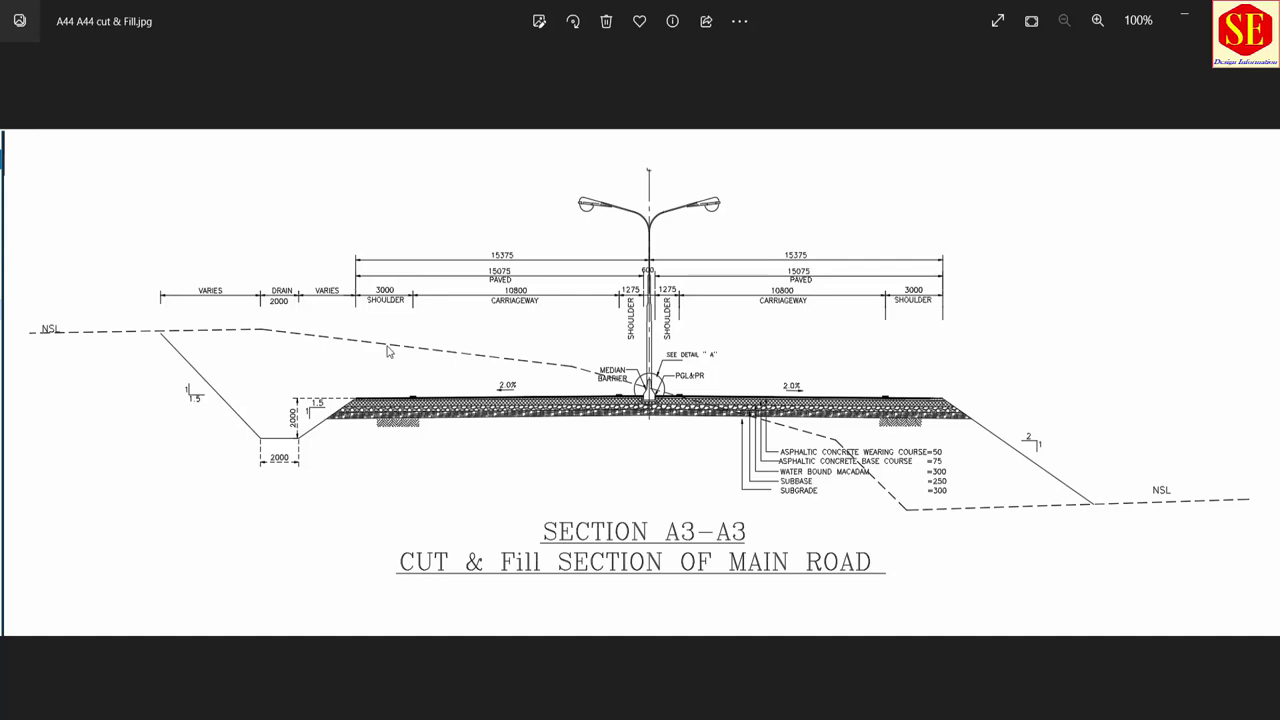
Zoom the cut & fill image out to 100% and advance to ACCESS ROAD1.jpg
{"action": "scroll", "coordinate": [672, 357], "scroll_direction": "up", "scroll_amount": 1}
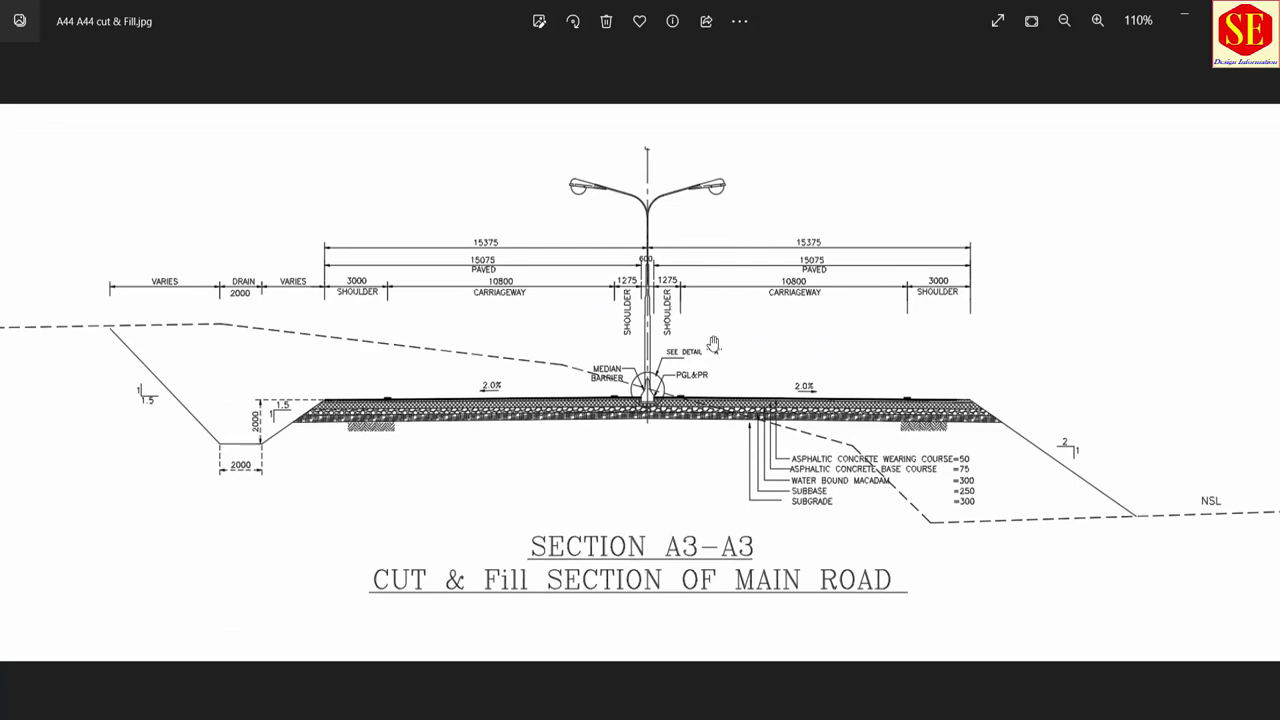
{"action": "scroll", "coordinate": [647, 283], "scroll_direction": "down", "scroll_amount": 1}
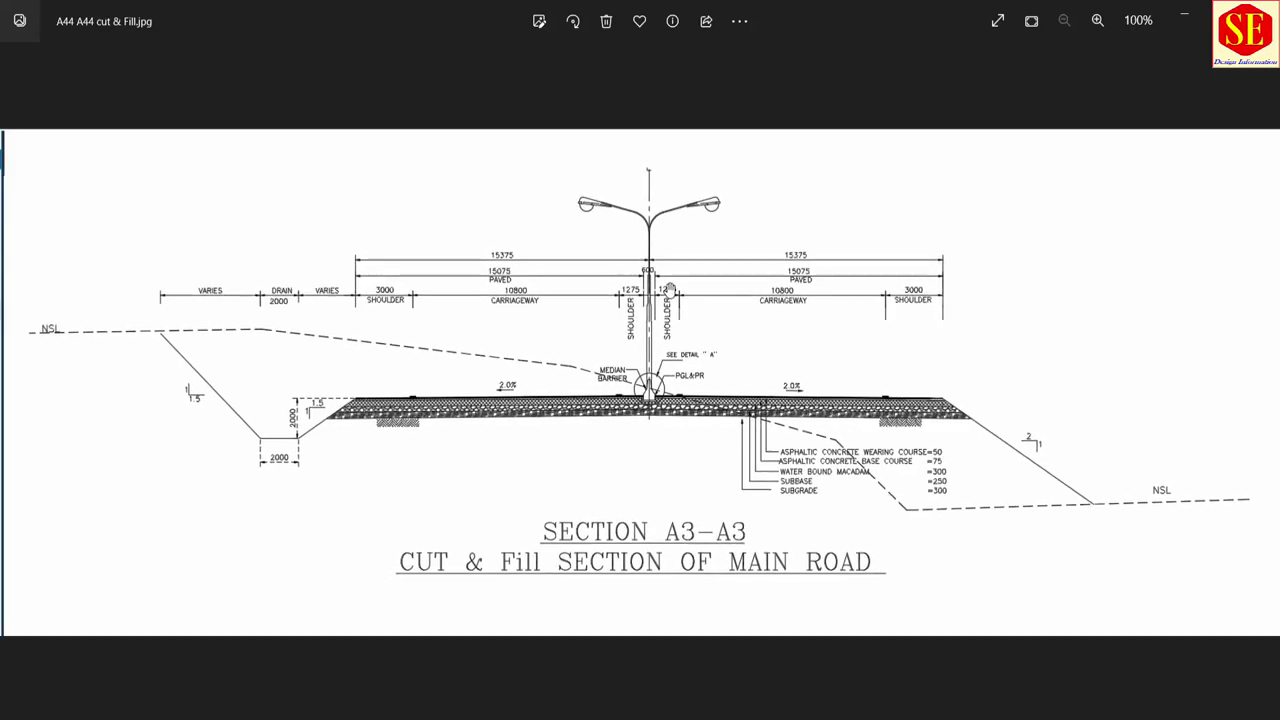
{"action": "left_click", "coordinate": [1265, 383]}
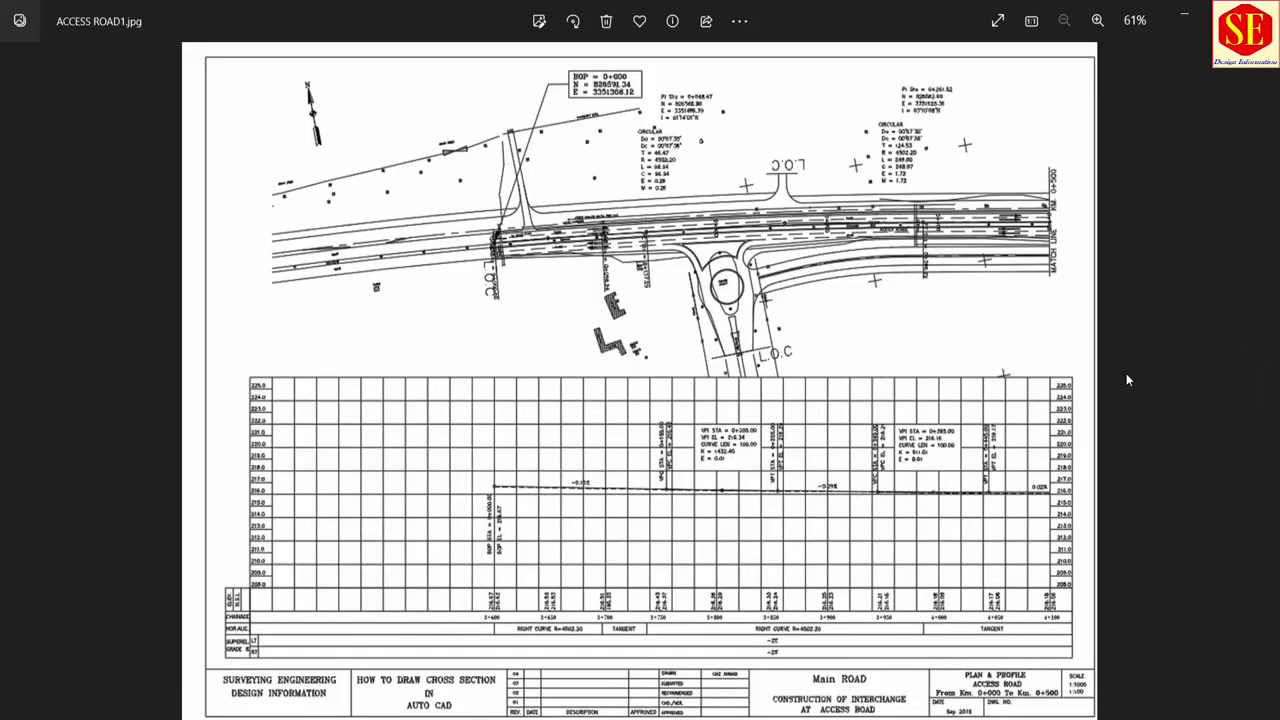
{"action": "scroll", "coordinate": [1265, 387], "scroll_direction": "down", "scroll_amount": 1}
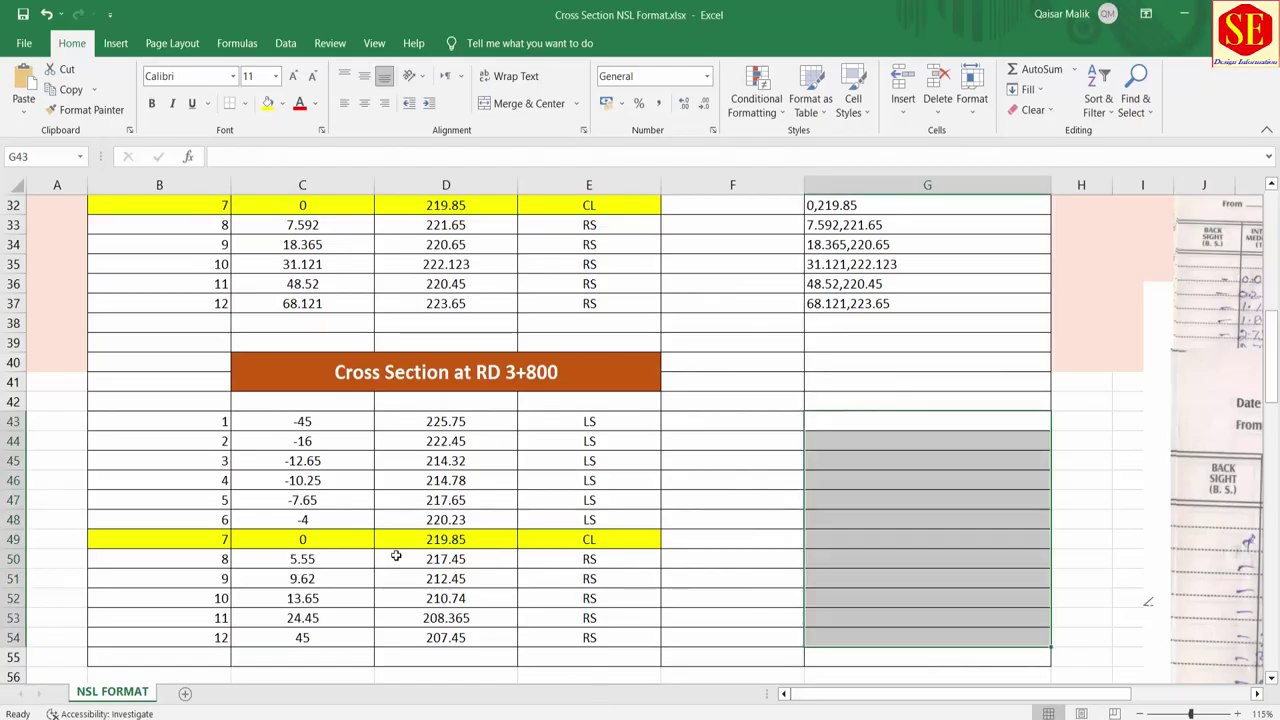
{"action": "scroll", "coordinate": [395, 470], "scroll_direction": "up", "scroll_amount": 5}
{"action": "scroll", "coordinate": [389, 443], "scroll_direction": "up", "scroll_amount": 5}
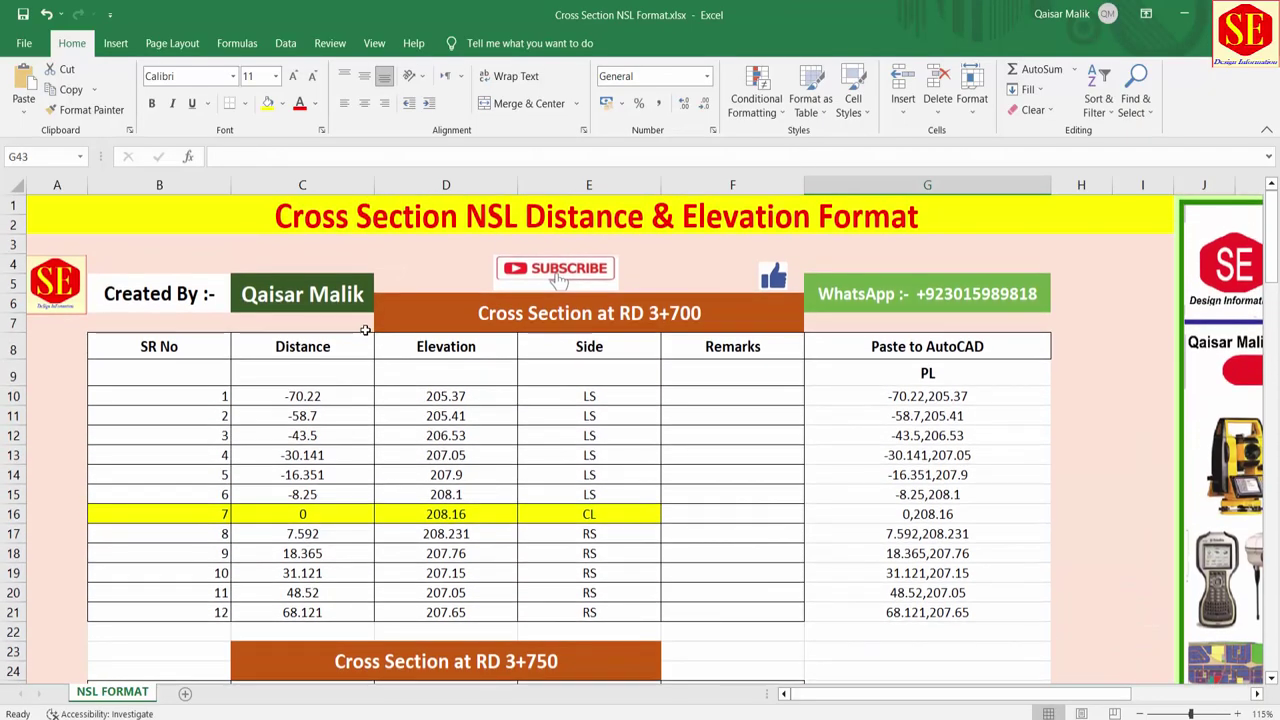
{"action": "scroll", "coordinate": [518, 369], "scroll_direction": "down", "scroll_amount": 1}
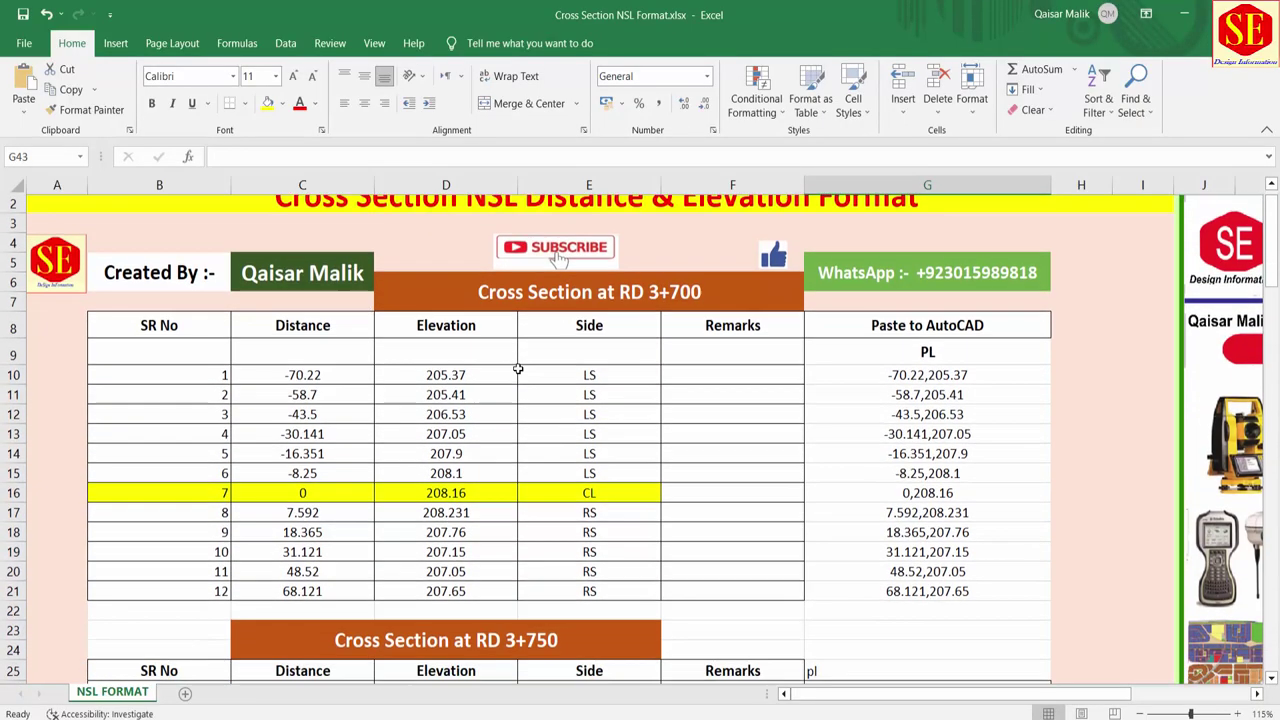
{"action": "scroll", "coordinate": [518, 369], "scroll_direction": "down", "scroll_amount": 2}
{"action": "scroll", "coordinate": [580, 350], "scroll_direction": "up", "scroll_amount": 2}
{"action": "scroll", "coordinate": [570, 340], "scroll_direction": "down", "scroll_amount": 1}
{"action": "scroll", "coordinate": [561, 322], "scroll_direction": "down", "scroll_amount": 2}
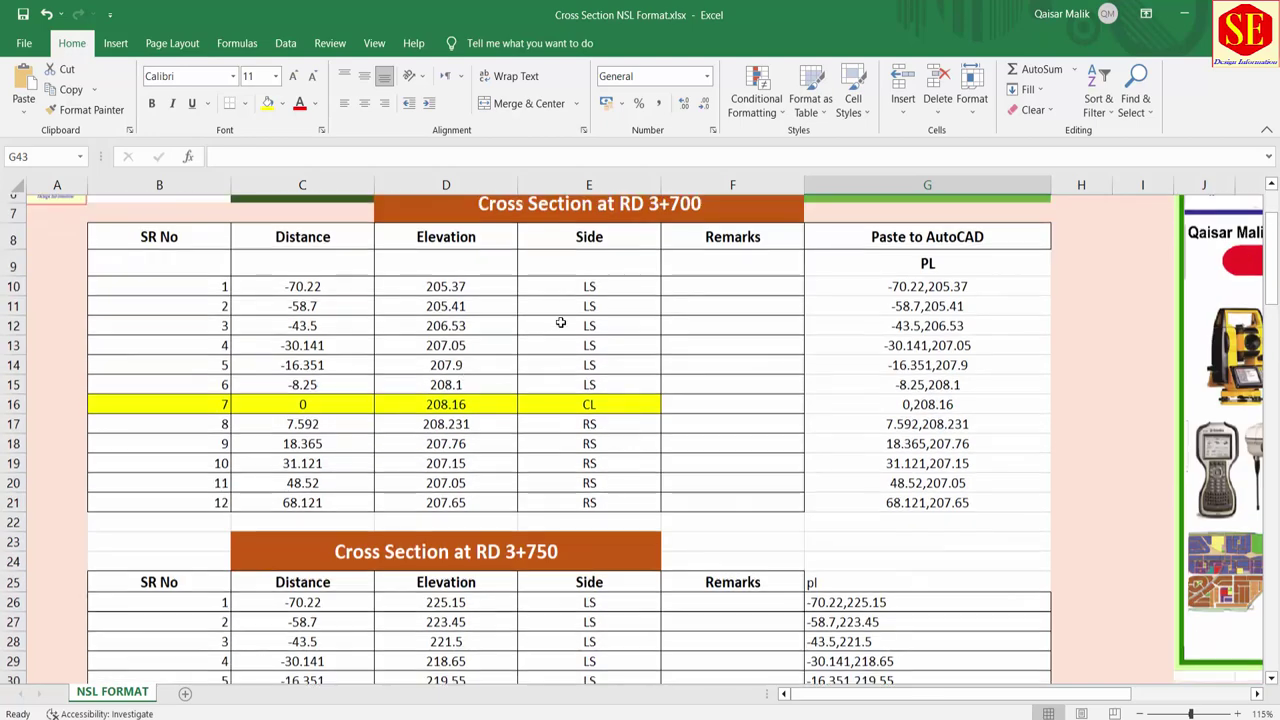
{"action": "scroll", "coordinate": [561, 322], "scroll_direction": "up", "scroll_amount": 1}
{"action": "left_click_drag", "start_coordinate": [228, 314], "coordinate": [735, 537]}
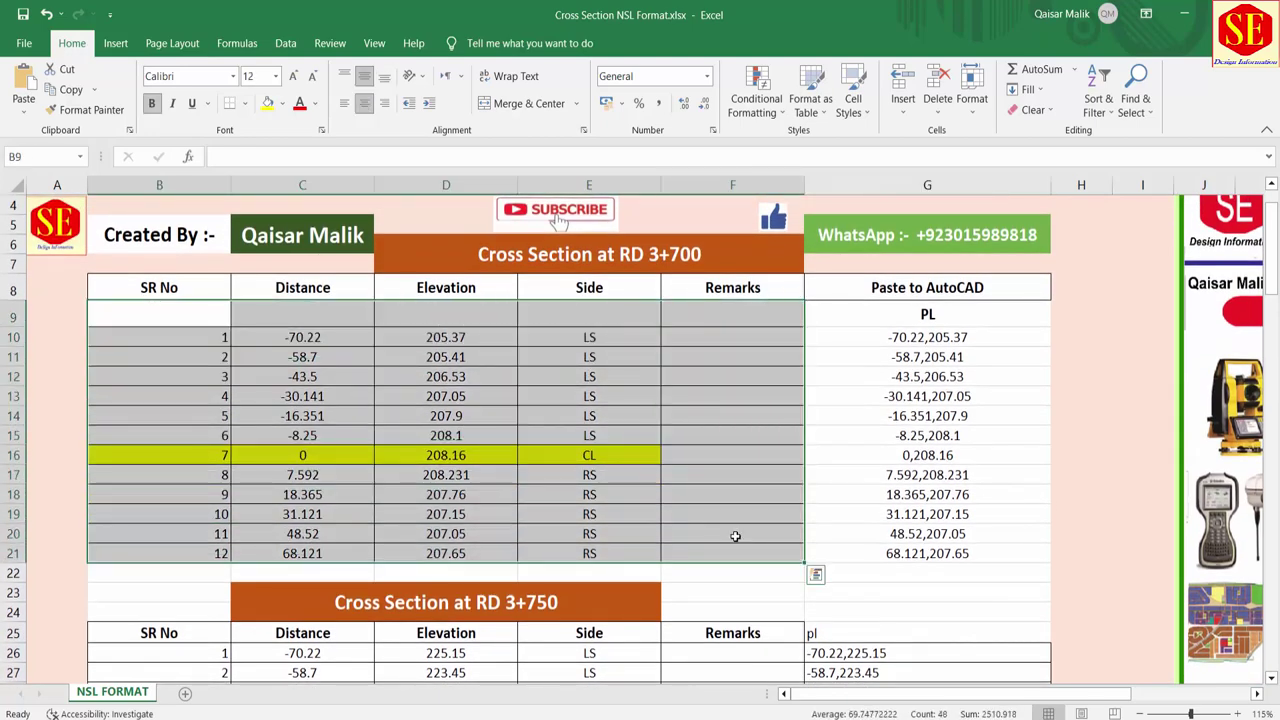
{"action": "scroll", "coordinate": [735, 537], "scroll_direction": "down", "scroll_amount": 5}
{"action": "mouse_move", "coordinate": [265, 325]}
{"action": "left_mouse_down"}
{"action": "mouse_move", "coordinate": [396, 347]}
{"action": "mouse_move", "coordinate": [732, 580]}
{"action": "left_mouse_up"}
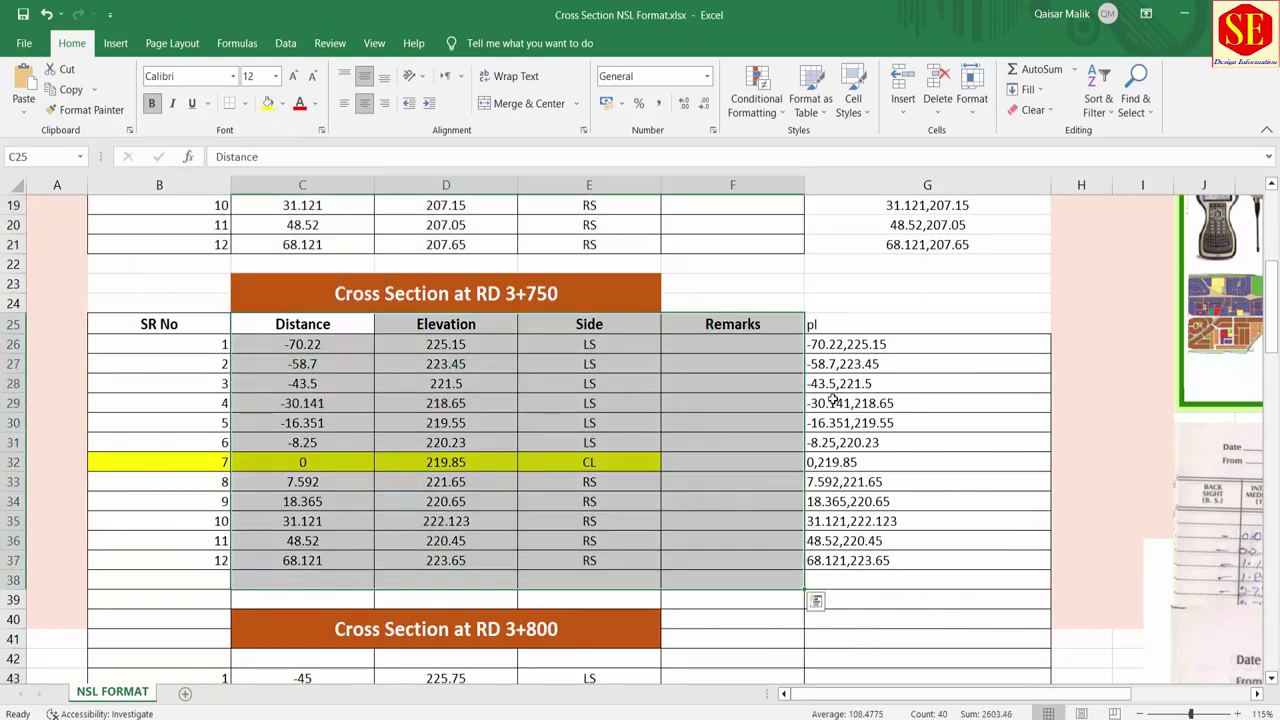
{"action": "scroll", "coordinate": [634, 366], "scroll_direction": "down", "scroll_amount": 3}
{"action": "scroll", "coordinate": [634, 366], "scroll_direction": "down", "scroll_amount": 3}
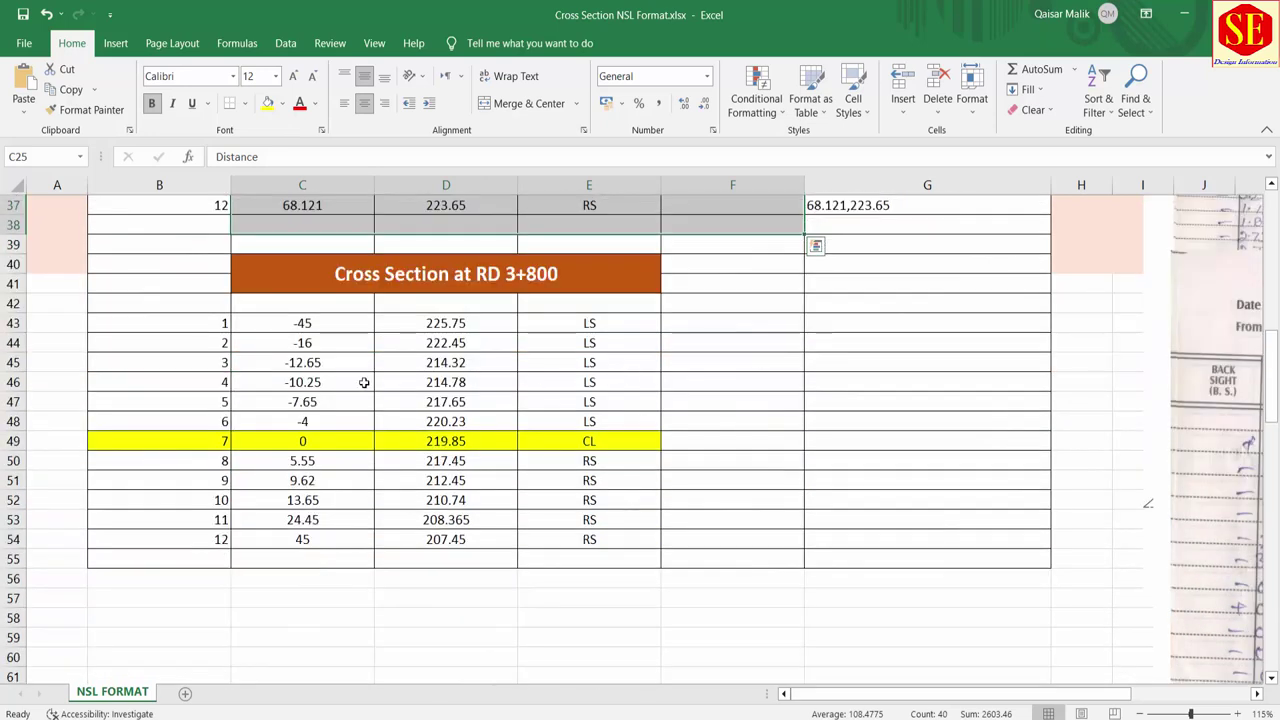
{"action": "left_click", "coordinate": [330, 323]}
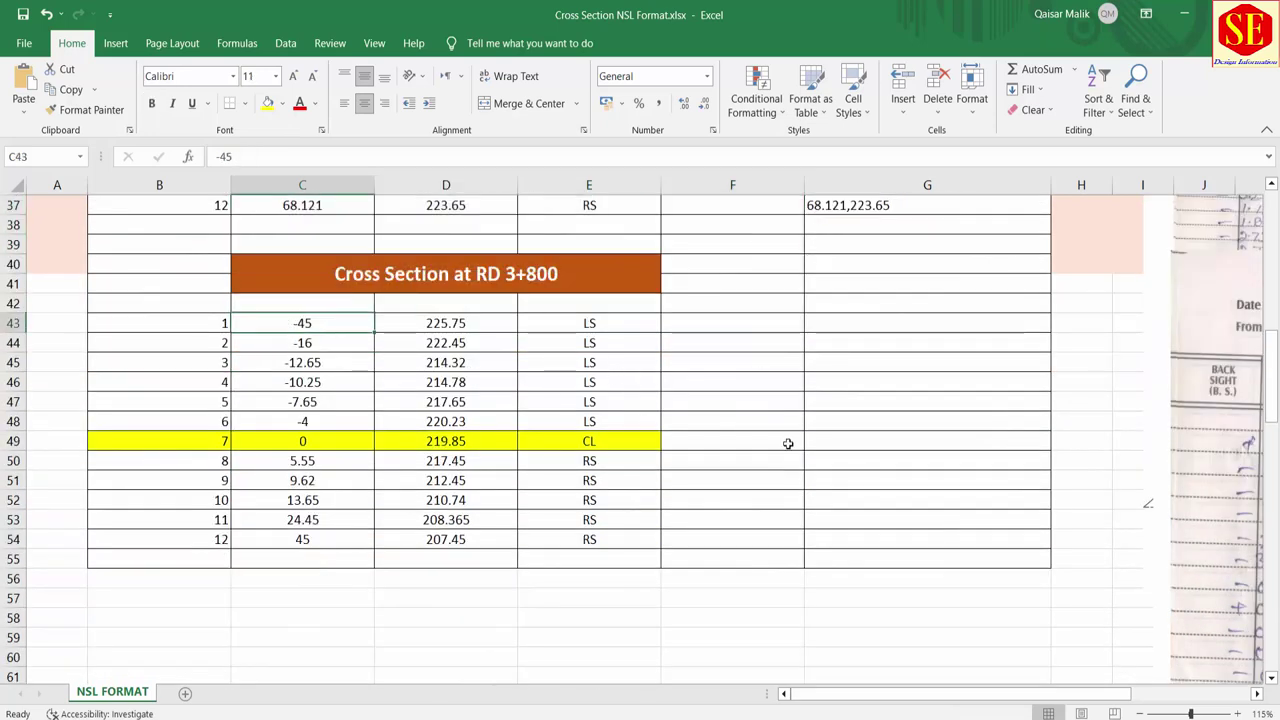
{"action": "left_click_drag", "start_coordinate": [1240, 460], "coordinate": [980, 530]}
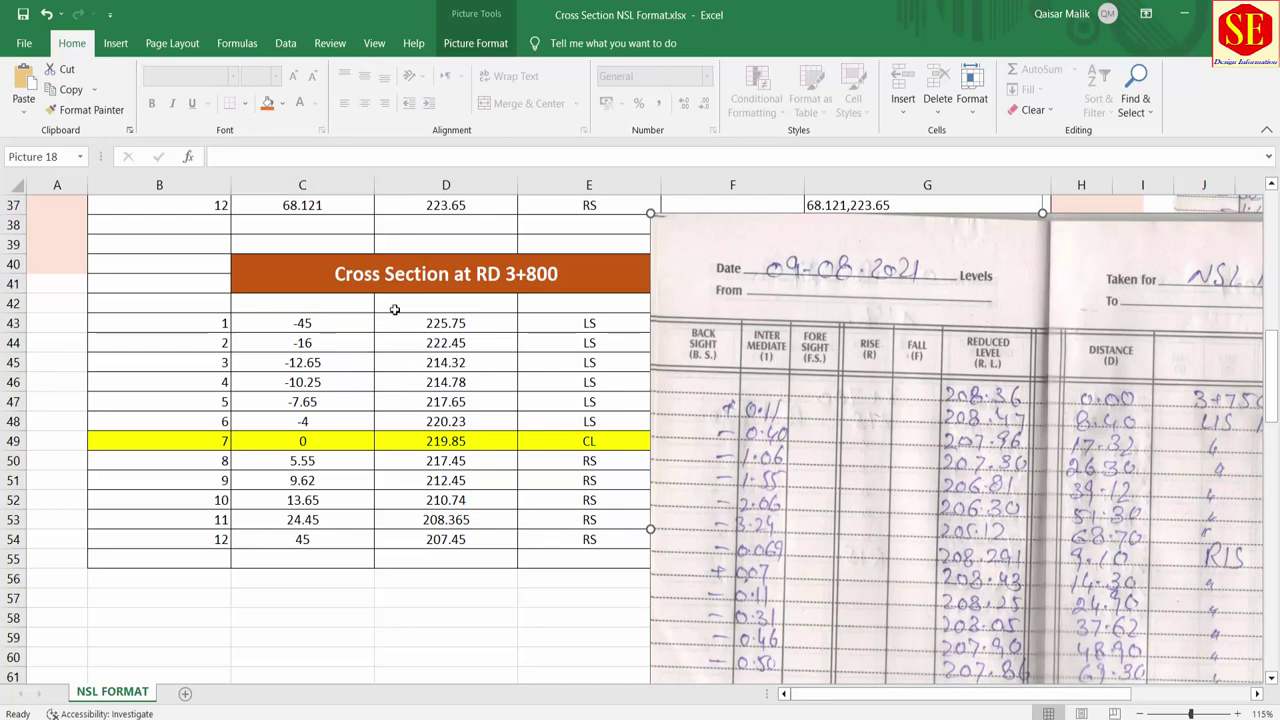
{"action": "left_click", "coordinate": [299, 322]}
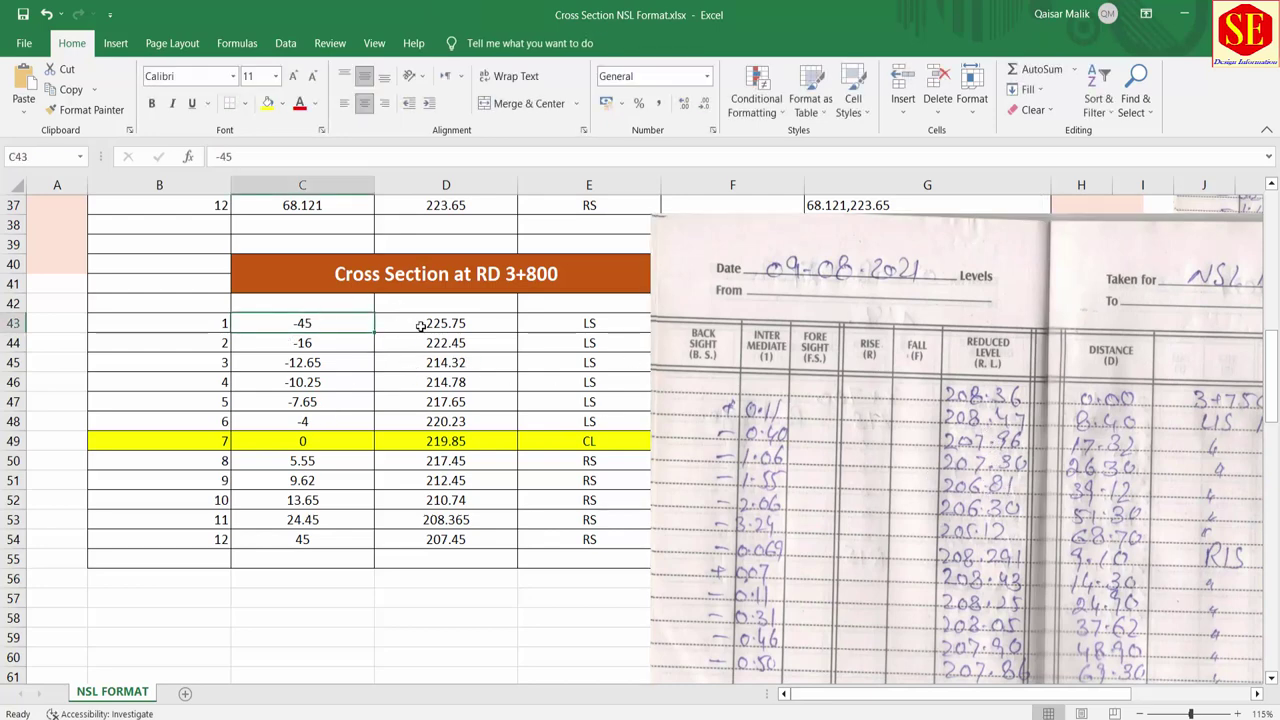
{"action": "left_click", "coordinate": [445, 362]}
{"action": "left_click_drag", "start_coordinate": [673, 390], "coordinate": [1230, 600]}
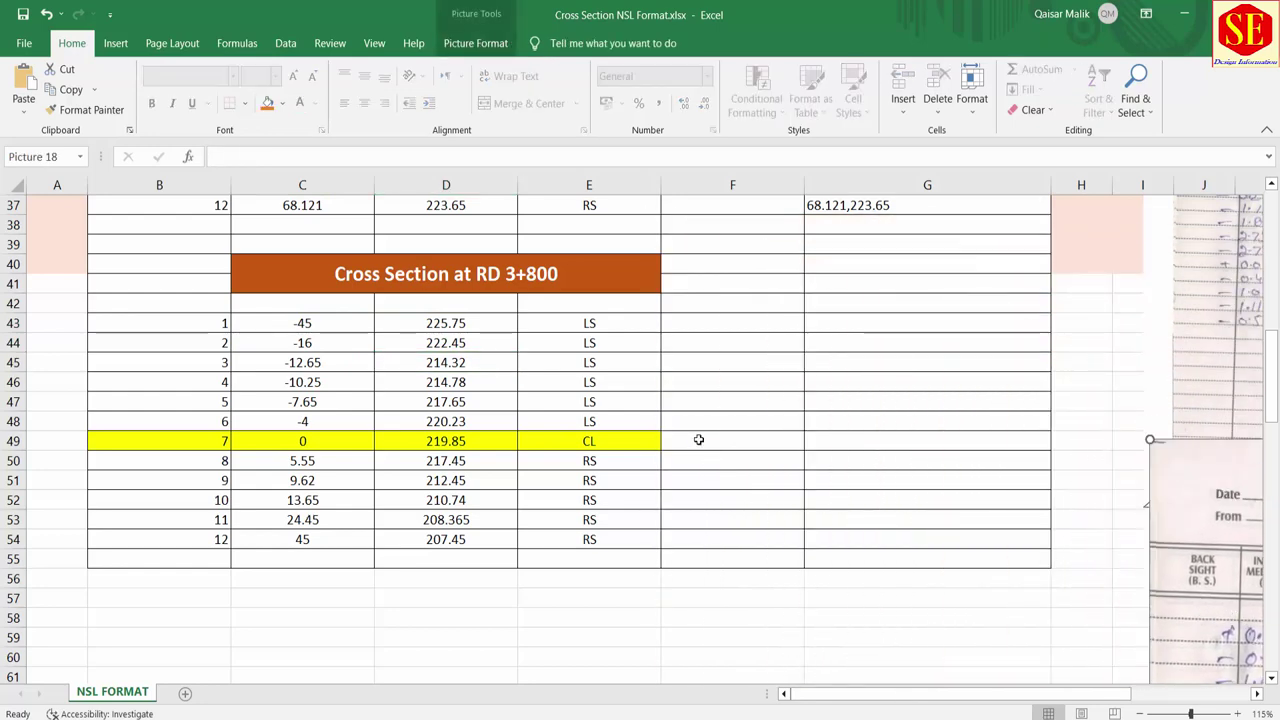
{"action": "scroll", "coordinate": [700, 400], "scroll_direction": "up", "scroll_amount": 1}
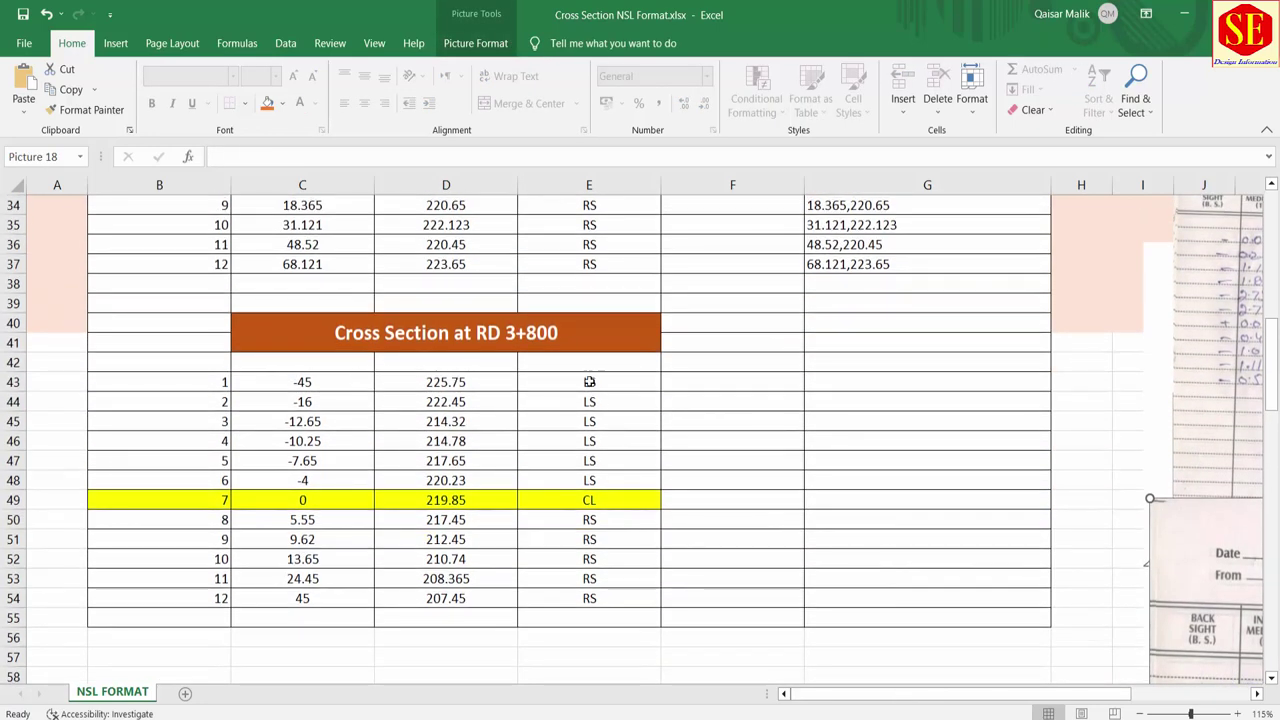
{"action": "left_click_drag", "start_coordinate": [308, 385], "coordinate": [365, 598]}
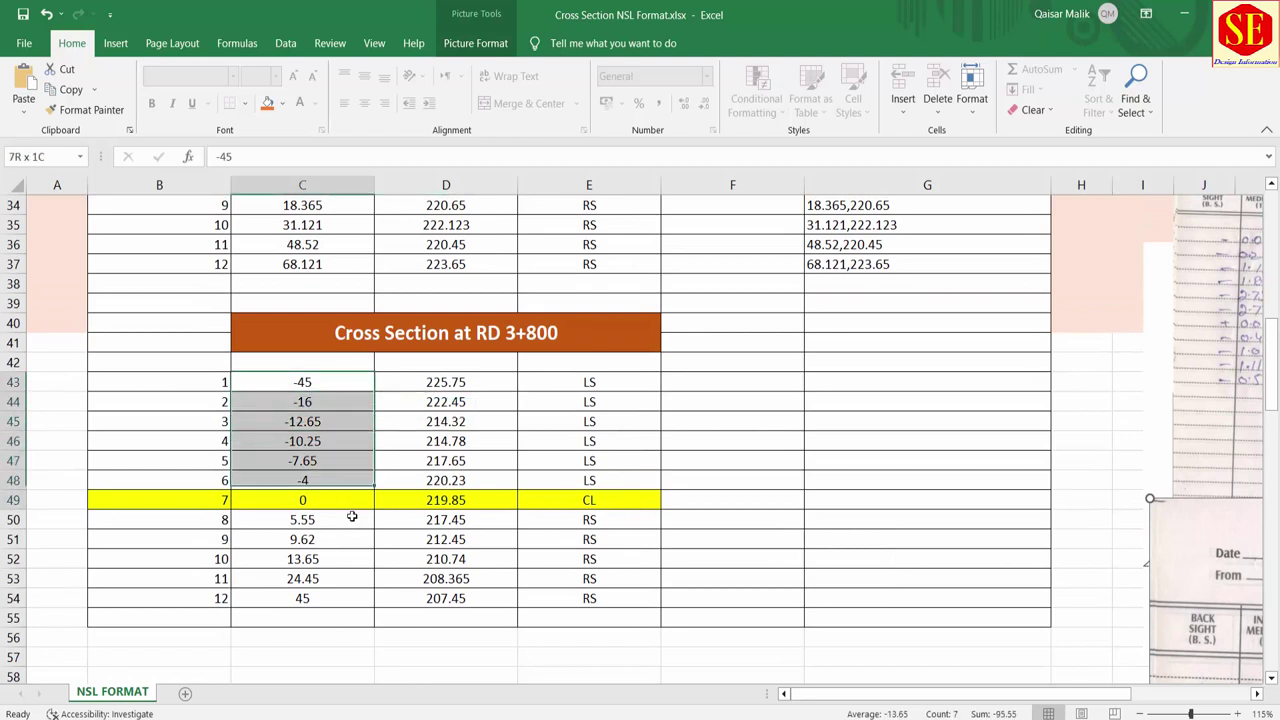
{"action": "left_click_drag", "start_coordinate": [500, 384], "coordinate": [490, 598]}
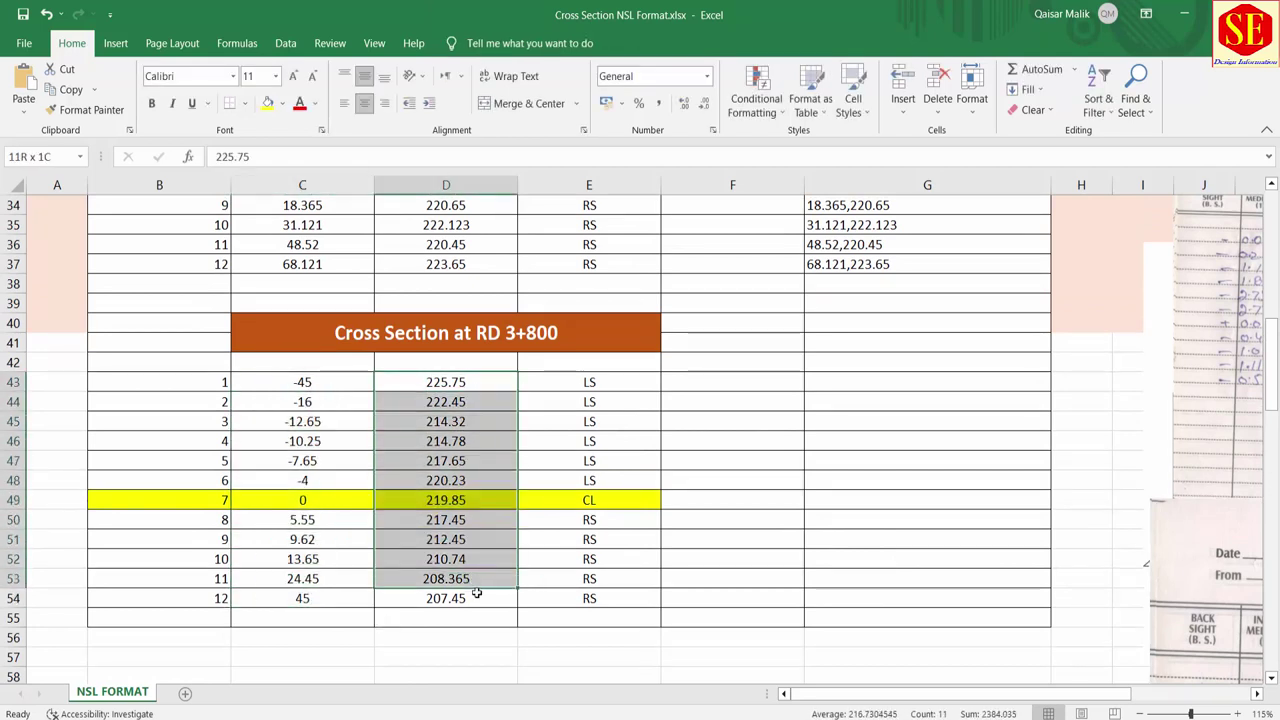
Enter =C43&","&D43 in G43 to join the distance -45 and elevation 225.75
{"action": "left_click", "coordinate": [870, 386]}
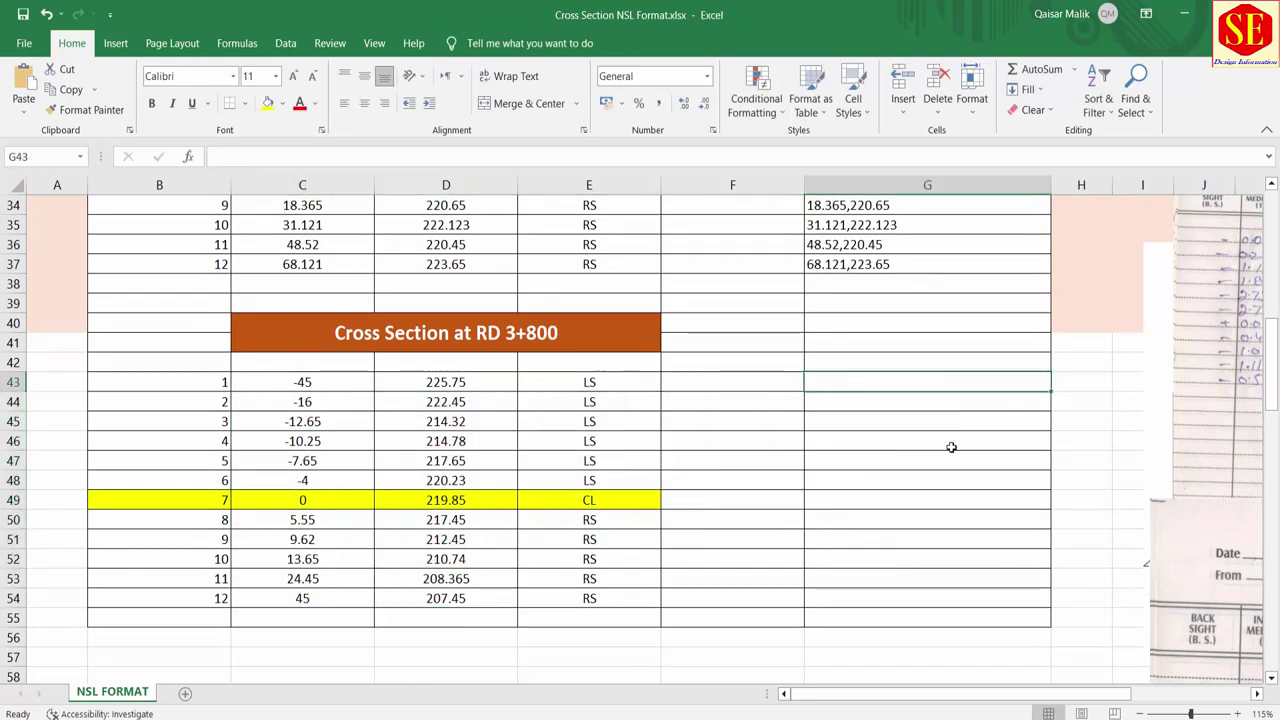
{"action": "type", "text": "="}
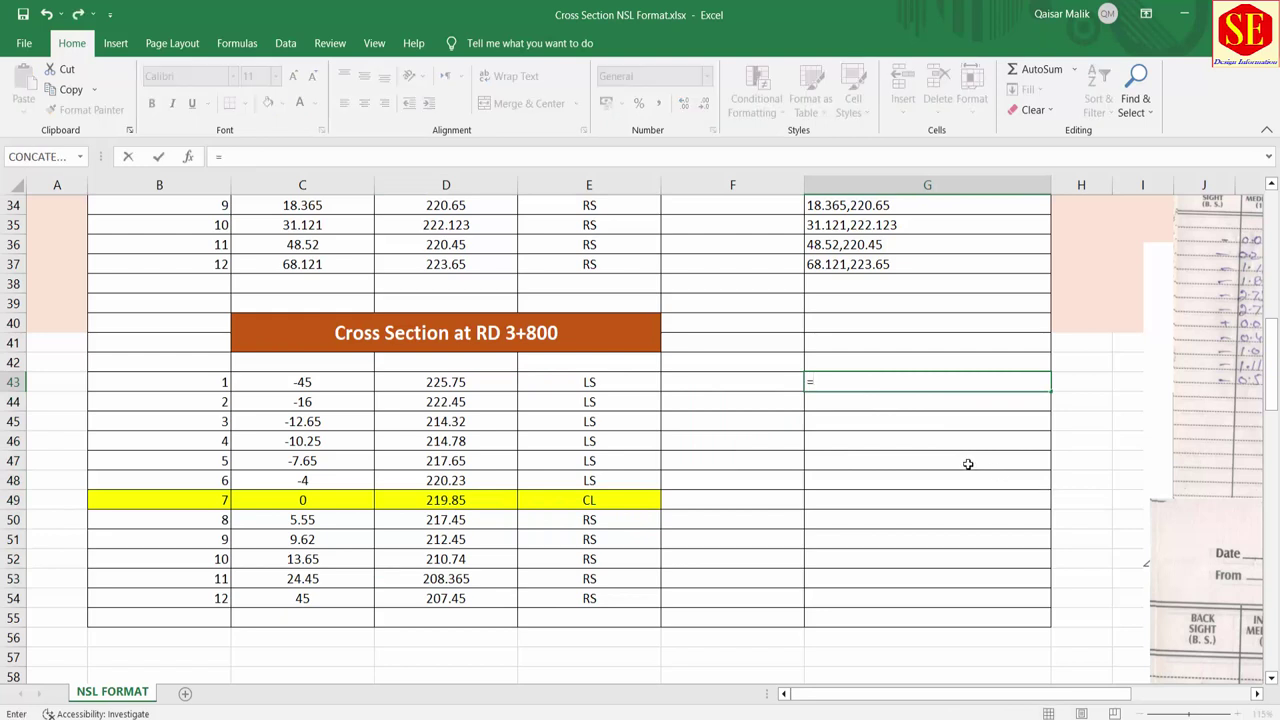
{"action": "left_click", "coordinate": [330, 386]}
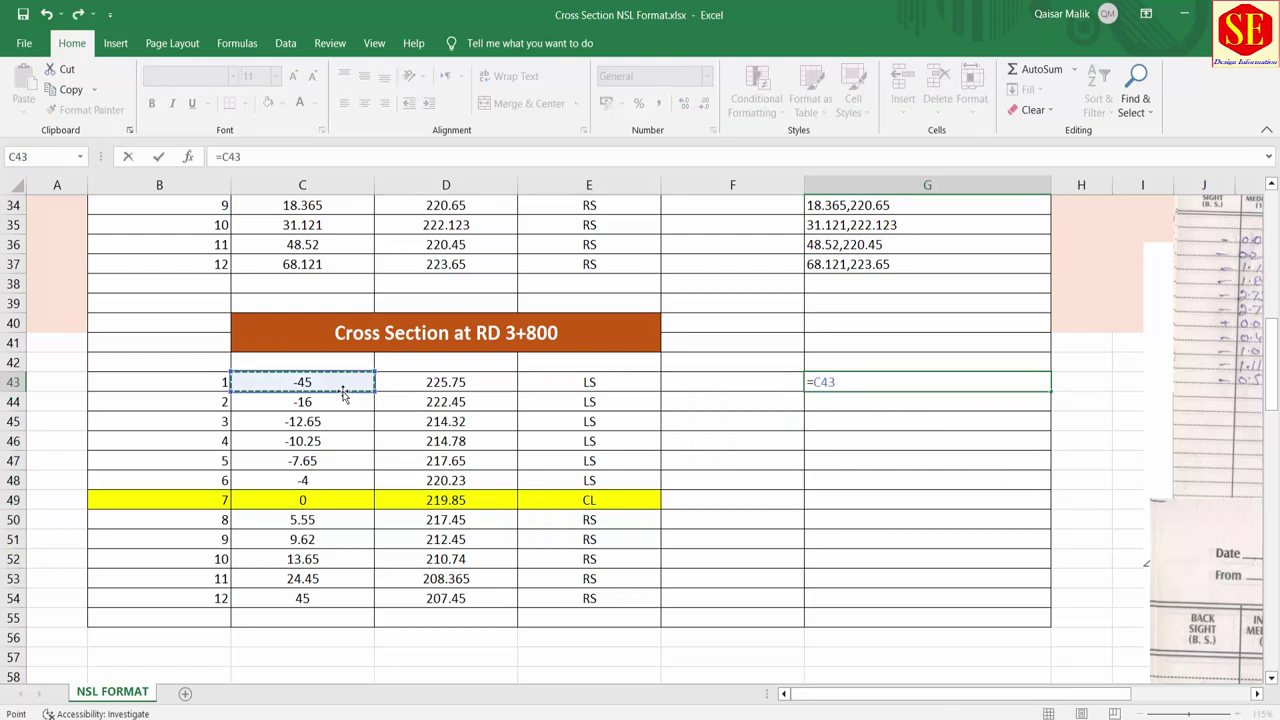
{"action": "type", "text": "&\",\"&"}
{"action": "left_click", "coordinate": [431, 384]}
{"action": "key", "text": "Return"}
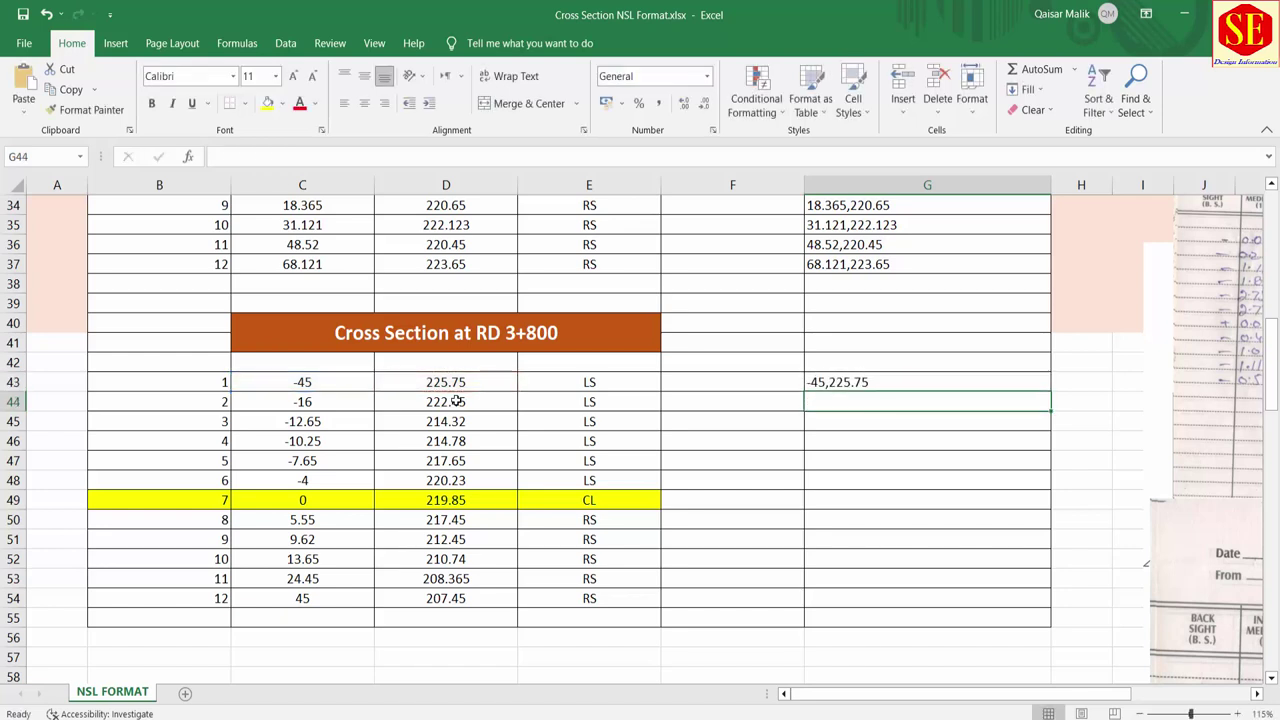
Fill the joining formula down to G54 and copy the twelve RD 3+800 coordinate pairs
{"action": "left_click", "coordinate": [918, 375]}
{"action": "left_click_drag", "start_coordinate": [1043, 395], "coordinate": [1034, 613]}
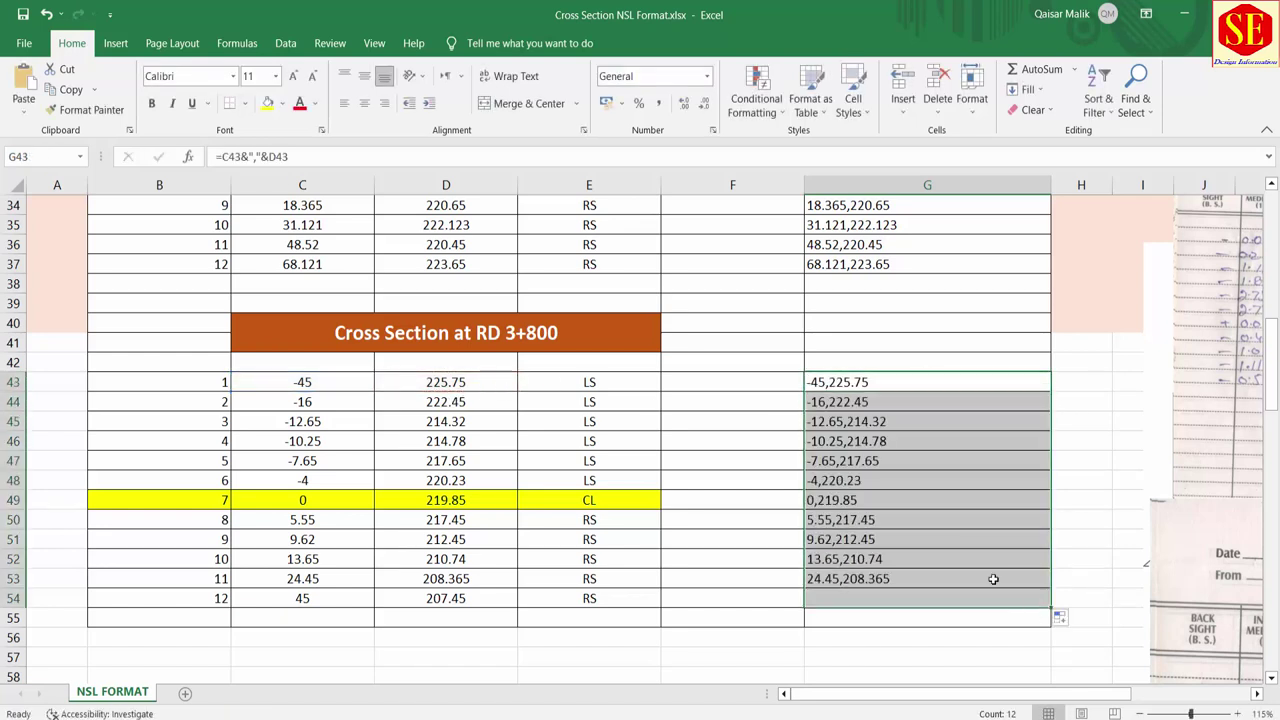
{"action": "left_click_drag", "start_coordinate": [886, 383], "coordinate": [895, 592]}
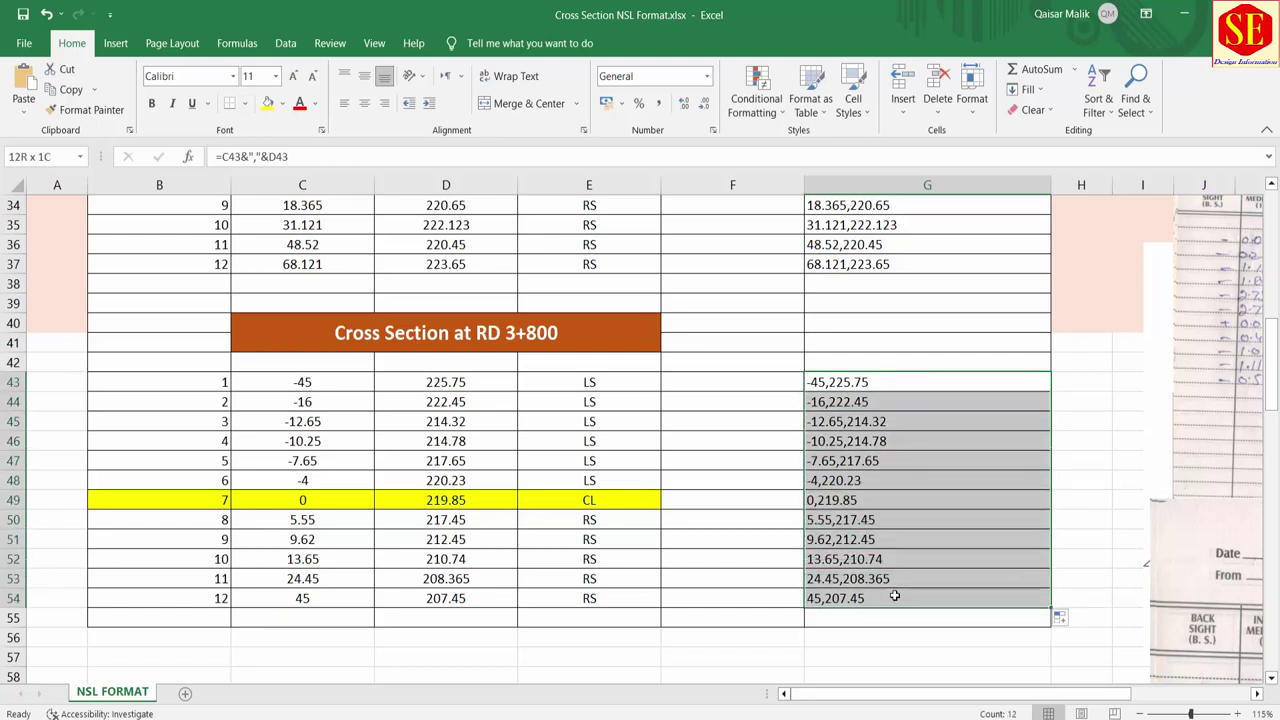
{"action": "right_click", "coordinate": [897, 588]}
{"action": "left_click", "coordinate": [933, 226]}
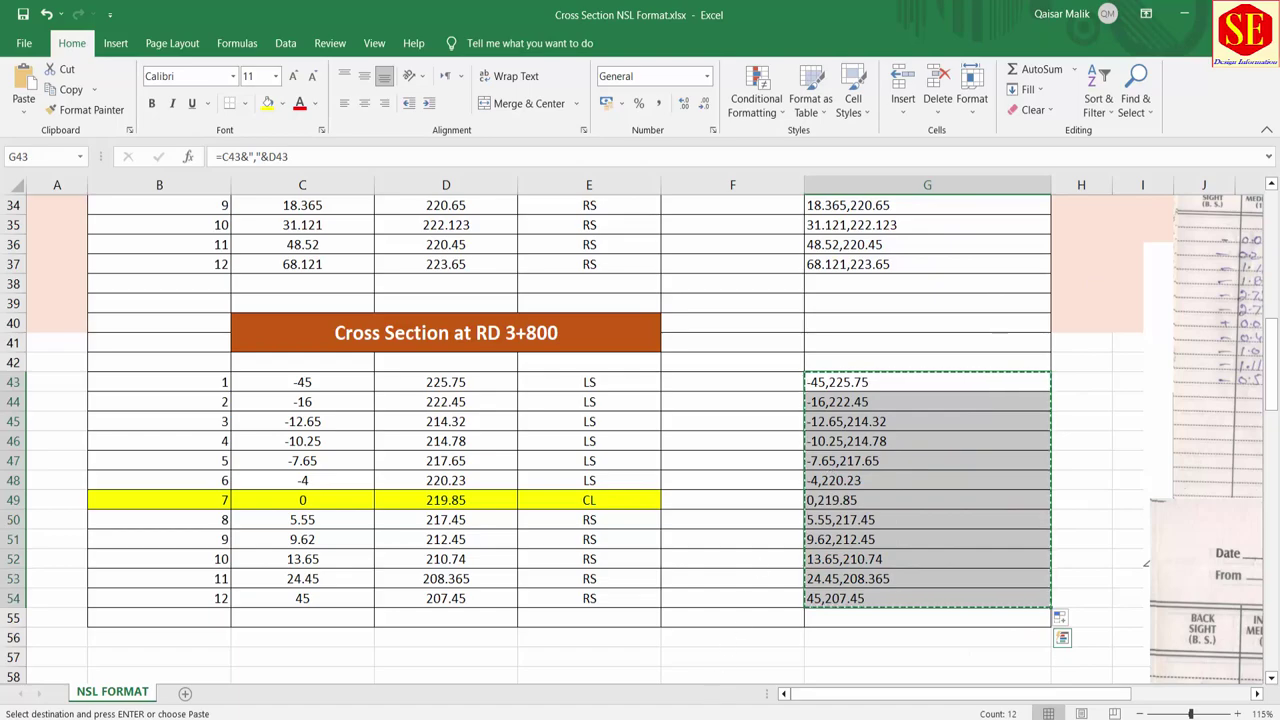
Switch to AutoCAD and bring up the 3+750 cross-section drawing
{"action": "left_click", "coordinate": [718, 715]}
{"action": "left_click", "coordinate": [792, 670]}
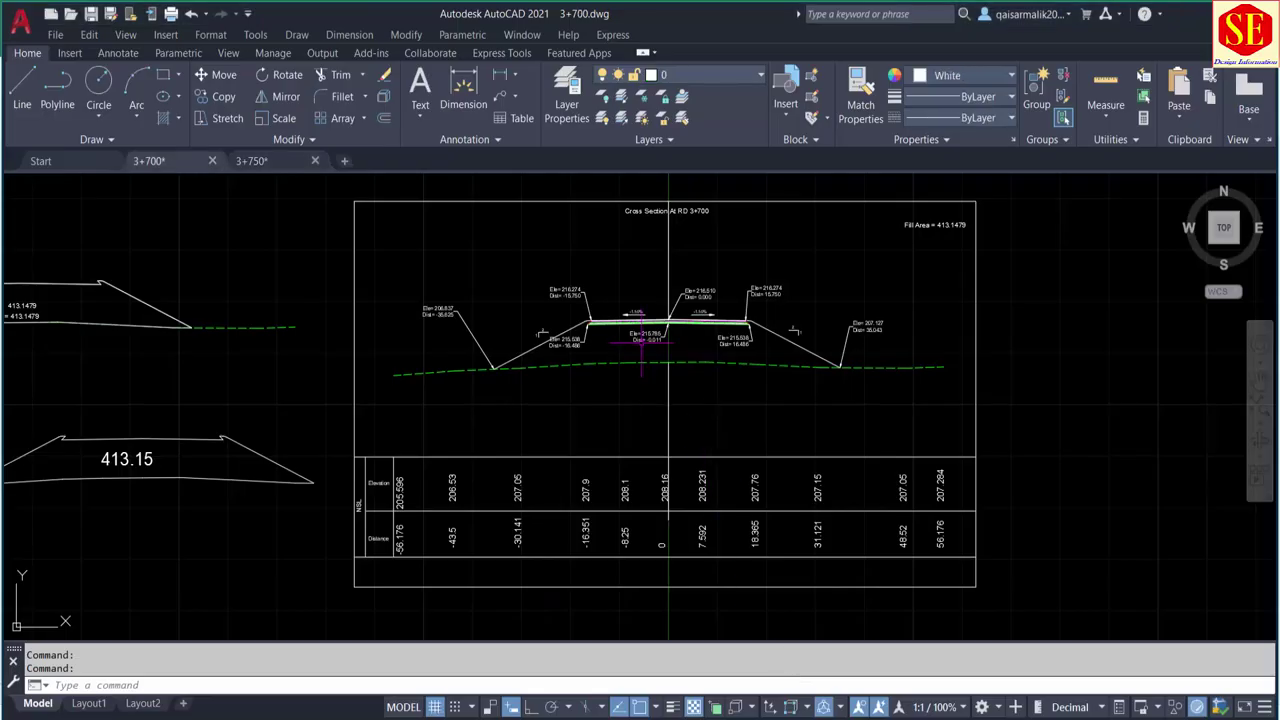
{"action": "left_click", "coordinate": [254, 166]}
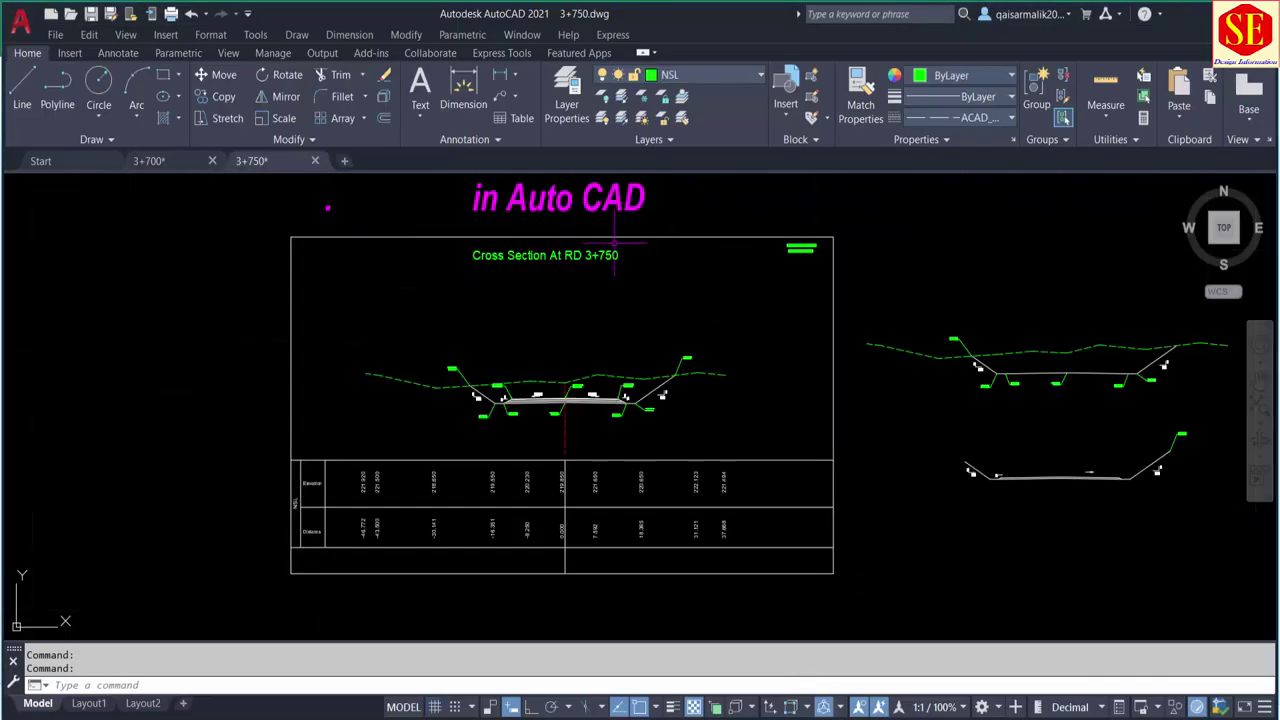
{"action": "scroll", "coordinate": [429, 253], "scroll_direction": "up", "scroll_amount": 2}
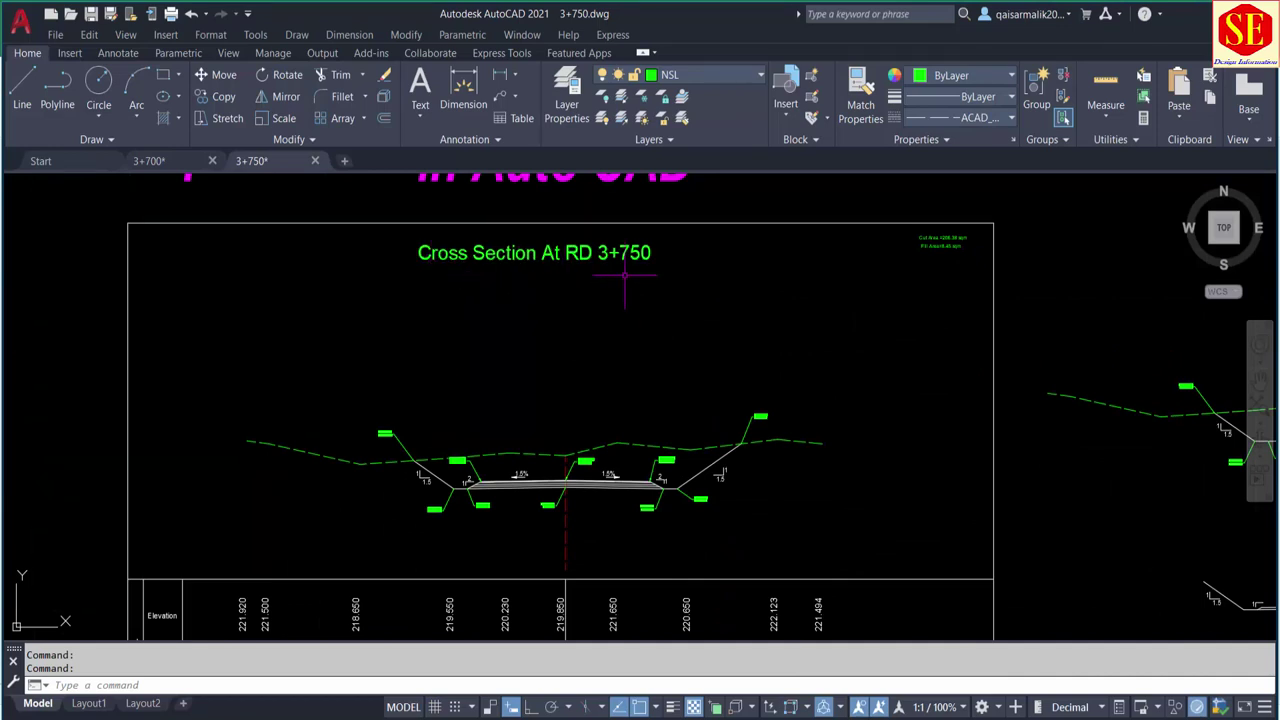
{"action": "scroll", "coordinate": [625, 276], "scroll_direction": "down", "scroll_amount": 4}
Save the drawing as 3+800.dwg in Cut Area's New folder, replacing the file and updating relative paths
{"action": "scroll", "coordinate": [645, 378], "scroll_direction": "up", "scroll_amount": 2}
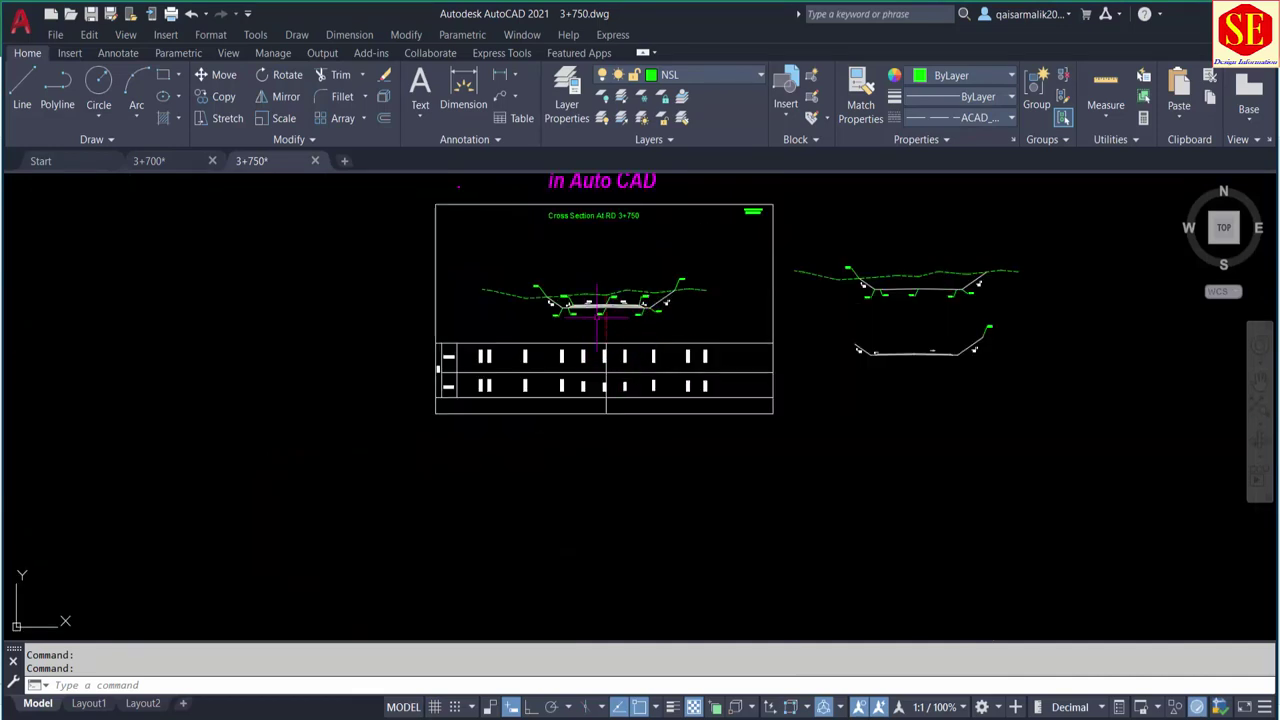
{"action": "middle_click_drag", "start_coordinate": [552, 298], "coordinate": [570, 341]}
{"action": "key", "text": "Escape"}
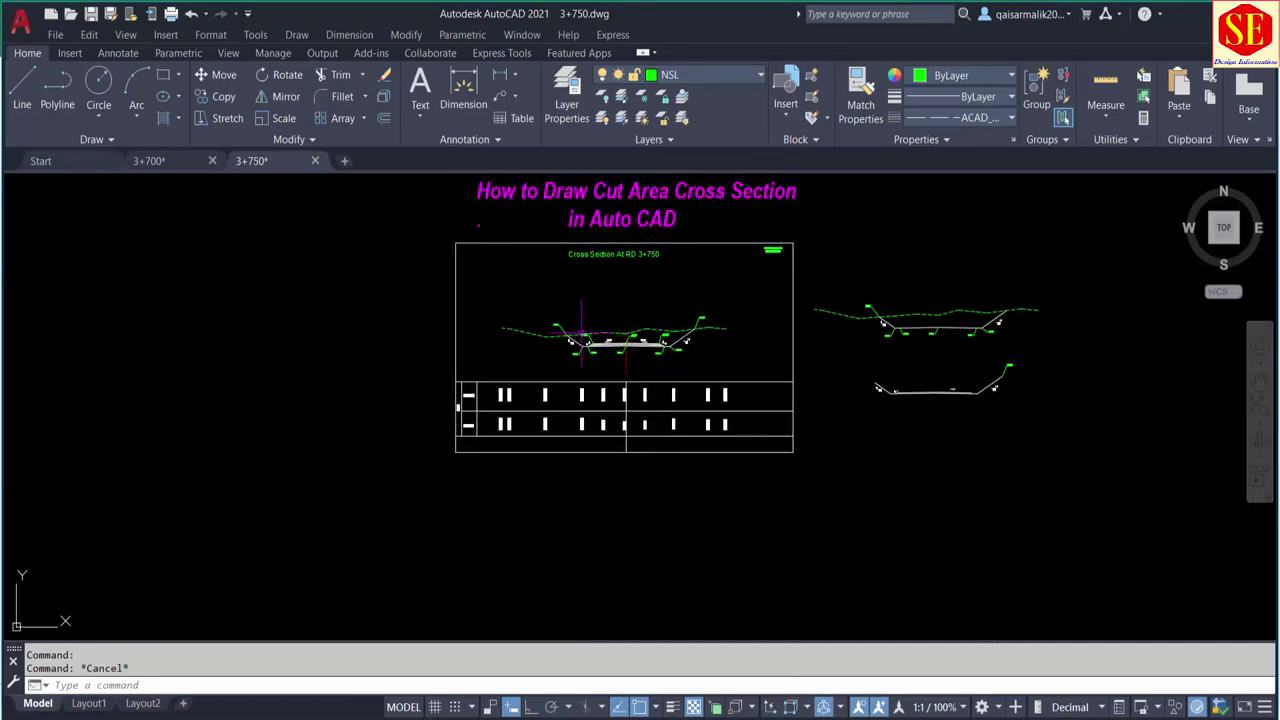
{"action": "key", "text": "ctrl+shift+s"}
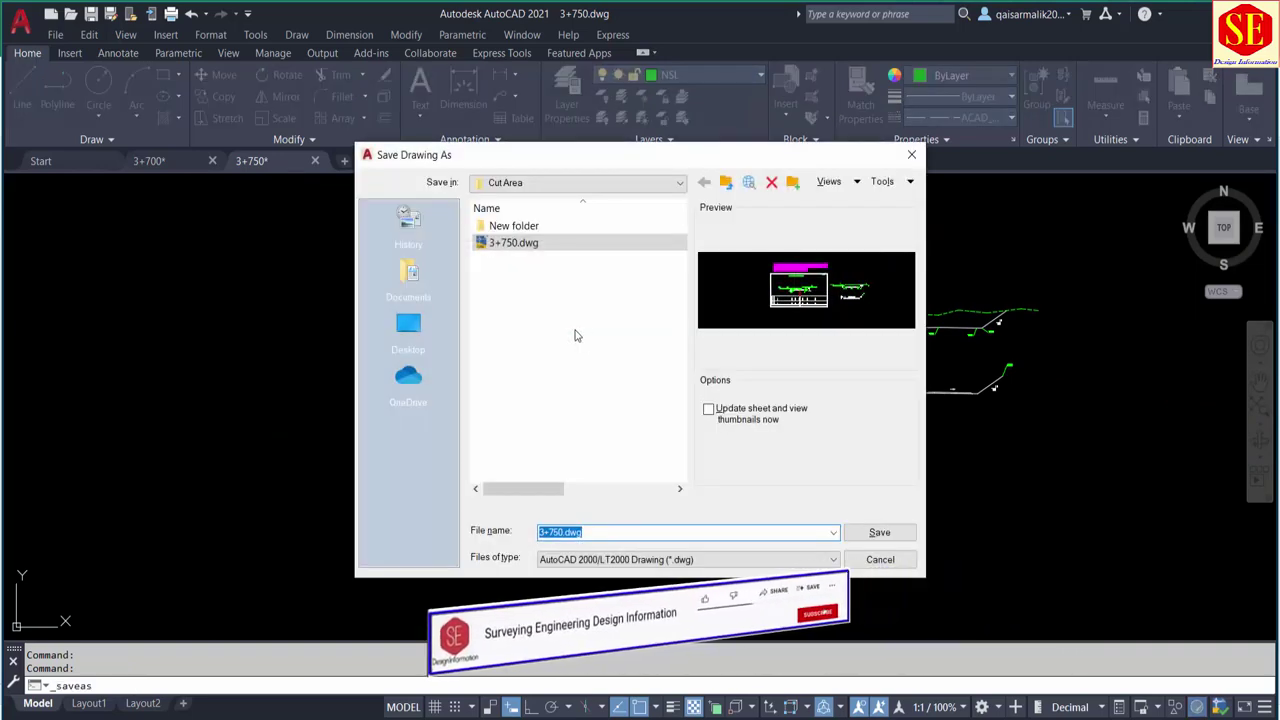
{"action": "key", "text": "Escape"}
{"action": "left_click", "coordinate": [110, 13]}
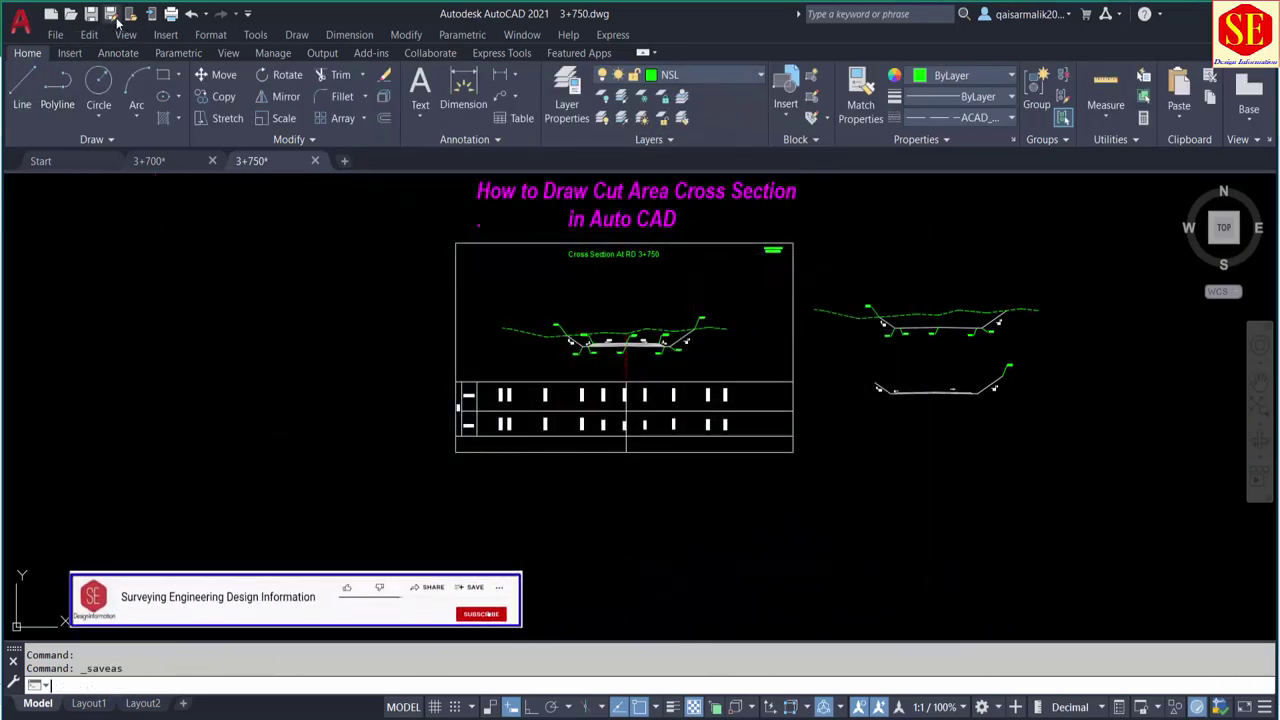
{"action": "double_click", "coordinate": [541, 227]}
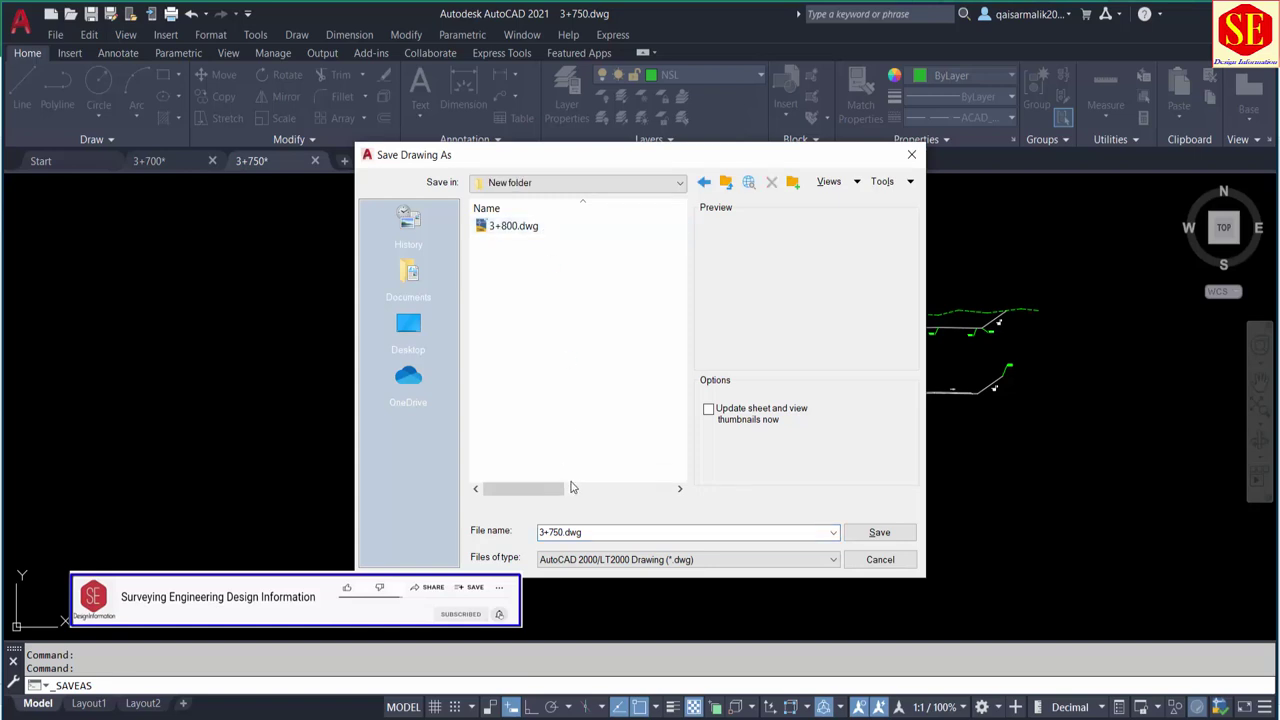
{"action": "double_click", "coordinate": [608, 531]}
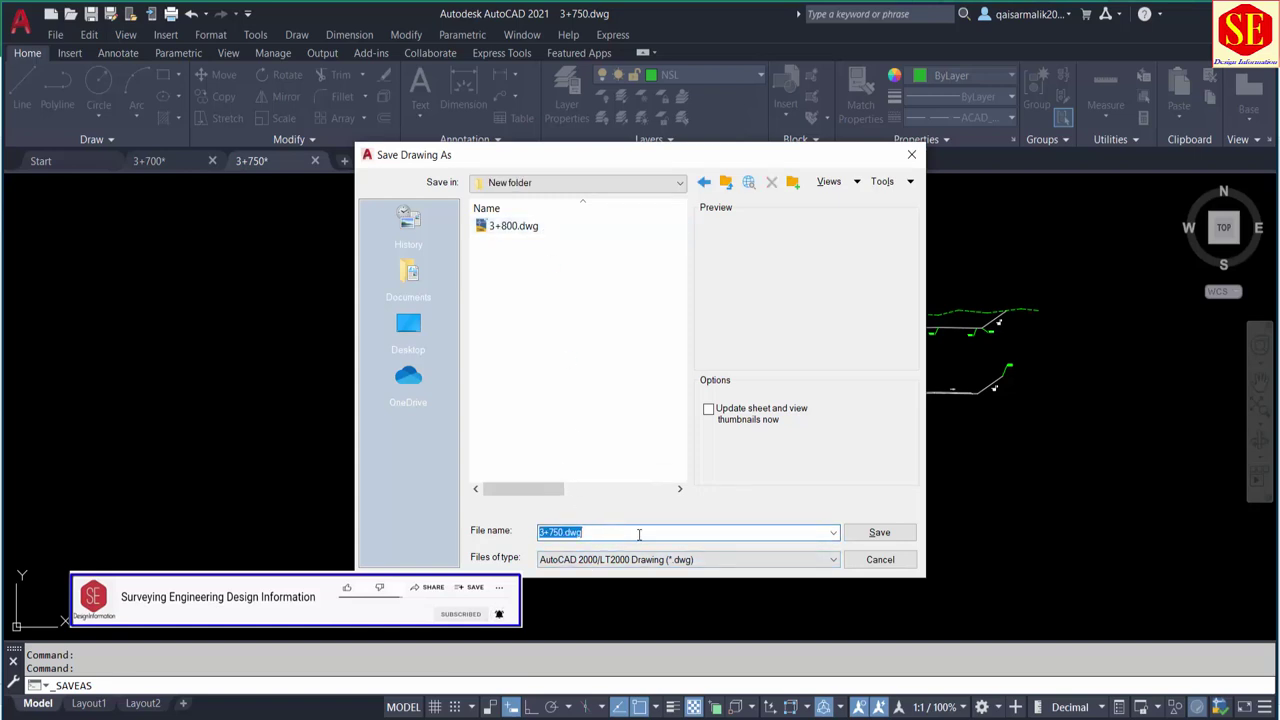
{"action": "type", "text": "3+800"}
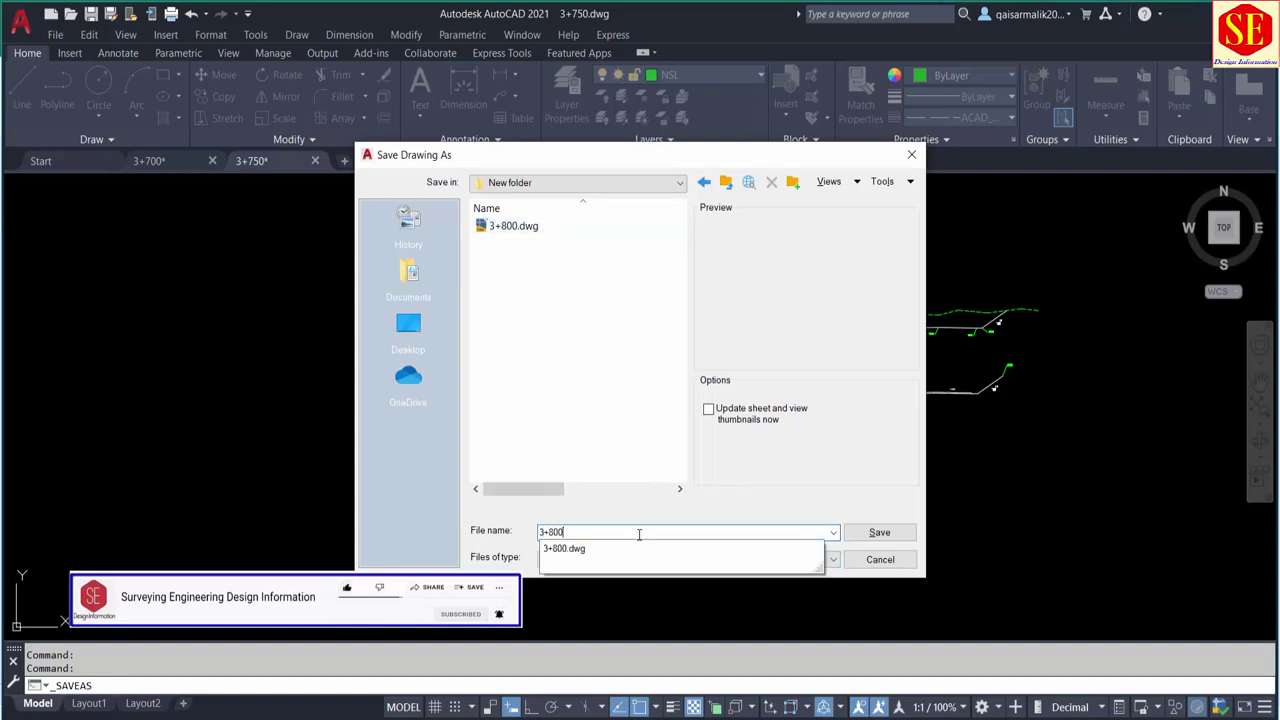
{"action": "left_click", "coordinate": [879, 532]}
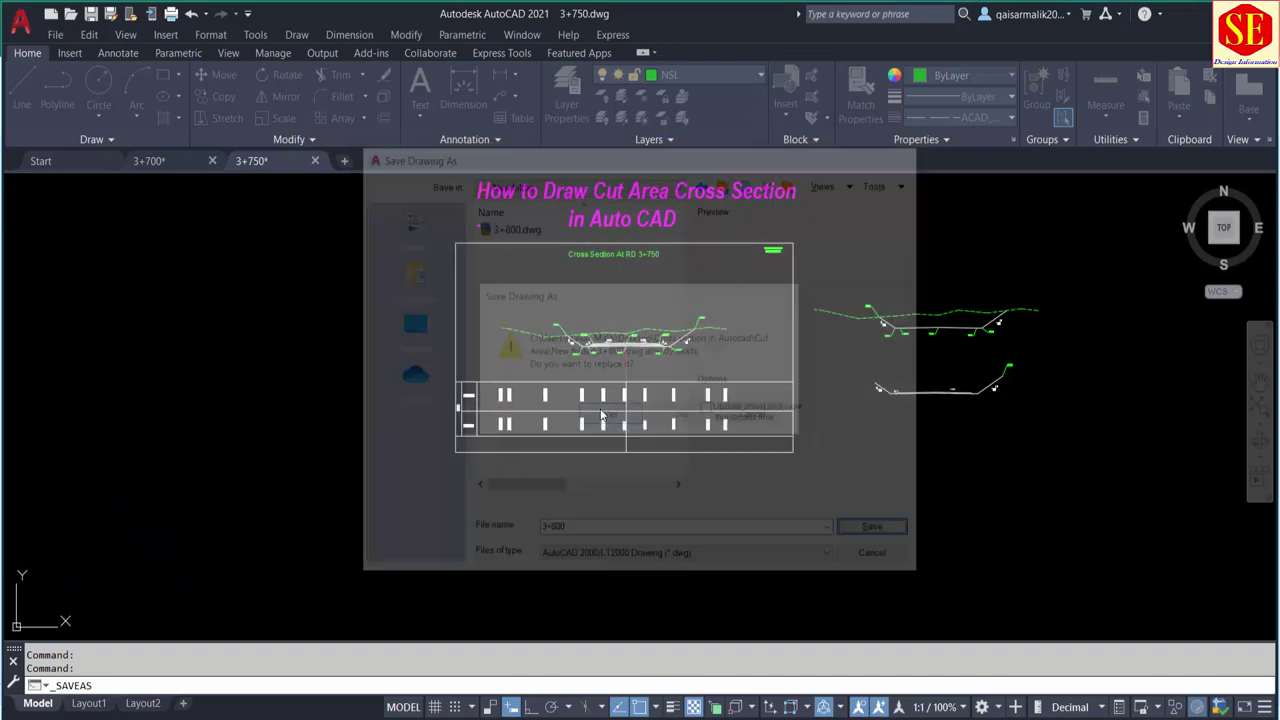
{"action": "left_click", "coordinate": [601, 415]}
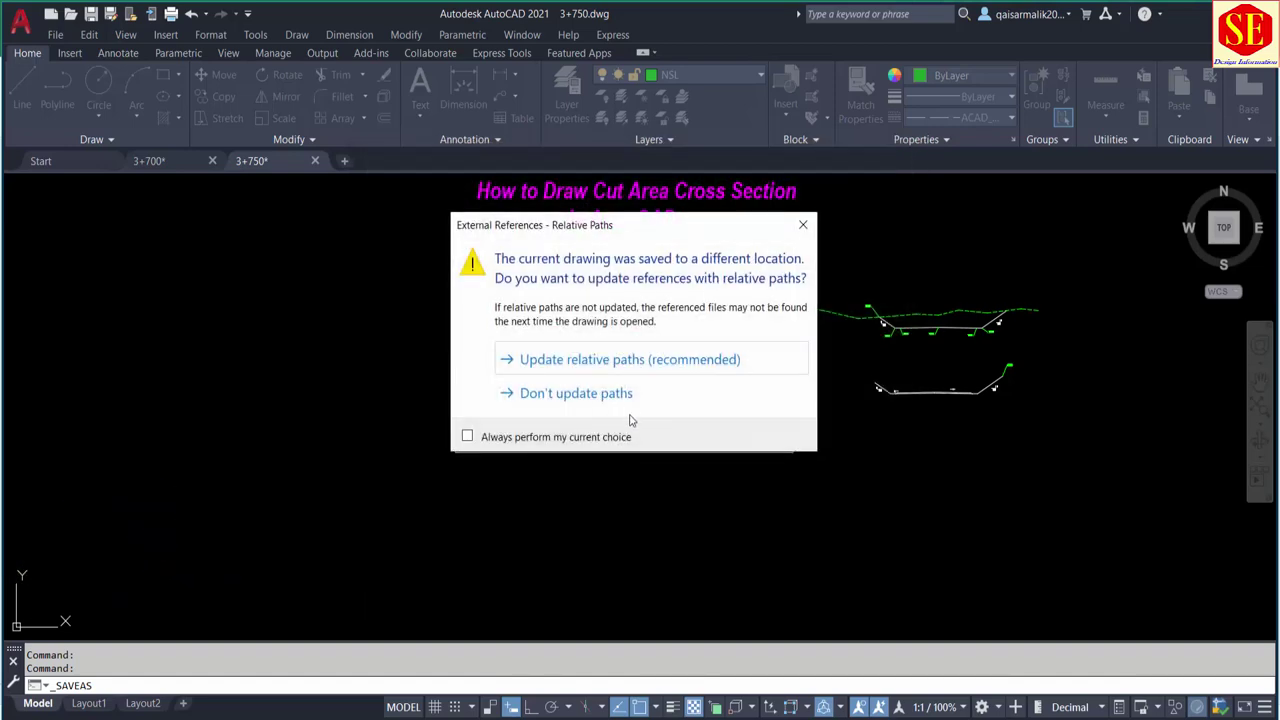
{"action": "left_click", "coordinate": [610, 366]}
{"action": "left_click", "coordinate": [718, 267]}
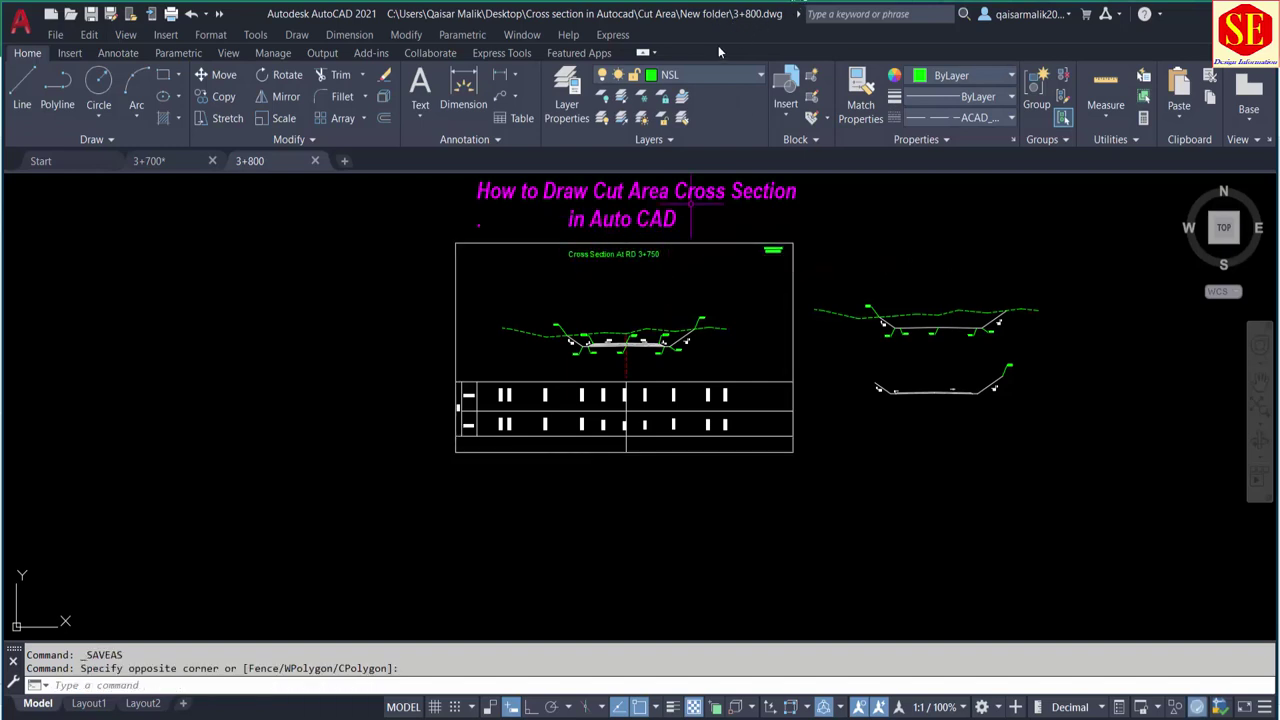
Erase the old cross-section lines and the leftover slope lines
{"action": "scroll", "coordinate": [621, 268], "scroll_direction": "up", "scroll_amount": 2}
{"action": "scroll", "coordinate": [672, 348], "scroll_direction": "up", "scroll_amount": 2}
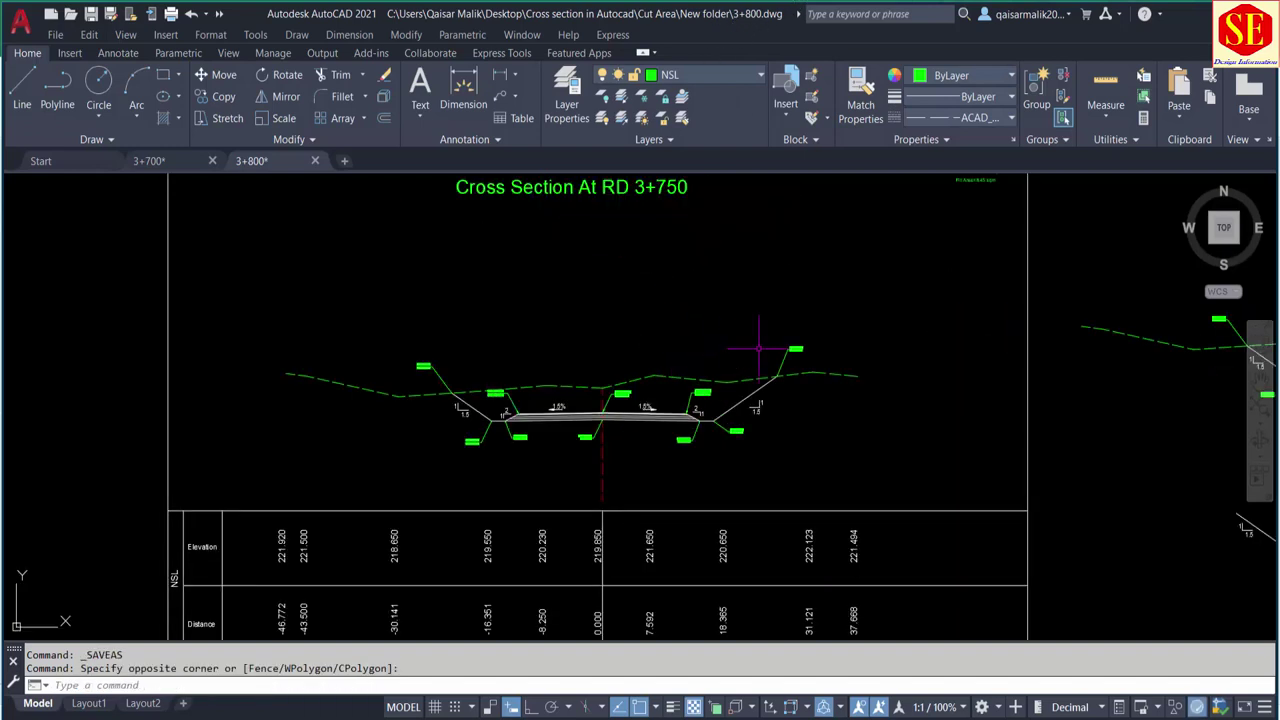
{"action": "left_click", "coordinate": [845, 318]}
{"action": "left_click", "coordinate": [609, 420]}
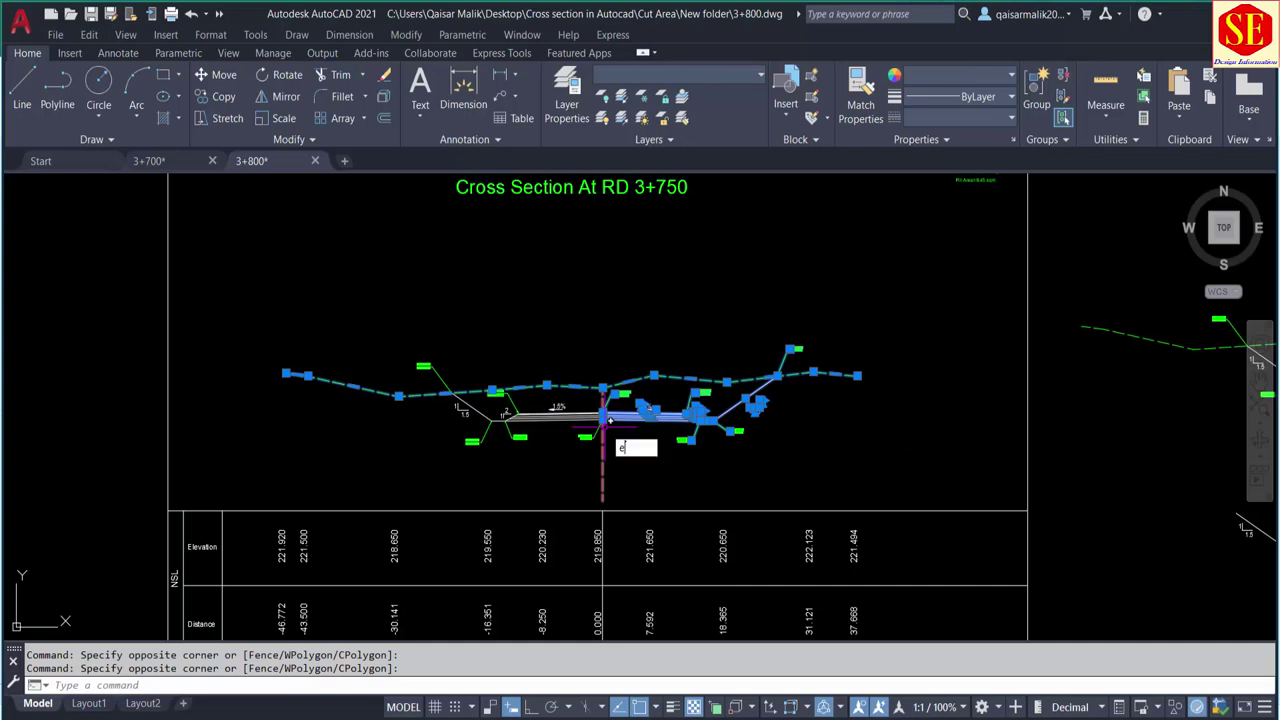
{"action": "key", "text": "Delete"}
{"action": "left_click", "coordinate": [604, 360]}
{"action": "left_click", "coordinate": [400, 462]}
{"action": "key", "text": "Delete"}
Erase all the old level markers on both sides of the centre line
{"action": "left_click", "coordinate": [756, 421]}
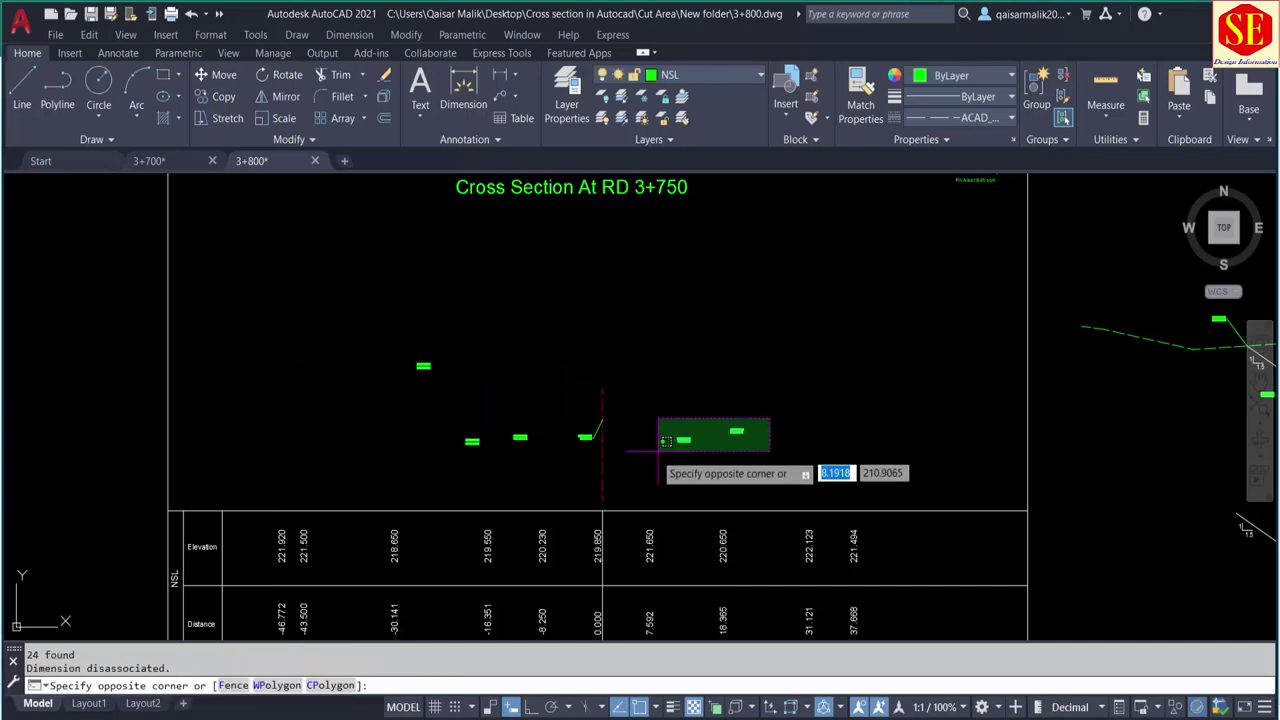
{"action": "left_click", "coordinate": [651, 457]}
{"action": "key", "text": "Delete"}
{"action": "left_click", "coordinate": [373, 342]}
{"action": "left_click", "coordinate": [741, 474]}
{"action": "key", "text": "Delete"}
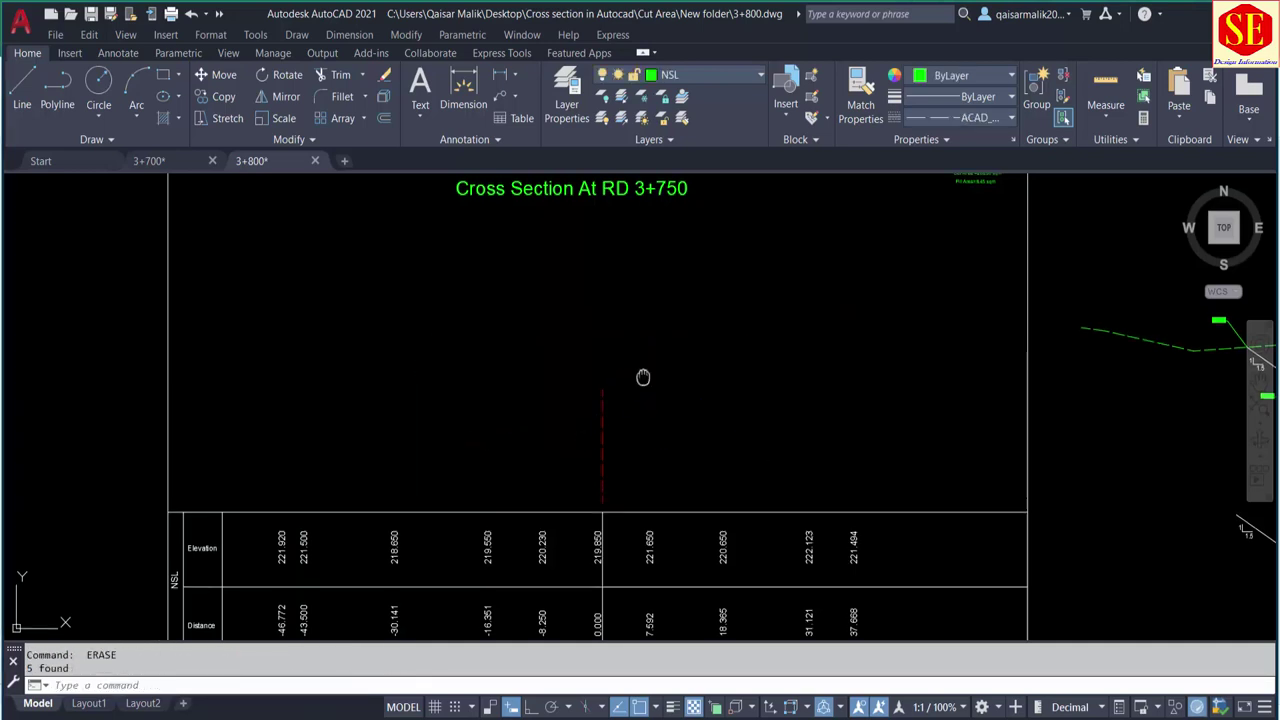
Change the section title from Cross Section At RD 3+750 to 3+800
{"action": "middle_click_drag", "start_coordinate": [643, 374], "coordinate": [655, 457]}
{"action": "left_click", "coordinate": [681, 263]}
{"action": "double_click", "coordinate": [681, 263]}
{"action": "type", "text": "800"}
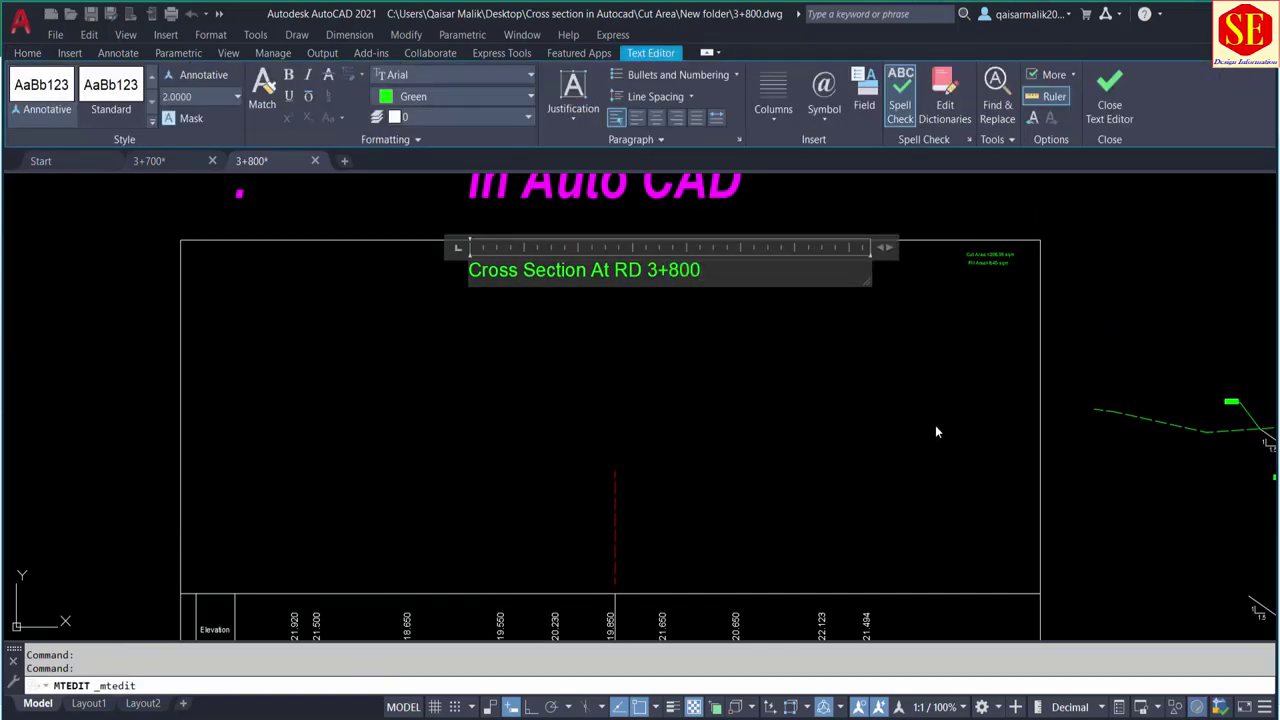
{"action": "left_click", "coordinate": [937, 432]}
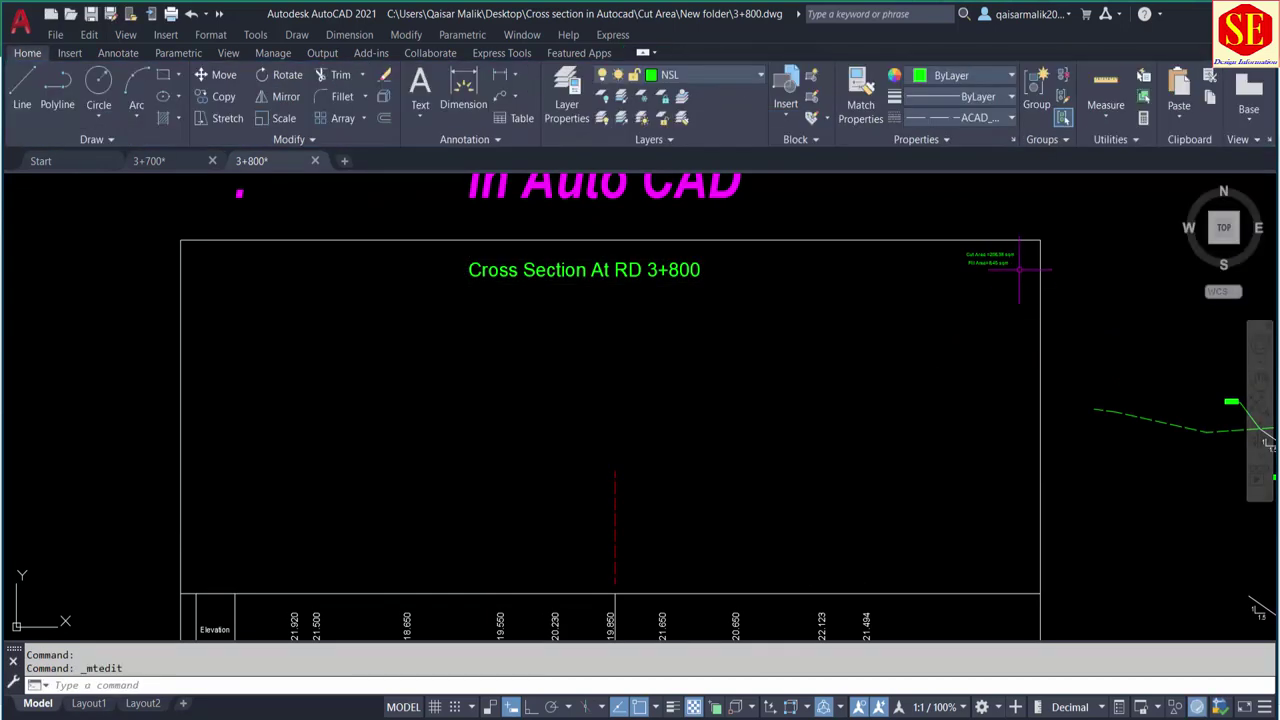
Erase the cut and fill area labels and the old ground profile lines
{"action": "scroll", "coordinate": [1015, 265], "scroll_direction": "up", "scroll_amount": 2}
{"action": "left_click", "coordinate": [1006, 240]}
{"action": "left_click", "coordinate": [973, 289]}
{"action": "key", "text": "Delete"}
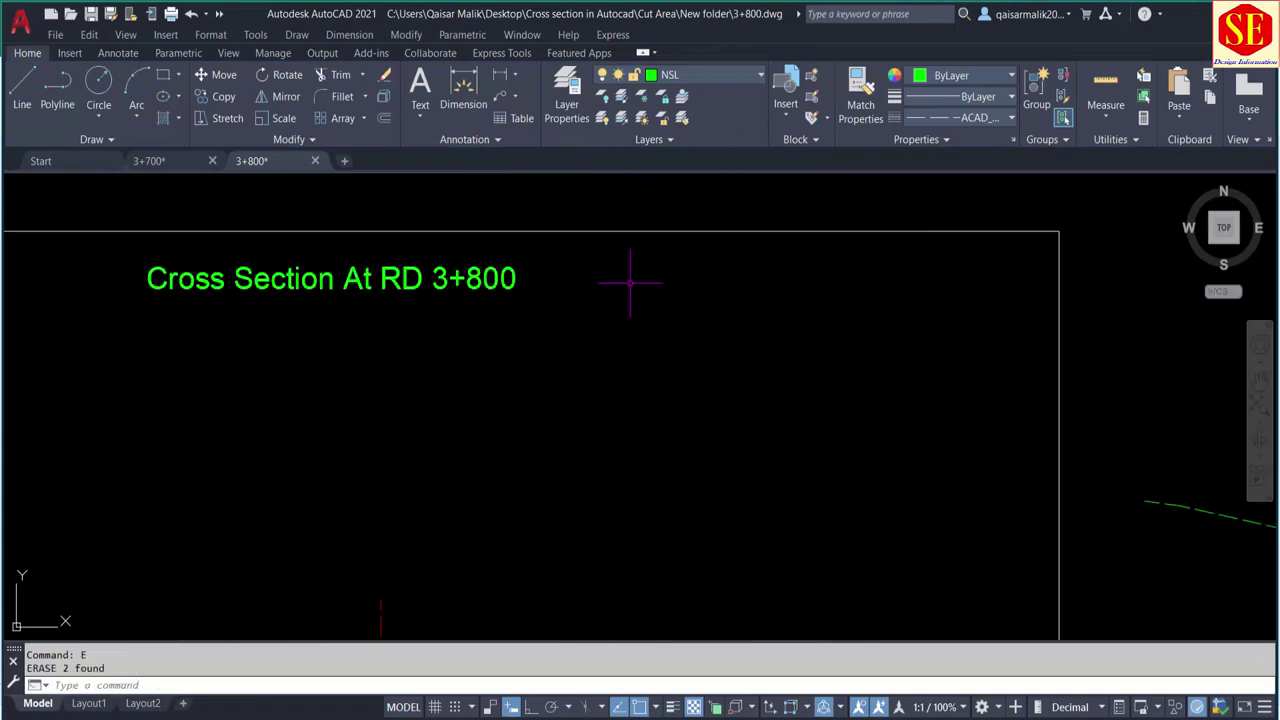
{"action": "scroll", "coordinate": [630, 284], "scroll_direction": "down", "scroll_amount": 5}
{"action": "left_click", "coordinate": [871, 266]}
{"action": "left_click", "coordinate": [740, 393]}
{"action": "key", "text": "Delete"}
Erase the old elevation and distance values from the table with E
{"action": "scroll", "coordinate": [525, 402], "scroll_direction": "up", "scroll_amount": 2}
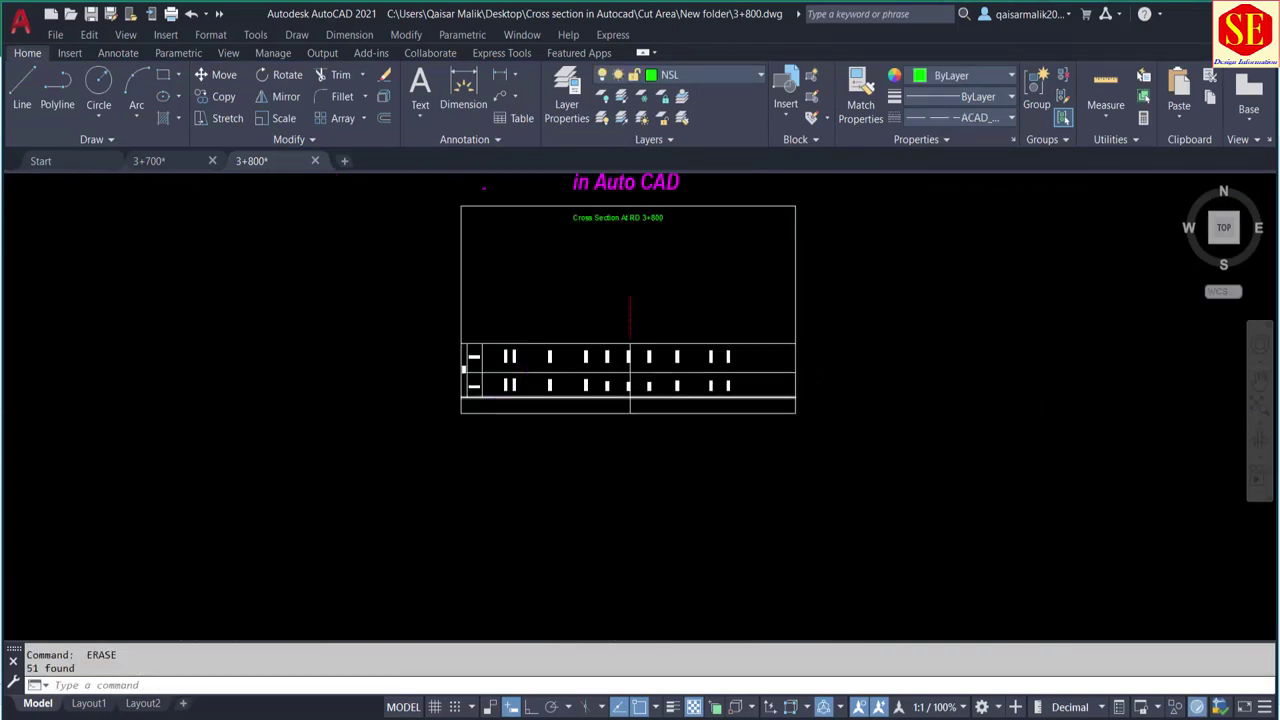
{"action": "scroll", "coordinate": [457, 271], "scroll_direction": "up", "scroll_amount": 2}
{"action": "left_click", "coordinate": [458, 287]}
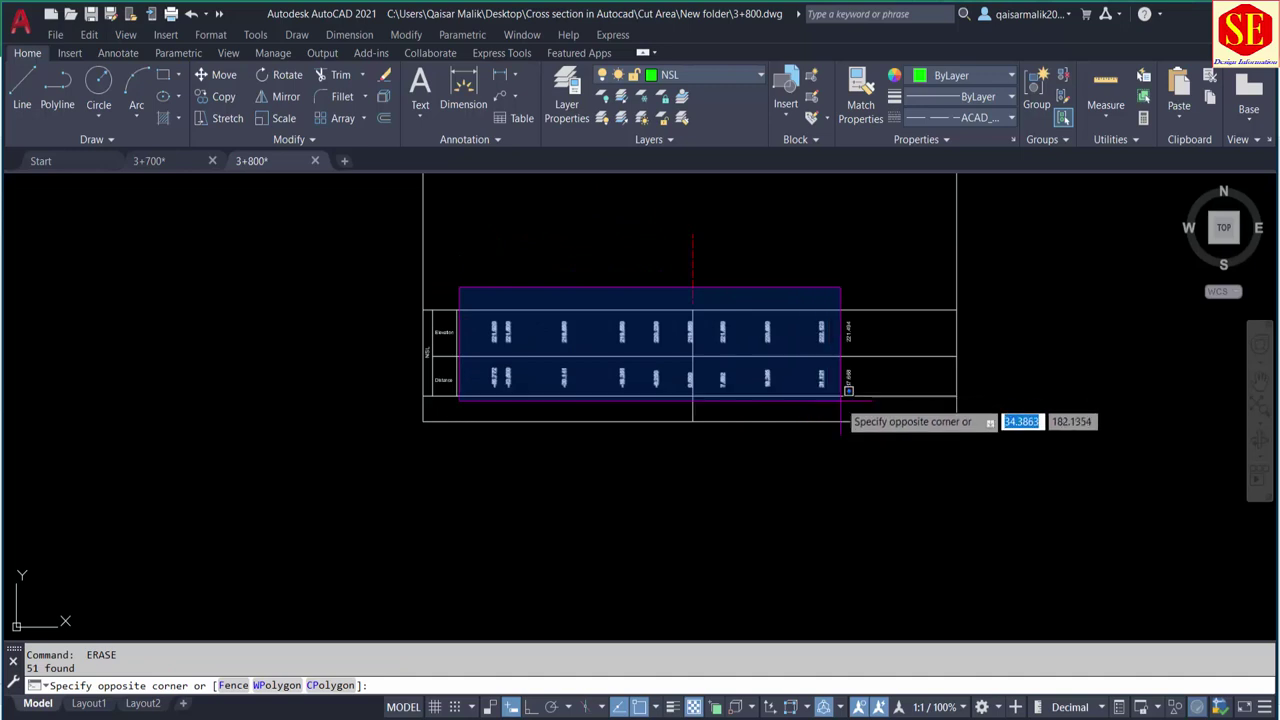
{"action": "left_click", "coordinate": [862, 388]}
{"action": "type", "text": "E"}
{"action": "key", "text": "Return"}
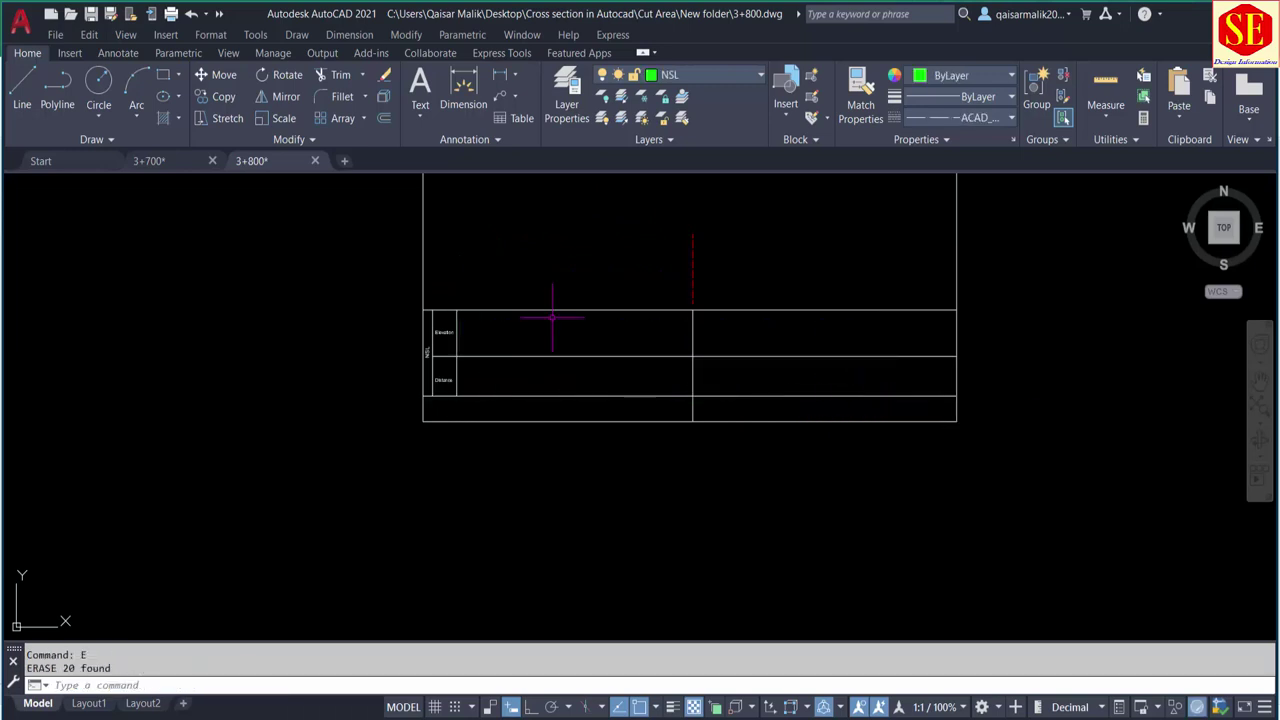
{"action": "middle_click_drag", "start_coordinate": [557, 314], "coordinate": [597, 370]}
{"action": "middle_click_drag", "start_coordinate": [726, 344], "coordinate": [718, 456]}
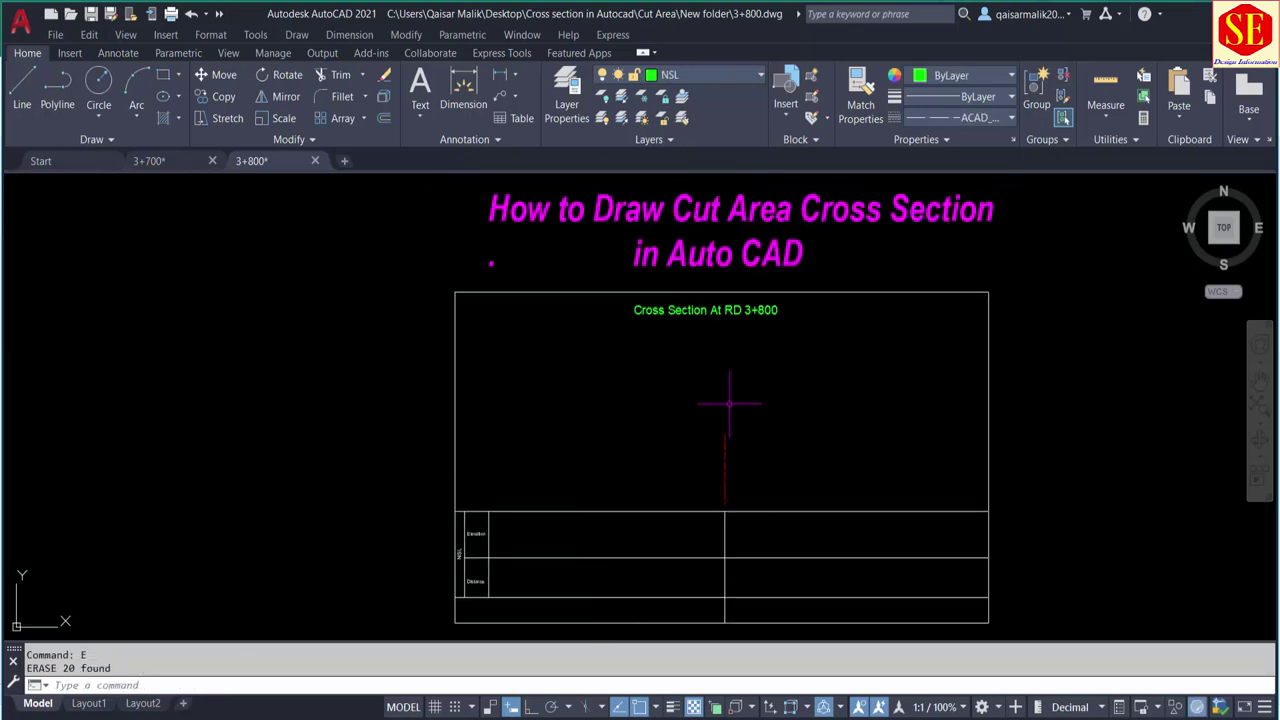
{"action": "scroll", "coordinate": [712, 340], "scroll_direction": "up", "scroll_amount": 2}
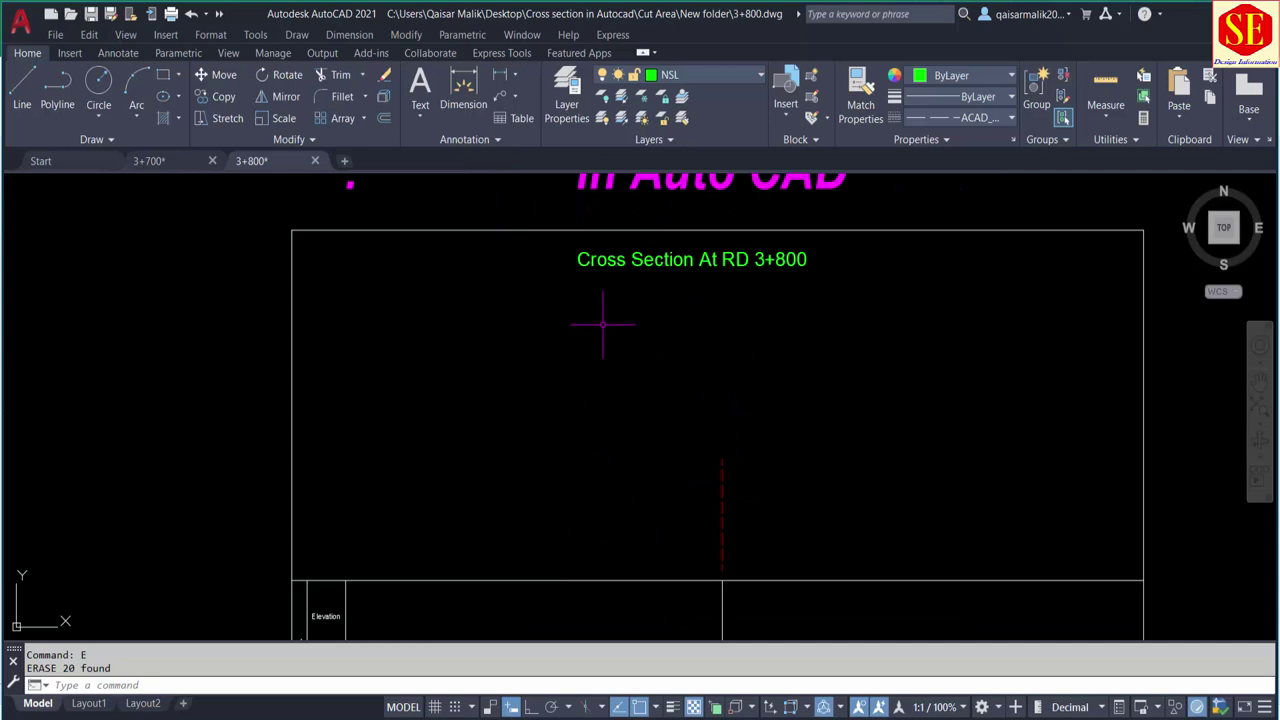
Attach A44 A44 cut & Fill.jpg from the Cross section in Autocad folder at scale 1
{"action": "left_click", "coordinate": [166, 35]}
{"action": "left_click", "coordinate": [185, 128]}
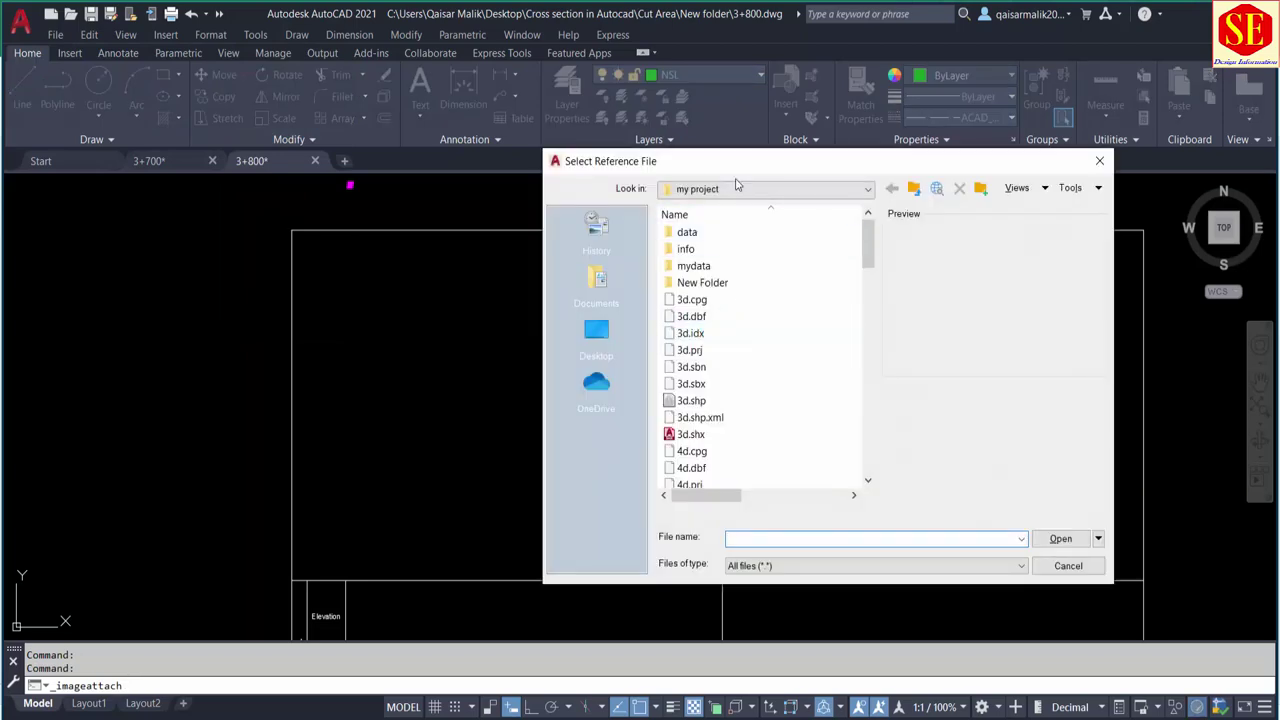
{"action": "left_click", "coordinate": [759, 190]}
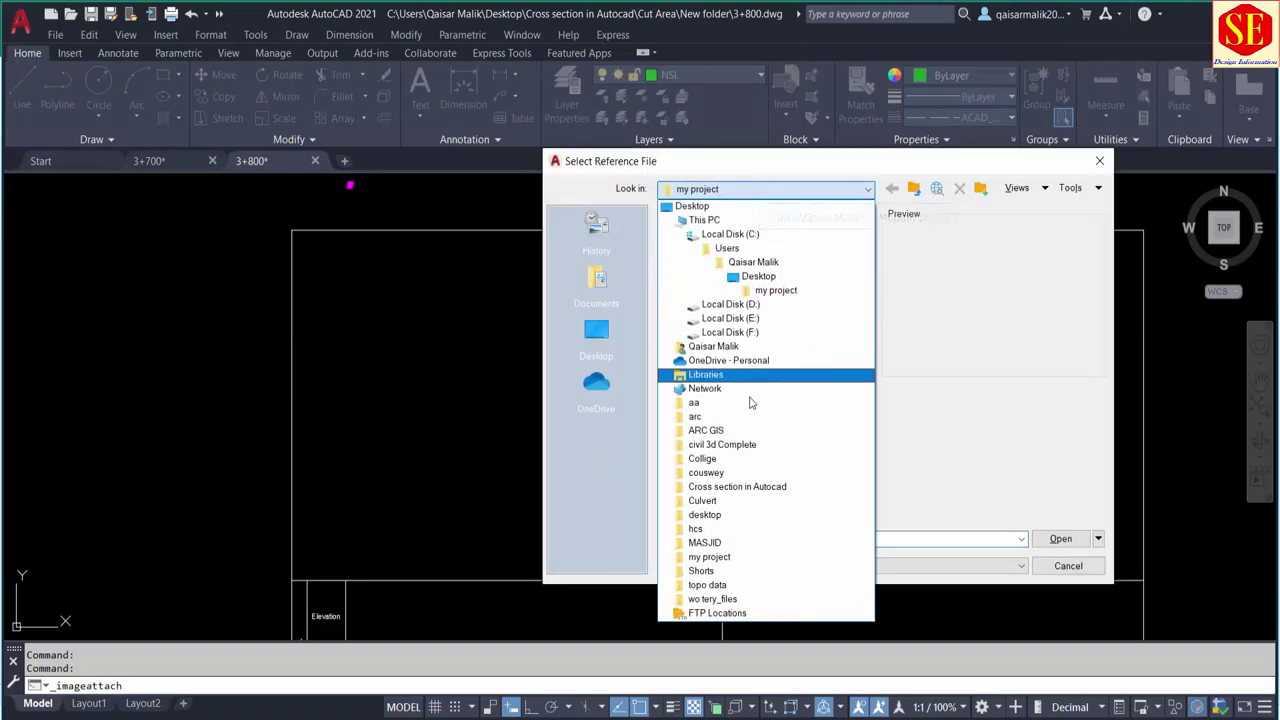
{"action": "left_click", "coordinate": [752, 486]}
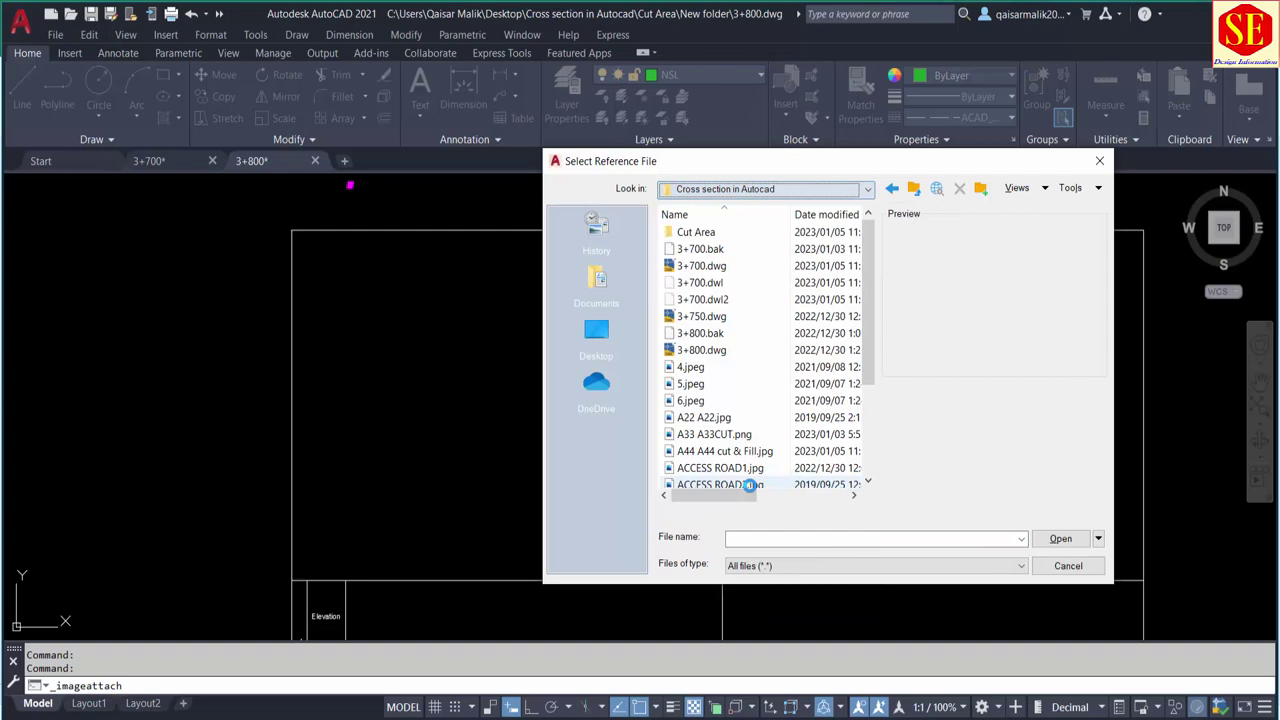
{"action": "left_click", "coordinate": [692, 433]}
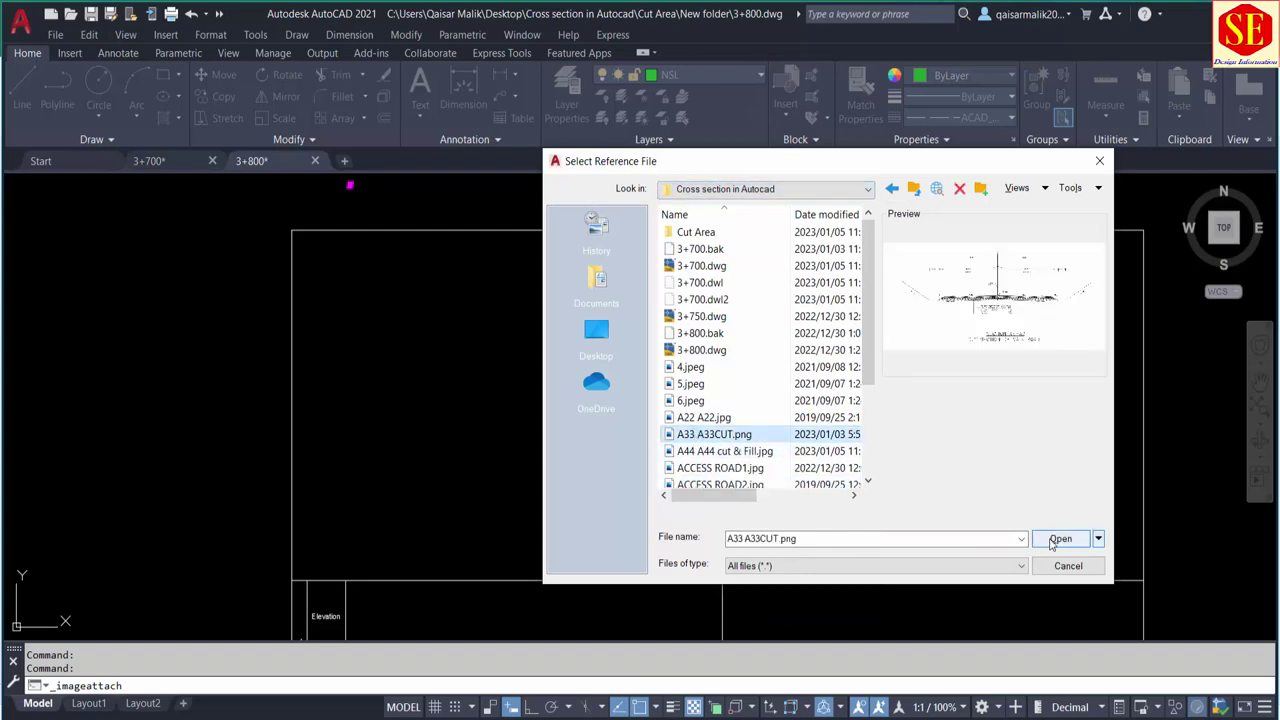
{"action": "left_click", "coordinate": [765, 451]}
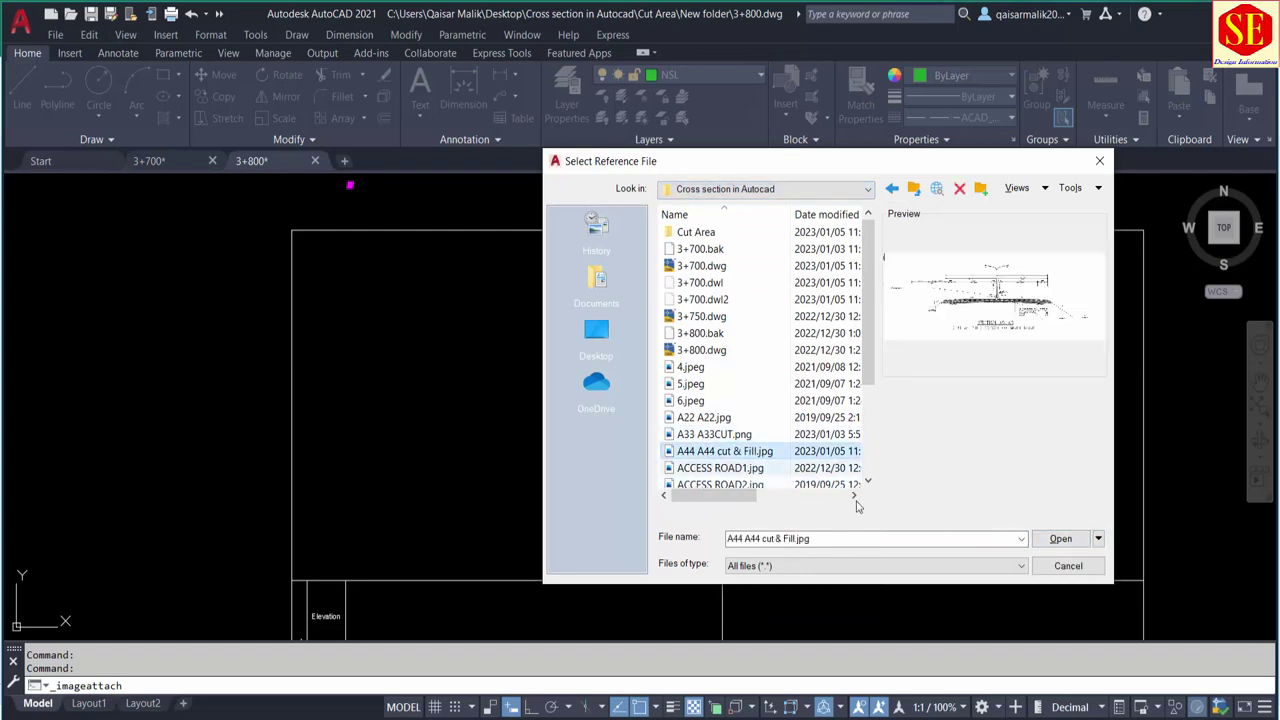
{"action": "left_click", "coordinate": [1060, 539]}
{"action": "left_click", "coordinate": [655, 495]}
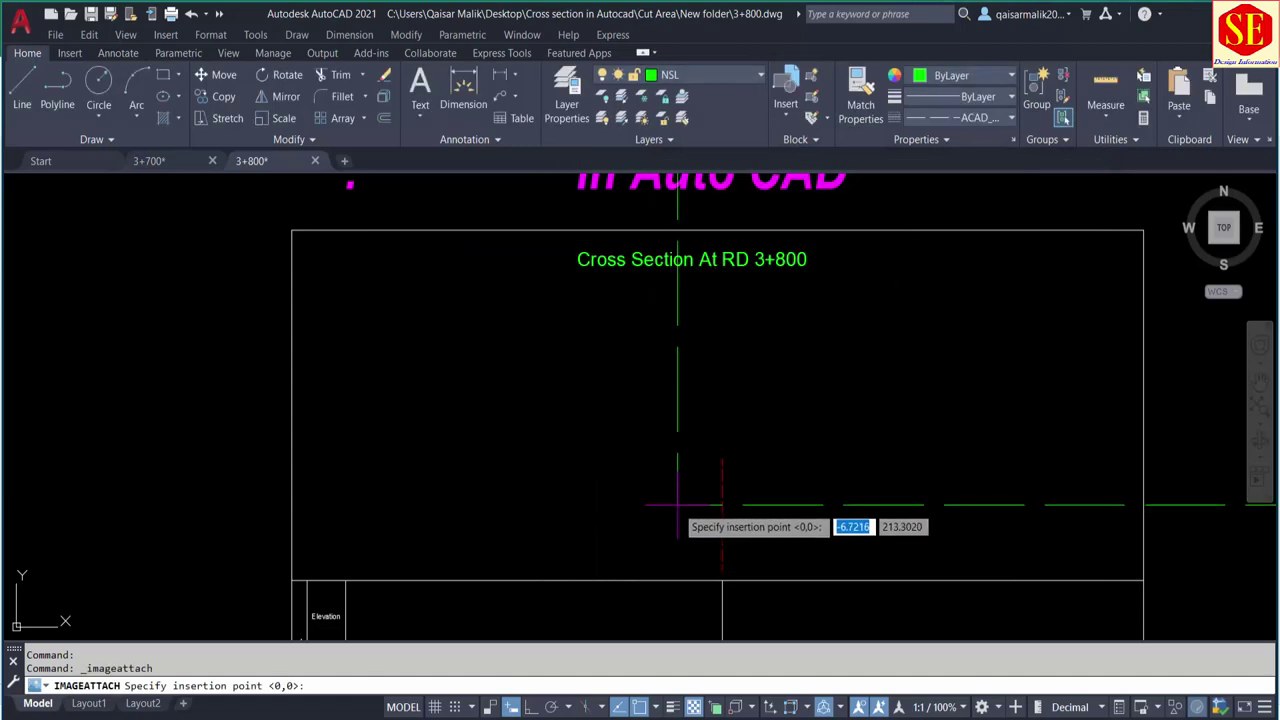
{"action": "scroll", "coordinate": [675, 521], "scroll_direction": "down", "scroll_amount": 5}
{"action": "left_click", "coordinate": [328, 365]}
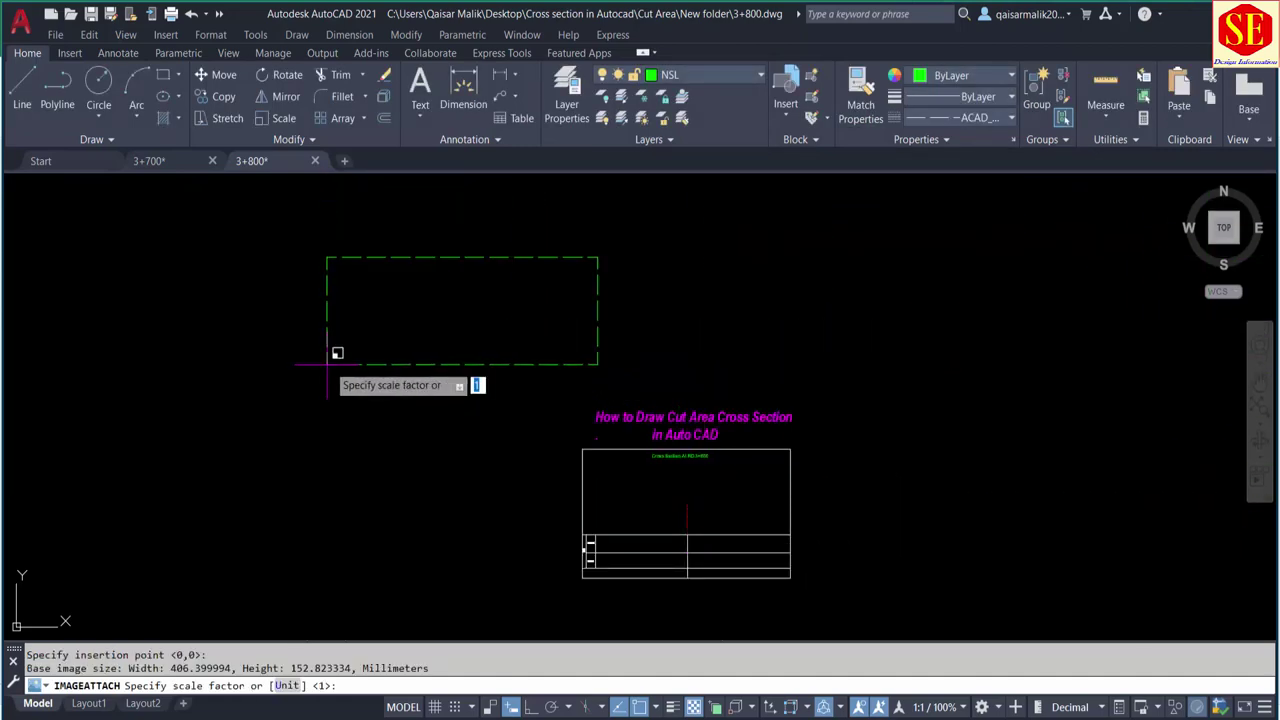
{"action": "key", "text": "Return"}
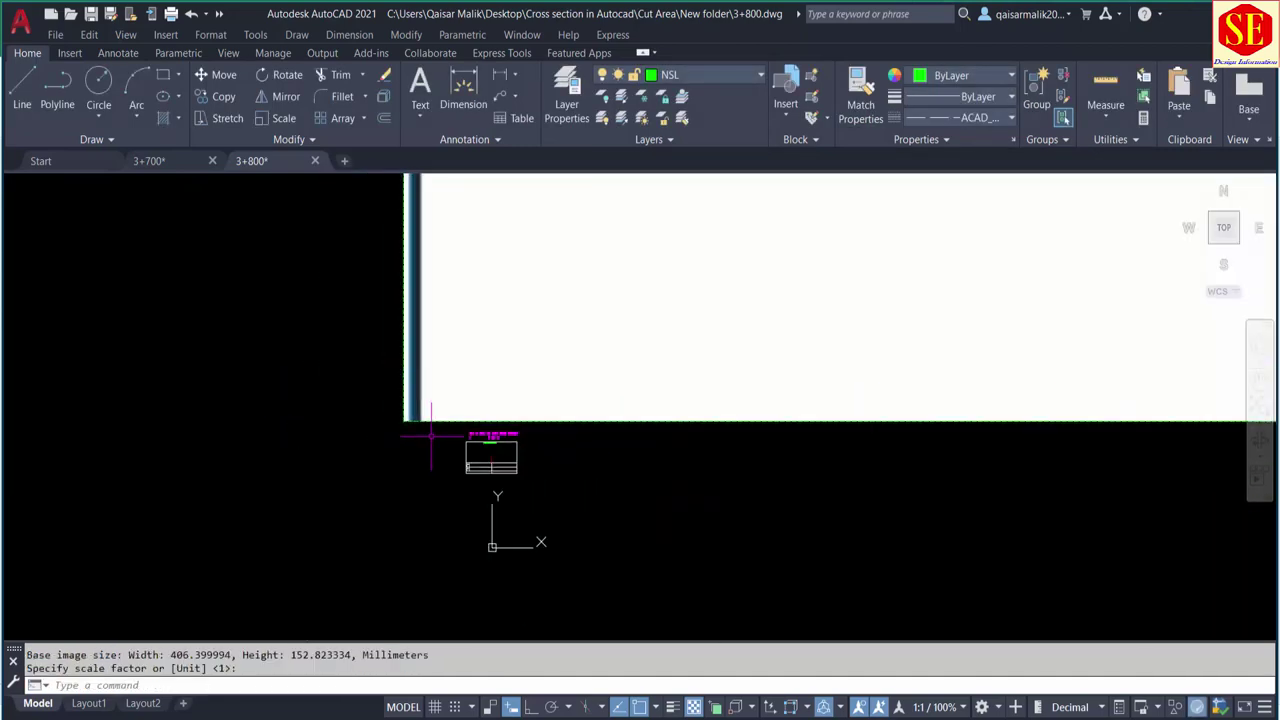
{"action": "scroll", "coordinate": [400, 450], "scroll_direction": "down", "scroll_amount": 5}
{"action": "scroll", "coordinate": [381, 527], "scroll_direction": "up", "scroll_amount": 4}
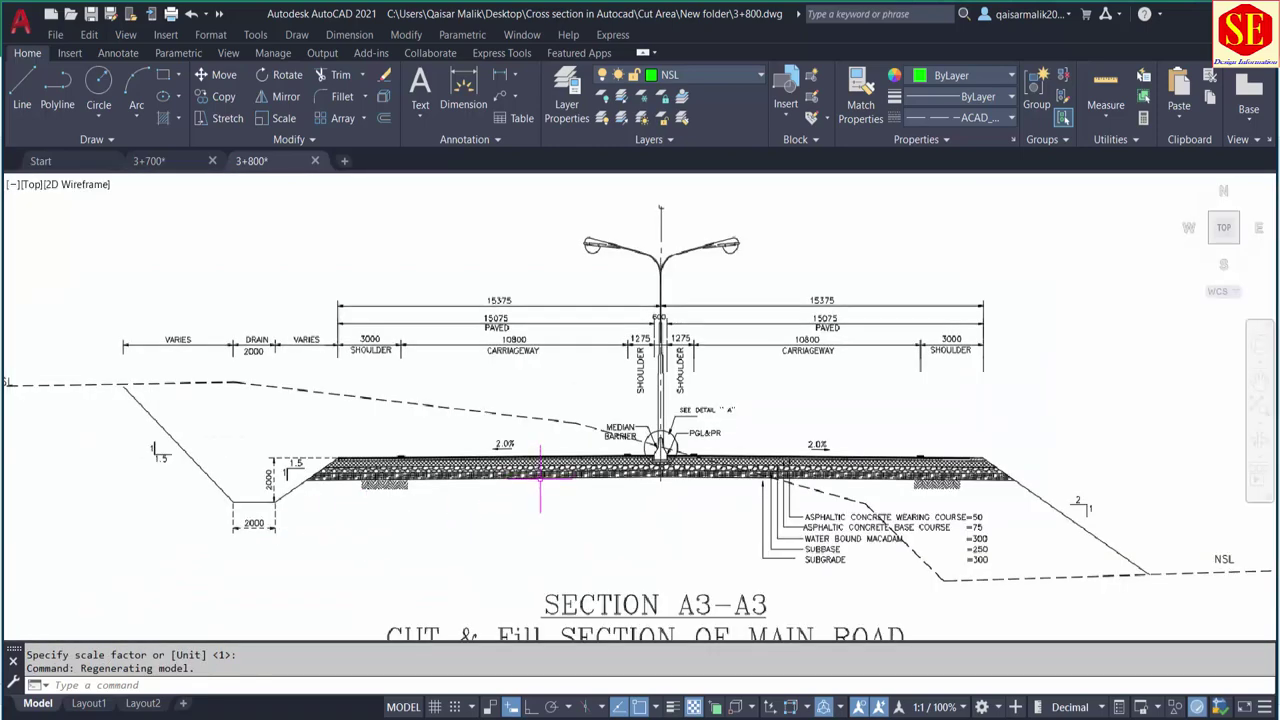
{"action": "scroll", "coordinate": [532, 372], "scroll_direction": "down", "scroll_amount": 2}
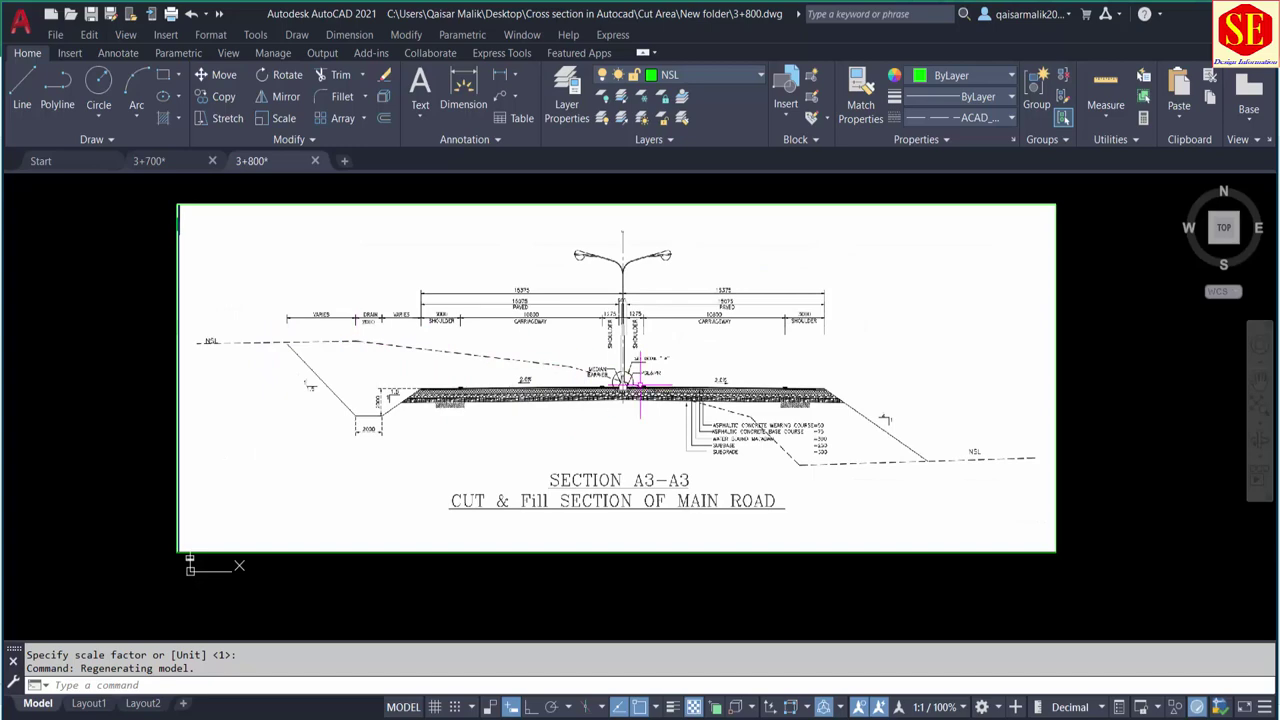
{"action": "scroll", "coordinate": [642, 380], "scroll_direction": "up", "scroll_amount": 2}
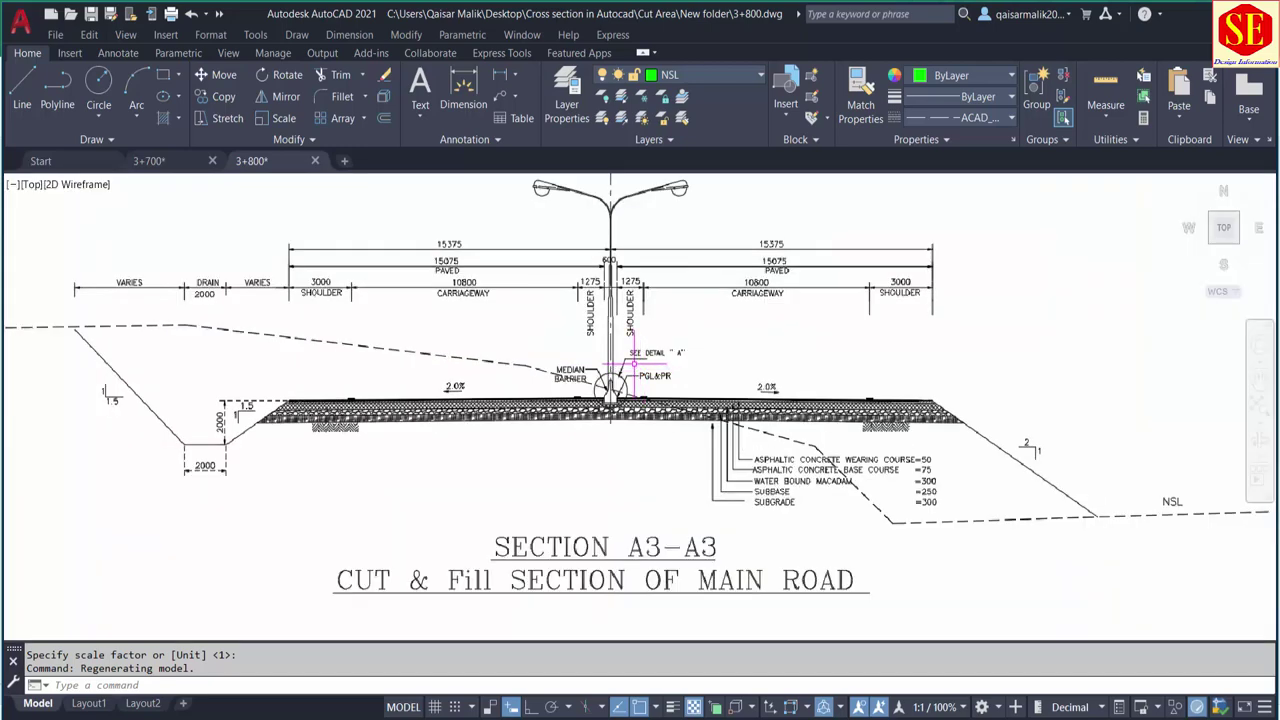
{"action": "left_click", "coordinate": [149, 160]}
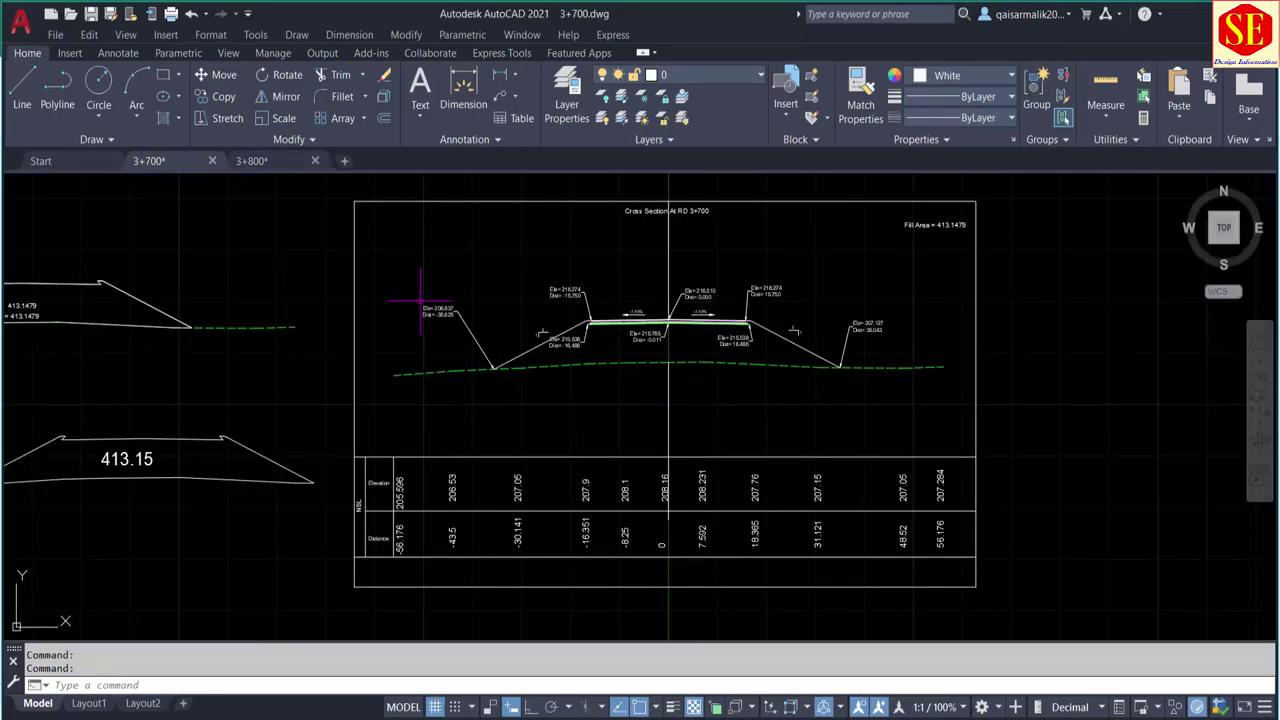
{"action": "left_click", "coordinate": [251, 161]}
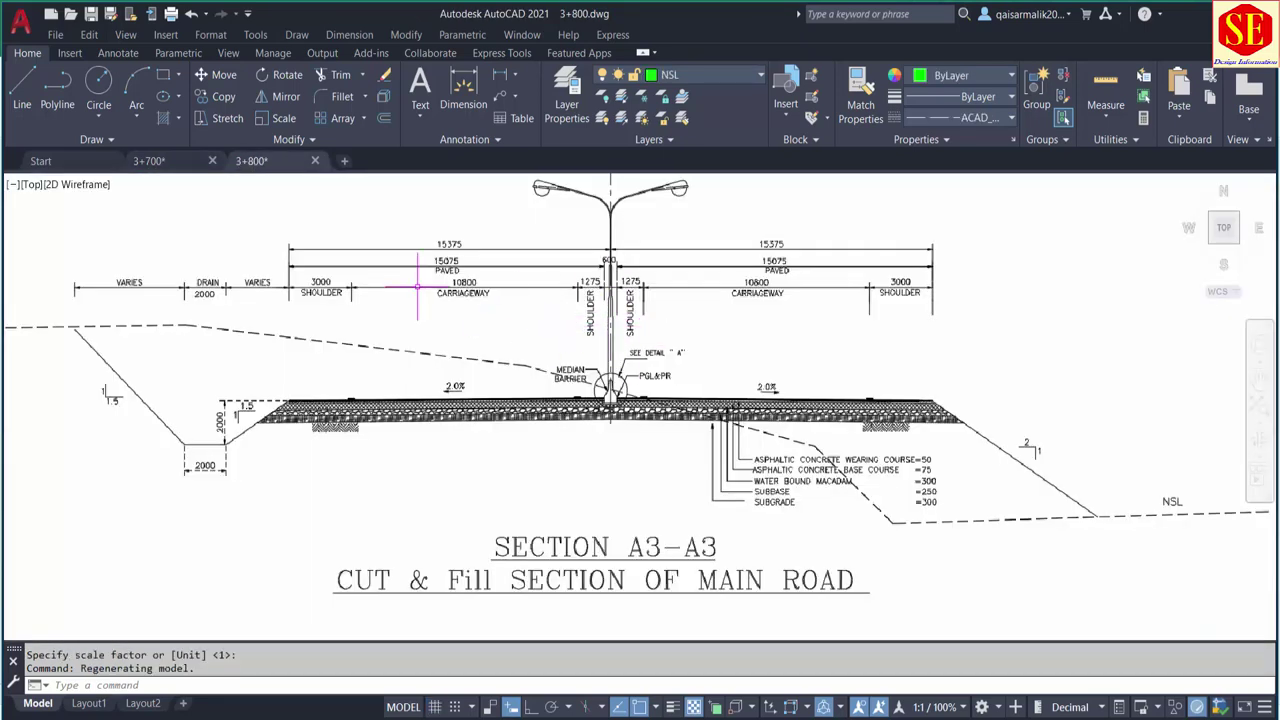
{"action": "scroll", "coordinate": [560, 460], "scroll_direction": "down", "scroll_amount": 3}
{"action": "scroll", "coordinate": [545, 420], "scroll_direction": "down", "scroll_amount": 1}
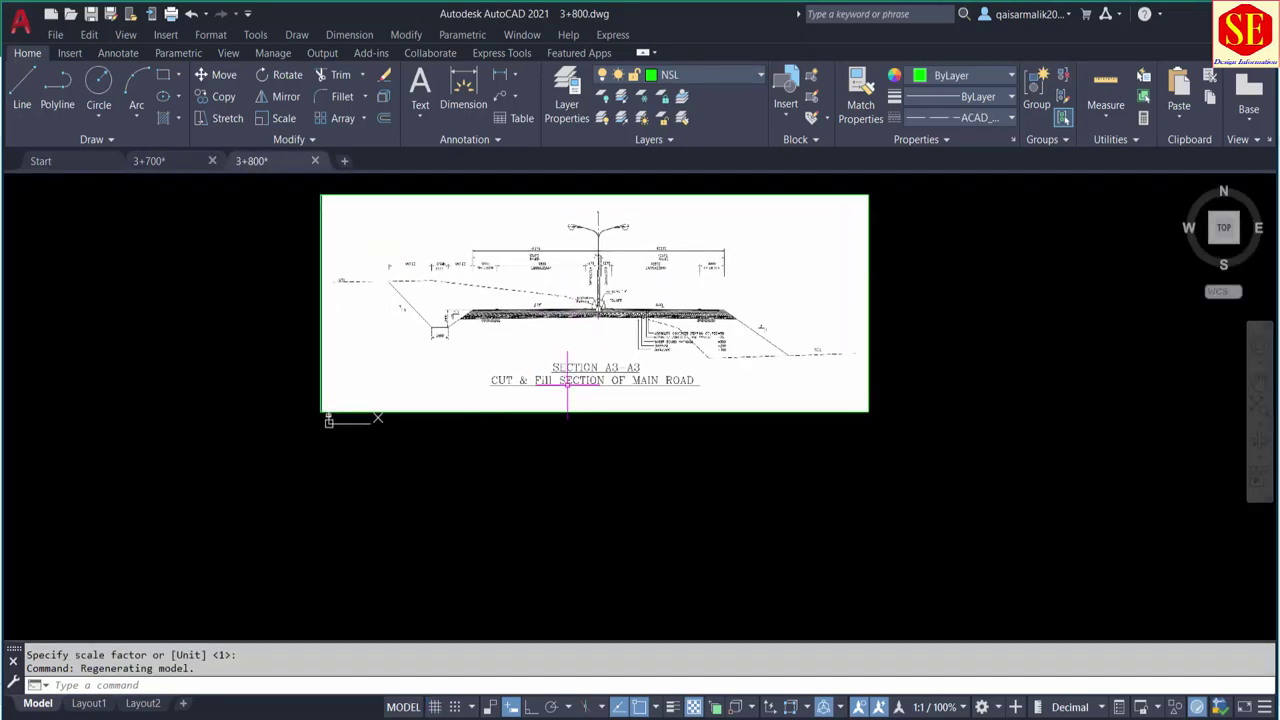
{"action": "scroll", "coordinate": [637, 368], "scroll_direction": "down", "scroll_amount": 2}
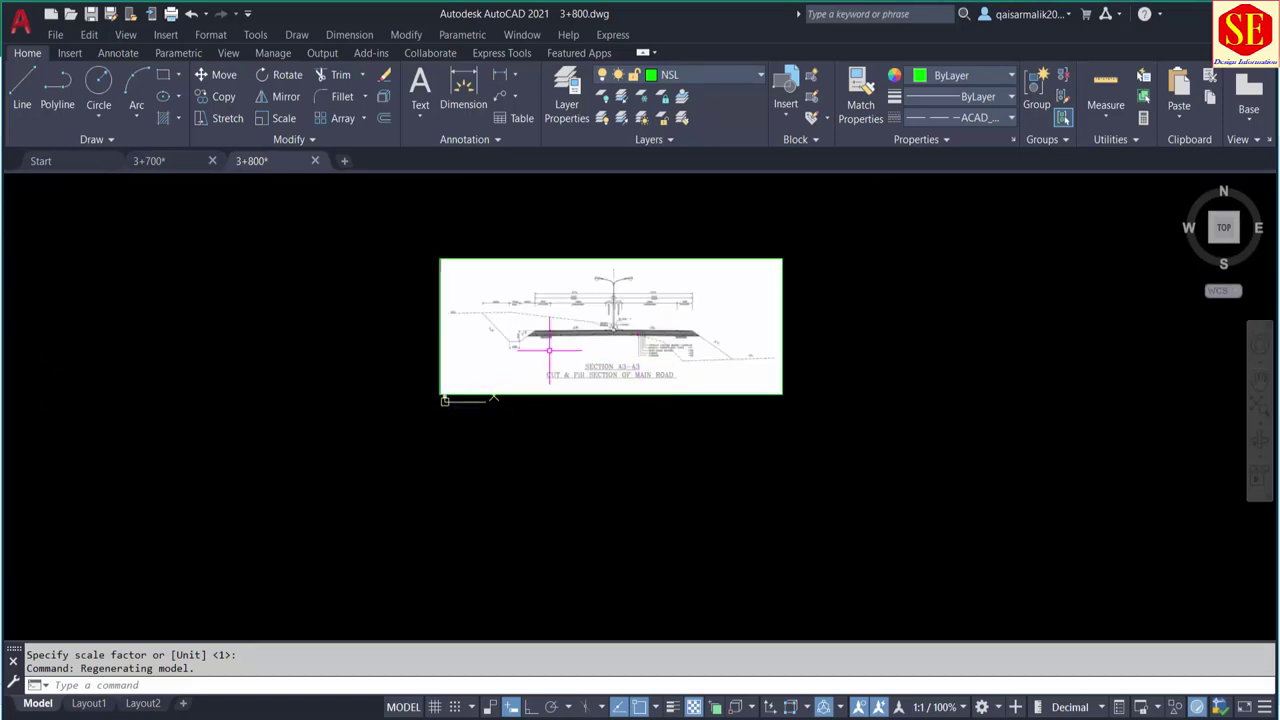
{"action": "scroll", "coordinate": [597, 318], "scroll_direction": "up", "scroll_amount": 5}
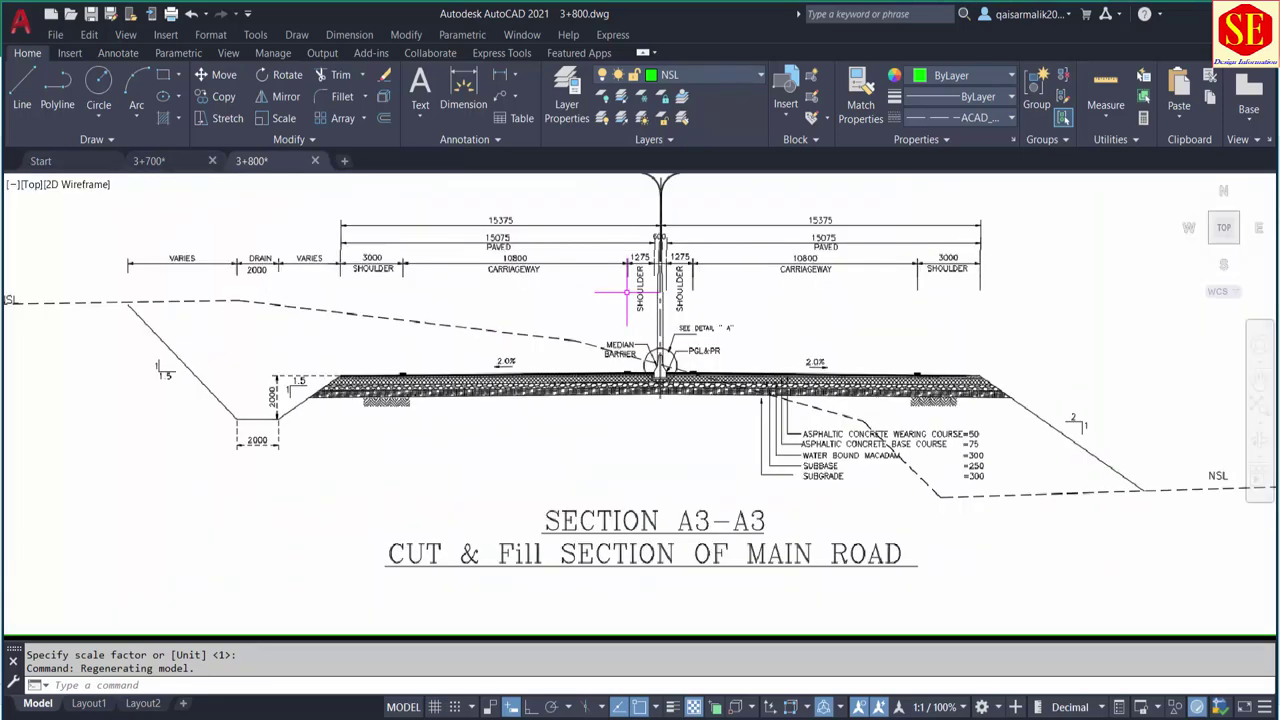
{"action": "middle_click_drag", "start_coordinate": [606, 292], "coordinate": [618, 353]}
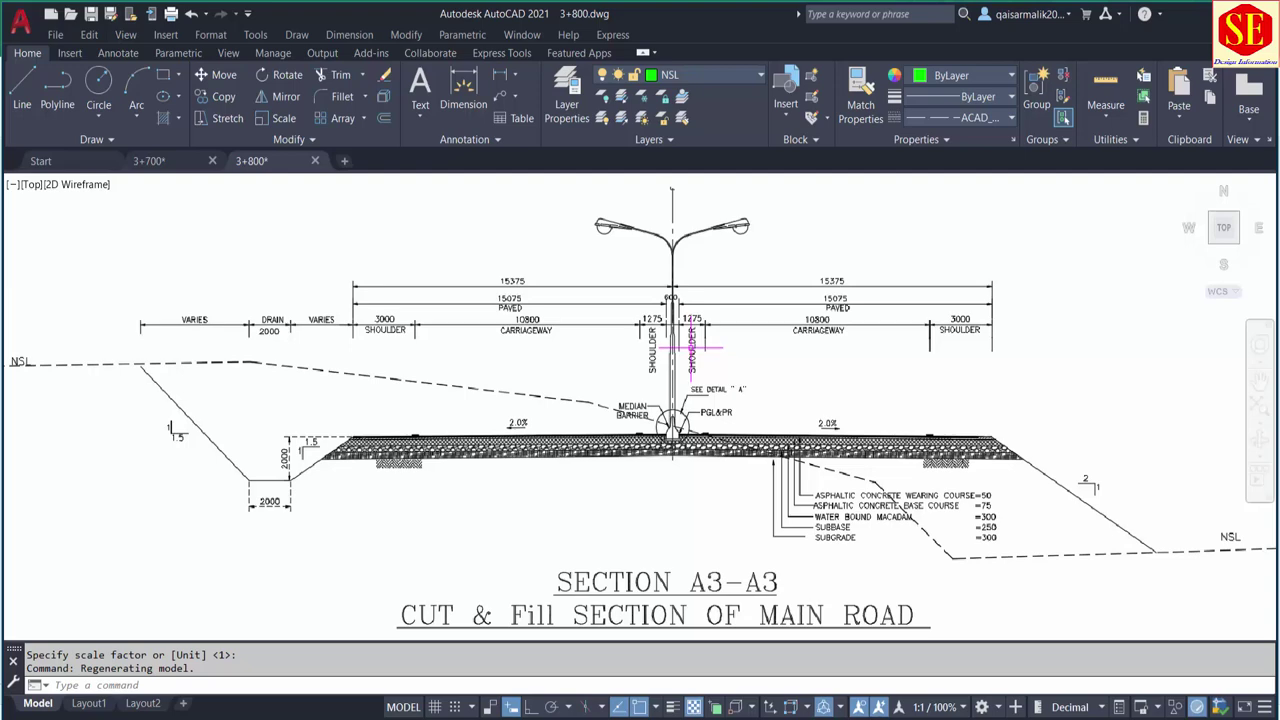
{"action": "scroll", "coordinate": [645, 333], "scroll_direction": "down", "scroll_amount": 2}
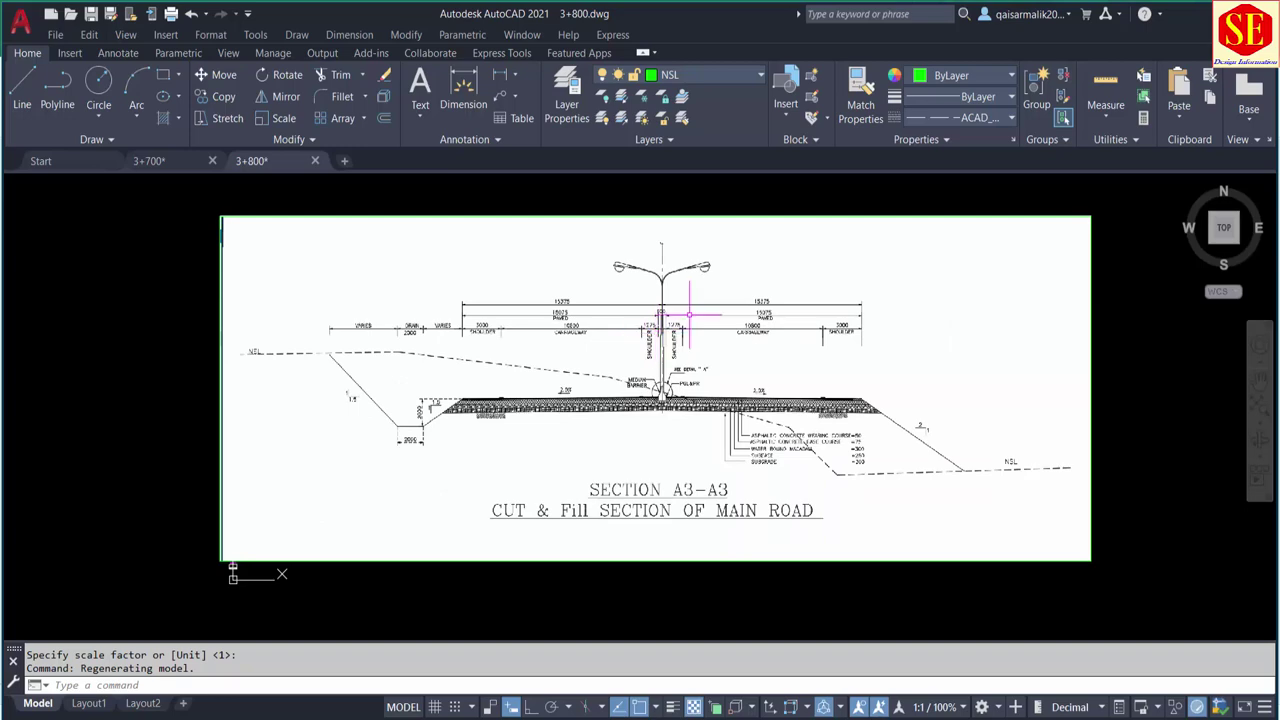
{"action": "scroll", "coordinate": [689, 315], "scroll_direction": "up", "scroll_amount": 2}
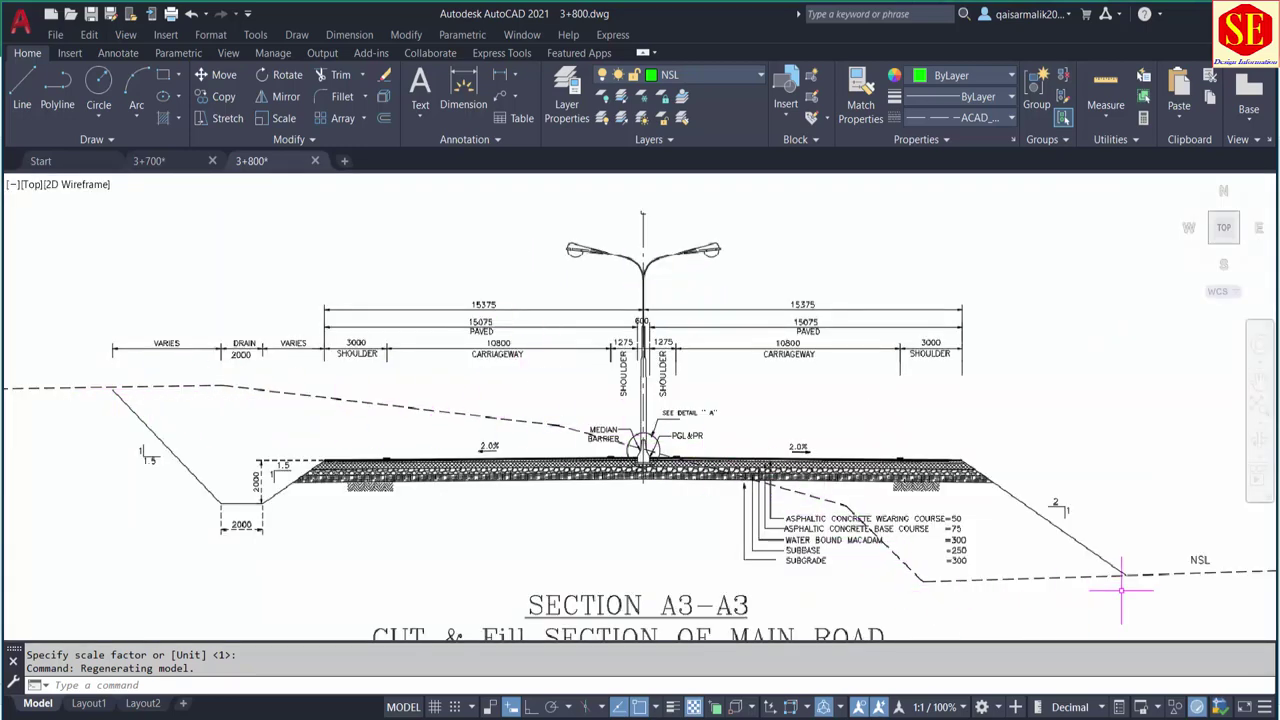
{"action": "scroll", "coordinate": [1120, 580], "scroll_direction": "down", "scroll_amount": 2}
{"action": "middle_click", "coordinate": [983, 558]}
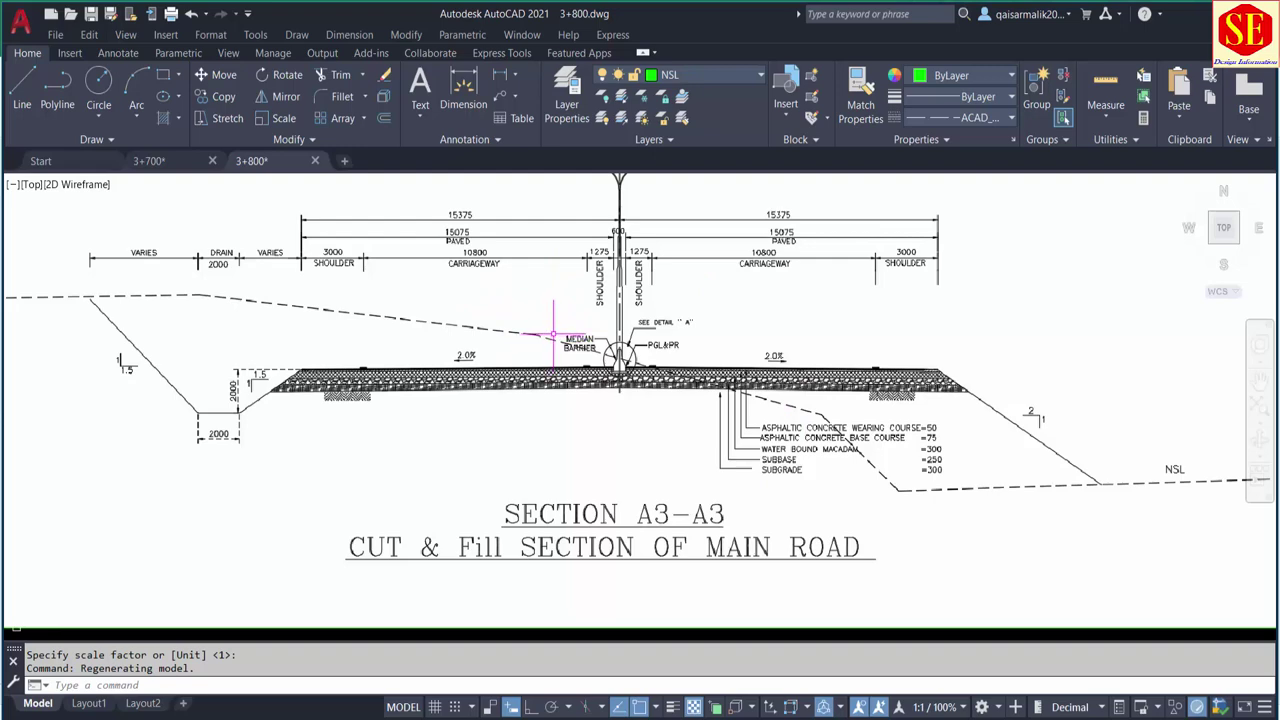
{"action": "middle_click_drag", "start_coordinate": [758, 215], "coordinate": [754, 253]}
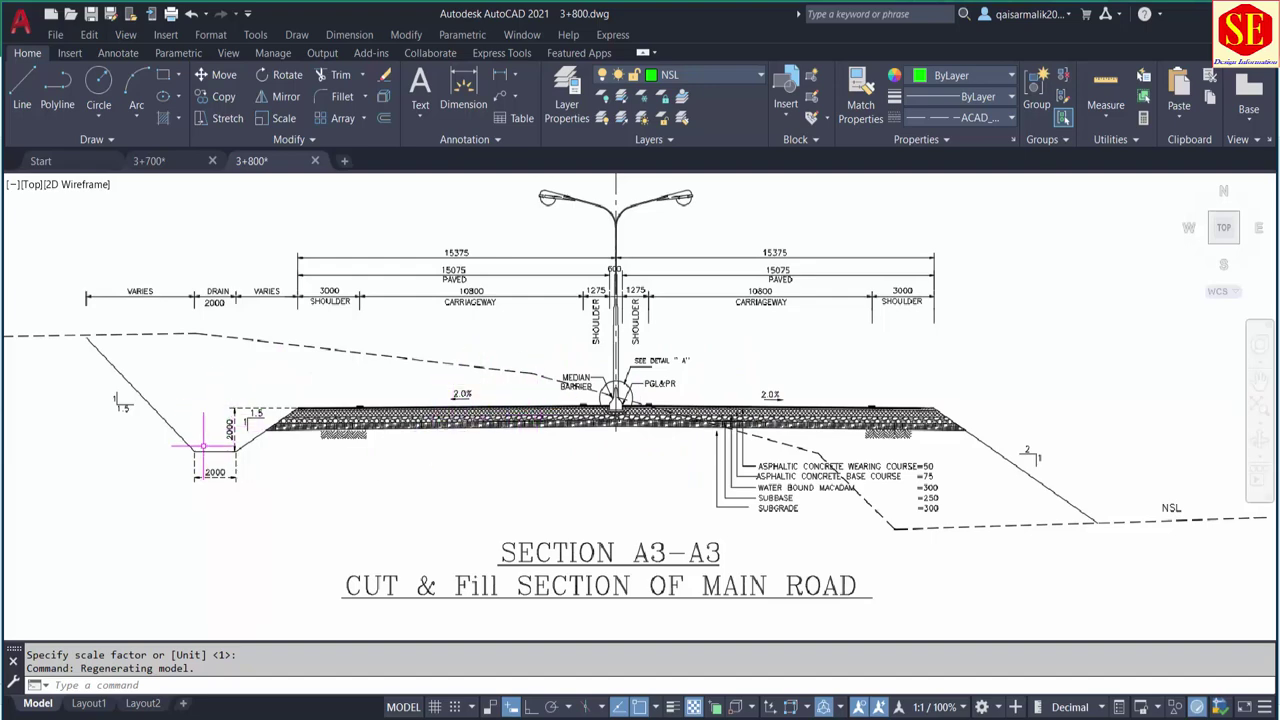
{"action": "scroll", "coordinate": [203, 446], "scroll_direction": "up", "scroll_amount": 1}
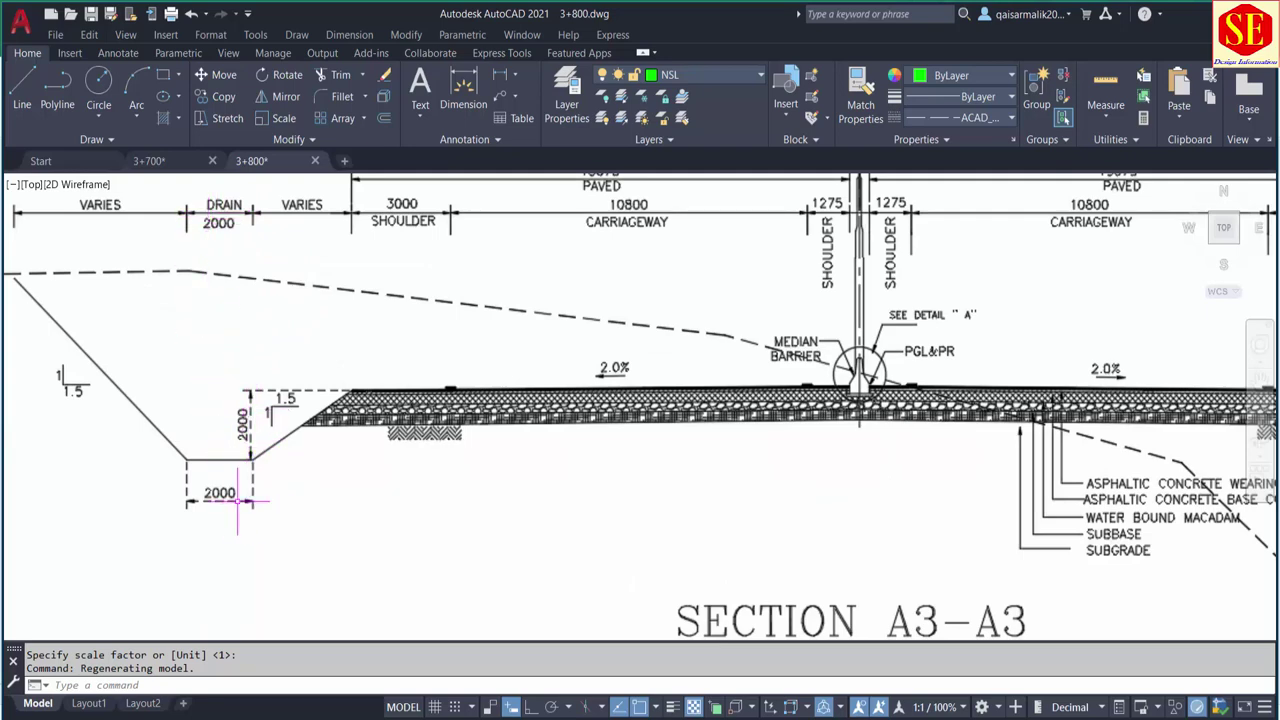
{"action": "scroll", "coordinate": [251, 461], "scroll_direction": "down", "scroll_amount": 1}
{"action": "scroll", "coordinate": [200, 450], "scroll_direction": "up", "scroll_amount": 3}
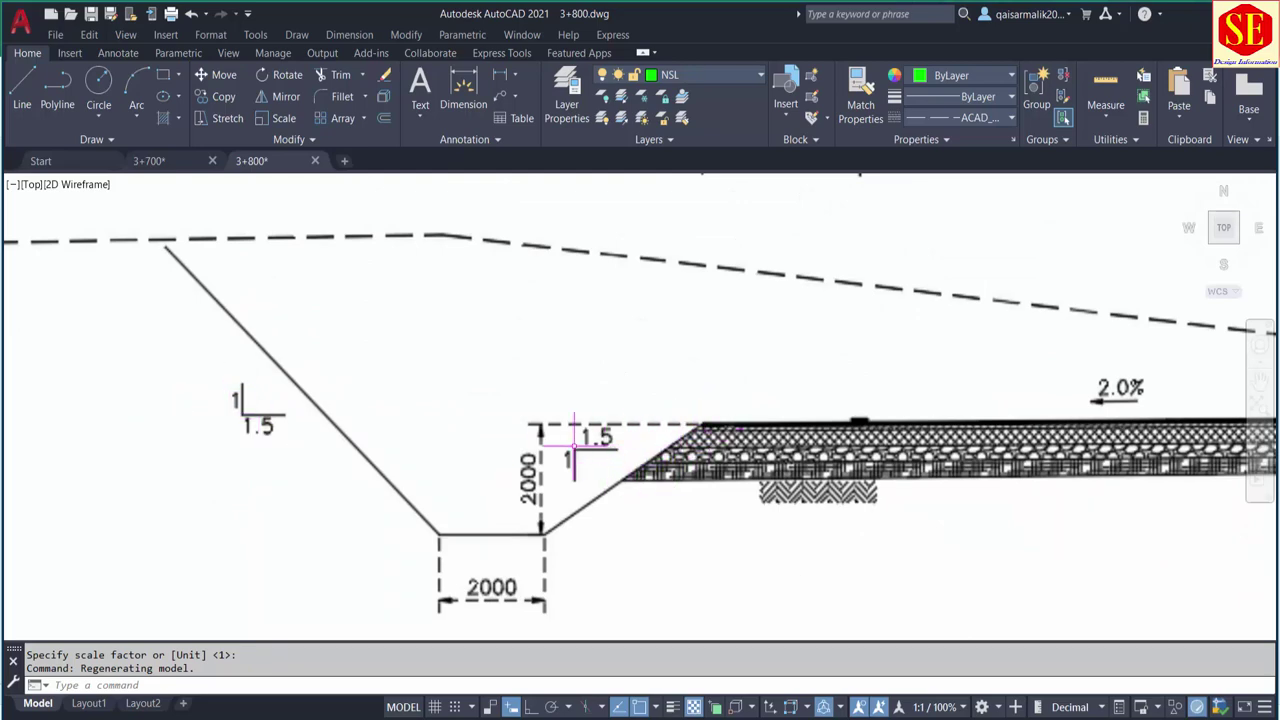
{"action": "scroll", "coordinate": [620, 440], "scroll_direction": "down", "scroll_amount": 5}
{"action": "middle_click_drag", "start_coordinate": [930, 440], "coordinate": [817, 432]}
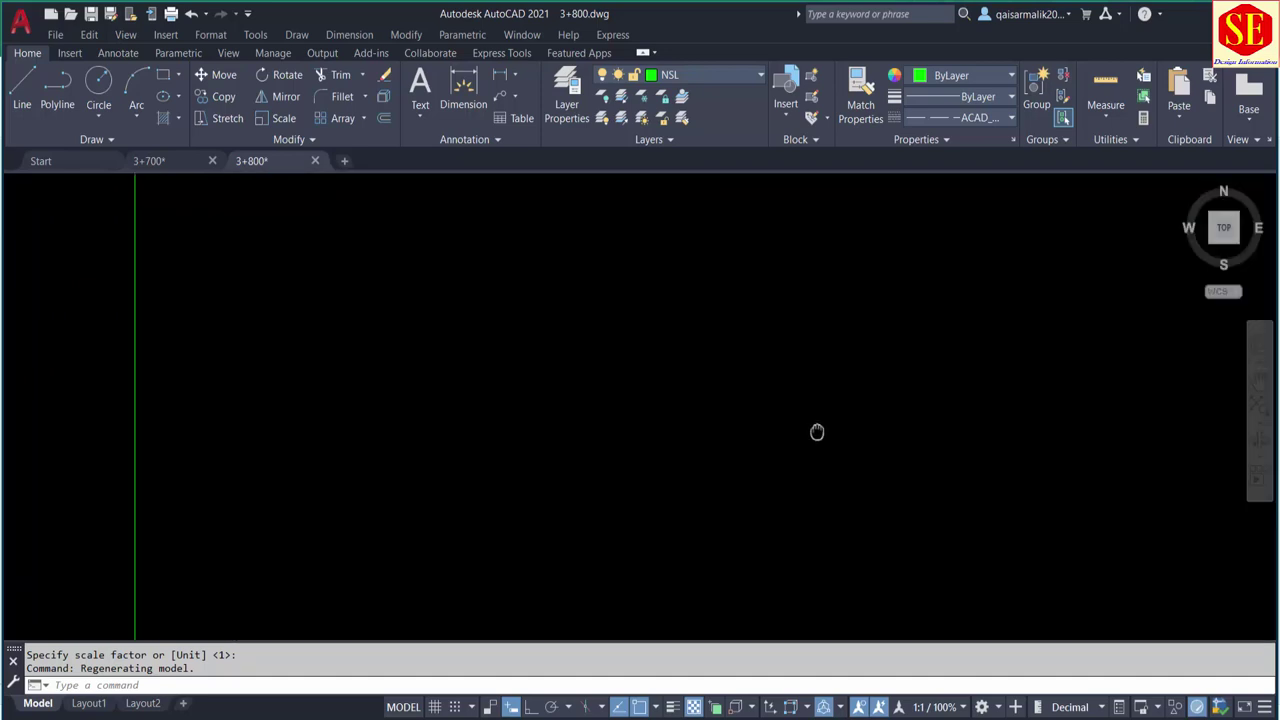
{"action": "scroll", "coordinate": [690, 422], "scroll_direction": "up", "scroll_amount": 2}
{"action": "scroll", "coordinate": [620, 418], "scroll_direction": "up", "scroll_amount": 2}
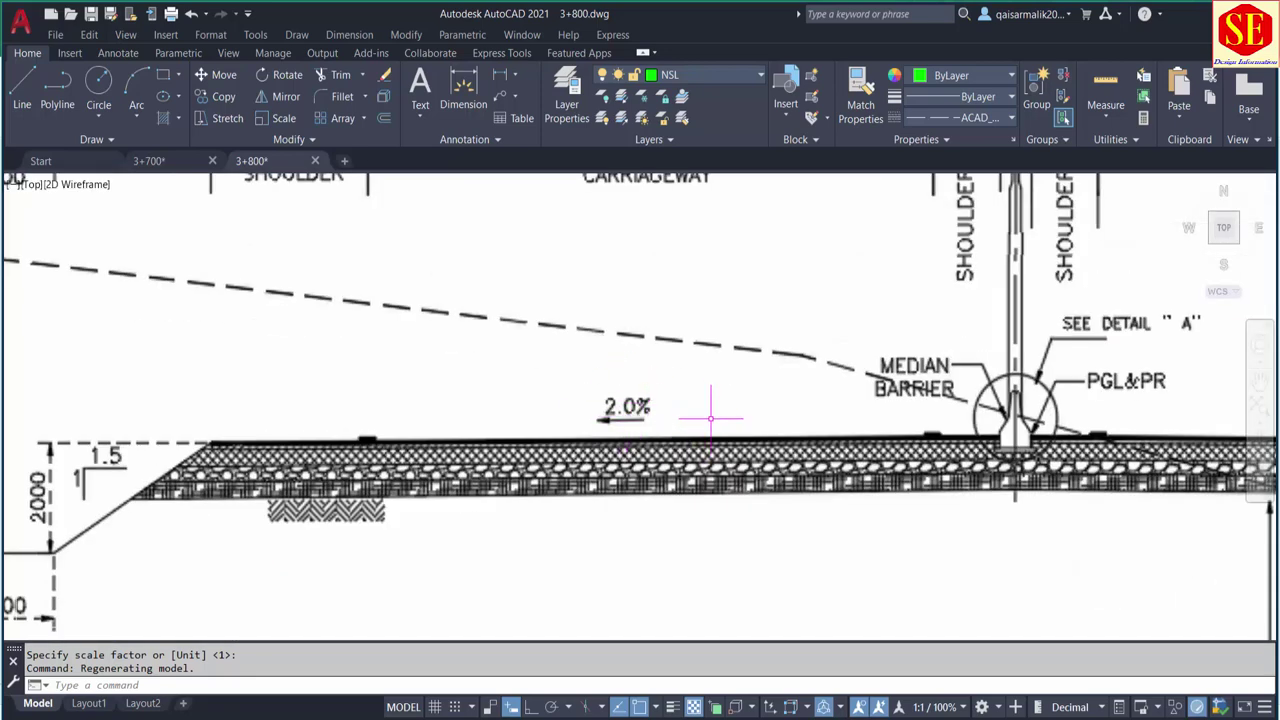
{"action": "scroll", "coordinate": [503, 410], "scroll_direction": "down", "scroll_amount": 2}
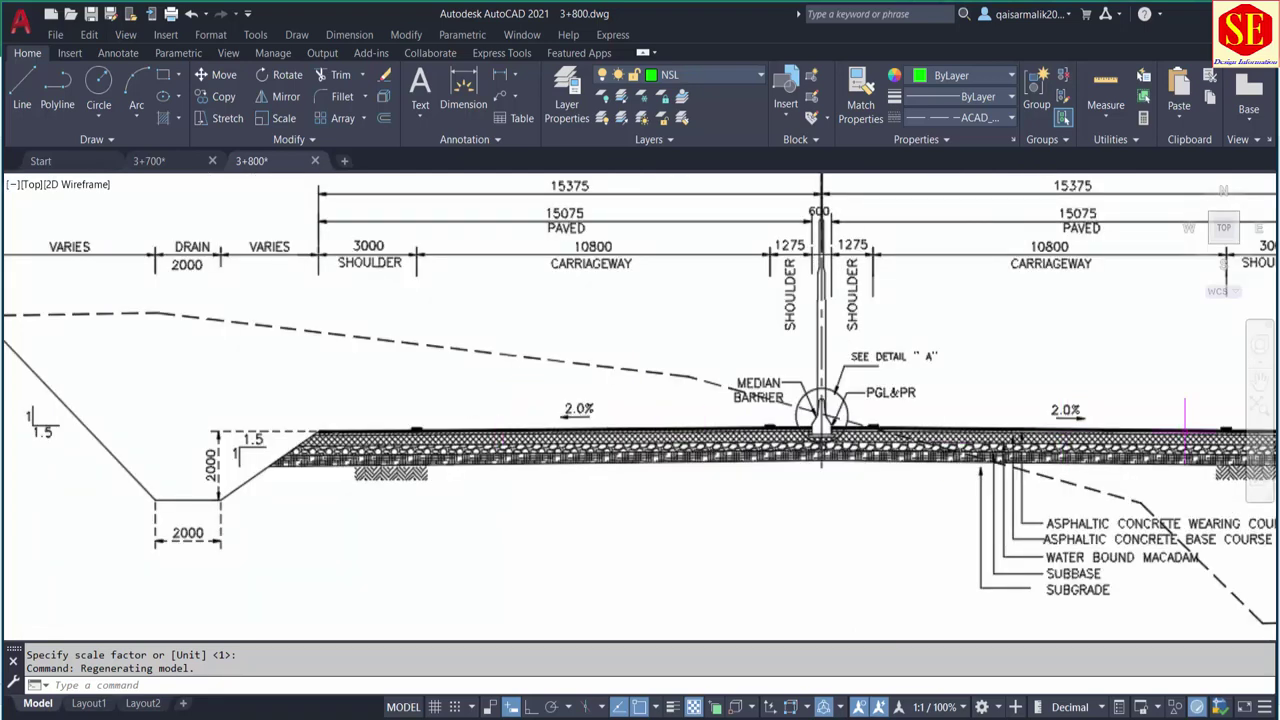
{"action": "scroll", "coordinate": [538, 405], "scroll_direction": "down", "scroll_amount": 3}
{"action": "scroll", "coordinate": [929, 443], "scroll_direction": "up", "scroll_amount": 3}
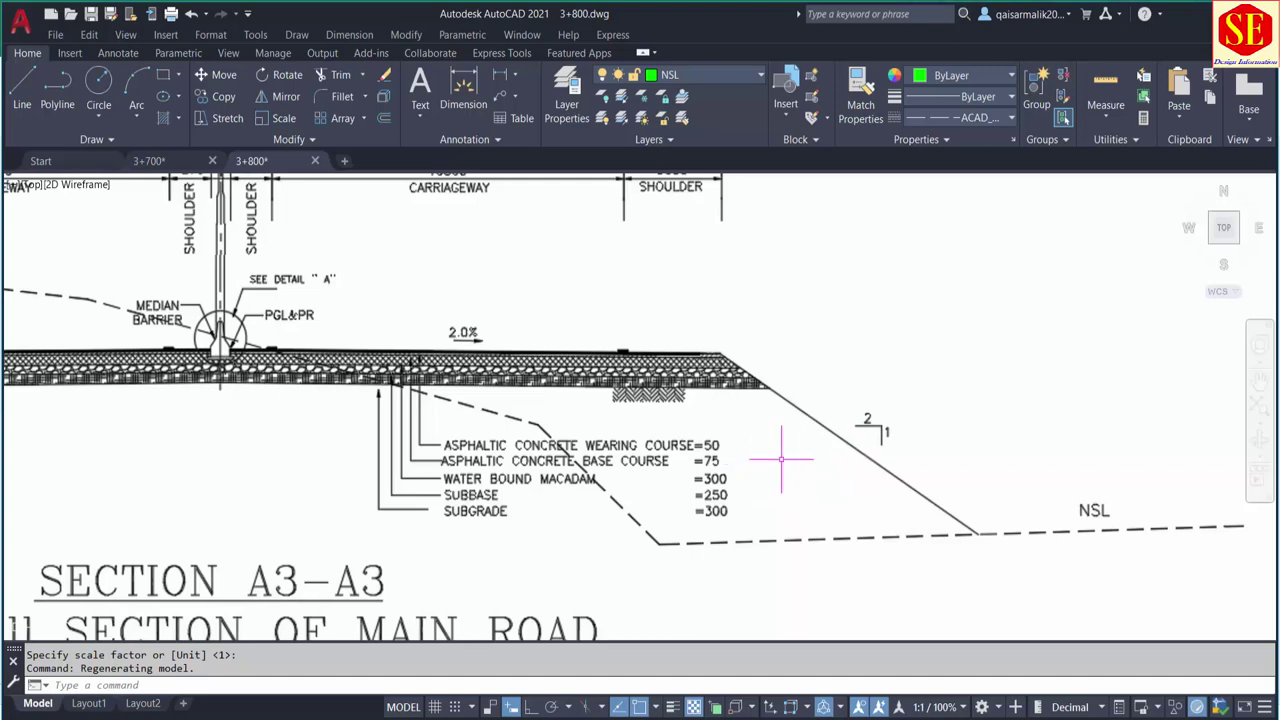
{"action": "scroll", "coordinate": [838, 466], "scroll_direction": "down", "scroll_amount": 2}
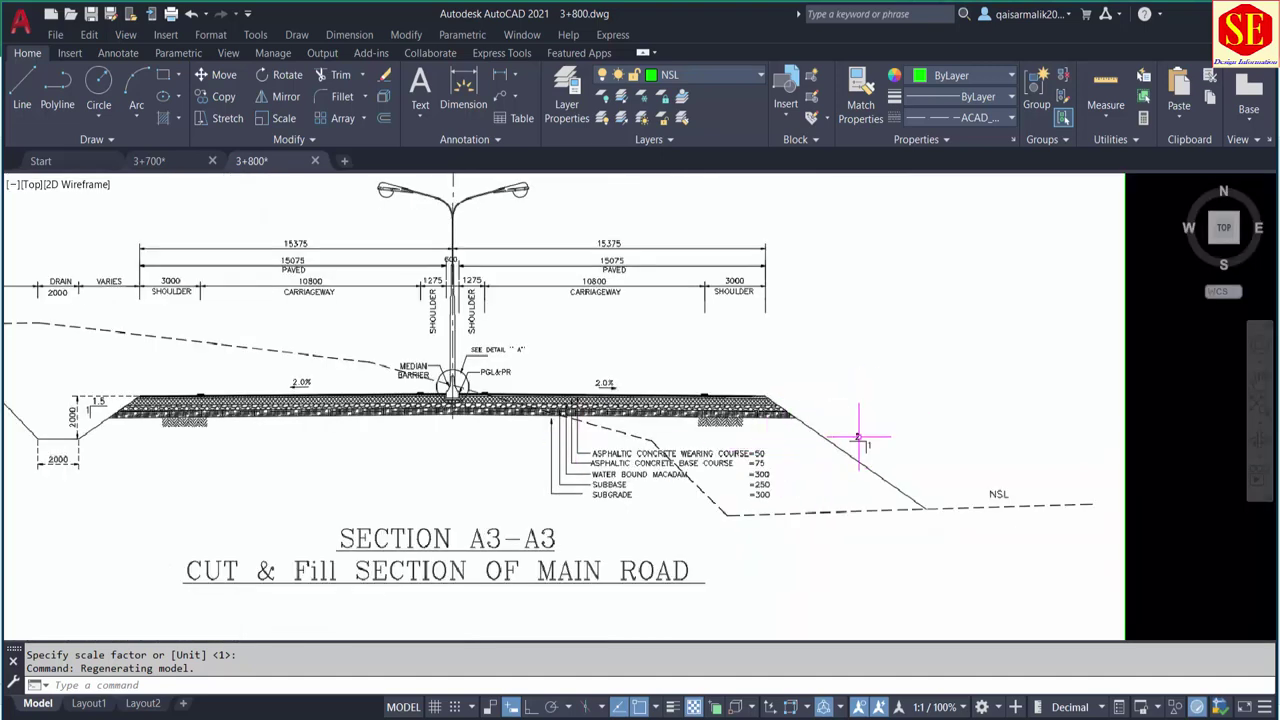
{"action": "scroll", "coordinate": [850, 450], "scroll_direction": "down", "scroll_amount": 3}
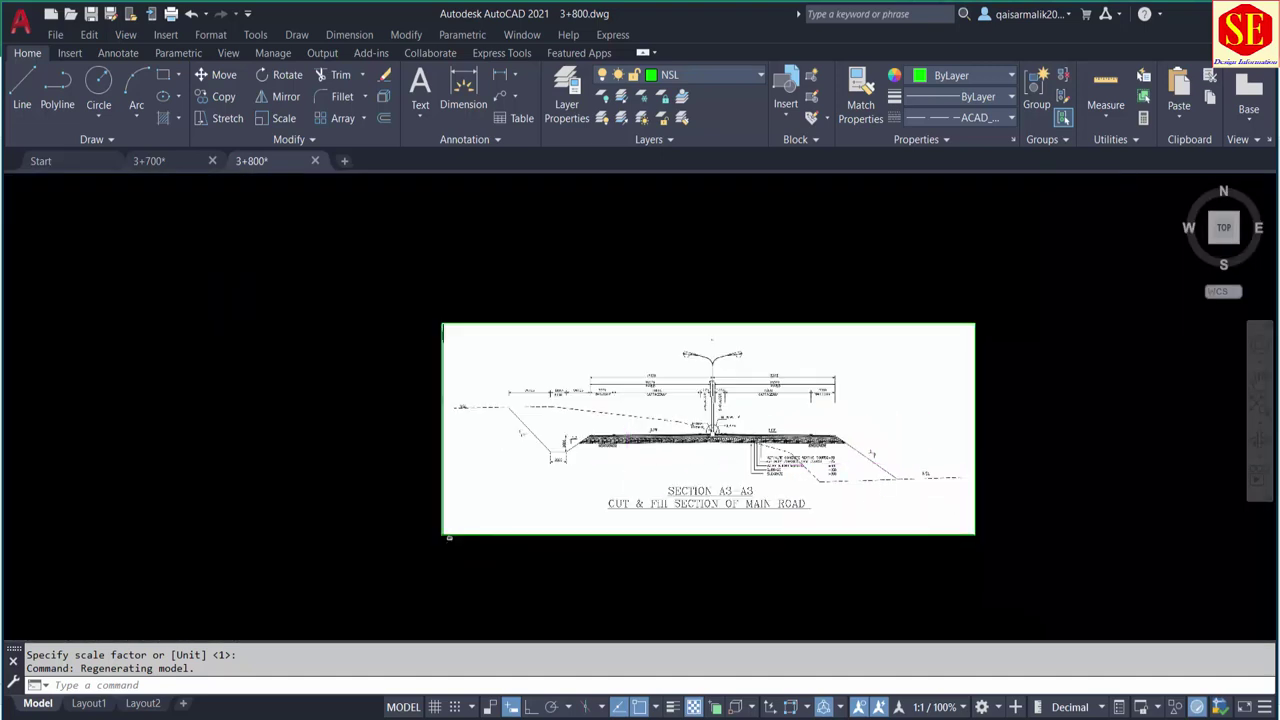
{"action": "scroll", "coordinate": [461, 388], "scroll_direction": "up", "scroll_amount": 5}
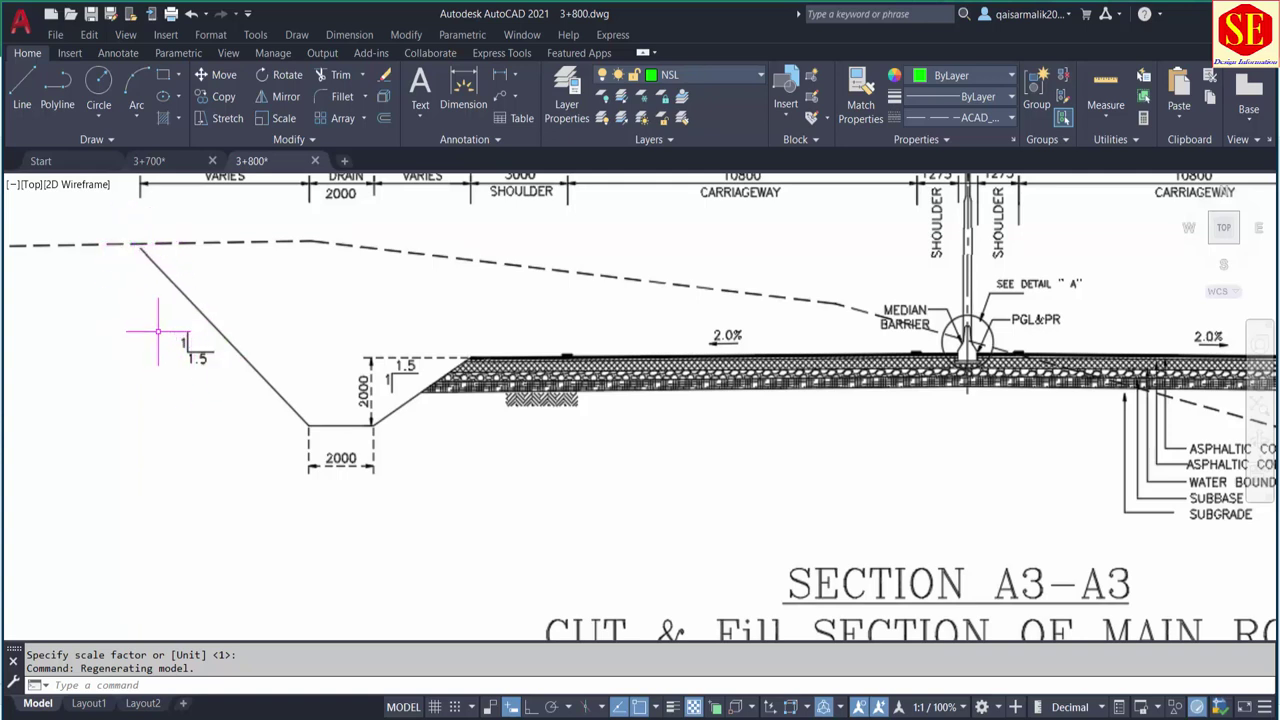
{"action": "scroll", "coordinate": [155, 325], "scroll_direction": "down", "scroll_amount": 3}
{"action": "scroll", "coordinate": [763, 411], "scroll_direction": "up", "scroll_amount": 4}
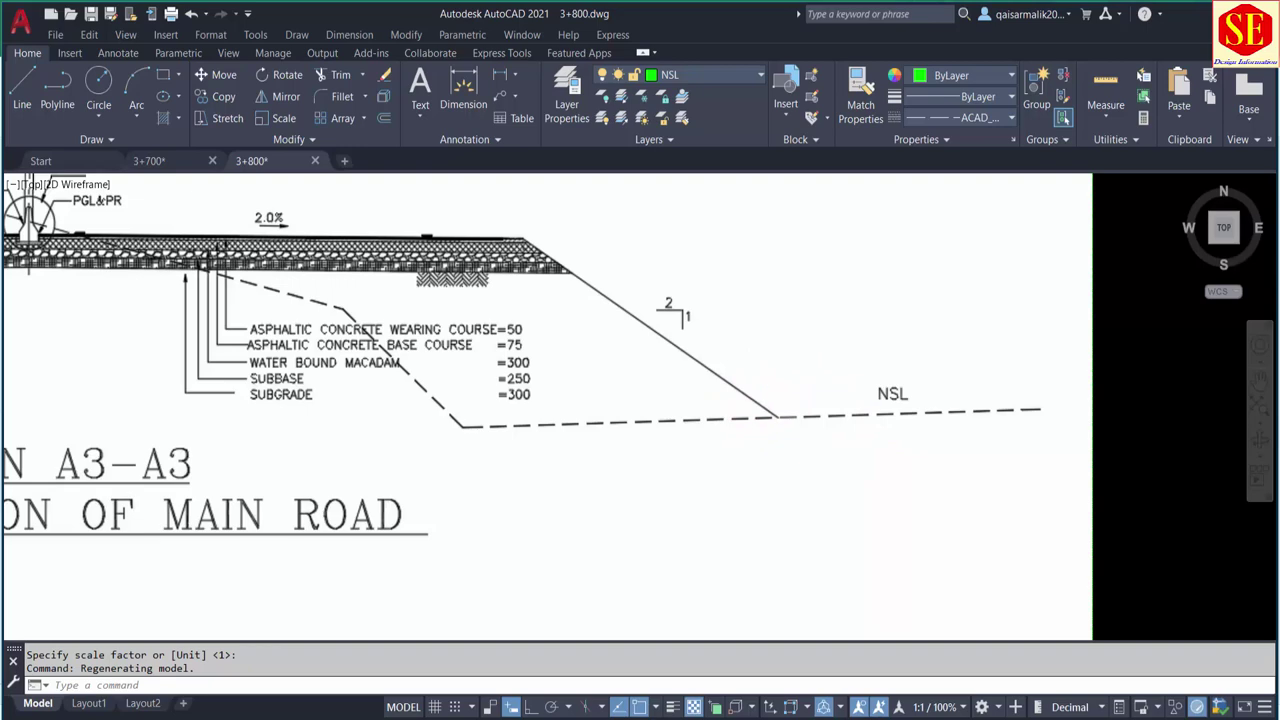
{"action": "scroll", "coordinate": [761, 412], "scroll_direction": "down", "scroll_amount": 2}
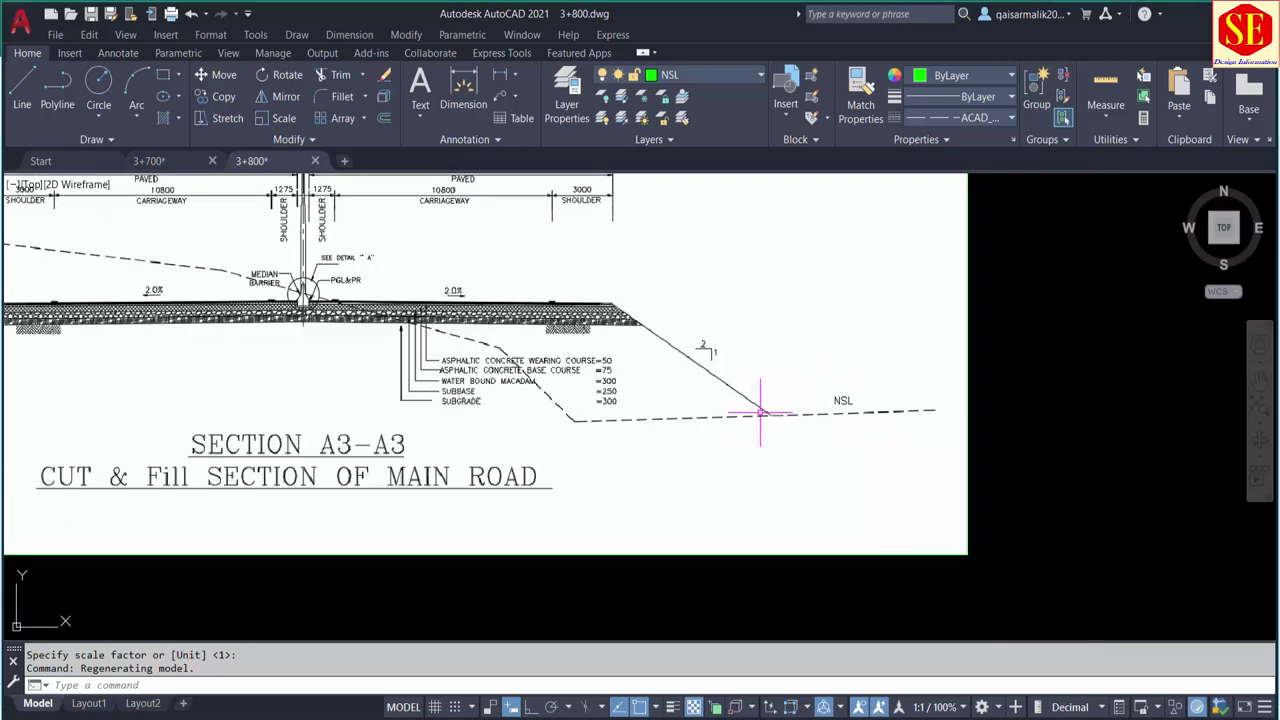
{"action": "scroll", "coordinate": [676, 412], "scroll_direction": "up", "scroll_amount": 2}
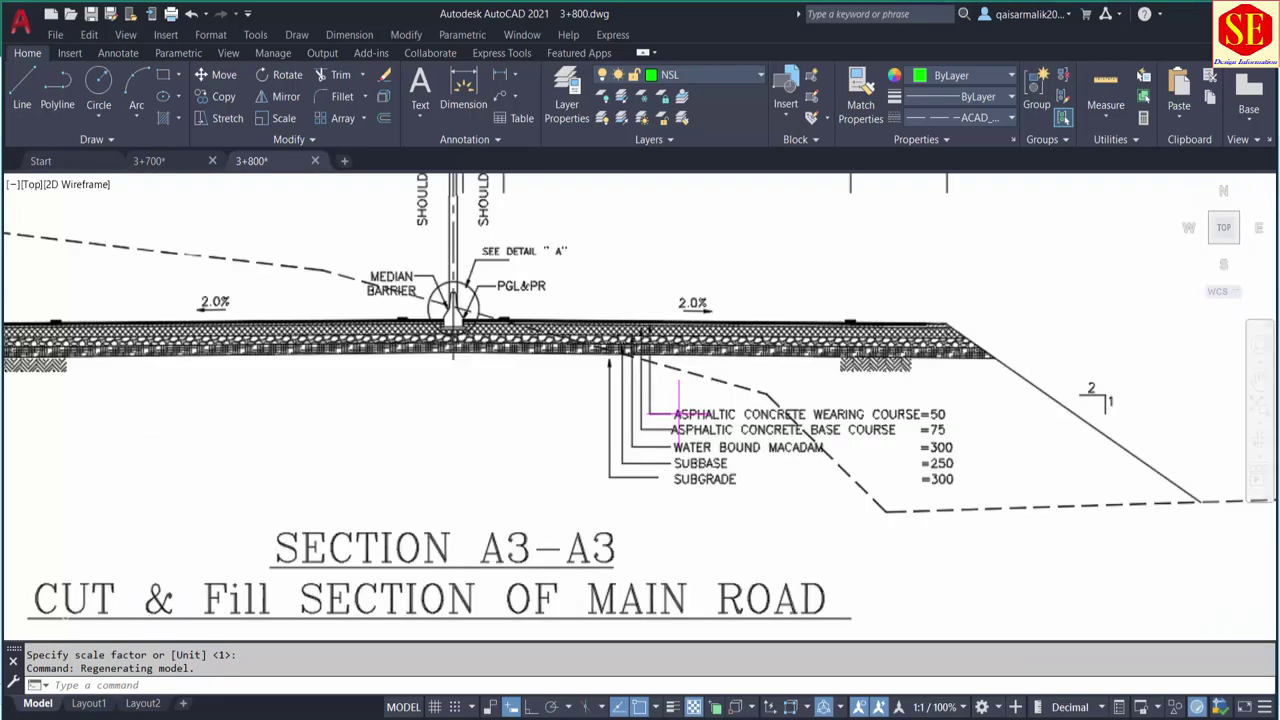
{"action": "scroll", "coordinate": [676, 412], "scroll_direction": "down", "scroll_amount": 2}
{"action": "middle_click_drag", "start_coordinate": [490, 354], "coordinate": [576, 384]}
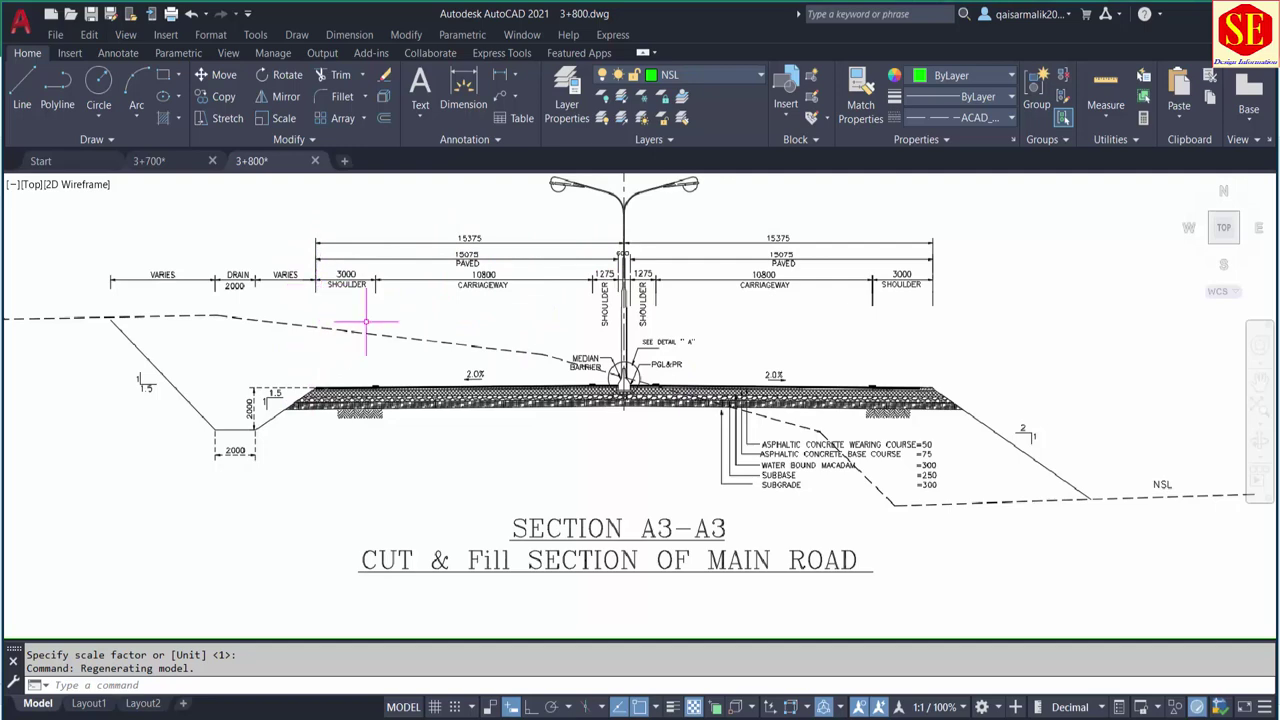
{"action": "scroll", "coordinate": [478, 245], "scroll_direction": "up", "scroll_amount": 2}
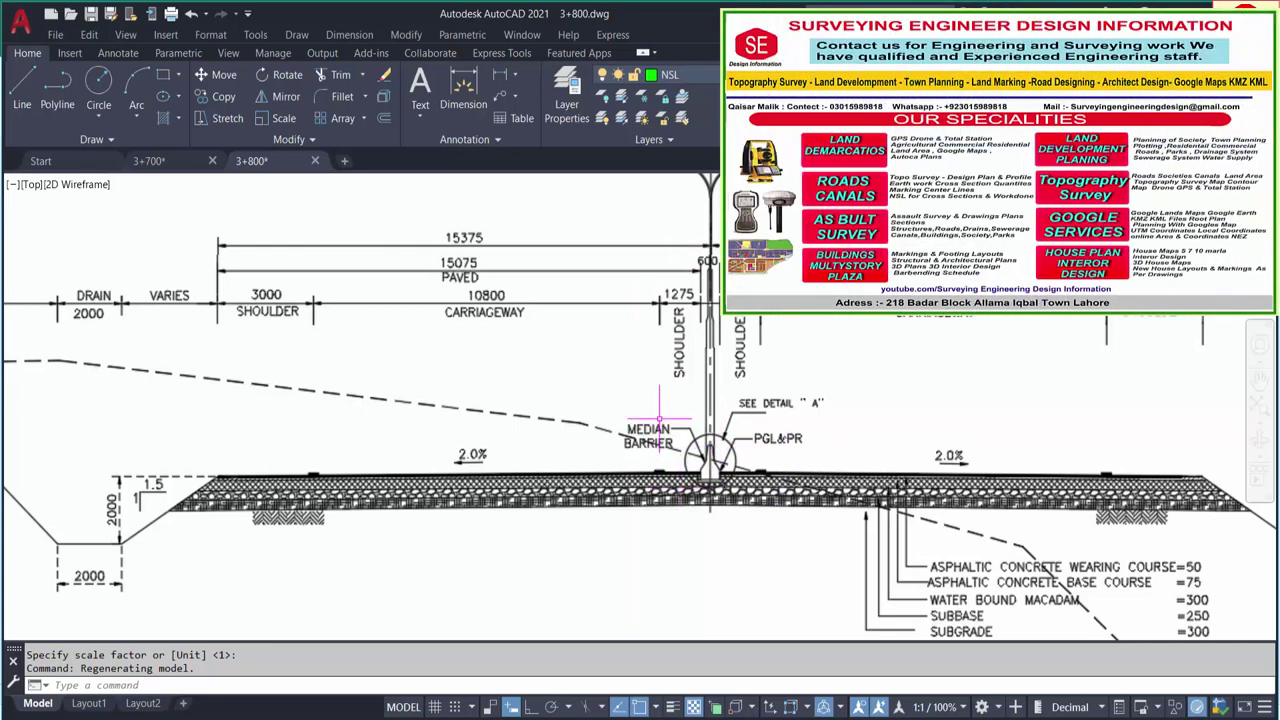
{"action": "scroll", "coordinate": [658, 412], "scroll_direction": "down", "scroll_amount": 2}
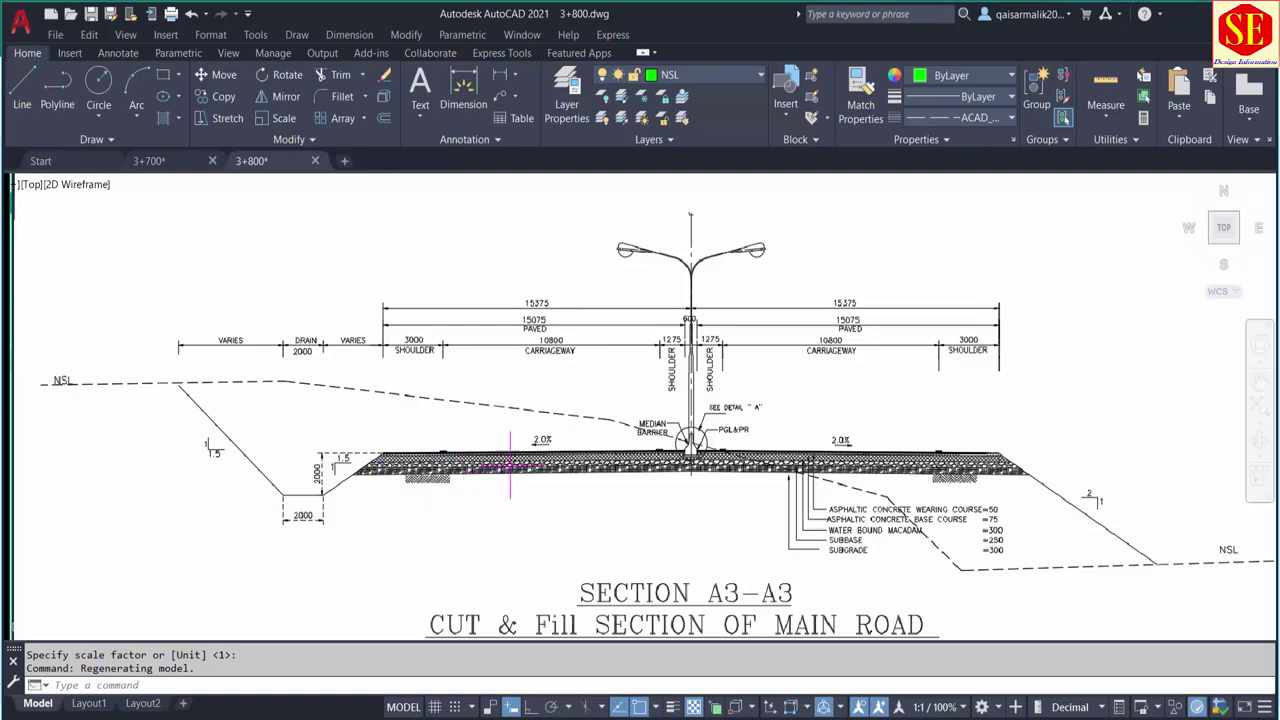
{"action": "scroll", "coordinate": [956, 543], "scroll_direction": "up", "scroll_amount": 2}
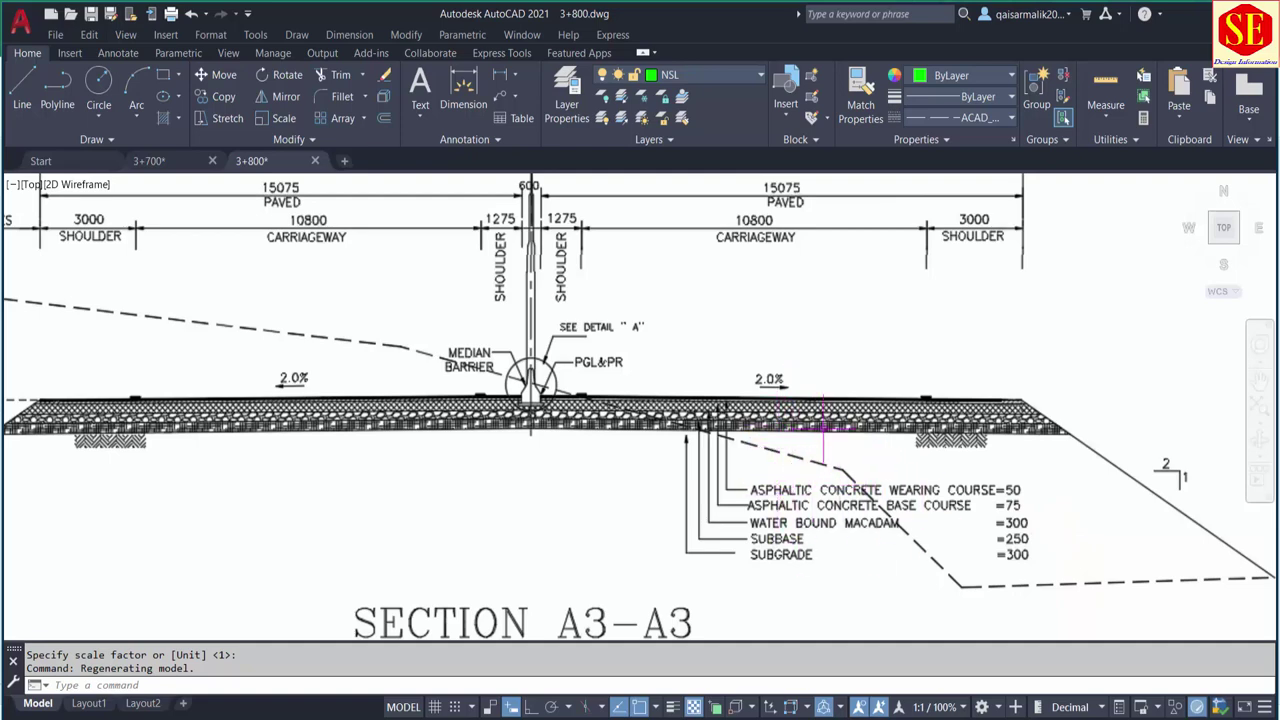
{"action": "scroll", "coordinate": [802, 412], "scroll_direction": "down", "scroll_amount": 4}
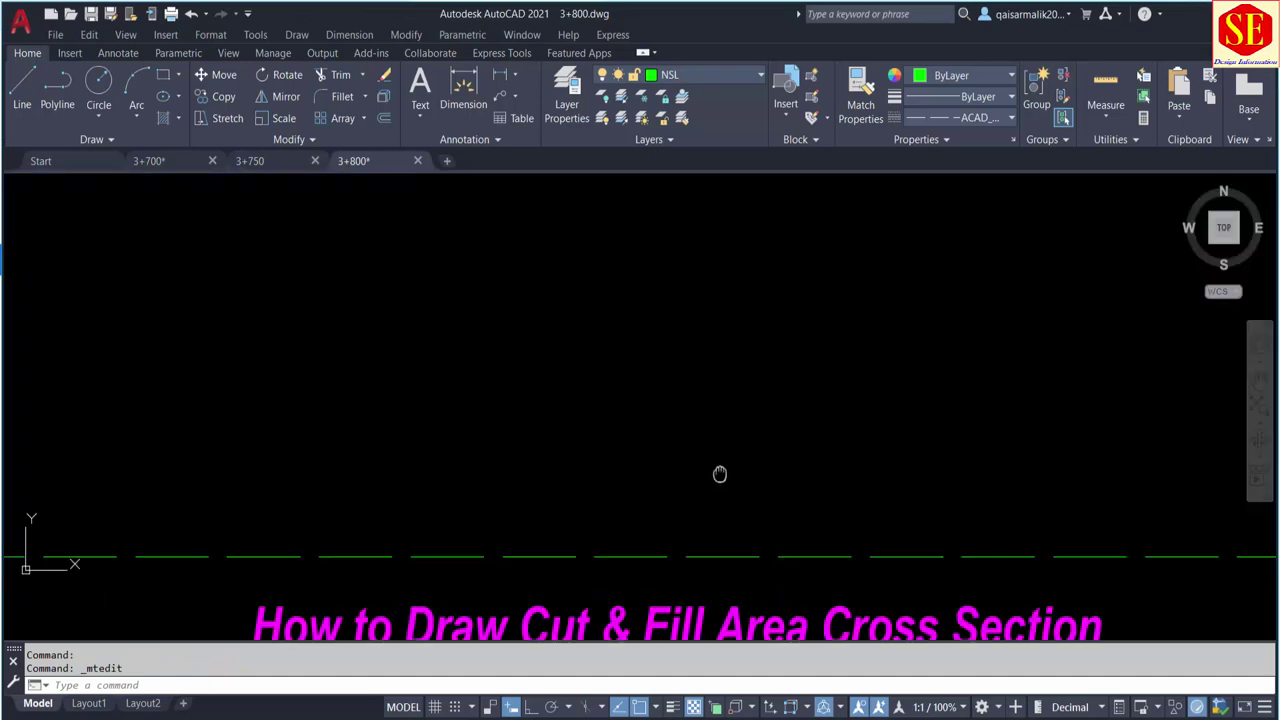
Select the RD 3+800 offsets, levels and sides (C43:E53) in Excel, then open ACCESS ROAD1.jpg
{"action": "scroll", "coordinate": [707, 440], "scroll_direction": "up", "scroll_amount": 2}
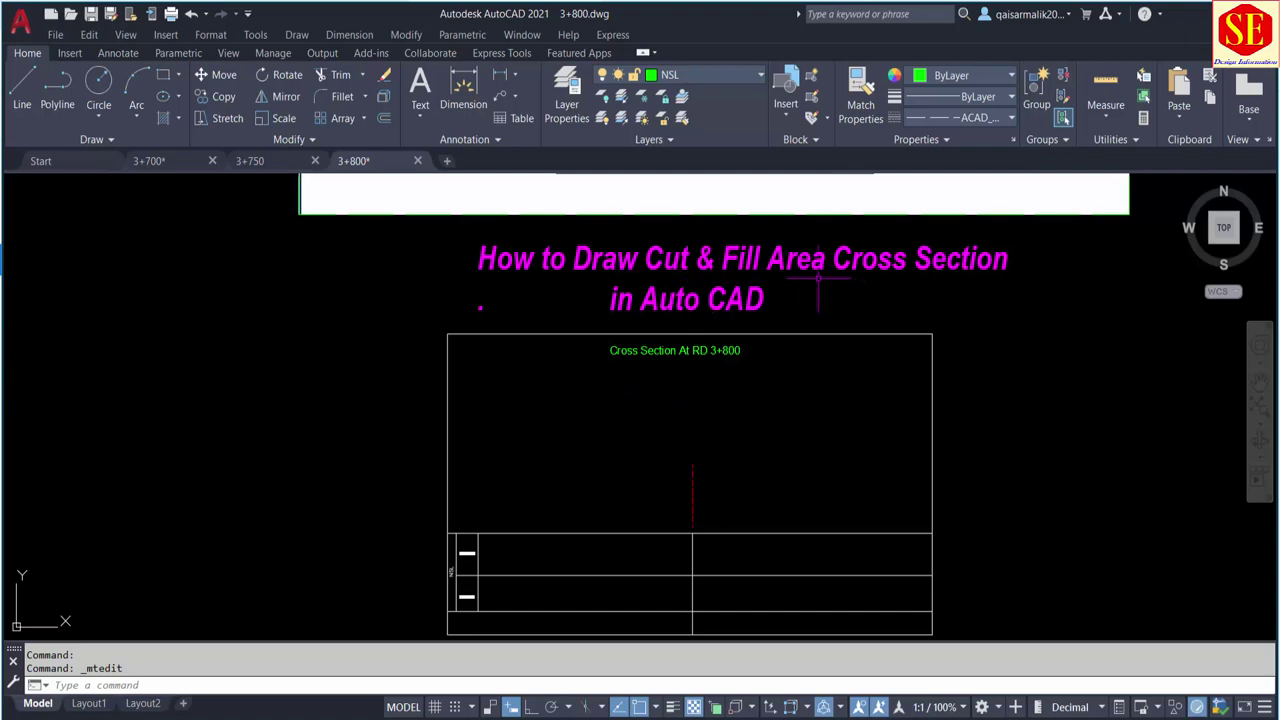
{"action": "scroll", "coordinate": [673, 386], "scroll_direction": "up", "scroll_amount": 2}
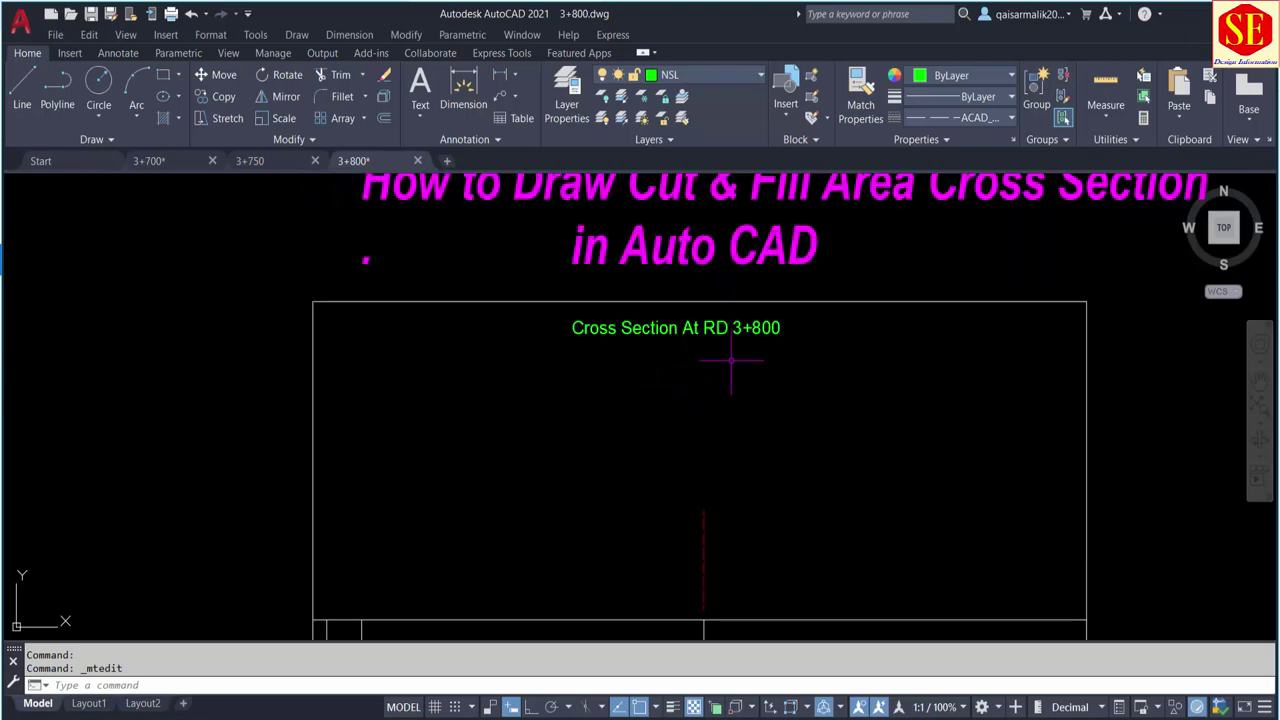
{"action": "scroll", "coordinate": [700, 355], "scroll_direction": "up", "scroll_amount": 1}
{"action": "scroll", "coordinate": [716, 270], "scroll_direction": "up", "scroll_amount": 1}
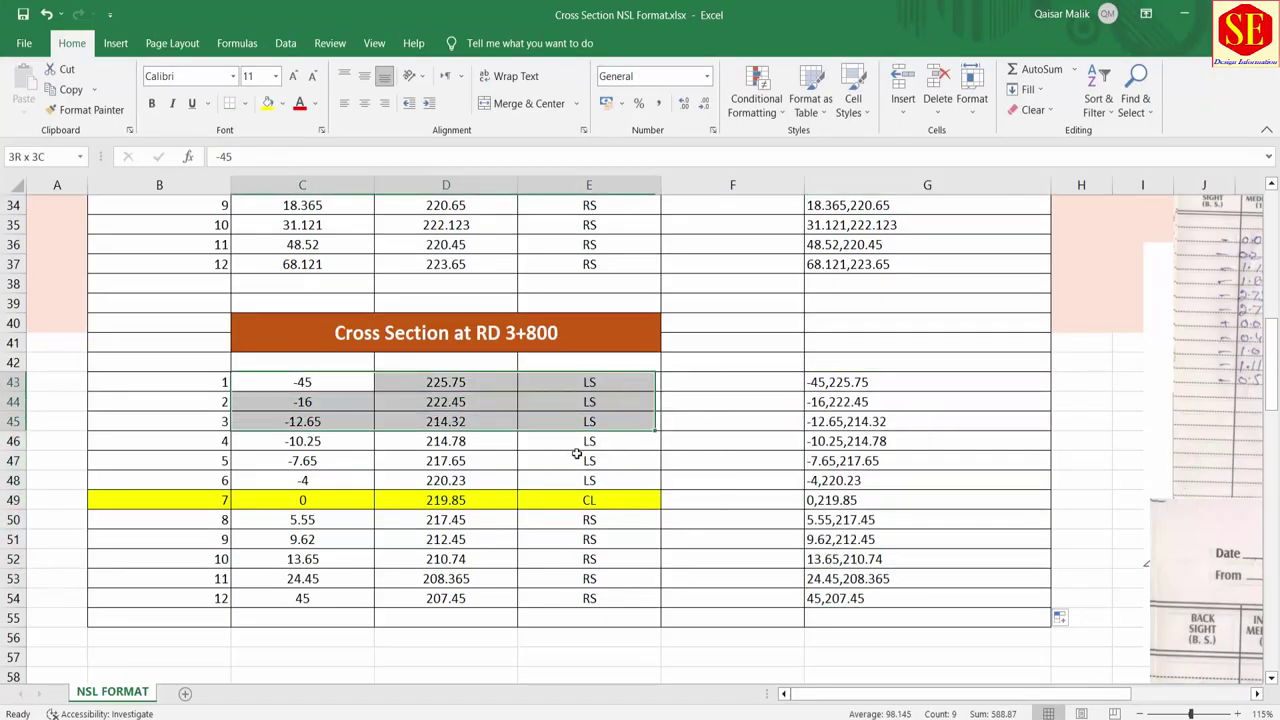
{"action": "left_click_drag", "start_coordinate": [313, 382], "coordinate": [590, 578]}
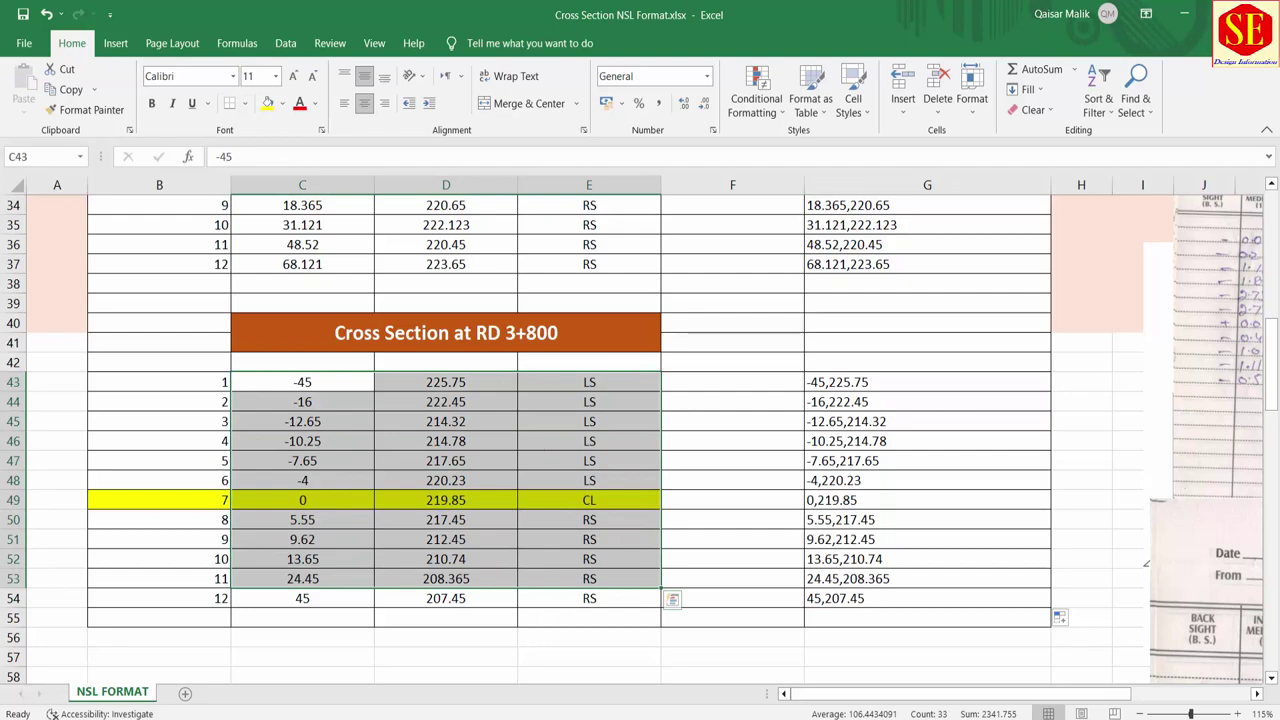
{"action": "left_click", "coordinate": [810, 707]}
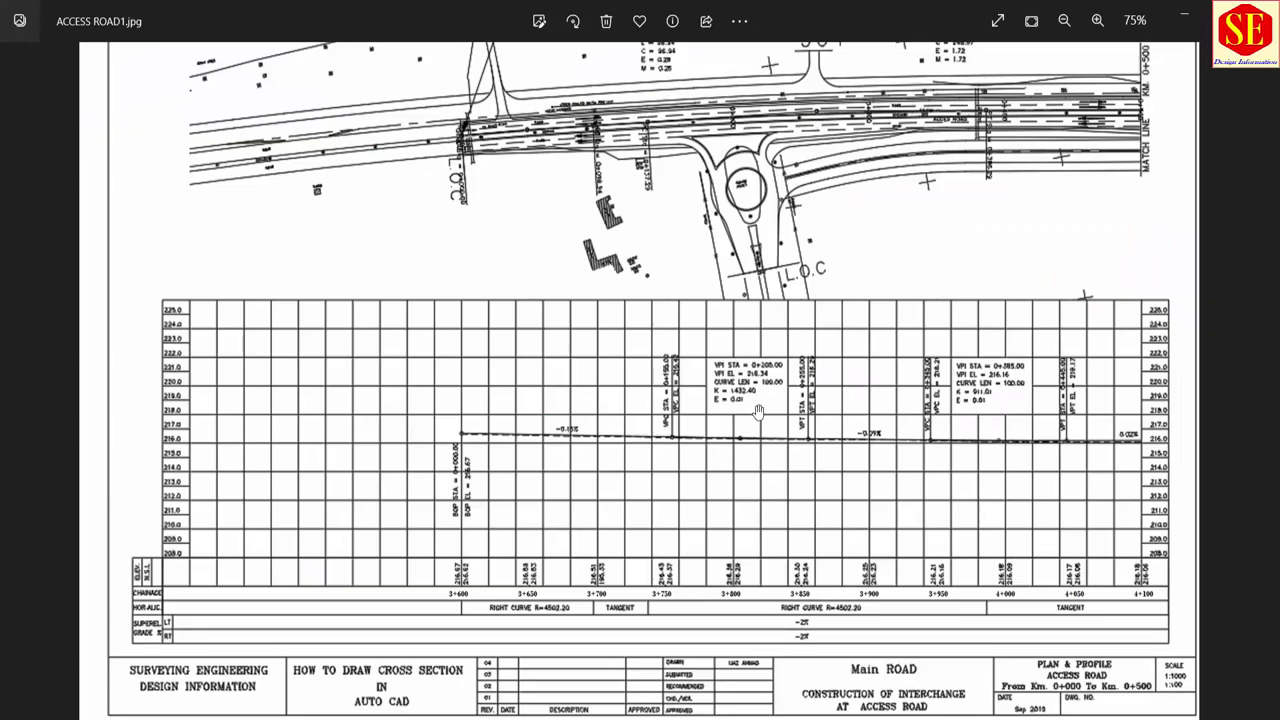
Zoom ACCESS ROAD1.jpg to read the chainage 3+800 levels, then switch back to 3+800.dwg
{"action": "scroll", "coordinate": [777, 495], "scroll_direction": "down", "scroll_amount": 2}
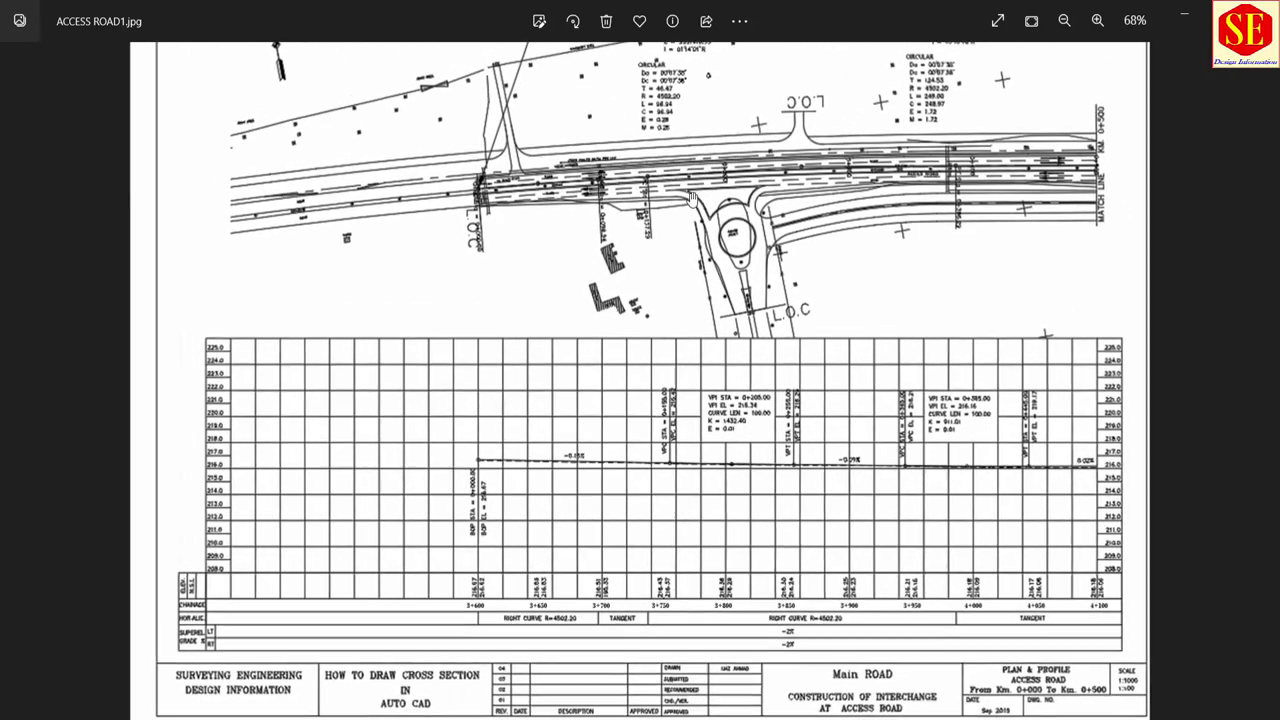
{"action": "scroll", "coordinate": [727, 622], "scroll_direction": "up", "scroll_amount": 2}
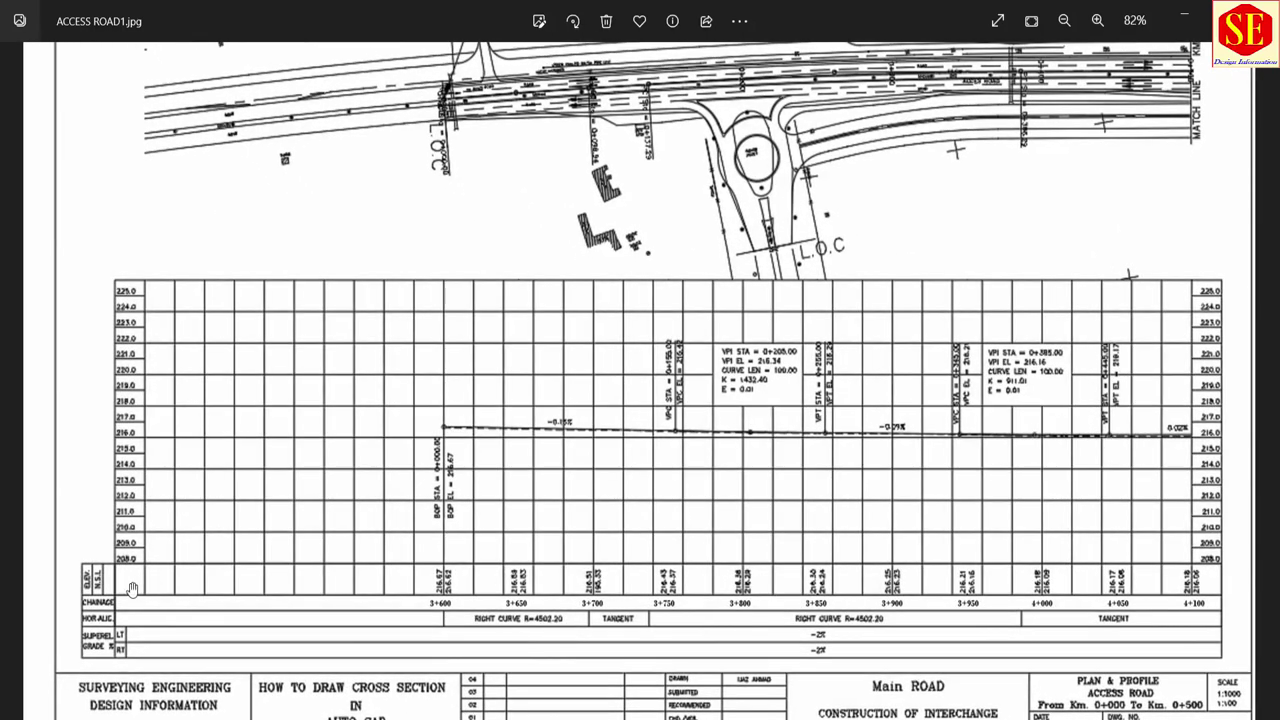
{"action": "scroll", "coordinate": [88, 603], "scroll_direction": "up", "scroll_amount": 2}
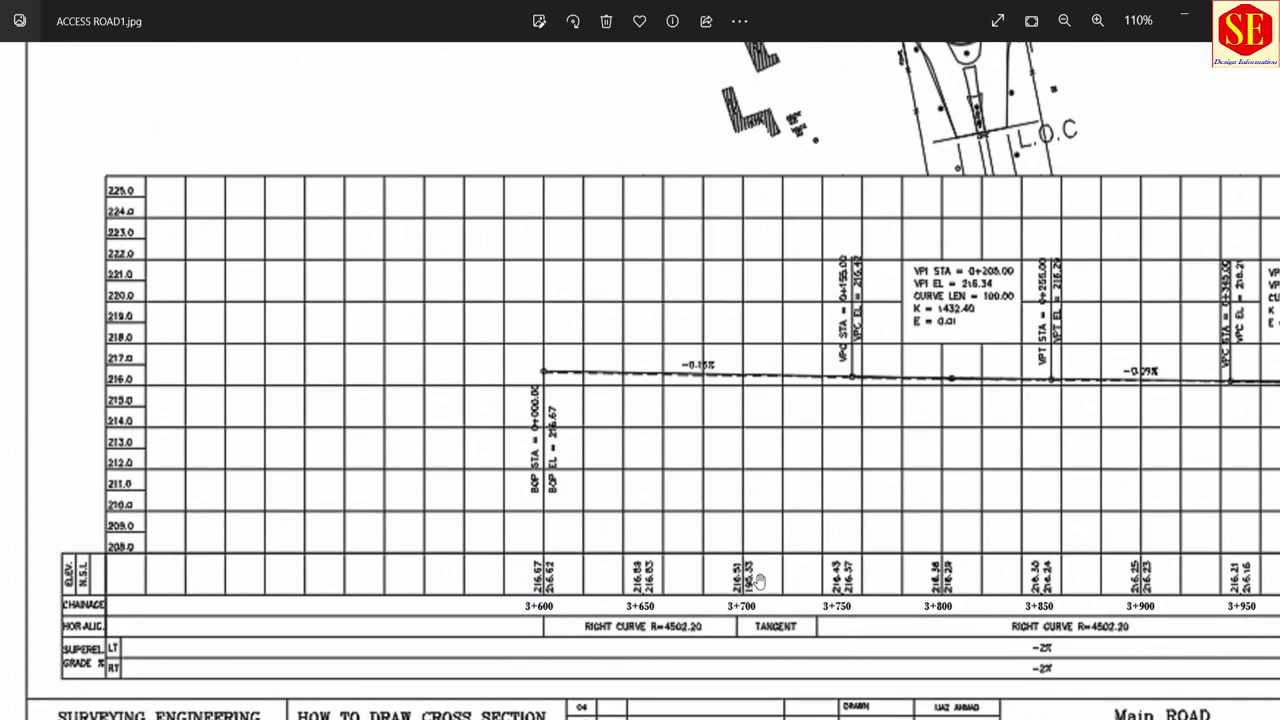
{"action": "scroll", "coordinate": [986, 620], "scroll_direction": "down", "scroll_amount": 1}
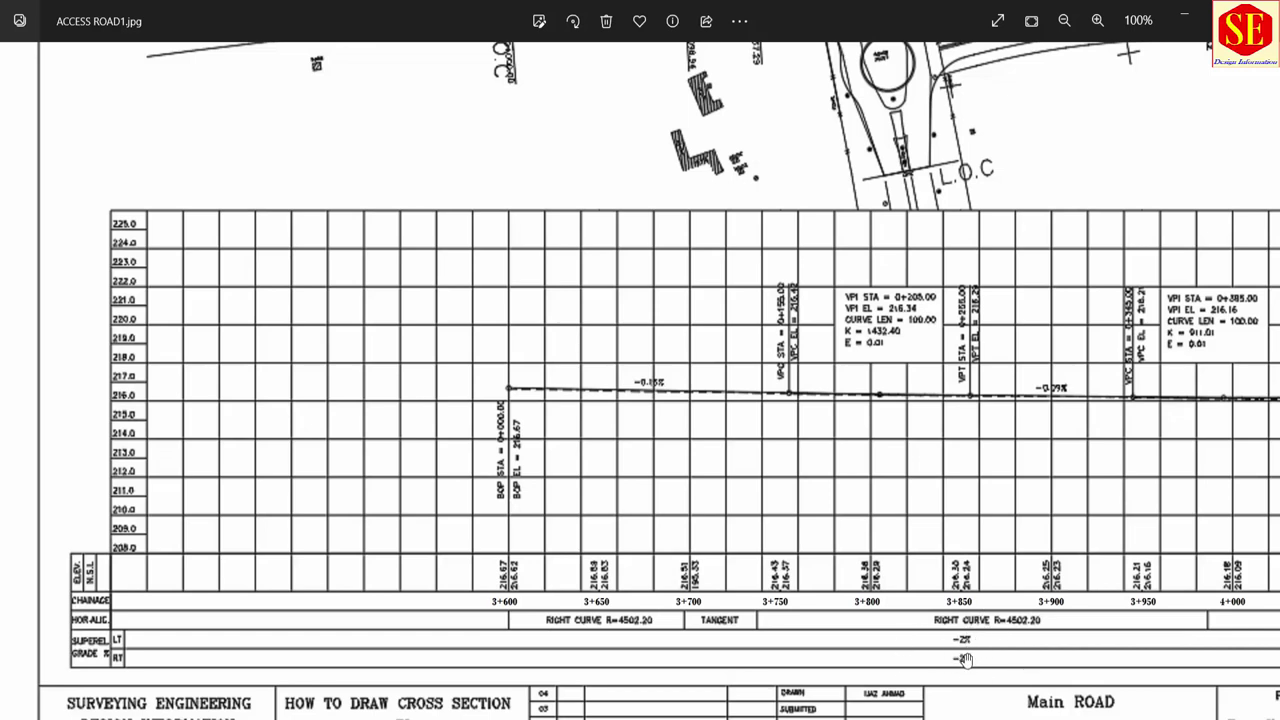
{"action": "scroll", "coordinate": [965, 660], "scroll_direction": "up", "scroll_amount": 1}
{"action": "scroll", "coordinate": [965, 660], "scroll_direction": "up", "scroll_amount": 1}
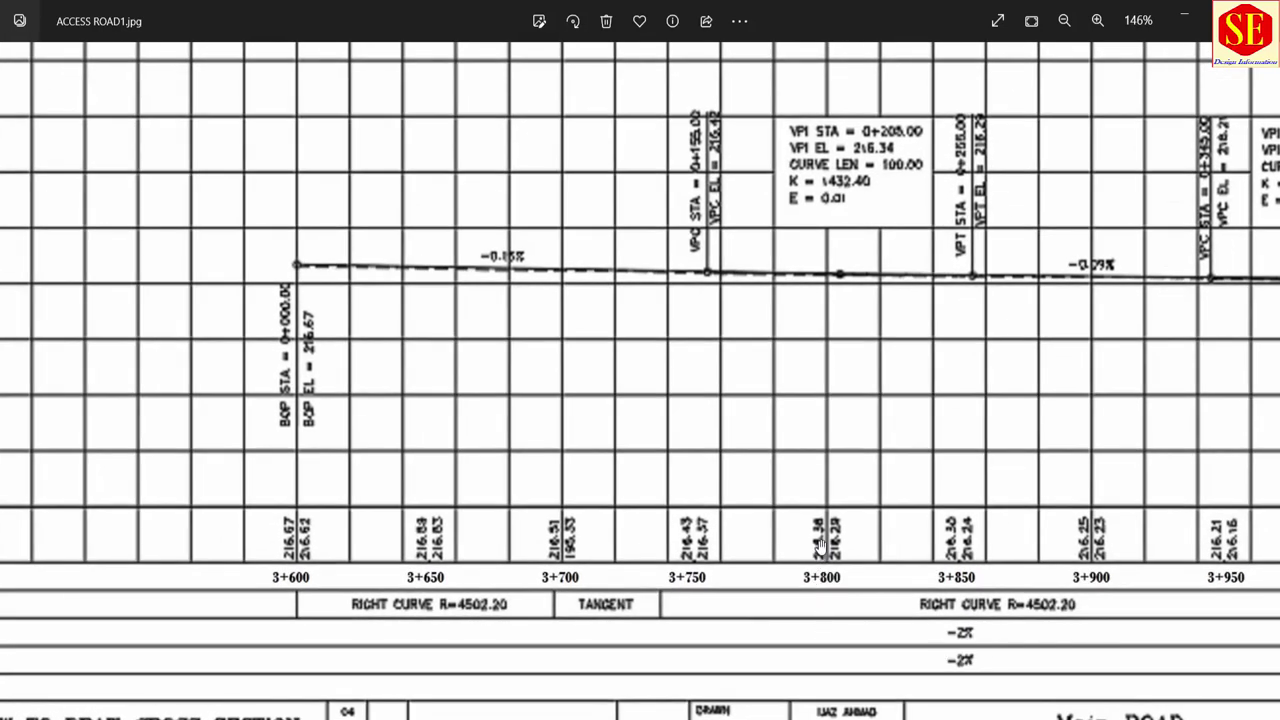
{"action": "scroll", "coordinate": [820, 538], "scroll_direction": "down", "scroll_amount": 1}
{"action": "scroll", "coordinate": [820, 545], "scroll_direction": "down", "scroll_amount": 1}
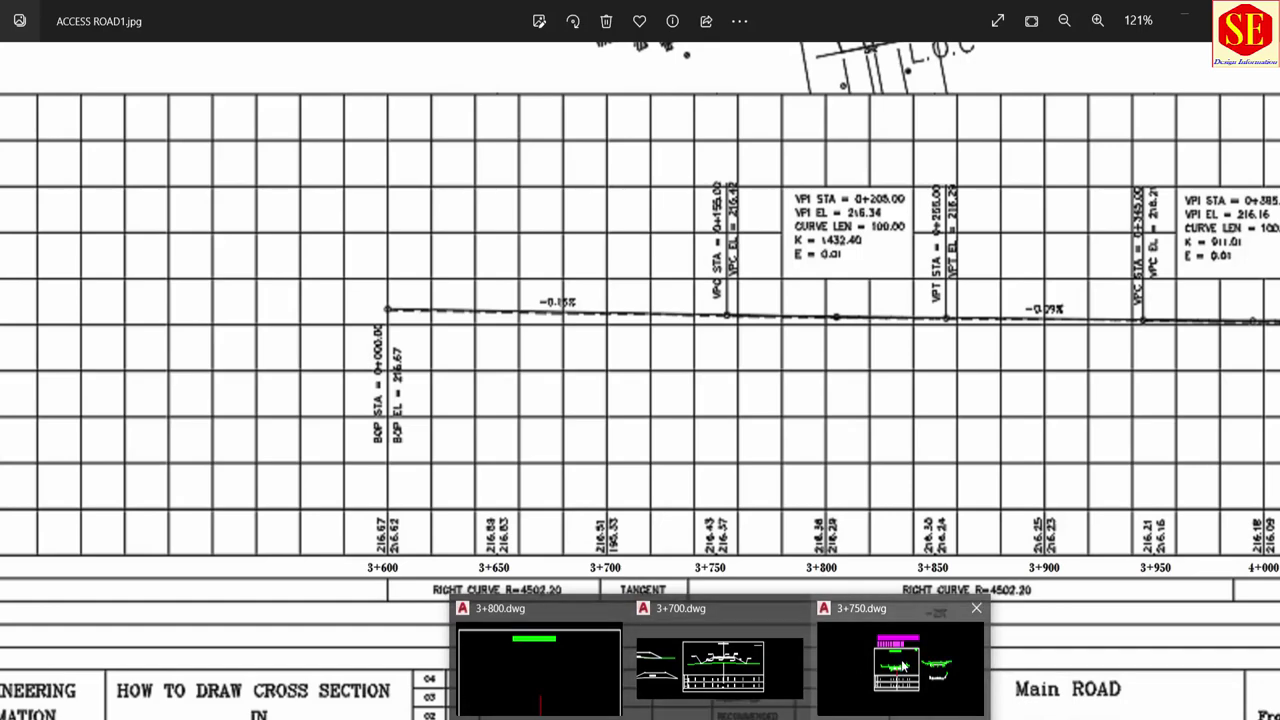
{"action": "left_click", "coordinate": [569, 664]}
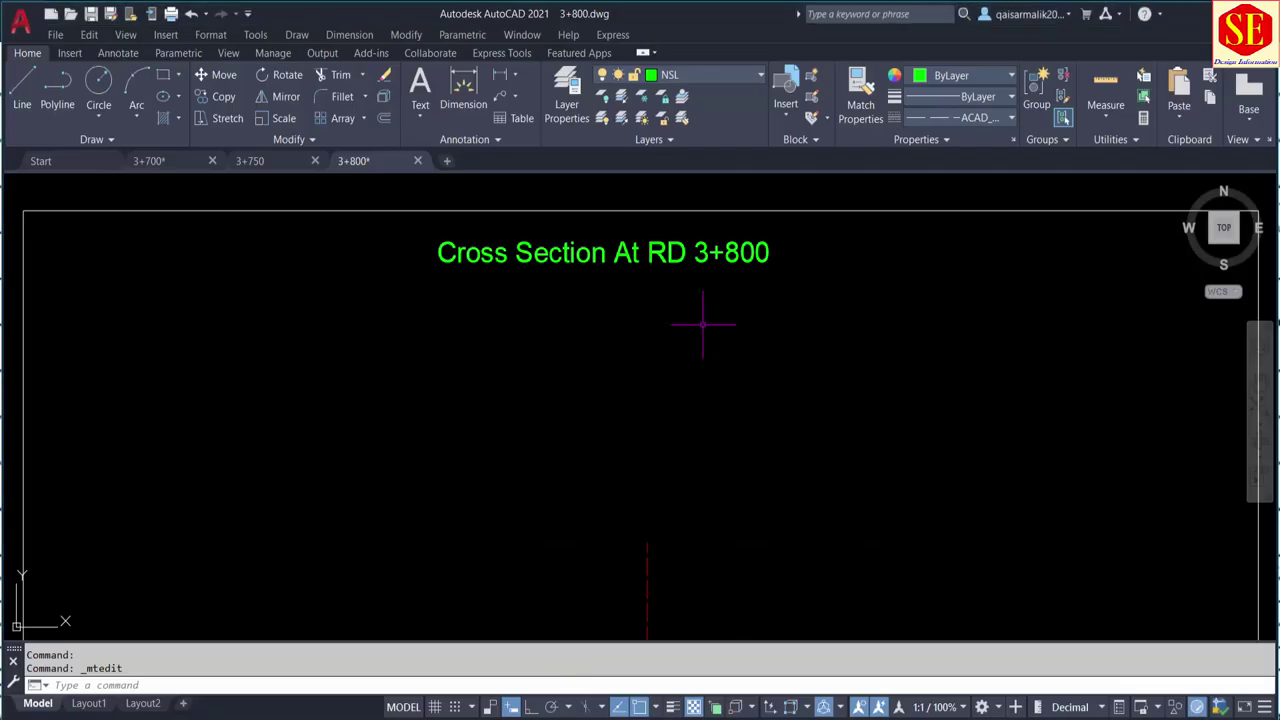
Draw a horizontal polyline from 0,216.38 with Ortho on
{"action": "middle_click_drag", "start_coordinate": [683, 389], "coordinate": [688, 292]}
{"action": "type", "text": "pl"}
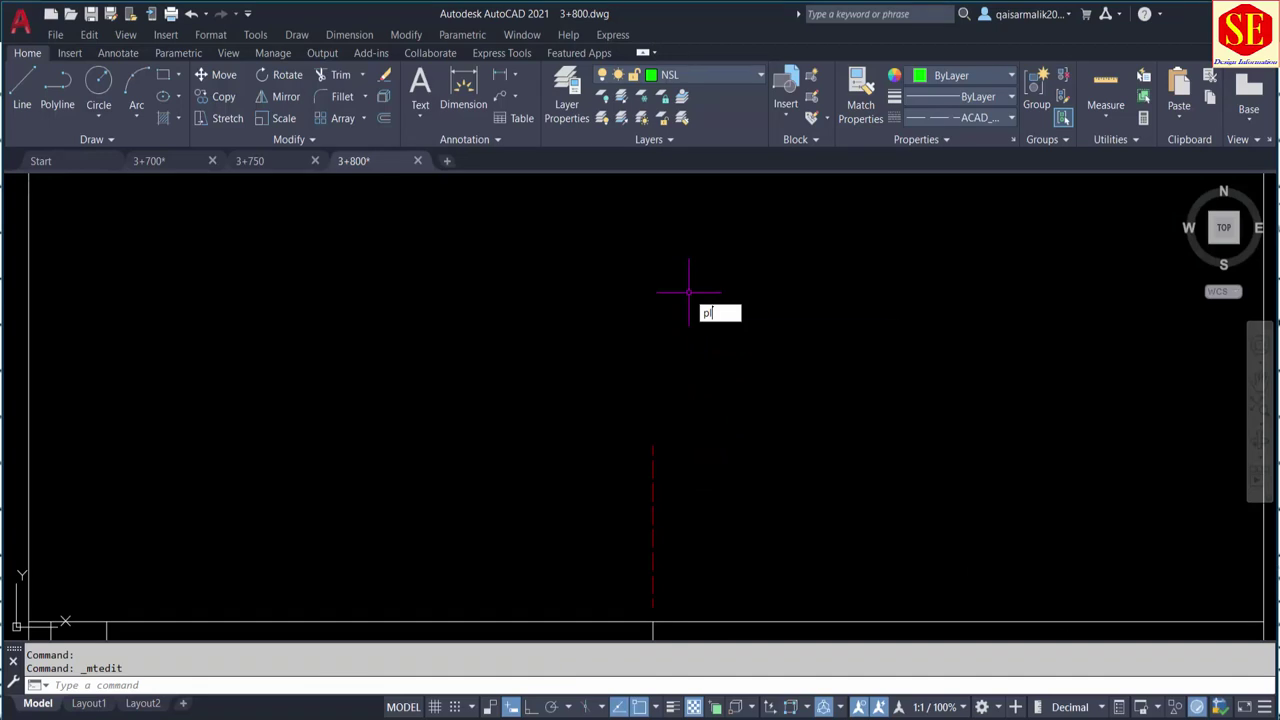
{"action": "key", "text": "Return"}
{"action": "type", "text": "0"}
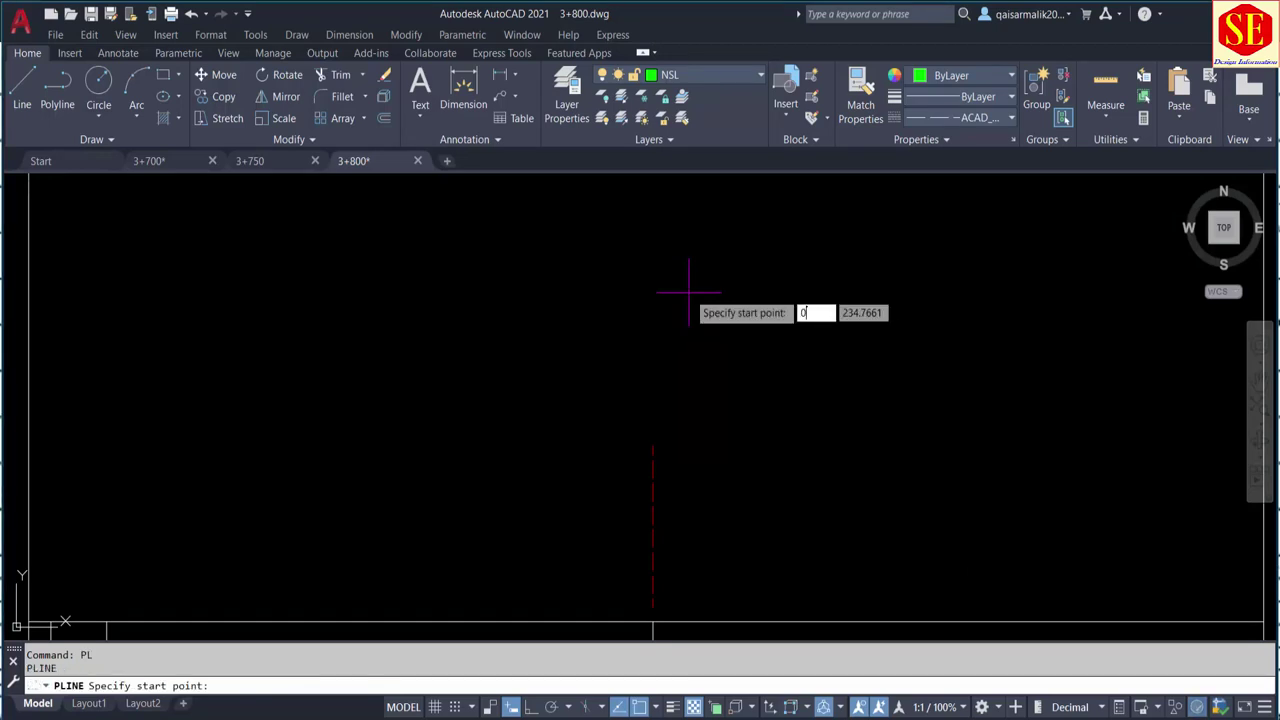
{"action": "key", "text": "Tab"}
{"action": "type", "text": "2"}
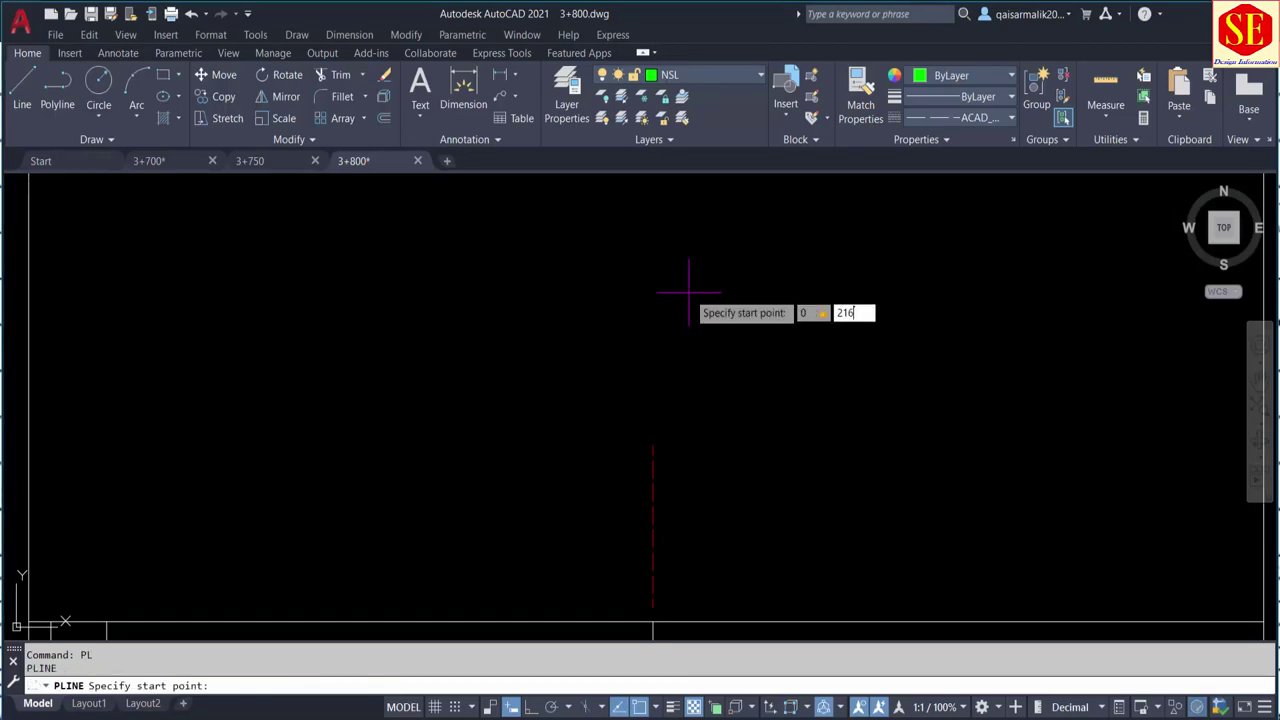
{"action": "key", "text": "Return"}
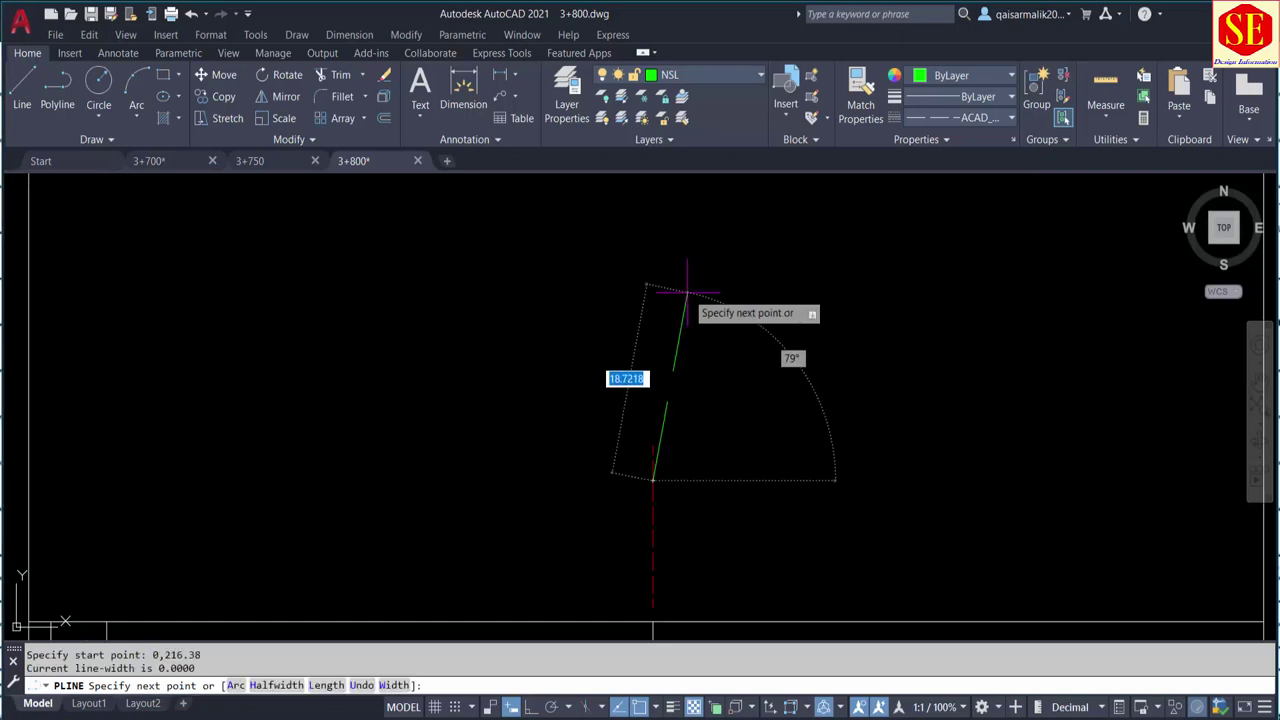
{"action": "scroll", "coordinate": [706, 346], "scroll_direction": "down", "scroll_amount": 5}
{"action": "scroll", "coordinate": [697, 372], "scroll_direction": "up", "scroll_amount": 3}
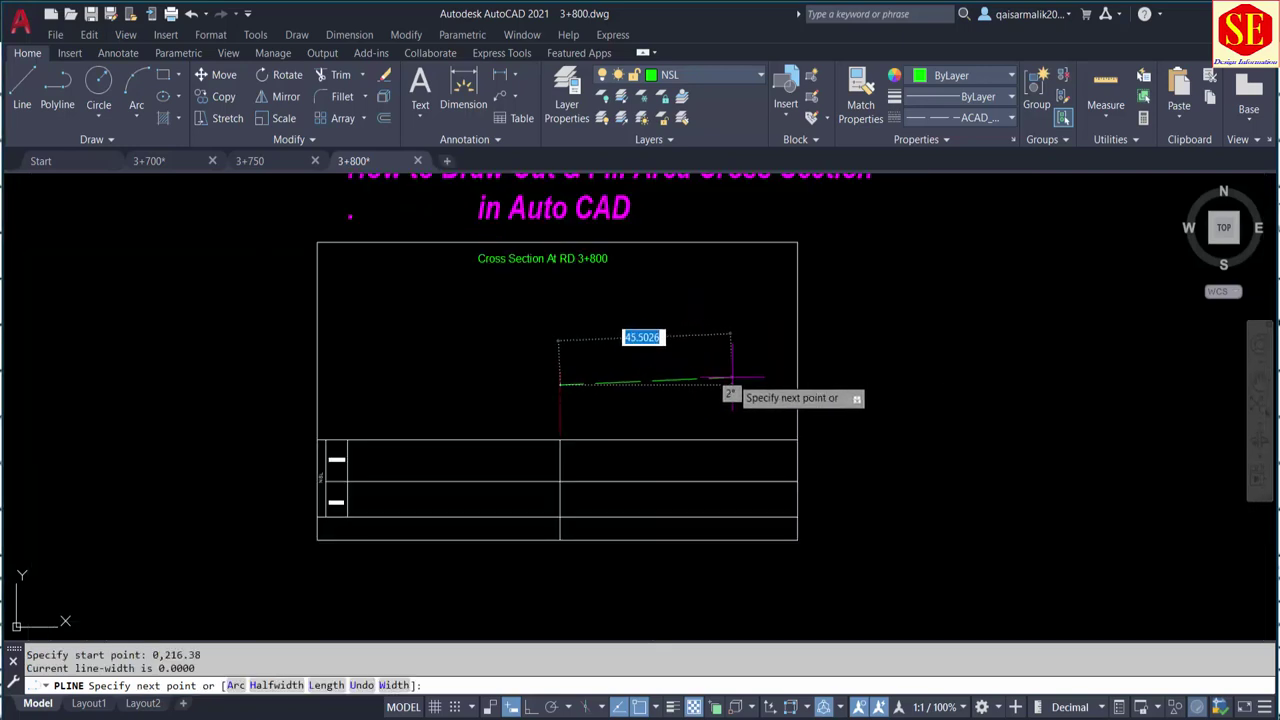
{"action": "key", "text": "F8"}
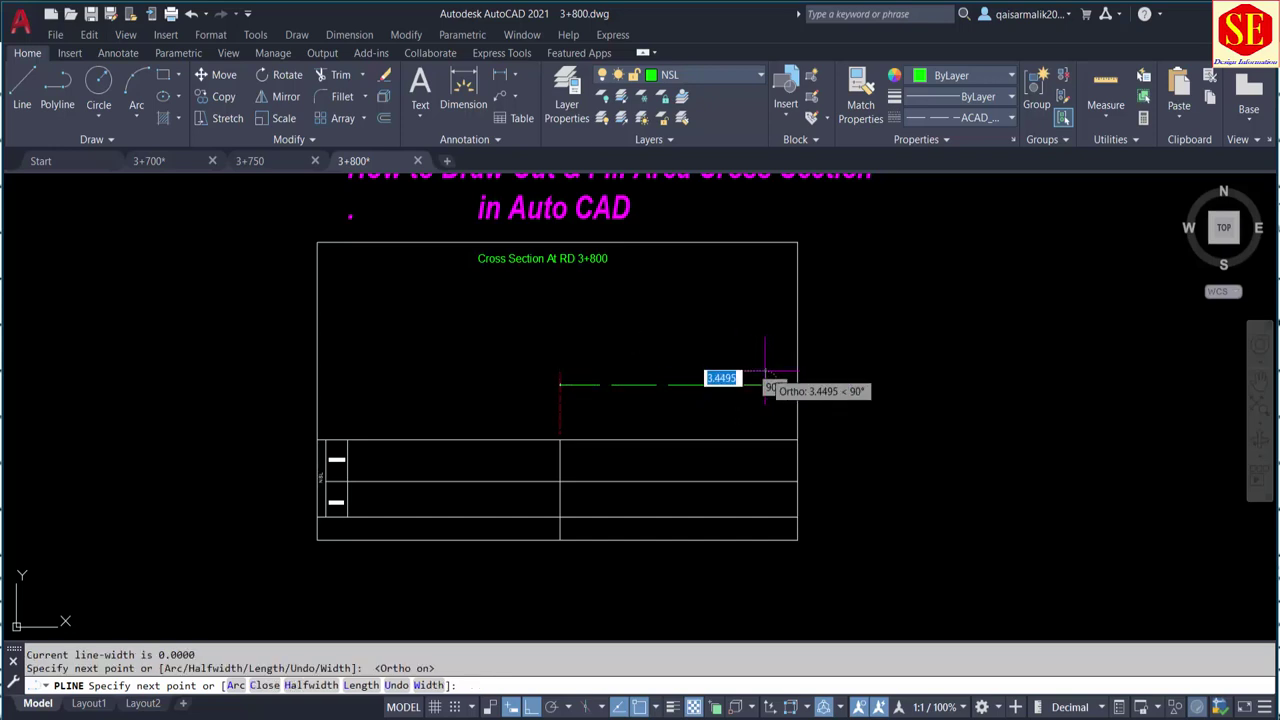
{"action": "right_click", "coordinate": [765, 384]}
{"action": "left_click", "coordinate": [805, 375]}
{"action": "scroll", "coordinate": [606, 396], "scroll_direction": "up", "scroll_amount": 2}
Give the new line ByBlock linetype and move it onto the FRL layer
{"action": "left_click", "coordinate": [586, 379]}
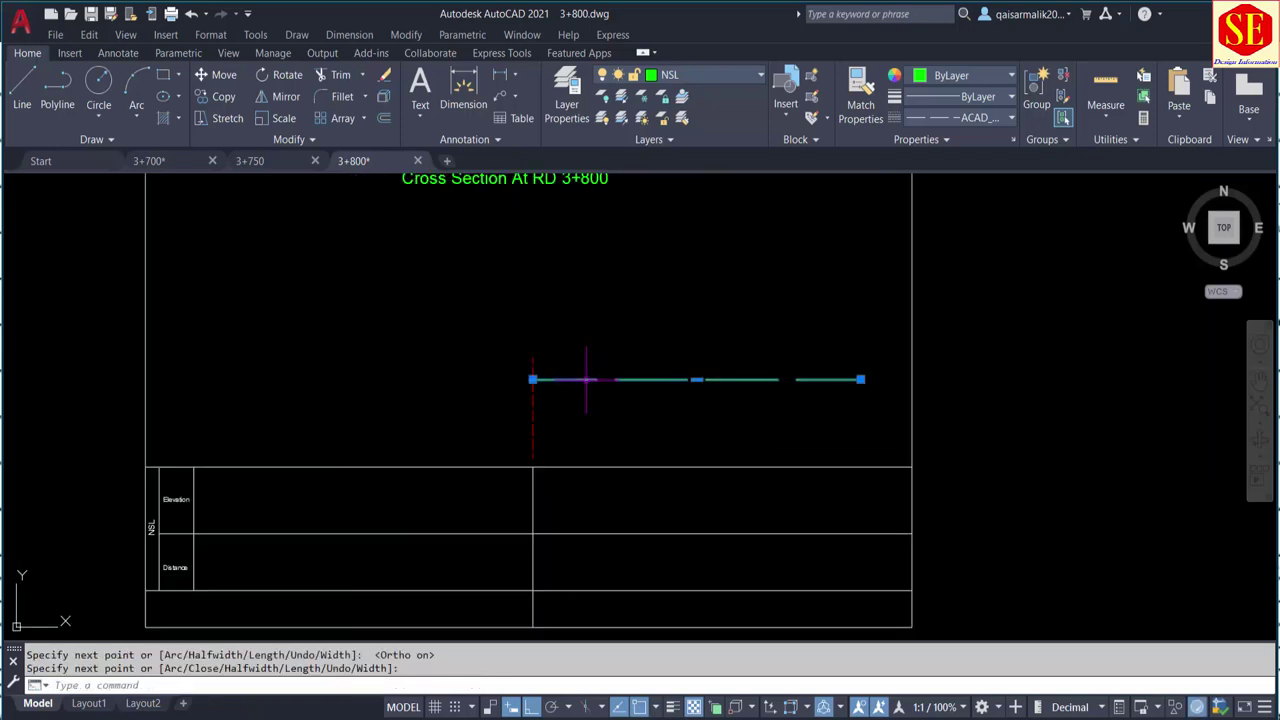
{"action": "left_click", "coordinate": [922, 96]}
{"action": "left_click", "coordinate": [926, 112]}
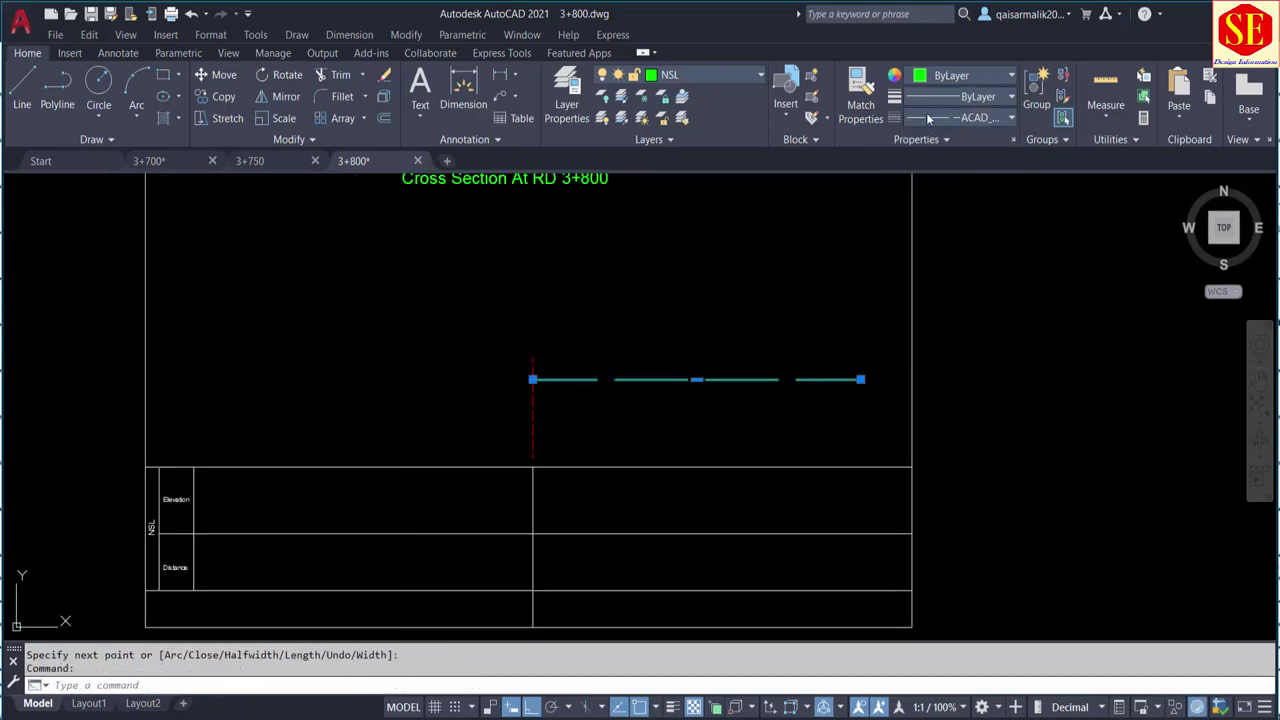
{"action": "left_click", "coordinate": [928, 118]}
{"action": "left_click", "coordinate": [932, 154]}
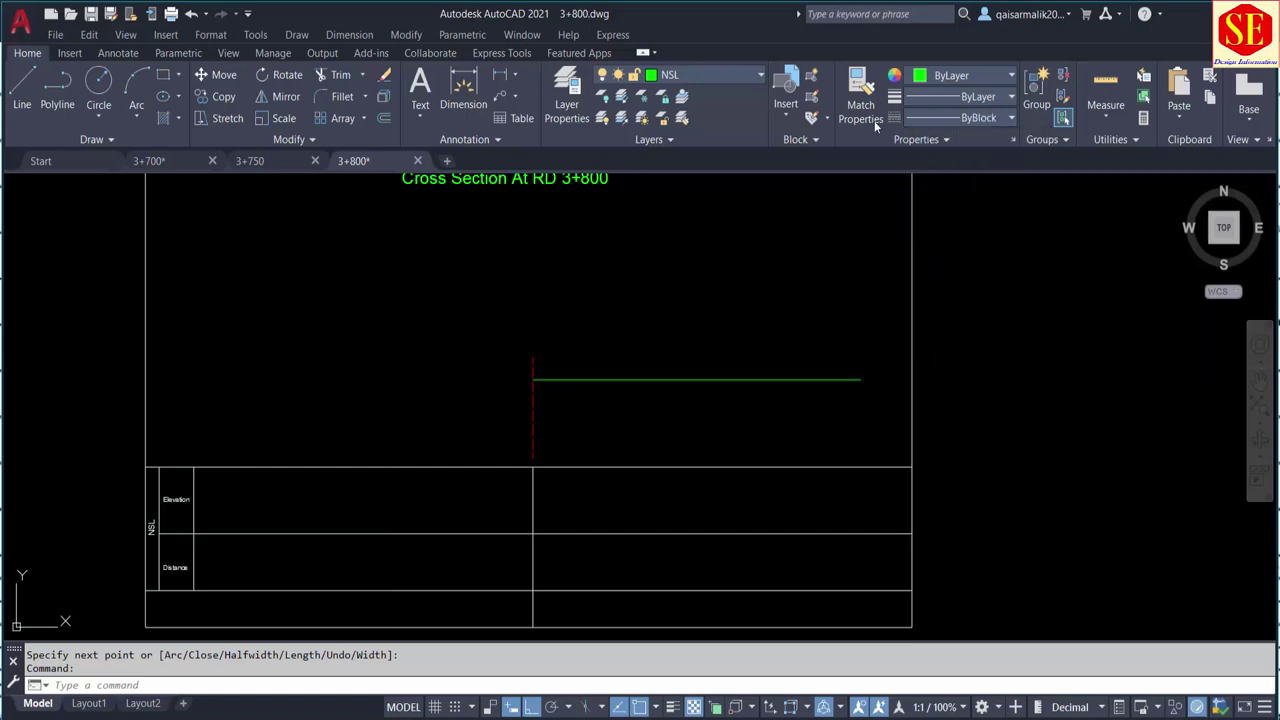
{"action": "left_click", "coordinate": [728, 80]}
{"action": "left_click", "coordinate": [685, 110]}
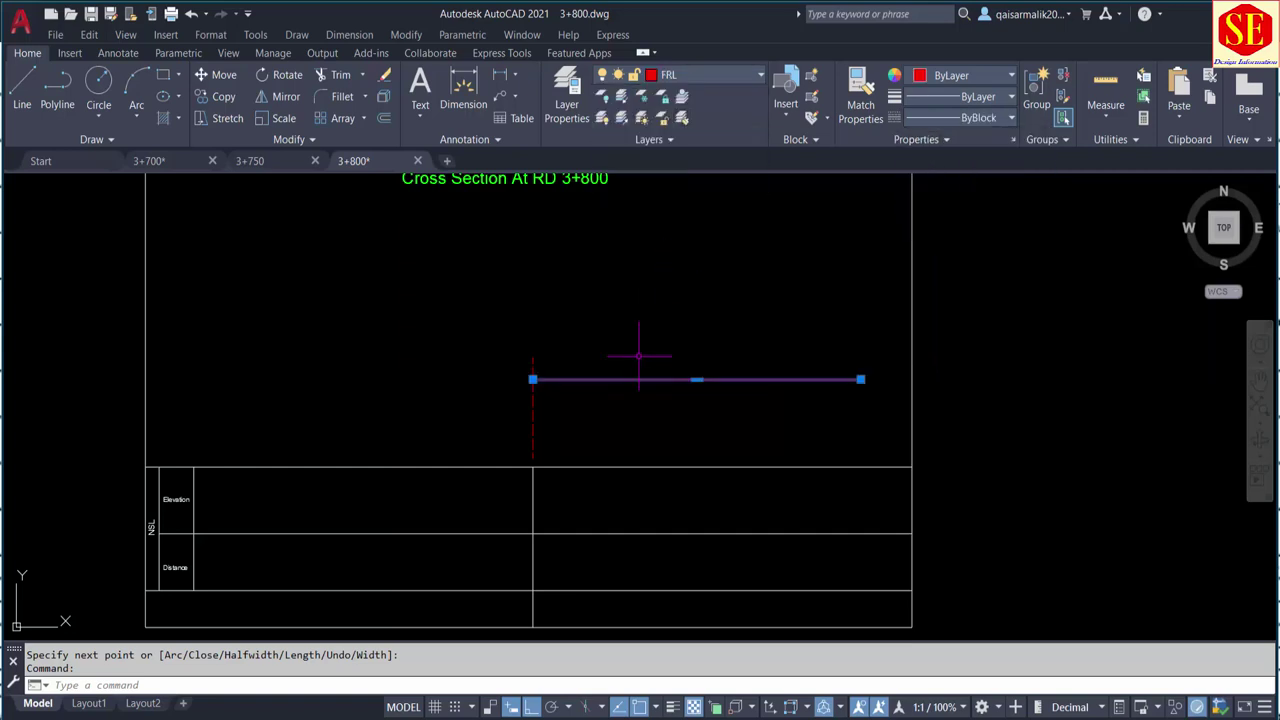
Check the line's start point, then switch back to the ACCESS ROAD1.jpg profile image
{"action": "middle_click_drag", "start_coordinate": [643, 343], "coordinate": [749, 323]}
{"action": "scroll", "coordinate": [673, 340], "scroll_direction": "up", "scroll_amount": 4}
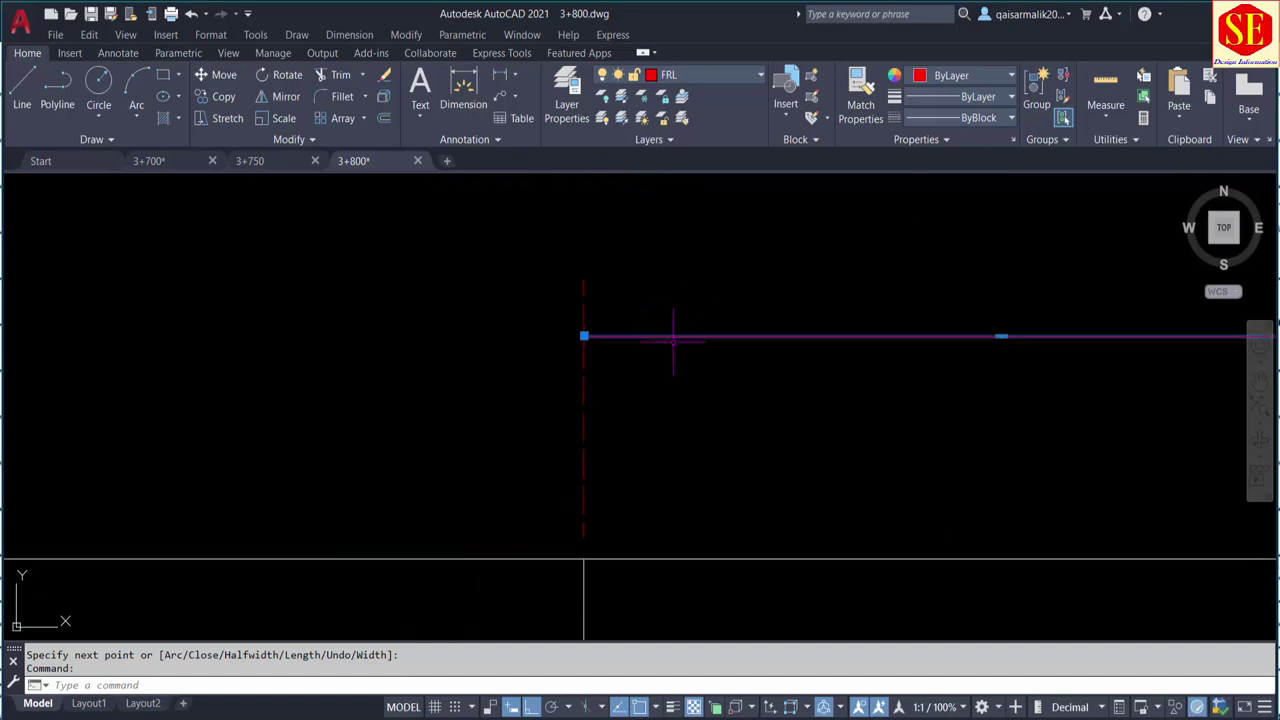
{"action": "scroll", "coordinate": [673, 340], "scroll_direction": "down", "scroll_amount": 2}
{"action": "scroll", "coordinate": [629, 333], "scroll_direction": "up", "scroll_amount": 2}
{"action": "scroll", "coordinate": [583, 347], "scroll_direction": "down", "scroll_amount": 1}
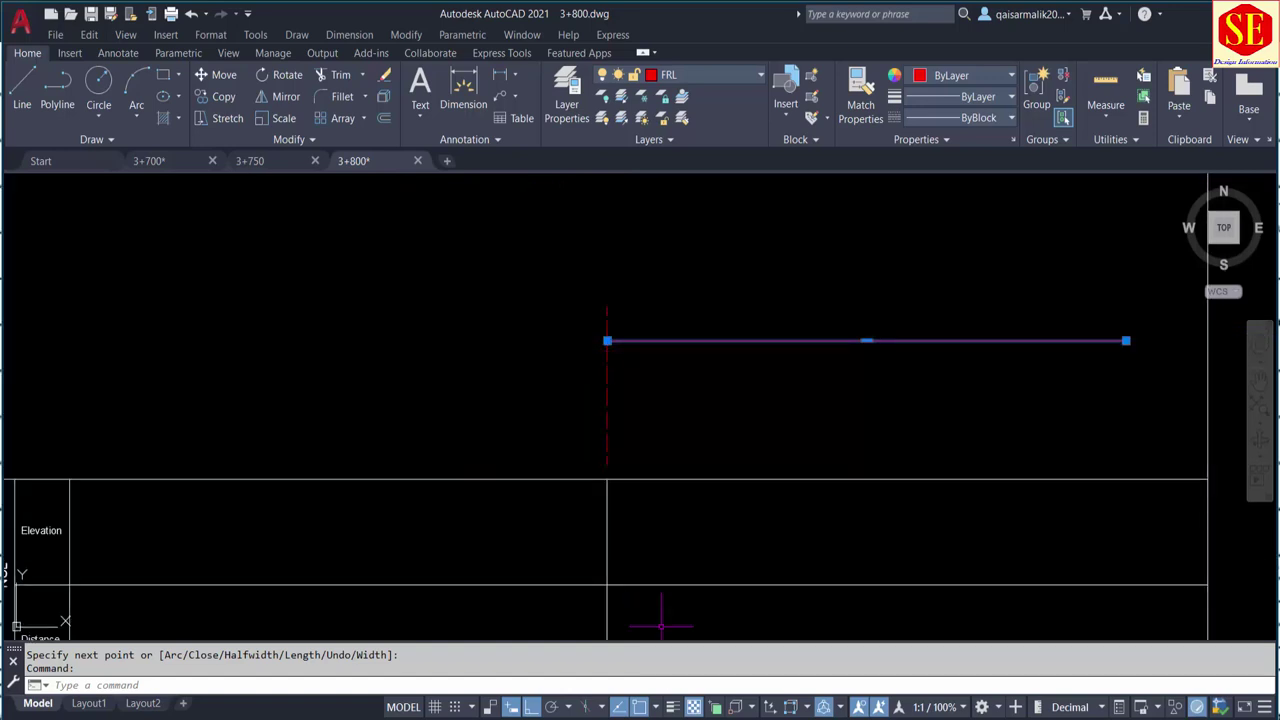
{"action": "key", "text": "alt+Tab"}
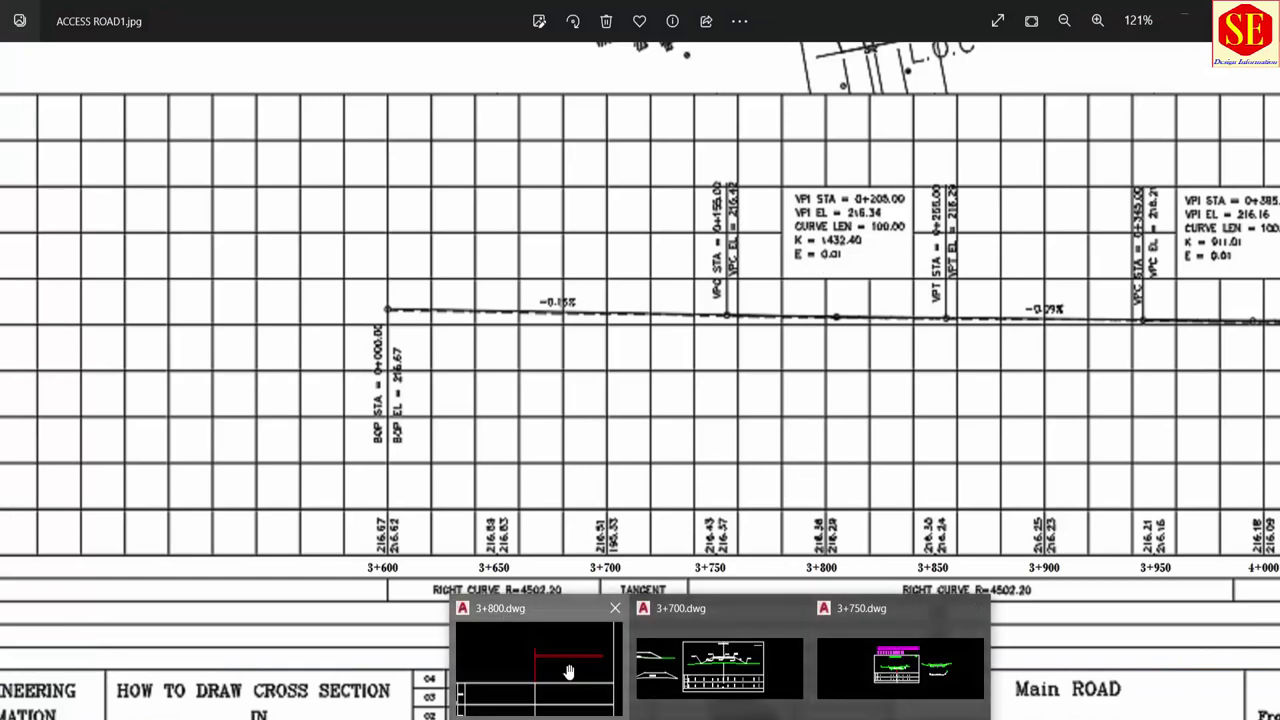
Return to 3+800.dwg and pan to the Section A3-A3 cut & fill reference image
{"action": "left_click", "coordinate": [568, 668]}
{"action": "middle_click_drag", "start_coordinate": [707, 373], "coordinate": [614, 343]}
{"action": "mouse_move", "coordinate": [525, 363]}
{"action": "middle_mouse_down"}
{"action": "mouse_move", "coordinate": [551, 366]}
{"action": "mouse_move", "coordinate": [572, 397]}
{"action": "middle_mouse_up"}
{"action": "scroll", "coordinate": [572, 397], "scroll_direction": "down", "scroll_amount": 5}
{"action": "middle_click_drag", "start_coordinate": [618, 289], "coordinate": [619, 338]}
{"action": "scroll", "coordinate": [639, 245], "scroll_direction": "up", "scroll_amount": 2}
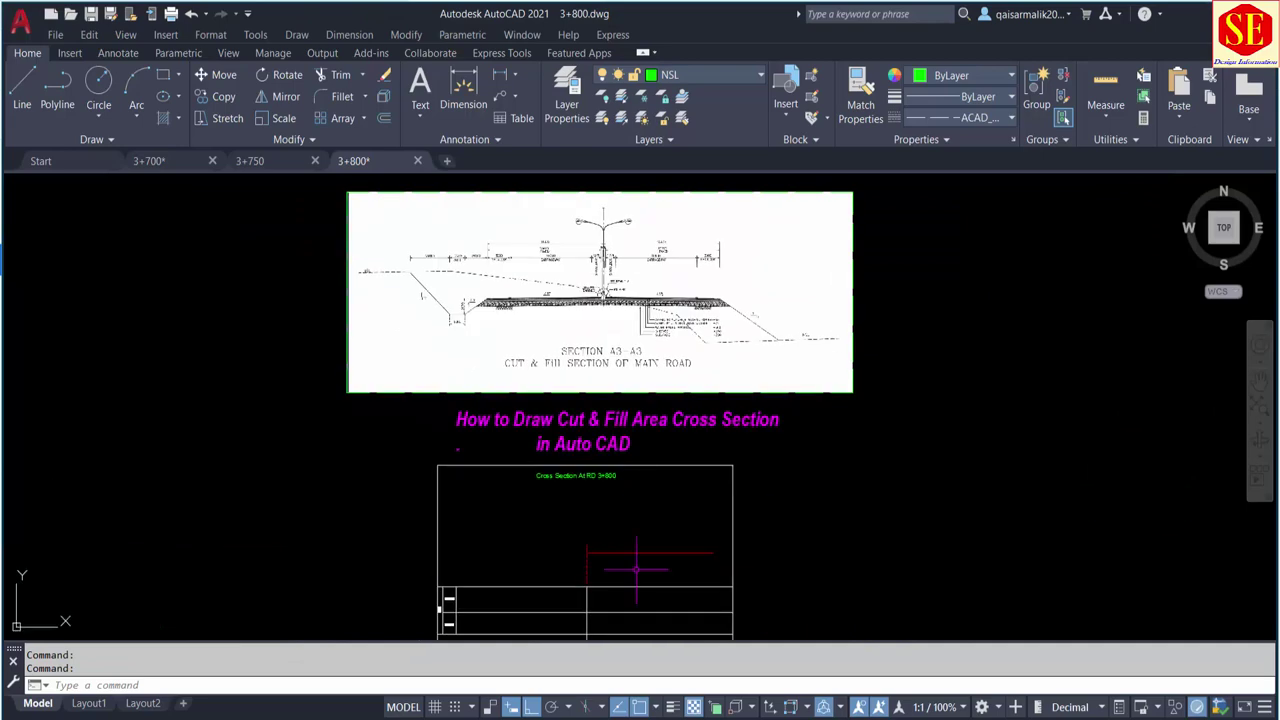
{"action": "scroll", "coordinate": [636, 568], "scroll_direction": "up", "scroll_amount": 2}
{"action": "scroll", "coordinate": [650, 370], "scroll_direction": "down", "scroll_amount": 3}
{"action": "scroll", "coordinate": [620, 340], "scroll_direction": "up", "scroll_amount": 6}
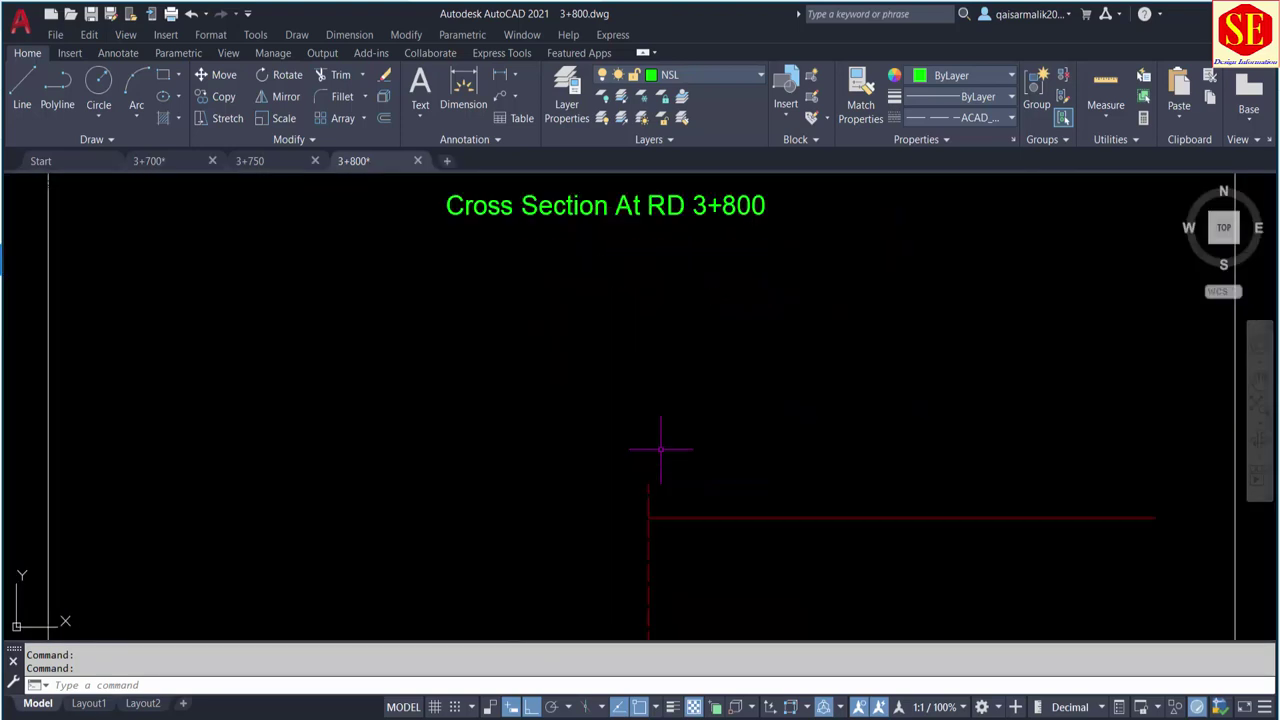
Offset the centreline 15.375 to both the left and right sides
{"action": "type", "text": "o"}
{"action": "key", "text": "Return"}
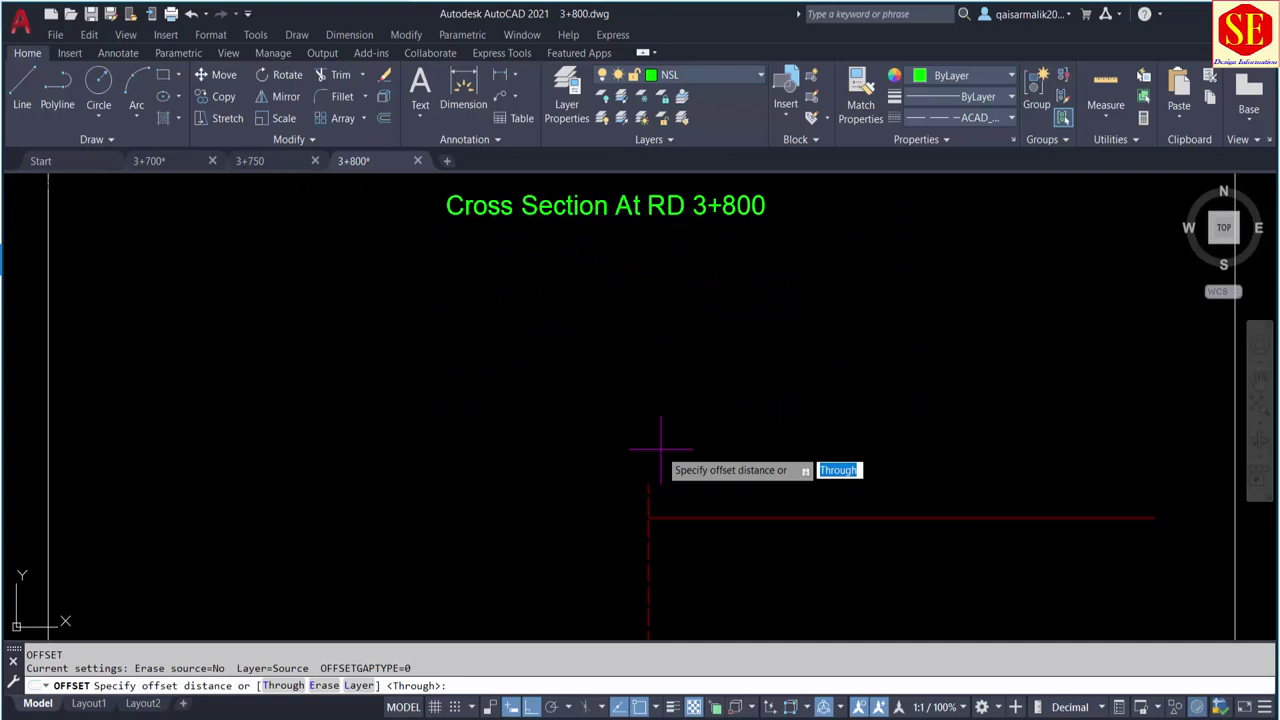
{"action": "type", "text": "15.375"}
{"action": "key", "text": "Return"}
{"action": "left_click", "coordinate": [648, 508]}
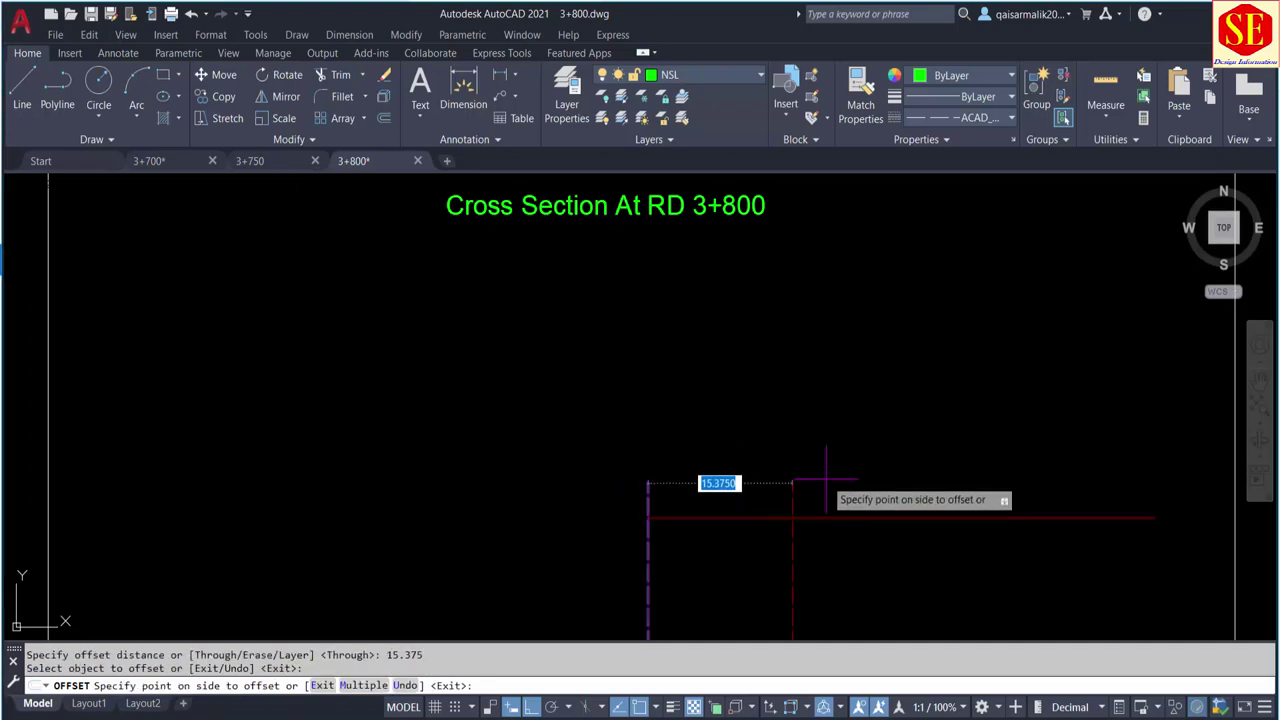
{"action": "left_click", "coordinate": [826, 483]}
{"action": "left_click", "coordinate": [649, 497]}
{"action": "left_click", "coordinate": [536, 467]}
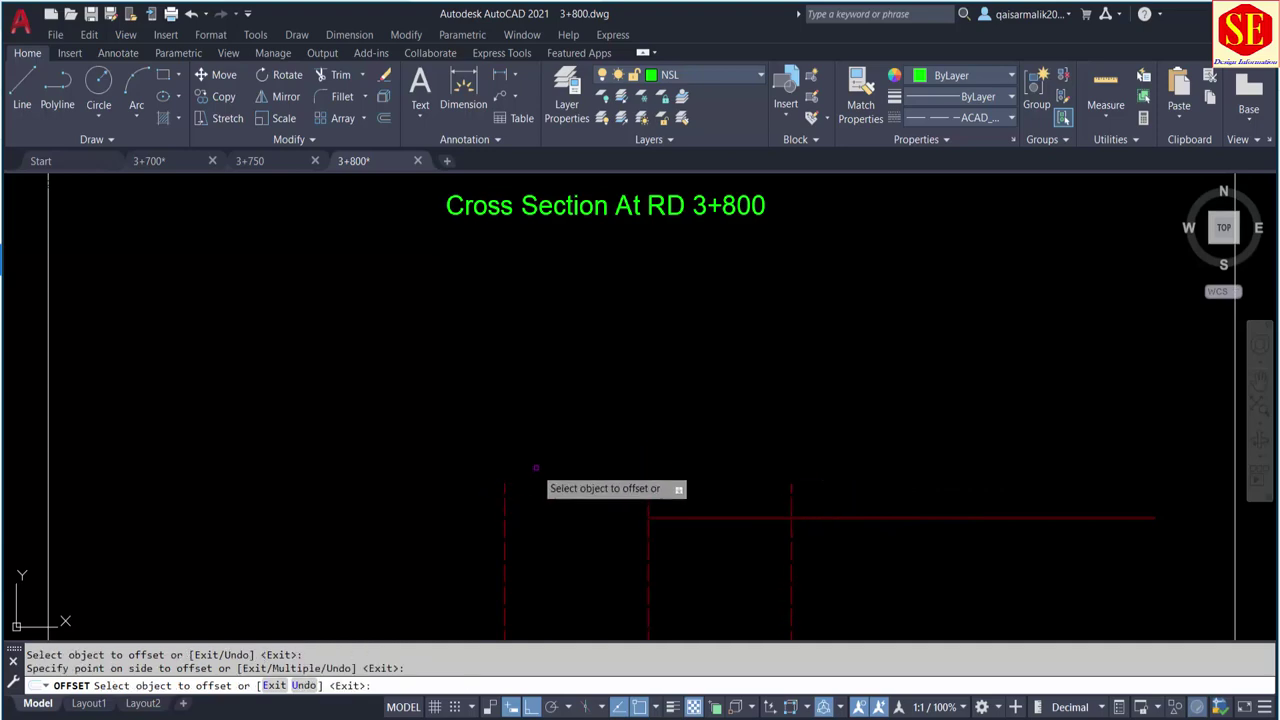
{"action": "right_click", "coordinate": [600, 405]}
{"action": "left_click", "coordinate": [615, 414]}
Trim the horizontal FRL line beyond the right offset line, then open Windows search
{"action": "scroll", "coordinate": [600, 390], "scroll_direction": "down", "scroll_amount": 2}
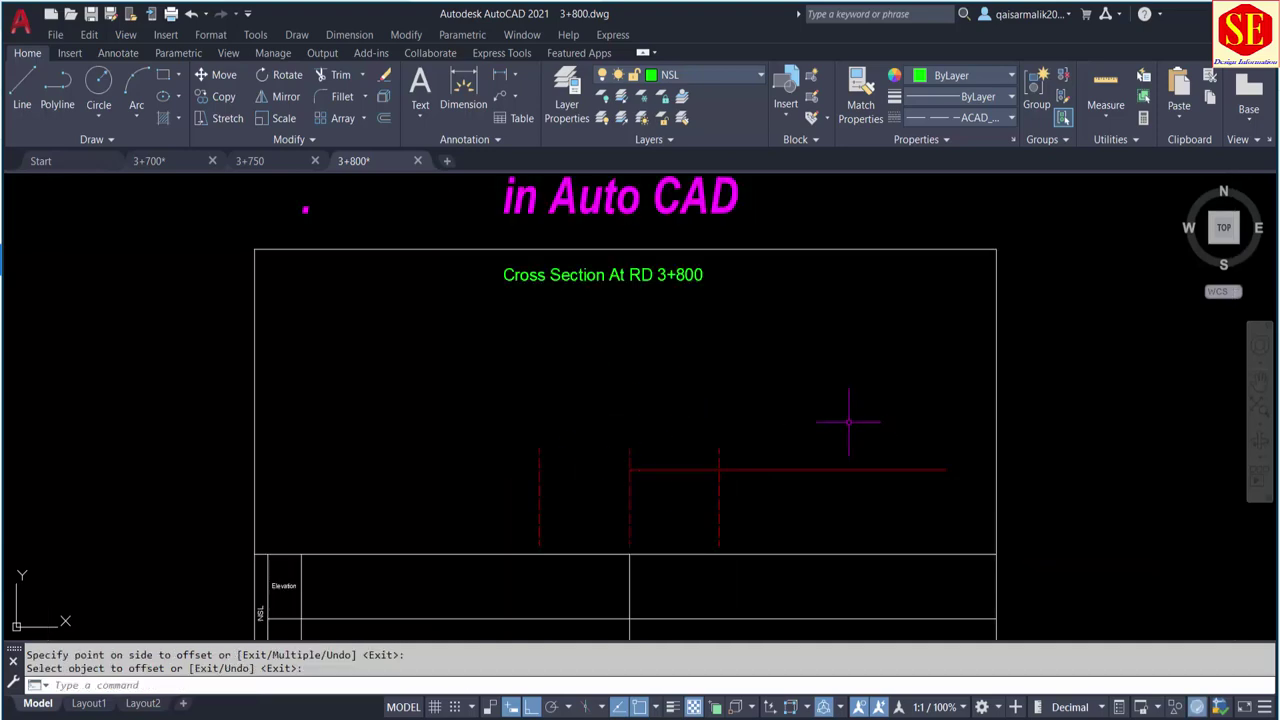
{"action": "scroll", "coordinate": [848, 421], "scroll_direction": "up", "scroll_amount": 2}
{"action": "middle_click_drag", "start_coordinate": [743, 300], "coordinate": [745, 560]}
{"action": "scroll", "coordinate": [747, 372], "scroll_direction": "down", "scroll_amount": 2}
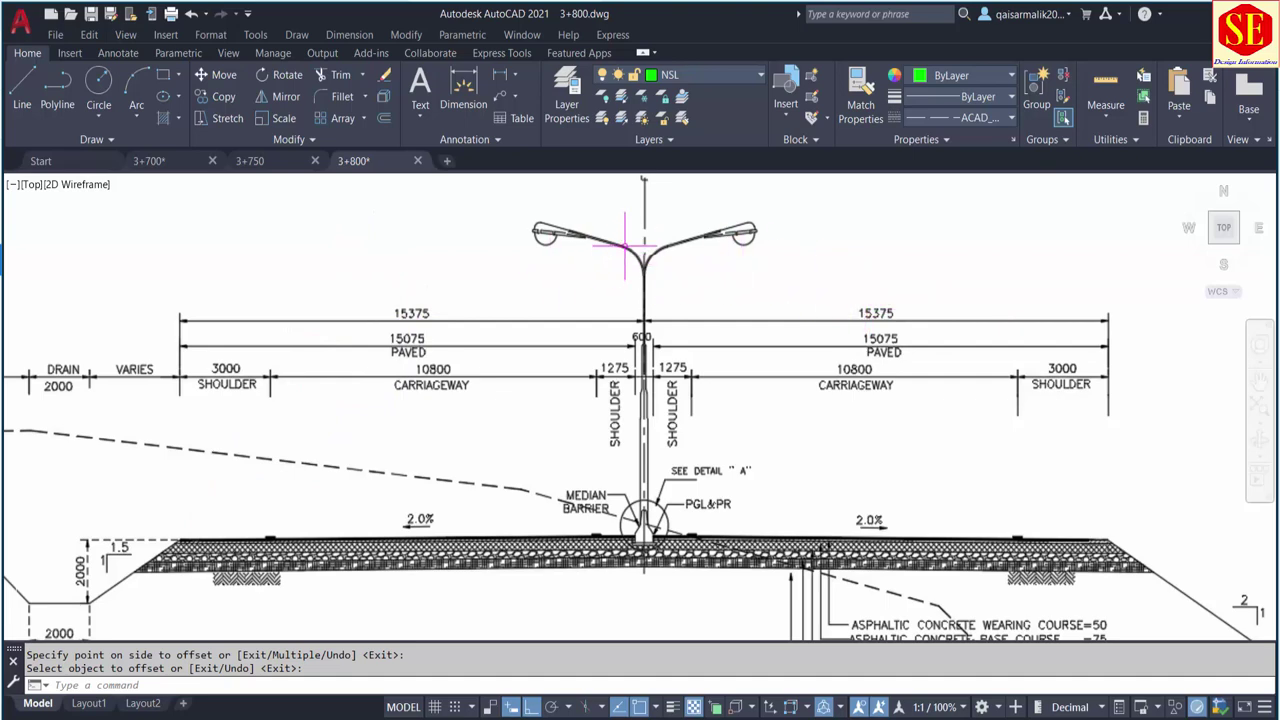
{"action": "scroll", "coordinate": [637, 246], "scroll_direction": "down", "scroll_amount": 2}
{"action": "scroll", "coordinate": [829, 415], "scroll_direction": "up", "scroll_amount": 4}
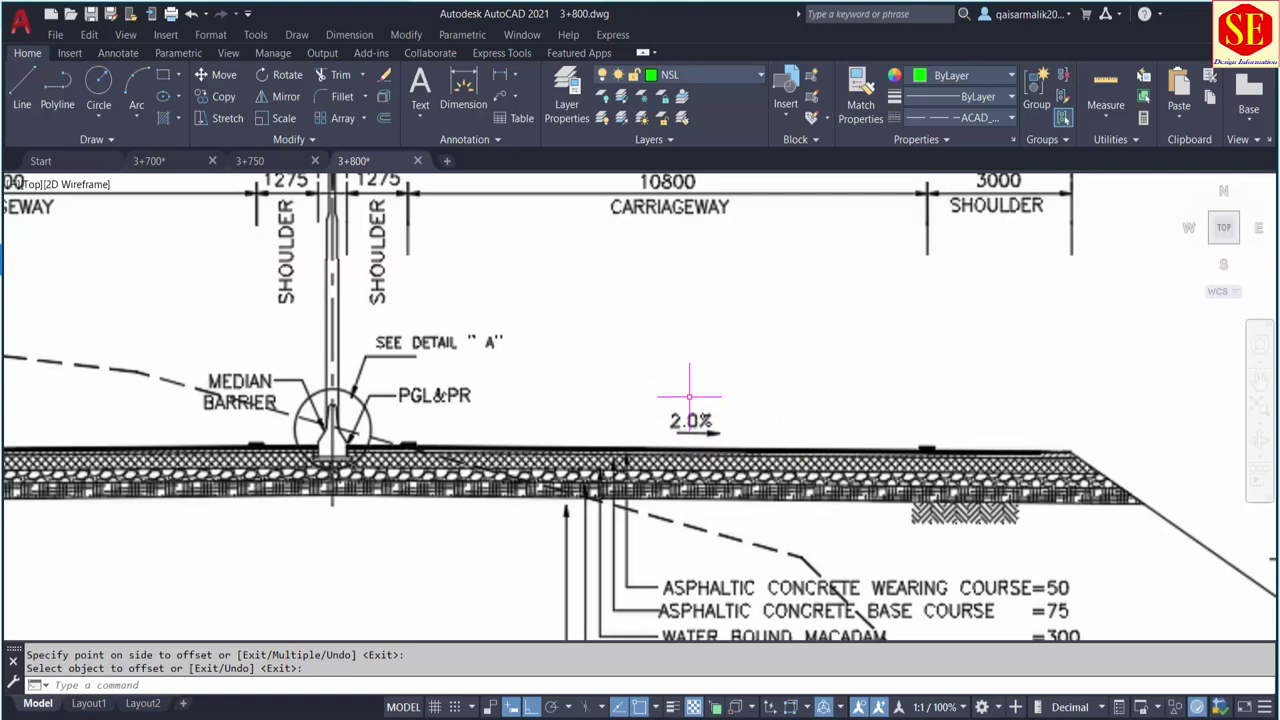
{"action": "scroll", "coordinate": [686, 300], "scroll_direction": "down", "scroll_amount": 5}
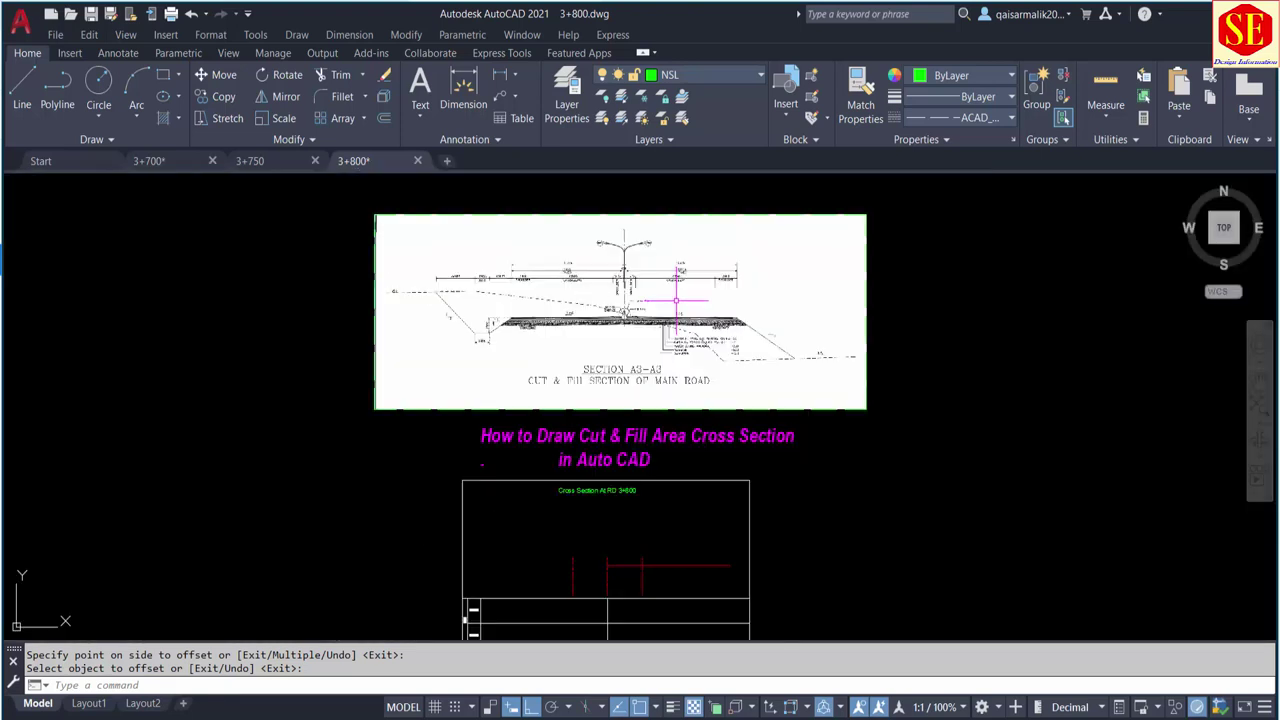
{"action": "scroll", "coordinate": [635, 555], "scroll_direction": "up", "scroll_amount": 3}
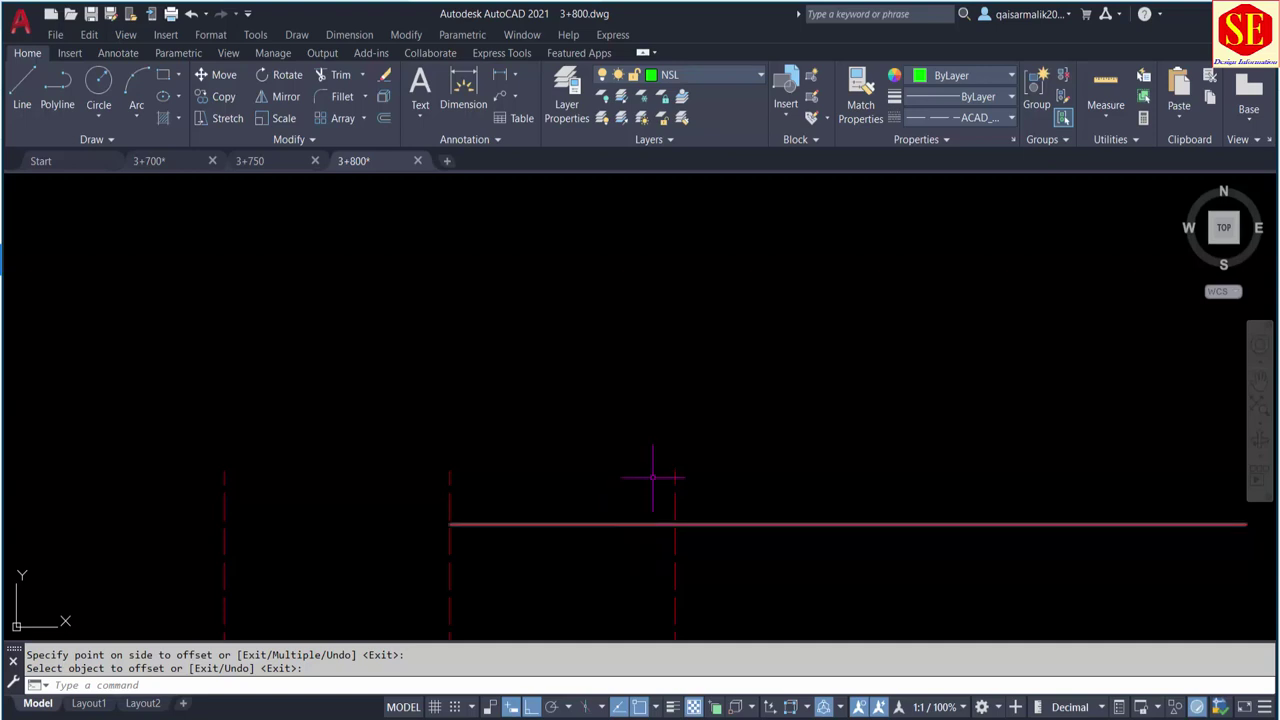
{"action": "middle_click_drag", "start_coordinate": [657, 480], "coordinate": [666, 391]}
{"action": "scroll", "coordinate": [657, 433], "scroll_direction": "up", "scroll_amount": 1}
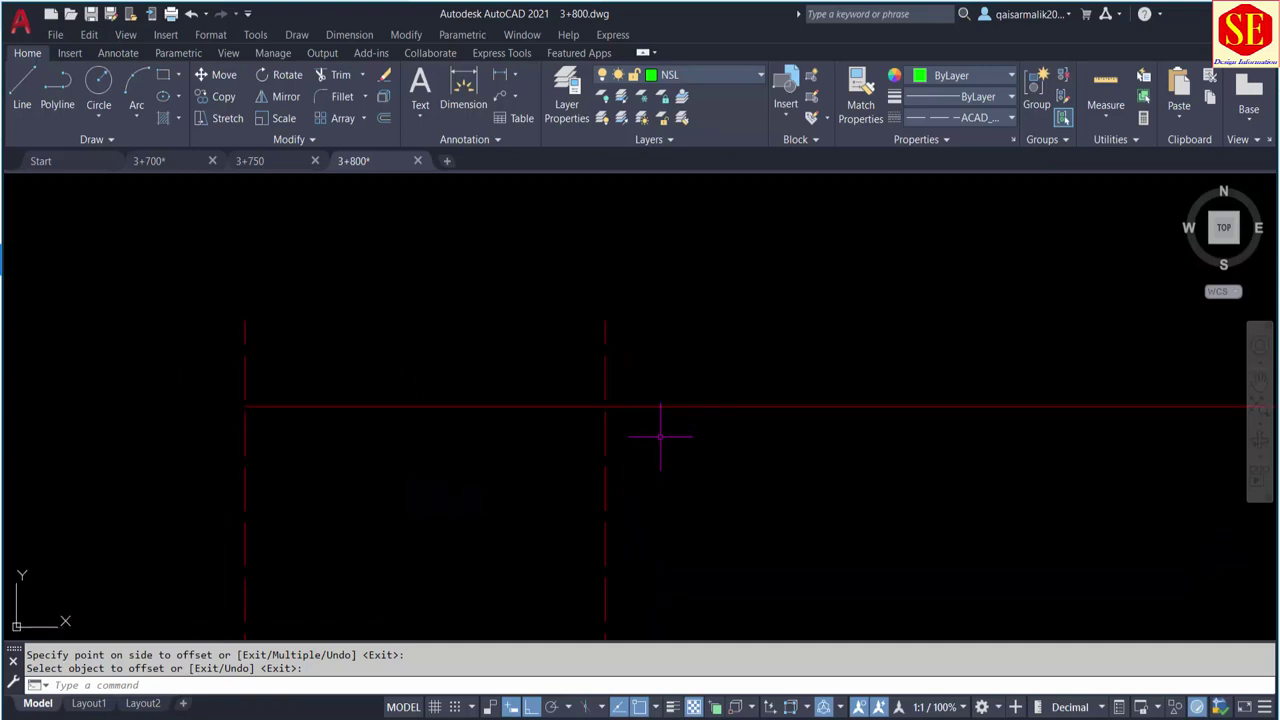
{"action": "type", "text": "trb"}
{"action": "key", "text": "Return"}
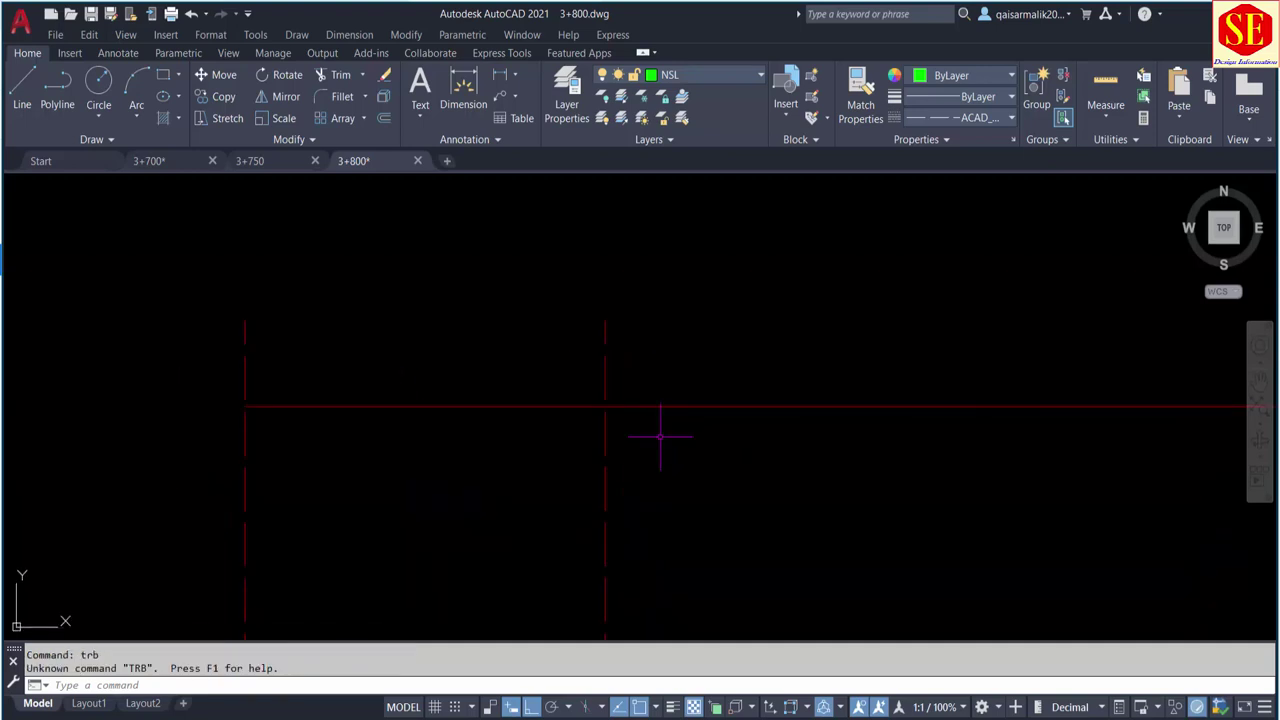
{"action": "key", "text": "Escape"}
{"action": "key", "text": "Escape"}
{"action": "type", "text": "TR"}
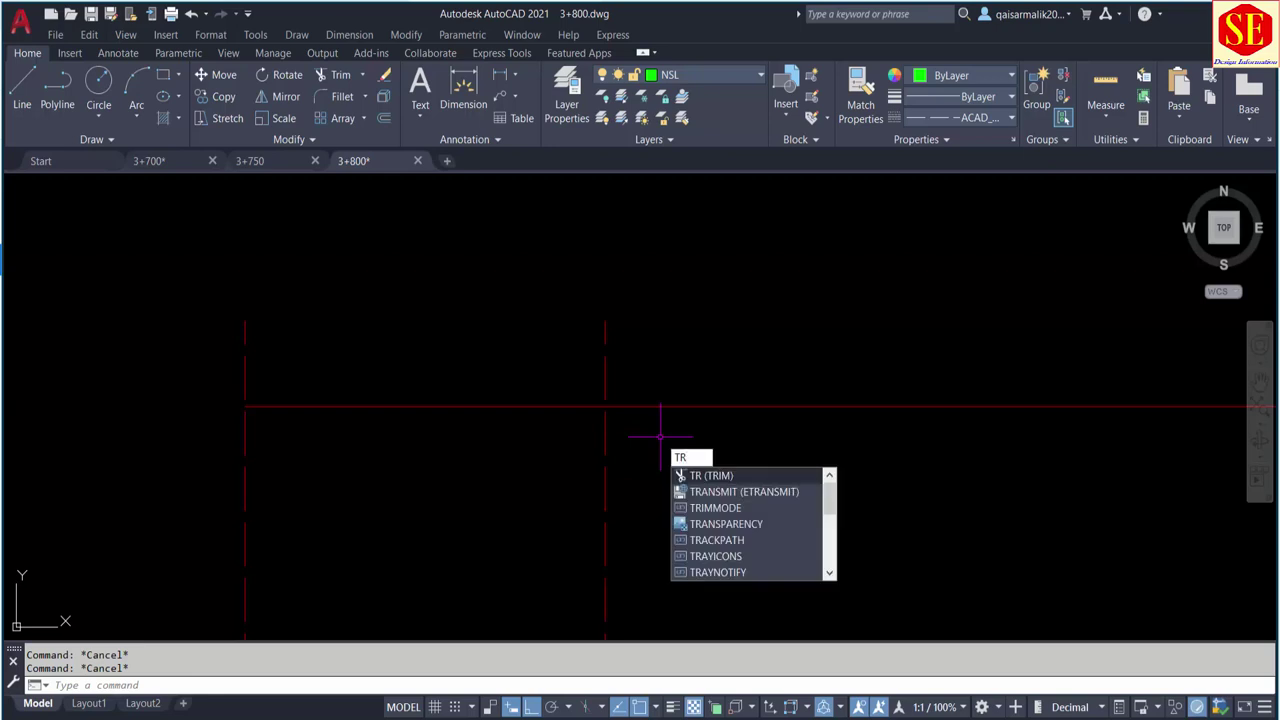
{"action": "key", "text": "Return"}
{"action": "left_click", "coordinate": [670, 407]}
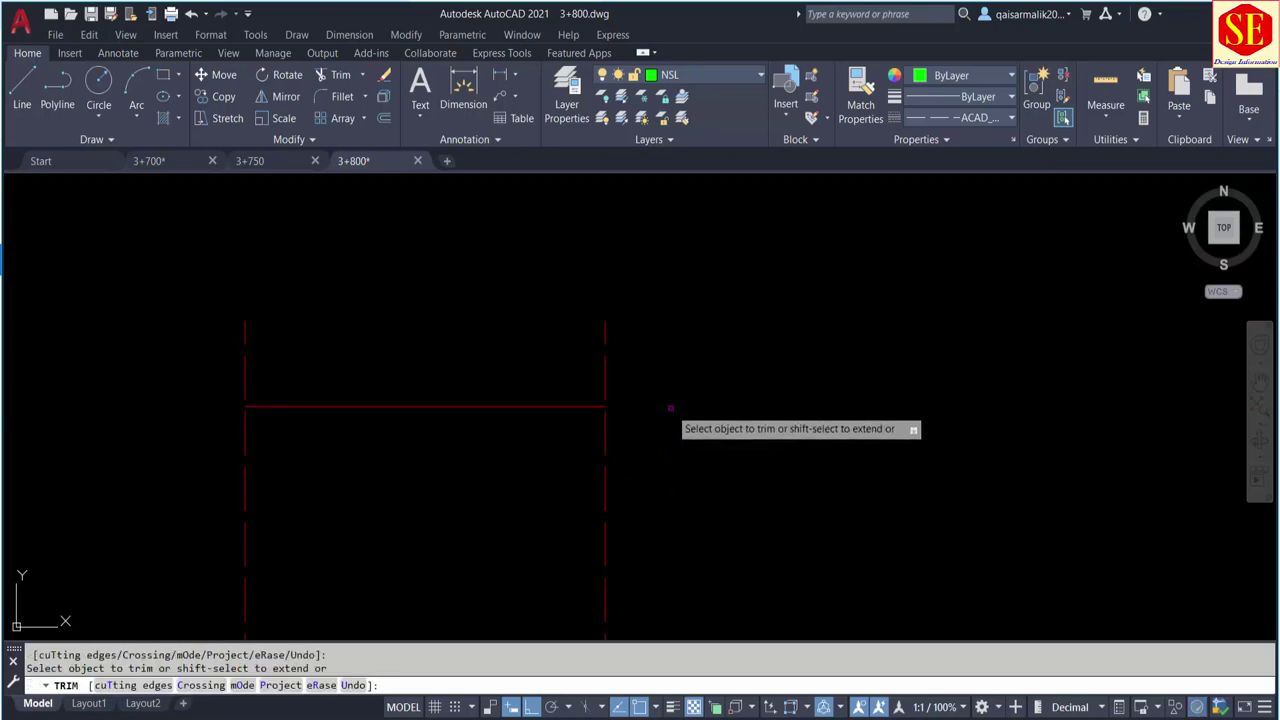
{"action": "right_click", "coordinate": [707, 356]}
{"action": "left_click", "coordinate": [732, 364]}
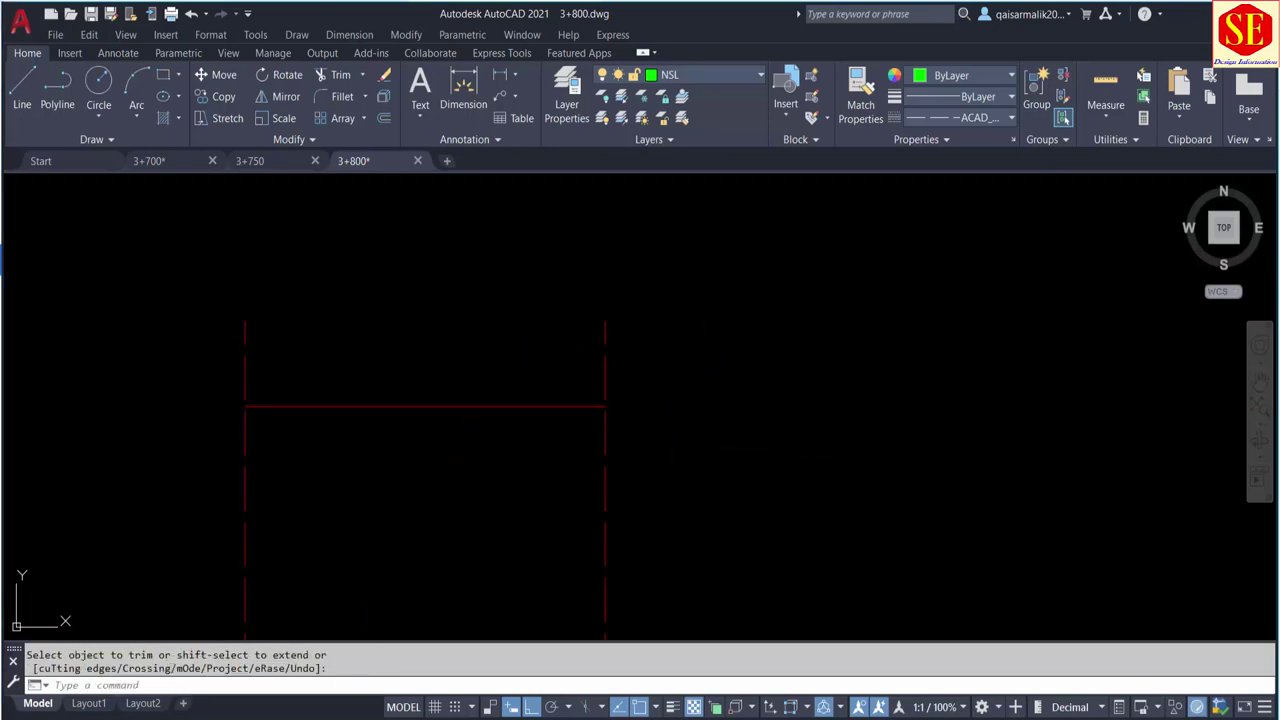
{"action": "key", "text": "super"}
Open Calculator beside the drawing and compute 15.375 × 2 = 30.75
{"action": "type", "text": "ca"}
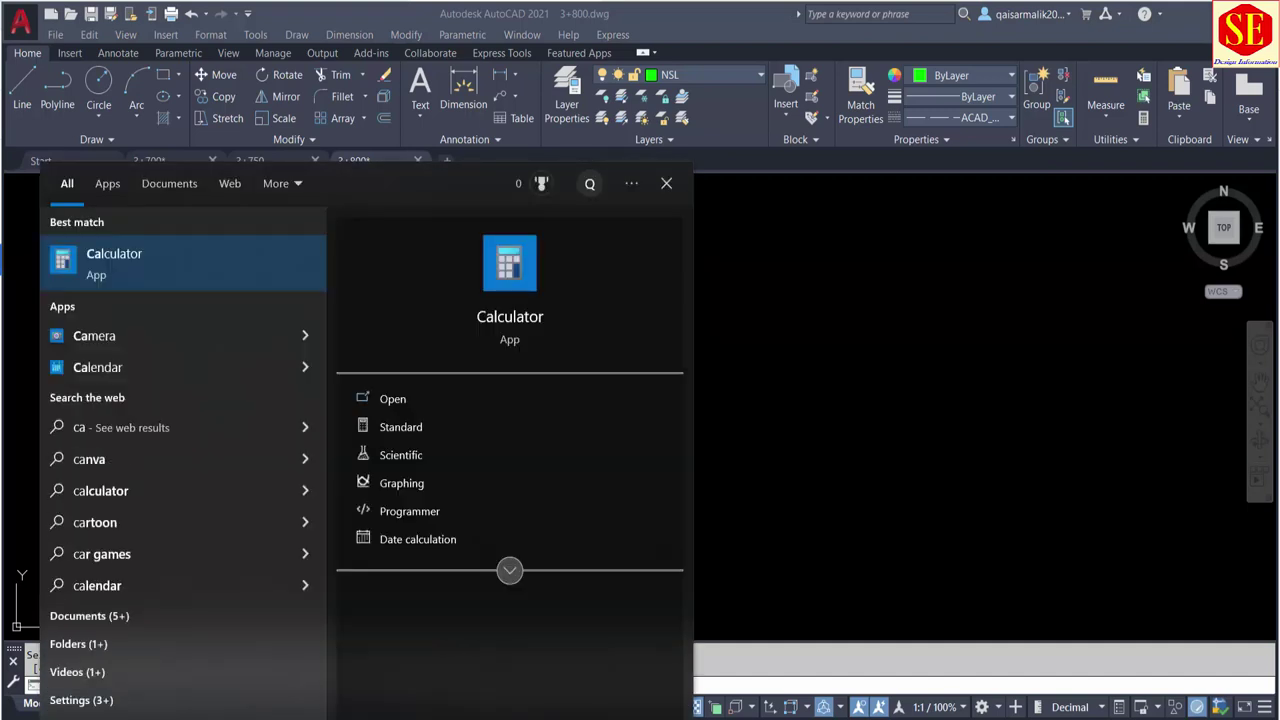
{"action": "left_click", "coordinate": [212, 273]}
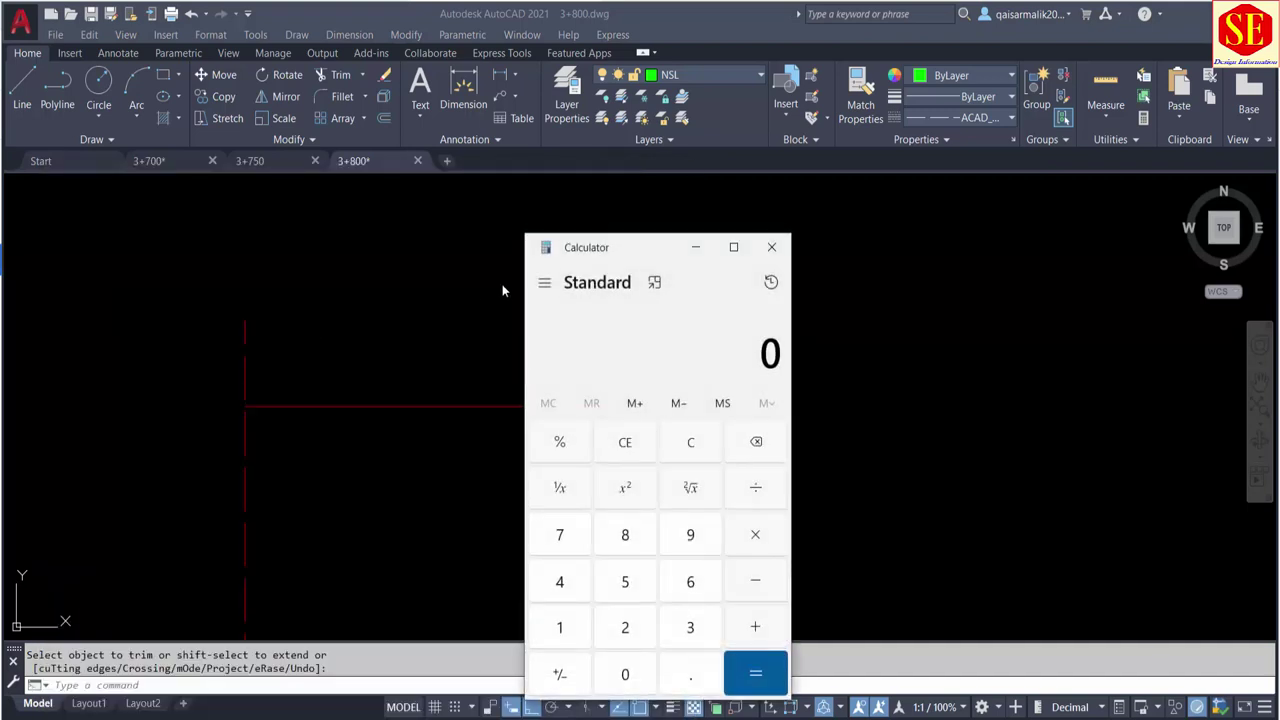
{"action": "left_click_drag", "start_coordinate": [587, 253], "coordinate": [890, 266]}
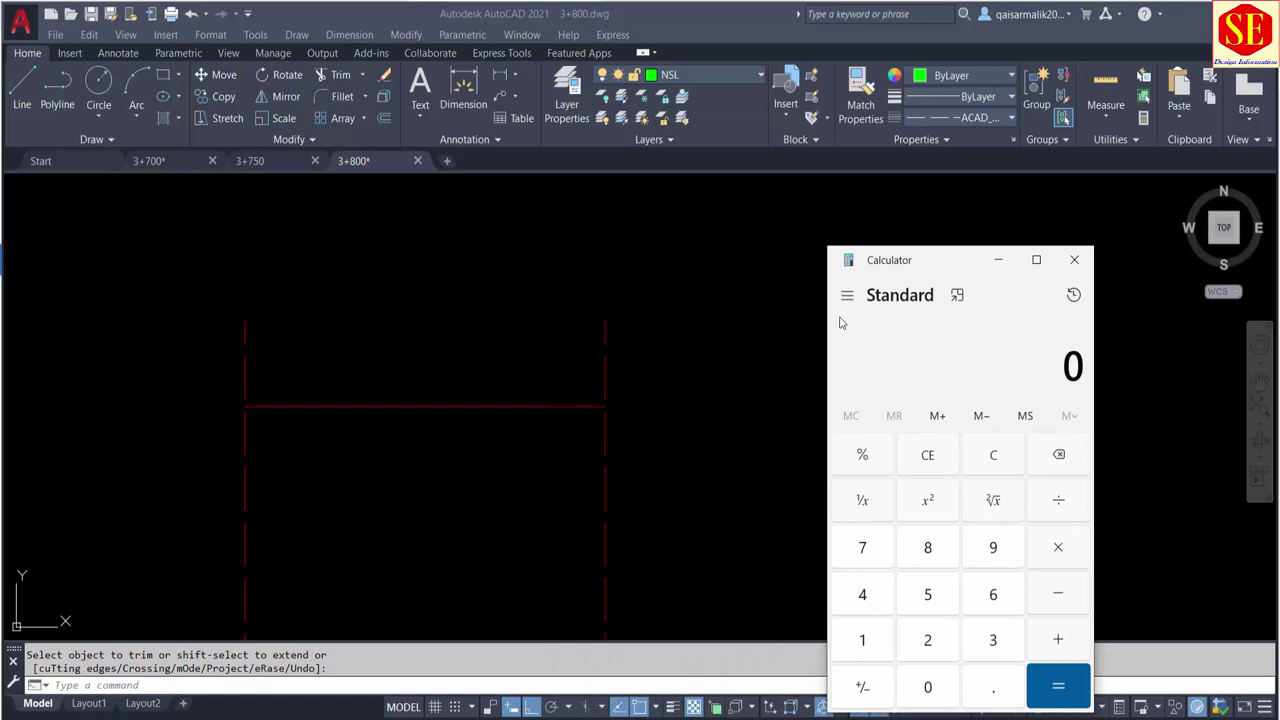
{"action": "left_click", "coordinate": [940, 608]}
{"action": "left_click", "coordinate": [975, 695]}
{"action": "left_click", "coordinate": [993, 640]}
{"action": "left_click", "coordinate": [870, 550]}
{"action": "left_click", "coordinate": [927, 594]}
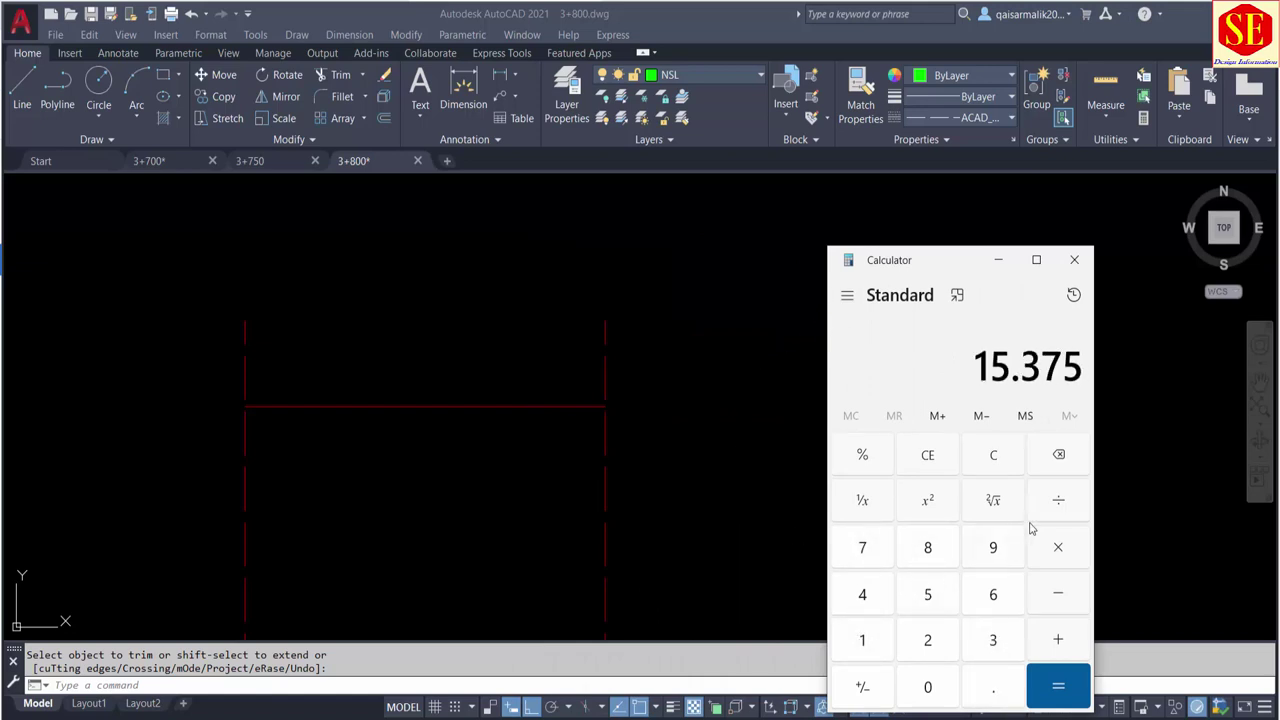
{"action": "left_click", "coordinate": [940, 638]}
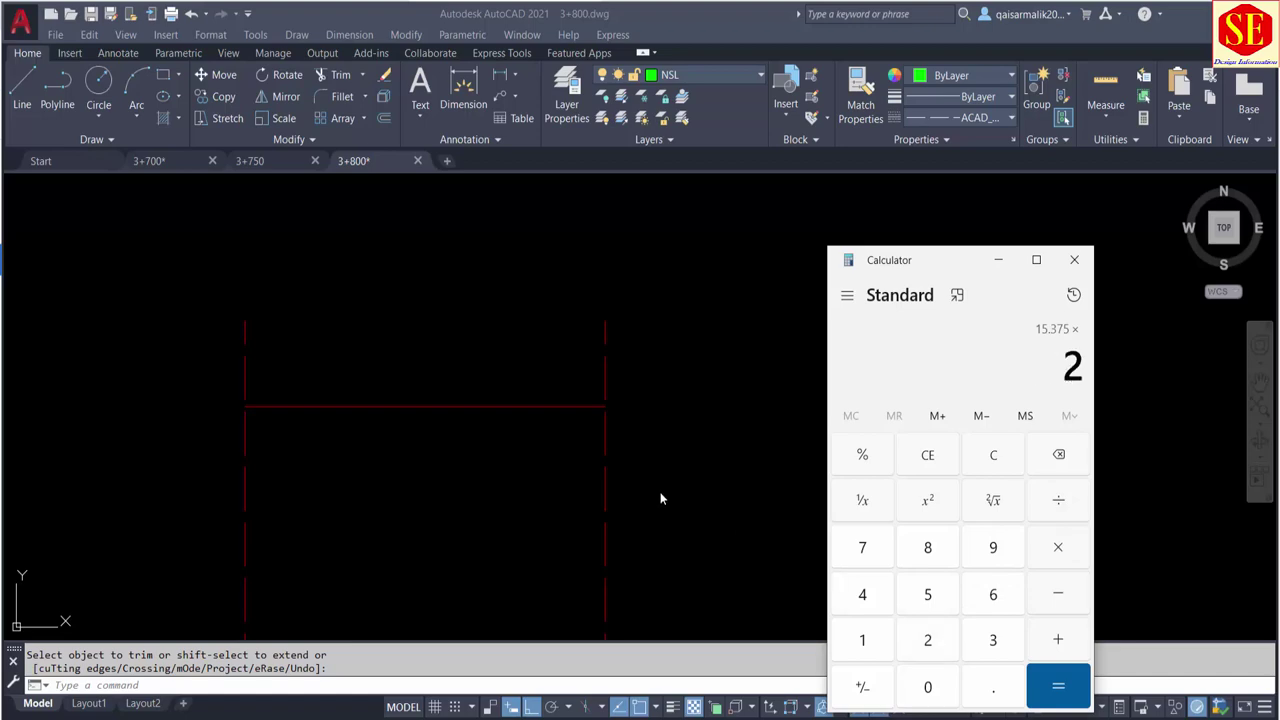
{"action": "left_click", "coordinate": [1079, 700]}
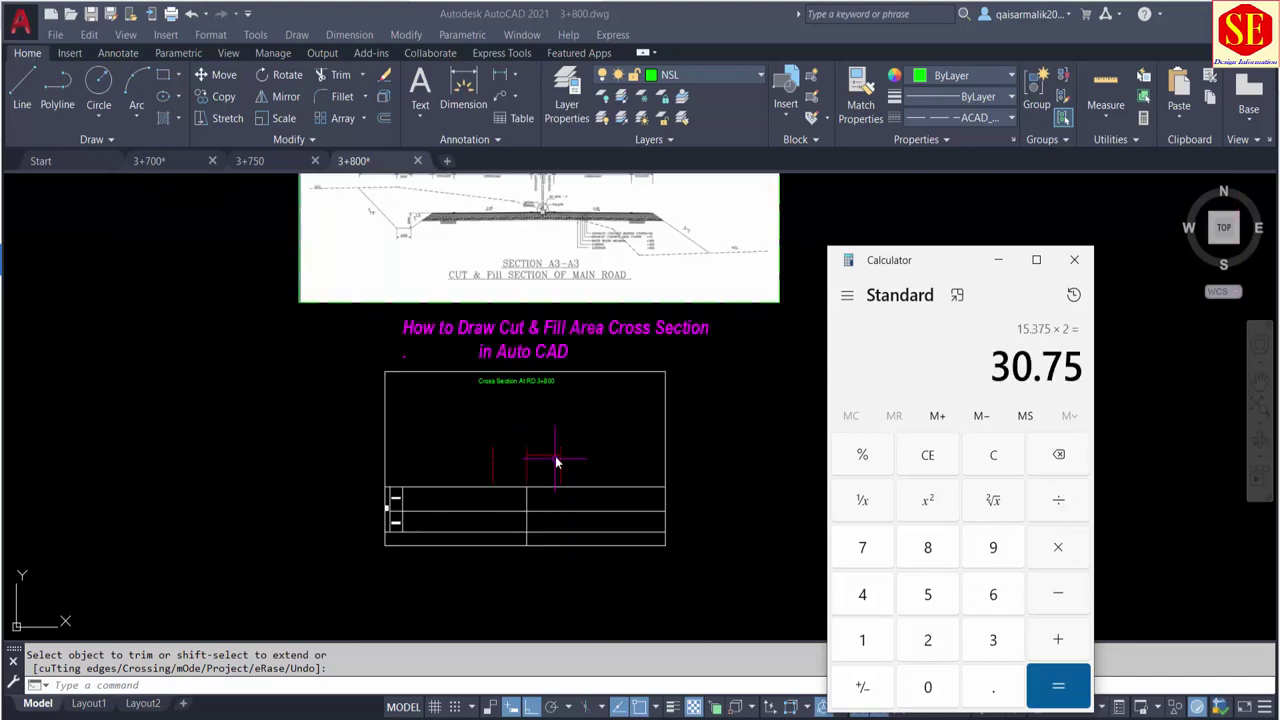
Divide 30.75 by 100 to get 0.3075, then return to the AutoCAD drawing
{"action": "scroll", "coordinate": [640, 250], "scroll_direction": "up", "scroll_amount": 1}
{"action": "scroll", "coordinate": [600, 300], "scroll_direction": "down", "scroll_amount": 5}
{"action": "scroll", "coordinate": [572, 312], "scroll_direction": "up", "scroll_amount": 4}
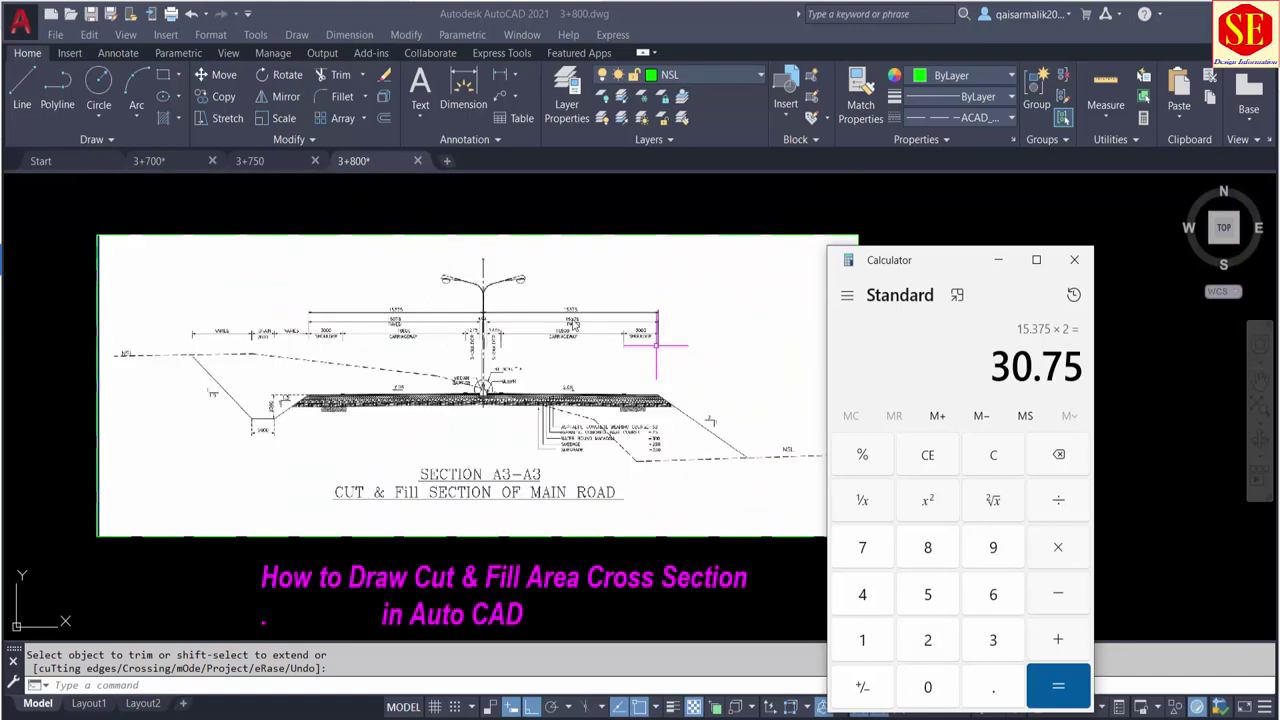
{"action": "scroll", "coordinate": [572, 312], "scroll_direction": "up", "scroll_amount": 2}
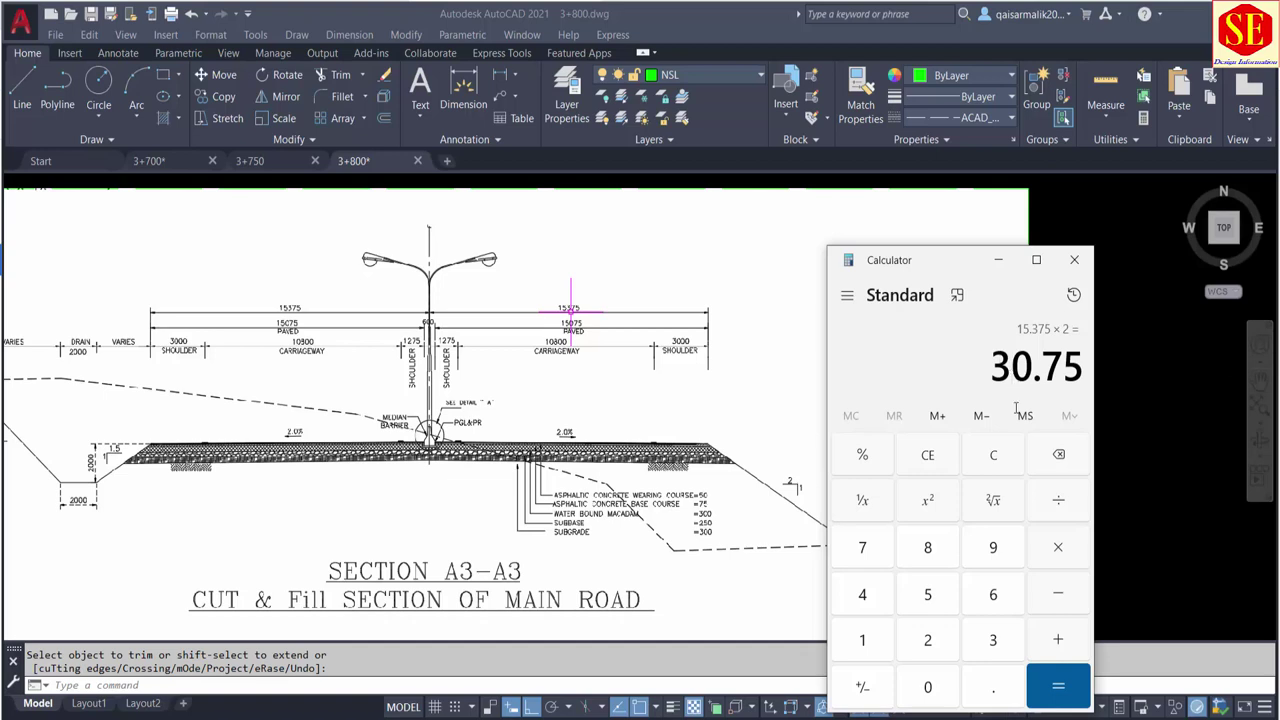
{"action": "left_click", "coordinate": [871, 643]}
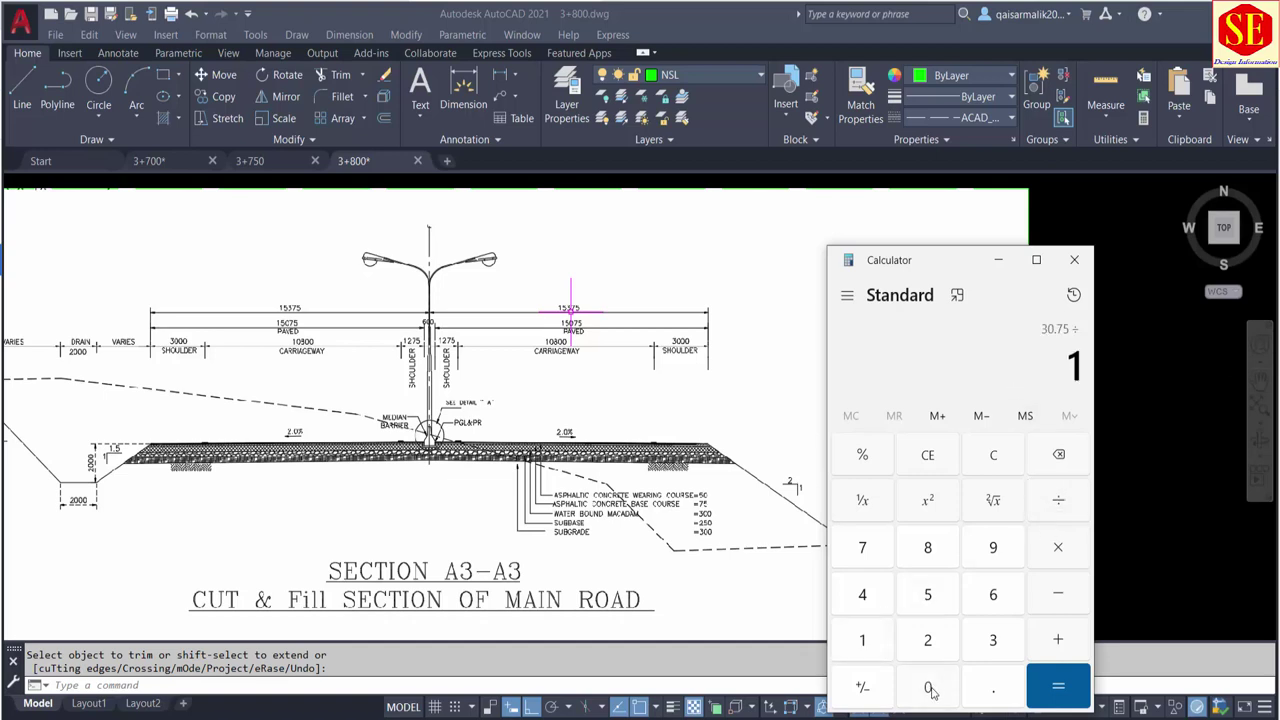
{"action": "left_click", "coordinate": [927, 687]}
{"action": "left_click", "coordinate": [927, 687]}
{"action": "left_click", "coordinate": [1057, 686]}
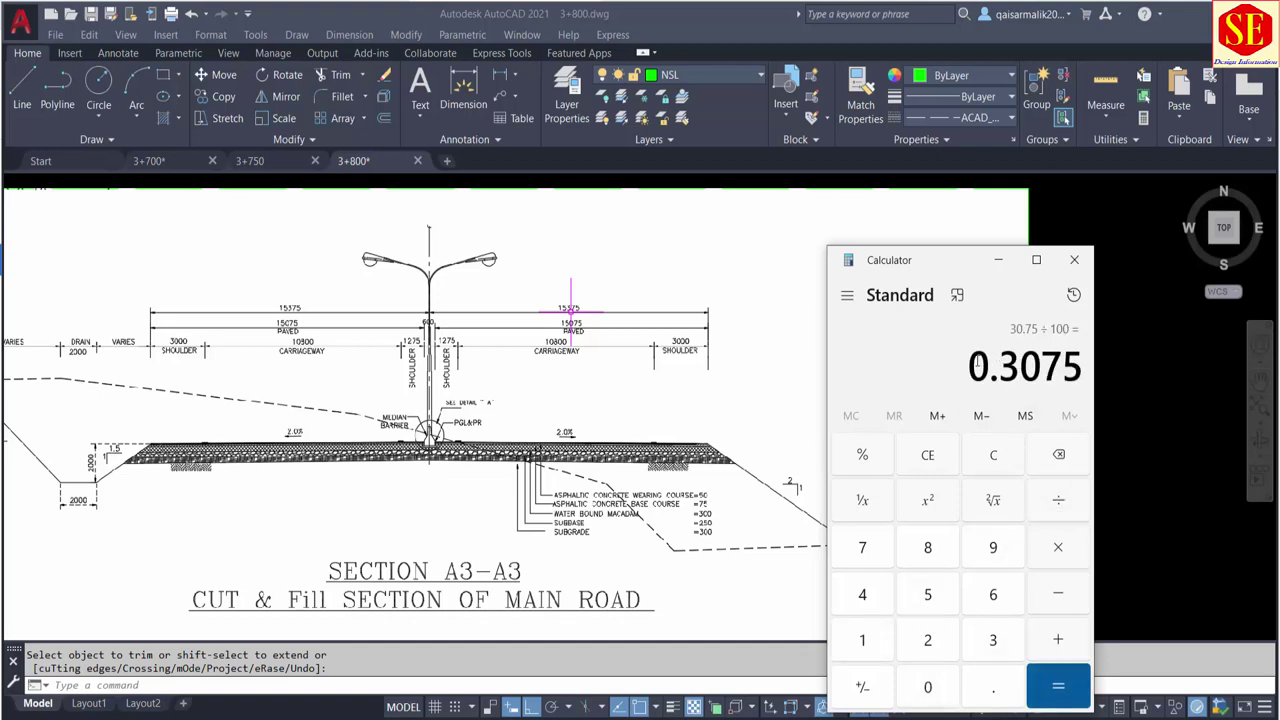
{"action": "left_click", "coordinate": [1166, 346]}
{"action": "scroll", "coordinate": [615, 262], "scroll_direction": "down", "scroll_amount": 5}
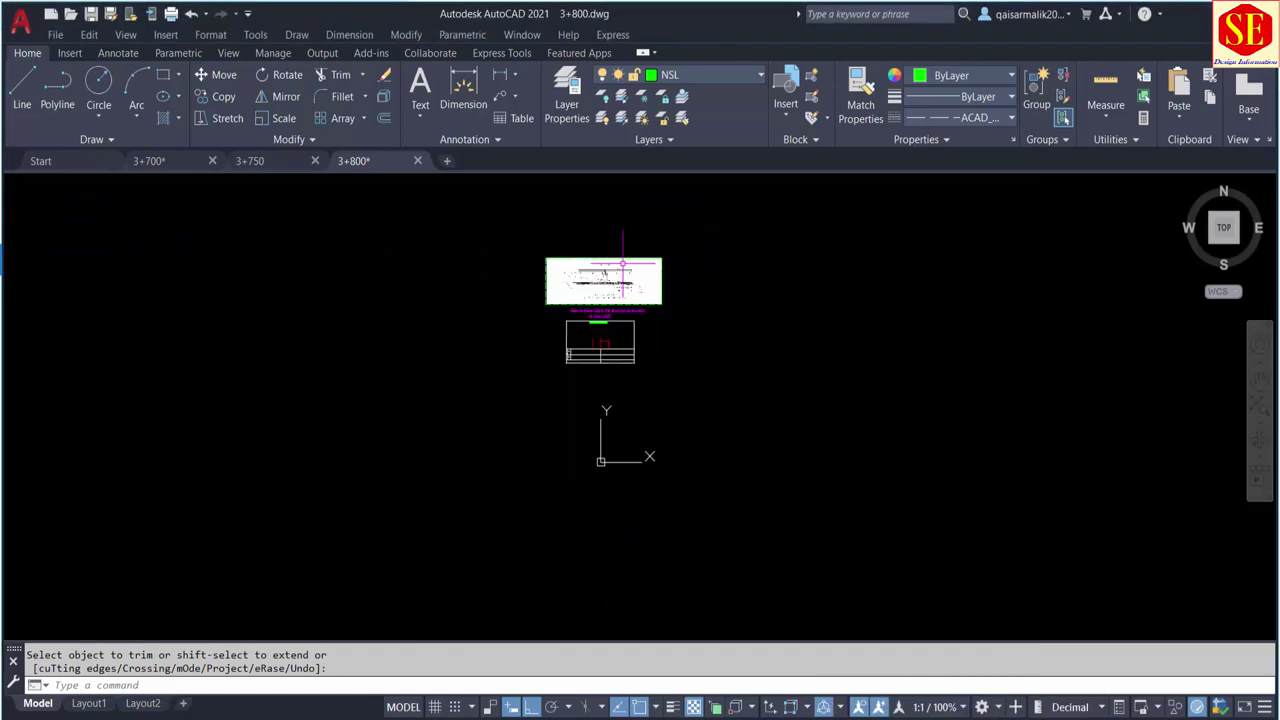
{"action": "scroll", "coordinate": [618, 348], "scroll_direction": "up", "scroll_amount": 5}
{"action": "scroll", "coordinate": [517, 297], "scroll_direction": "up", "scroll_amount": 3}
Offset the horizontal red FRL line 0.3075 downward using OFFSET (O)
{"action": "scroll", "coordinate": [534, 371], "scroll_direction": "up", "scroll_amount": 3}
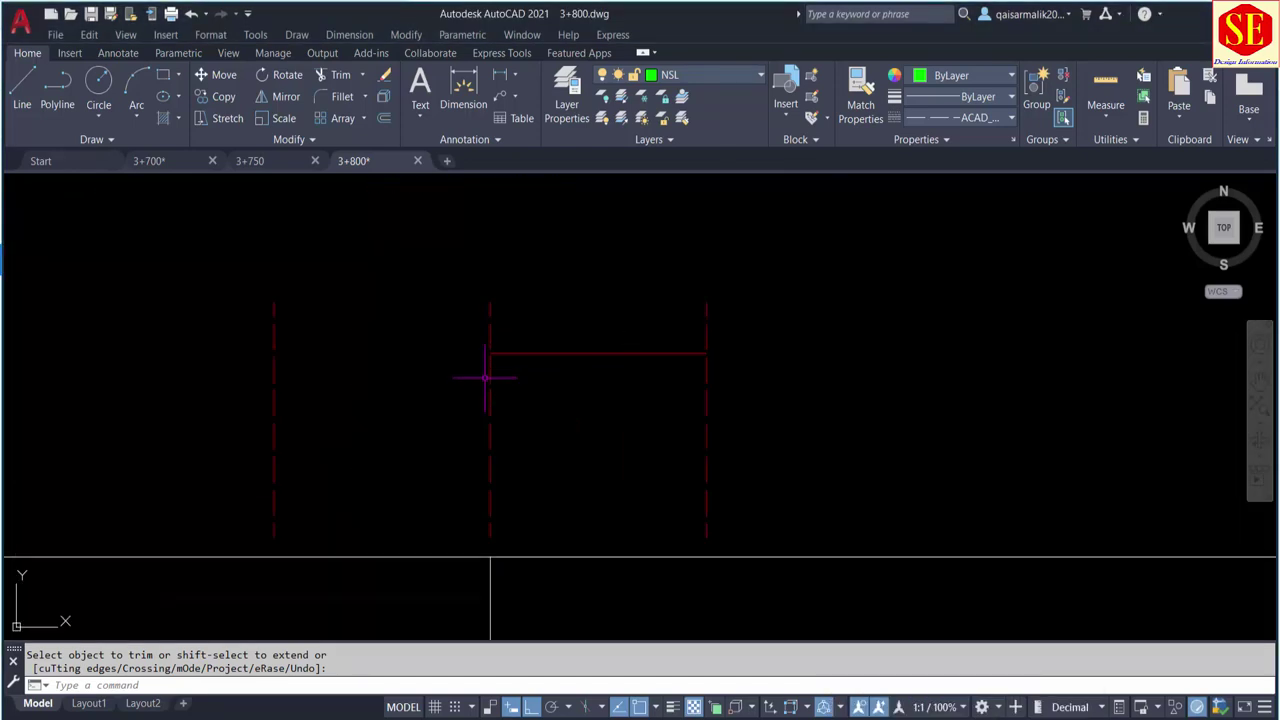
{"action": "type", "text": "o"}
{"action": "key", "text": "Return"}
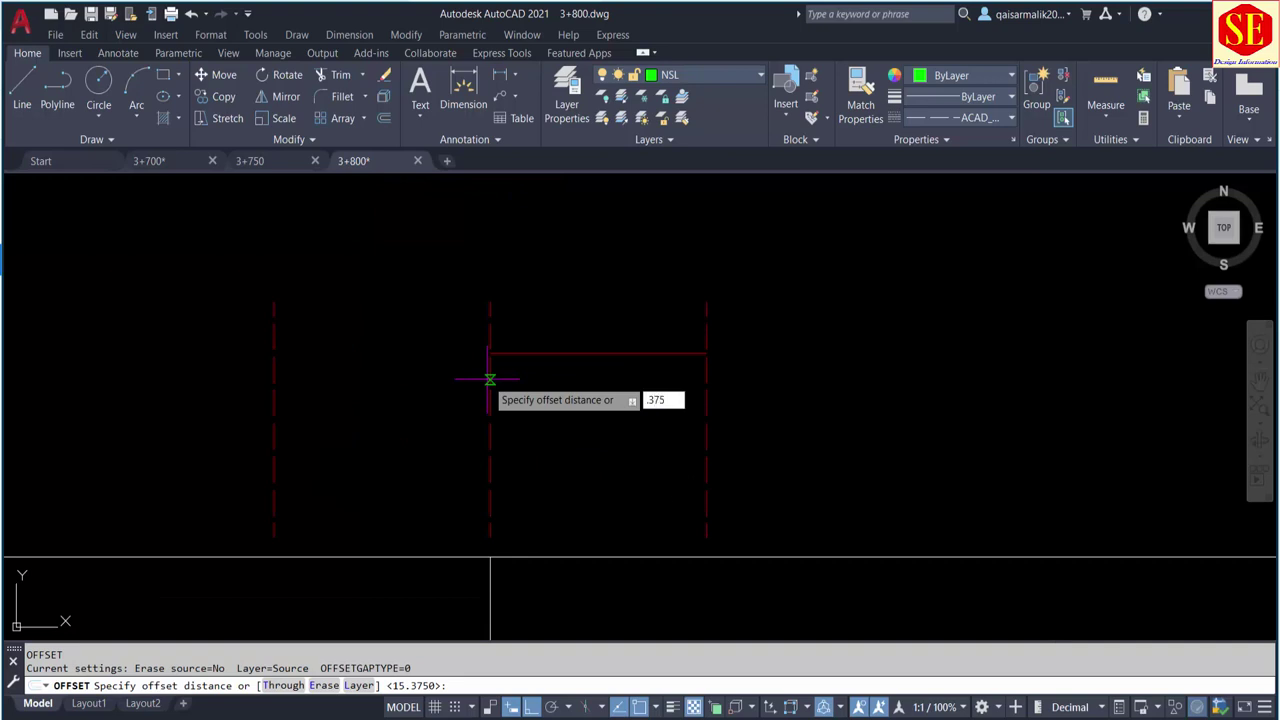
{"action": "left_click", "coordinate": [883, 708]}
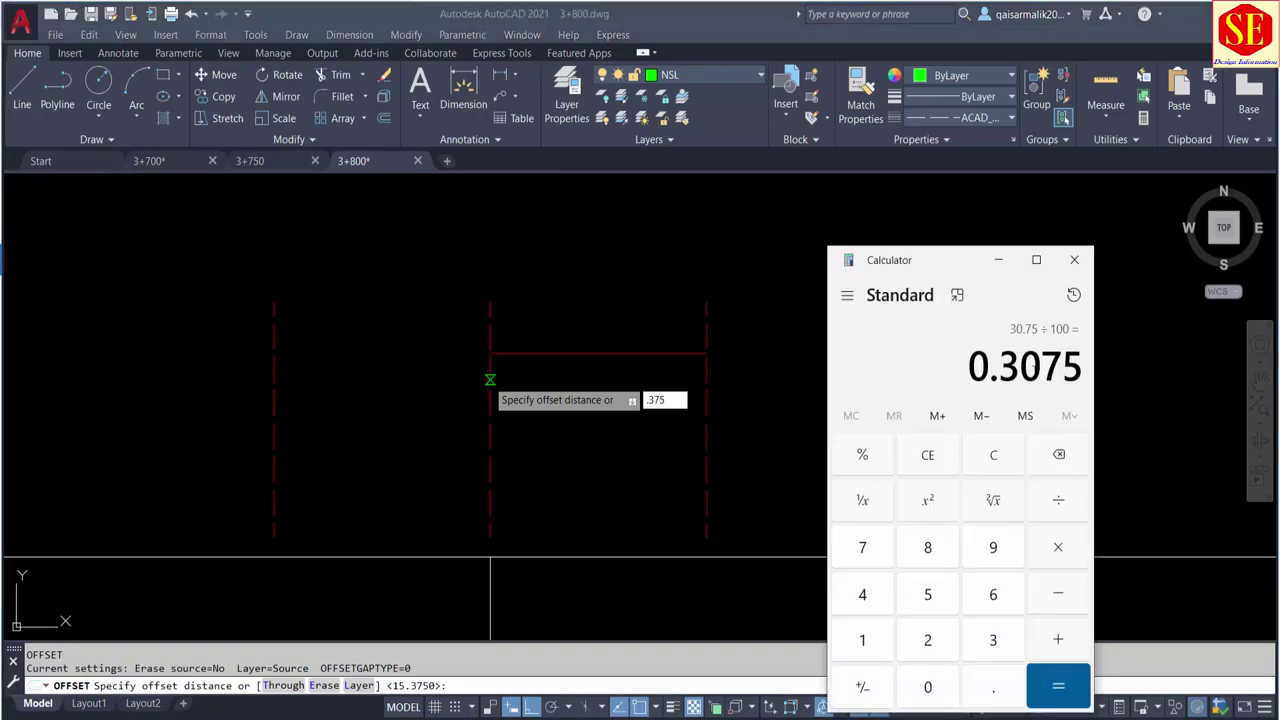
{"action": "left_click", "coordinate": [667, 401]}
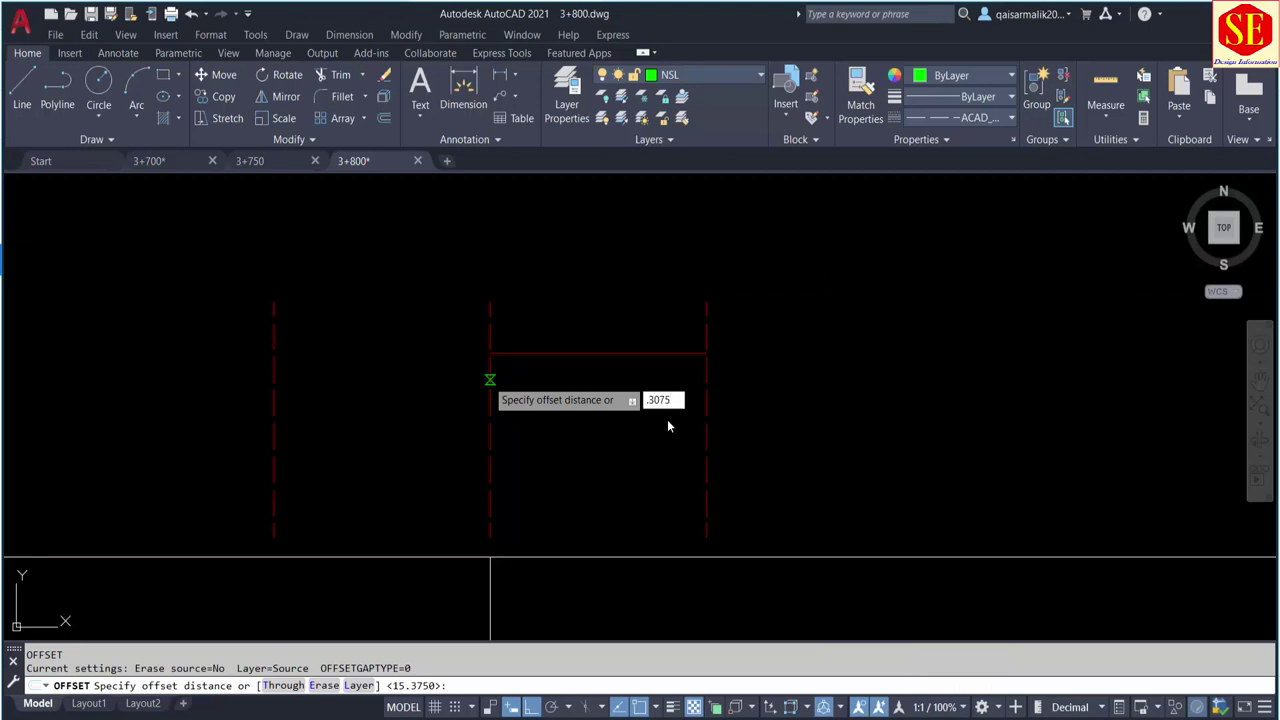
{"action": "key", "text": "Return"}
{"action": "scroll", "coordinate": [503, 345], "scroll_direction": "up", "scroll_amount": 4}
{"action": "left_click", "coordinate": [505, 337]}
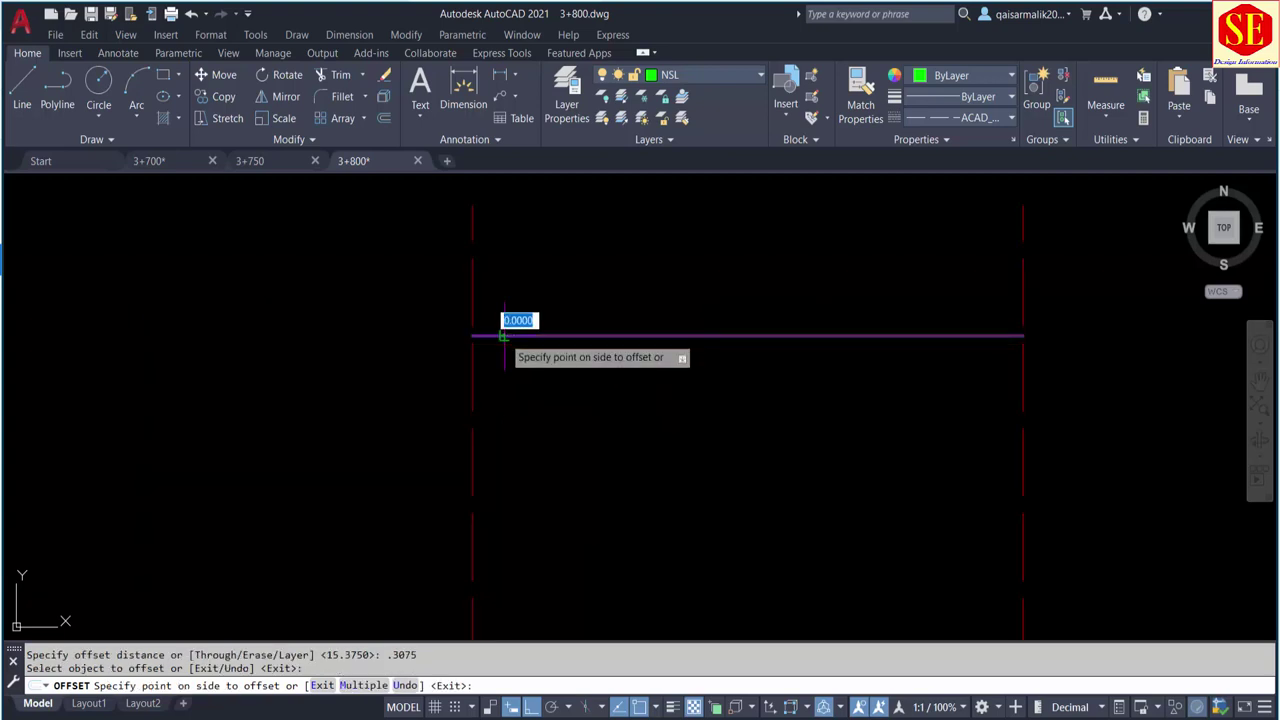
{"action": "left_click", "coordinate": [495, 411]}
{"action": "key", "text": "Escape"}
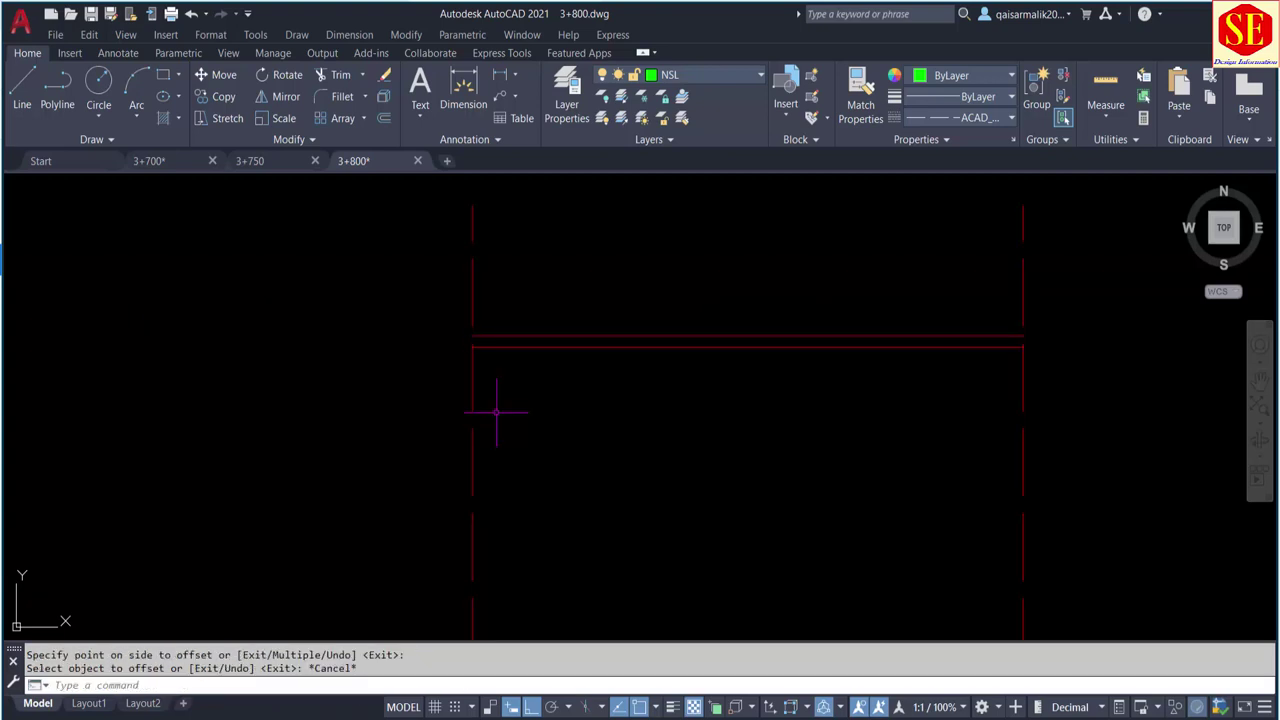
Draw a sloping polyline from the left corner to the right line's endpoint, Ortho off
{"action": "type", "text": "PL"}
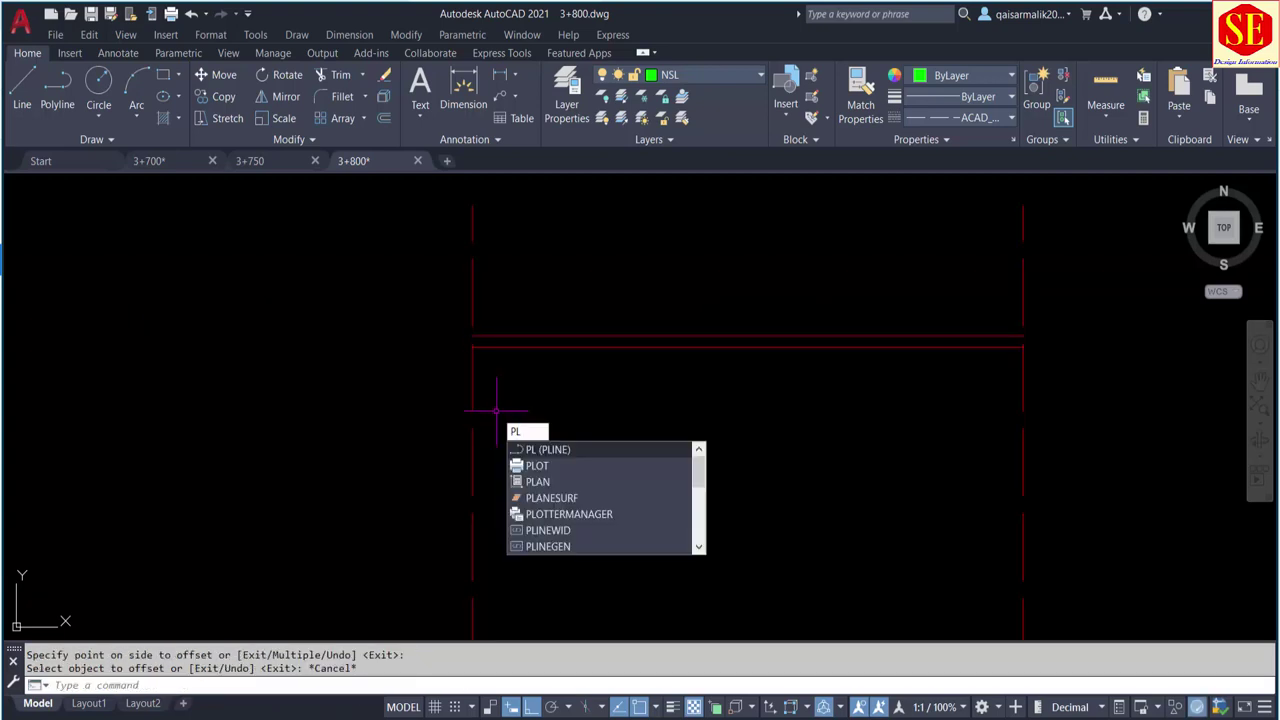
{"action": "key", "text": "Return"}
{"action": "left_click", "coordinate": [472, 337]}
{"action": "scroll", "coordinate": [473, 330], "scroll_direction": "up", "scroll_amount": 3}
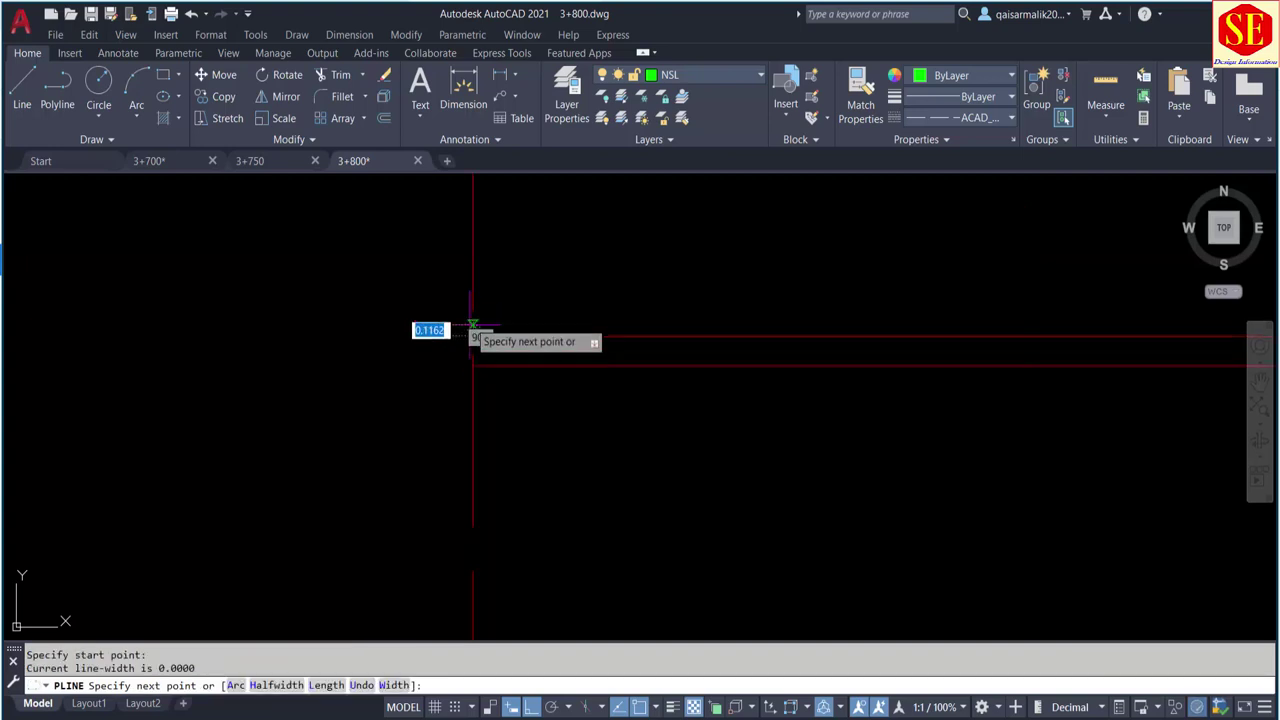
{"action": "scroll", "coordinate": [472, 330], "scroll_direction": "down", "scroll_amount": 3}
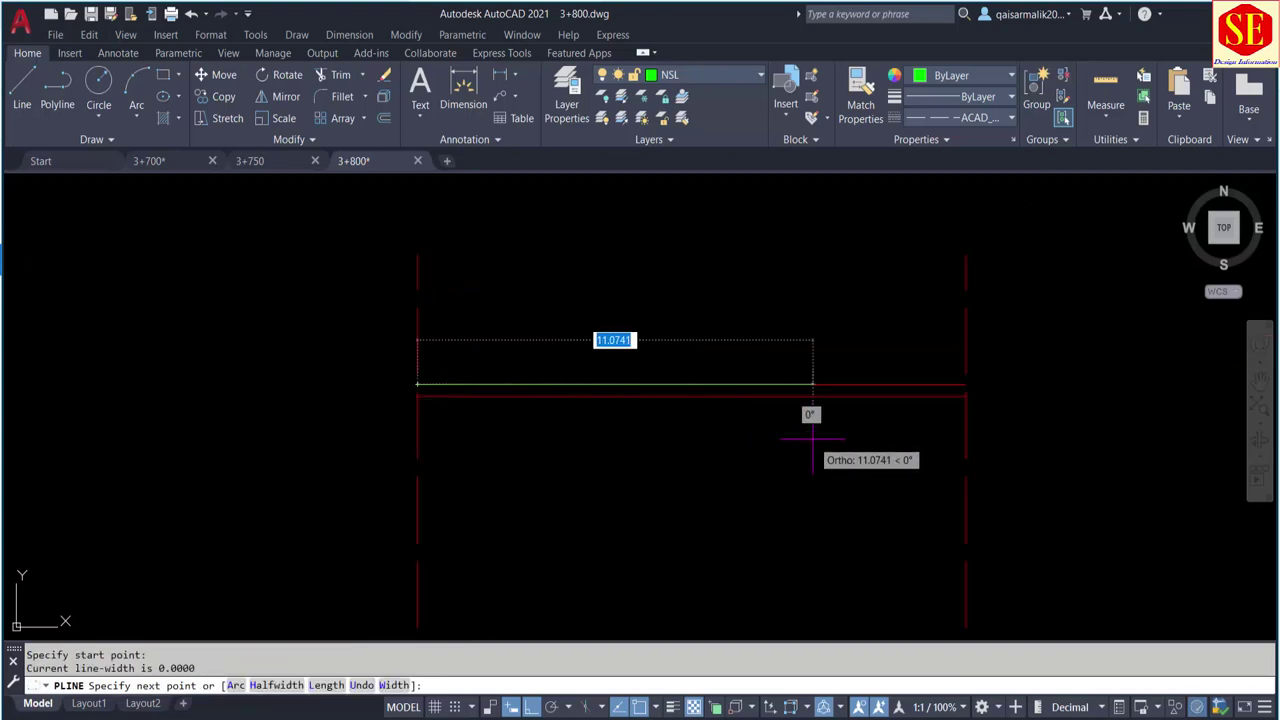
{"action": "key", "text": "F8"}
{"action": "scroll", "coordinate": [977, 403], "scroll_direction": "up", "scroll_amount": 2}
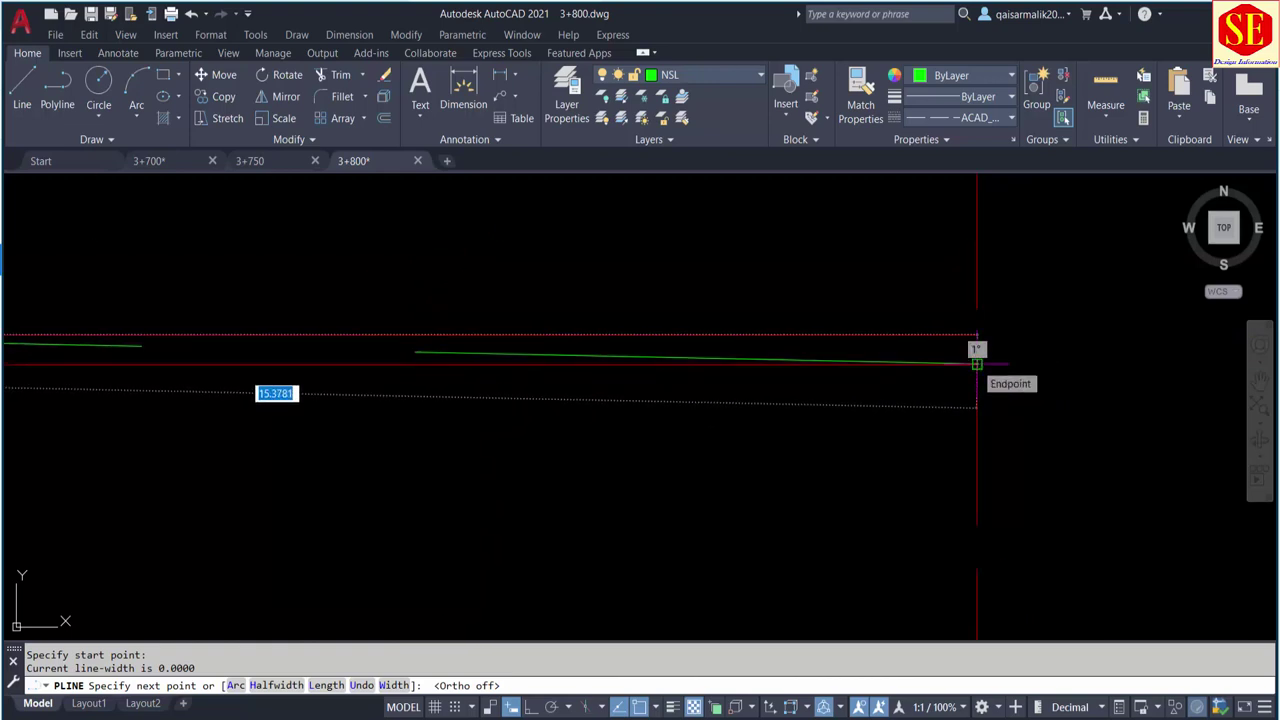
{"action": "left_click", "coordinate": [977, 363]}
{"action": "right_click", "coordinate": [975, 362]}
{"action": "left_click", "coordinate": [1000, 372]}
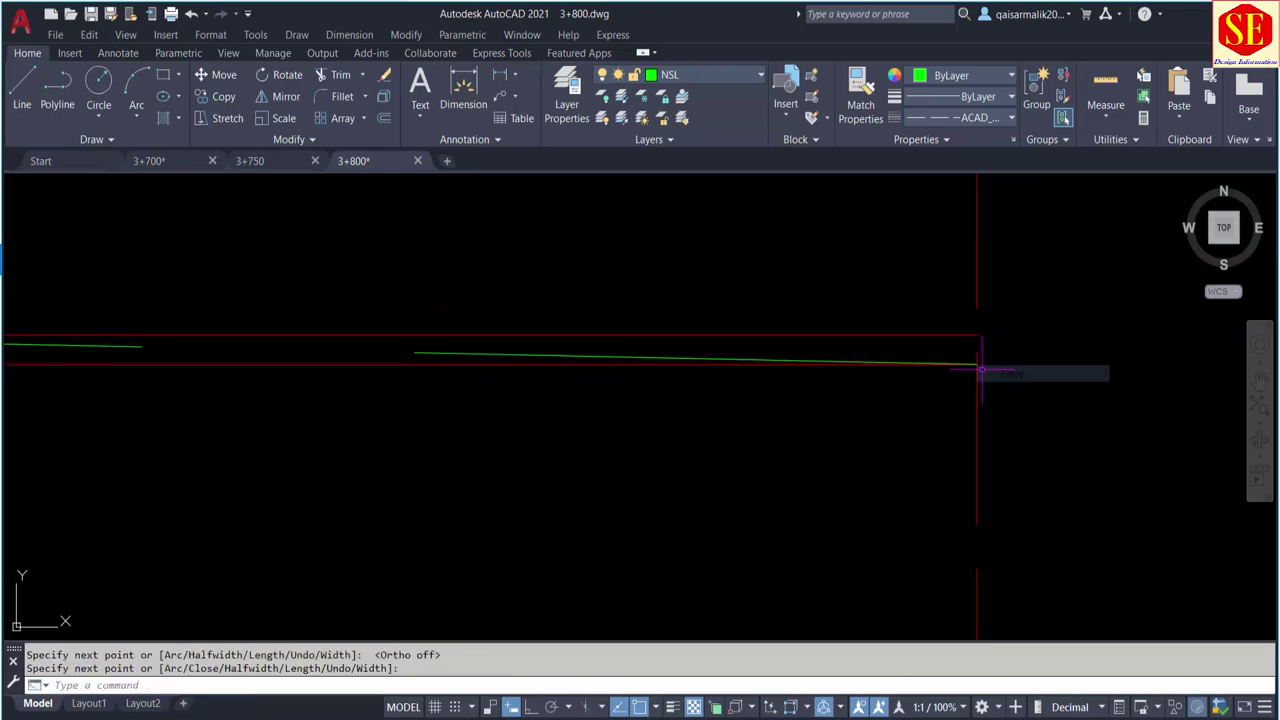
{"action": "scroll", "coordinate": [980, 370], "scroll_direction": "down", "scroll_amount": 5}
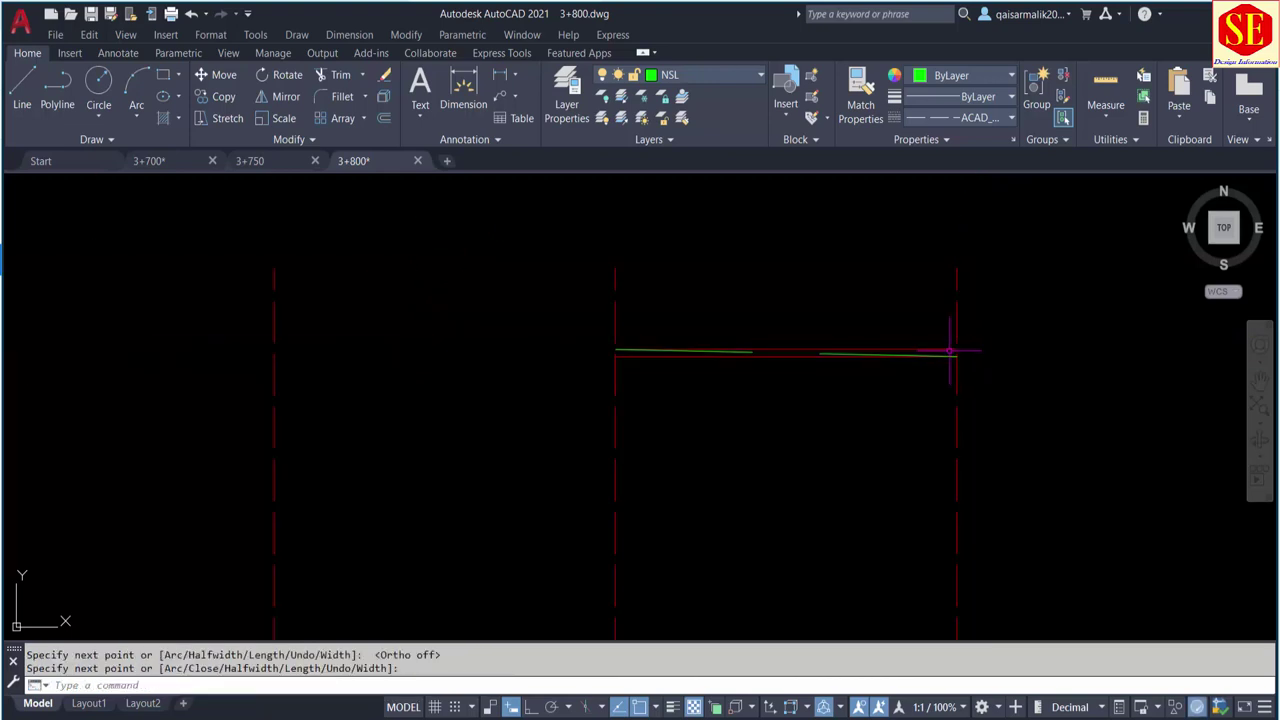
Match the new sloping line's properties to the existing red line
{"action": "type", "text": "ma"}
{"action": "key", "text": "Return"}
{"action": "left_click", "coordinate": [874, 350]}
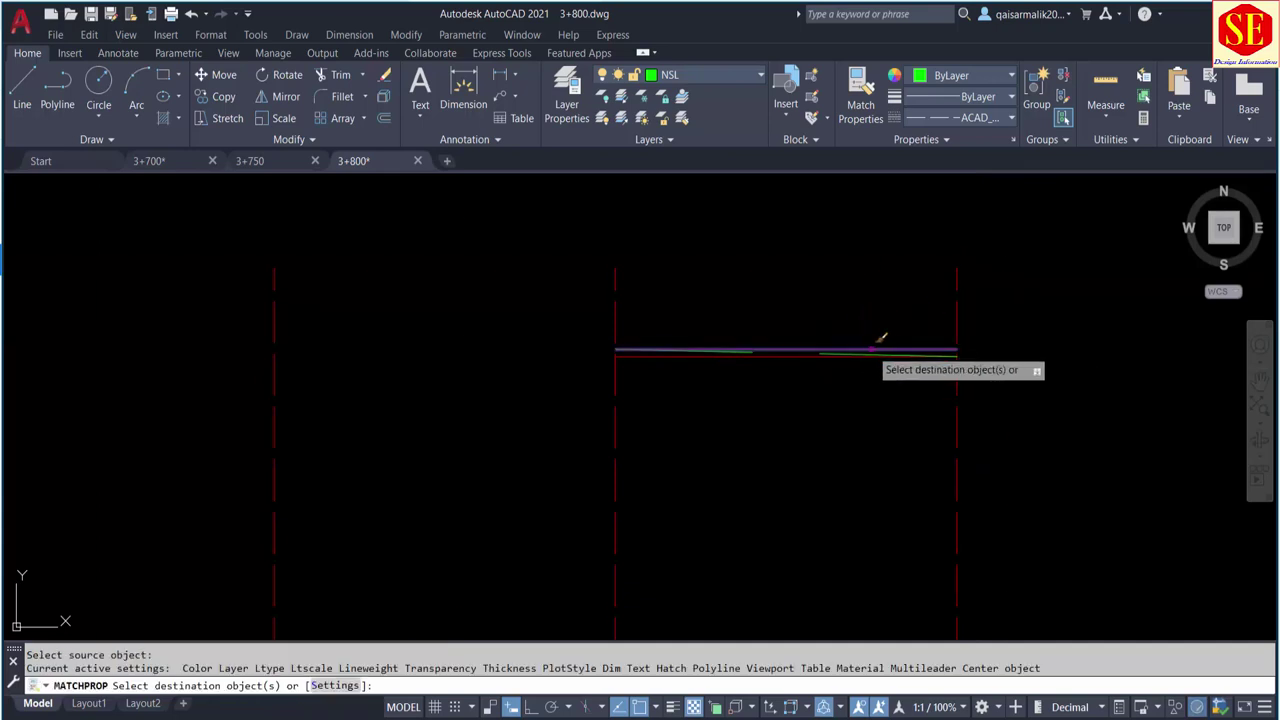
{"action": "left_click", "coordinate": [872, 347]}
{"action": "key", "text": "Escape"}
Delete the old horizontal line and the lower red FRL line
{"action": "scroll", "coordinate": [890, 345], "scroll_direction": "up", "scroll_amount": 5}
{"action": "left_click", "coordinate": [889, 340]}
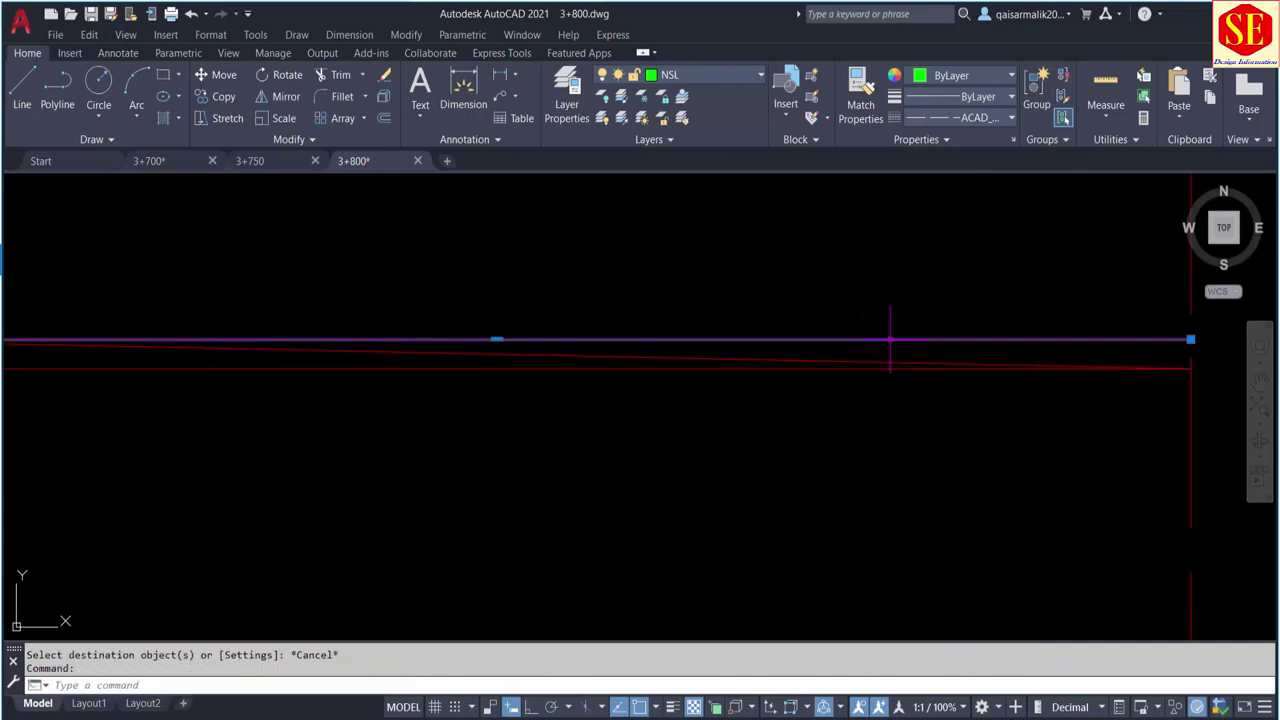
{"action": "key", "text": "Delete"}
{"action": "left_click", "coordinate": [797, 368]}
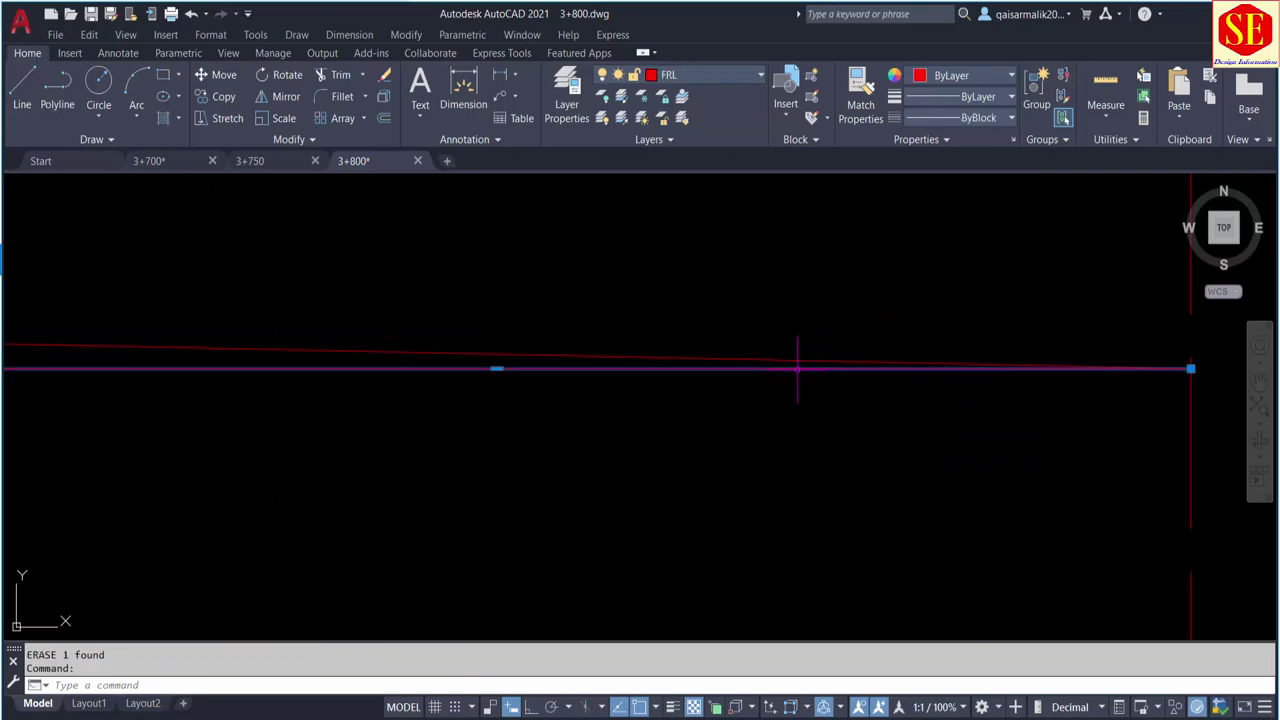
{"action": "key", "text": "Delete"}
{"action": "scroll", "coordinate": [797, 368], "scroll_direction": "down", "scroll_amount": 4}
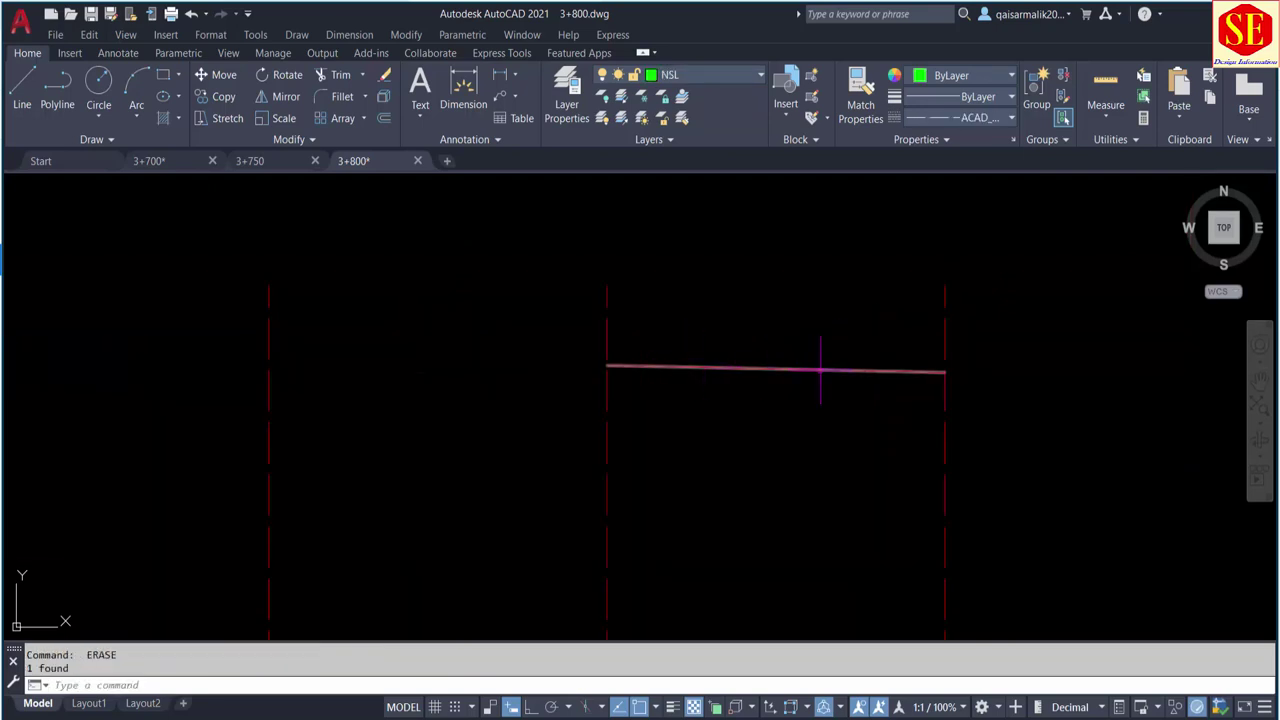
{"action": "mouse_move", "coordinate": [689, 391]}
{"action": "middle_mouse_down"}
{"action": "mouse_move", "coordinate": [791, 391]}
{"action": "mouse_move", "coordinate": [763, 434]}
{"action": "middle_mouse_up"}
{"action": "scroll", "coordinate": [763, 434], "scroll_direction": "down", "scroll_amount": 5}
{"action": "scroll", "coordinate": [757, 429], "scroll_direction": "up", "scroll_amount": 2}
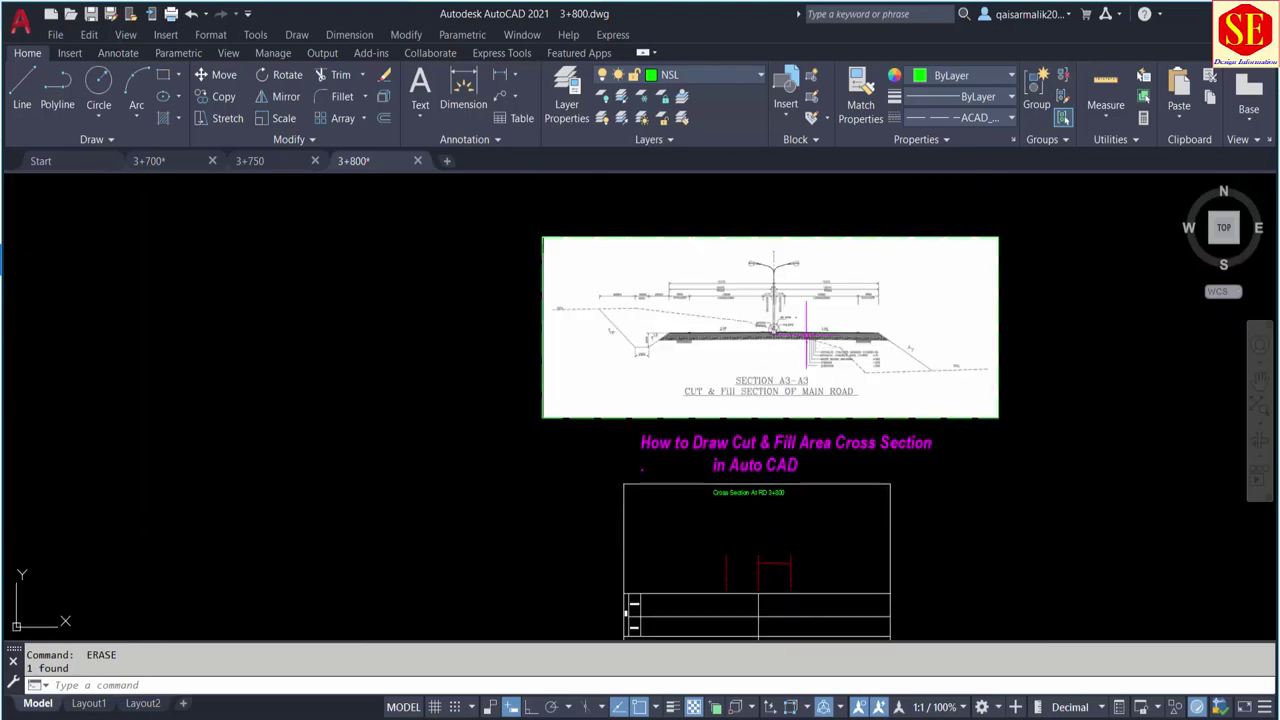
{"action": "scroll", "coordinate": [806, 335], "scroll_direction": "up", "scroll_amount": 5}
{"action": "scroll", "coordinate": [720, 351], "scroll_direction": "up", "scroll_amount": 1}
{"action": "scroll", "coordinate": [700, 366], "scroll_direction": "up", "scroll_amount": 2}
{"action": "scroll", "coordinate": [700, 370], "scroll_direction": "up", "scroll_amount": 2}
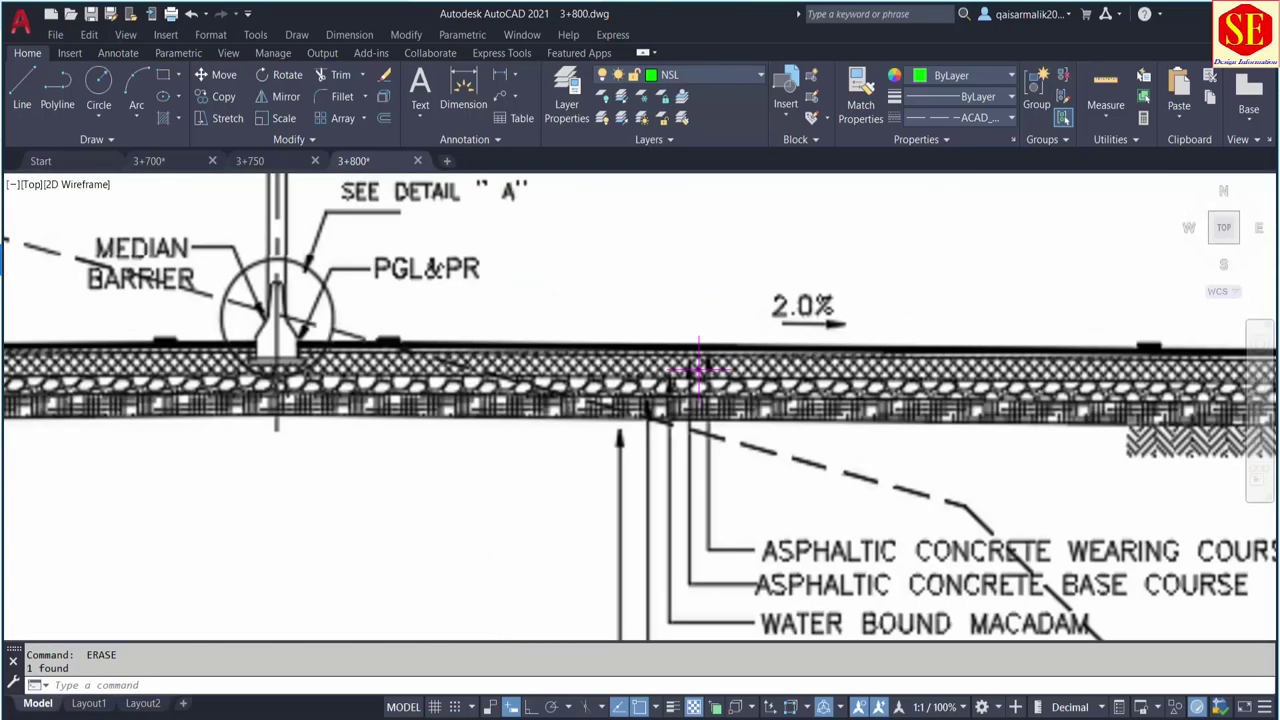
{"action": "scroll", "coordinate": [700, 370], "scroll_direction": "down", "scroll_amount": 4}
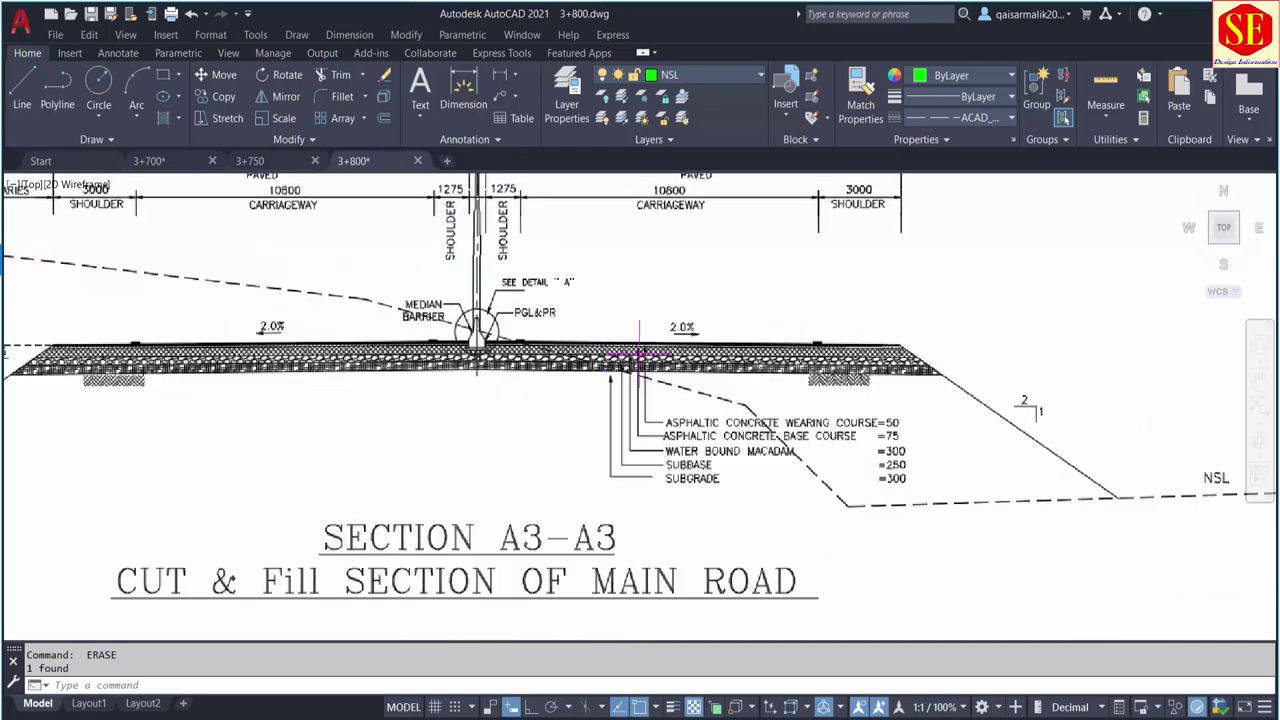
{"action": "scroll", "coordinate": [892, 444], "scroll_direction": "up", "scroll_amount": 2}
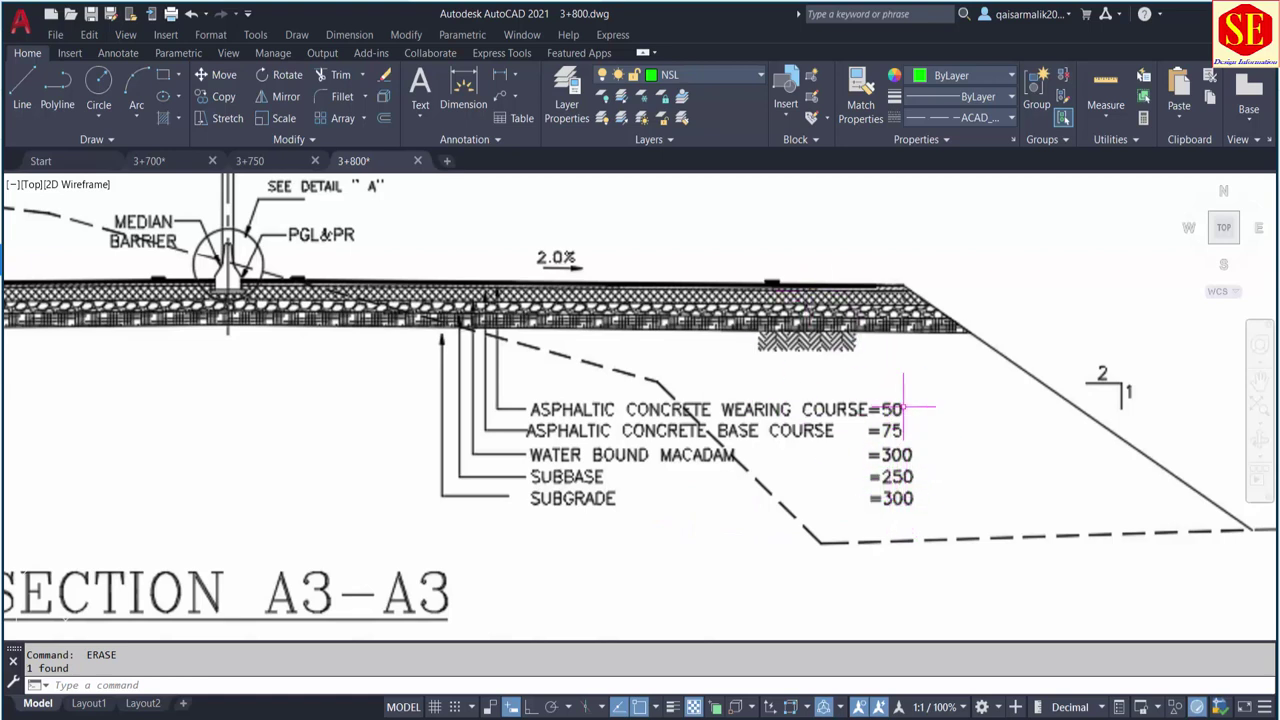
{"action": "scroll", "coordinate": [885, 410], "scroll_direction": "up", "scroll_amount": 4}
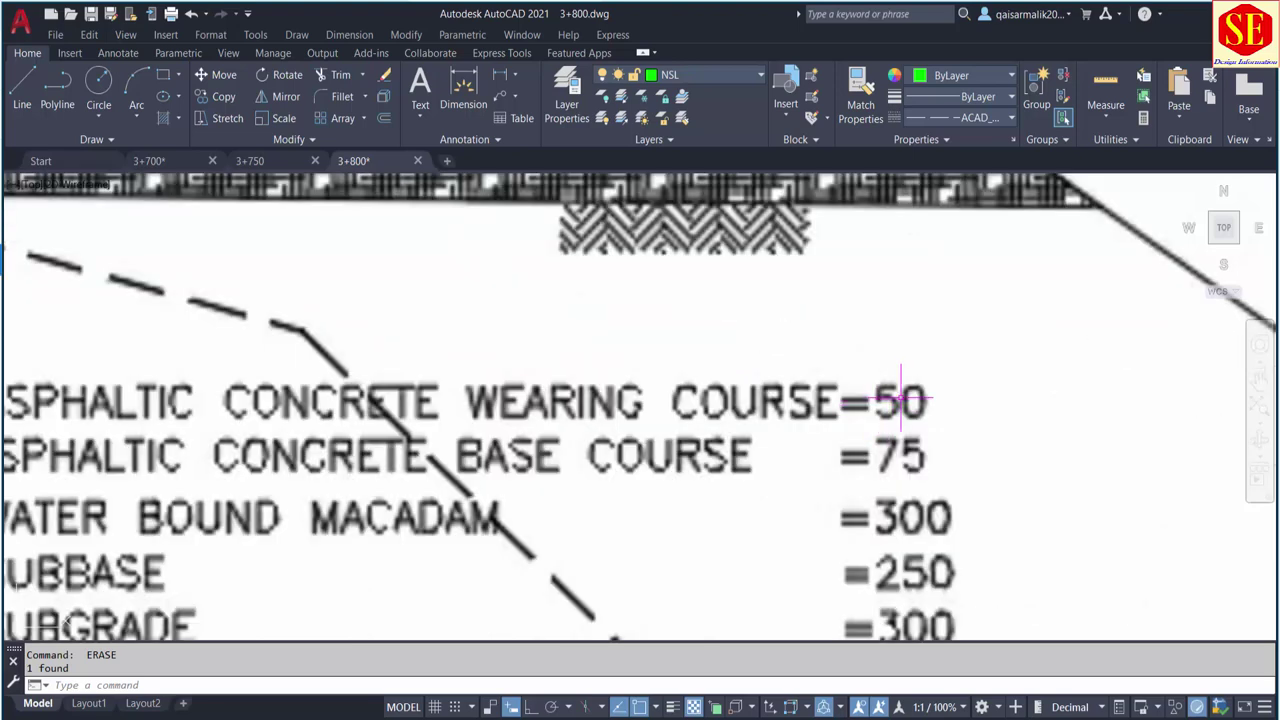
{"action": "scroll", "coordinate": [900, 397], "scroll_direction": "down", "scroll_amount": 2}
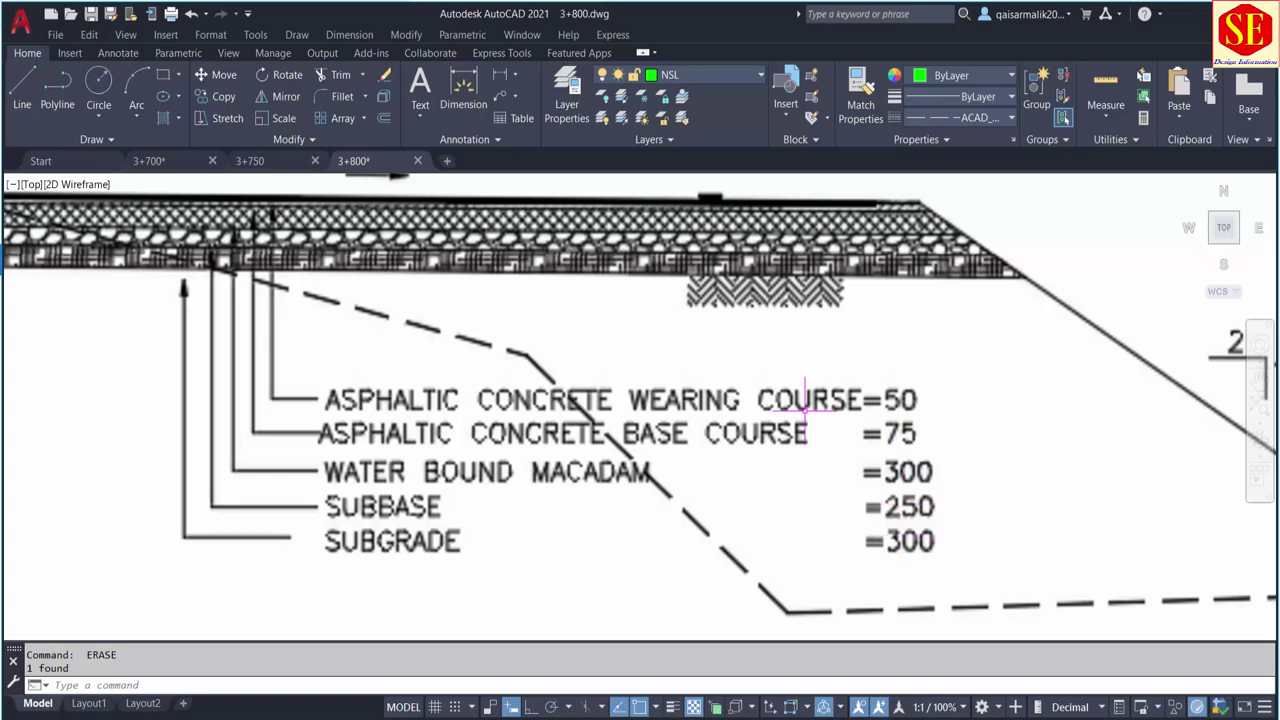
{"action": "scroll", "coordinate": [806, 408], "scroll_direction": "down", "scroll_amount": 10}
{"action": "scroll", "coordinate": [672, 500], "scroll_direction": "up", "scroll_amount": 6}
{"action": "middle_click_drag", "start_coordinate": [762, 301], "coordinate": [700, 411]}
{"action": "scroll", "coordinate": [700, 411], "scroll_direction": "up", "scroll_amount": 2}
Offset the wearing course 0.05 and the base course 0.075 below the top road line
{"action": "type", "text": "o"}
{"action": "key", "text": "Return"}
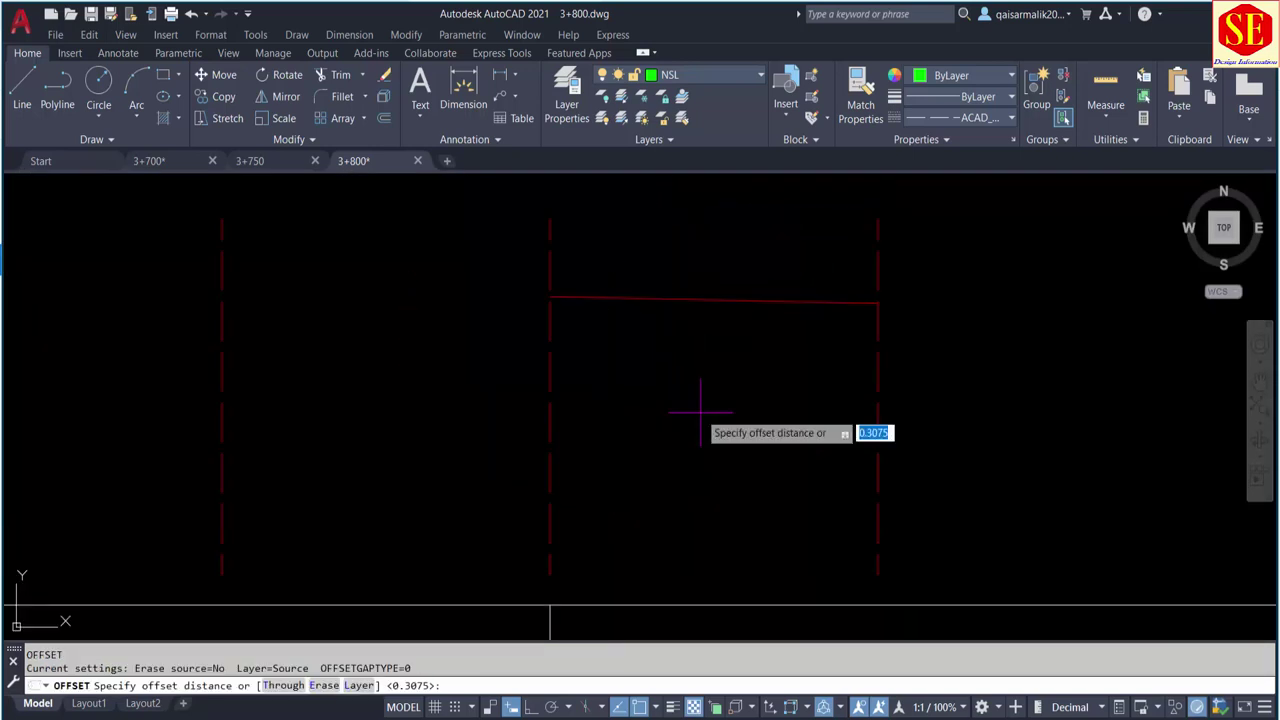
{"action": "type", "text": ".05"}
{"action": "key", "text": "Return"}
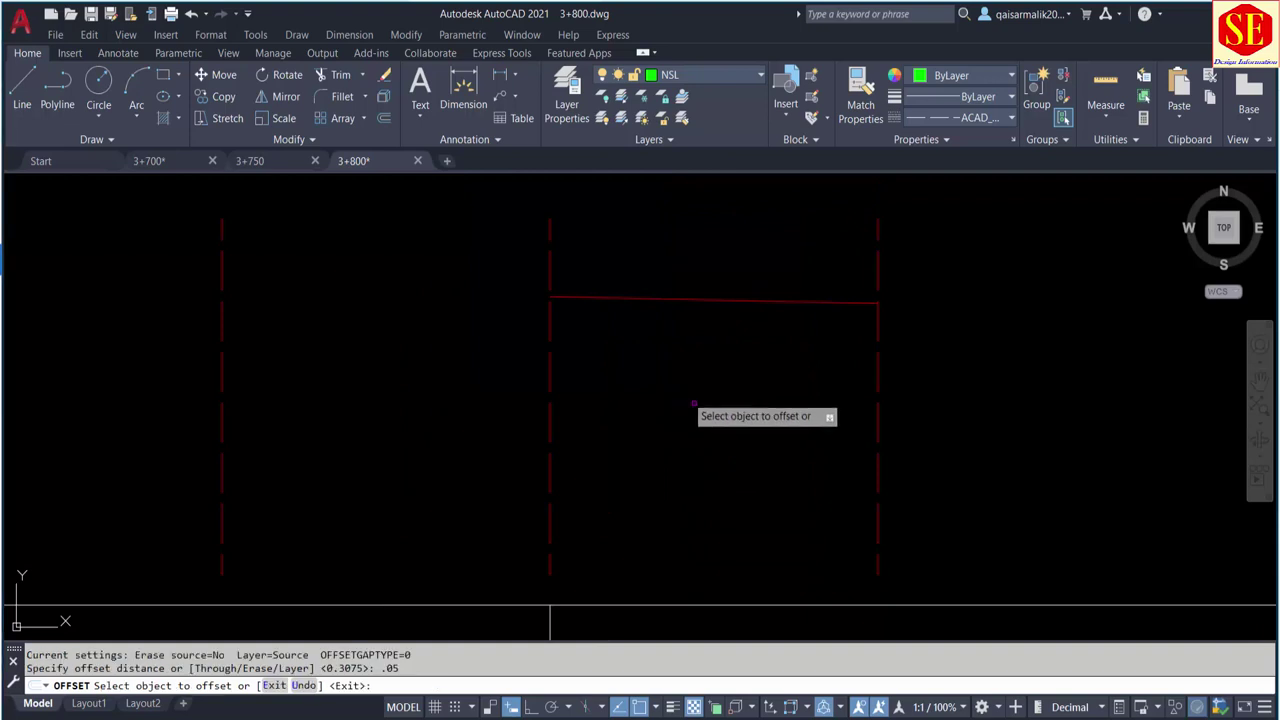
{"action": "left_click", "coordinate": [613, 298]}
{"action": "scroll", "coordinate": [608, 340], "scroll_direction": "up", "scroll_amount": 4}
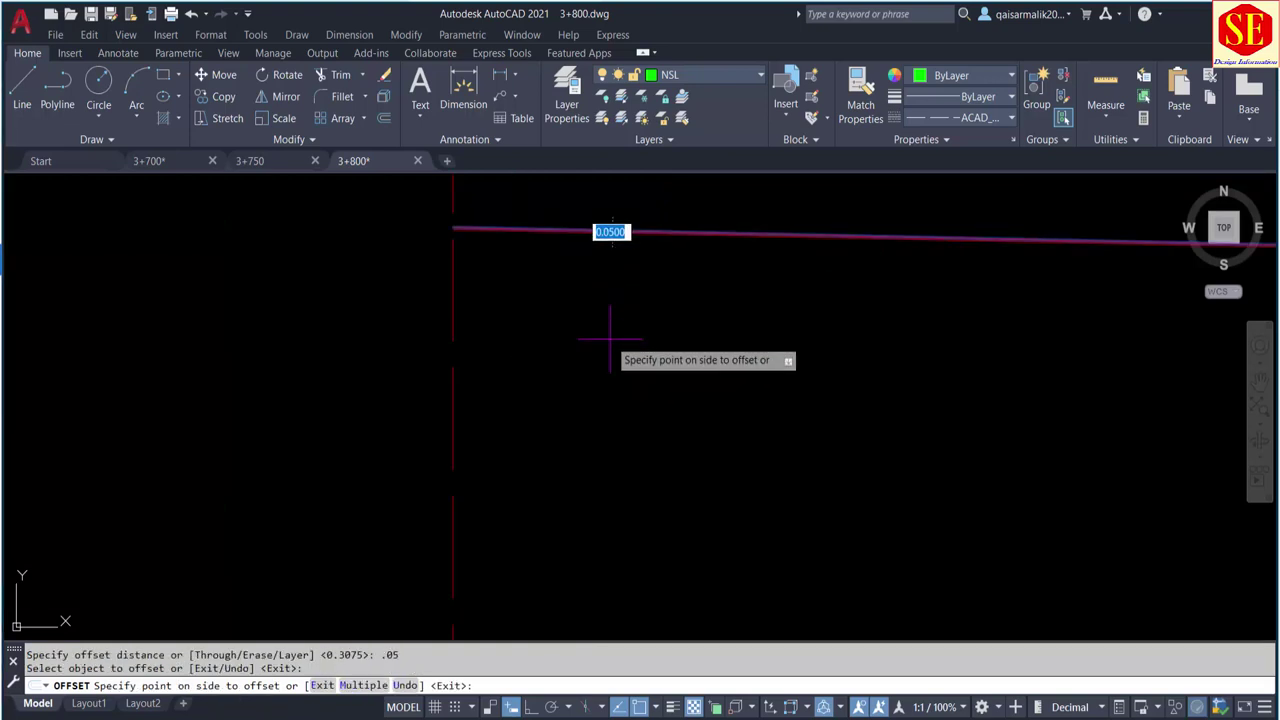
{"action": "left_click", "coordinate": [608, 340]}
{"action": "scroll", "coordinate": [553, 266], "scroll_direction": "up", "scroll_amount": 2}
{"action": "key", "text": "Return"}
{"action": "key", "text": "Return"}
{"action": "type", "text": ".075"}
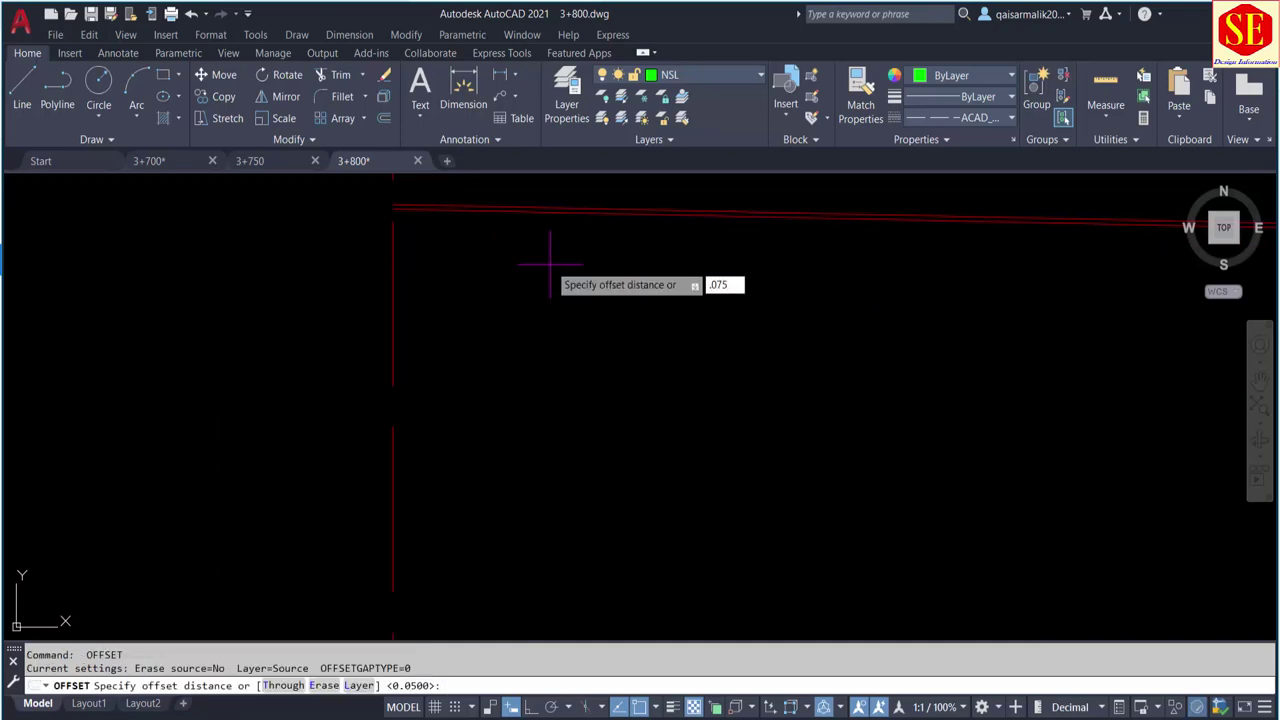
{"action": "key", "text": "Return"}
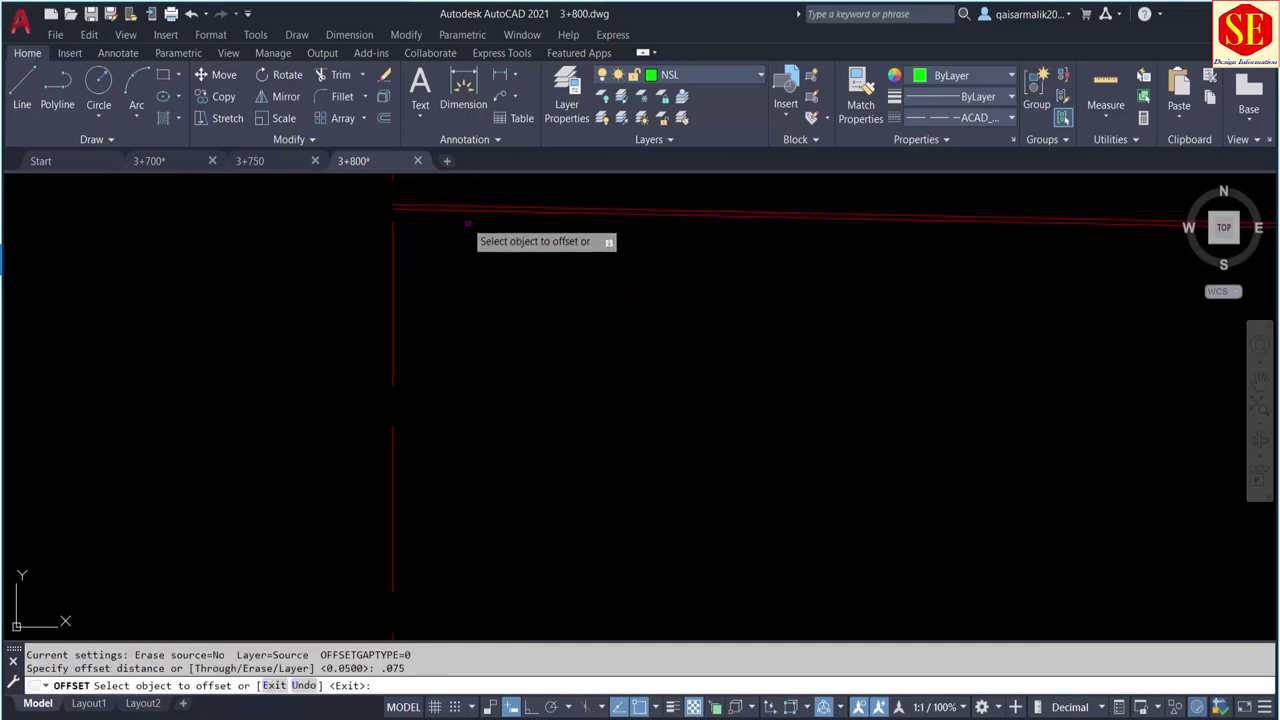
{"action": "left_click", "coordinate": [469, 215]}
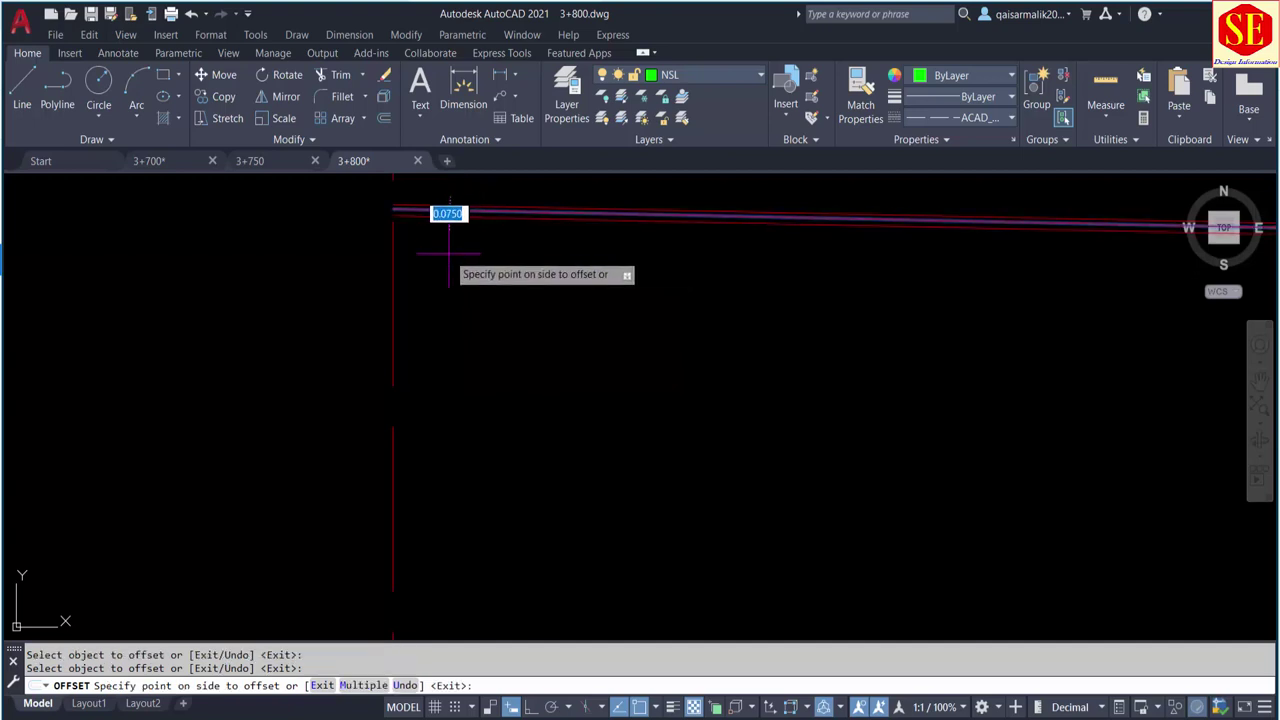
{"action": "left_click", "coordinate": [460, 255]}
Offset the macadam 0.3, subbase 0.25 and subgrade 0.3 layers successively below
{"action": "key", "text": "Return"}
{"action": "key", "text": "Return"}
{"action": "type", "text": ".3"}
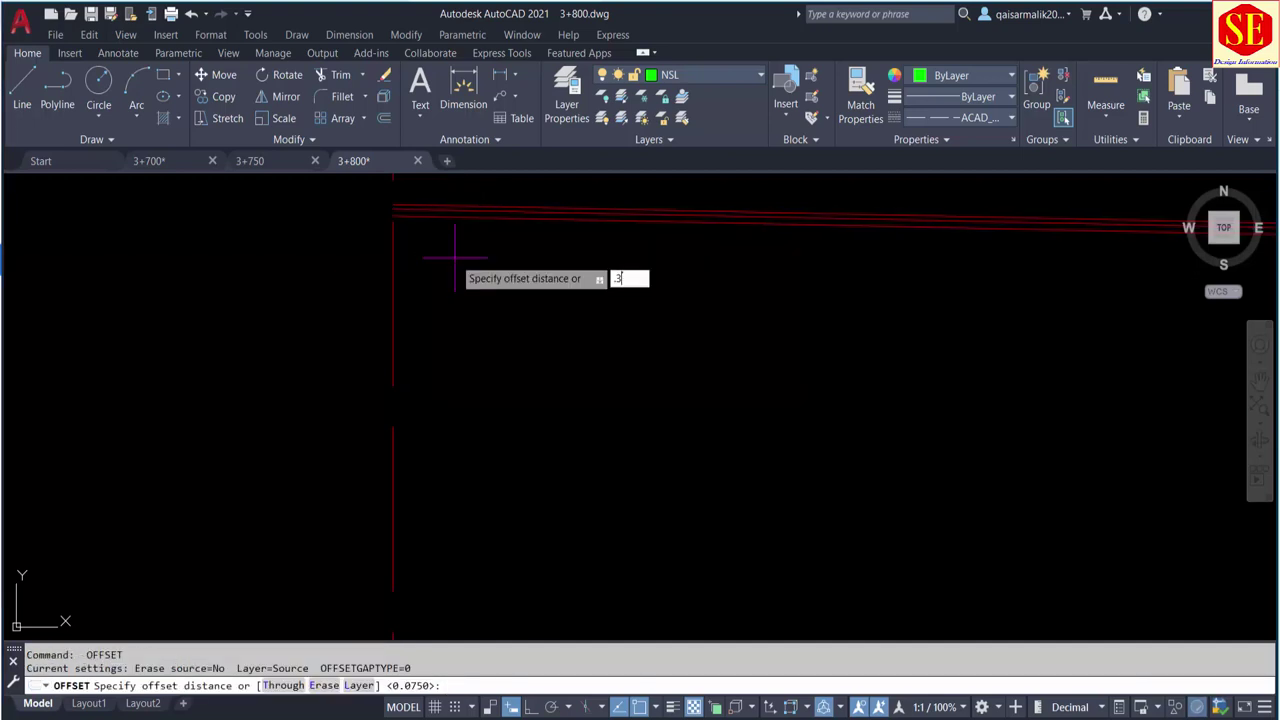
{"action": "key", "text": "Return"}
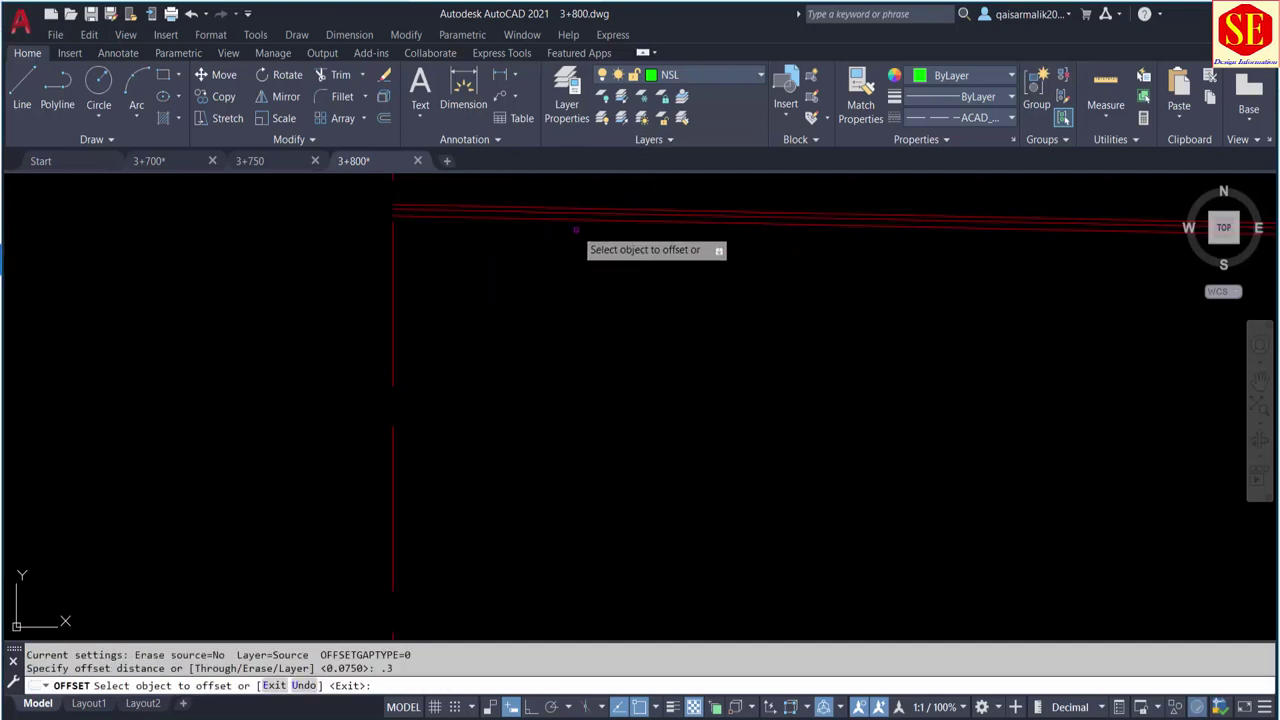
{"action": "left_click", "coordinate": [574, 222]}
{"action": "left_click", "coordinate": [572, 286]}
{"action": "key", "text": "Return"}
{"action": "key", "text": "Return"}
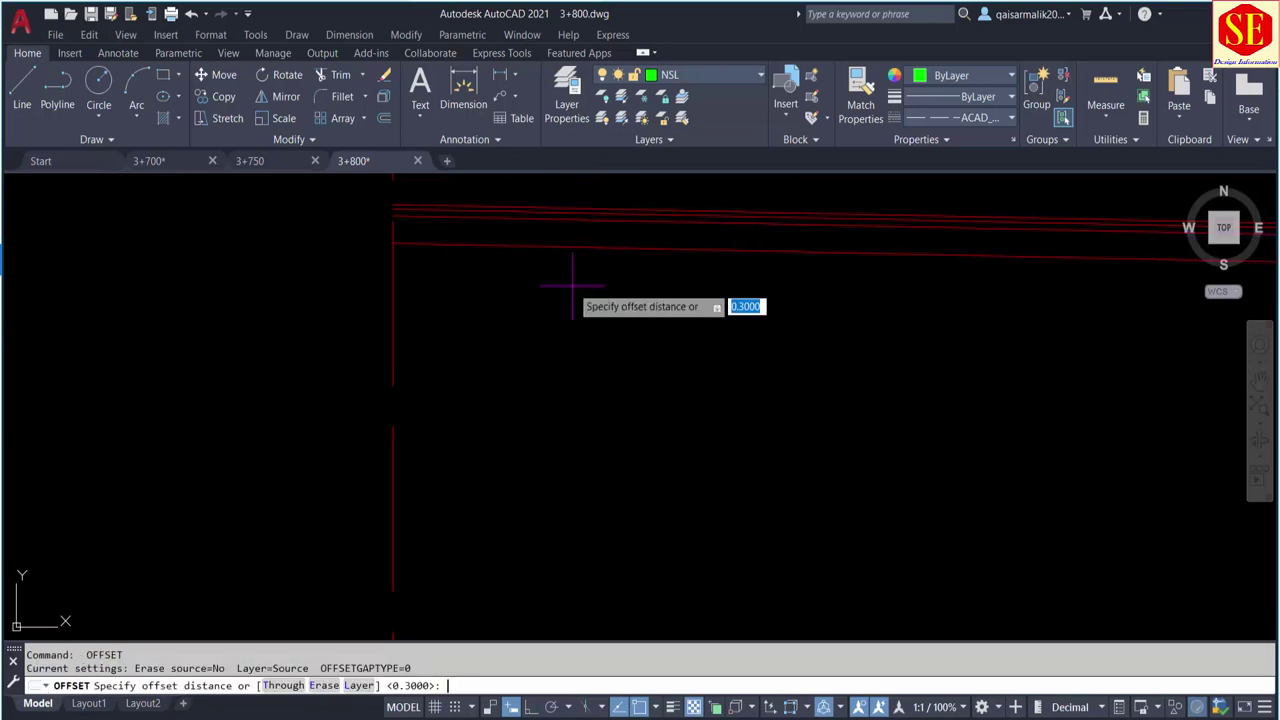
{"action": "key", "text": "Return"}
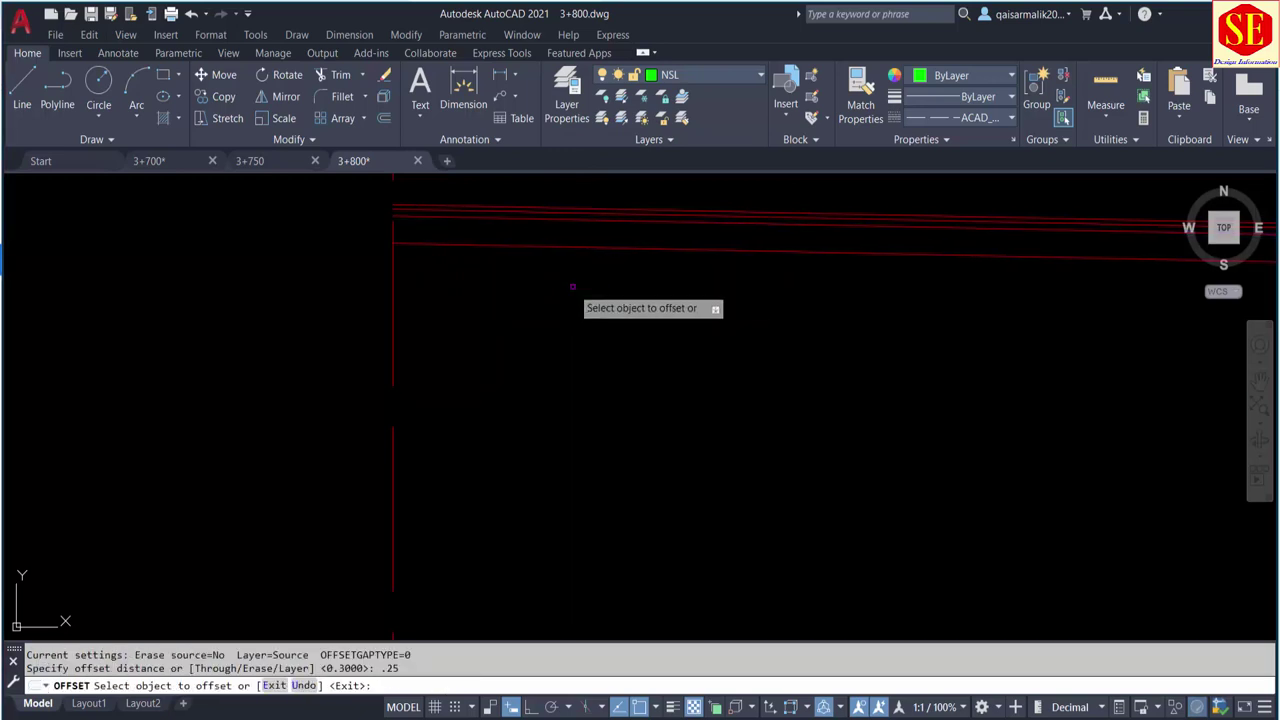
{"action": "left_click", "coordinate": [540, 246]}
{"action": "left_click", "coordinate": [528, 303]}
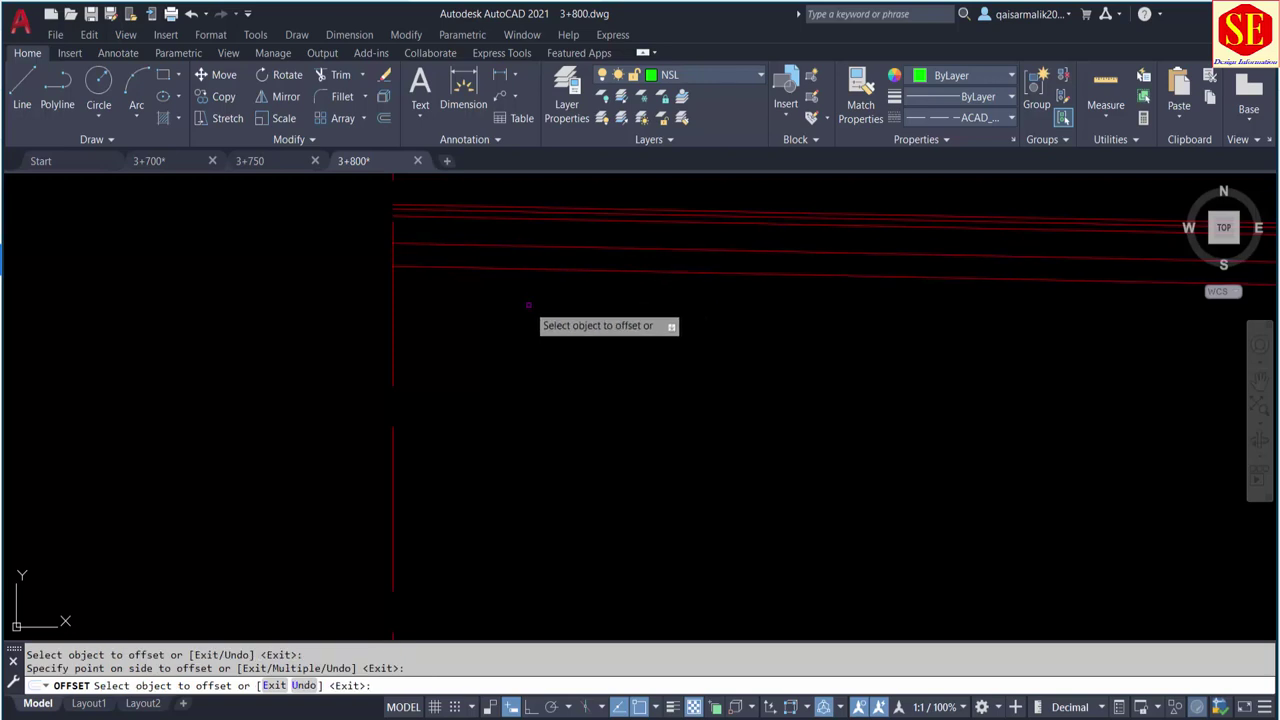
{"action": "key", "text": "Return"}
{"action": "key", "text": "Return"}
{"action": "type", "text": ".3"}
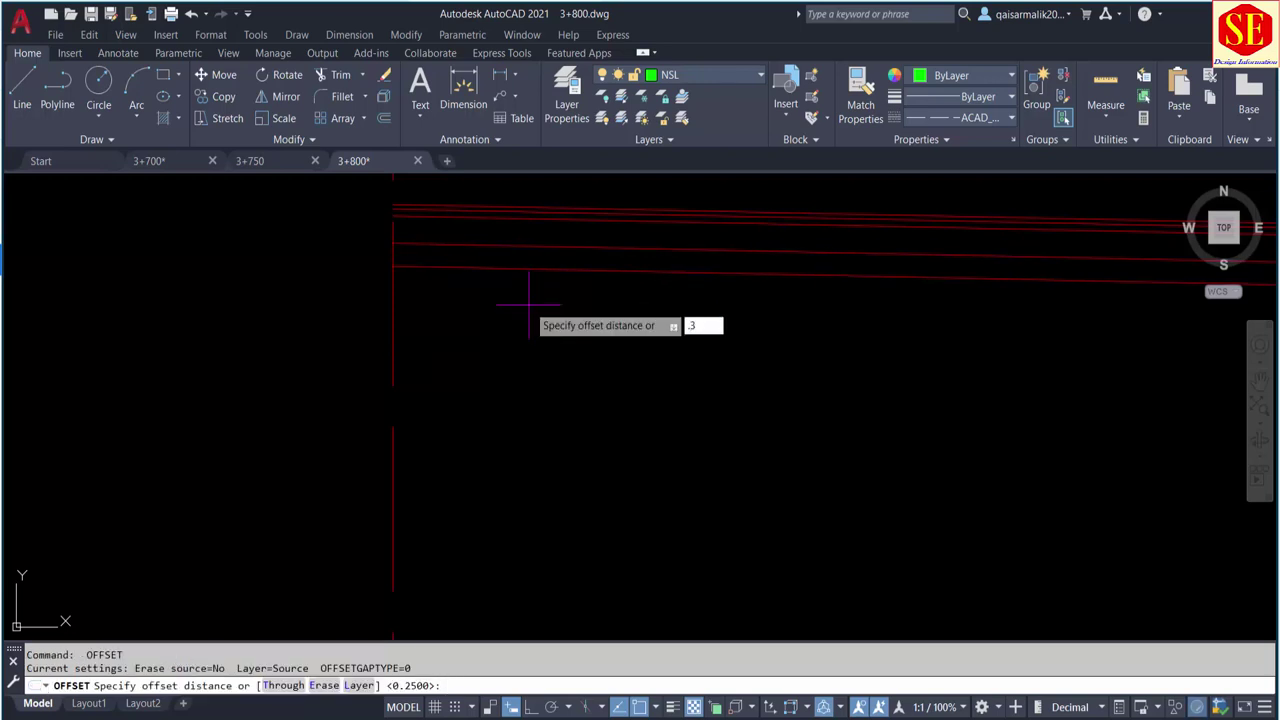
{"action": "key", "text": "Return"}
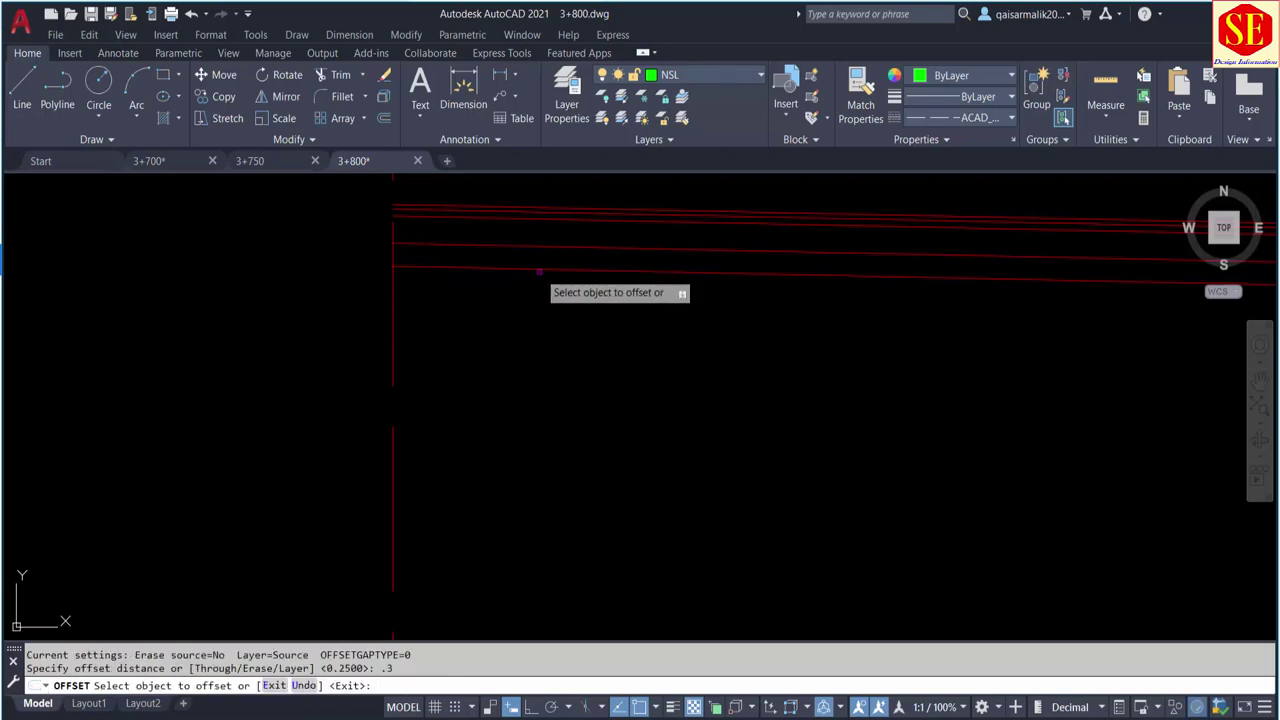
{"action": "left_click", "coordinate": [538, 265]}
{"action": "left_click", "coordinate": [516, 352]}
{"action": "scroll", "coordinate": [514, 360], "scroll_direction": "down", "scroll_amount": 1}
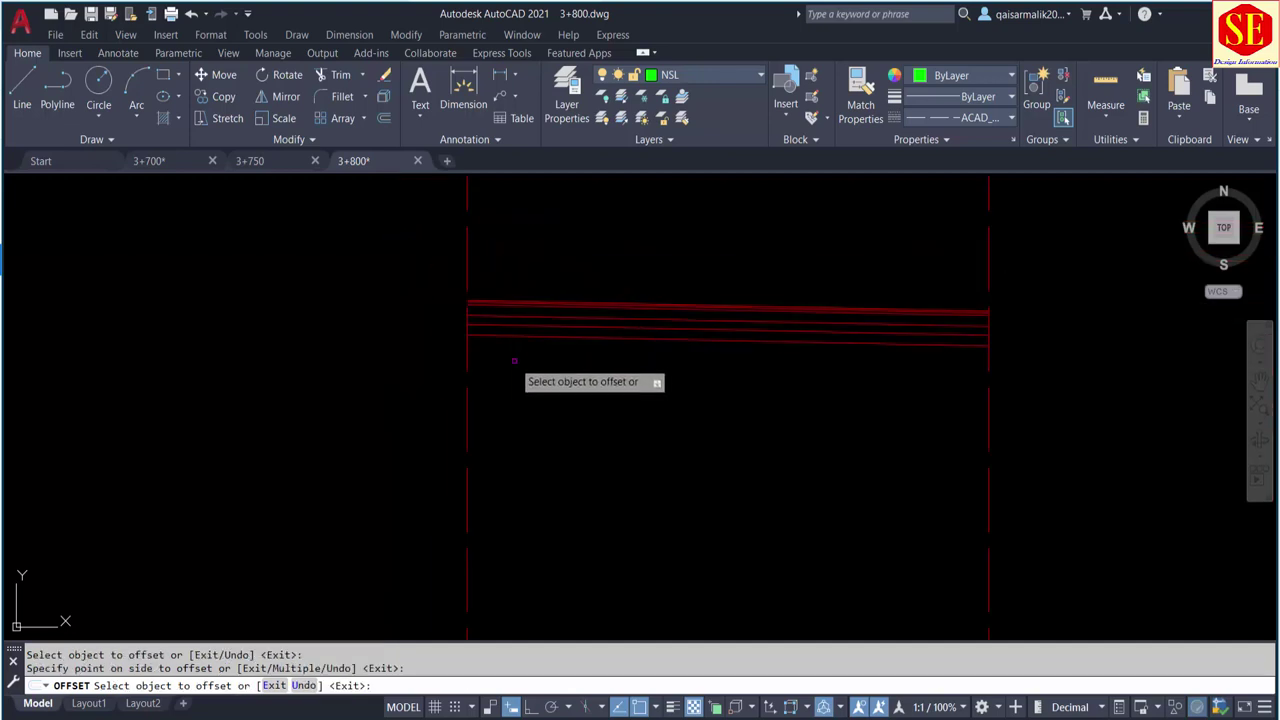
{"action": "key", "text": "Escape"}
{"action": "scroll", "coordinate": [605, 285], "scroll_direction": "up", "scroll_amount": 2}
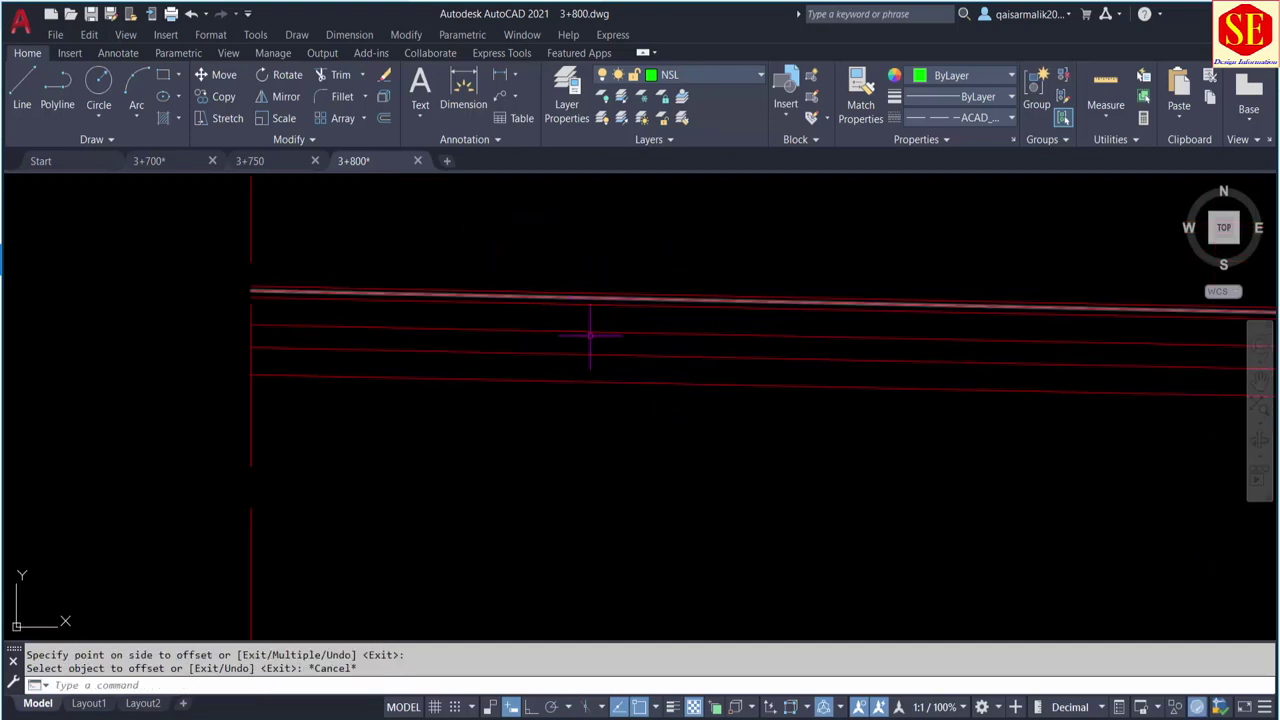
{"action": "scroll", "coordinate": [590, 335], "scroll_direction": "down", "scroll_amount": 2}
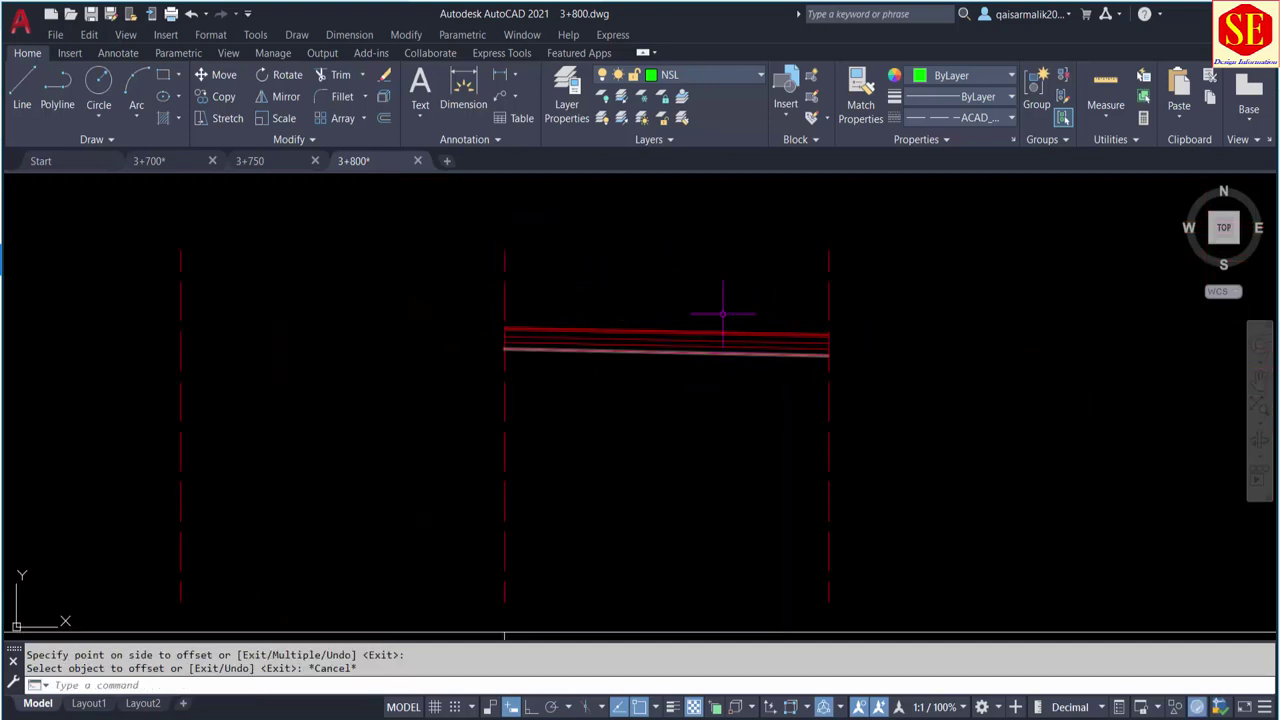
{"action": "scroll", "coordinate": [706, 320], "scroll_direction": "up", "scroll_amount": 2}
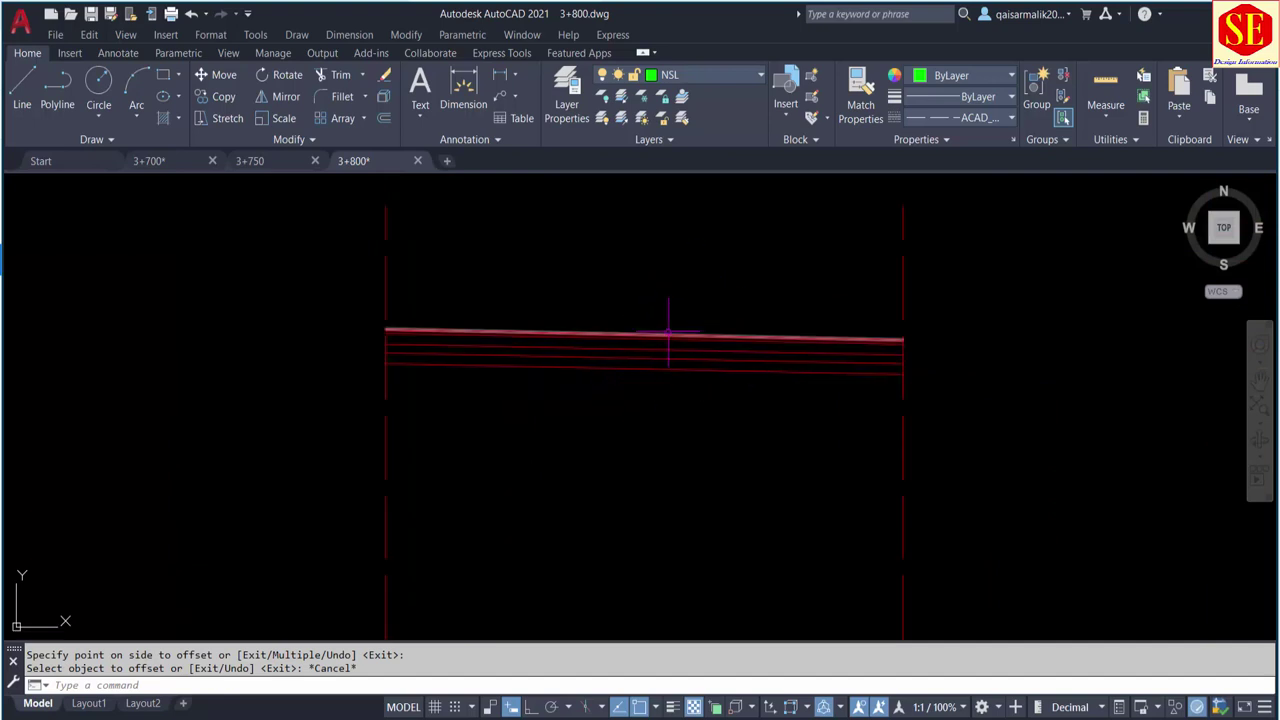
{"action": "scroll", "coordinate": [667, 335], "scroll_direction": "down", "scroll_amount": 2}
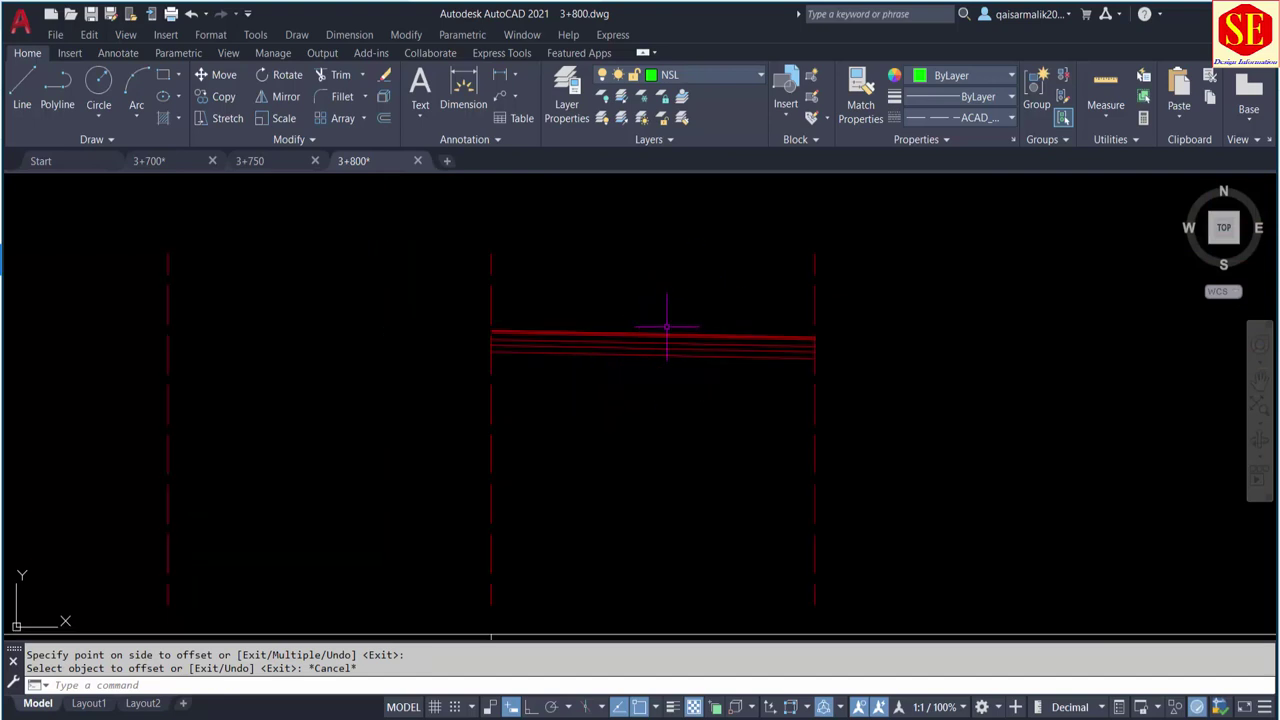
{"action": "scroll", "coordinate": [867, 318], "scroll_direction": "up", "scroll_amount": 2}
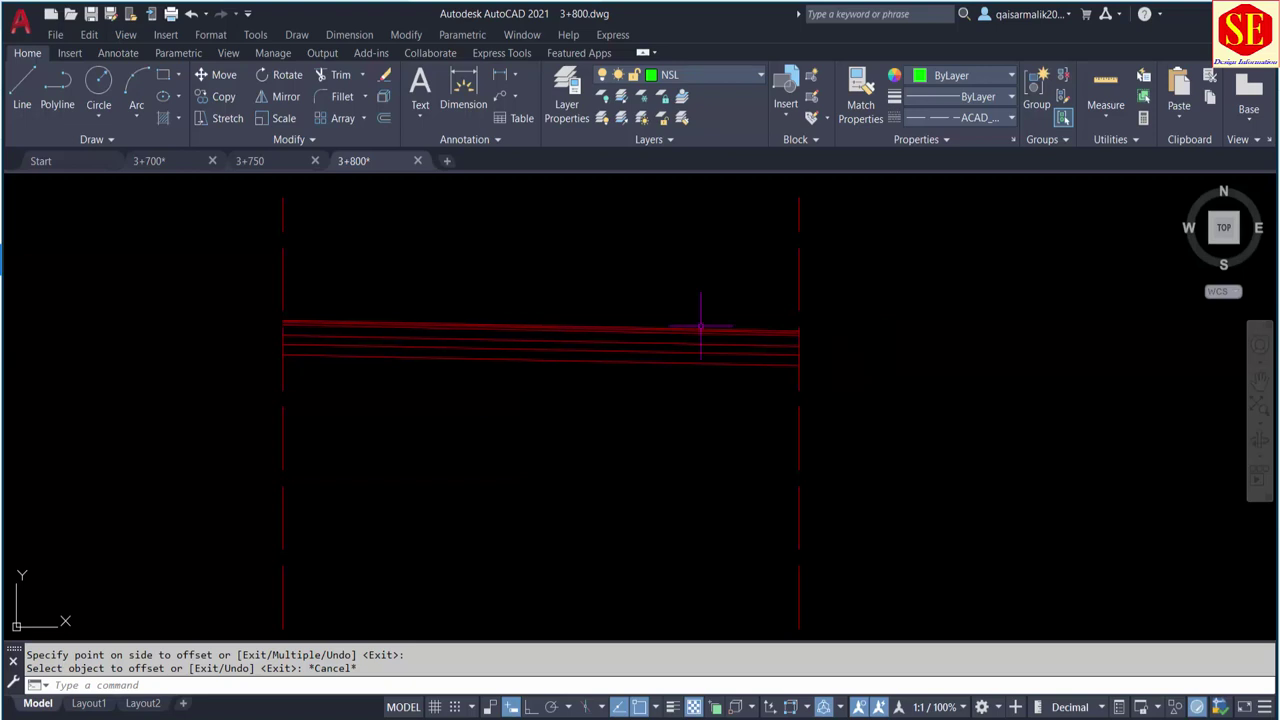
{"action": "middle_click_drag", "start_coordinate": [580, 296], "coordinate": [910, 295]}
{"action": "scroll", "coordinate": [760, 314], "scroll_direction": "down", "scroll_amount": 2}
{"action": "scroll", "coordinate": [880, 320], "scroll_direction": "down", "scroll_amount": 3}
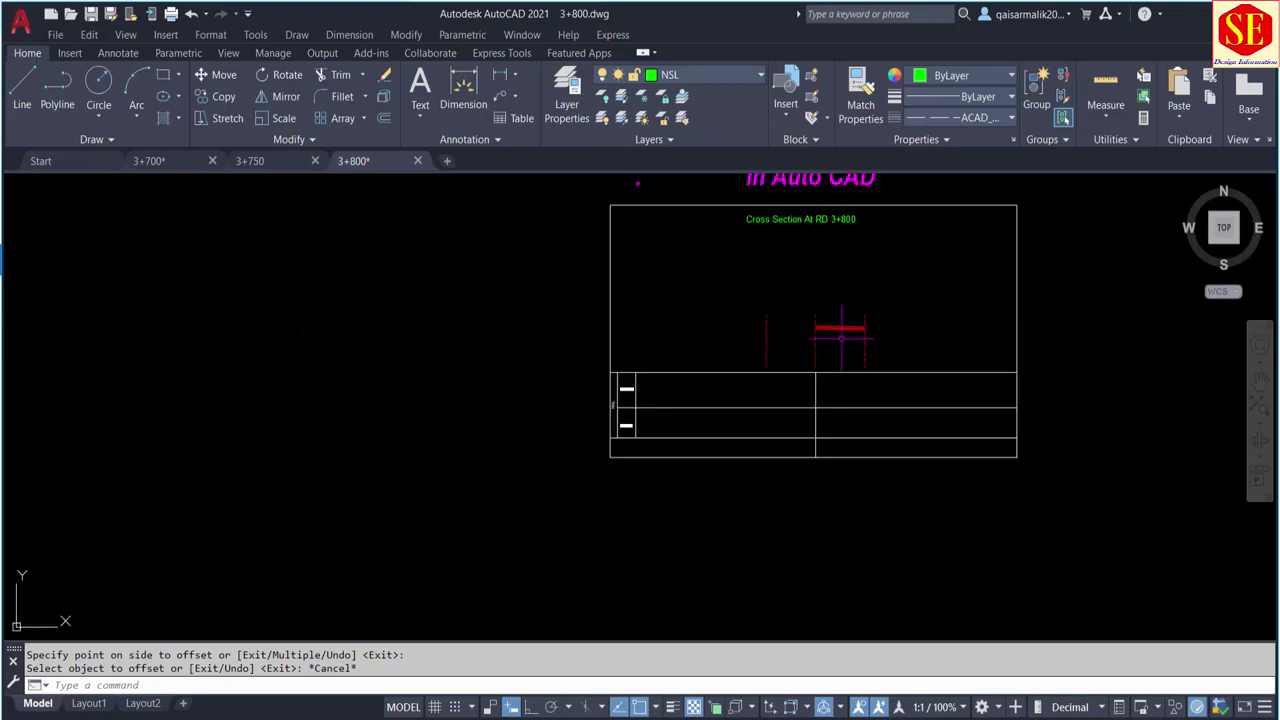
{"action": "middle_click_drag", "start_coordinate": [831, 323], "coordinate": [832, 604]}
{"action": "scroll", "coordinate": [1045, 360], "scroll_direction": "up", "scroll_amount": 2}
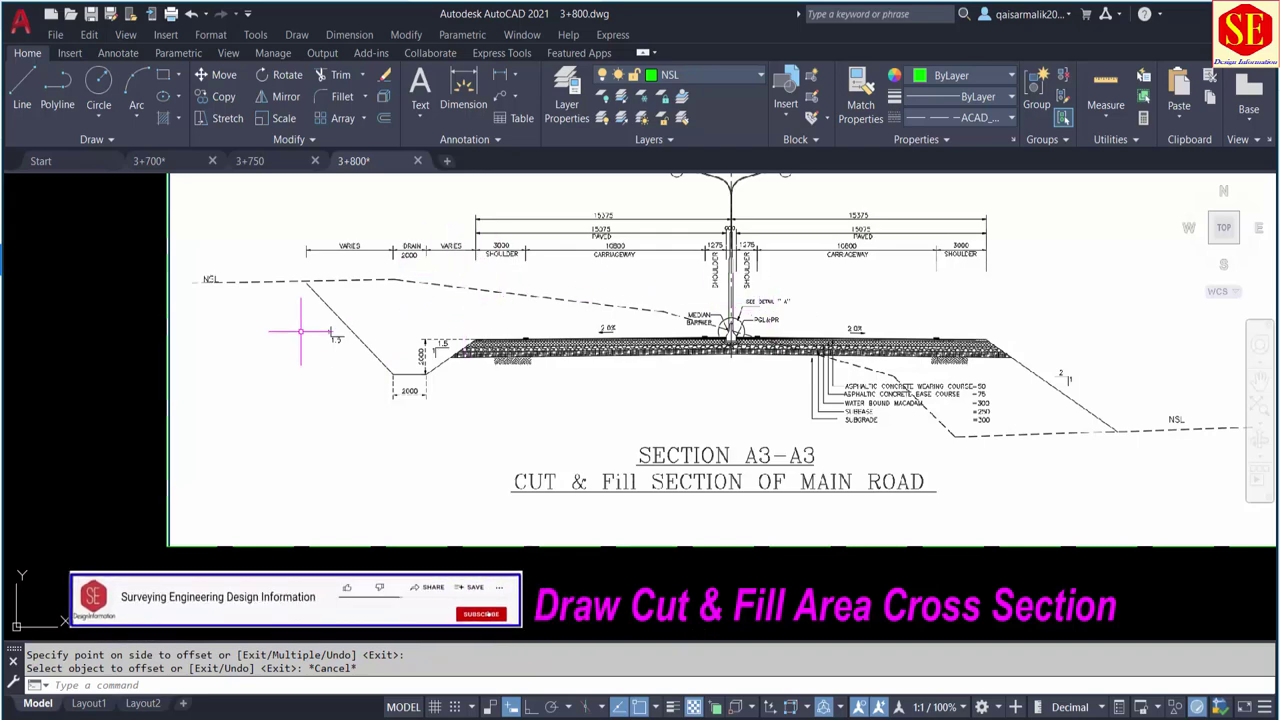
{"action": "scroll", "coordinate": [344, 322], "scroll_direction": "down", "scroll_amount": 3}
{"action": "scroll", "coordinate": [366, 414], "scroll_direction": "up", "scroll_amount": 3}
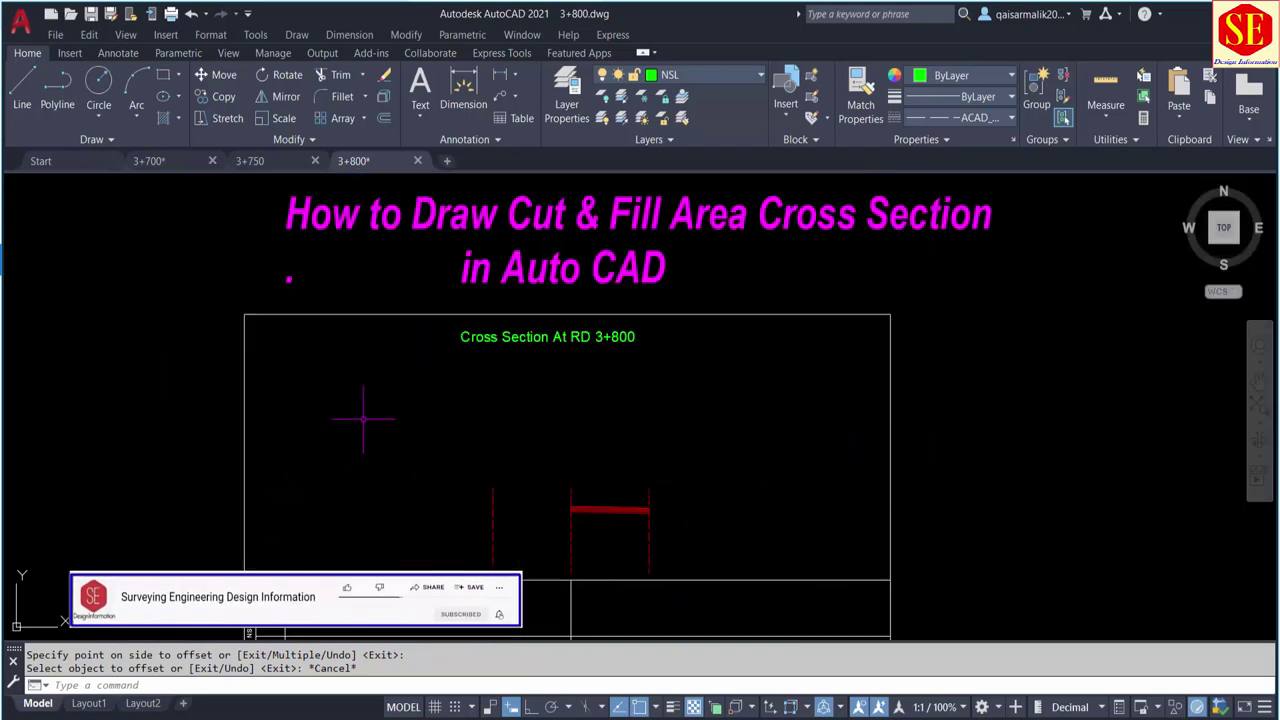
{"action": "scroll", "coordinate": [690, 523], "scroll_direction": "up", "scroll_amount": 2}
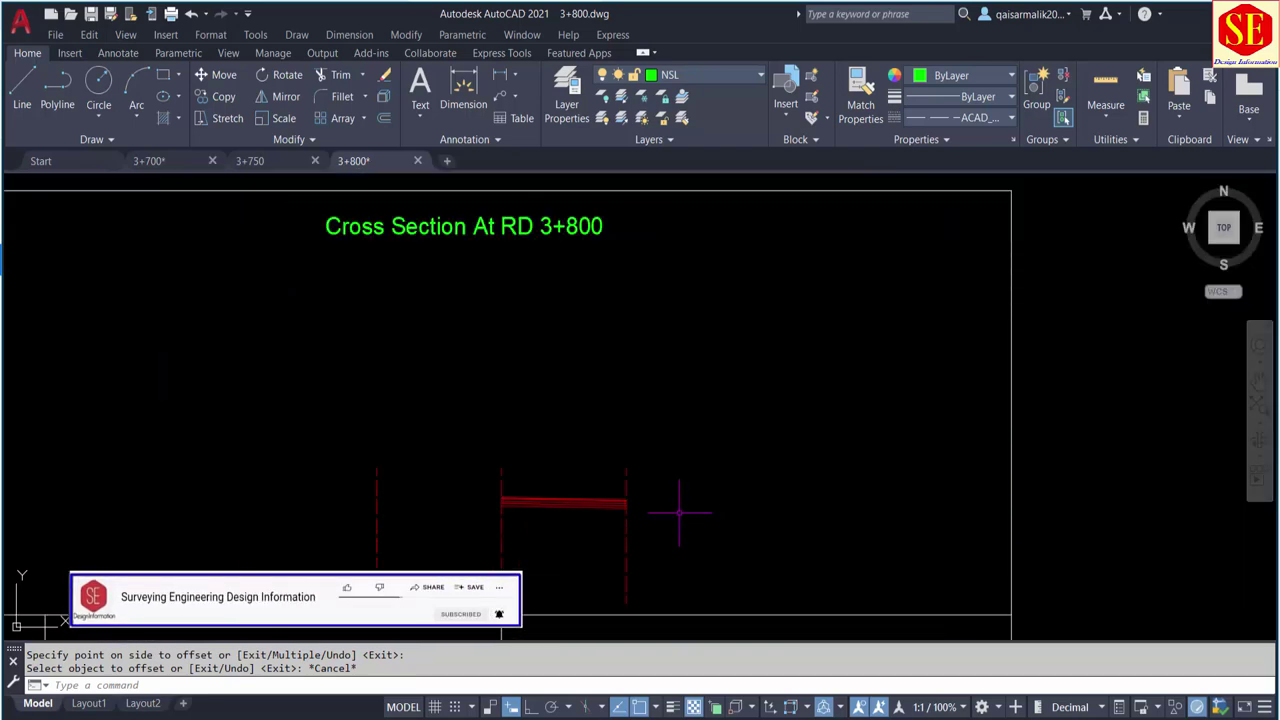
{"action": "middle_click_drag", "start_coordinate": [653, 503], "coordinate": [896, 420]}
{"action": "scroll", "coordinate": [808, 449], "scroll_direction": "up", "scroll_amount": 5}
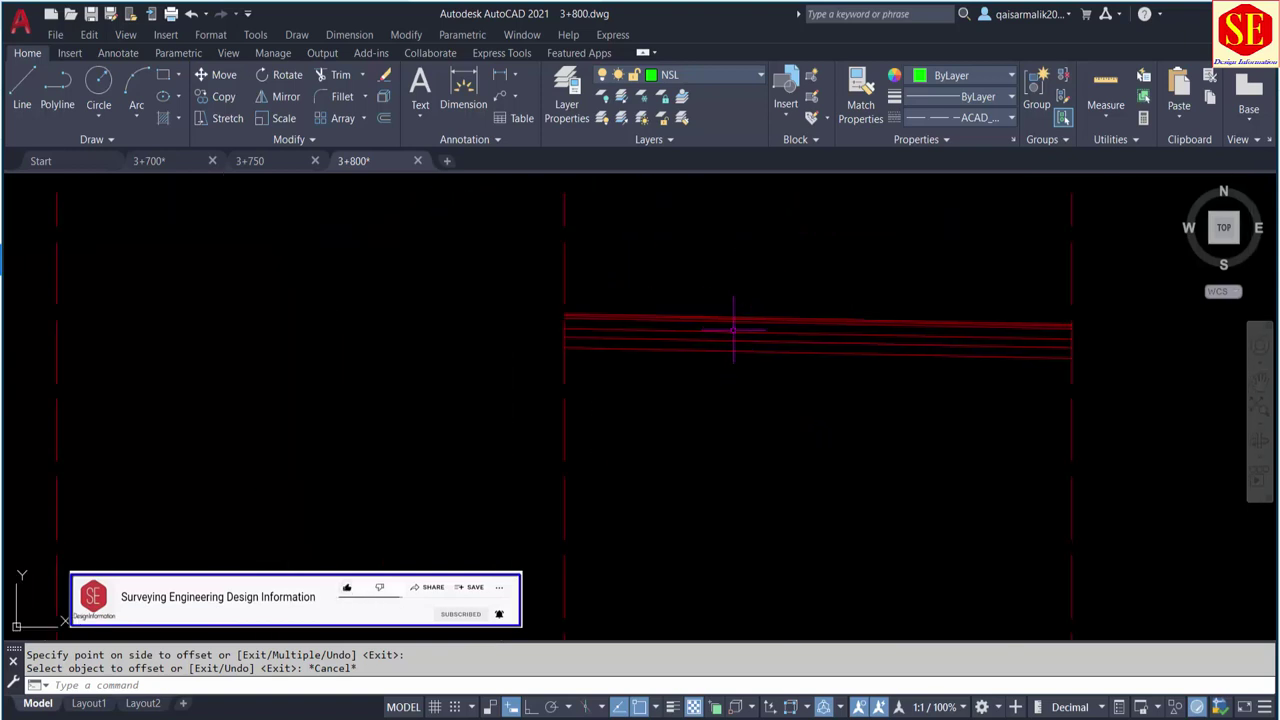
Mirror the six pavement layer lines about the centre line, keeping the originals
{"action": "type", "text": "MI"}
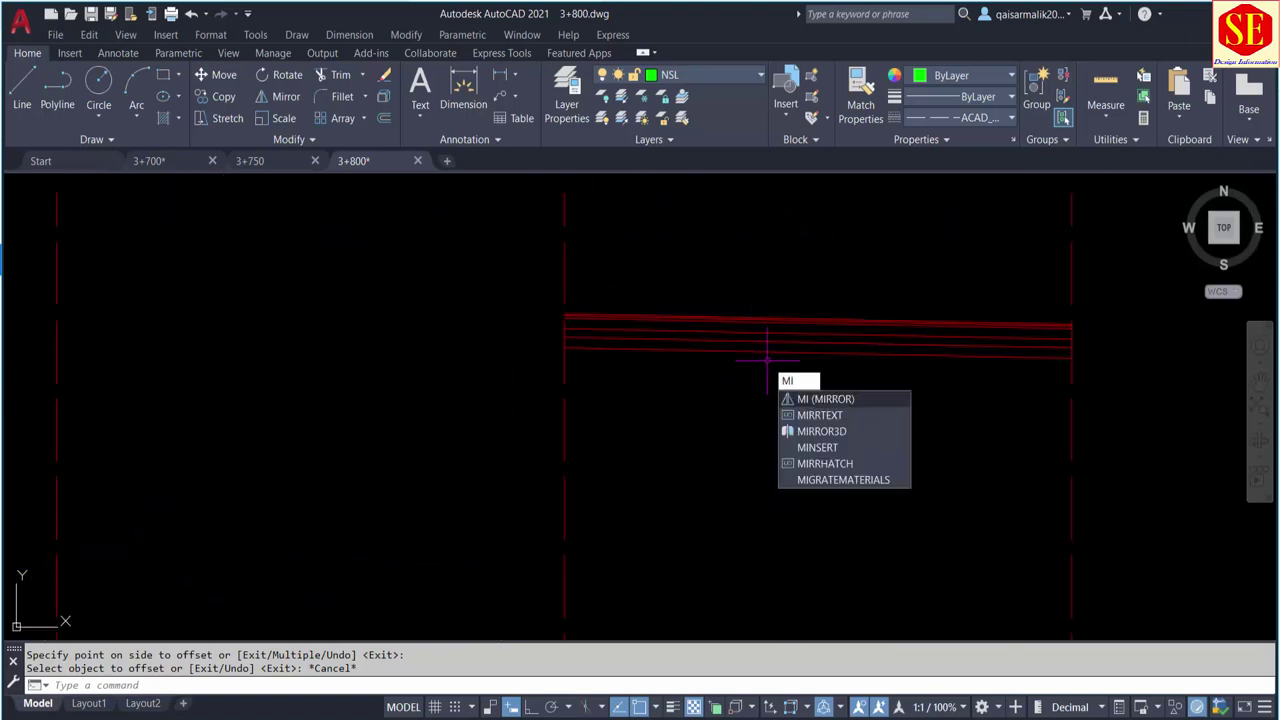
{"action": "key", "text": "Return"}
{"action": "left_click", "coordinate": [780, 271]}
{"action": "left_click", "coordinate": [728, 414]}
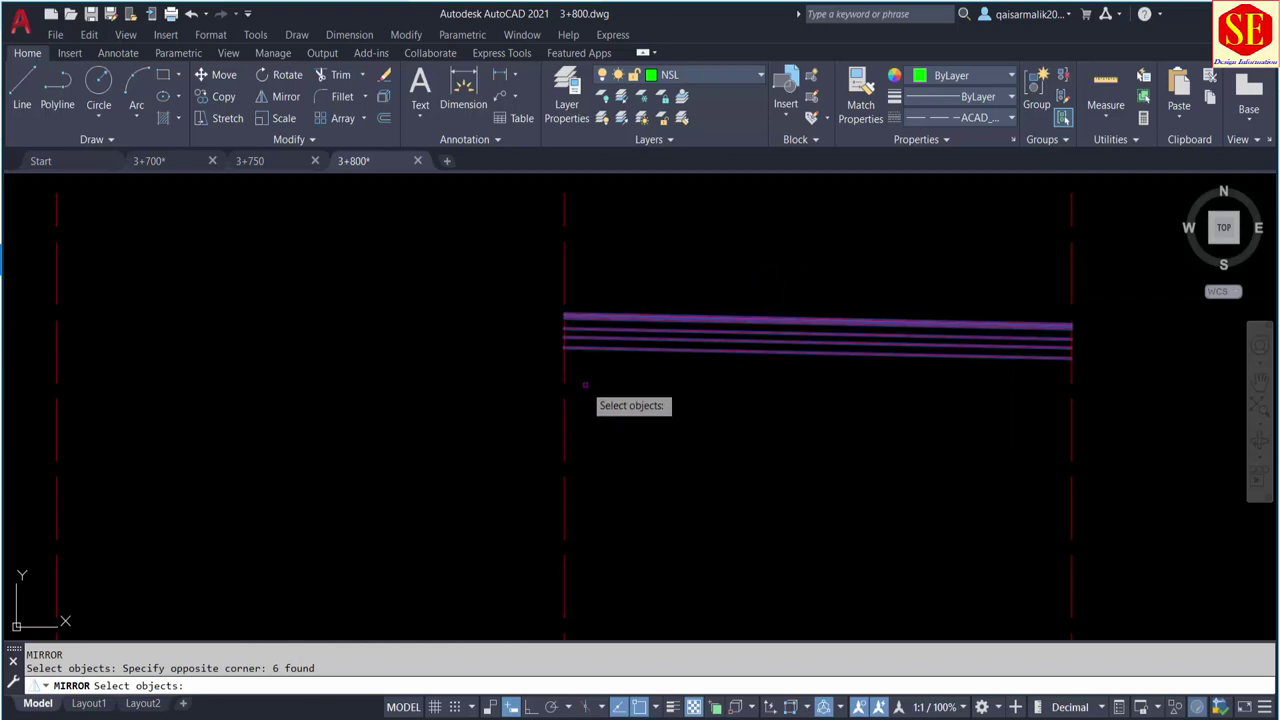
{"action": "key", "text": "Return"}
{"action": "scroll", "coordinate": [565, 320], "scroll_direction": "up", "scroll_amount": 4}
{"action": "left_click", "coordinate": [552, 326]}
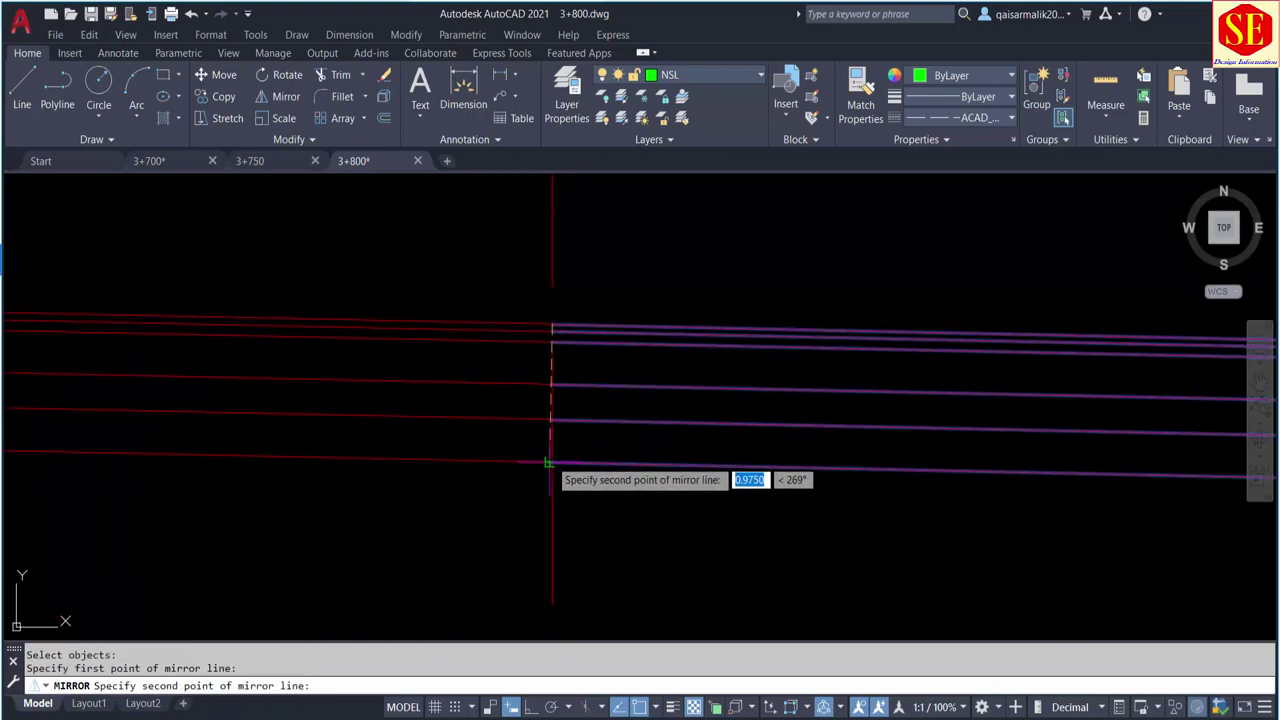
{"action": "scroll", "coordinate": [549, 463], "scroll_direction": "up", "scroll_amount": 3}
{"action": "left_click", "coordinate": [566, 486]}
{"action": "right_click", "coordinate": [576, 497]}
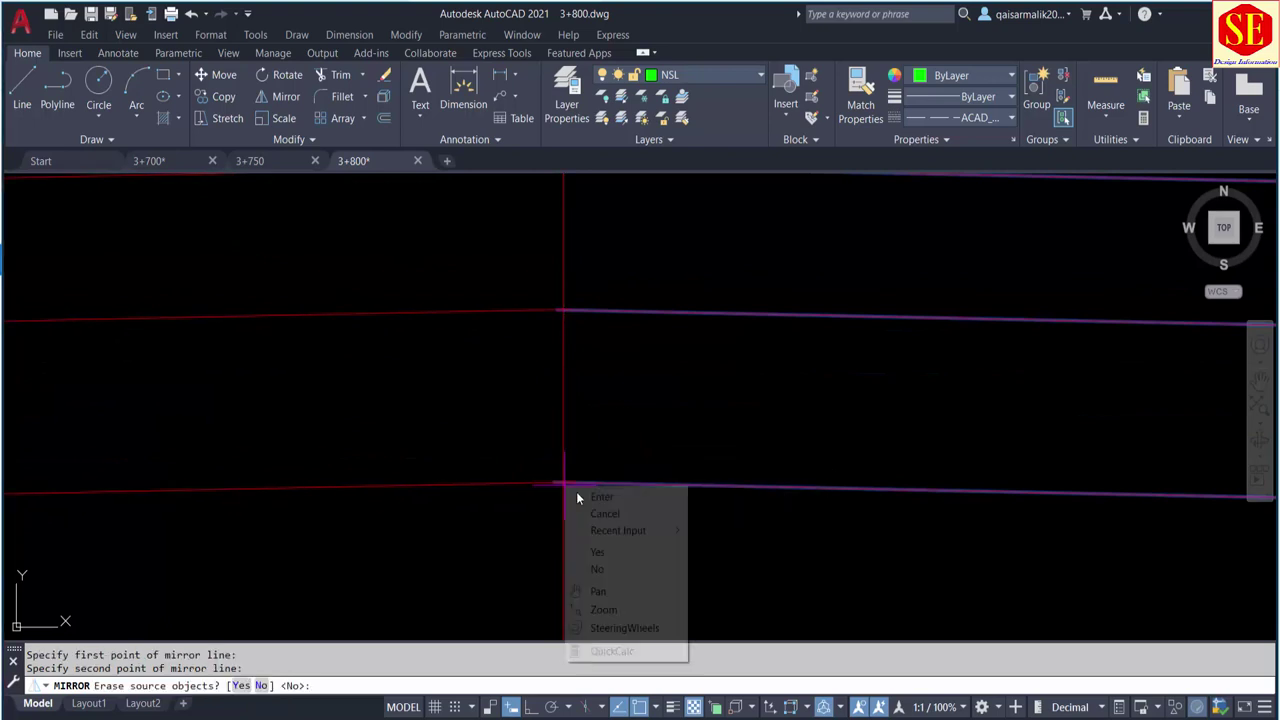
{"action": "left_click", "coordinate": [600, 497]}
{"action": "scroll", "coordinate": [780, 450], "scroll_direction": "down", "scroll_amount": 2}
{"action": "scroll", "coordinate": [760, 460], "scroll_direction": "down", "scroll_amount": 3}
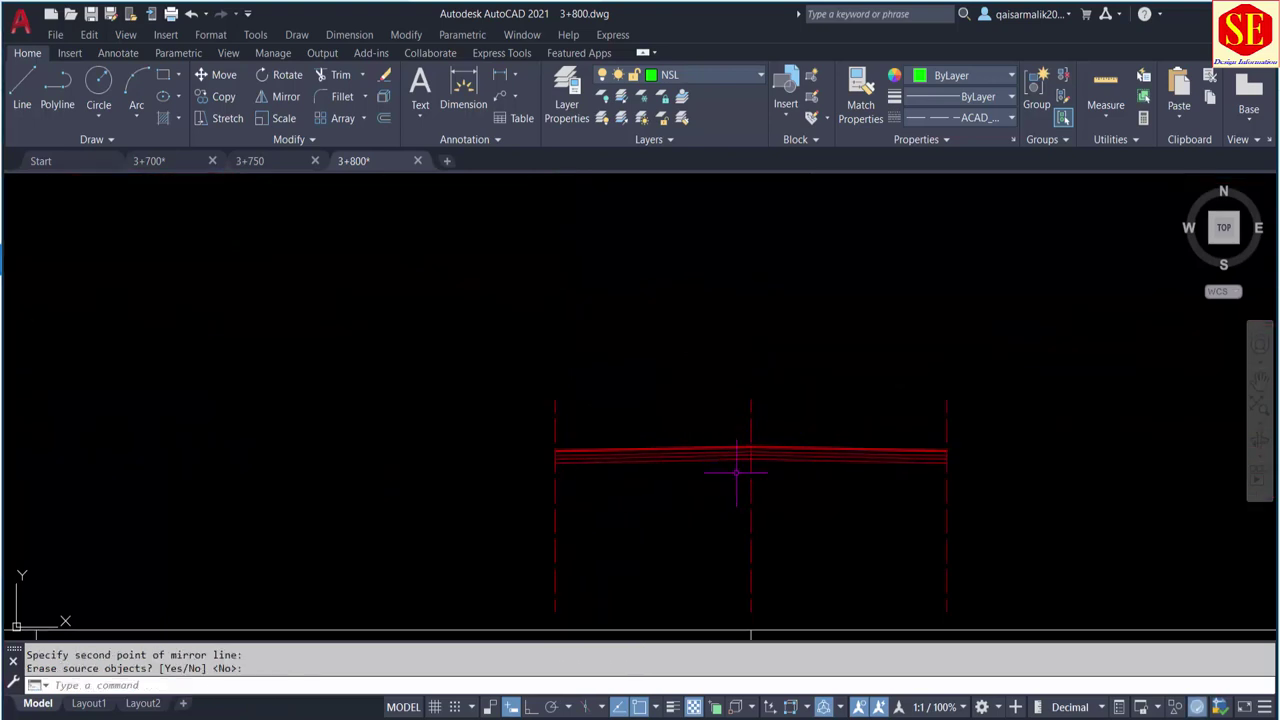
{"action": "key", "text": "Escape"}
{"action": "scroll", "coordinate": [664, 477], "scroll_direction": "up", "scroll_amount": 2}
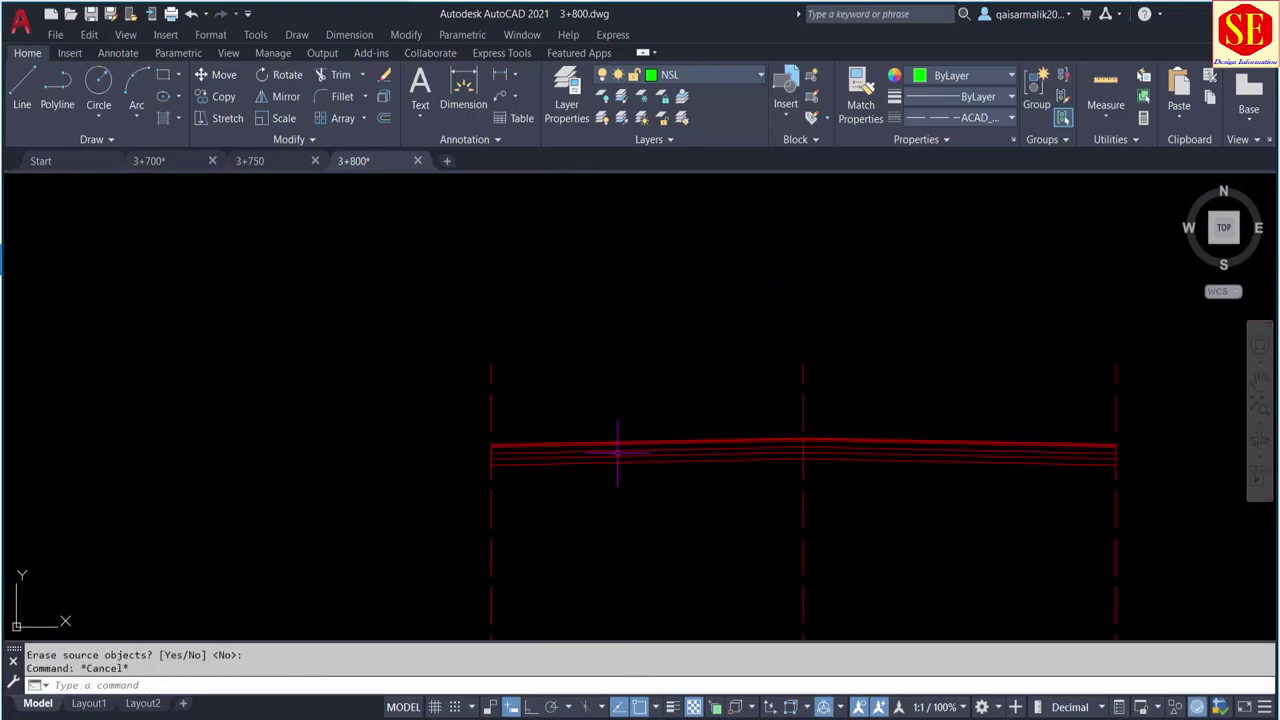
Pan past the title and Section A3-A3 sheets to bring the RD 3+800 sheet into view
{"action": "middle_click_drag", "start_coordinate": [617, 453], "coordinate": [509, 409]}
{"action": "scroll", "coordinate": [523, 380], "scroll_direction": "down", "scroll_amount": 3}
{"action": "scroll", "coordinate": [586, 508], "scroll_direction": "up", "scroll_amount": 2}
{"action": "middle_click_drag", "start_coordinate": [586, 508], "coordinate": [611, 425]}
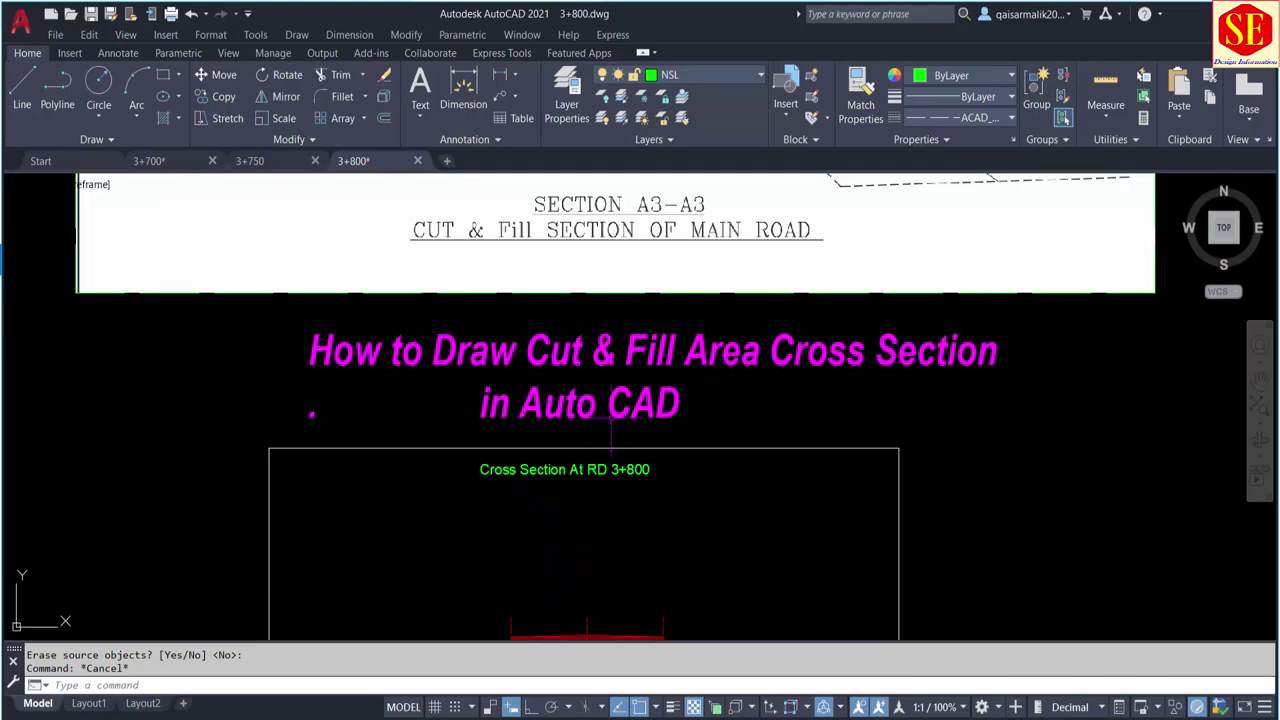
{"action": "scroll", "coordinate": [611, 420], "scroll_direction": "down", "scroll_amount": 5}
{"action": "scroll", "coordinate": [602, 300], "scroll_direction": "up", "scroll_amount": 5}
{"action": "scroll", "coordinate": [542, 385], "scroll_direction": "up", "scroll_amount": 3}
{"action": "scroll", "coordinate": [485, 334], "scroll_direction": "down", "scroll_amount": 8}
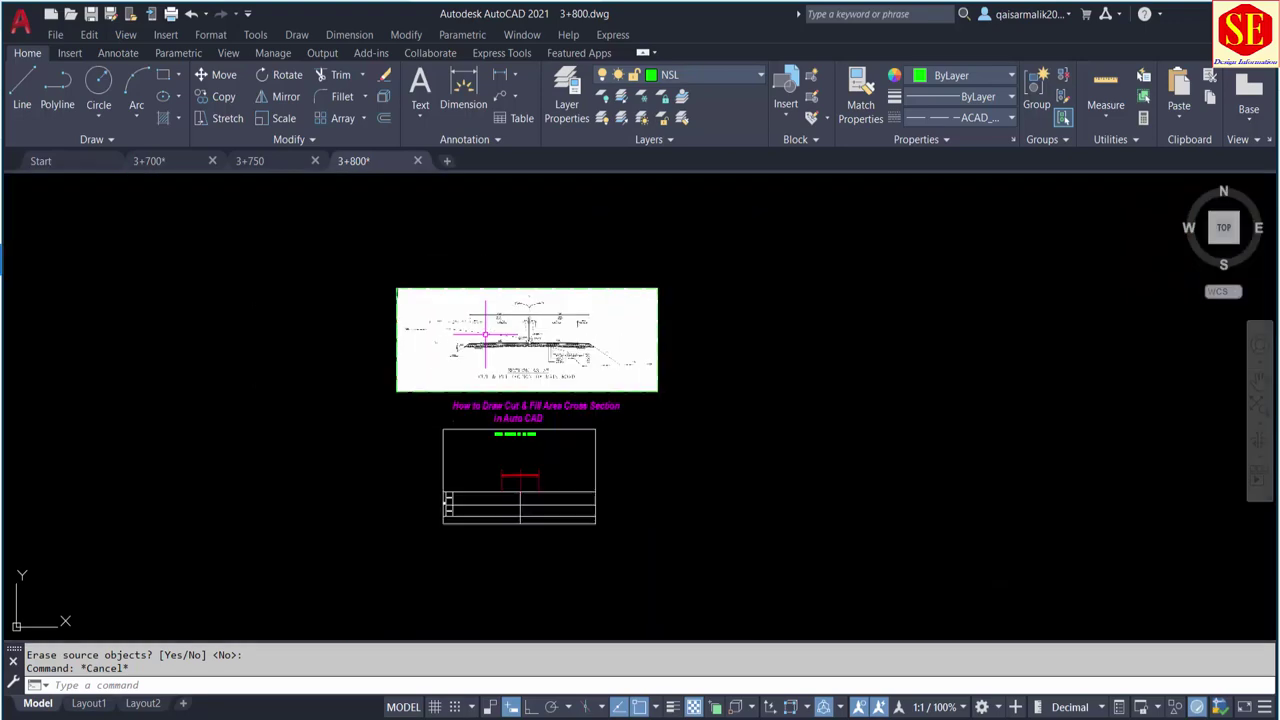
{"action": "middle_click_drag", "start_coordinate": [500, 420], "coordinate": [625, 400]}
{"action": "scroll", "coordinate": [640, 395], "scroll_direction": "up", "scroll_amount": 5}
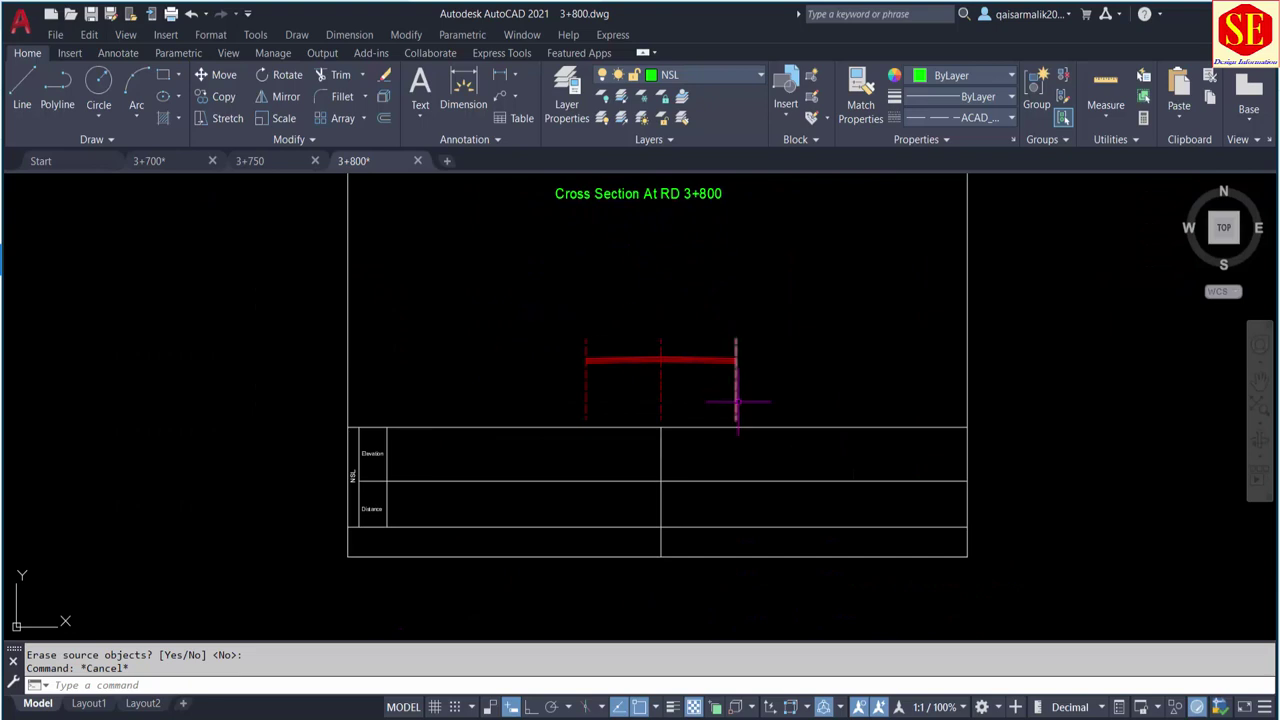
{"action": "scroll", "coordinate": [737, 402], "scroll_direction": "up", "scroll_amount": 2}
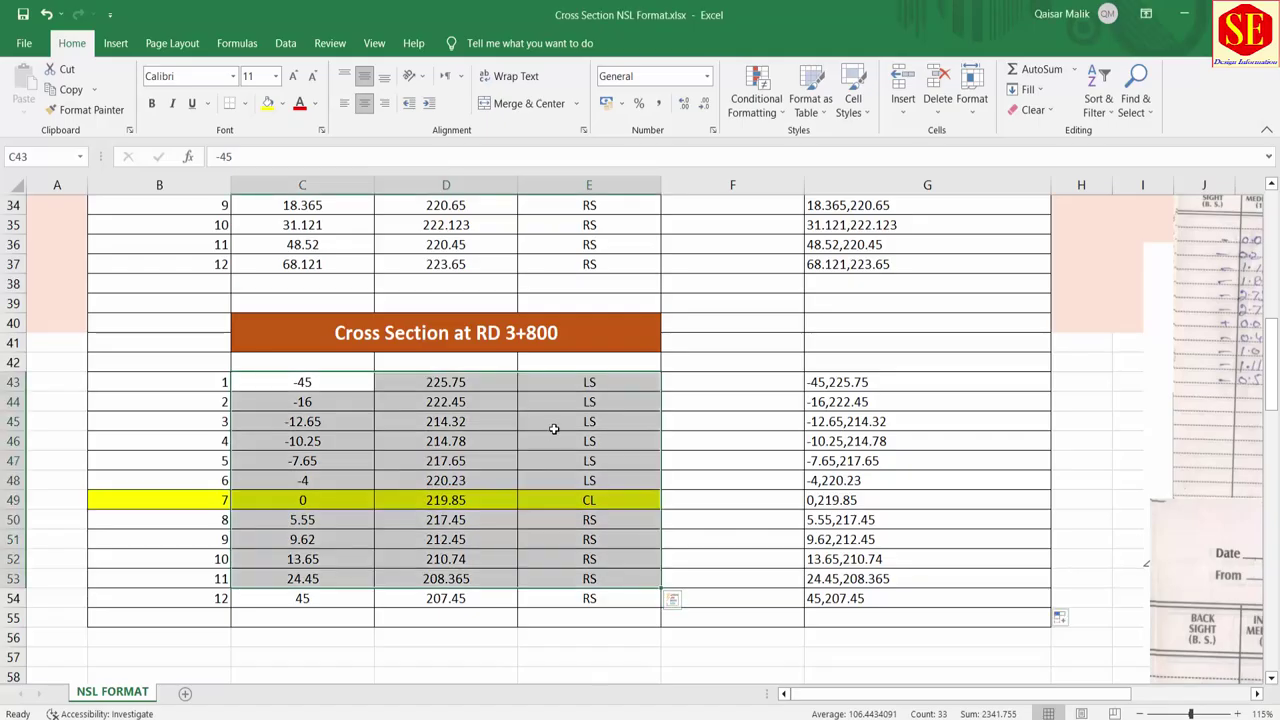
Select the twelve NSL coordinate pairs in G43:G54 and copy them
{"action": "left_click", "coordinate": [515, 401]}
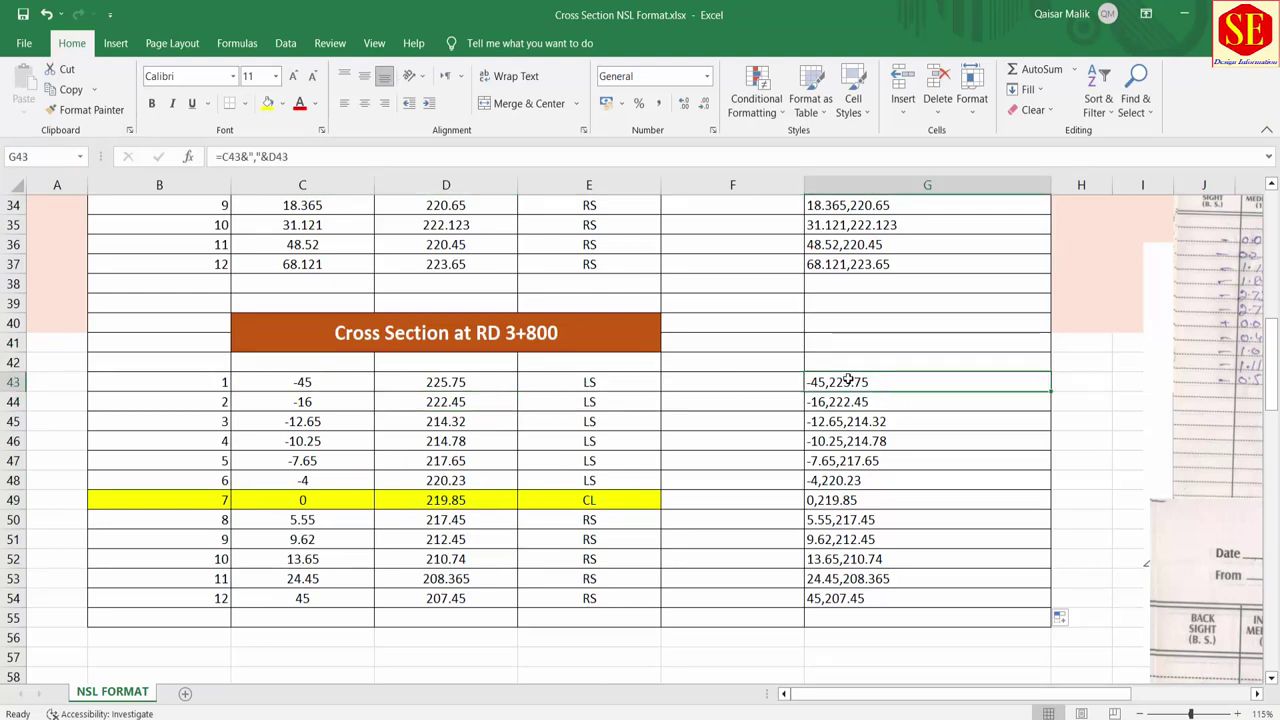
{"action": "left_click_drag", "start_coordinate": [862, 382], "coordinate": [859, 598]}
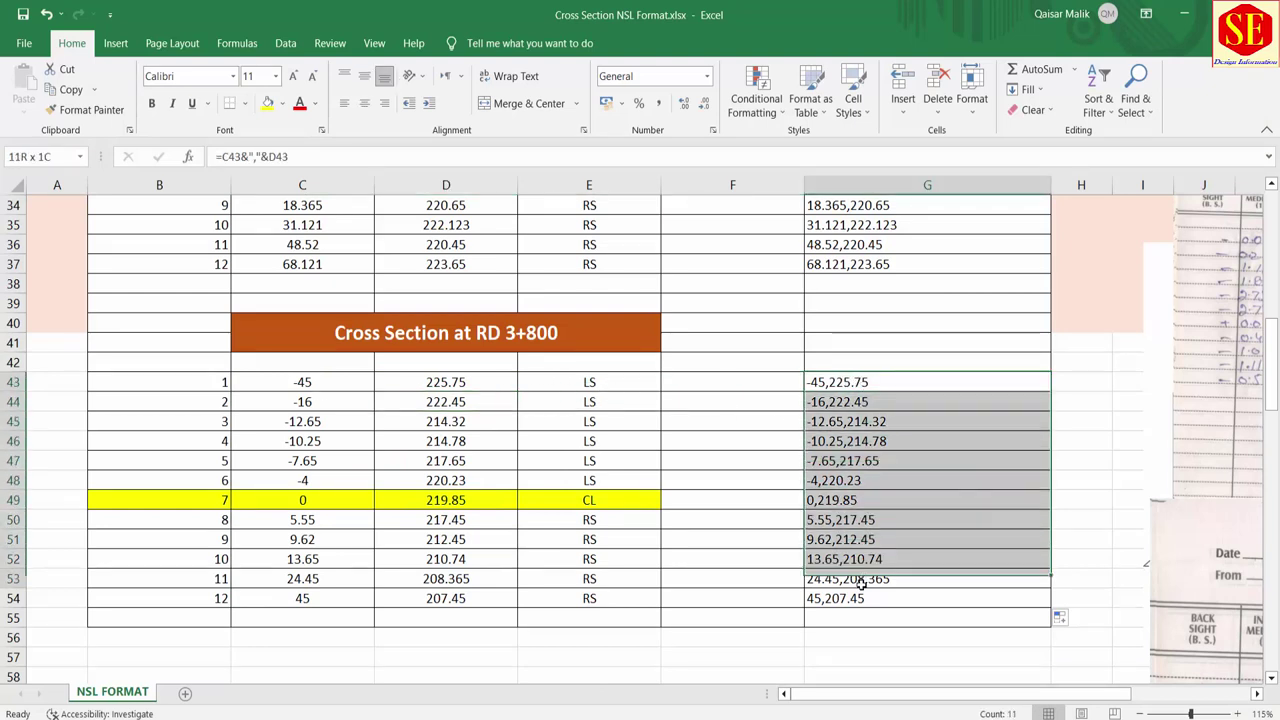
{"action": "right_click", "coordinate": [843, 383]}
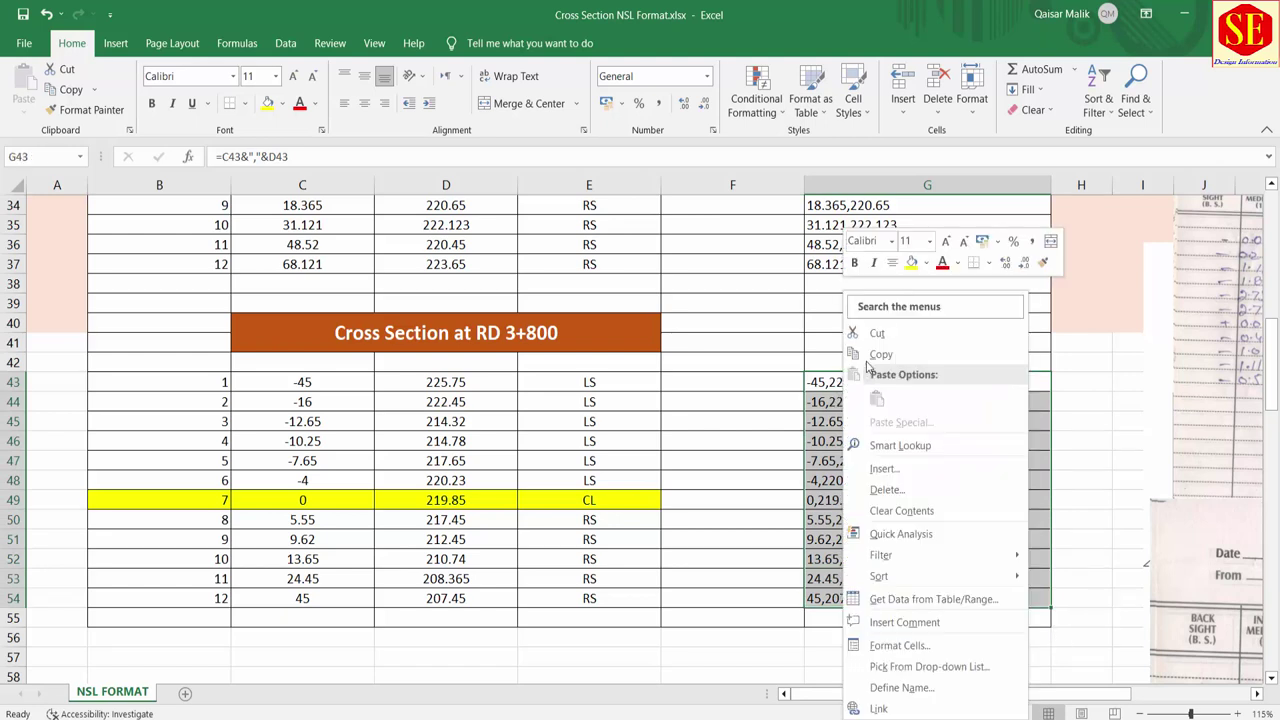
{"action": "left_click", "coordinate": [876, 354]}
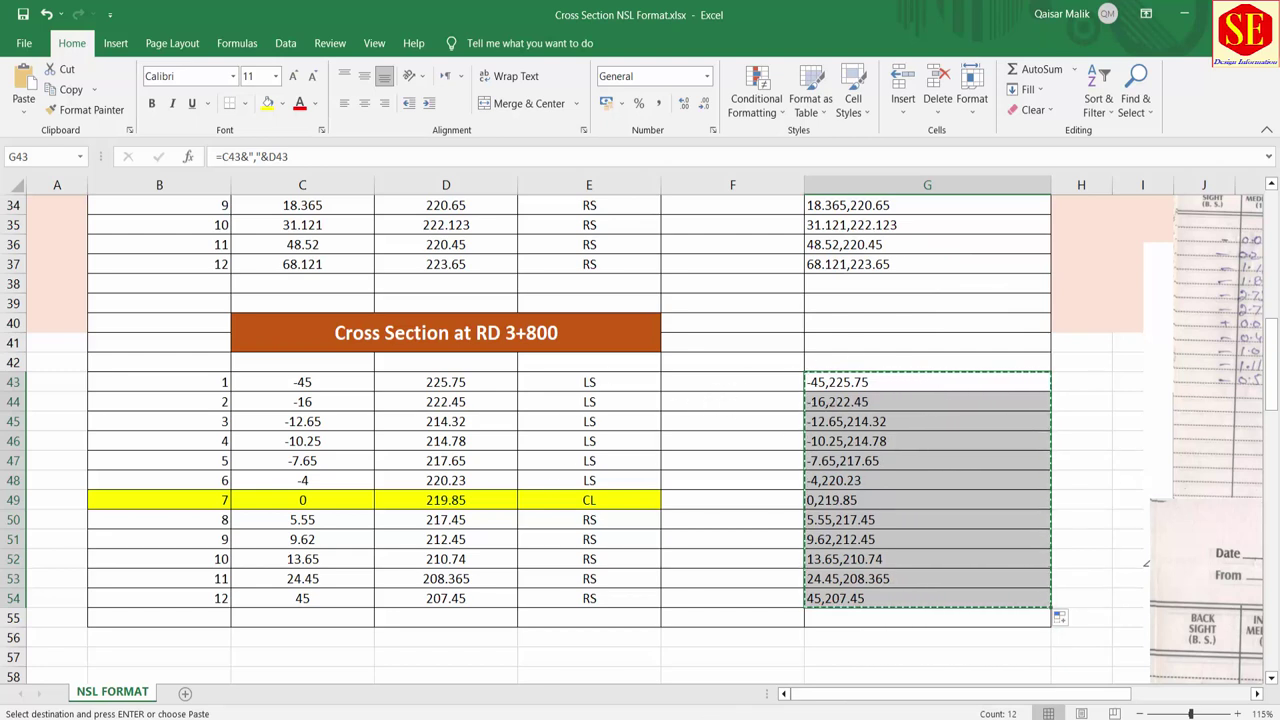
In the 3+800 drawing, draw the ground line on layer NSL as a polyline from the pasted coordinates
{"action": "left_click", "coordinate": [569, 641]}
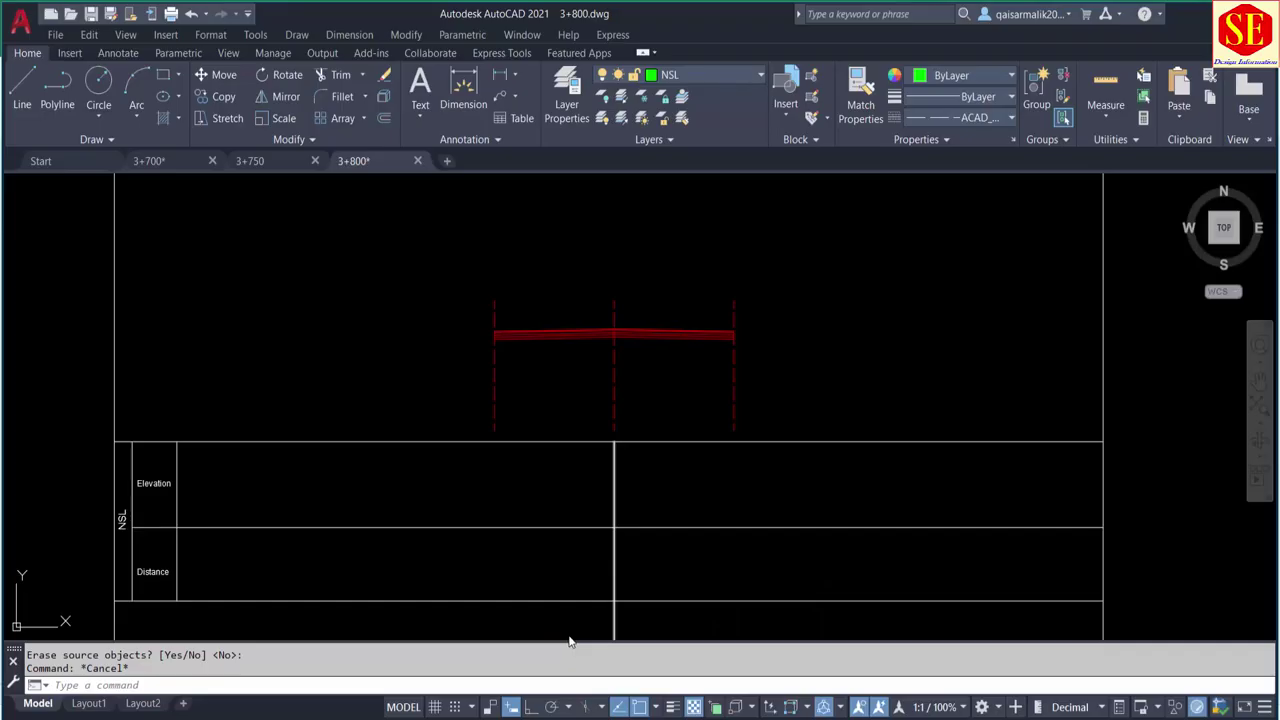
{"action": "left_click", "coordinate": [715, 75]}
{"action": "left_click", "coordinate": [700, 134]}
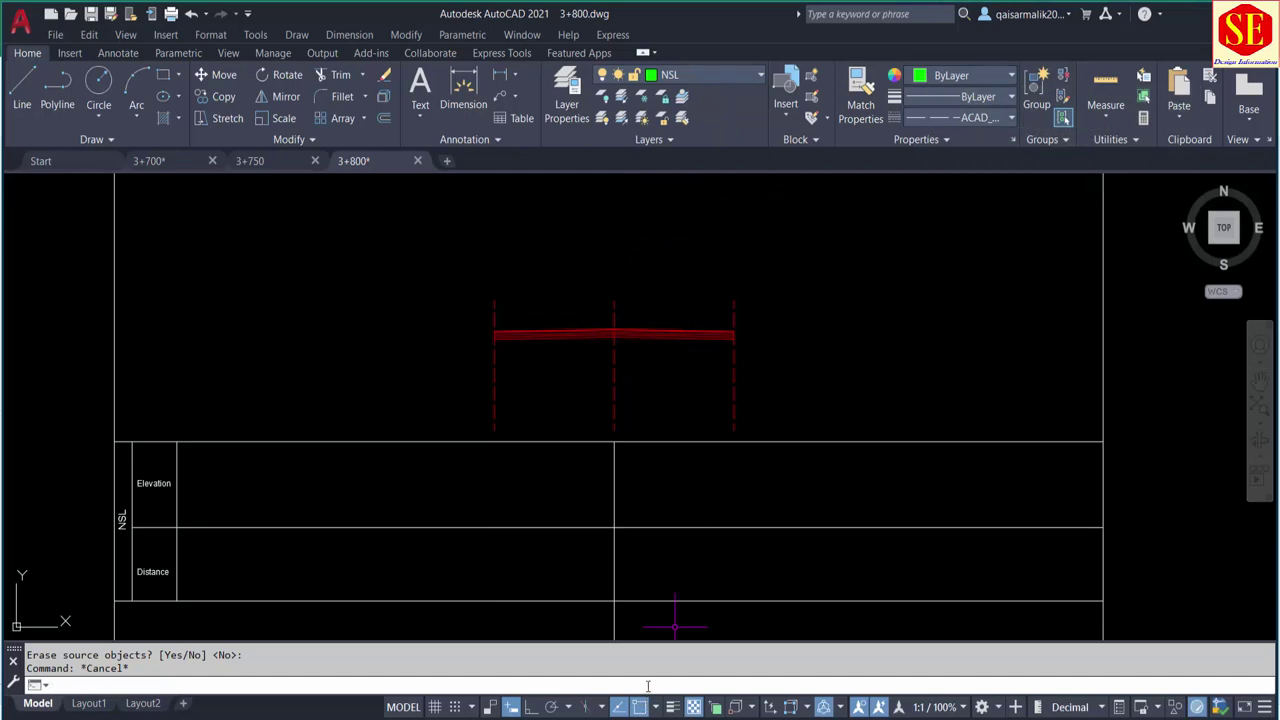
{"action": "type", "text": "pl"}
{"action": "key", "text": "Return"}
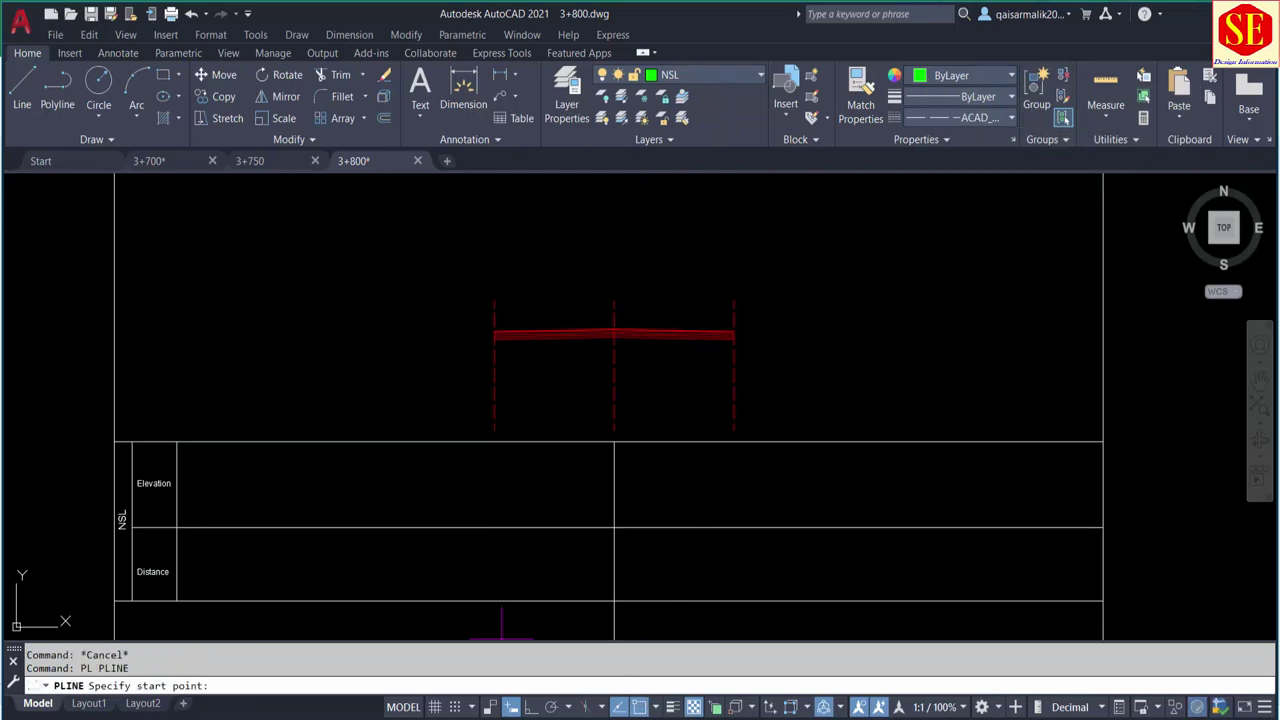
{"action": "right_click", "coordinate": [396, 690]}
{"action": "left_click", "coordinate": [440, 628]}
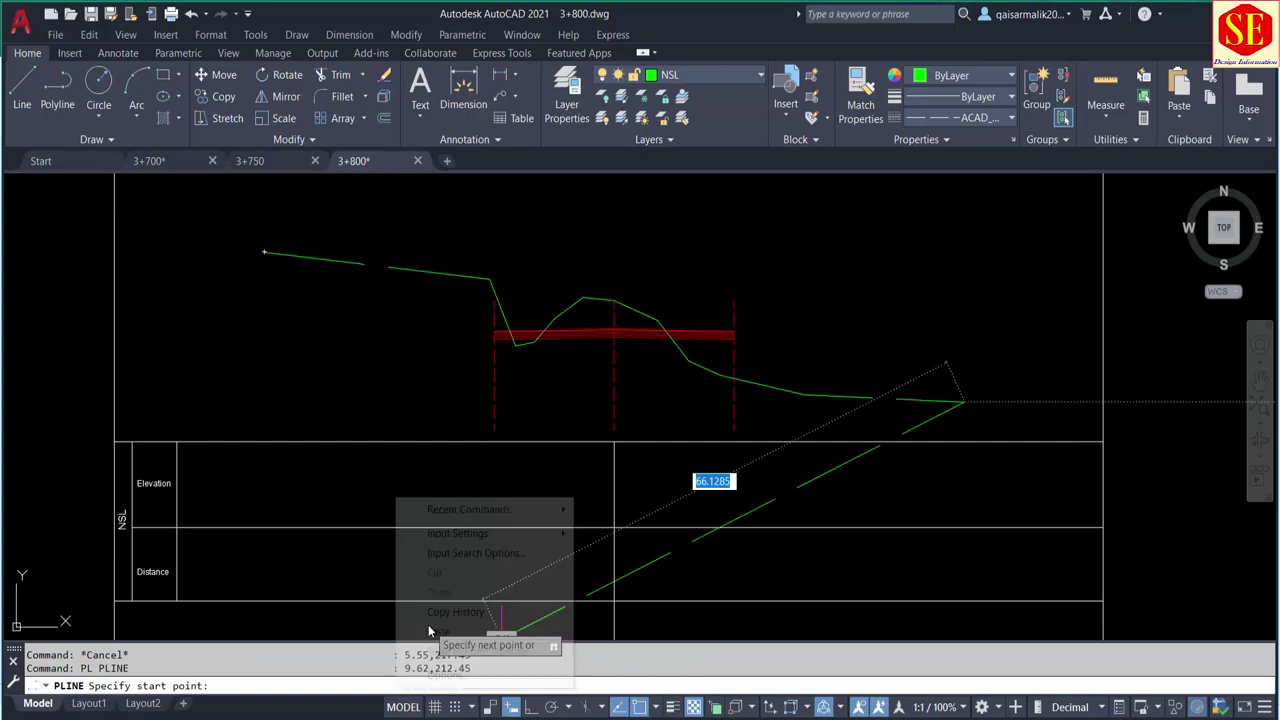
{"action": "key", "text": "Escape"}
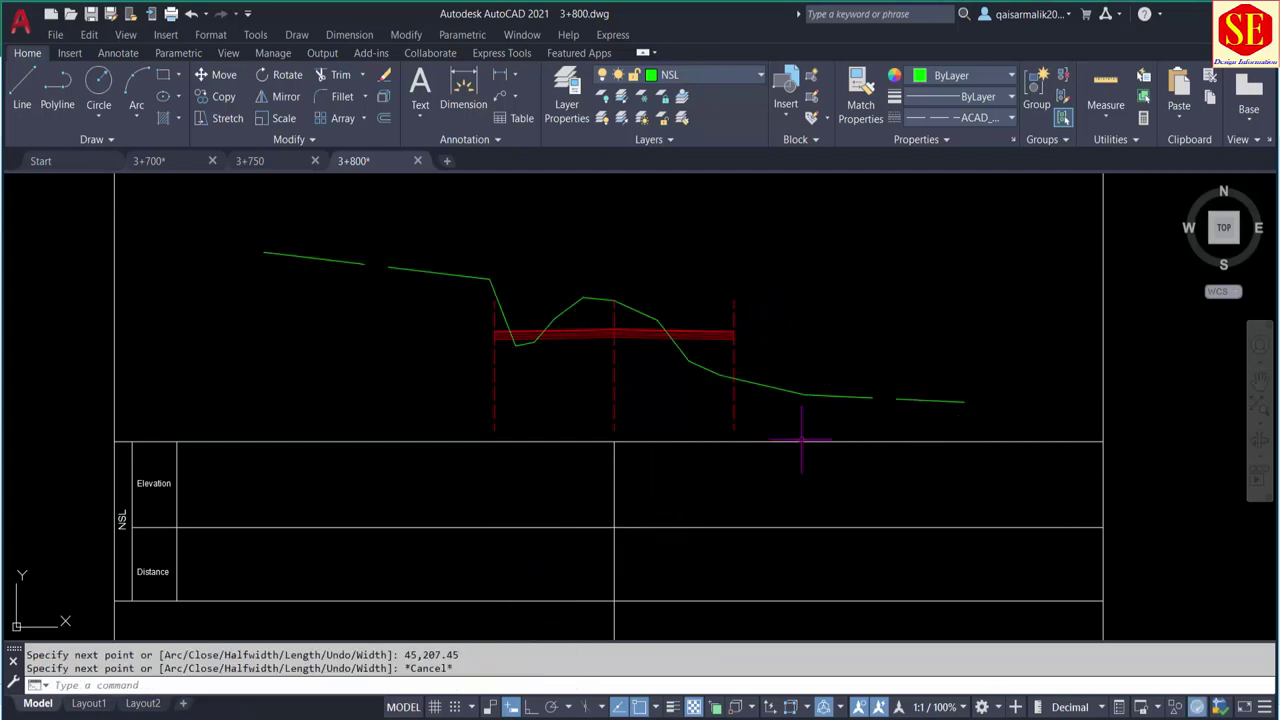
{"action": "scroll", "coordinate": [555, 345], "scroll_direction": "up", "scroll_amount": 2}
Set the green ground line's linetype scale to 0.025 so it shows dashed
{"action": "key", "text": "ctrl+1"}
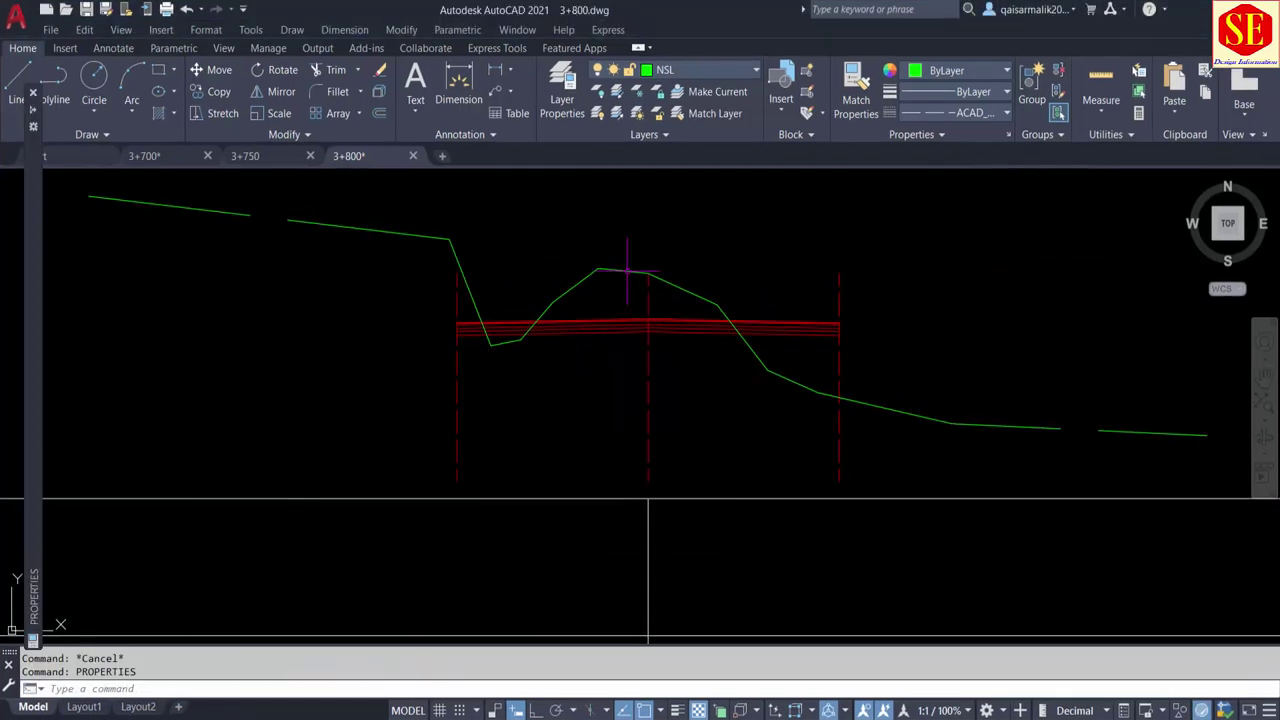
{"action": "left_click", "coordinate": [617, 270]}
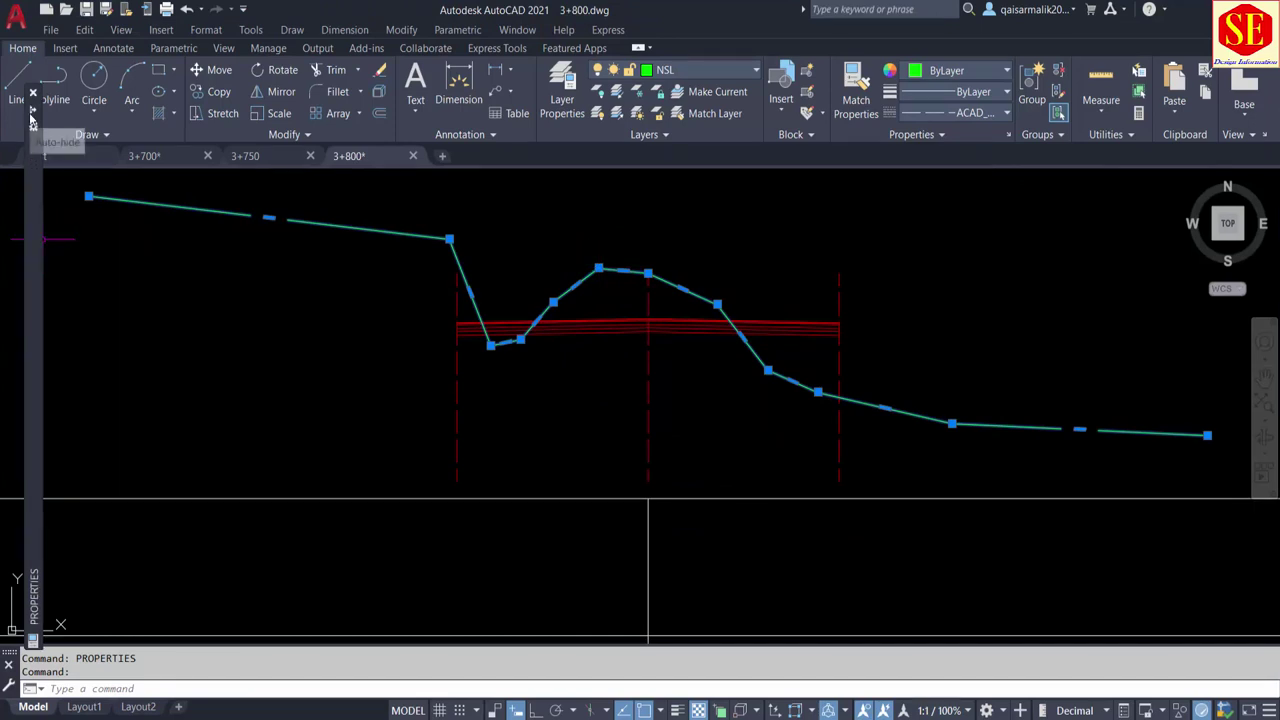
{"action": "mouse_move", "coordinate": [33, 400]}
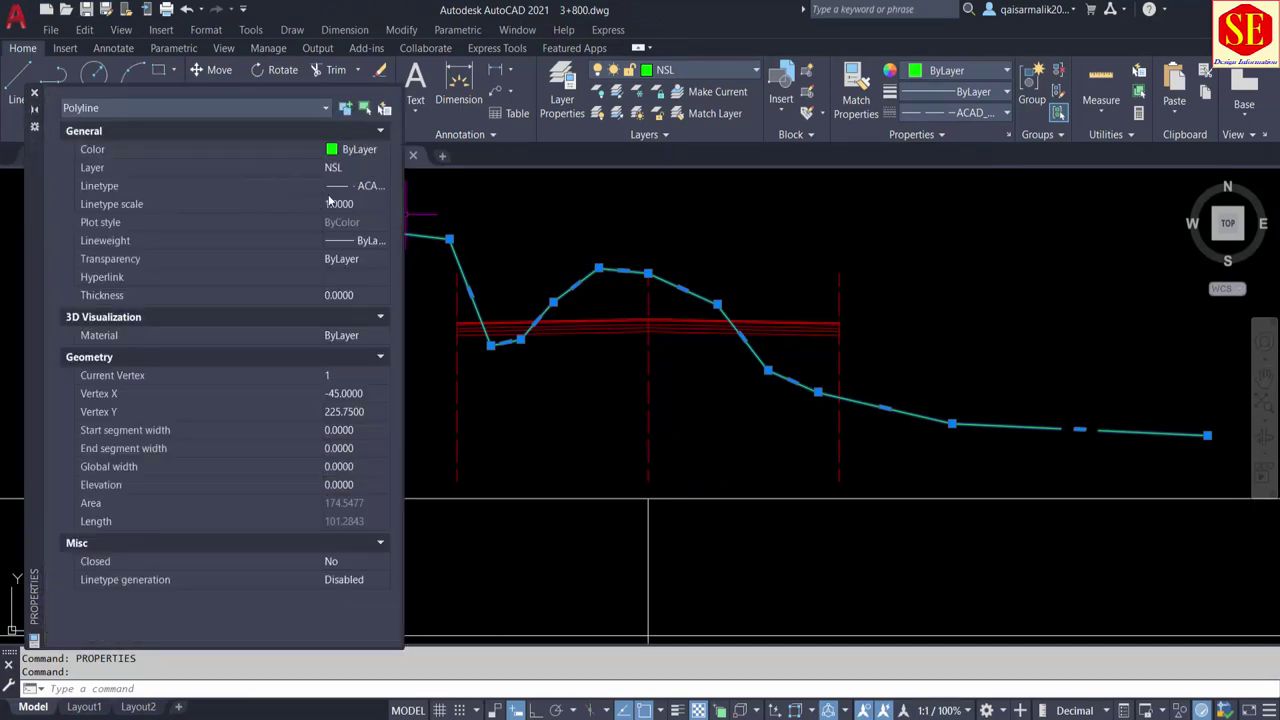
{"action": "left_click", "coordinate": [358, 203]}
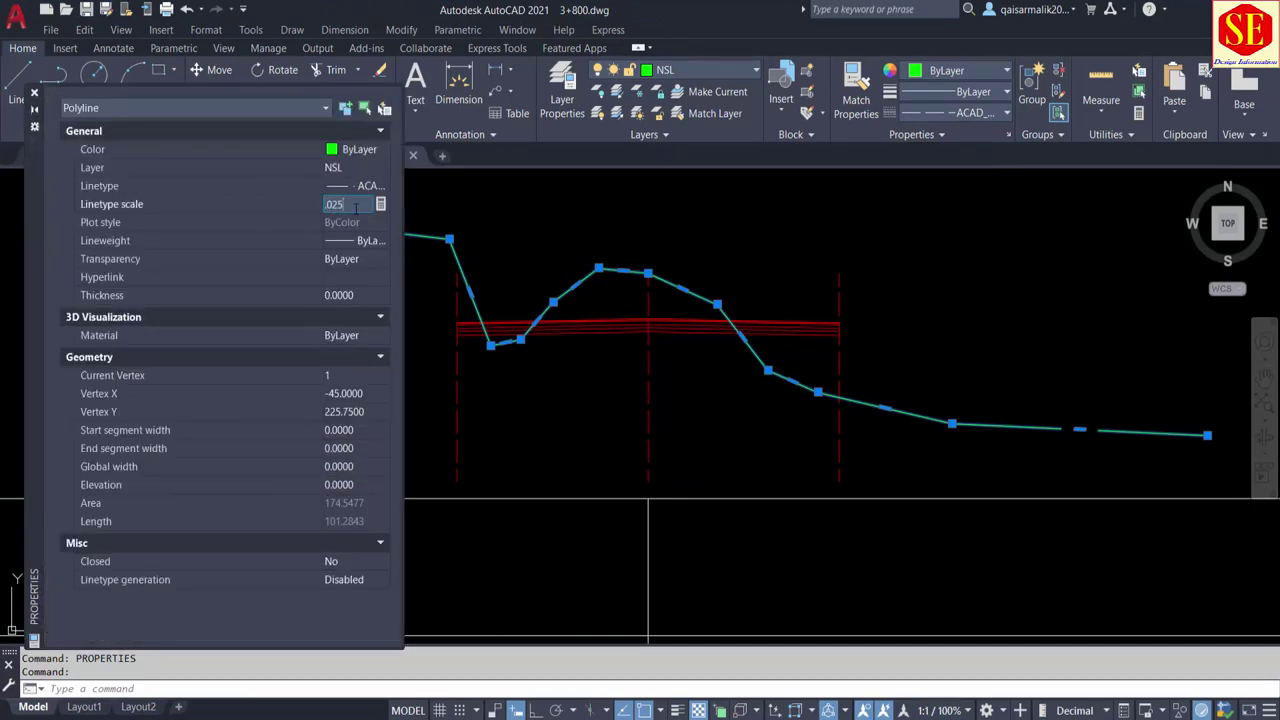
{"action": "key", "text": "Return"}
{"action": "scroll", "coordinate": [699, 277], "scroll_direction": "up", "scroll_amount": 4}
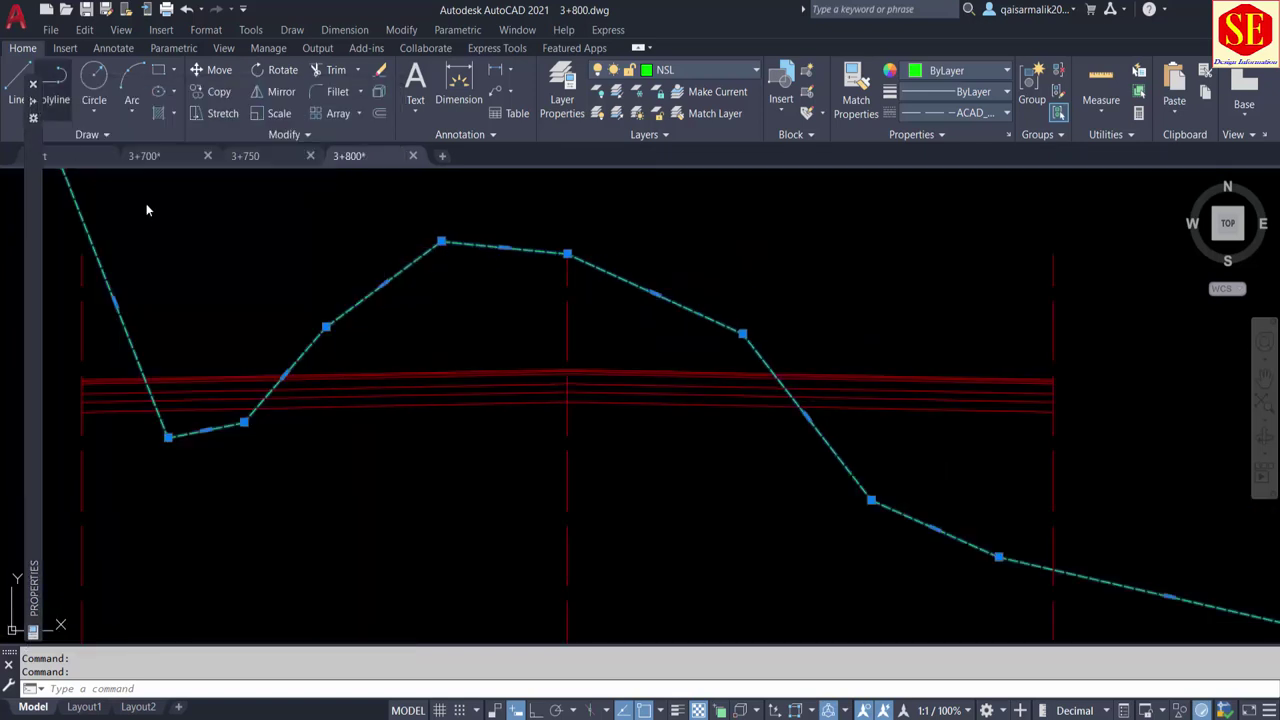
Deselect the ground line and zoom along the profile to check the dashed line
{"action": "scroll", "coordinate": [540, 376], "scroll_direction": "down", "scroll_amount": 2}
{"action": "key", "text": "Escape"}
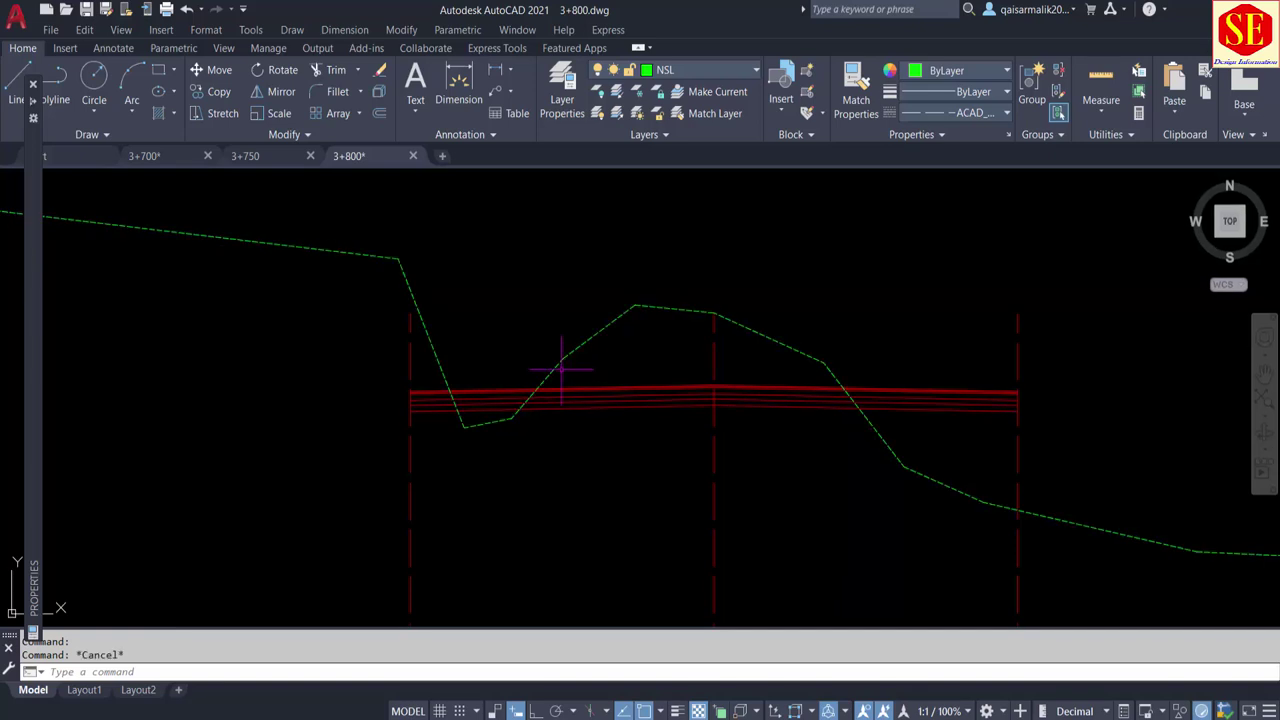
{"action": "scroll", "coordinate": [734, 357], "scroll_direction": "down", "scroll_amount": 3}
{"action": "scroll", "coordinate": [734, 357], "scroll_direction": "up", "scroll_amount": 4}
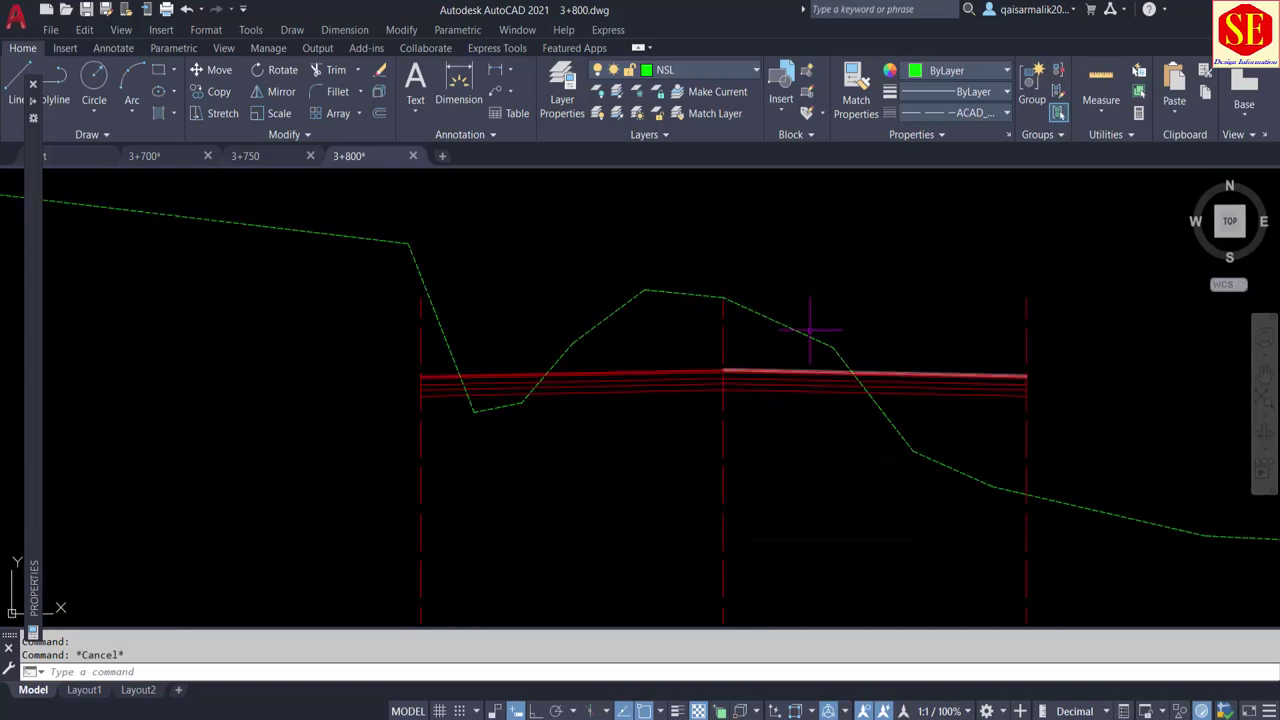
{"action": "scroll", "coordinate": [552, 311], "scroll_direction": "down", "scroll_amount": 2}
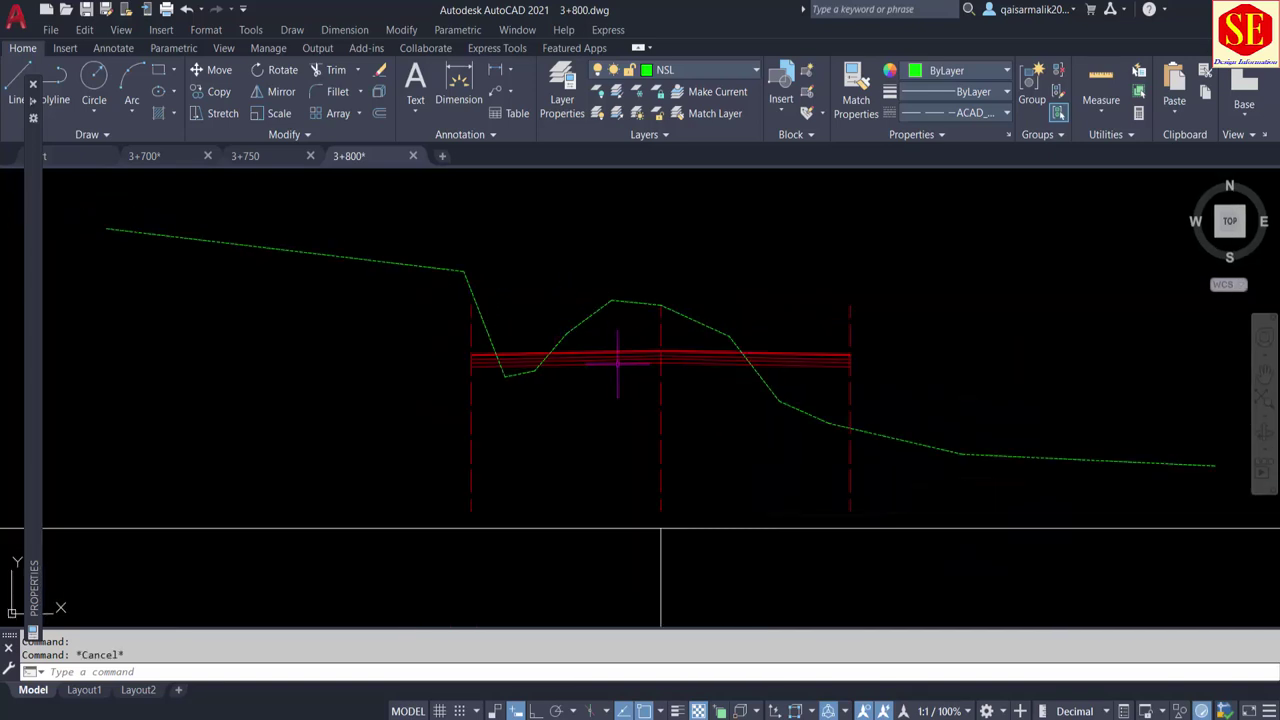
{"action": "scroll", "coordinate": [617, 362], "scroll_direction": "up", "scroll_amount": 2}
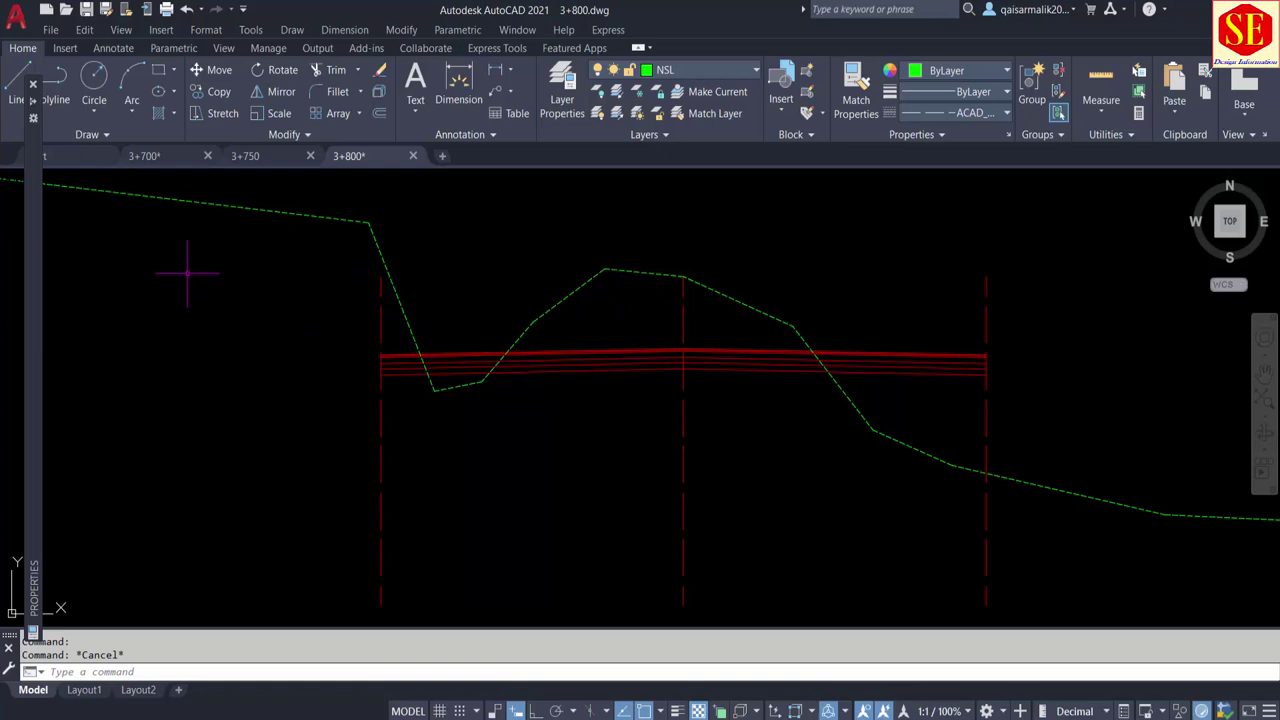
{"action": "middle_click_drag", "start_coordinate": [189, 274], "coordinate": [308, 291]}
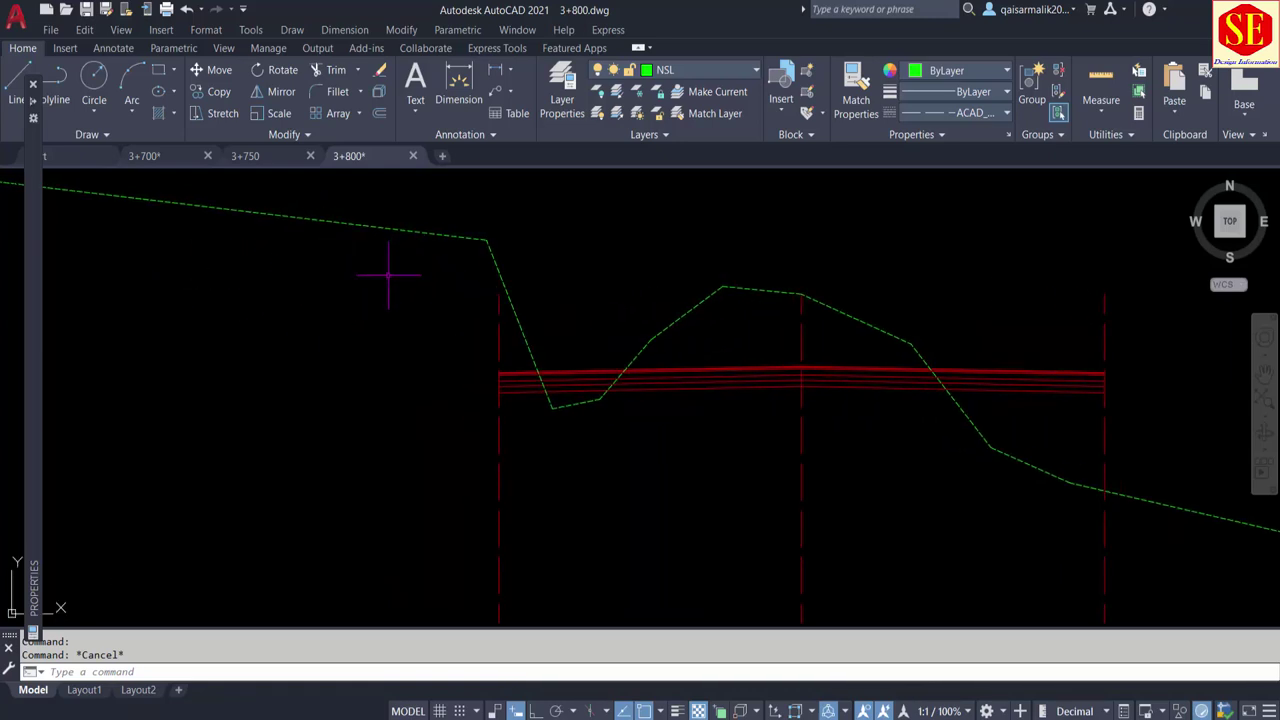
{"action": "scroll", "coordinate": [573, 364], "scroll_direction": "up", "scroll_amount": 4}
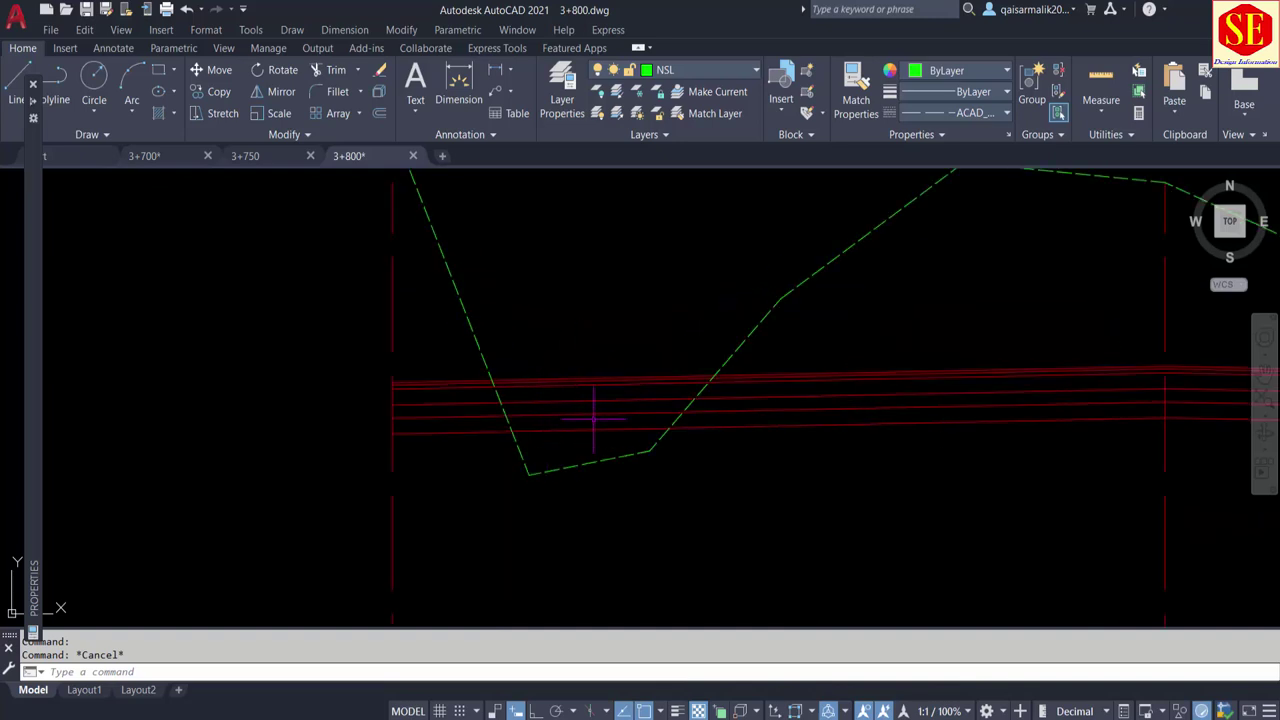
{"action": "scroll", "coordinate": [586, 413], "scroll_direction": "down", "scroll_amount": 2}
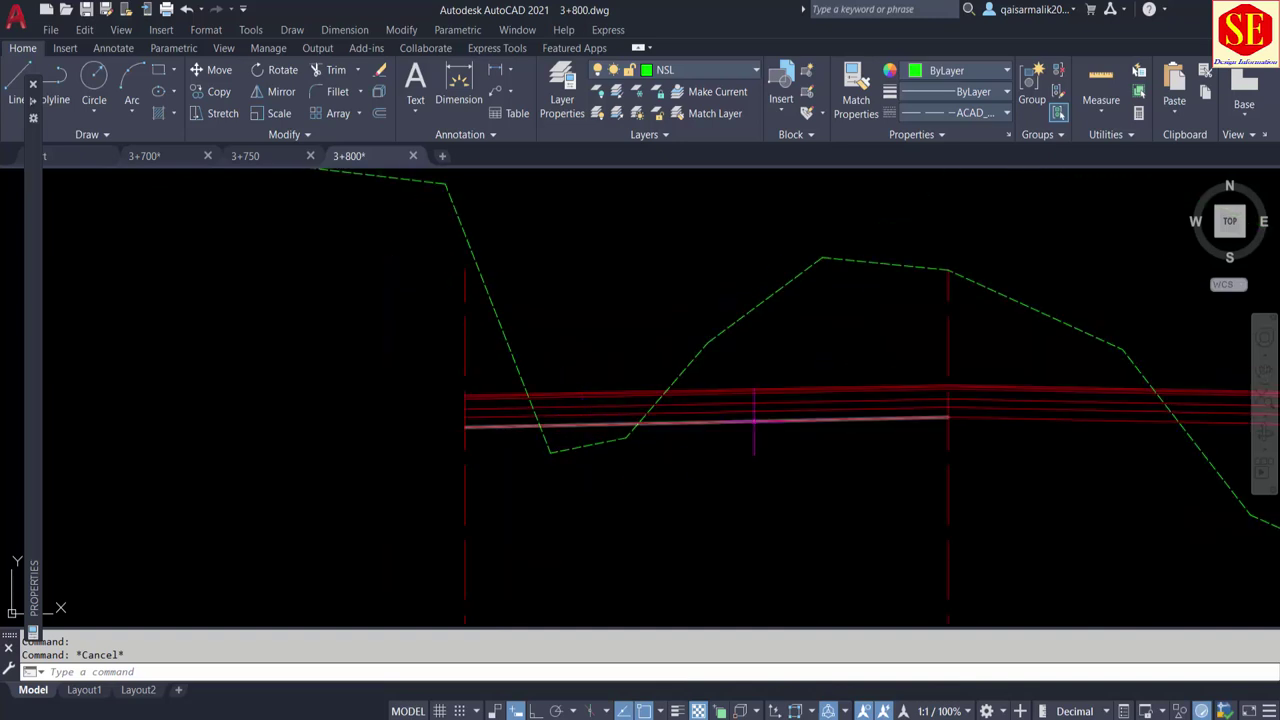
Pan across the road template and zoom out to the Section A3-A3 cut & fill reference
{"action": "middle_click_drag", "start_coordinate": [751, 390], "coordinate": [536, 406]}
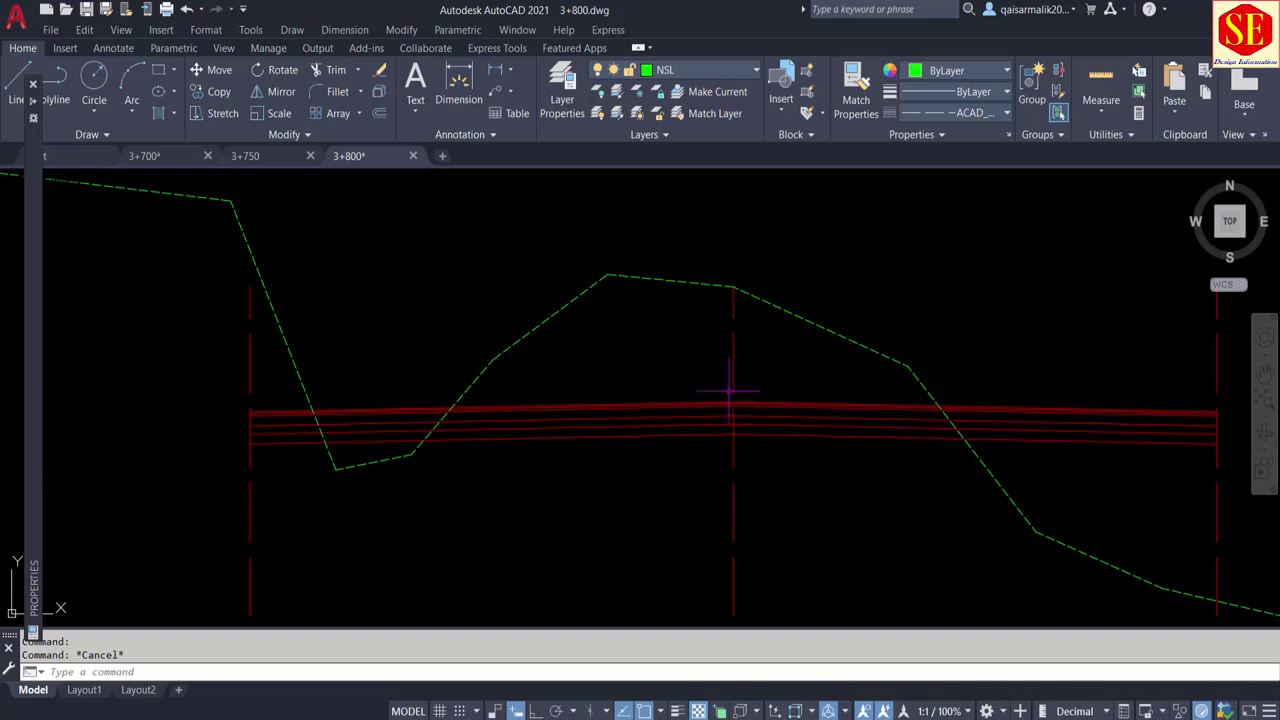
{"action": "middle_click_drag", "start_coordinate": [729, 391], "coordinate": [403, 367]}
{"action": "scroll", "coordinate": [846, 474], "scroll_direction": "down", "scroll_amount": 2}
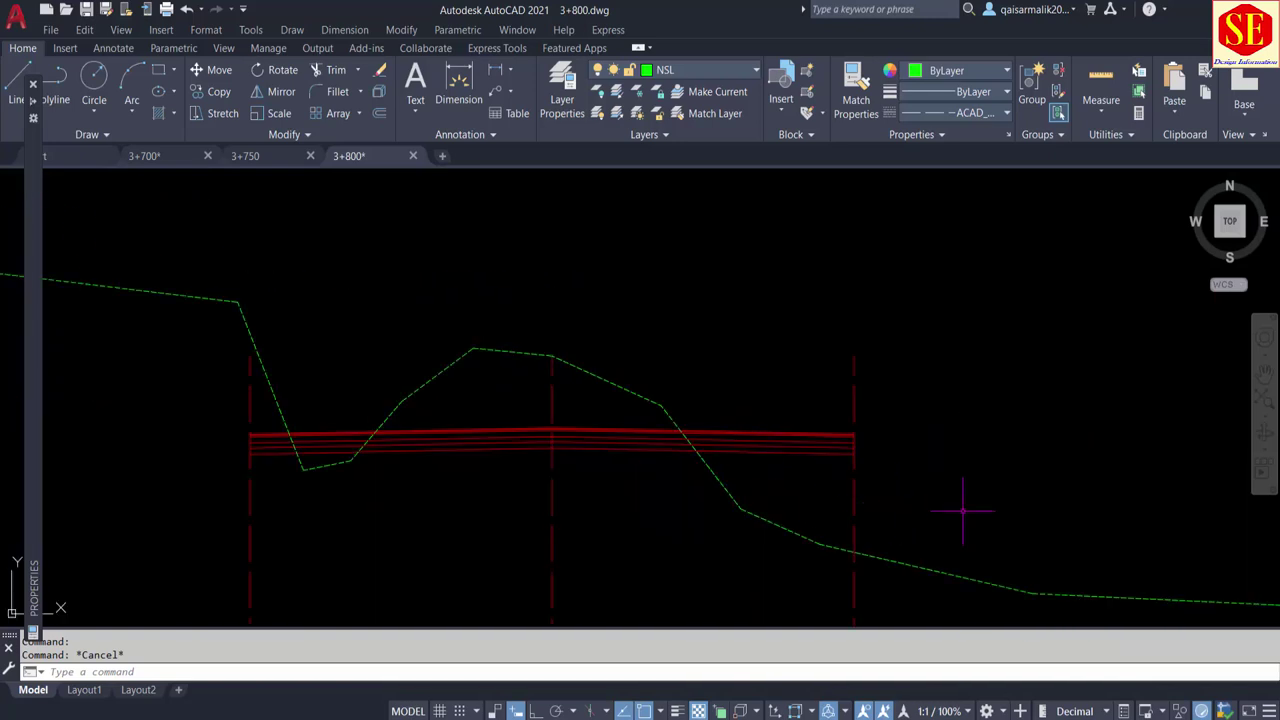
{"action": "middle_click_drag", "start_coordinate": [908, 490], "coordinate": [914, 429]}
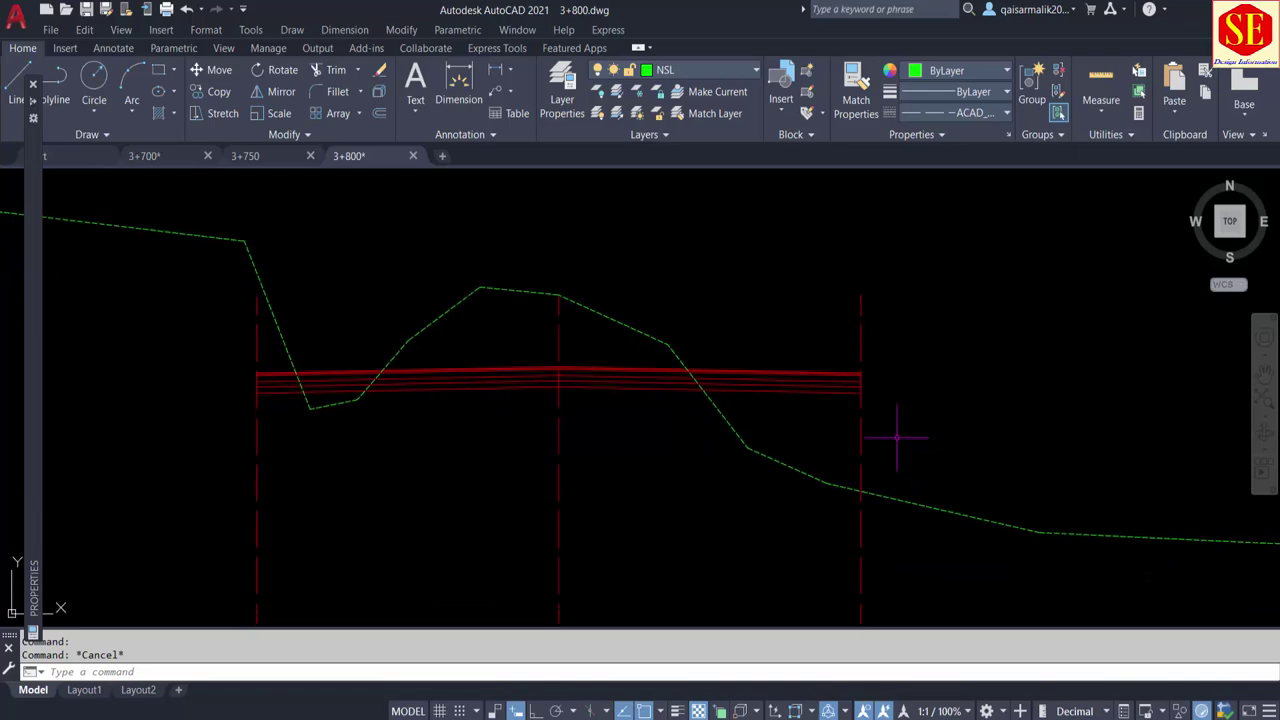
{"action": "scroll", "coordinate": [924, 461], "scroll_direction": "down", "scroll_amount": 2}
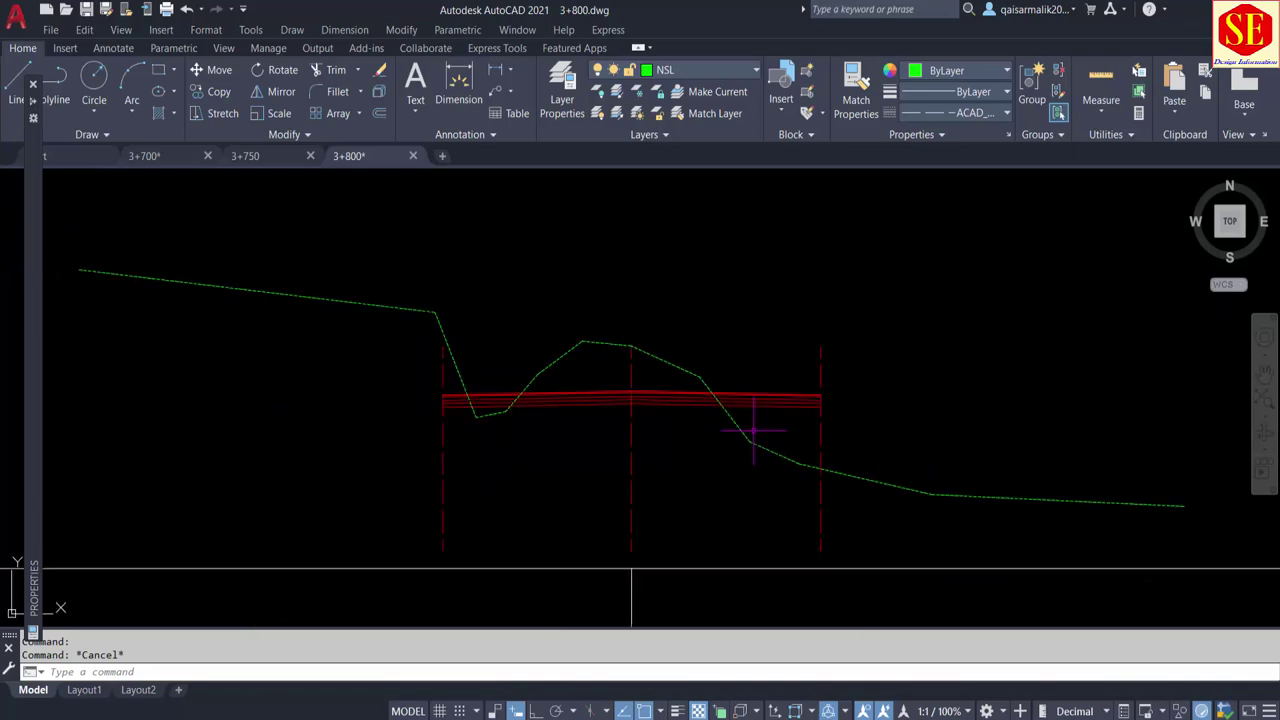
{"action": "scroll", "coordinate": [749, 434], "scroll_direction": "down", "scroll_amount": 2}
{"action": "scroll", "coordinate": [745, 430], "scroll_direction": "down", "scroll_amount": 3}
{"action": "scroll", "coordinate": [739, 518], "scroll_direction": "up", "scroll_amount": 1}
{"action": "scroll", "coordinate": [738, 370], "scroll_direction": "up", "scroll_amount": 4}
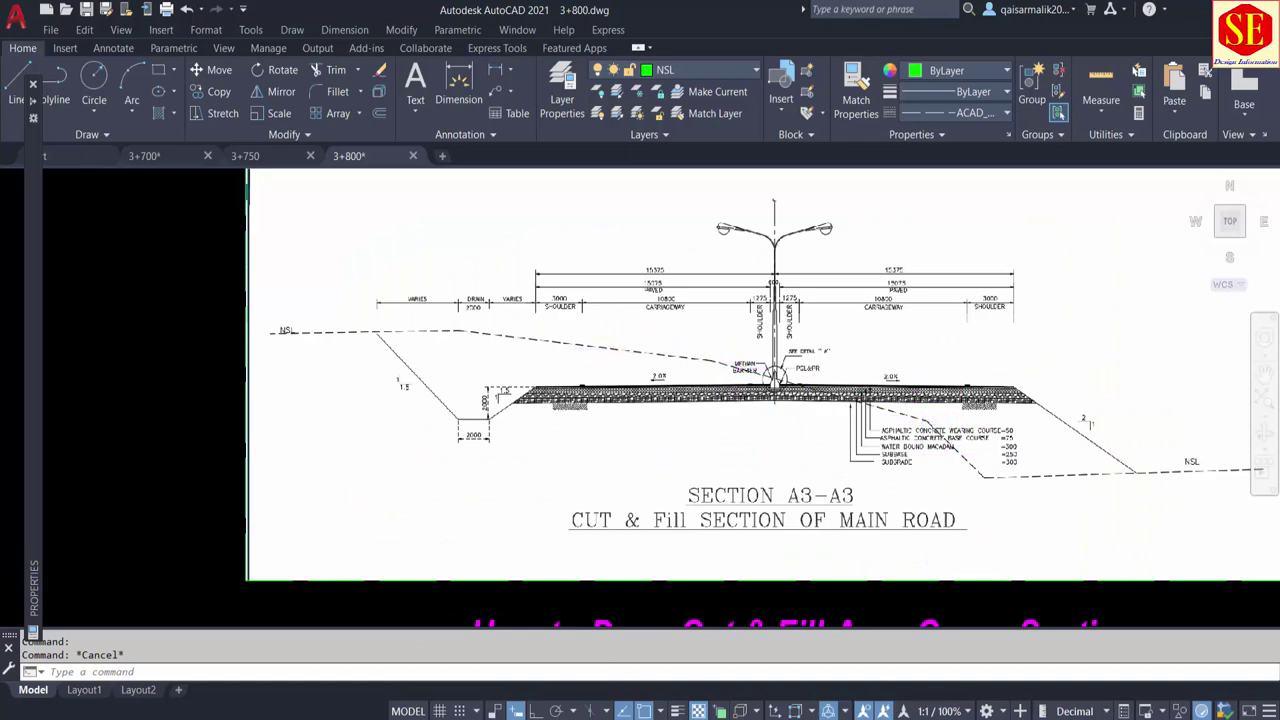
Pan and zoom around the new RD 3+800 cross-section to review it
{"action": "scroll", "coordinate": [670, 320], "scroll_direction": "down", "scroll_amount": 6}
{"action": "scroll", "coordinate": [686, 457], "scroll_direction": "up", "scroll_amount": 4}
{"action": "middle_click_drag", "start_coordinate": [686, 457], "coordinate": [663, 371]}
{"action": "scroll", "coordinate": [665, 420], "scroll_direction": "up", "scroll_amount": 3}
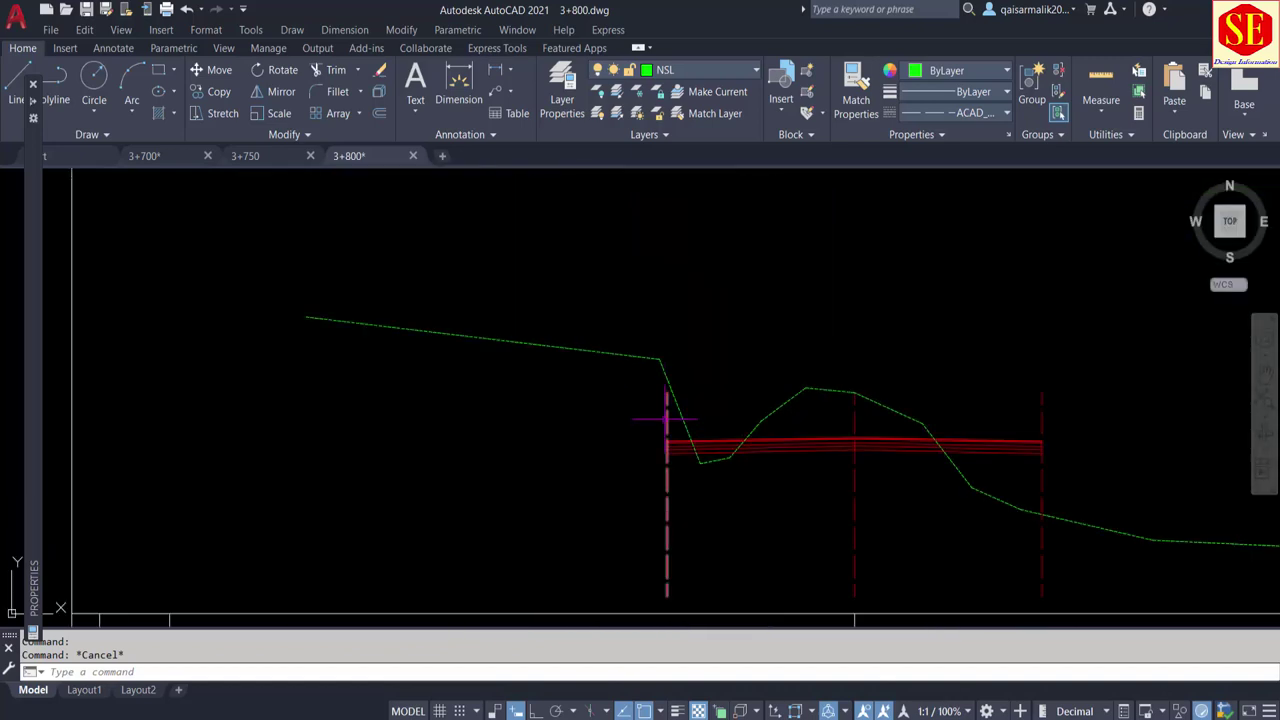
{"action": "scroll", "coordinate": [705, 455], "scroll_direction": "up", "scroll_amount": 2}
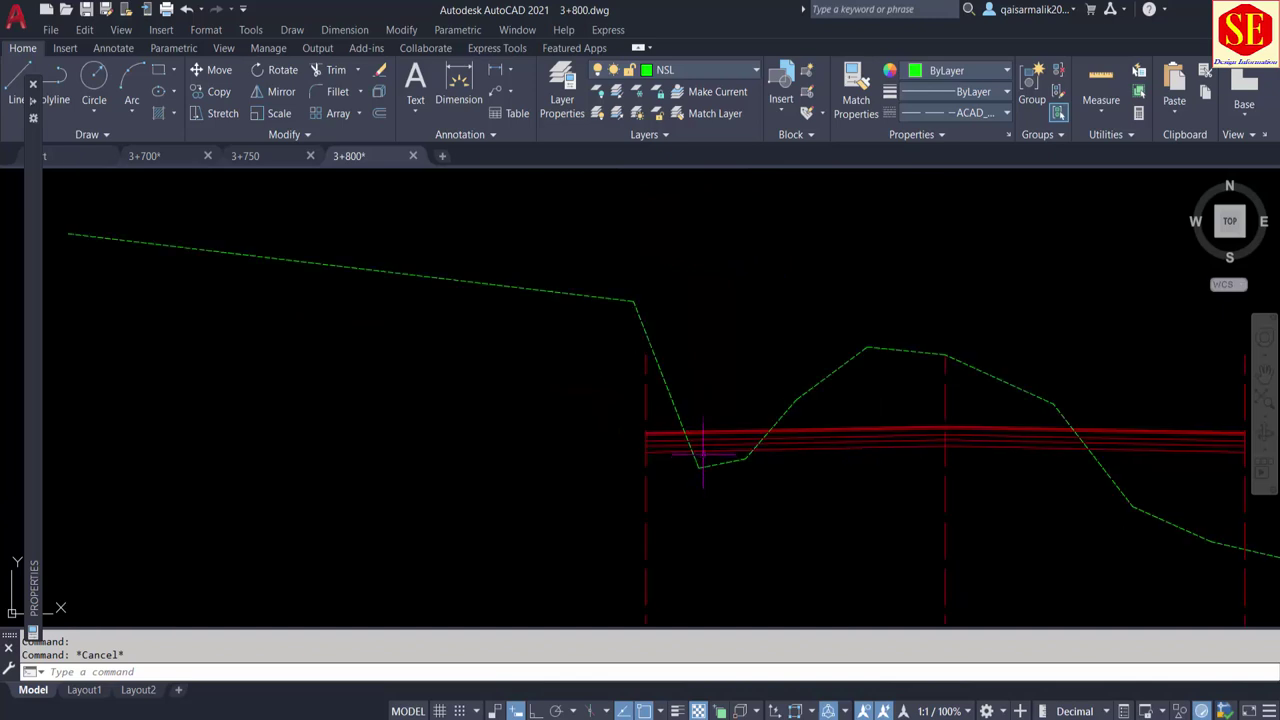
{"action": "middle_click_drag", "start_coordinate": [1040, 450], "coordinate": [676, 391]}
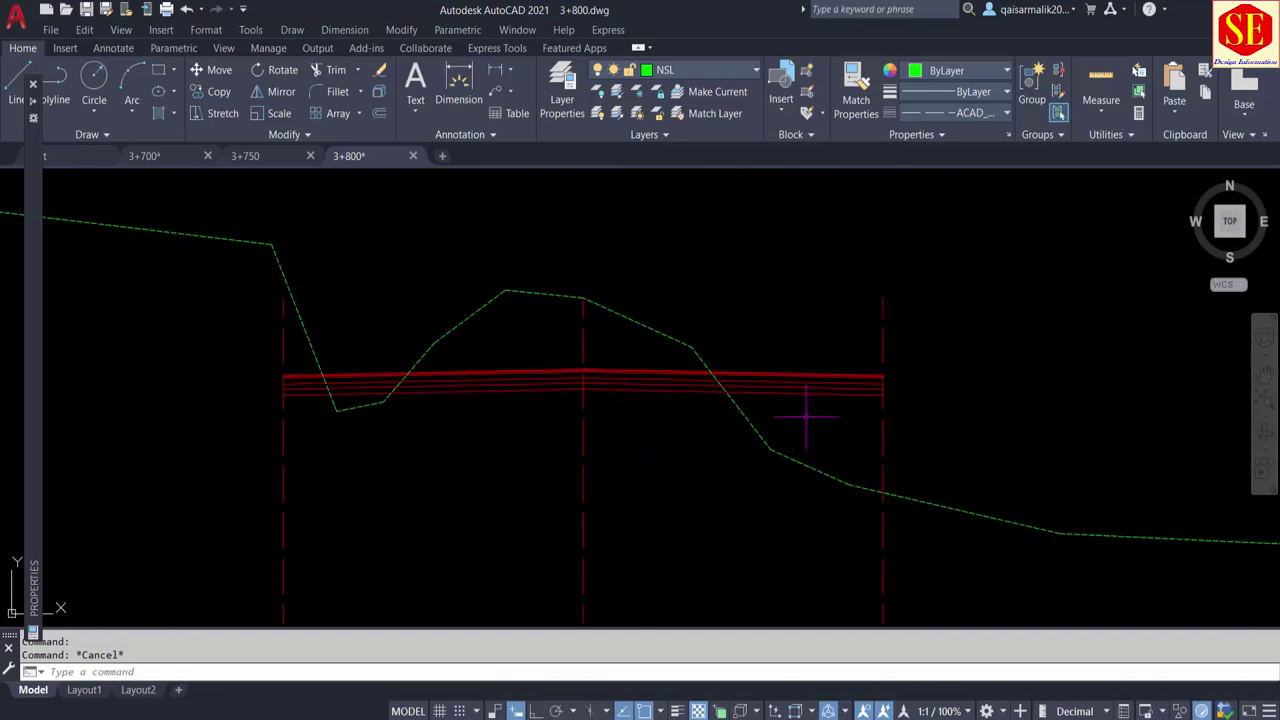
{"action": "middle_click_drag", "start_coordinate": [573, 350], "coordinate": [658, 360]}
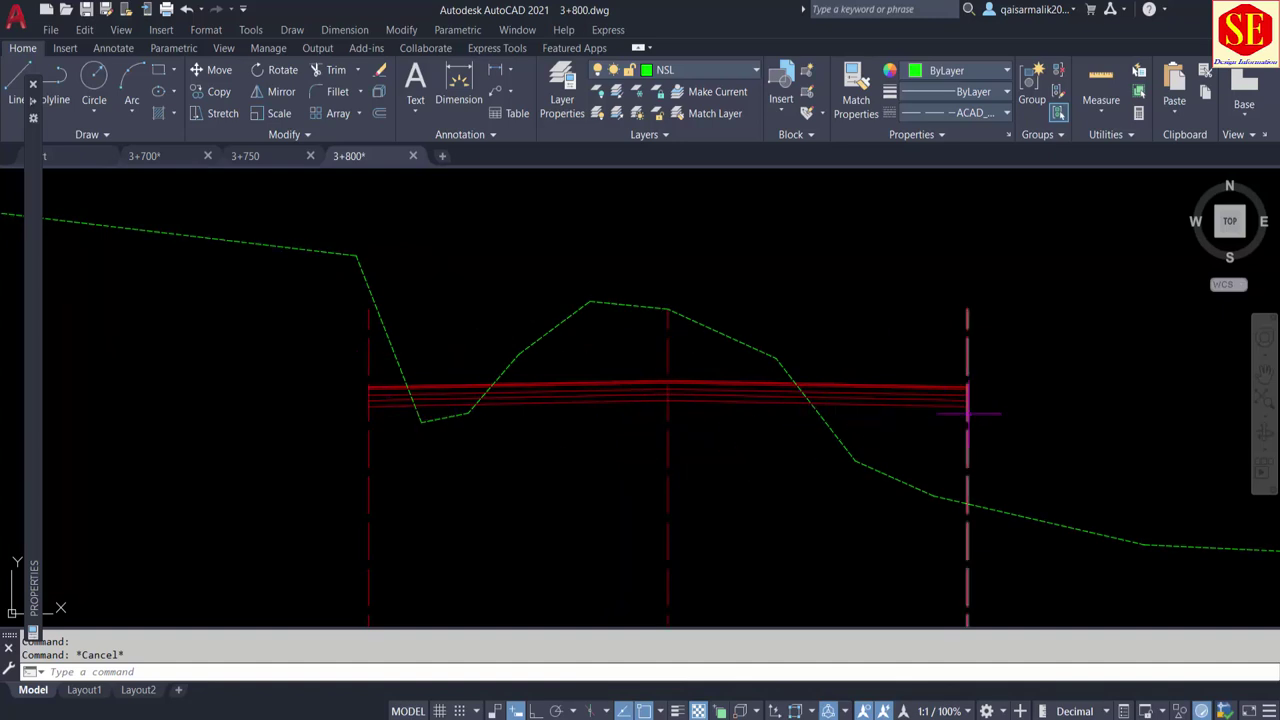
{"action": "scroll", "coordinate": [853, 425], "scroll_direction": "down", "scroll_amount": 4}
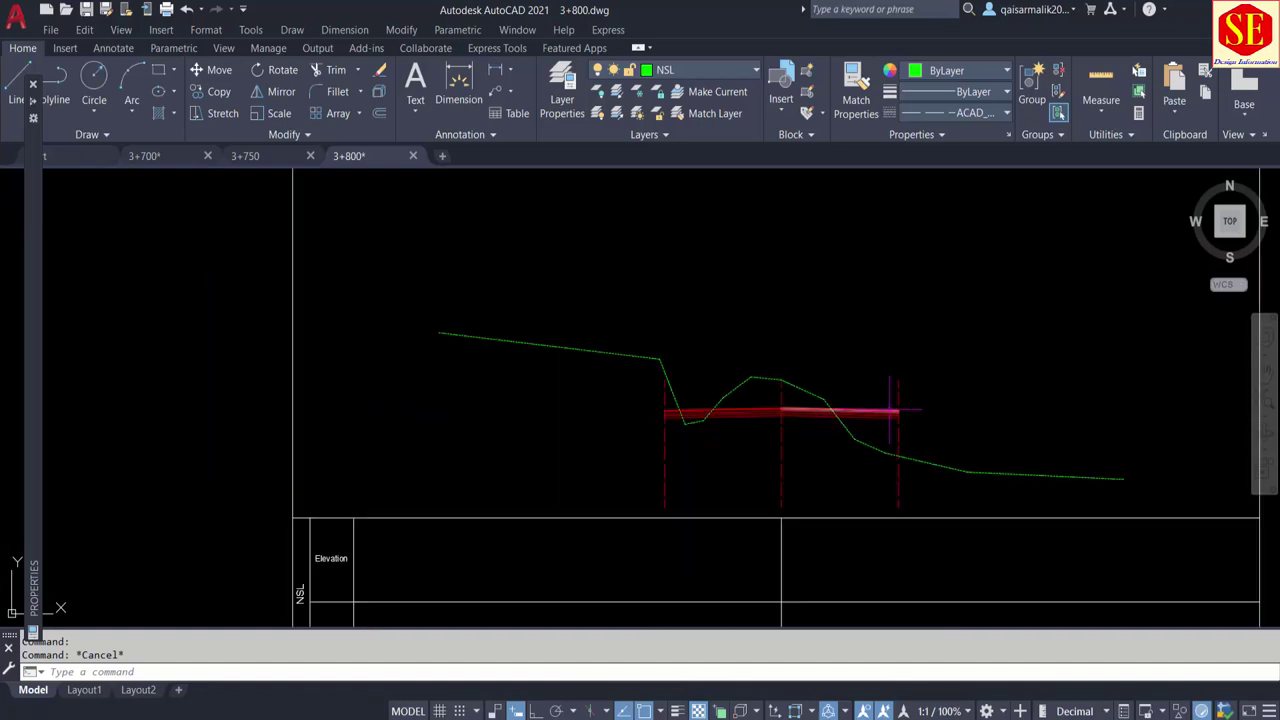
{"action": "scroll", "coordinate": [865, 428], "scroll_direction": "up", "scroll_amount": 4}
{"action": "scroll", "coordinate": [931, 468], "scroll_direction": "down", "scroll_amount": 6}
{"action": "scroll", "coordinate": [931, 468], "scroll_direction": "down", "scroll_amount": 2}
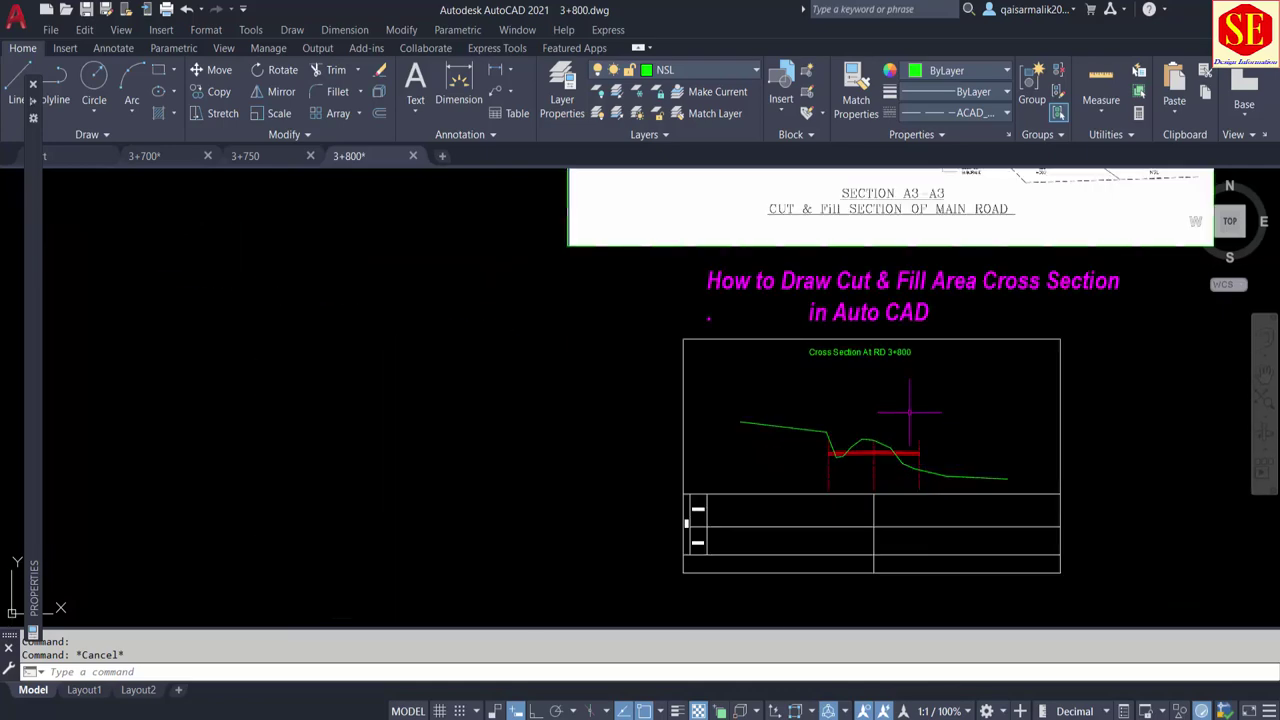
Inspect the 2:1 side slope in the Section A3-A3 reference, then frame the pavement's right end
{"action": "middle_click_drag", "start_coordinate": [908, 434], "coordinate": [908, 640]}
{"action": "scroll", "coordinate": [908, 354], "scroll_direction": "up", "scroll_amount": 6}
{"action": "scroll", "coordinate": [879, 365], "scroll_direction": "up", "scroll_amount": 4}
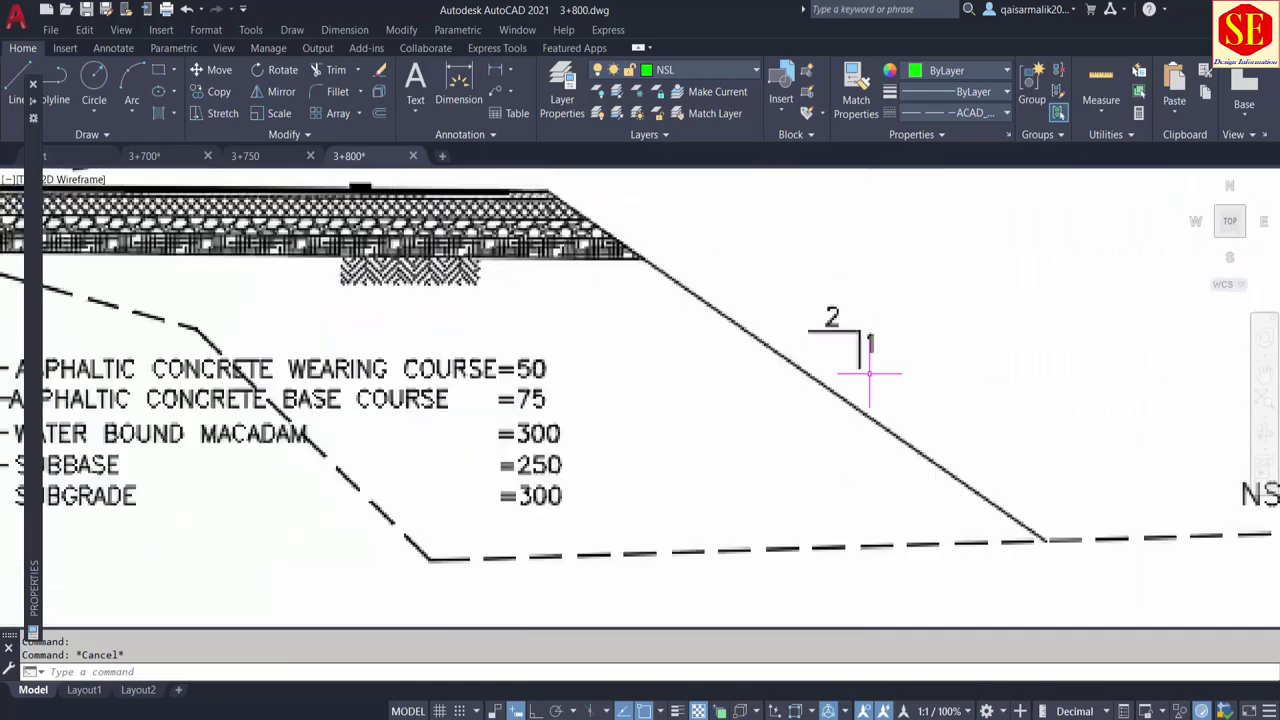
{"action": "scroll", "coordinate": [837, 337], "scroll_direction": "down", "scroll_amount": 2}
{"action": "scroll", "coordinate": [671, 258], "scroll_direction": "up", "scroll_amount": 3}
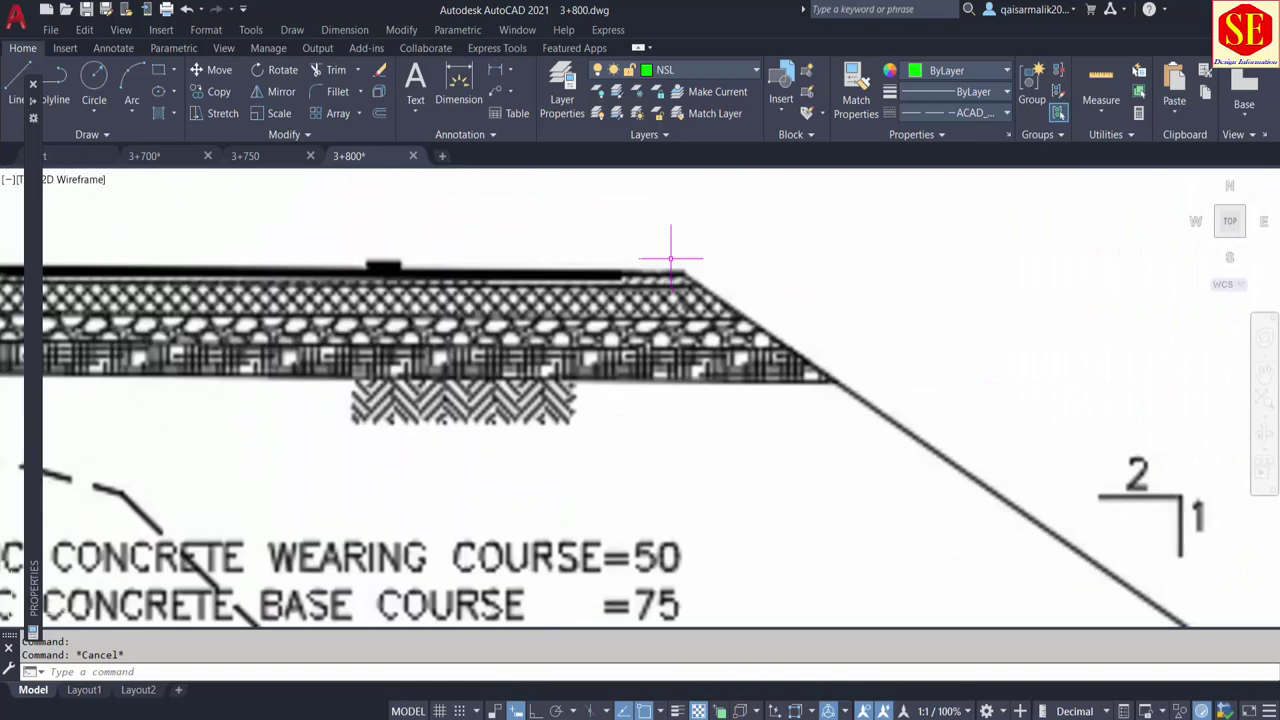
{"action": "scroll", "coordinate": [849, 374], "scroll_direction": "down", "scroll_amount": 4}
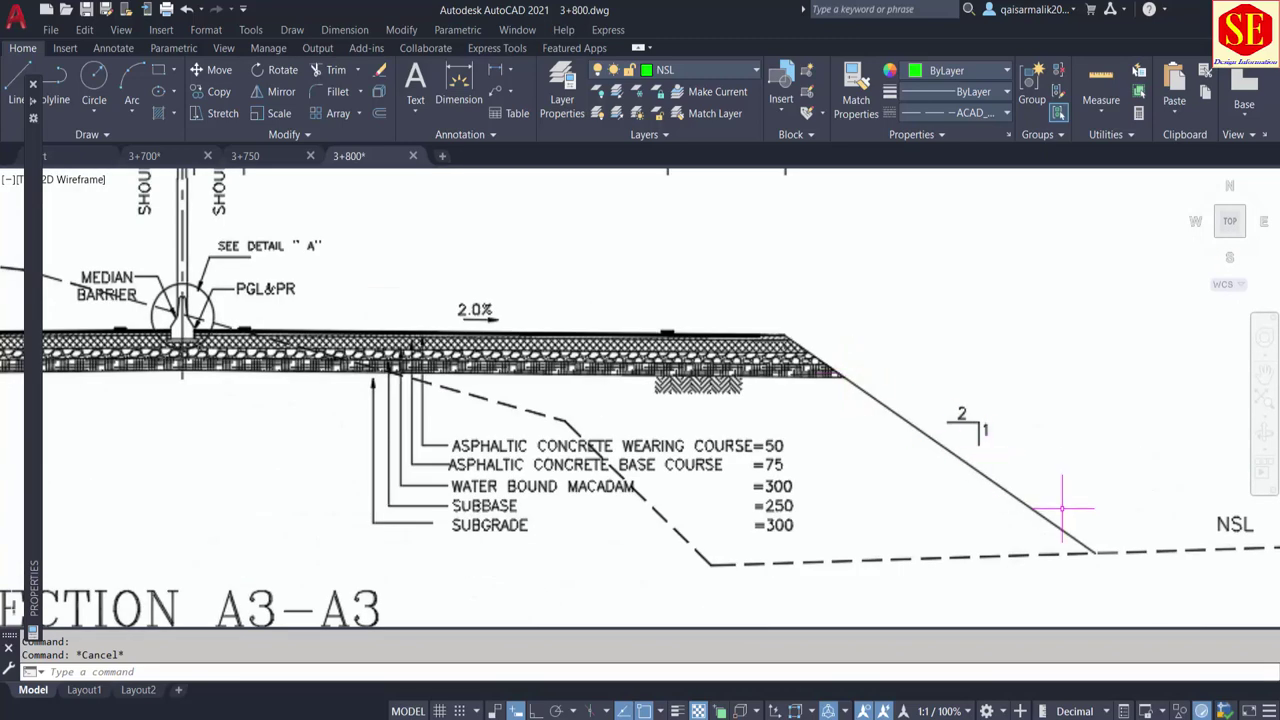
{"action": "middle_click_drag", "start_coordinate": [1100, 560], "coordinate": [974, 532]}
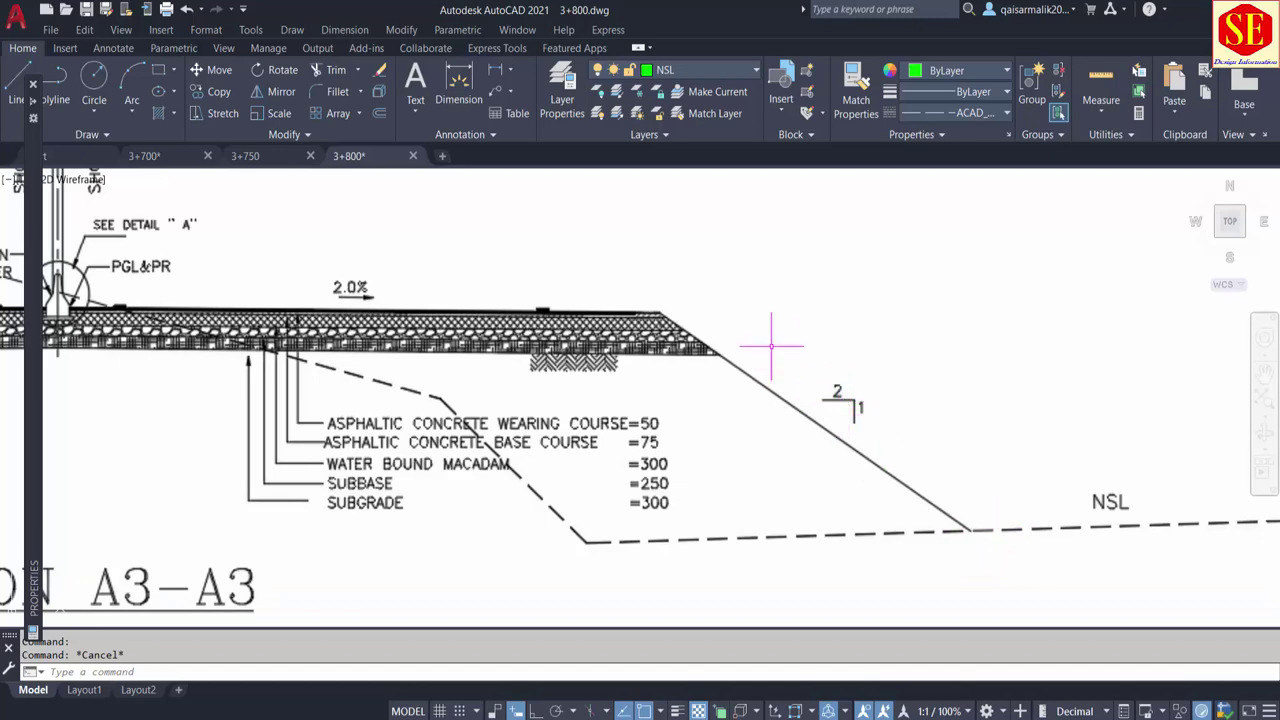
{"action": "scroll", "coordinate": [777, 349], "scroll_direction": "down", "scroll_amount": 8}
{"action": "scroll", "coordinate": [680, 462], "scroll_direction": "up", "scroll_amount": 7}
{"action": "middle_click_drag", "start_coordinate": [680, 462], "coordinate": [680, 371]}
{"action": "scroll", "coordinate": [683, 450], "scroll_direction": "up", "scroll_amount": 6}
With Ortho on, draw a closed 2:1 triangle from the pavement layer's right end
{"action": "type", "text": "L"}
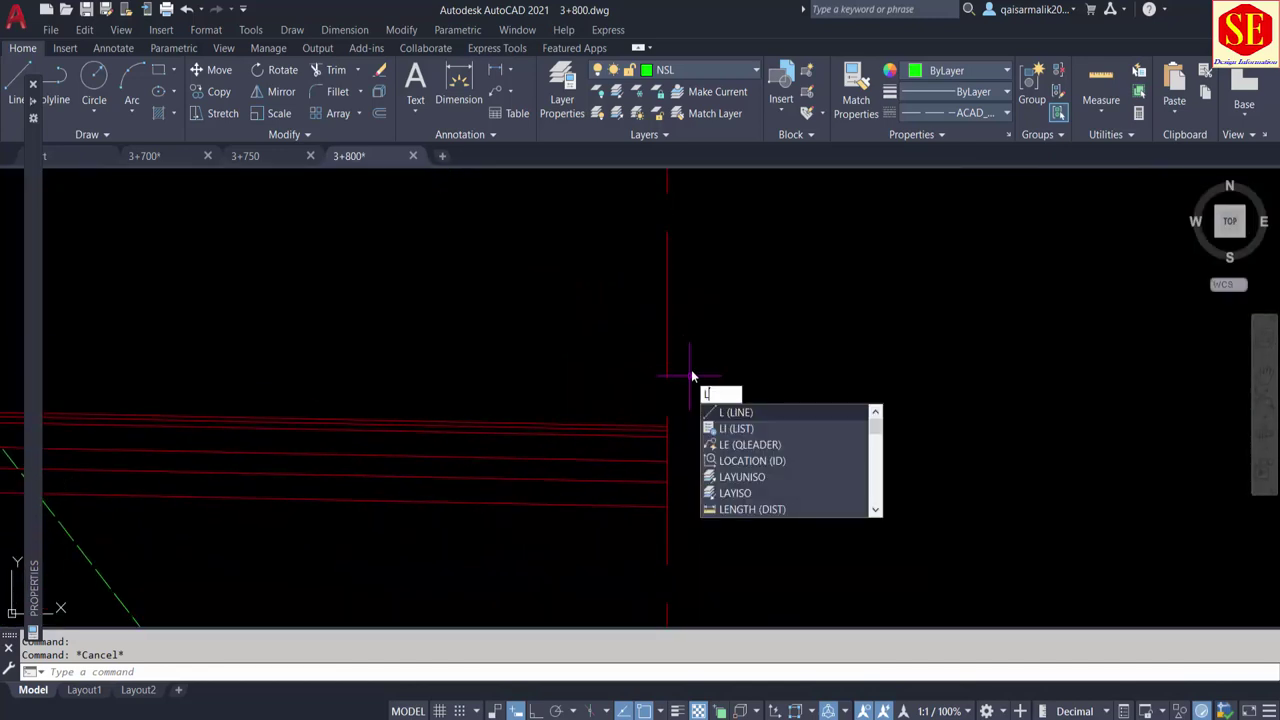
{"action": "key", "text": "Return"}
{"action": "scroll", "coordinate": [656, 435], "scroll_direction": "up", "scroll_amount": 2}
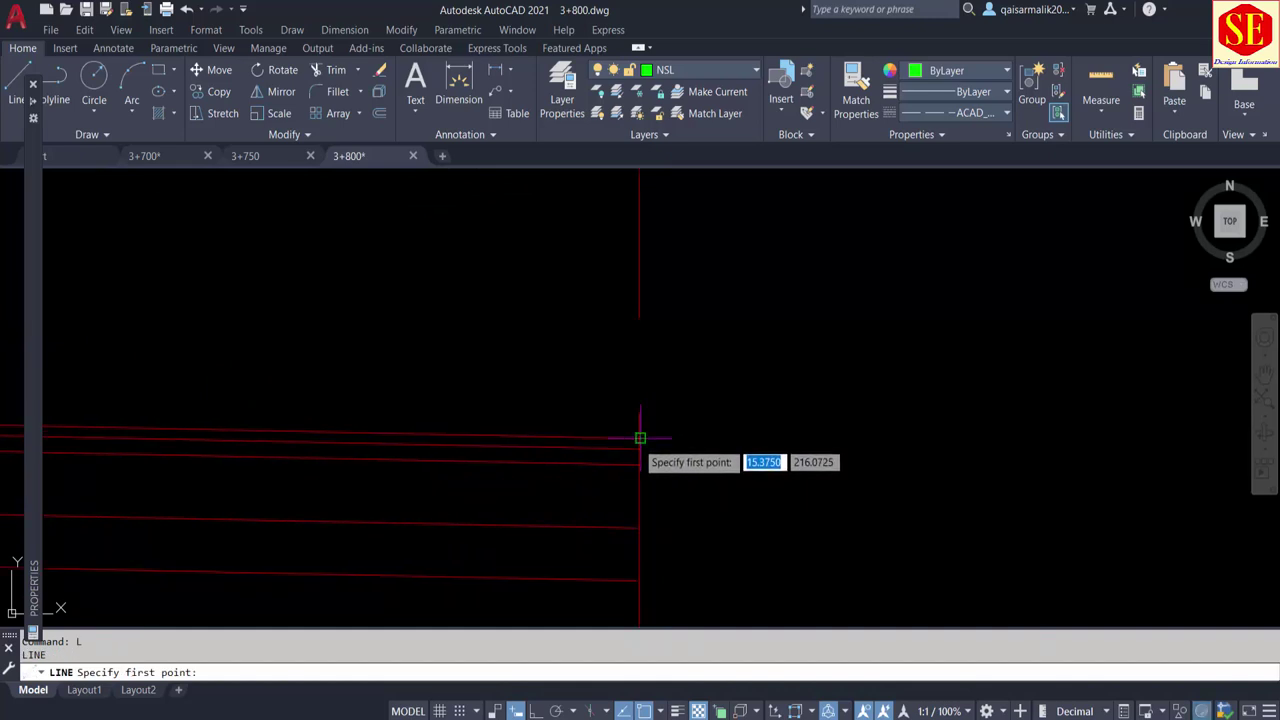
{"action": "left_click", "coordinate": [640, 437]}
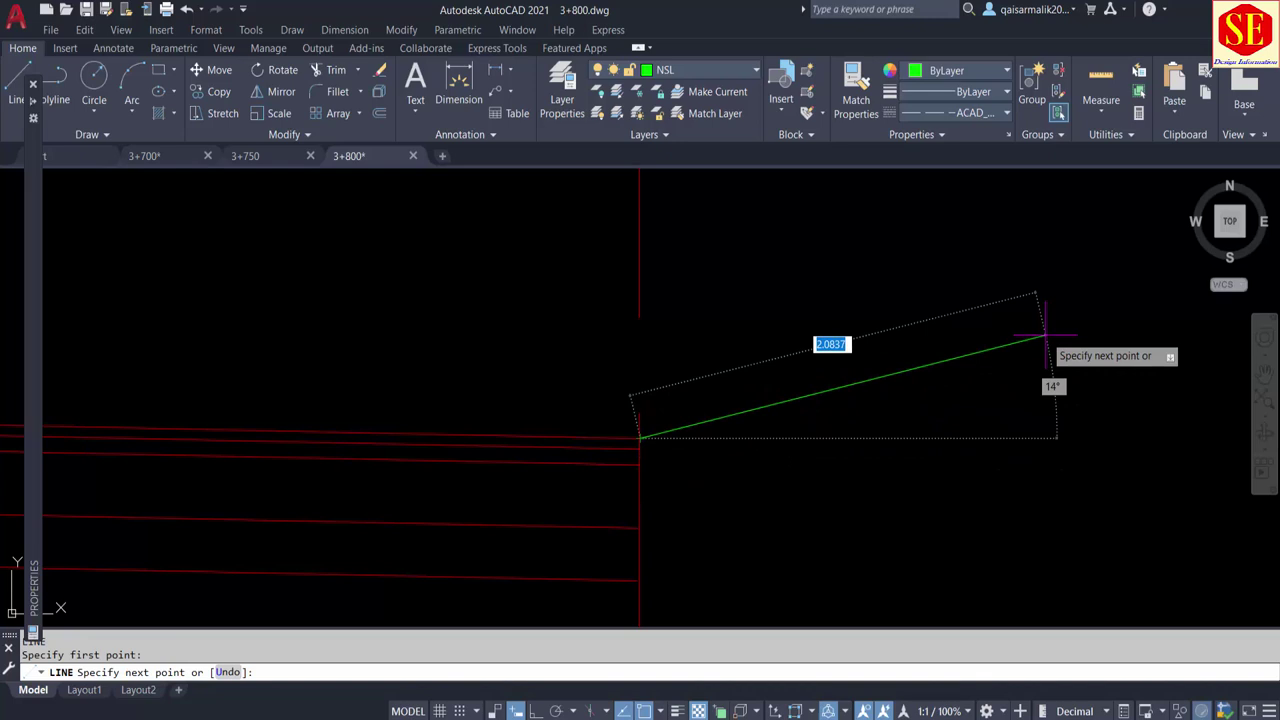
{"action": "key", "text": "F8"}
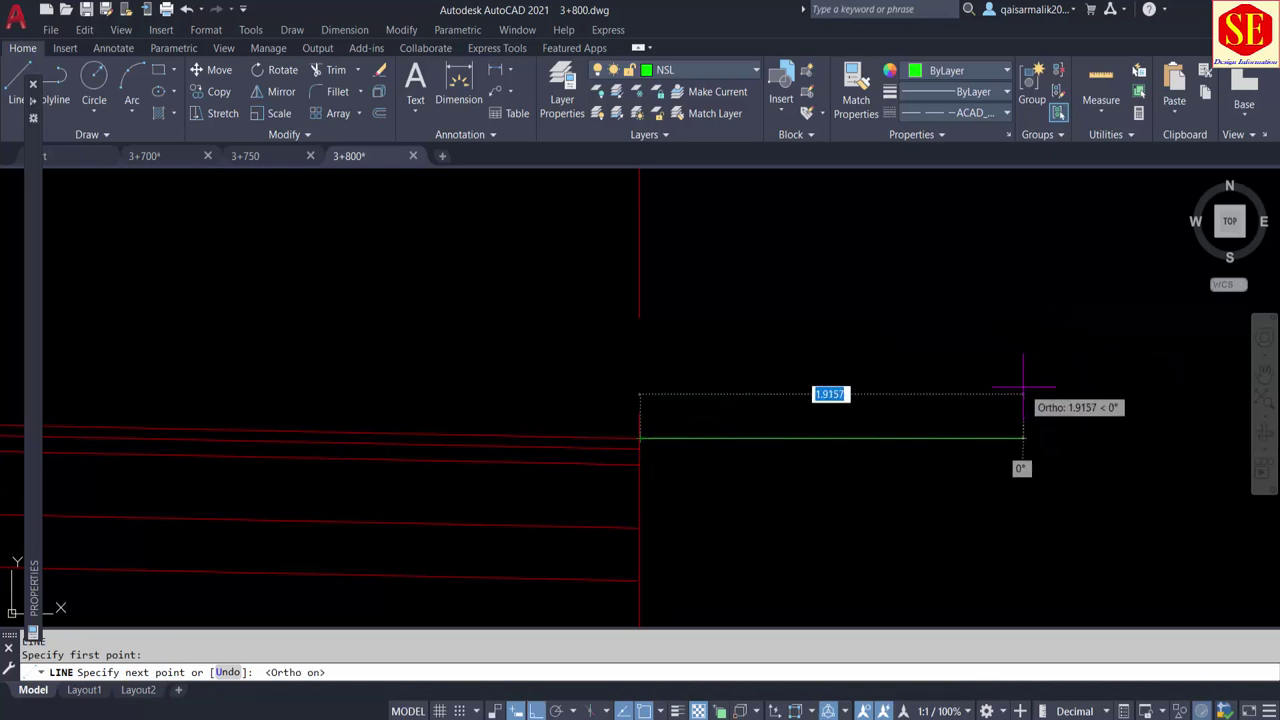
{"action": "type", "text": "2"}
{"action": "key", "text": "Return"}
{"action": "scroll", "coordinate": [943, 378], "scroll_direction": "down", "scroll_amount": 4}
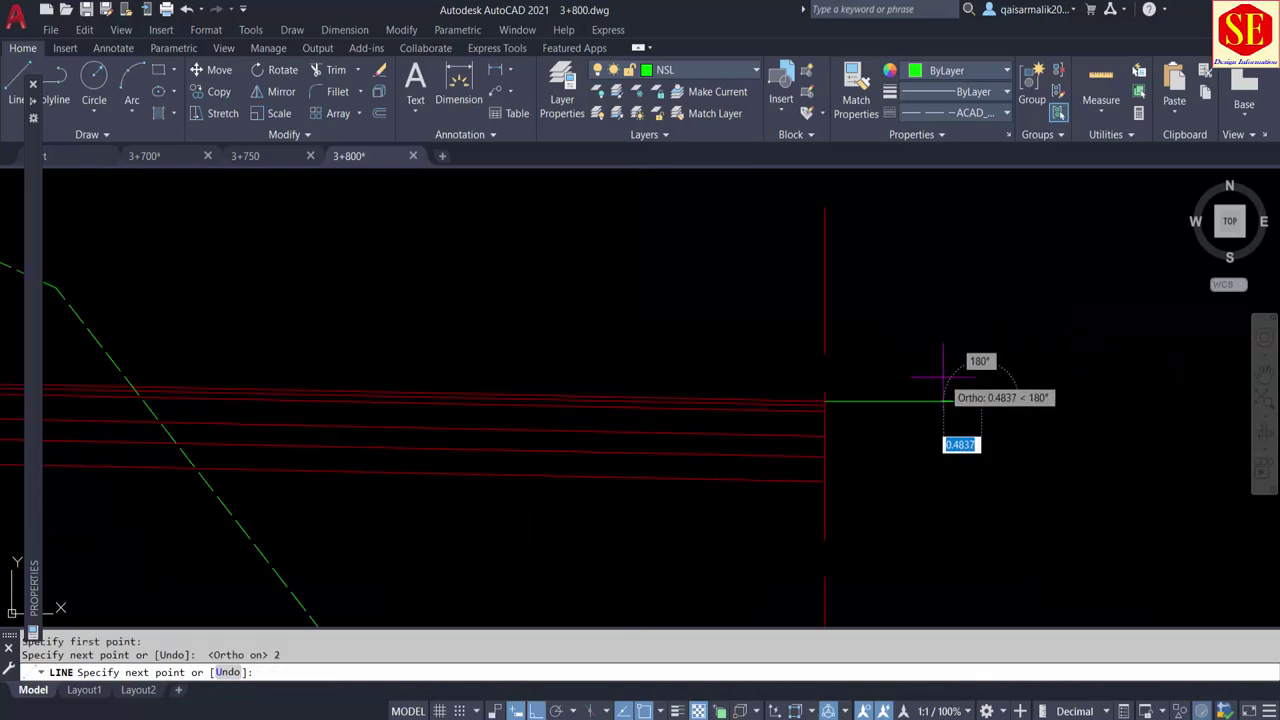
{"action": "type", "text": "1"}
{"action": "key", "text": "Return"}
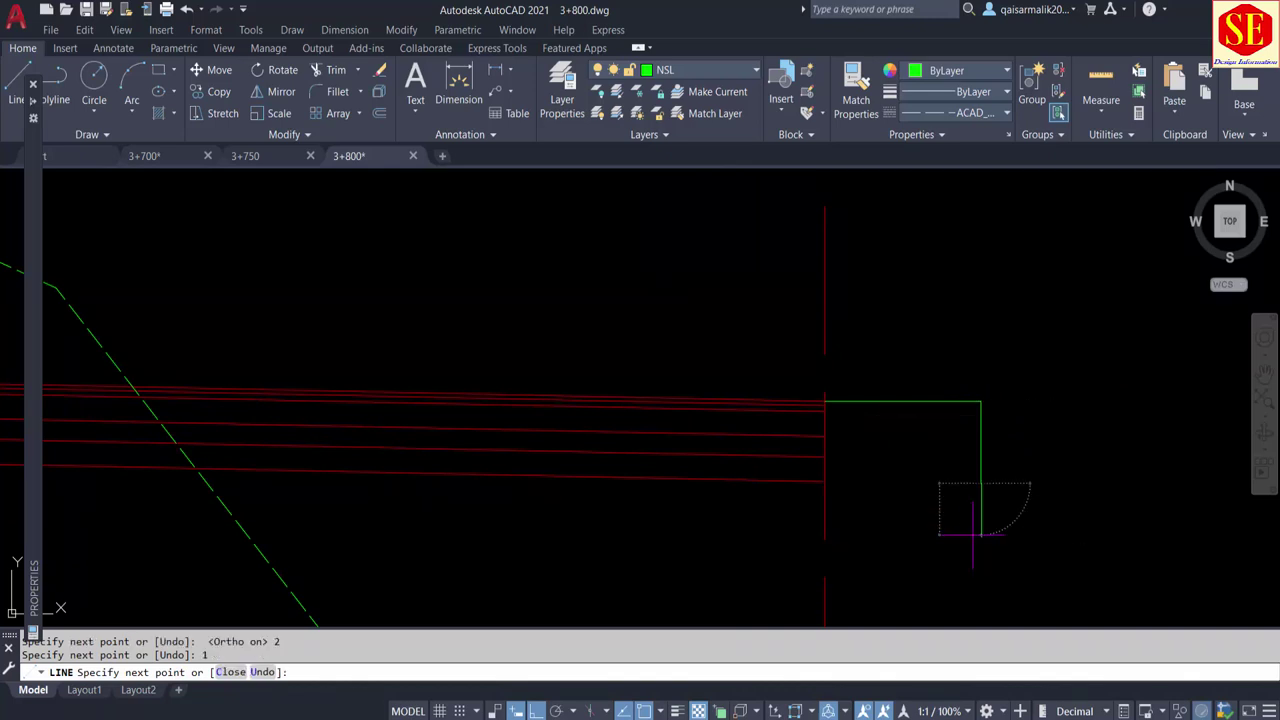
{"action": "type", "text": "c"}
{"action": "key", "text": "Return"}
Move the triangle's horizontal and vertical legs above the slope as a slope symbol
{"action": "left_click", "coordinate": [1008, 357]}
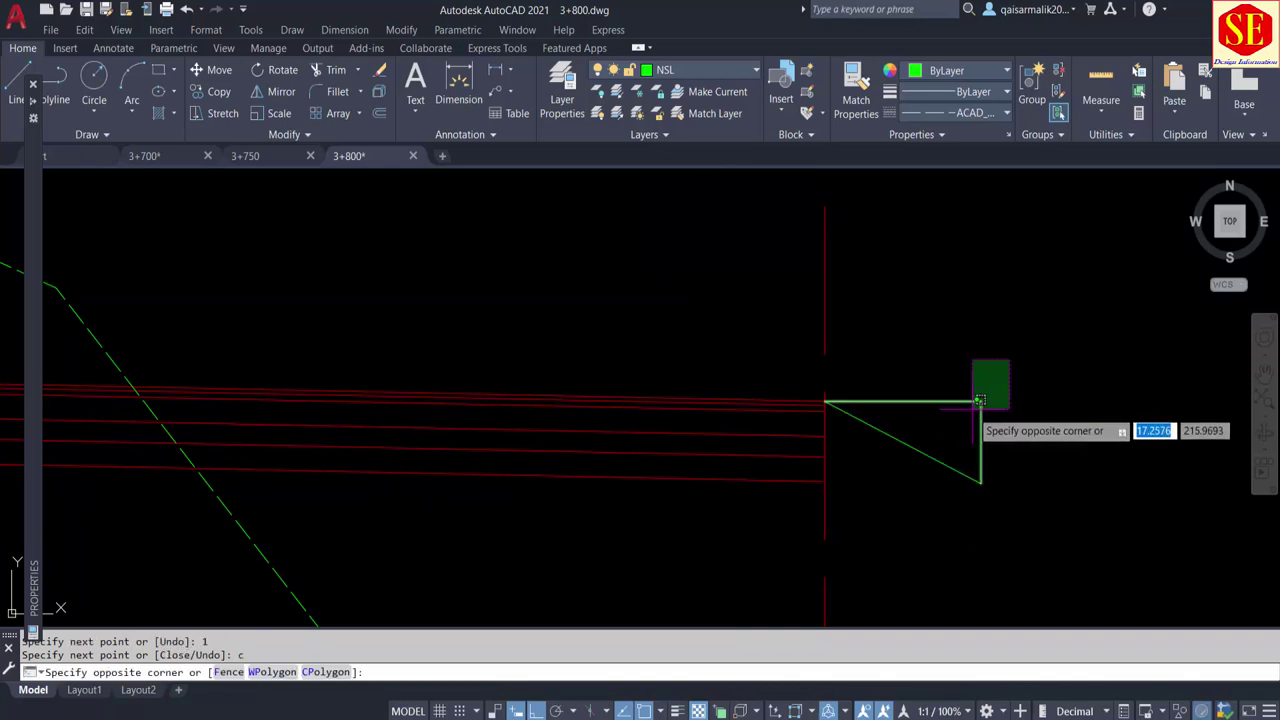
{"action": "left_click", "coordinate": [970, 402]}
{"action": "type", "text": "m"}
{"action": "key", "text": "Return"}
{"action": "left_click", "coordinate": [932, 332]}
{"action": "scroll", "coordinate": [930, 340], "scroll_direction": "down", "scroll_amount": 3}
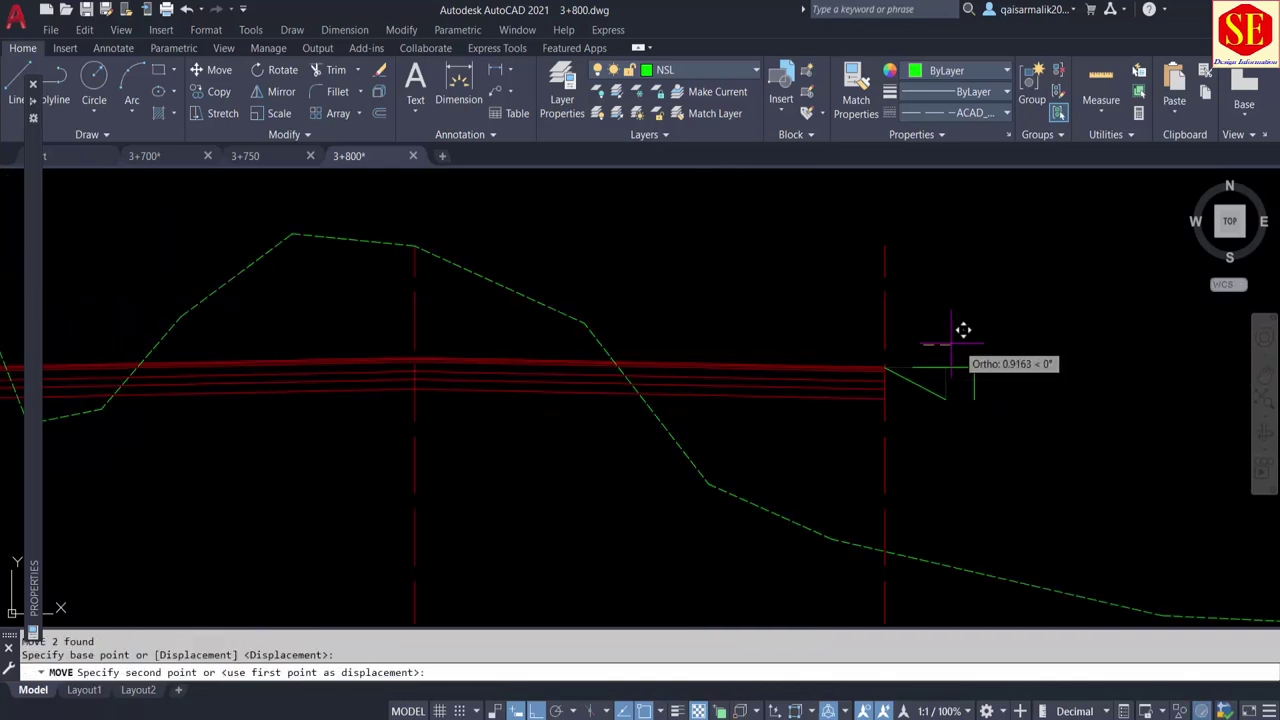
{"action": "middle_click_drag", "start_coordinate": [1088, 340], "coordinate": [937, 307]}
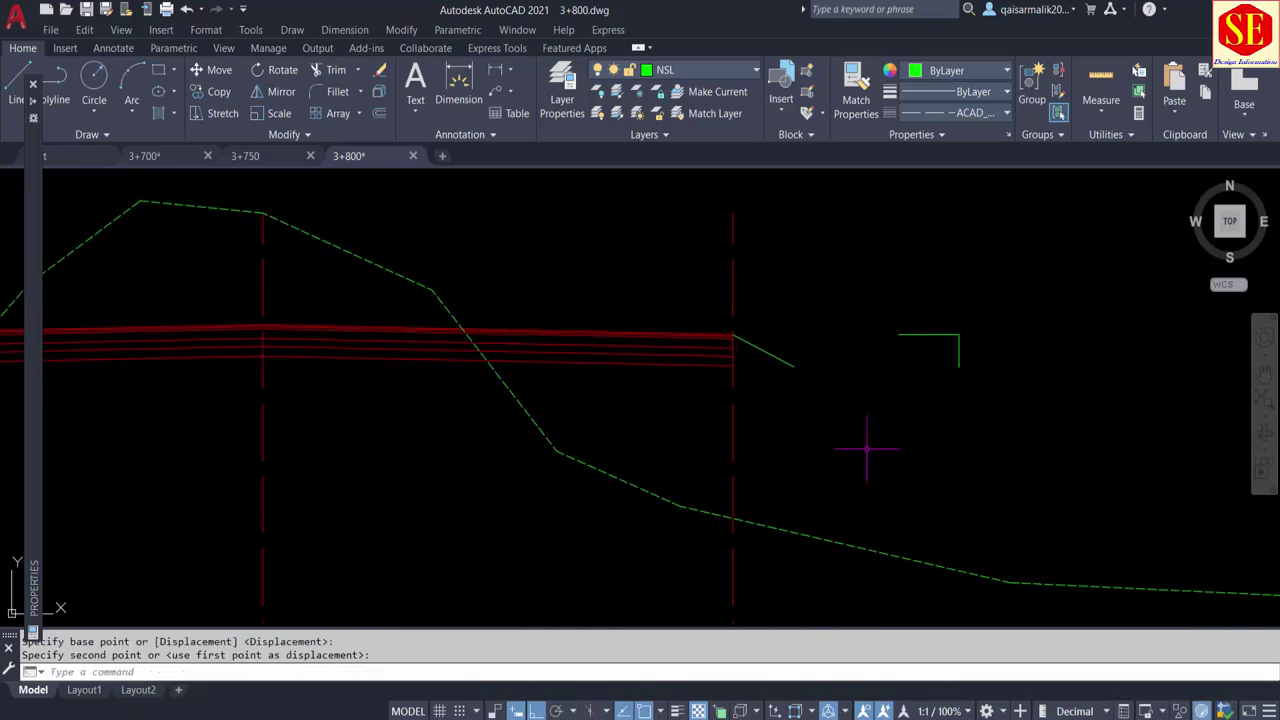
{"action": "key", "text": "Escape"}
Put the sloped side line on layer FRL with a Continuous linetype
{"action": "type", "text": "ex"}
{"action": "key", "text": "Return"}
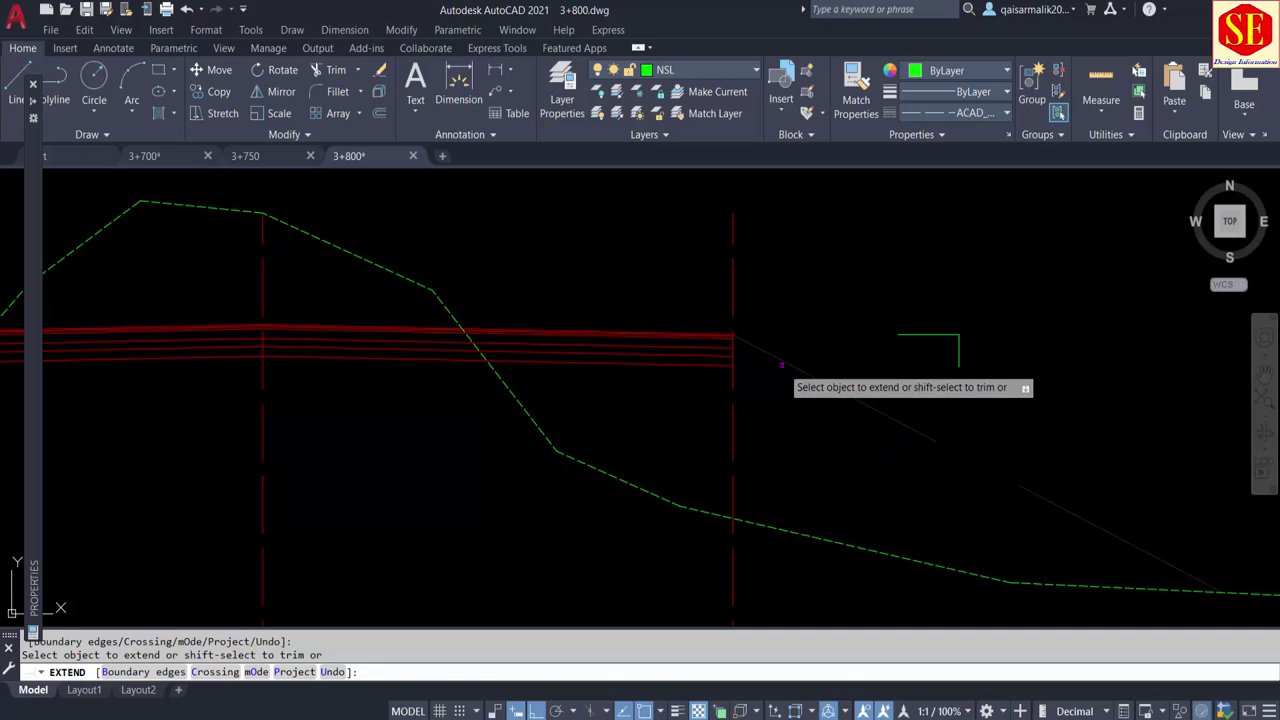
{"action": "key", "text": "Escape"}
{"action": "scroll", "coordinate": [970, 443], "scroll_direction": "down", "scroll_amount": 4}
{"action": "scroll", "coordinate": [1065, 497], "scroll_direction": "up", "scroll_amount": 2}
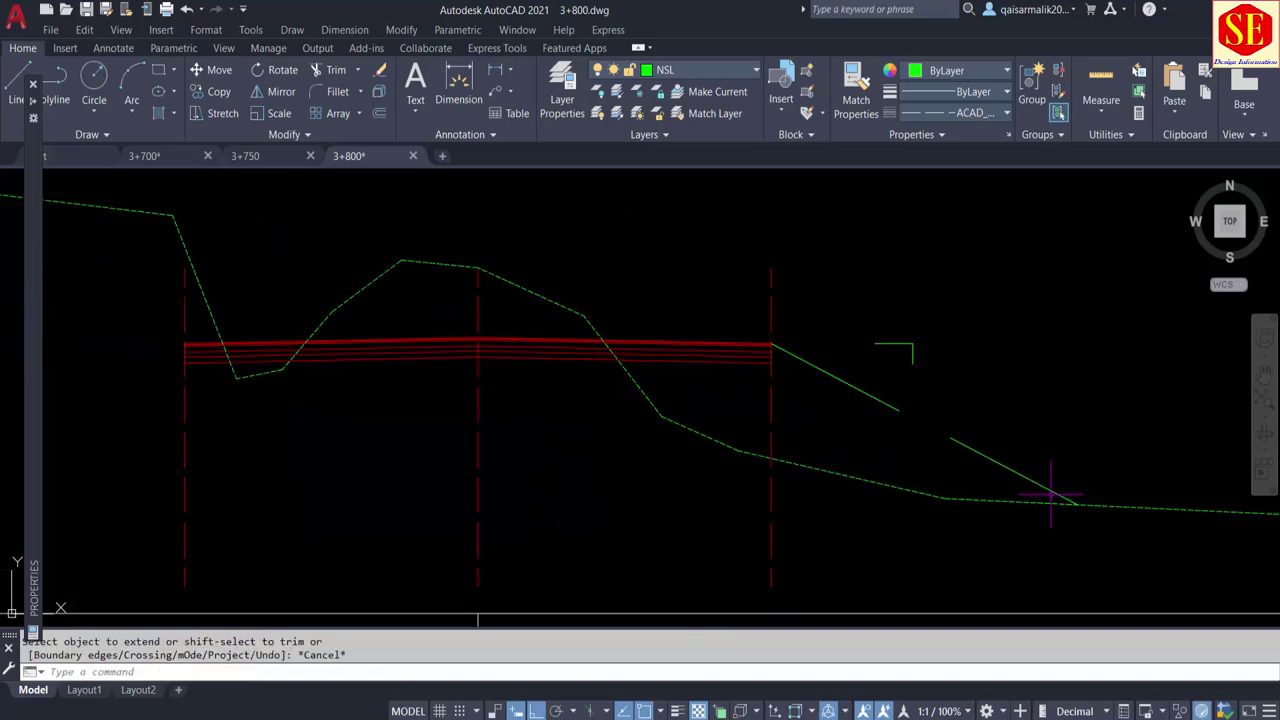
{"action": "left_click", "coordinate": [1062, 497]}
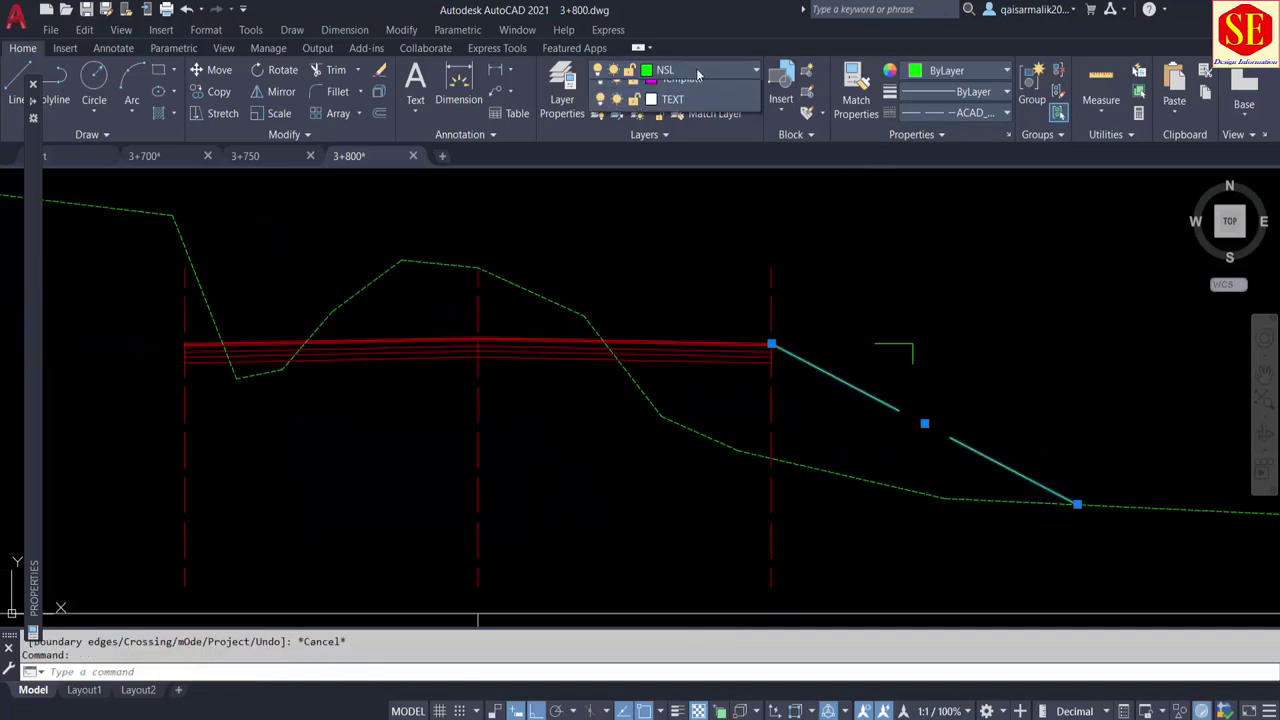
{"action": "left_click", "coordinate": [702, 70]}
{"action": "left_click", "coordinate": [689, 116]}
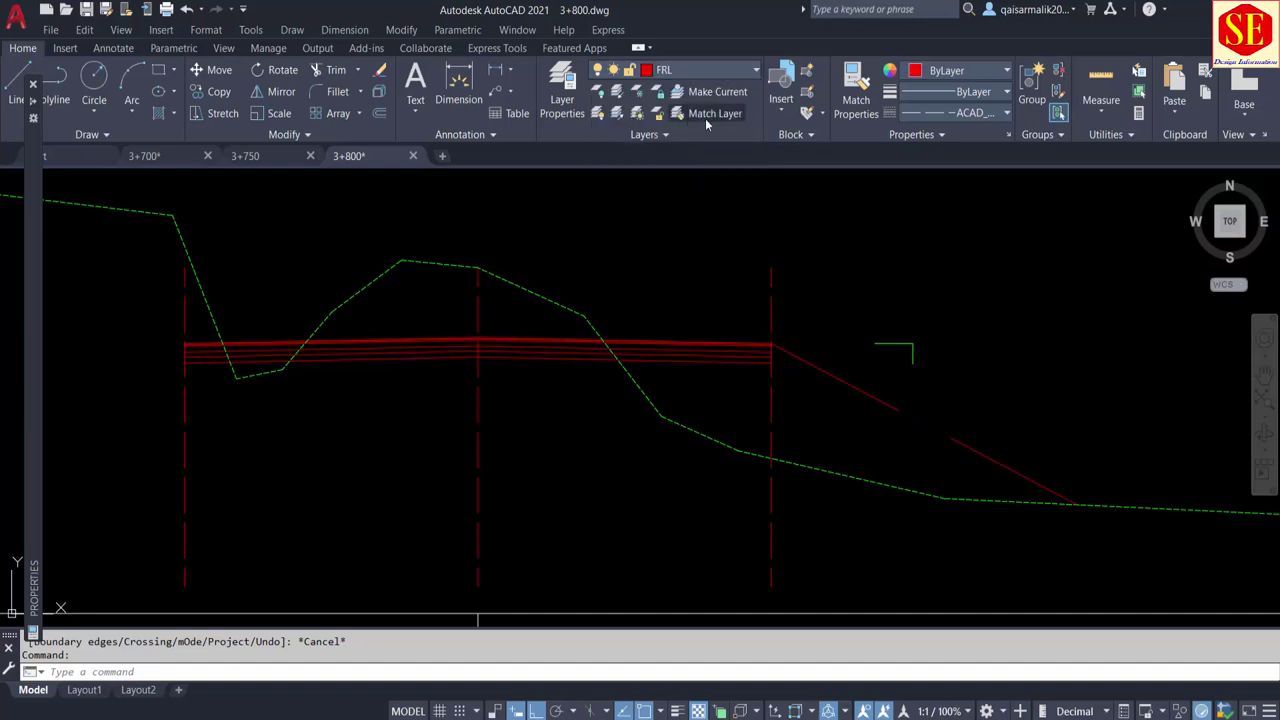
{"action": "left_click", "coordinate": [926, 113]}
{"action": "left_click", "coordinate": [926, 158]}
{"action": "key", "text": "Escape"}
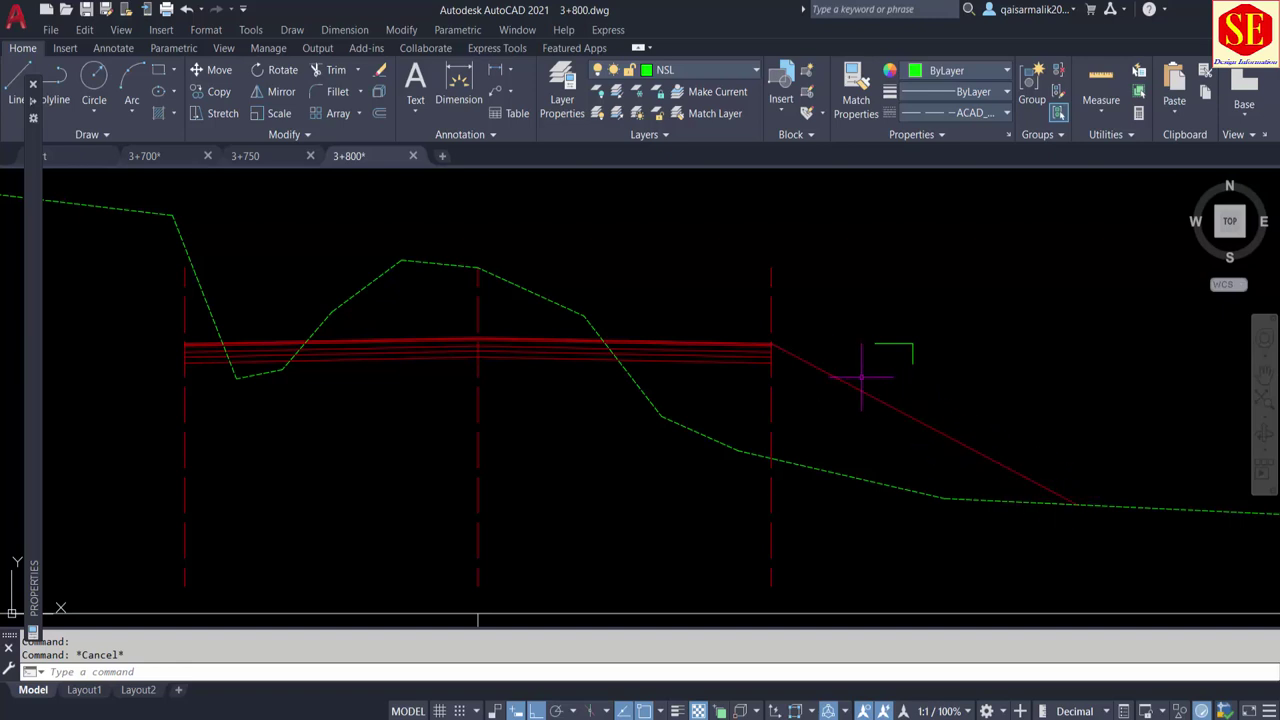
Extend the red pavement layer lines to meet the sloped side line
{"action": "scroll", "coordinate": [780, 360], "scroll_direction": "up", "scroll_amount": 2}
{"action": "scroll", "coordinate": [790, 365], "scroll_direction": "up", "scroll_amount": 2}
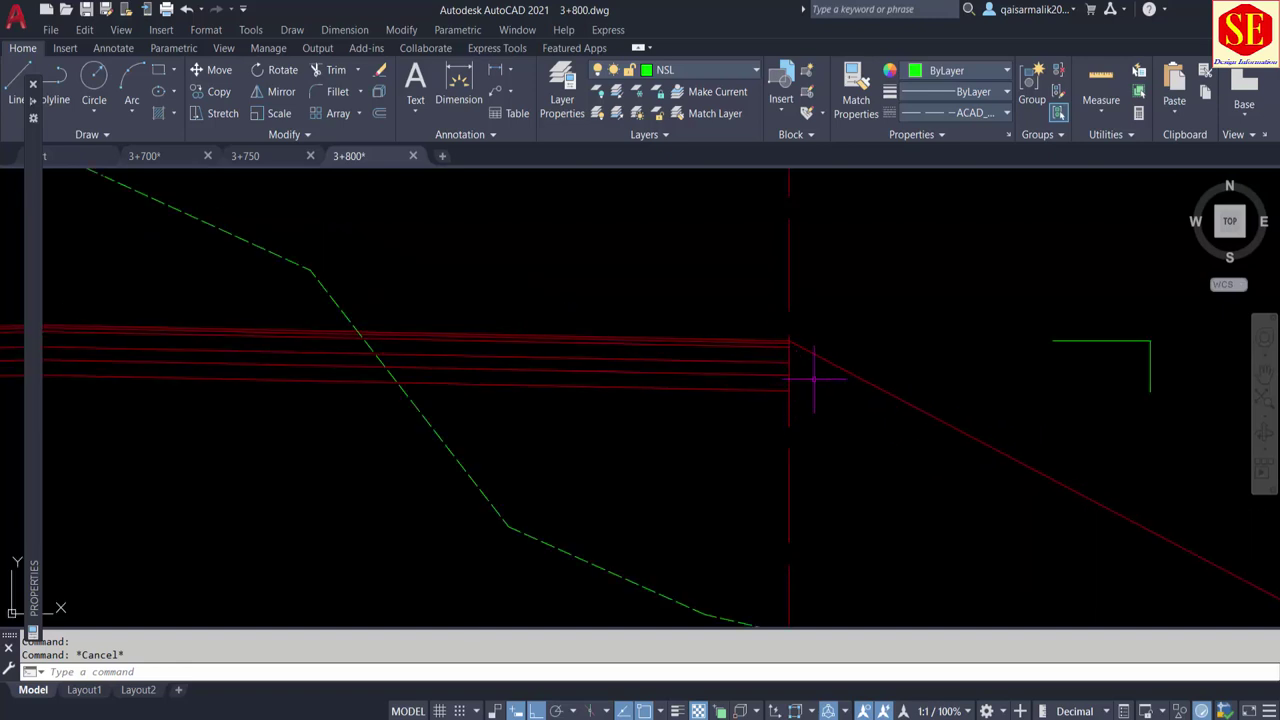
{"action": "middle_click_drag", "start_coordinate": [814, 378], "coordinate": [680, 310]}
{"action": "type", "text": "x"}
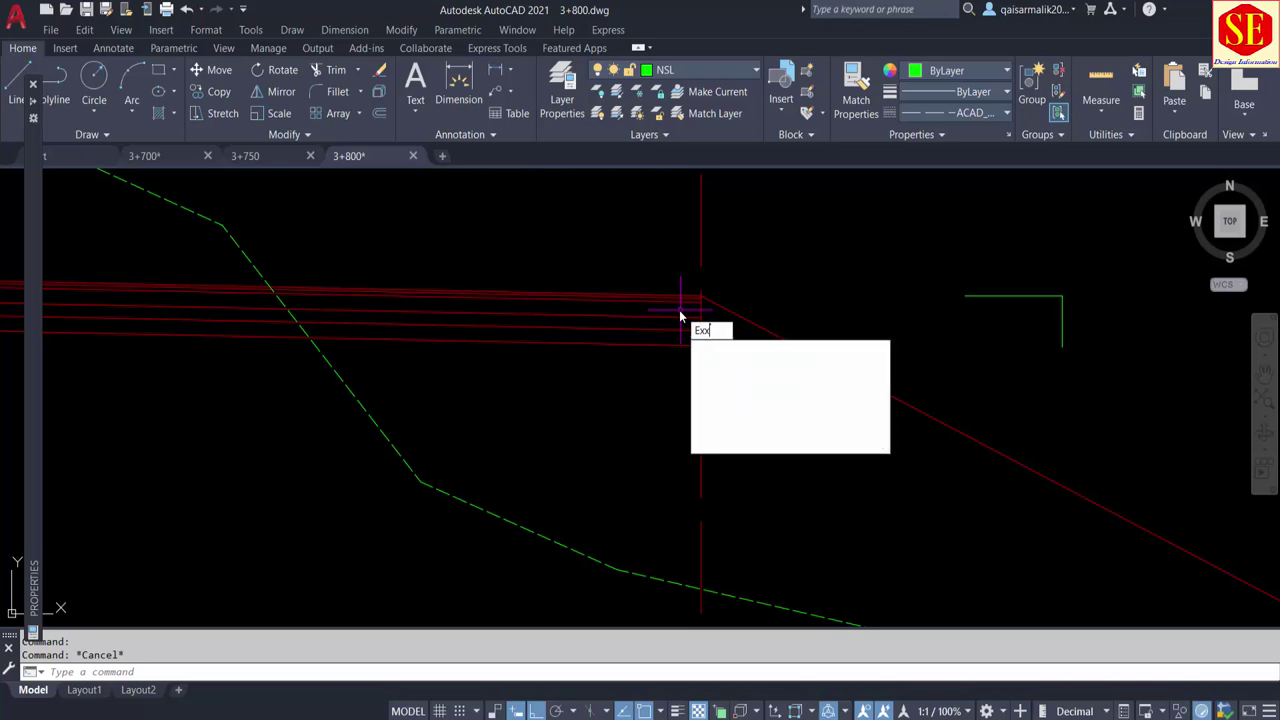
{"action": "key", "text": "Return"}
{"action": "scroll", "coordinate": [692, 305], "scroll_direction": "up", "scroll_amount": 4}
{"action": "left_click", "coordinate": [692, 289]}
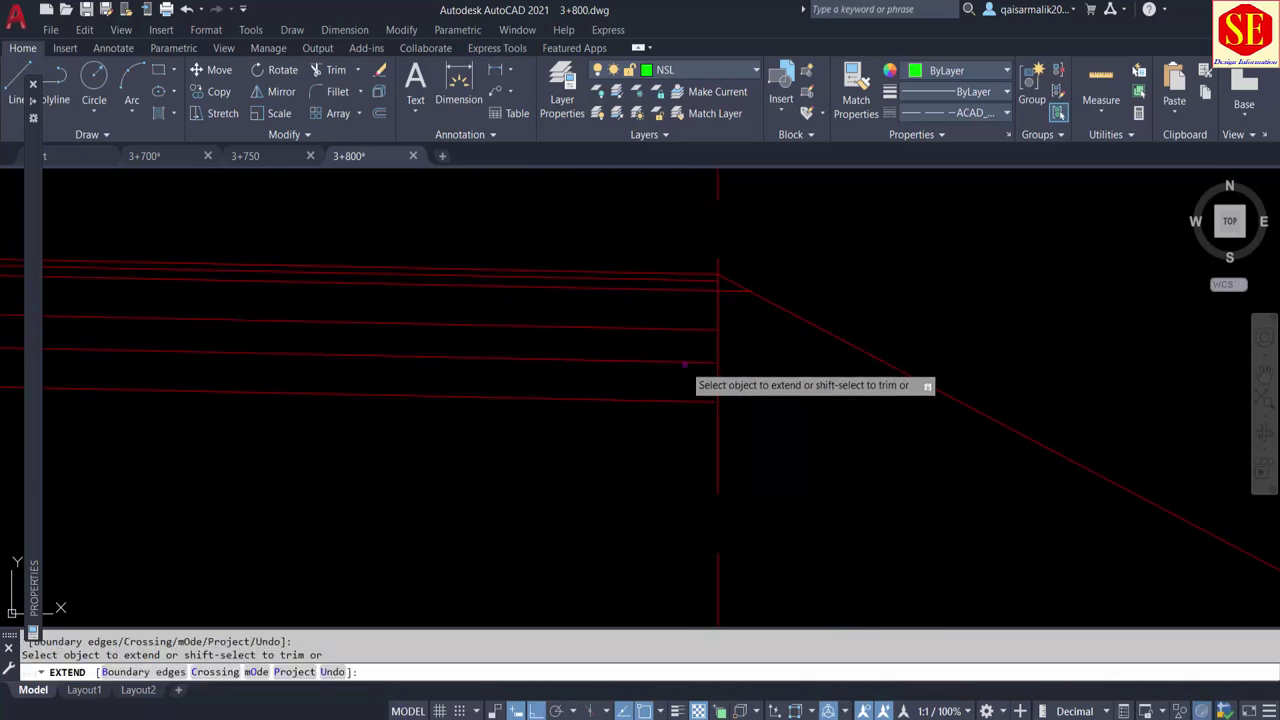
{"action": "mouse_move", "coordinate": [683, 341]}
{"action": "left_mouse_down"}
{"action": "mouse_move", "coordinate": [665, 322]}
{"action": "mouse_move", "coordinate": [668, 340]}
{"action": "left_mouse_up"}
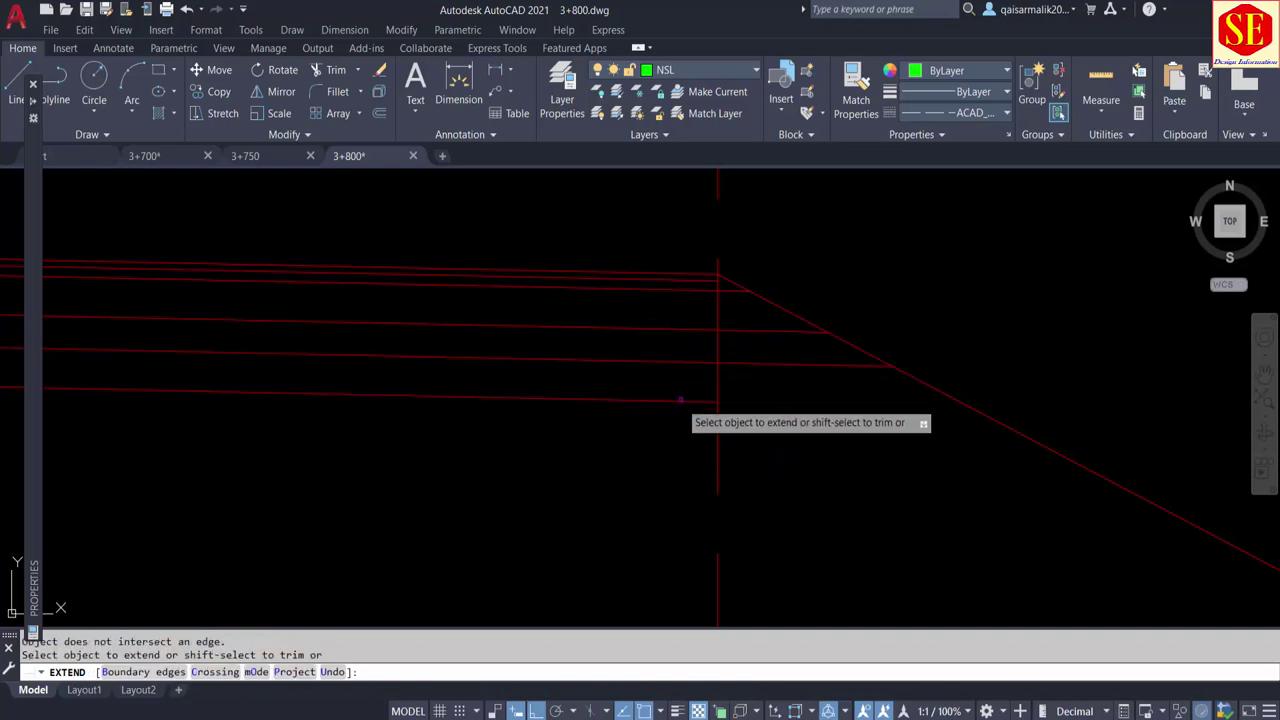
{"action": "scroll", "coordinate": [652, 425], "scroll_direction": "down", "scroll_amount": 1}
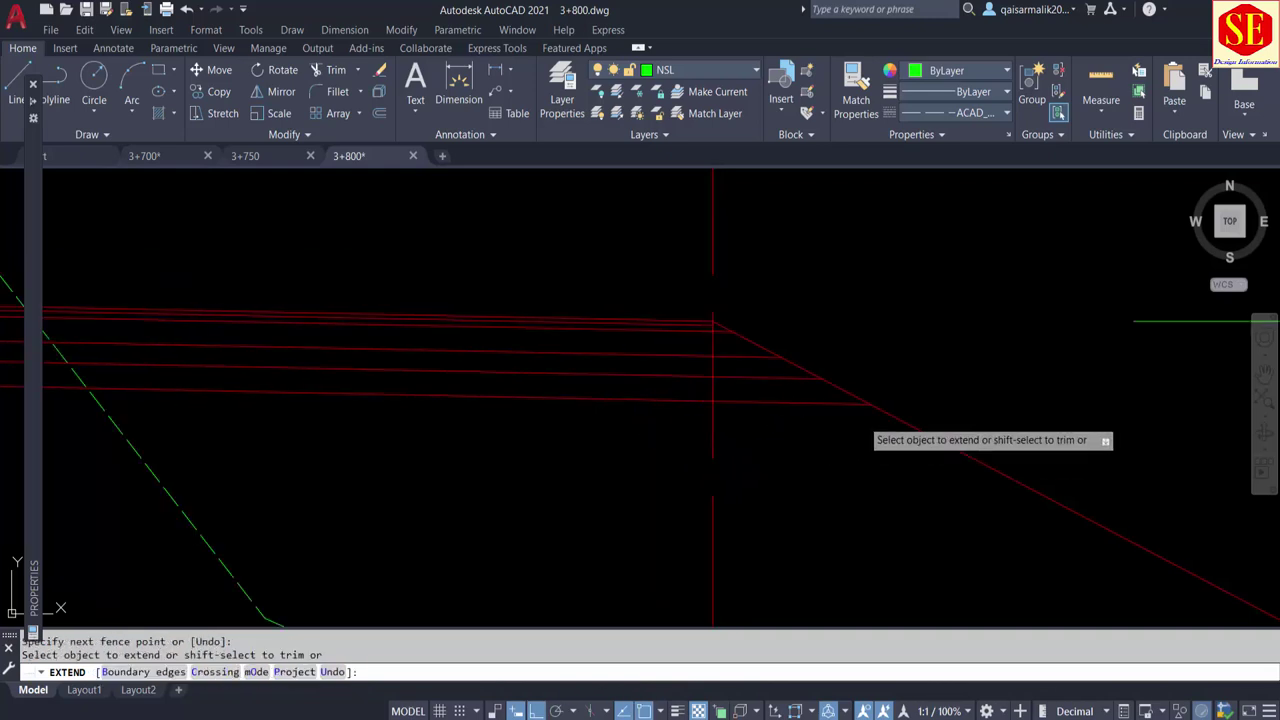
{"action": "key", "text": "Escape"}
{"action": "scroll", "coordinate": [845, 300], "scroll_direction": "down", "scroll_amount": 4}
{"action": "left_click", "coordinate": [843, 337]}
Erase the right and left dashed vertical centre lines
{"action": "left_click", "coordinate": [814, 357]}
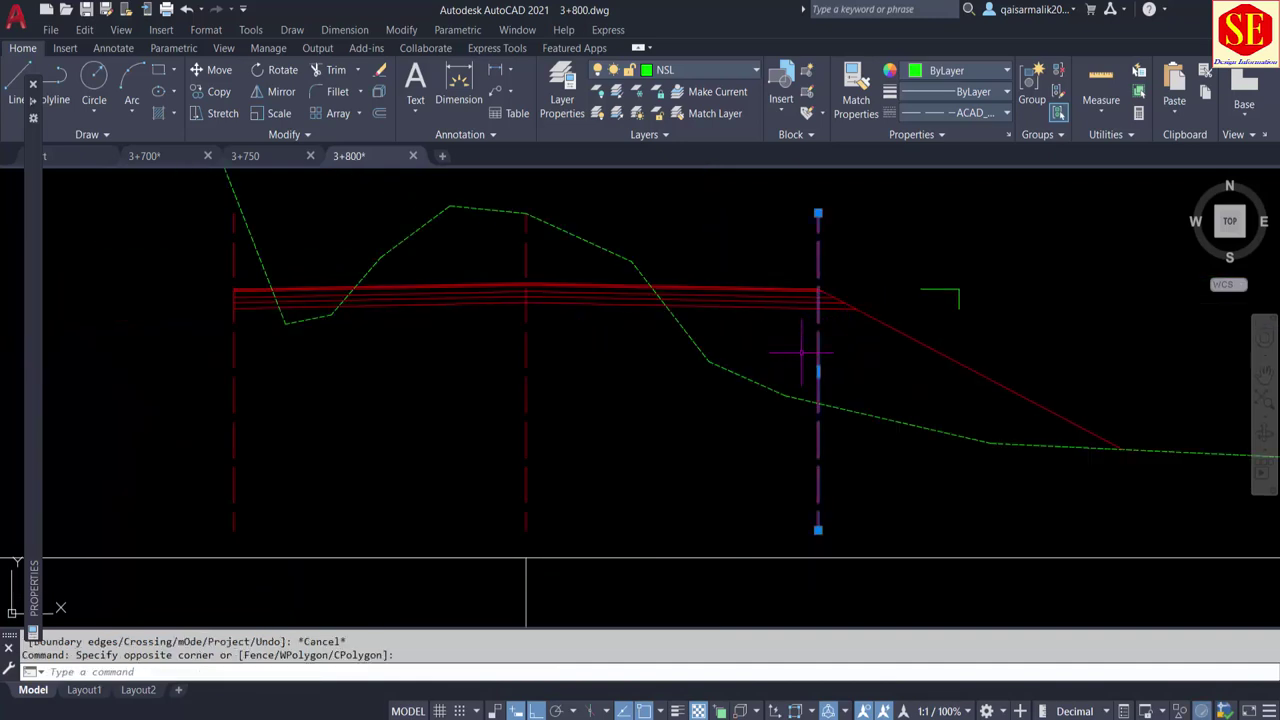
{"action": "type", "text": "E"}
{"action": "key", "text": "Return"}
{"action": "left_click", "coordinate": [290, 389]}
{"action": "left_click", "coordinate": [193, 410]}
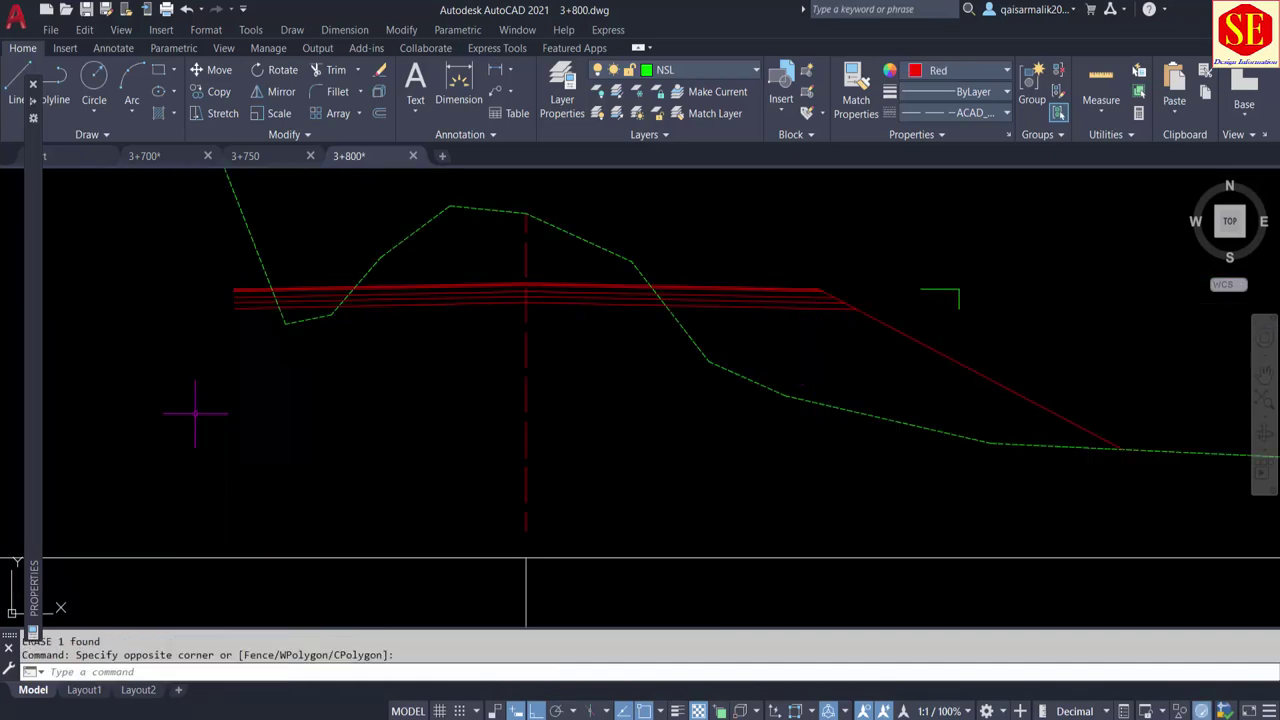
{"action": "type", "text": "E"}
{"action": "key", "text": "Return"}
Zoom out to view the whole sheet with its title
{"action": "scroll", "coordinate": [540, 400], "scroll_direction": "down", "scroll_amount": 2}
{"action": "middle_click_drag", "start_coordinate": [622, 376], "coordinate": [686, 443]}
{"action": "scroll", "coordinate": [686, 443], "scroll_direction": "up", "scroll_amount": 2}
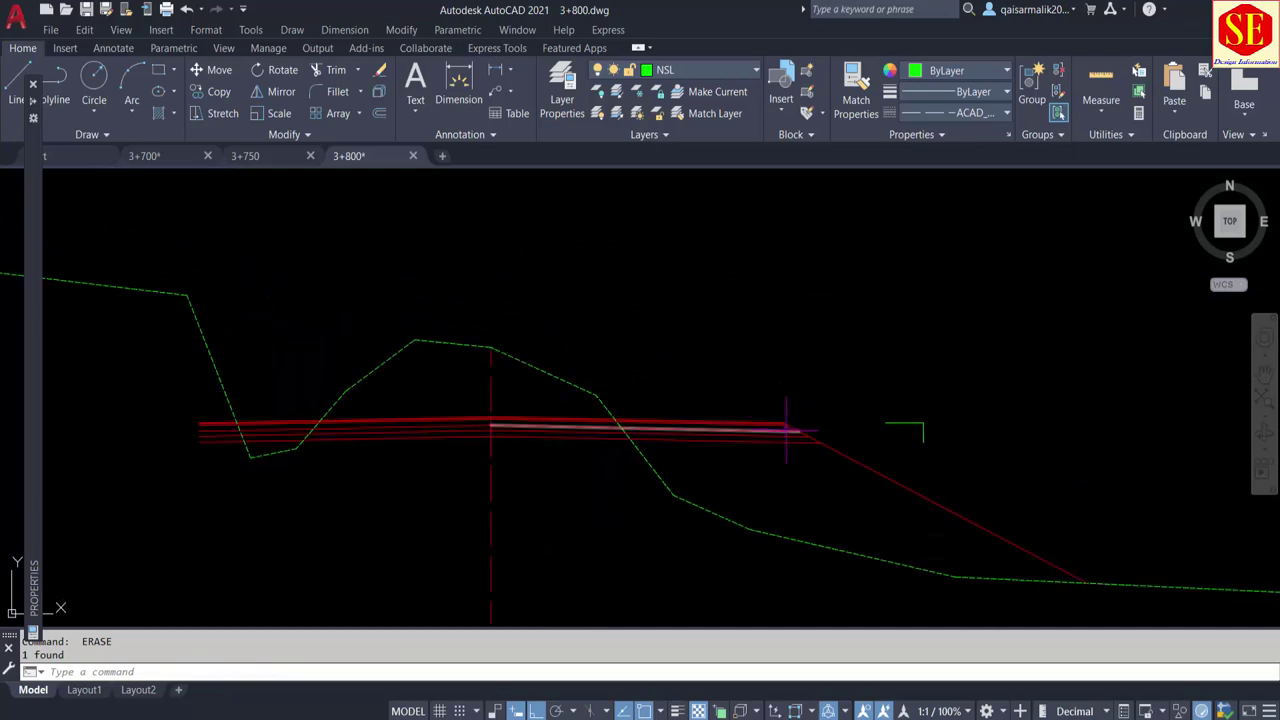
{"action": "scroll", "coordinate": [782, 315], "scroll_direction": "down", "scroll_amount": 5}
{"action": "scroll", "coordinate": [782, 315], "scroll_direction": "down", "scroll_amount": 2}
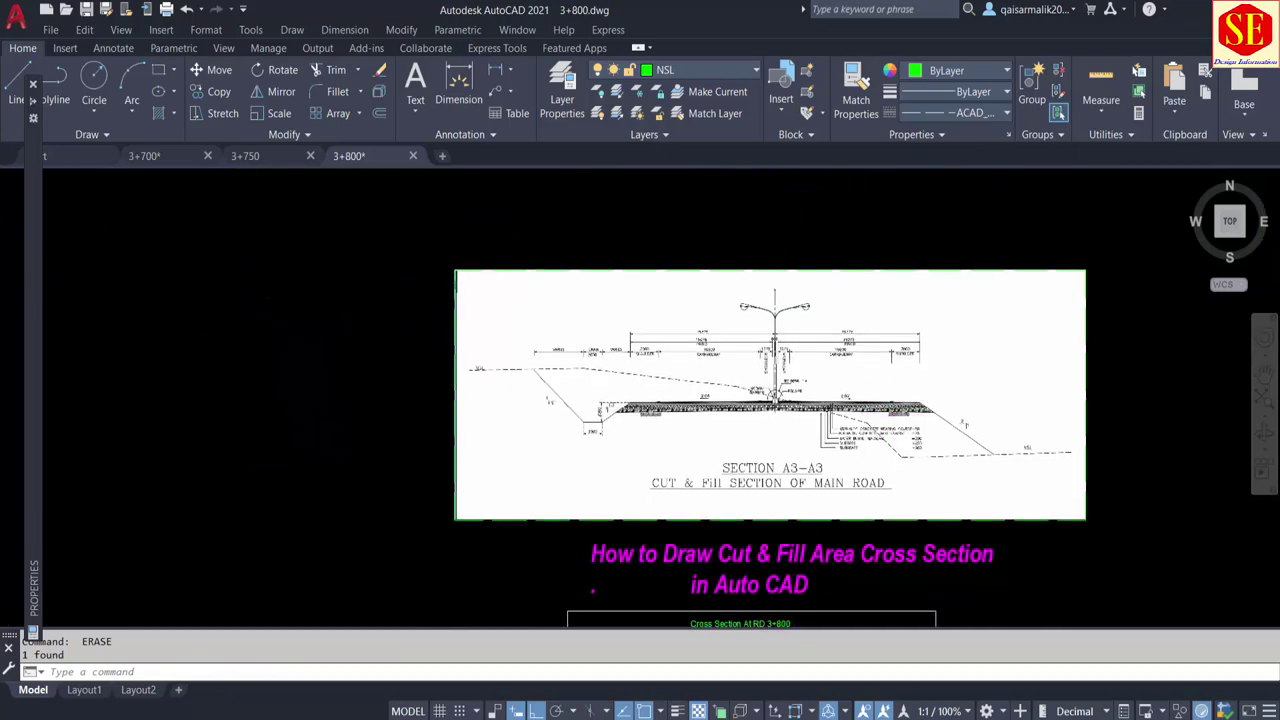
{"action": "scroll", "coordinate": [800, 360], "scroll_direction": "up", "scroll_amount": 5}
Look over the Section A3-A3 reference, then pan back to the cross-section profile
{"action": "middle_click_drag", "start_coordinate": [1030, 390], "coordinate": [857, 367]}
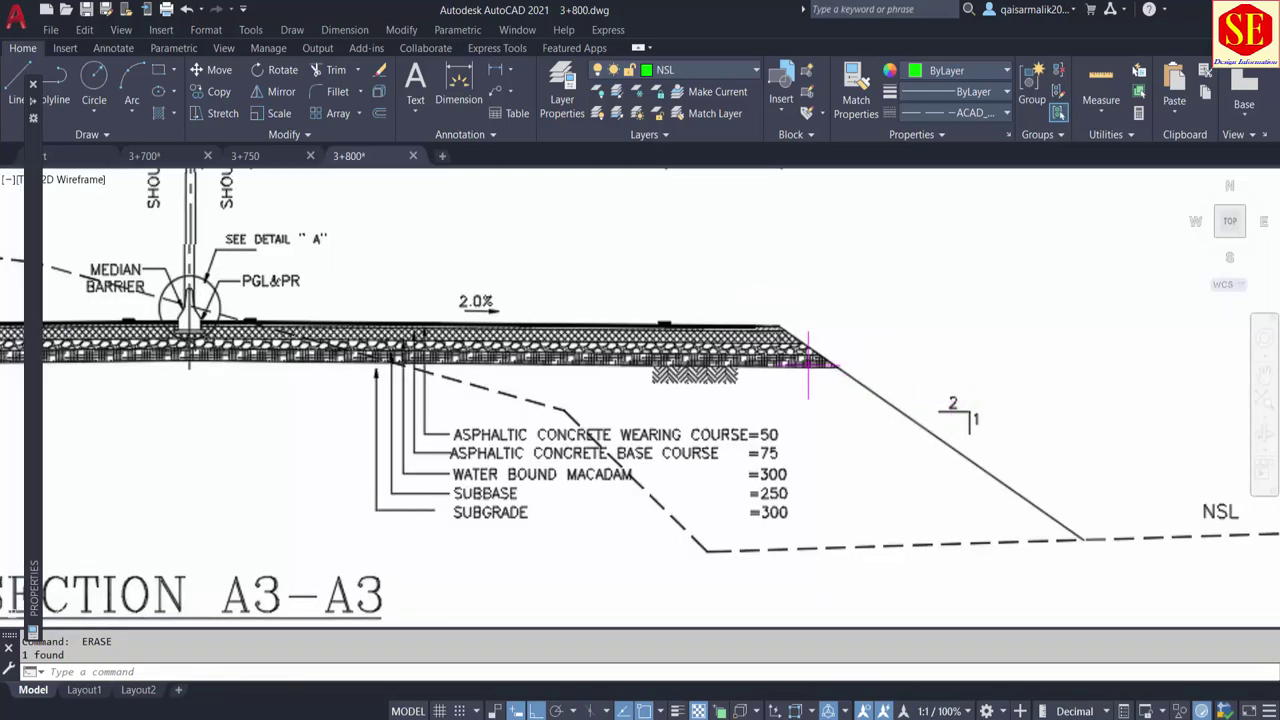
{"action": "scroll", "coordinate": [810, 350], "scroll_direction": "up", "scroll_amount": 2}
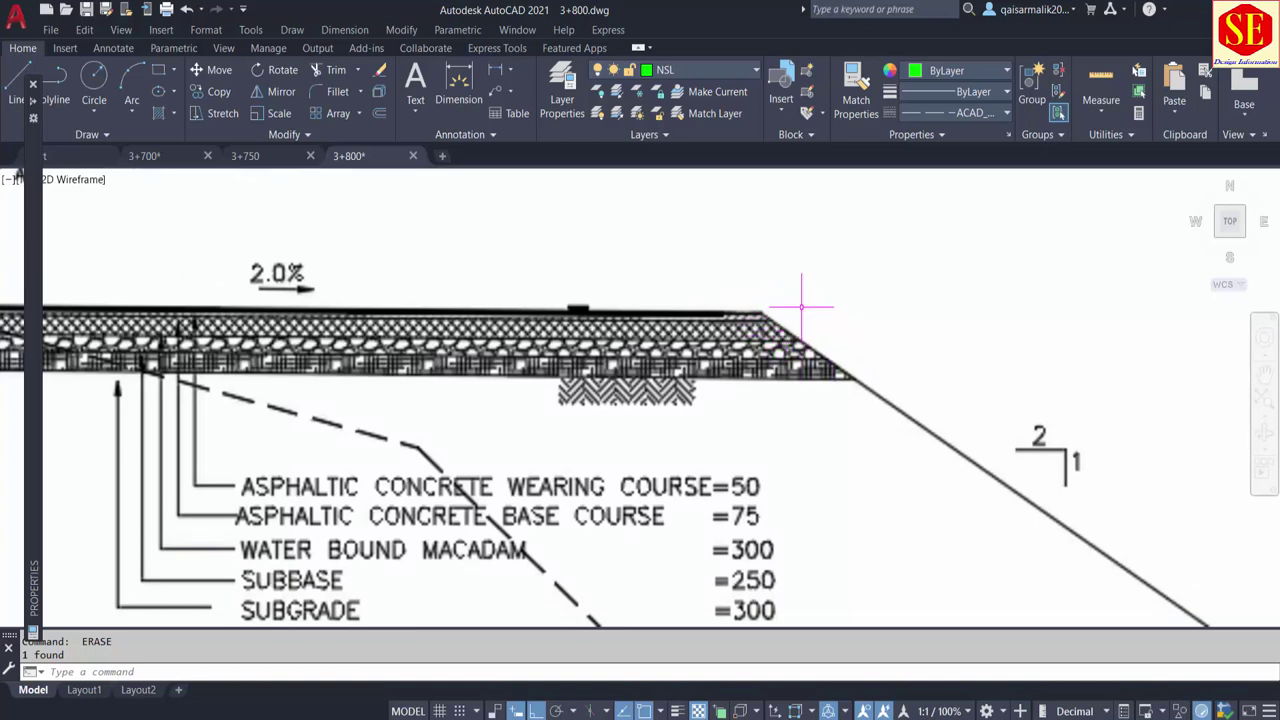
{"action": "scroll", "coordinate": [814, 280], "scroll_direction": "down", "scroll_amount": 3}
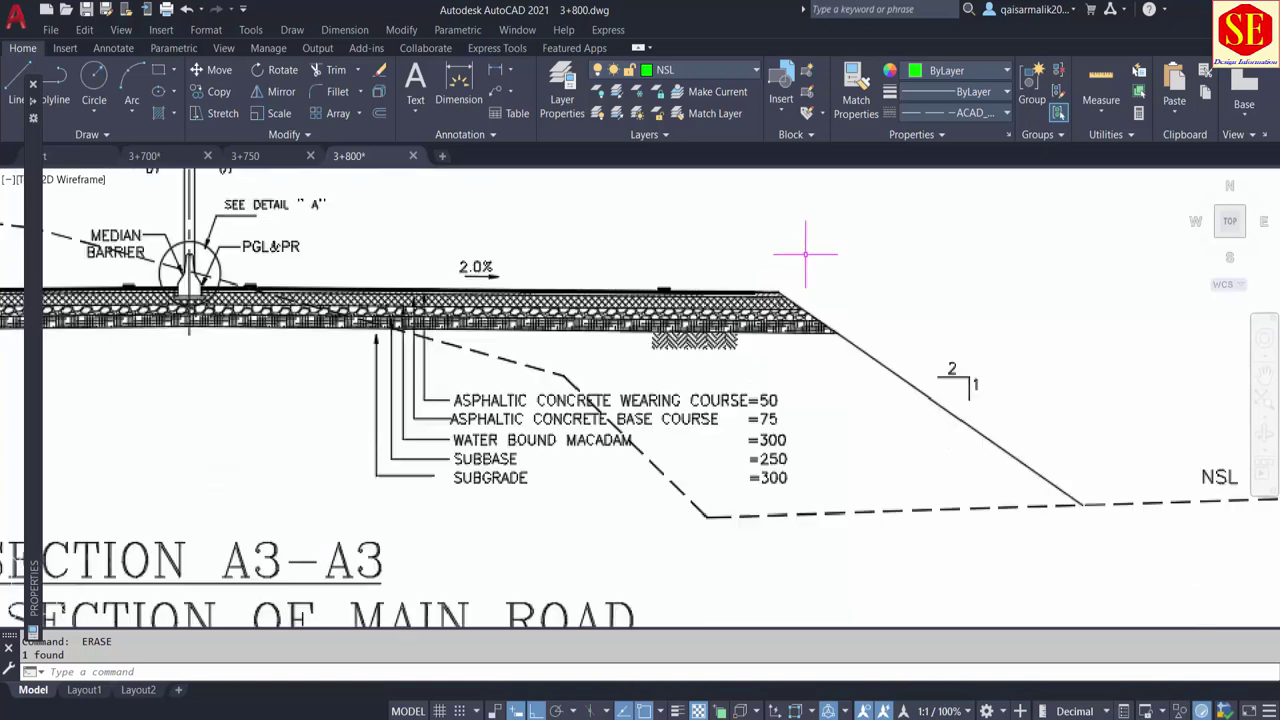
{"action": "scroll", "coordinate": [814, 251], "scroll_direction": "down", "scroll_amount": 3}
{"action": "middle_click_drag", "start_coordinate": [823, 523], "coordinate": [823, 423]}
{"action": "scroll", "coordinate": [768, 495], "scroll_direction": "up", "scroll_amount": 3}
{"action": "scroll", "coordinate": [768, 495], "scroll_direction": "up", "scroll_amount": 2}
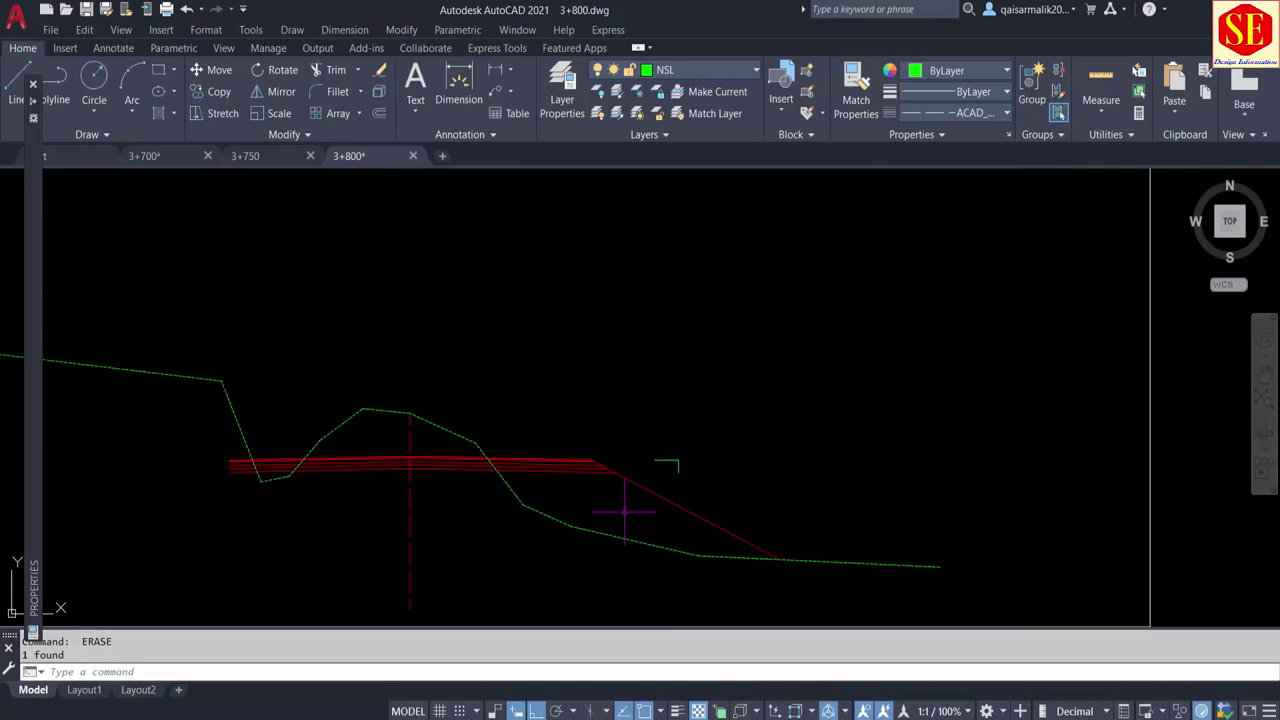
{"action": "middle_click_drag", "start_coordinate": [623, 508], "coordinate": [794, 423]}
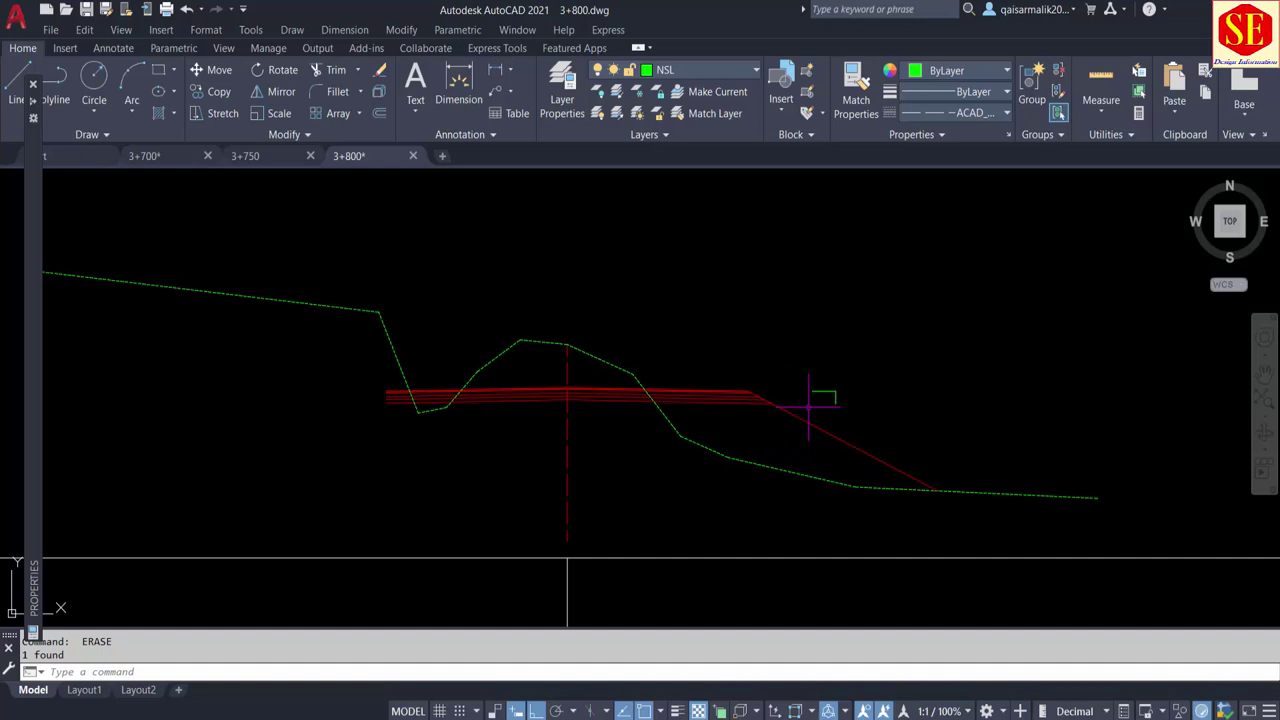
Make FRL the current layer with ByBlock linetype
{"action": "left_click", "coordinate": [707, 76]}
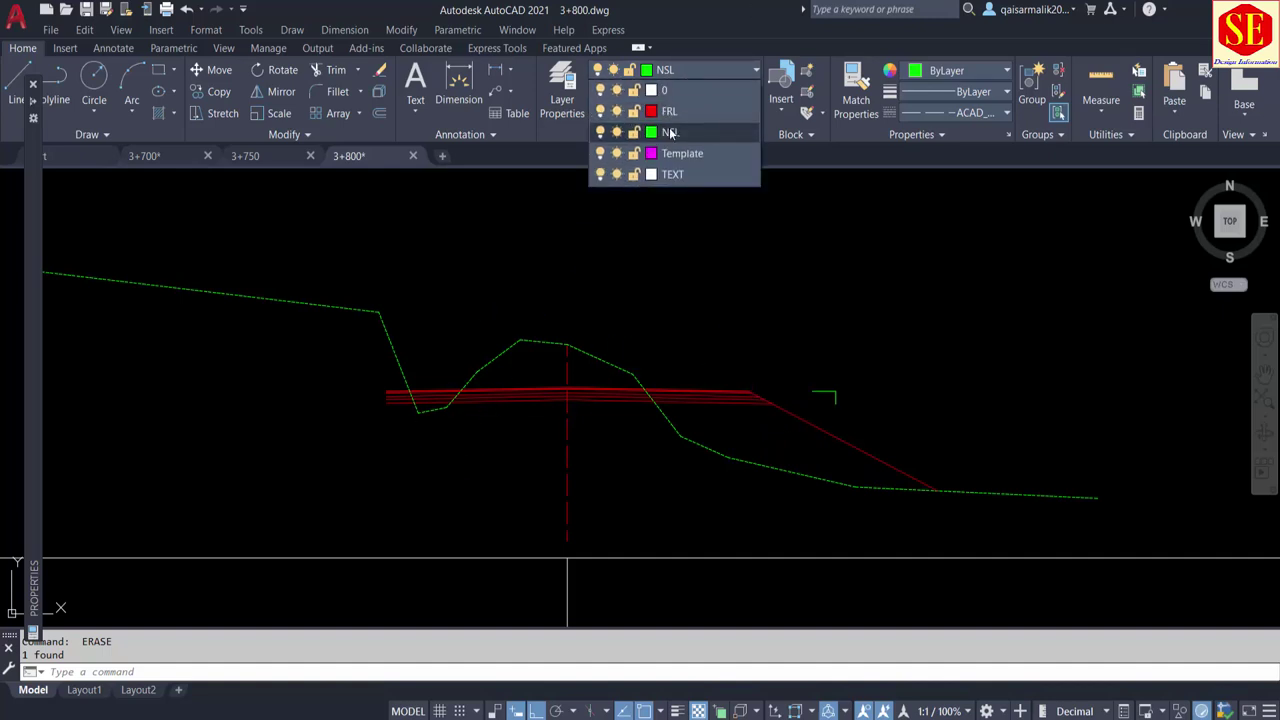
{"action": "left_click", "coordinate": [701, 107]}
{"action": "left_click", "coordinate": [942, 114]}
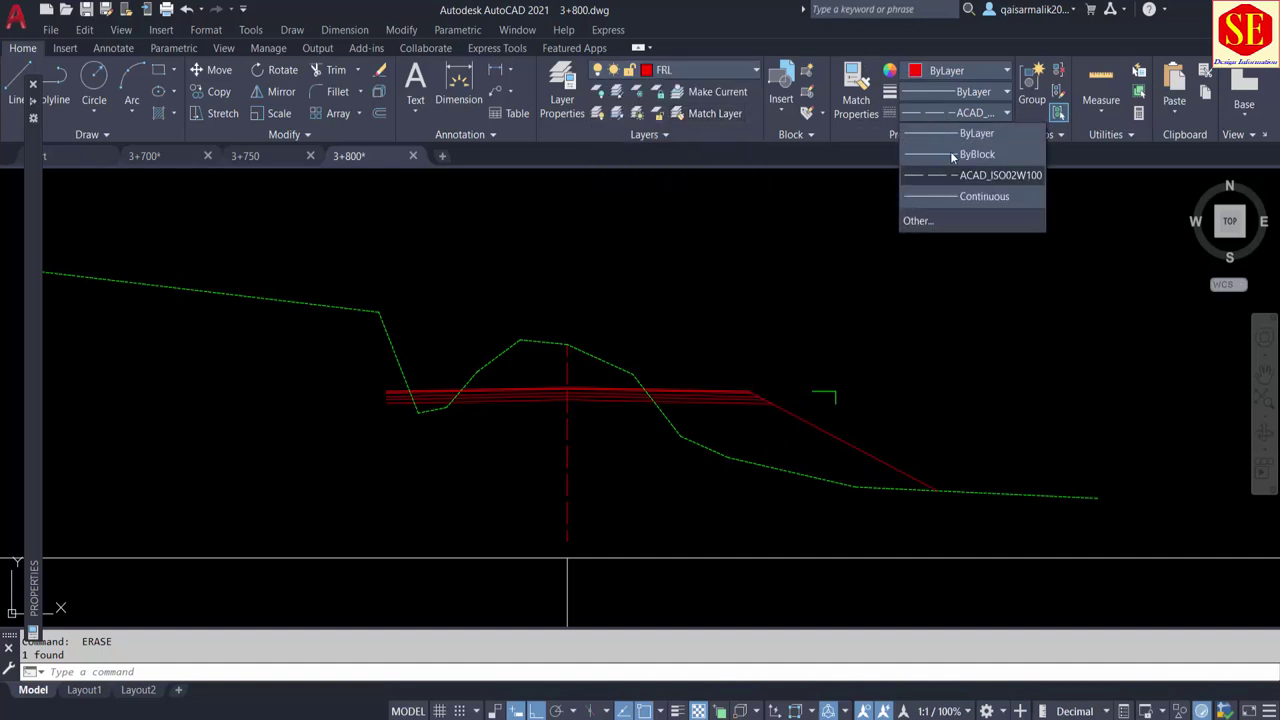
{"action": "left_click", "coordinate": [940, 171]}
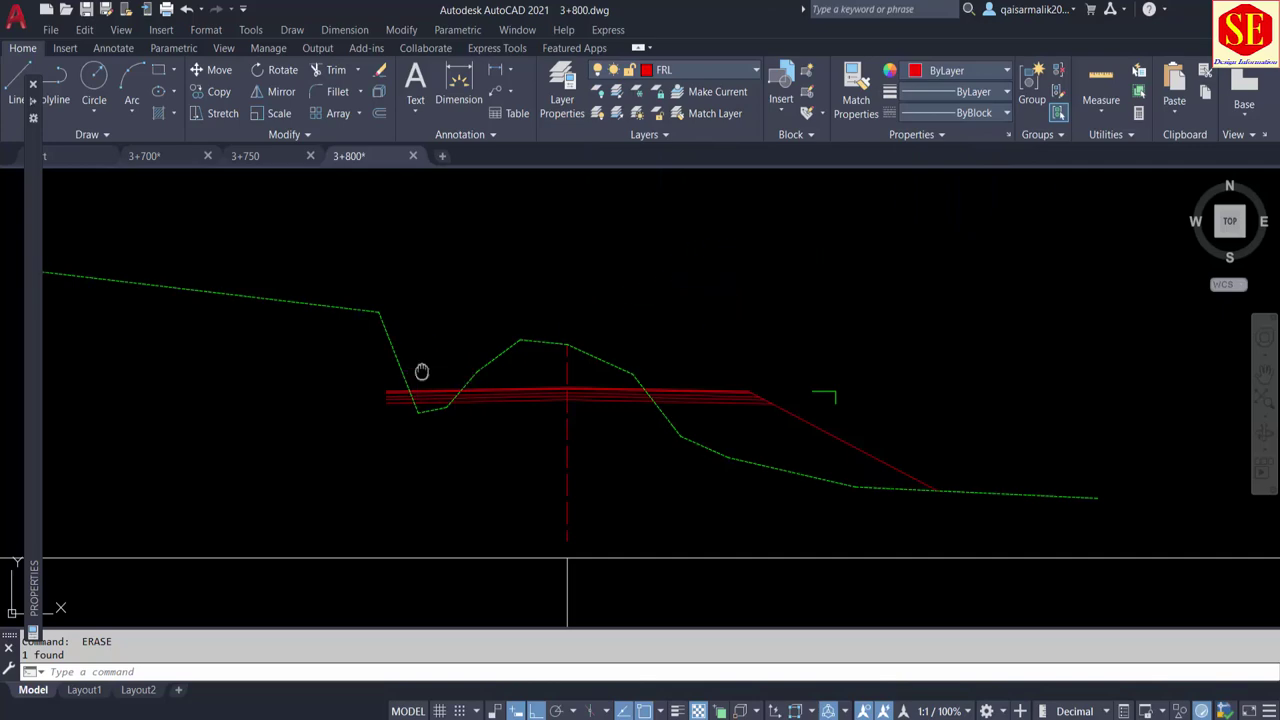
Pan and zoom over the reference section to study its slope and drain dimensions
{"action": "middle_click_drag", "start_coordinate": [389, 411], "coordinate": [604, 457]}
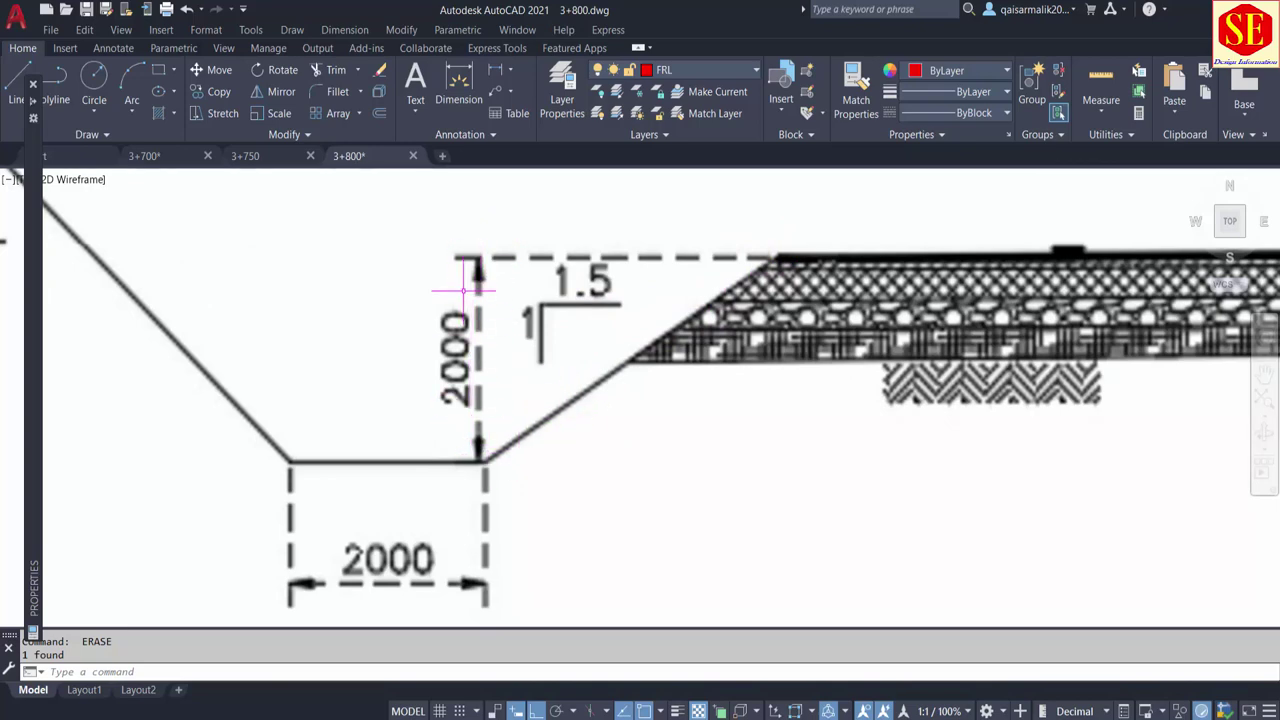
{"action": "scroll", "coordinate": [476, 427], "scroll_direction": "down", "scroll_amount": 2}
{"action": "scroll", "coordinate": [486, 430], "scroll_direction": "down", "scroll_amount": 2}
{"action": "scroll", "coordinate": [451, 480], "scroll_direction": "up", "scroll_amount": 3}
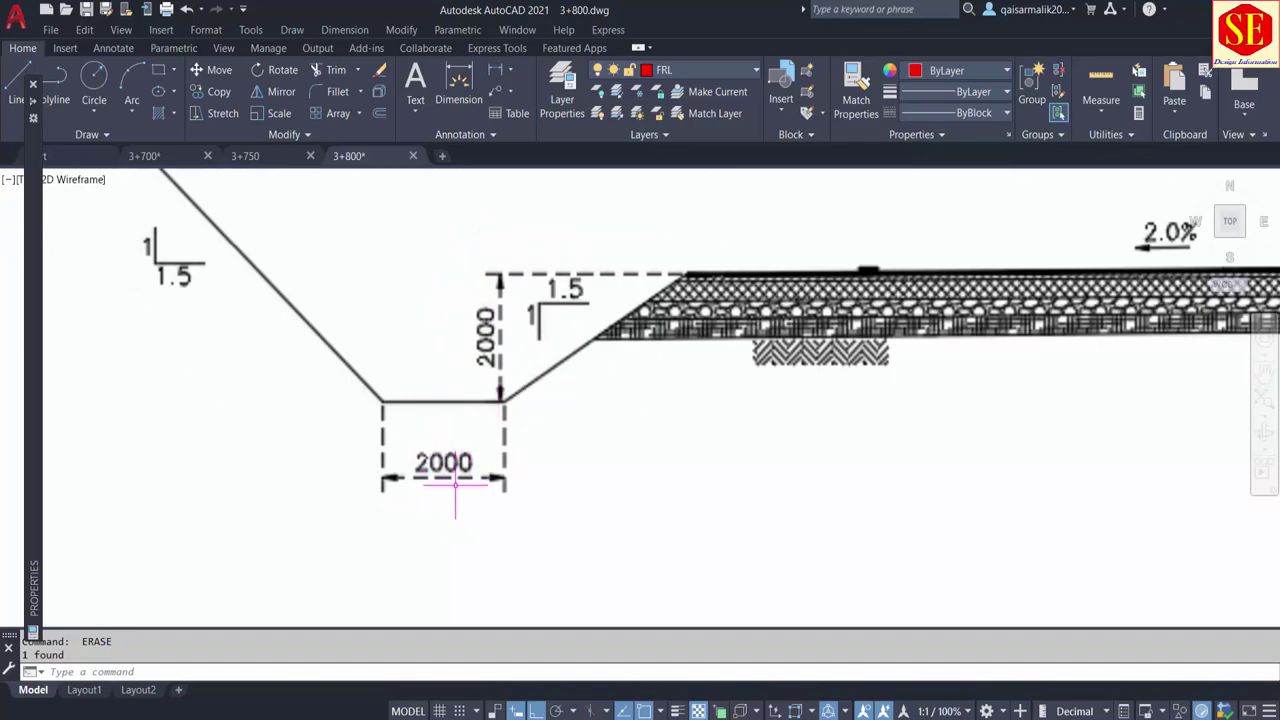
{"action": "scroll", "coordinate": [486, 486], "scroll_direction": "down", "scroll_amount": 2}
{"action": "scroll", "coordinate": [471, 357], "scroll_direction": "down", "scroll_amount": 3}
{"action": "scroll", "coordinate": [455, 300], "scroll_direction": "up", "scroll_amount": 5}
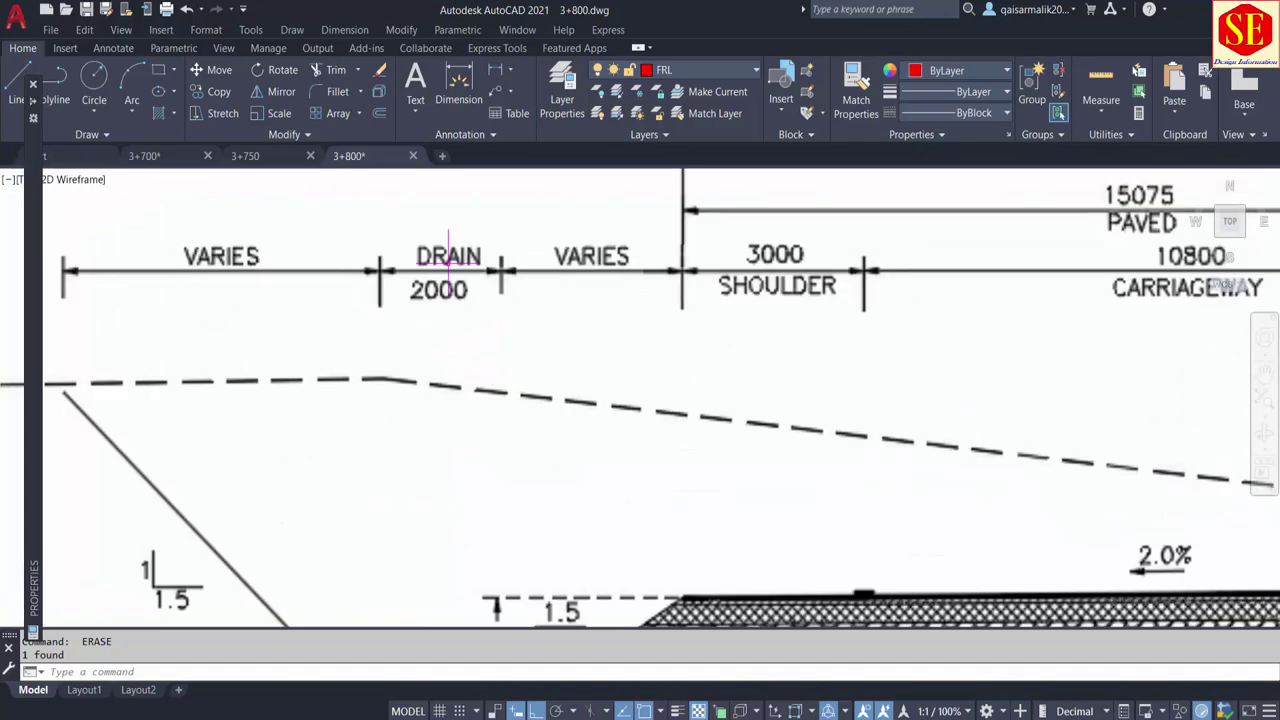
{"action": "scroll", "coordinate": [466, 268], "scroll_direction": "down", "scroll_amount": 3}
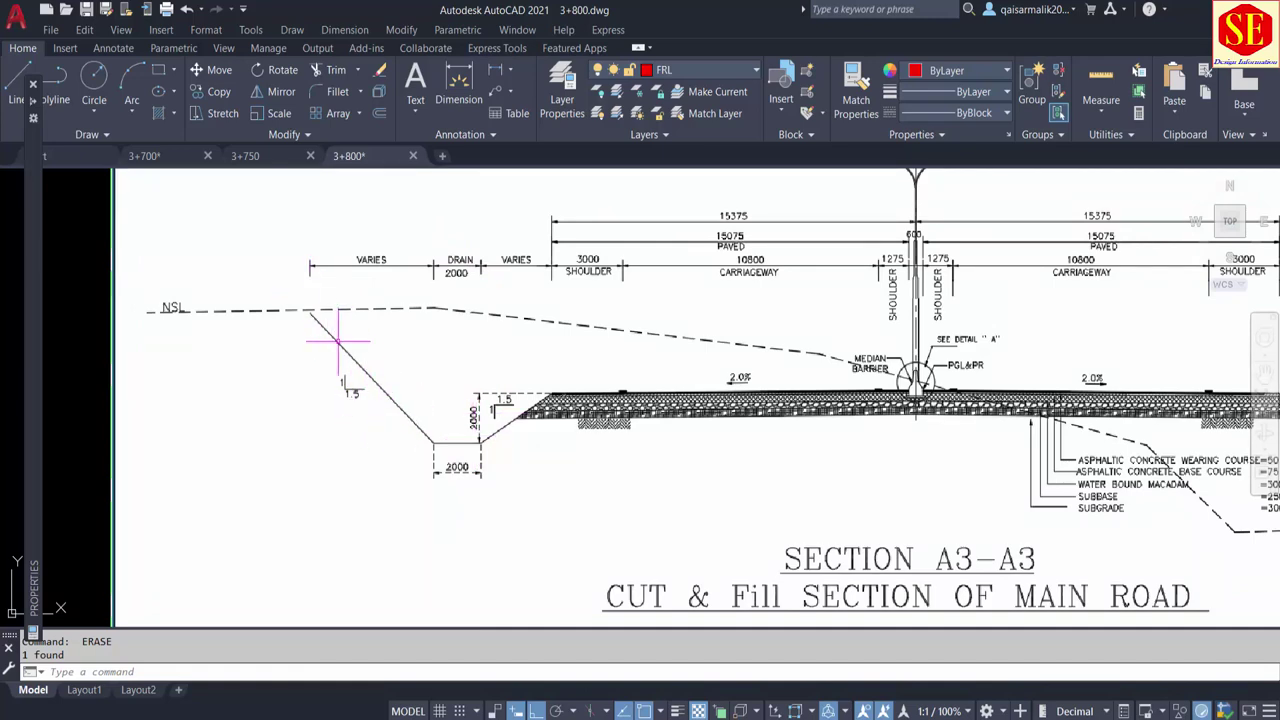
{"action": "scroll", "coordinate": [425, 365], "scroll_direction": "down", "scroll_amount": 2}
{"action": "scroll", "coordinate": [443, 206], "scroll_direction": "down", "scroll_amount": 2}
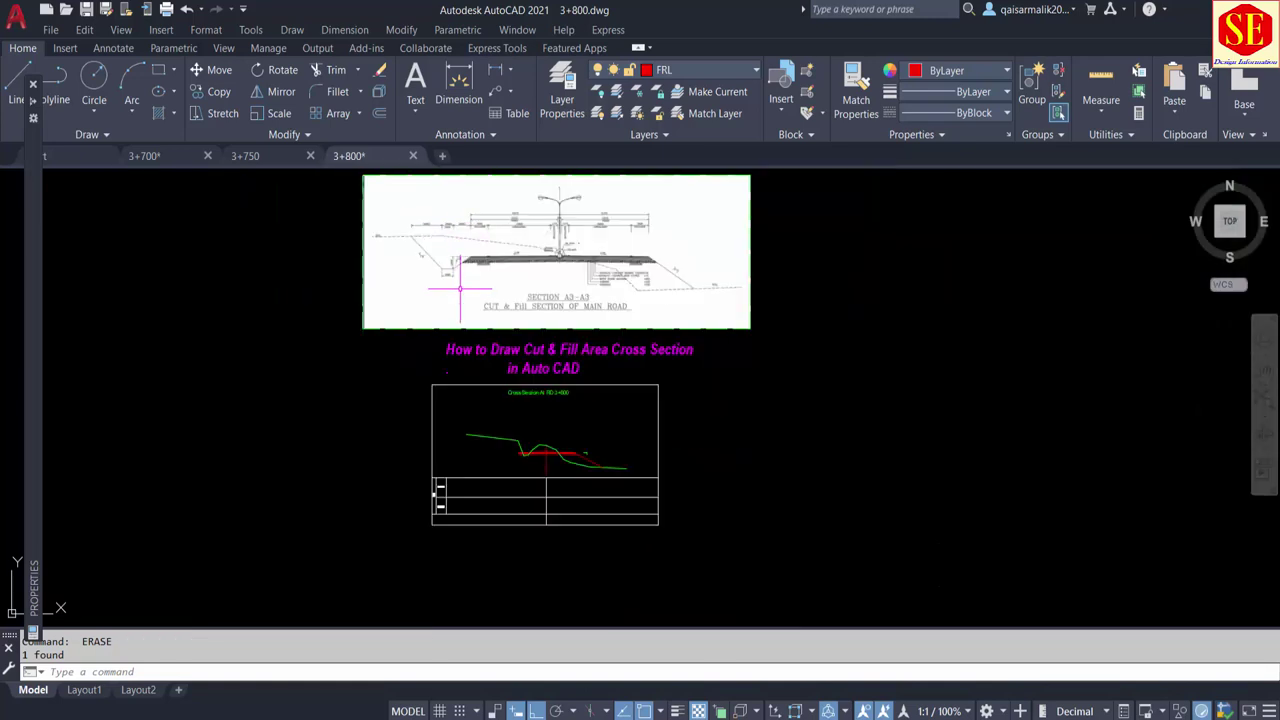
{"action": "scroll", "coordinate": [477, 461], "scroll_direction": "up", "scroll_amount": 4}
Draw a closed 1.5-wide, 1-high slope triangle from the red template lines' left end
{"action": "scroll", "coordinate": [538, 440], "scroll_direction": "up", "scroll_amount": 2}
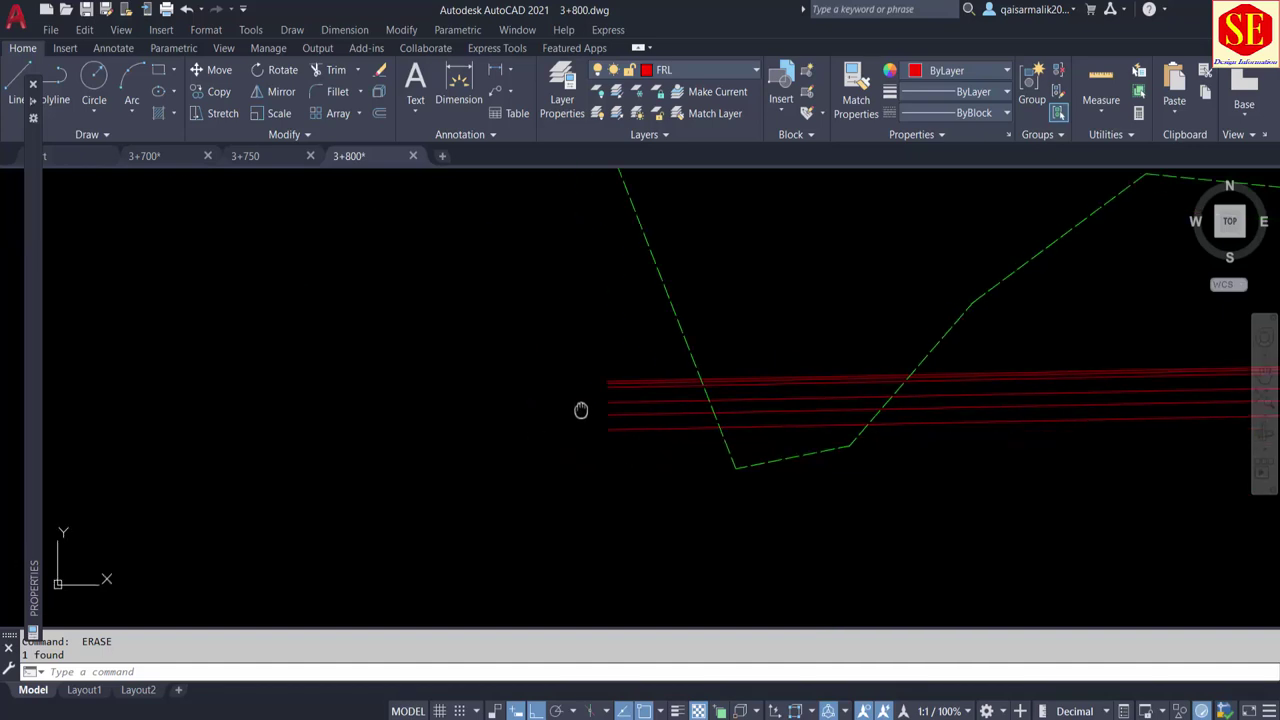
{"action": "scroll", "coordinate": [580, 409], "scroll_direction": "up", "scroll_amount": 2}
{"action": "scroll", "coordinate": [737, 320], "scroll_direction": "up", "scroll_amount": 2}
{"action": "key", "text": "Return"}
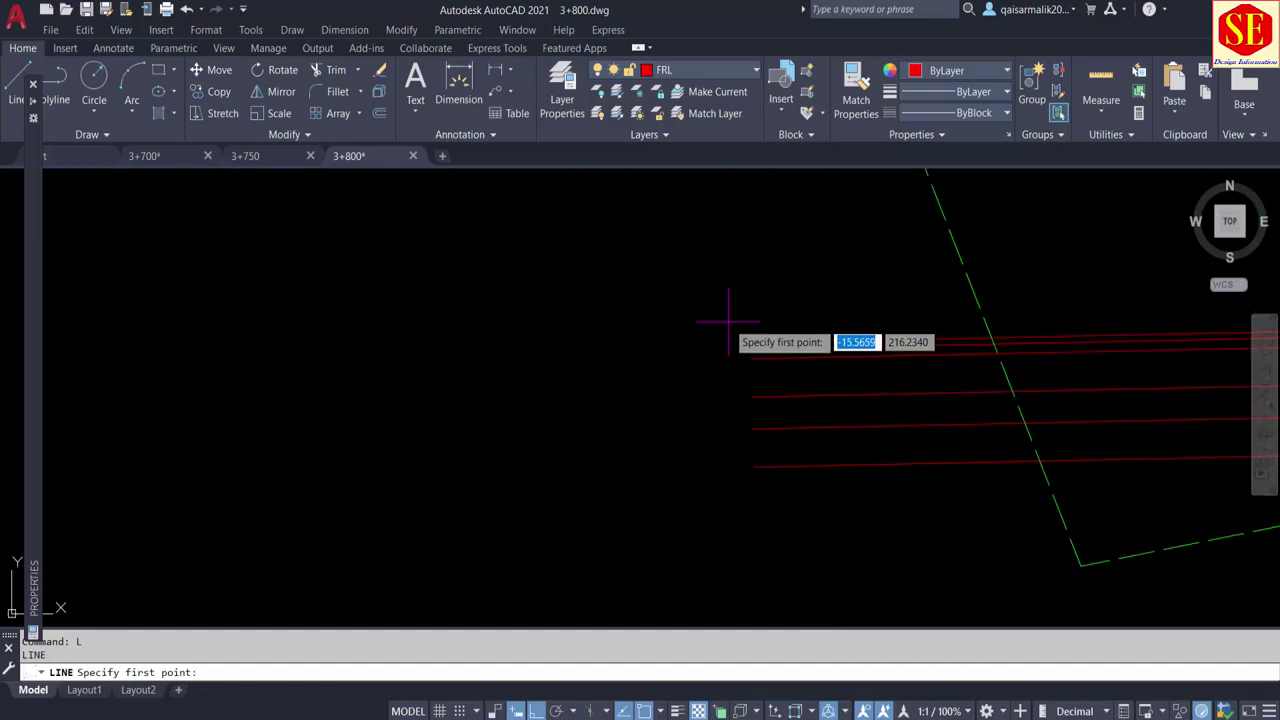
{"action": "scroll", "coordinate": [730, 325], "scroll_direction": "up", "scroll_amount": 2}
{"action": "left_click", "coordinate": [765, 353]}
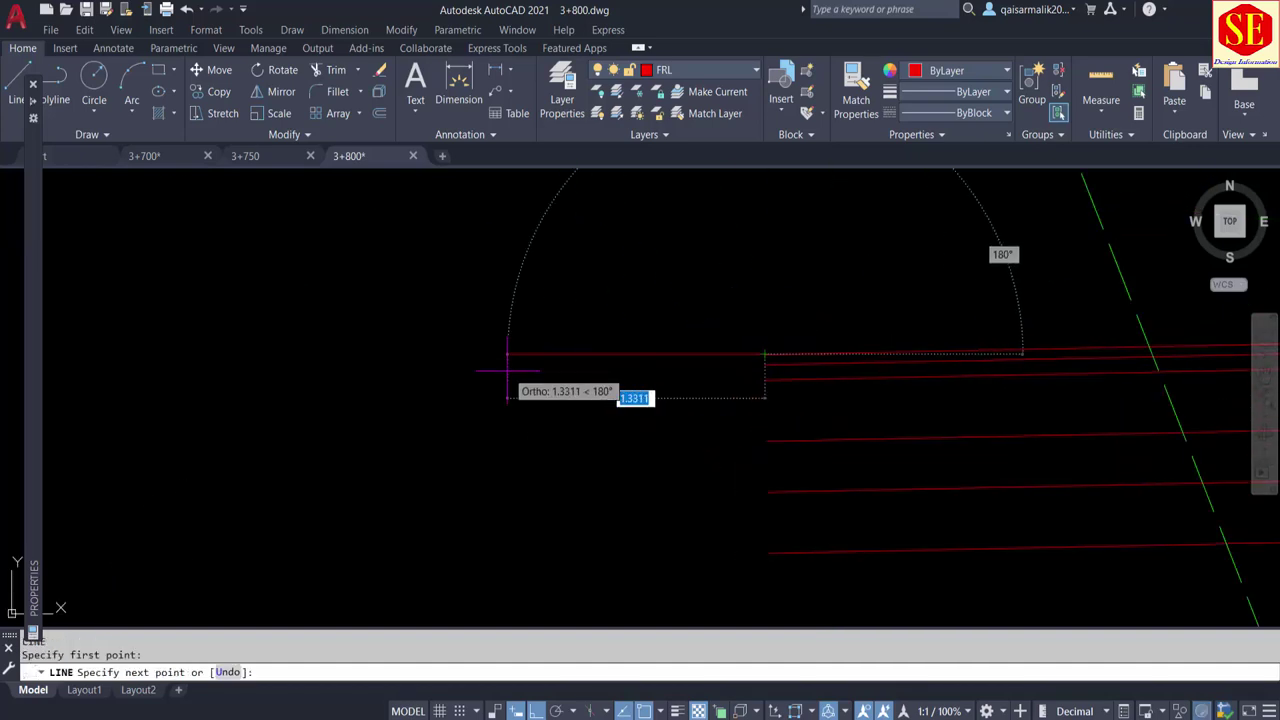
{"action": "type", "text": "2"}
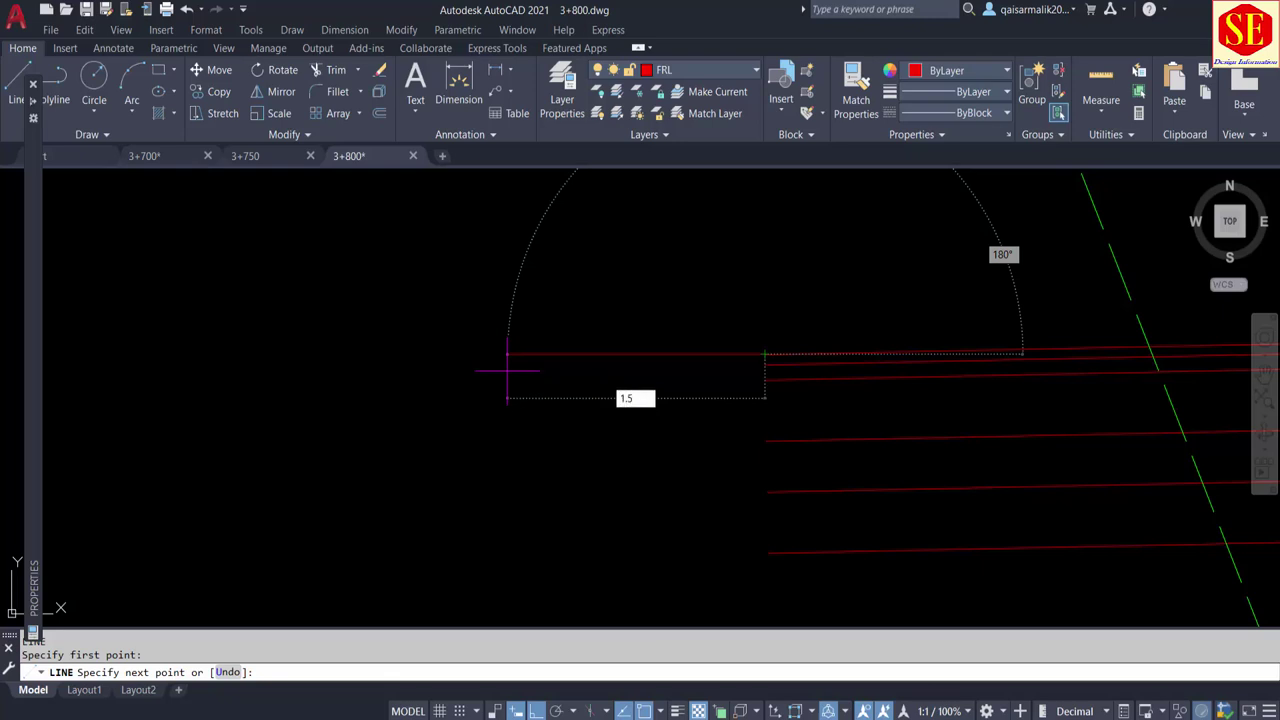
{"action": "key", "text": "Return"}
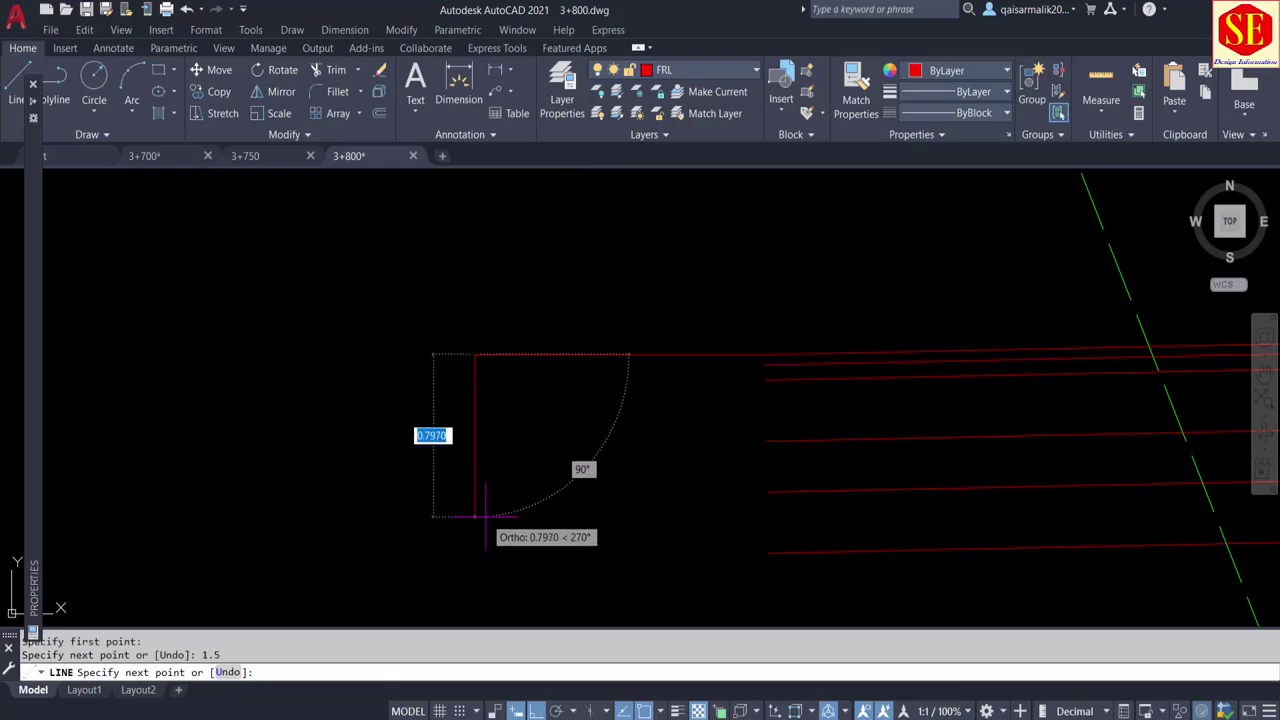
{"action": "key", "text": "Return"}
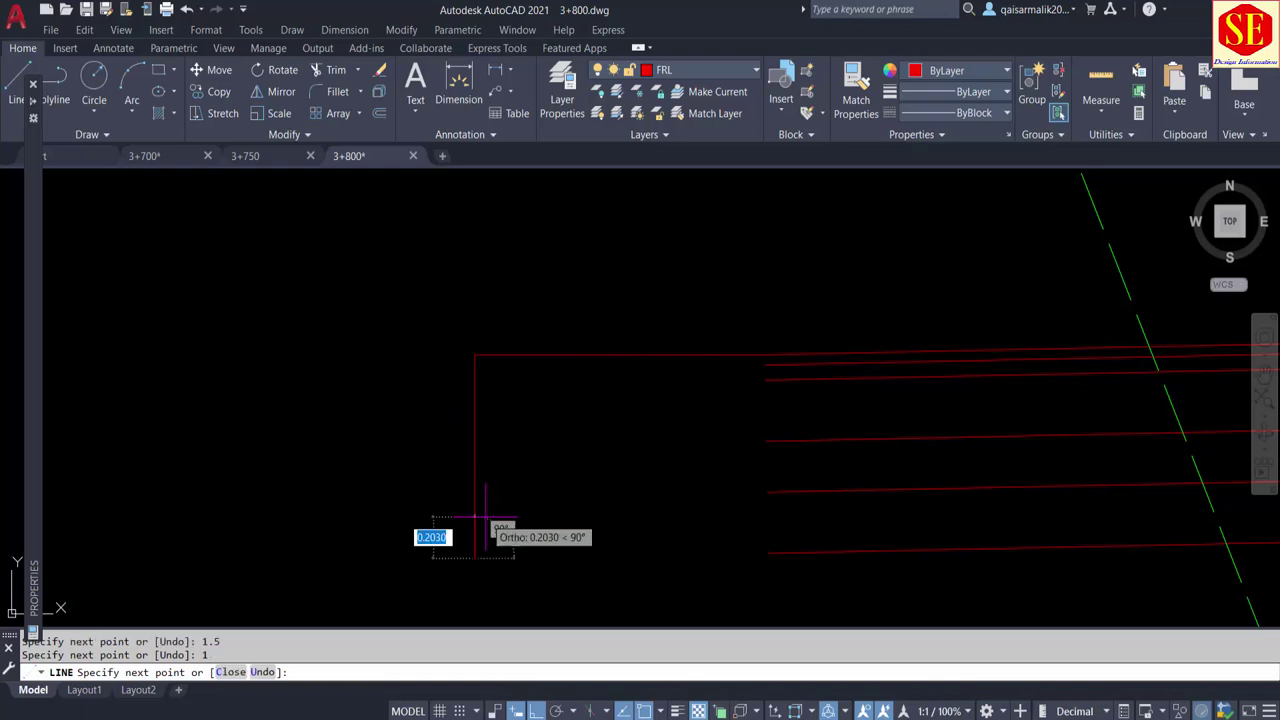
{"action": "type", "text": "c"}
{"action": "key", "text": "Return"}
{"action": "scroll", "coordinate": [526, 403], "scroll_direction": "down", "scroll_amount": 3}
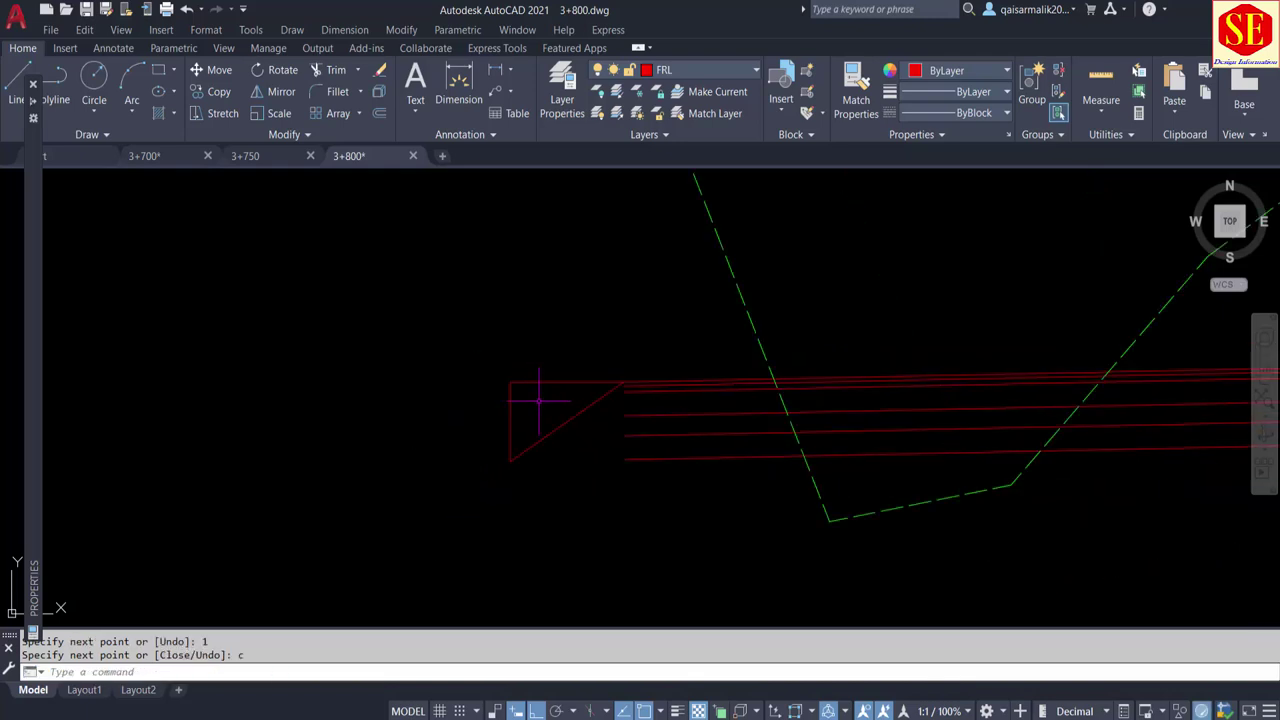
{"action": "middle_click_drag", "start_coordinate": [528, 400], "coordinate": [568, 317]}
{"action": "scroll", "coordinate": [627, 333], "scroll_direction": "down", "scroll_amount": 2}
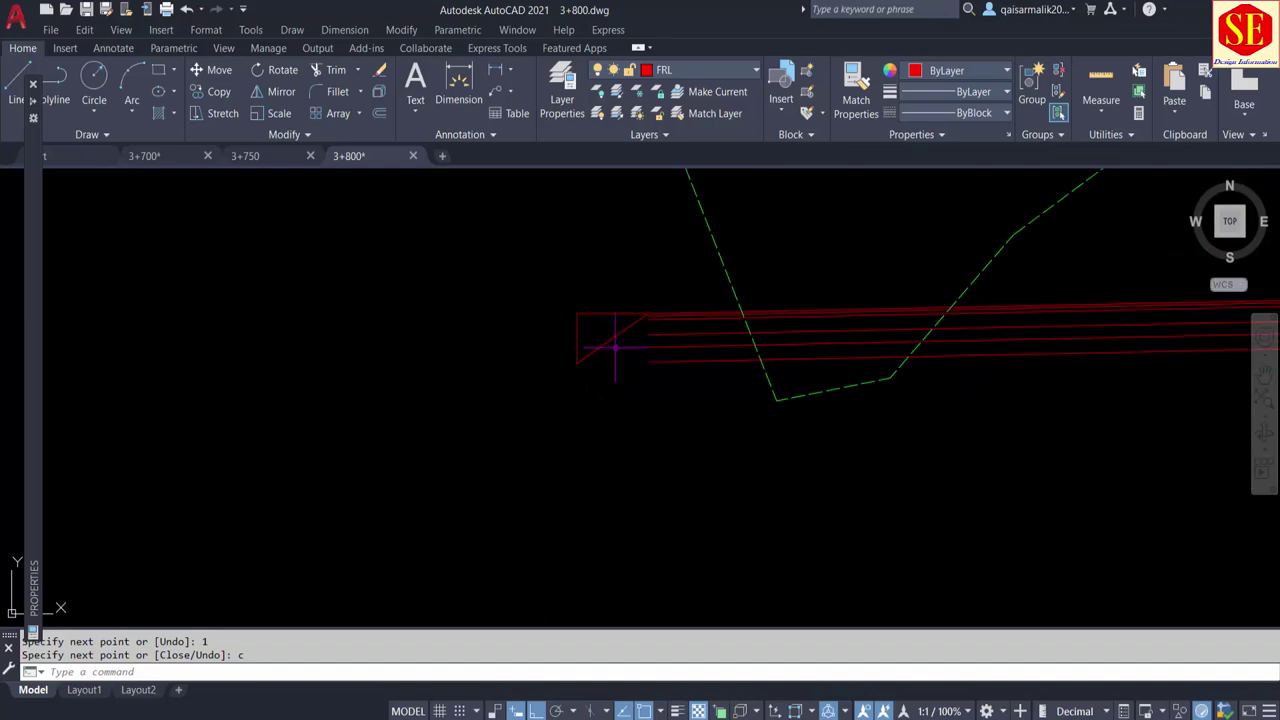
{"action": "scroll", "coordinate": [604, 343], "scroll_direction": "up", "scroll_amount": 2}
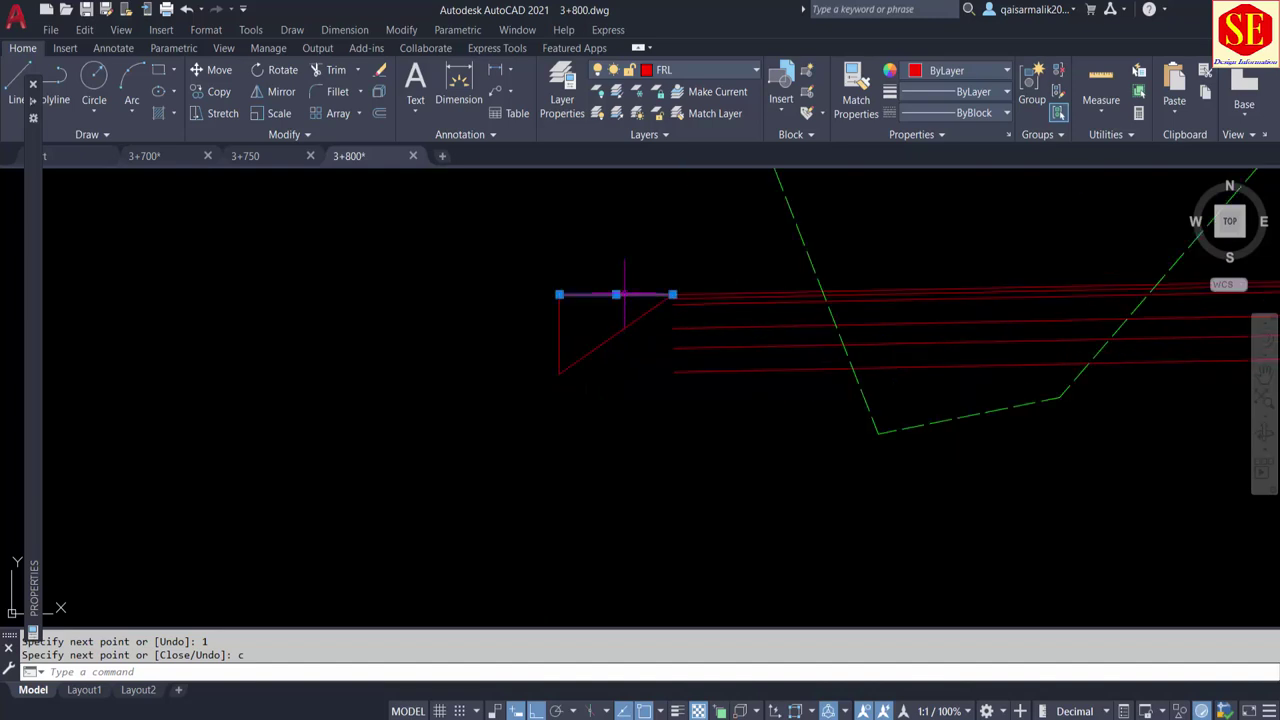
Offset the slope triangle's top edge by 2 units to make a parallel copy below it
{"action": "key", "text": "Escape"}
{"action": "type", "text": "o"}
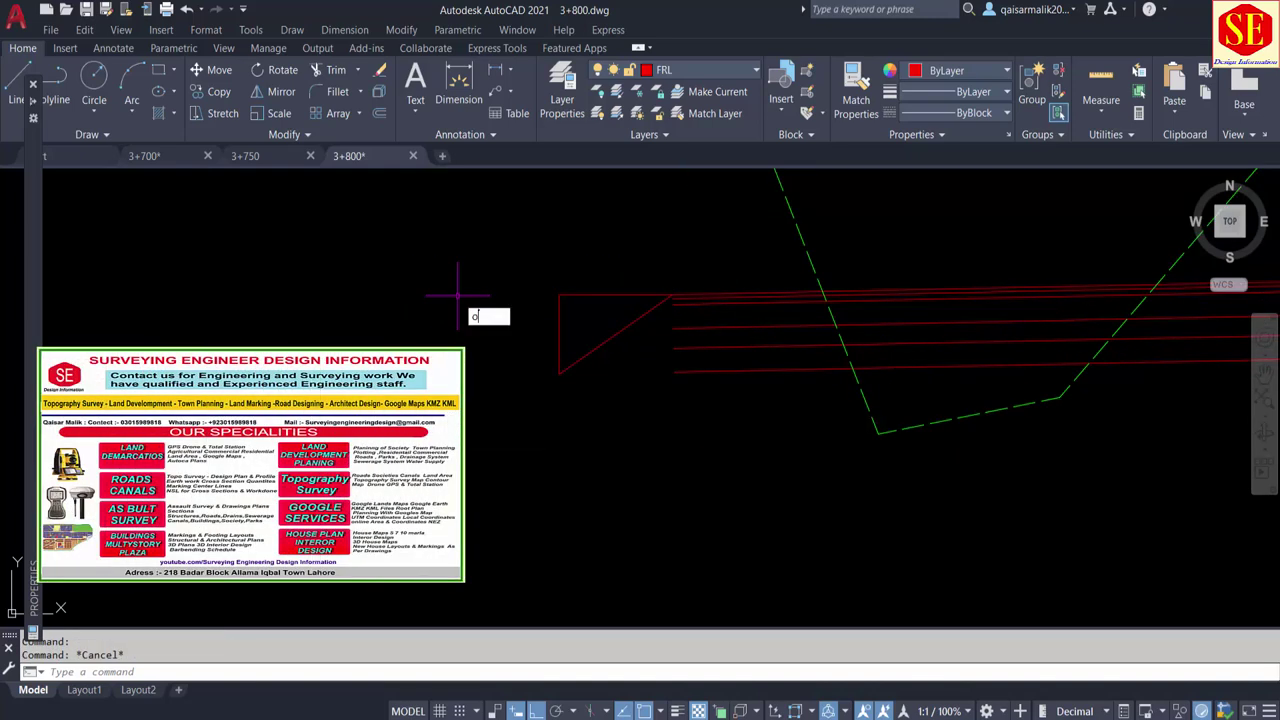
{"action": "key", "text": "Return"}
{"action": "type", "text": "2"}
{"action": "key", "text": "Return"}
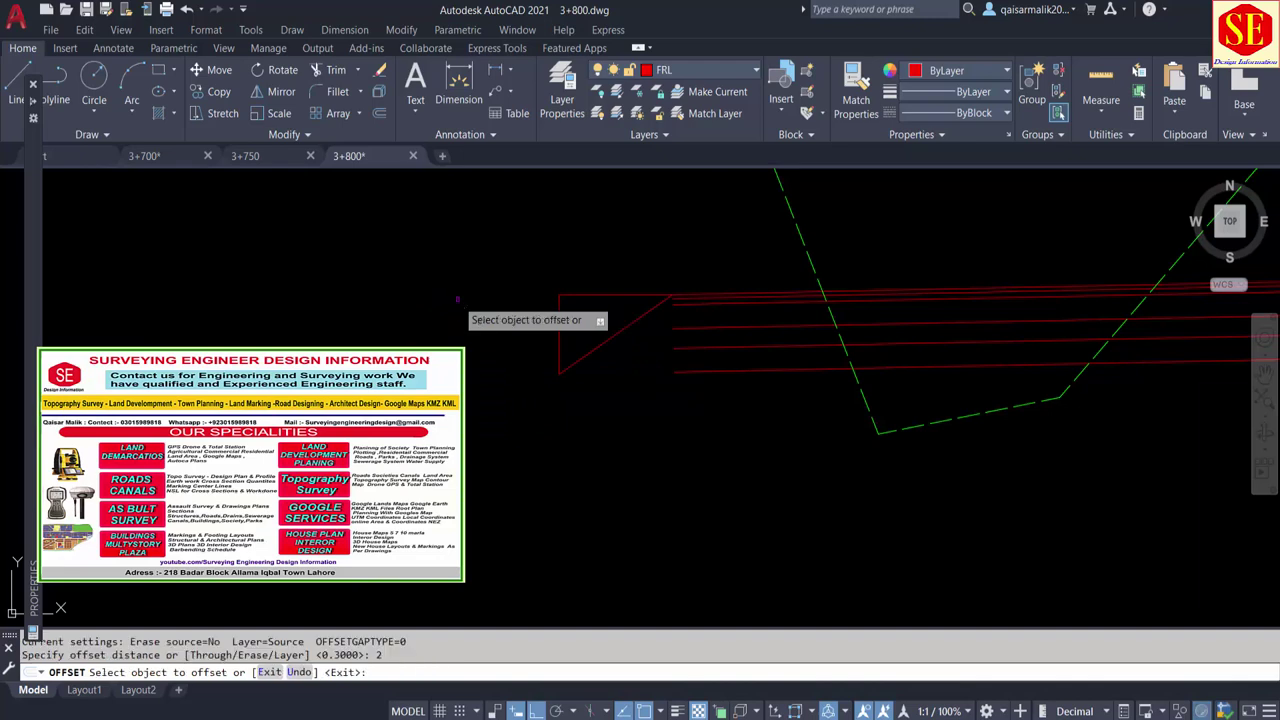
{"action": "left_click", "coordinate": [586, 295]}
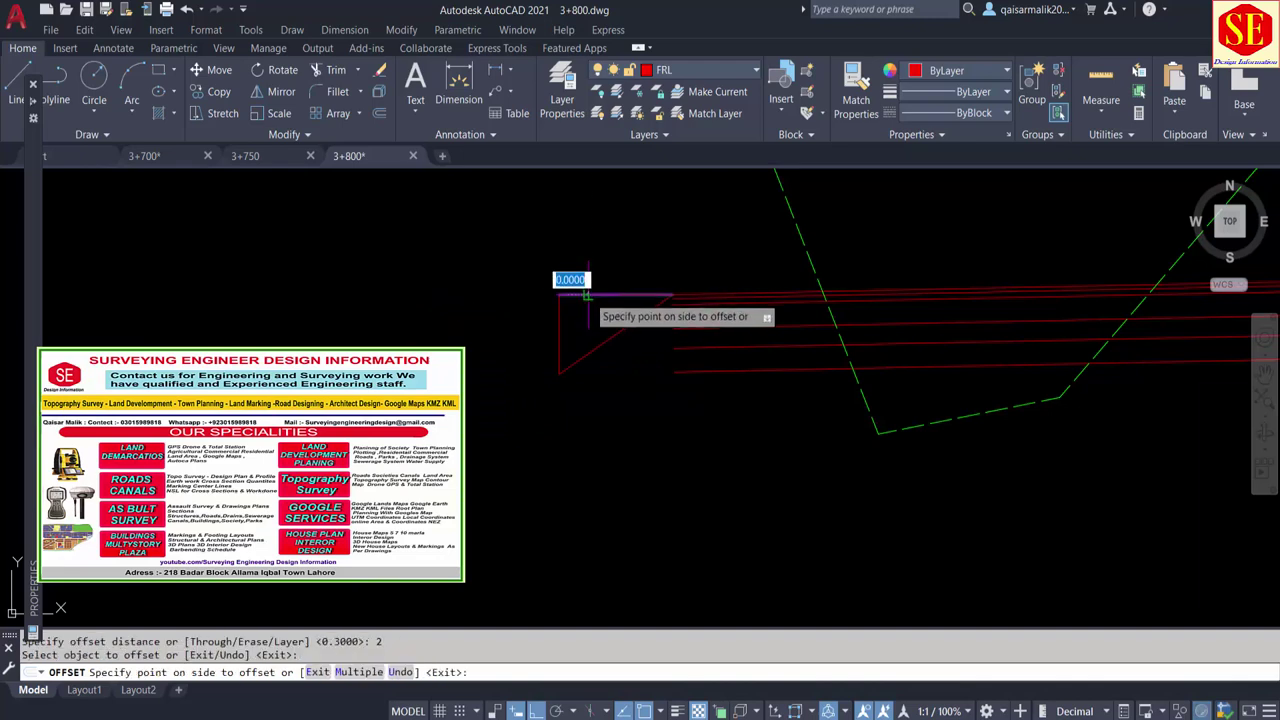
{"action": "left_click", "coordinate": [586, 480]}
{"action": "scroll", "coordinate": [580, 550], "scroll_direction": "down", "scroll_amount": 4}
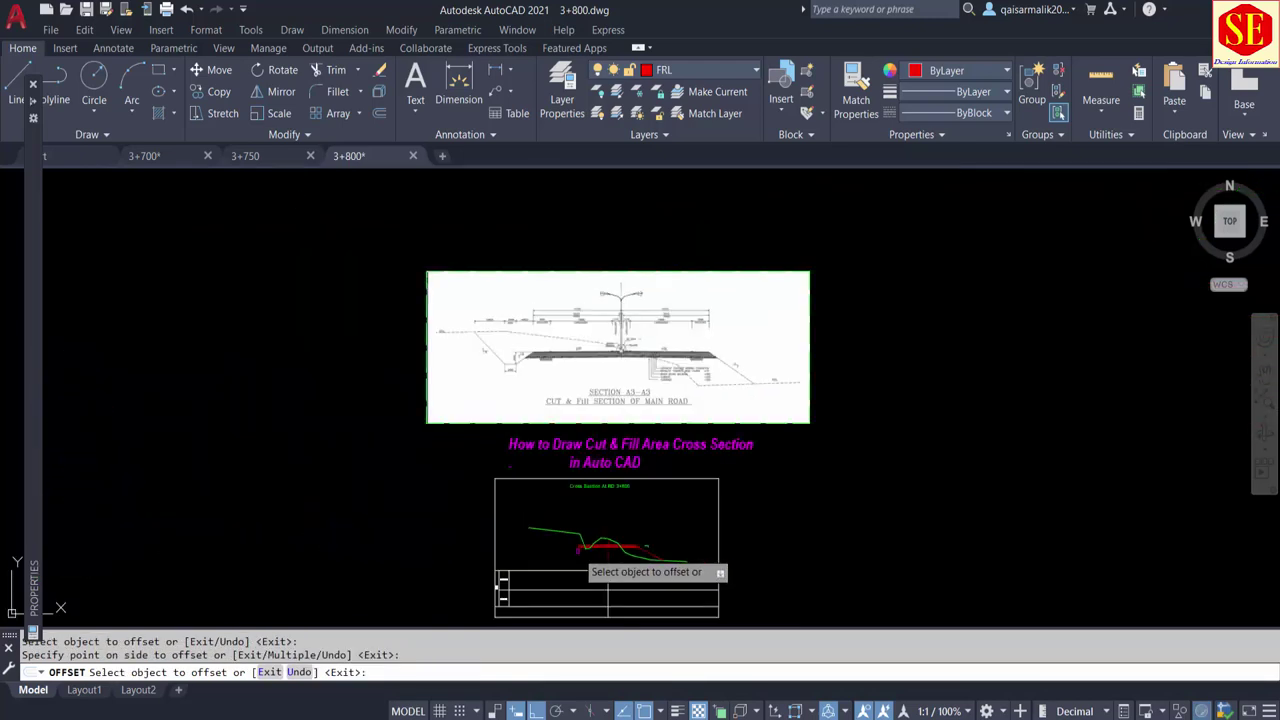
{"action": "scroll", "coordinate": [577, 548], "scroll_direction": "up", "scroll_amount": 2}
{"action": "scroll", "coordinate": [648, 400], "scroll_direction": "up", "scroll_amount": 3}
{"action": "scroll", "coordinate": [491, 410], "scroll_direction": "up", "scroll_amount": 2}
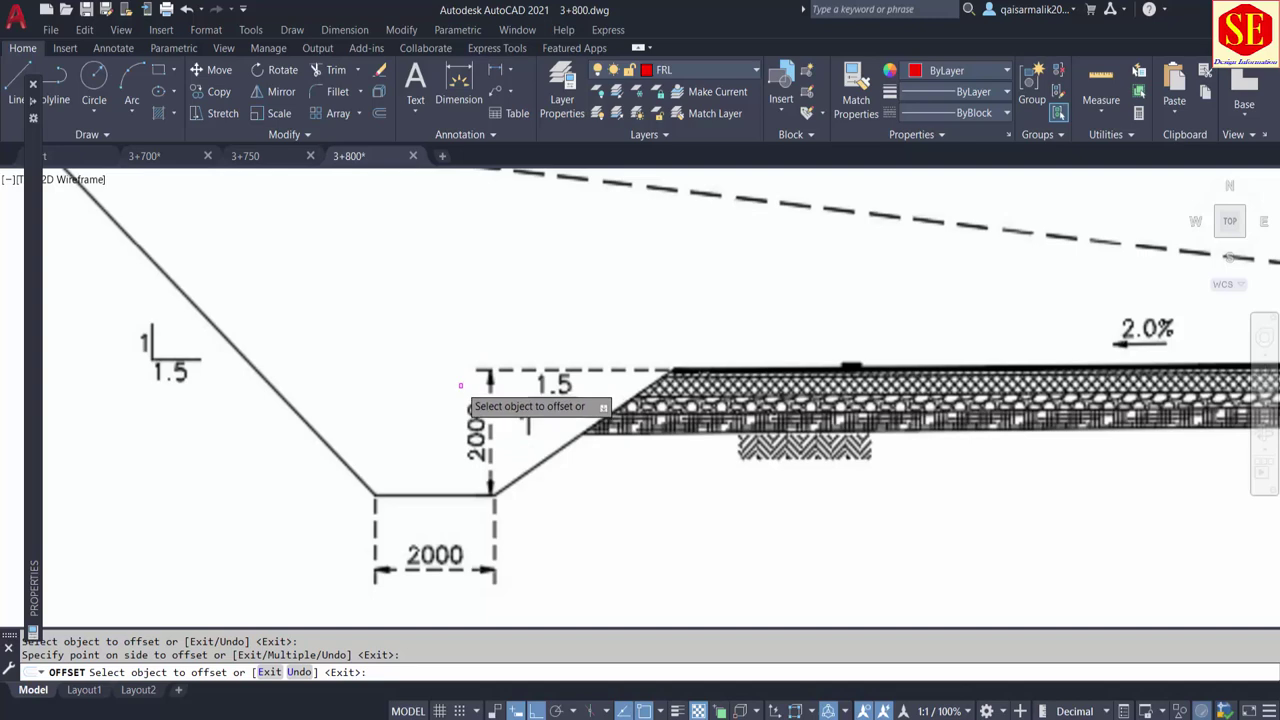
{"action": "scroll", "coordinate": [460, 385], "scroll_direction": "down", "scroll_amount": 4}
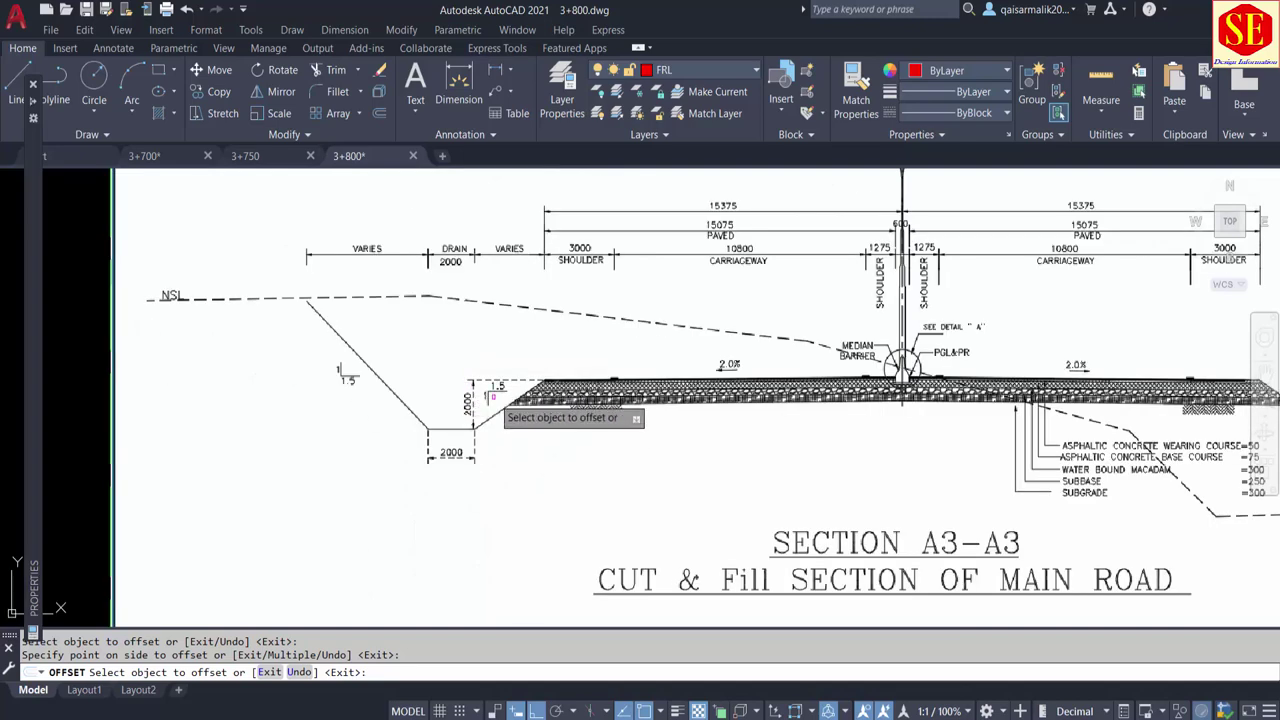
{"action": "scroll", "coordinate": [489, 397], "scroll_direction": "up", "scroll_amount": 2}
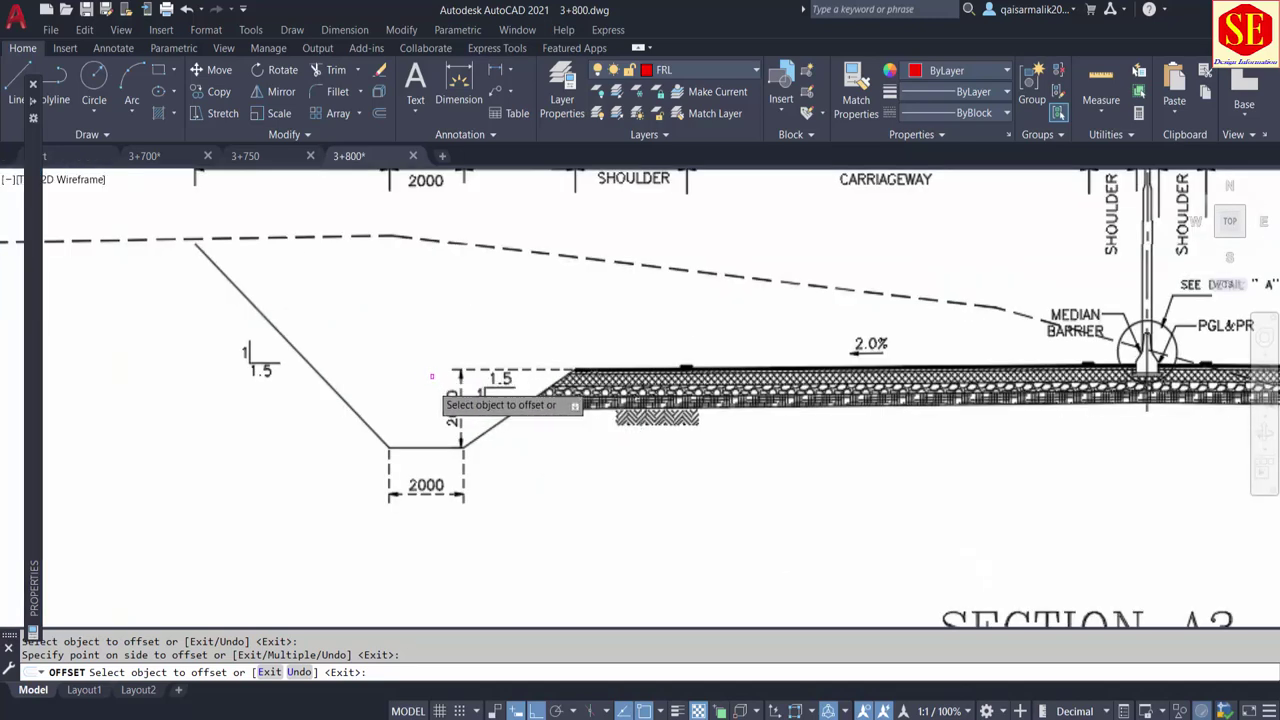
{"action": "key", "text": "Escape"}
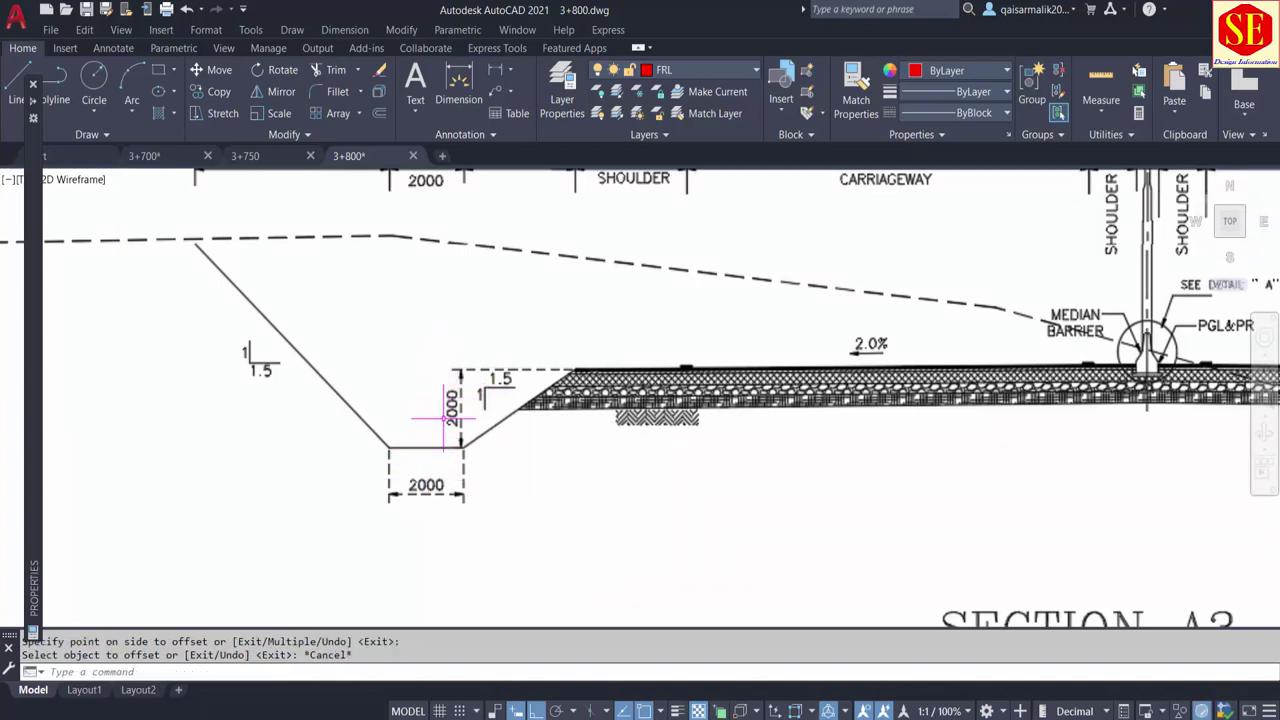
Bring the reference sheet's inset cross-section into view to compare the ditch dimensions
{"action": "scroll", "coordinate": [445, 418], "scroll_direction": "up", "scroll_amount": 2}
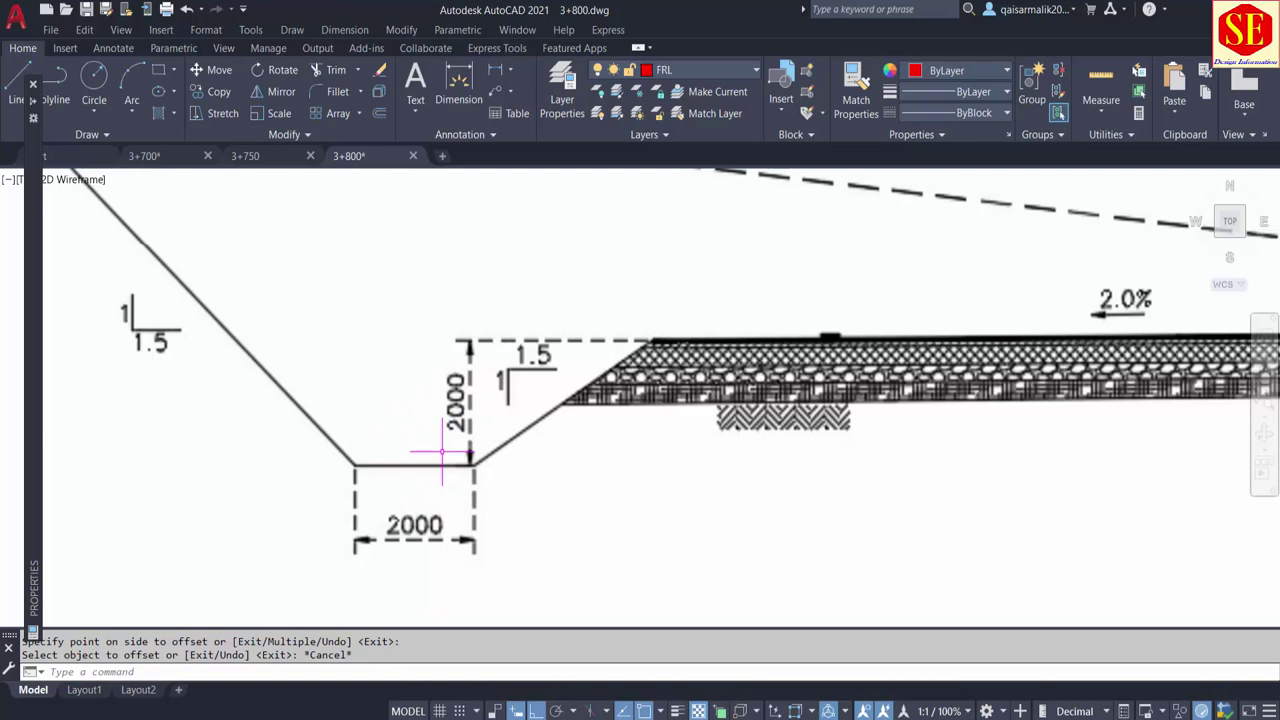
{"action": "scroll", "coordinate": [441, 451], "scroll_direction": "down", "scroll_amount": 5}
{"action": "scroll", "coordinate": [441, 451], "scroll_direction": "down", "scroll_amount": 3}
{"action": "middle_click_drag", "start_coordinate": [448, 445], "coordinate": [547, 311]}
{"action": "middle_click_drag", "start_coordinate": [553, 547], "coordinate": [560, 430]}
{"action": "scroll", "coordinate": [623, 443], "scroll_direction": "up", "scroll_amount": 3}
Stretch the short base line far to the left and extend the sloped edge down to it
{"action": "scroll", "coordinate": [749, 349], "scroll_direction": "up", "scroll_amount": 2}
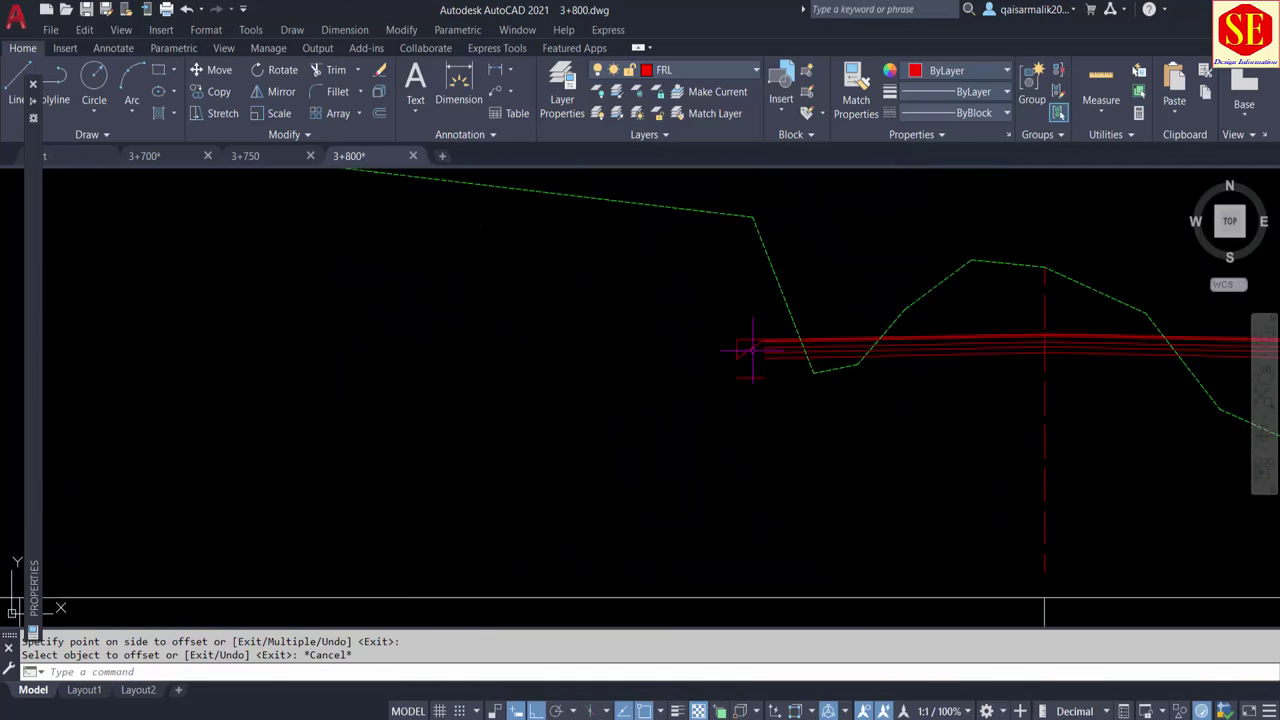
{"action": "scroll", "coordinate": [744, 403], "scroll_direction": "up", "scroll_amount": 2}
{"action": "middle_click_drag", "start_coordinate": [690, 495], "coordinate": [757, 476]}
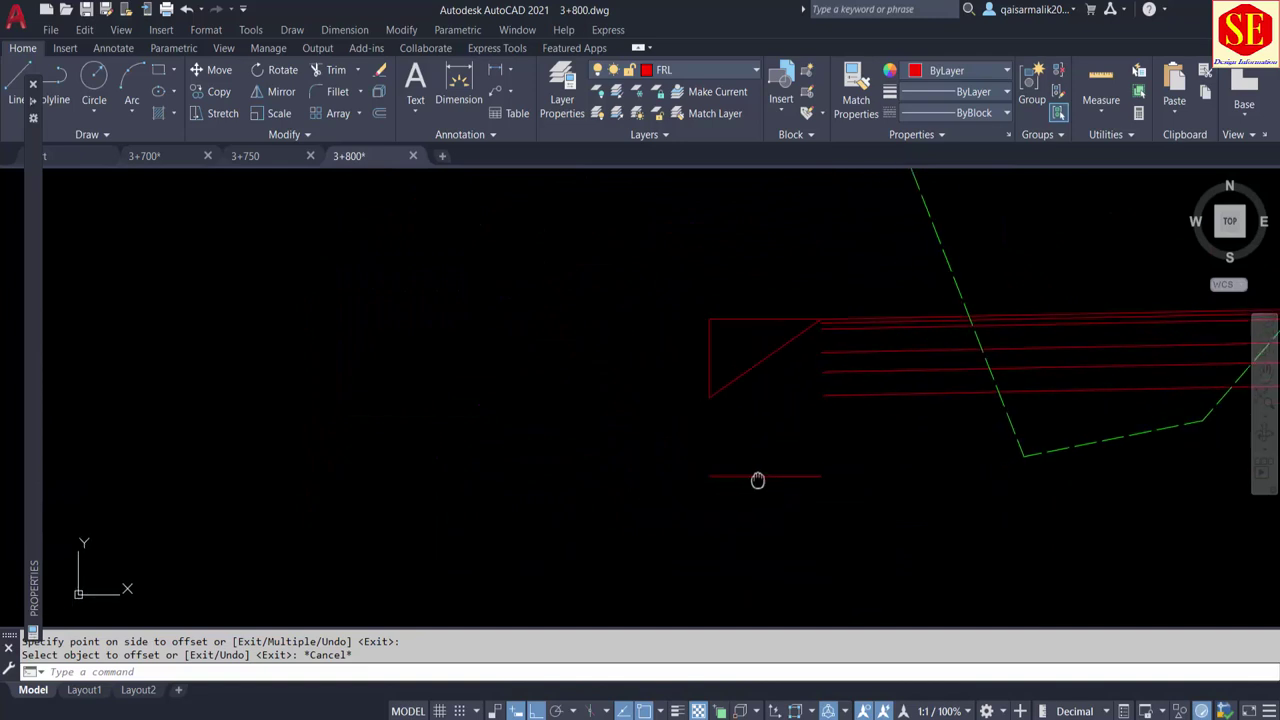
{"action": "type", "text": "l"}
{"action": "key", "text": "Escape"}
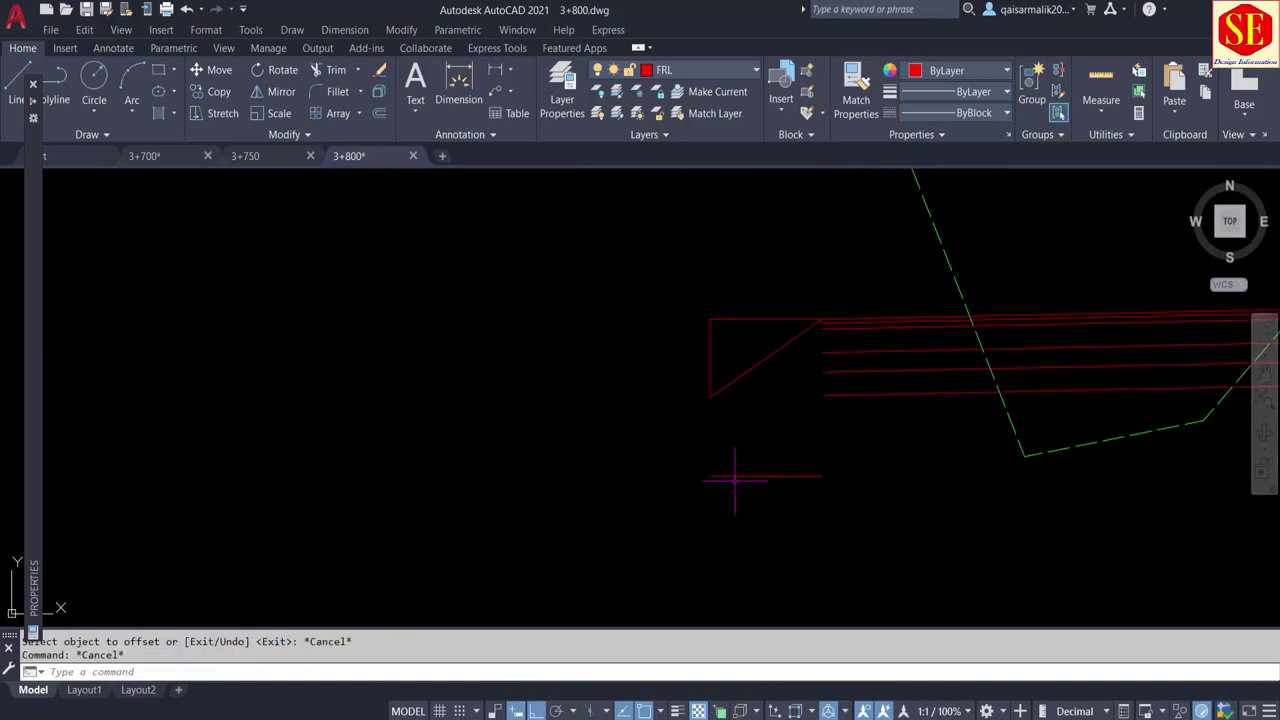
{"action": "left_click", "coordinate": [738, 475]}
{"action": "left_click", "coordinate": [710, 475]}
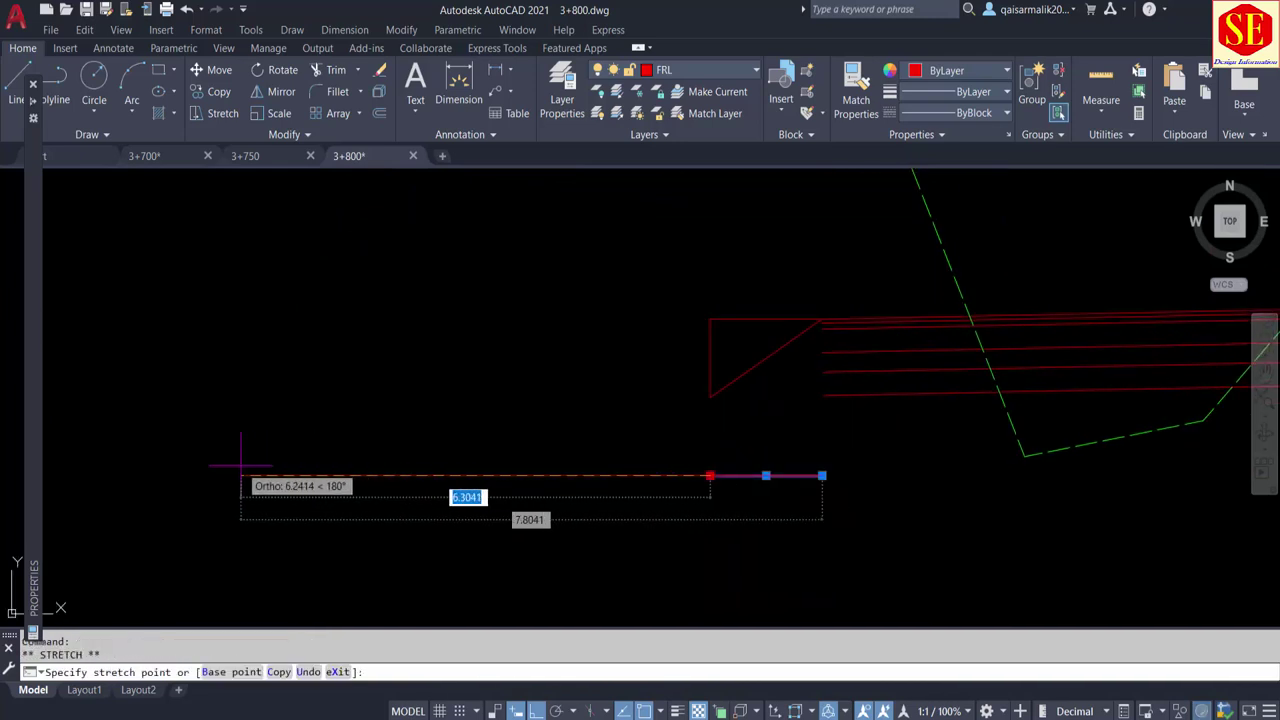
{"action": "left_click", "coordinate": [196, 460]}
{"action": "key", "text": "Escape"}
{"action": "type", "text": "EX"}
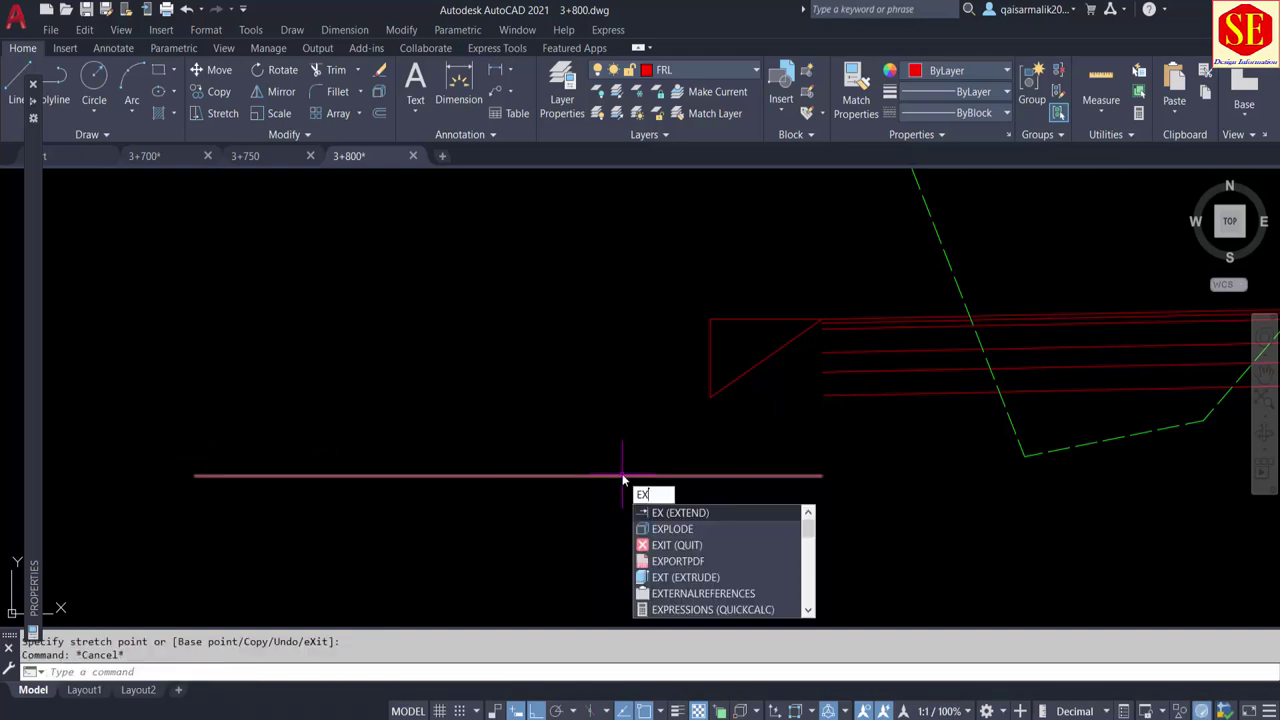
{"action": "key", "text": "Return"}
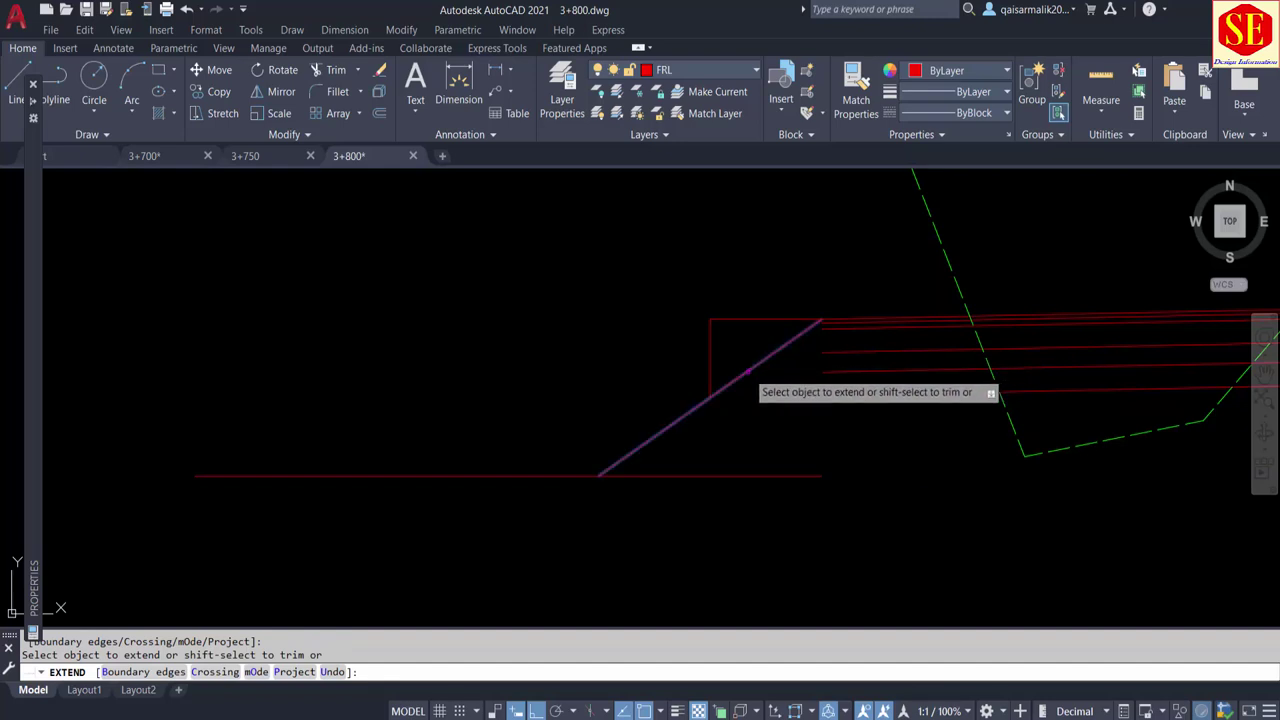
{"action": "left_click", "coordinate": [748, 371]}
{"action": "key", "text": "Escape"}
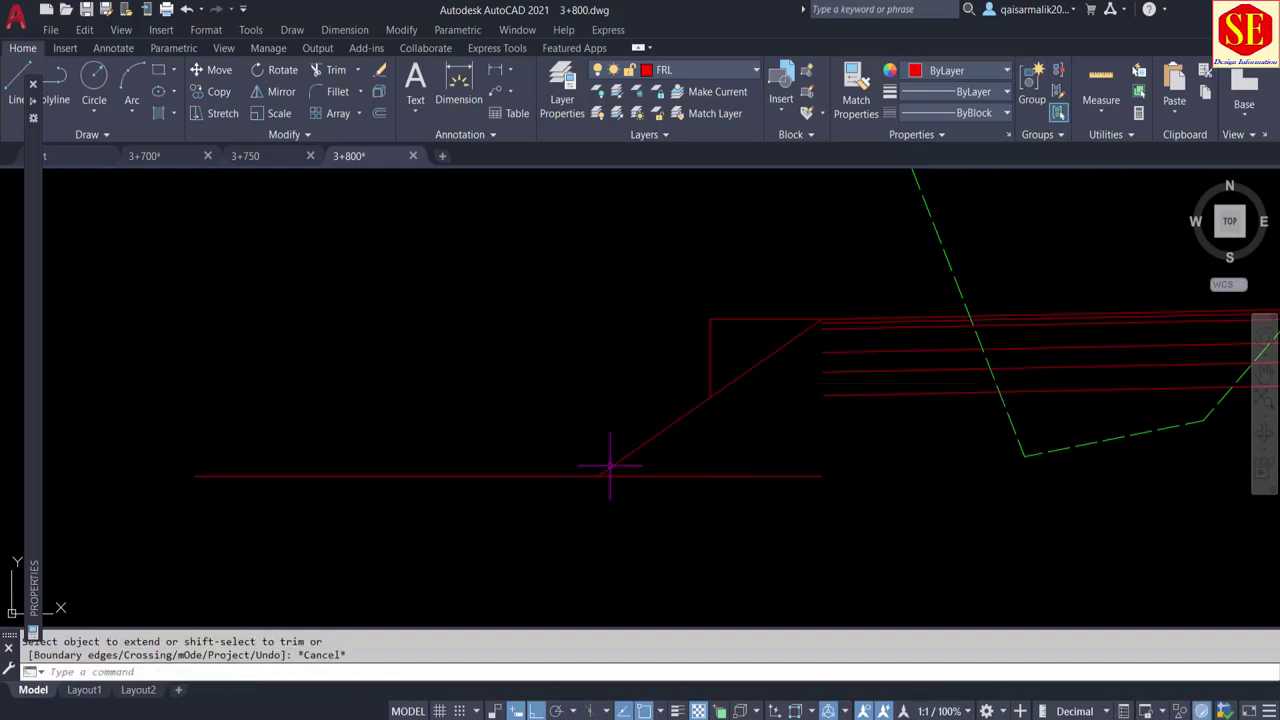
{"action": "left_click", "coordinate": [497, 72]}
{"action": "left_click", "coordinate": [747, 321]}
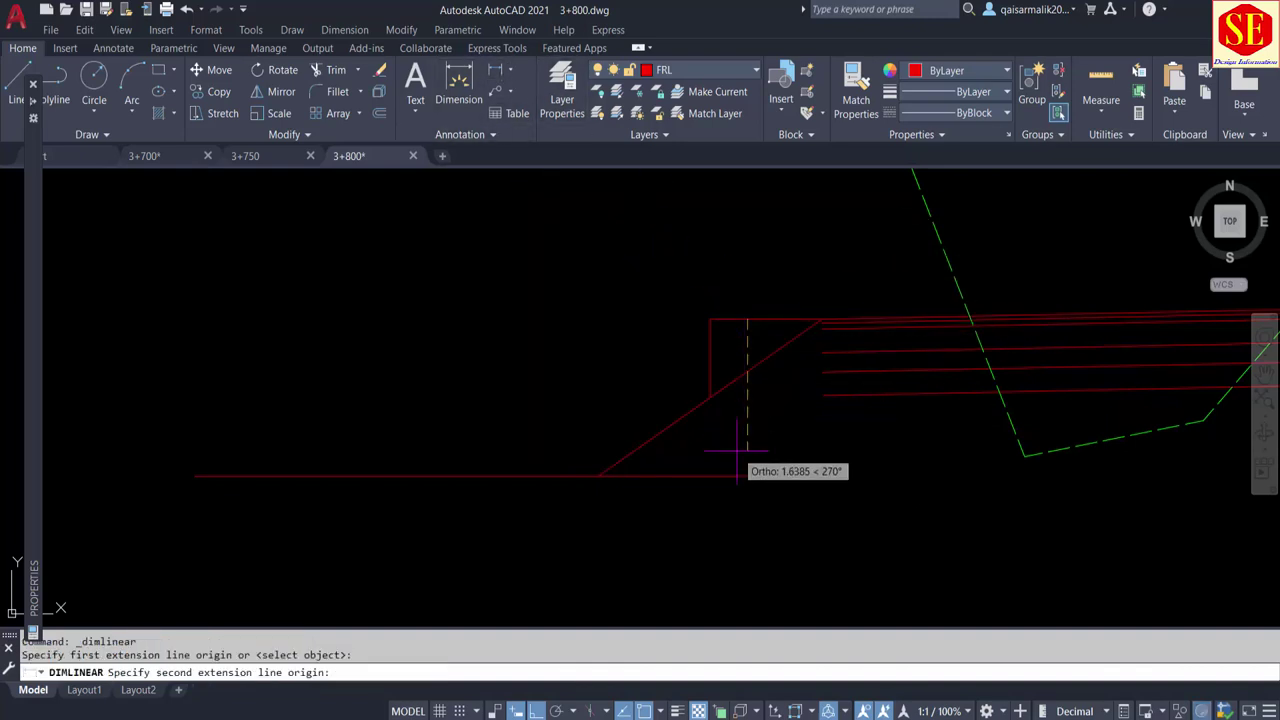
{"action": "left_click", "coordinate": [746, 476]}
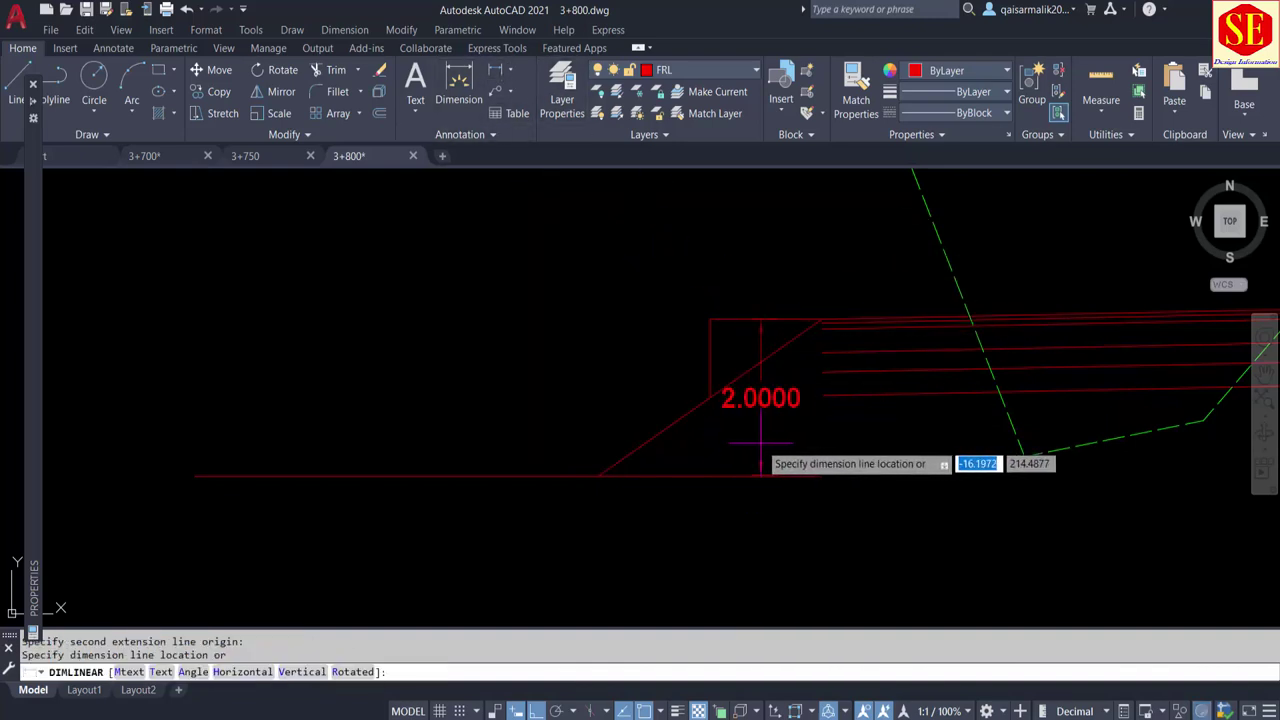
{"action": "key", "text": "Escape"}
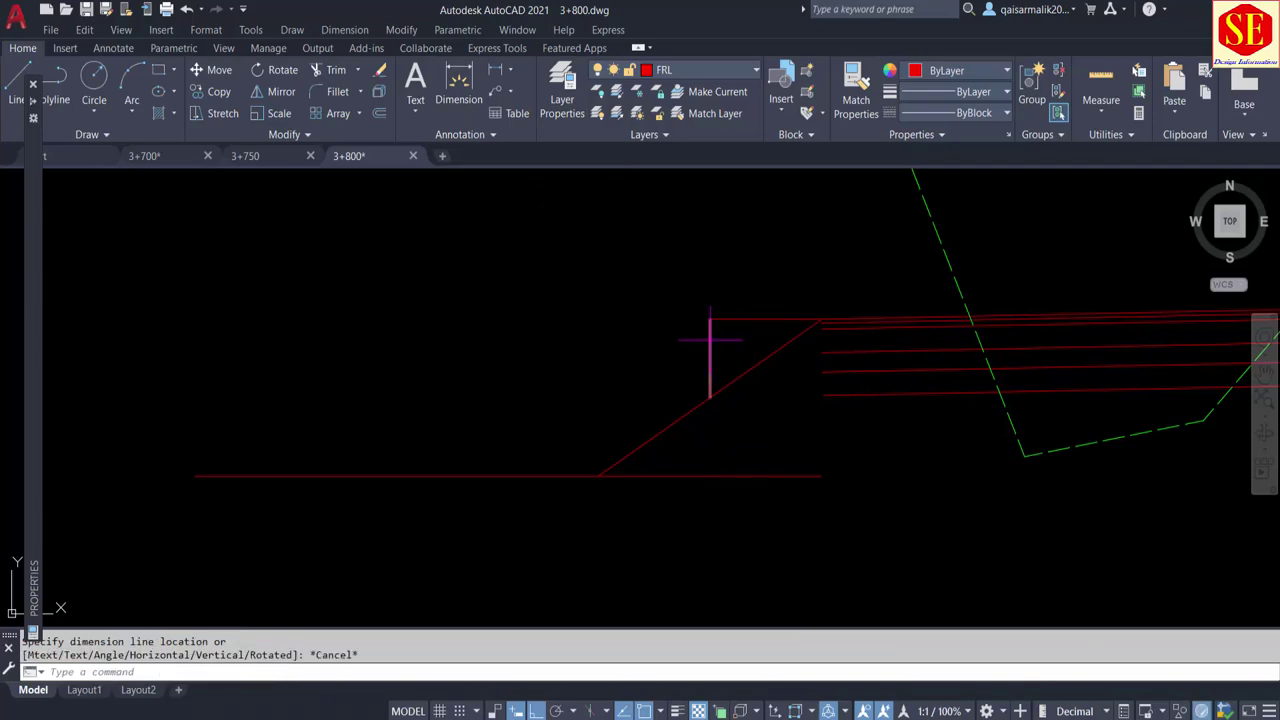
{"action": "scroll", "coordinate": [712, 350], "scroll_direction": "down", "scroll_amount": 4}
{"action": "scroll", "coordinate": [786, 290], "scroll_direction": "up", "scroll_amount": 6}
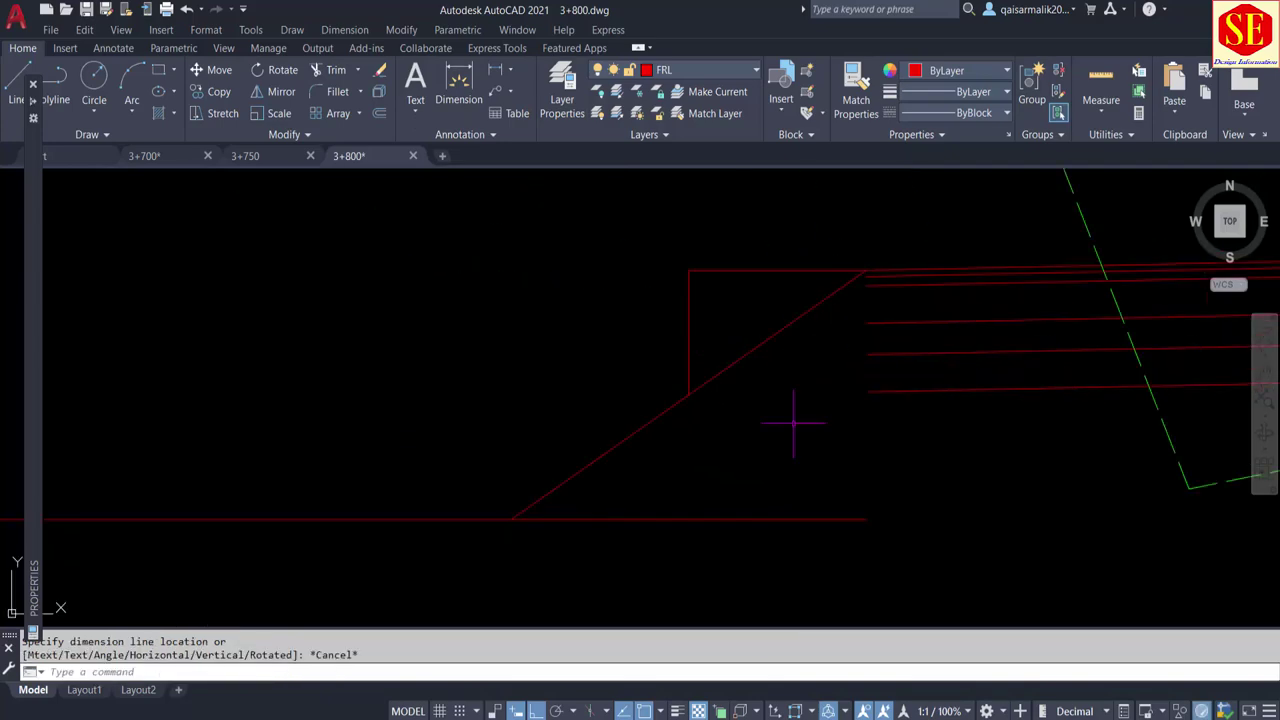
{"action": "scroll", "coordinate": [793, 423], "scroll_direction": "down", "scroll_amount": 3}
{"action": "middle_click_drag", "start_coordinate": [763, 334], "coordinate": [523, 523]}
{"action": "scroll", "coordinate": [749, 543], "scroll_direction": "down", "scroll_amount": 2}
{"action": "scroll", "coordinate": [705, 408], "scroll_direction": "up", "scroll_amount": 6}
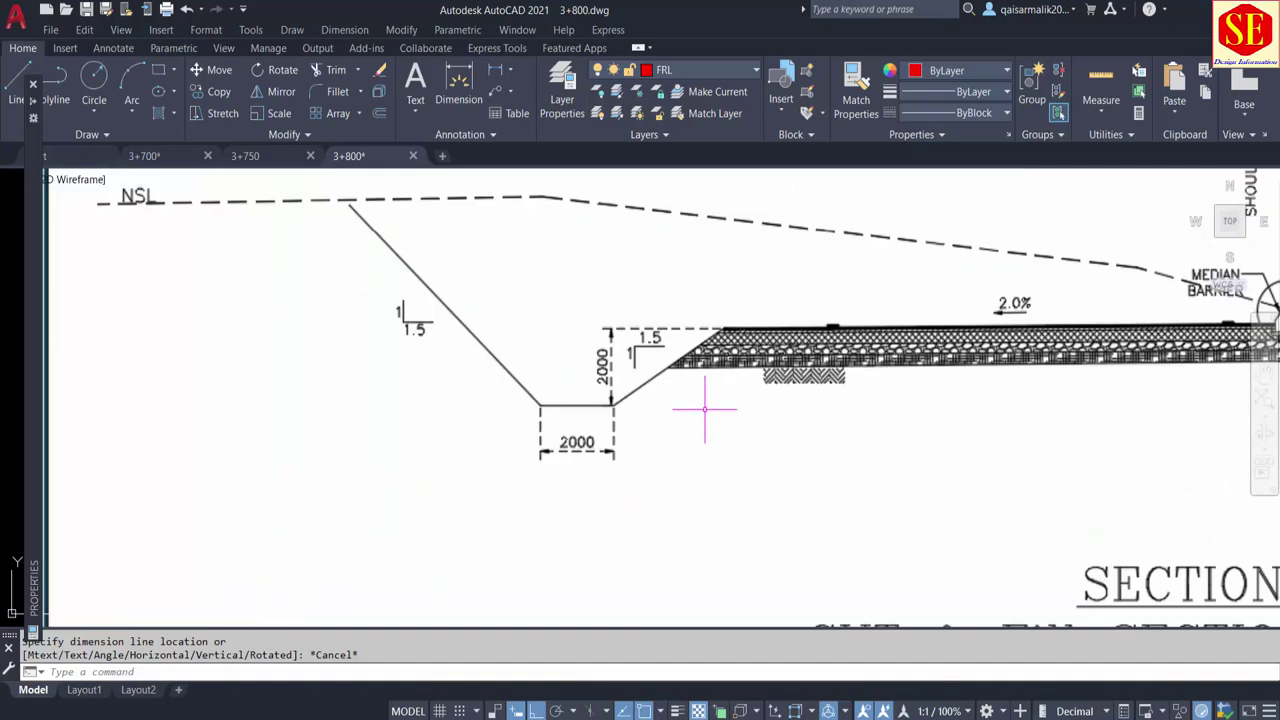
{"action": "scroll", "coordinate": [635, 357], "scroll_direction": "up", "scroll_amount": 2}
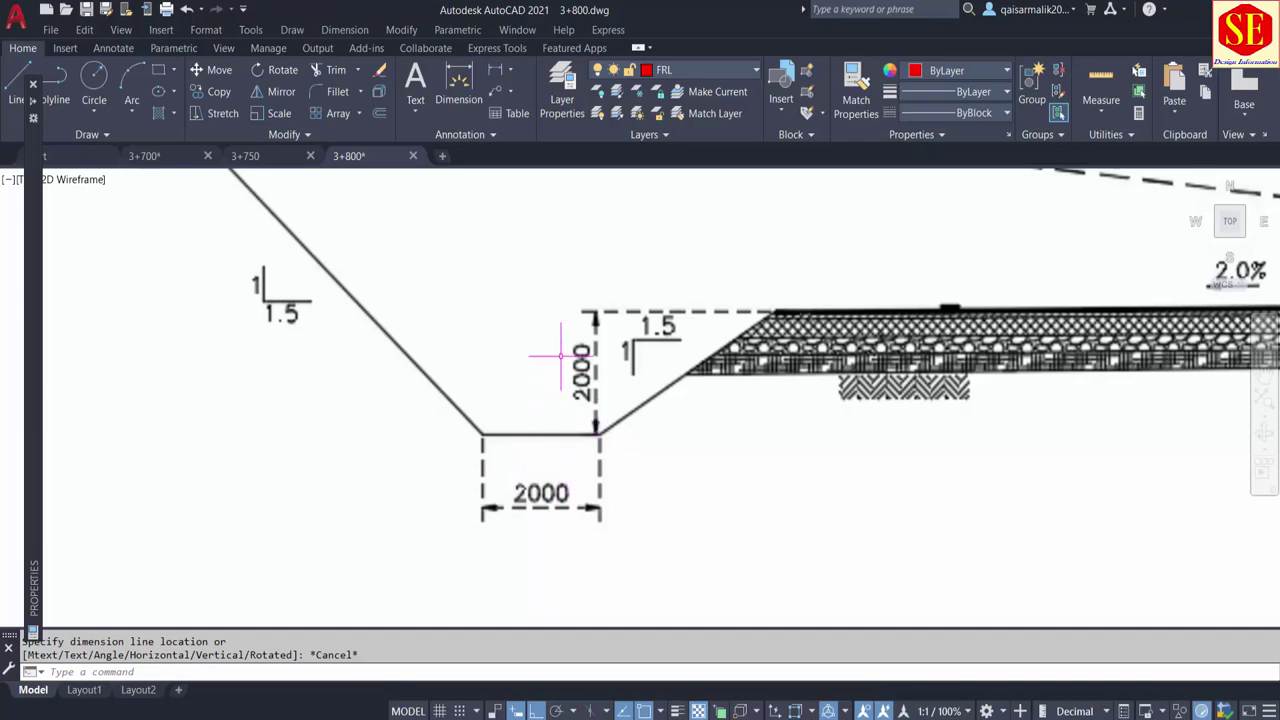
{"action": "scroll", "coordinate": [560, 355], "scroll_direction": "down", "scroll_amount": 3}
{"action": "scroll", "coordinate": [640, 470], "scroll_direction": "up", "scroll_amount": 5}
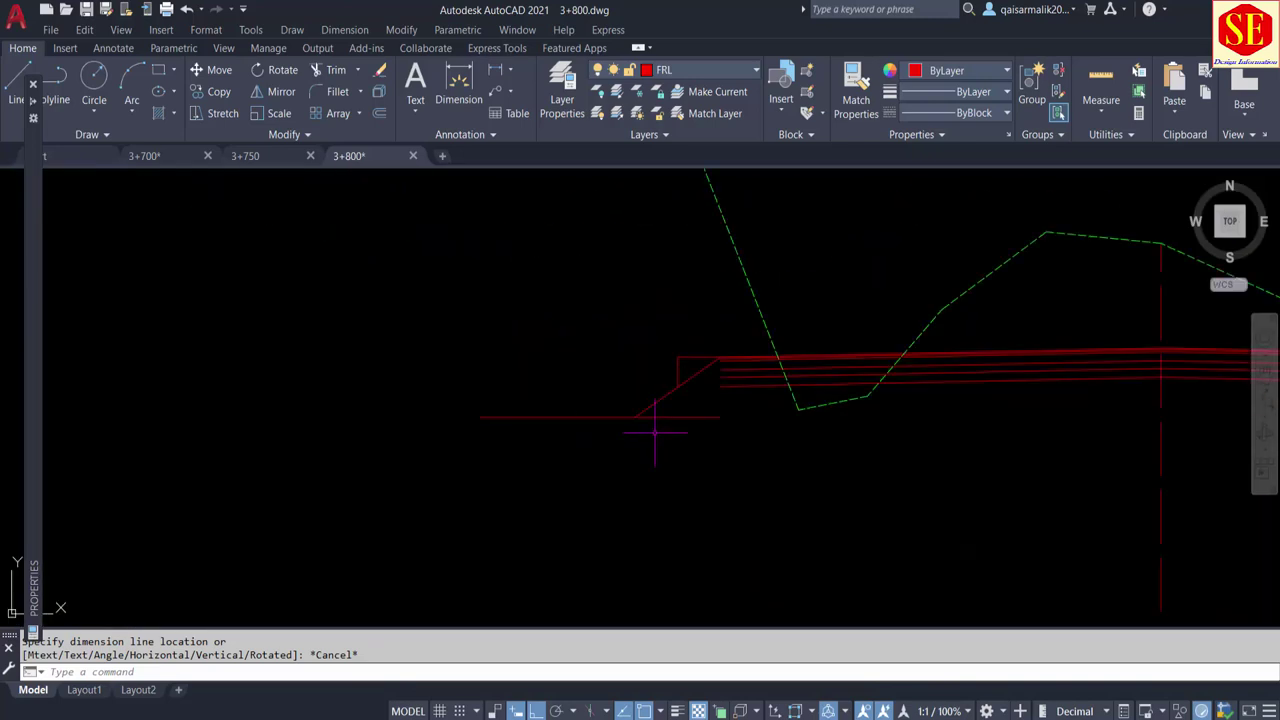
{"action": "scroll", "coordinate": [655, 433], "scroll_direction": "up", "scroll_amount": 2}
{"action": "scroll", "coordinate": [623, 423], "scroll_direction": "up", "scroll_amount": 2}
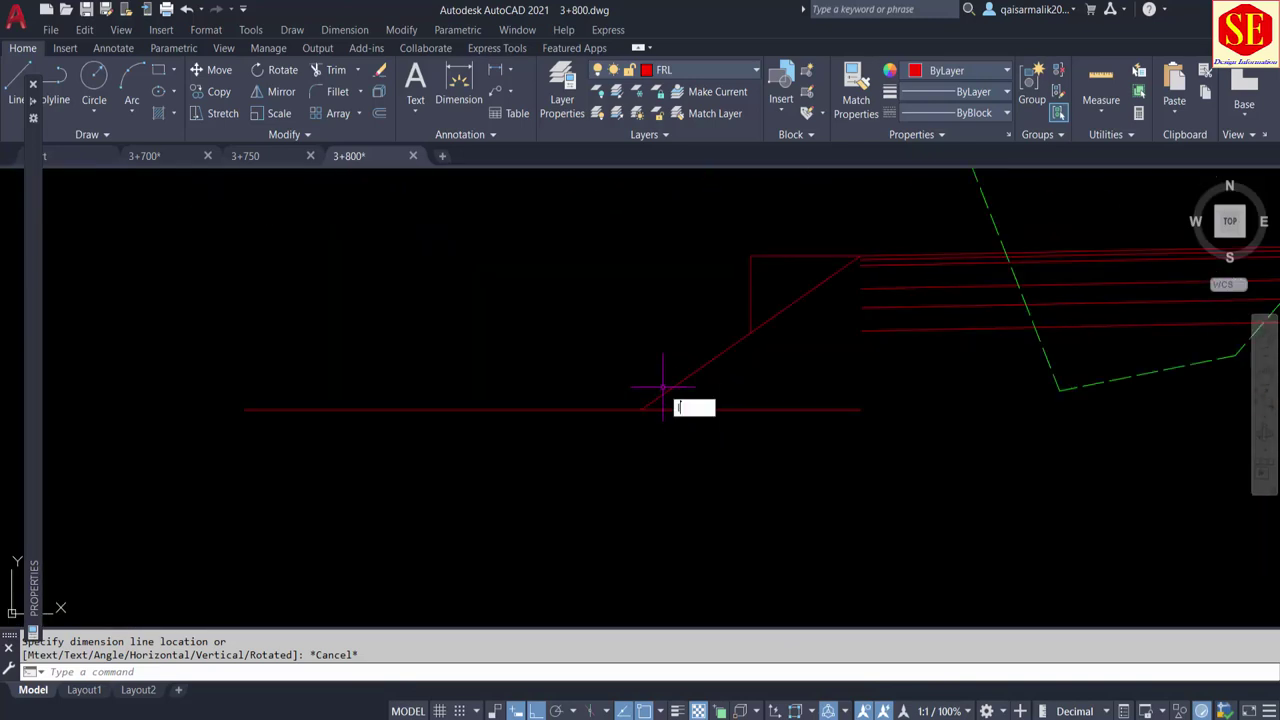
Draw a vertical line up from the slope foot and offset it 2 units left
{"action": "type", "text": "l"}
{"action": "key", "text": "Return"}
{"action": "left_click", "coordinate": [640, 409]}
{"action": "scroll", "coordinate": [640, 409], "scroll_direction": "down", "scroll_amount": 2}
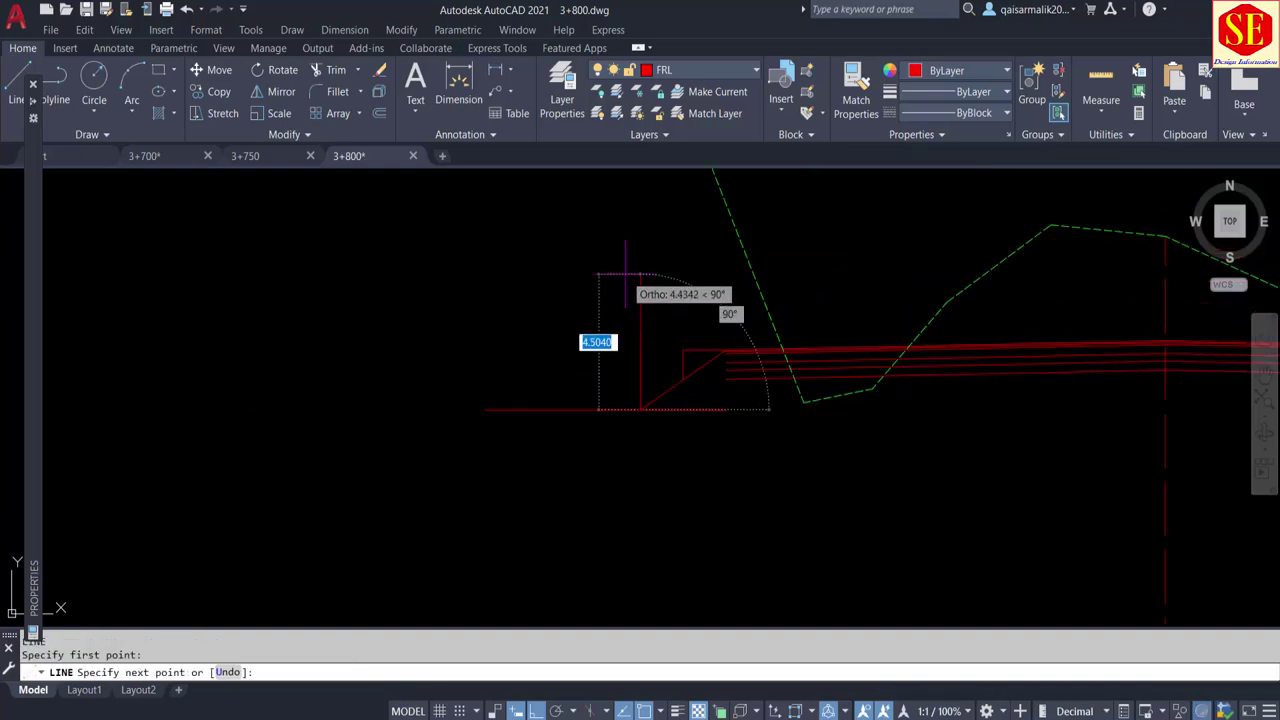
{"action": "left_click", "coordinate": [634, 241]}
{"action": "key", "text": "Escape"}
{"action": "type", "text": "O"}
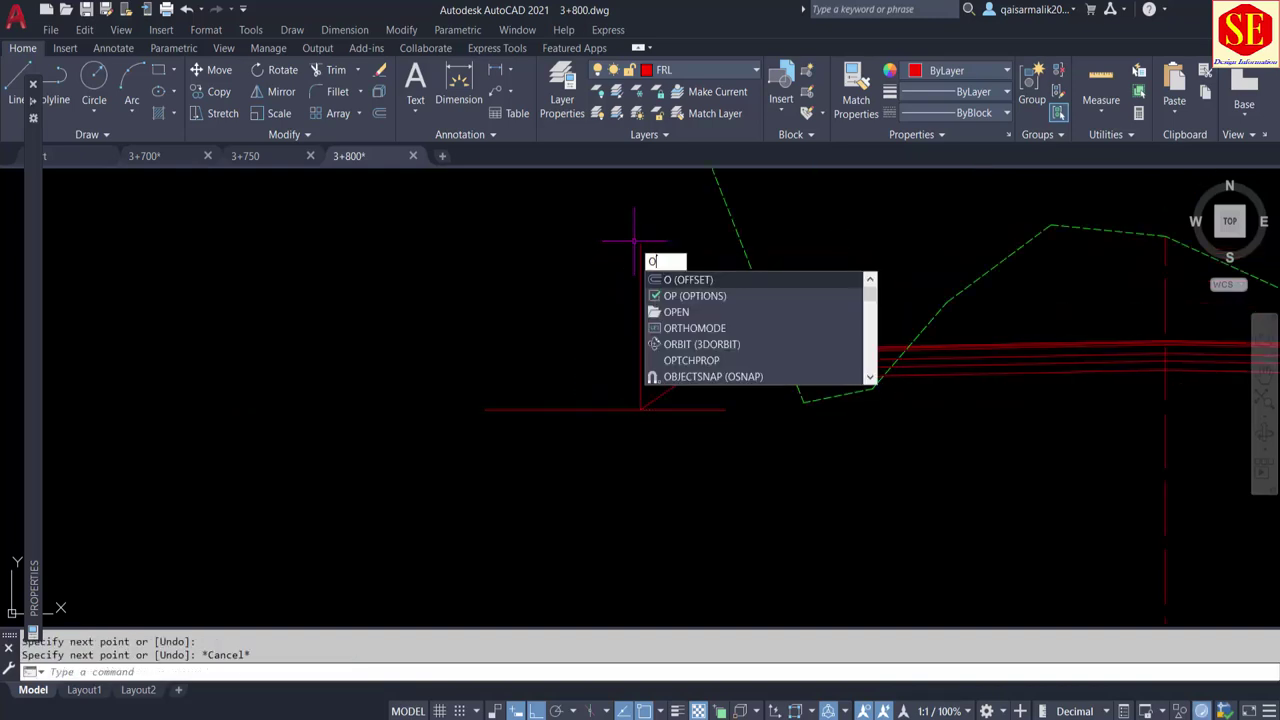
{"action": "key", "text": "Return"}
{"action": "type", "text": "2"}
{"action": "key", "text": "Return"}
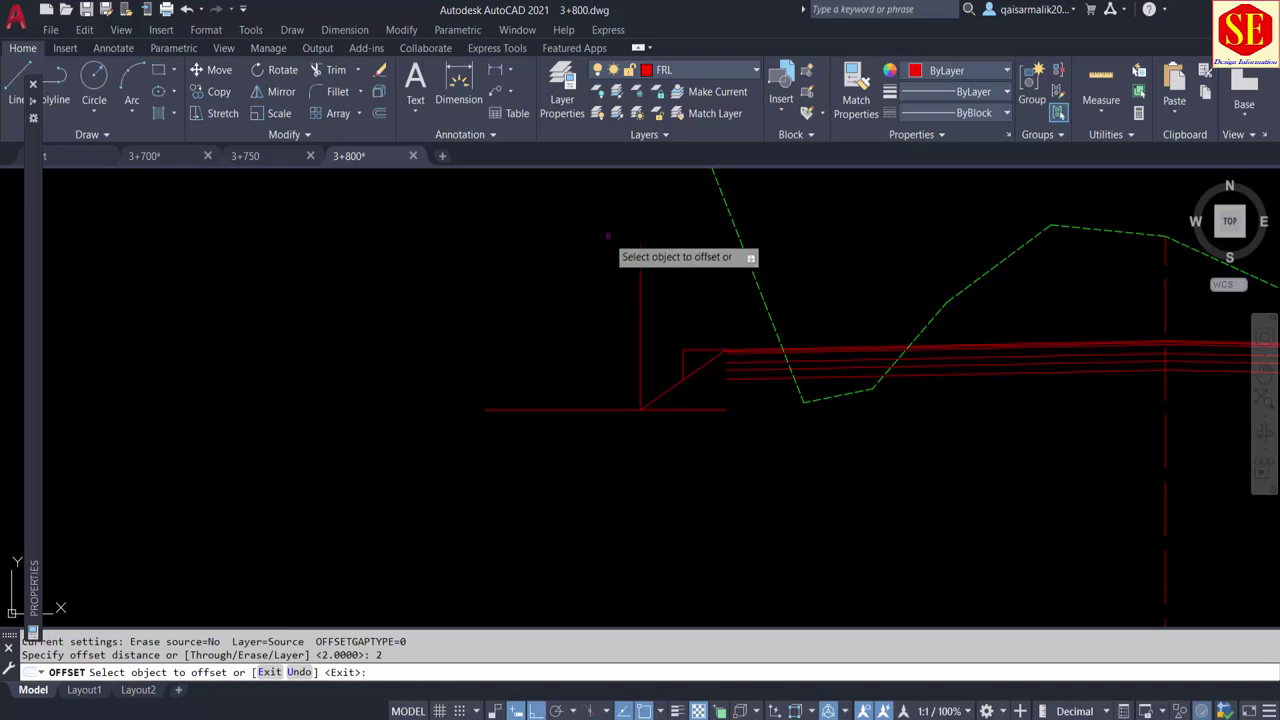
{"action": "left_click", "coordinate": [642, 353]}
{"action": "left_click", "coordinate": [595, 345]}
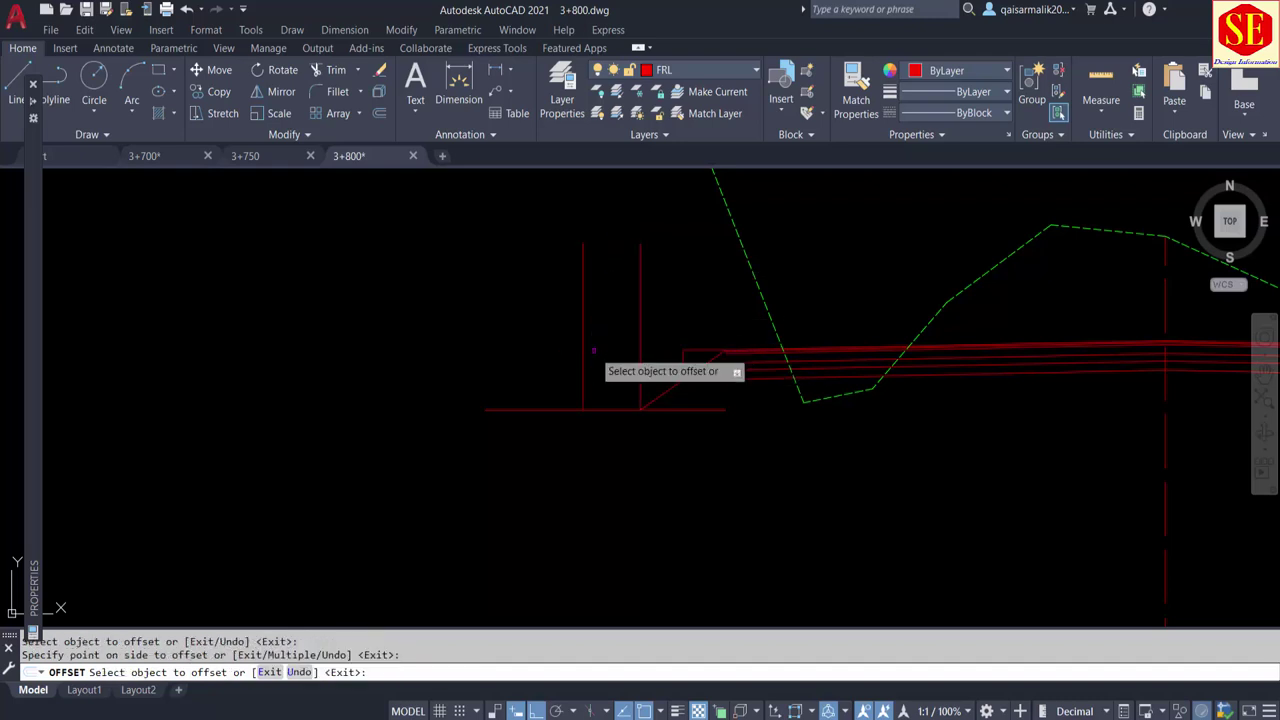
{"action": "scroll", "coordinate": [612, 427], "scroll_direction": "up", "scroll_amount": 2}
{"action": "key", "text": "Escape"}
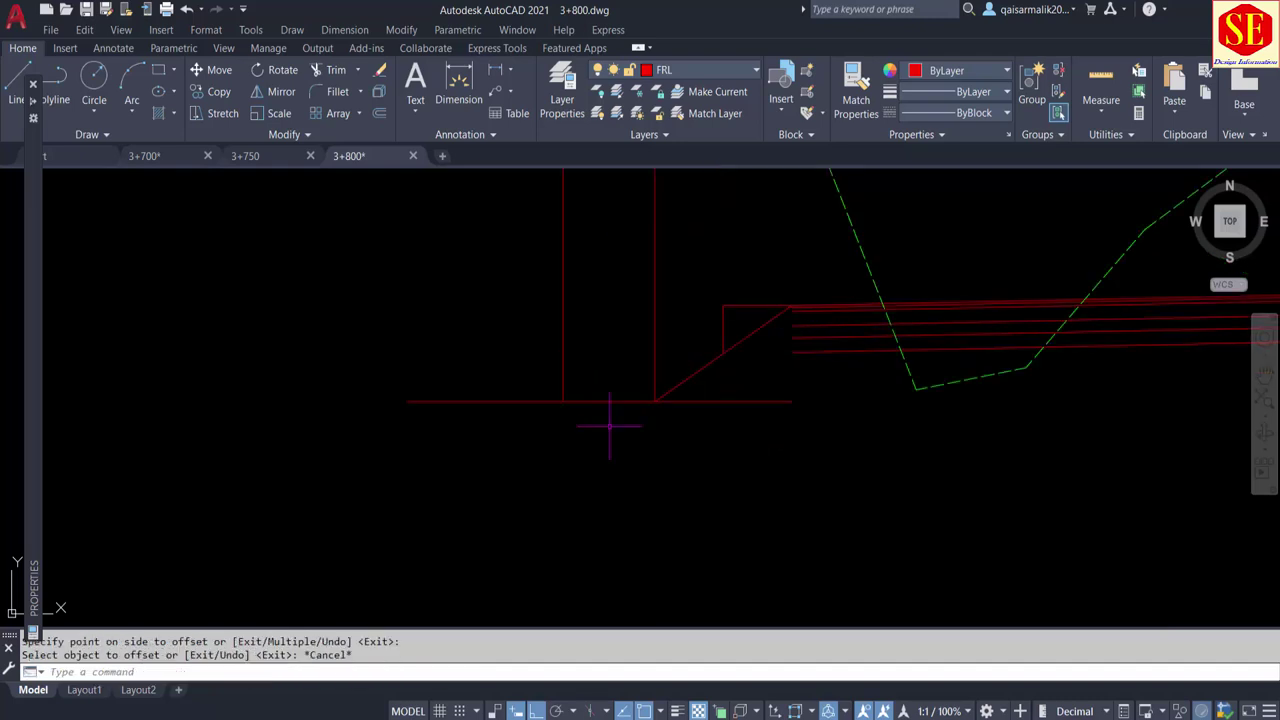
{"action": "type", "text": "tr"}
Trim the base line at the offset line and erase both vertical guide lines
{"action": "key", "text": "Return"}
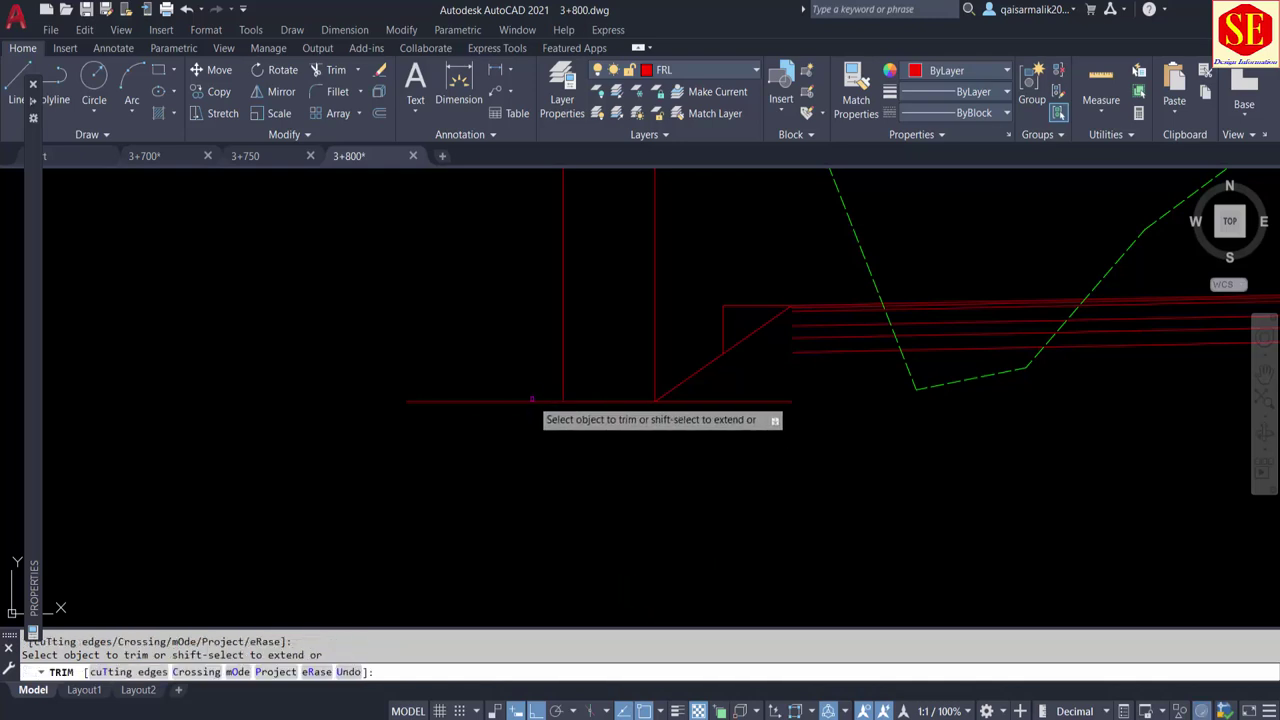
{"action": "left_click", "coordinate": [530, 401]}
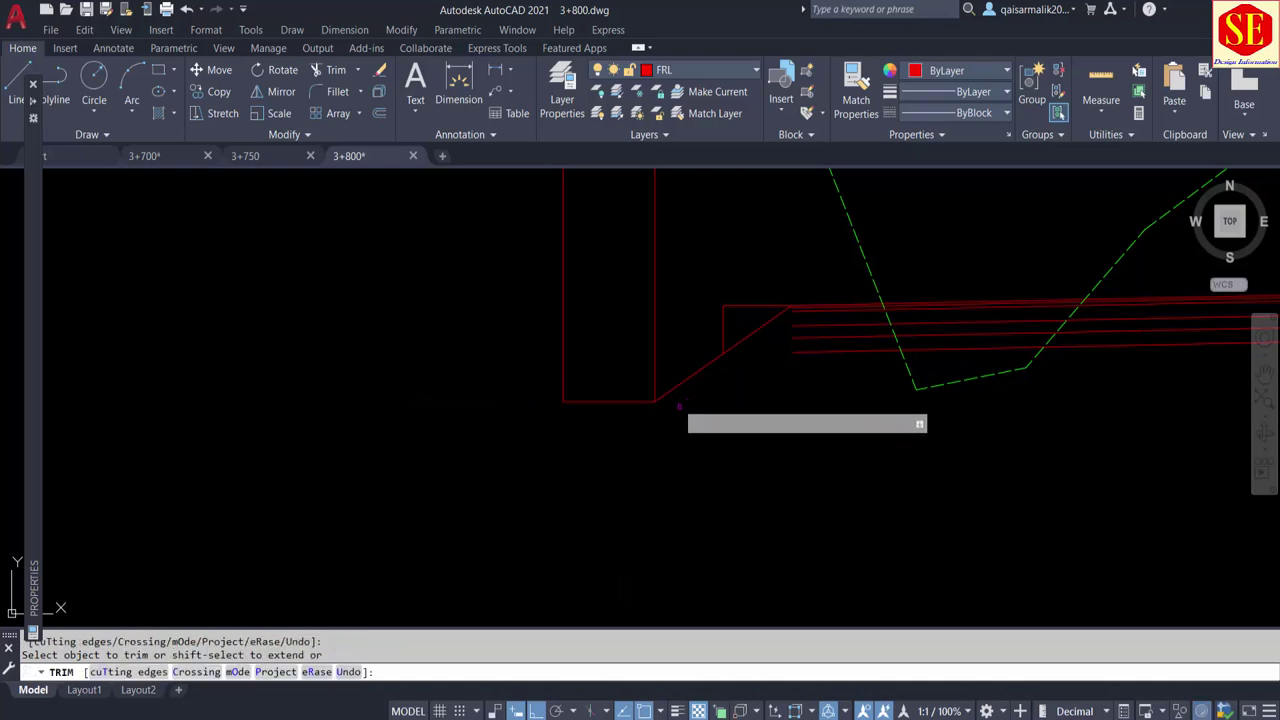
{"action": "key", "text": "Escape"}
{"action": "left_click", "coordinate": [681, 223]}
{"action": "left_click", "coordinate": [569, 236]}
{"action": "type", "text": "e"}
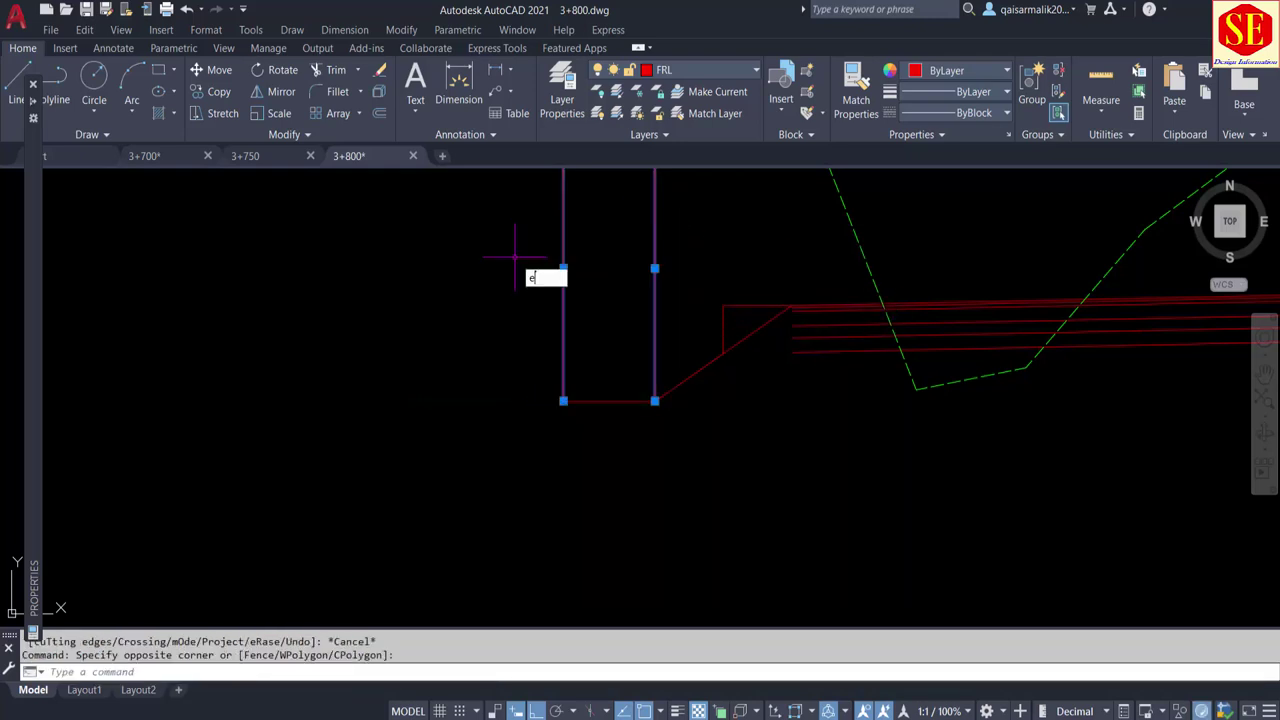
{"action": "key", "text": "Return"}
Move the short vertical and top slope-symbol lines further to the left
{"action": "middle_click_drag", "start_coordinate": [709, 349], "coordinate": [709, 425]}
{"action": "type", "text": "m"}
{"action": "key", "text": "Return"}
{"action": "left_click", "coordinate": [732, 377]}
{"action": "scroll", "coordinate": [733, 376], "scroll_direction": "up", "scroll_amount": 2}
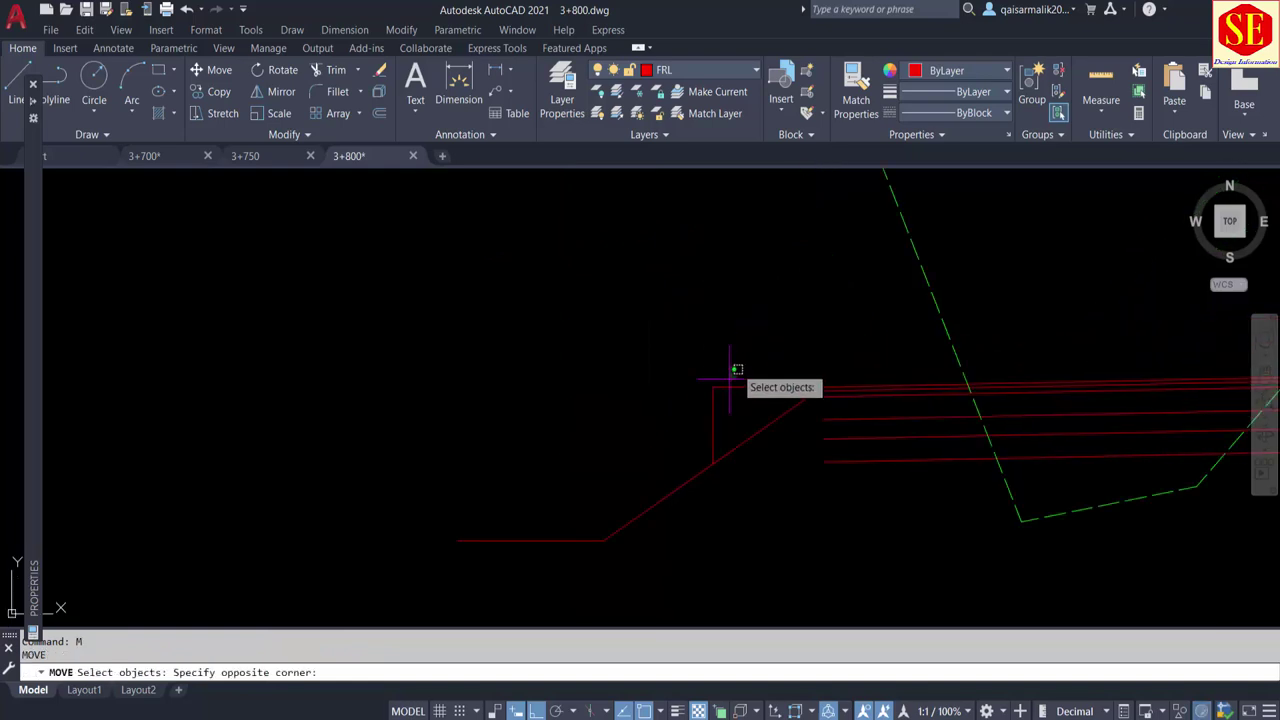
{"action": "left_click", "coordinate": [700, 460]}
{"action": "key", "text": "Return"}
{"action": "left_click", "coordinate": [805, 500]}
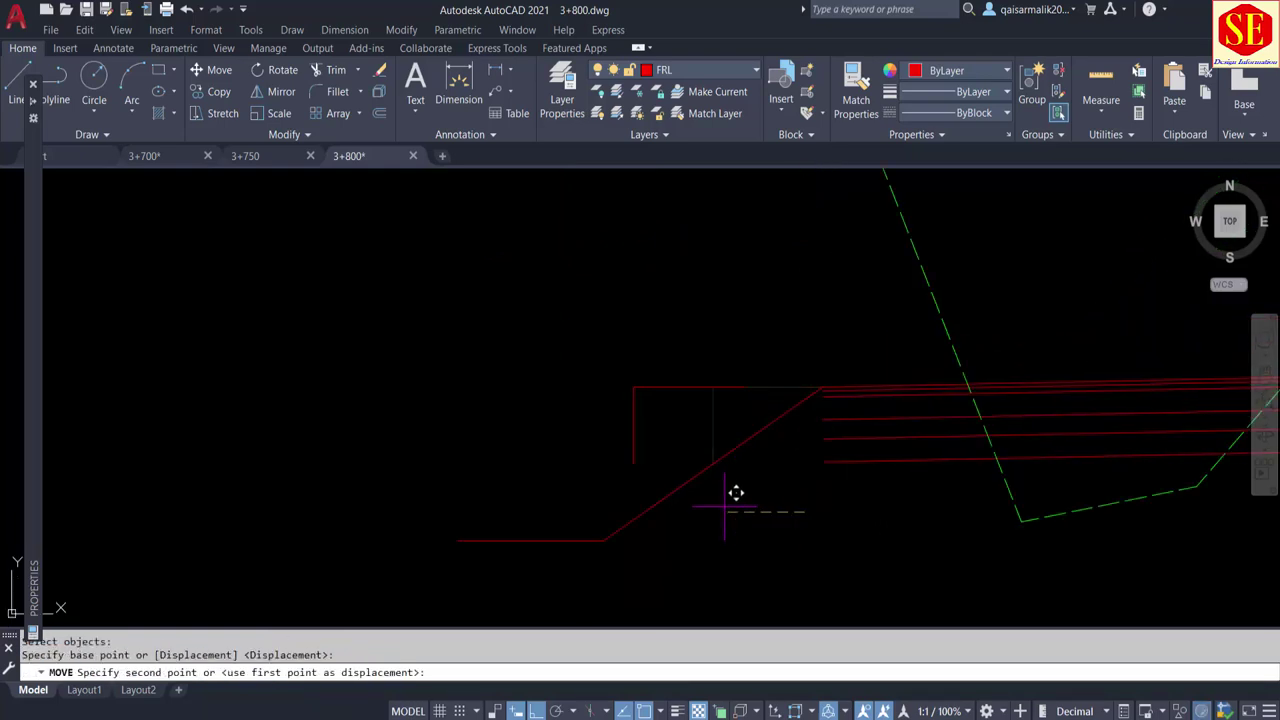
{"action": "left_click", "coordinate": [733, 495]}
{"action": "scroll", "coordinate": [666, 351], "scroll_direction": "down", "scroll_amount": 2}
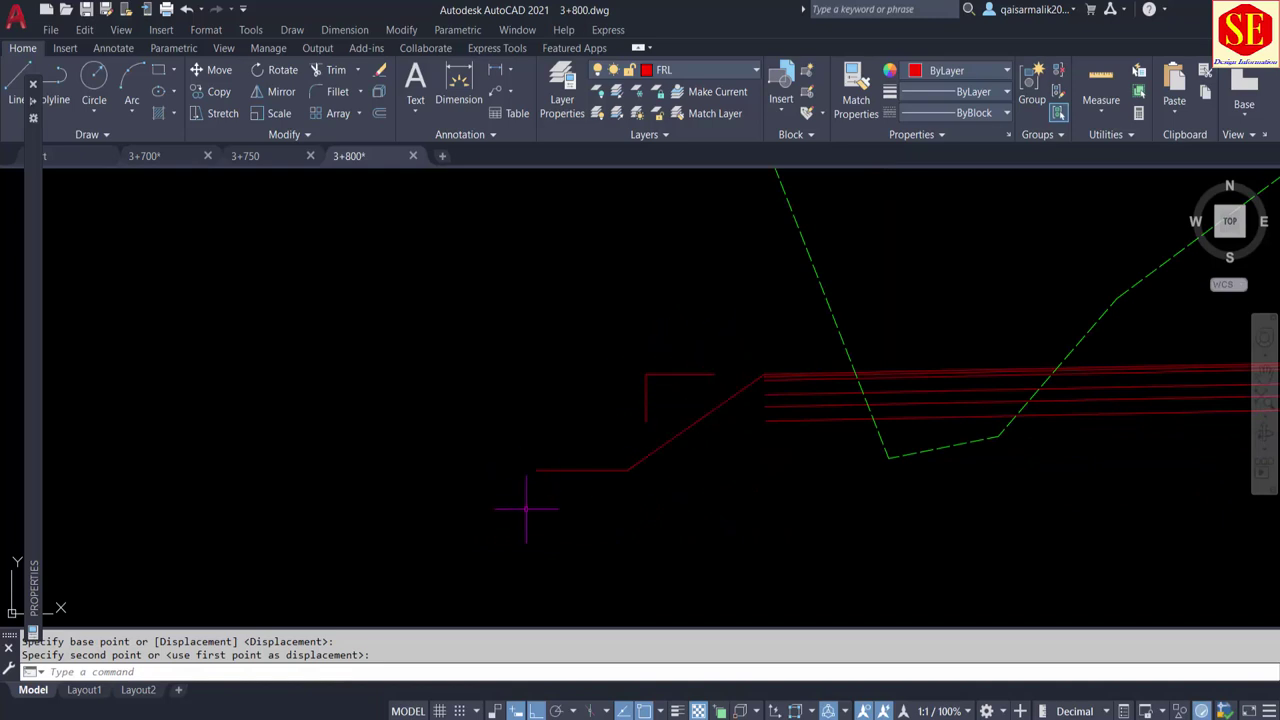
{"action": "mouse_move", "coordinate": [526, 508]}
{"action": "middle_mouse_down"}
{"action": "mouse_move", "coordinate": [705, 487]}
{"action": "mouse_move", "coordinate": [306, 480]}
{"action": "middle_mouse_up"}
{"action": "scroll", "coordinate": [533, 386], "scroll_direction": "up", "scroll_amount": 2}
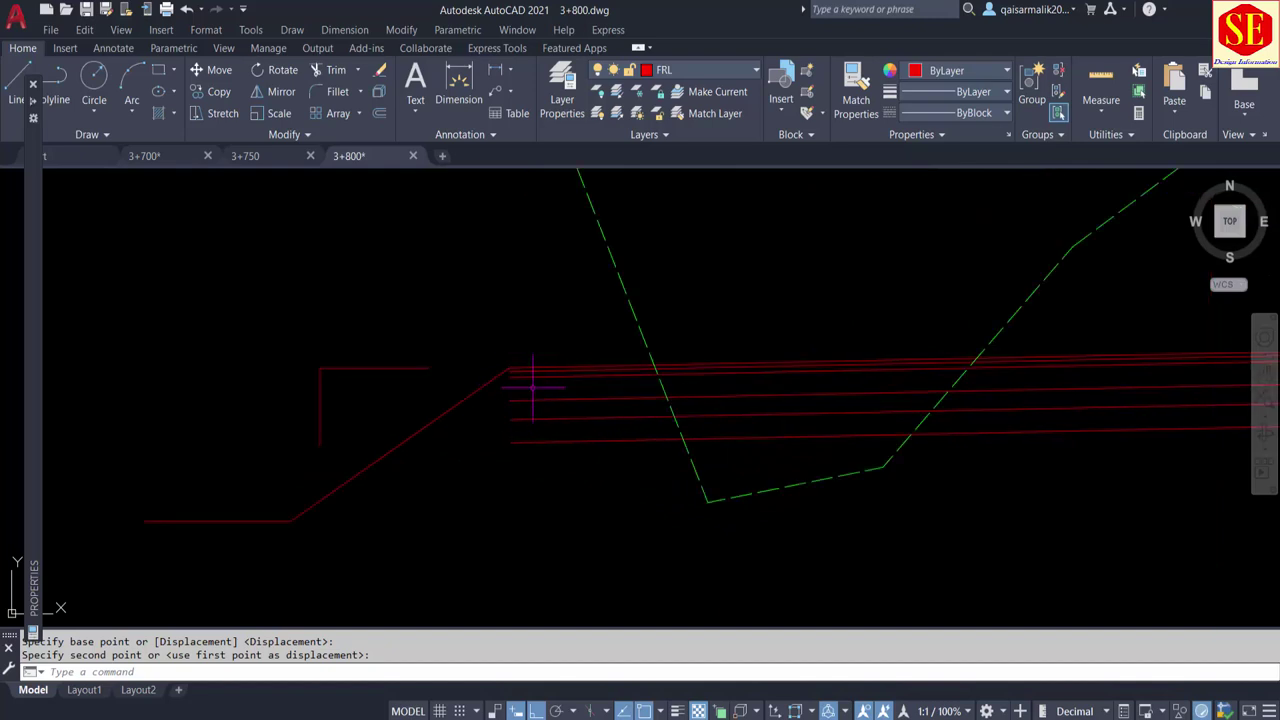
{"action": "key", "text": "Escape"}
{"action": "type", "text": "ex"}
{"action": "key", "text": "Return"}
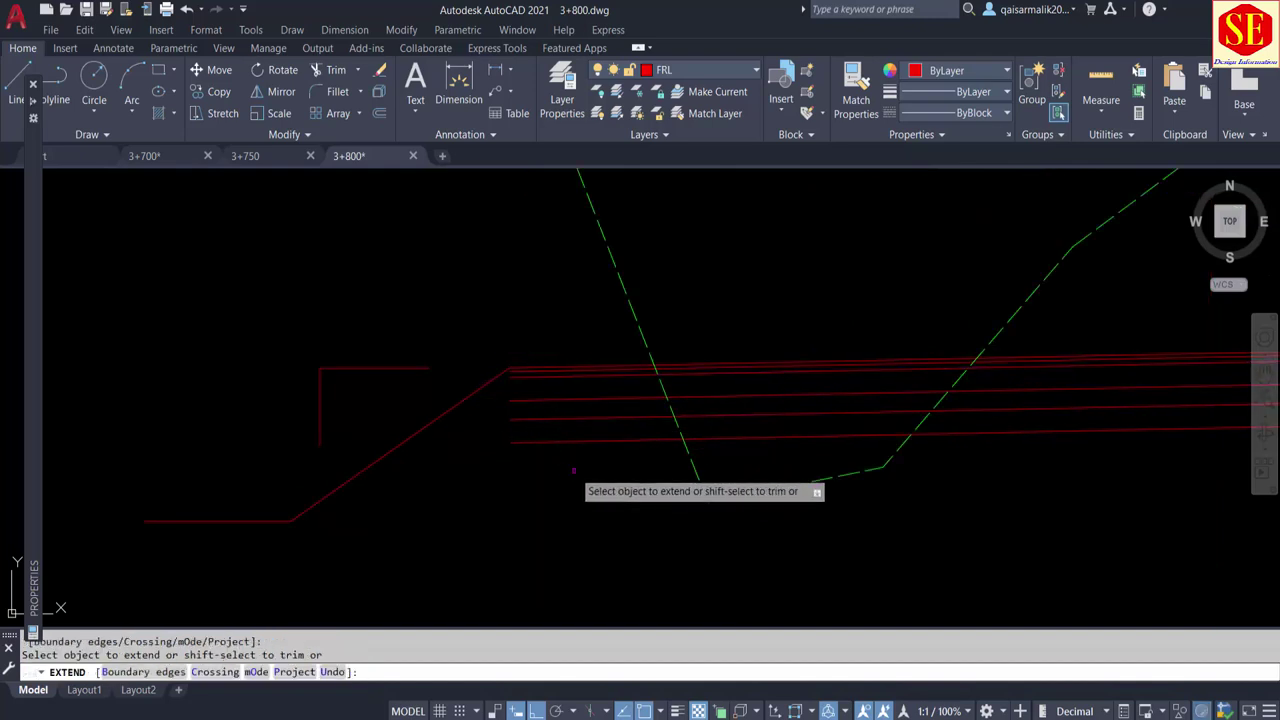
Extend the three red pavement layer lines left to meet the sloped edge
{"action": "left_click", "coordinate": [548, 441]}
{"action": "left_click", "coordinate": [550, 421]}
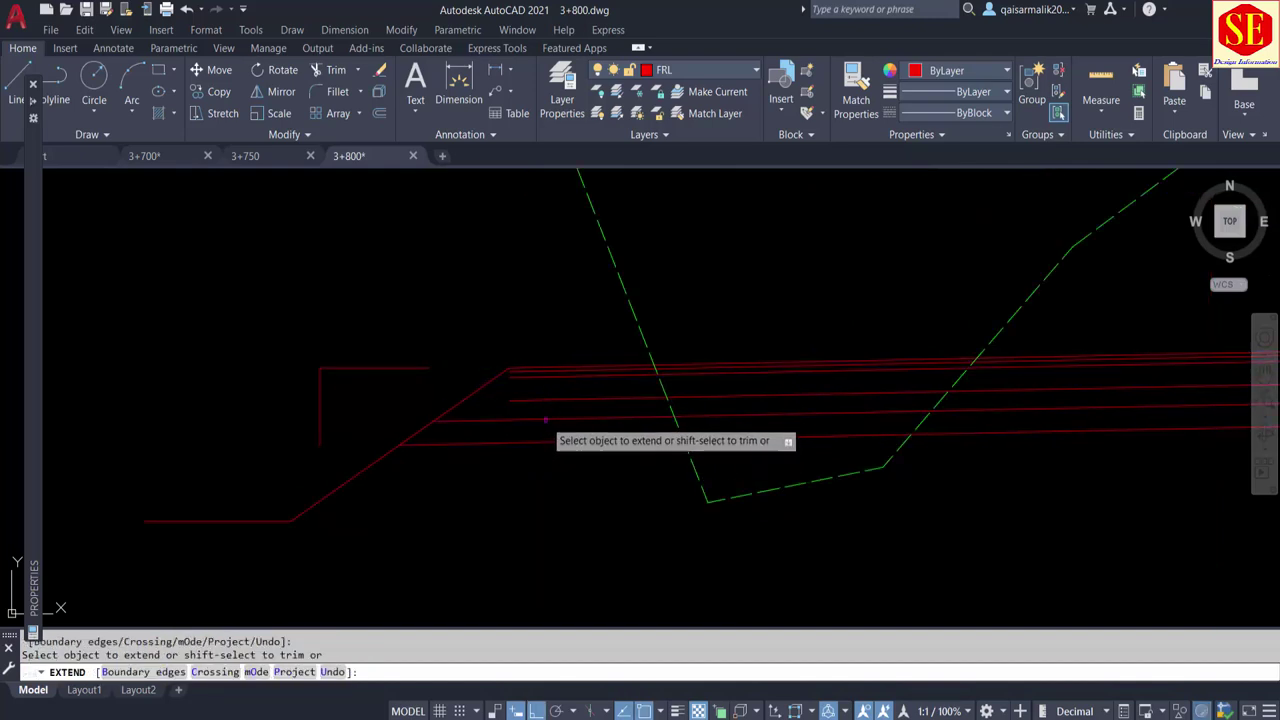
{"action": "left_click", "coordinate": [542, 401]}
{"action": "scroll", "coordinate": [530, 378], "scroll_direction": "up", "scroll_amount": 2}
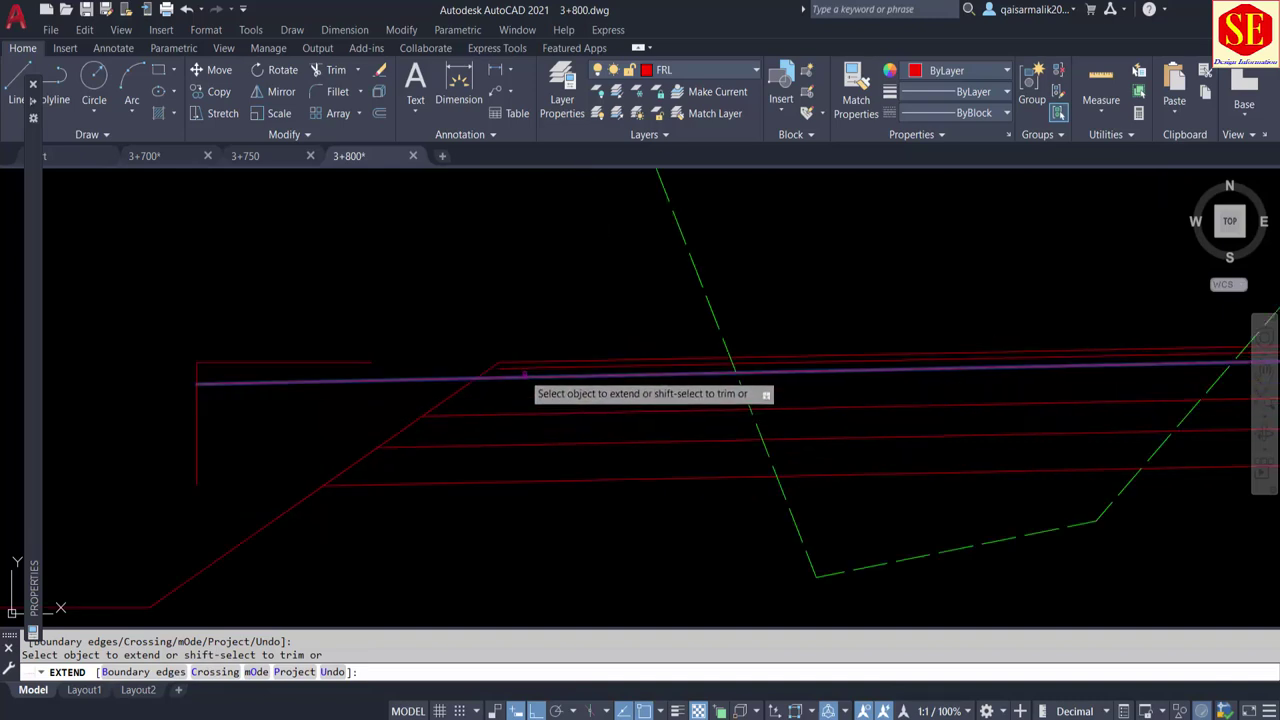
{"action": "scroll", "coordinate": [457, 338], "scroll_direction": "down", "scroll_amount": 3}
{"action": "key", "text": "Escape"}
Inspect the drain detail on the reference section sheet, then zoom to the template's left end
{"action": "scroll", "coordinate": [469, 347], "scroll_direction": "down", "scroll_amount": 5}
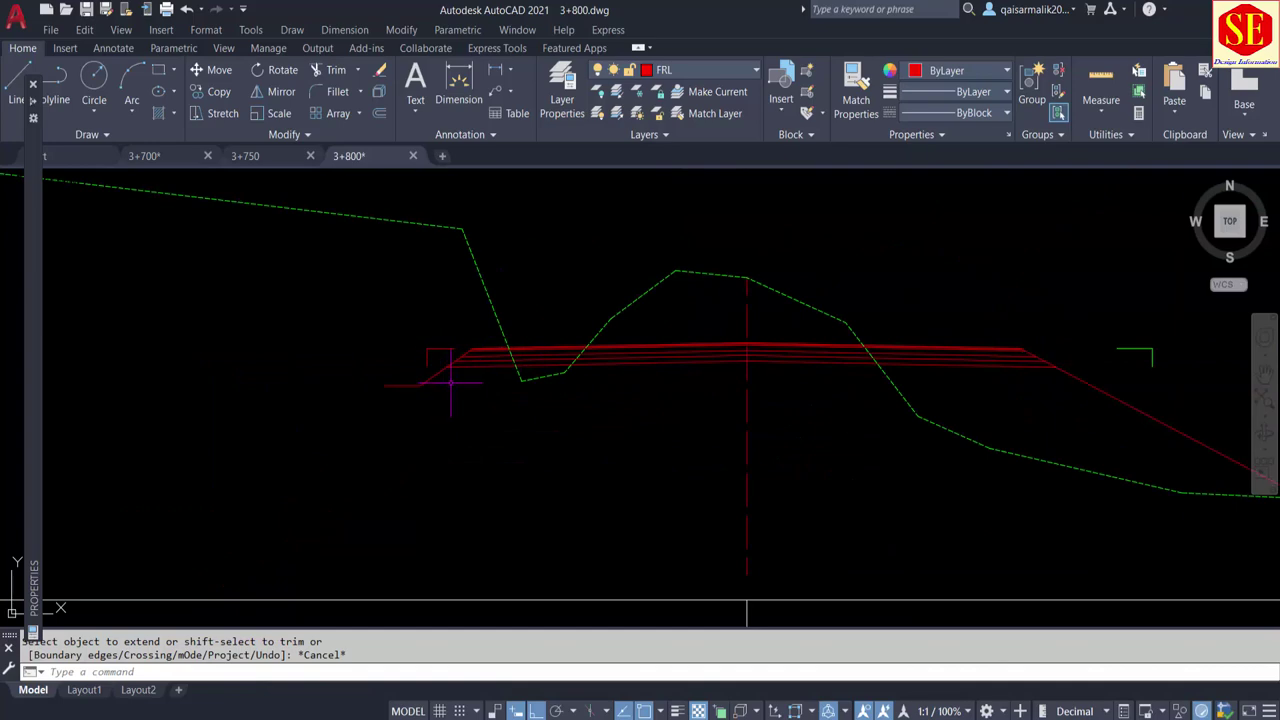
{"action": "scroll", "coordinate": [435, 347], "scroll_direction": "up", "scroll_amount": 3}
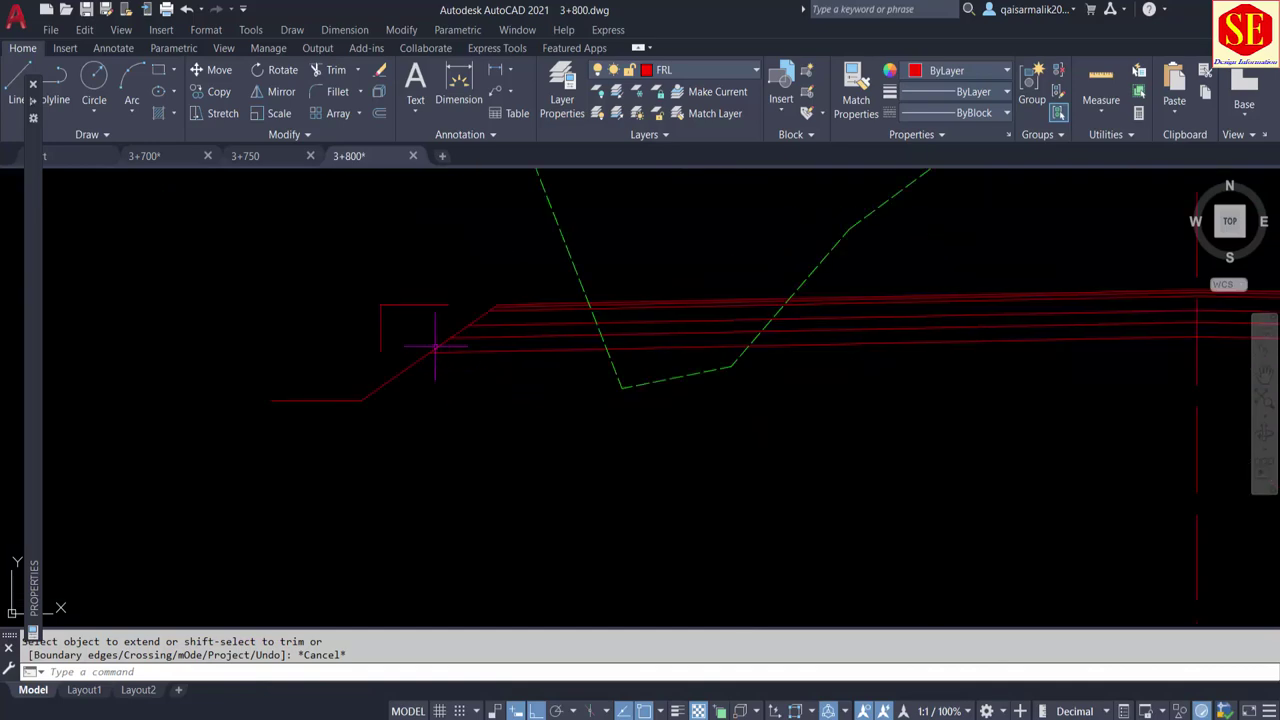
{"action": "middle_click_drag", "start_coordinate": [398, 370], "coordinate": [671, 414]}
{"action": "scroll", "coordinate": [671, 414], "scroll_direction": "down", "scroll_amount": 5}
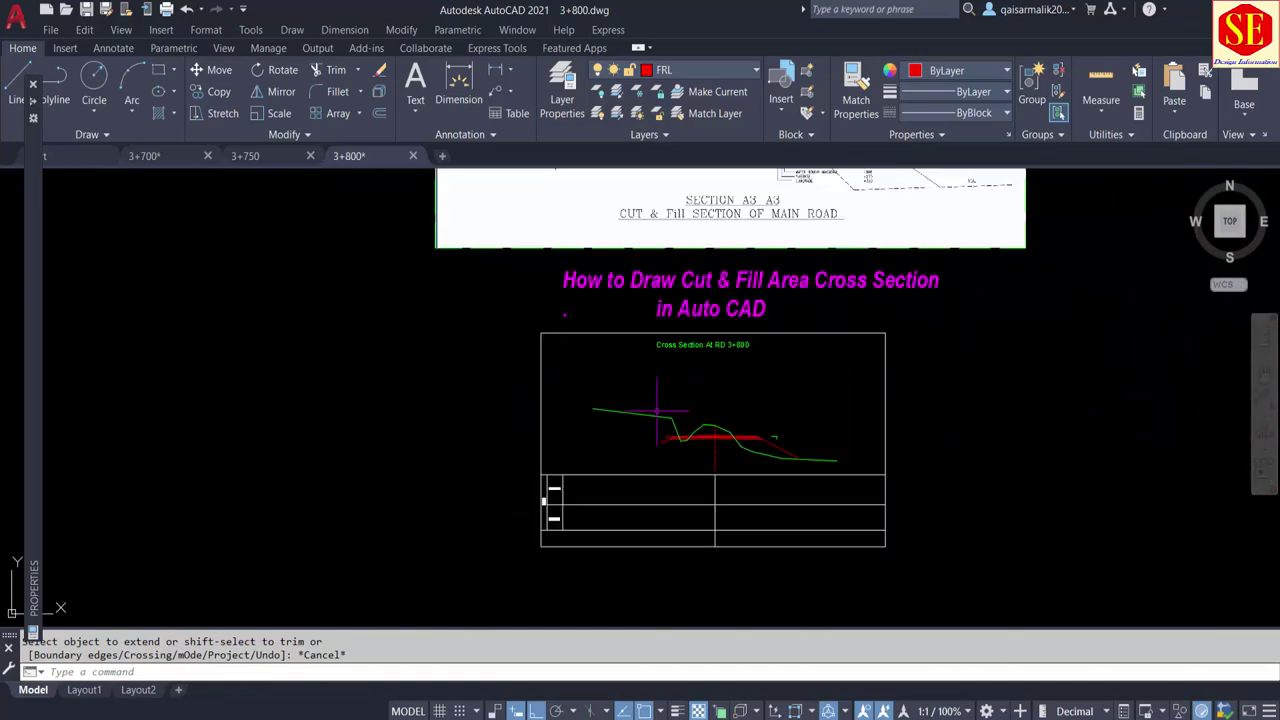
{"action": "middle_click_drag", "start_coordinate": [600, 300], "coordinate": [633, 388]}
{"action": "scroll", "coordinate": [633, 388], "scroll_direction": "up", "scroll_amount": 2}
{"action": "scroll", "coordinate": [608, 471], "scroll_direction": "up", "scroll_amount": 2}
{"action": "scroll", "coordinate": [509, 410], "scroll_direction": "up", "scroll_amount": 3}
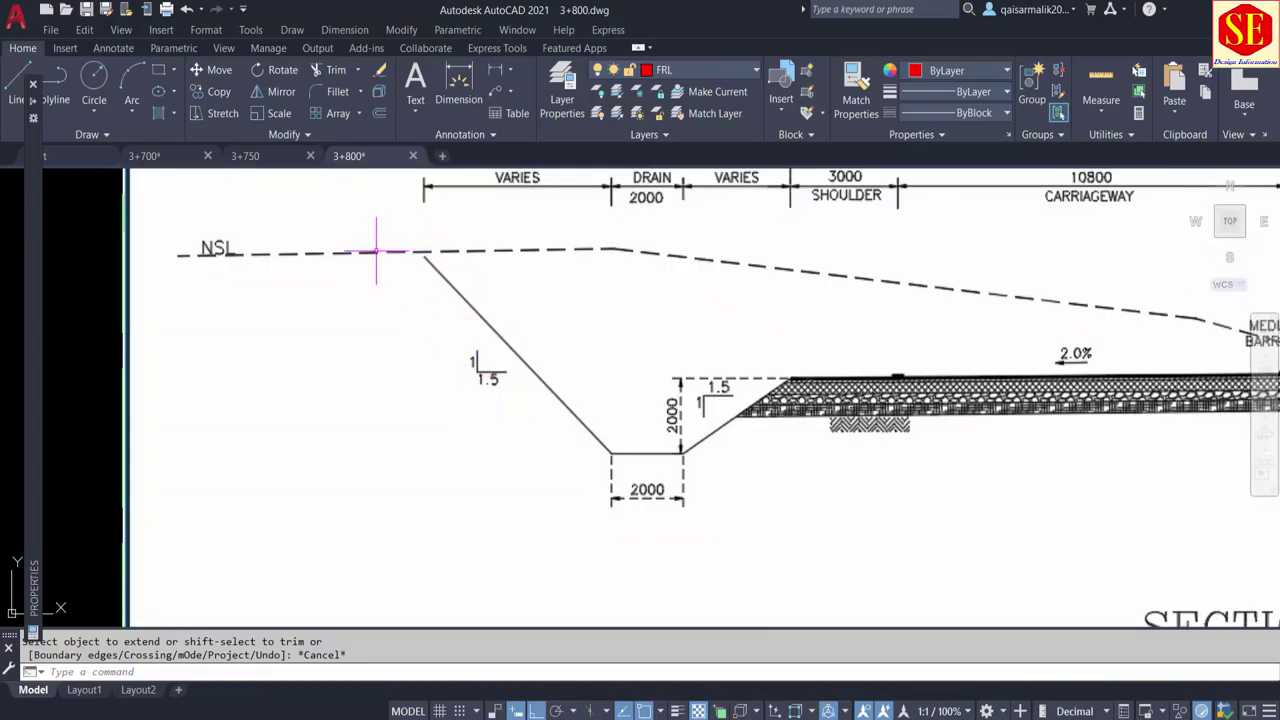
{"action": "scroll", "coordinate": [376, 251], "scroll_direction": "down", "scroll_amount": 5}
{"action": "scroll", "coordinate": [543, 486], "scroll_direction": "up", "scroll_amount": 1}
{"action": "scroll", "coordinate": [566, 486], "scroll_direction": "up", "scroll_amount": 2}
{"action": "scroll", "coordinate": [689, 530], "scroll_direction": "up", "scroll_amount": 1}
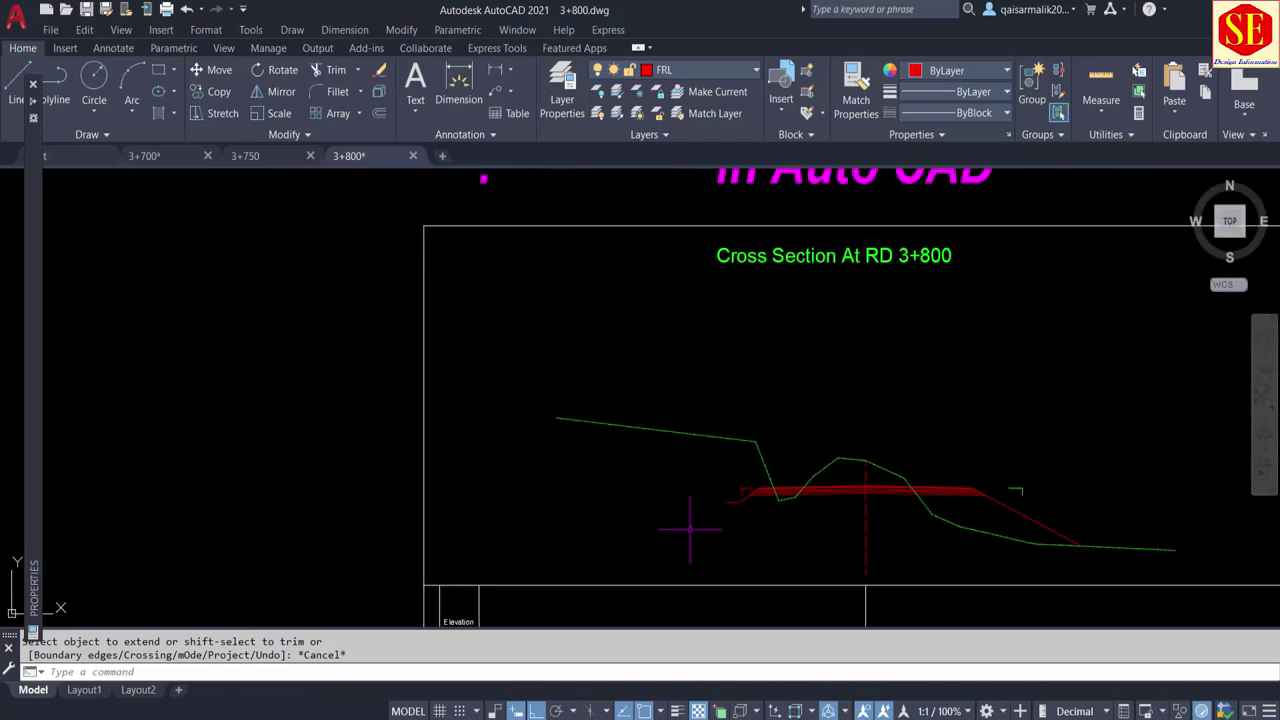
{"action": "scroll", "coordinate": [689, 530], "scroll_direction": "up", "scroll_amount": 4}
{"action": "scroll", "coordinate": [786, 443], "scroll_direction": "up", "scroll_amount": 1}
Draw a closed slope triangle 1.5 left and 1 up from the road line's left end
{"action": "type", "text": "l"}
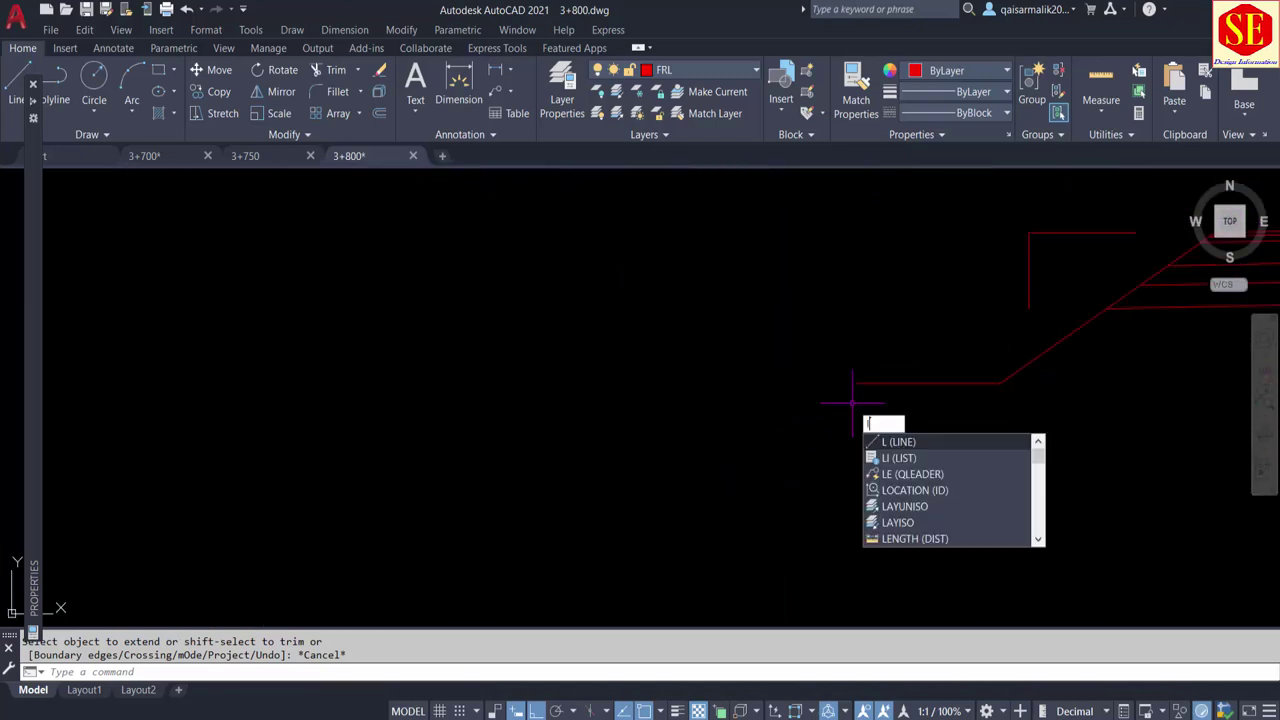
{"action": "key", "text": "Return"}
{"action": "left_click", "coordinate": [856, 383]}
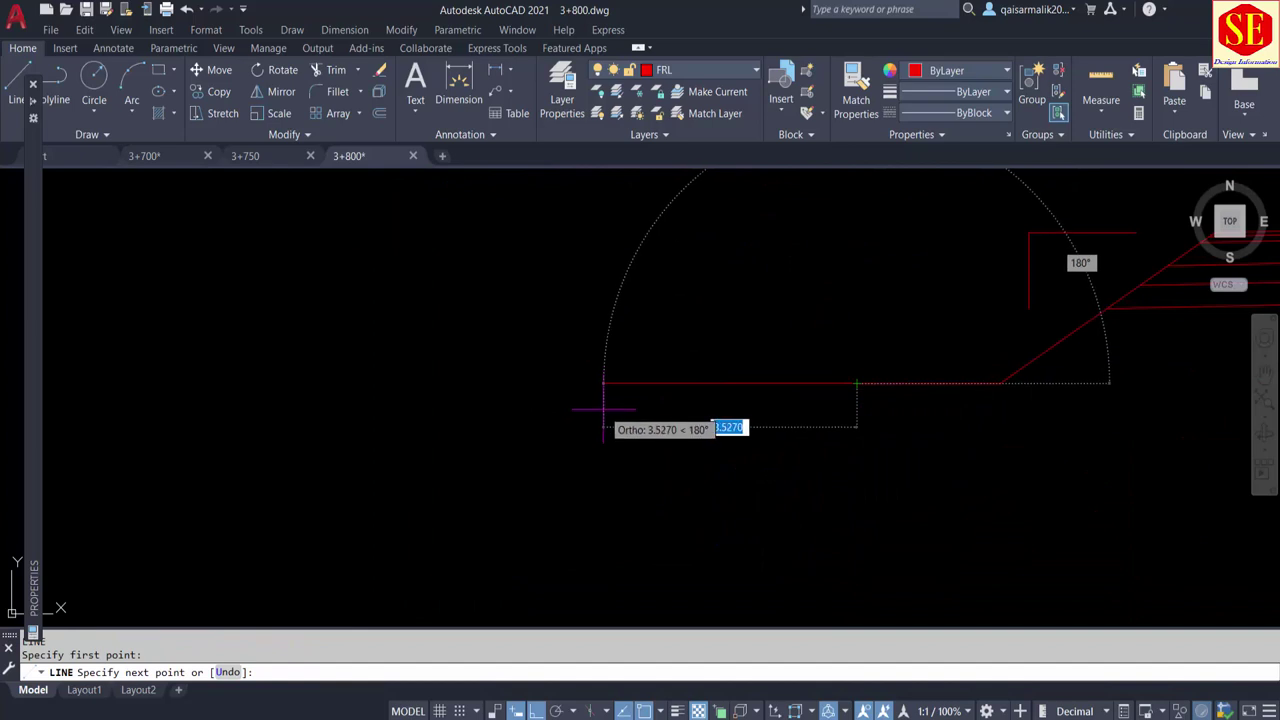
{"action": "type", "text": "1.5"}
{"action": "key", "text": "Return"}
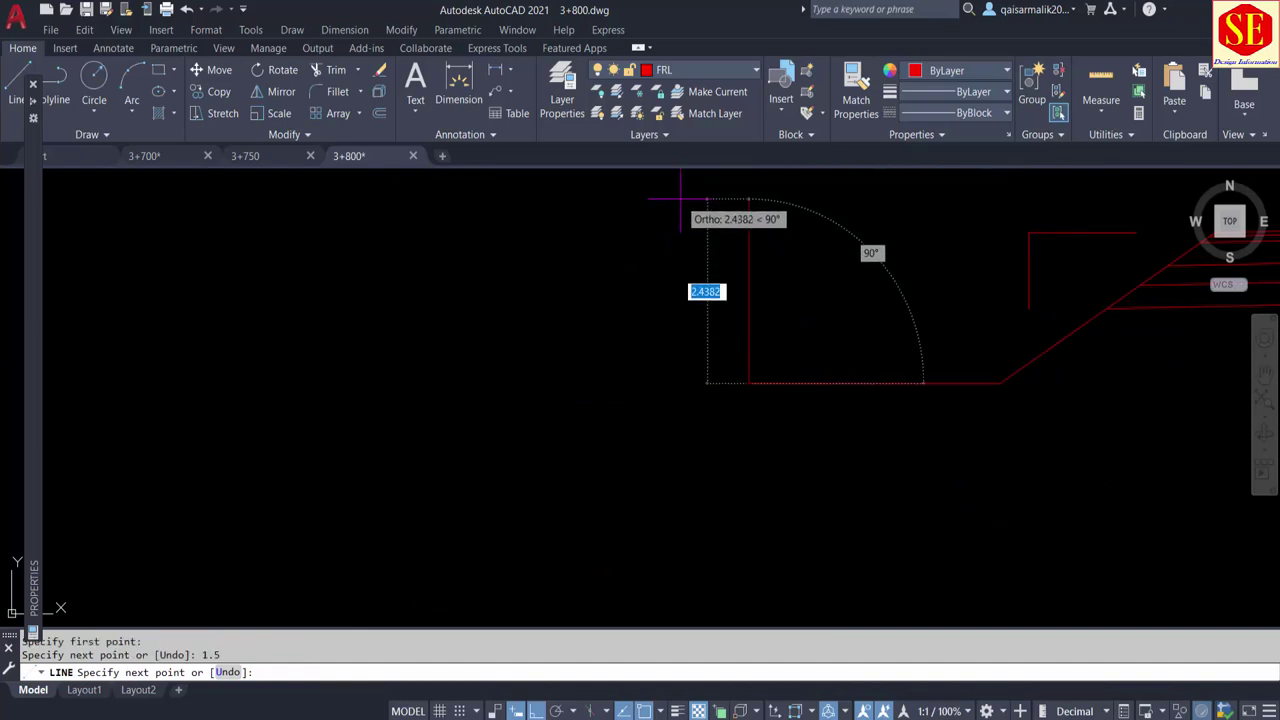
{"action": "type", "text": "1"}
{"action": "key", "text": "Return"}
{"action": "type", "text": "c"}
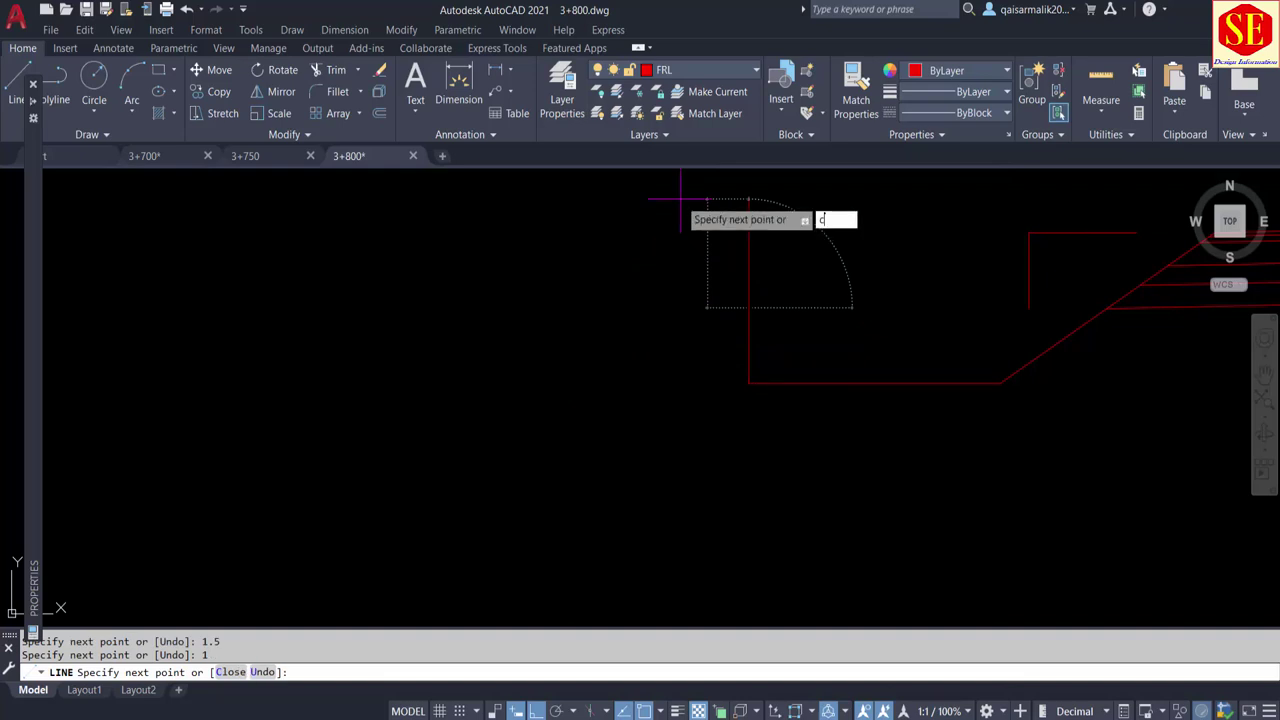
{"action": "key", "text": "Return"}
Move the triangle's two legs off to the left as a slope marker
{"action": "key", "text": "Return"}
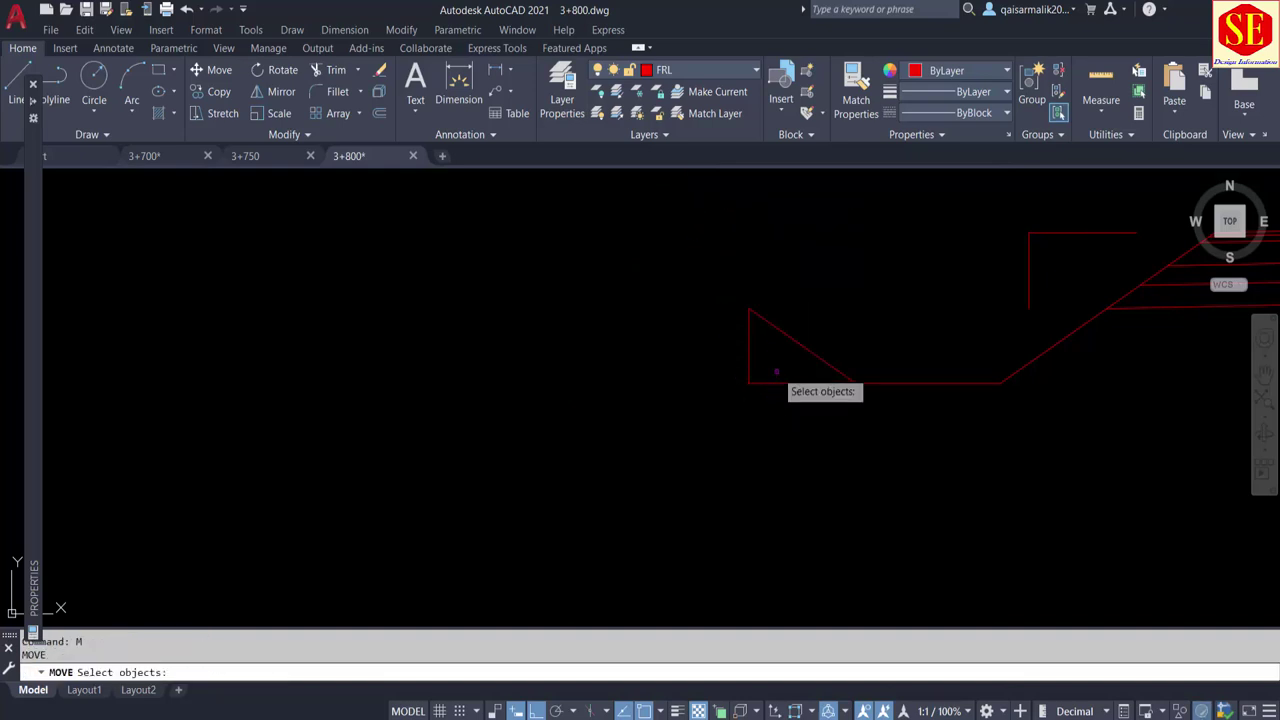
{"action": "left_click", "coordinate": [766, 363]}
{"action": "left_click", "coordinate": [713, 414]}
{"action": "key", "text": "Return"}
{"action": "left_click", "coordinate": [770, 485]}
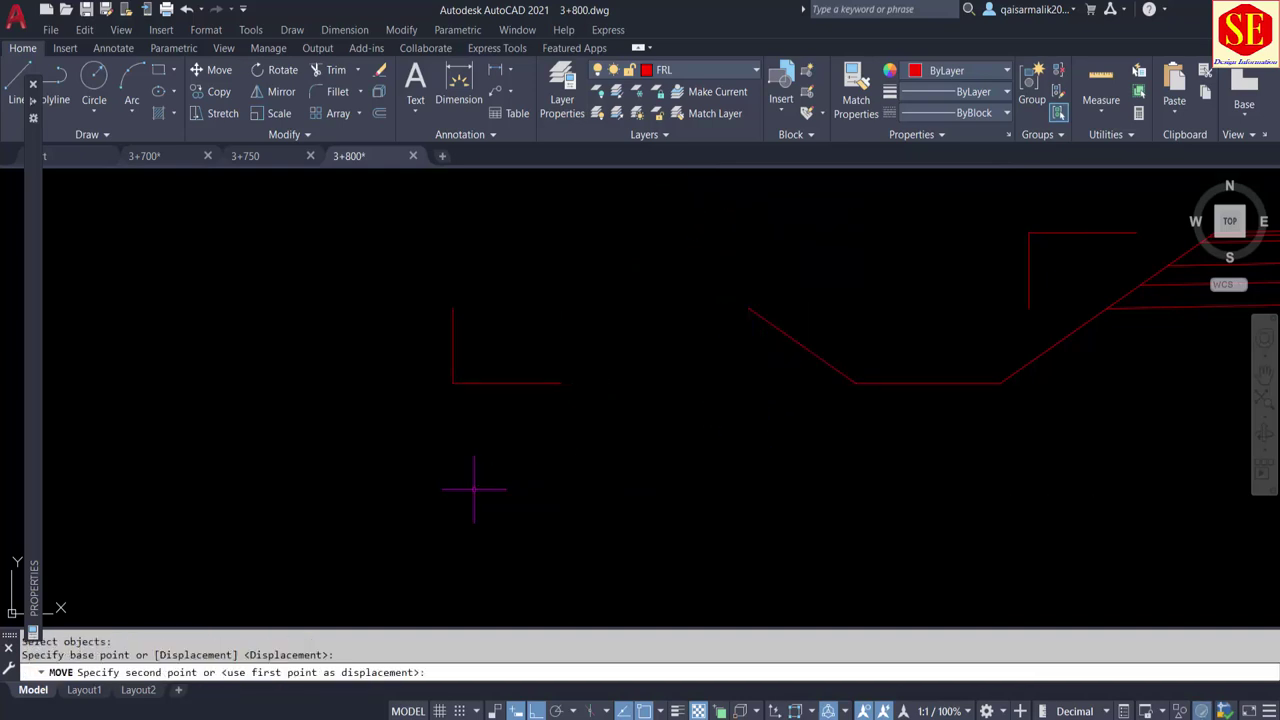
{"action": "left_click", "coordinate": [471, 486]}
{"action": "scroll", "coordinate": [723, 471], "scroll_direction": "down", "scroll_amount": 3}
{"action": "scroll", "coordinate": [743, 457], "scroll_direction": "down", "scroll_amount": 2}
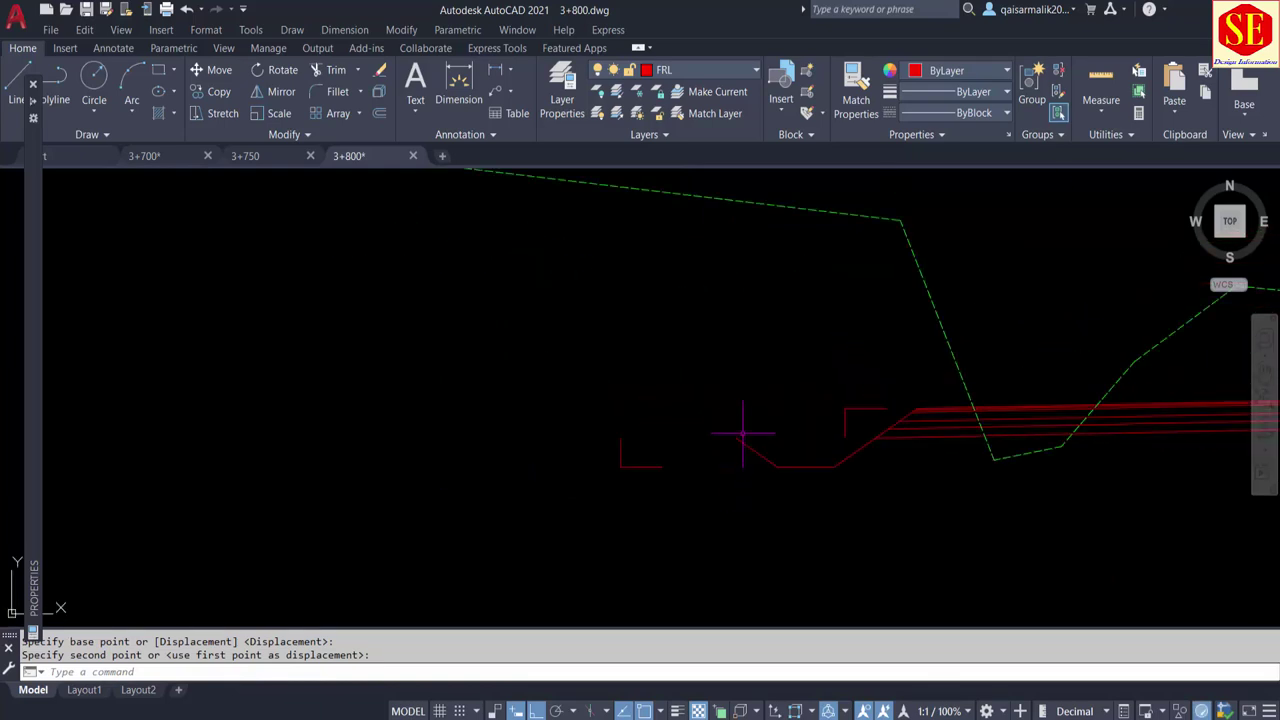
{"action": "type", "text": "EX"}
Extend the slanted 1:1.5 edge up to the green ground line
{"action": "key", "text": "Return"}
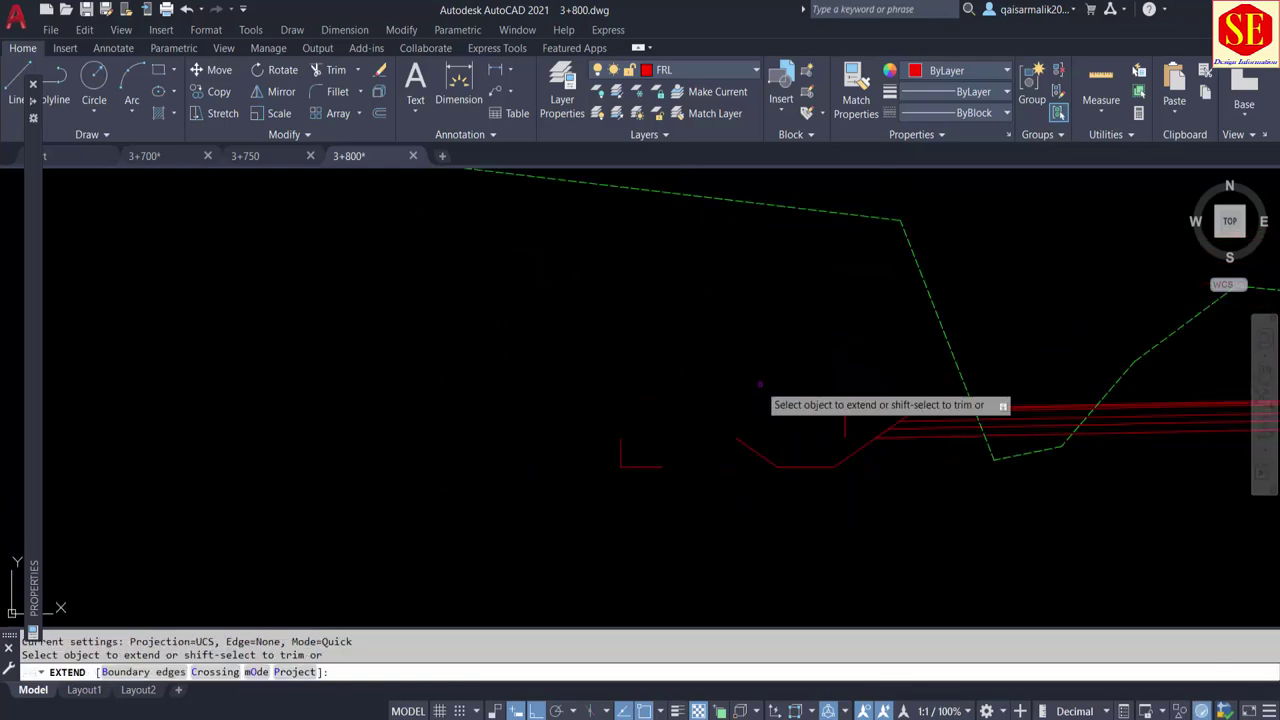
{"action": "scroll", "coordinate": [771, 401], "scroll_direction": "down", "scroll_amount": 2}
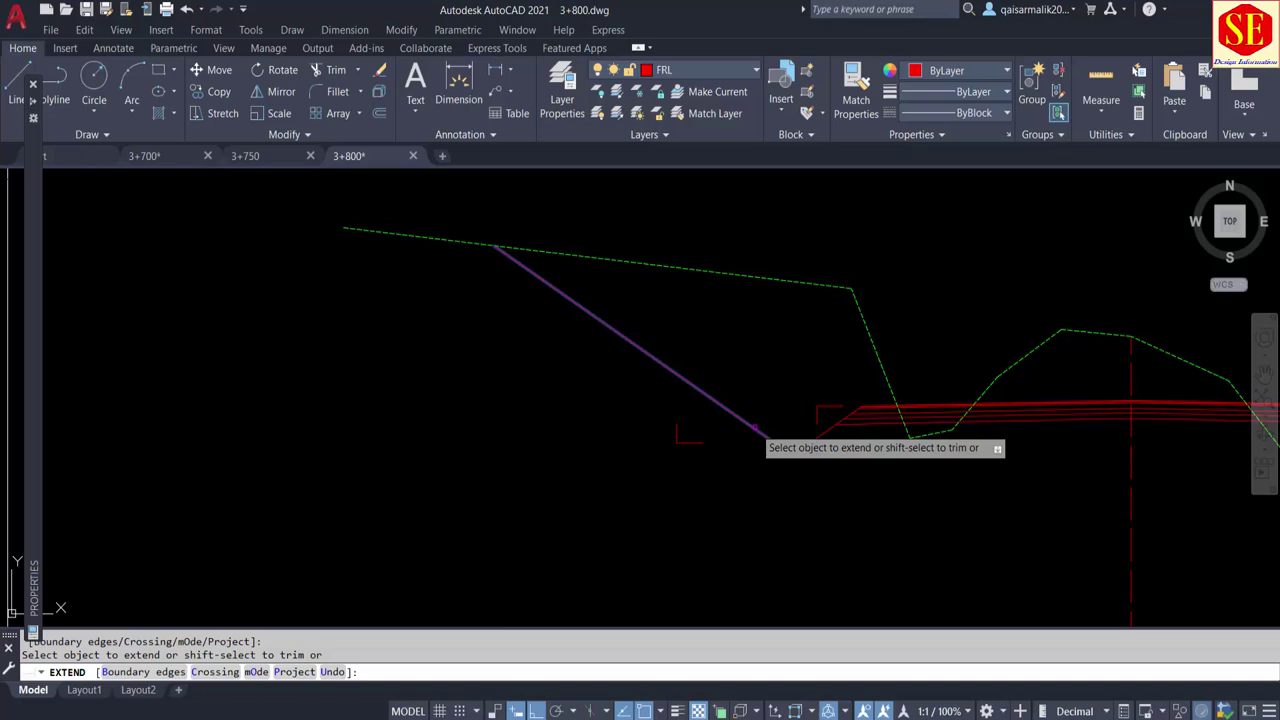
{"action": "left_click", "coordinate": [760, 432]}
{"action": "key", "text": "Escape"}
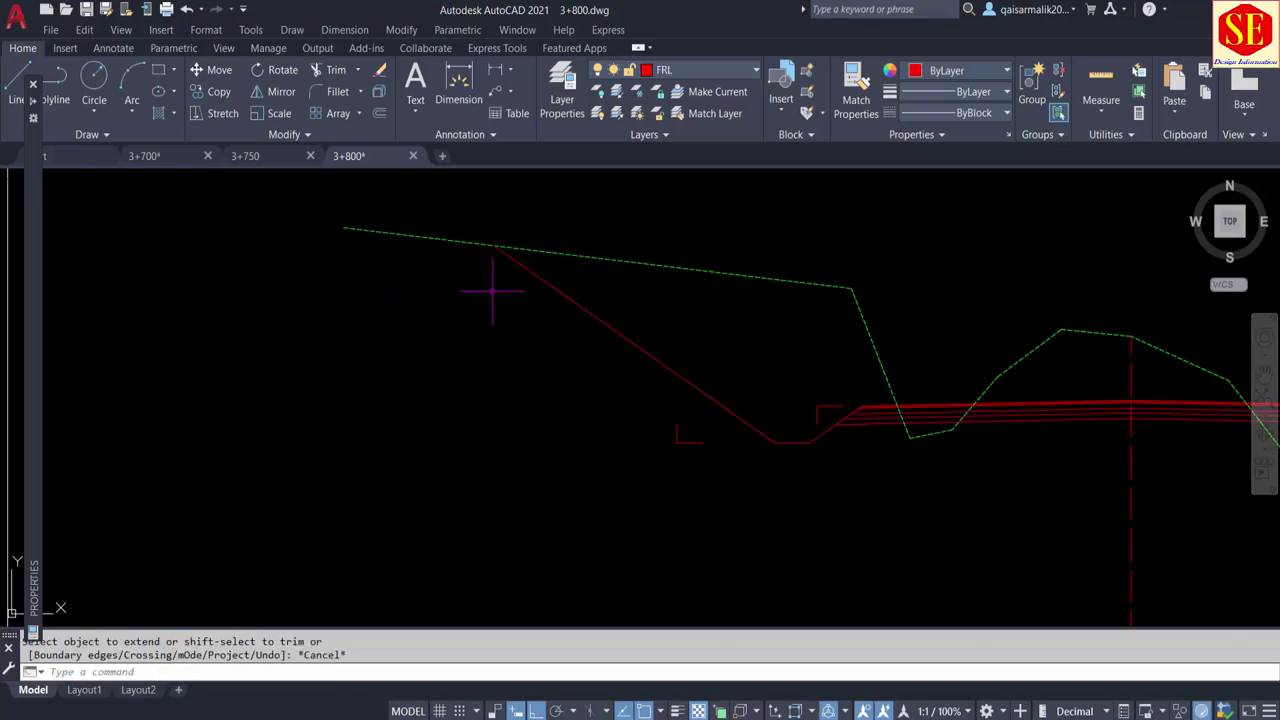
{"action": "middle_click_drag", "start_coordinate": [672, 363], "coordinate": [655, 358]}
Reposition the red slope marker beside the left cut slope with ortho turned off
{"action": "key", "text": "Return"}
{"action": "scroll", "coordinate": [690, 430], "scroll_direction": "up", "scroll_amount": 2}
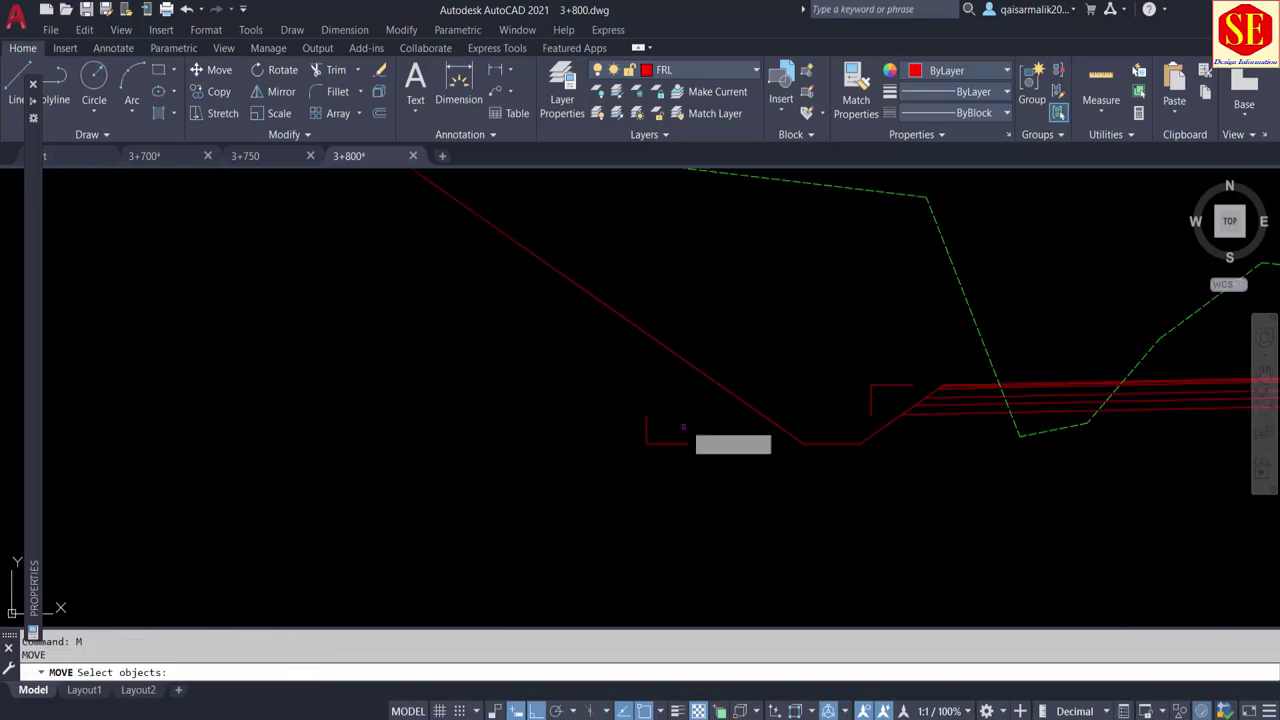
{"action": "left_click", "coordinate": [686, 418]}
{"action": "left_click", "coordinate": [608, 458]}
{"action": "left_click", "coordinate": [699, 535]}
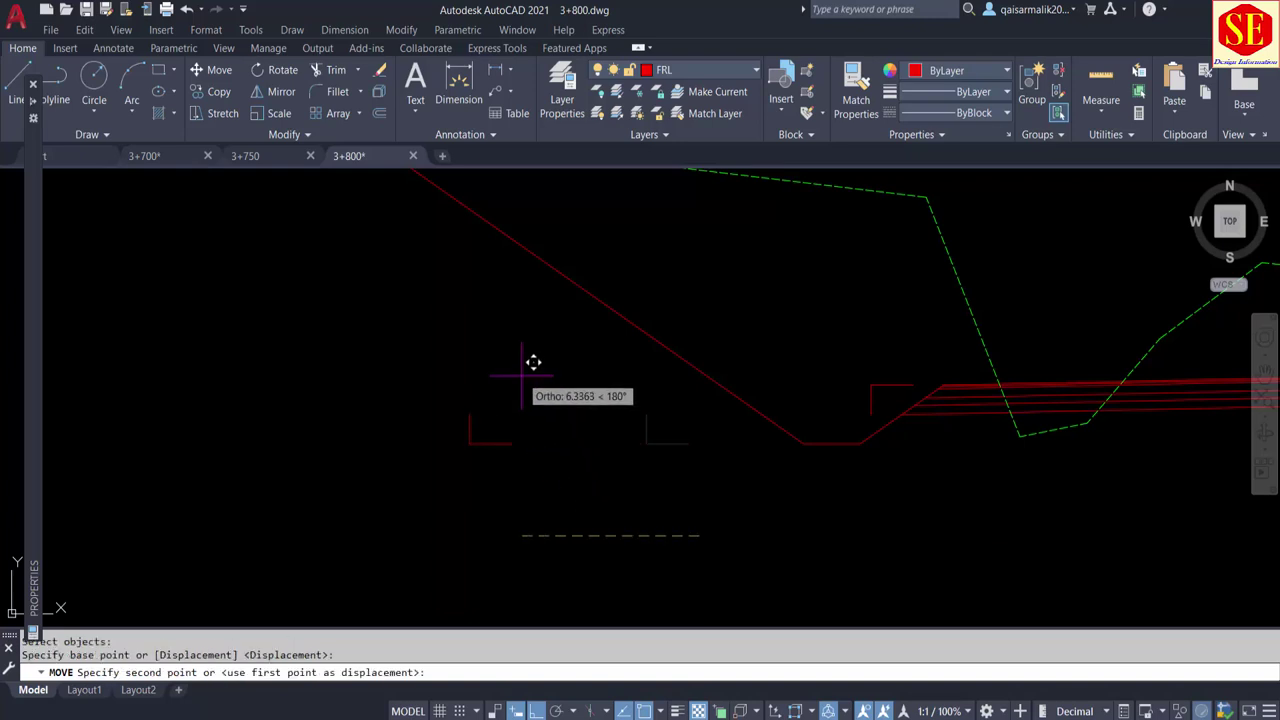
{"action": "key", "text": "F8"}
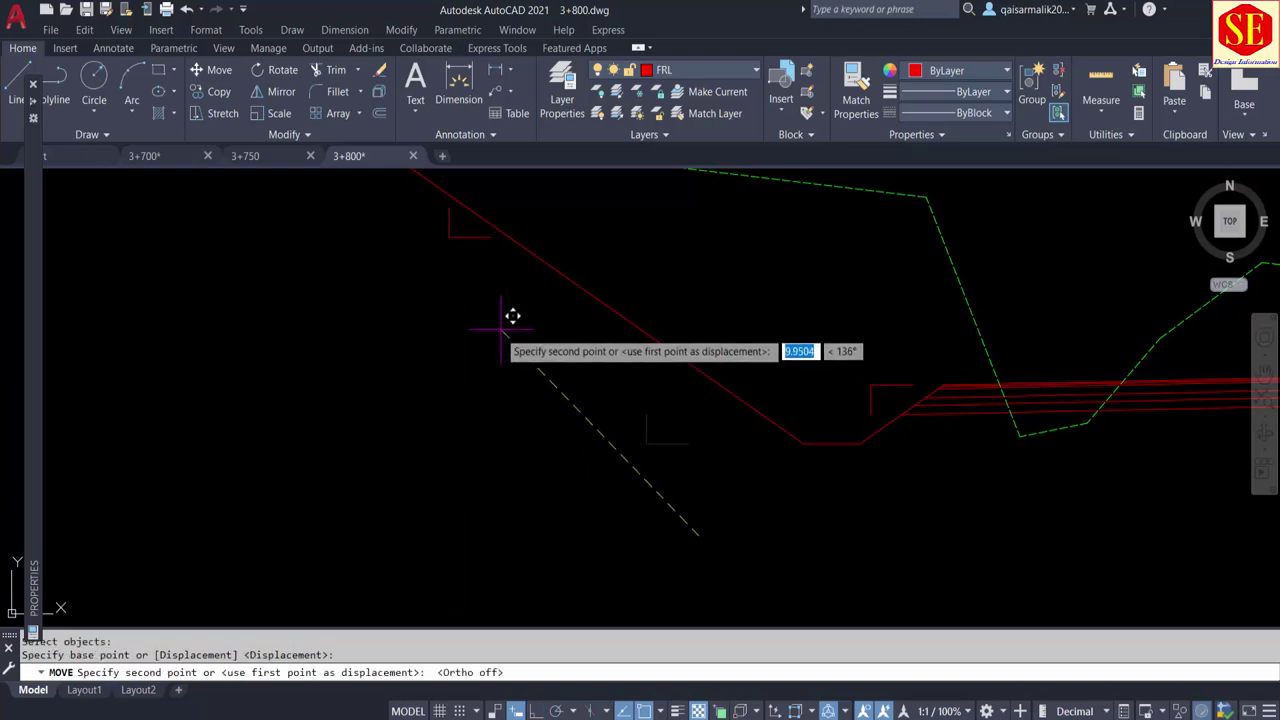
{"action": "left_click", "coordinate": [943, 423]}
{"action": "middle_click_drag", "start_coordinate": [943, 423], "coordinate": [525, 460]}
{"action": "scroll", "coordinate": [525, 460], "scroll_direction": "down", "scroll_amount": 2}
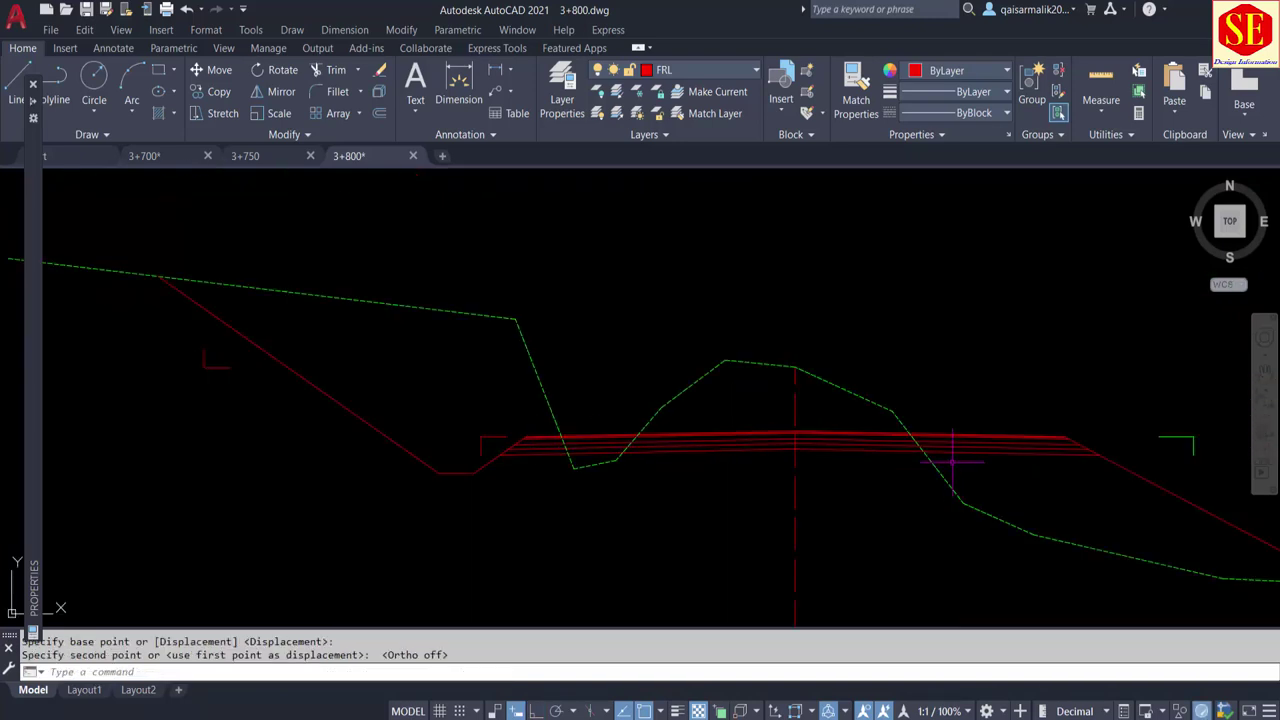
{"action": "middle_click_drag", "start_coordinate": [1102, 443], "coordinate": [986, 391]}
Attempt to move the small green slope marker by the right slope, then cancel
{"action": "type", "text": "m"}
{"action": "key", "text": "Return"}
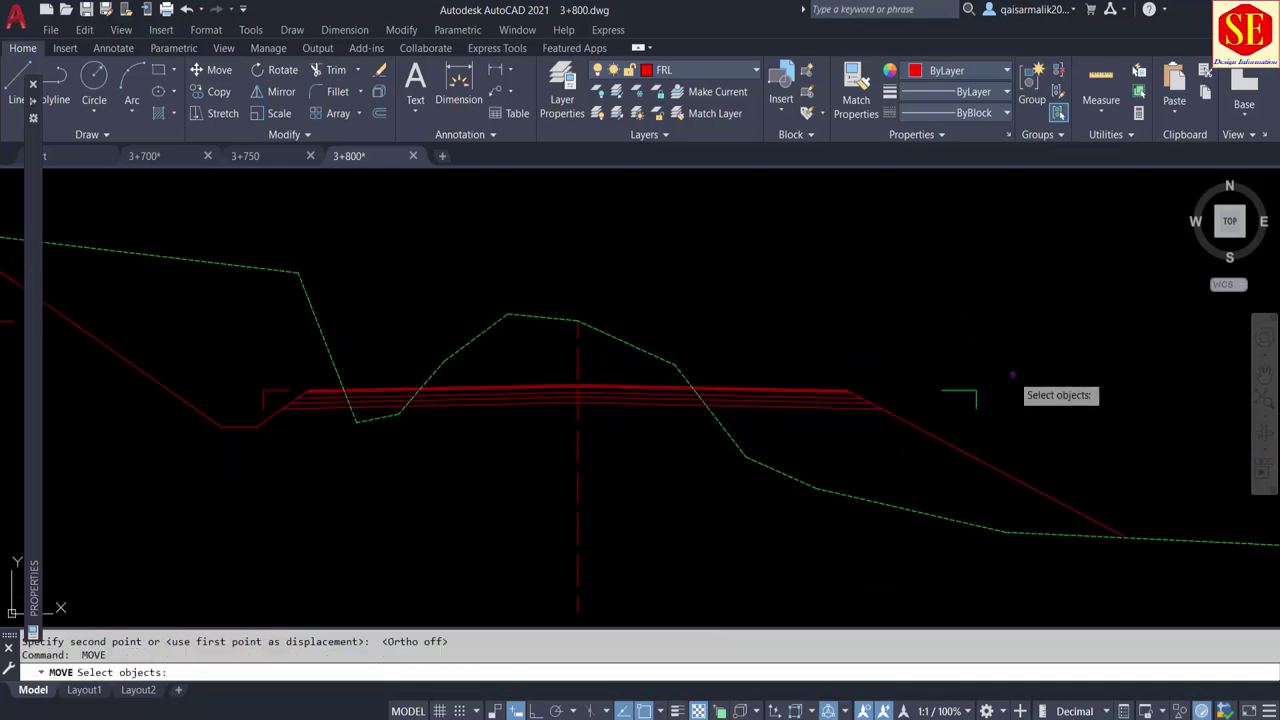
{"action": "left_click_drag", "start_coordinate": [1010, 372], "coordinate": [920, 448]}
{"action": "key", "text": "Return"}
{"action": "left_click", "coordinate": [970, 405]}
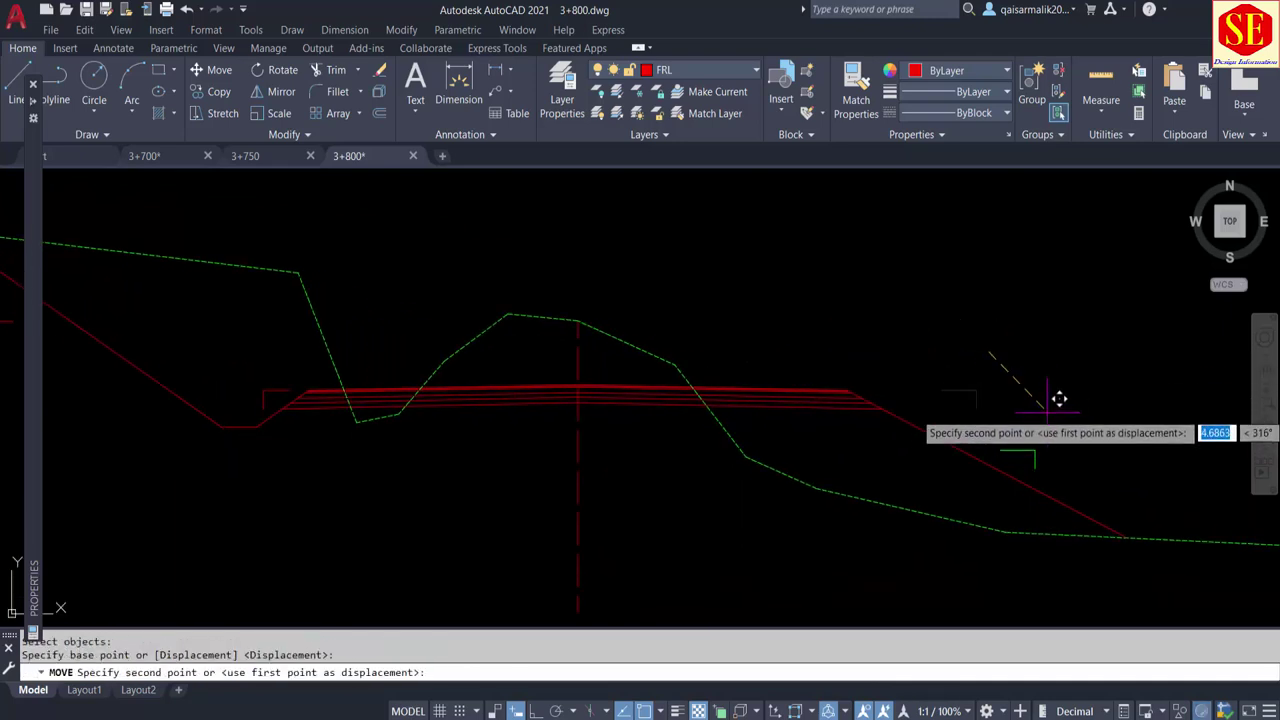
{"action": "key", "text": "Escape"}
{"action": "scroll", "coordinate": [900, 358], "scroll_direction": "up", "scroll_amount": 2}
{"action": "scroll", "coordinate": [897, 360], "scroll_direction": "up", "scroll_amount": 2}
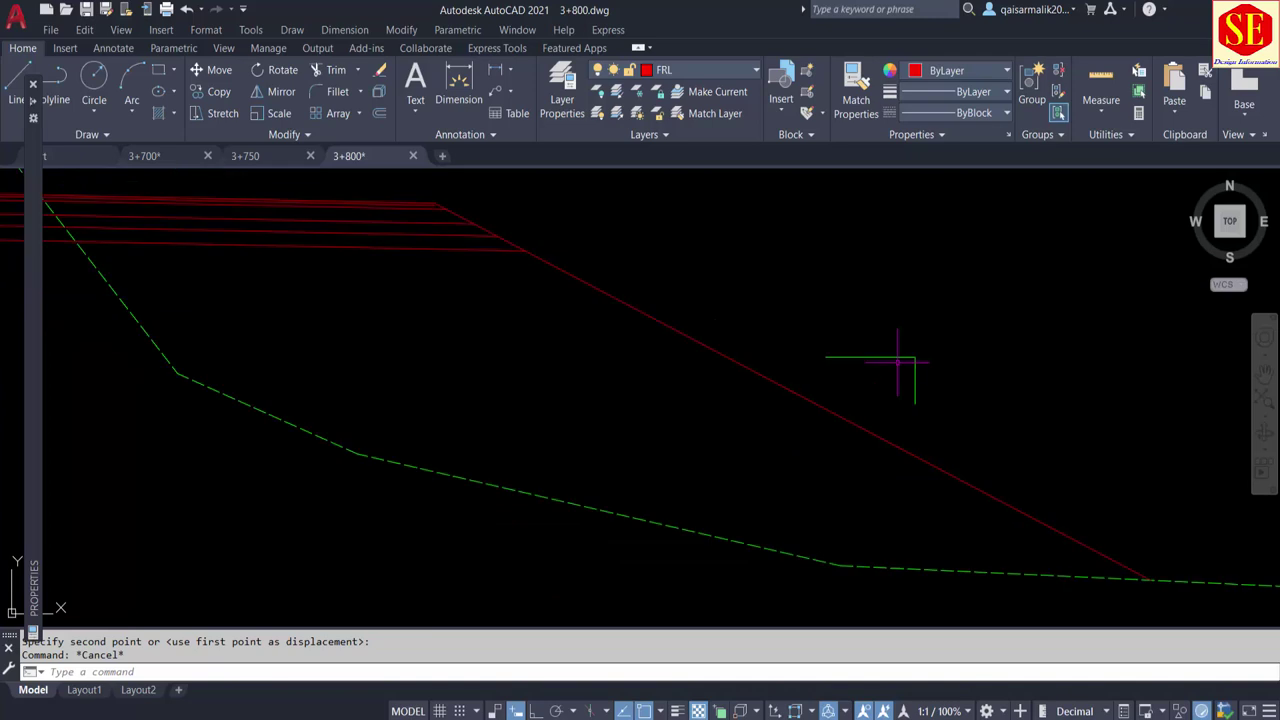
{"action": "type", "text": "t"}
{"action": "key", "text": "Return"}
Write a '2' text label in a box near the right side slope
{"action": "left_click", "coordinate": [820, 286]}
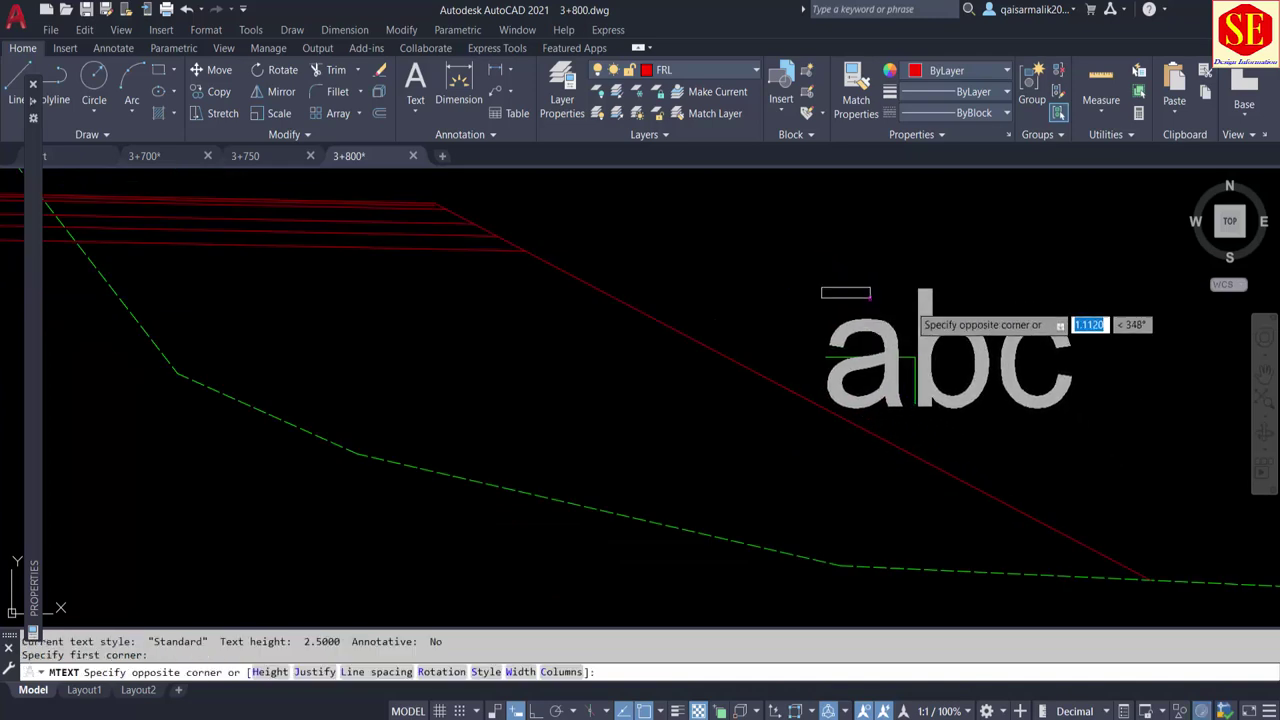
{"action": "left_click", "coordinate": [1012, 322]}
{"action": "type", "text": "2"}
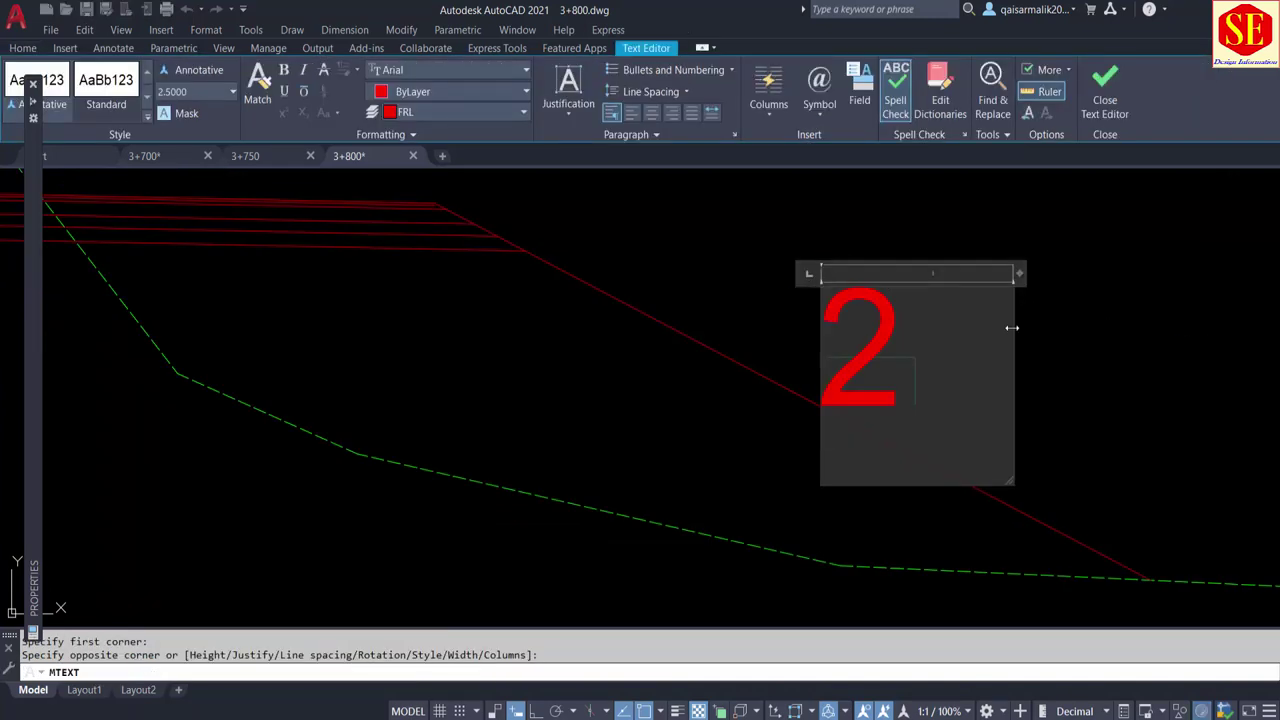
{"action": "left_click", "coordinate": [1058, 290]}
Scale the red 2 label down to half size with factor 0.5
{"action": "type", "text": "d"}
{"action": "key", "text": "Return"}
{"action": "scroll", "coordinate": [953, 317], "scroll_direction": "down", "scroll_amount": 2}
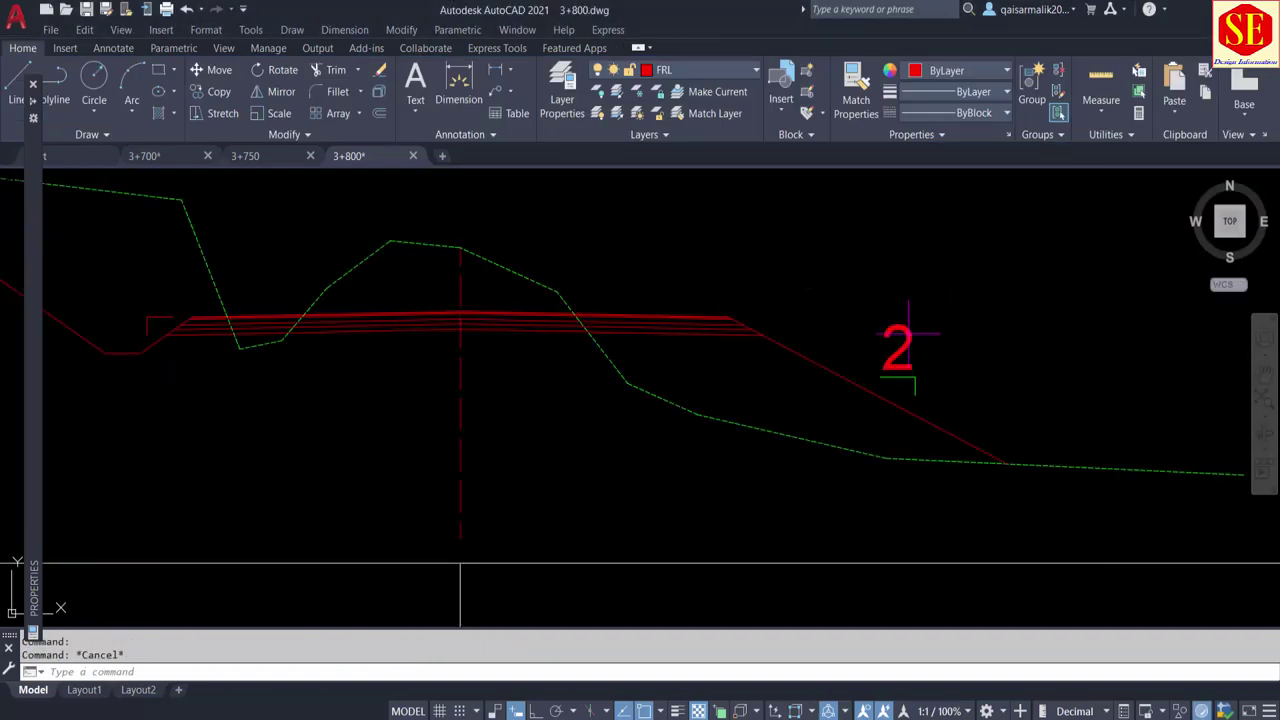
{"action": "type", "text": "sc"}
{"action": "key", "text": "Return"}
{"action": "left_click", "coordinate": [900, 345]}
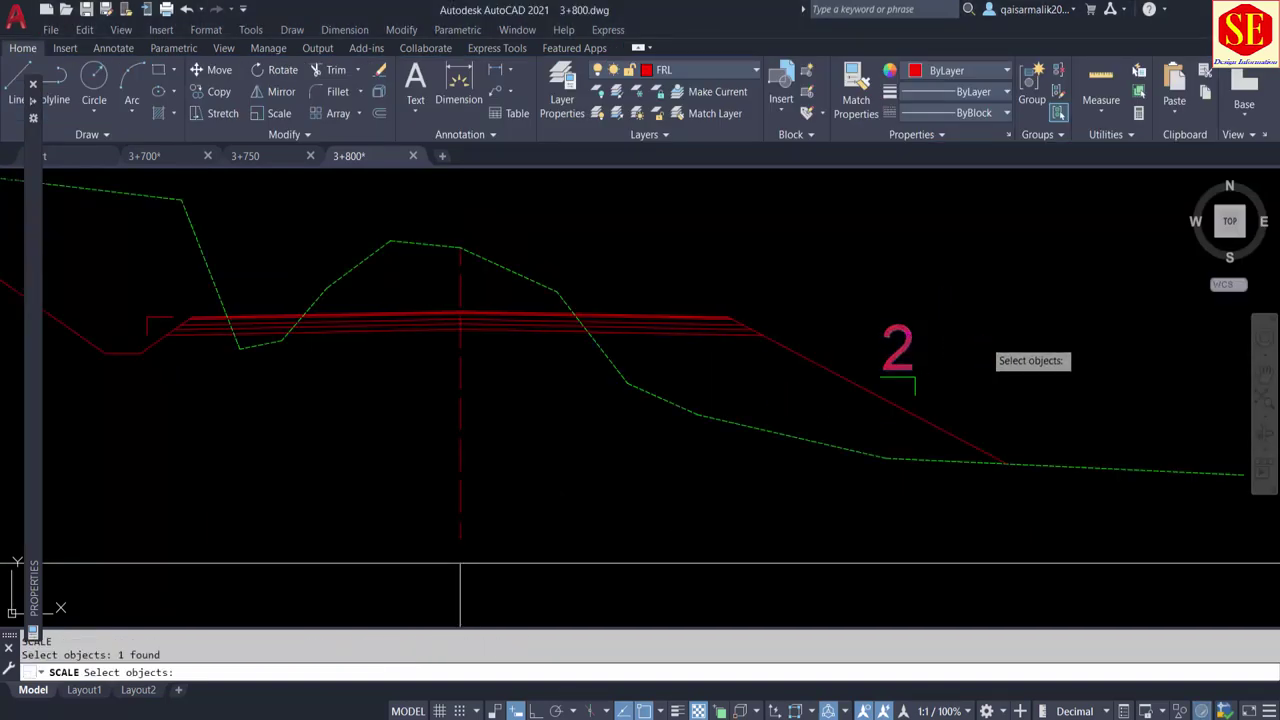
{"action": "key", "text": "Return"}
{"action": "left_click", "coordinate": [985, 340]}
{"action": "type", "text": ".5"}
{"action": "key", "text": "Return"}
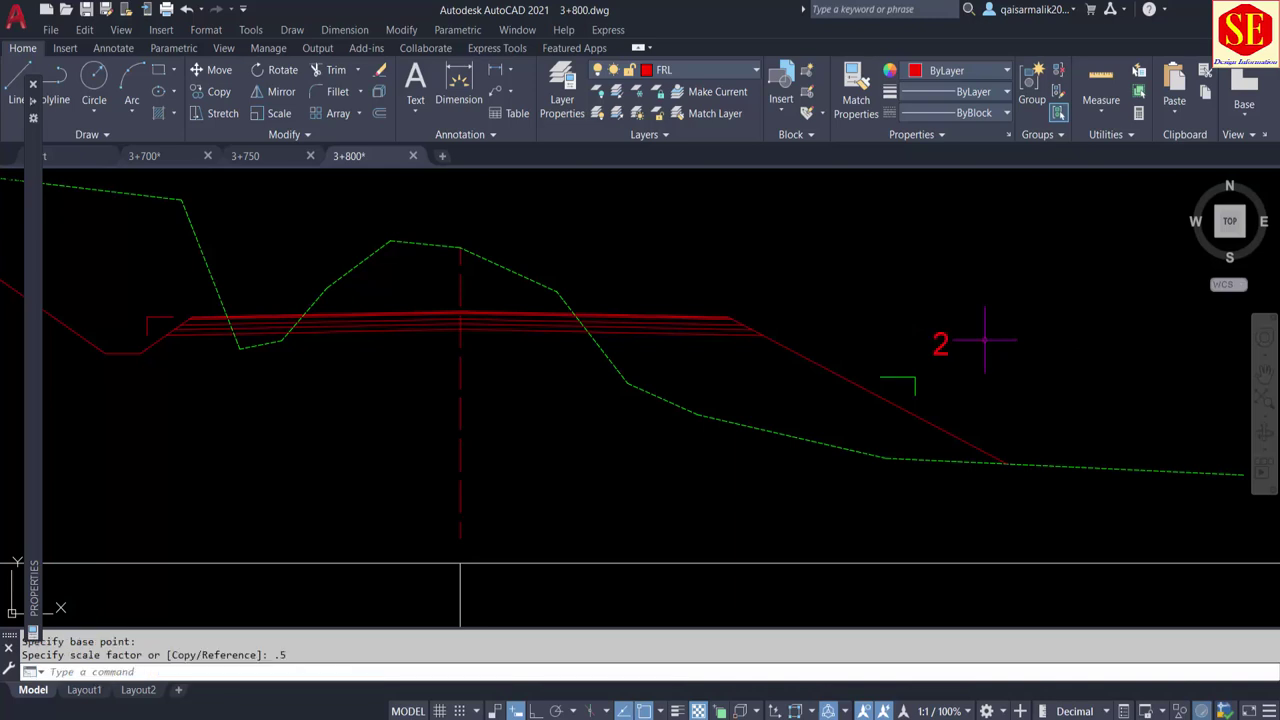
{"action": "type", "text": "m"}
After a cancelled move, shrink the 2 label by 0.5 again
{"action": "key", "text": "Return"}
{"action": "scroll", "coordinate": [975, 352], "scroll_direction": "up", "scroll_amount": 2}
{"action": "type", "text": "M"}
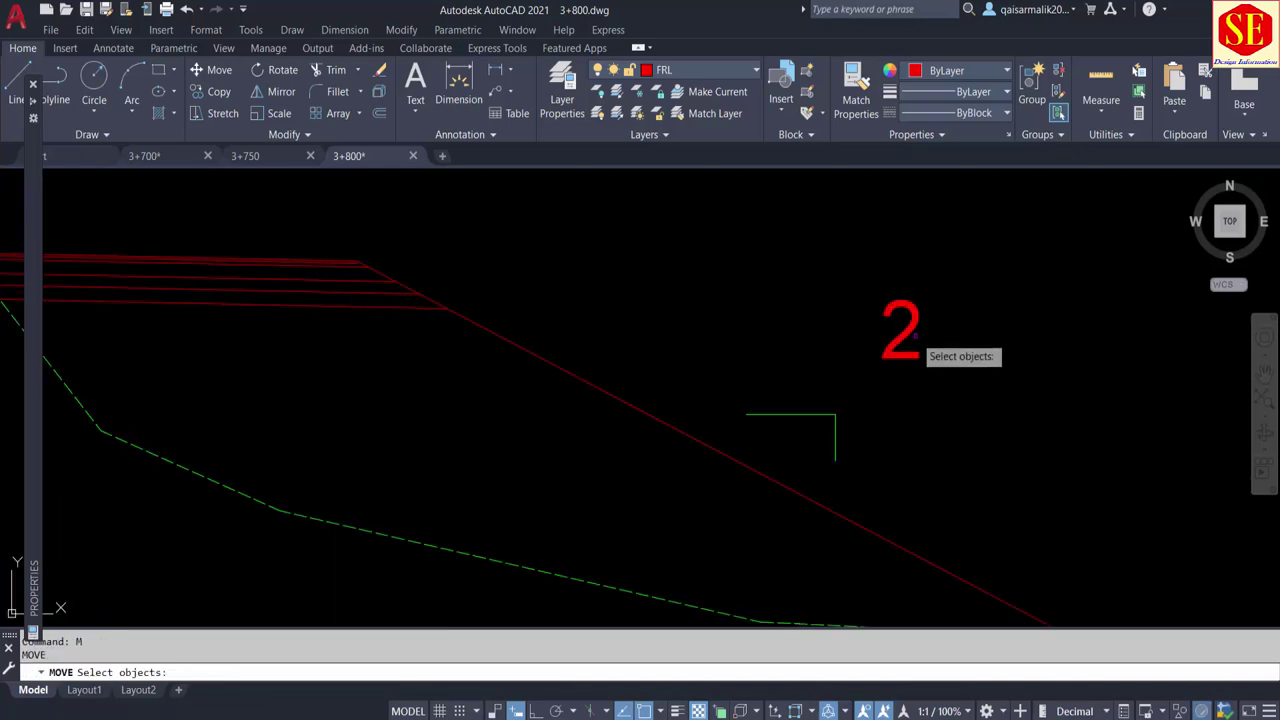
{"action": "left_click", "coordinate": [900, 330]}
{"action": "key", "text": "Return"}
{"action": "left_click", "coordinate": [1000, 315]}
{"action": "key", "text": "Escape"}
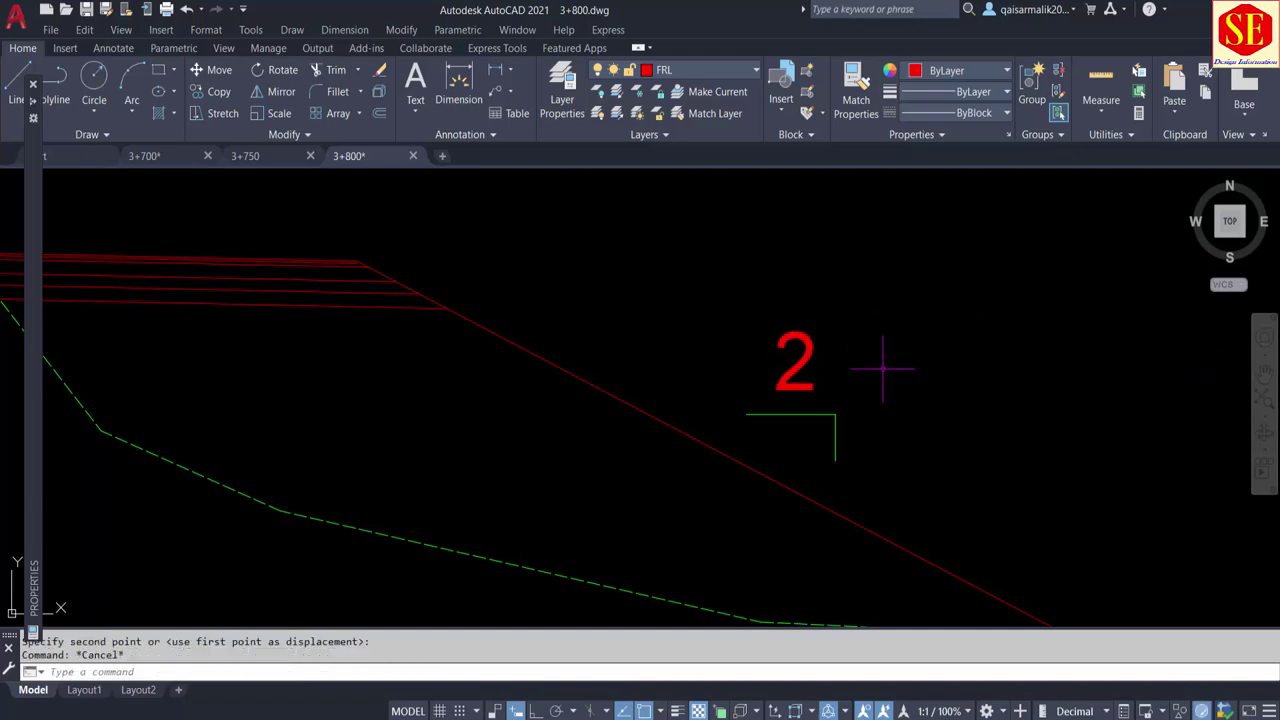
{"action": "type", "text": "sc"}
{"action": "key", "text": "Return"}
{"action": "left_click", "coordinate": [800, 360]}
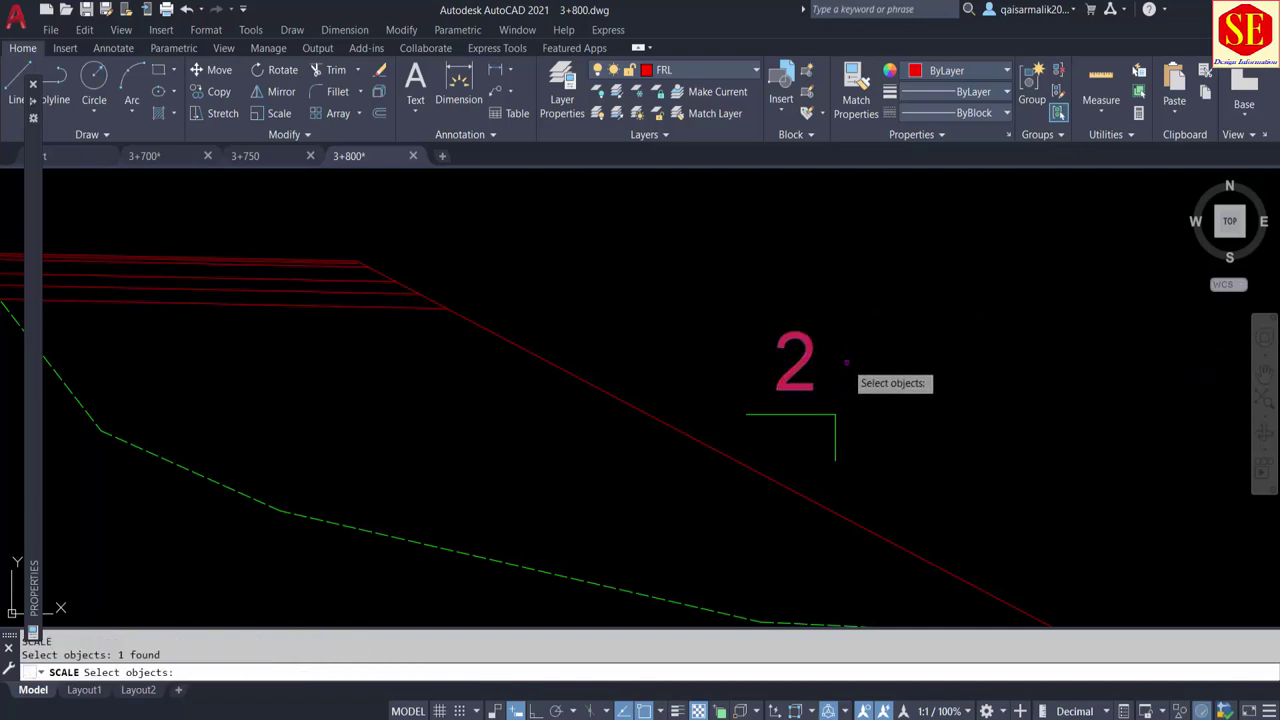
{"action": "key", "text": "Return"}
{"action": "left_click", "coordinate": [838, 373]}
{"action": "type", "text": ".5"}
{"action": "key", "text": "Return"}
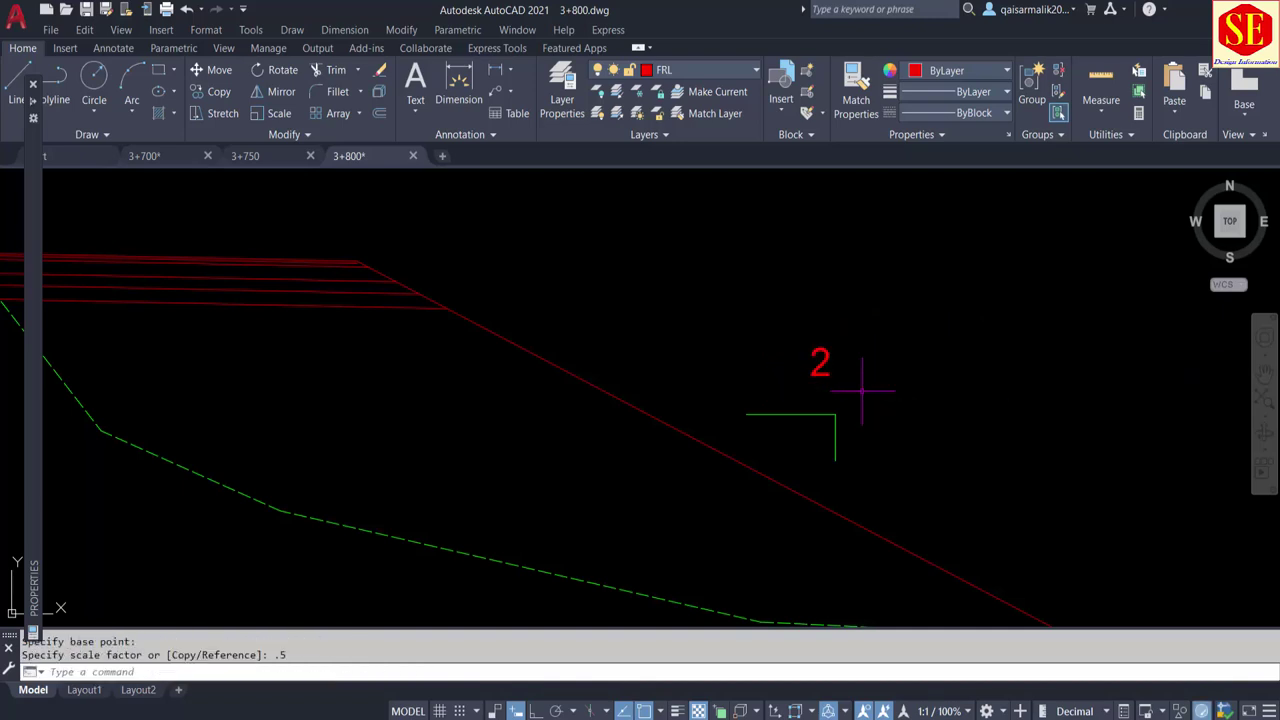
{"action": "type", "text": "m"}
Move the resized 2 label to sit above the slope triangle
{"action": "key", "text": "Return"}
{"action": "left_click", "coordinate": [820, 362]}
{"action": "key", "text": "Return"}
{"action": "left_click", "coordinate": [932, 336]}
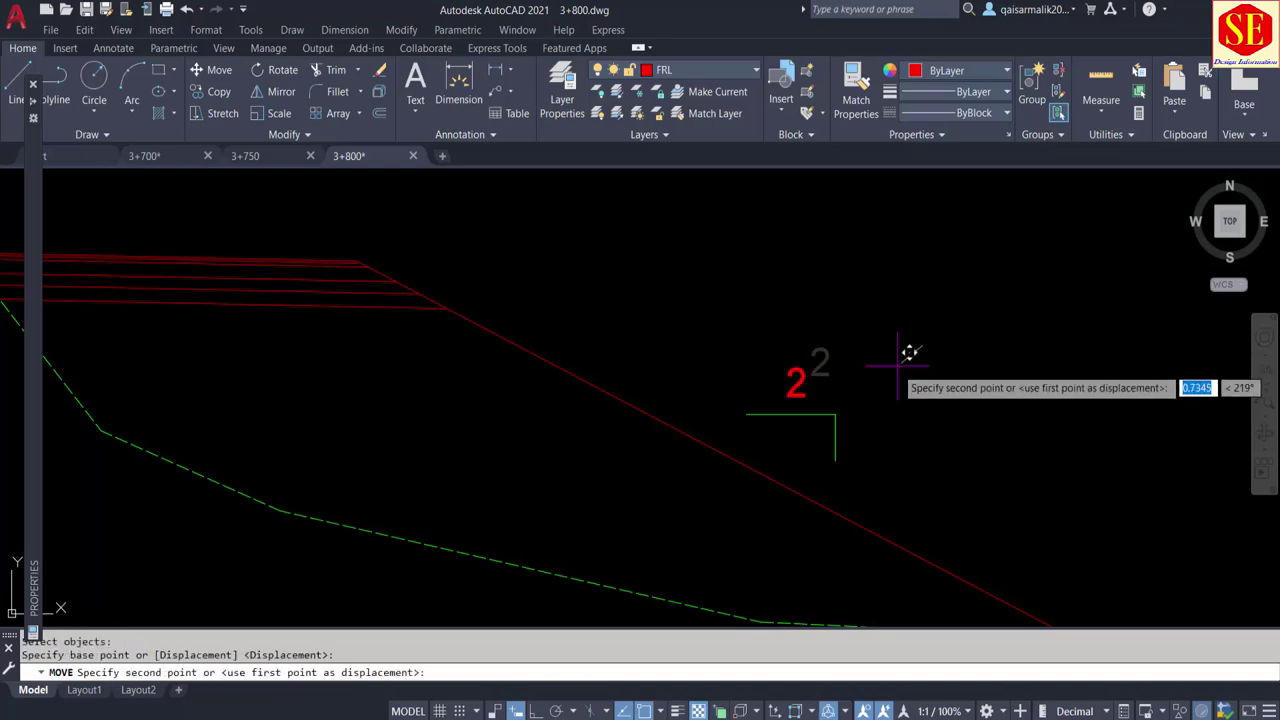
{"action": "left_click", "coordinate": [894, 377]}
{"action": "type", "text": "Co"}
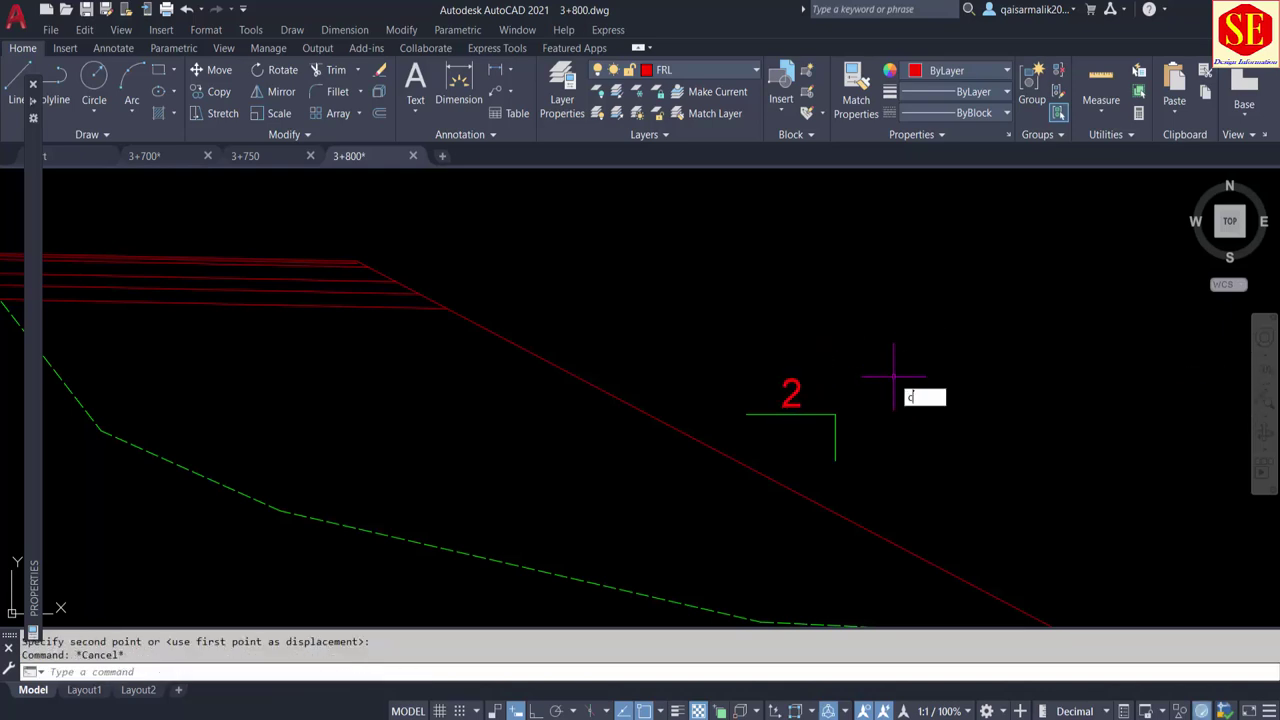
Copy the 2 label beside the triangle's vertical leg and open it for editing
{"action": "key", "text": "Return"}
{"action": "left_click", "coordinate": [791, 393]}
{"action": "key", "text": "Return"}
{"action": "left_click", "coordinate": [849, 370]}
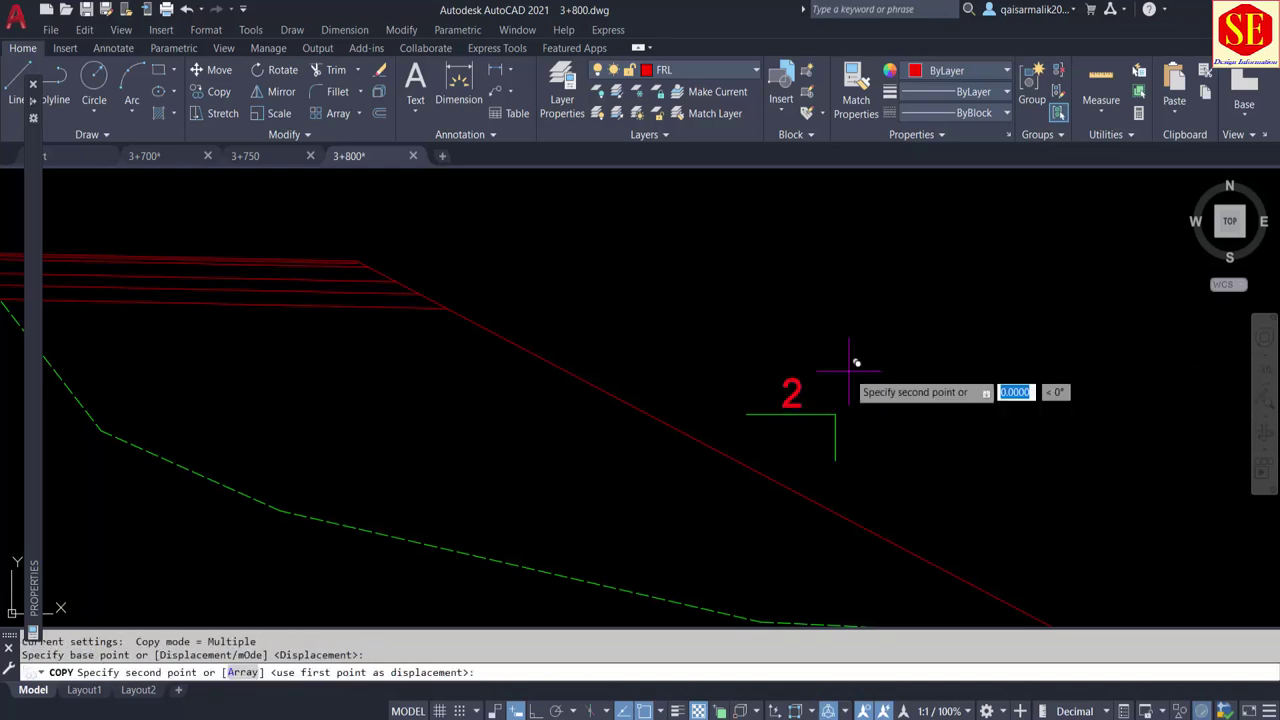
{"action": "left_click", "coordinate": [913, 408]}
{"action": "key", "text": "Escape"}
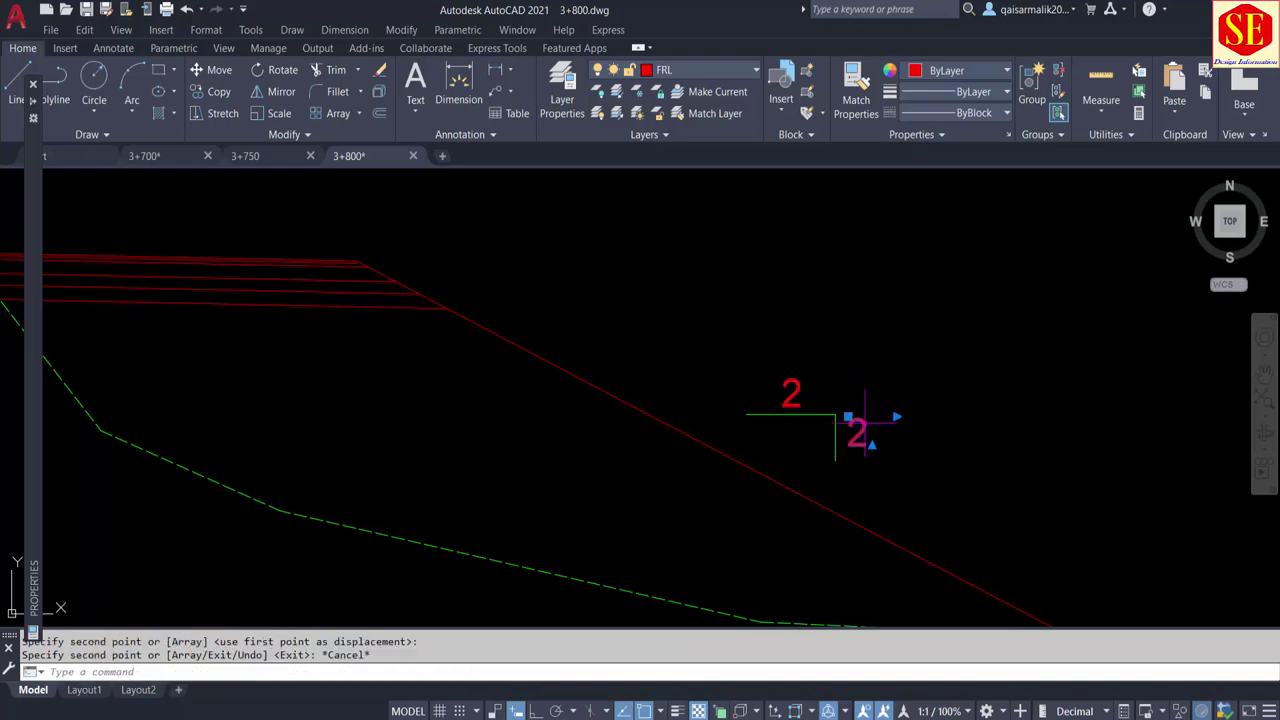
{"action": "double_click", "coordinate": [858, 430]}
{"action": "type", "text": "1"}
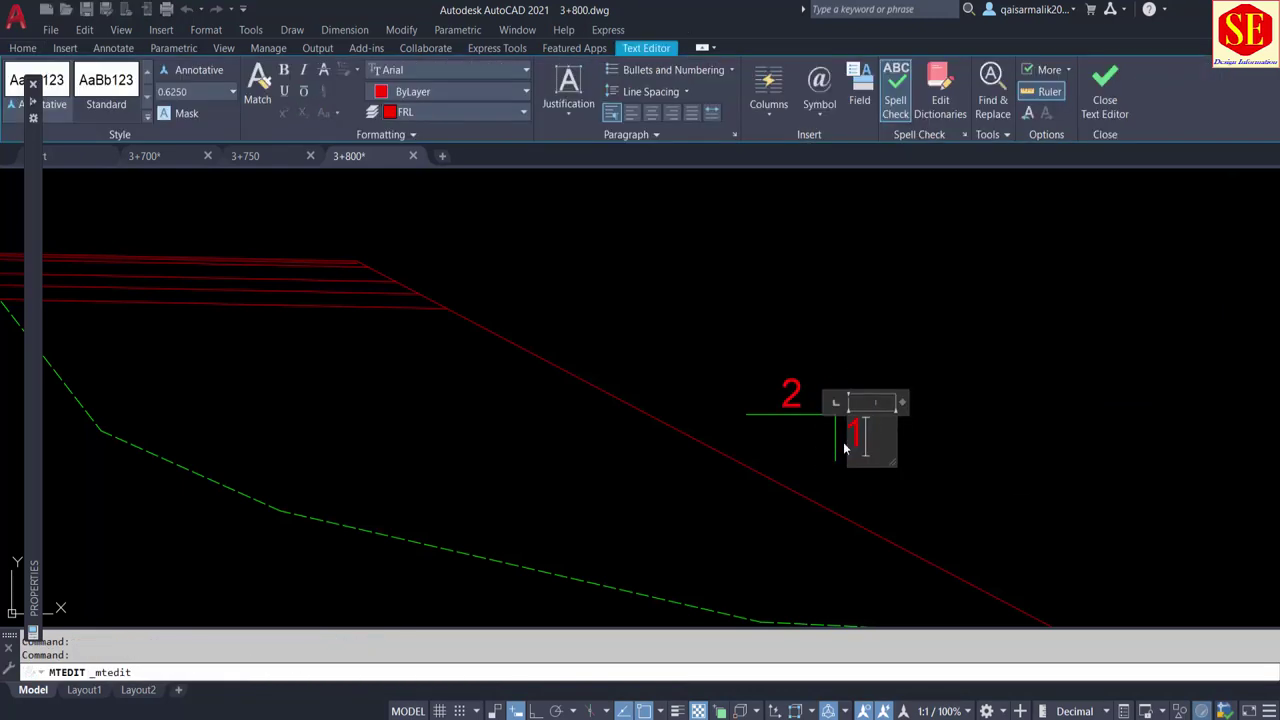
{"action": "key", "text": "Escape"}
Copy the slope triangle marker with its labels onto the left-hand slope
{"action": "scroll", "coordinate": [847, 415], "scroll_direction": "down", "scroll_amount": 2}
{"action": "scroll", "coordinate": [847, 410], "scroll_direction": "down", "scroll_amount": 1}
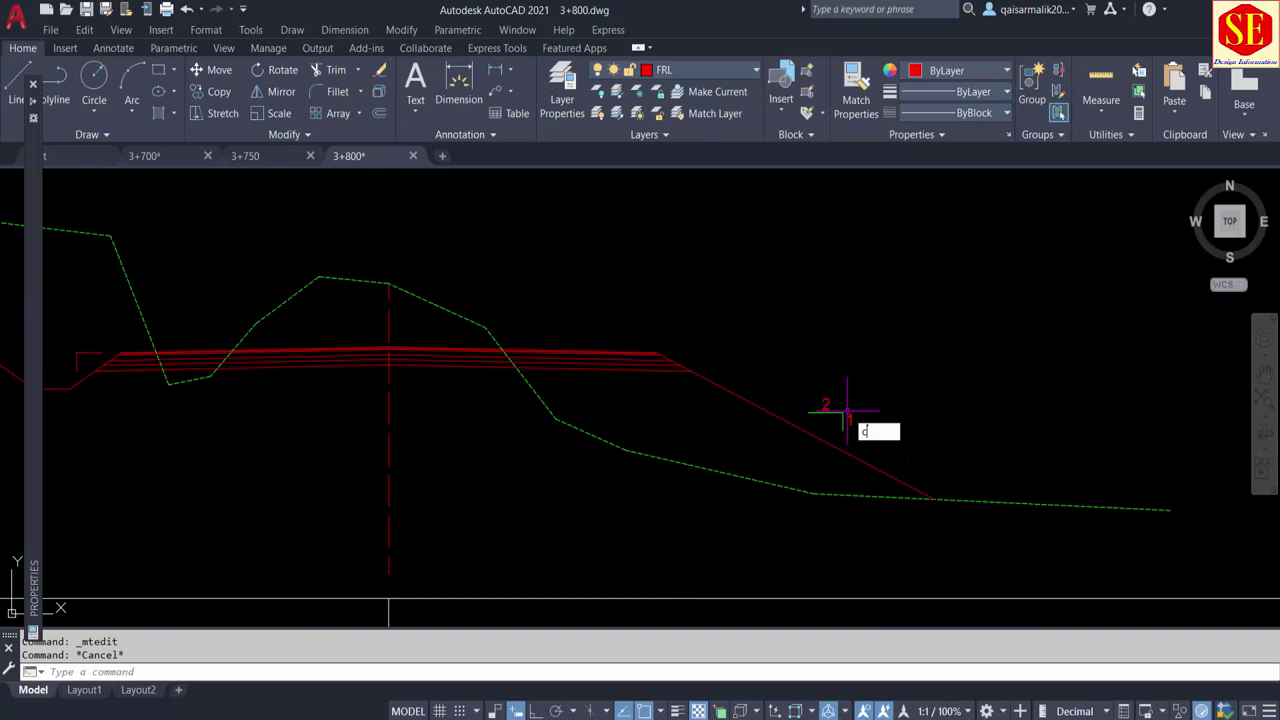
{"action": "type", "text": "o"}
{"action": "key", "text": "Return"}
{"action": "left_click", "coordinate": [826, 404]}
{"action": "key", "text": "Return"}
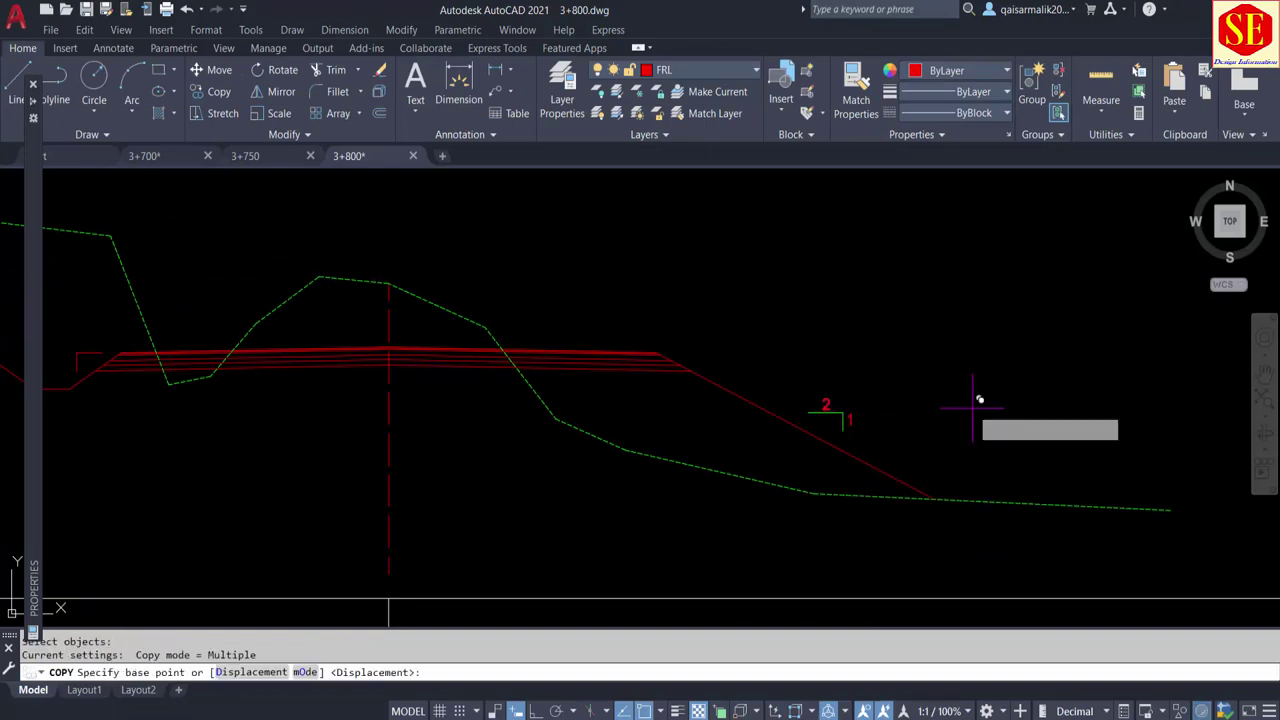
{"action": "left_click", "coordinate": [560, 403]}
{"action": "scroll", "coordinate": [771, 366], "scroll_direction": "up", "scroll_amount": 3}
{"action": "scroll", "coordinate": [771, 320], "scroll_direction": "up", "scroll_amount": 2}
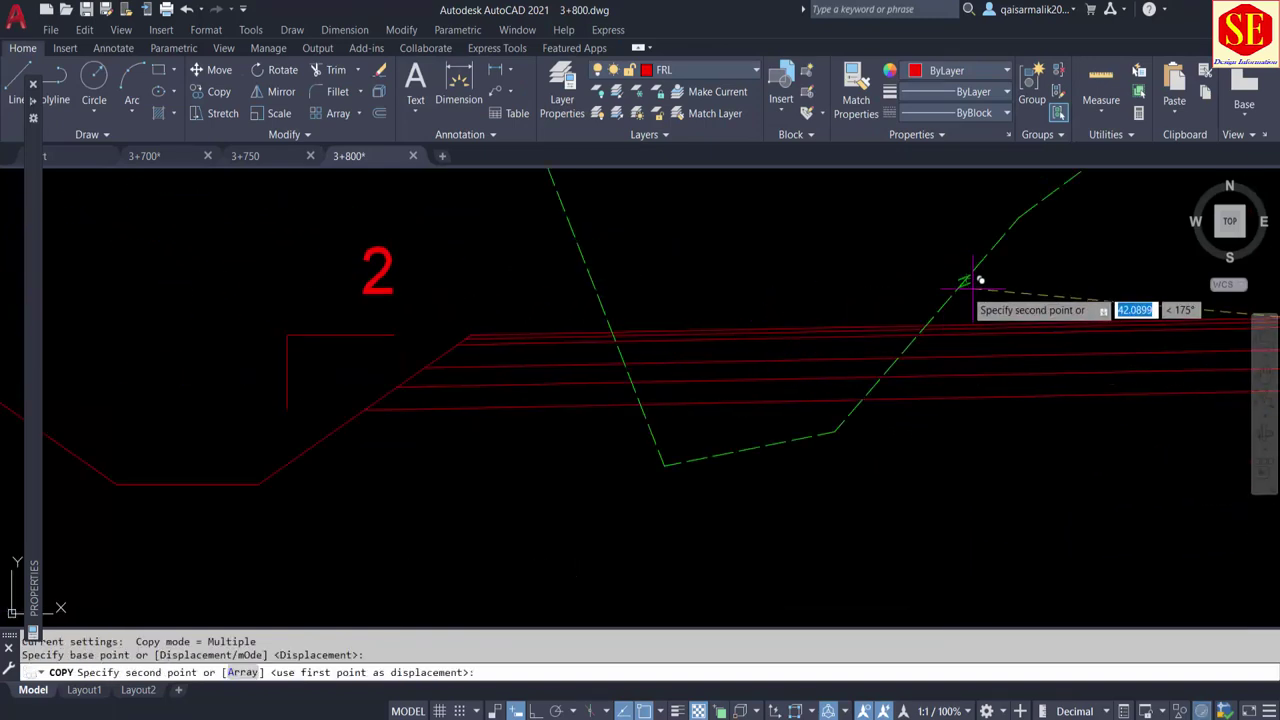
{"action": "left_click", "coordinate": [935, 306]}
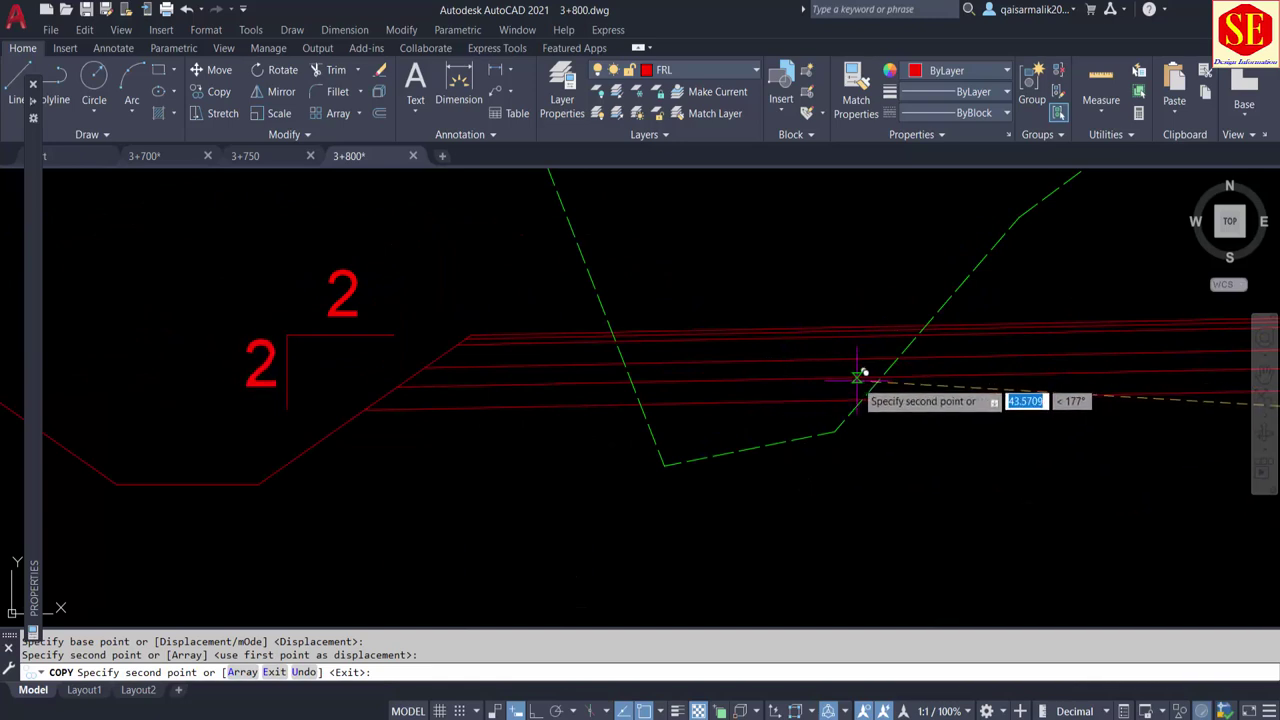
{"action": "scroll", "coordinate": [900, 390], "scroll_direction": "down", "scroll_amount": 5}
{"action": "scroll", "coordinate": [850, 360], "scroll_direction": "up", "scroll_amount": 3}
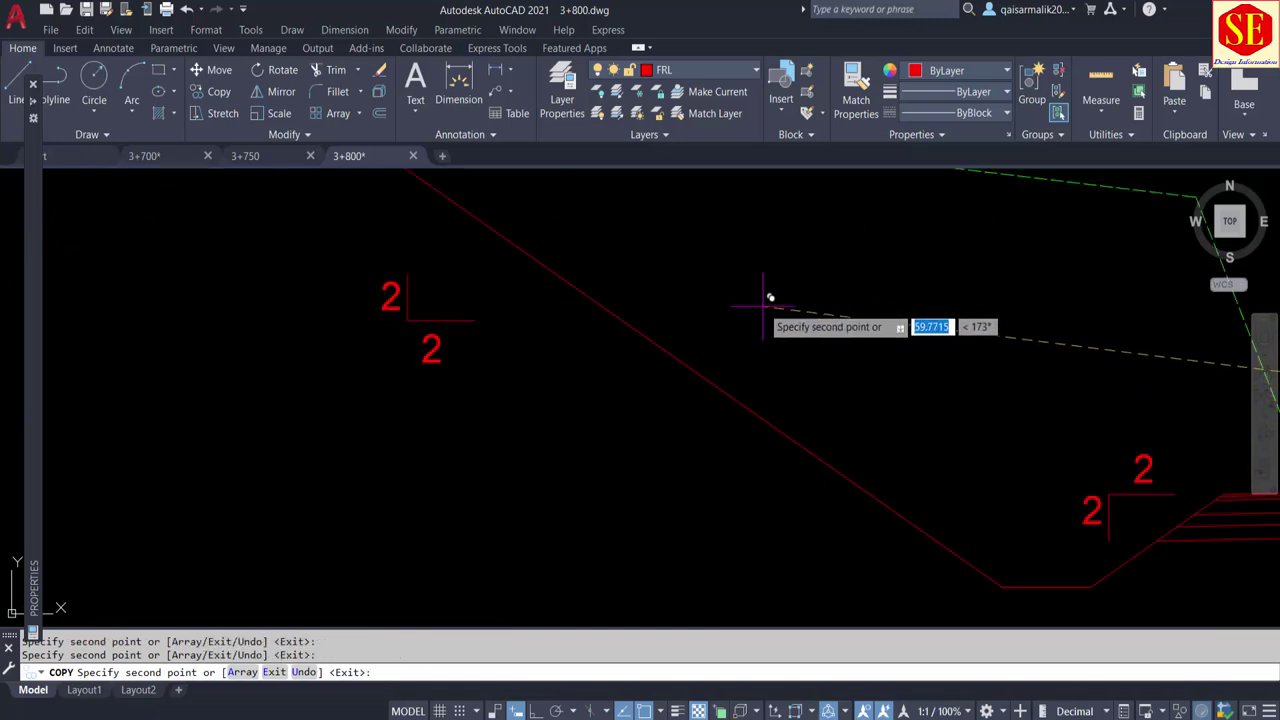
{"action": "key", "text": "Escape"}
{"action": "middle_click_drag", "start_coordinate": [1143, 460], "coordinate": [894, 443]}
{"action": "scroll", "coordinate": [897, 443], "scroll_direction": "up", "scroll_amount": 2}
Change the first left marker's labels from 2 and 2 to 1.5 and 1
{"action": "double_click", "coordinate": [900, 447]}
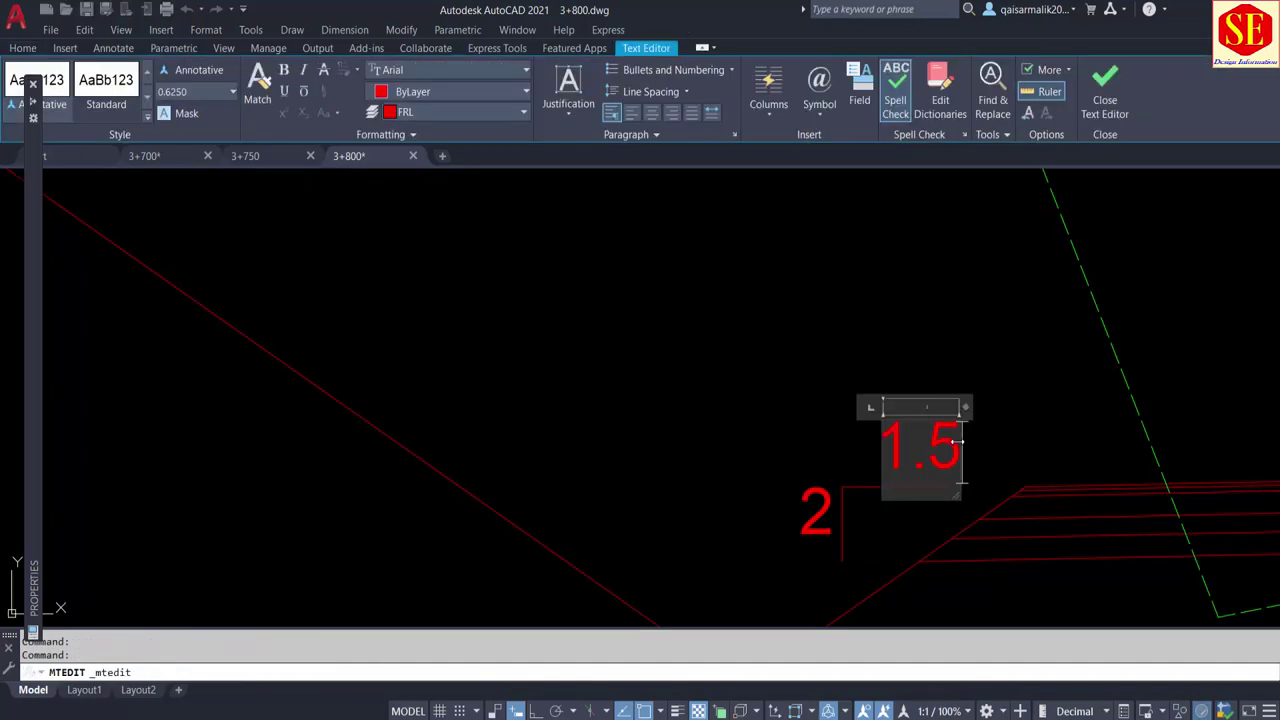
{"action": "left_click", "coordinate": [909, 357]}
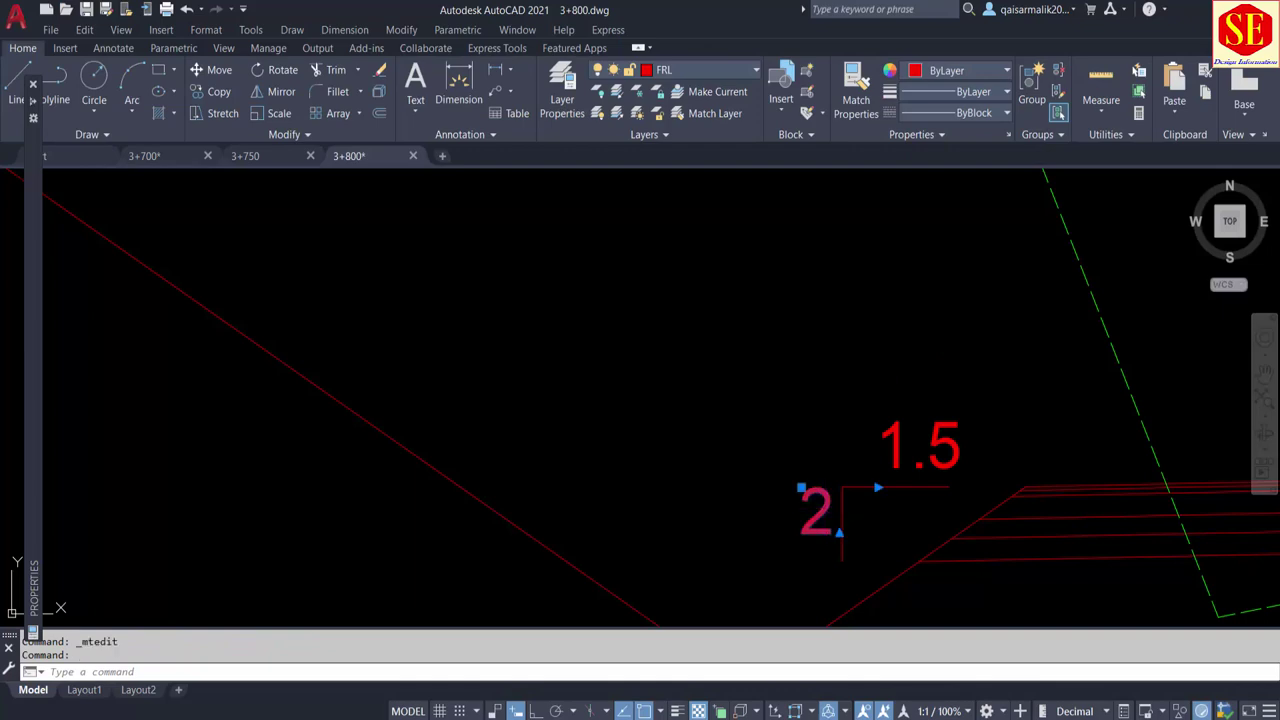
{"action": "double_click", "coordinate": [833, 515]}
{"action": "type", "text": "1"}
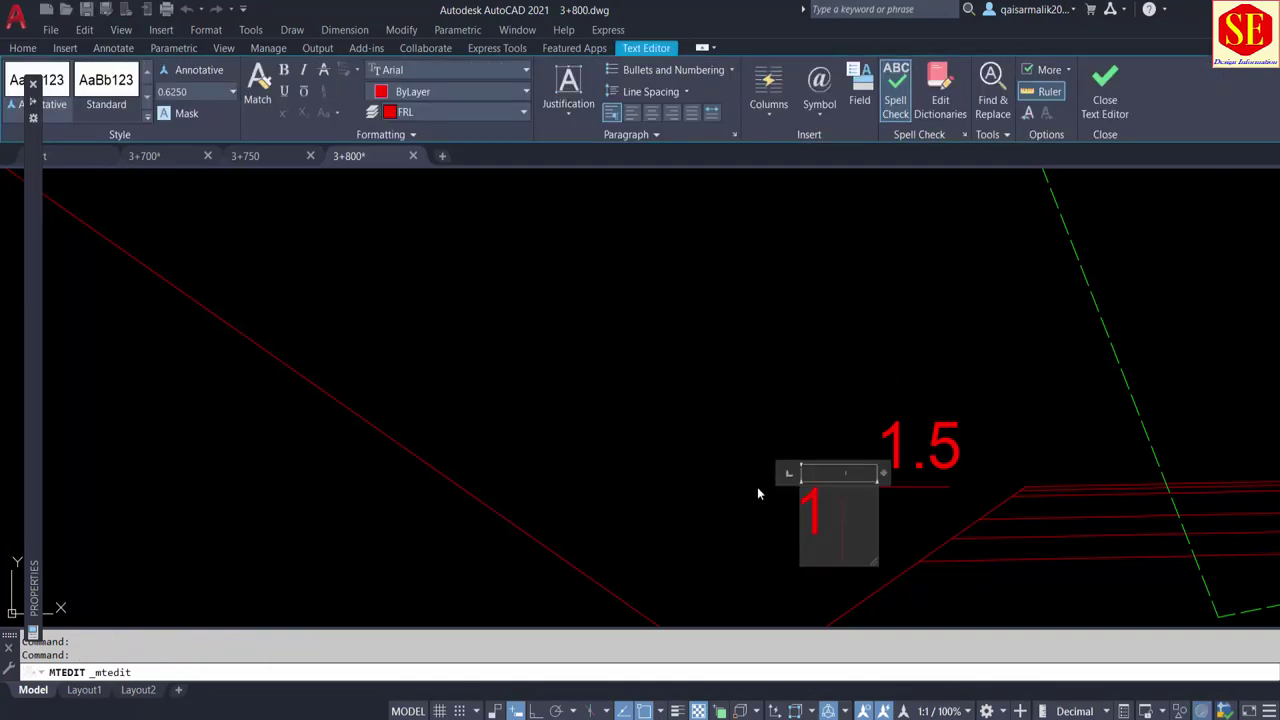
{"action": "left_click", "coordinate": [757, 487]}
{"action": "scroll", "coordinate": [790, 487], "scroll_direction": "down", "scroll_amount": 4}
{"action": "scroll", "coordinate": [373, 364], "scroll_direction": "up", "scroll_amount": 2}
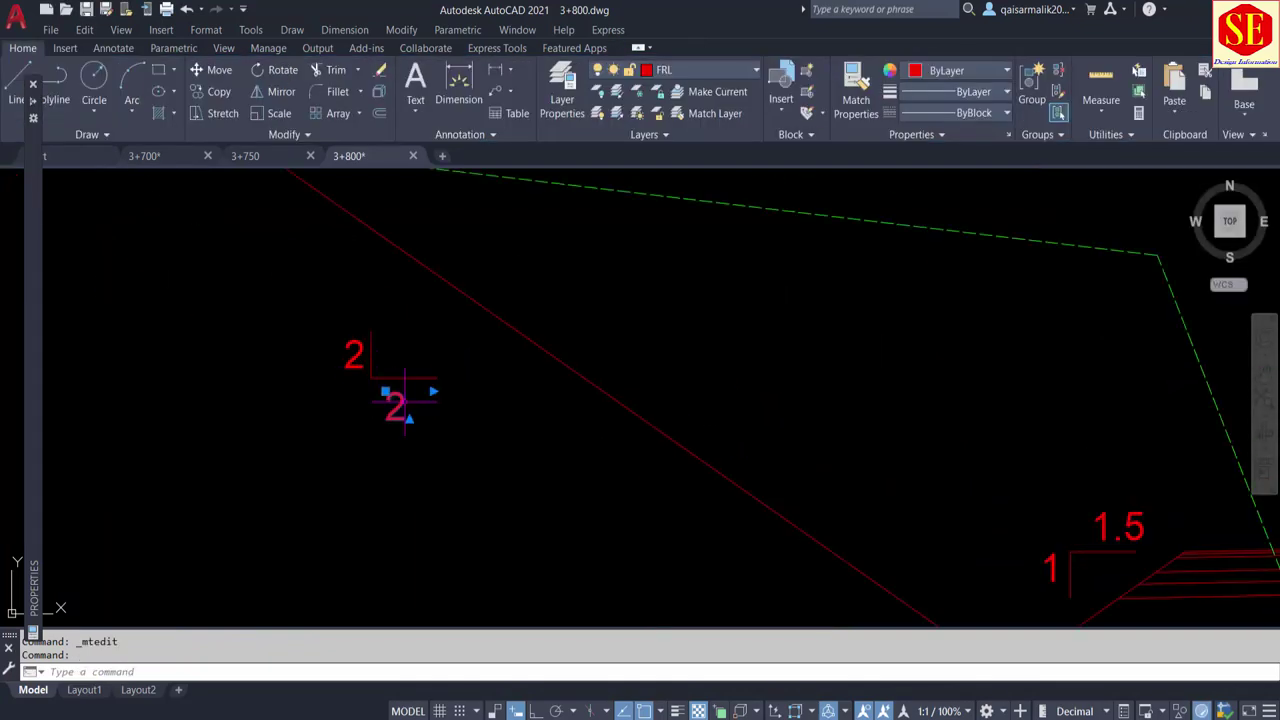
Relabel the other left marker's 2 labels as 1.5 and 1
{"action": "double_click", "coordinate": [404, 379]}
{"action": "type", "text": "1.5"}
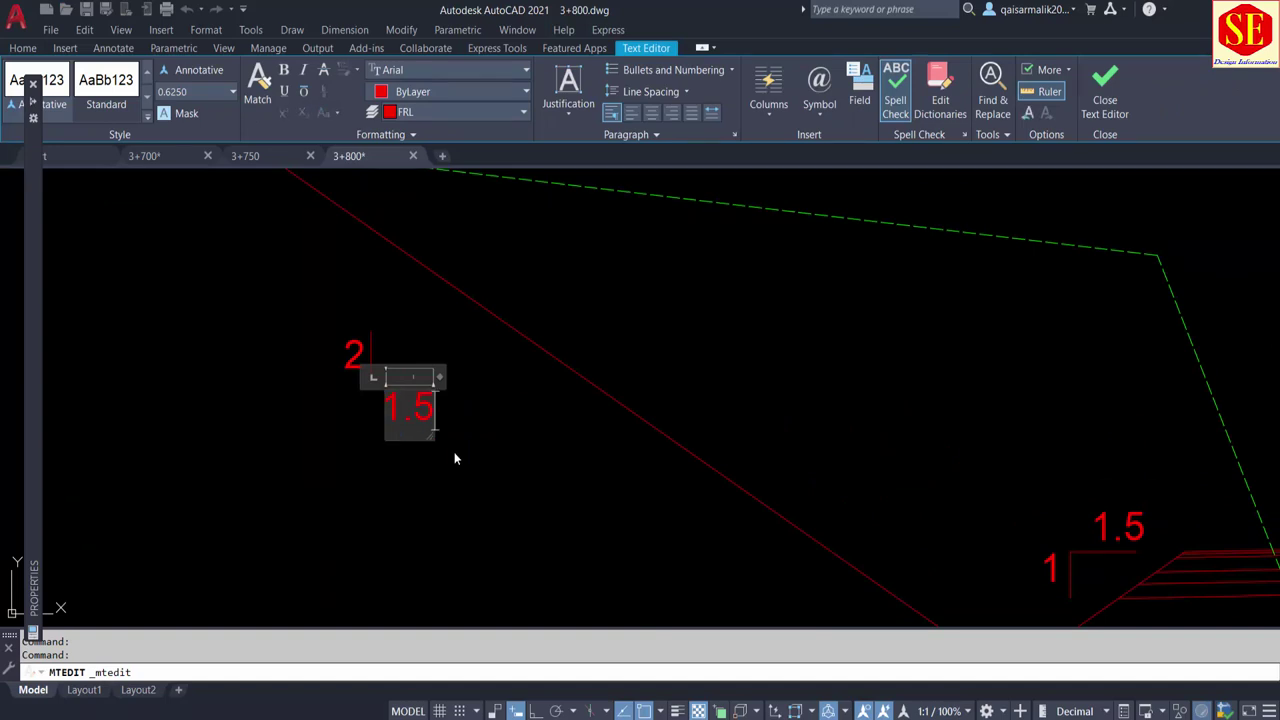
{"action": "left_click", "coordinate": [454, 458]}
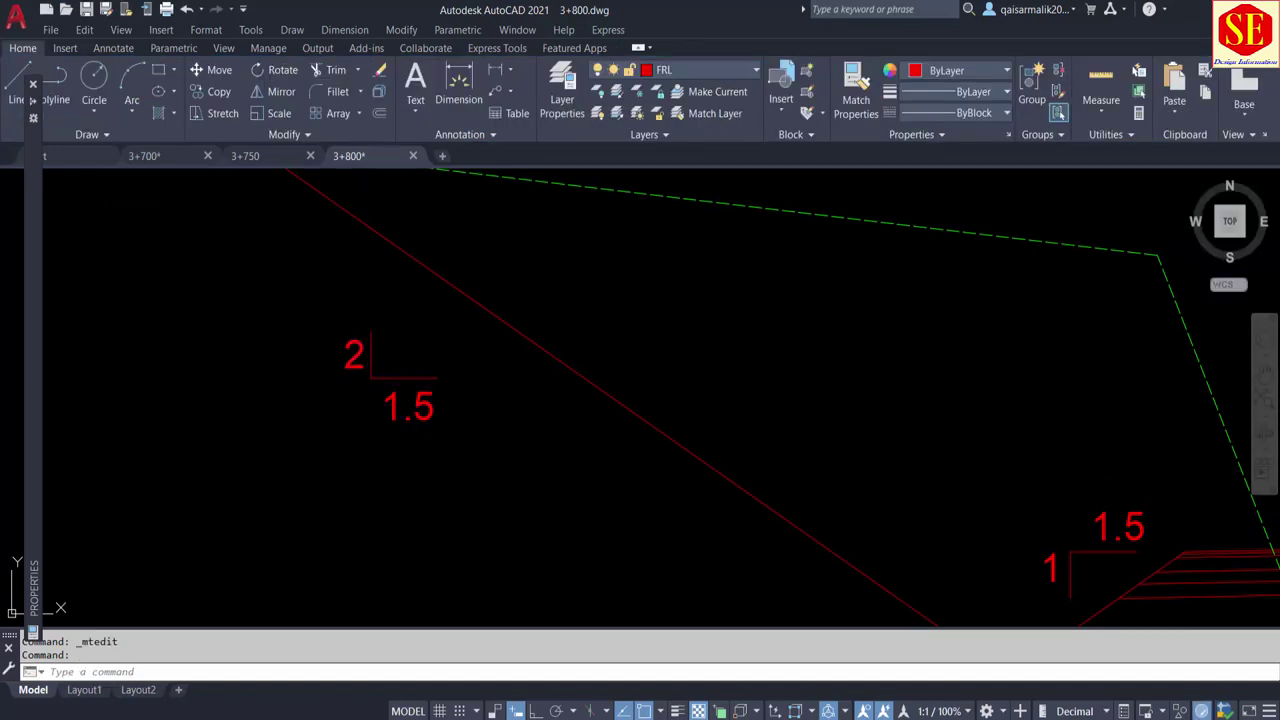
{"action": "double_click", "coordinate": [356, 356]}
{"action": "type", "text": "1"}
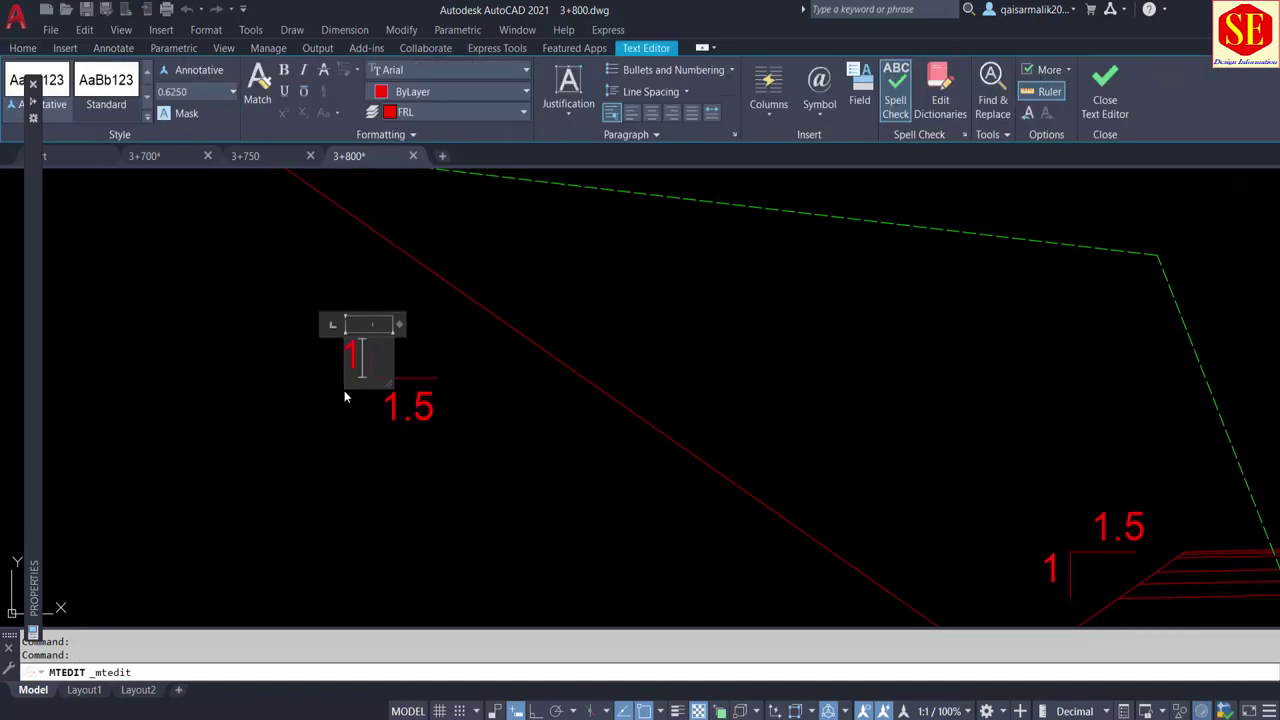
{"action": "left_click", "coordinate": [344, 400]}
{"action": "scroll", "coordinate": [614, 414], "scroll_direction": "down", "scroll_amount": 2}
{"action": "scroll", "coordinate": [543, 434], "scroll_direction": "down", "scroll_amount": 1}
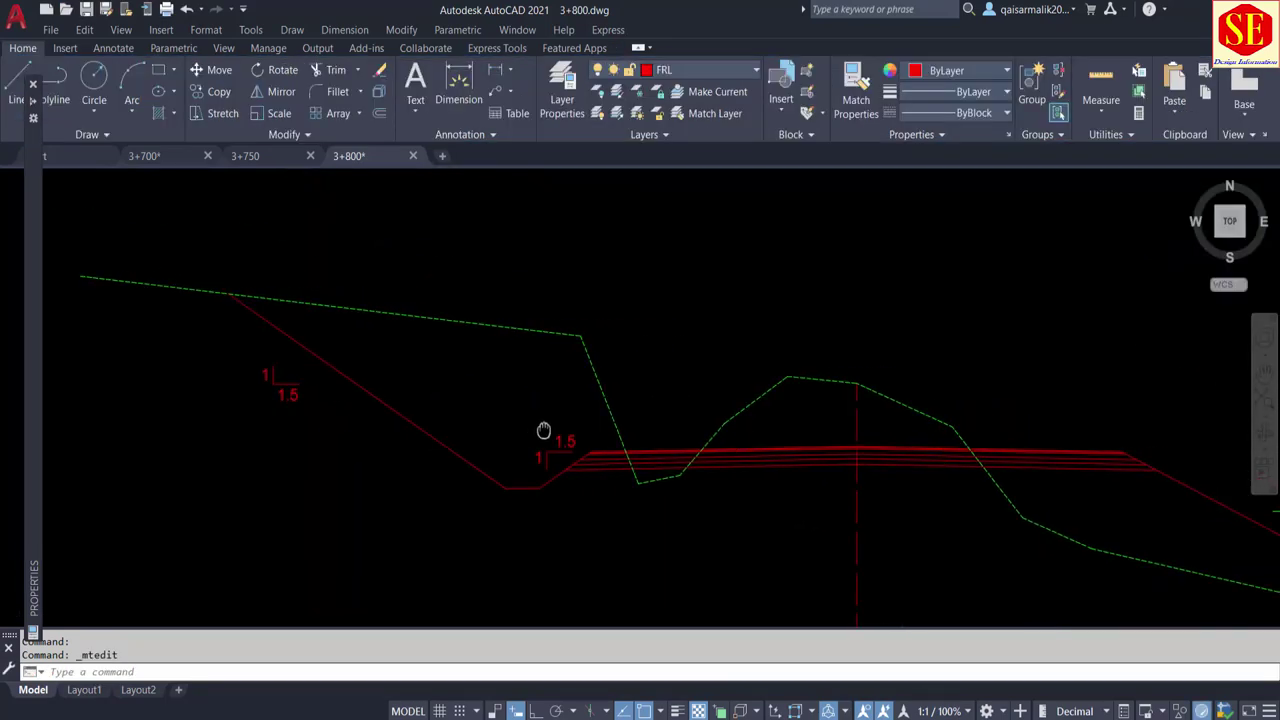
{"action": "scroll", "coordinate": [850, 460], "scroll_direction": "down", "scroll_amount": 1}
{"action": "key", "text": "Escape"}
{"action": "scroll", "coordinate": [771, 435], "scroll_direction": "up", "scroll_amount": 3}
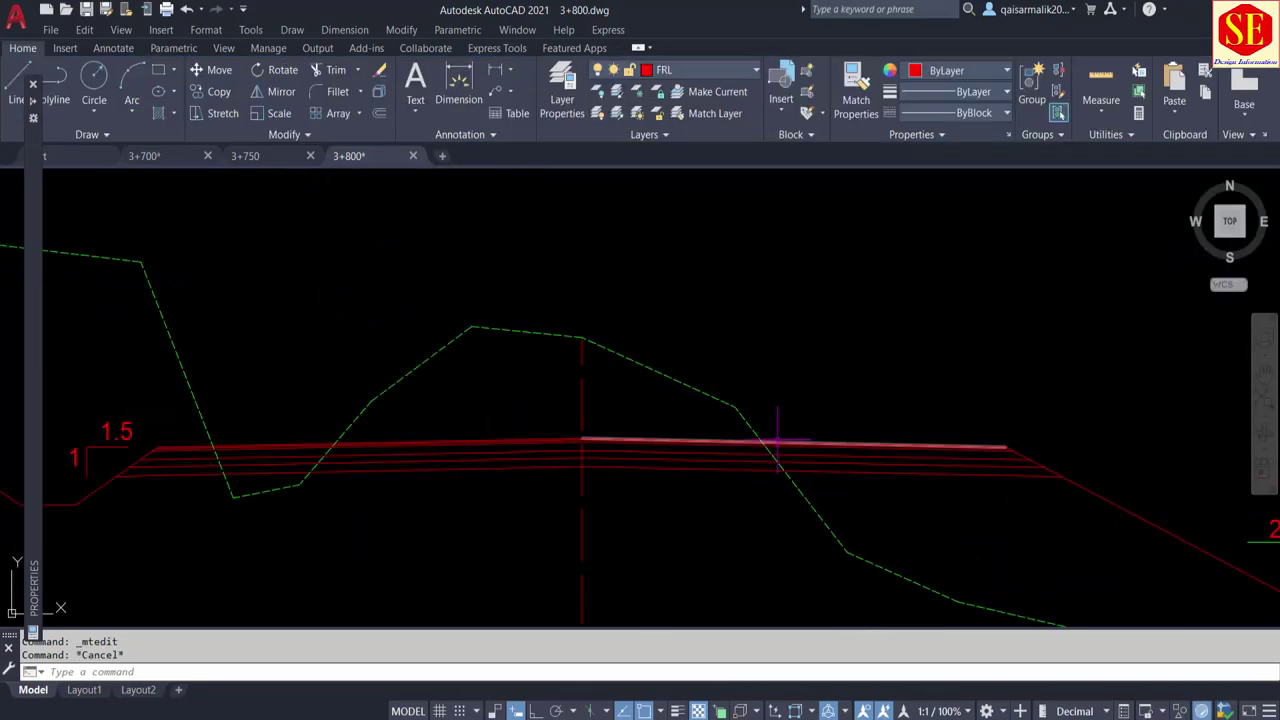
{"action": "scroll", "coordinate": [790, 425], "scroll_direction": "up", "scroll_amount": 1}
{"action": "scroll", "coordinate": [790, 380], "scroll_direction": "down", "scroll_amount": 2}
{"action": "middle_click_drag", "start_coordinate": [814, 349], "coordinate": [830, 620]}
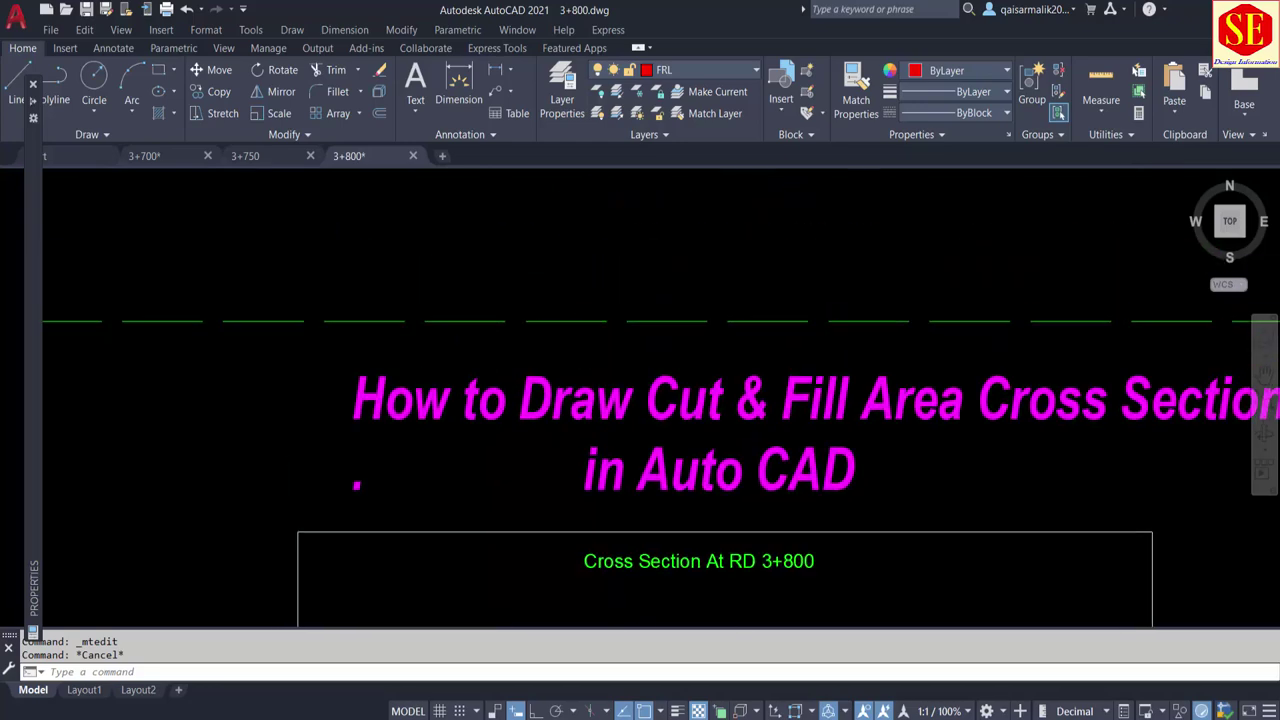
{"action": "scroll", "coordinate": [780, 450], "scroll_direction": "down", "scroll_amount": 2}
{"action": "scroll", "coordinate": [739, 338], "scroll_direction": "up", "scroll_amount": 3}
{"action": "scroll", "coordinate": [739, 338], "scroll_direction": "up", "scroll_amount": 3}
{"action": "scroll", "coordinate": [671, 481], "scroll_direction": "up", "scroll_amount": 3}
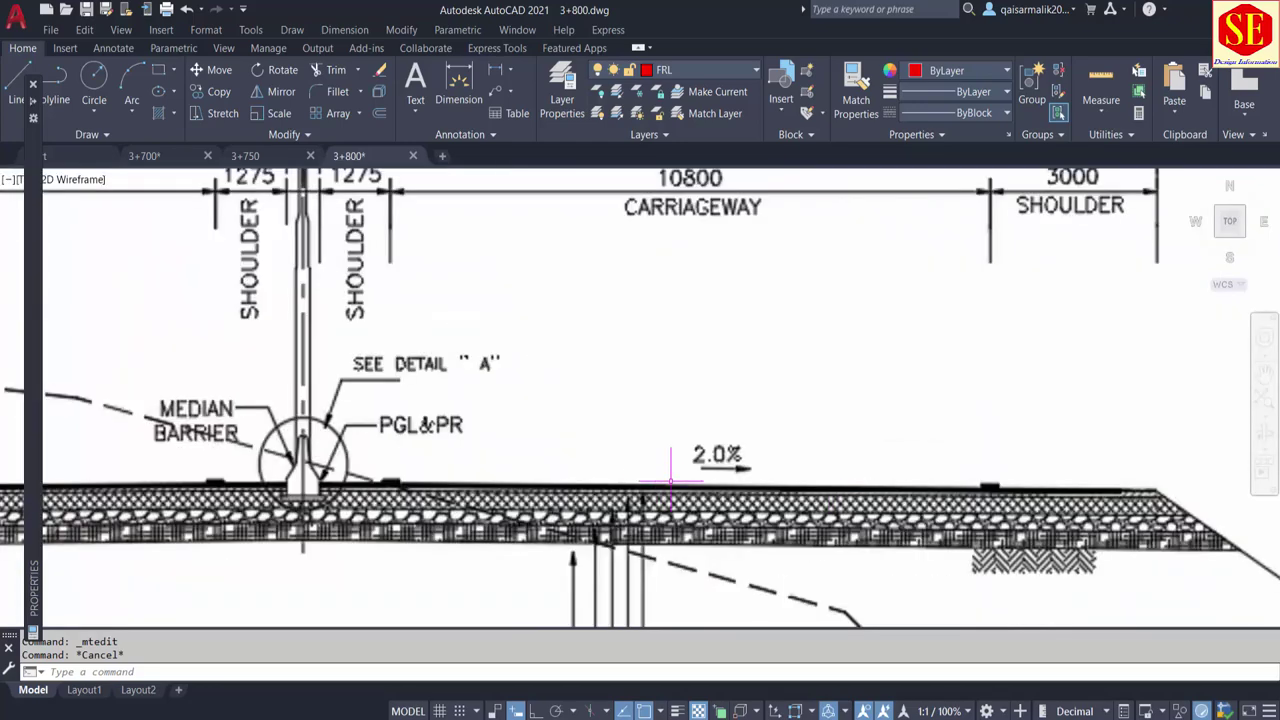
{"action": "scroll", "coordinate": [692, 282], "scroll_direction": "down", "scroll_amount": 3}
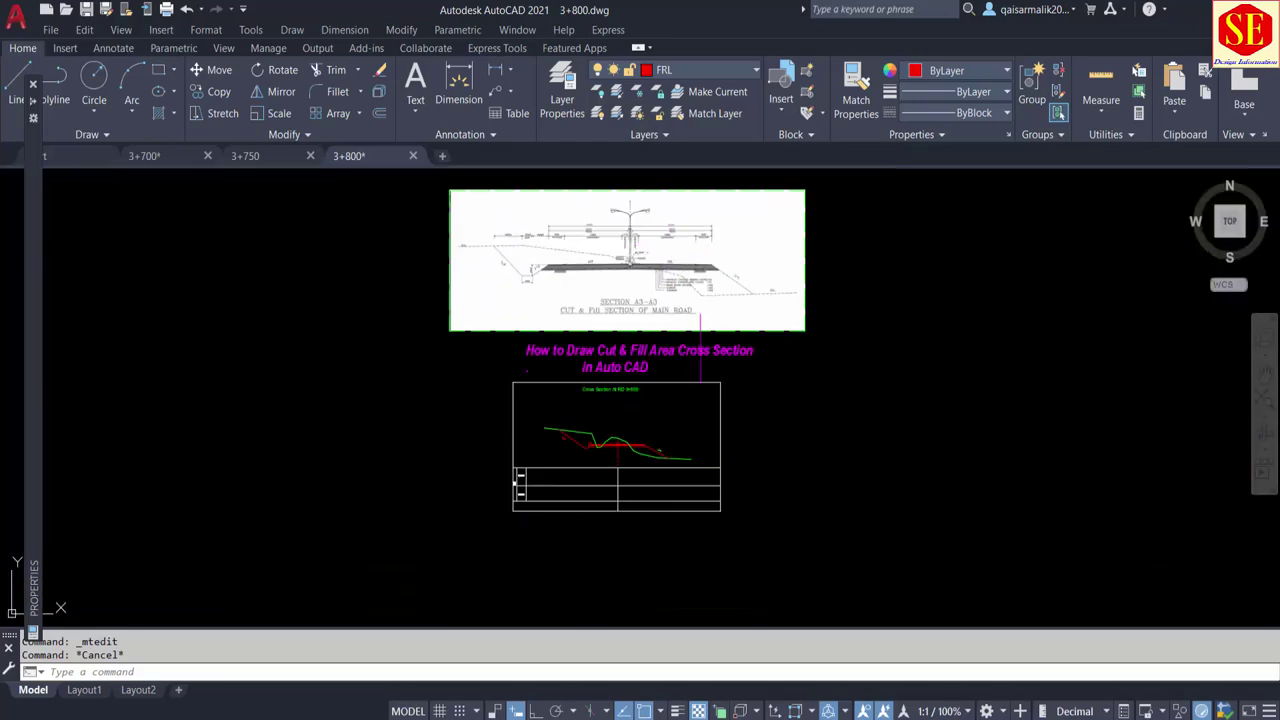
{"action": "scroll", "coordinate": [648, 470], "scroll_direction": "up", "scroll_amount": 3}
{"action": "scroll", "coordinate": [620, 420], "scroll_direction": "up", "scroll_amount": 2}
{"action": "scroll", "coordinate": [699, 342], "scroll_direction": "up", "scroll_amount": 1}
{"action": "scroll", "coordinate": [699, 342], "scroll_direction": "up", "scroll_amount": 2}
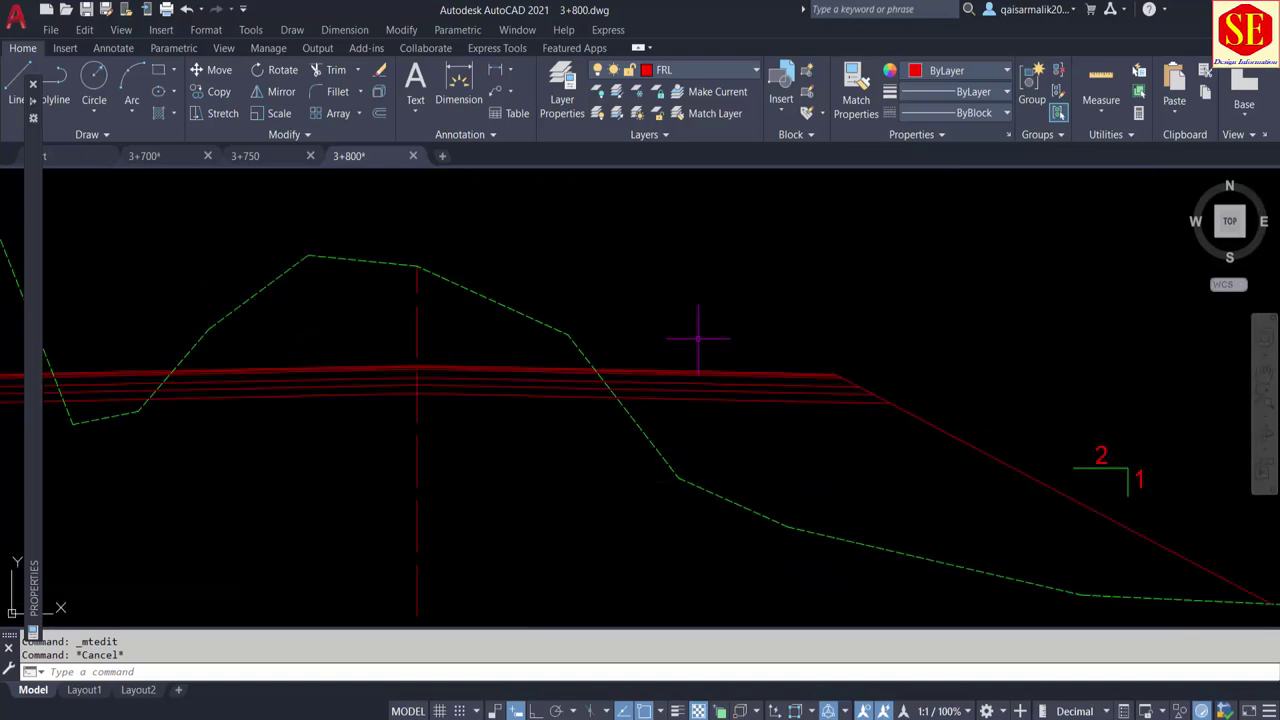
Draw a horizontal leader arrow above the road for the camber
{"action": "type", "text": "e"}
{"action": "key", "text": "Return"}
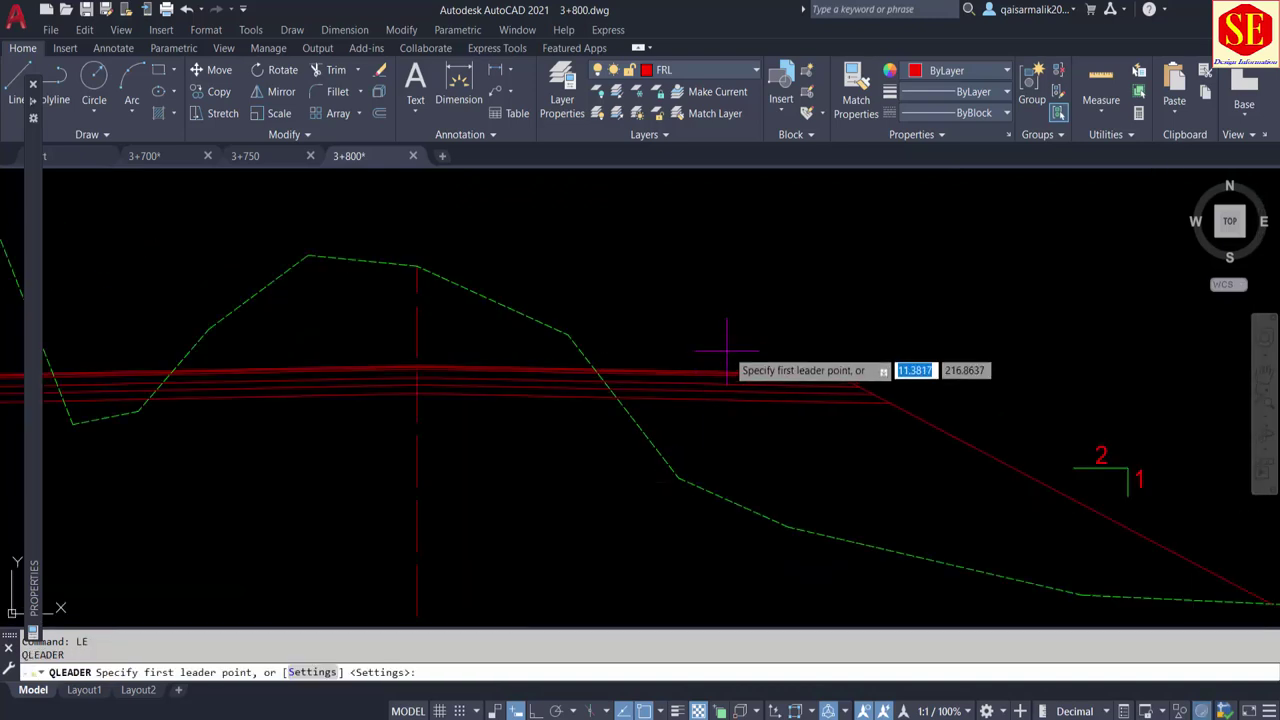
{"action": "scroll", "coordinate": [733, 348], "scroll_direction": "up", "scroll_amount": 2}
{"action": "left_click", "coordinate": [776, 354]}
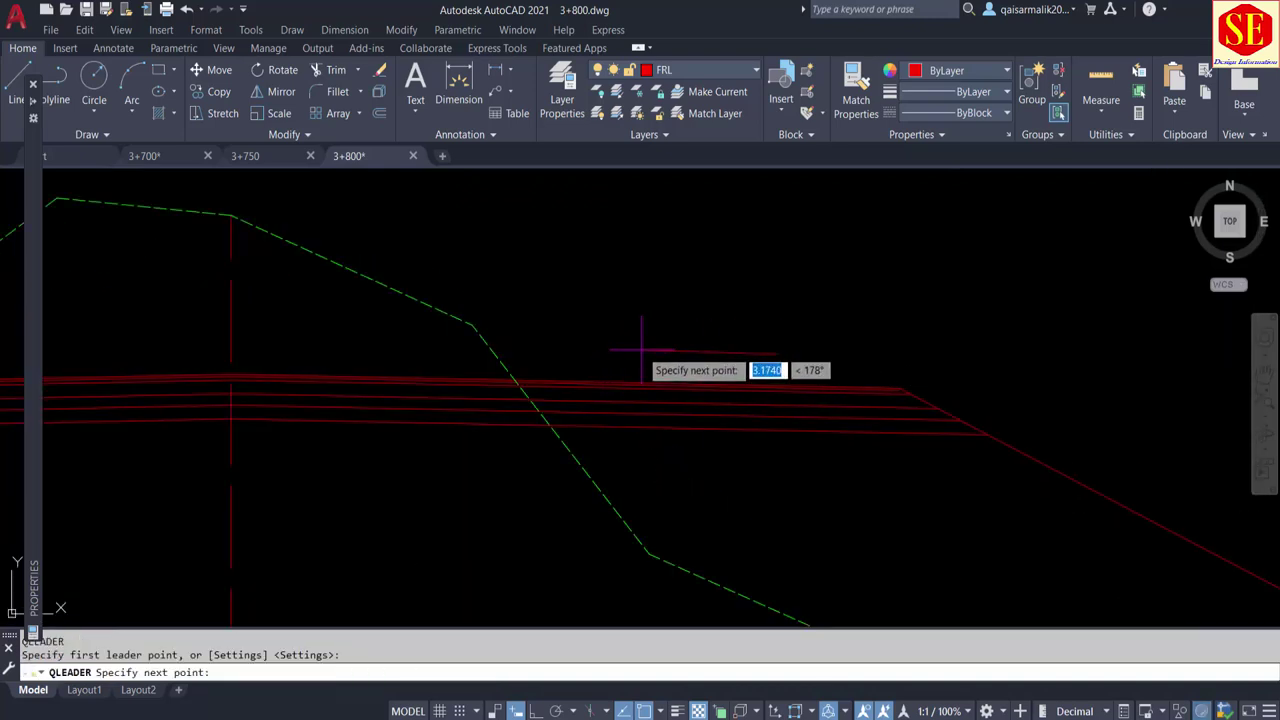
{"action": "key", "text": "F8"}
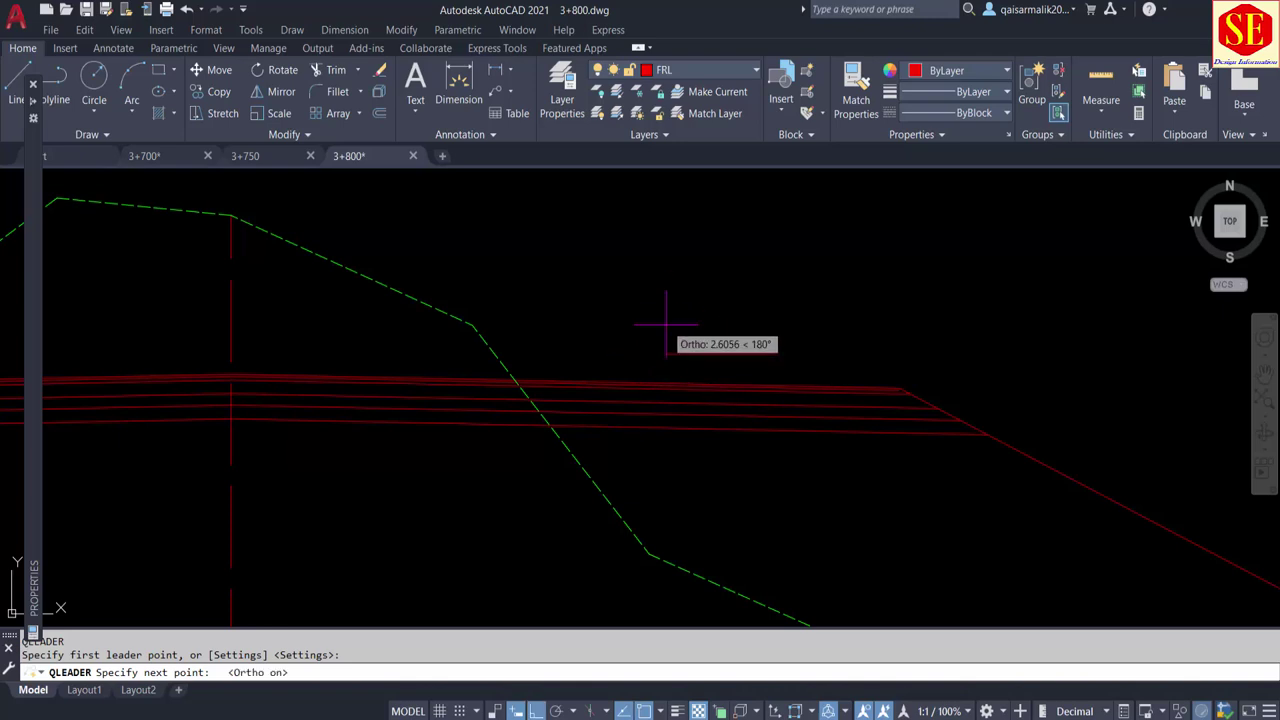
{"action": "key", "text": "Escape"}
Select the camber leader and try arrow sizes 1 and 125 in Quick Properties
{"action": "scroll", "coordinate": [742, 354], "scroll_direction": "up", "scroll_amount": 4}
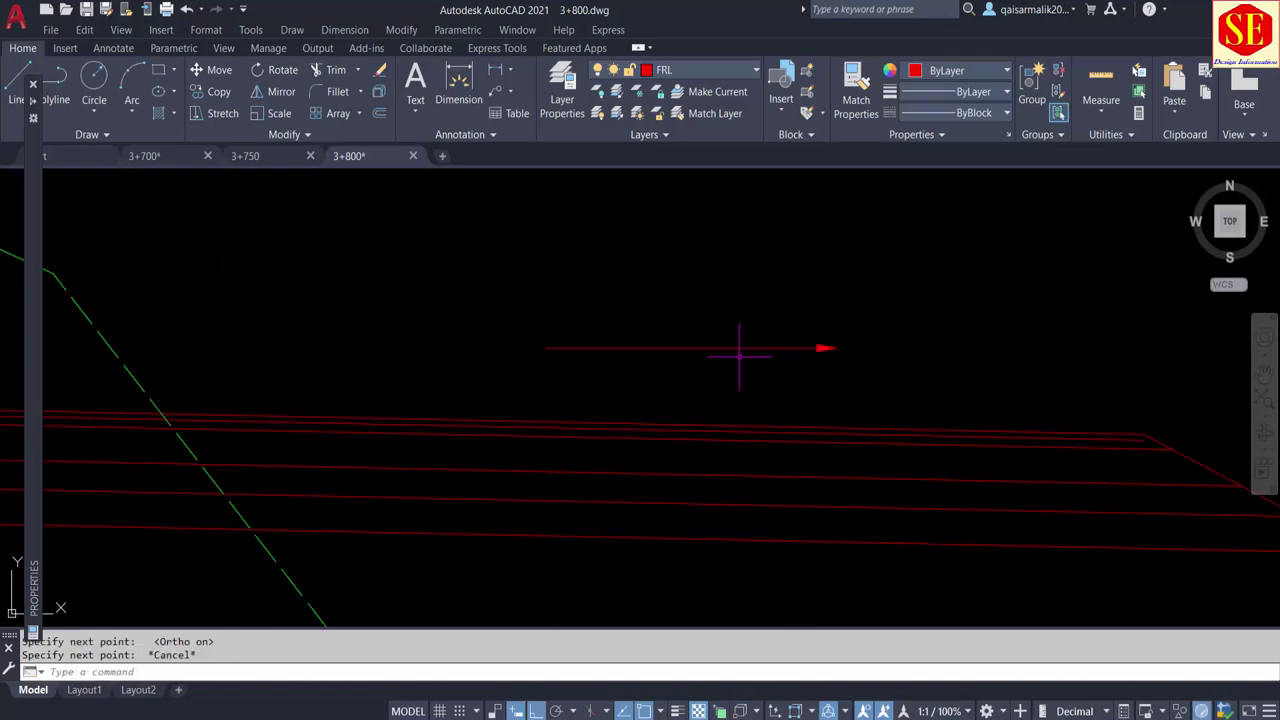
{"action": "left_click", "coordinate": [738, 348]}
{"action": "left_click", "coordinate": [934, 295]}
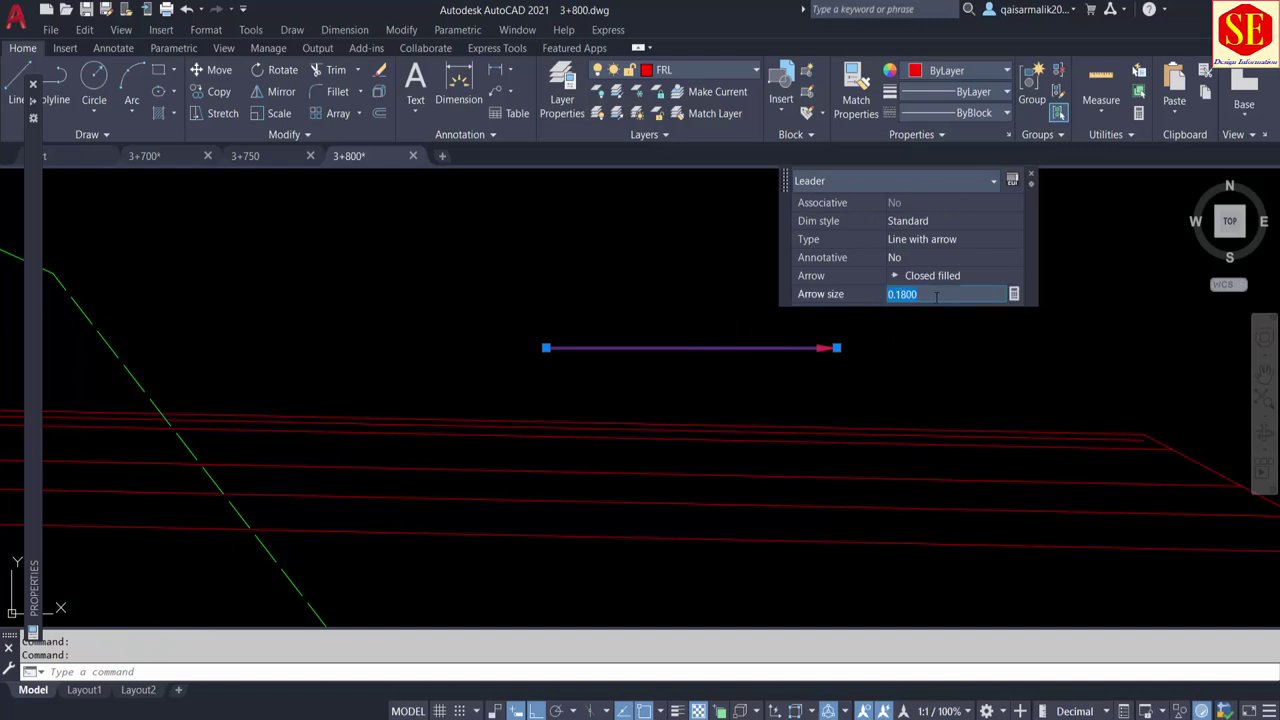
{"action": "type", "text": "1"}
{"action": "key", "text": "Return"}
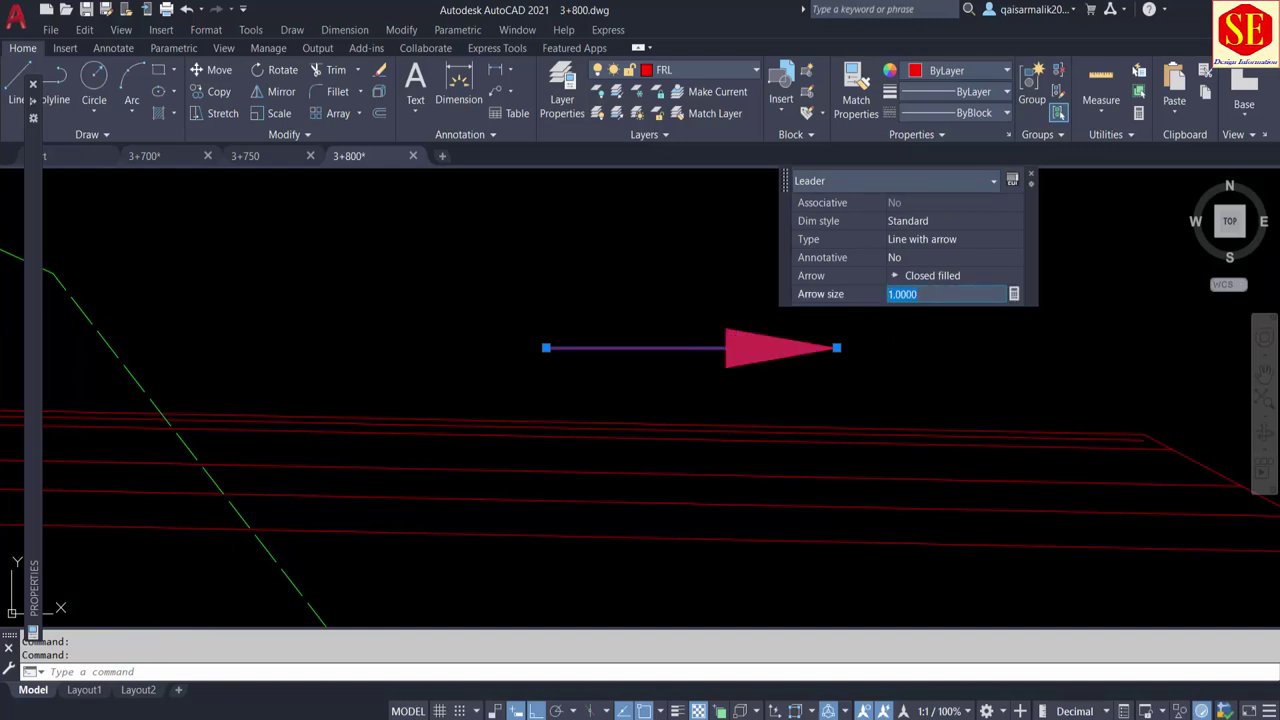
{"action": "key", "text": "Return"}
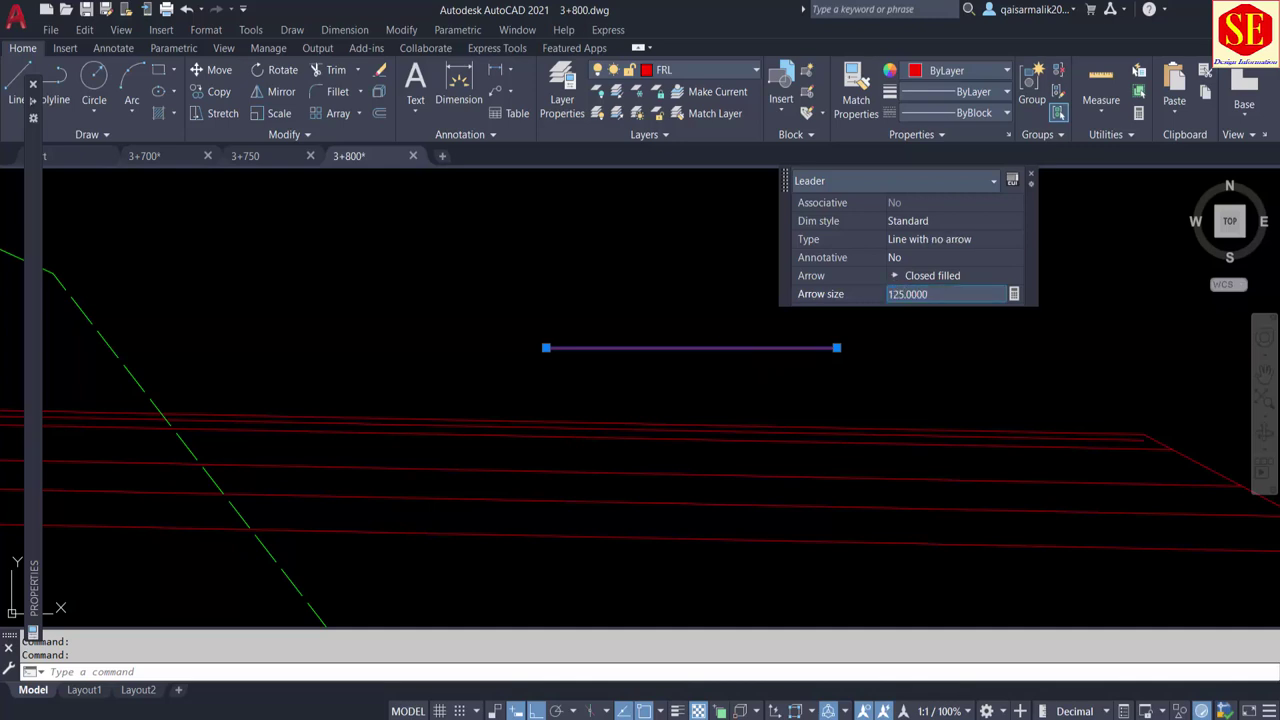
Stretch the leader's left end leftward and set its arrow size to 1.25
{"action": "left_click", "coordinate": [545, 348]}
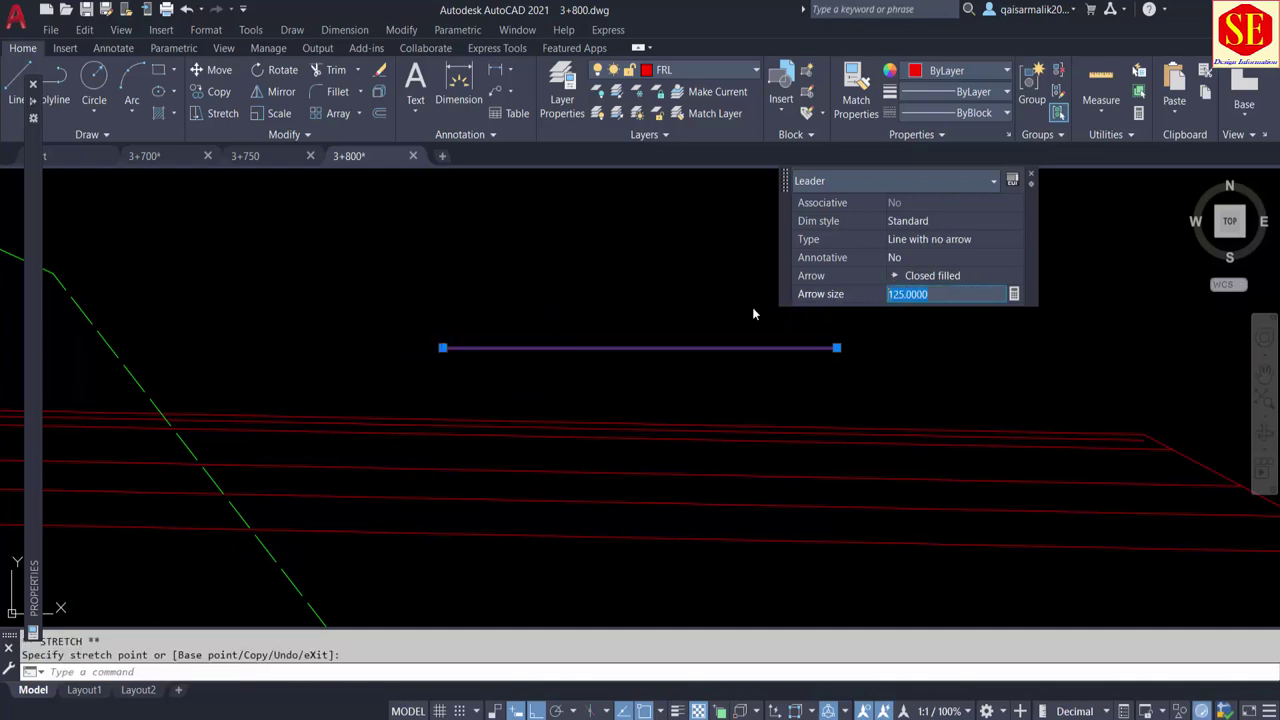
{"action": "type", "text": "1.25"}
{"action": "key", "text": "Return"}
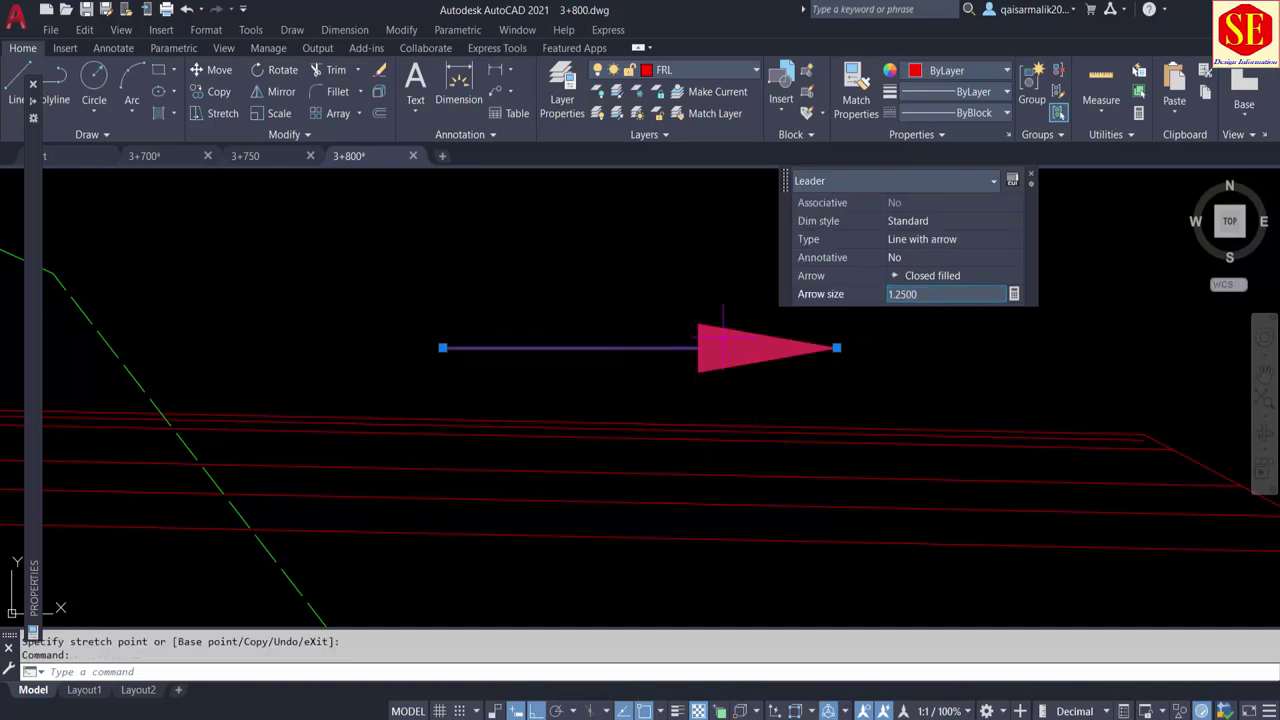
{"action": "left_click", "coordinate": [649, 297]}
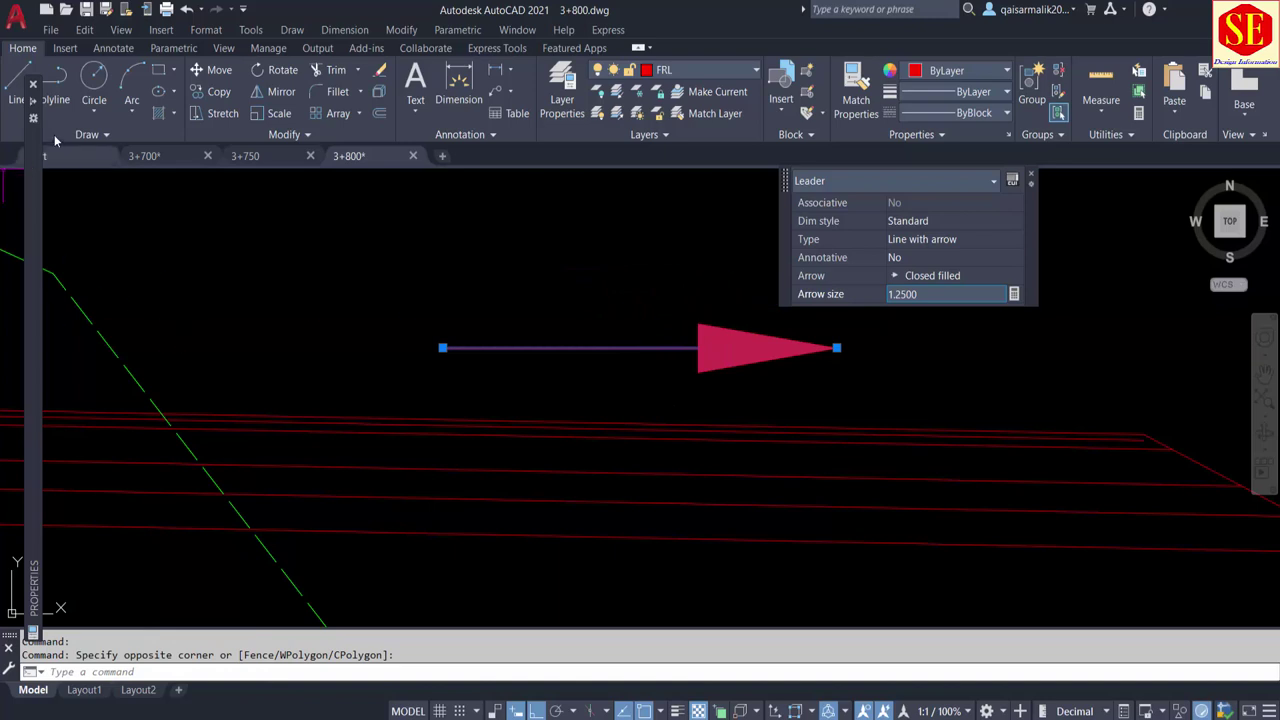
{"action": "scroll", "coordinate": [271, 368], "scroll_direction": "down", "scroll_amount": 2}
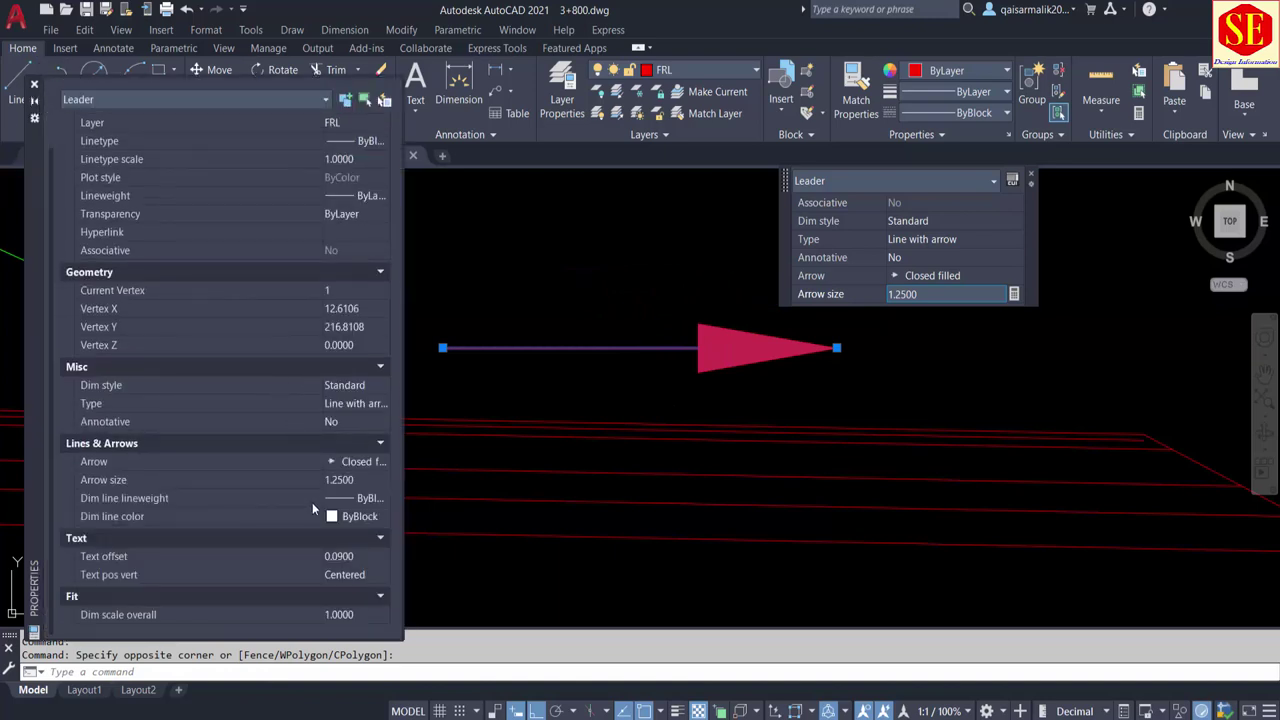
{"action": "key", "text": "Escape"}
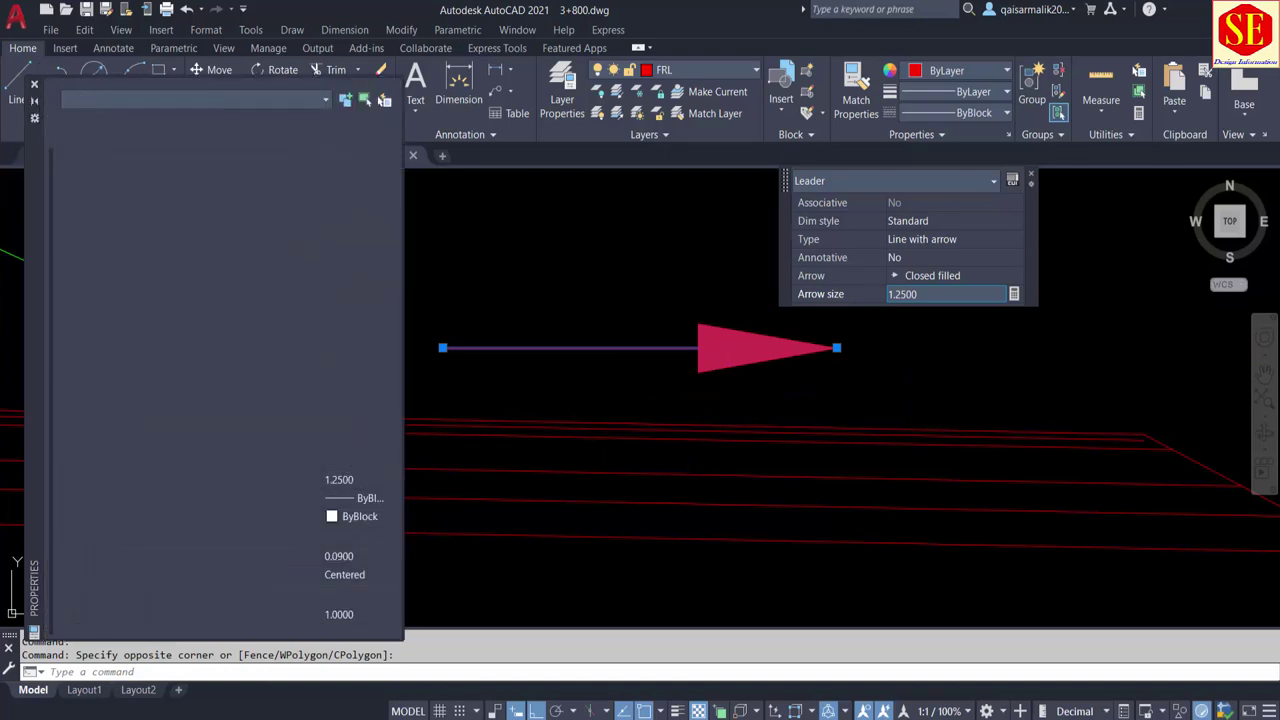
{"action": "scroll", "coordinate": [905, 404], "scroll_direction": "down", "scroll_amount": 5}
{"action": "scroll", "coordinate": [860, 397], "scroll_direction": "up", "scroll_amount": 3}
{"action": "scroll", "coordinate": [1086, 414], "scroll_direction": "up", "scroll_amount": 2}
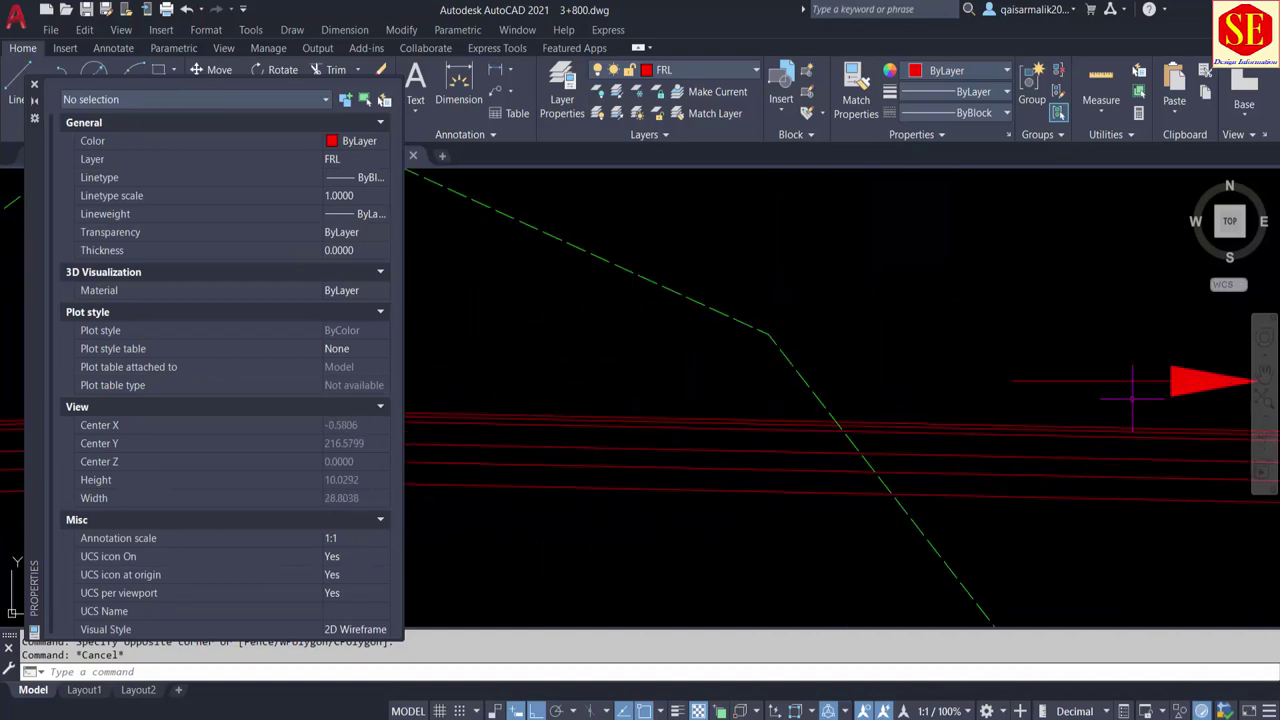
Select the camber arrow for a move, then cancel the move
{"action": "type", "text": "m"}
{"action": "key", "text": "space"}
{"action": "left_click", "coordinate": [1074, 341]}
{"action": "left_click", "coordinate": [878, 396]}
{"action": "key", "text": "space"}
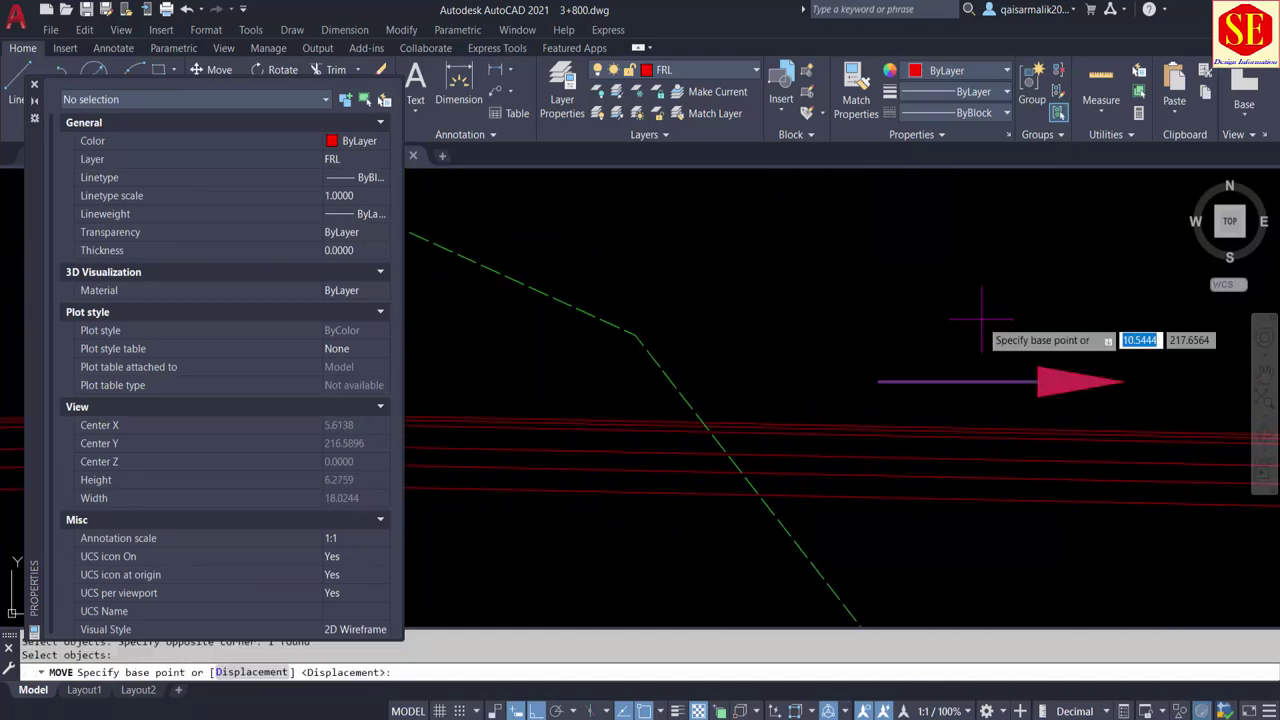
{"action": "left_click", "coordinate": [777, 358]}
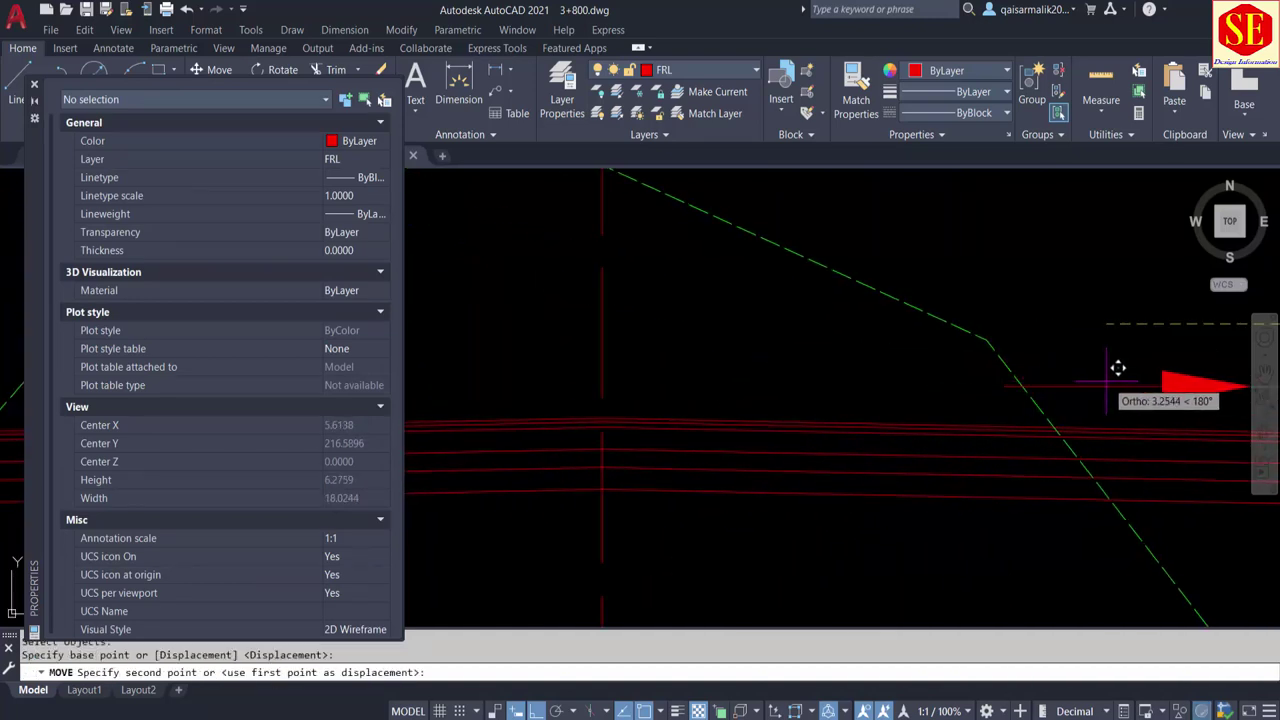
{"action": "key", "text": "Escape"}
{"action": "scroll", "coordinate": [807, 348], "scroll_direction": "down", "scroll_amount": 4}
{"action": "scroll", "coordinate": [807, 348], "scroll_direction": "down", "scroll_amount": 3}
{"action": "scroll", "coordinate": [1063, 388], "scroll_direction": "up", "scroll_amount": 5}
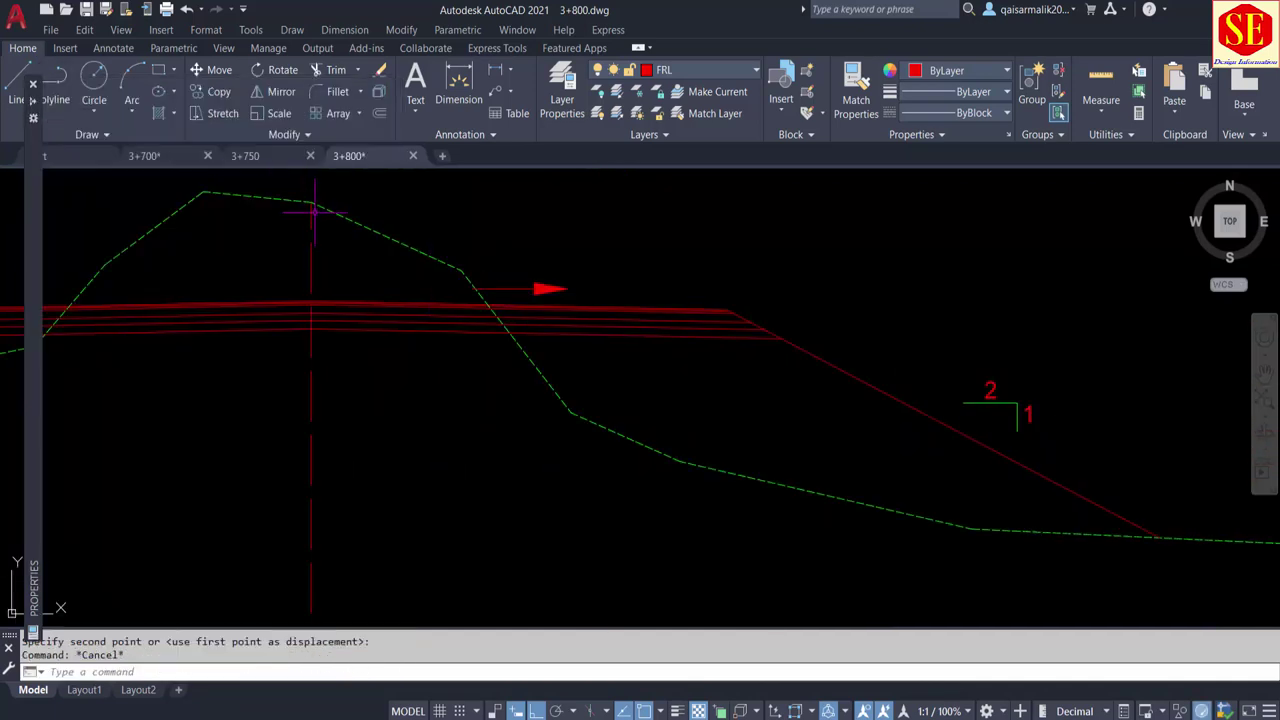
Copy the '2' label from the 2:1 slope to the road crown, with grid on and ortho off
{"action": "type", "text": "Co"}
{"action": "key", "text": "Return"}
{"action": "left_click", "coordinate": [1000, 415]}
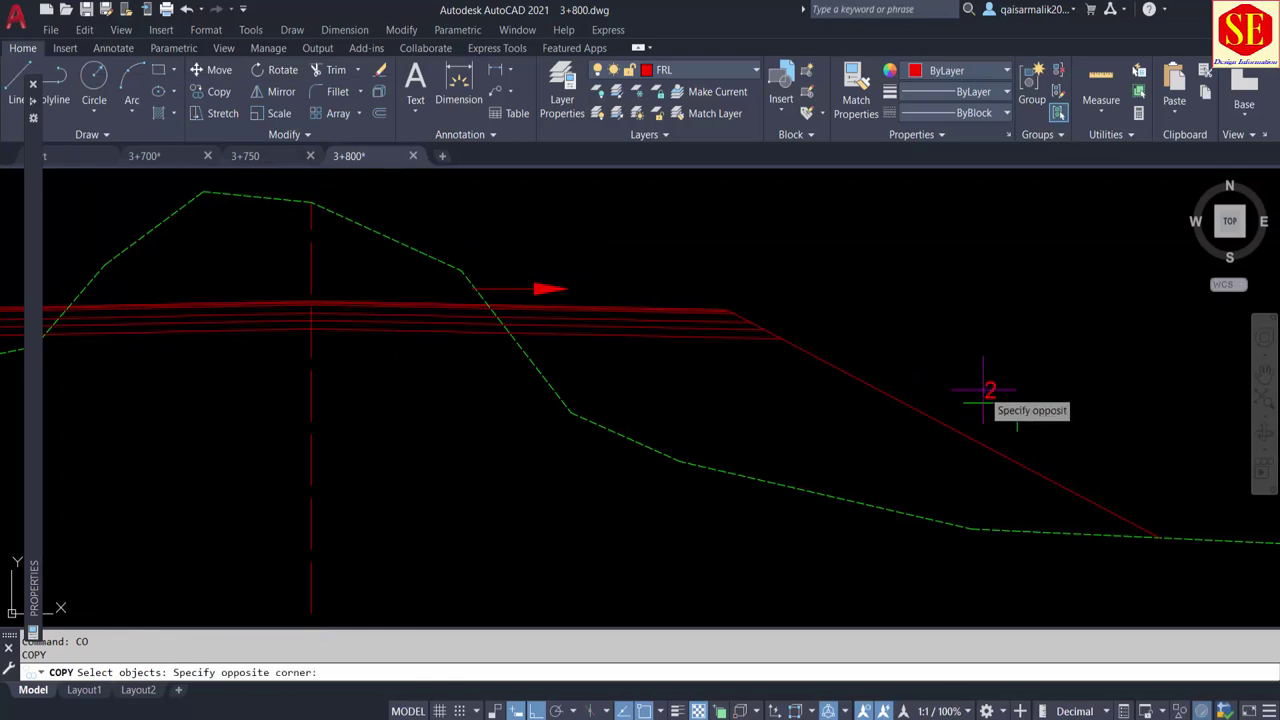
{"action": "left_click", "coordinate": [995, 392]}
{"action": "left_click", "coordinate": [990, 390]}
{"action": "key", "text": "Return"}
{"action": "left_click", "coordinate": [986, 383]}
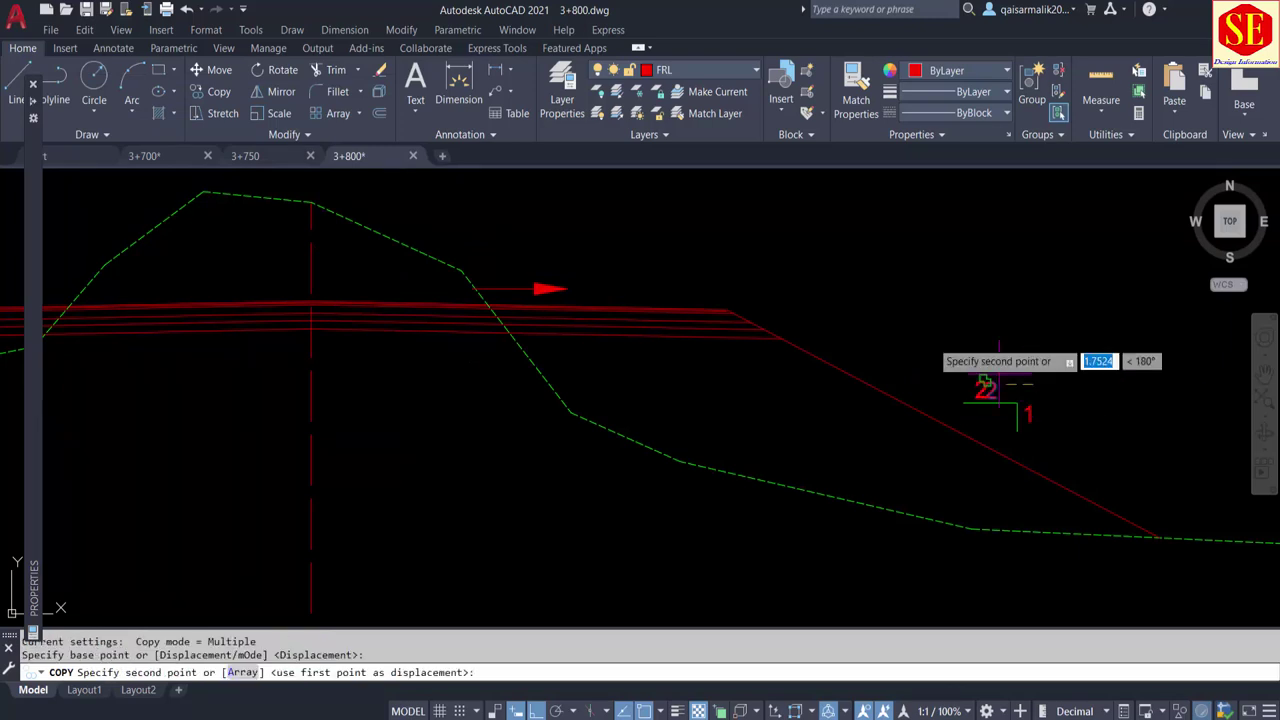
{"action": "scroll", "coordinate": [515, 240], "scroll_direction": "up", "scroll_amount": 2}
{"action": "key", "text": "F7"}
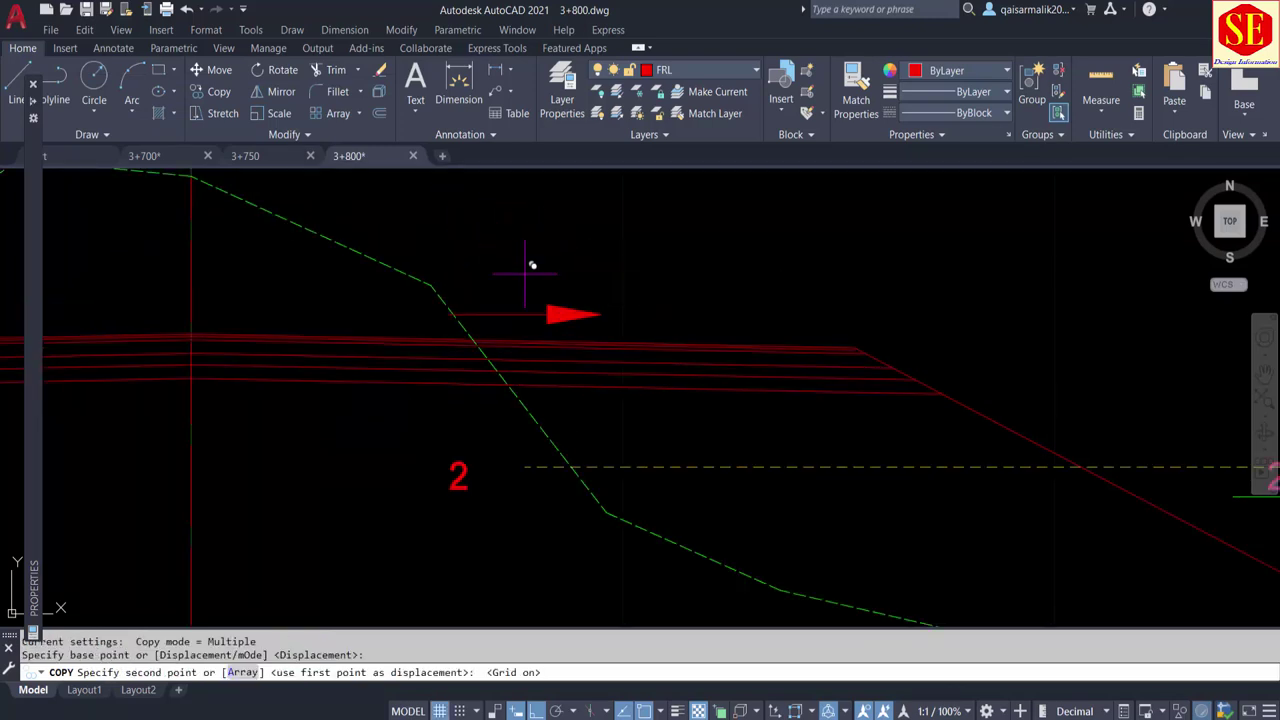
{"action": "key", "text": "F8"}
{"action": "key", "text": "Escape"}
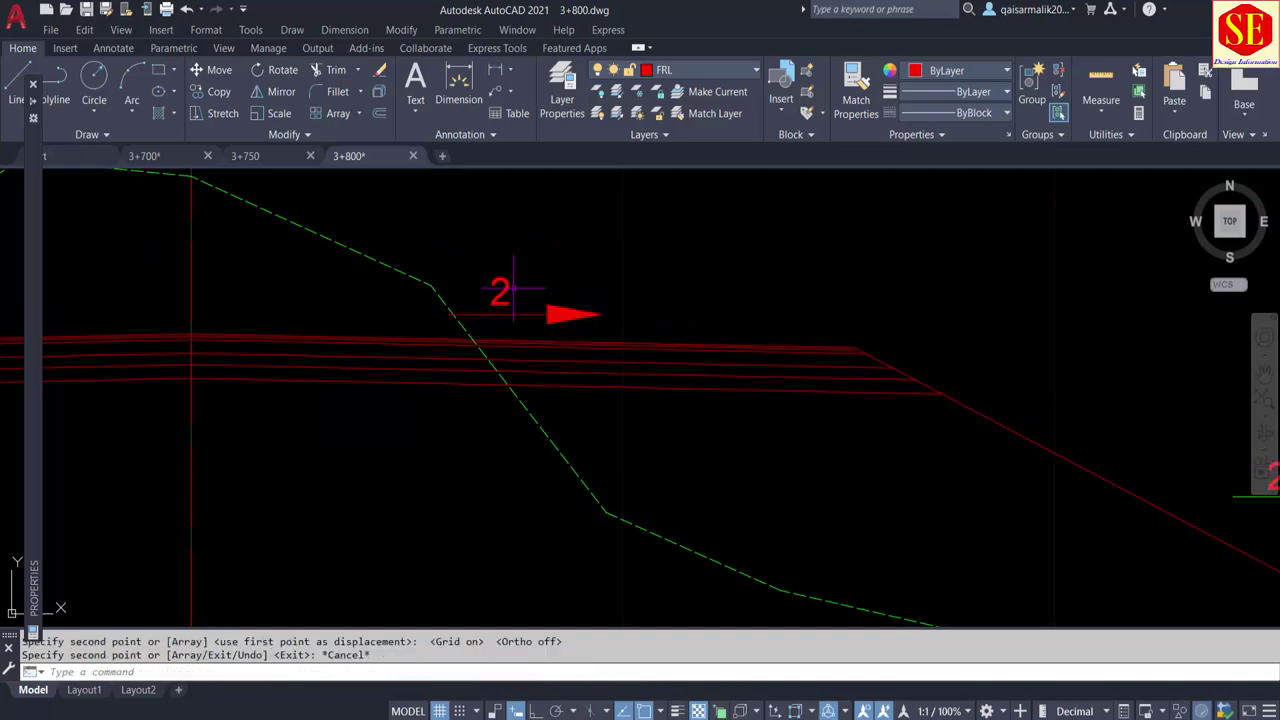
Change the copied label's text to -2% and try repositioning it
{"action": "double_click", "coordinate": [507, 292]}
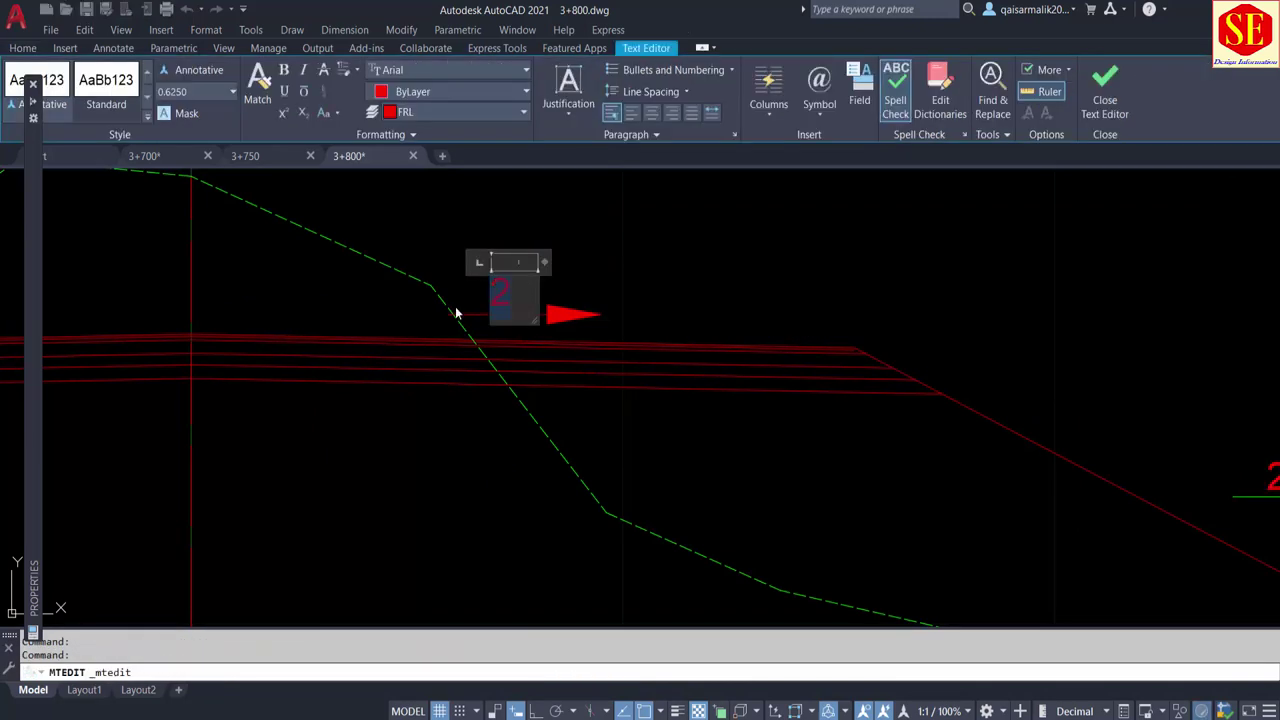
{"action": "type", "text": "-2%"}
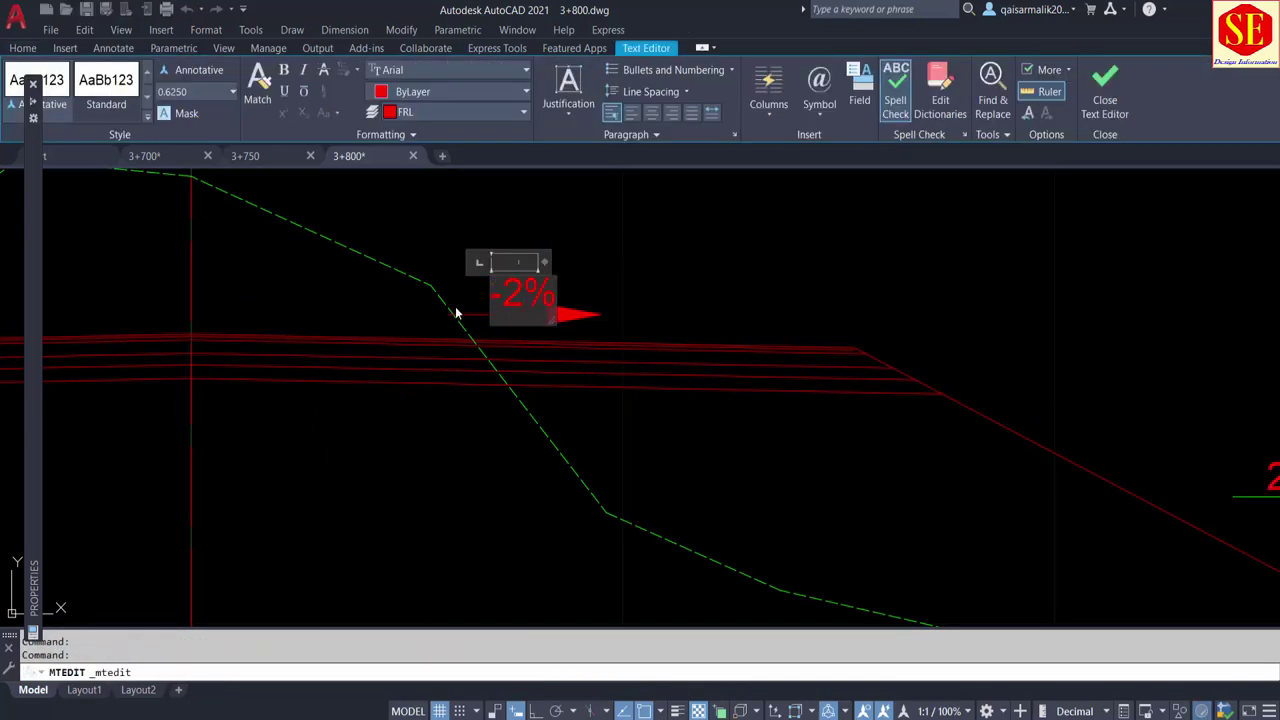
{"action": "left_click", "coordinate": [732, 234]}
{"action": "mouse_move", "coordinate": [651, 313]}
{"action": "middle_mouse_down"}
{"action": "mouse_move", "coordinate": [1003, 319]}
{"action": "mouse_move", "coordinate": [1060, 333]}
{"action": "middle_mouse_up"}
{"action": "type", "text": "m"}
{"action": "key", "text": "Return"}
{"action": "left_click", "coordinate": [905, 312]}
{"action": "key", "text": "Return"}
{"action": "left_click", "coordinate": [1075, 267]}
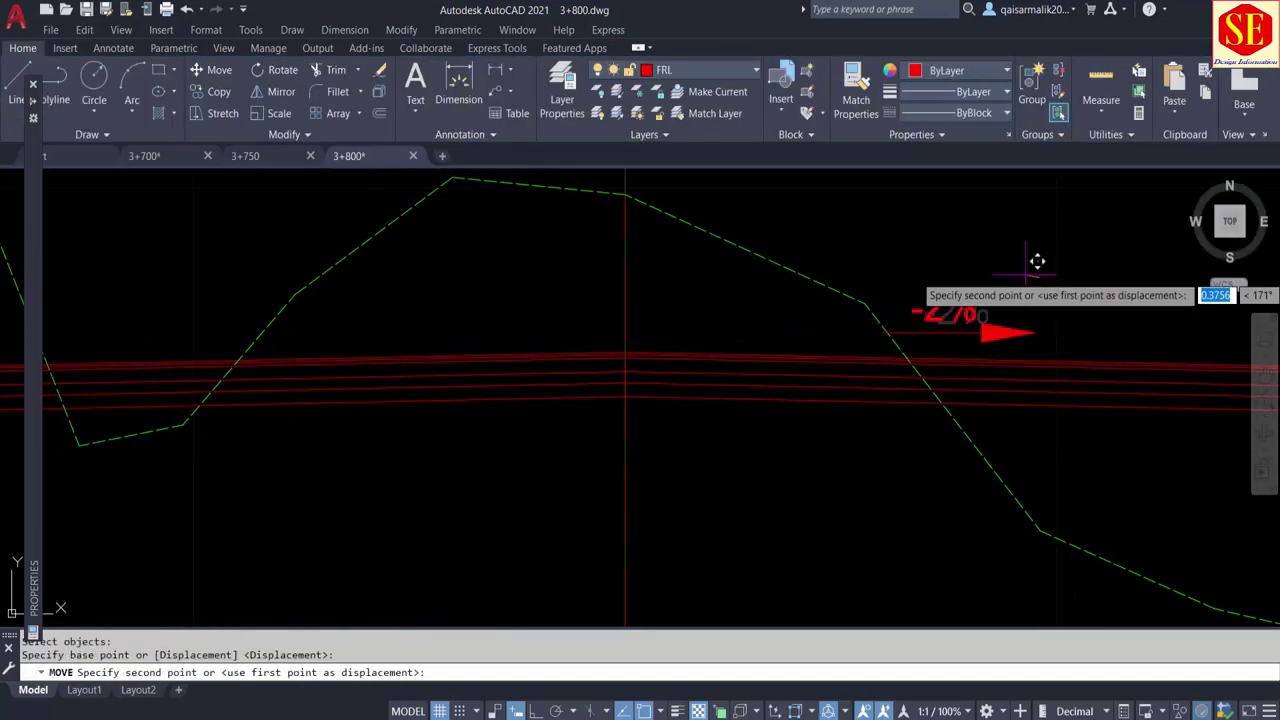
{"action": "key", "text": "Escape"}
{"action": "type", "text": "M"}
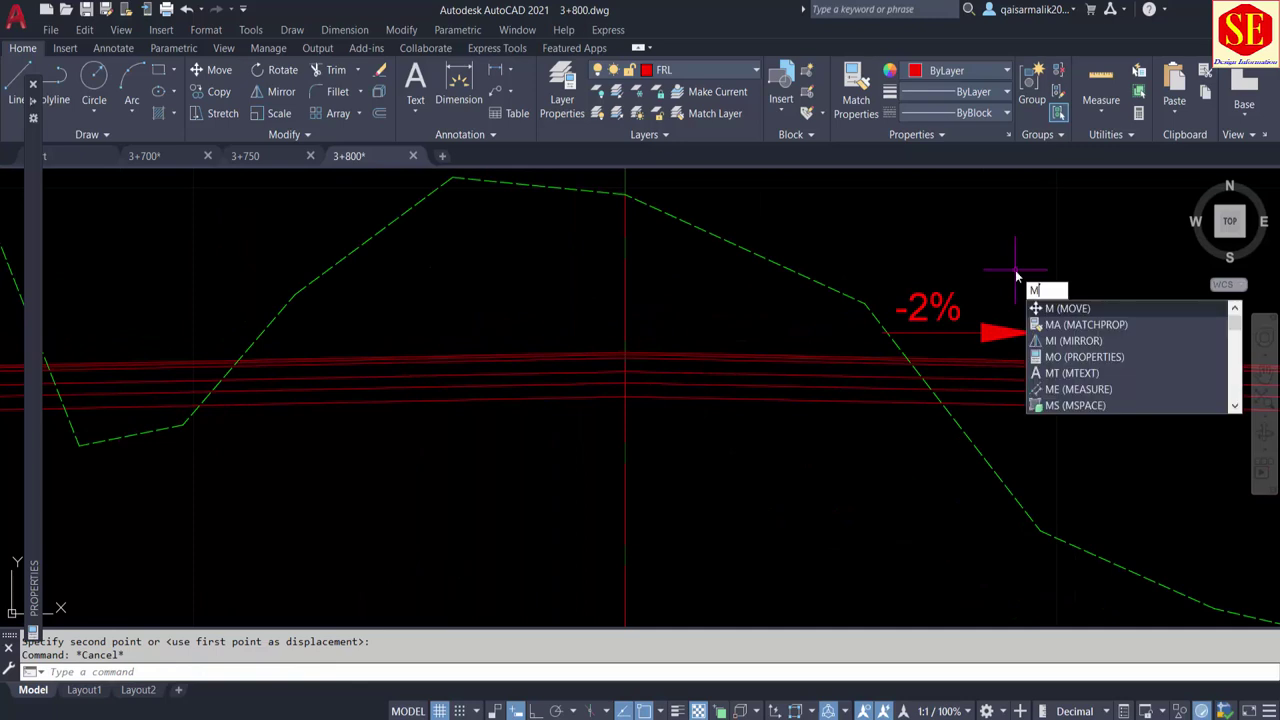
{"action": "key", "text": "Return"}
{"action": "key", "text": "Escape"}
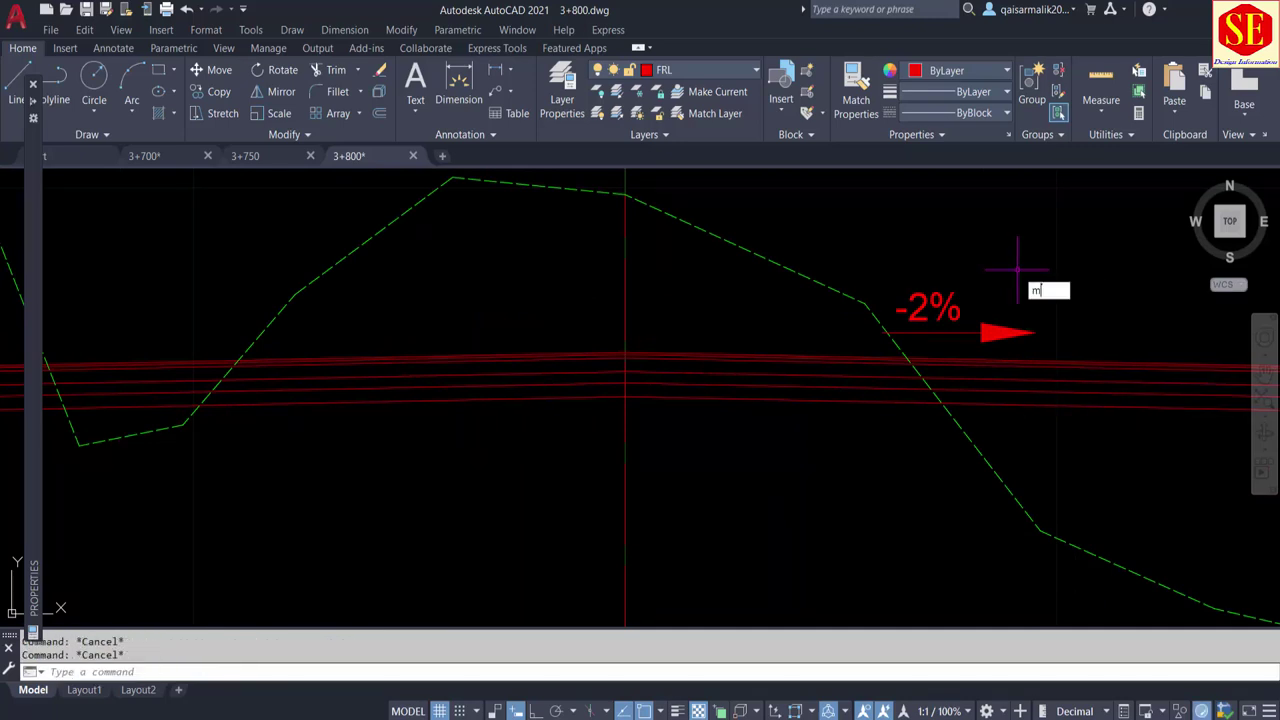
Mirror the -2% arrow and label across the road centreline, keeping the original
{"action": "key", "text": "Return"}
{"action": "left_click", "coordinate": [990, 300]}
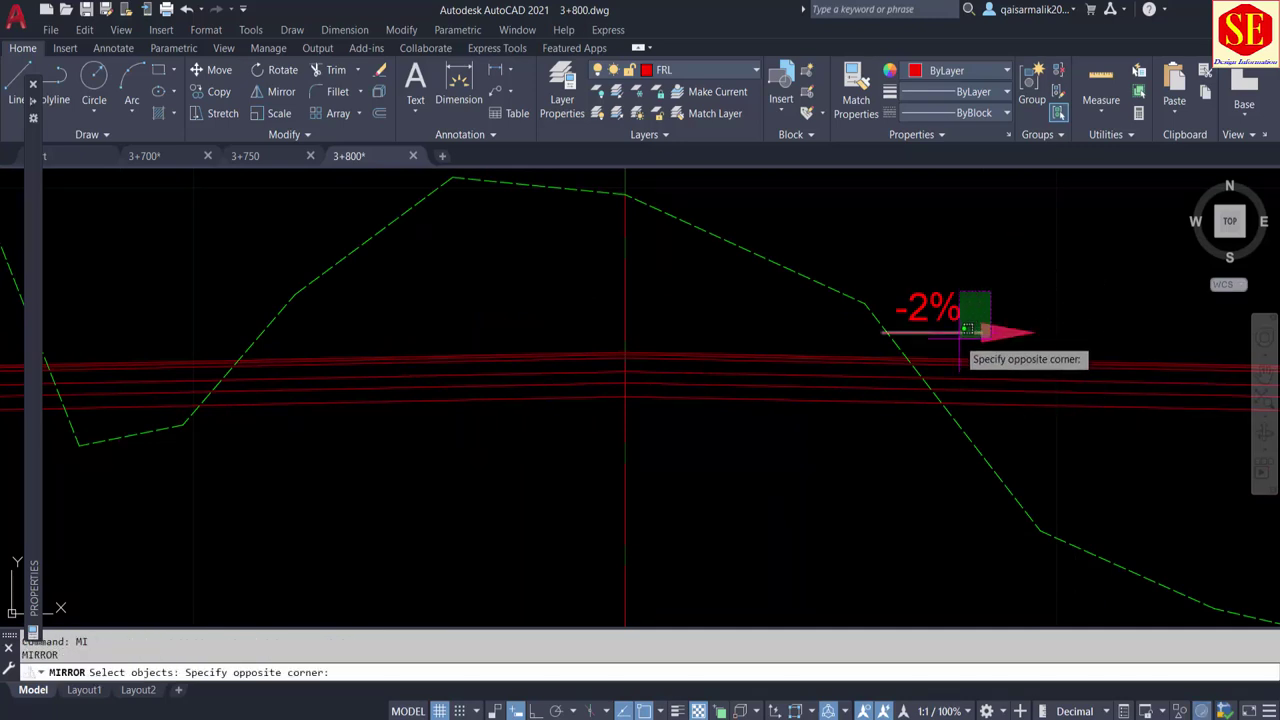
{"action": "left_click", "coordinate": [930, 340]}
{"action": "key", "text": "Return"}
{"action": "scroll", "coordinate": [622, 300], "scroll_direction": "down", "scroll_amount": 2}
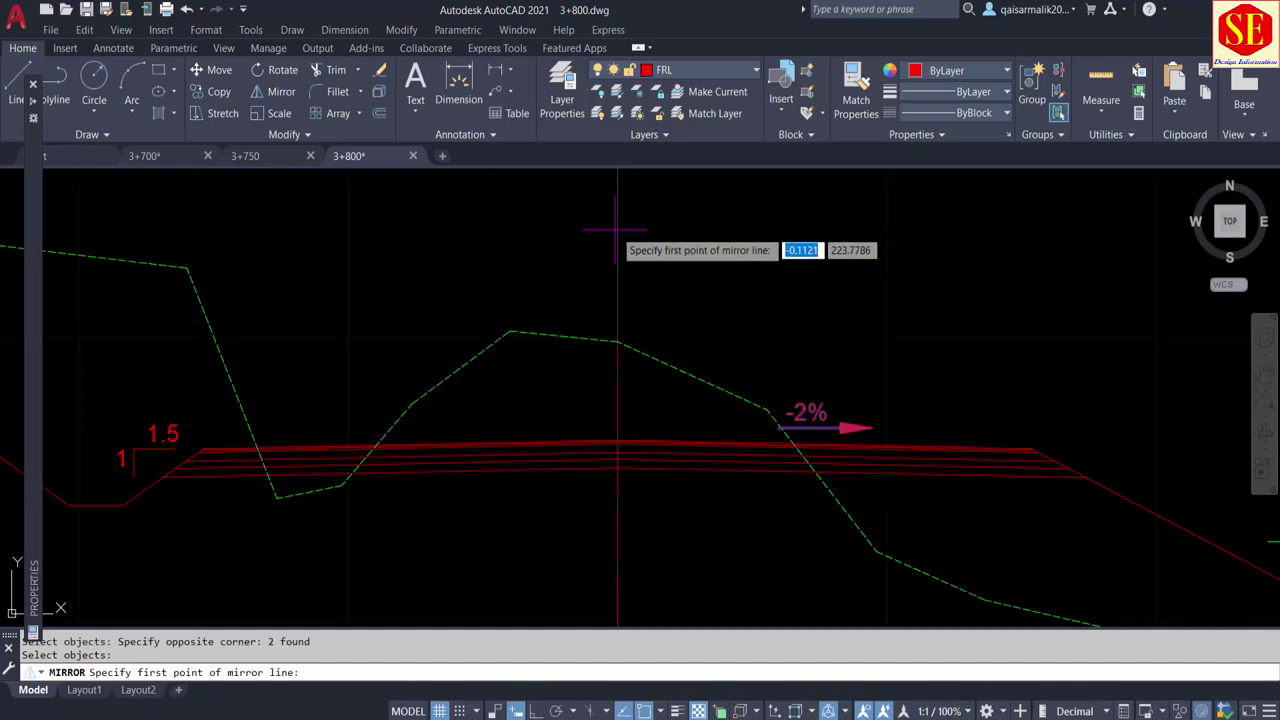
{"action": "left_click", "coordinate": [617, 230]}
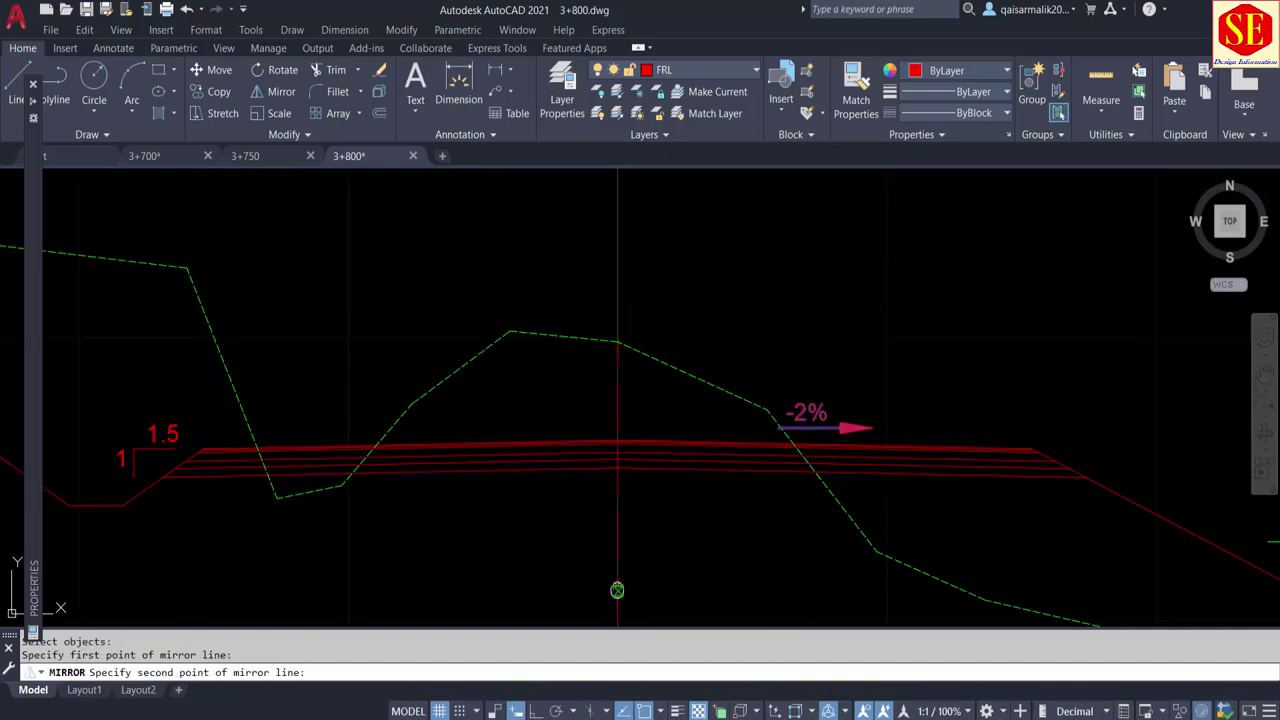
{"action": "scroll", "coordinate": [630, 520], "scroll_direction": "down", "scroll_amount": 2}
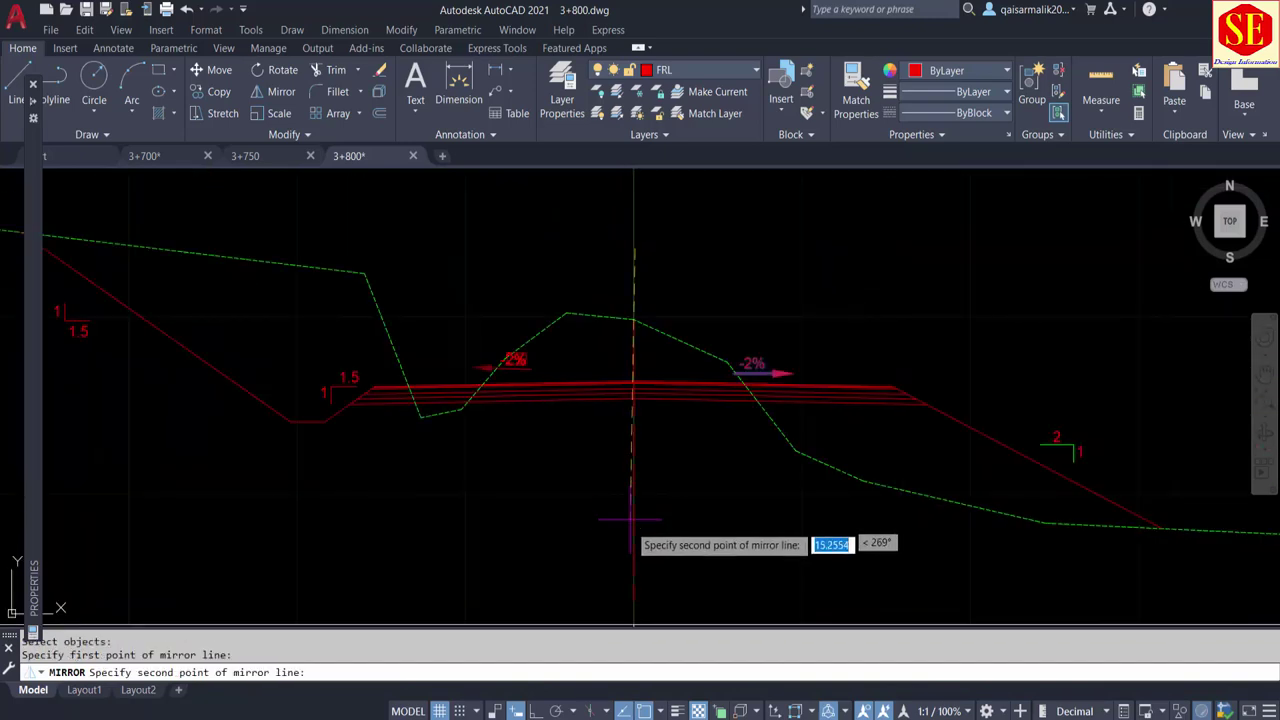
{"action": "left_click", "coordinate": [634, 590]}
{"action": "right_click", "coordinate": [634, 590]}
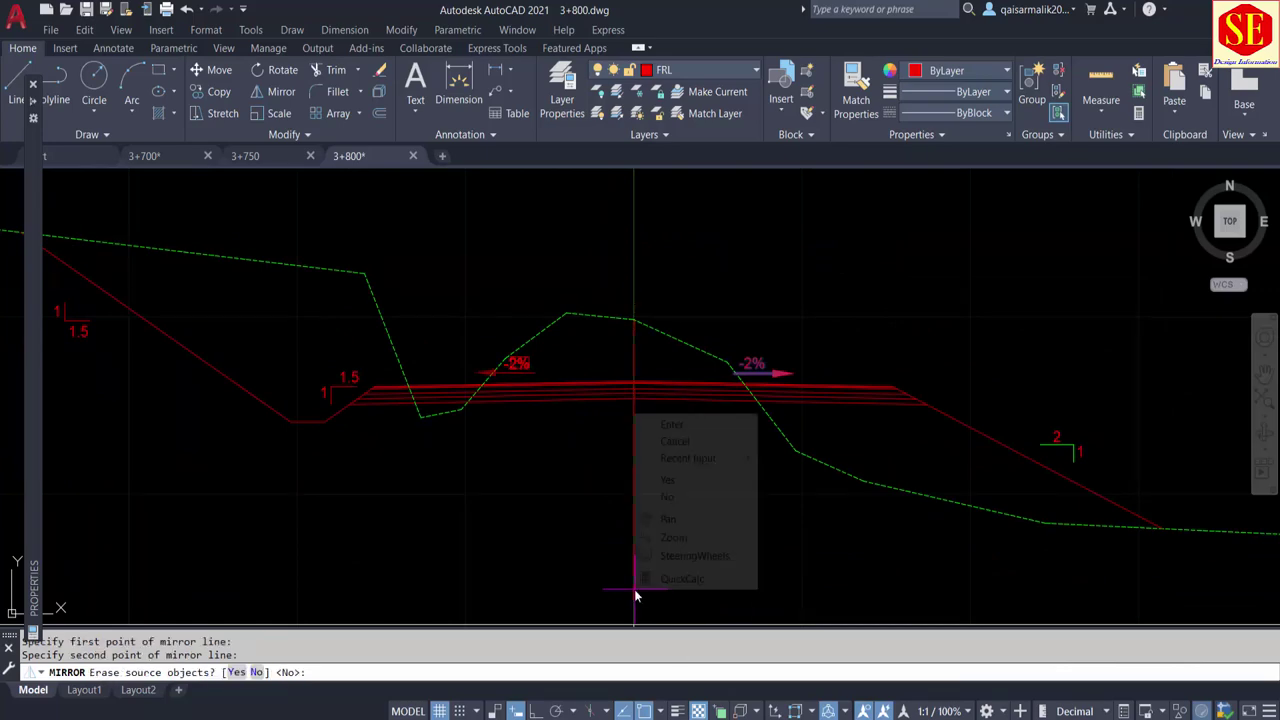
{"action": "left_click", "coordinate": [708, 420]}
{"action": "scroll", "coordinate": [579, 378], "scroll_direction": "up", "scroll_amount": 4}
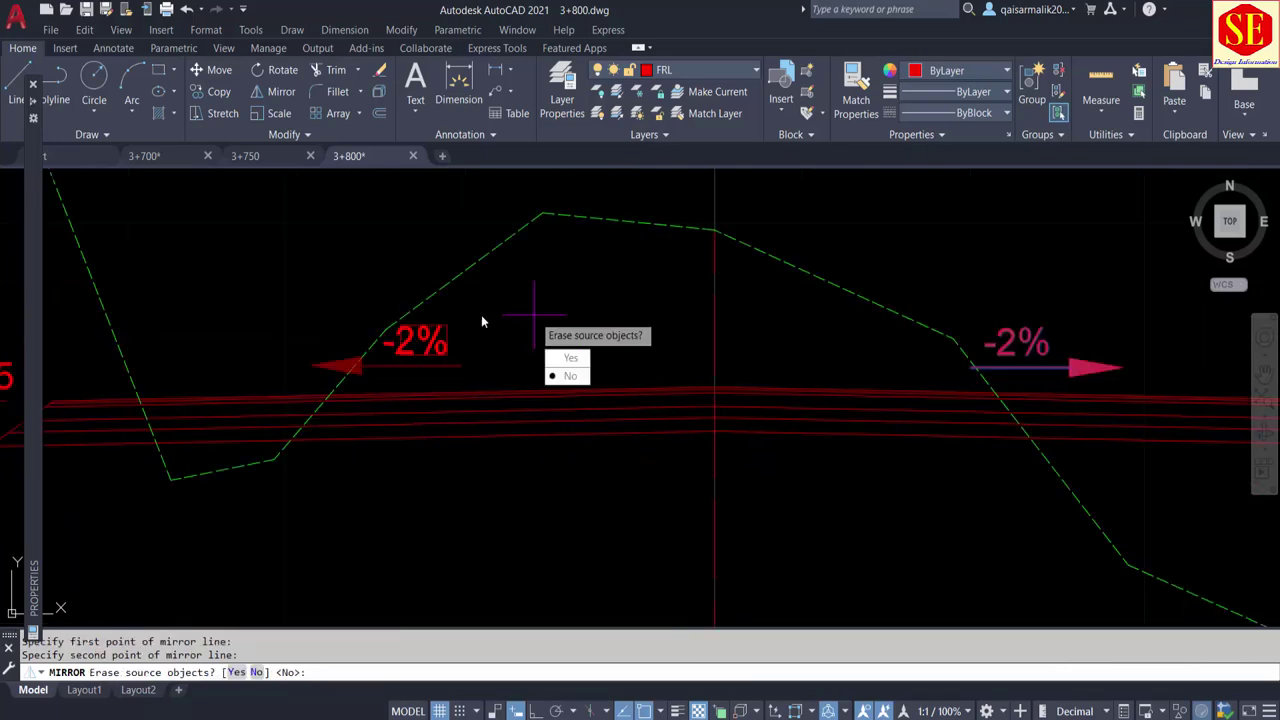
{"action": "scroll", "coordinate": [449, 317], "scroll_direction": "up", "scroll_amount": 4}
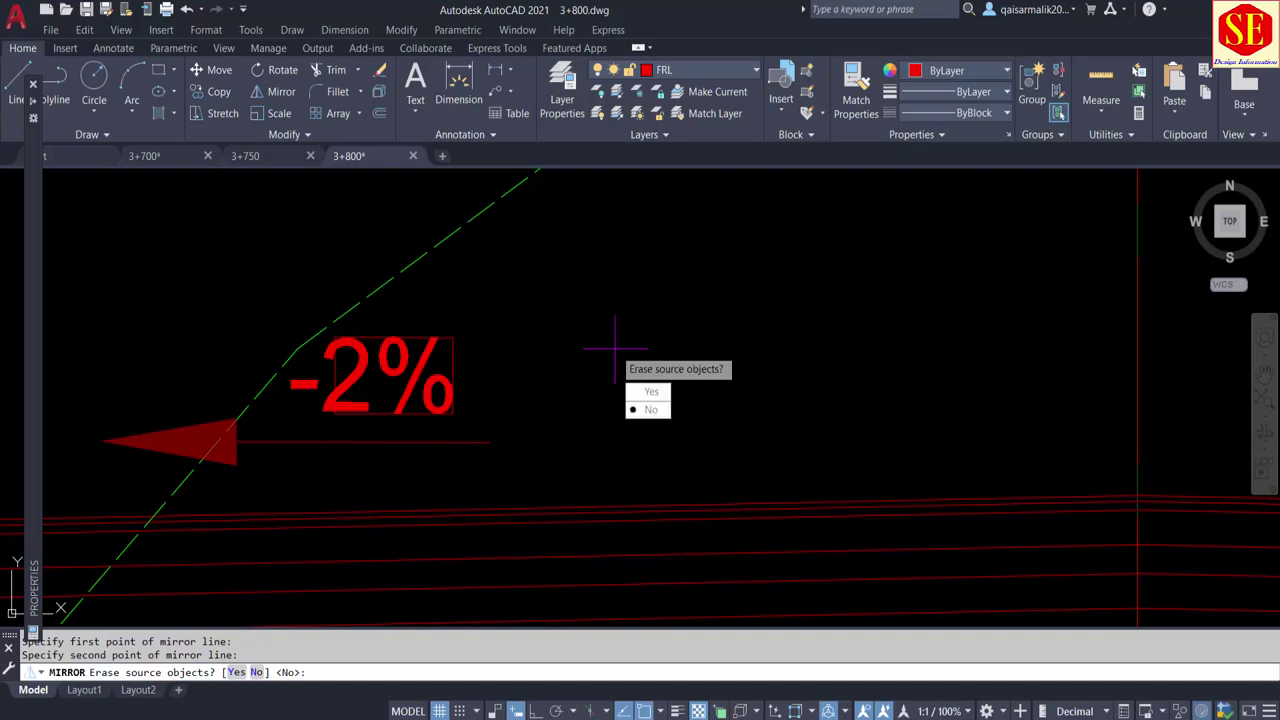
{"action": "right_click", "coordinate": [580, 357]}
{"action": "left_click", "coordinate": [590, 366]}
Recentre the view to check the cross-section, then save the drawing with Ctrl+S
{"action": "scroll", "coordinate": [552, 345], "scroll_direction": "down", "scroll_amount": 8}
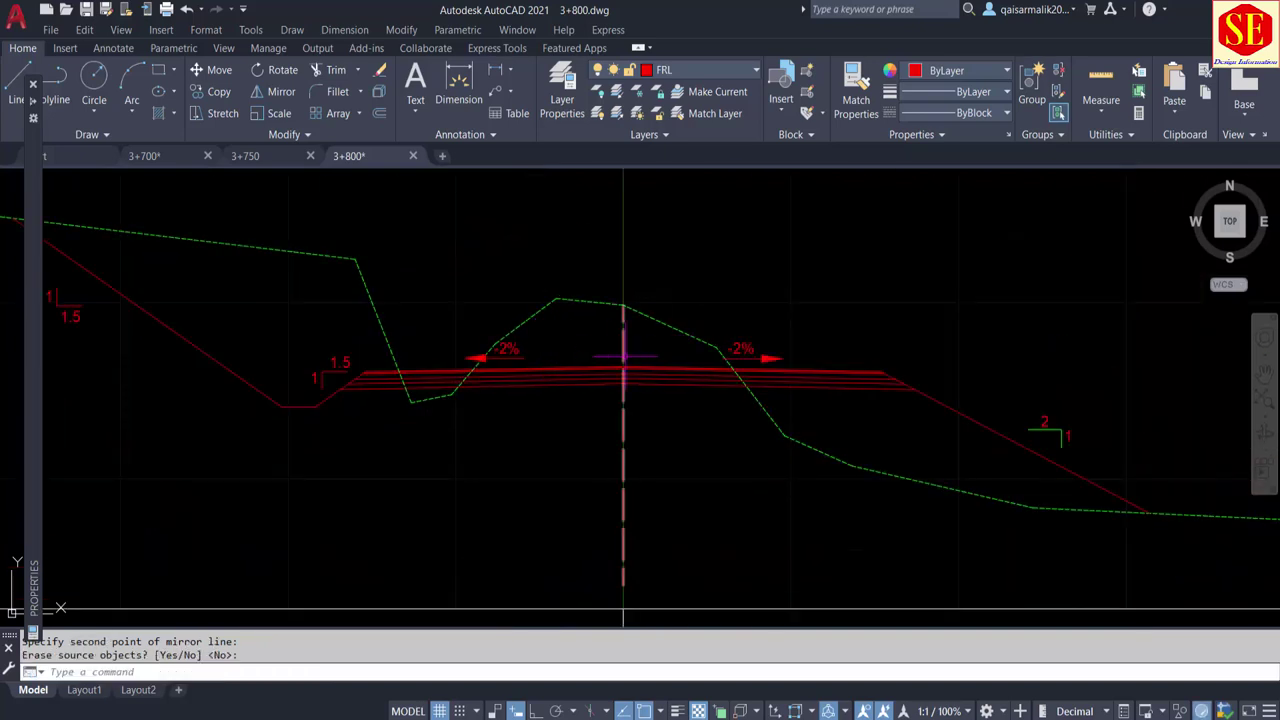
{"action": "middle_click_drag", "start_coordinate": [610, 350], "coordinate": [735, 355]}
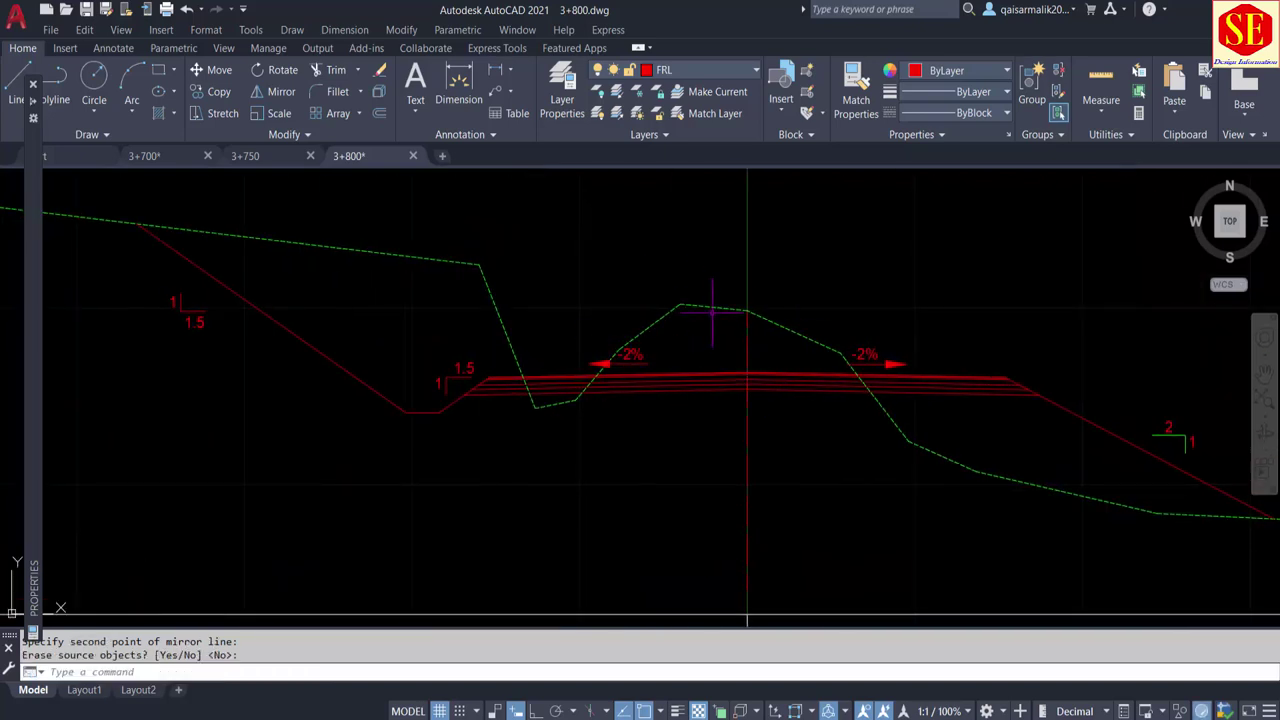
{"action": "scroll", "coordinate": [541, 295], "scroll_direction": "down", "scroll_amount": 4}
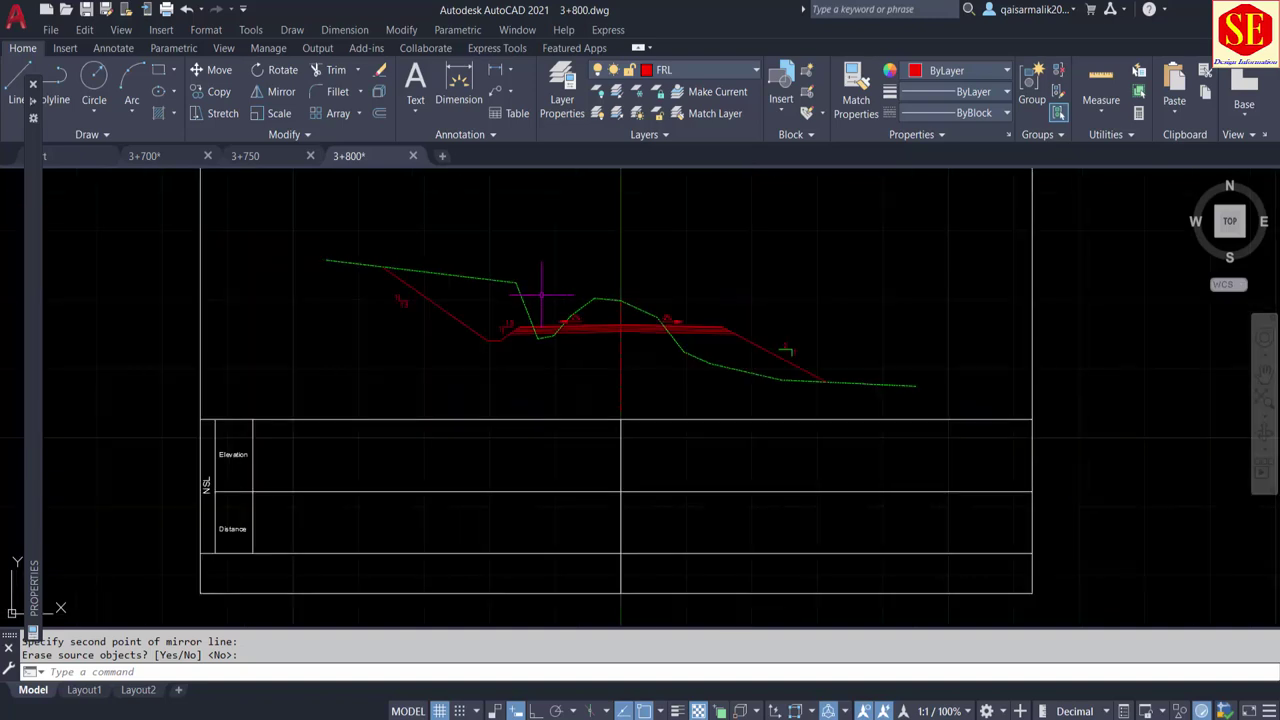
{"action": "scroll", "coordinate": [527, 320], "scroll_direction": "up", "scroll_amount": 2}
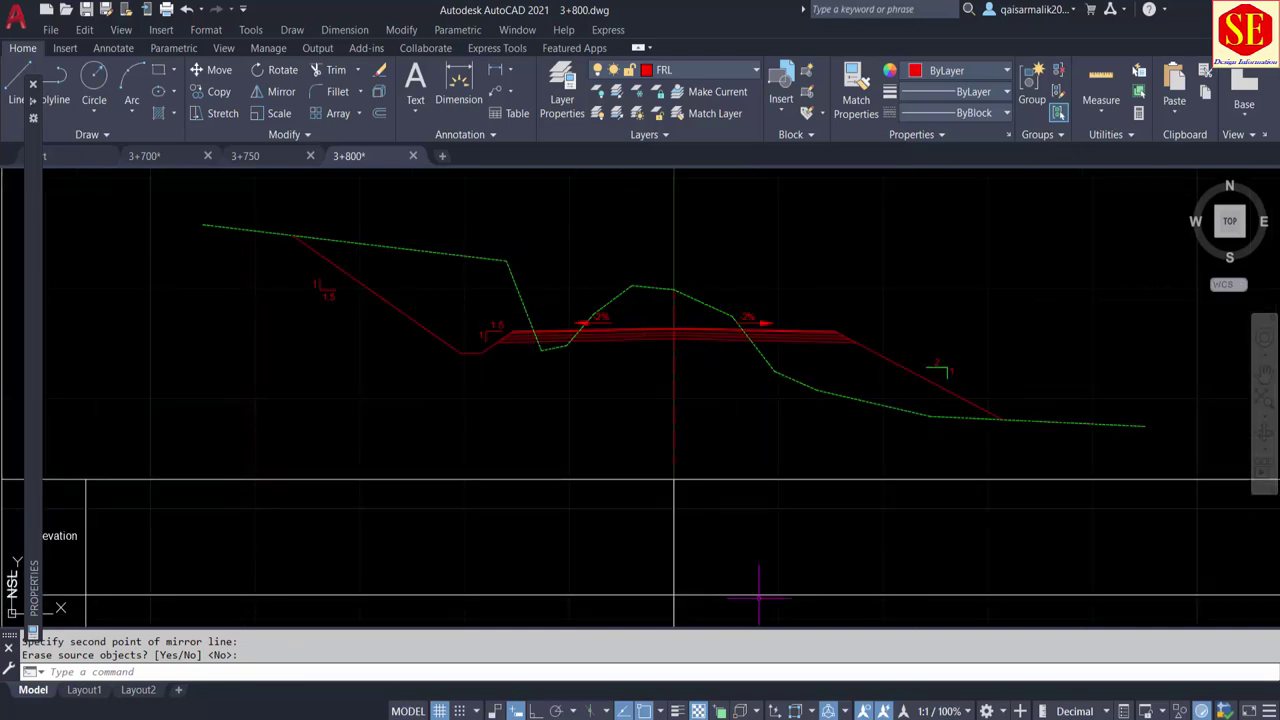
{"action": "key", "text": "ctrl+s"}
{"action": "scroll", "coordinate": [508, 234], "scroll_direction": "up", "scroll_amount": 3}
{"action": "scroll", "coordinate": [505, 237], "scroll_direction": "down", "scroll_amount": 3}
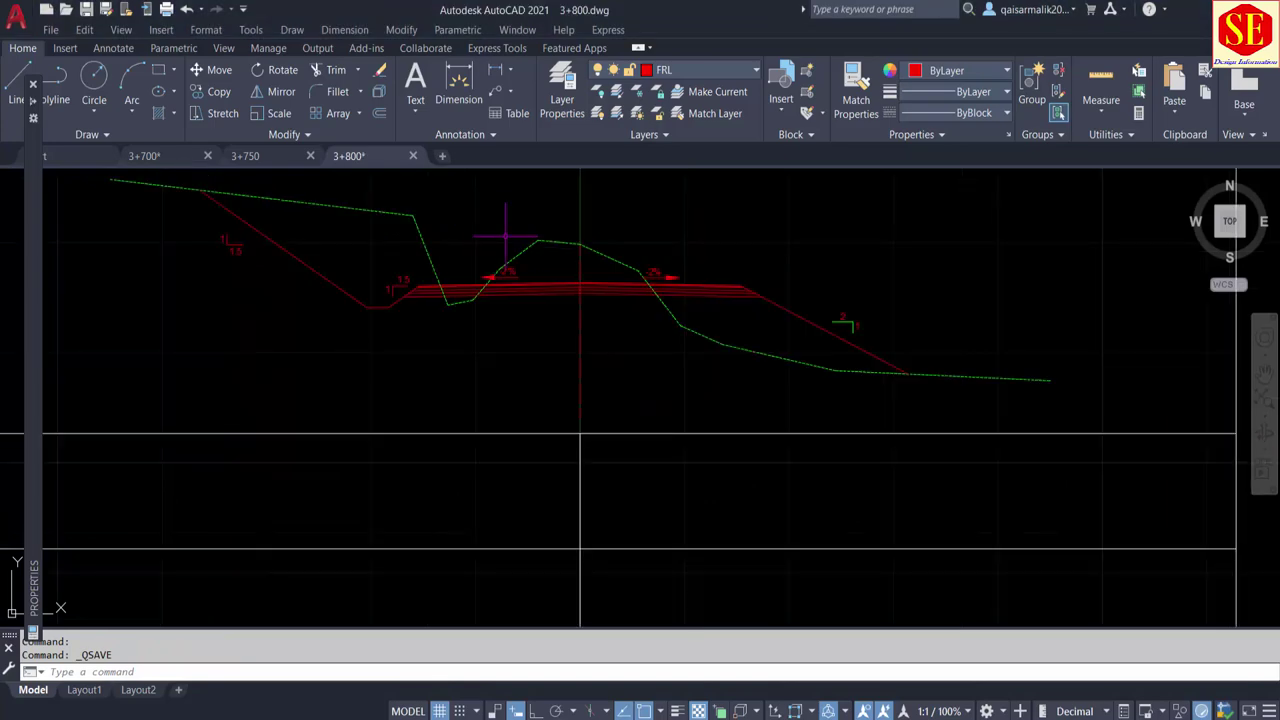
Add cd.lsp, pr1.lsp and q.lsp to the Startup Suite in Load/Unload Applications
{"action": "type", "text": "Ap"}
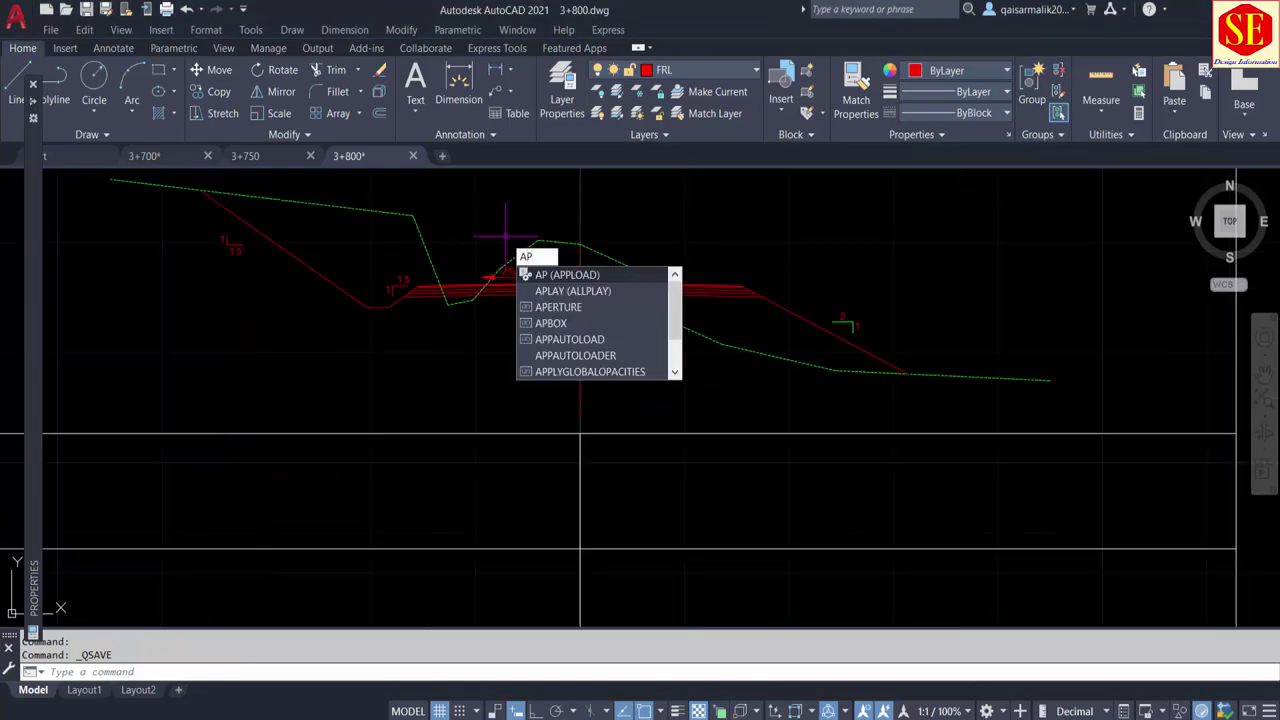
{"action": "key", "text": "Return"}
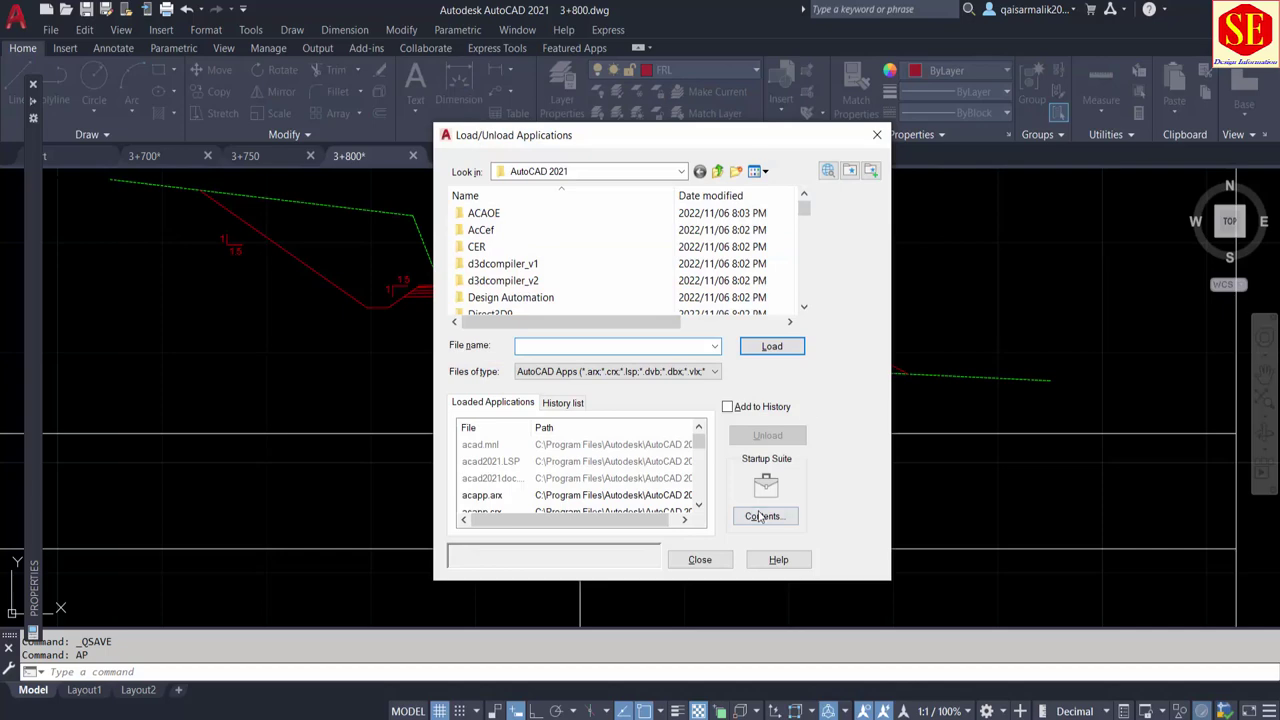
{"action": "left_click", "coordinate": [760, 516]}
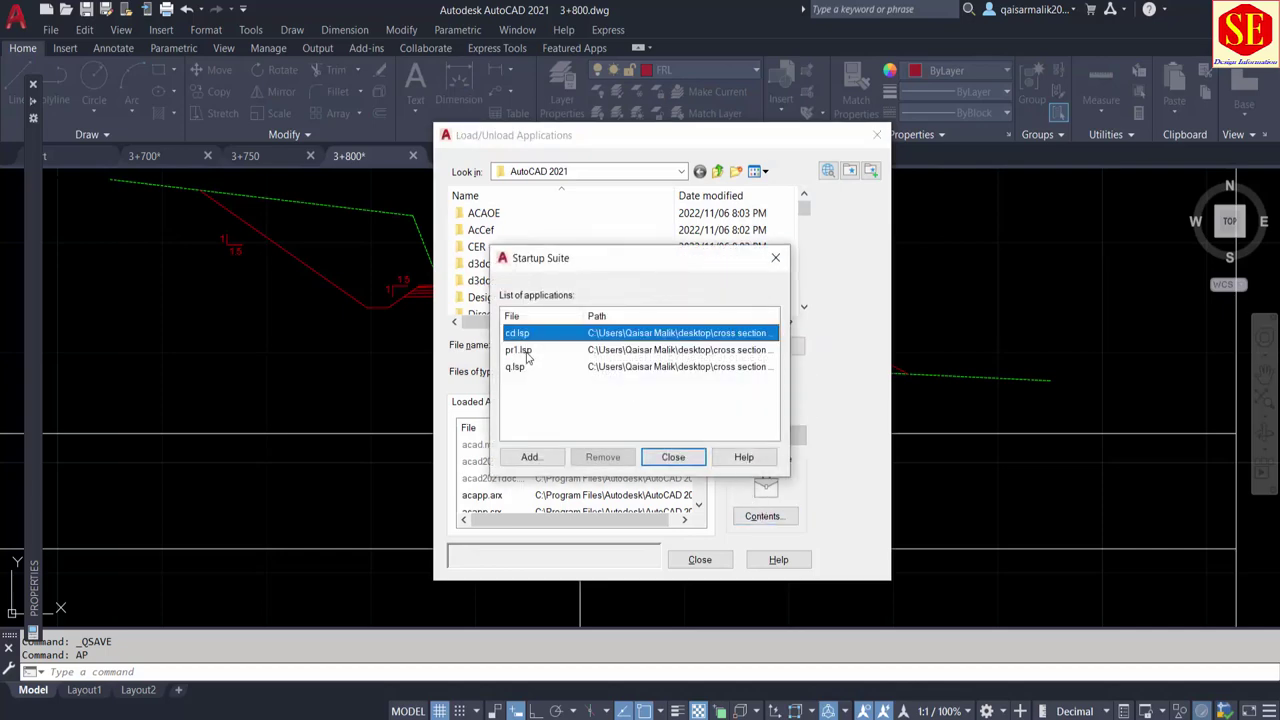
{"action": "left_click", "coordinate": [519, 368]}
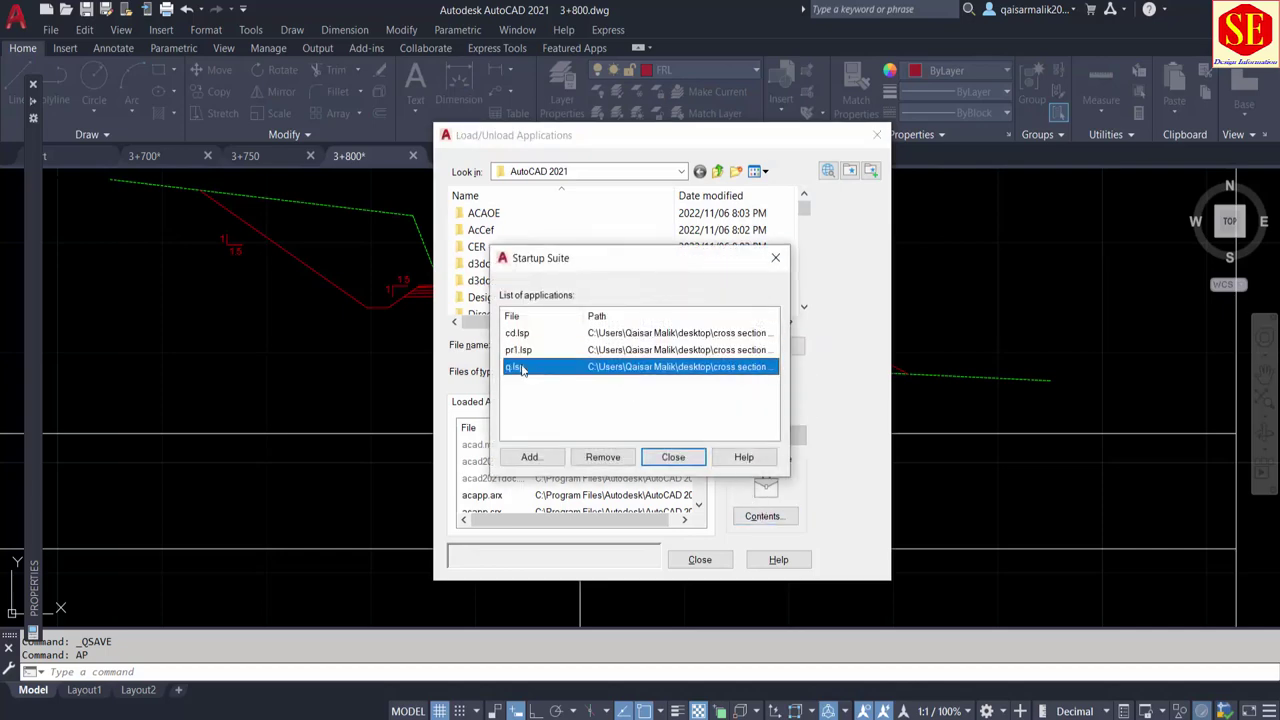
{"action": "left_click", "coordinate": [530, 457]}
{"action": "left_click", "coordinate": [760, 416]}
{"action": "left_click_drag", "start_coordinate": [1064, 458], "coordinate": [804, 400]}
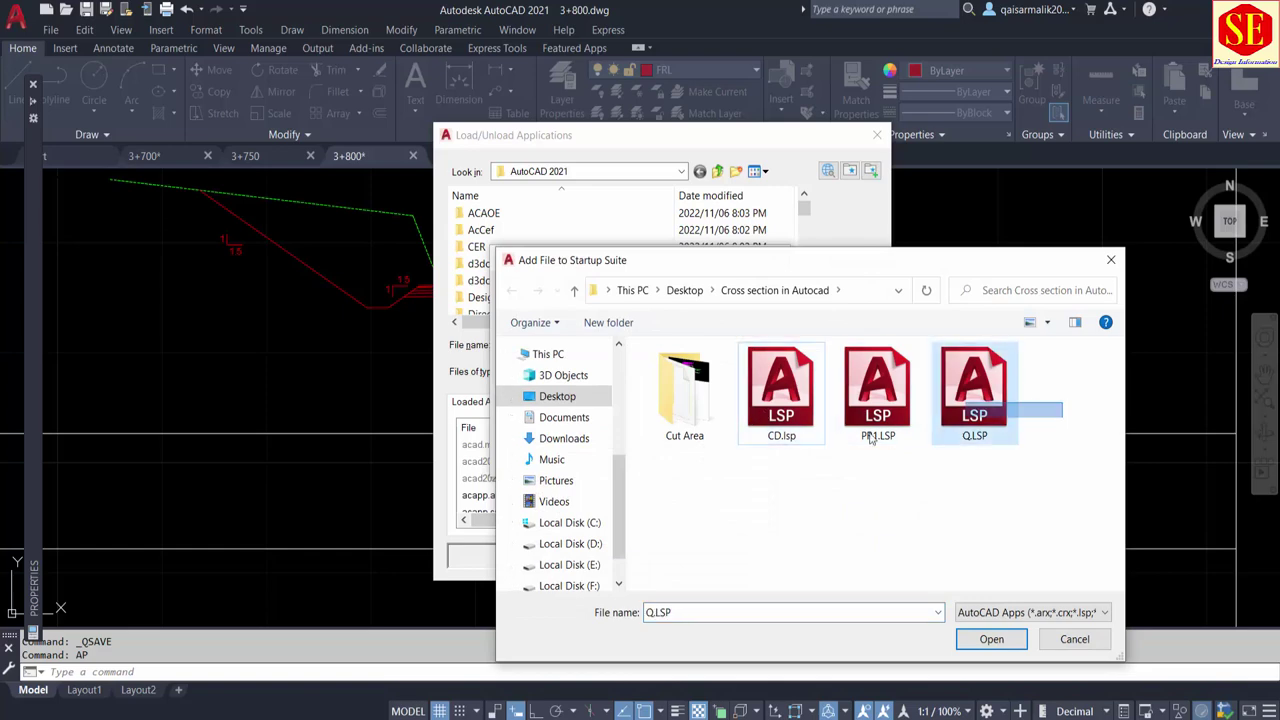
{"action": "left_click", "coordinate": [1076, 640]}
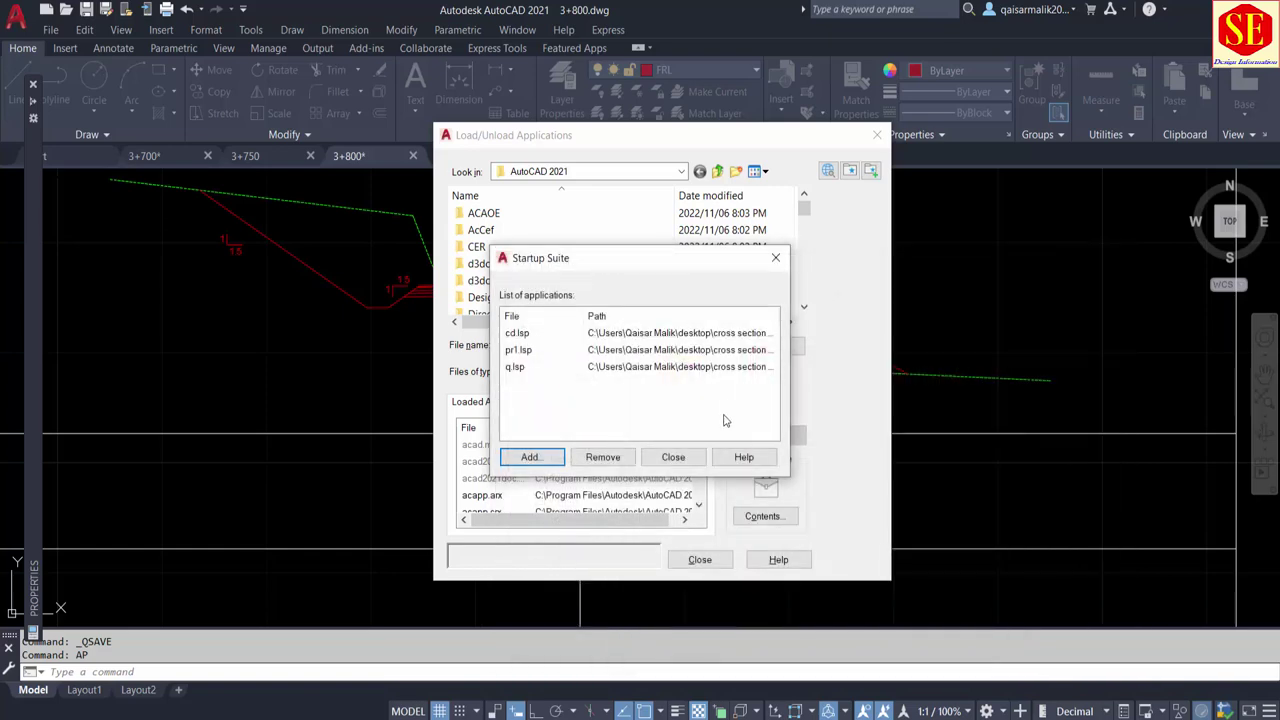
{"action": "left_click", "coordinate": [531, 456]}
{"action": "left_click_drag", "start_coordinate": [1078, 420], "coordinate": [740, 400]}
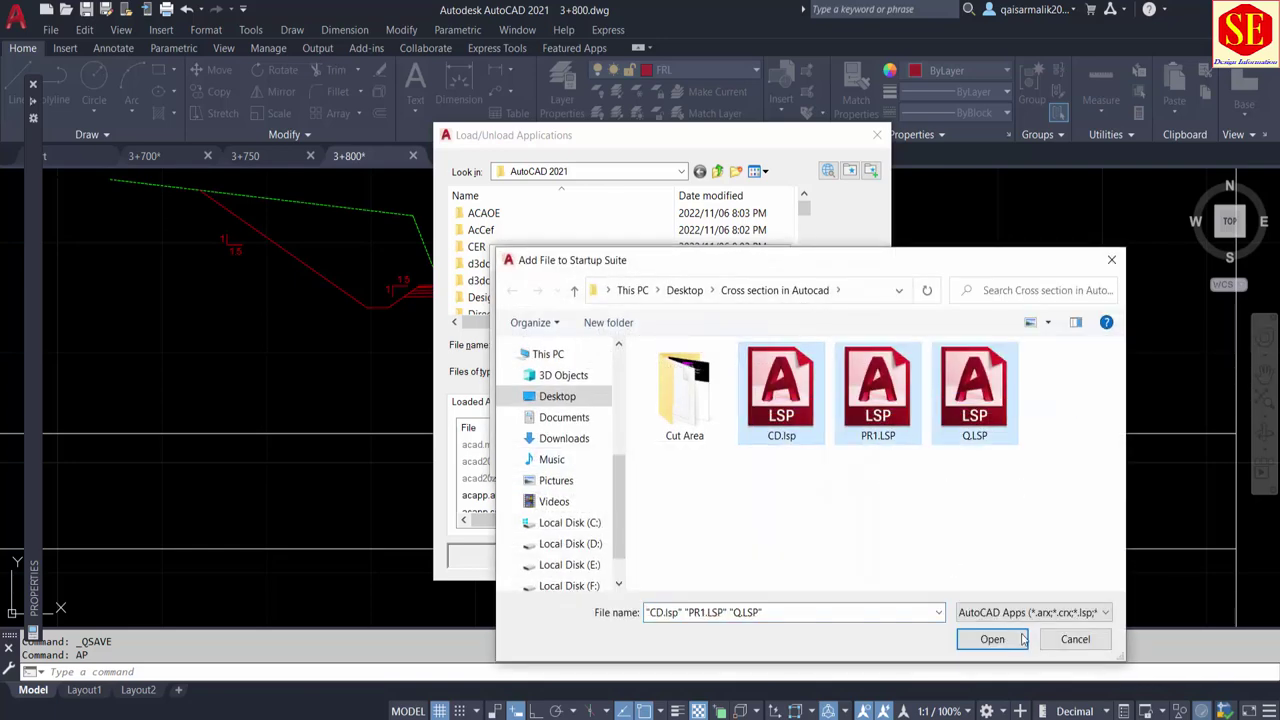
{"action": "left_click", "coordinate": [1075, 639]}
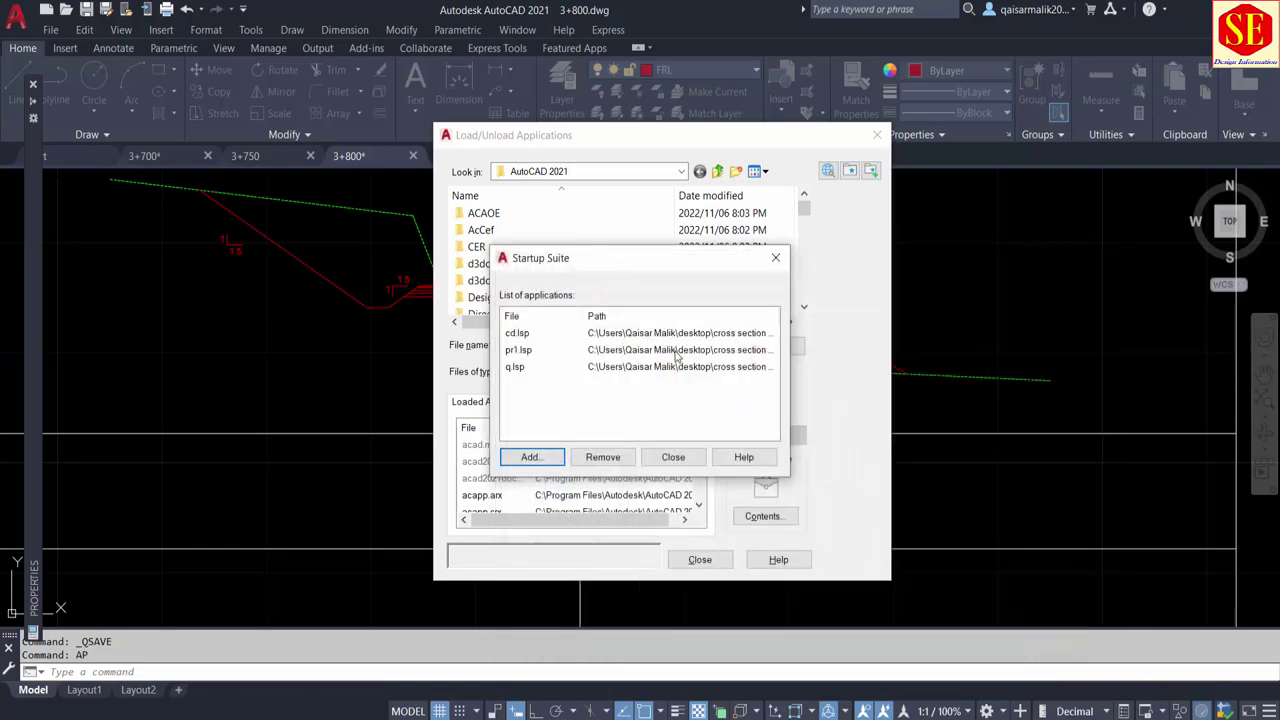
{"action": "left_click", "coordinate": [680, 463]}
{"action": "left_click", "coordinate": [700, 560]}
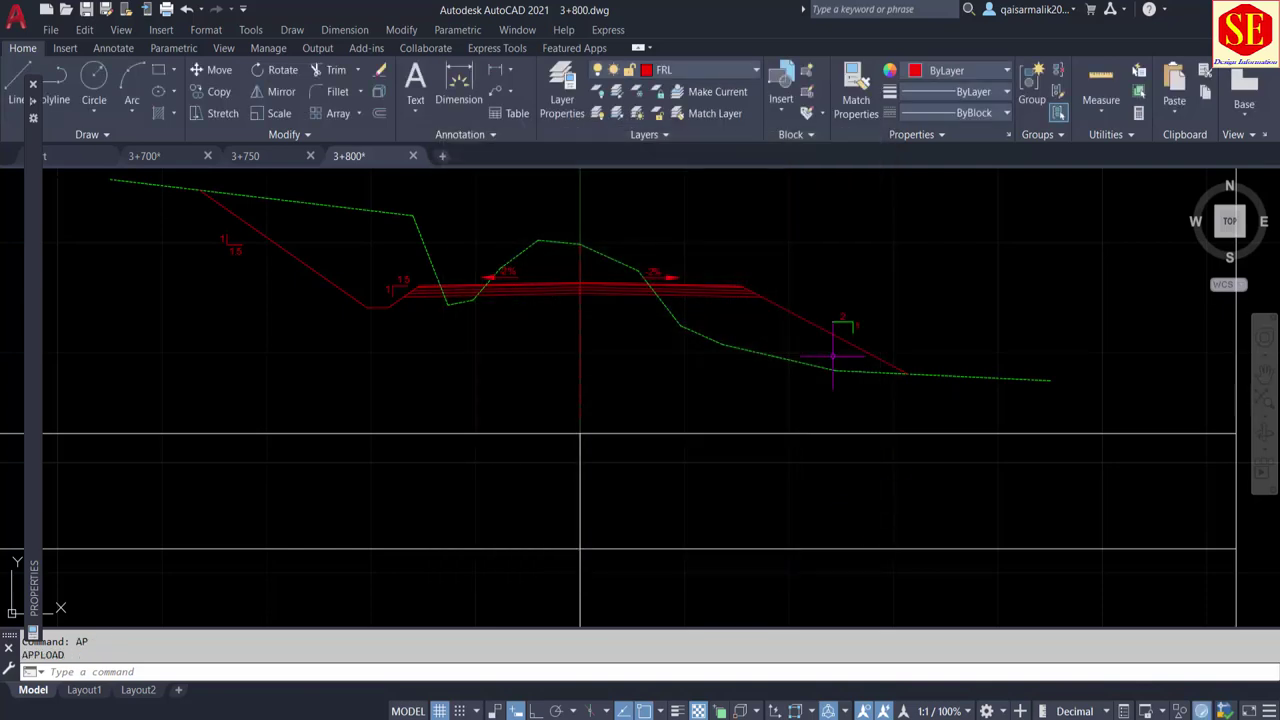
Recentre the cross-section and title in view and inspect the green ground line
{"action": "scroll", "coordinate": [840, 340], "scroll_direction": "down", "scroll_amount": 3}
{"action": "middle_click_drag", "start_coordinate": [622, 309], "coordinate": [646, 355]}
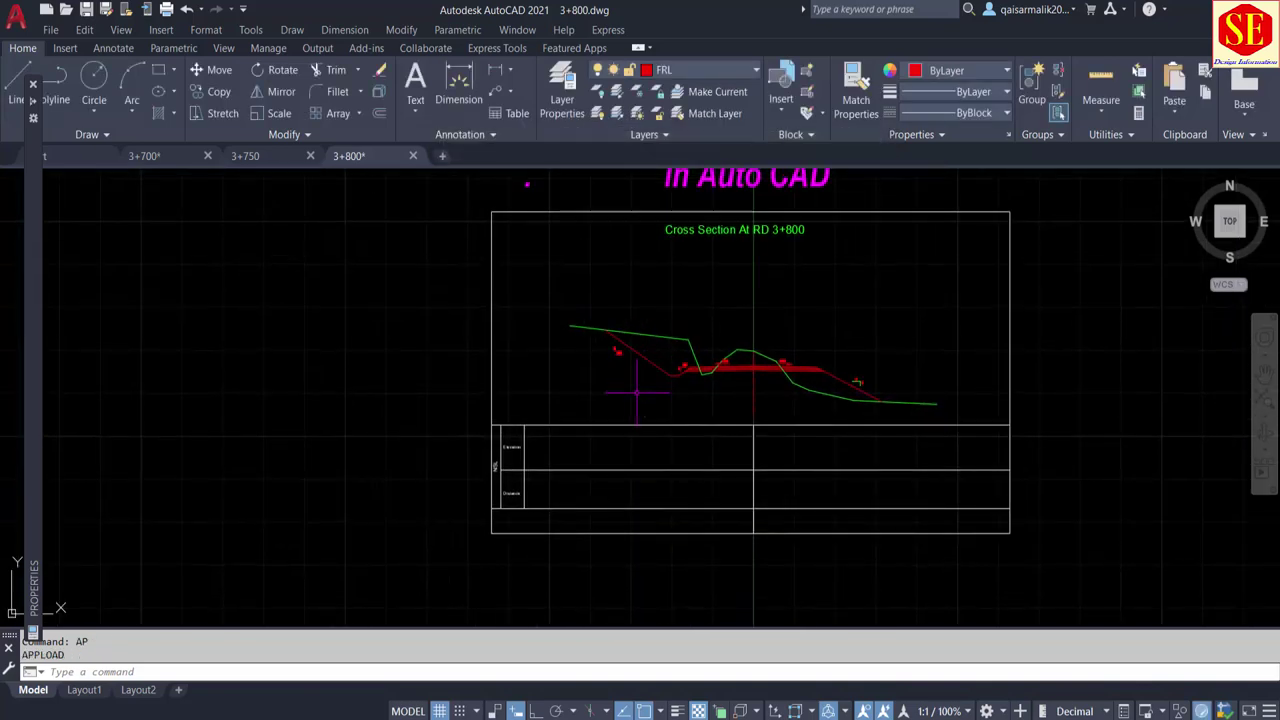
{"action": "scroll", "coordinate": [700, 333], "scroll_direction": "up", "scroll_amount": 2}
{"action": "middle_click_drag", "start_coordinate": [796, 330], "coordinate": [769, 289]}
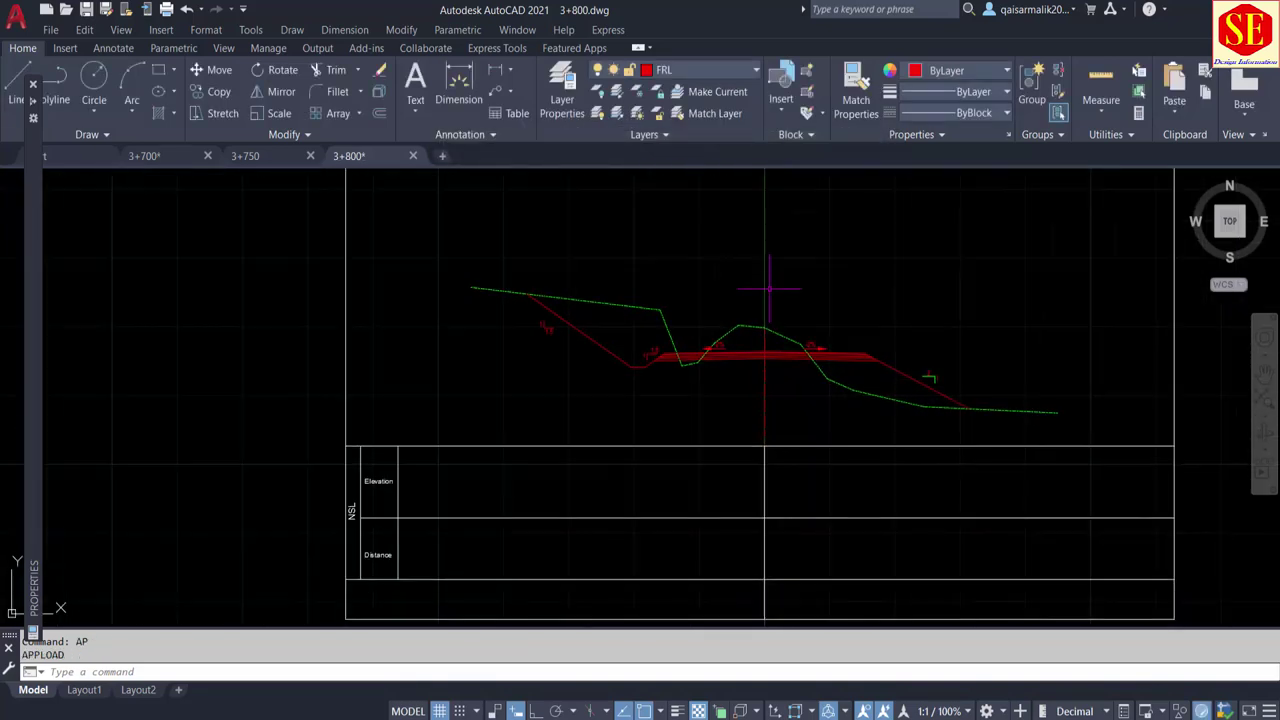
{"action": "middle_click_drag", "start_coordinate": [780, 356], "coordinate": [772, 336]}
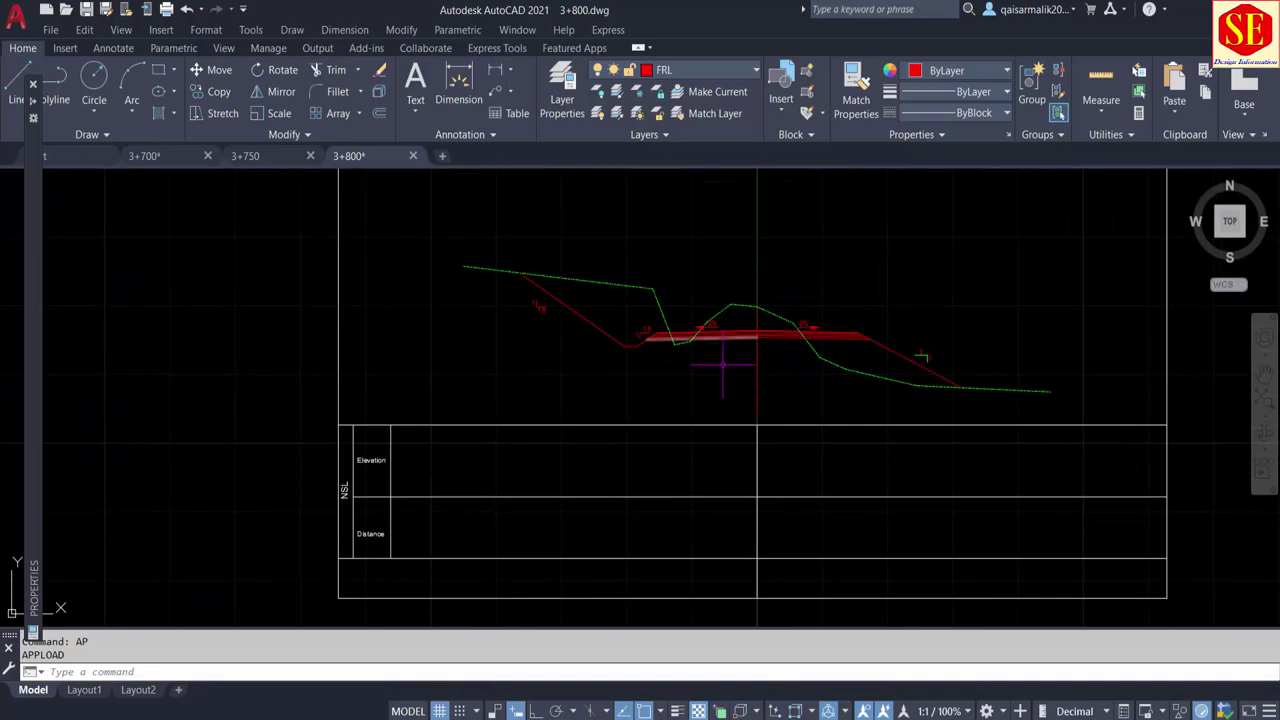
{"action": "scroll", "coordinate": [723, 357], "scroll_direction": "up", "scroll_amount": 2}
{"action": "scroll", "coordinate": [726, 342], "scroll_direction": "down", "scroll_amount": 2}
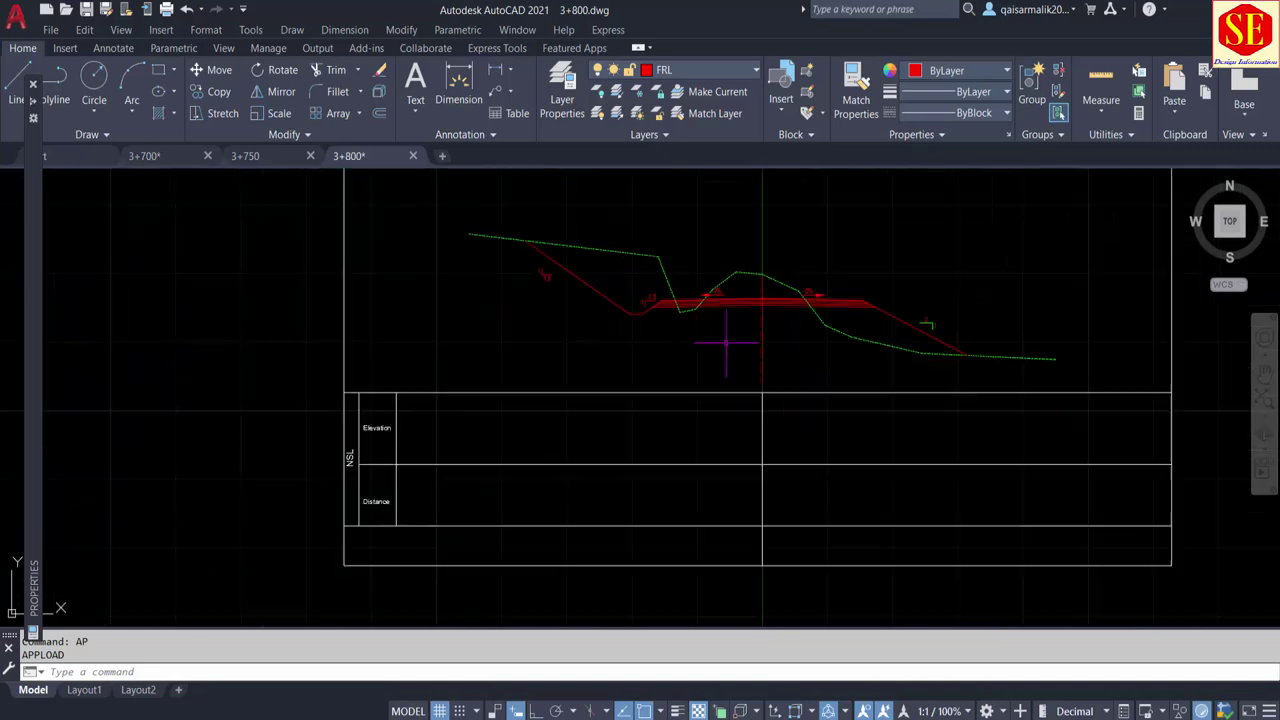
{"action": "left_click", "coordinate": [727, 272]}
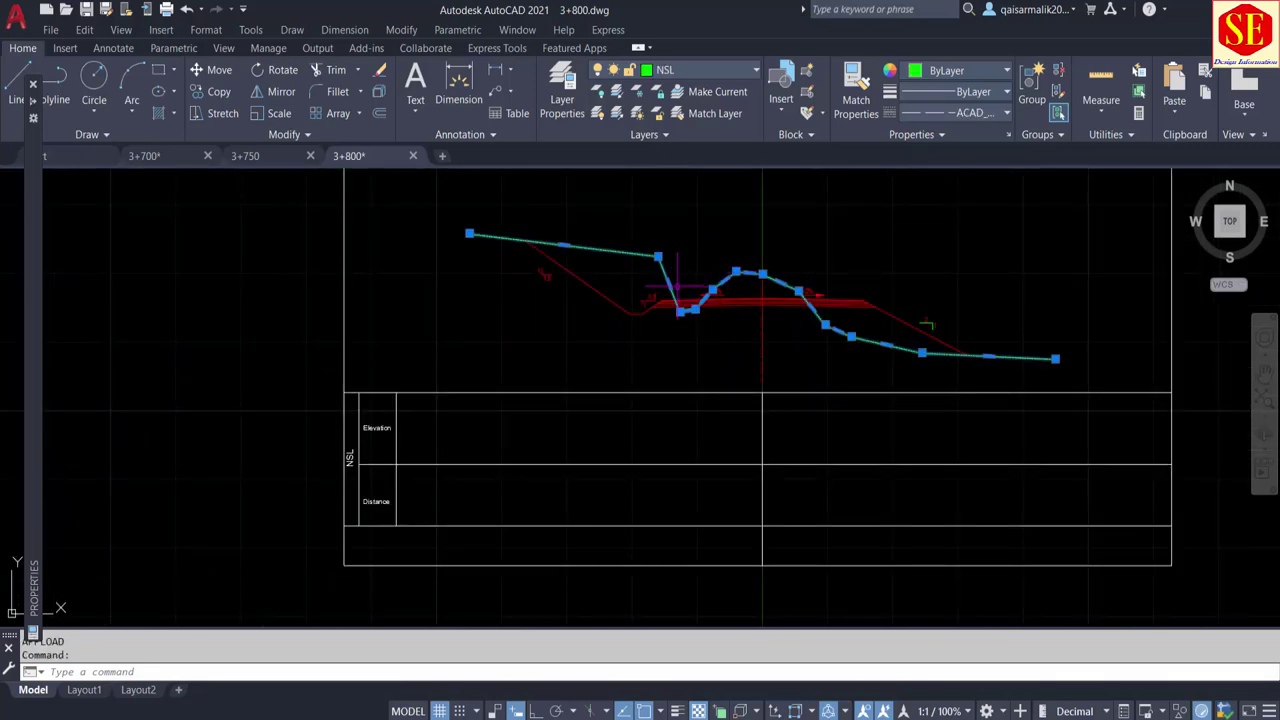
{"action": "key", "text": "Escape"}
Reopen the Startup Suite via AP and check pr1.lsp, cd.lsp and q.lsp are listed
{"action": "type", "text": "AP"}
{"action": "key", "text": "Return"}
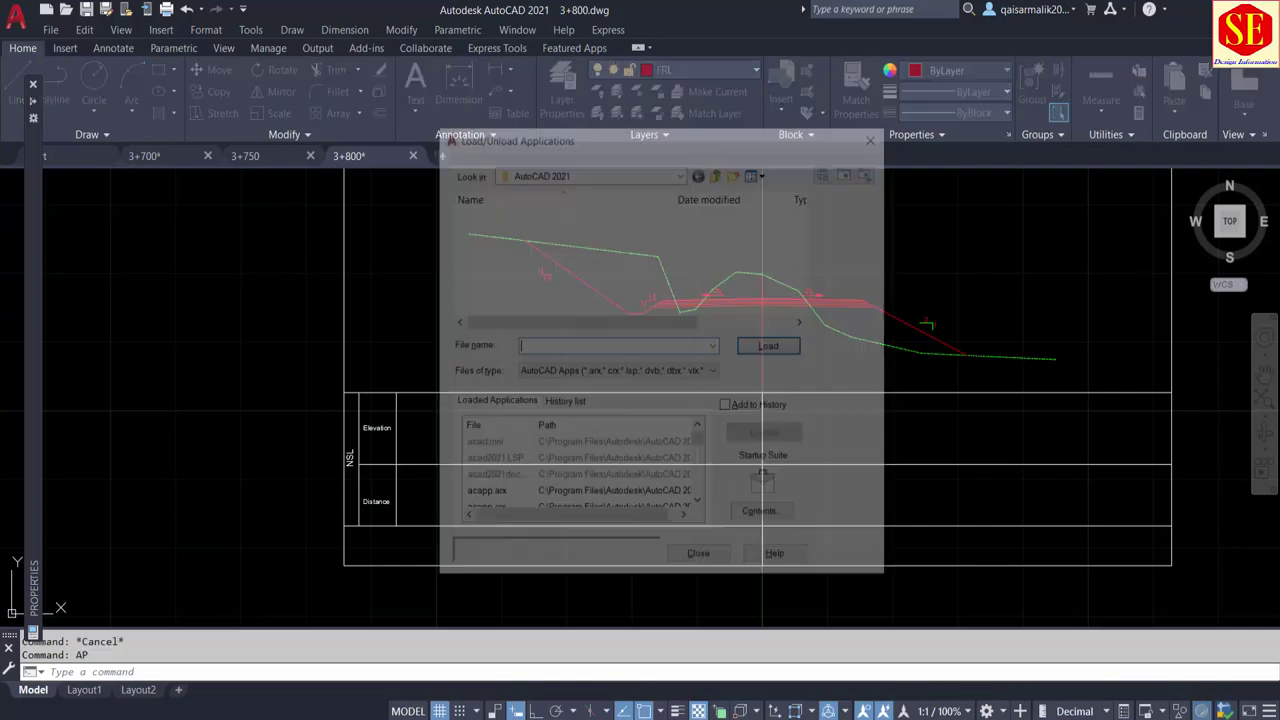
{"action": "left_click", "coordinate": [753, 517]}
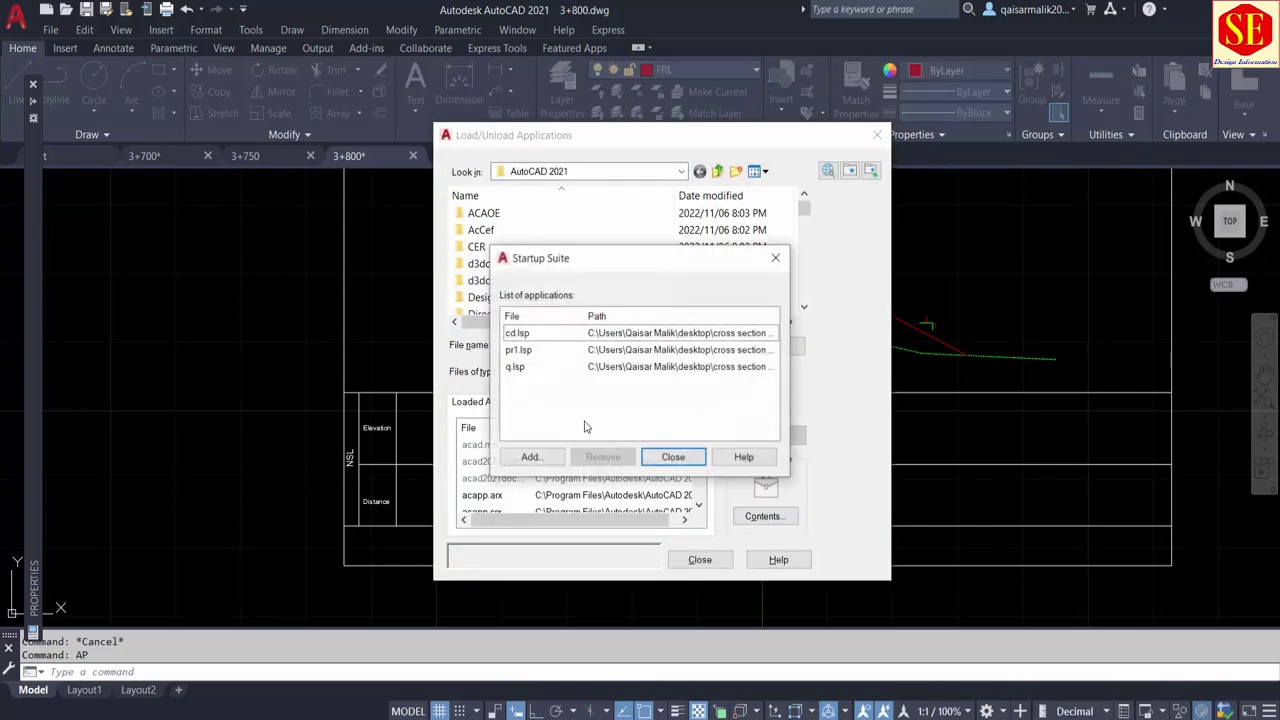
{"action": "left_click", "coordinate": [511, 352]}
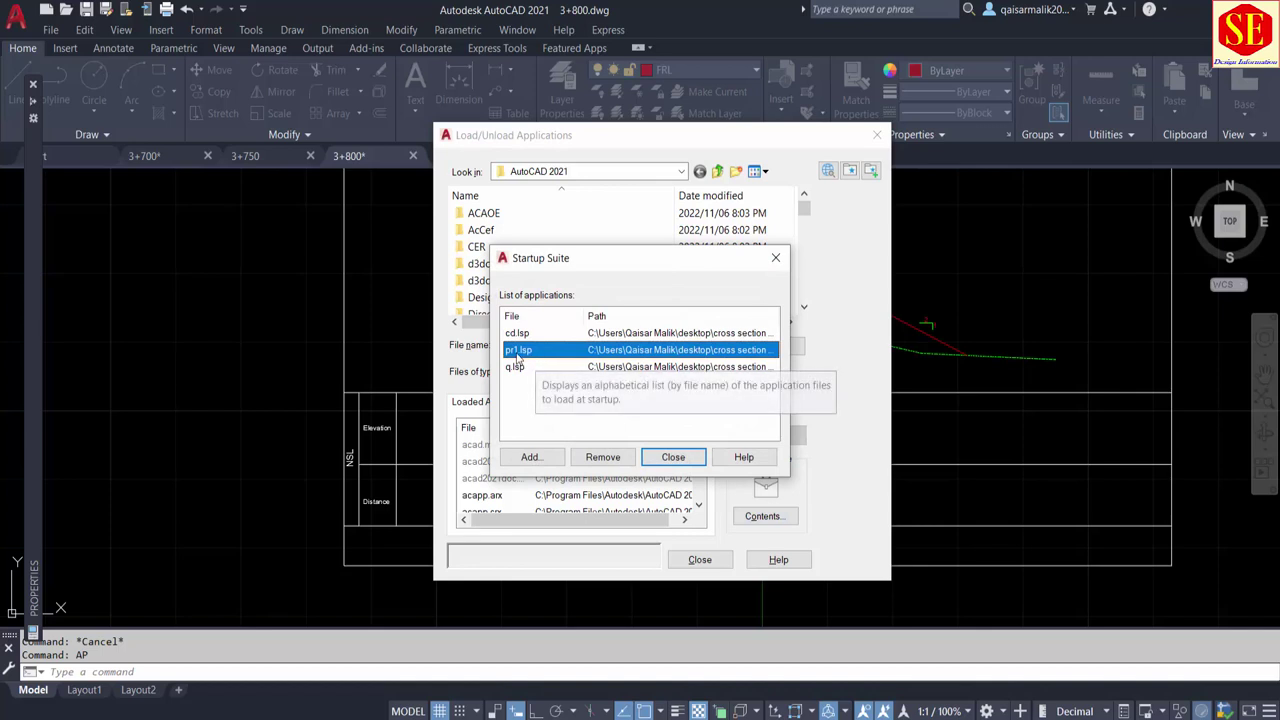
{"action": "left_click", "coordinate": [518, 334]}
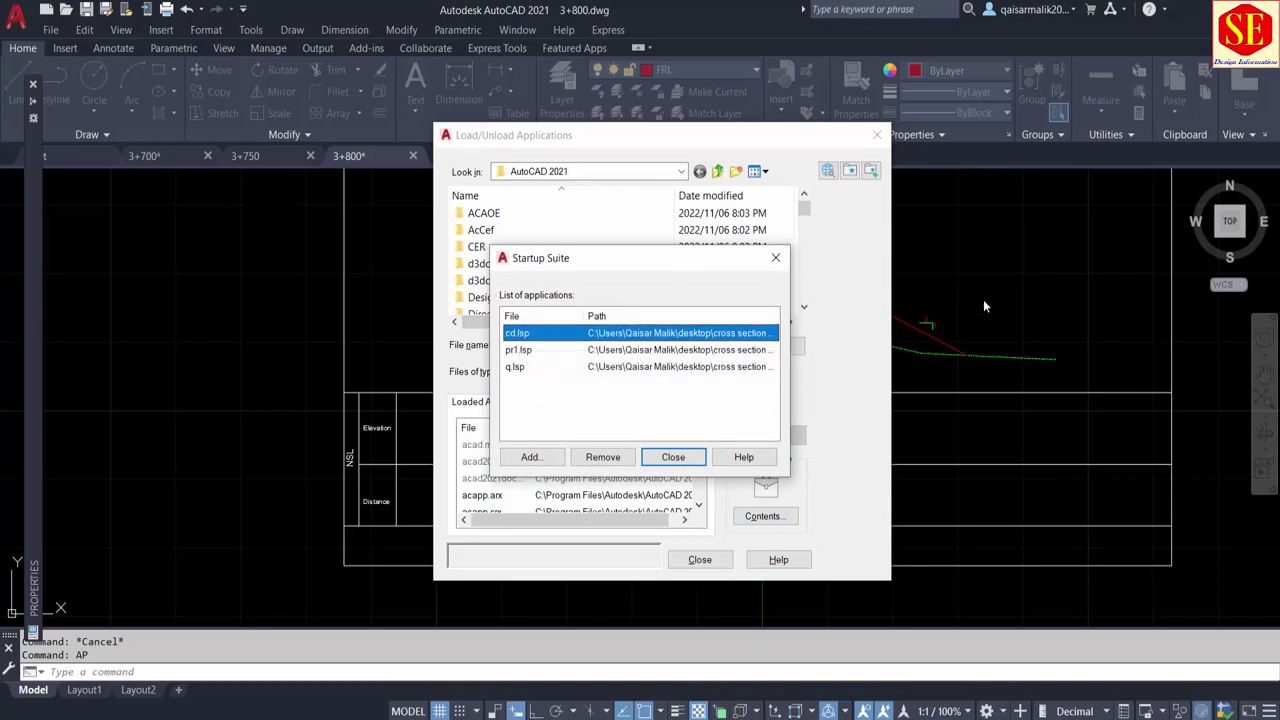
{"action": "left_click", "coordinate": [517, 368]}
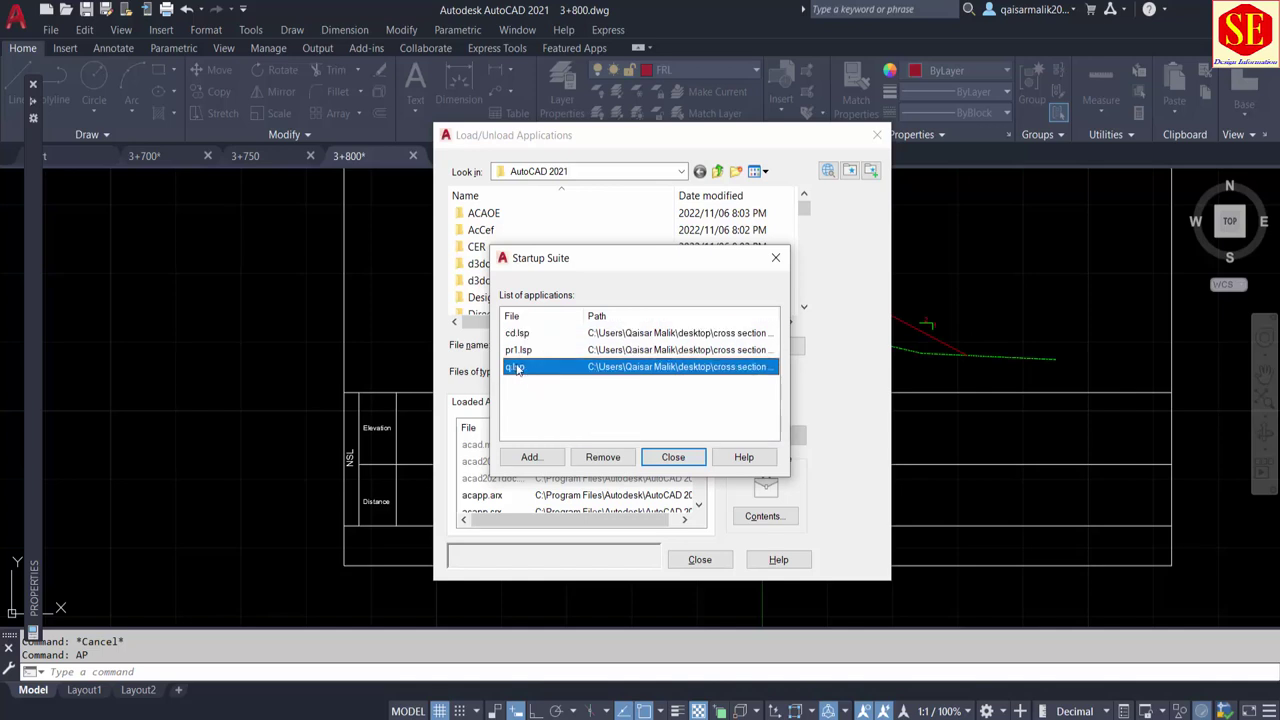
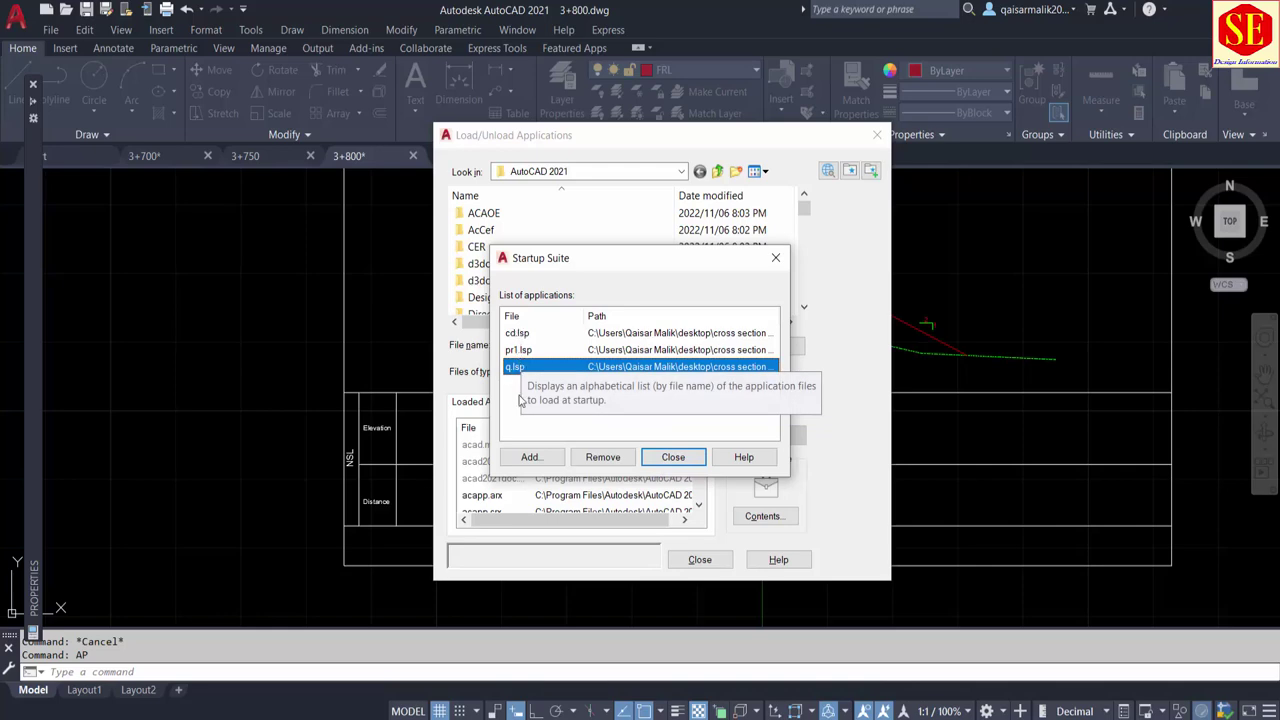
Close the Startup Suite and Load/Unload Applications windows and frame the cross section
{"action": "left_click", "coordinate": [673, 456]}
{"action": "left_click", "coordinate": [700, 559]}
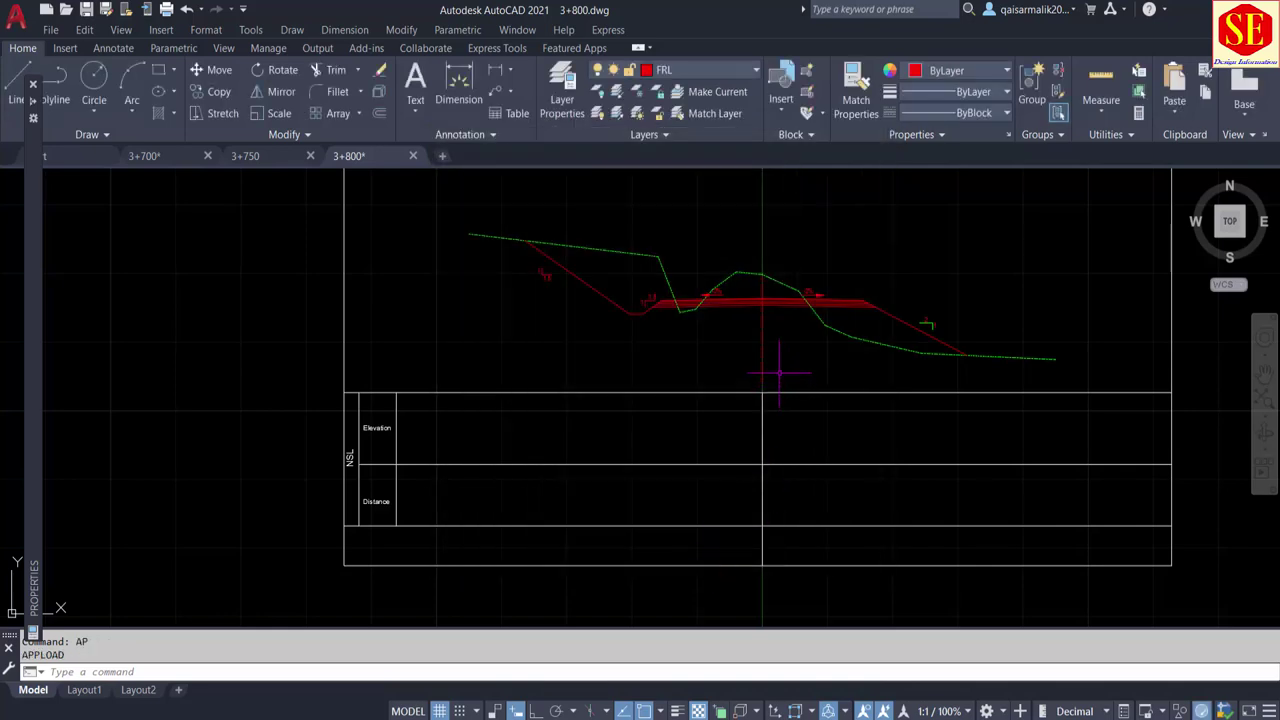
{"action": "scroll", "coordinate": [700, 345], "scroll_direction": "up", "scroll_amount": 3}
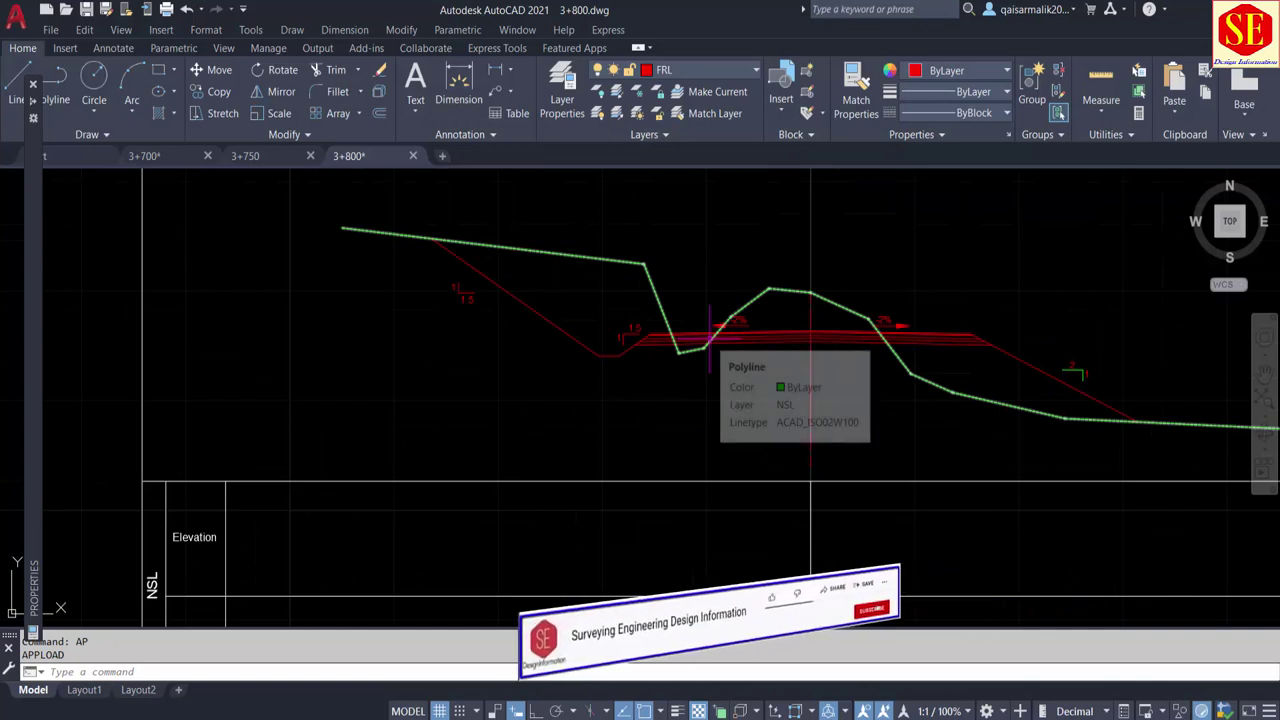
{"action": "middle_click_drag", "start_coordinate": [800, 352], "coordinate": [710, 357]}
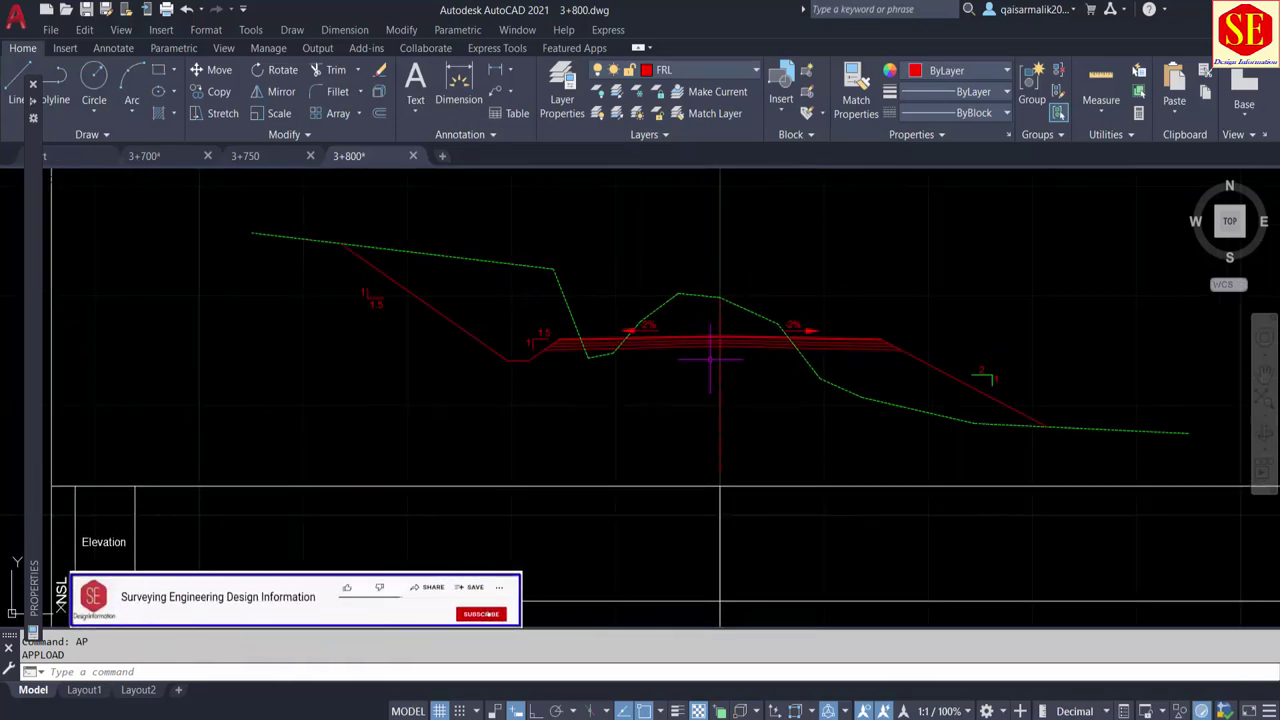
{"action": "middle_click_drag", "start_coordinate": [464, 397], "coordinate": [496, 372]}
{"action": "type", "text": "P"}
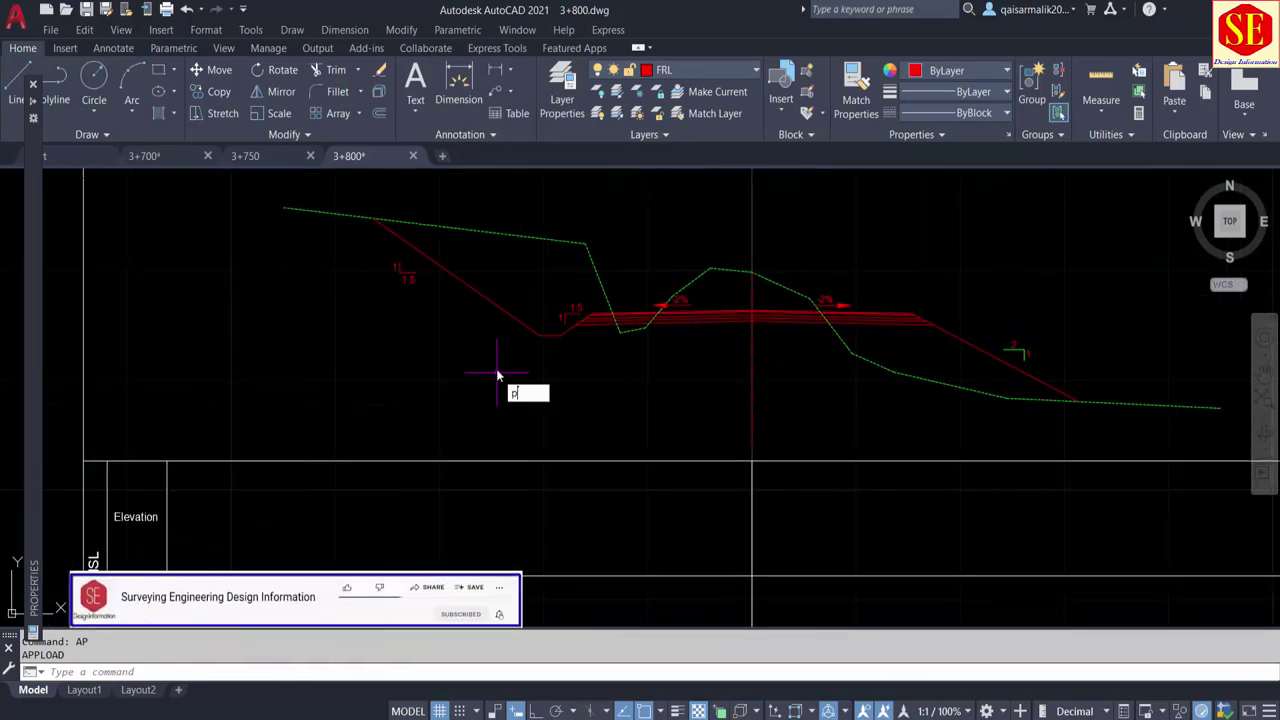
Run PR on the green NSL ground line, with X base at the Distance row and Y base at the Elevation row
{"action": "type", "text": "r"}
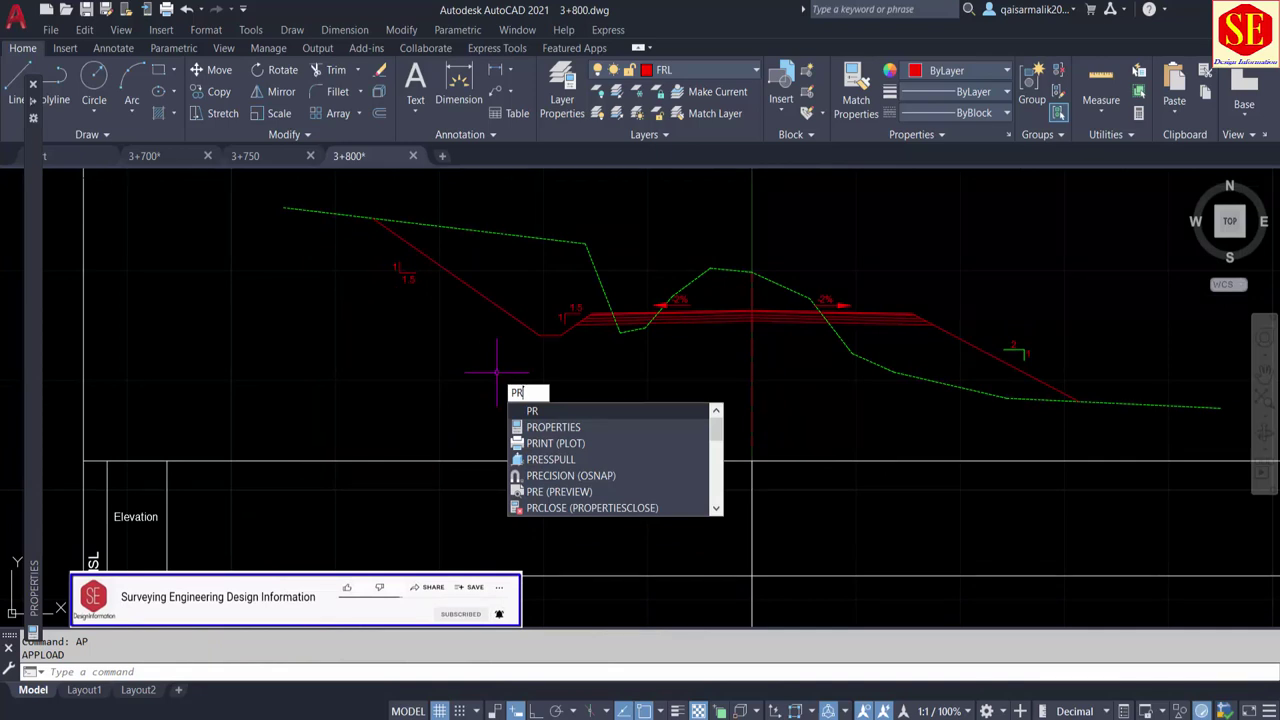
{"action": "key", "text": "Return"}
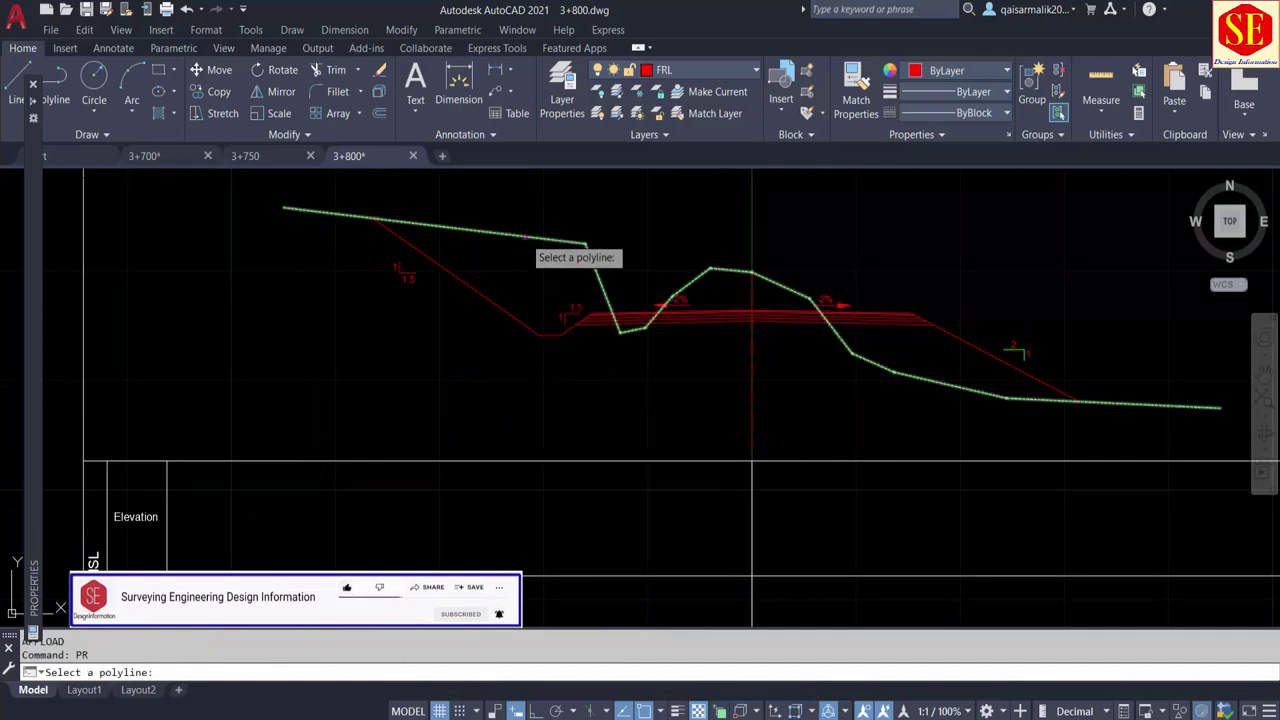
{"action": "left_click", "coordinate": [524, 237]}
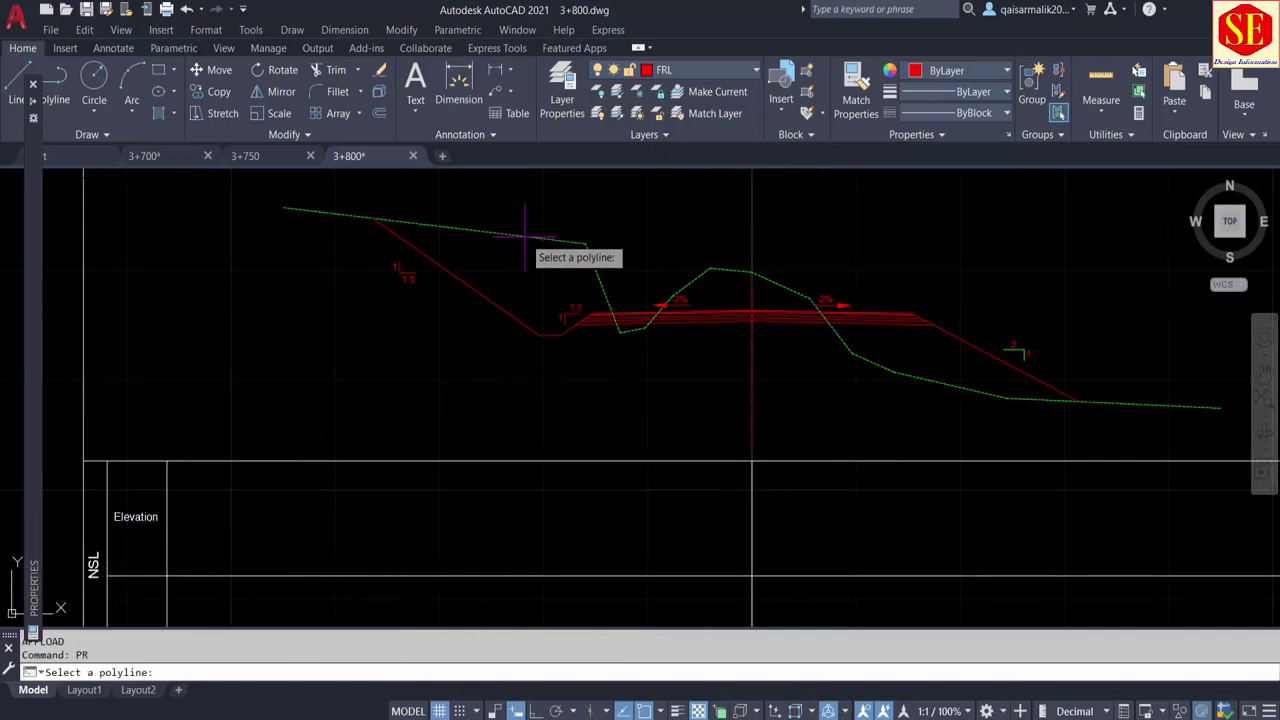
{"action": "middle_click_drag", "start_coordinate": [429, 457], "coordinate": [500, 391]}
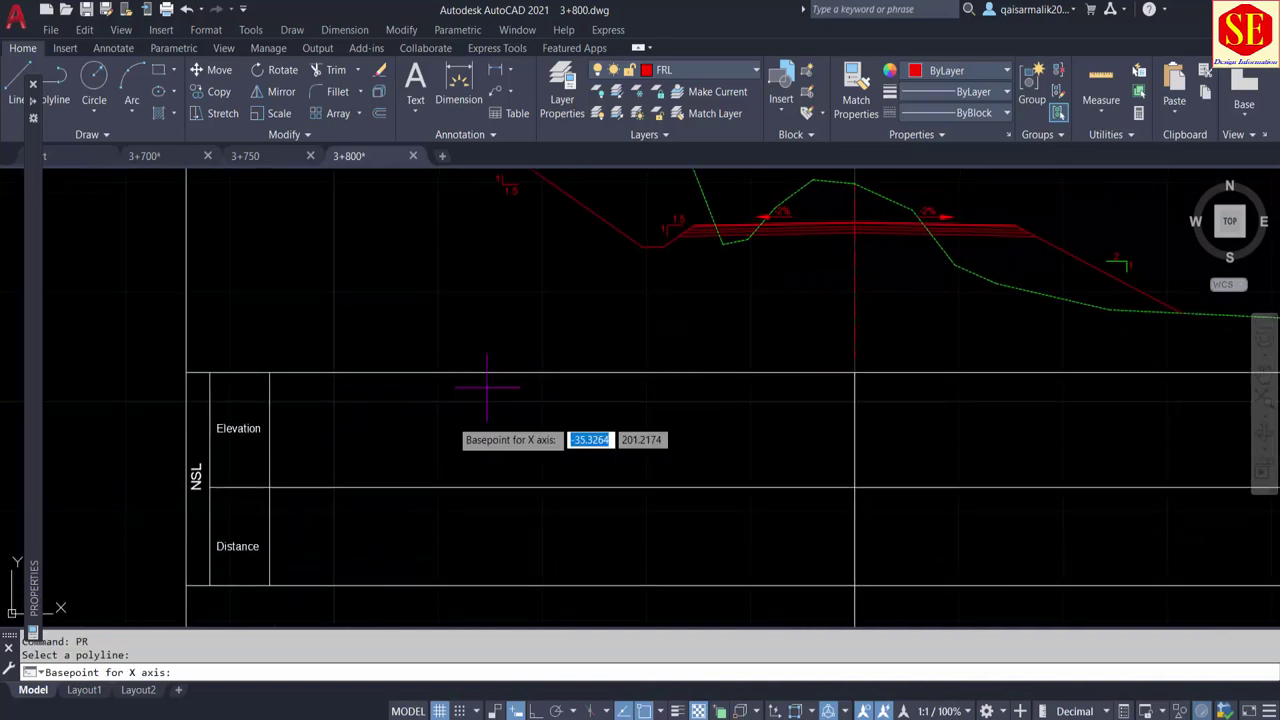
{"action": "left_click", "coordinate": [269, 533]}
{"action": "left_click", "coordinate": [269, 431]}
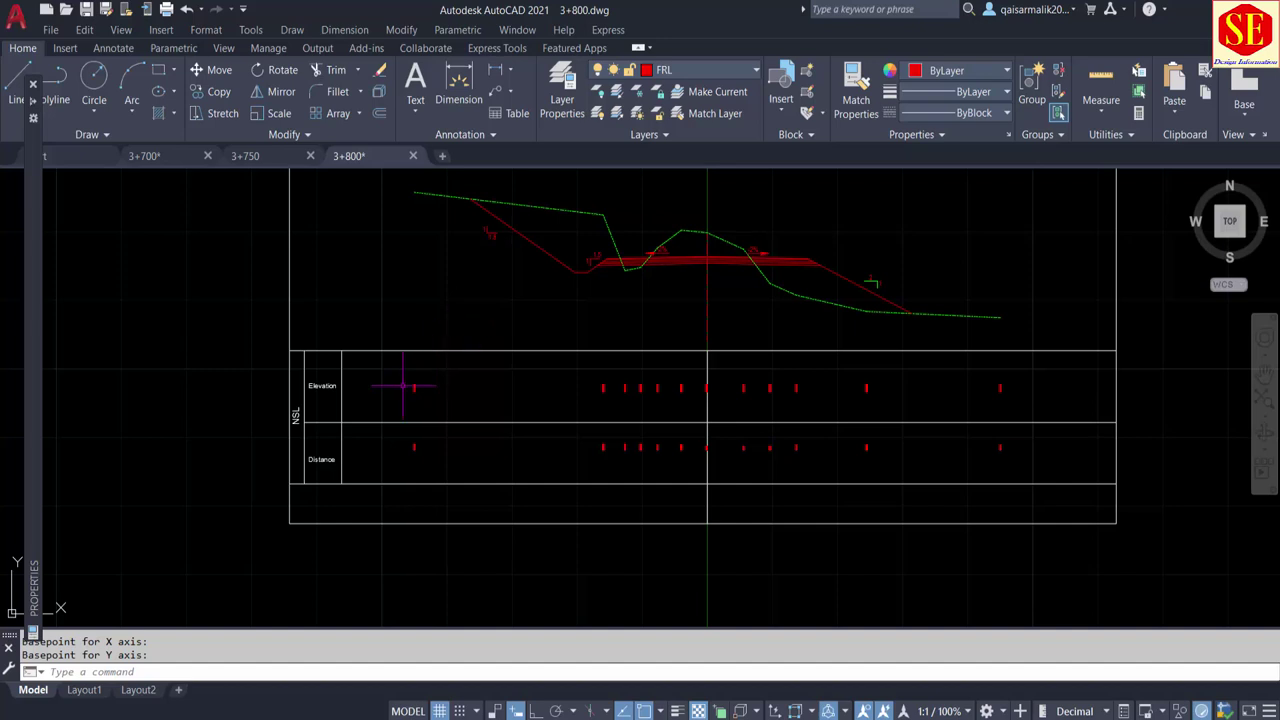
{"action": "scroll", "coordinate": [403, 385], "scroll_direction": "up", "scroll_amount": 8}
{"action": "scroll", "coordinate": [506, 354], "scroll_direction": "up", "scroll_amount": 4}
{"action": "scroll", "coordinate": [466, 323], "scroll_direction": "down", "scroll_amount": 4}
{"action": "scroll", "coordinate": [457, 286], "scroll_direction": "down", "scroll_amount": 3}
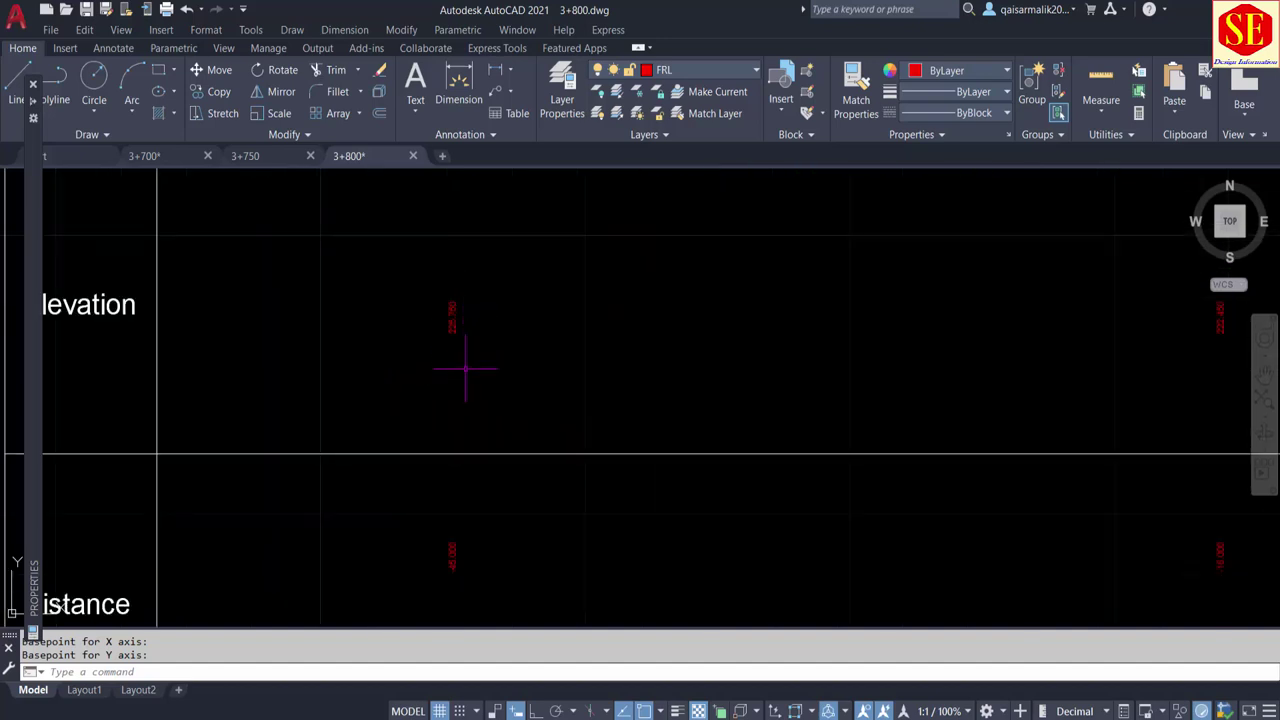
{"action": "scroll", "coordinate": [563, 400], "scroll_direction": "down", "scroll_amount": 1}
{"action": "scroll", "coordinate": [543, 471], "scroll_direction": "down", "scroll_amount": 2}
{"action": "scroll", "coordinate": [456, 460], "scroll_direction": "down", "scroll_amount": 3}
{"action": "scroll", "coordinate": [433, 348], "scroll_direction": "up", "scroll_amount": 3}
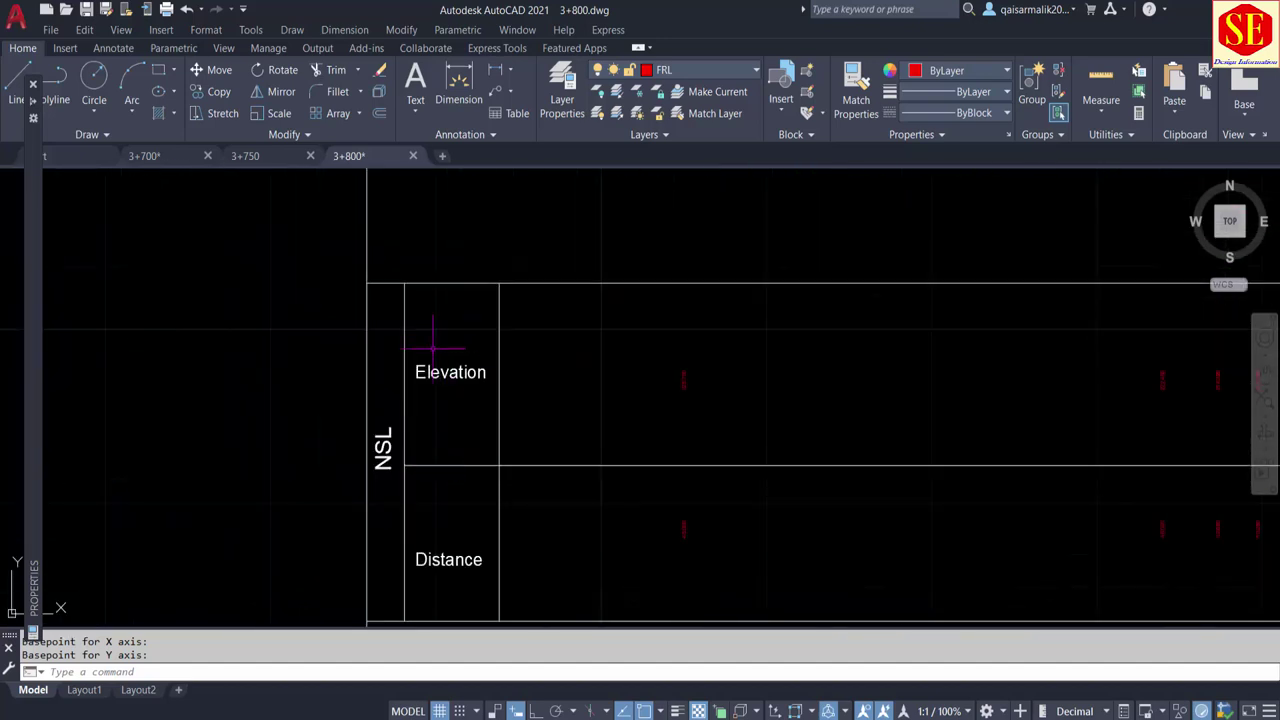
{"action": "scroll", "coordinate": [430, 412], "scroll_direction": "down", "scroll_amount": 2}
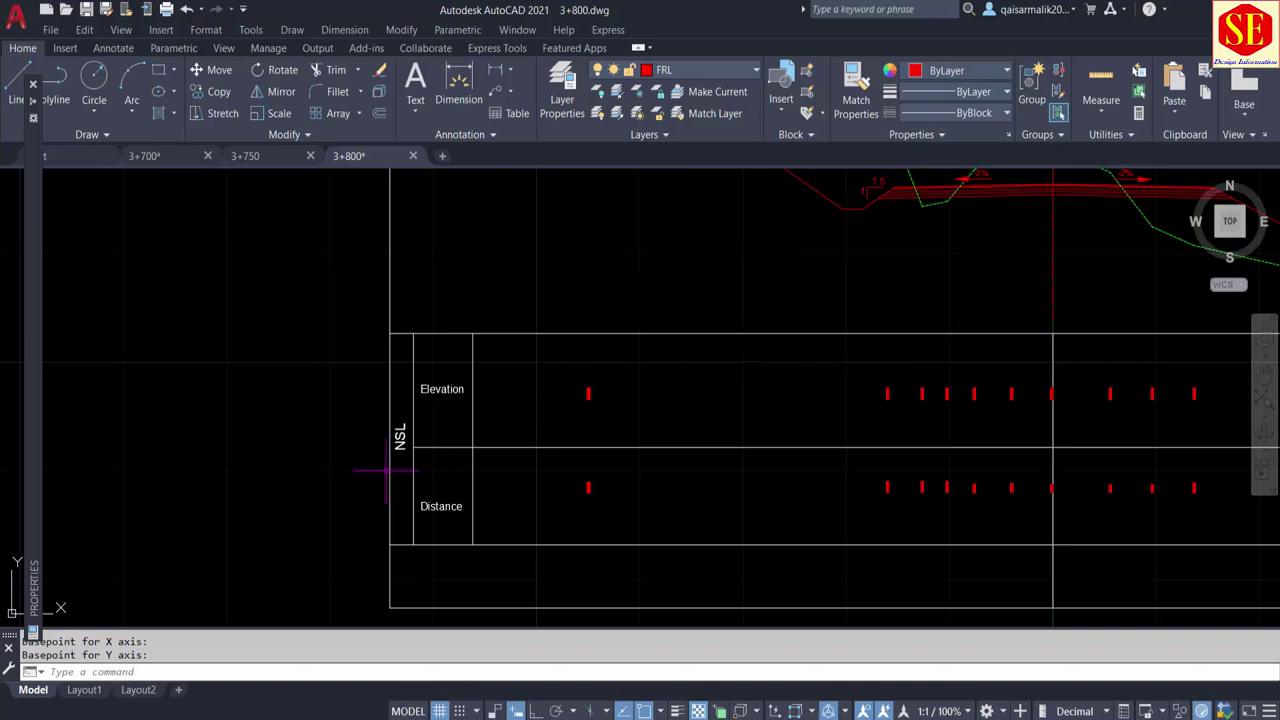
Match the new elevation and distance values to the NSL label's style using MA
{"action": "type", "text": "ma"}
{"action": "key", "text": "Return"}
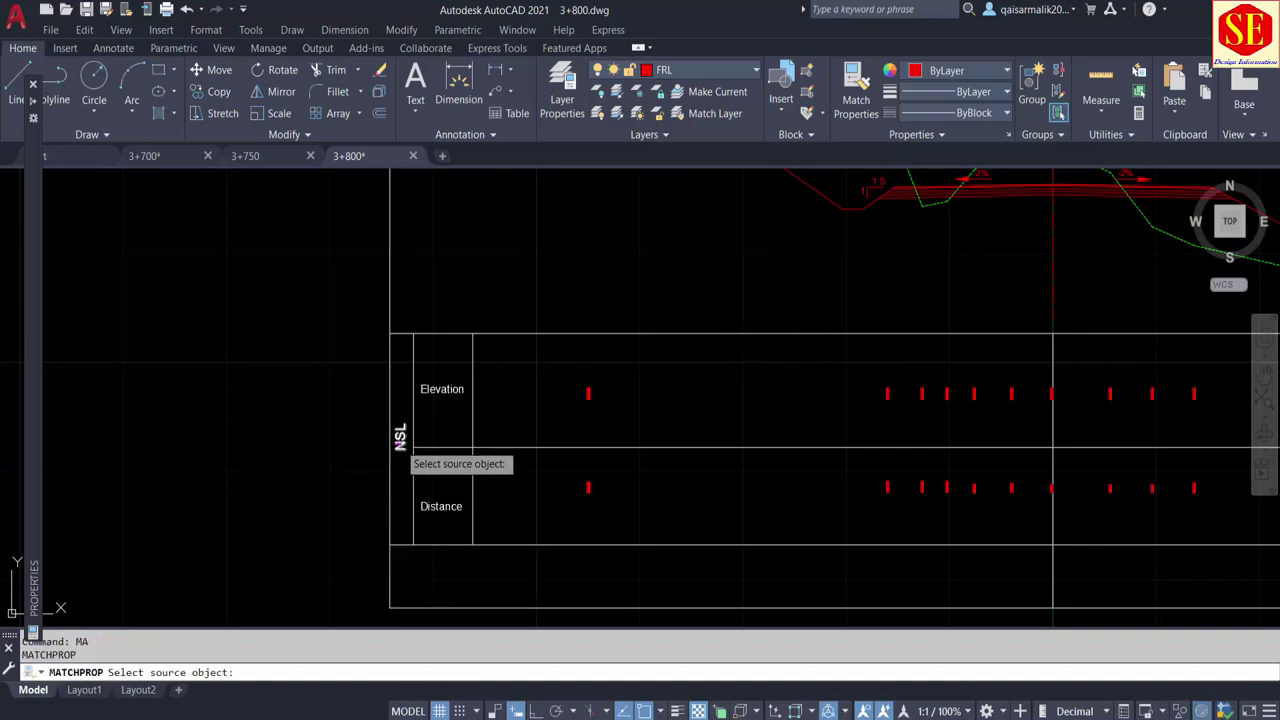
{"action": "left_click", "coordinate": [400, 438]}
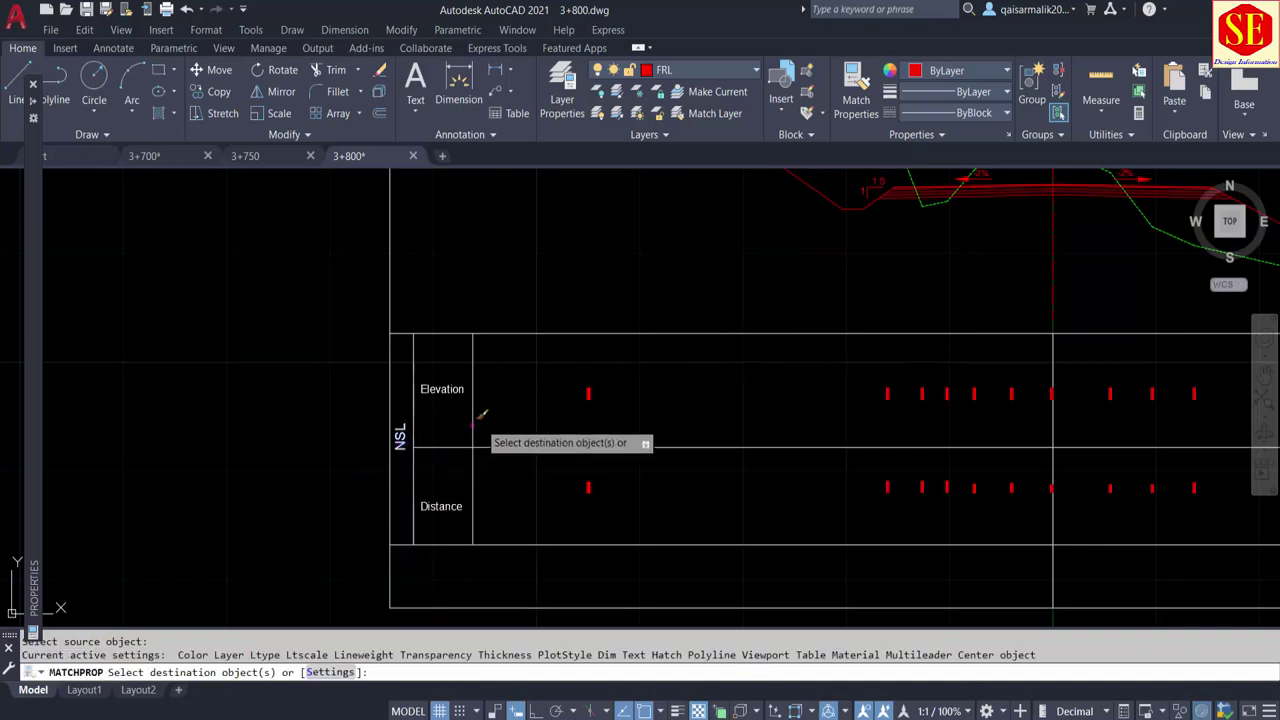
{"action": "left_click", "coordinate": [496, 308]}
{"action": "scroll", "coordinate": [617, 450], "scroll_direction": "down", "scroll_amount": 4}
{"action": "left_click", "coordinate": [1040, 484]}
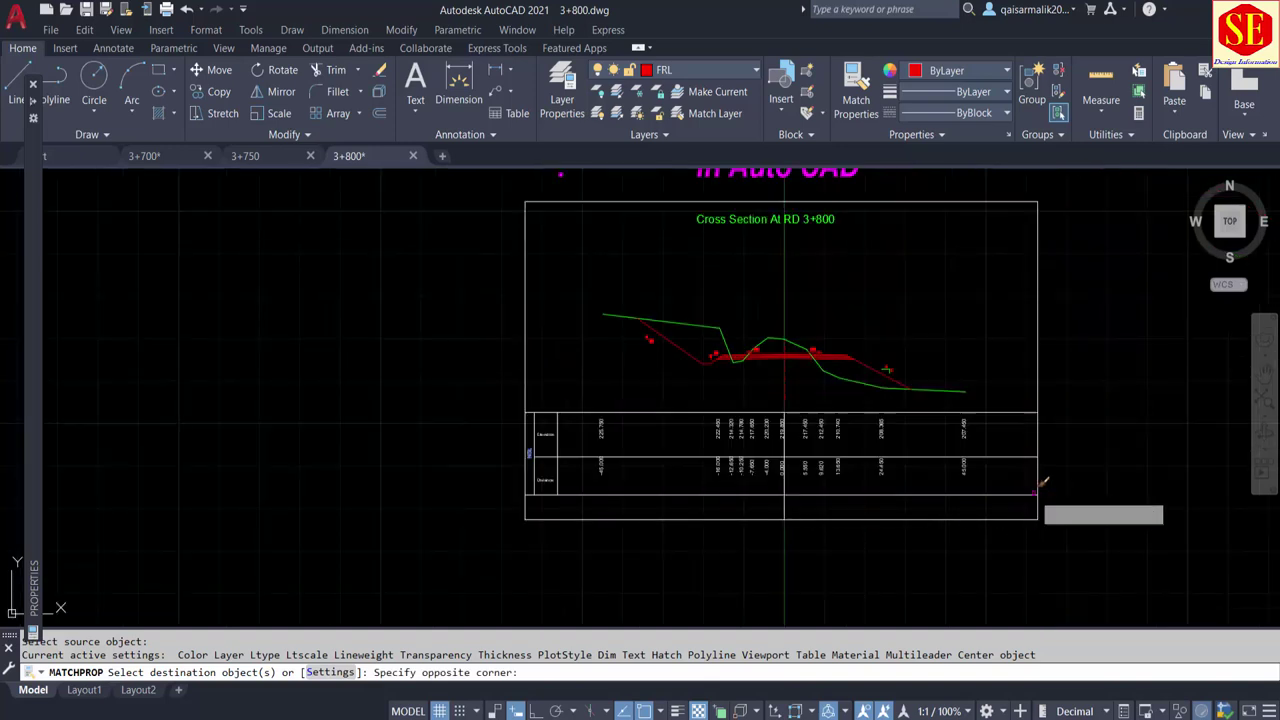
{"action": "scroll", "coordinate": [990, 457], "scroll_direction": "up", "scroll_amount": 2}
{"action": "right_click", "coordinate": [972, 404]}
{"action": "left_click", "coordinate": [995, 412]}
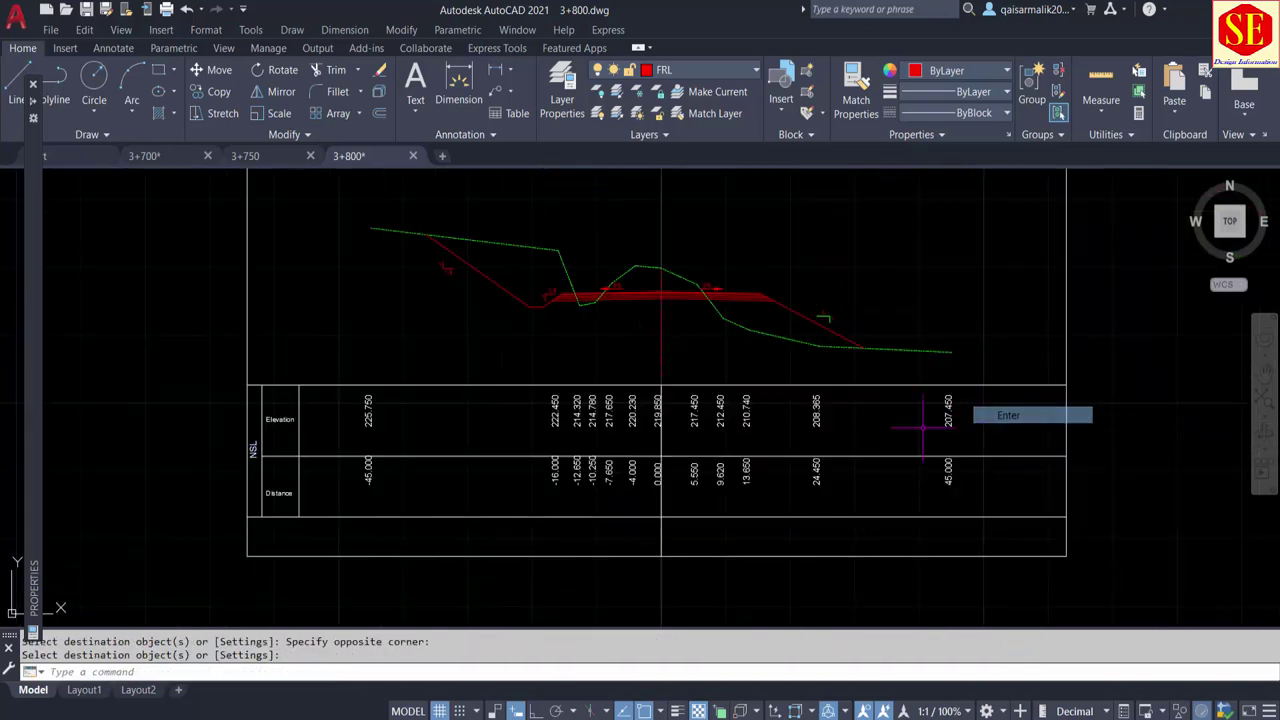
Move the 24 values into position within the Elevation and Distance rows
{"action": "type", "text": "m"}
{"action": "key", "text": "Return"}
{"action": "left_click", "coordinate": [338, 358]}
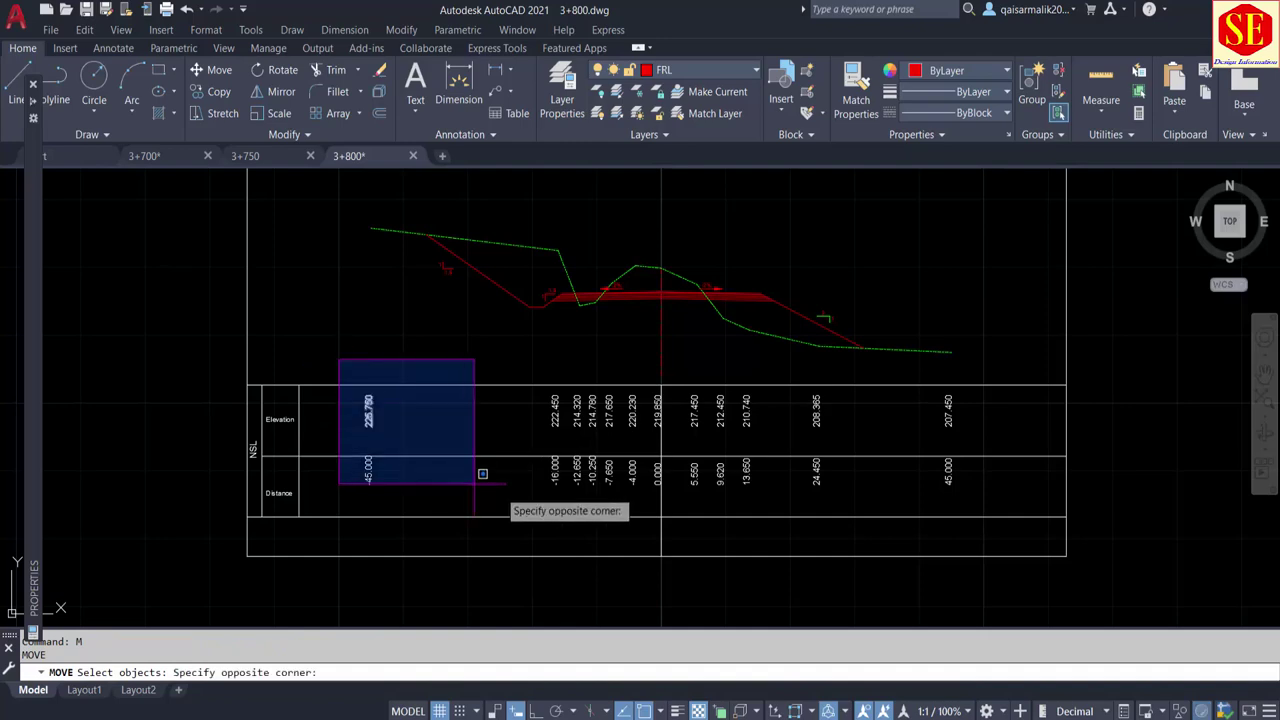
{"action": "left_click", "coordinate": [1032, 516]}
{"action": "scroll", "coordinate": [800, 465], "scroll_direction": "up", "scroll_amount": 2}
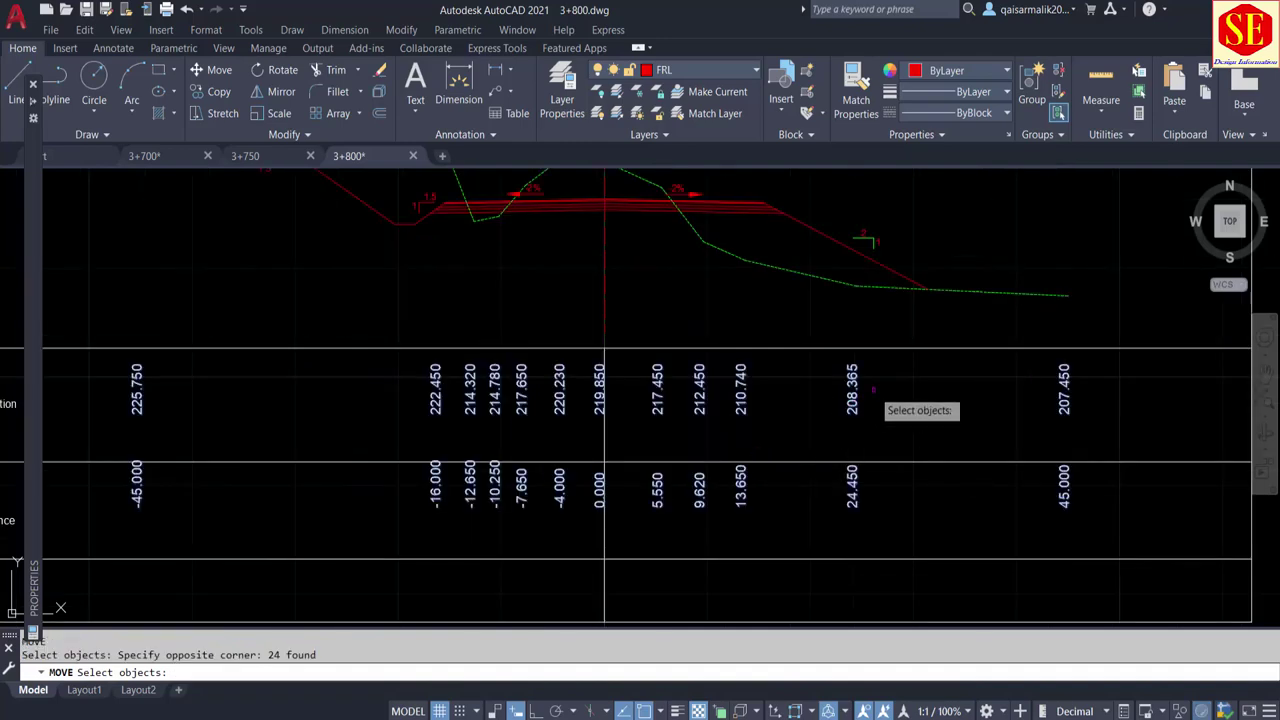
{"action": "key", "text": "Return"}
{"action": "left_click", "coordinate": [929, 351]}
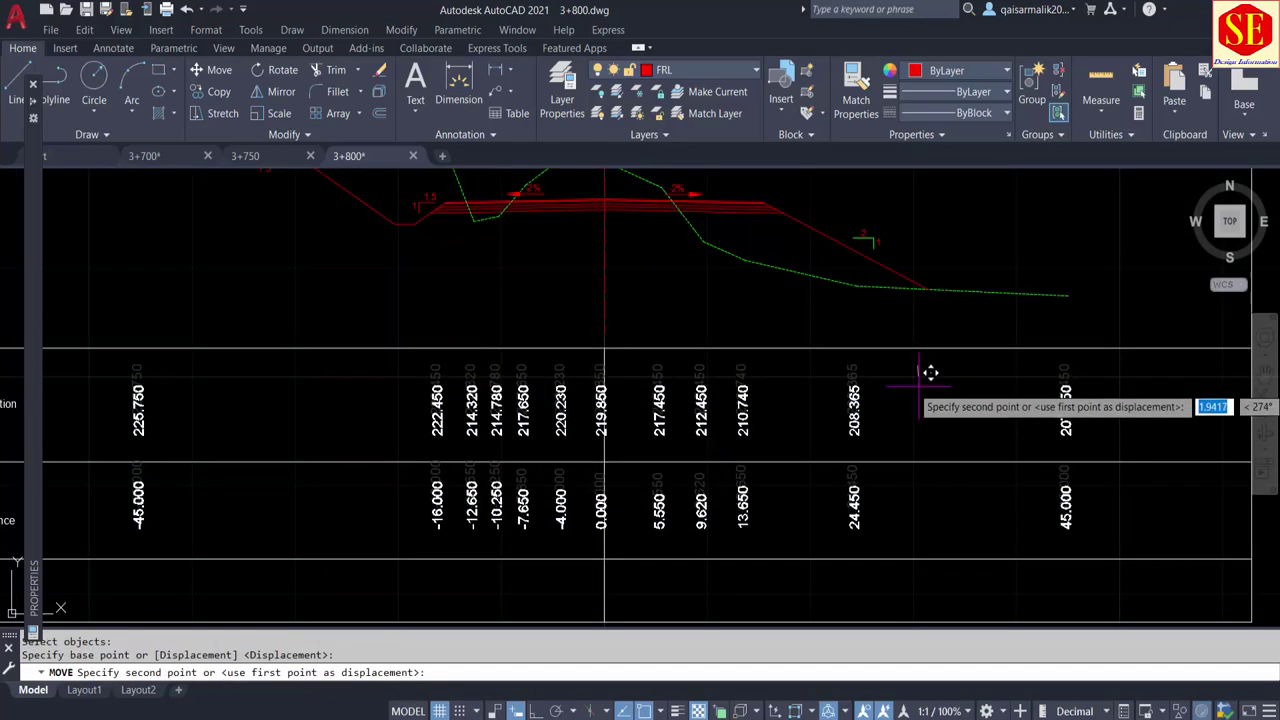
{"action": "left_click", "coordinate": [914, 385]}
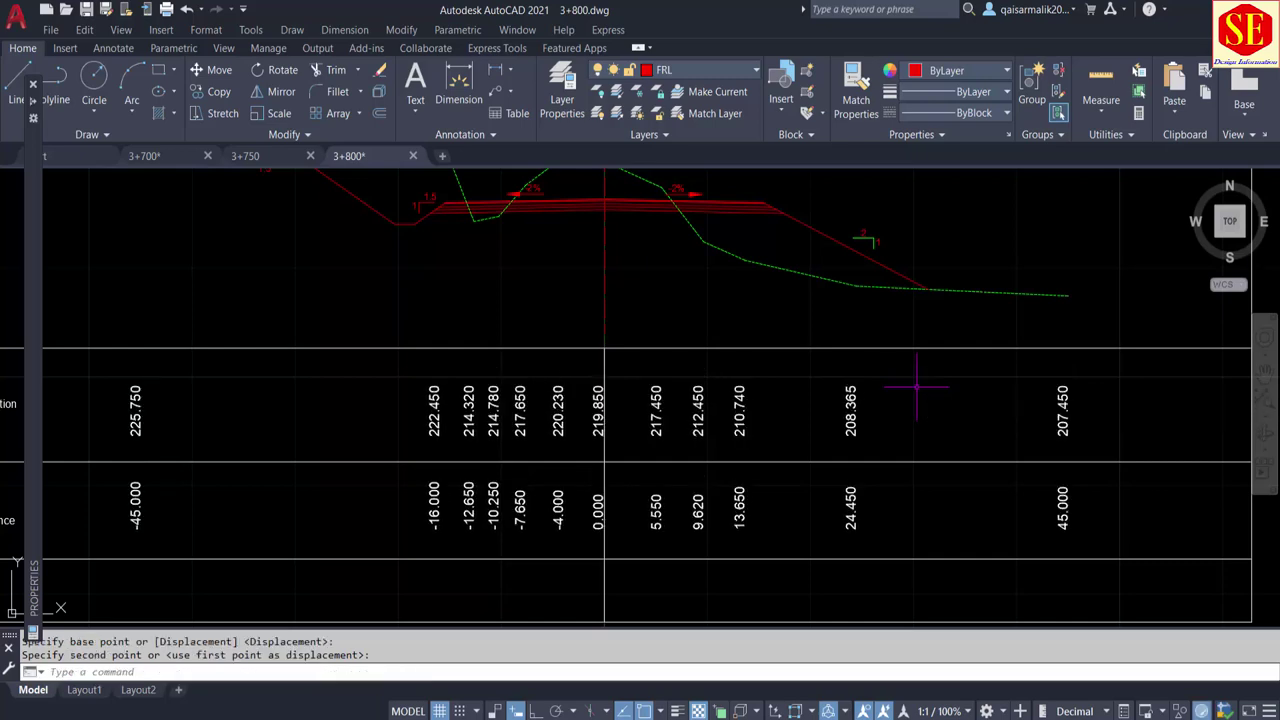
{"action": "scroll", "coordinate": [912, 380], "scroll_direction": "down", "scroll_amount": 2}
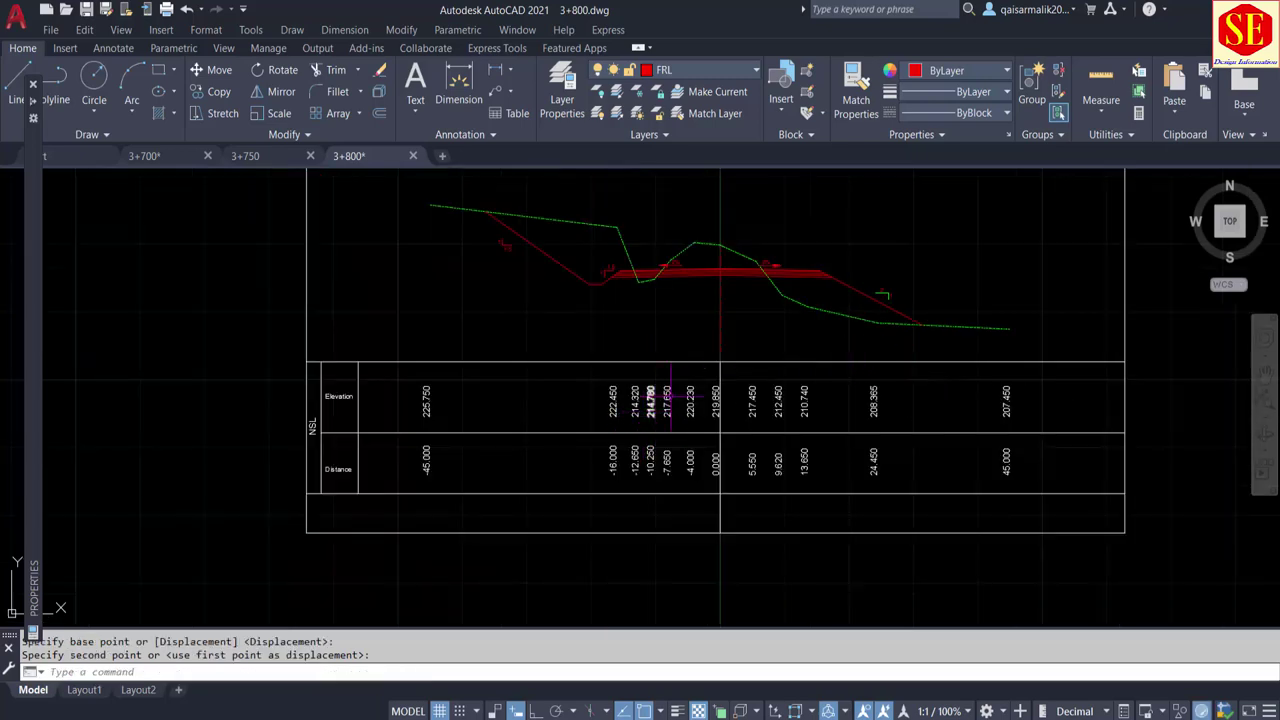
{"action": "middle_click_drag", "start_coordinate": [766, 325], "coordinate": [778, 373]}
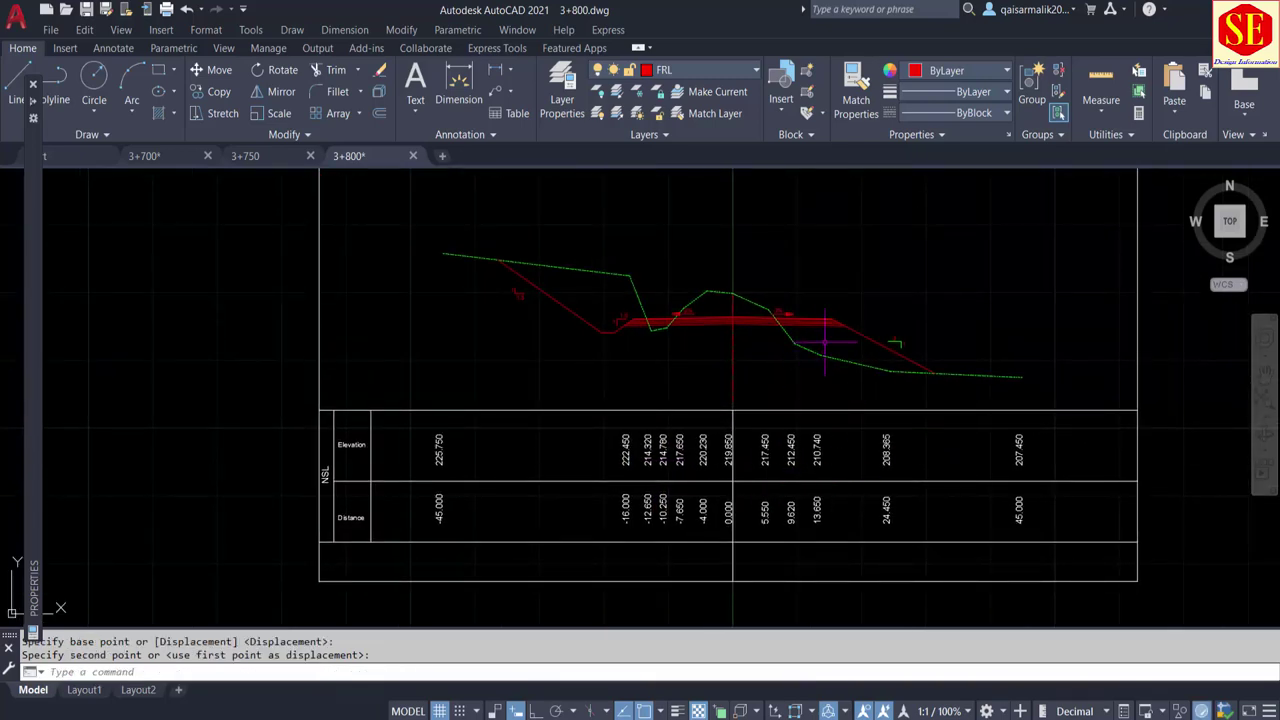
{"action": "scroll", "coordinate": [825, 341], "scroll_direction": "up", "scroll_amount": 2}
{"action": "key", "text": "Escape"}
{"action": "scroll", "coordinate": [840, 290], "scroll_direction": "up", "scroll_amount": 1}
{"action": "scroll", "coordinate": [798, 307], "scroll_direction": "up", "scroll_amount": 1}
{"action": "type", "text": "CD"}
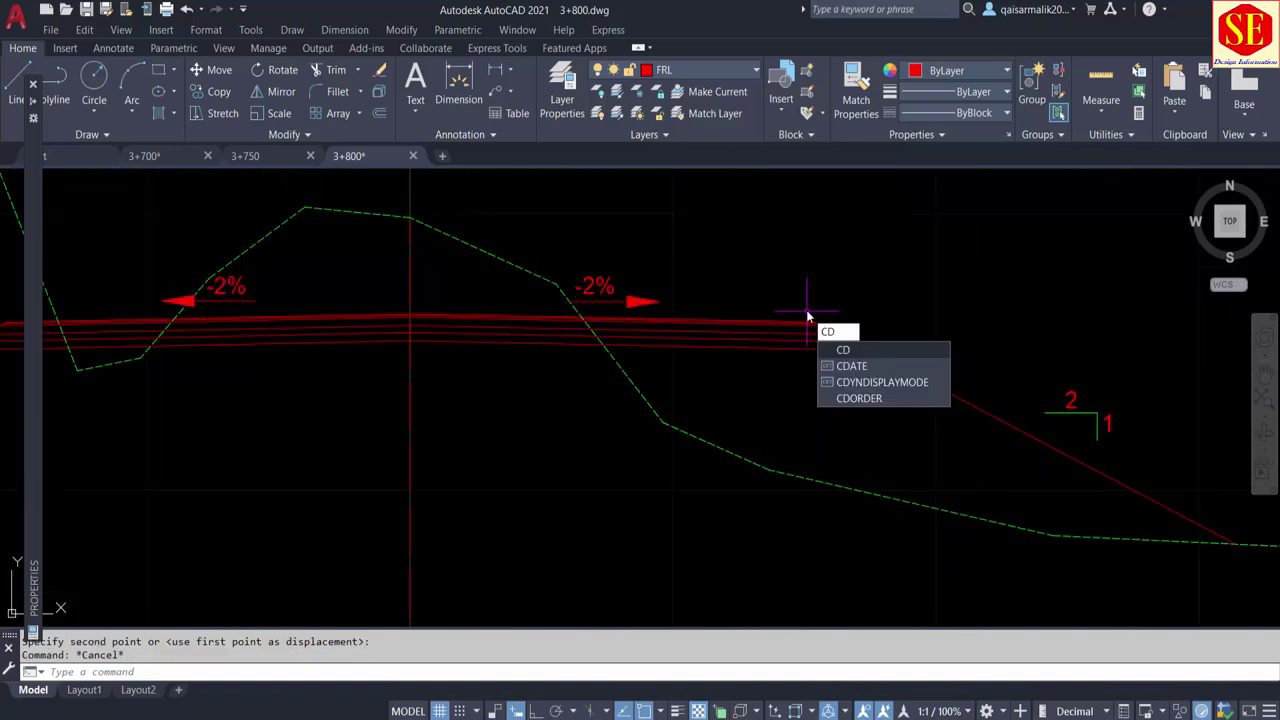
Add Ele/Dist leader labels at the road edge, the road centreline and a nearby break point
{"action": "key", "text": "Return"}
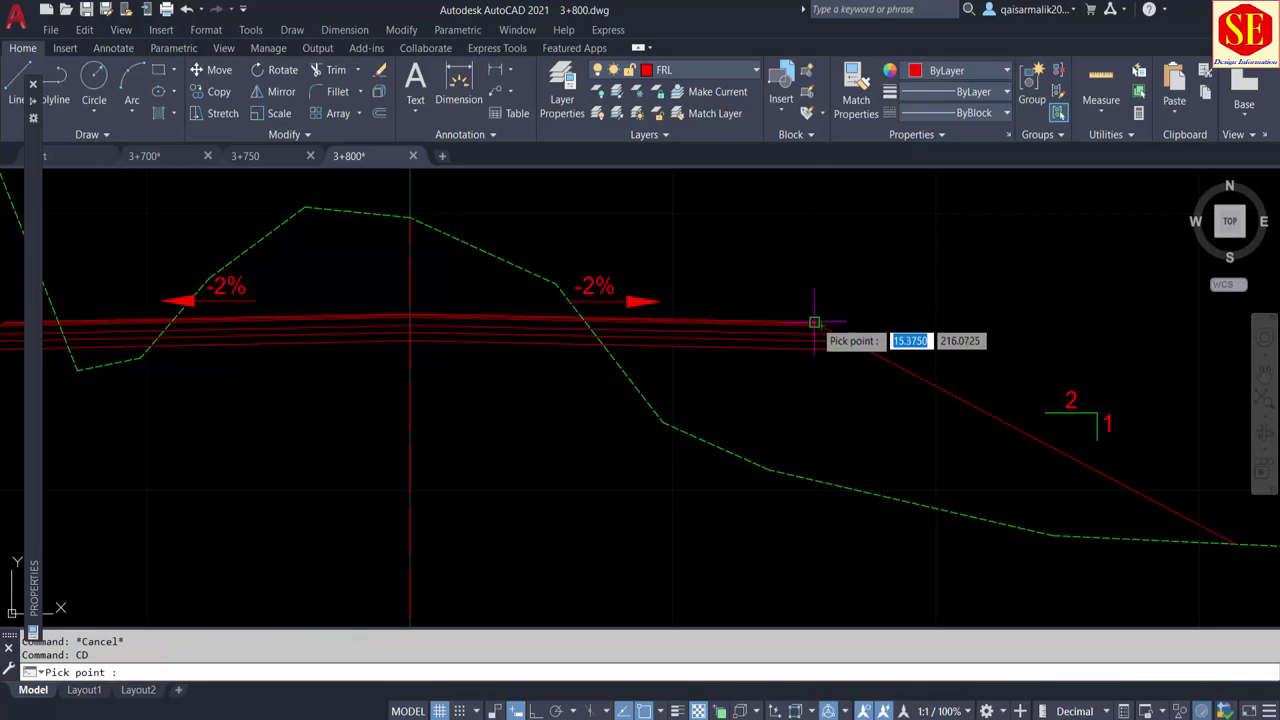
{"action": "scroll", "coordinate": [820, 311], "scroll_direction": "up", "scroll_amount": 3}
{"action": "left_click", "coordinate": [820, 311]}
{"action": "scroll", "coordinate": [816, 320], "scroll_direction": "down", "scroll_amount": 3}
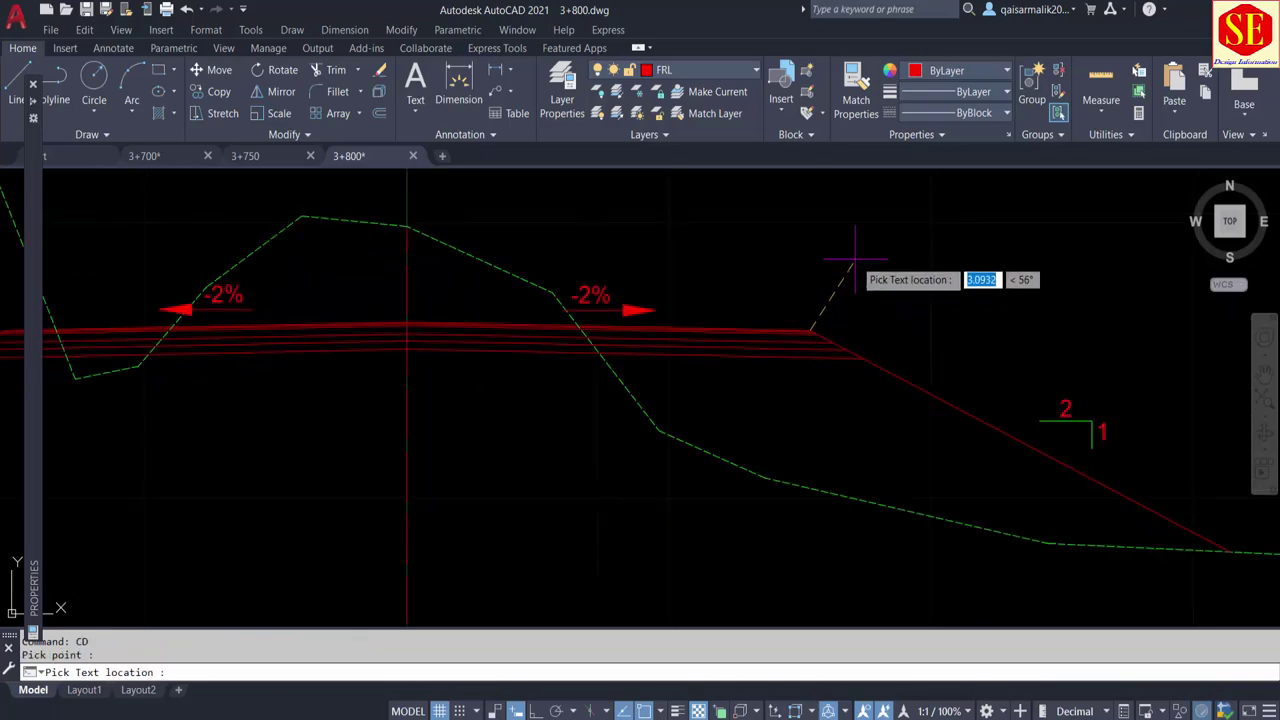
{"action": "scroll", "coordinate": [380, 310], "scroll_direction": "up", "scroll_amount": 4}
{"action": "key", "text": "Return"}
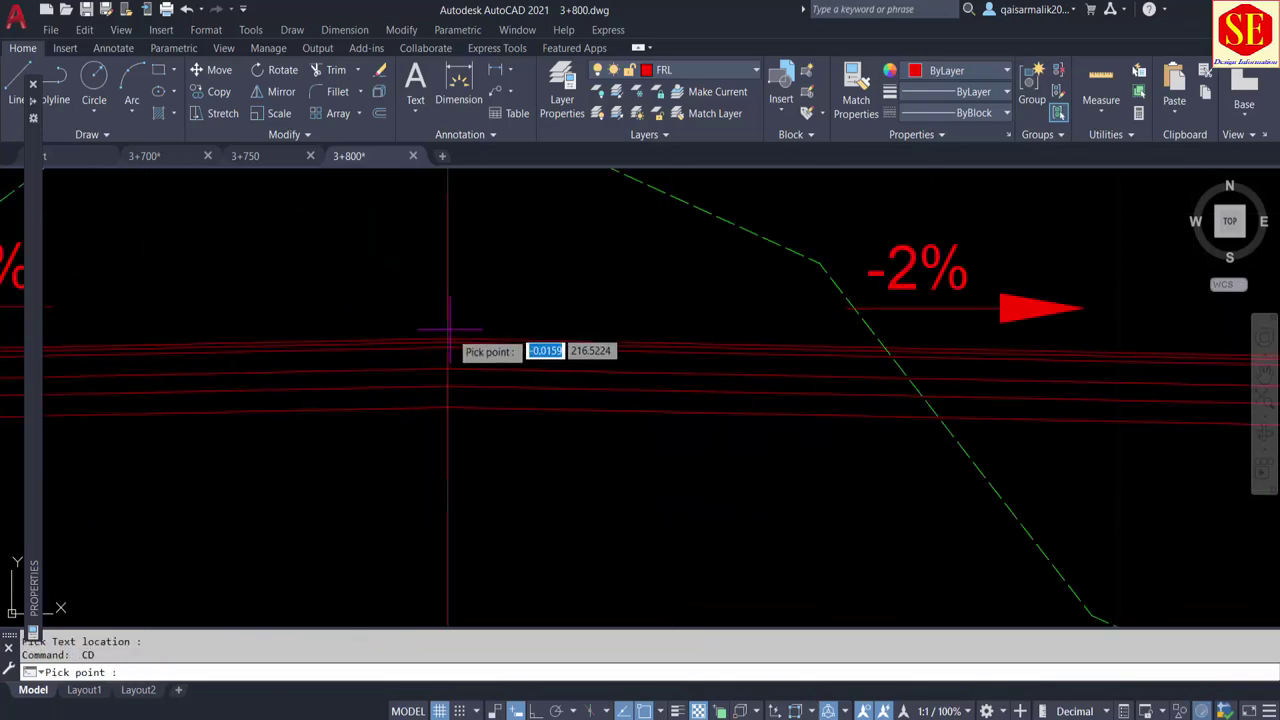
{"action": "left_click", "coordinate": [447, 340]}
{"action": "left_click", "coordinate": [552, 233]}
{"action": "scroll", "coordinate": [737, 286], "scroll_direction": "down", "scroll_amount": 2}
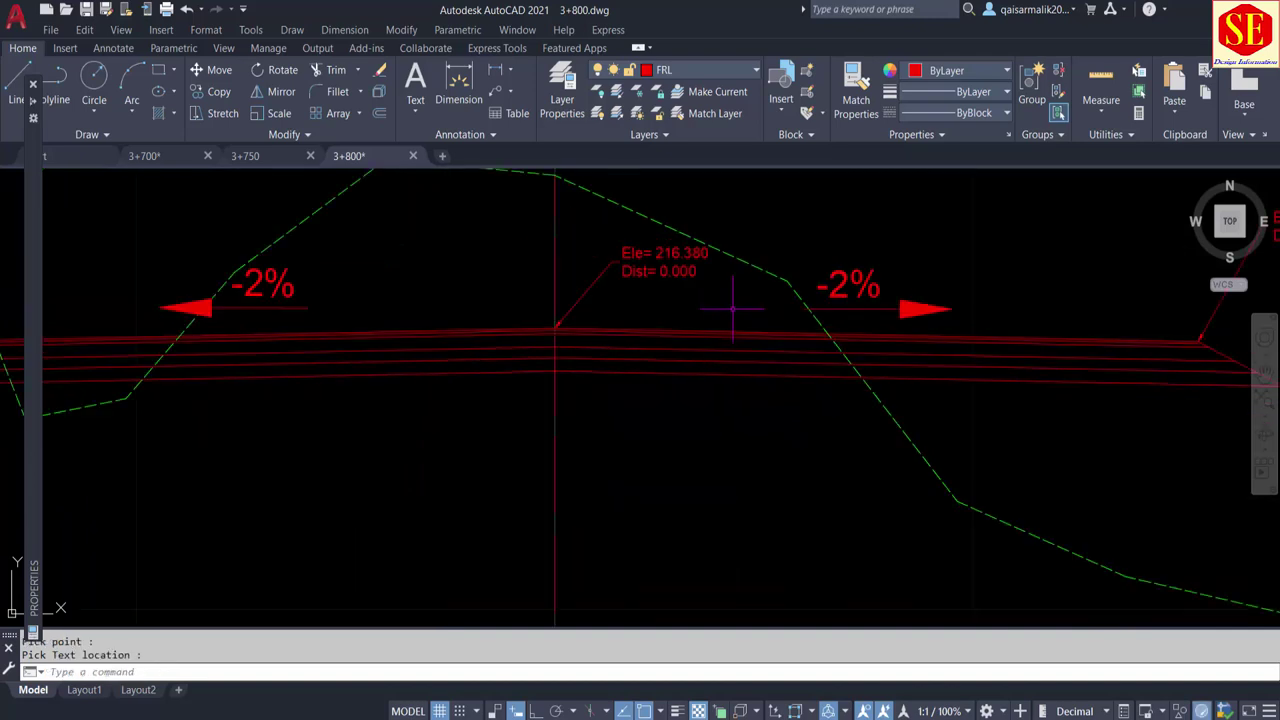
{"action": "scroll", "coordinate": [543, 334], "scroll_direction": "up", "scroll_amount": 3}
{"action": "scroll", "coordinate": [470, 340], "scroll_direction": "up", "scroll_amount": 3}
{"action": "key", "text": "Return"}
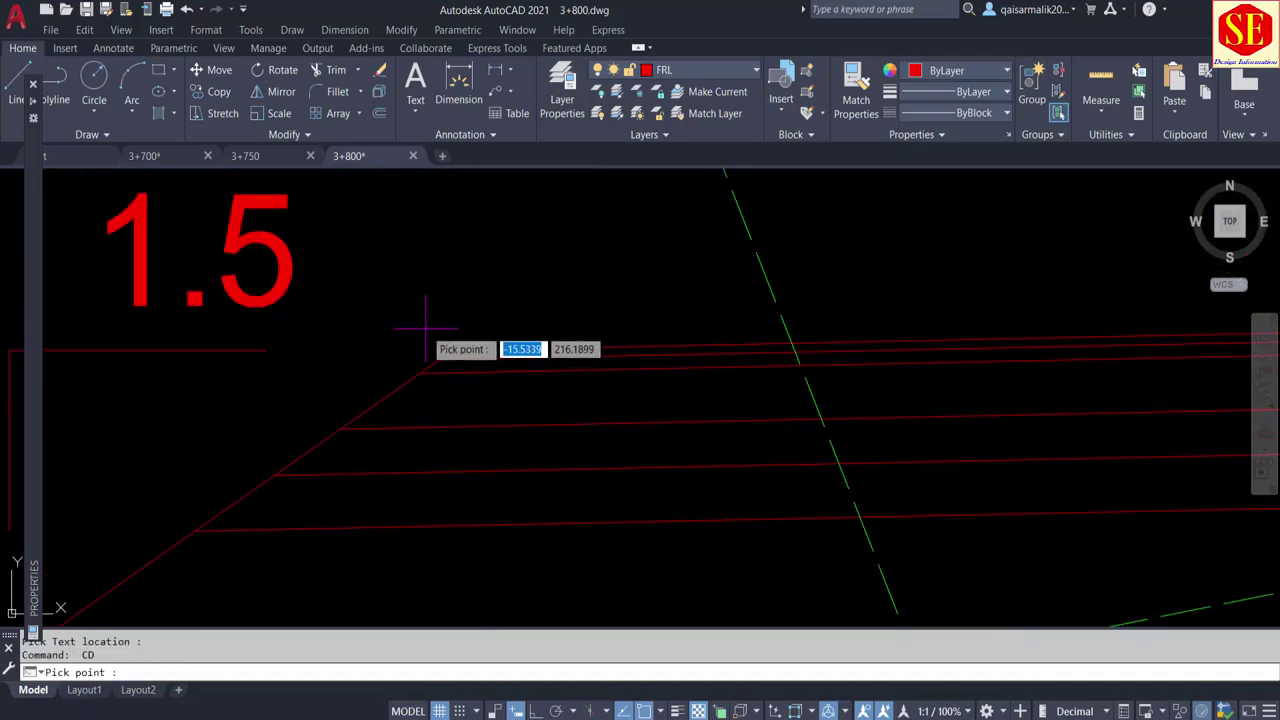
{"action": "left_click", "coordinate": [452, 350]}
{"action": "scroll", "coordinate": [453, 350], "scroll_direction": "down", "scroll_amount": 2}
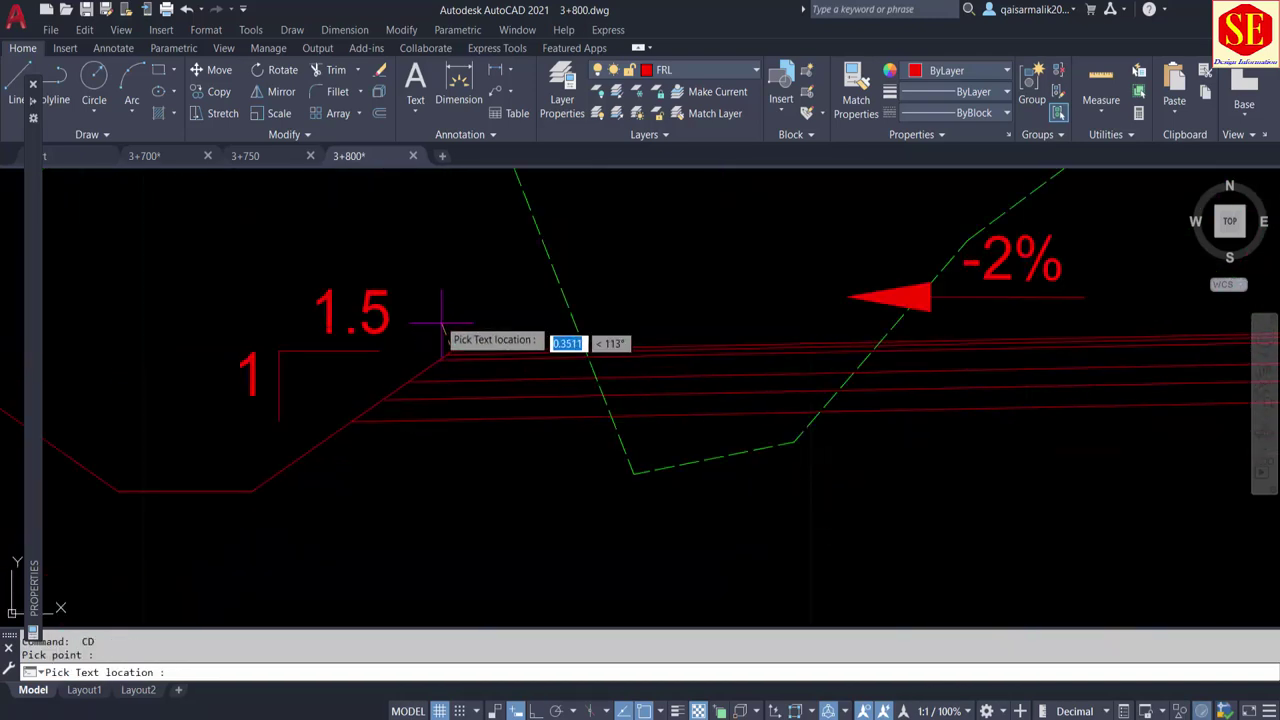
{"action": "left_click", "coordinate": [404, 240]}
Label the next break point and the centreline point at the bottom road layer
{"action": "middle_click_drag", "start_coordinate": [340, 322], "coordinate": [477, 322]}
{"action": "scroll", "coordinate": [455, 312], "scroll_direction": "down", "scroll_amount": 3}
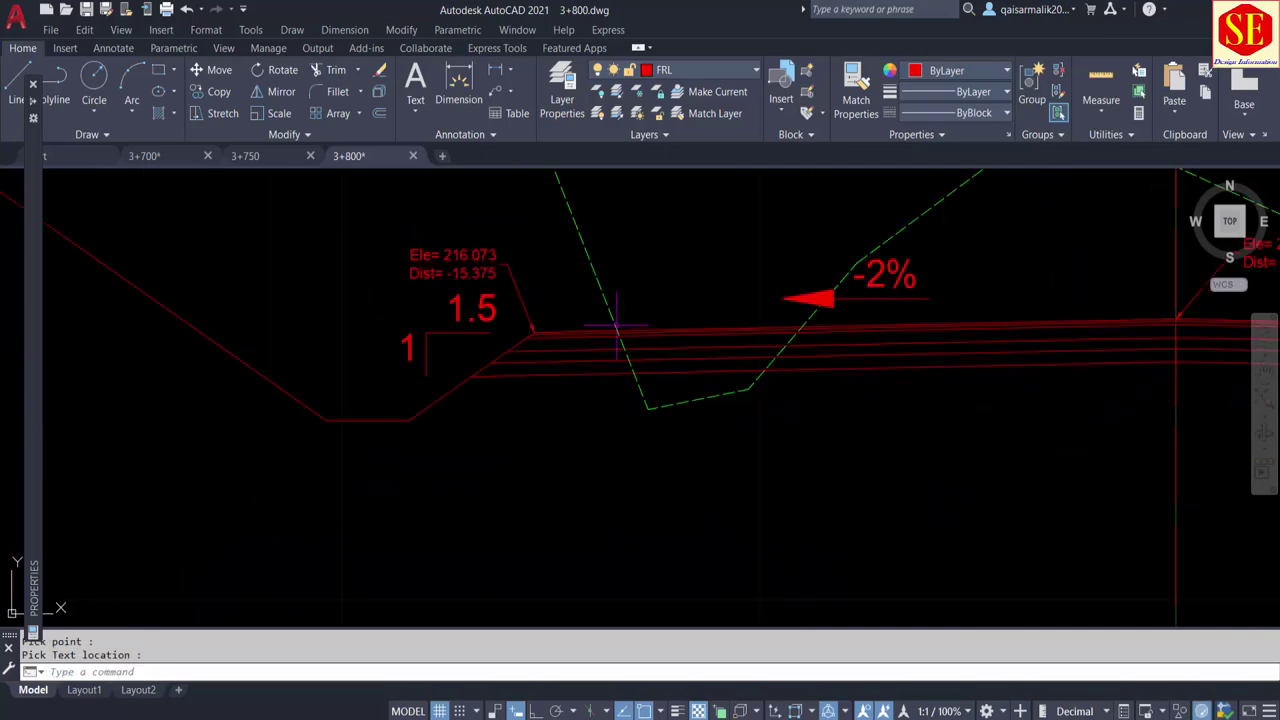
{"action": "scroll", "coordinate": [640, 333], "scroll_direction": "down", "scroll_amount": 3}
{"action": "scroll", "coordinate": [566, 360], "scroll_direction": "up", "scroll_amount": 3}
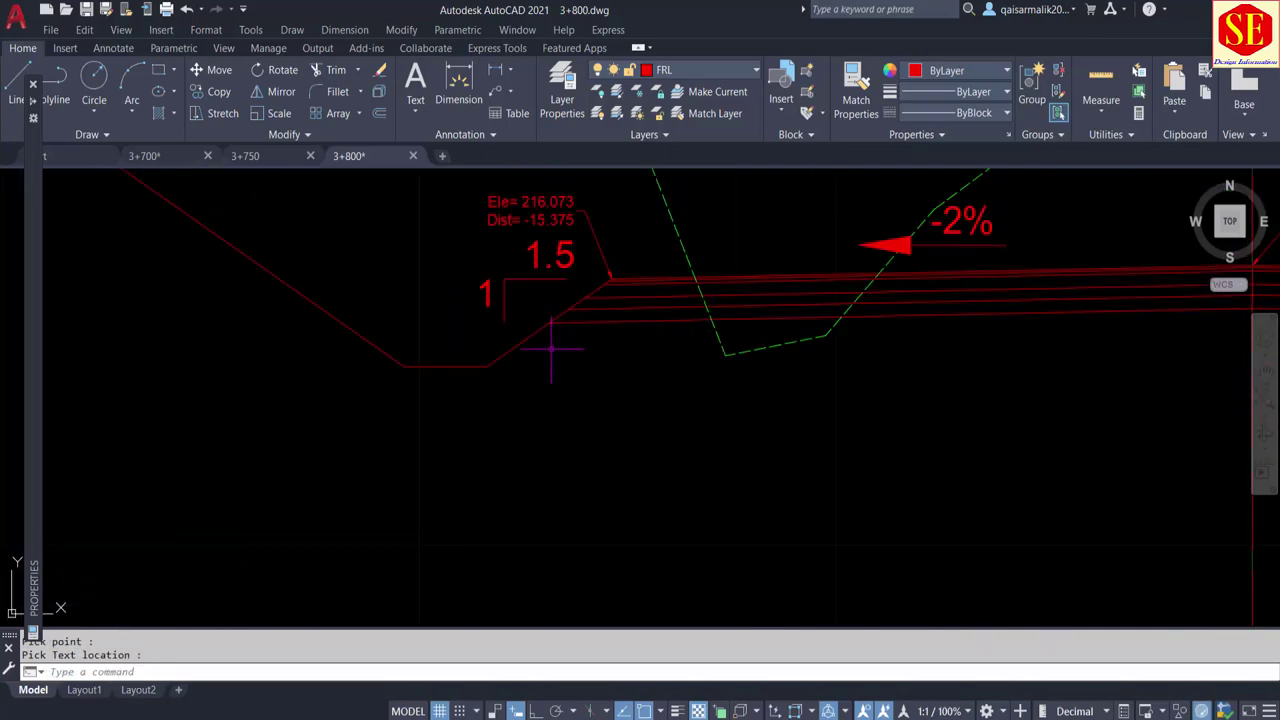
{"action": "key", "text": "Return"}
{"action": "scroll", "coordinate": [551, 349], "scroll_direction": "up", "scroll_amount": 3}
{"action": "left_click", "coordinate": [537, 300]}
{"action": "scroll", "coordinate": [537, 300], "scroll_direction": "down", "scroll_amount": 1}
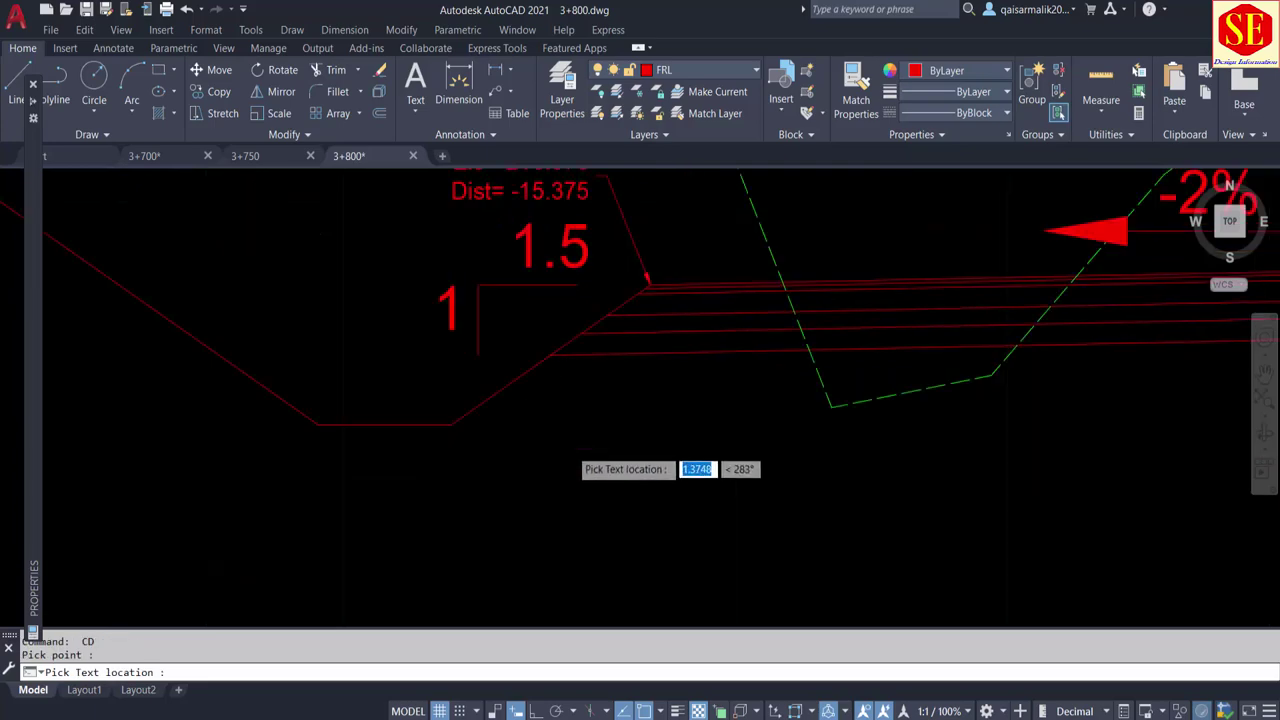
{"action": "scroll", "coordinate": [580, 465], "scroll_direction": "down", "scroll_amount": 1}
{"action": "left_click", "coordinate": [586, 468]}
{"action": "middle_click_drag", "start_coordinate": [963, 514], "coordinate": [183, 498]}
{"action": "key", "text": "Return"}
{"action": "left_click", "coordinate": [480, 357]}
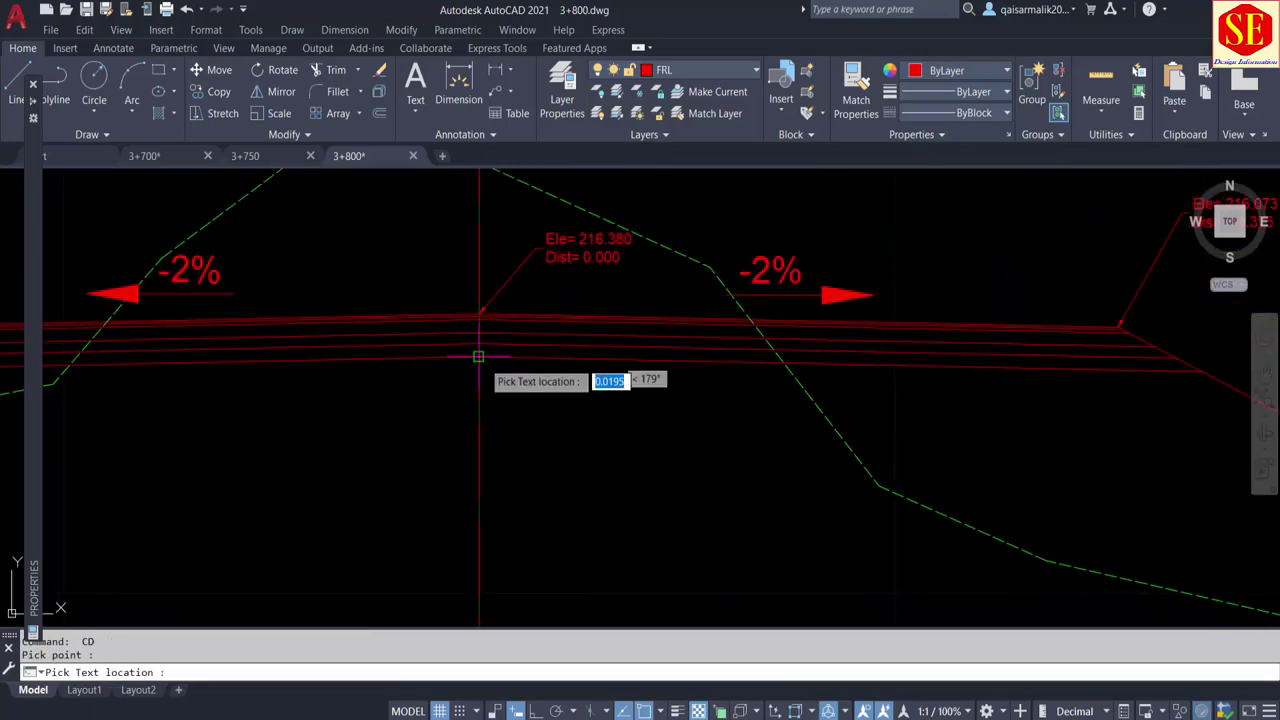
{"action": "left_click", "coordinate": [545, 435]}
{"action": "middle_click_drag", "start_coordinate": [545, 435], "coordinate": [429, 443]}
{"action": "scroll", "coordinate": [586, 386], "scroll_direction": "down", "scroll_amount": 1}
Label the right slope junction (Ele 215.057, Dist 17.407), right fill toe and left ditch corner (Ele 214.073)
{"action": "key", "text": "Return"}
{"action": "scroll", "coordinate": [472, 371], "scroll_direction": "up", "scroll_amount": 1}
{"action": "scroll", "coordinate": [485, 350], "scroll_direction": "up", "scroll_amount": 1}
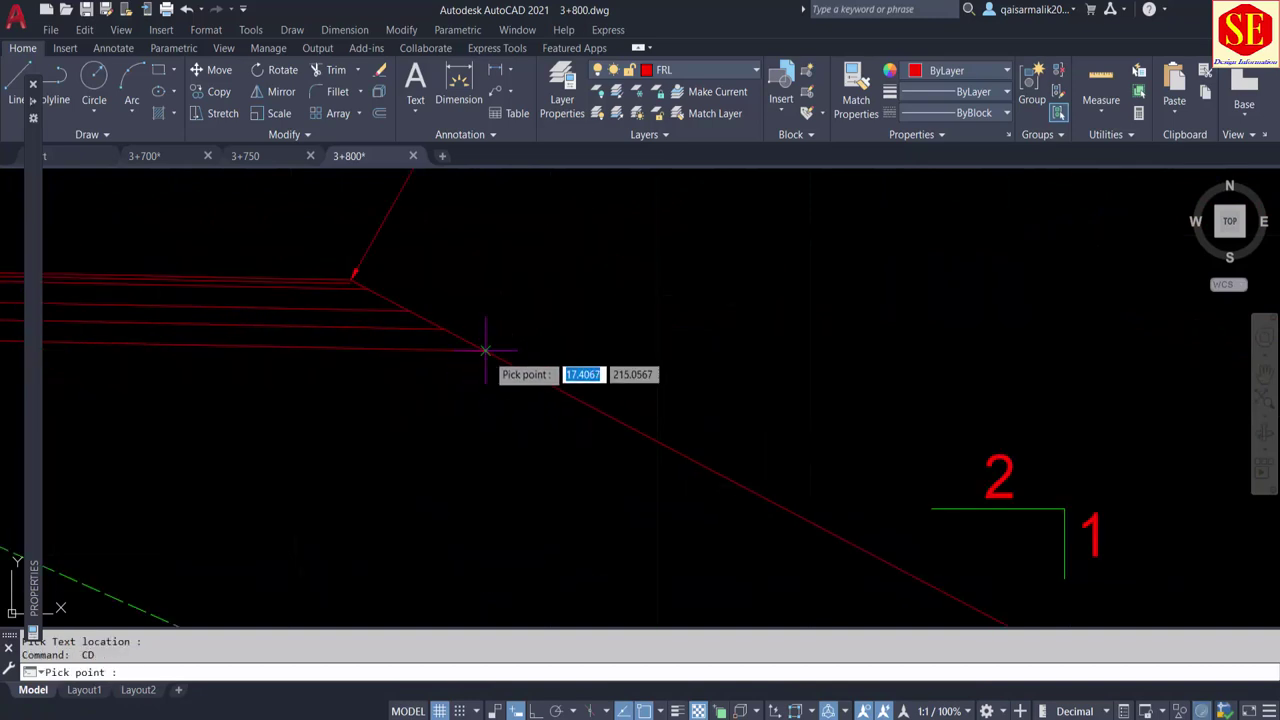
{"action": "left_click", "coordinate": [485, 350]}
{"action": "left_click", "coordinate": [435, 500]}
{"action": "scroll", "coordinate": [565, 295], "scroll_direction": "down", "scroll_amount": 1}
{"action": "scroll", "coordinate": [571, 290], "scroll_direction": "down", "scroll_amount": 1}
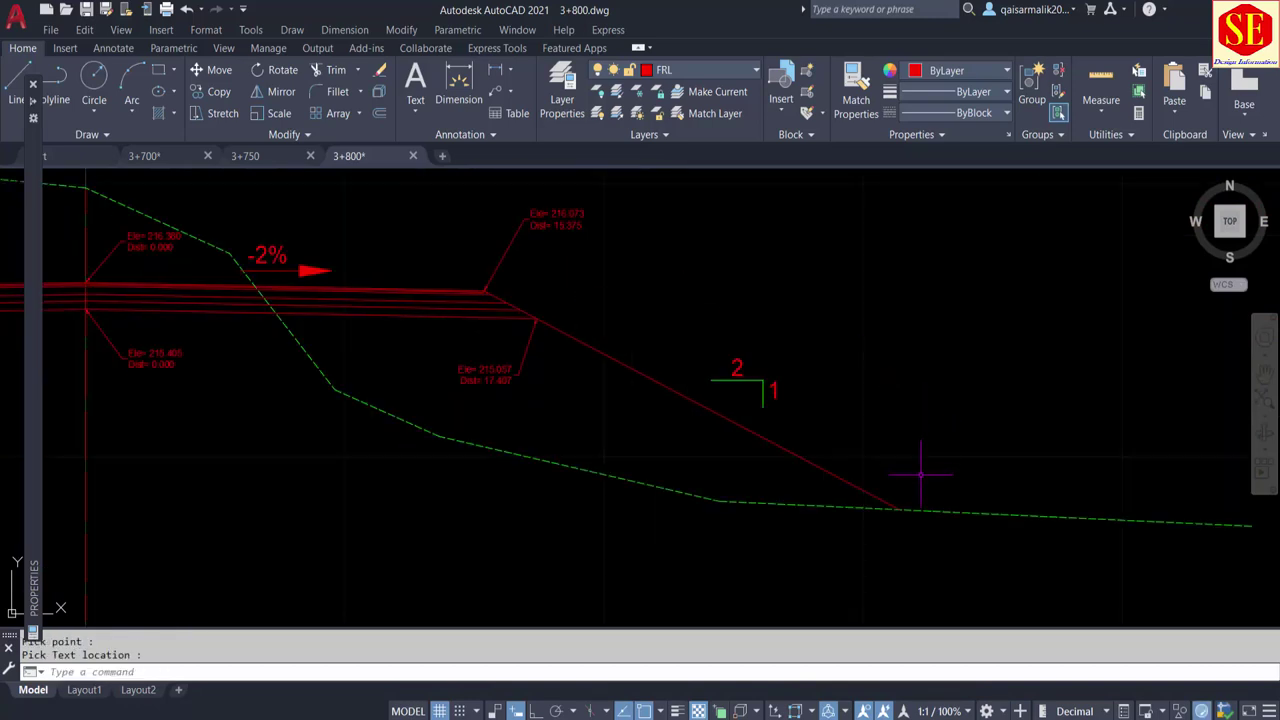
{"action": "scroll", "coordinate": [920, 480], "scroll_direction": "up", "scroll_amount": 2}
{"action": "key", "text": "Return"}
{"action": "left_click", "coordinate": [880, 507]}
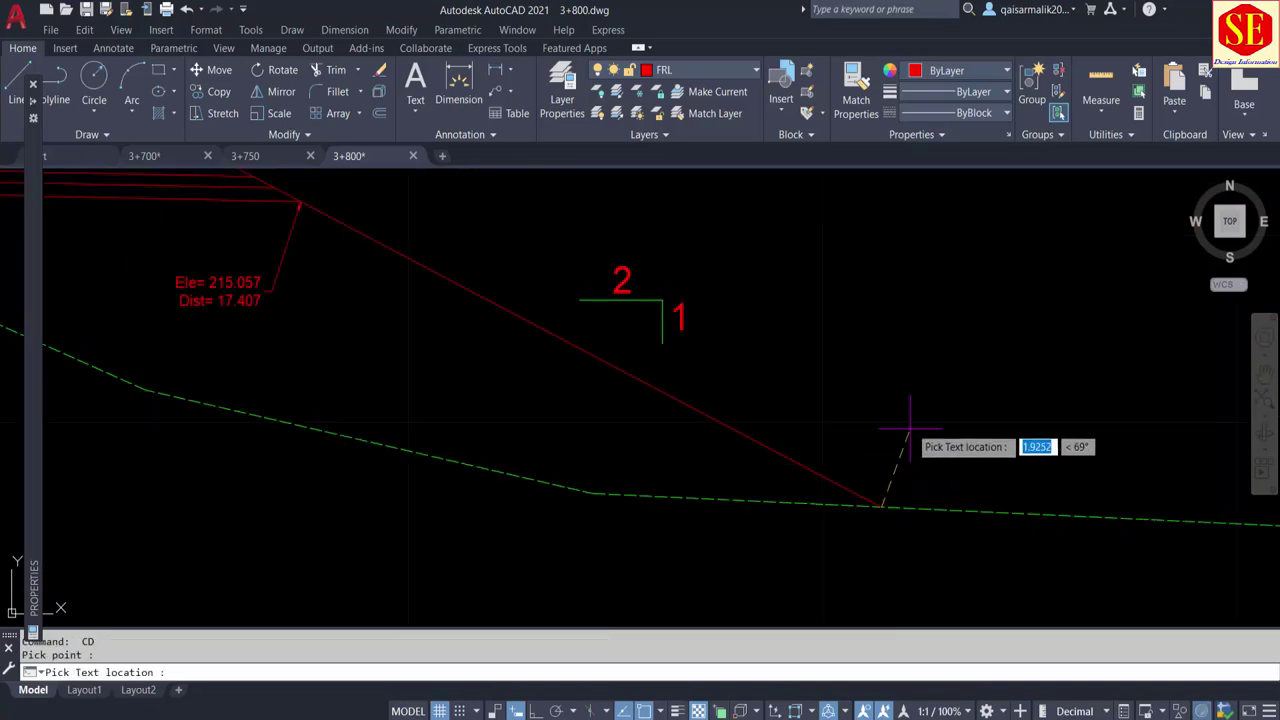
{"action": "left_click", "coordinate": [936, 367]}
{"action": "scroll", "coordinate": [936, 367], "scroll_direction": "down", "scroll_amount": 3}
{"action": "middle_click_drag", "start_coordinate": [306, 428], "coordinate": [714, 471]}
{"action": "scroll", "coordinate": [510, 365], "scroll_direction": "up", "scroll_amount": 3}
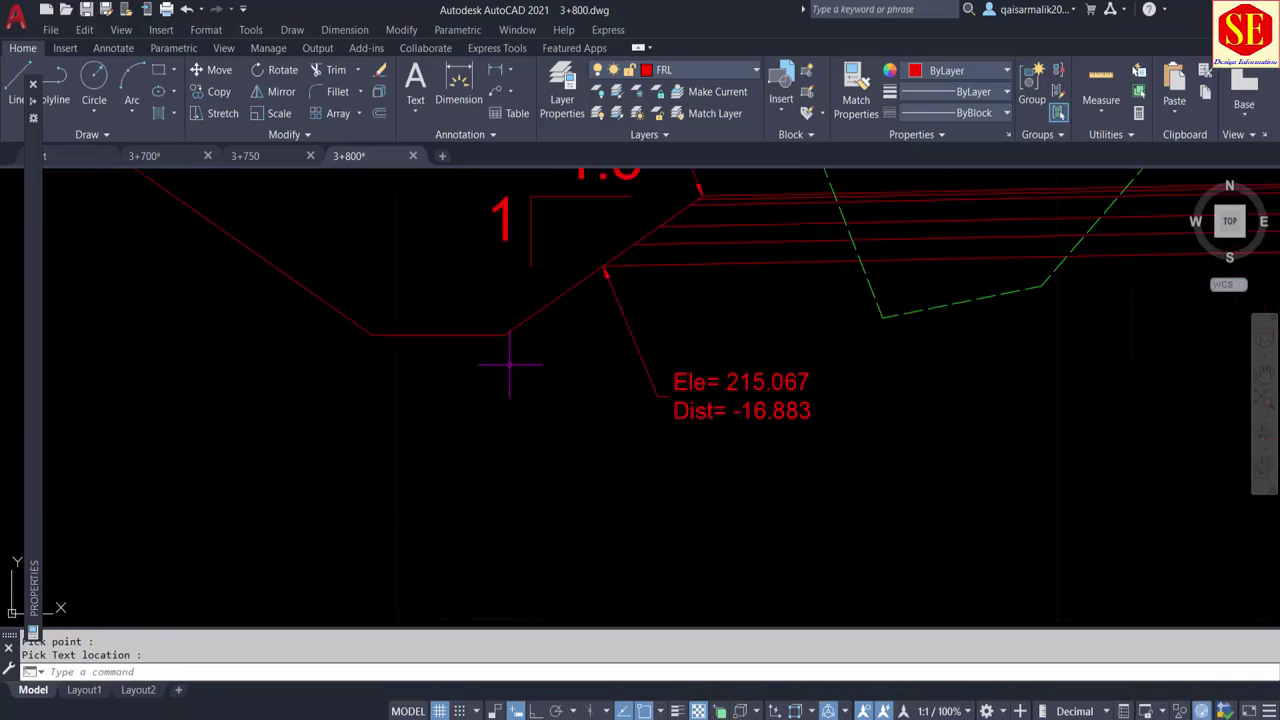
{"action": "key", "text": "Return"}
{"action": "left_click", "coordinate": [504, 336]}
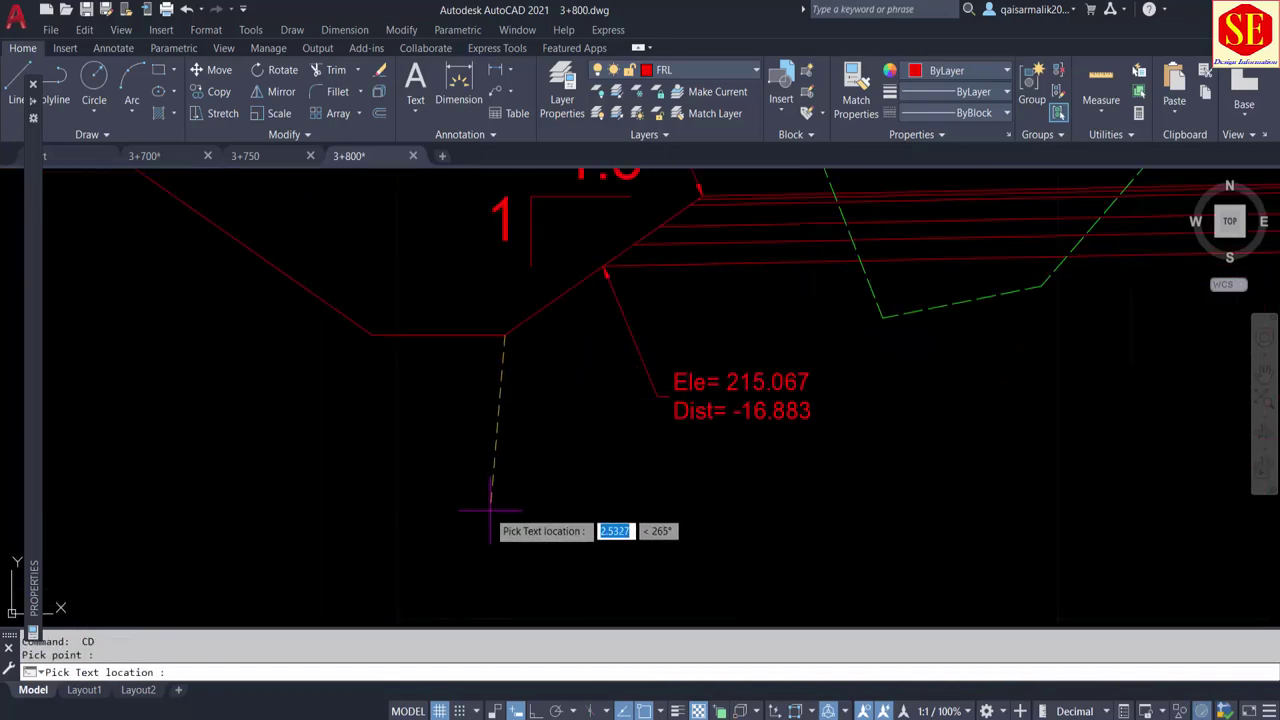
{"action": "left_click", "coordinate": [546, 508]}
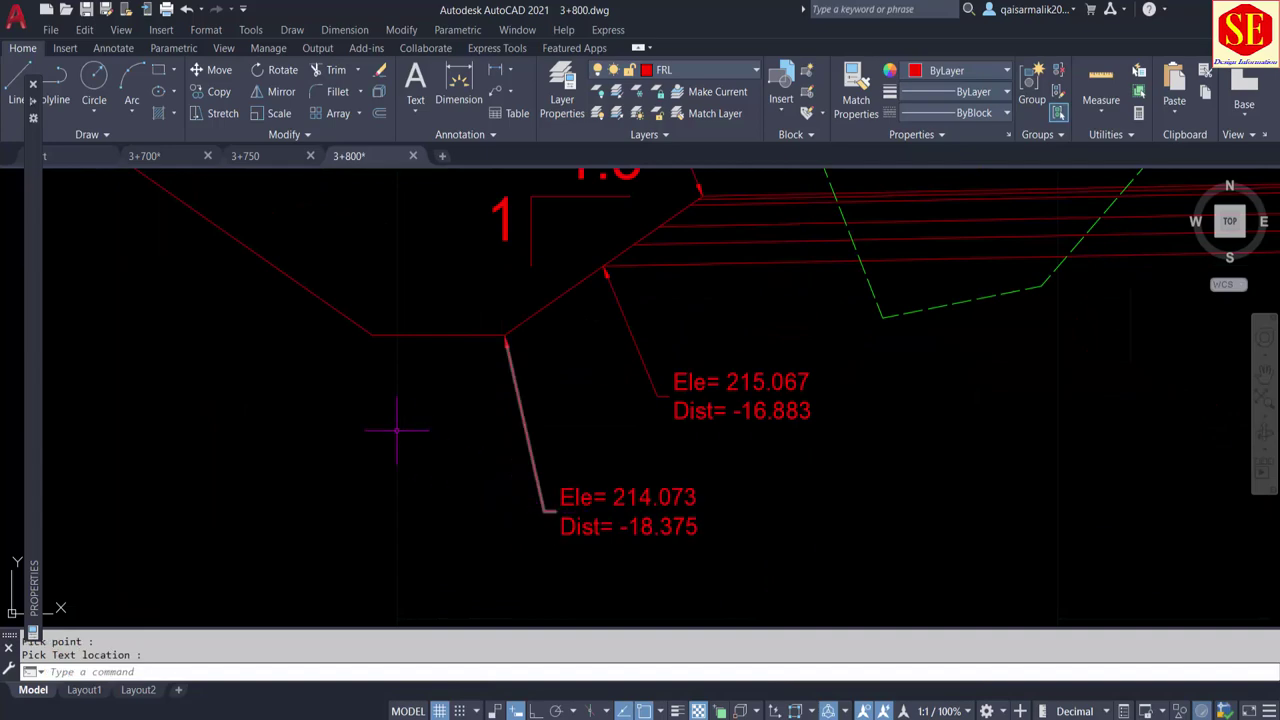
Label the other ditch bottom corner and the top of the left cut slope
{"action": "key", "text": "Return"}
{"action": "left_click", "coordinate": [378, 336]}
{"action": "scroll", "coordinate": [340, 430], "scroll_direction": "down", "scroll_amount": 2}
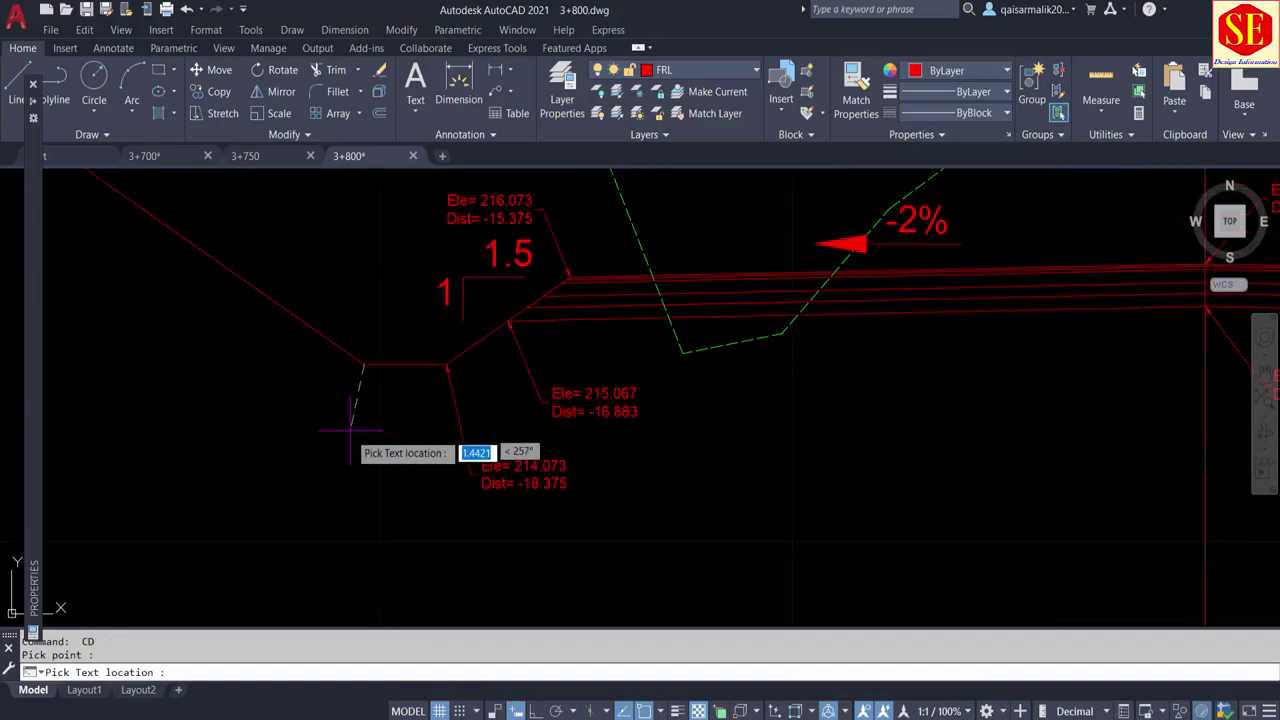
{"action": "left_click", "coordinate": [335, 520]}
{"action": "scroll", "coordinate": [335, 520], "scroll_direction": "down", "scroll_amount": 3}
{"action": "scroll", "coordinate": [300, 290], "scroll_direction": "up", "scroll_amount": 3}
{"action": "key", "text": "Return"}
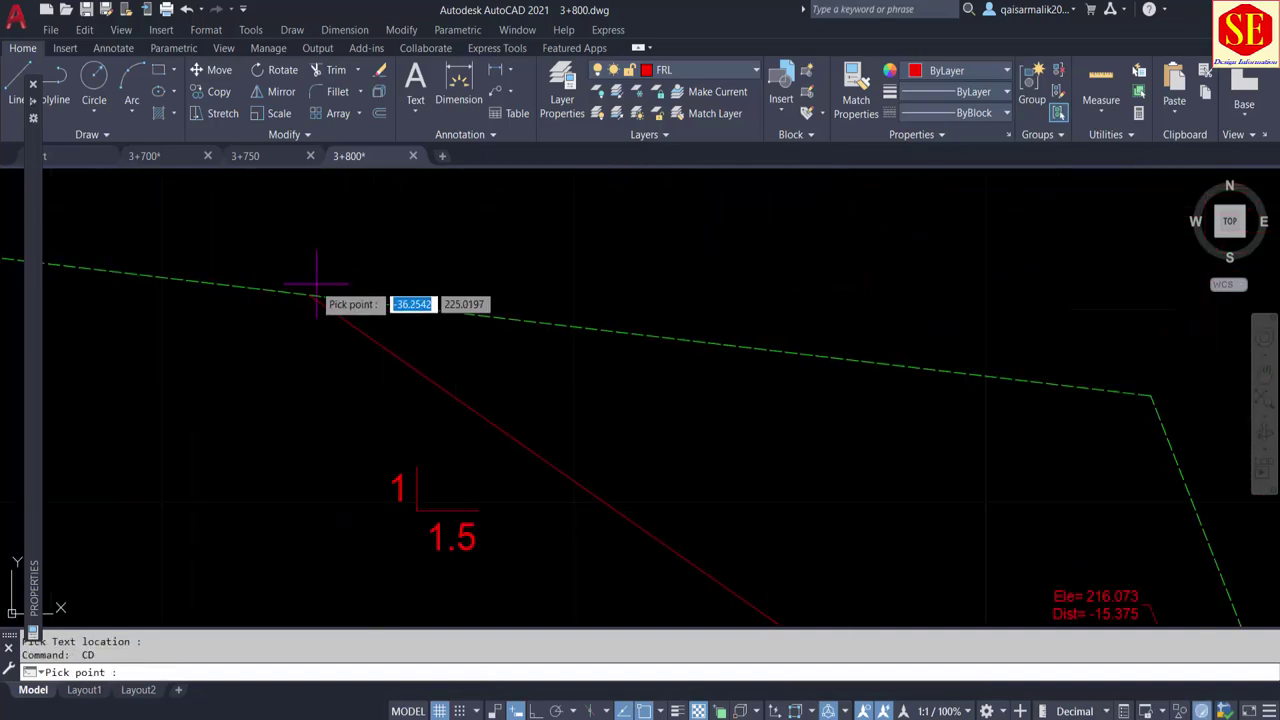
{"action": "scroll", "coordinate": [309, 295], "scroll_direction": "down", "scroll_amount": 2}
{"action": "left_click", "coordinate": [310, 296]}
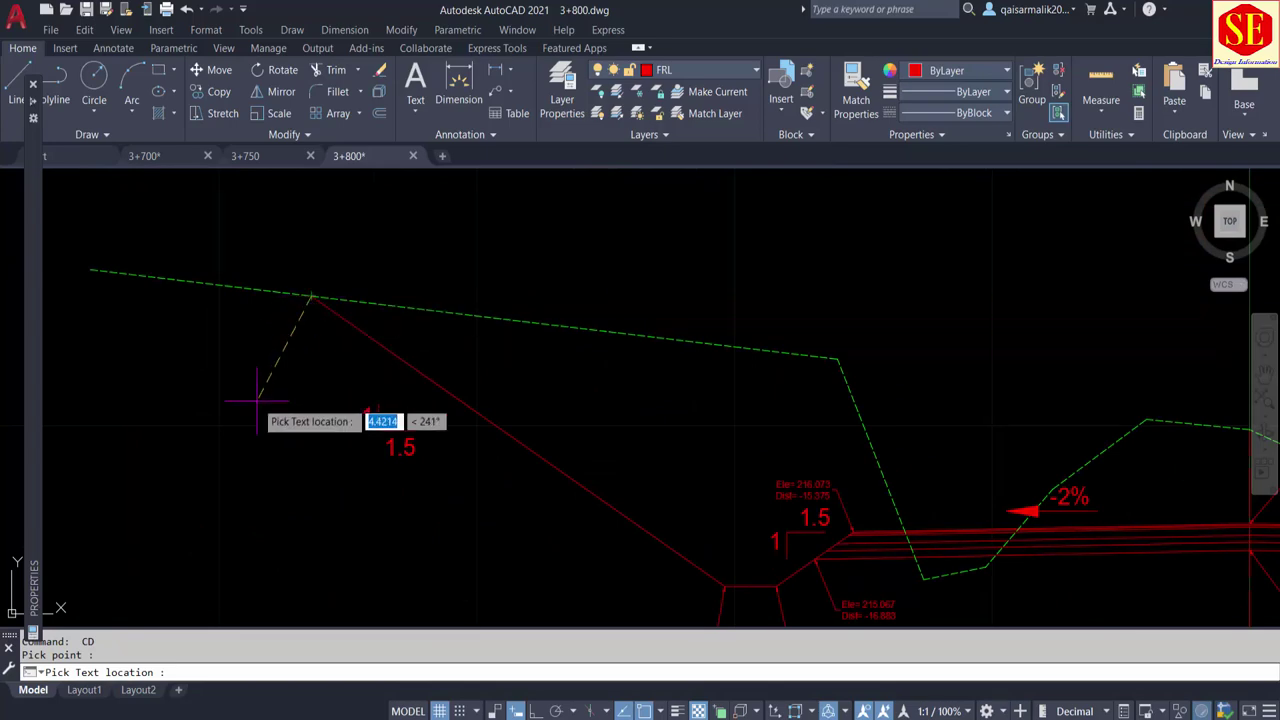
{"action": "left_click", "coordinate": [257, 400]}
{"action": "scroll", "coordinate": [300, 390], "scroll_direction": "down", "scroll_amount": 2}
{"action": "scroll", "coordinate": [1043, 434], "scroll_direction": "up", "scroll_amount": 2}
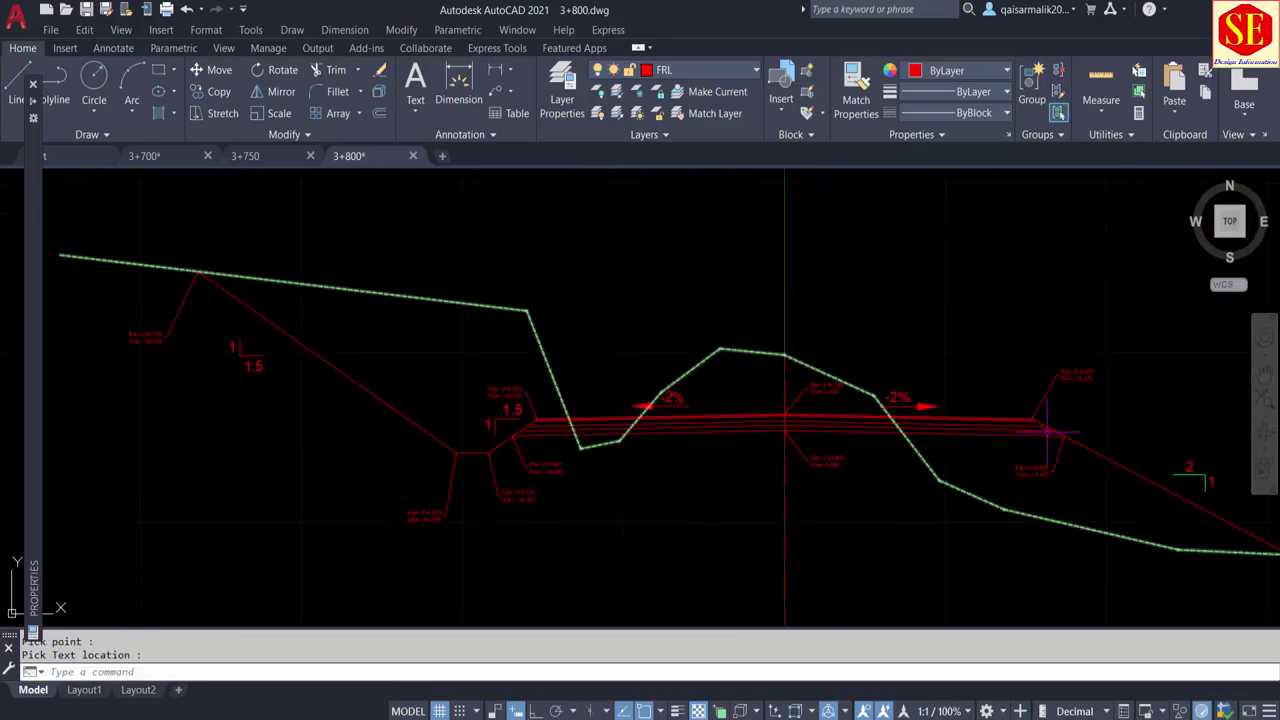
{"action": "scroll", "coordinate": [1019, 372], "scroll_direction": "up", "scroll_amount": 2}
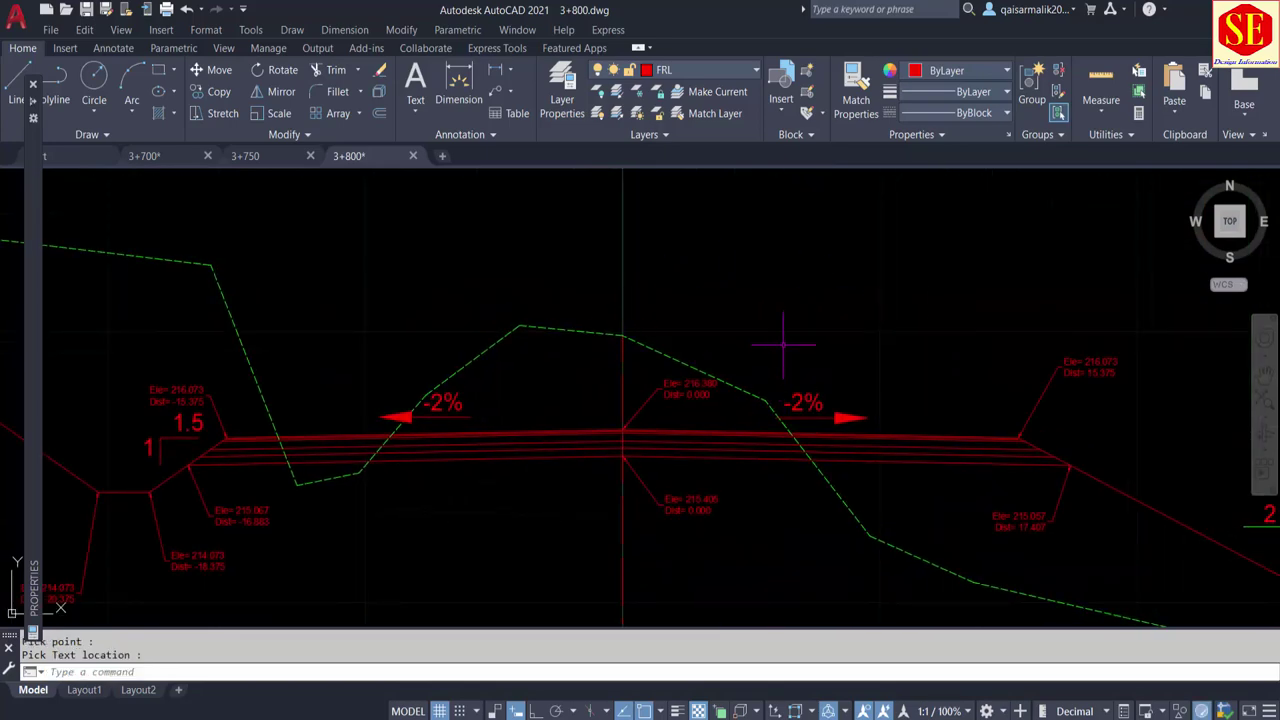
{"action": "scroll", "coordinate": [994, 449], "scroll_direction": "up", "scroll_amount": 2}
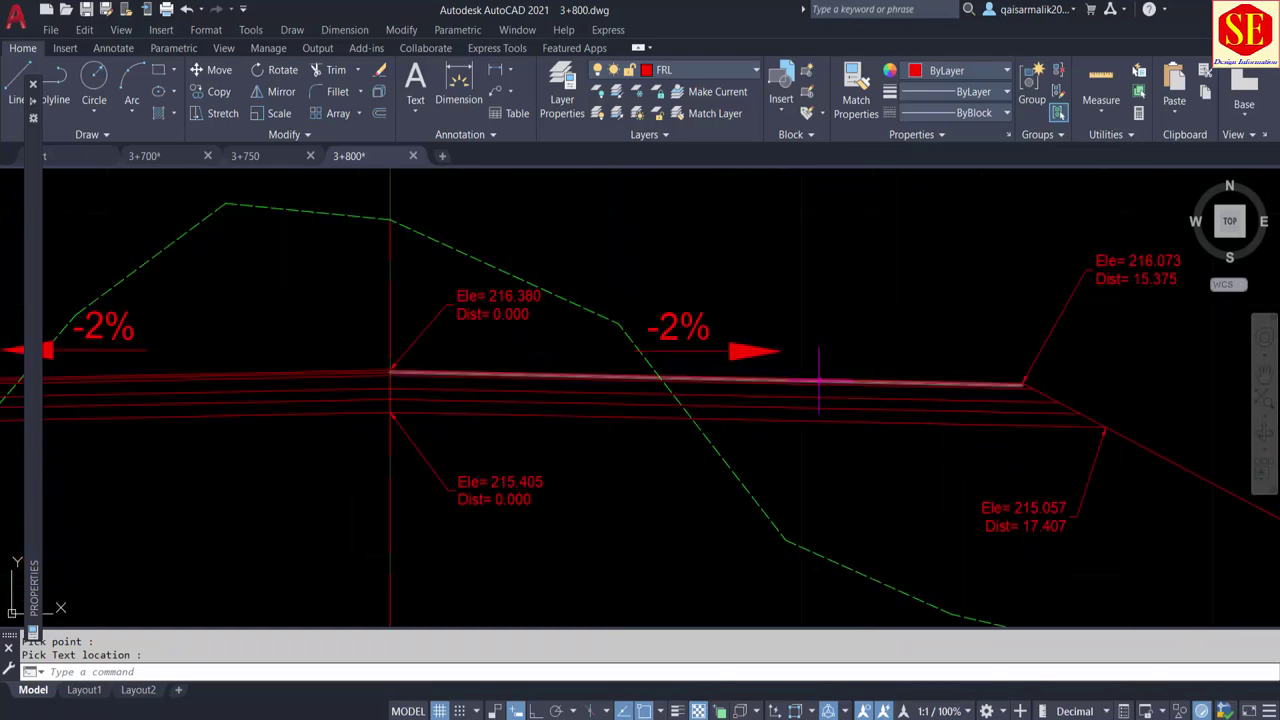
Label the road surface points Ele 216.180/Dist 9.980 and Ele 216.130/Dist -10.019
{"action": "key", "text": "Return"}
{"action": "left_click", "coordinate": [803, 376]}
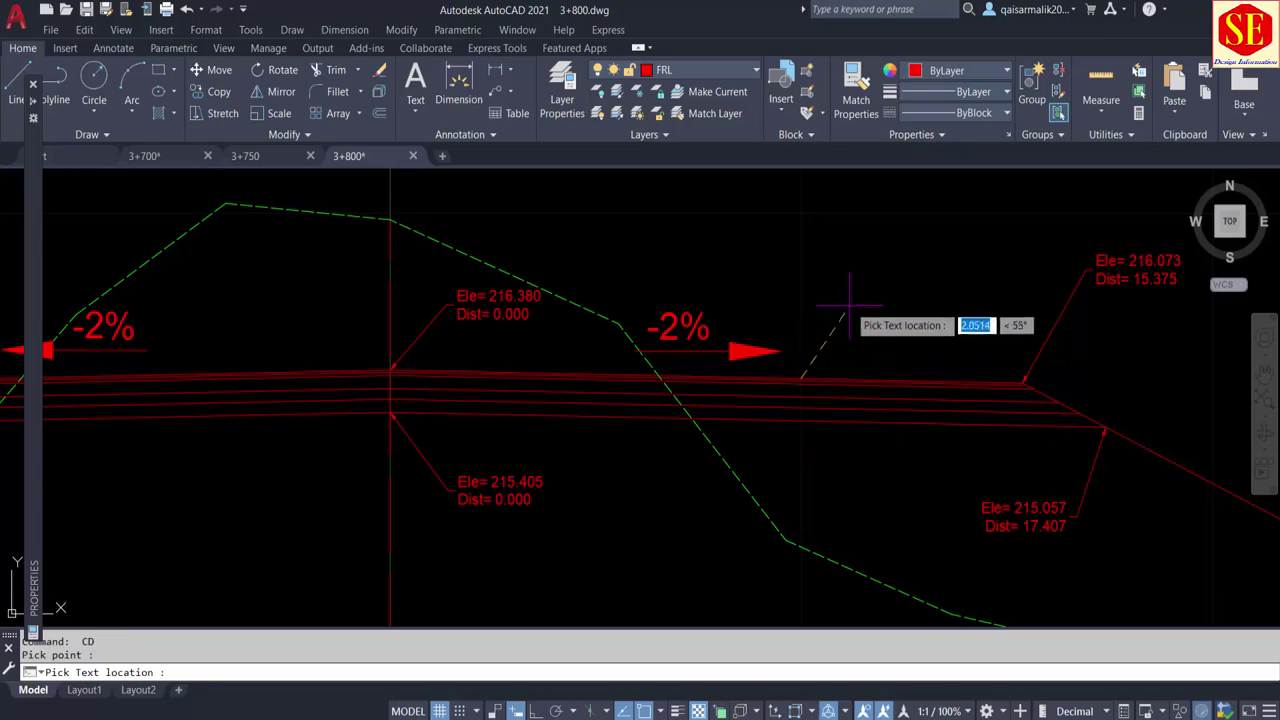
{"action": "left_click", "coordinate": [852, 300]}
{"action": "middle_click_drag", "start_coordinate": [852, 300], "coordinate": [1190, 300]}
{"action": "key", "text": "Return"}
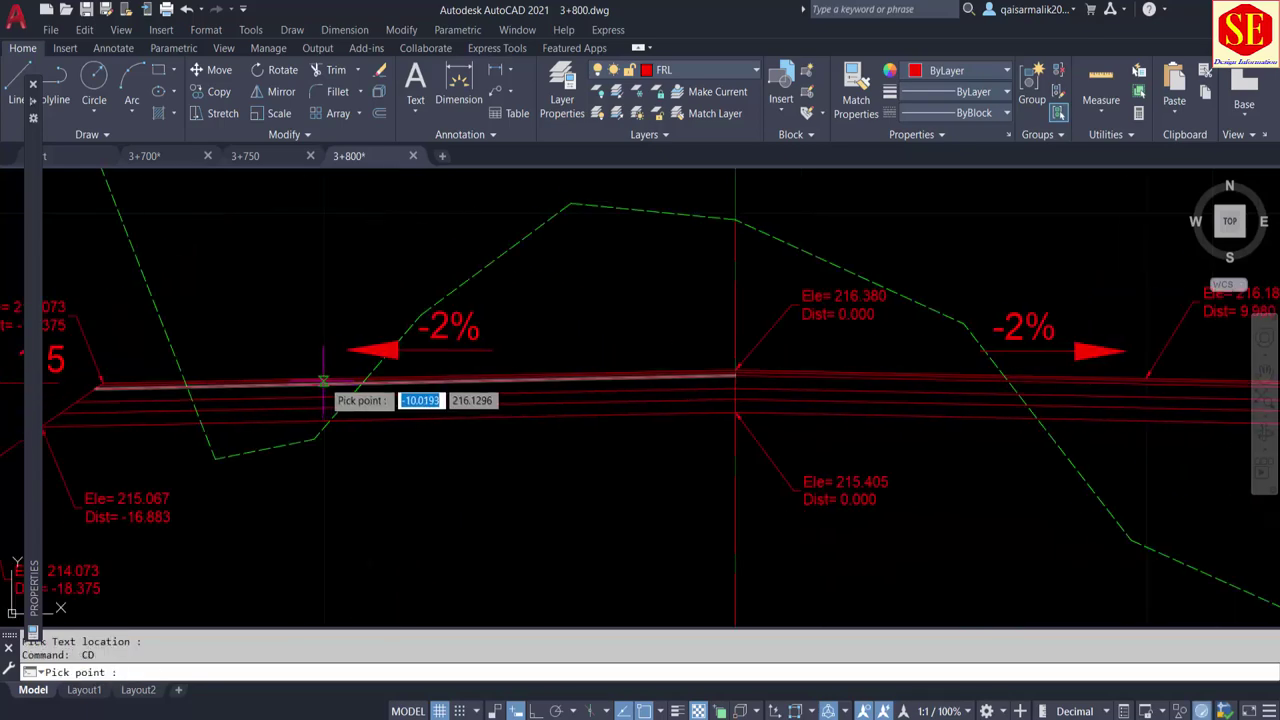
{"action": "left_click", "coordinate": [322, 381]}
{"action": "left_click", "coordinate": [280, 298]}
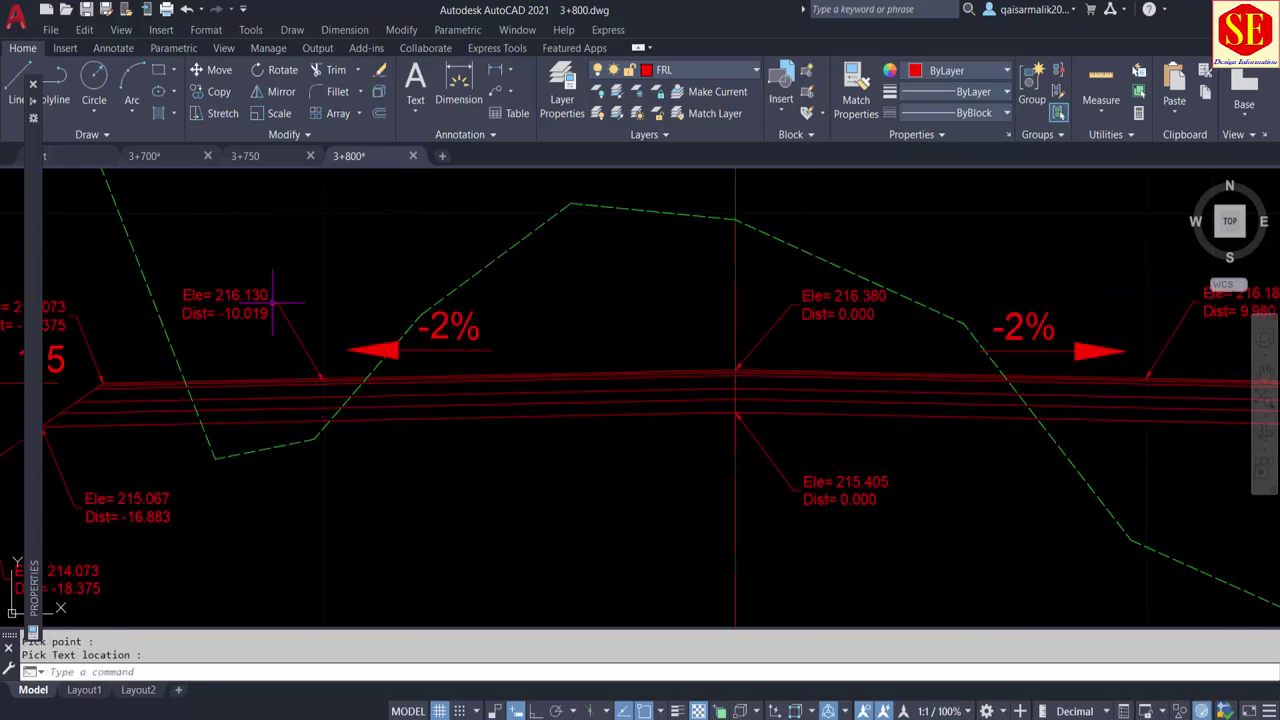
{"action": "scroll", "coordinate": [321, 285], "scroll_direction": "down", "scroll_amount": 2}
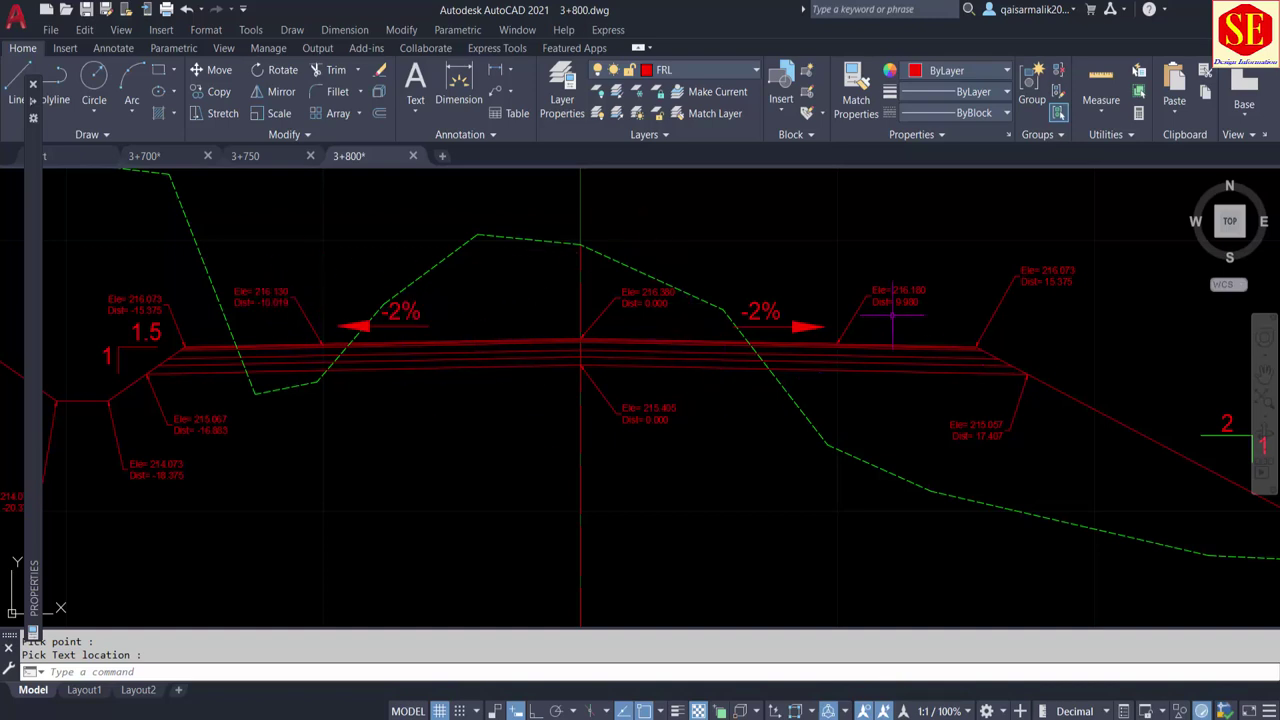
{"action": "scroll", "coordinate": [965, 350], "scroll_direction": "up", "scroll_amount": 3}
{"action": "scroll", "coordinate": [970, 360], "scroll_direction": "up", "scroll_amount": 2}
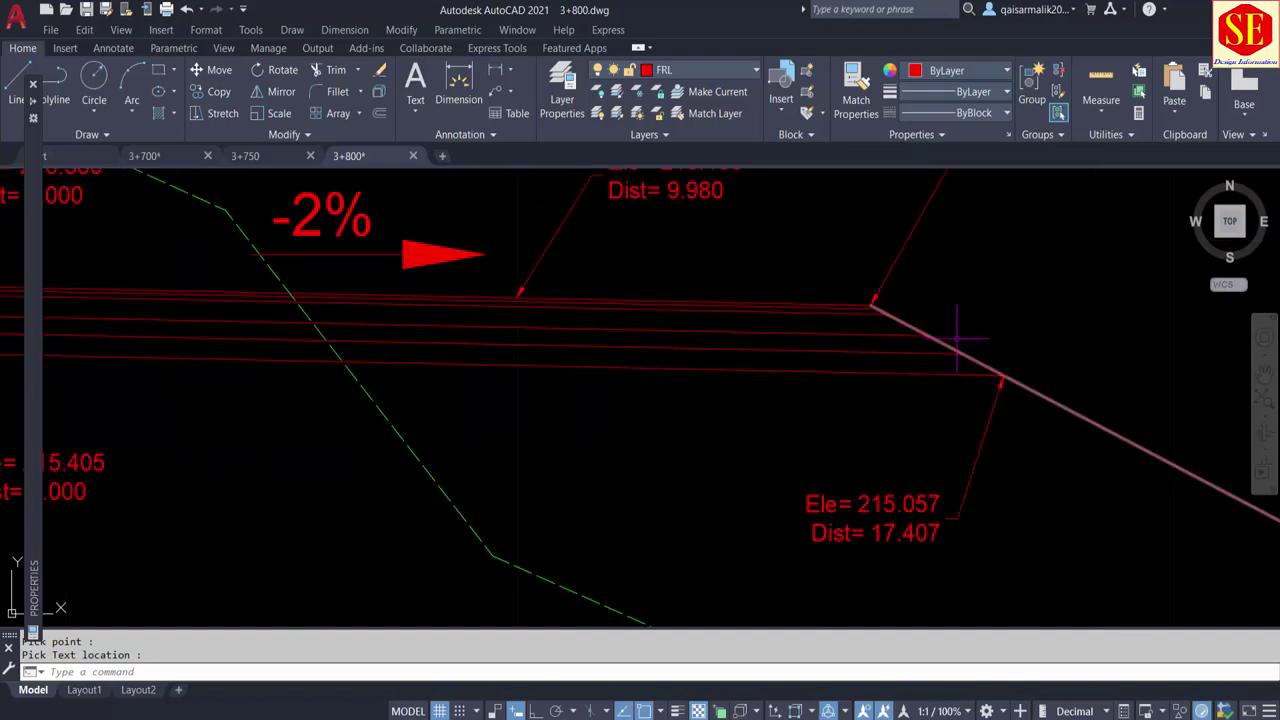
{"action": "scroll", "coordinate": [982, 336], "scroll_direction": "down", "scroll_amount": 5}
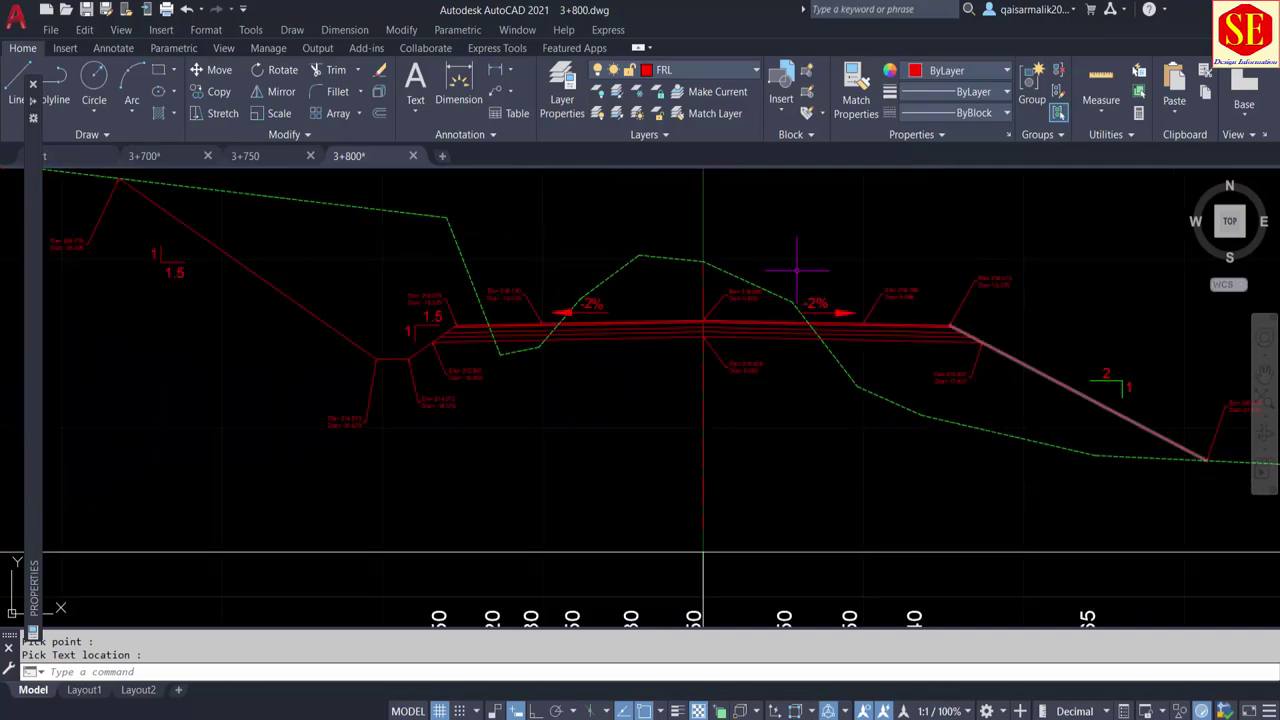
Copy the 57 cross-section objects with CO and place the duplicate right of the frame
{"action": "scroll", "coordinate": [633, 263], "scroll_direction": "down", "scroll_amount": 2}
{"action": "middle_click_drag", "start_coordinate": [849, 250], "coordinate": [814, 289]}
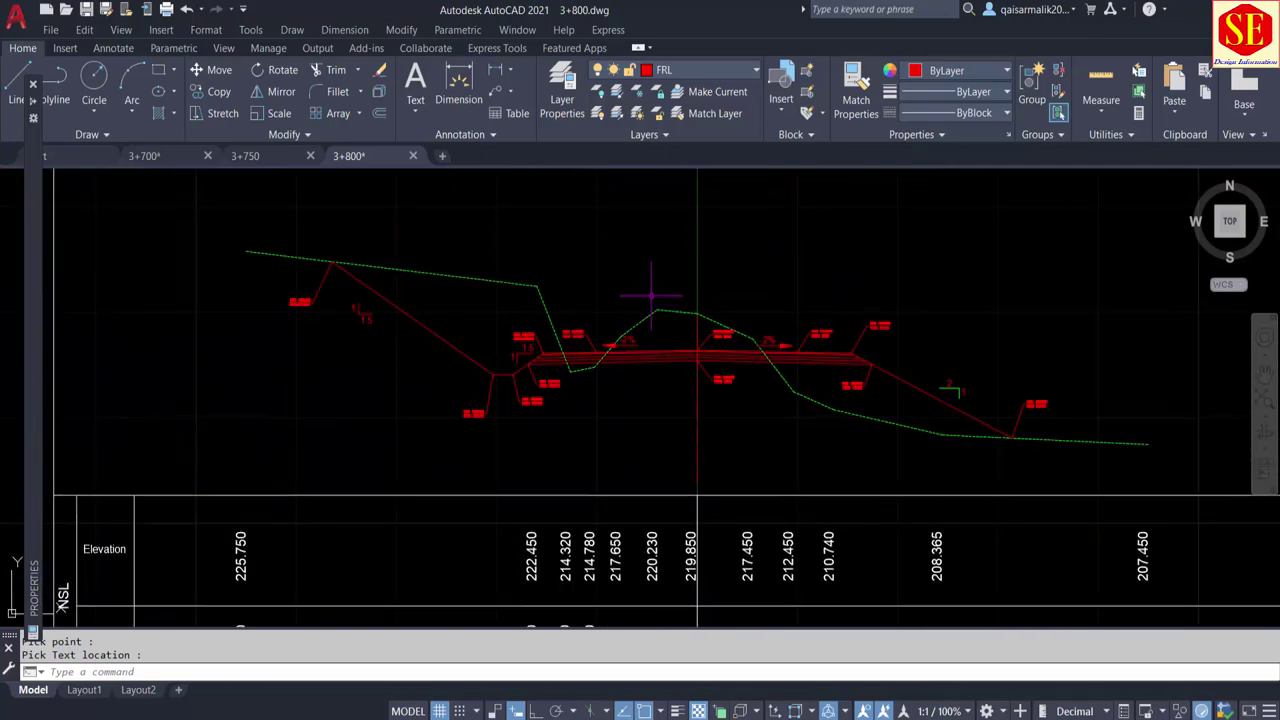
{"action": "middle_click_drag", "start_coordinate": [647, 281], "coordinate": [677, 340]}
{"action": "scroll", "coordinate": [620, 305], "scroll_direction": "down", "scroll_amount": 2}
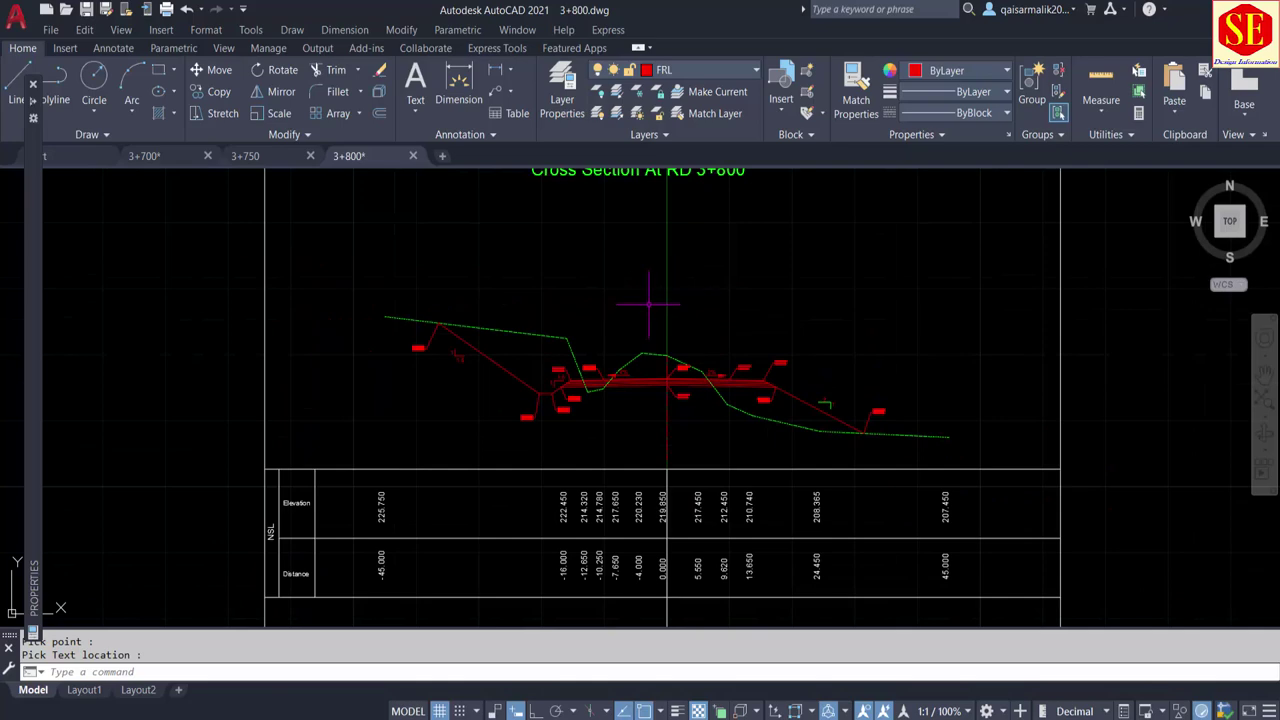
{"action": "scroll", "coordinate": [616, 428], "scroll_direction": "up", "scroll_amount": 2}
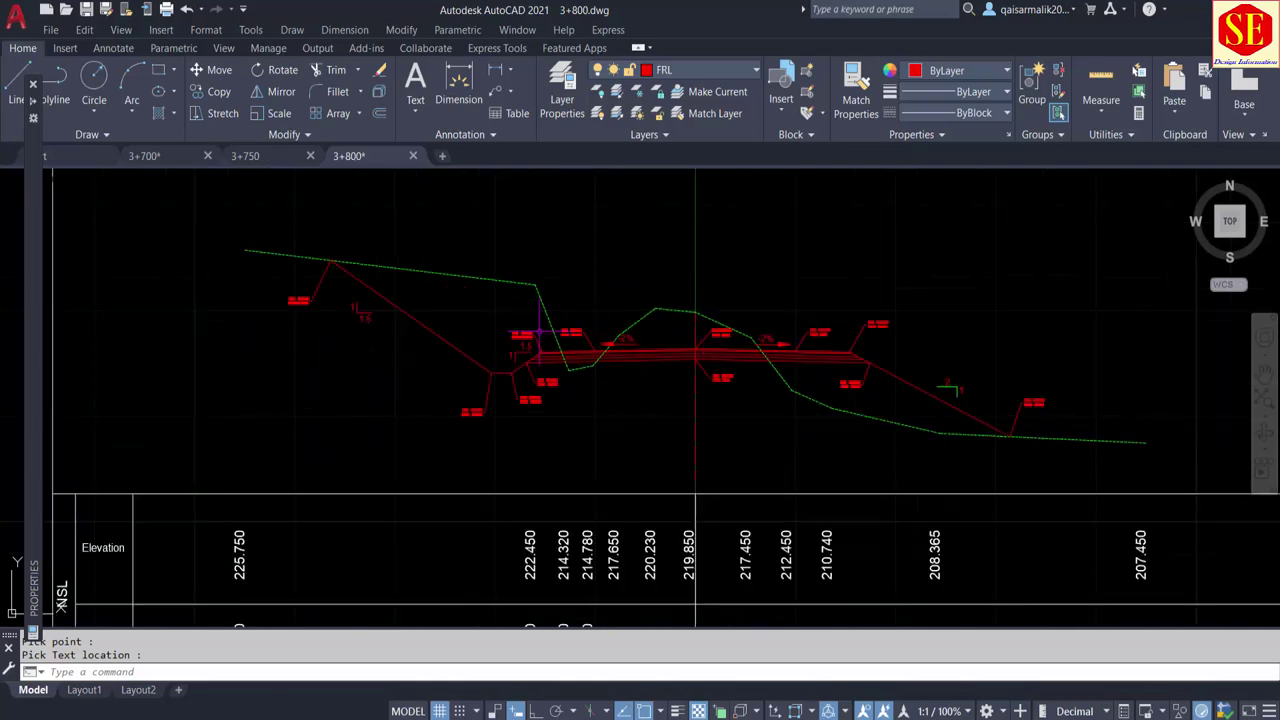
{"action": "scroll", "coordinate": [538, 332], "scroll_direction": "down", "scroll_amount": 3}
{"action": "scroll", "coordinate": [509, 317], "scroll_direction": "down", "scroll_amount": 2}
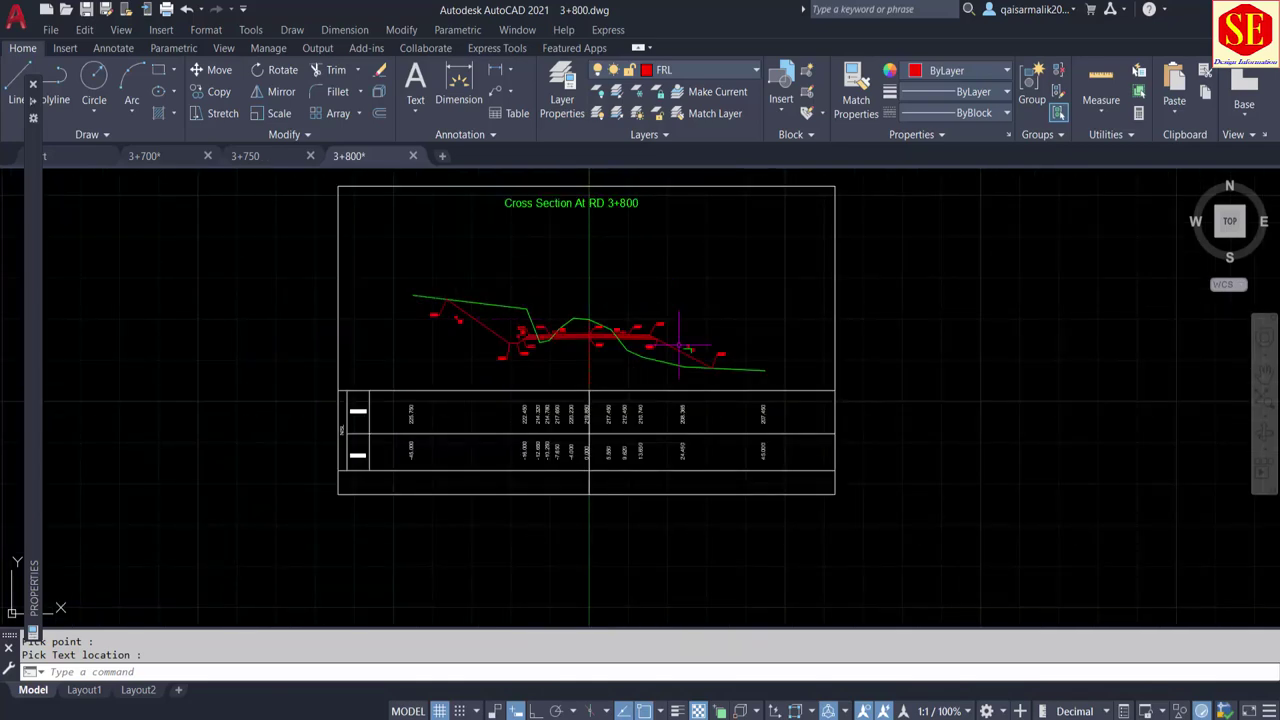
{"action": "middle_click_drag", "start_coordinate": [679, 346], "coordinate": [679, 327]}
{"action": "type", "text": "c"}
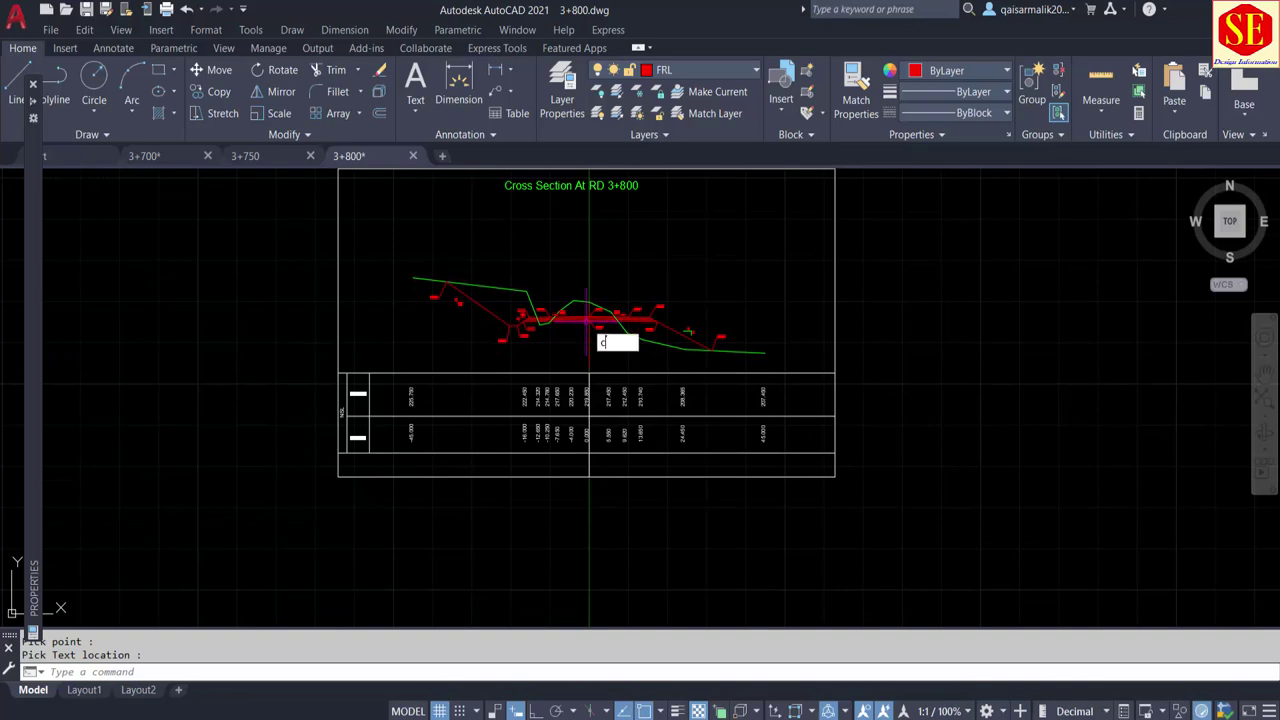
{"action": "type", "text": "o"}
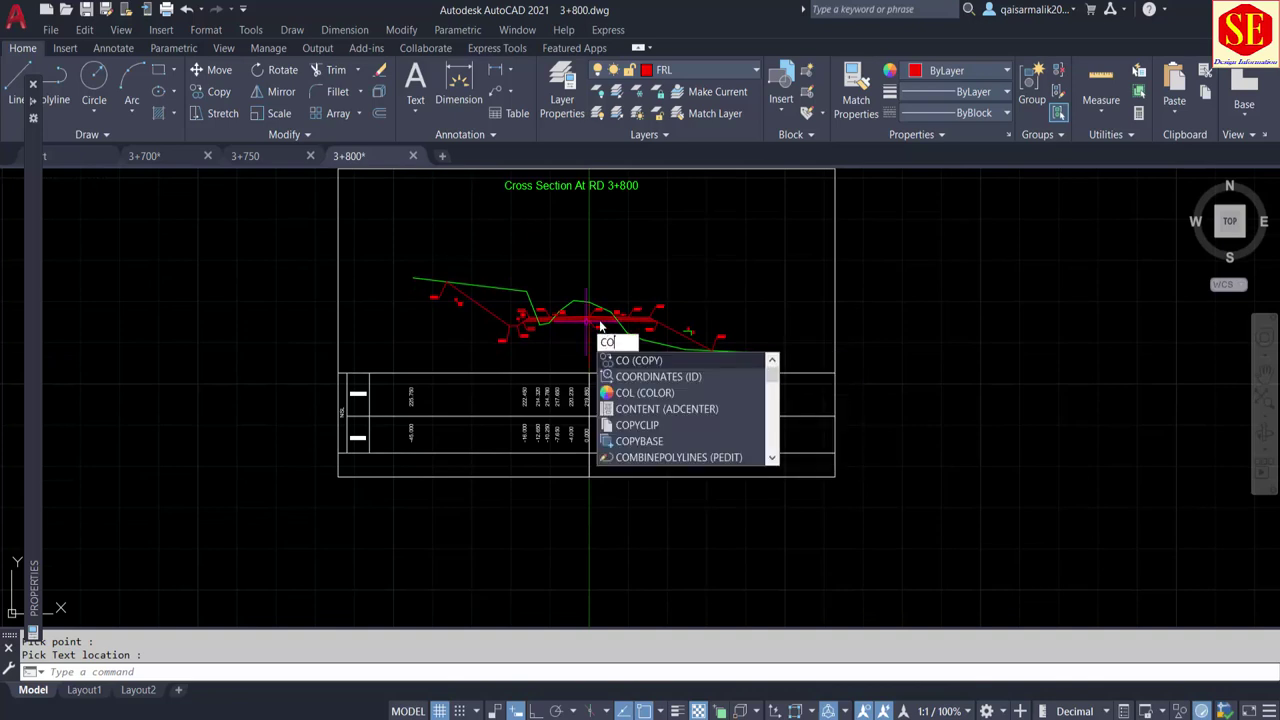
{"action": "key", "text": "Return"}
{"action": "left_click", "coordinate": [394, 246]}
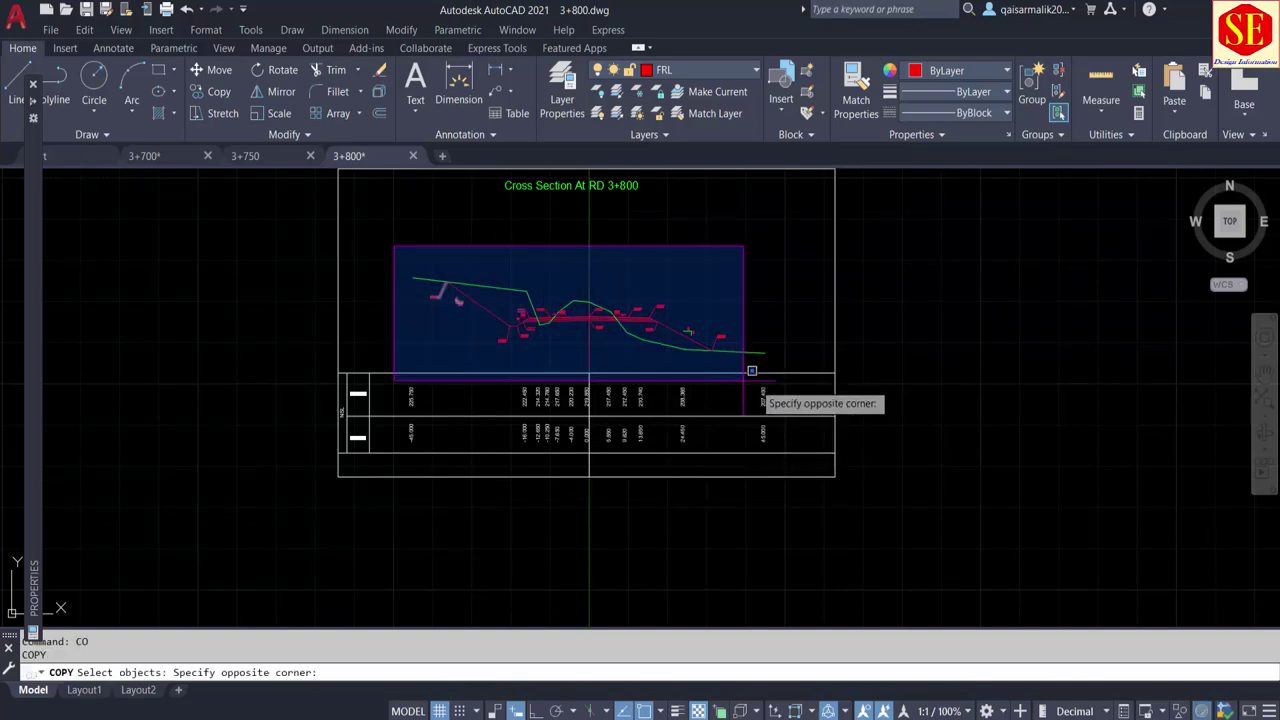
{"action": "left_click", "coordinate": [806, 368]}
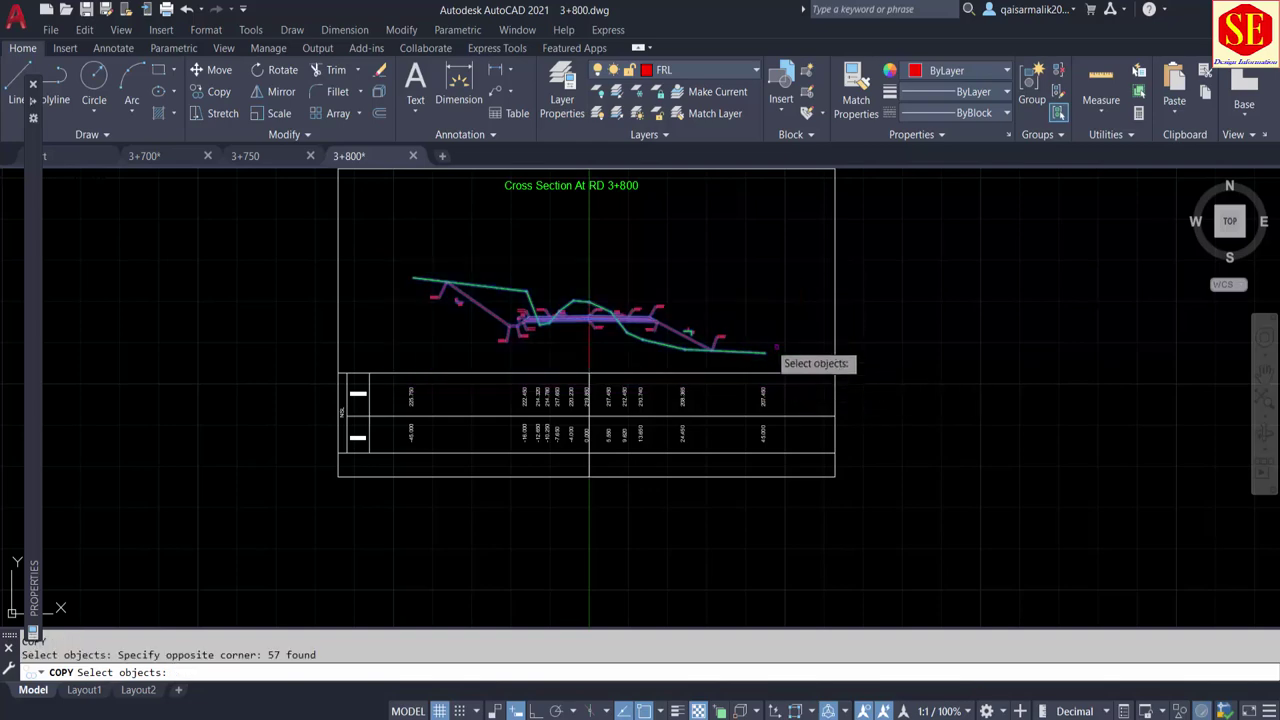
{"action": "key", "text": "Return"}
{"action": "left_click", "coordinate": [708, 290]}
{"action": "scroll", "coordinate": [708, 289], "scroll_direction": "down", "scroll_amount": 4}
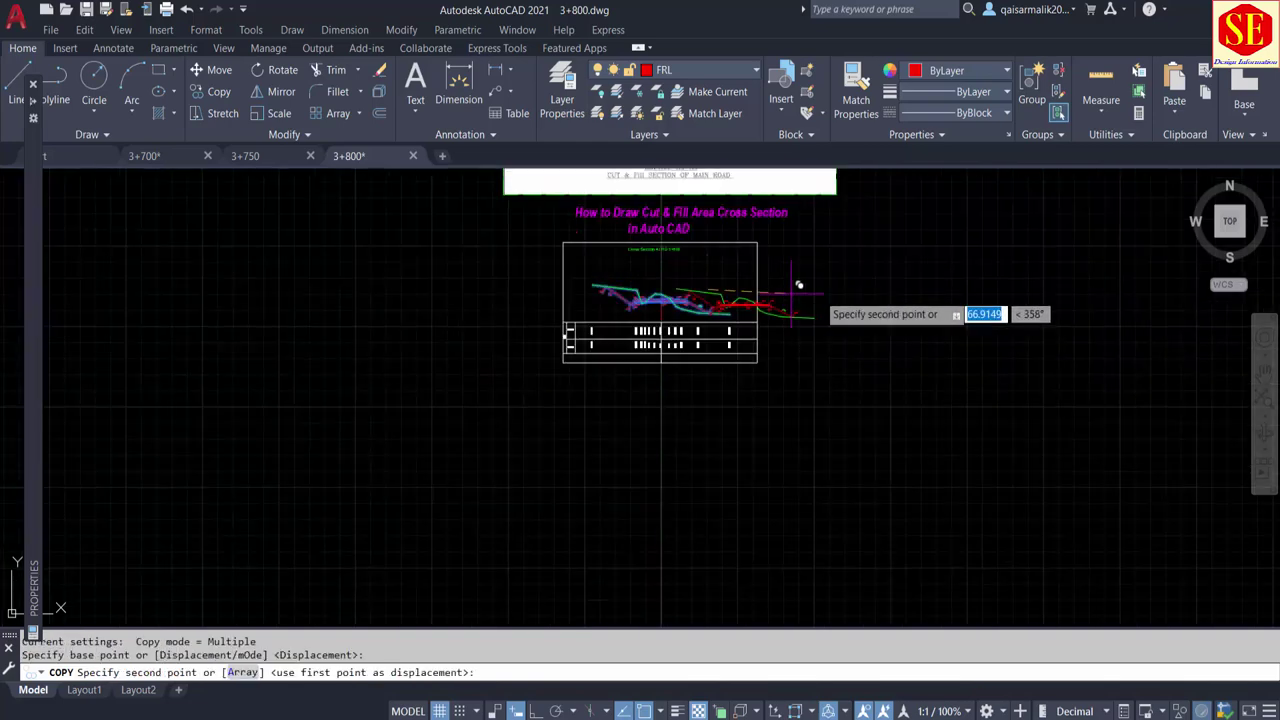
{"action": "left_click", "coordinate": [916, 287]}
{"action": "key", "text": "Escape"}
{"action": "scroll", "coordinate": [889, 289], "scroll_direction": "up", "scroll_amount": 6}
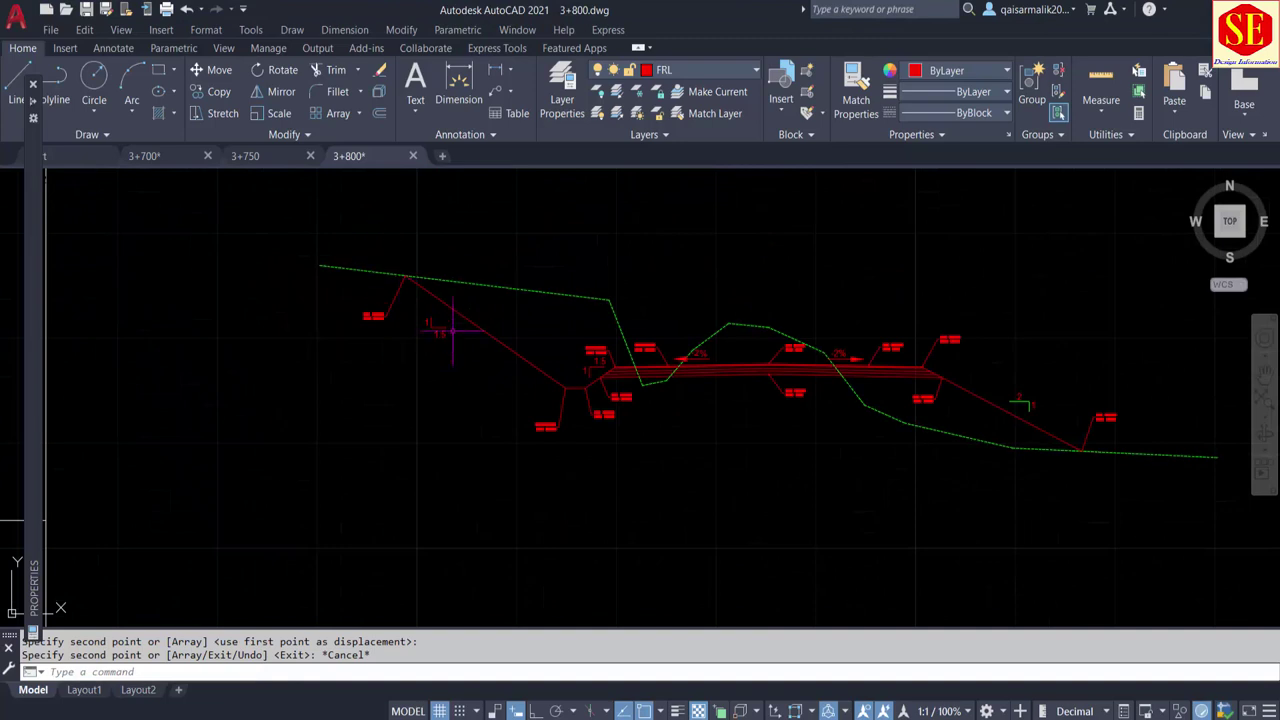
Erase the left slope labels, the Ele/Dist and 1.5 text, and the small red slope mark
{"action": "left_click", "coordinate": [441, 318]}
{"action": "left_click", "coordinate": [381, 351]}
{"action": "key", "text": "Return"}
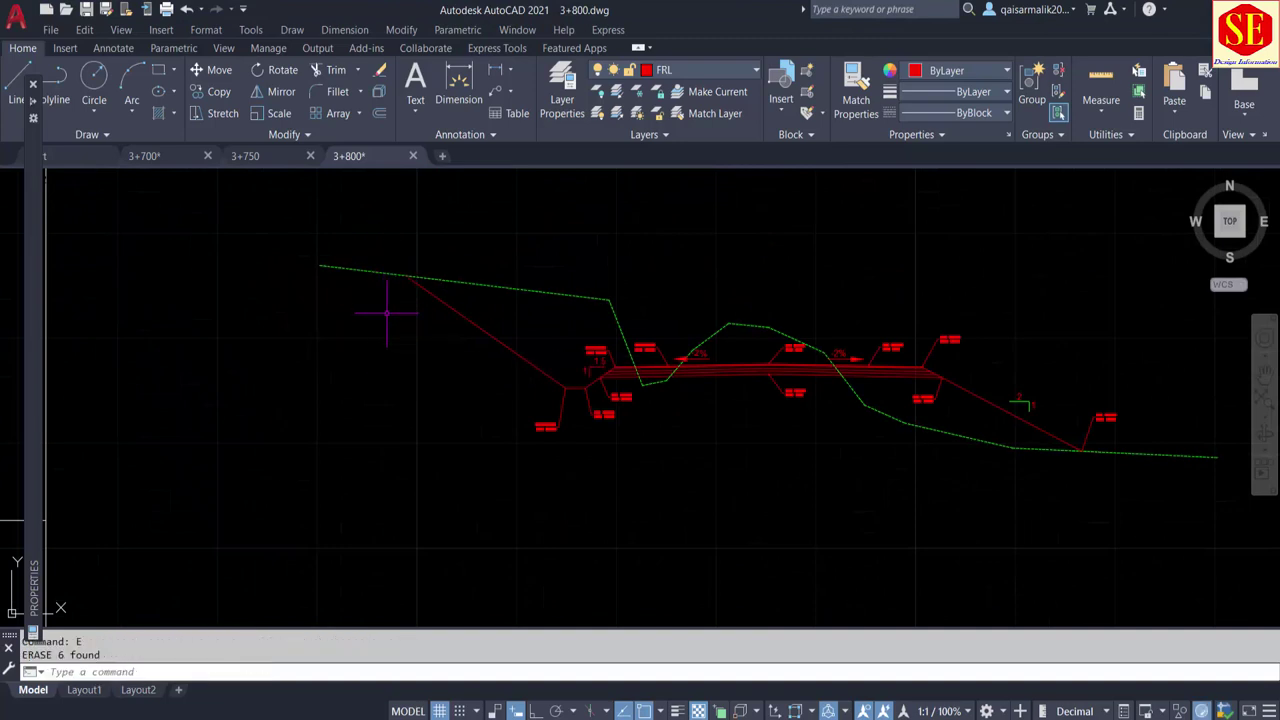
{"action": "scroll", "coordinate": [621, 396], "scroll_direction": "up", "scroll_amount": 4}
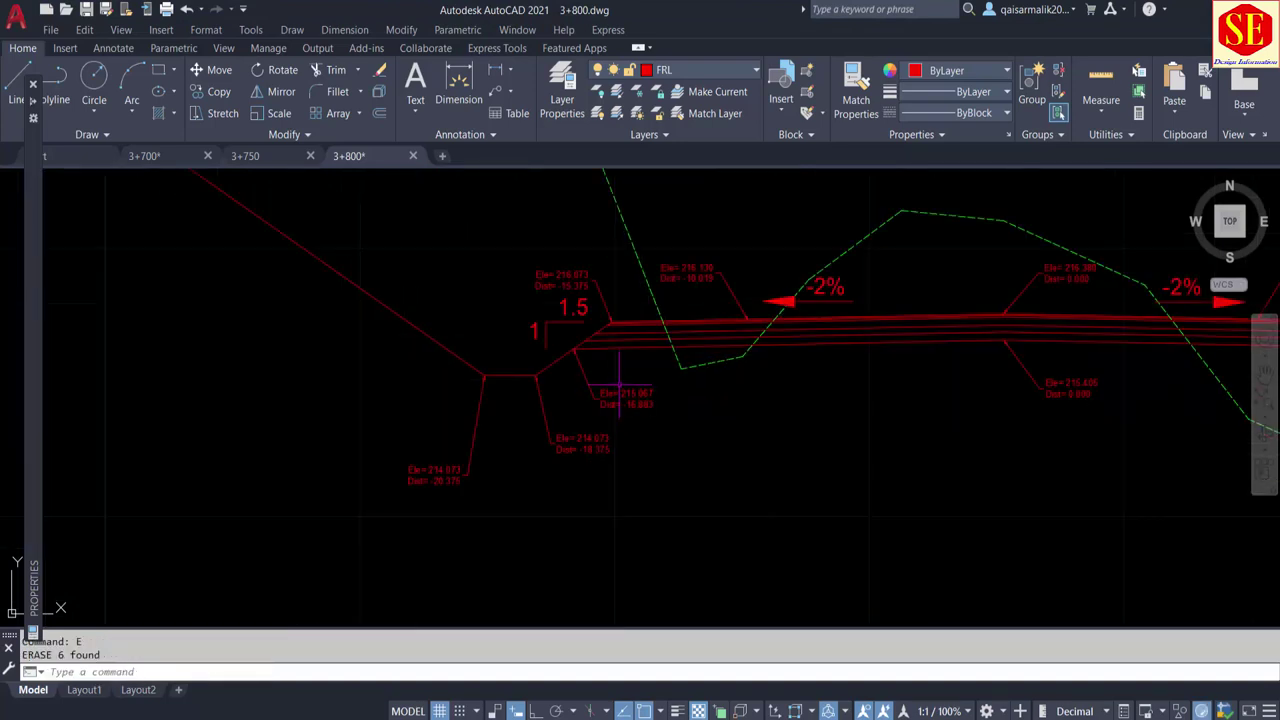
{"action": "left_click", "coordinate": [620, 386]}
{"action": "left_click", "coordinate": [545, 440]}
{"action": "key", "text": "Return"}
{"action": "left_click", "coordinate": [592, 392]}
{"action": "left_click", "coordinate": [412, 500]}
{"action": "key", "text": "Return"}
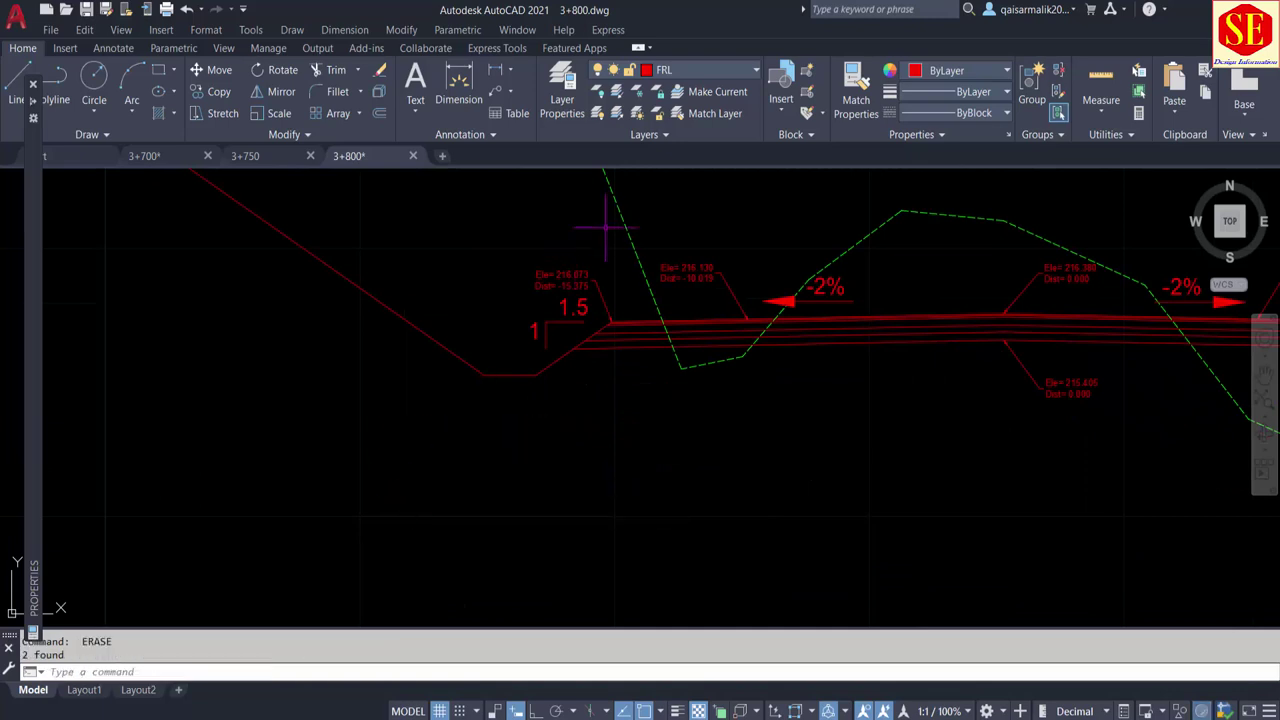
{"action": "left_click", "coordinate": [603, 240]}
{"action": "left_click", "coordinate": [530, 305]}
{"action": "key", "text": "Delete"}
{"action": "left_click", "coordinate": [518, 338]}
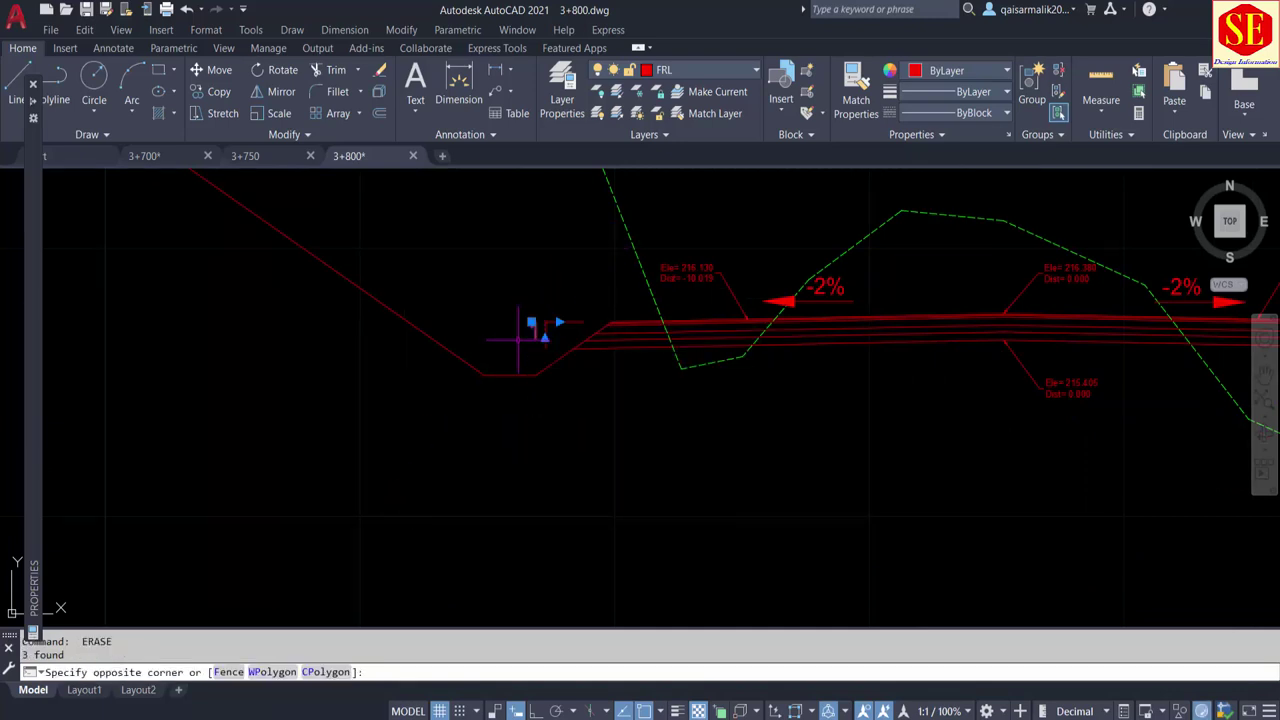
{"action": "left_click", "coordinate": [571, 314]}
{"action": "key", "text": "Delete"}
{"action": "left_click", "coordinate": [551, 314]}
{"action": "left_click", "coordinate": [608, 288]}
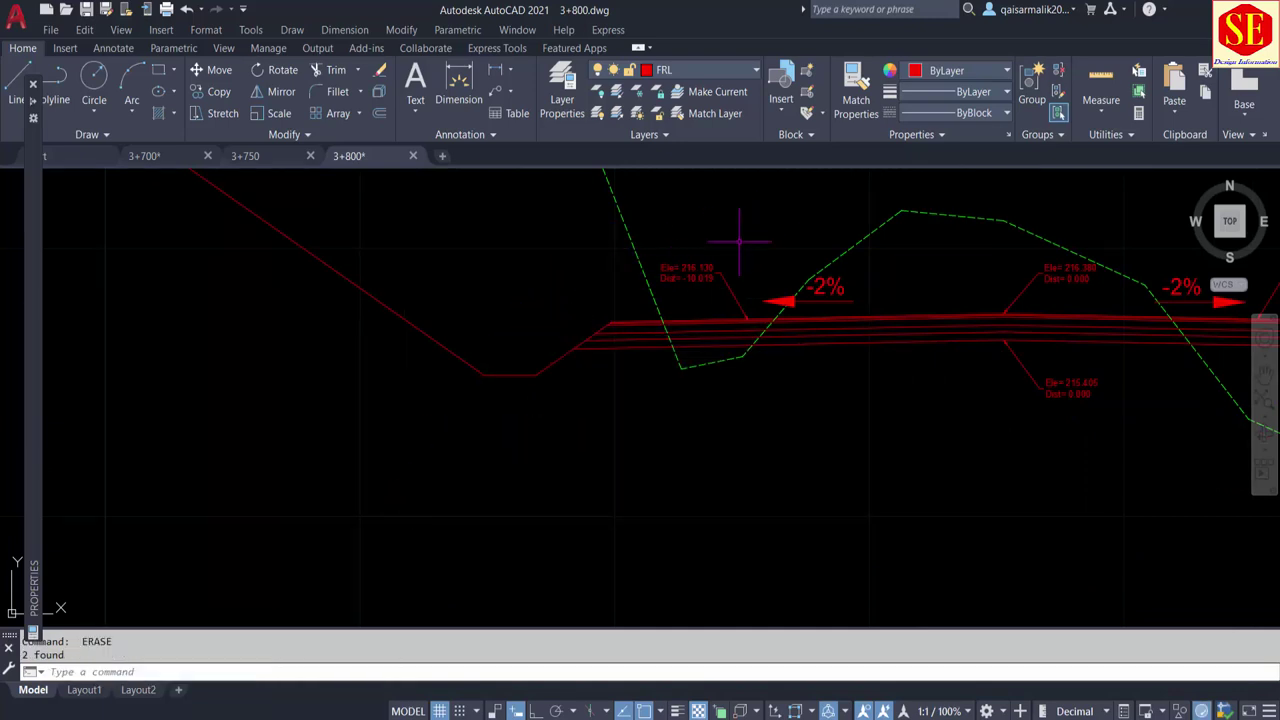
Delete the Ele=216.130, Ele=216.380 and Ele=215.405 labels and the left -2% arrow
{"action": "left_click", "coordinate": [663, 257]}
{"action": "left_click", "coordinate": [749, 320]}
{"action": "key", "text": "Delete"}
{"action": "left_click", "coordinate": [874, 274]}
{"action": "left_click", "coordinate": [800, 300]}
{"action": "key", "text": "Delete"}
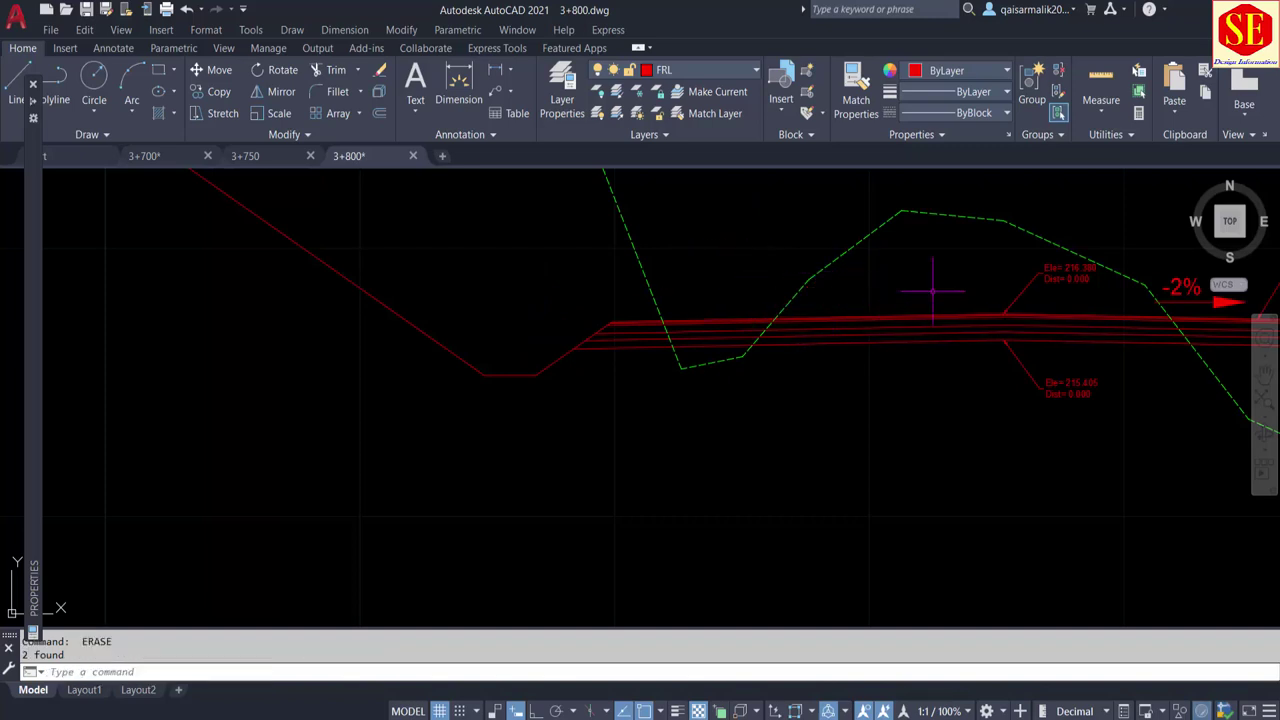
{"action": "middle_click_drag", "start_coordinate": [1032, 274], "coordinate": [885, 295]}
{"action": "left_click", "coordinate": [945, 313]}
{"action": "left_click", "coordinate": [877, 290]}
{"action": "key", "text": "Delete"}
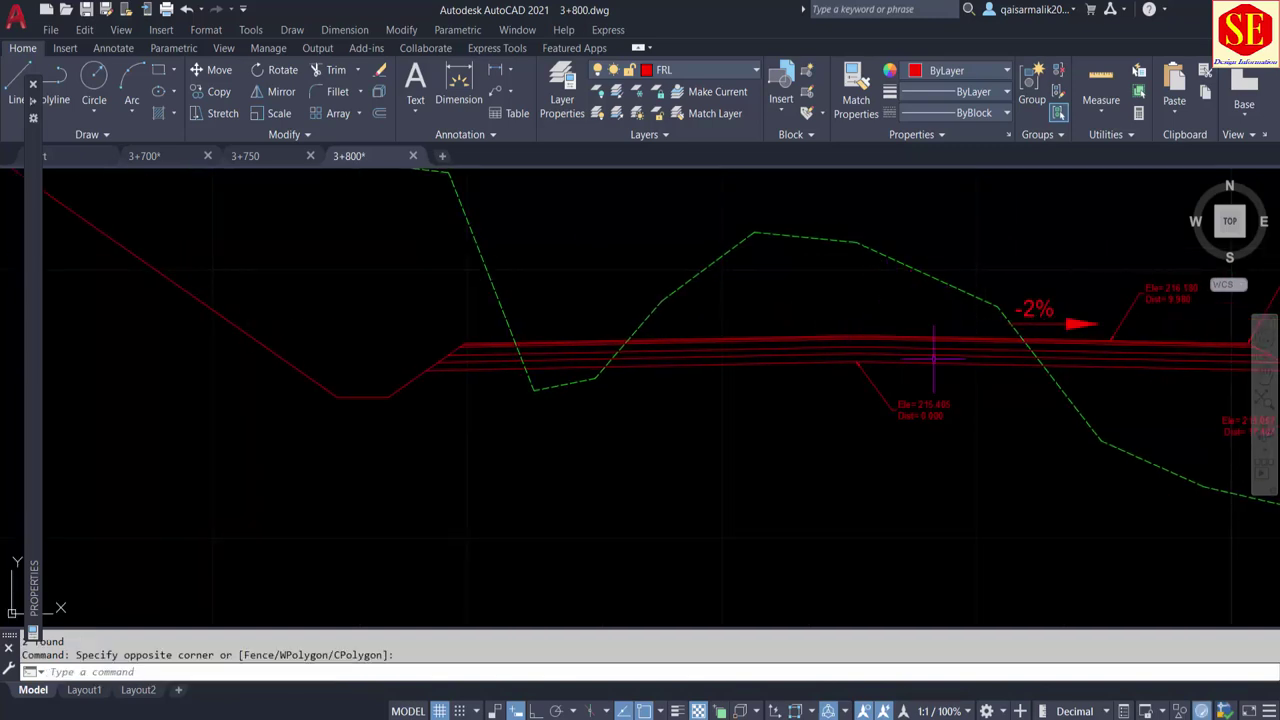
{"action": "left_click", "coordinate": [970, 362]}
{"action": "left_click", "coordinate": [869, 444]}
{"action": "key", "text": "Delete"}
Remove the Ele=216.180, 216.073 and 215.057 labels, the 2:1 mark, the remaining -2% label and the toe label
{"action": "middle_click_drag", "start_coordinate": [869, 444], "coordinate": [565, 459]}
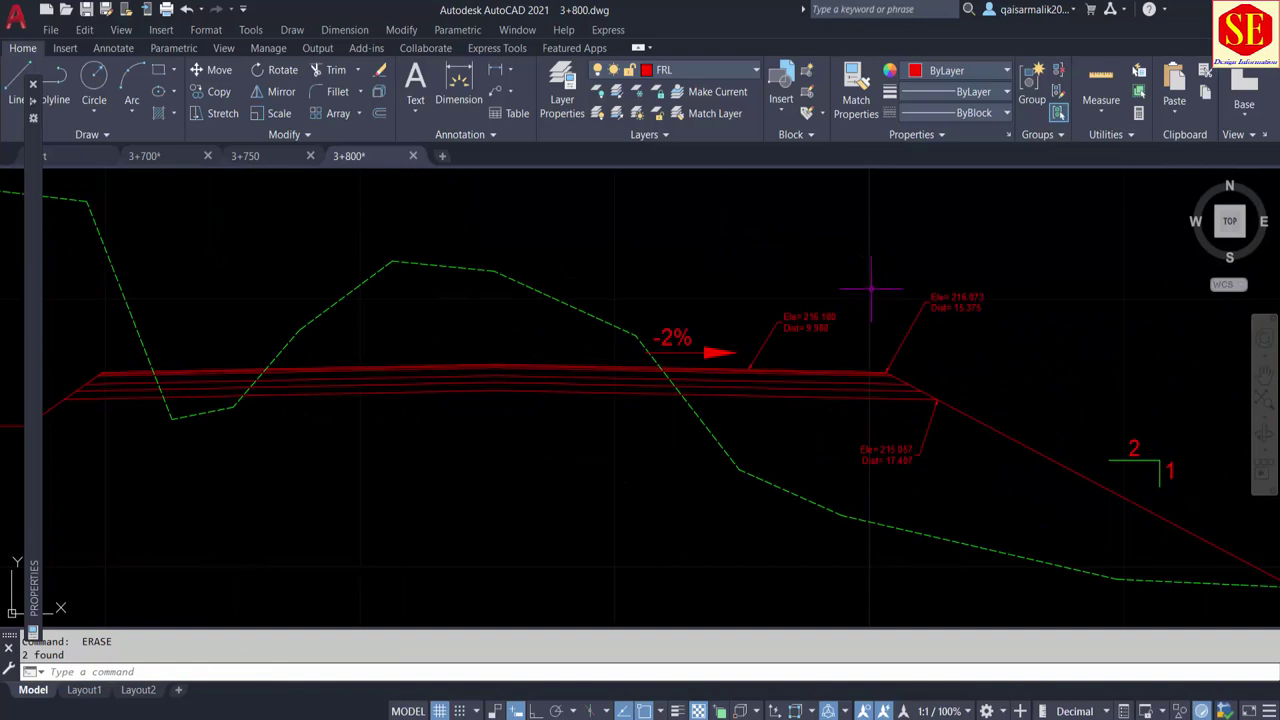
{"action": "left_click", "coordinate": [846, 287]}
{"action": "left_click", "coordinate": [730, 355]}
{"action": "key", "text": "Delete"}
{"action": "left_click", "coordinate": [913, 300]}
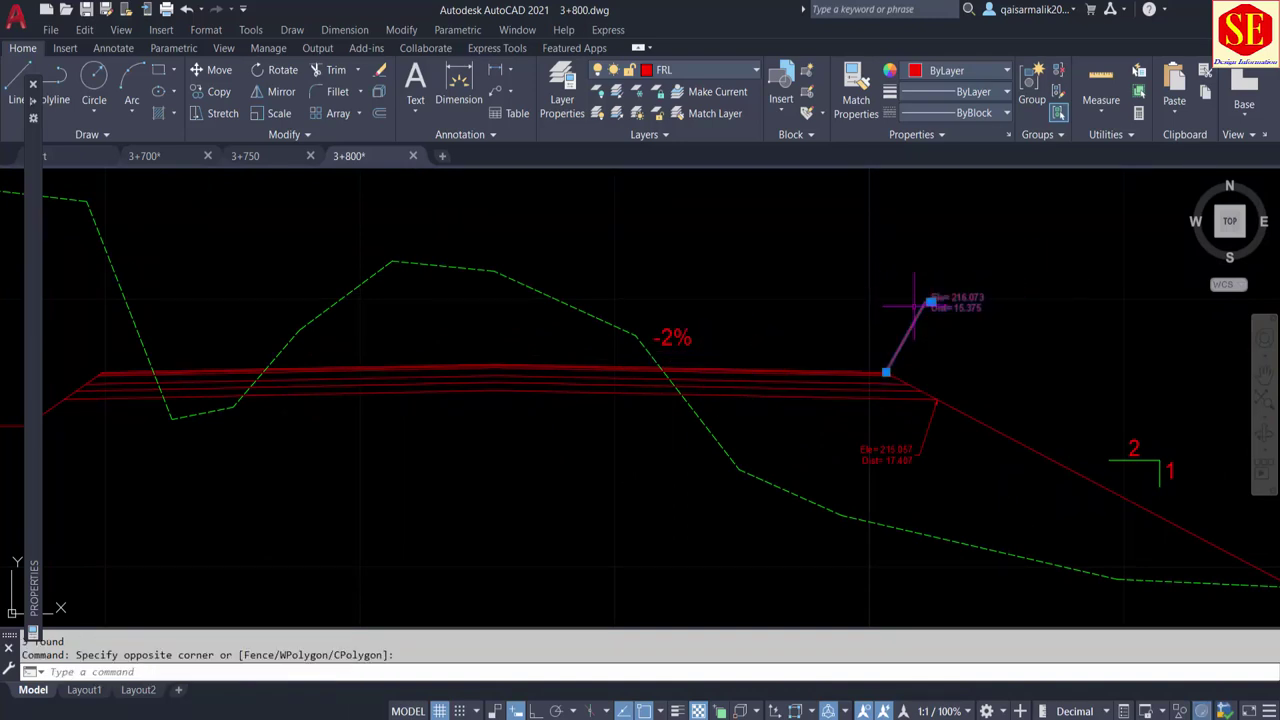
{"action": "left_click", "coordinate": [960, 330]}
{"action": "key", "text": "Delete"}
{"action": "left_click", "coordinate": [943, 443]}
{"action": "left_click", "coordinate": [857, 480]}
{"action": "key", "text": "Delete"}
{"action": "scroll", "coordinate": [924, 345], "scroll_direction": "down", "scroll_amount": 2}
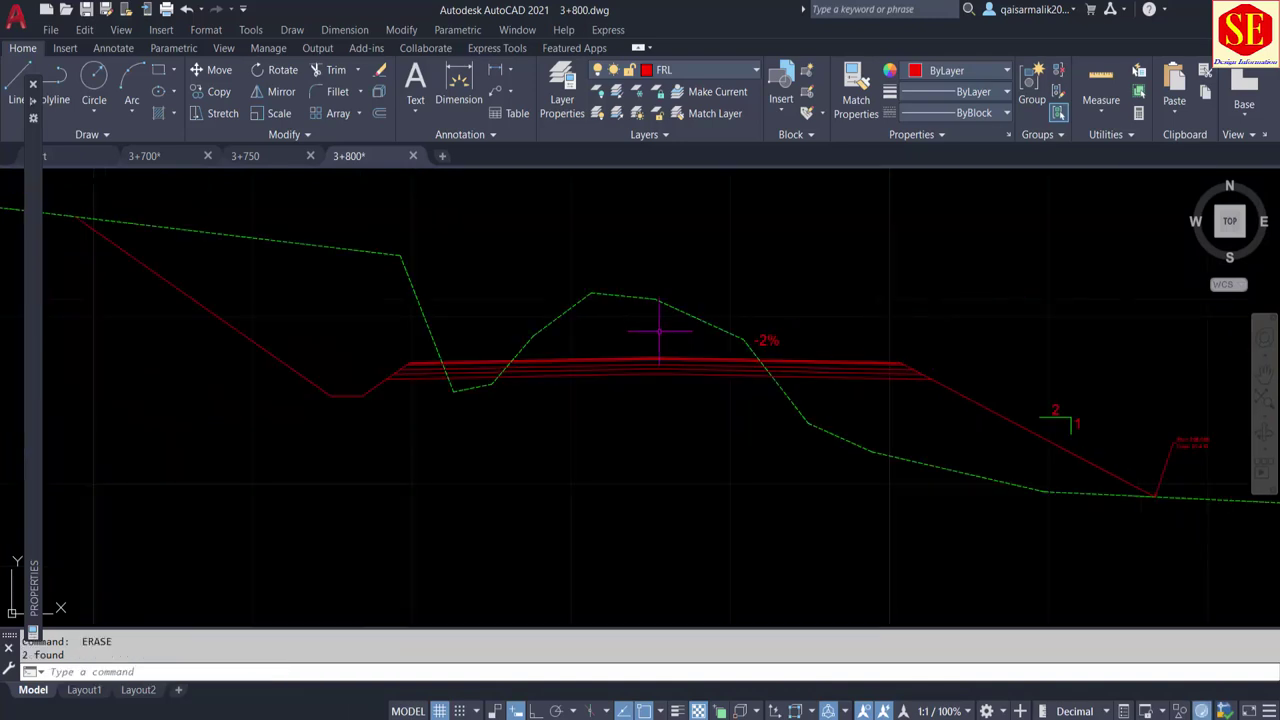
{"action": "scroll", "coordinate": [1076, 425], "scroll_direction": "up", "scroll_amount": 2}
{"action": "left_click", "coordinate": [1080, 392]}
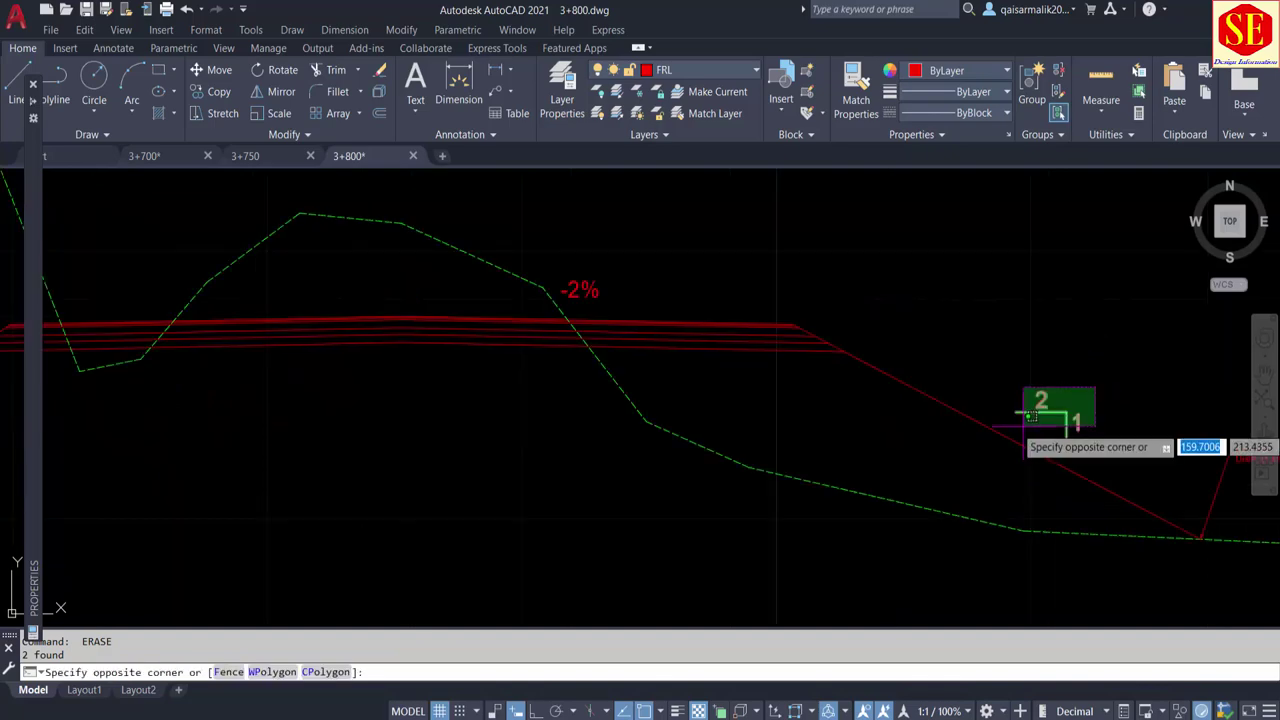
{"action": "left_click", "coordinate": [1020, 430]}
{"action": "key", "text": "Delete"}
{"action": "left_click", "coordinate": [607, 268]}
{"action": "left_click", "coordinate": [590, 292]}
{"action": "key", "text": "Delete"}
{"action": "scroll", "coordinate": [908, 354], "scroll_direction": "down", "scroll_amount": 3}
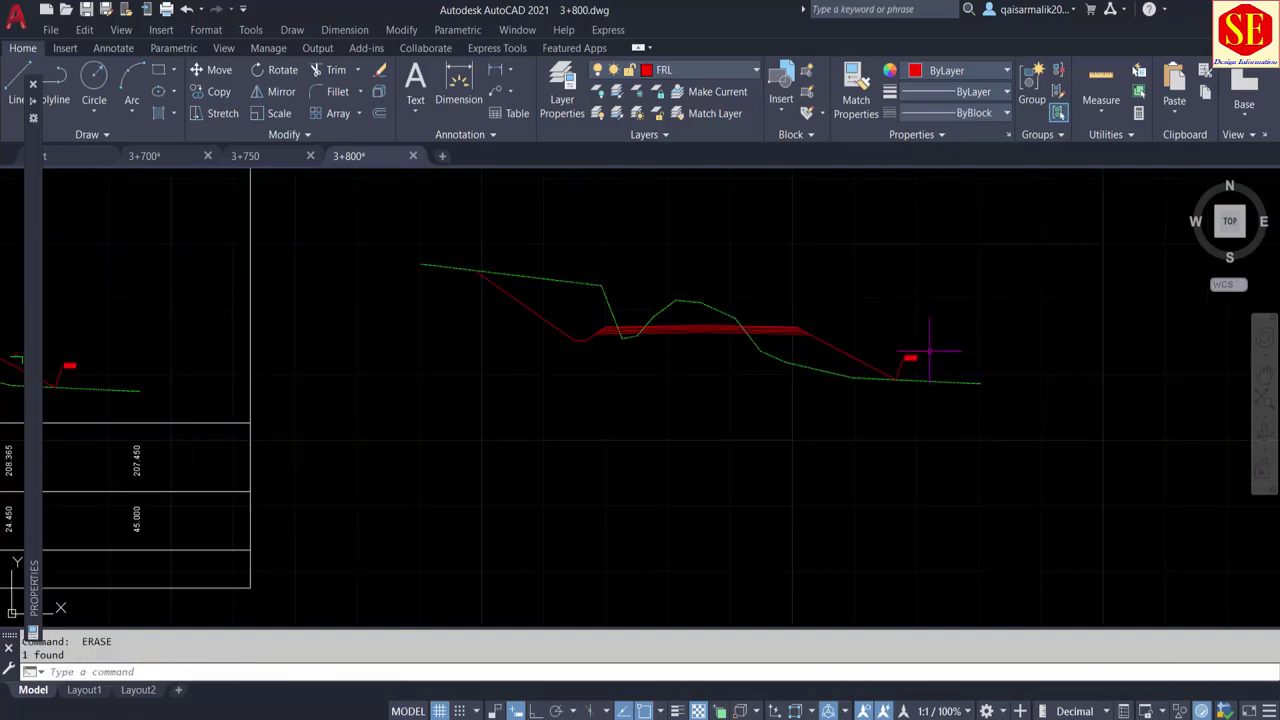
{"action": "scroll", "coordinate": [908, 354], "scroll_direction": "up", "scroll_amount": 2}
{"action": "left_click", "coordinate": [886, 360]}
{"action": "left_click", "coordinate": [846, 381]}
{"action": "key", "text": "Delete"}
{"action": "scroll", "coordinate": [846, 381], "scroll_direction": "down", "scroll_amount": 5}
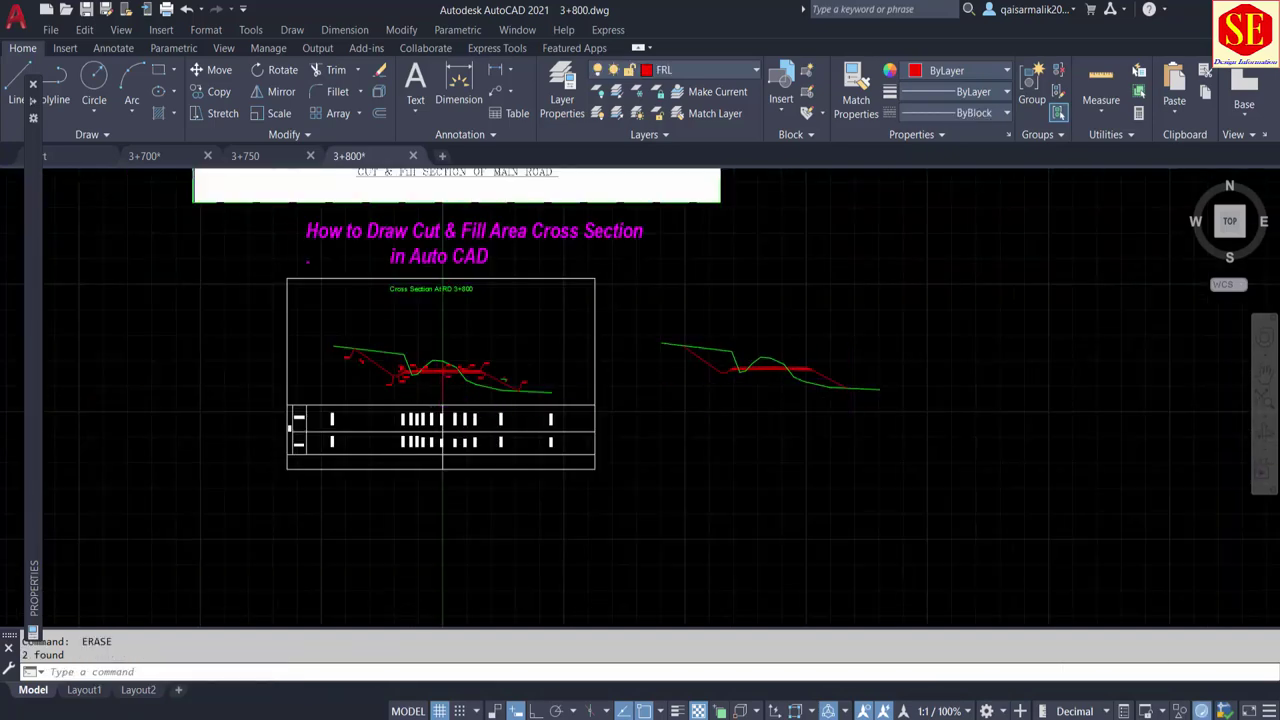
{"action": "scroll", "coordinate": [442, 372], "scroll_direction": "up", "scroll_amount": 3}
{"action": "scroll", "coordinate": [600, 300], "scroll_direction": "down", "scroll_amount": 3}
{"action": "scroll", "coordinate": [697, 306], "scroll_direction": "down", "scroll_amount": 2}
Zoom and pan until the label-free 3+800 ground and road profile sits centred on screen
{"action": "scroll", "coordinate": [700, 305], "scroll_direction": "up", "scroll_amount": 5}
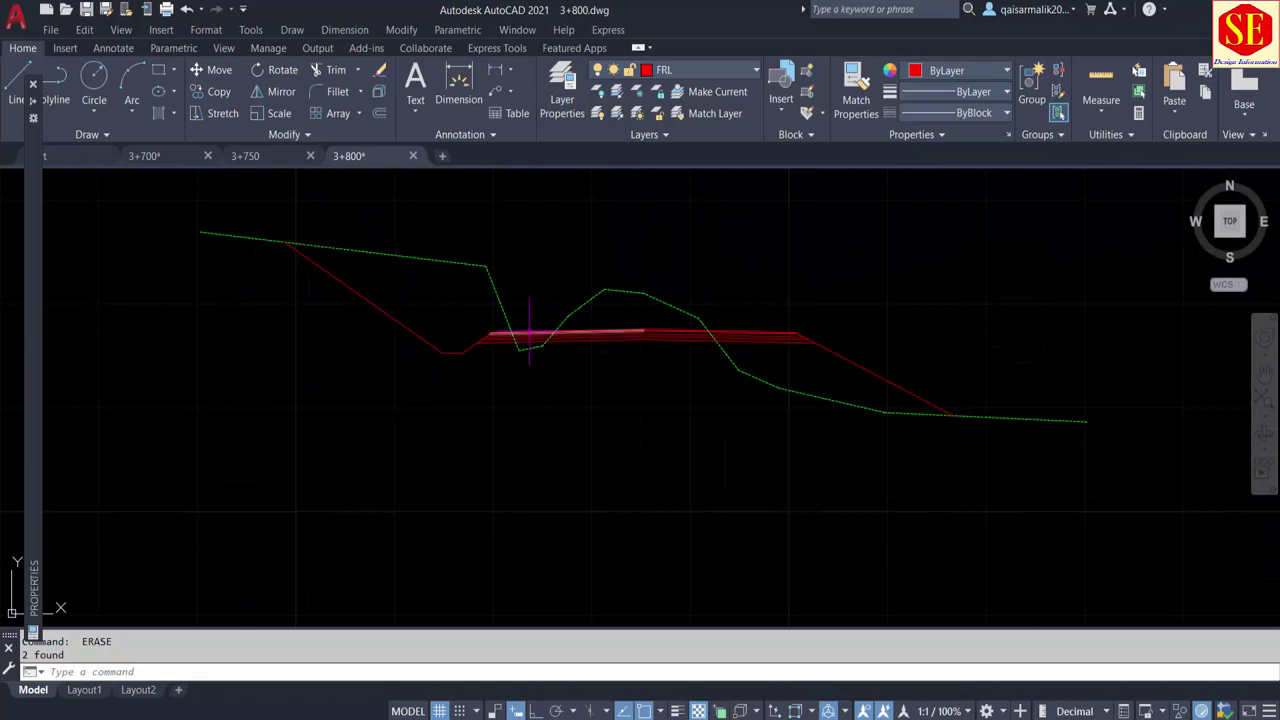
{"action": "scroll", "coordinate": [529, 330], "scroll_direction": "up", "scroll_amount": 2}
{"action": "scroll", "coordinate": [503, 362], "scroll_direction": "up", "scroll_amount": 1}
{"action": "scroll", "coordinate": [515, 355], "scroll_direction": "up", "scroll_amount": 1}
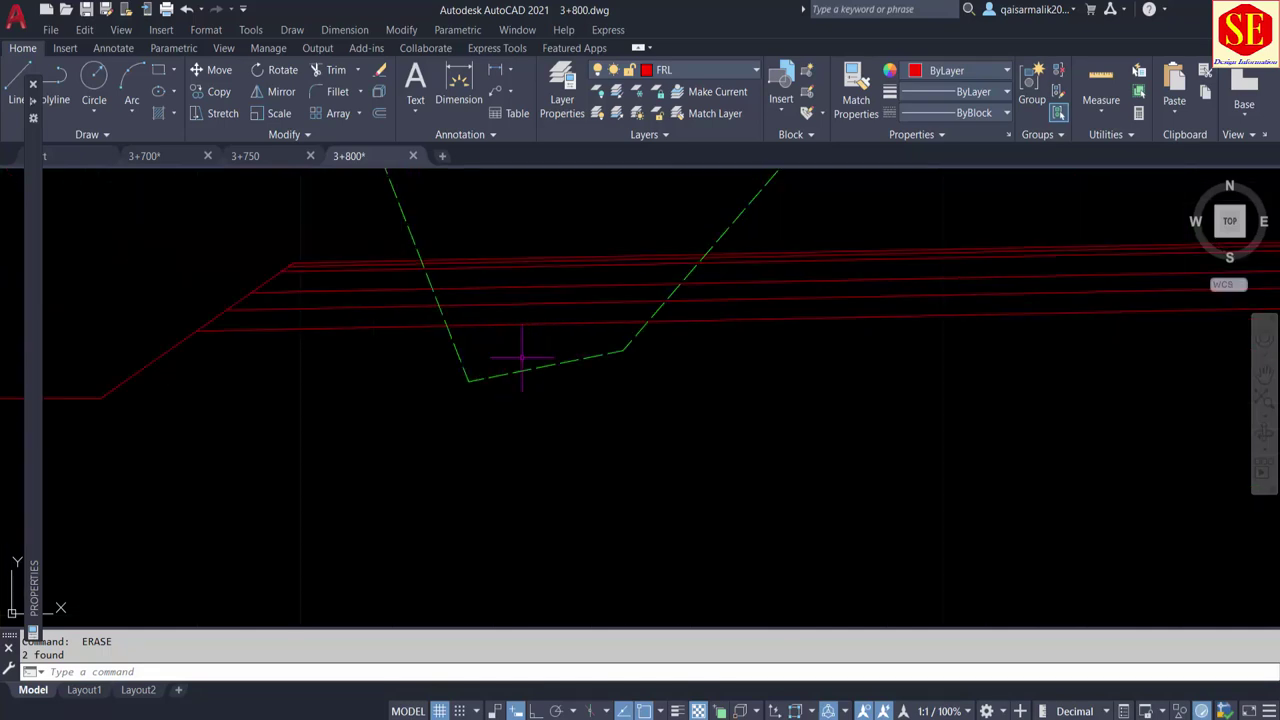
{"action": "scroll", "coordinate": [588, 318], "scroll_direction": "down", "scroll_amount": 2}
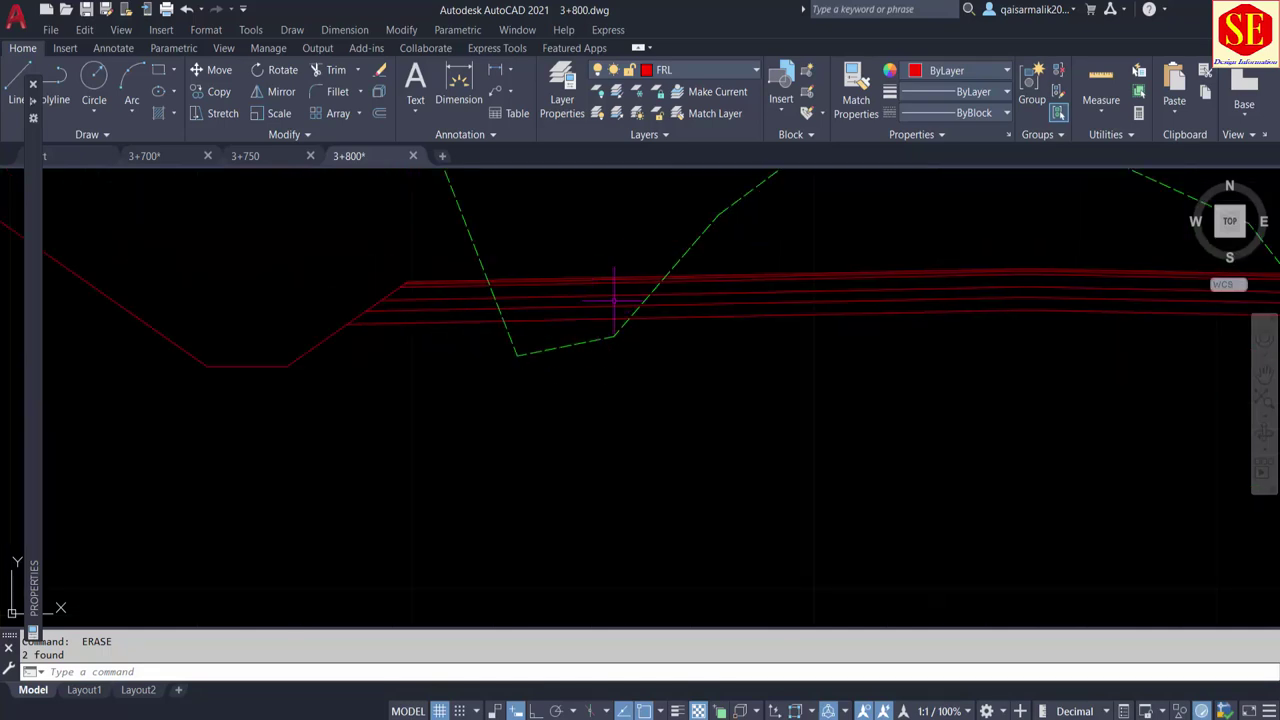
{"action": "scroll", "coordinate": [588, 318], "scroll_direction": "up", "scroll_amount": 2}
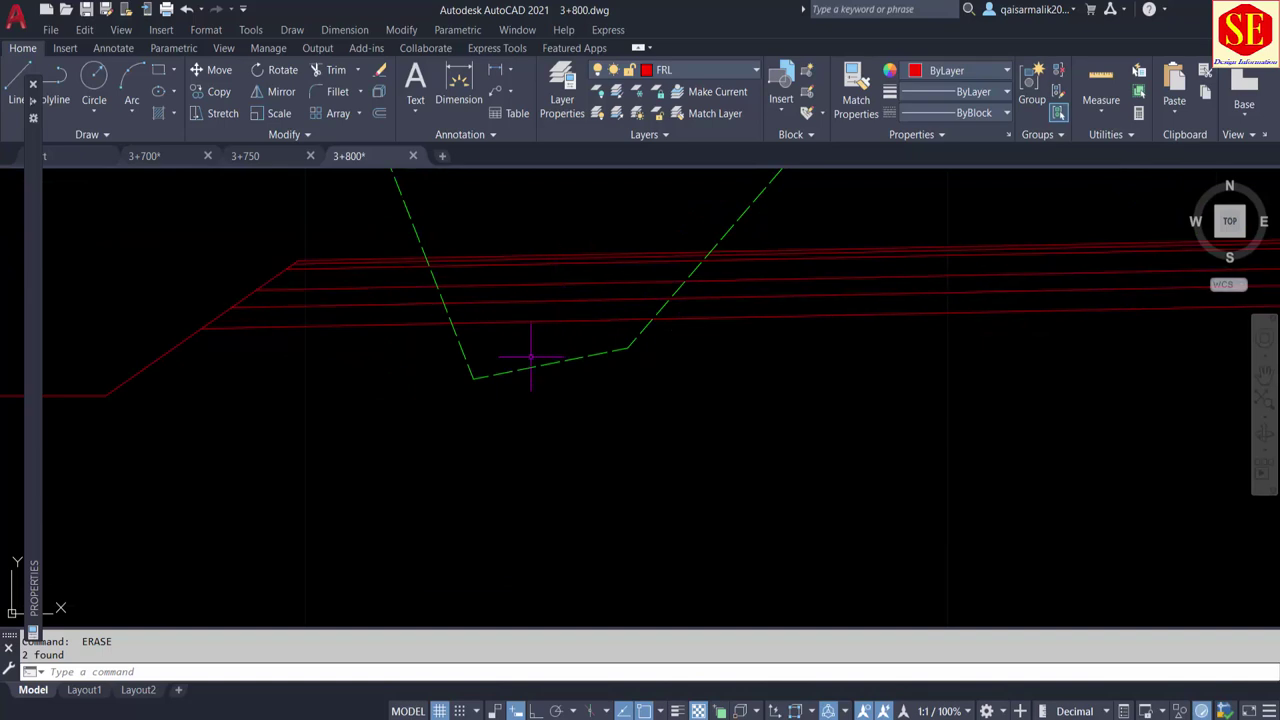
{"action": "scroll", "coordinate": [548, 347], "scroll_direction": "down", "scroll_amount": 5}
{"action": "scroll", "coordinate": [700, 309], "scroll_direction": "up", "scroll_amount": 2}
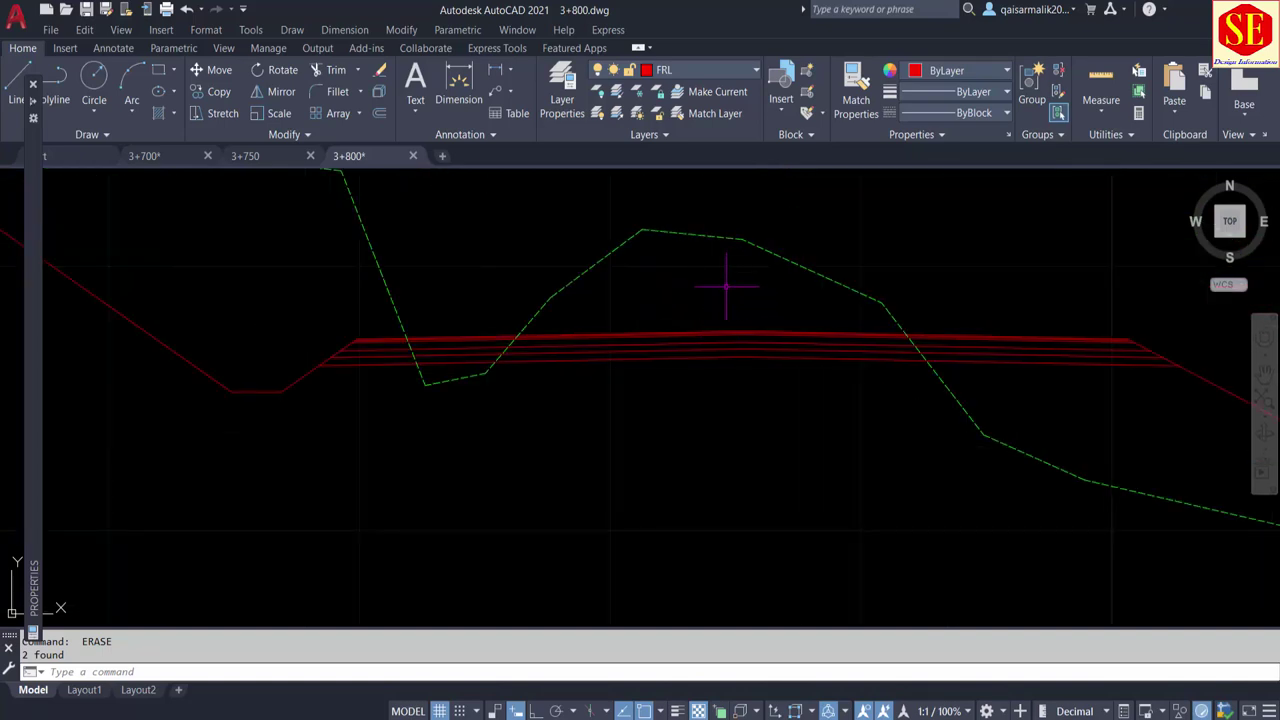
{"action": "middle_click_drag", "start_coordinate": [723, 290], "coordinate": [573, 279]}
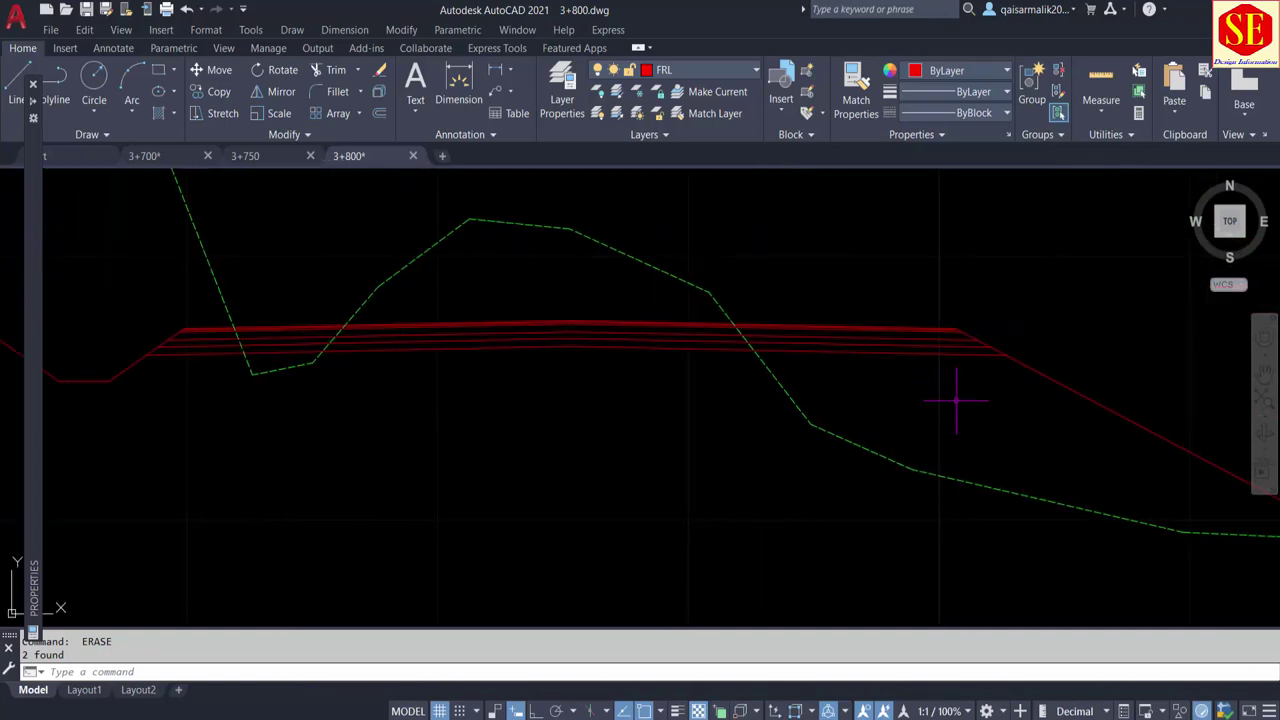
{"action": "middle_click_drag", "start_coordinate": [956, 401], "coordinate": [886, 378]}
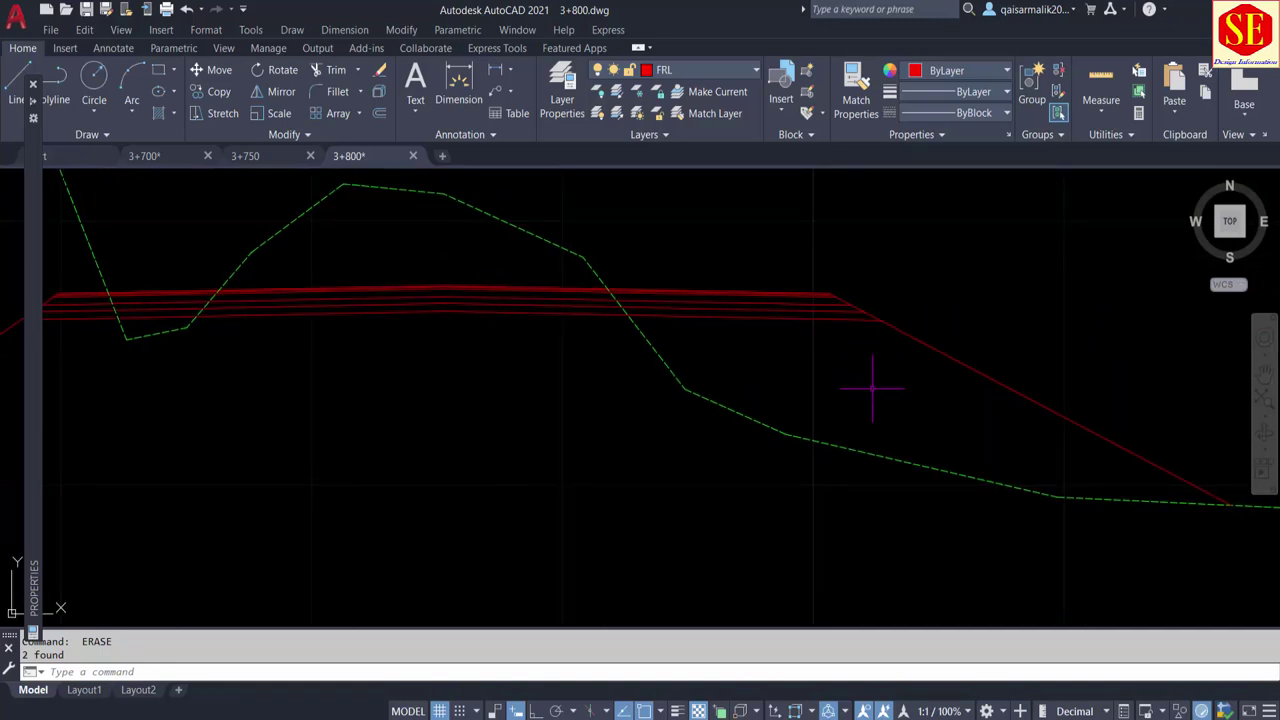
{"action": "scroll", "coordinate": [872, 389], "scroll_direction": "down", "scroll_amount": 2}
{"action": "middle_click_drag", "start_coordinate": [393, 291], "coordinate": [483, 315]}
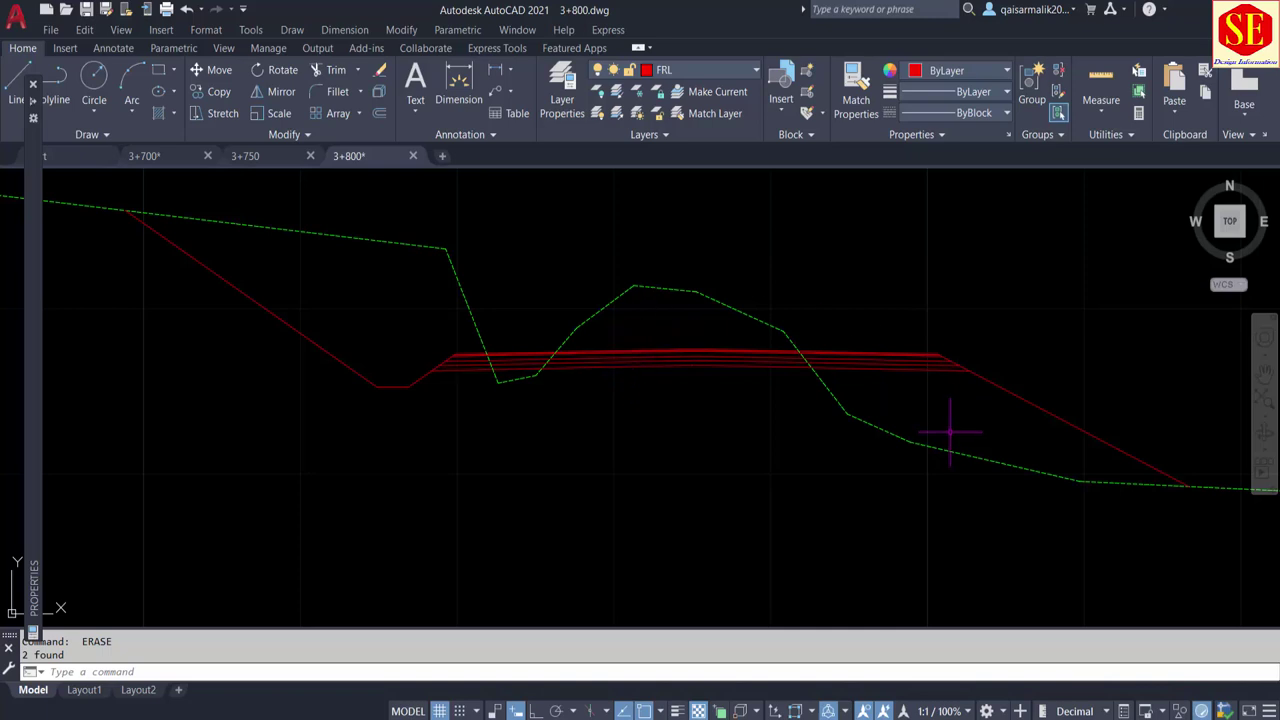
{"action": "scroll", "coordinate": [581, 319], "scroll_direction": "down", "scroll_amount": 2}
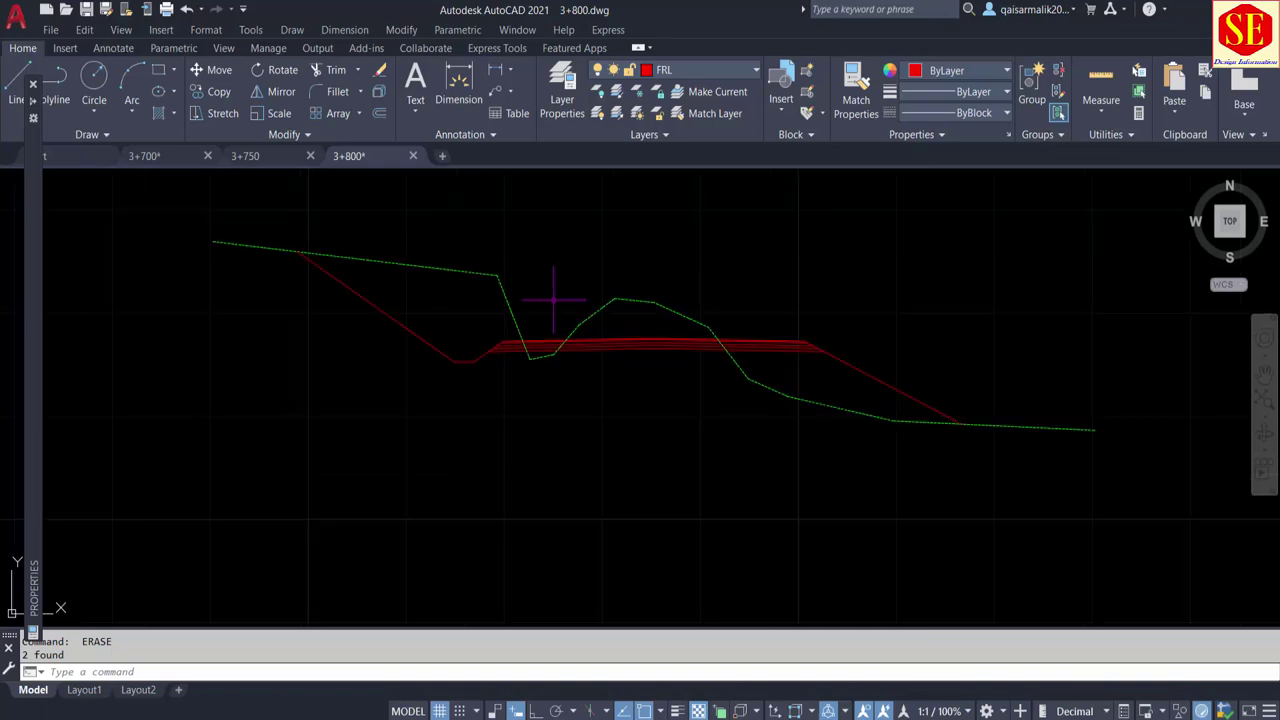
{"action": "scroll", "coordinate": [545, 295], "scroll_direction": "up", "scroll_amount": 2}
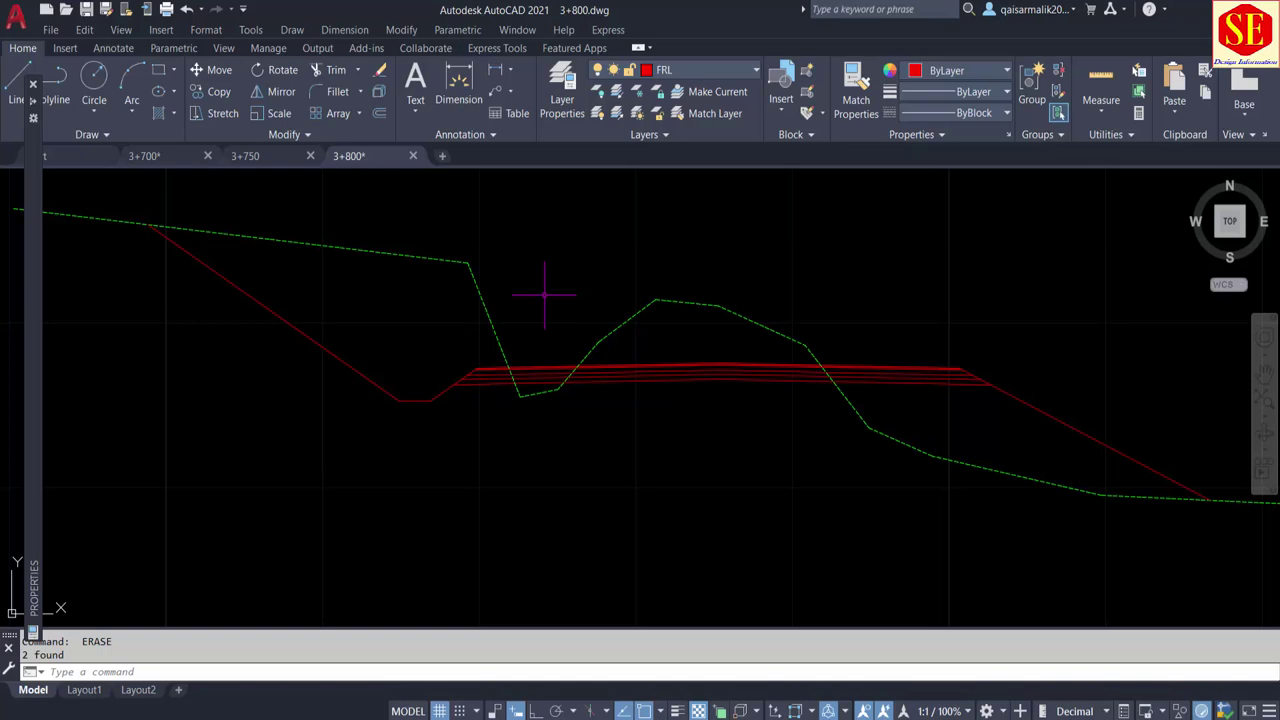
{"action": "scroll", "coordinate": [520, 407], "scroll_direction": "up", "scroll_amount": 2}
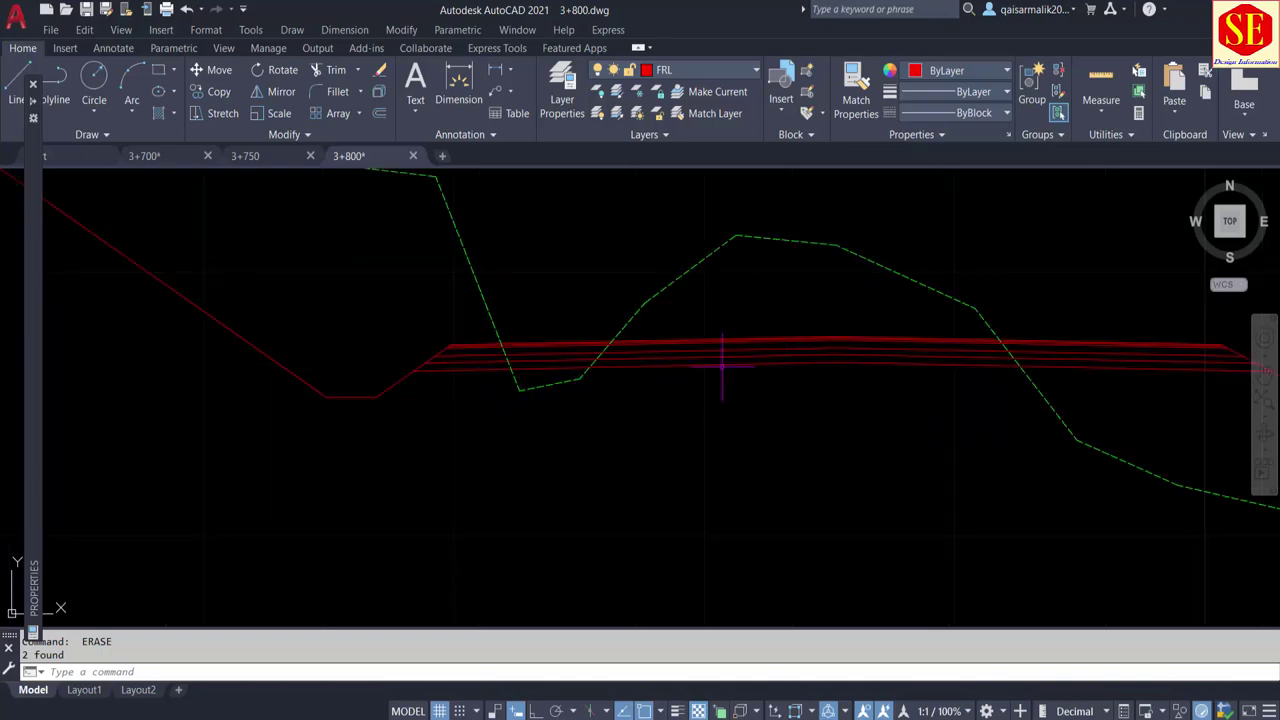
{"action": "scroll", "coordinate": [722, 366], "scroll_direction": "down", "scroll_amount": 2}
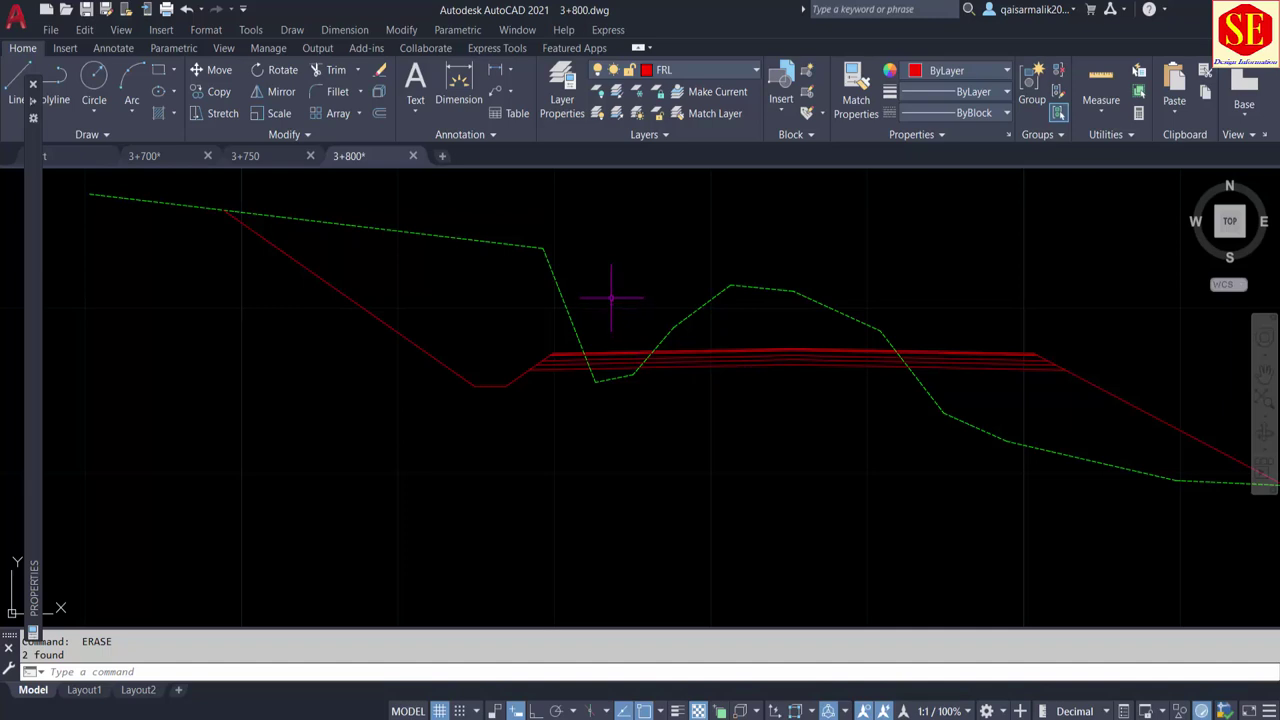
{"action": "scroll", "coordinate": [611, 297], "scroll_direction": "down", "scroll_amount": 4}
{"action": "key", "text": "Escape"}
{"action": "middle_click_drag", "start_coordinate": [677, 288], "coordinate": [628, 314]}
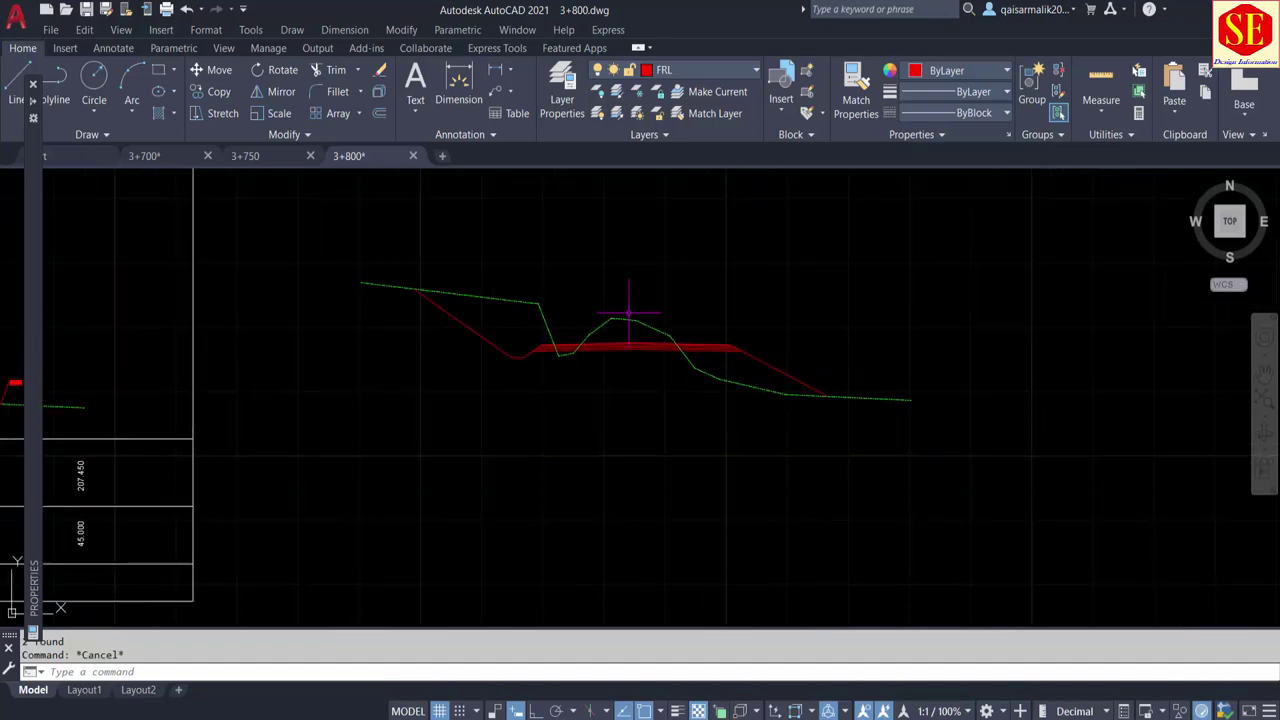
Copy the 3+800 profile to the right, lower left and lower right of the original
{"action": "type", "text": "Co"}
{"action": "key", "text": "Return"}
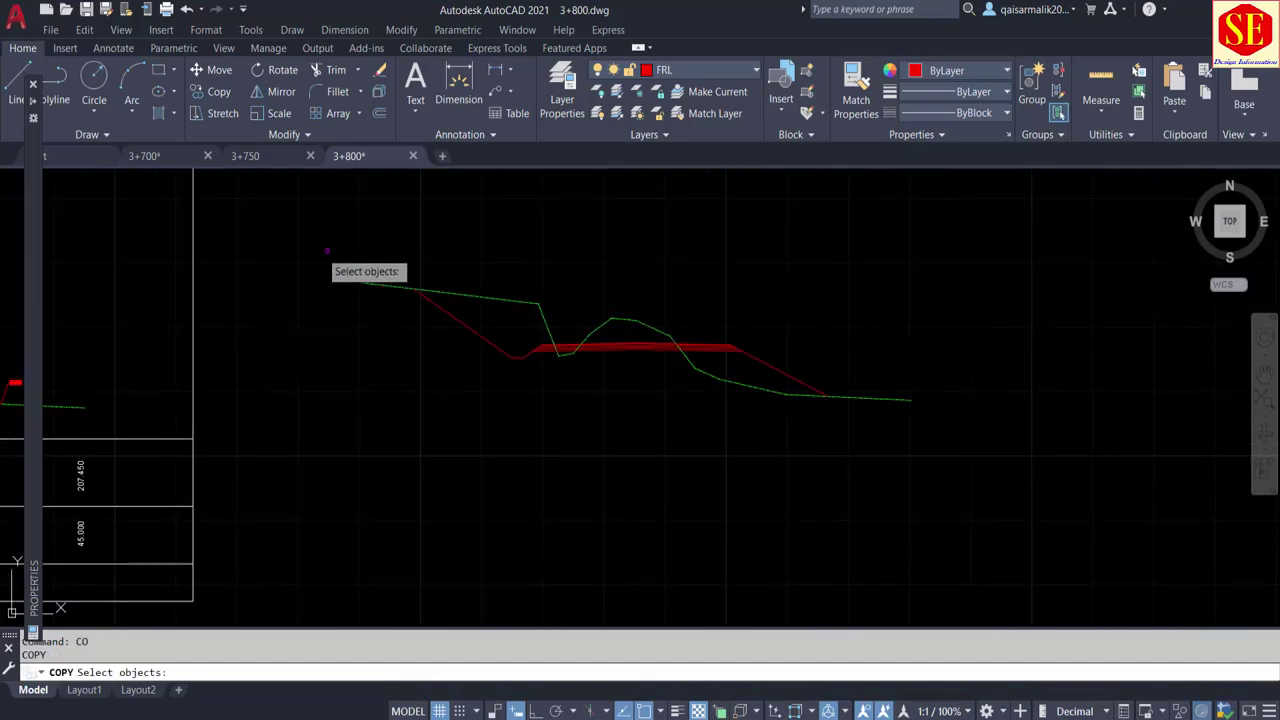
{"action": "left_click", "coordinate": [314, 250]}
{"action": "left_click", "coordinate": [1030, 470]}
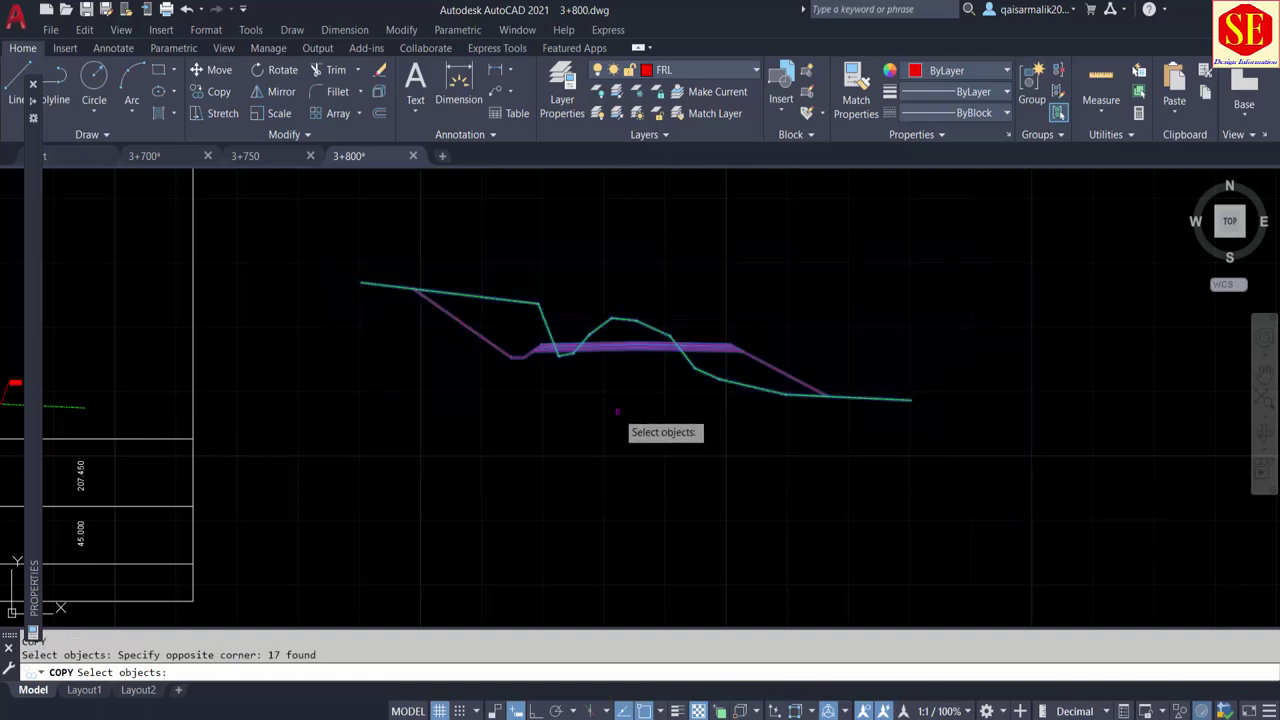
{"action": "key", "text": "Return"}
{"action": "left_click", "coordinate": [584, 427]}
{"action": "scroll", "coordinate": [581, 425], "scroll_direction": "down", "scroll_amount": 2}
{"action": "scroll", "coordinate": [581, 425], "scroll_direction": "down", "scroll_amount": 2}
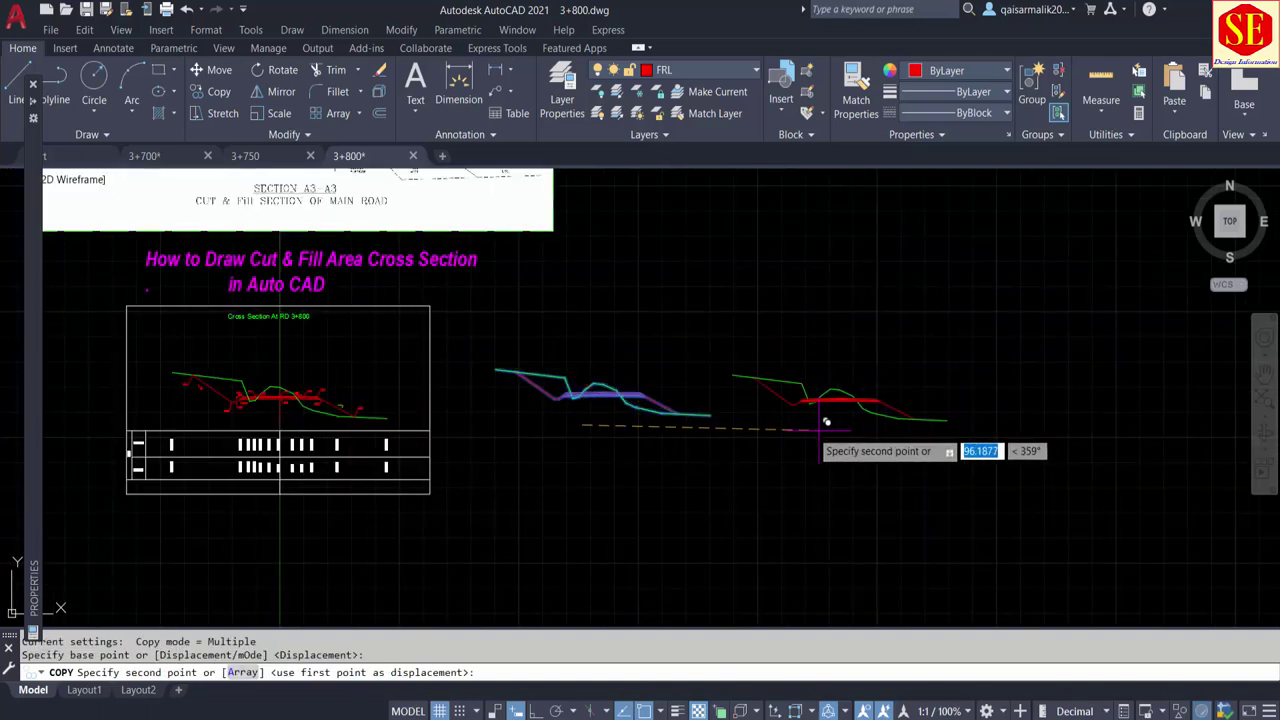
{"action": "left_click", "coordinate": [800, 427]}
{"action": "left_click", "coordinate": [580, 510]}
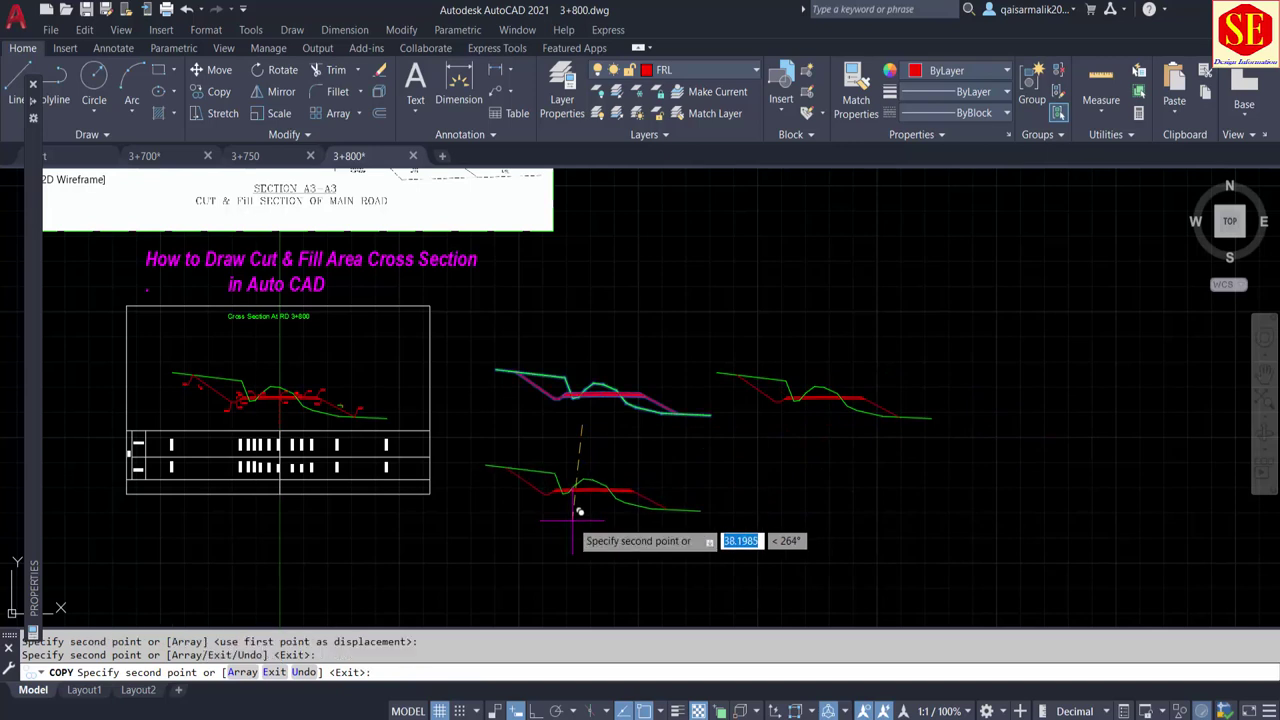
{"action": "left_click", "coordinate": [880, 532]}
{"action": "key", "text": "Escape"}
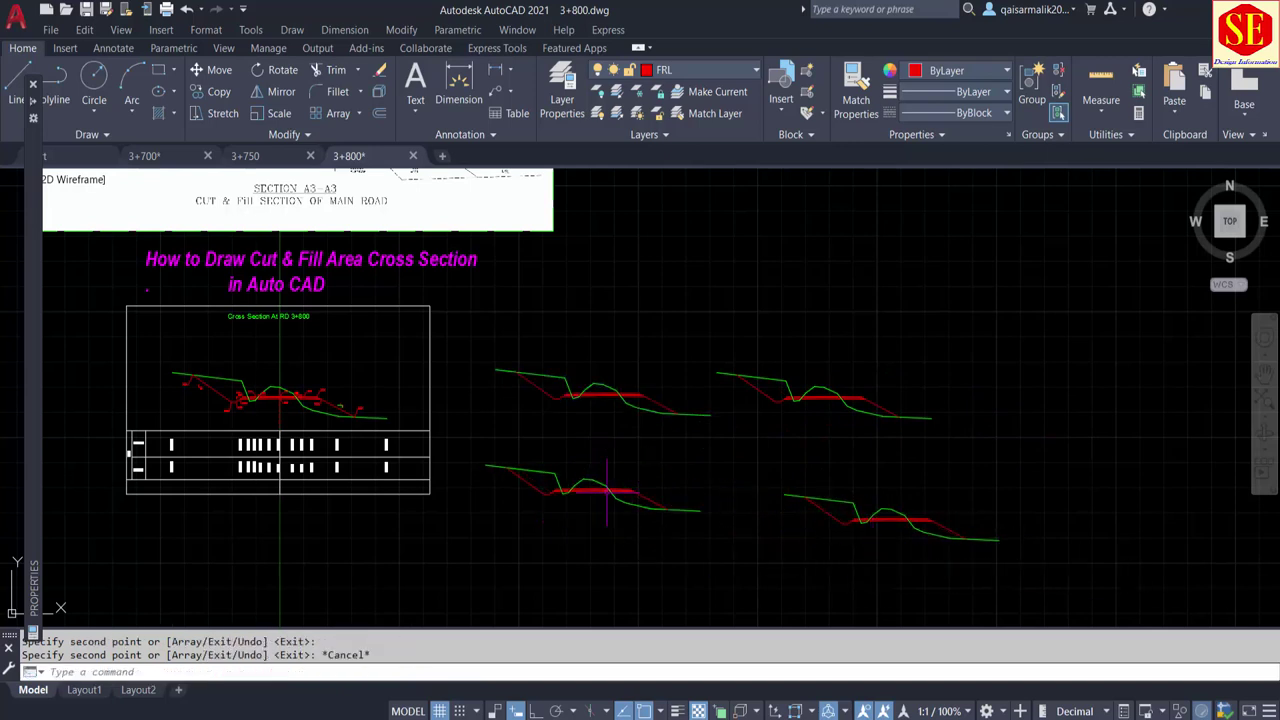
{"action": "scroll", "coordinate": [571, 450], "scroll_direction": "up", "scroll_amount": 2}
{"action": "type", "text": "c"}
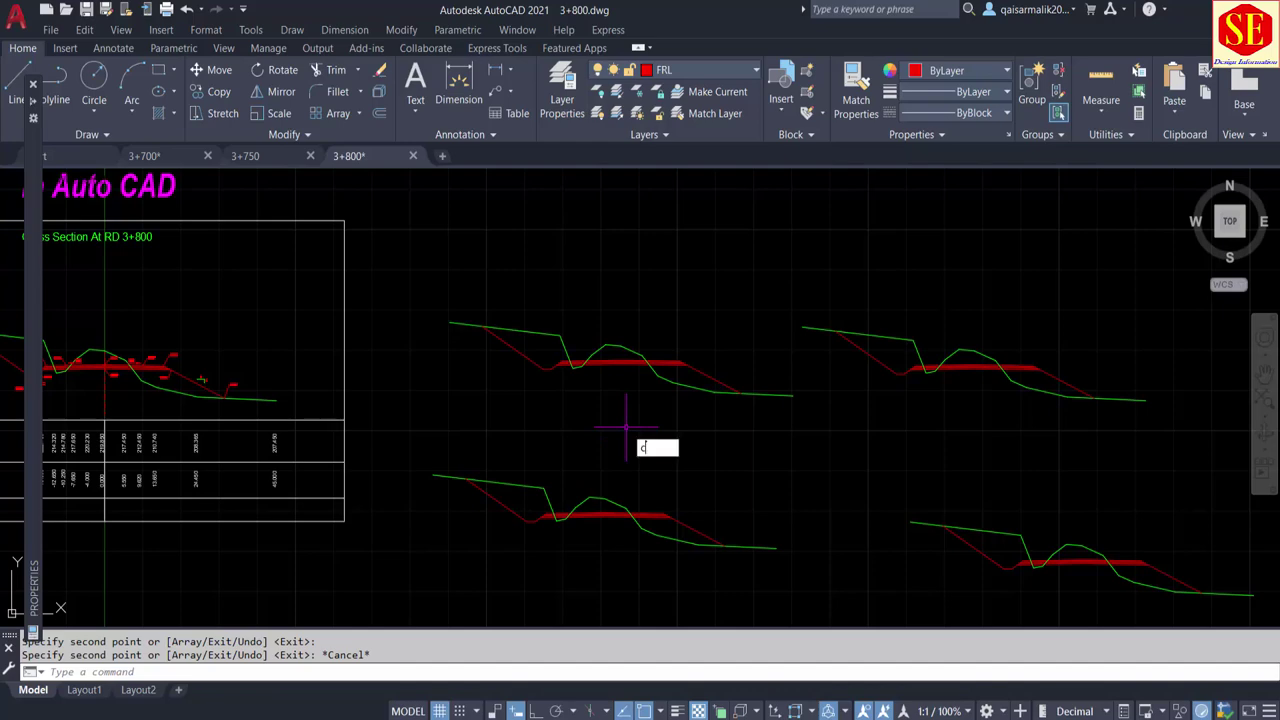
Copy the upper middle cross-section once more into the empty space above the others
{"action": "type", "text": "o"}
{"action": "key", "text": "Return"}
{"action": "left_click", "coordinate": [811, 460]}
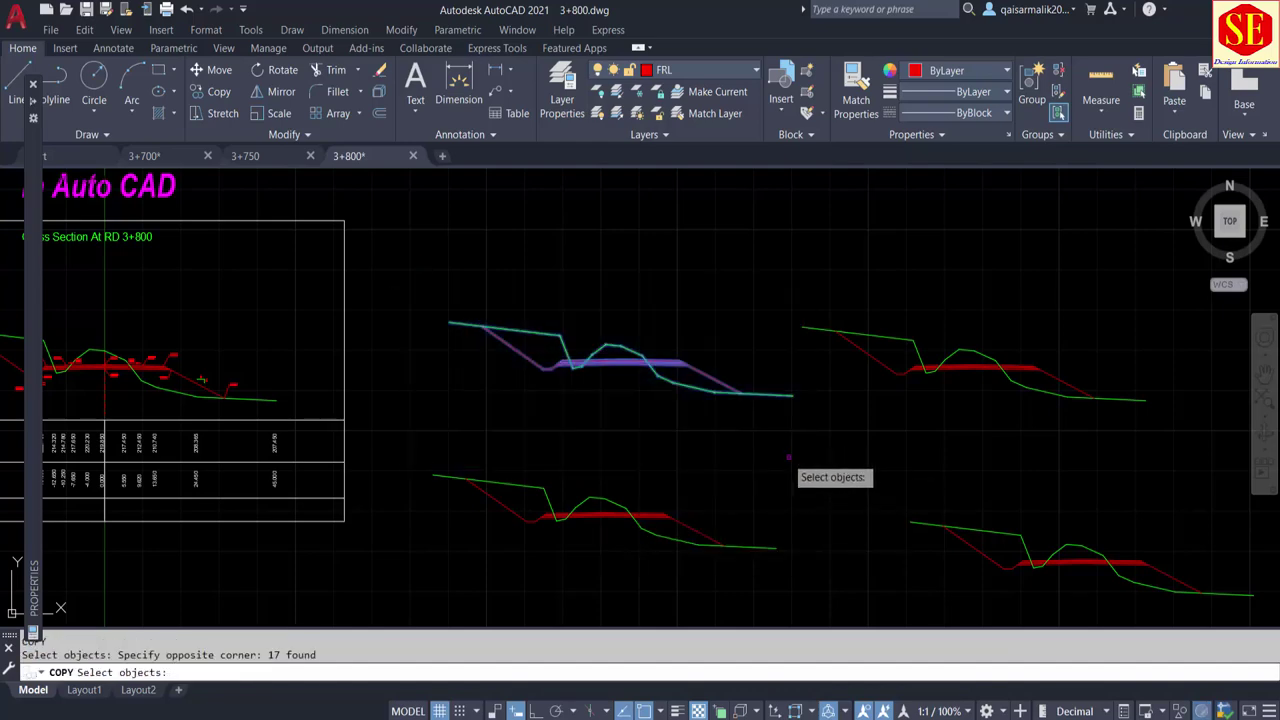
{"action": "key", "text": "Return"}
{"action": "left_click", "coordinate": [778, 453]}
{"action": "middle_click_drag", "start_coordinate": [900, 284], "coordinate": [943, 377]}
{"action": "left_click", "coordinate": [975, 355]}
{"action": "key", "text": "Escape"}
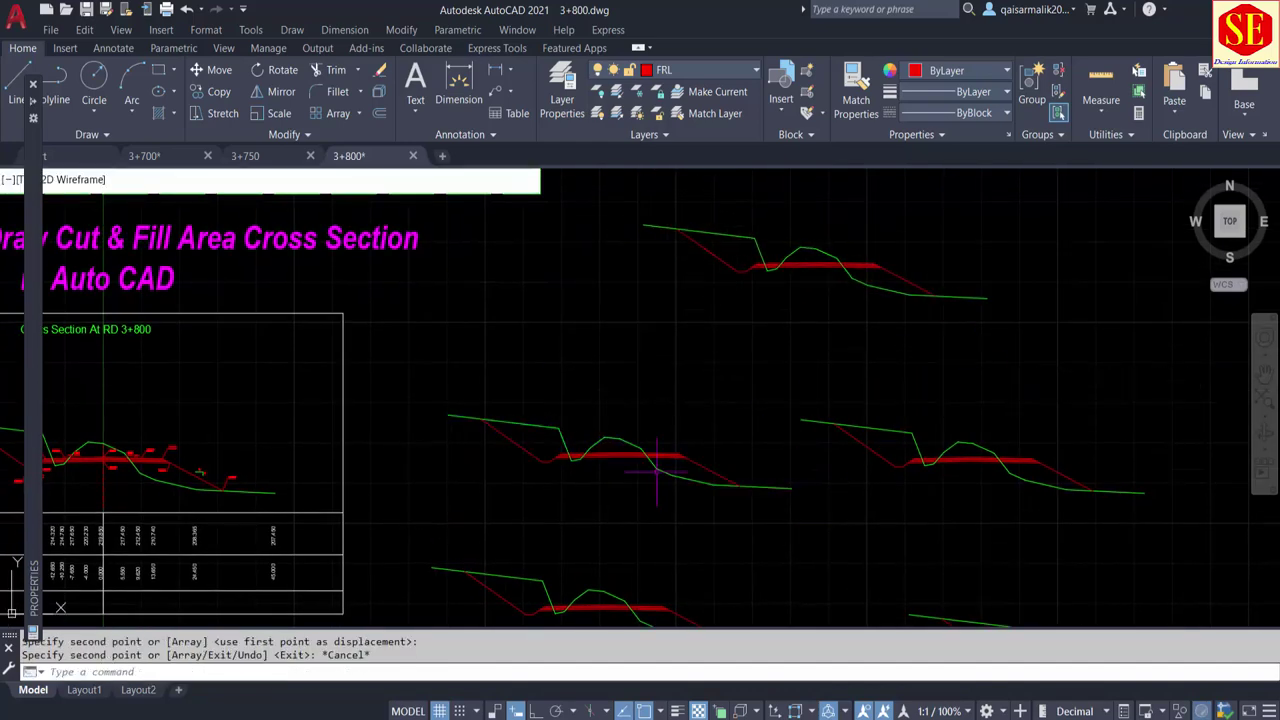
{"action": "scroll", "coordinate": [597, 413], "scroll_direction": "up", "scroll_amount": 2}
{"action": "scroll", "coordinate": [597, 413], "scroll_direction": "up", "scroll_amount": 2}
{"action": "type", "text": "tr"}
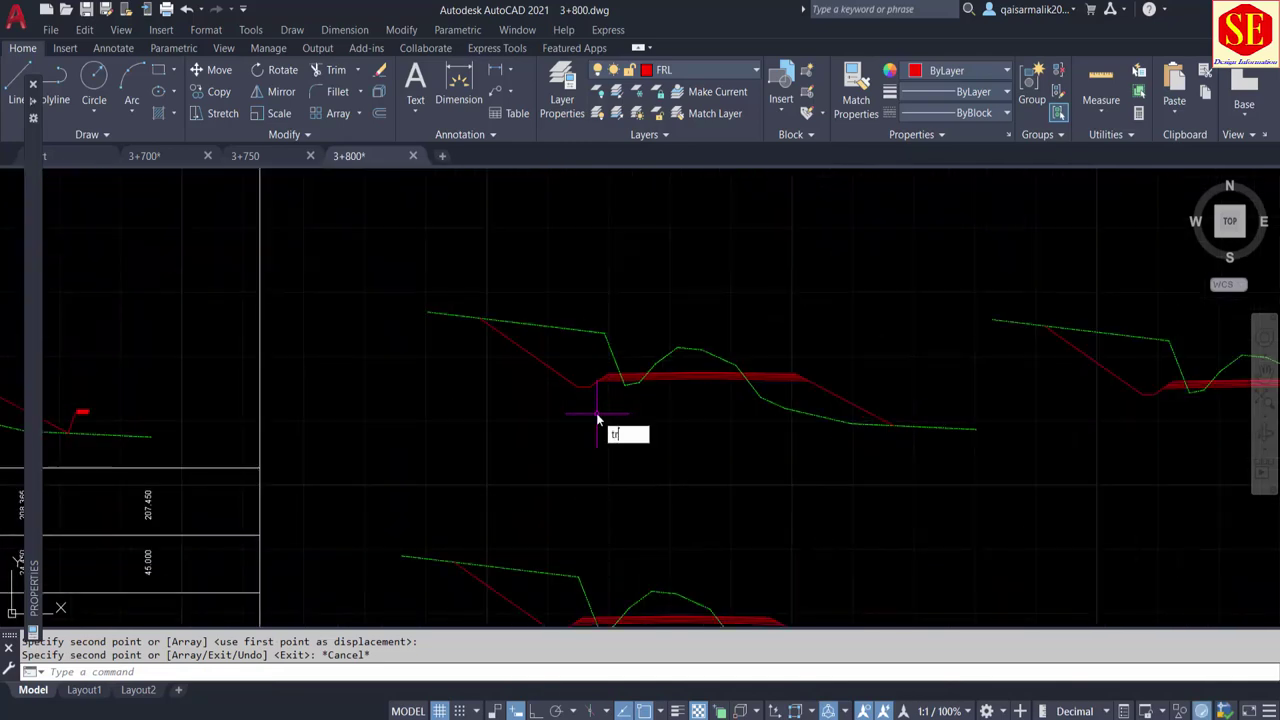
Fence-trim the red pavement layer lines where they overshoot the ground line
{"action": "key", "text": "Return"}
{"action": "scroll", "coordinate": [600, 415], "scroll_direction": "up", "scroll_amount": 2}
{"action": "mouse_move", "coordinate": [663, 294]}
{"action": "left_mouse_down"}
{"action": "mouse_move", "coordinate": [655, 345]}
{"action": "mouse_move", "coordinate": [674, 310]}
{"action": "left_mouse_up"}
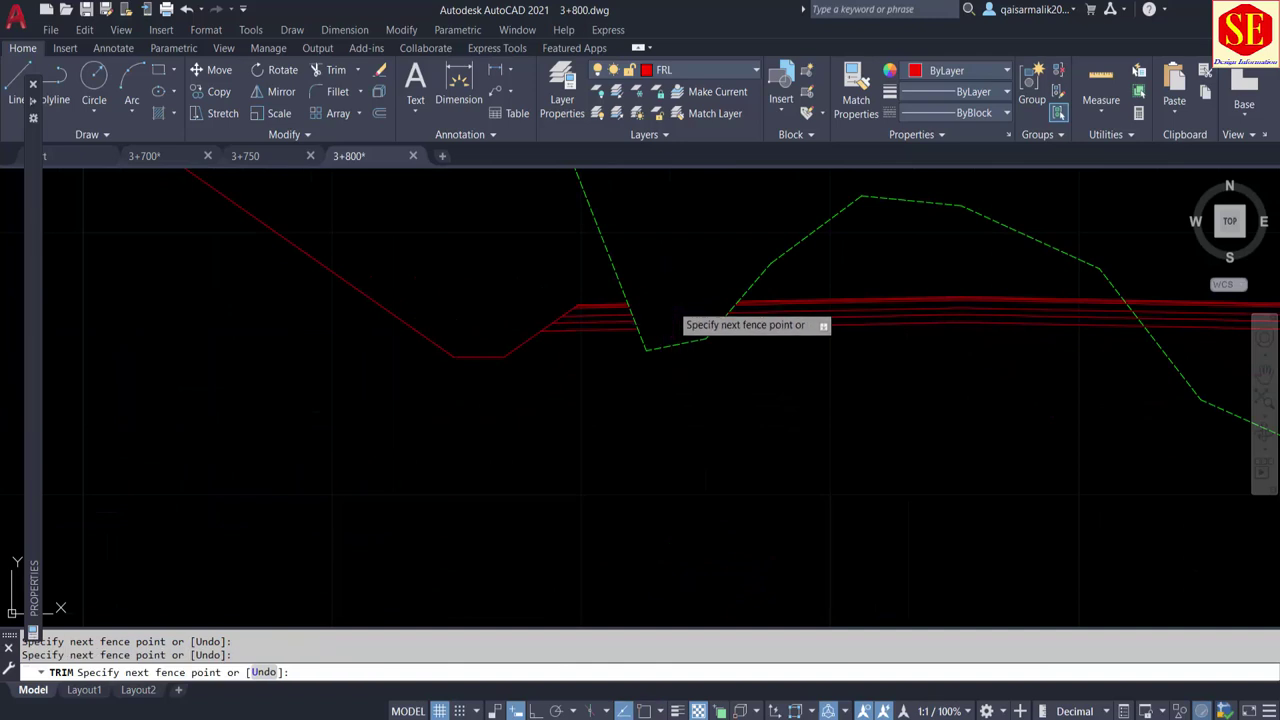
{"action": "key", "text": "Return"}
{"action": "key", "text": "Escape"}
Pan across the trimmed cross-section and select the red road polyline to check it
{"action": "scroll", "coordinate": [631, 375], "scroll_direction": "down", "scroll_amount": 2}
{"action": "middle_click_drag", "start_coordinate": [631, 371], "coordinate": [912, 390]}
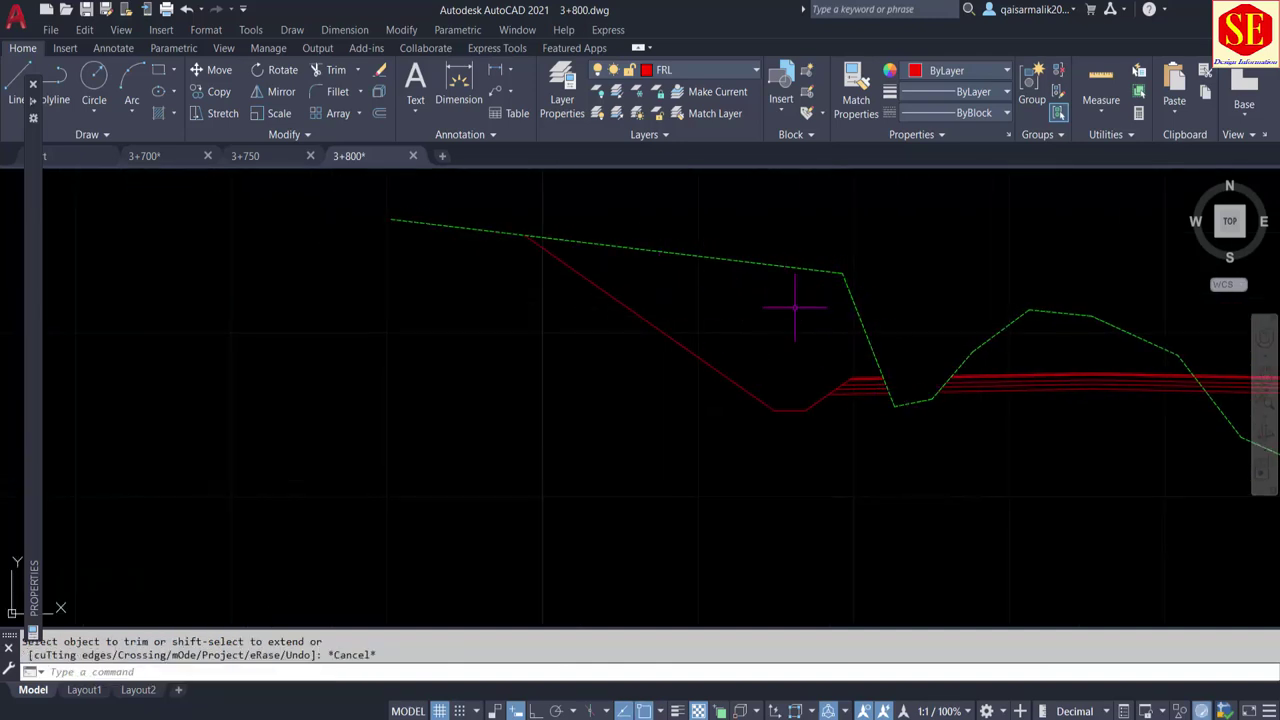
{"action": "scroll", "coordinate": [866, 405], "scroll_direction": "up", "scroll_amount": 2}
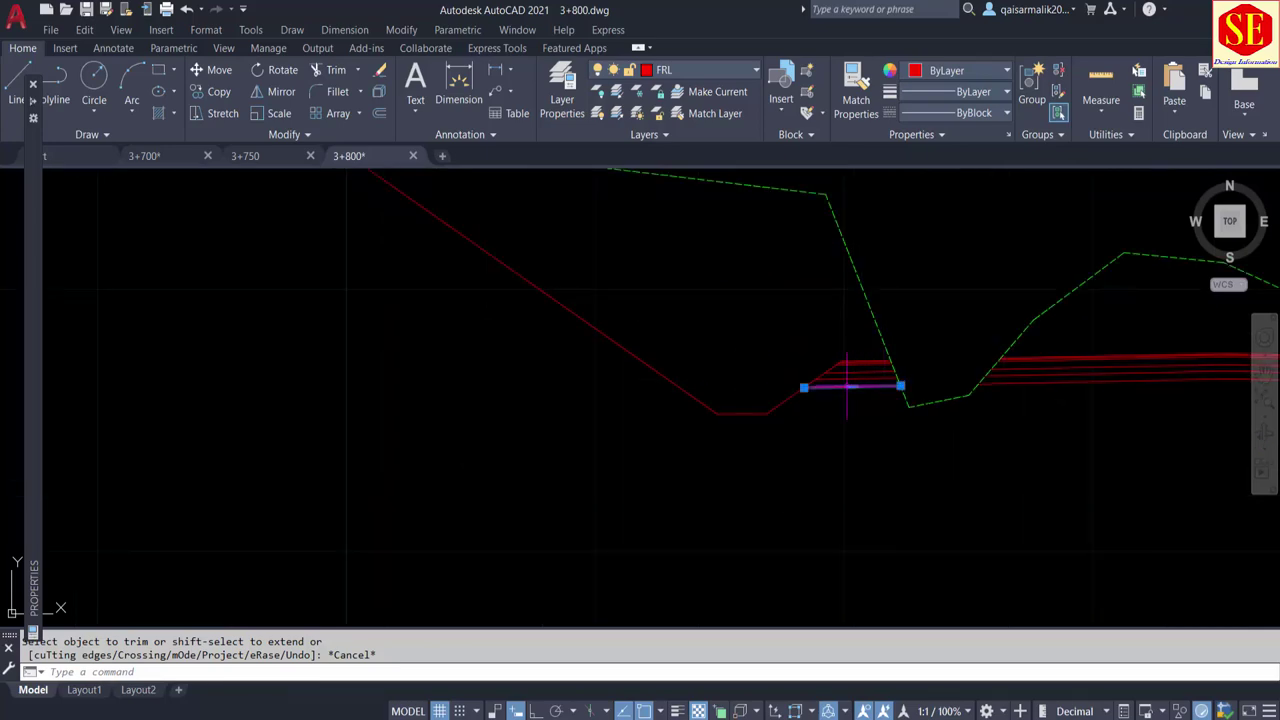
{"action": "scroll", "coordinate": [880, 410], "scroll_direction": "down", "scroll_amount": 2}
{"action": "scroll", "coordinate": [543, 429], "scroll_direction": "down", "scroll_amount": 2}
{"action": "scroll", "coordinate": [656, 399], "scroll_direction": "up", "scroll_amount": 3}
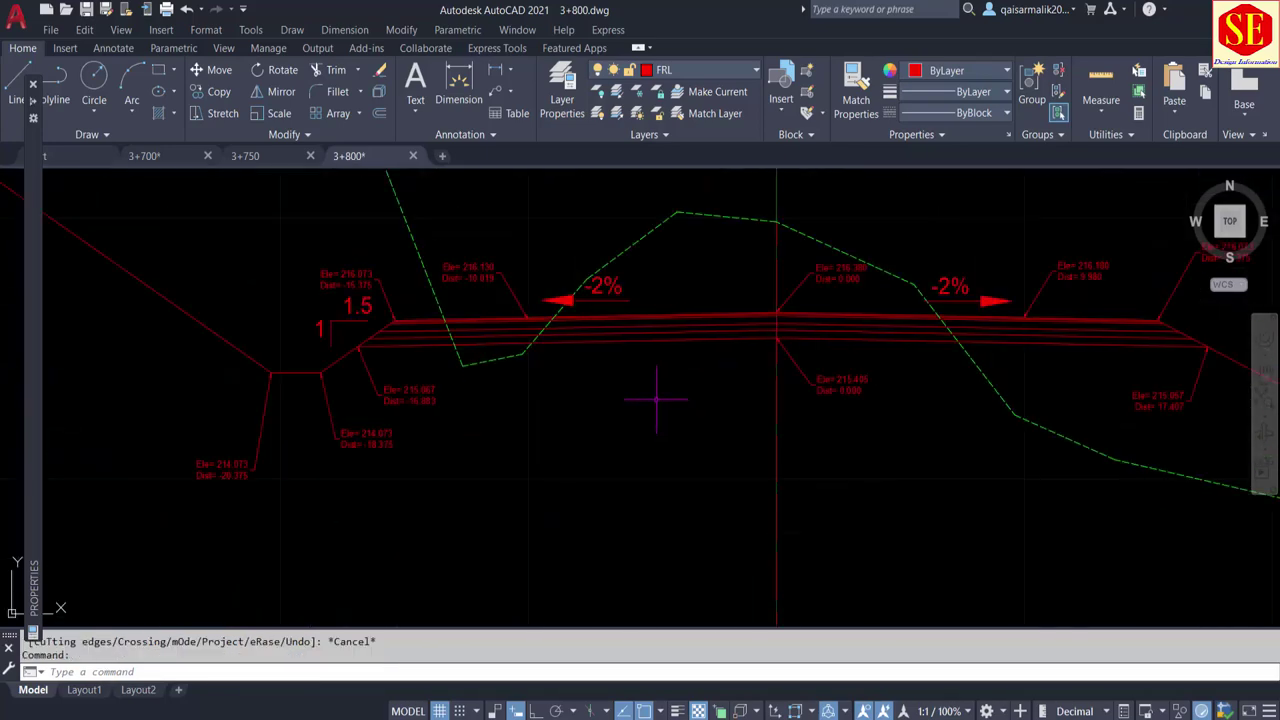
{"action": "left_click", "coordinate": [656, 341]}
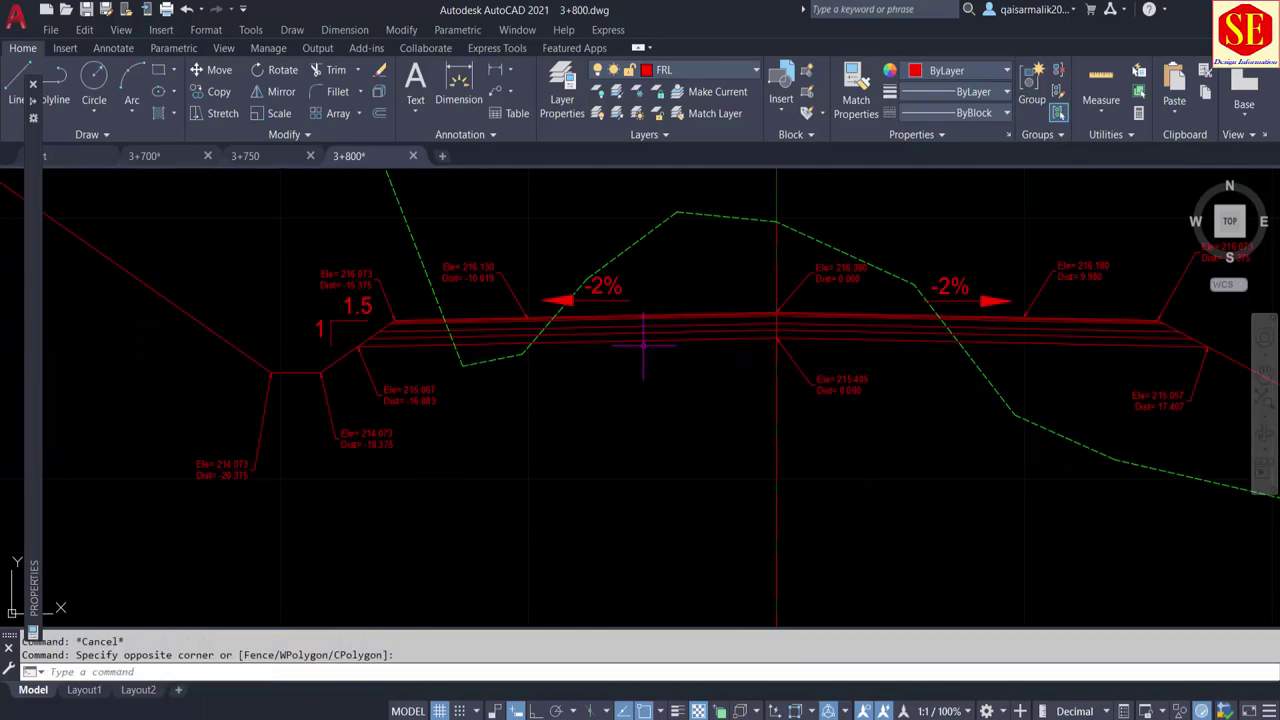
{"action": "left_click", "coordinate": [655, 380]}
{"action": "key", "text": "Escape"}
{"action": "scroll", "coordinate": [677, 465], "scroll_direction": "down", "scroll_amount": 3}
{"action": "scroll", "coordinate": [700, 200], "scroll_direction": "up", "scroll_amount": 2}
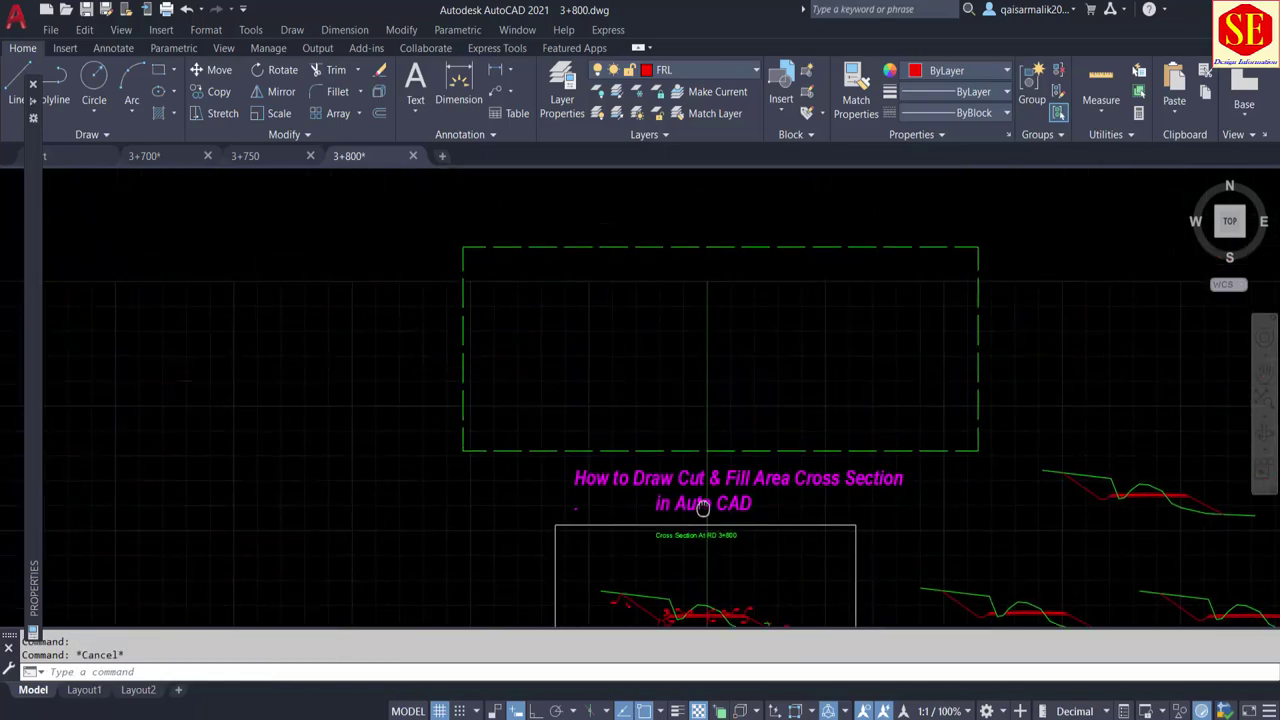
{"action": "scroll", "coordinate": [682, 338], "scroll_direction": "up", "scroll_amount": 3}
{"action": "scroll", "coordinate": [682, 338], "scroll_direction": "up", "scroll_amount": 2}
{"action": "middle_click_drag", "start_coordinate": [857, 455], "coordinate": [740, 450]}
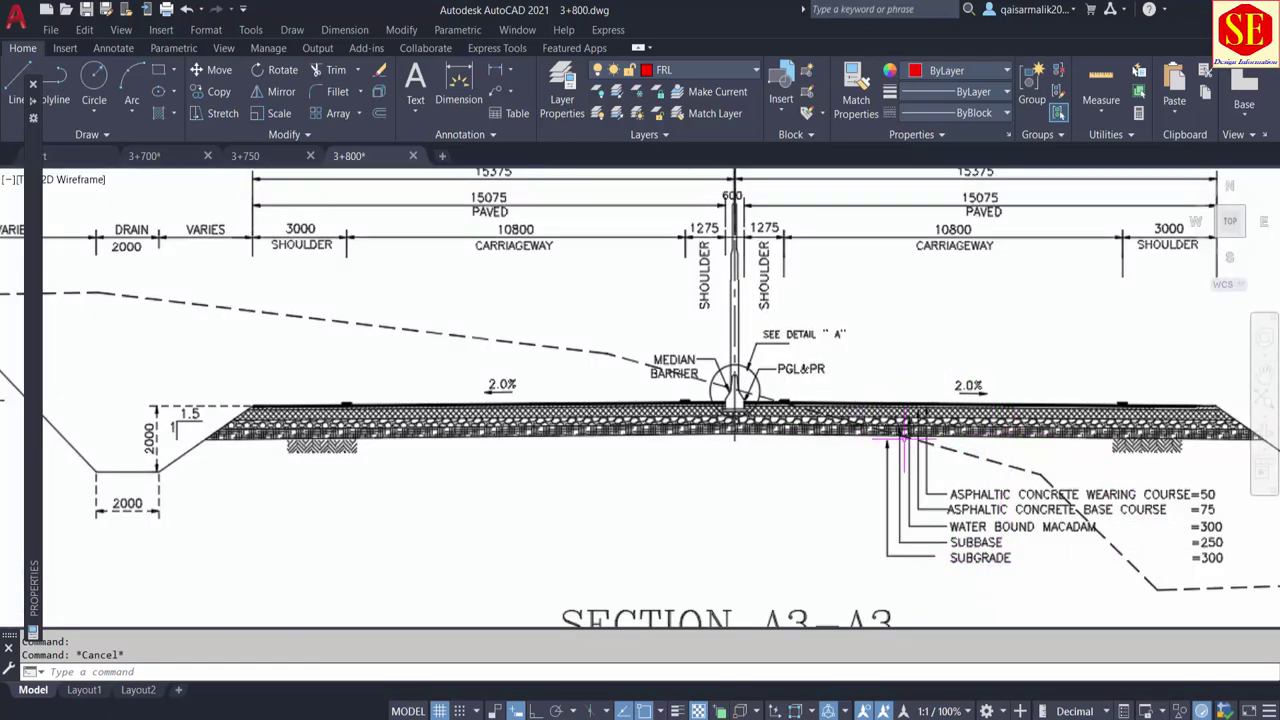
{"action": "scroll", "coordinate": [821, 393], "scroll_direction": "down", "scroll_amount": 2}
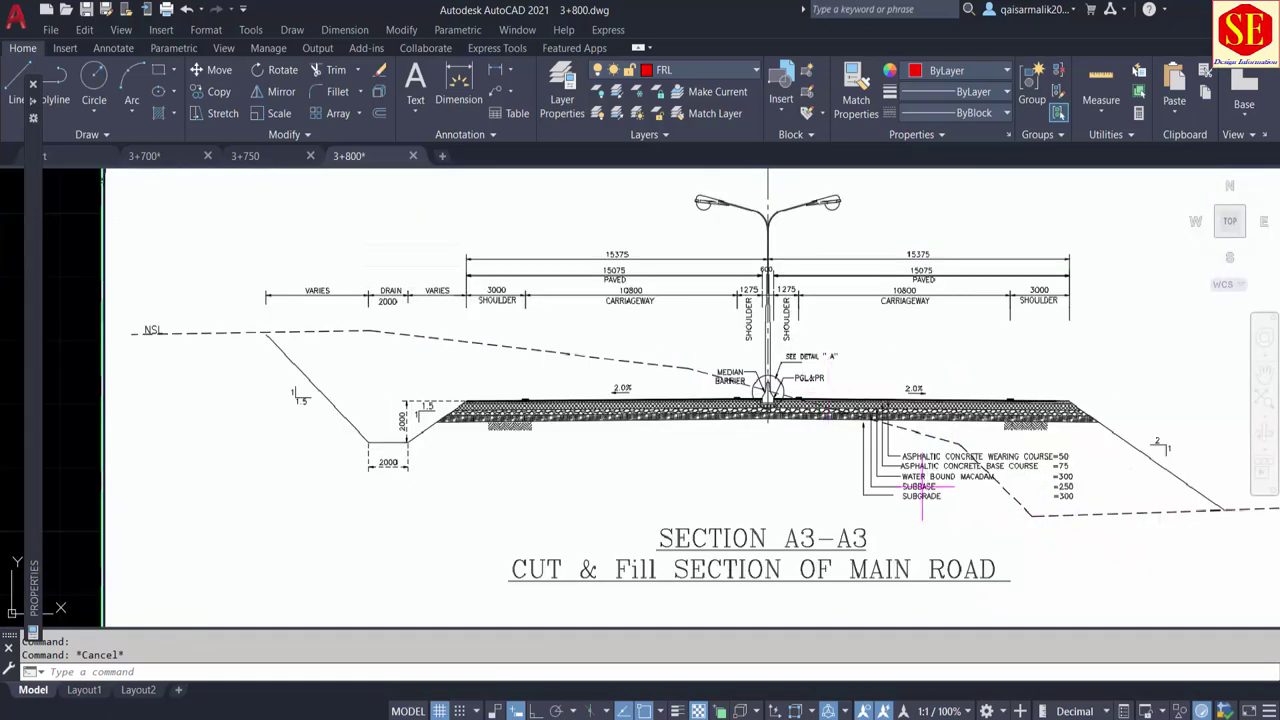
{"action": "scroll", "coordinate": [428, 428], "scroll_direction": "up", "scroll_amount": 4}
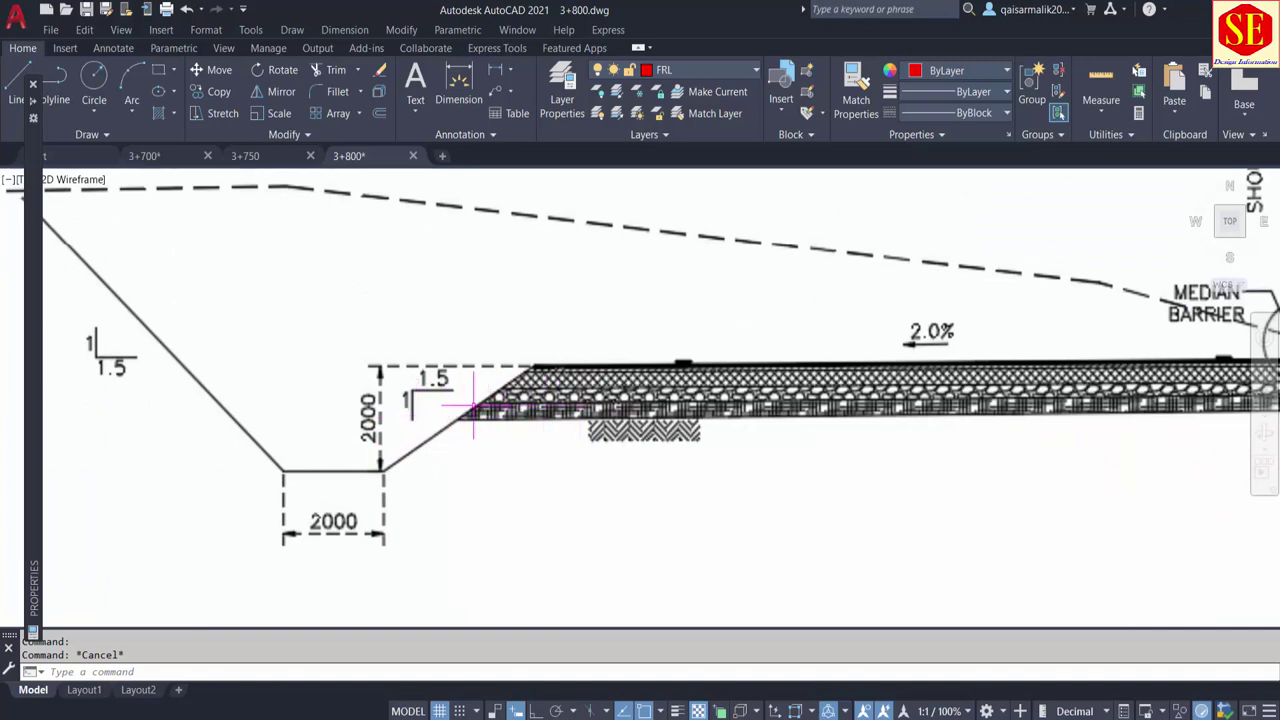
{"action": "scroll", "coordinate": [474, 407], "scroll_direction": "down", "scroll_amount": 5}
{"action": "scroll", "coordinate": [457, 400], "scroll_direction": "down", "scroll_amount": 3}
{"action": "scroll", "coordinate": [548, 470], "scroll_direction": "up", "scroll_amount": 3}
{"action": "scroll", "coordinate": [562, 425], "scroll_direction": "up", "scroll_amount": 5}
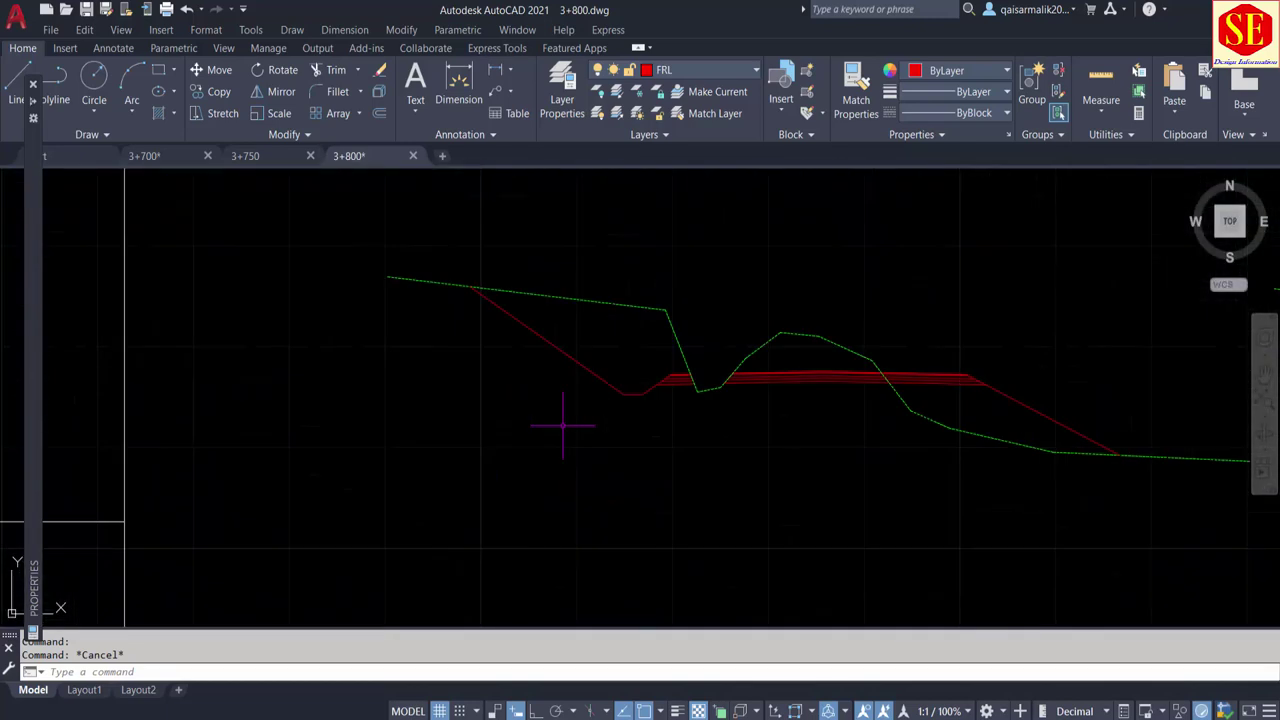
{"action": "scroll", "coordinate": [610, 380], "scroll_direction": "up", "scroll_amount": 2}
{"action": "scroll", "coordinate": [640, 350], "scroll_direction": "up", "scroll_amount": 3}
Erase the four horizontal layer lines beside the left ditch, then pan to the left slope
{"action": "left_click", "coordinate": [730, 307]}
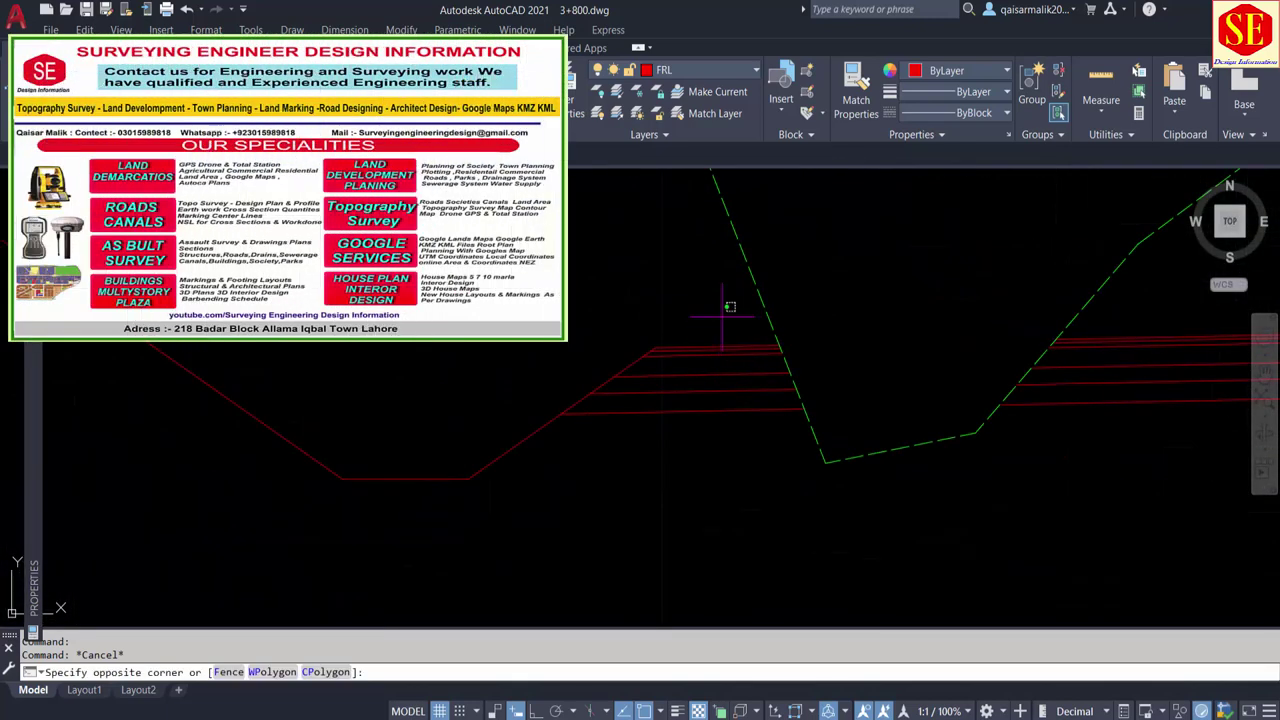
{"action": "left_click", "coordinate": [705, 389]}
{"action": "key", "text": "Return"}
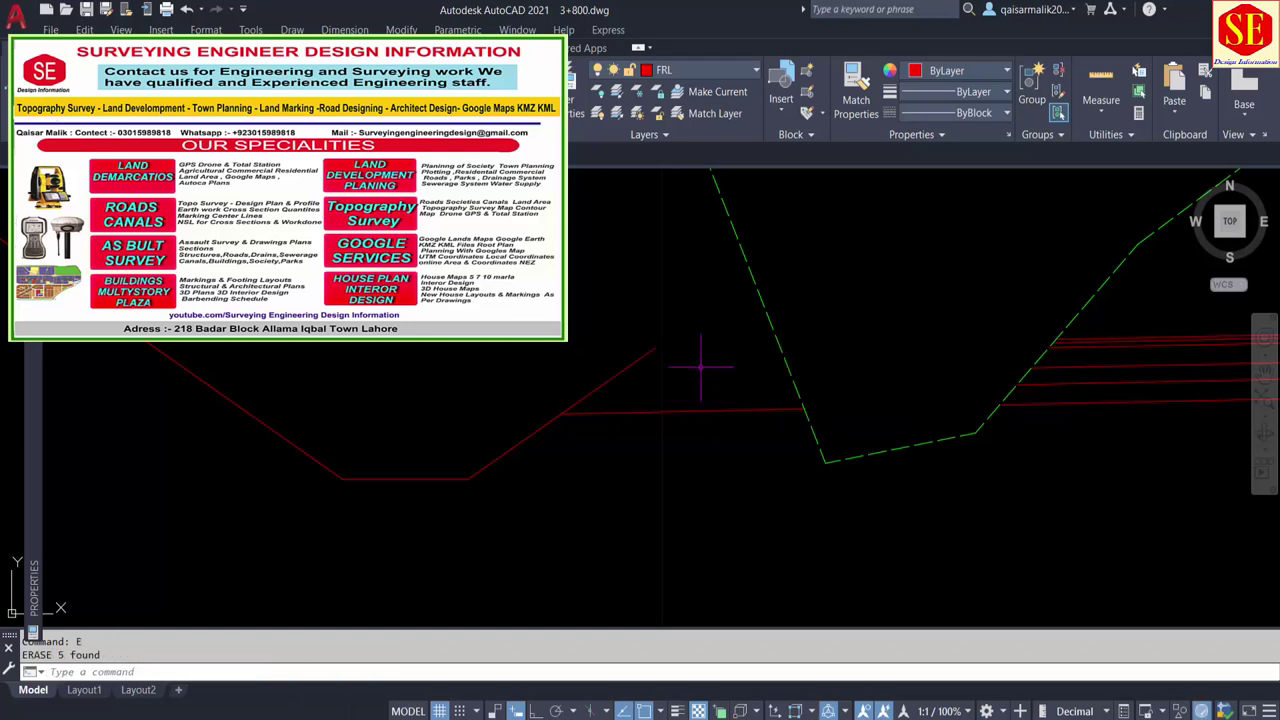
{"action": "type", "text": "tr"}
{"action": "key", "text": "Return"}
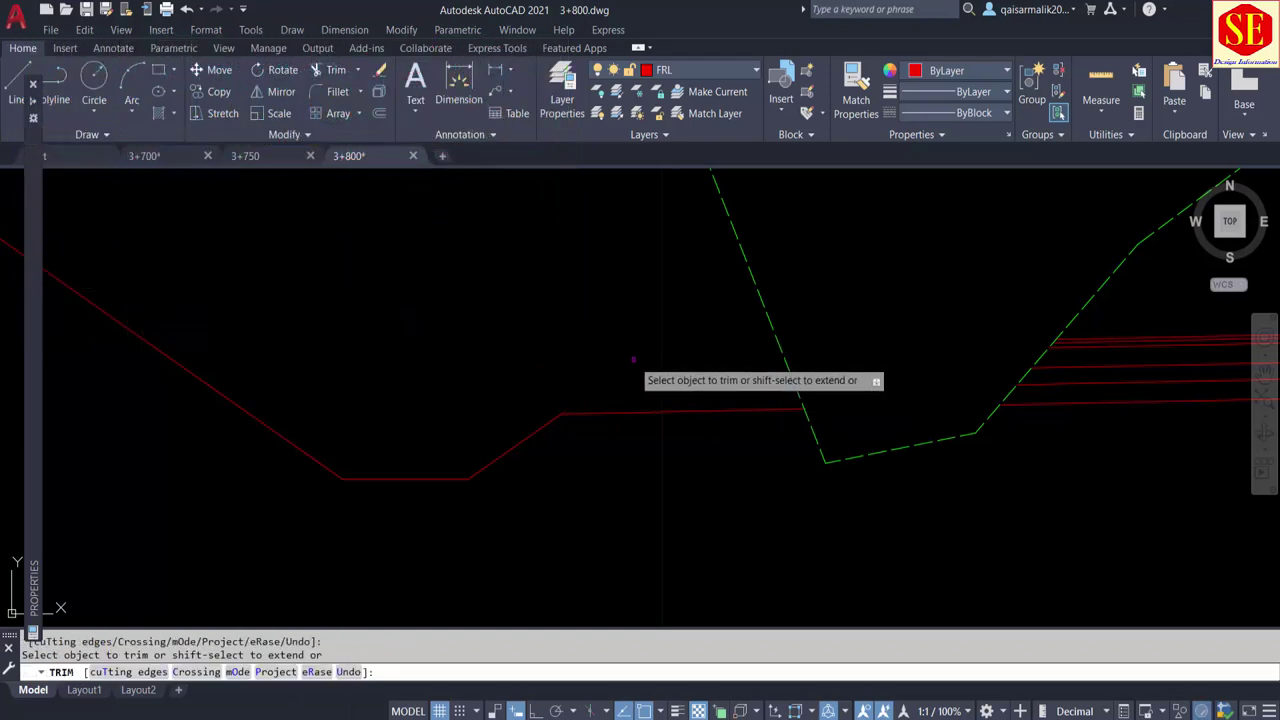
{"action": "key", "text": "Escape"}
{"action": "scroll", "coordinate": [660, 341], "scroll_direction": "down", "scroll_amount": 3}
{"action": "scroll", "coordinate": [506, 310], "scroll_direction": "down", "scroll_amount": 2}
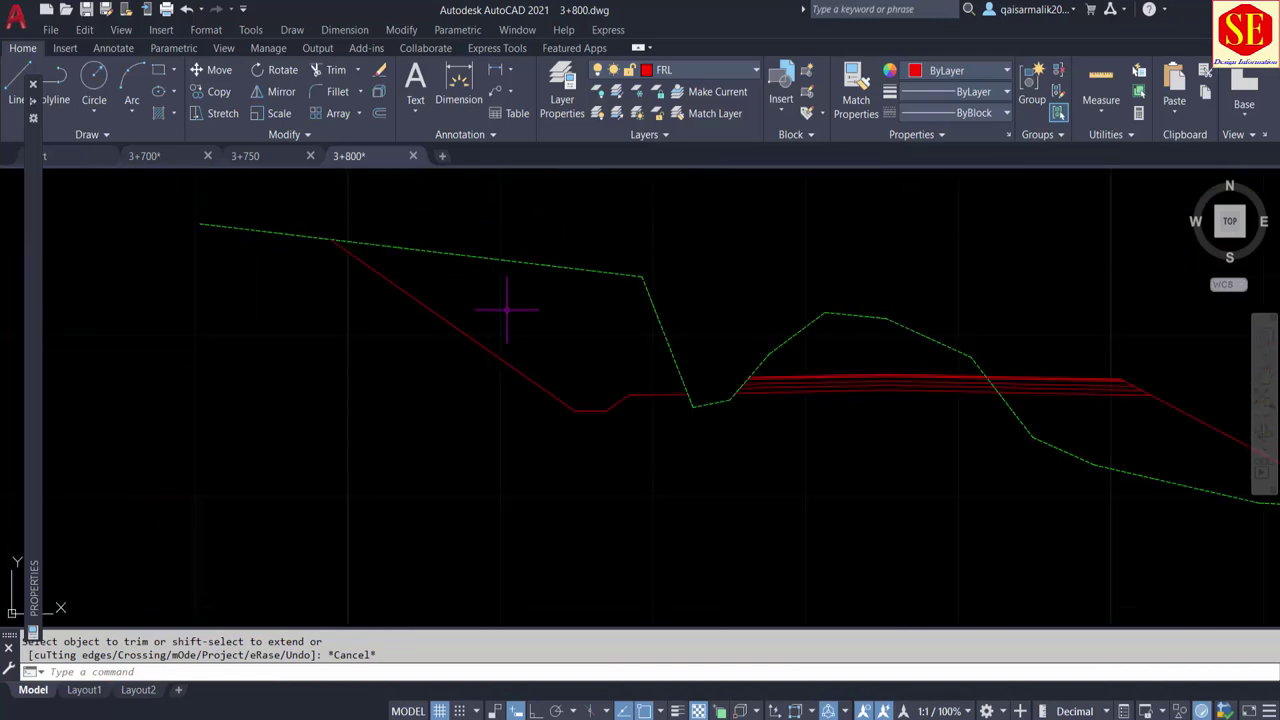
{"action": "scroll", "coordinate": [626, 397], "scroll_direction": "up", "scroll_amount": 2}
{"action": "middle_click_drag", "start_coordinate": [497, 303], "coordinate": [571, 407]}
{"action": "type", "text": "Q"}
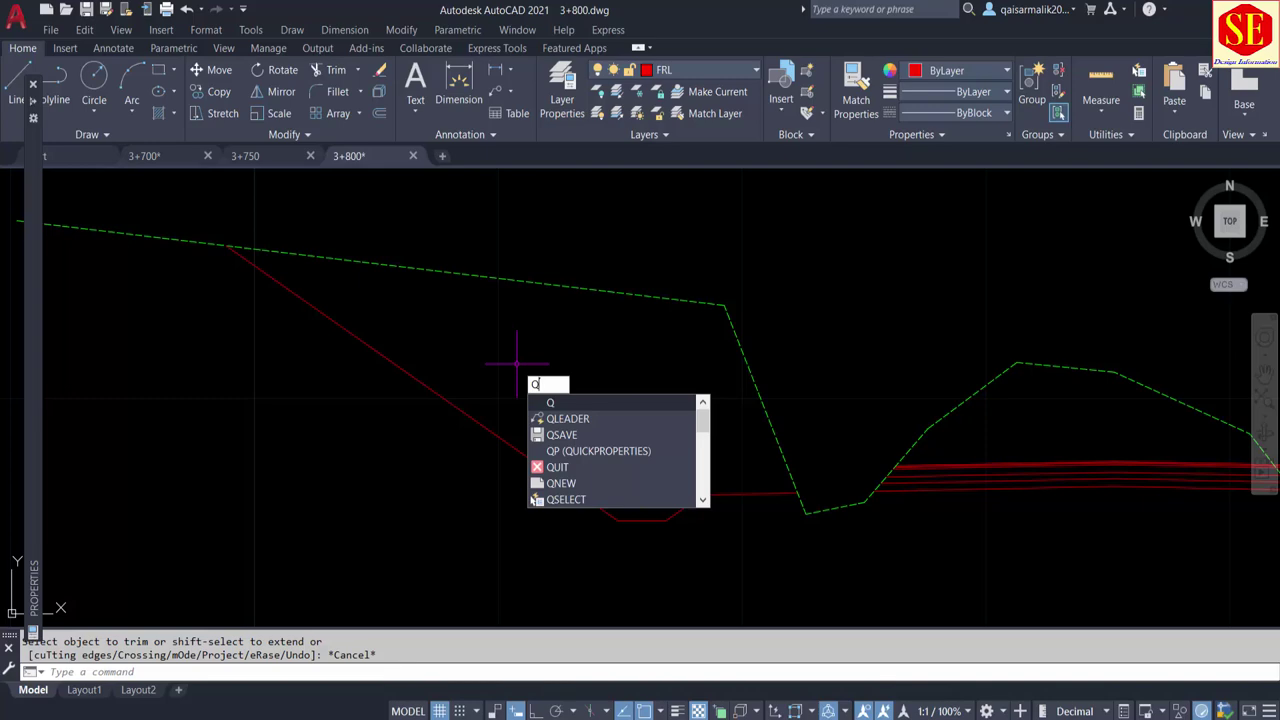
Measure the closed red region and place its area value 118.44 inside it
{"action": "key", "text": "Return"}
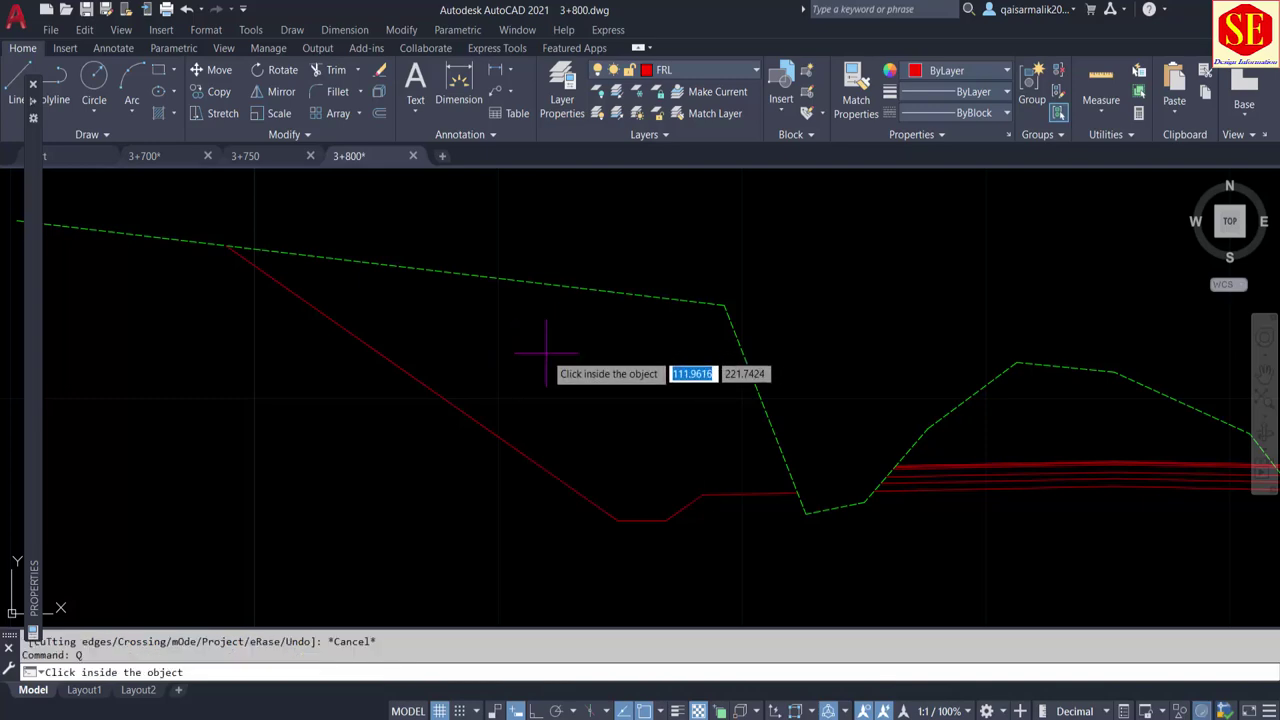
{"action": "left_click", "coordinate": [545, 356]}
{"action": "scroll", "coordinate": [593, 414], "scroll_direction": "down", "scroll_amount": 5}
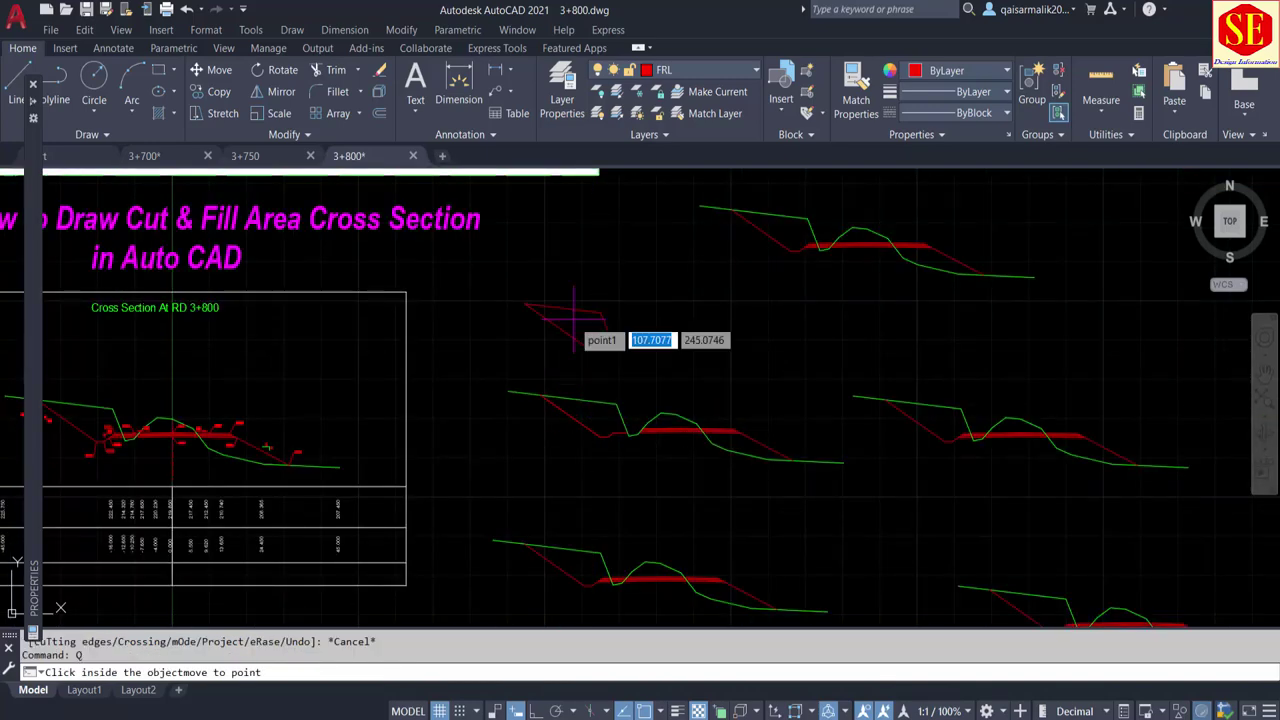
{"action": "scroll", "coordinate": [580, 294], "scroll_direction": "up", "scroll_amount": 5}
{"action": "scroll", "coordinate": [565, 305], "scroll_direction": "up", "scroll_amount": 2}
{"action": "left_click", "coordinate": [615, 348]}
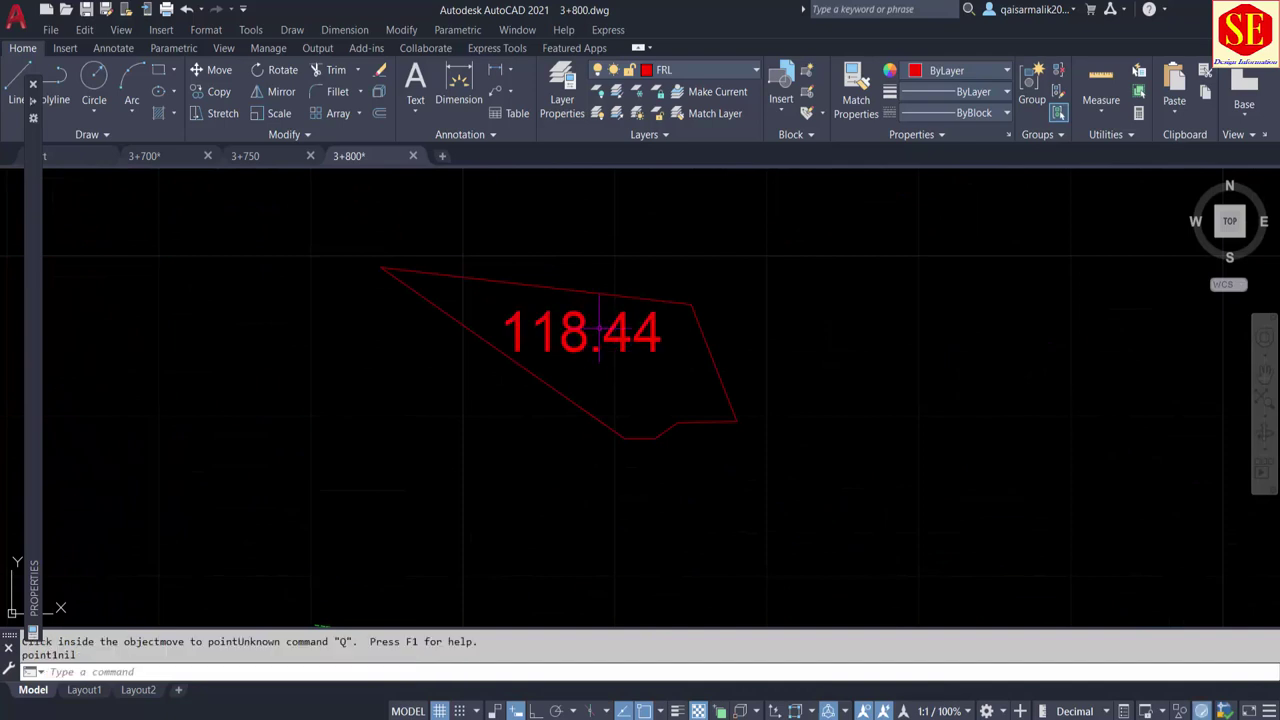
{"action": "scroll", "coordinate": [599, 330], "scroll_direction": "down", "scroll_amount": 2}
{"action": "scroll", "coordinate": [592, 318], "scroll_direction": "up", "scroll_amount": 2}
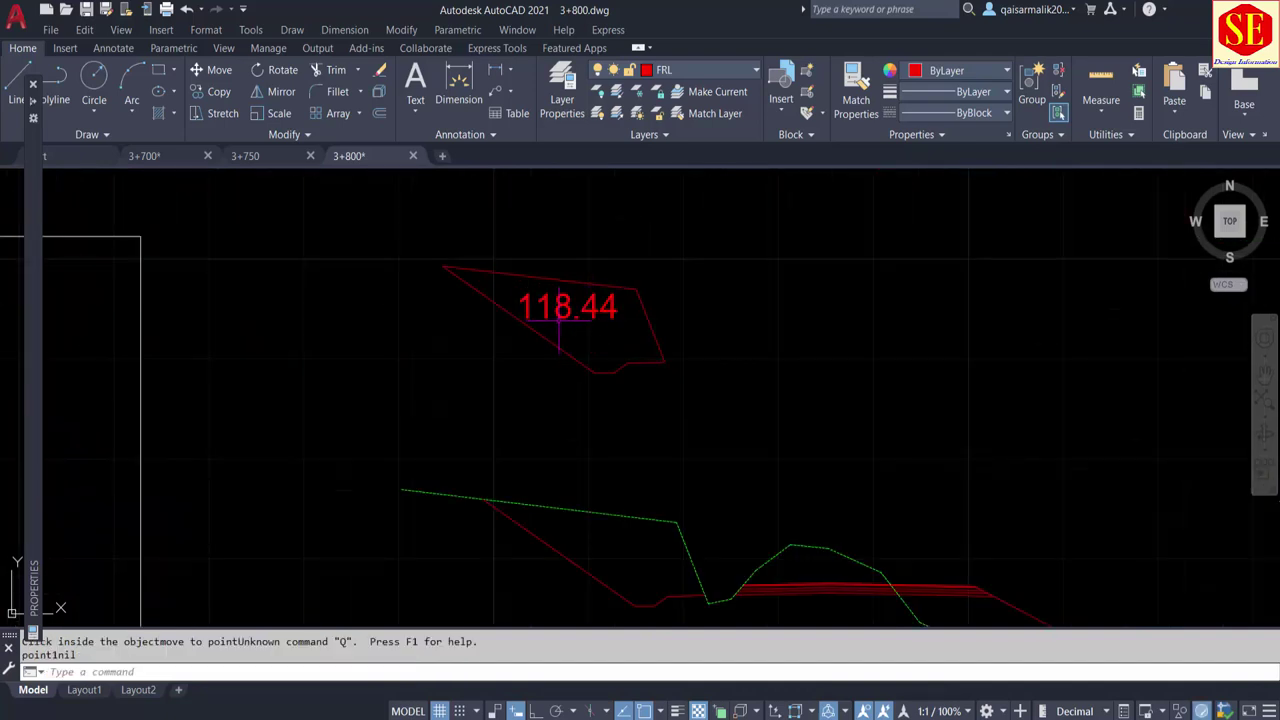
{"action": "scroll", "coordinate": [596, 383], "scroll_direction": "down", "scroll_amount": 1}
{"action": "scroll", "coordinate": [643, 528], "scroll_direction": "up", "scroll_amount": 1}
{"action": "scroll", "coordinate": [650, 505], "scroll_direction": "up", "scroll_amount": 2}
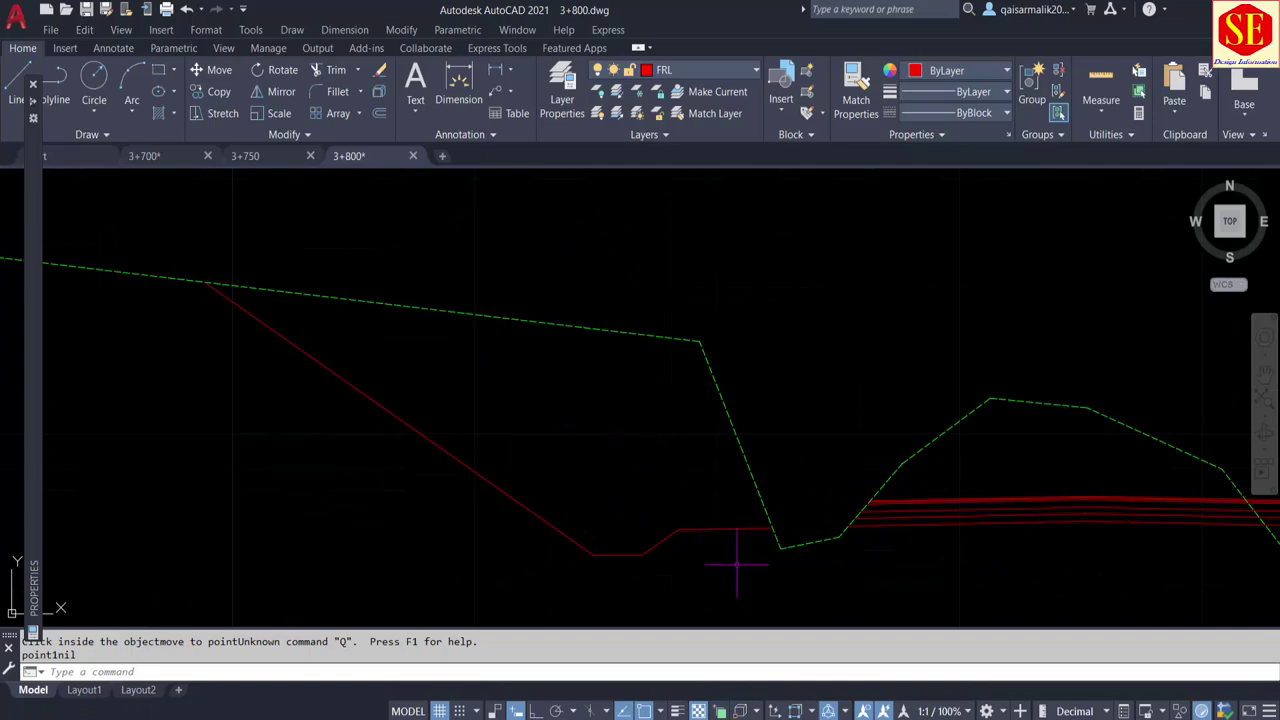
{"action": "scroll", "coordinate": [737, 564], "scroll_direction": "up", "scroll_amount": 1}
Zoom around the section and check the lower red line under the road, then deselect it
{"action": "type", "text": "tr"}
{"action": "key", "text": "Return"}
{"action": "key", "text": "Escape"}
{"action": "scroll", "coordinate": [408, 288], "scroll_direction": "down", "scroll_amount": 2}
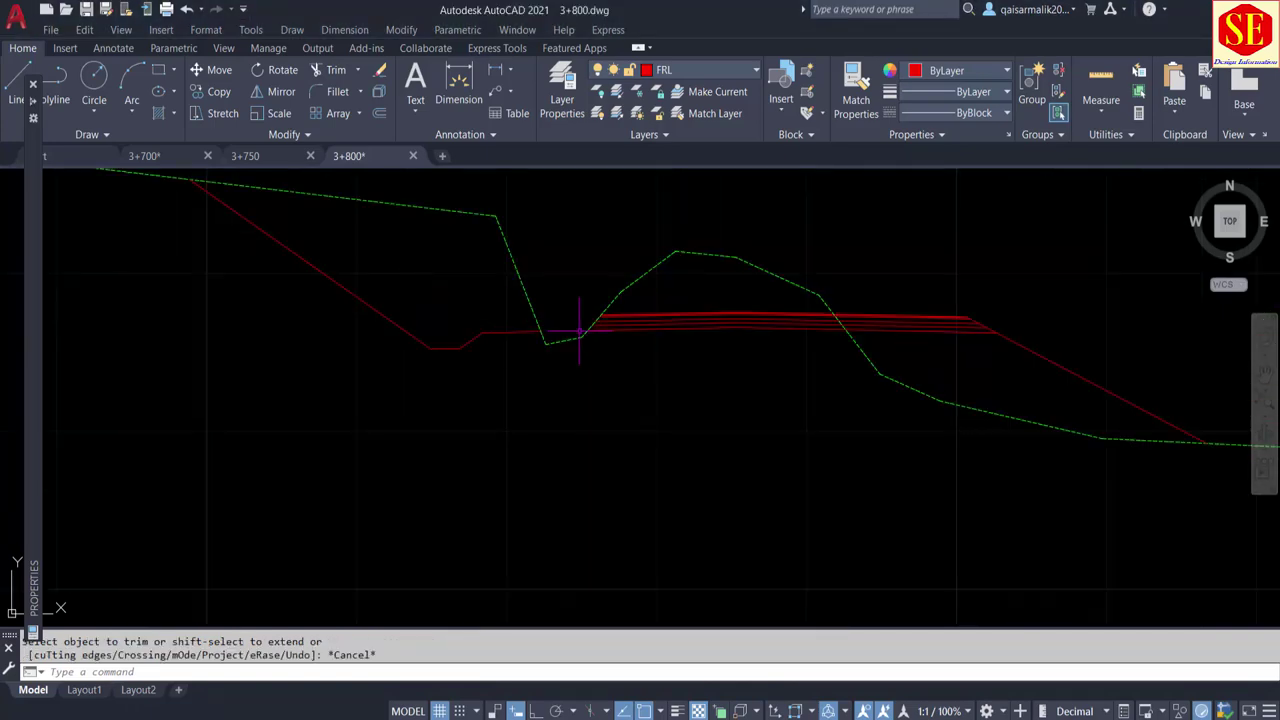
{"action": "scroll", "coordinate": [578, 330], "scroll_direction": "down", "scroll_amount": 1}
{"action": "scroll", "coordinate": [749, 380], "scroll_direction": "down", "scroll_amount": 2}
{"action": "scroll", "coordinate": [749, 357], "scroll_direction": "up", "scroll_amount": 2}
{"action": "scroll", "coordinate": [760, 370], "scroll_direction": "up", "scroll_amount": 1}
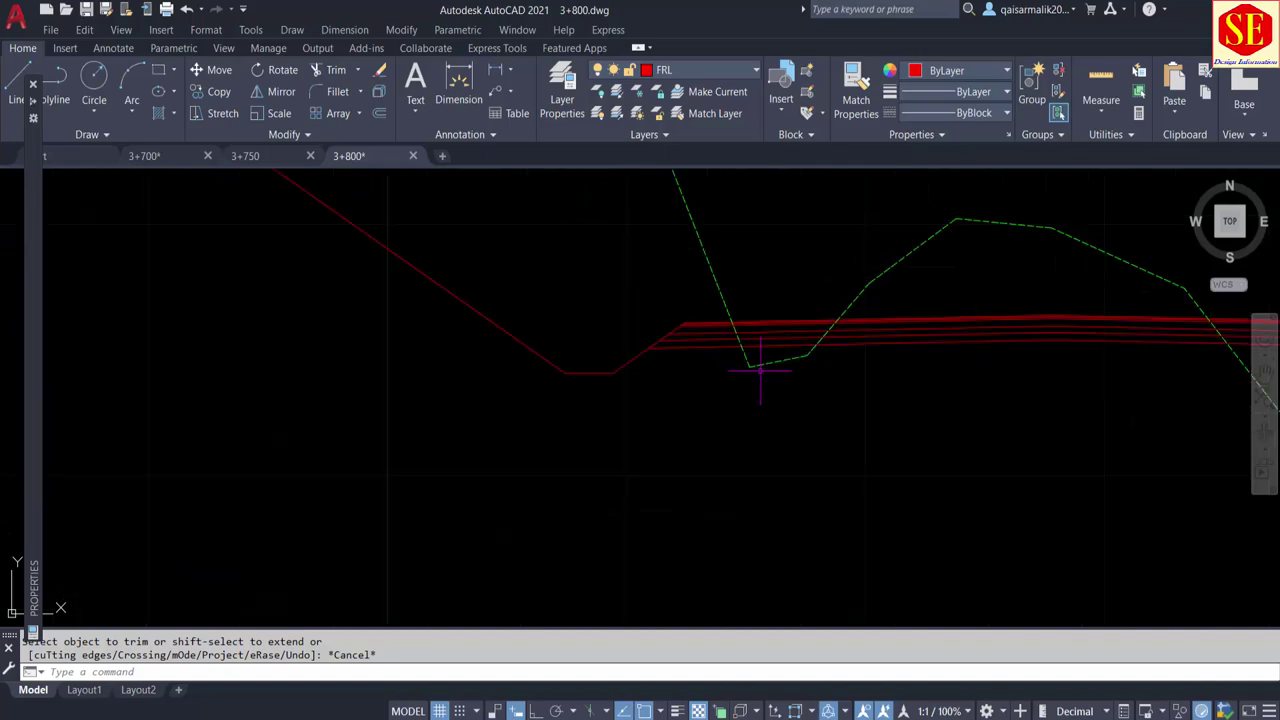
{"action": "scroll", "coordinate": [781, 365], "scroll_direction": "down", "scroll_amount": 2}
{"action": "scroll", "coordinate": [757, 446], "scroll_direction": "down", "scroll_amount": 1}
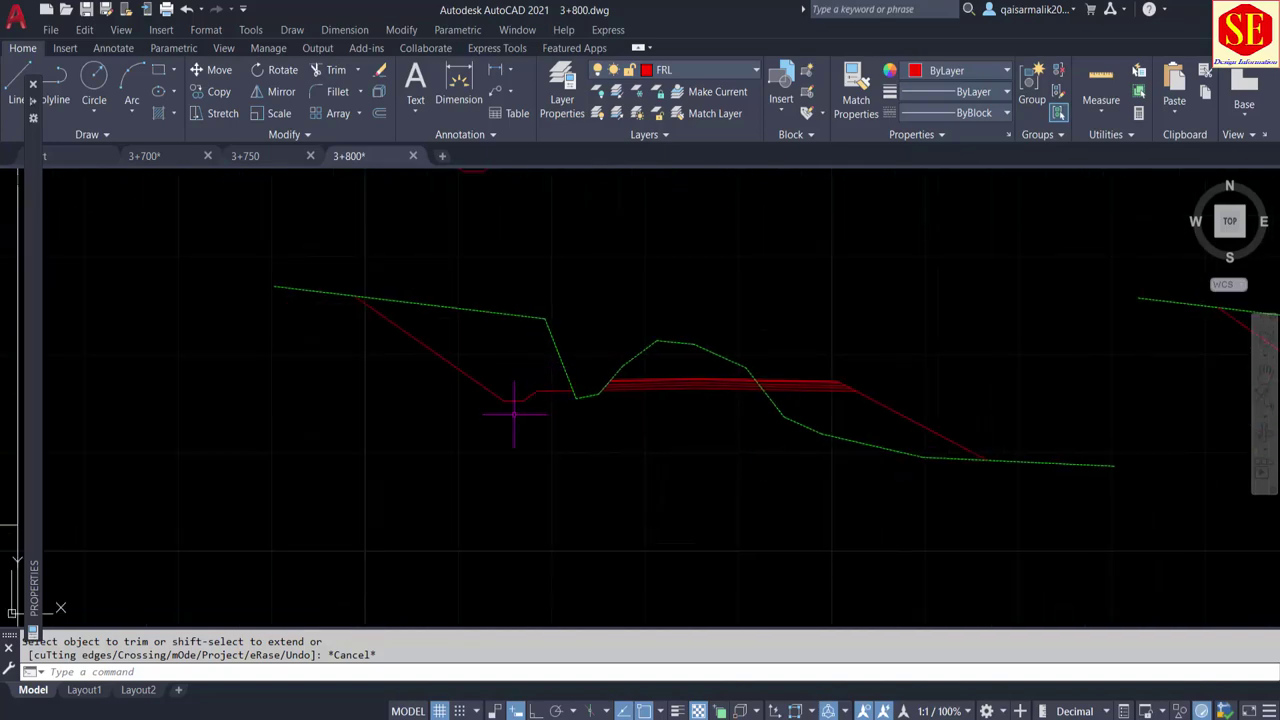
{"action": "scroll", "coordinate": [514, 410], "scroll_direction": "up", "scroll_amount": 3}
{"action": "scroll", "coordinate": [443, 286], "scroll_direction": "down", "scroll_amount": 2}
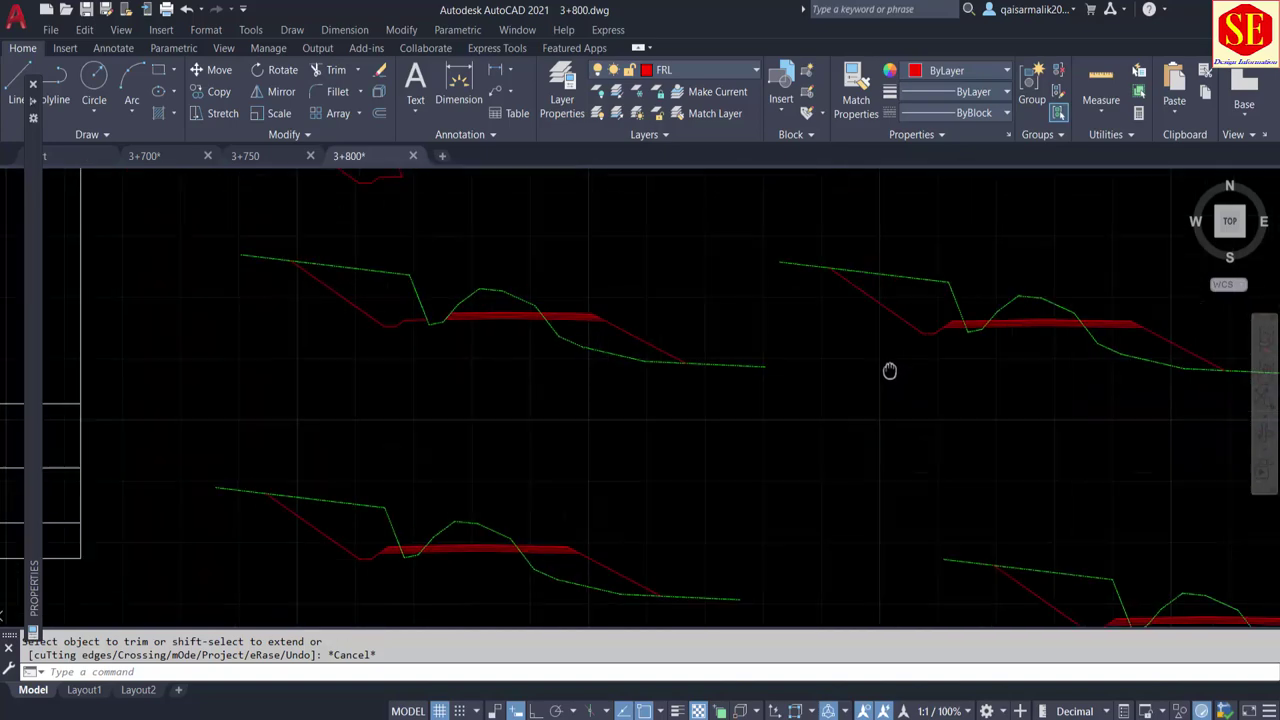
{"action": "scroll", "coordinate": [889, 371], "scroll_direction": "up", "scroll_amount": 2}
{"action": "scroll", "coordinate": [643, 396], "scroll_direction": "up", "scroll_amount": 1}
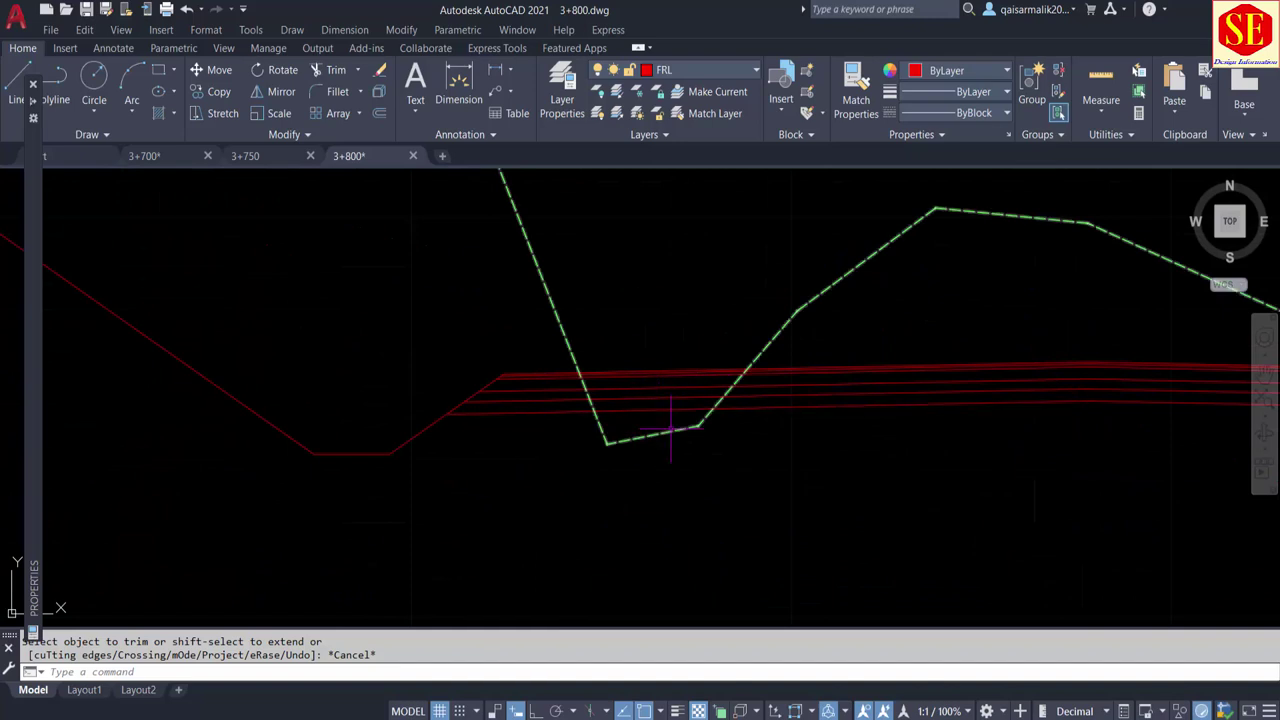
{"action": "scroll", "coordinate": [671, 428], "scroll_direction": "up", "scroll_amount": 2}
{"action": "left_click", "coordinate": [690, 400]}
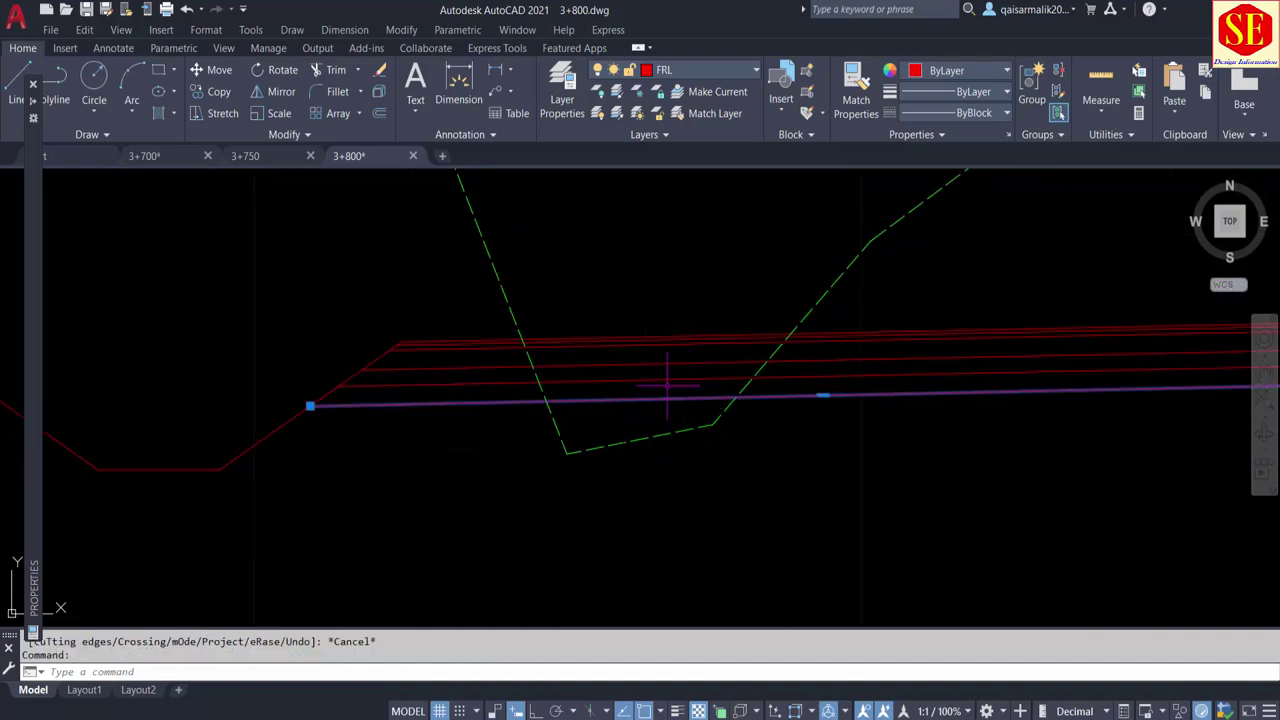
{"action": "key", "text": "Escape"}
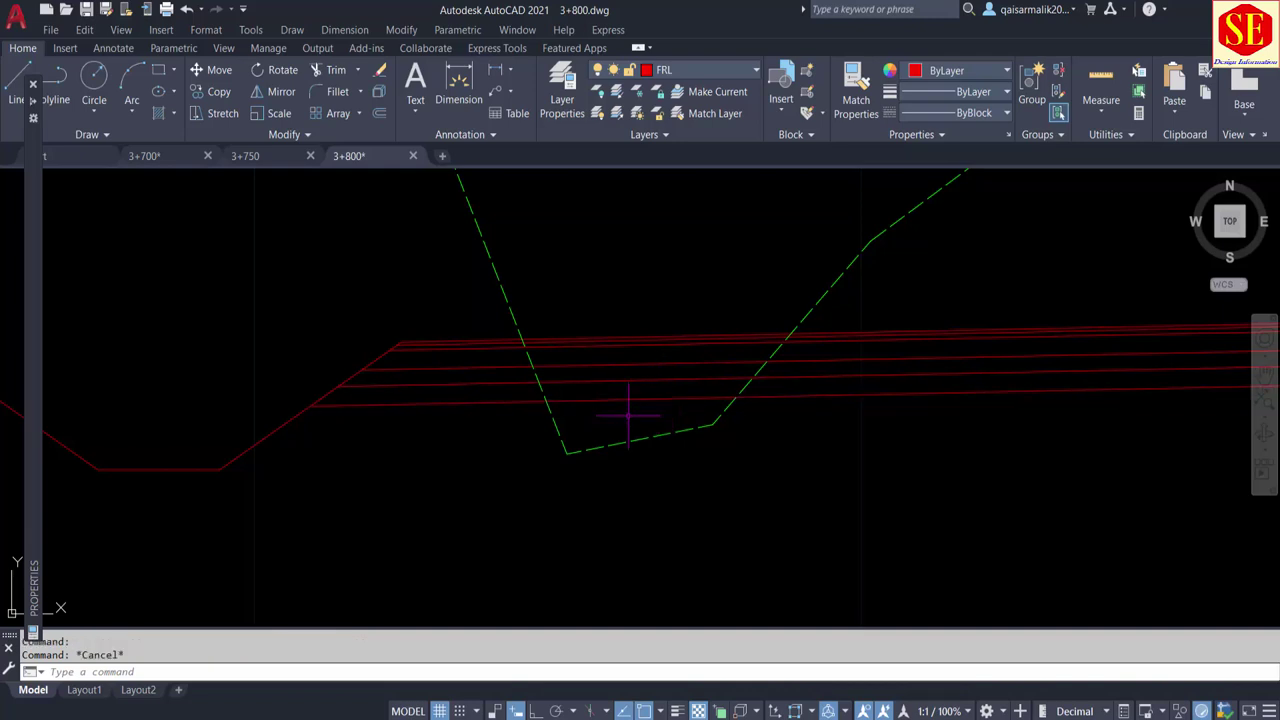
{"action": "type", "text": "o"}
Measure the small fill region under the road and place its 1.72 area label beside it
{"action": "key", "text": "Return"}
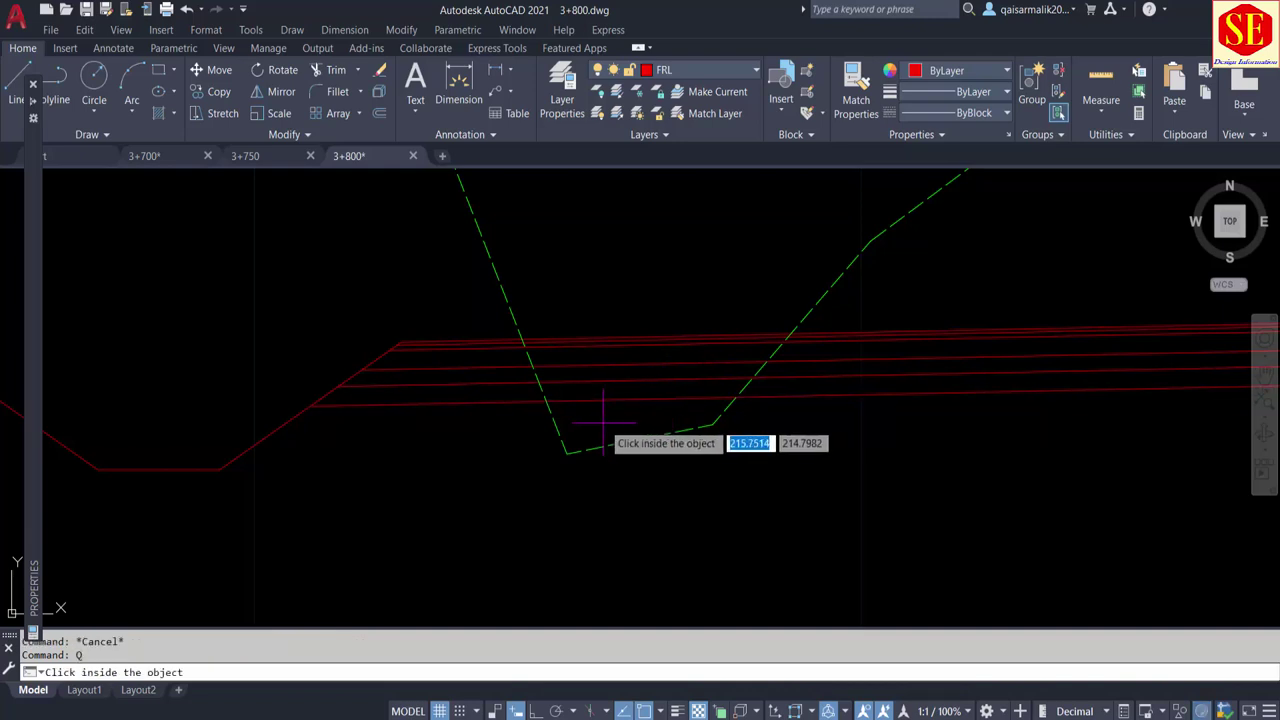
{"action": "left_click", "coordinate": [603, 428]}
{"action": "scroll", "coordinate": [737, 478], "scroll_direction": "down", "scroll_amount": 4}
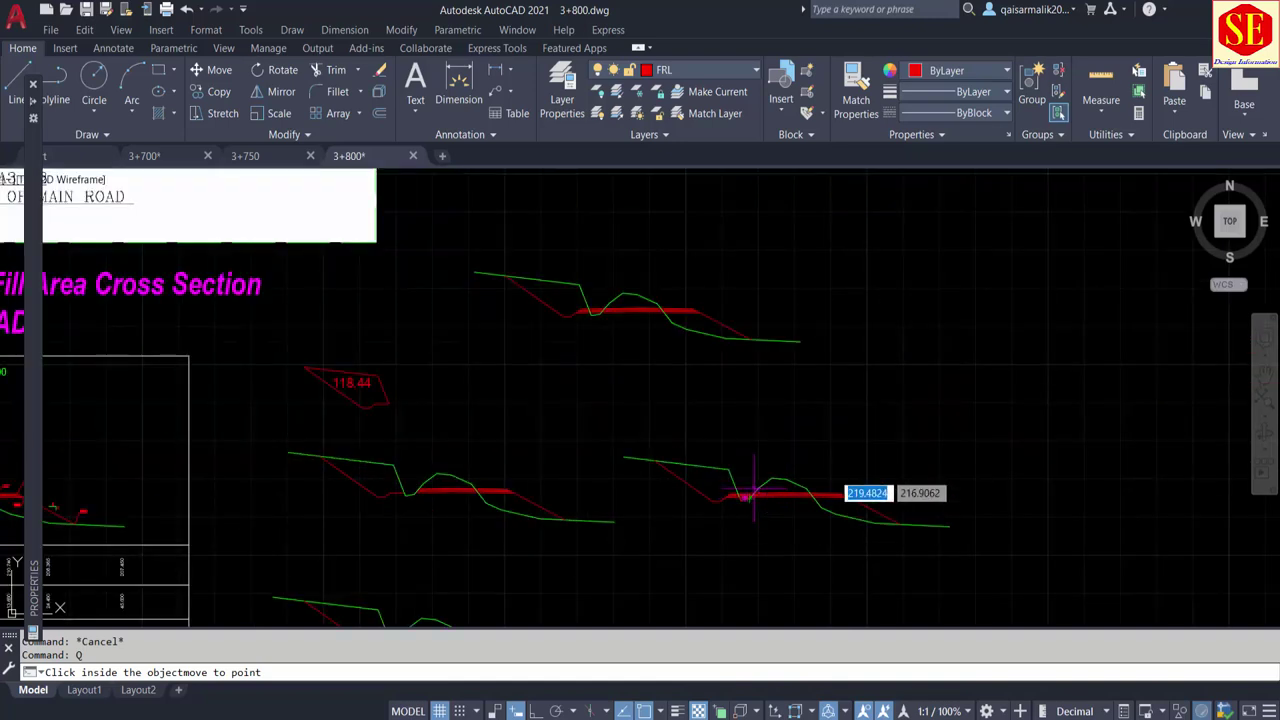
{"action": "scroll", "coordinate": [590, 420], "scroll_direction": "up", "scroll_amount": 3}
{"action": "left_click", "coordinate": [783, 420]}
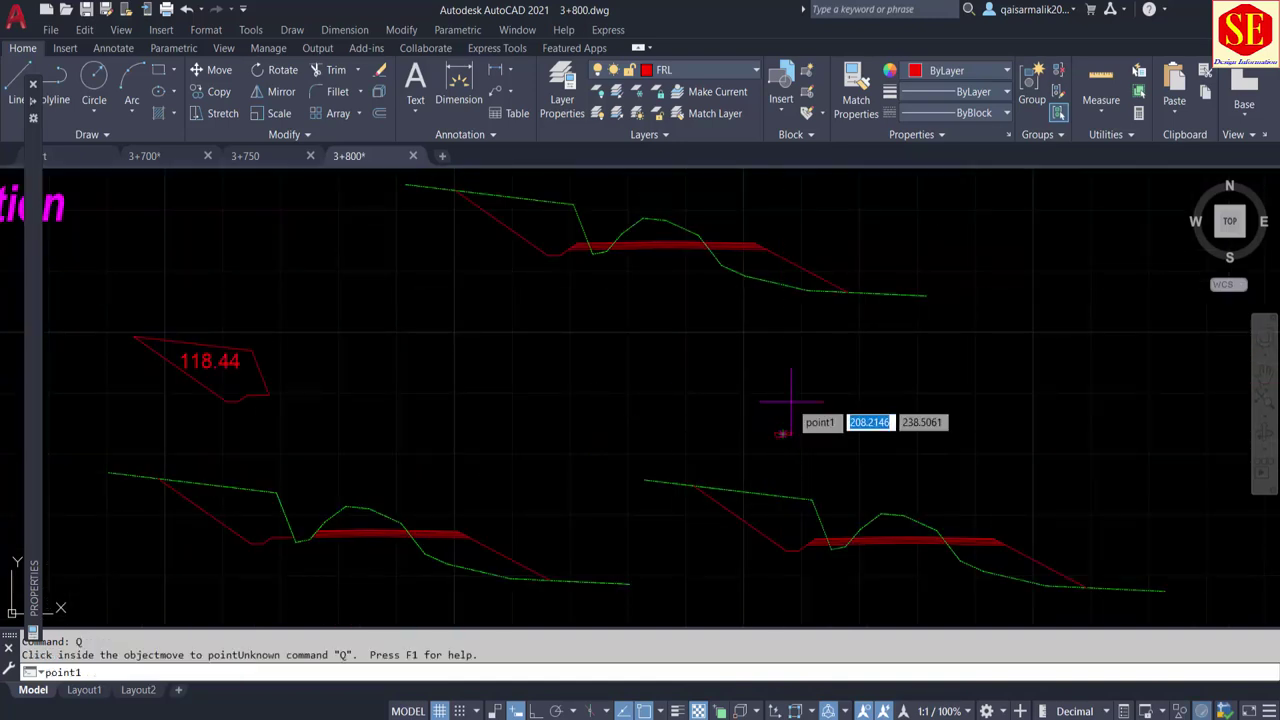
{"action": "scroll", "coordinate": [797, 410], "scroll_direction": "up", "scroll_amount": 3}
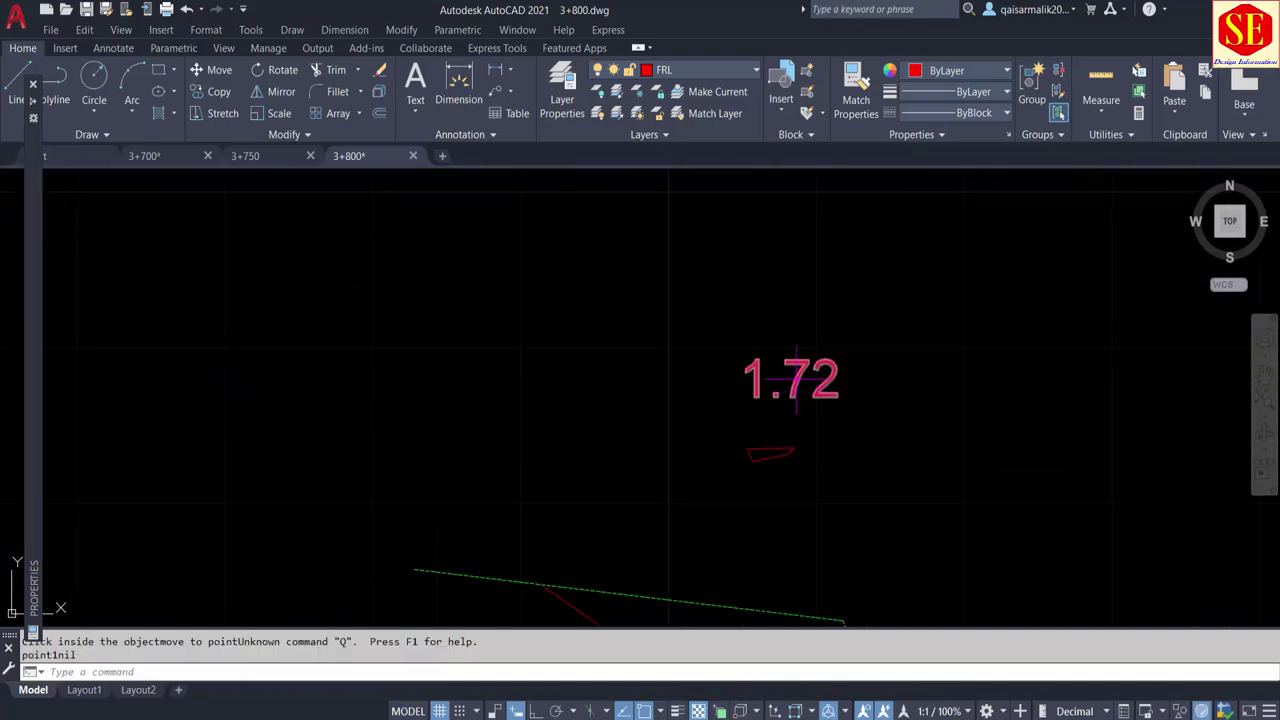
{"action": "scroll", "coordinate": [797, 381], "scroll_direction": "down", "scroll_amount": 2}
Prefix the 1.72 area label with 'Fill' so it reads 'Fill 1.72'
{"action": "double_click", "coordinate": [769, 381]}
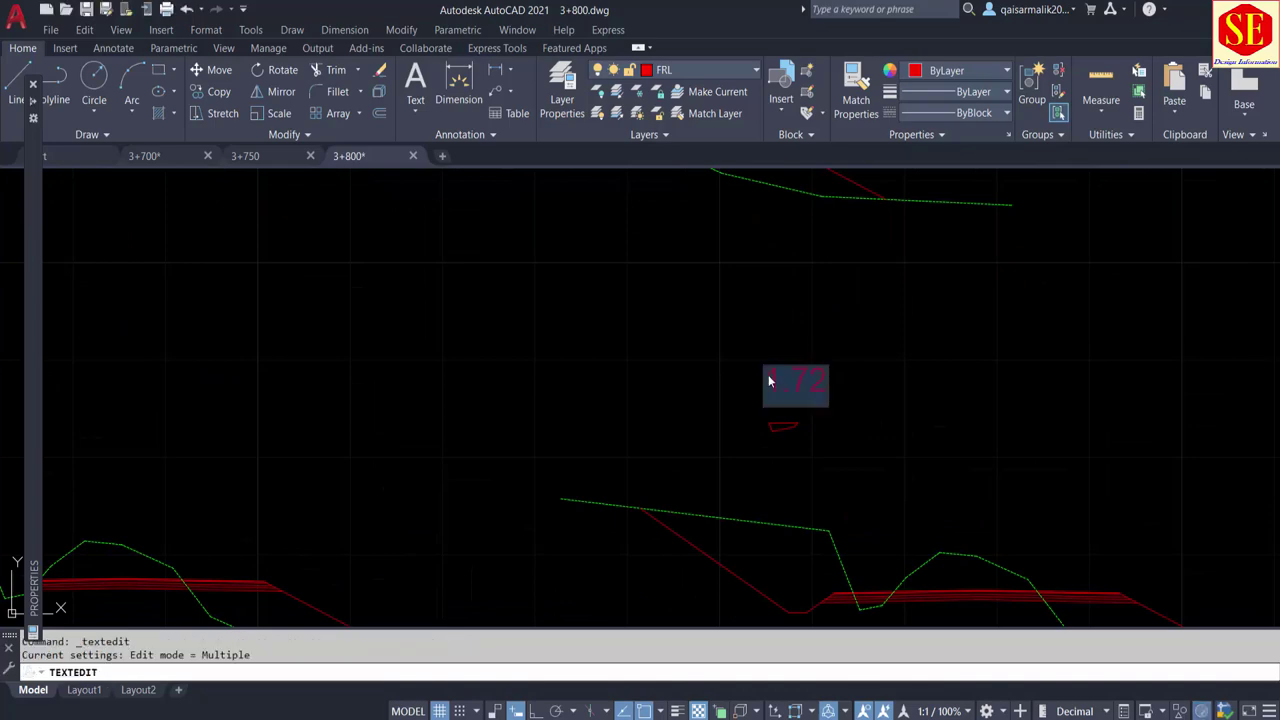
{"action": "type", "text": "Fil"}
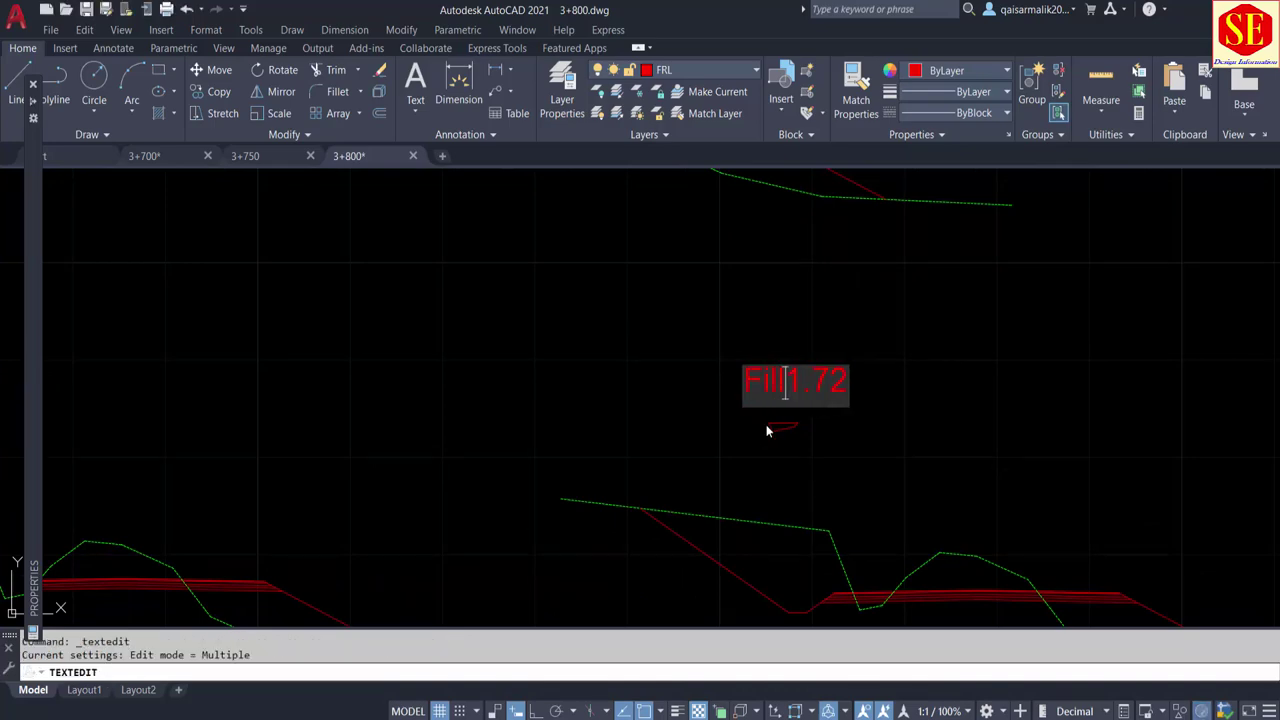
{"action": "type", "text": "l"}
{"action": "left_click", "coordinate": [767, 431]}
{"action": "scroll", "coordinate": [850, 440], "scroll_direction": "down", "scroll_amount": 4}
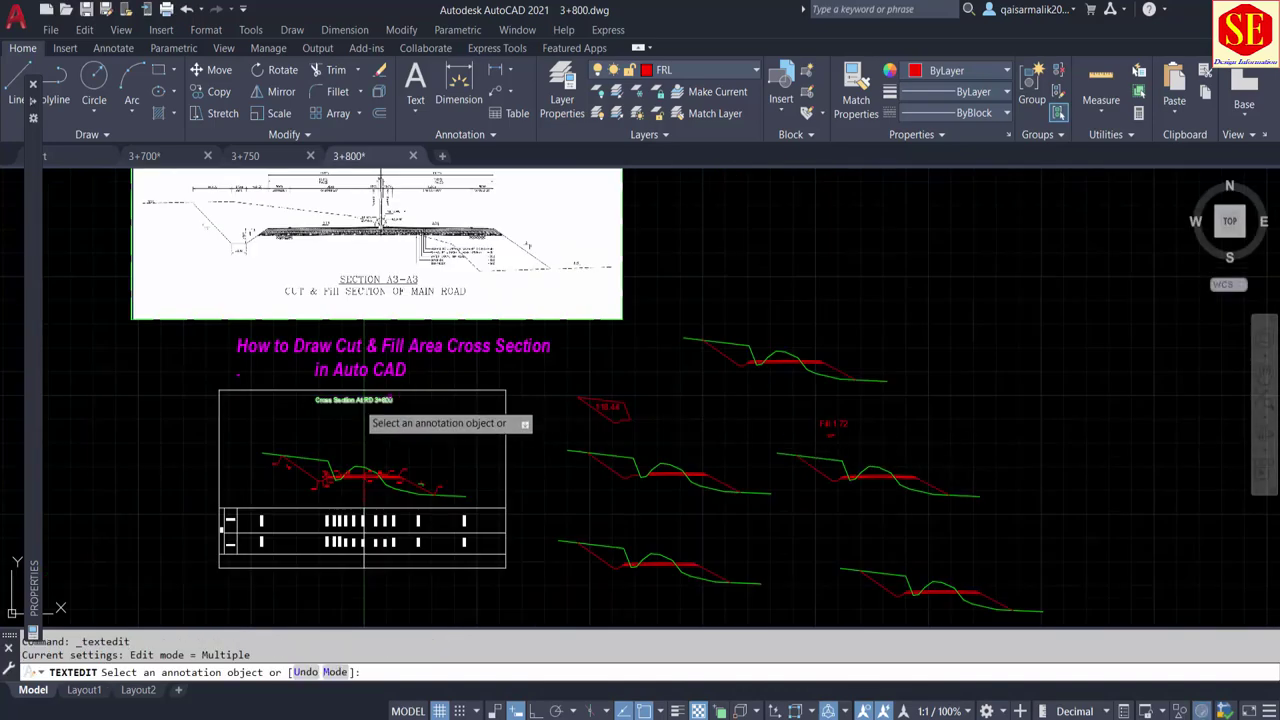
{"action": "scroll", "coordinate": [640, 432], "scroll_direction": "up", "scroll_amount": 3}
Prefix the 118.44 label with 'Cut =' so it reads 'Cut = 118.44'
{"action": "left_click", "coordinate": [657, 445]}
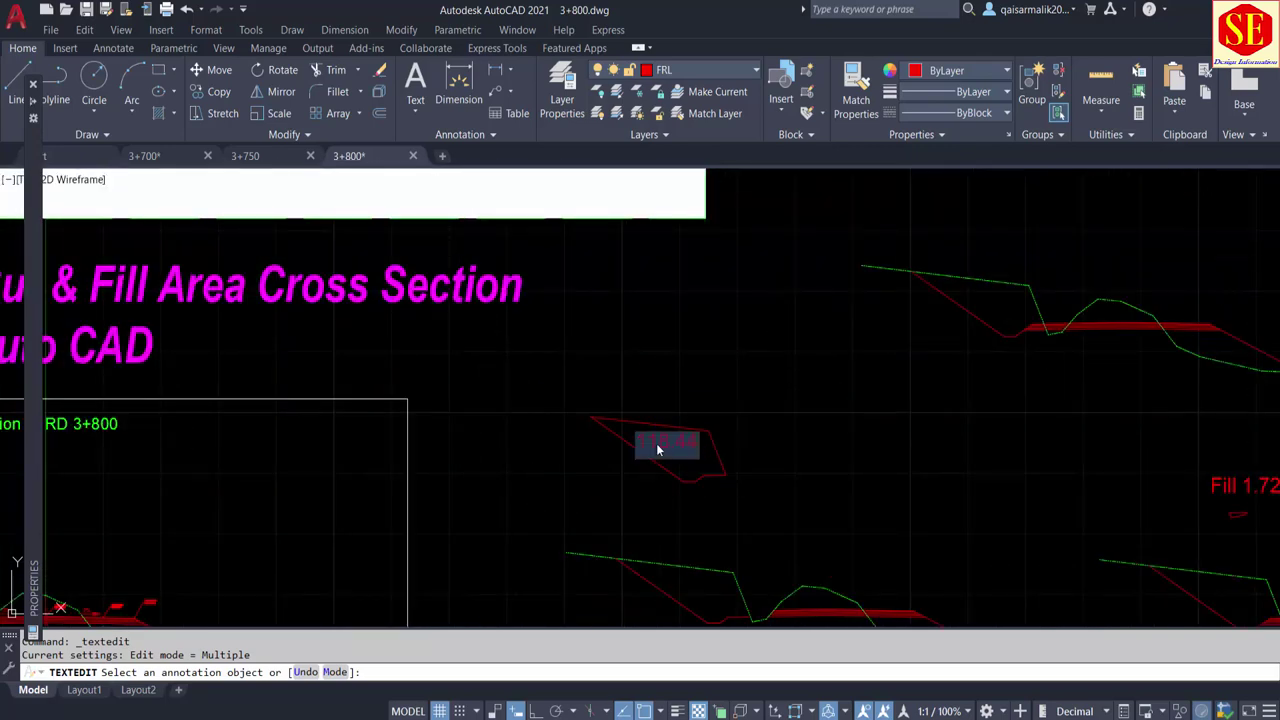
{"action": "scroll", "coordinate": [636, 447], "scroll_direction": "up", "scroll_amount": 4}
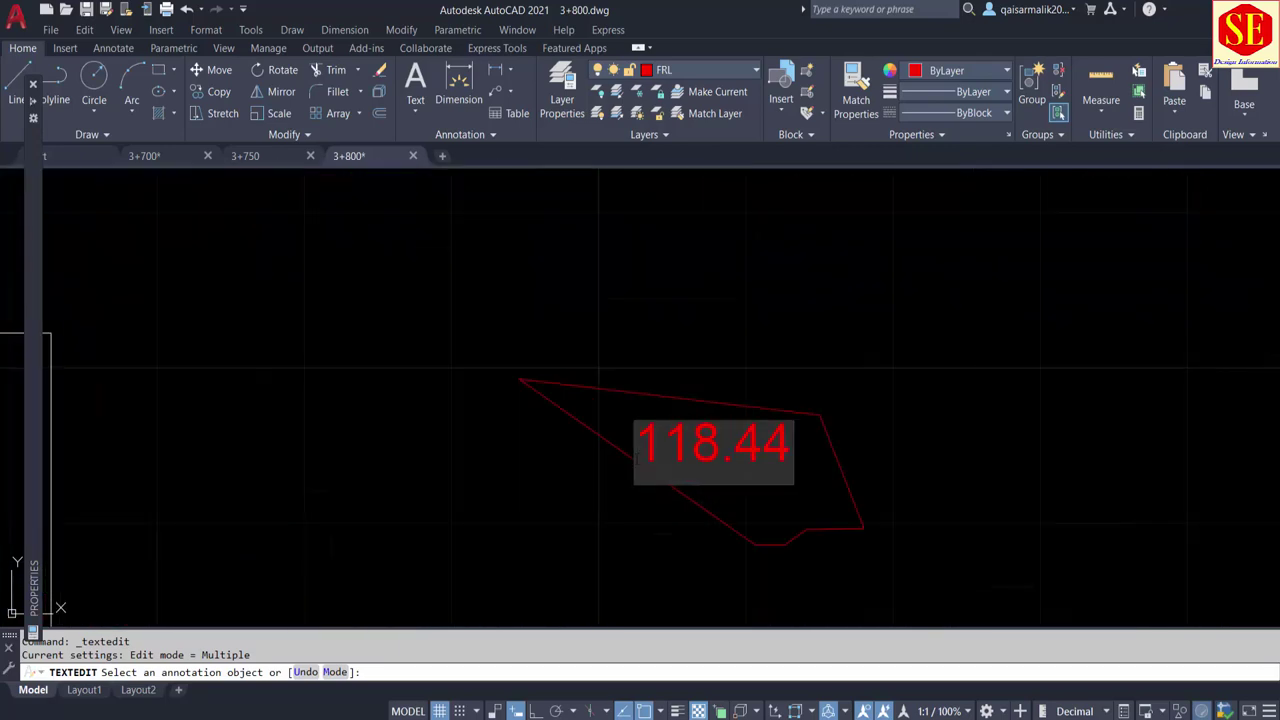
{"action": "type", "text": "Cu"}
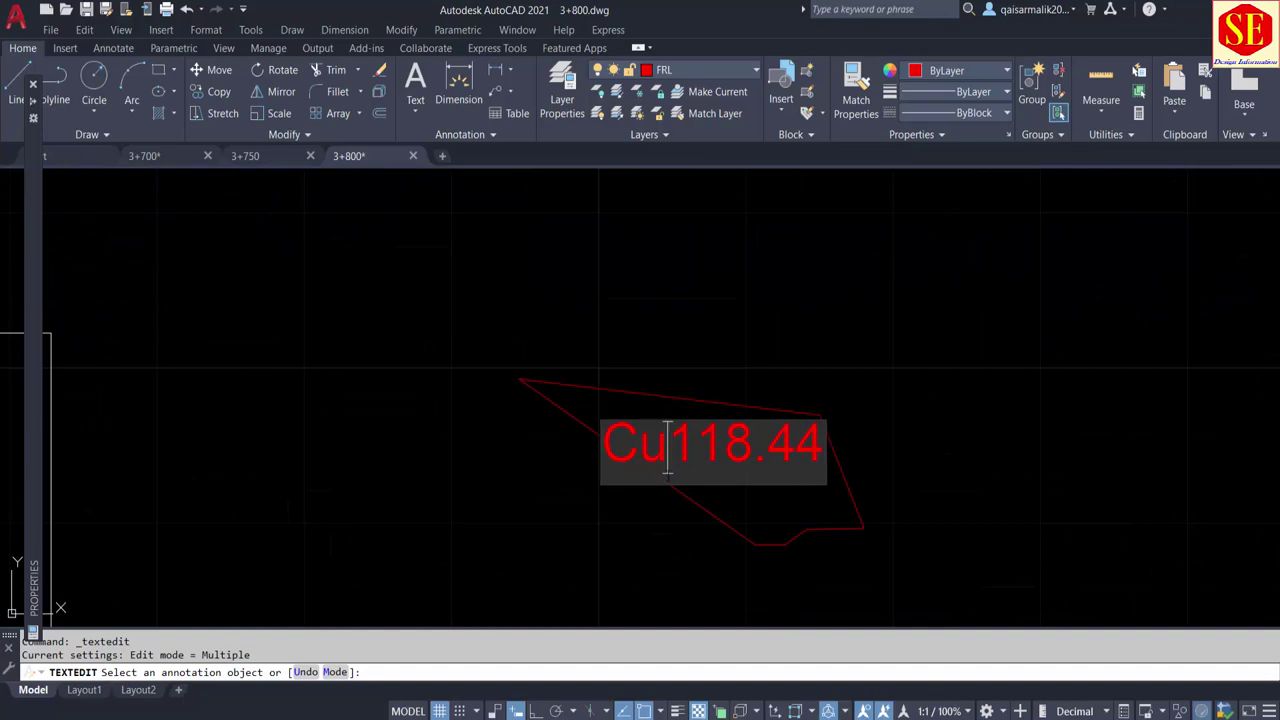
{"action": "type", "text": "t ="}
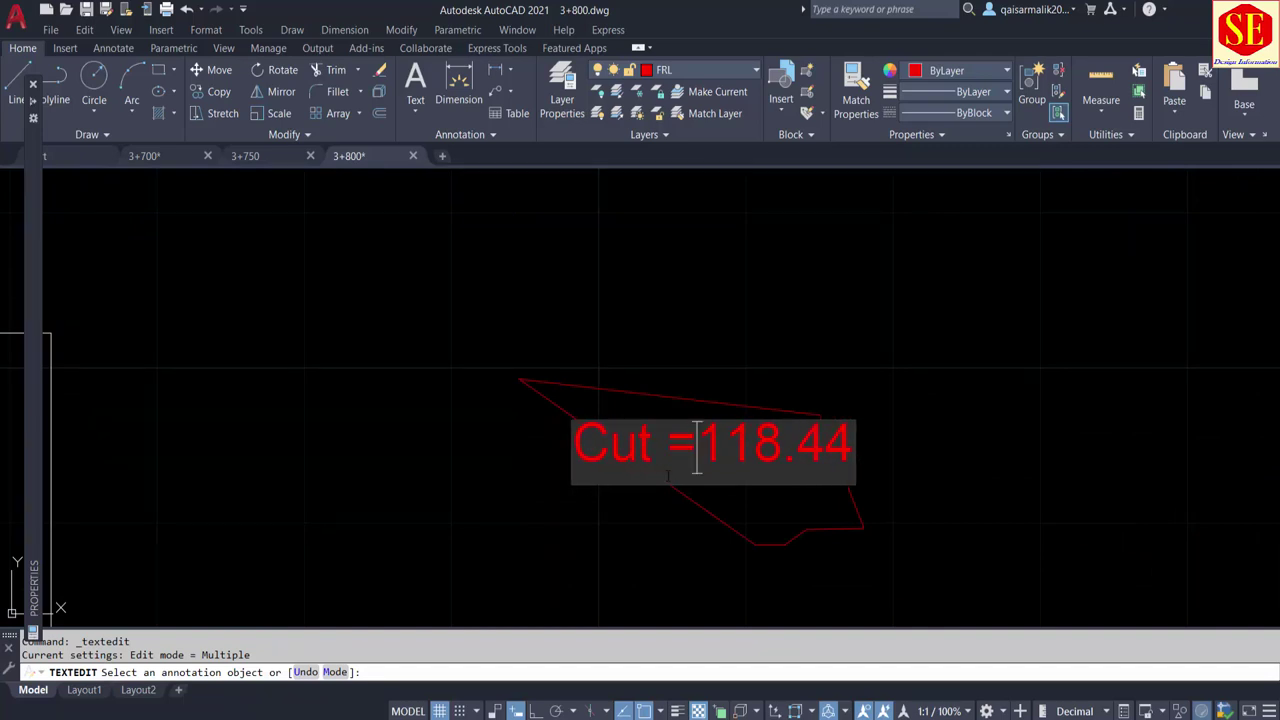
{"action": "left_click", "coordinate": [720, 322]}
{"action": "scroll", "coordinate": [720, 325], "scroll_direction": "down", "scroll_amount": 4}
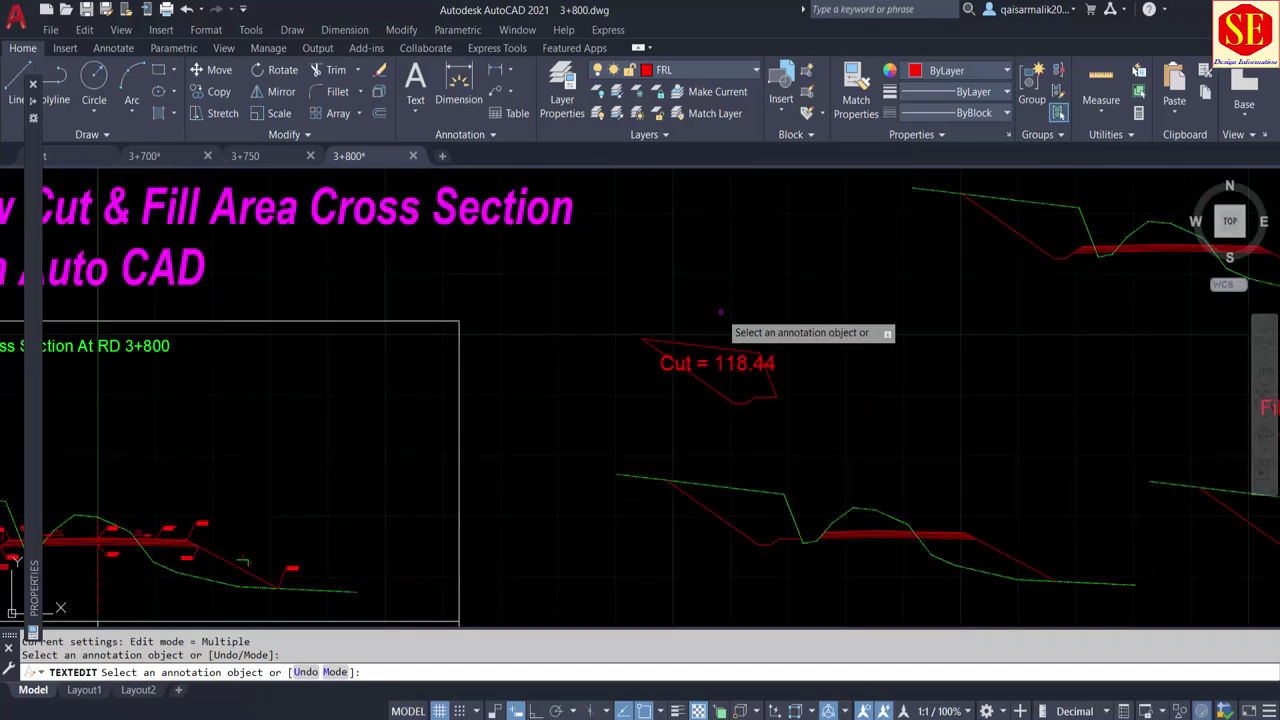
{"action": "key", "text": "Escape"}
{"action": "scroll", "coordinate": [1042, 392], "scroll_direction": "down", "scroll_amount": 2}
{"action": "middle_click_drag", "start_coordinate": [1042, 392], "coordinate": [857, 400]}
{"action": "scroll", "coordinate": [901, 335], "scroll_direction": "up", "scroll_amount": 5}
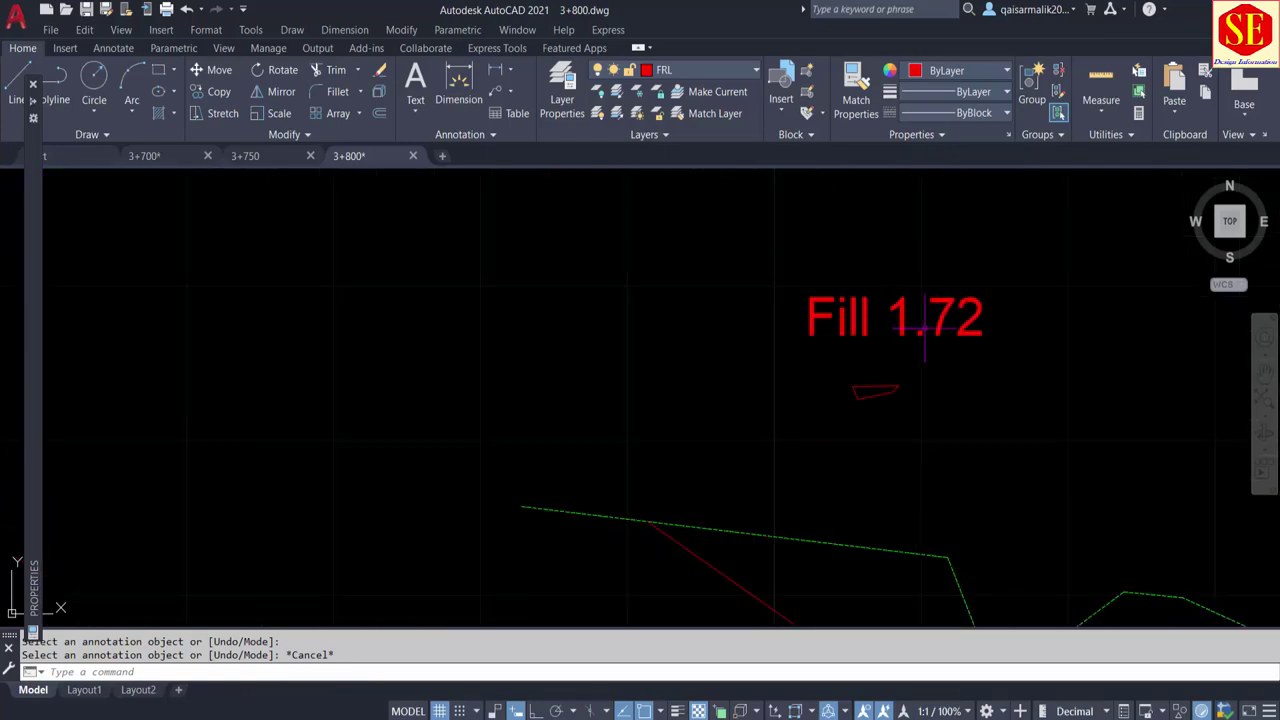
Try fence-trimming the red lines on both sides of the ground profile, then cancel
{"action": "scroll", "coordinate": [930, 400], "scroll_direction": "down", "scroll_amount": 5}
{"action": "scroll", "coordinate": [937, 500], "scroll_direction": "up", "scroll_amount": 5}
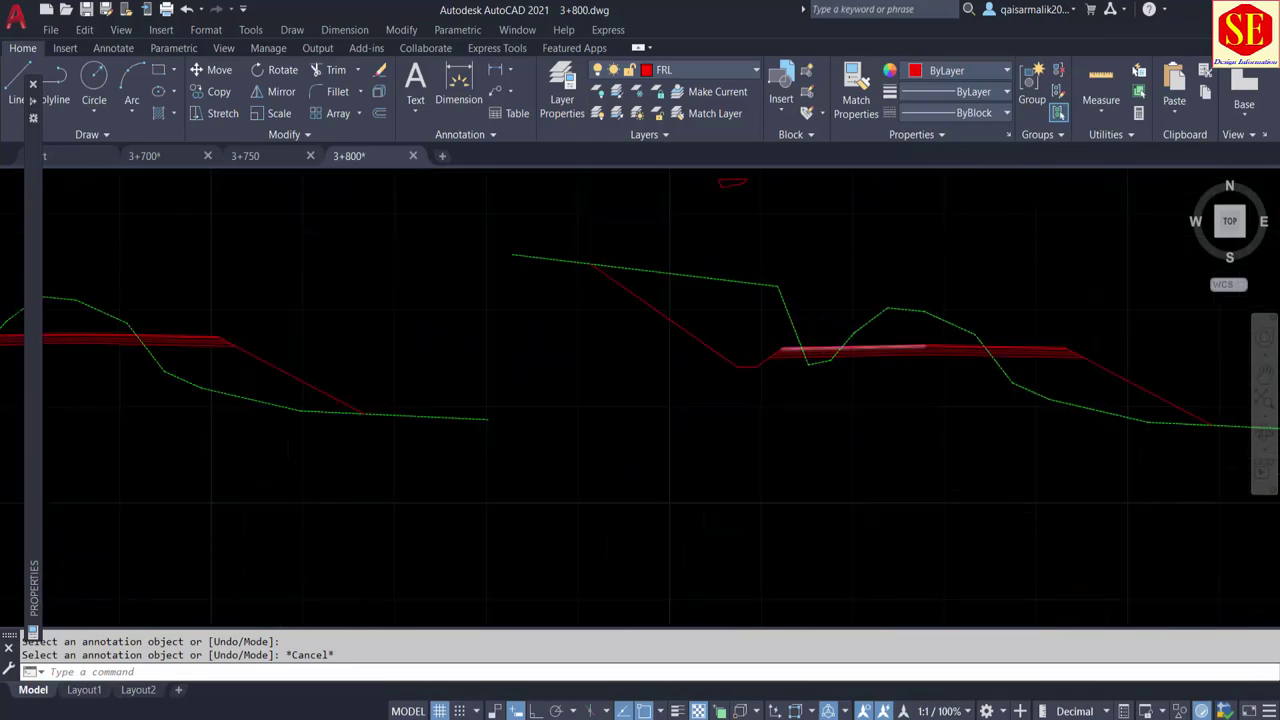
{"action": "scroll", "coordinate": [809, 370], "scroll_direction": "up", "scroll_amount": 5}
{"action": "scroll", "coordinate": [800, 395], "scroll_direction": "up", "scroll_amount": 2}
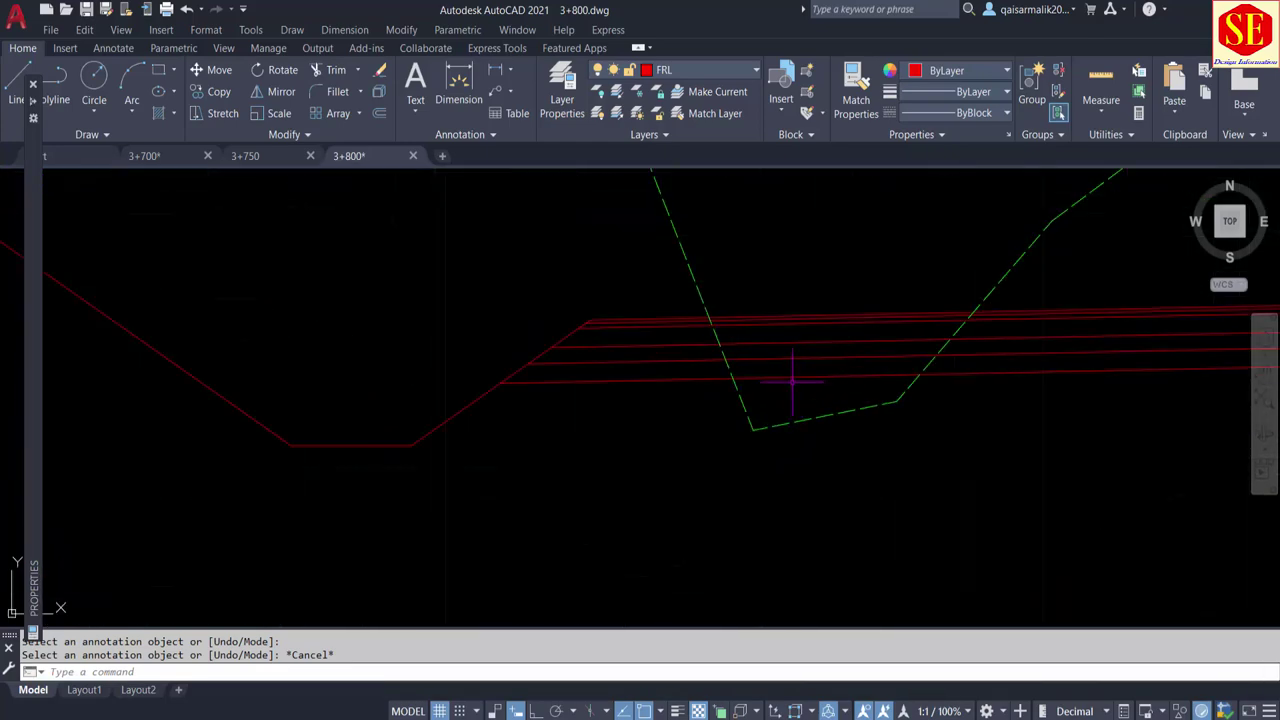
{"action": "scroll", "coordinate": [793, 385], "scroll_direction": "down", "scroll_amount": 2}
{"action": "type", "text": "tr"}
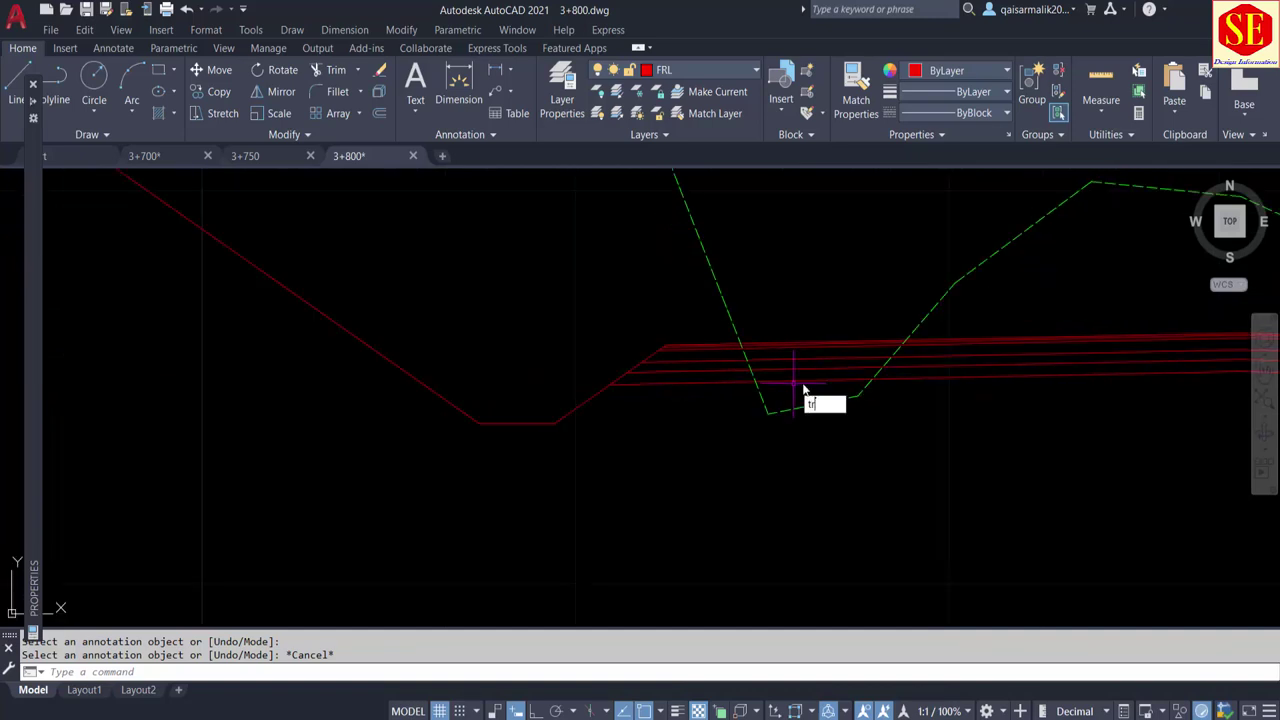
{"action": "key", "text": "Return"}
{"action": "left_click", "coordinate": [937, 471]}
{"action": "left_click", "coordinate": [955, 350]}
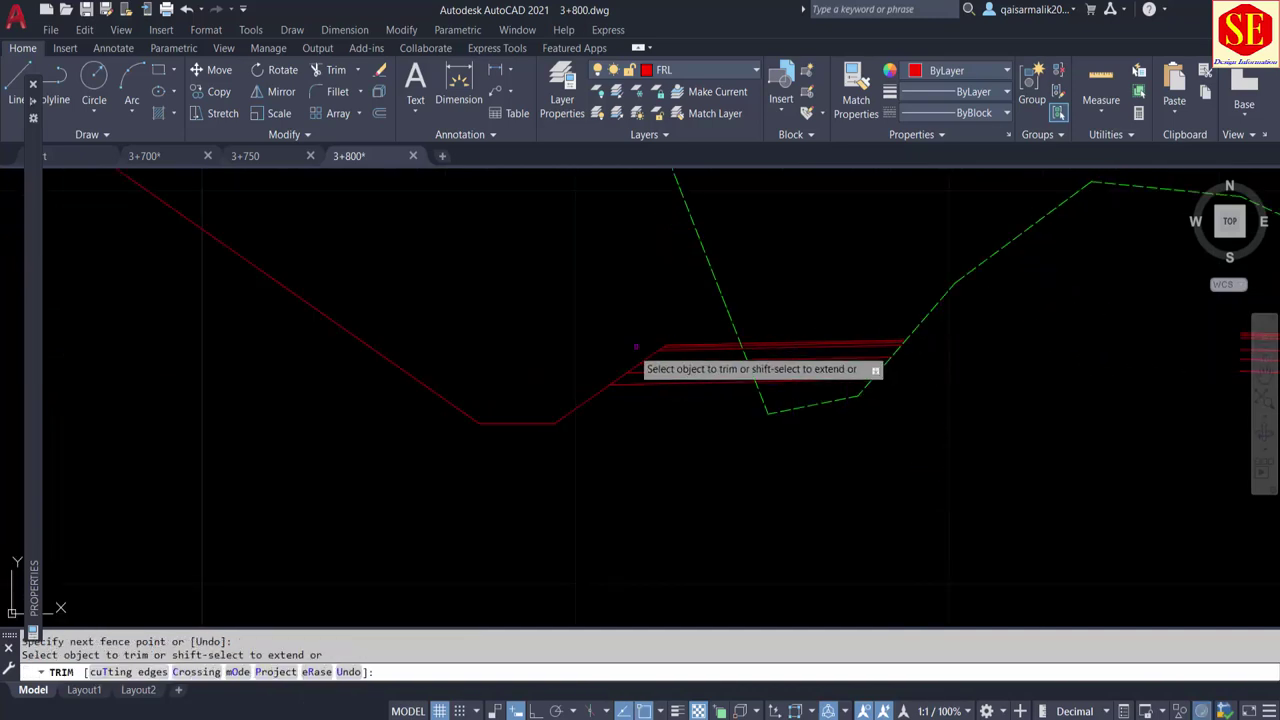
{"action": "left_click", "coordinate": [593, 464]}
{"action": "key", "text": "Return"}
{"action": "key", "text": "Escape"}
{"action": "key", "text": "Return"}
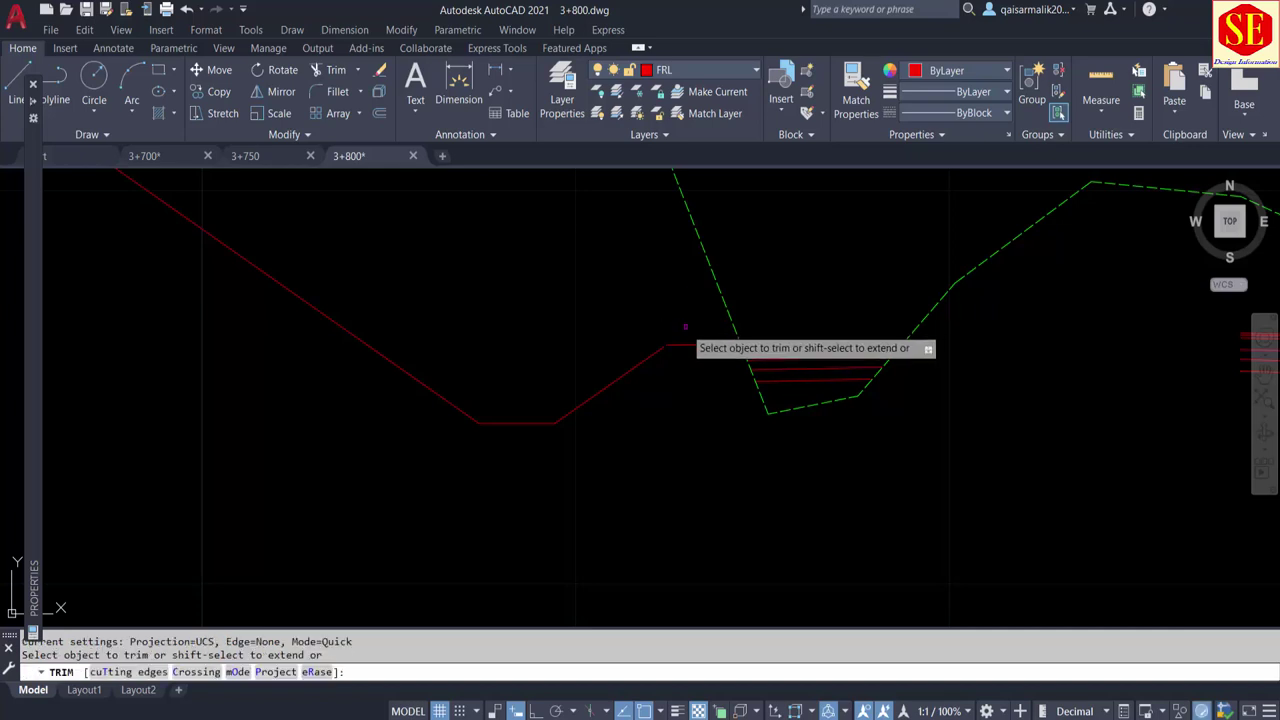
{"action": "left_click", "coordinate": [685, 340]}
{"action": "key", "text": "Return"}
{"action": "key", "text": "Escape"}
Erase the red road outline and the red lines inside the trench
{"action": "left_click", "coordinate": [608, 384]}
{"action": "left_click", "coordinate": [433, 485]}
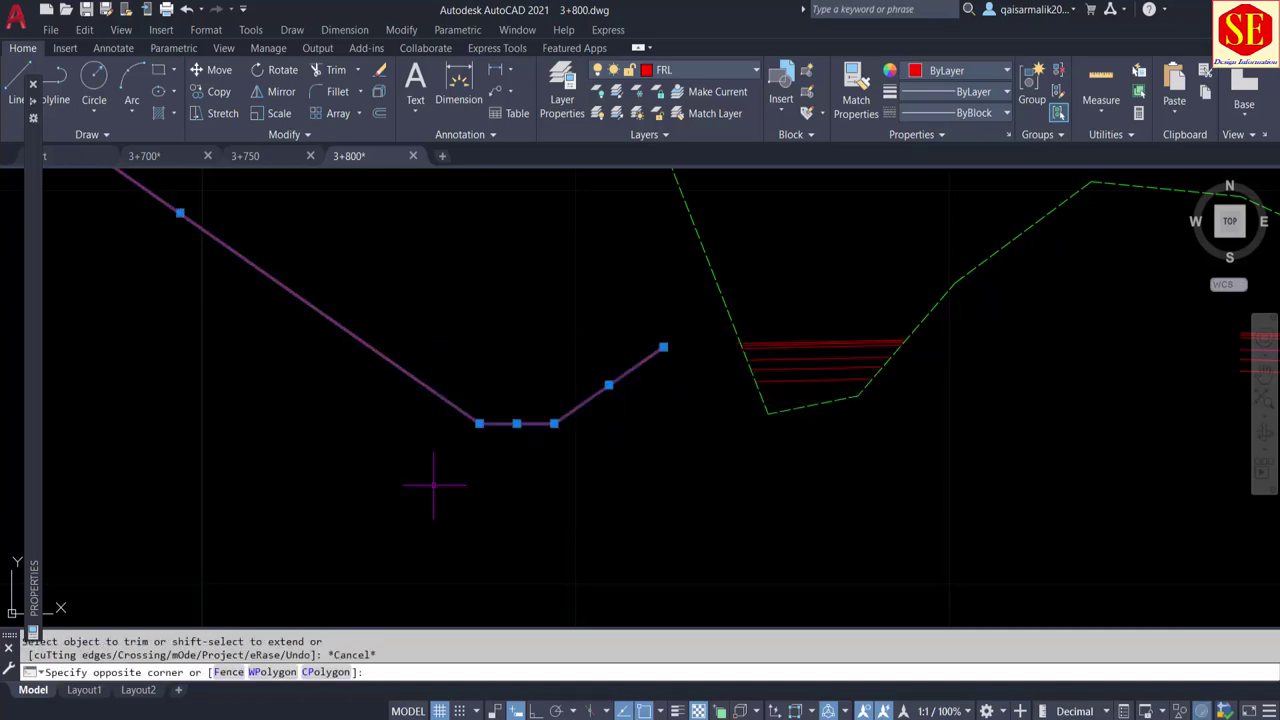
{"action": "type", "text": "E"}
{"action": "key", "text": "Return"}
{"action": "middle_click_drag", "start_coordinate": [770, 398], "coordinate": [775, 485]}
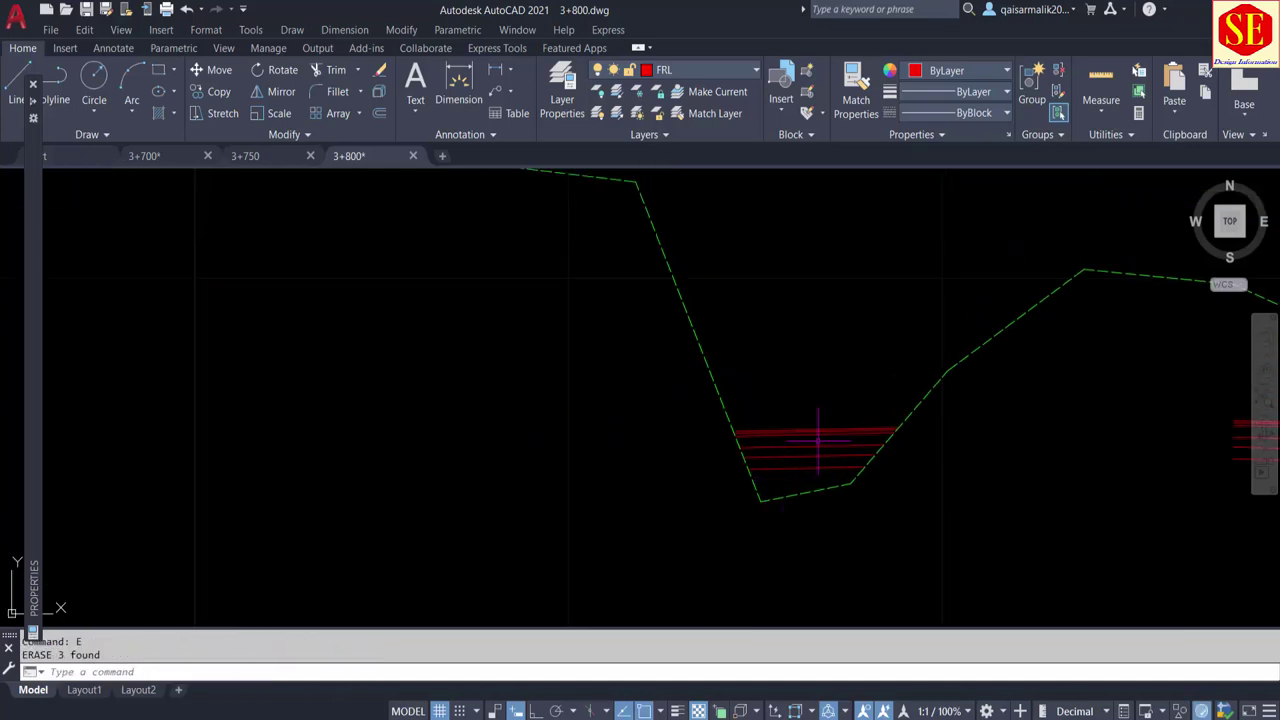
{"action": "left_click", "coordinate": [850, 390]}
{"action": "left_click", "coordinate": [818, 472]}
{"action": "type", "text": "E"}
{"action": "key", "text": "Return"}
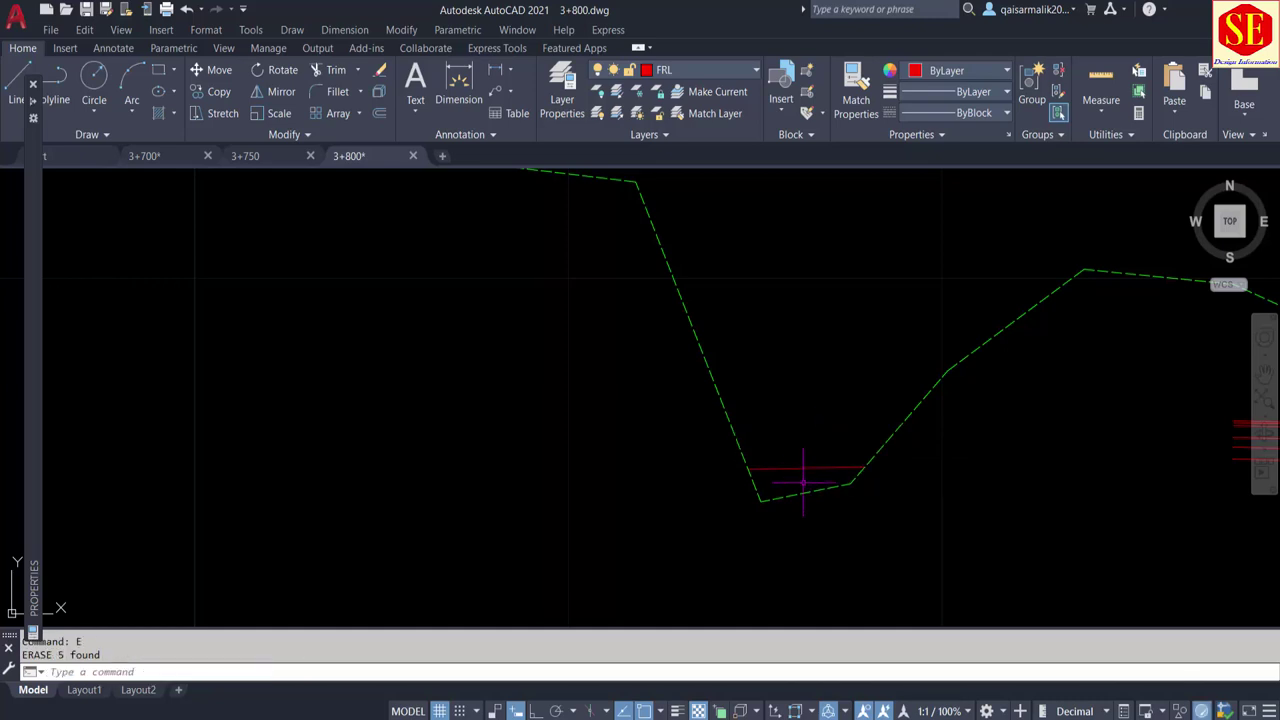
Erase the leftover red lines further right in the scratch section
{"action": "scroll", "coordinate": [771, 471], "scroll_direction": "up", "scroll_amount": 2}
{"action": "scroll", "coordinate": [749, 457], "scroll_direction": "down", "scroll_amount": 3}
{"action": "scroll", "coordinate": [990, 471], "scroll_direction": "down", "scroll_amount": 2}
{"action": "middle_click_drag", "start_coordinate": [1065, 445], "coordinate": [949, 430]}
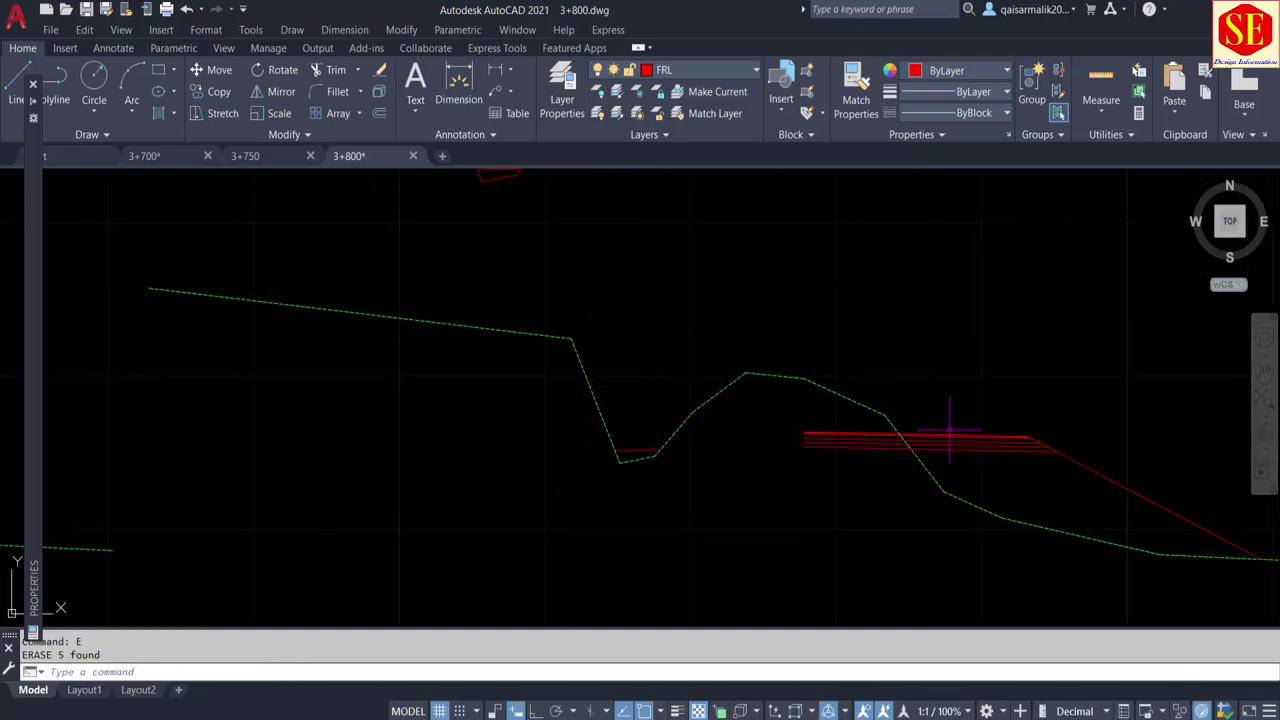
{"action": "left_click", "coordinate": [1036, 386]}
{"action": "left_click", "coordinate": [966, 471]}
{"action": "type", "text": "E"}
{"action": "key", "text": "Return"}
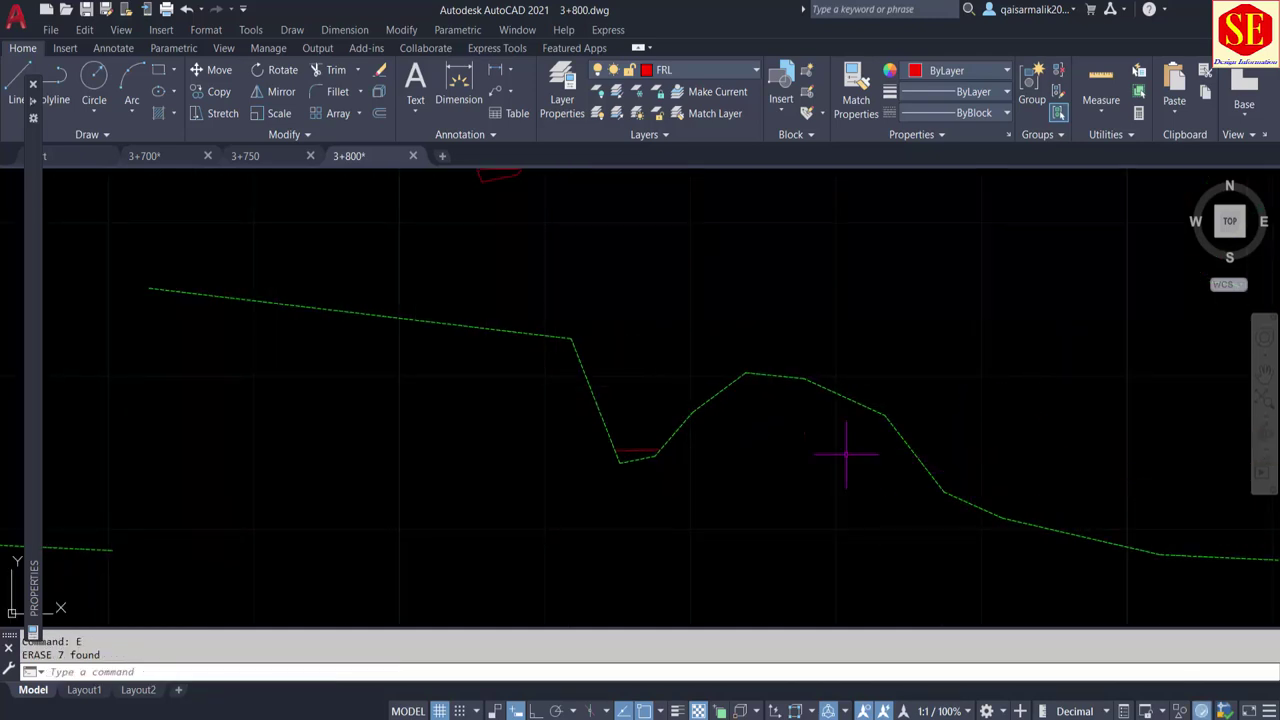
Trim the green ground line at the peak and erase the right green segment
{"action": "key", "text": "Return"}
{"action": "left_click", "coordinate": [775, 376]}
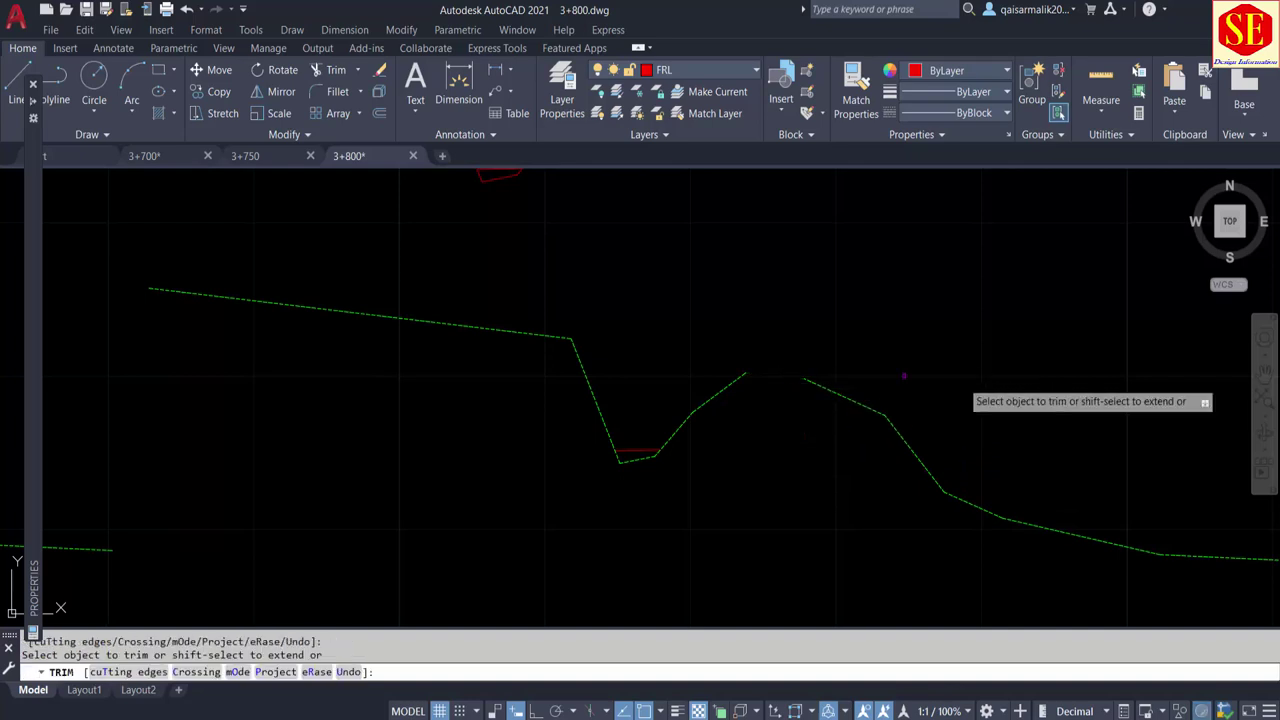
{"action": "left_click", "coordinate": [1037, 407]}
{"action": "left_click", "coordinate": [907, 496]}
{"action": "type", "text": "E"}
{"action": "key", "text": "Return"}
Erase the thick red line and the remaining red line with its diagonal
{"action": "scroll", "coordinate": [787, 487], "scroll_direction": "down", "scroll_amount": 3}
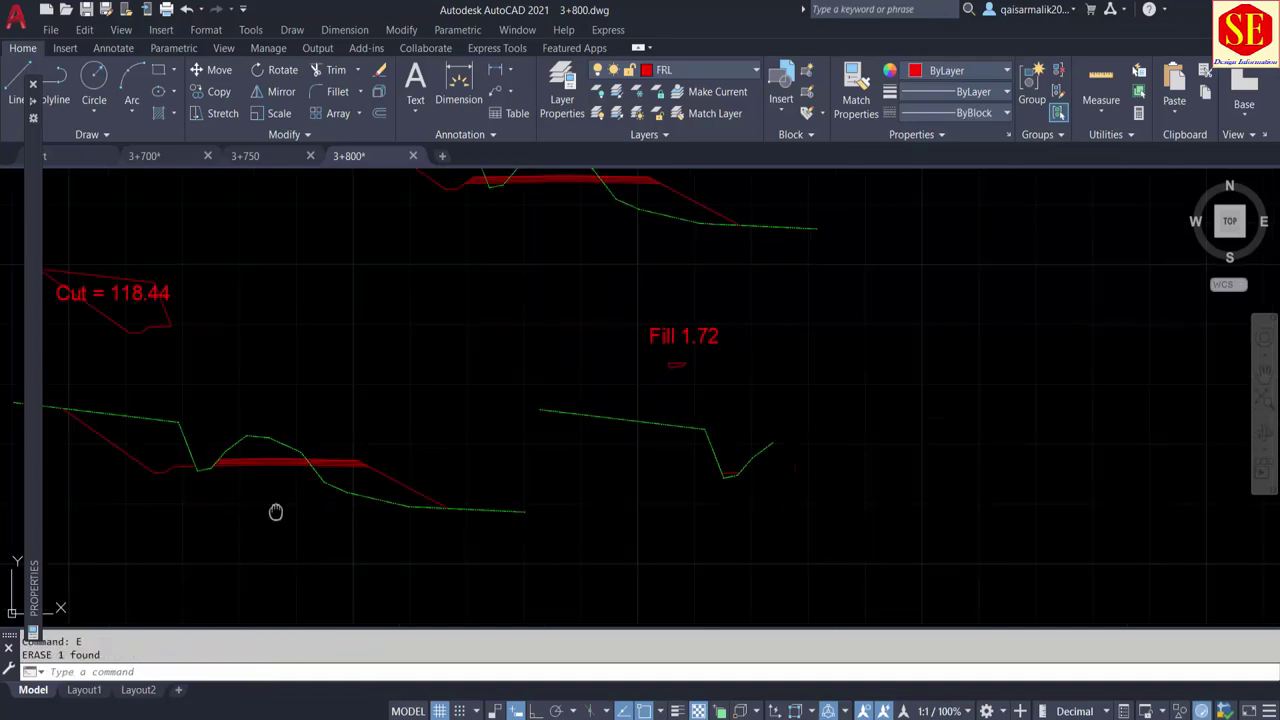
{"action": "middle_click_drag", "start_coordinate": [276, 512], "coordinate": [517, 457]}
{"action": "scroll", "coordinate": [517, 457], "scroll_direction": "up", "scroll_amount": 2}
{"action": "left_click", "coordinate": [520, 465]}
{"action": "left_click", "coordinate": [632, 410]}
{"action": "type", "text": "E"}
{"action": "key", "text": "Return"}
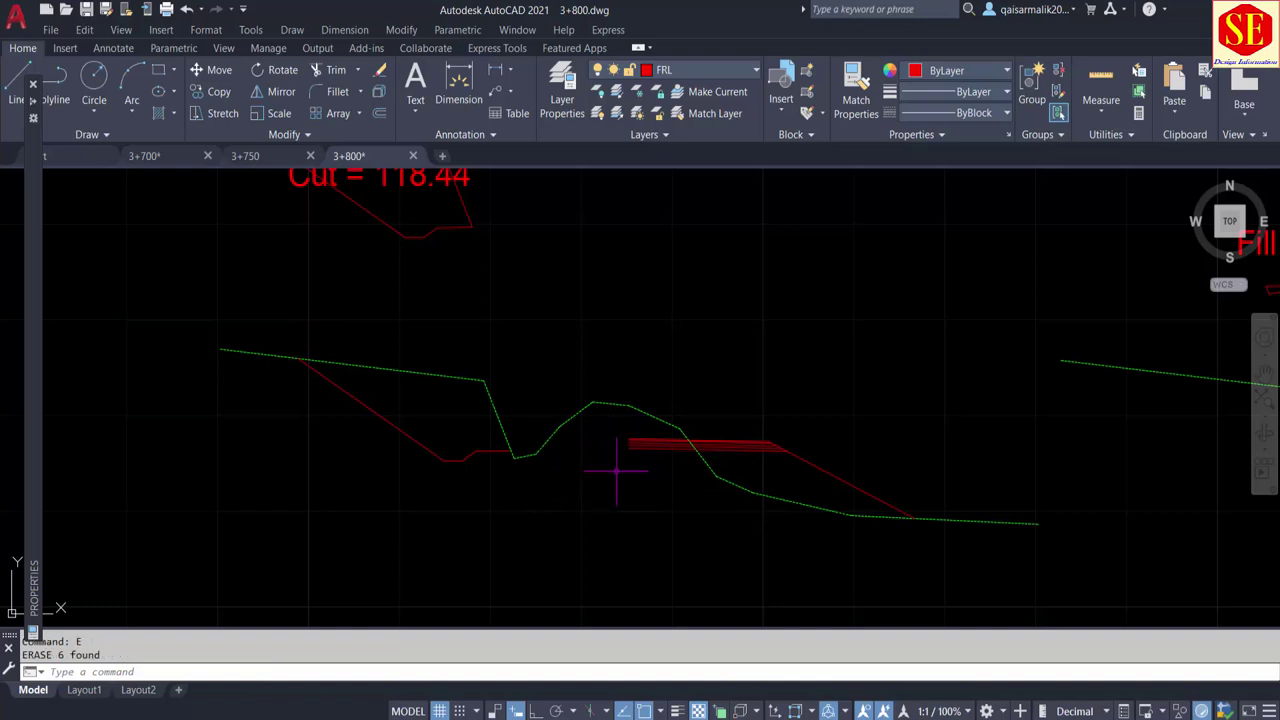
{"action": "left_click", "coordinate": [782, 422]}
{"action": "left_click", "coordinate": [743, 448]}
{"action": "key", "text": "Return"}
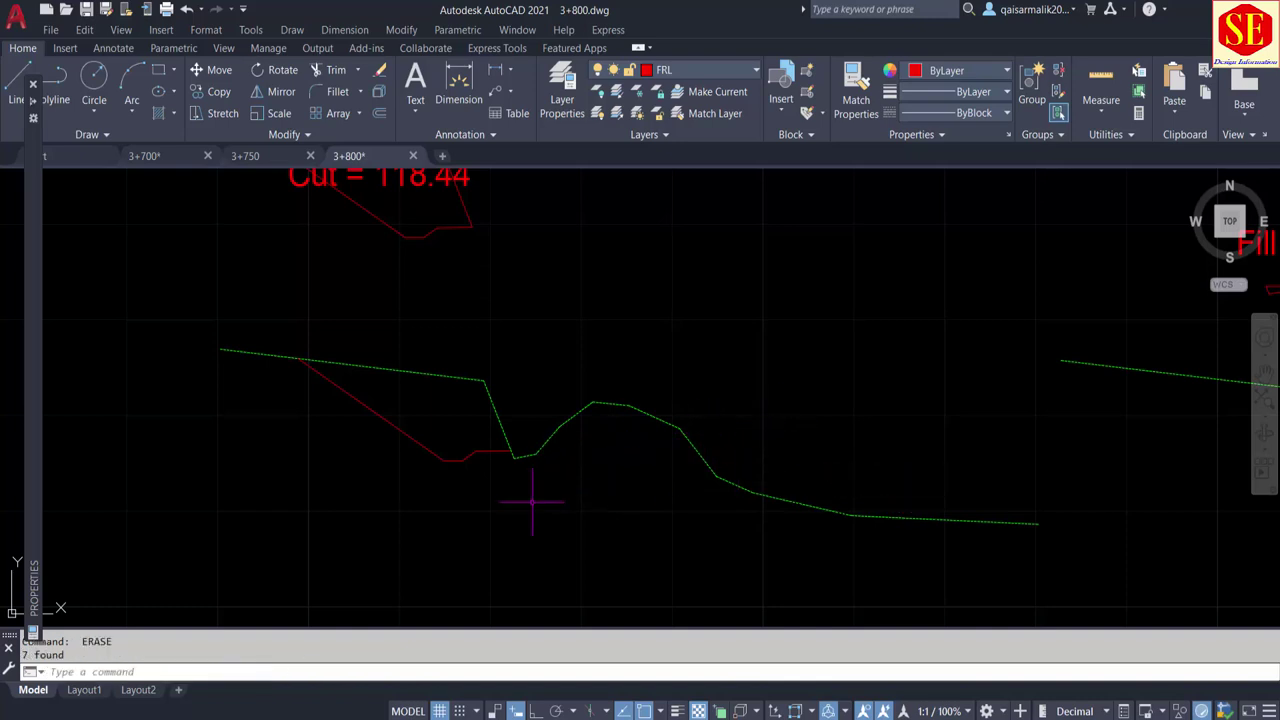
{"action": "type", "text": "tr"}
Erase the remaining green ground-line polyline from the scratch copy
{"action": "key", "text": "Return"}
{"action": "key", "text": "Escape"}
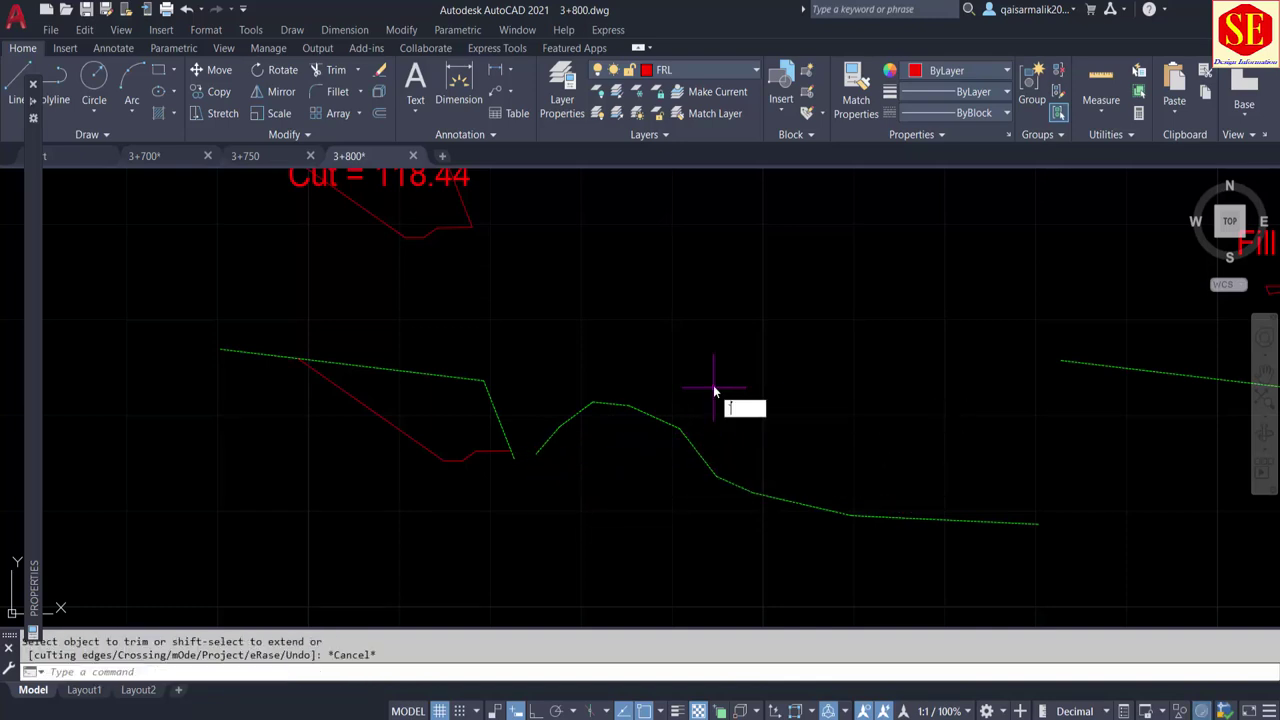
{"action": "left_click", "coordinate": [712, 386]}
{"action": "left_click", "coordinate": [615, 430]}
{"action": "type", "text": "E"}
{"action": "key", "text": "Return"}
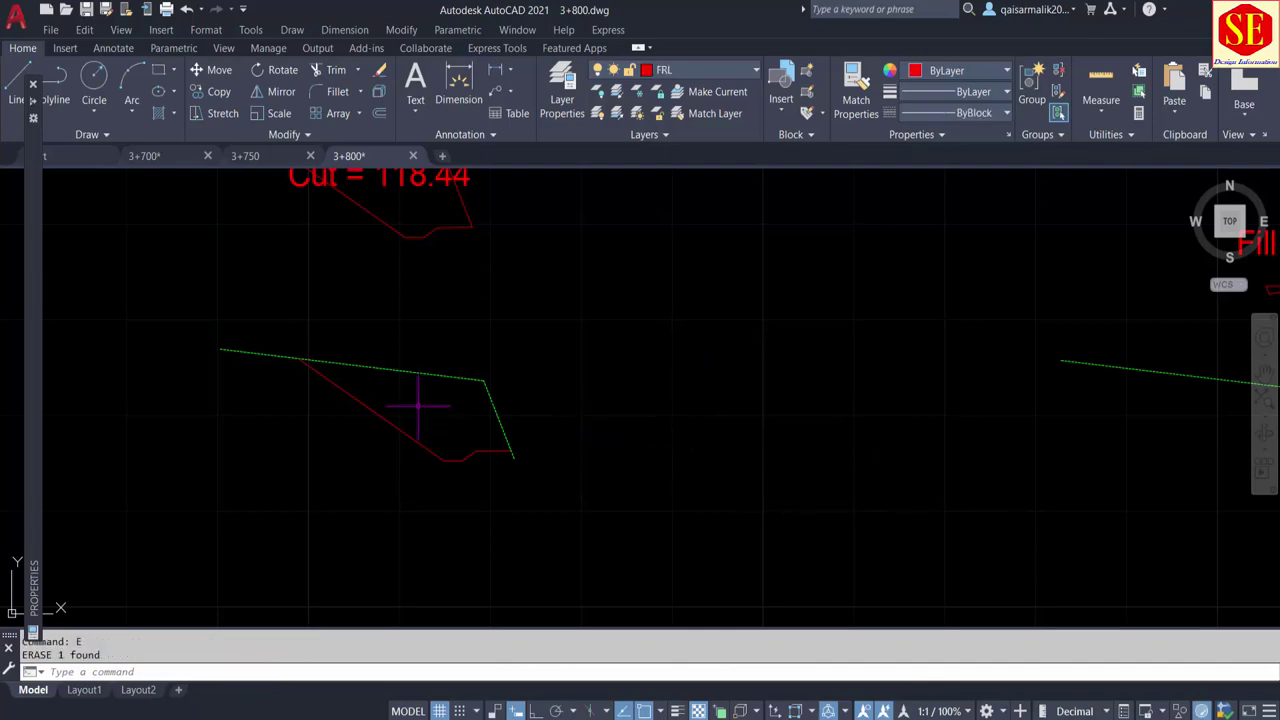
{"action": "scroll", "coordinate": [385, 303], "scroll_direction": "down", "scroll_amount": 2}
{"action": "scroll", "coordinate": [977, 388], "scroll_direction": "up", "scroll_amount": 2}
{"action": "scroll", "coordinate": [894, 380], "scroll_direction": "down", "scroll_amount": 1}
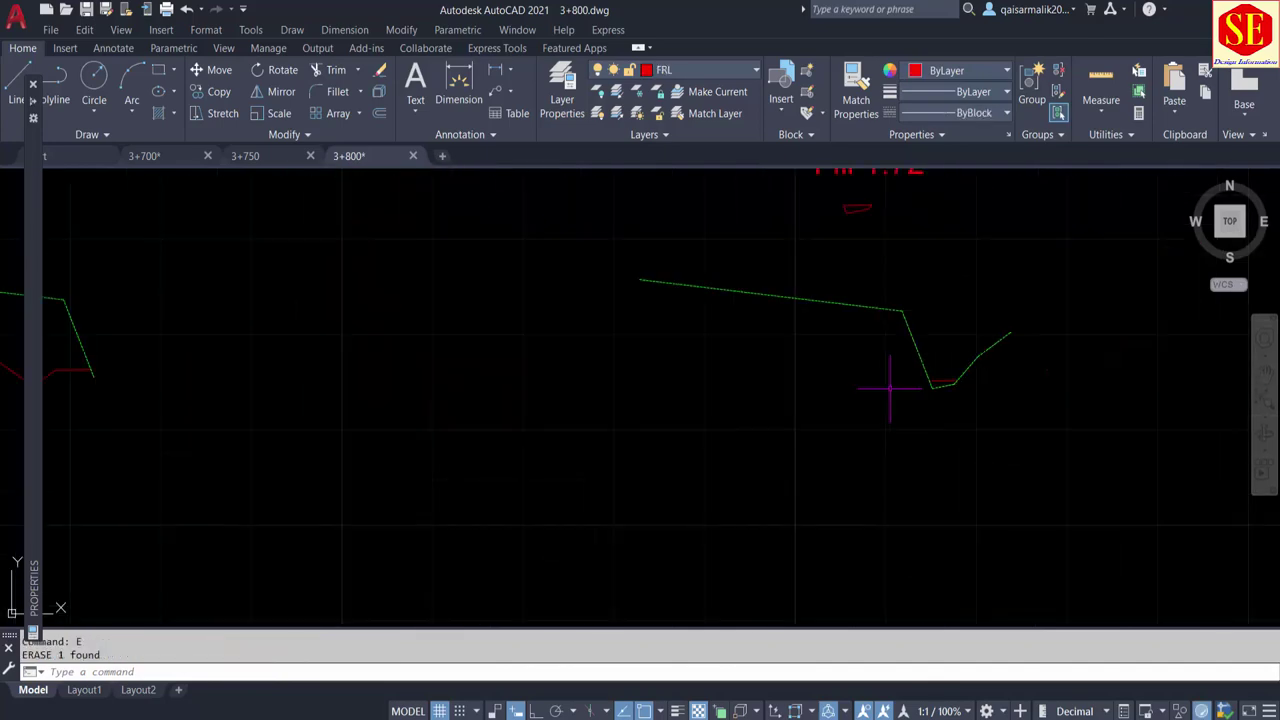
{"action": "scroll", "coordinate": [894, 380], "scroll_direction": "down", "scroll_amount": 1}
{"action": "scroll", "coordinate": [900, 376], "scroll_direction": "down", "scroll_amount": 3}
{"action": "scroll", "coordinate": [757, 457], "scroll_direction": "up", "scroll_amount": 3}
Fence-trim the layered red lines crossing the mound on both sides
{"action": "scroll", "coordinate": [880, 431], "scroll_direction": "up", "scroll_amount": 2}
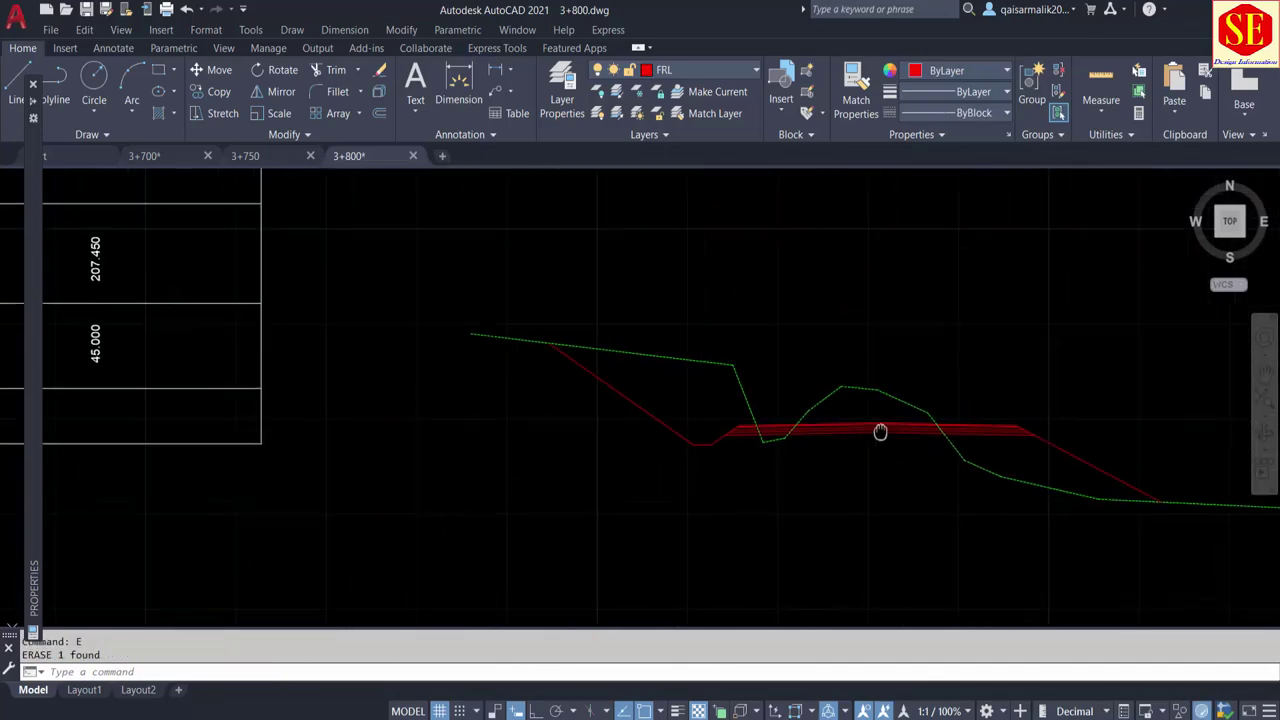
{"action": "scroll", "coordinate": [871, 431], "scroll_direction": "up", "scroll_amount": 2}
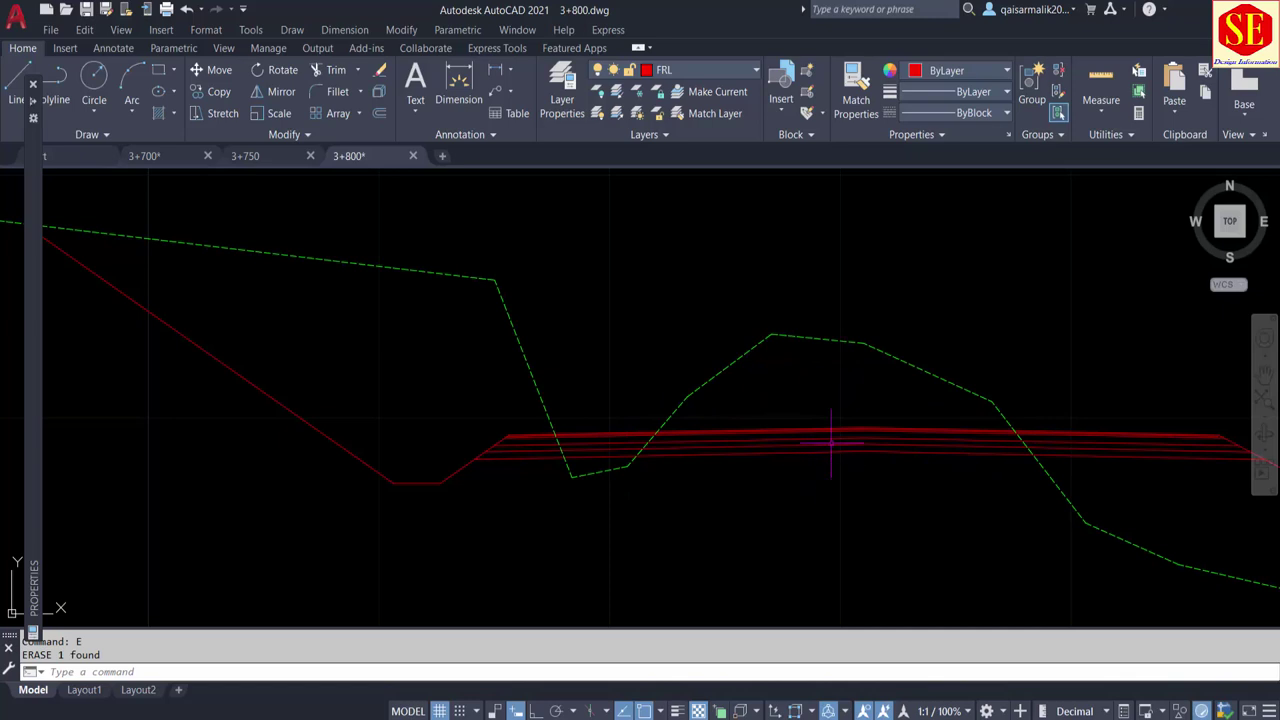
{"action": "middle_click_drag", "start_coordinate": [830, 443], "coordinate": [757, 424]}
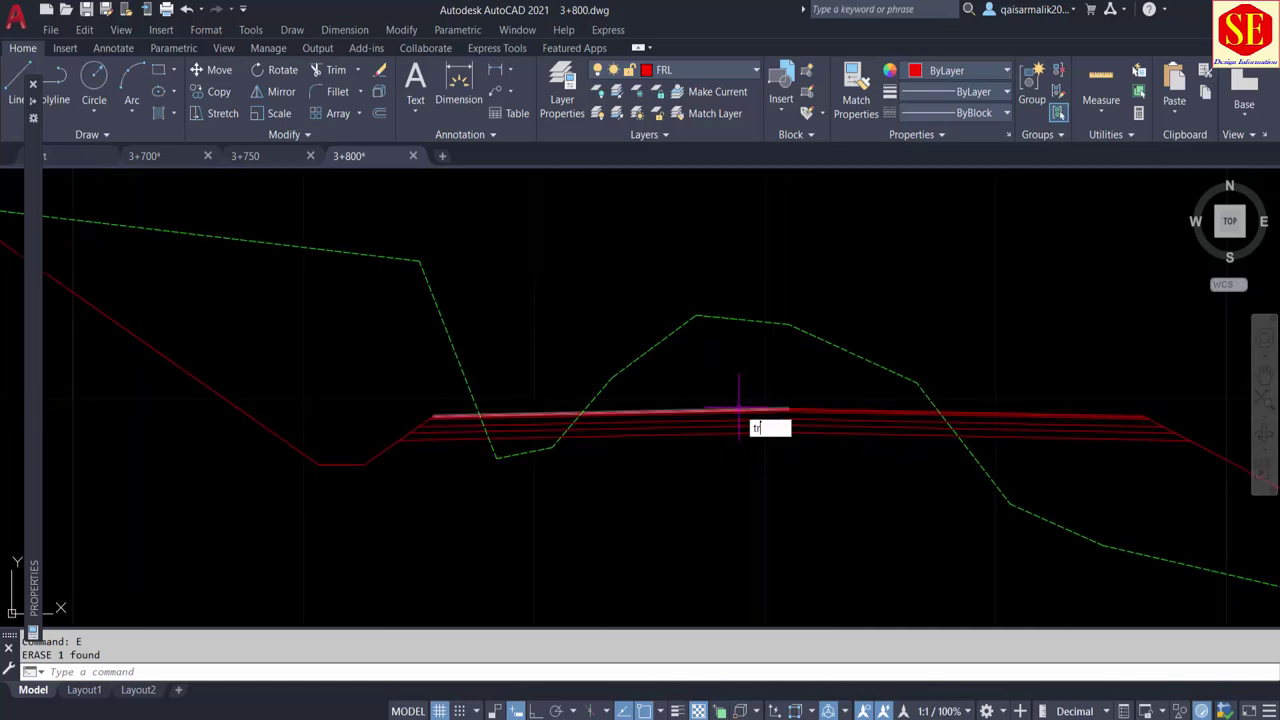
{"action": "key", "text": "Return"}
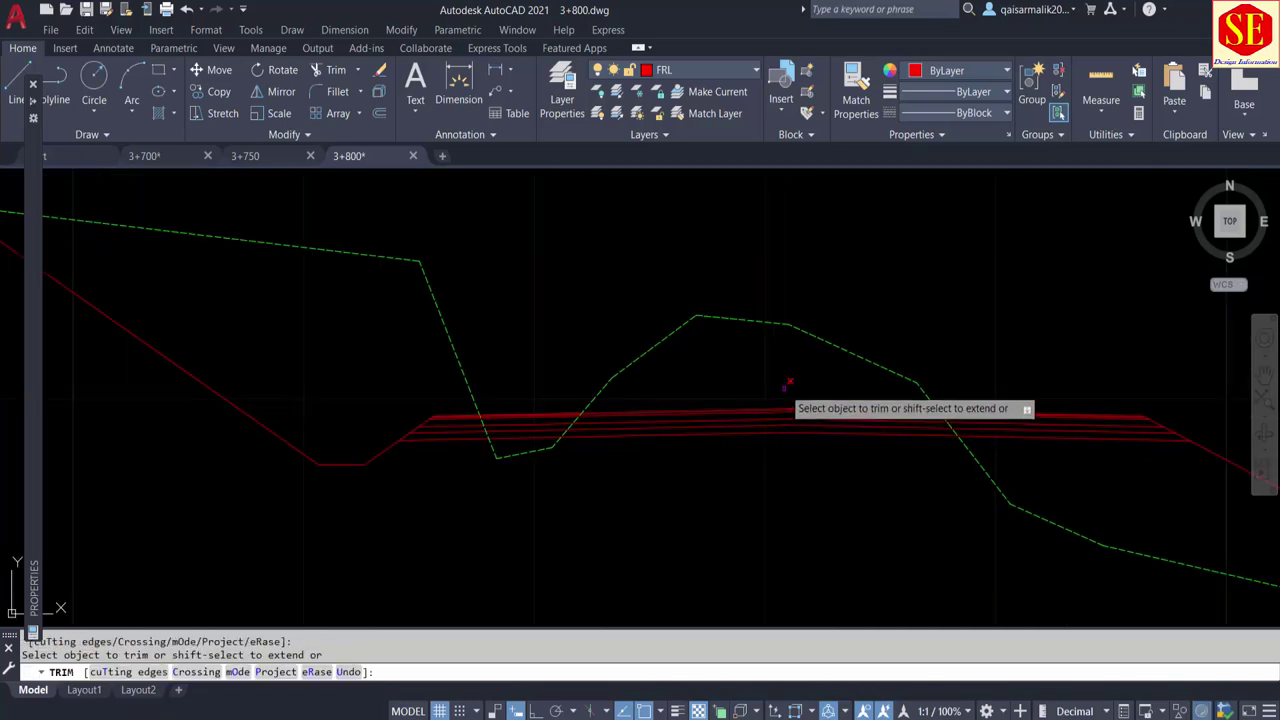
{"action": "left_click_drag", "start_coordinate": [786, 380], "coordinate": [760, 416]}
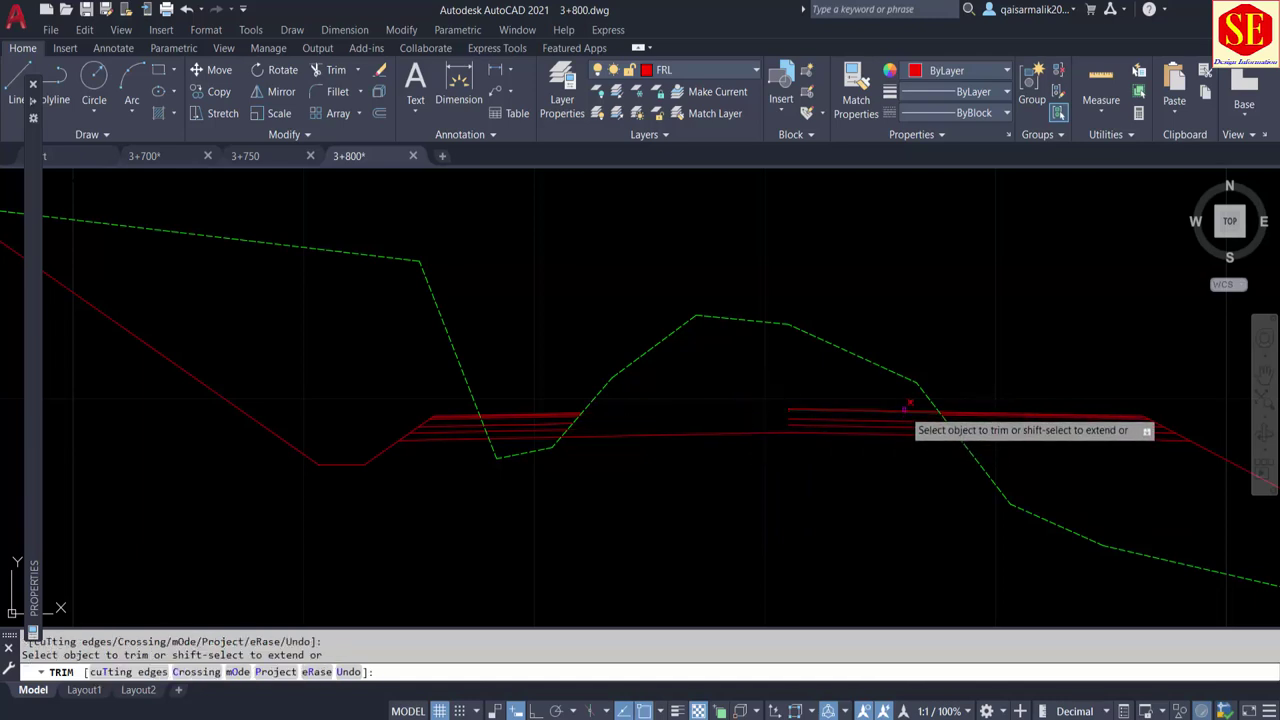
{"action": "left_click_drag", "start_coordinate": [893, 413], "coordinate": [899, 428]}
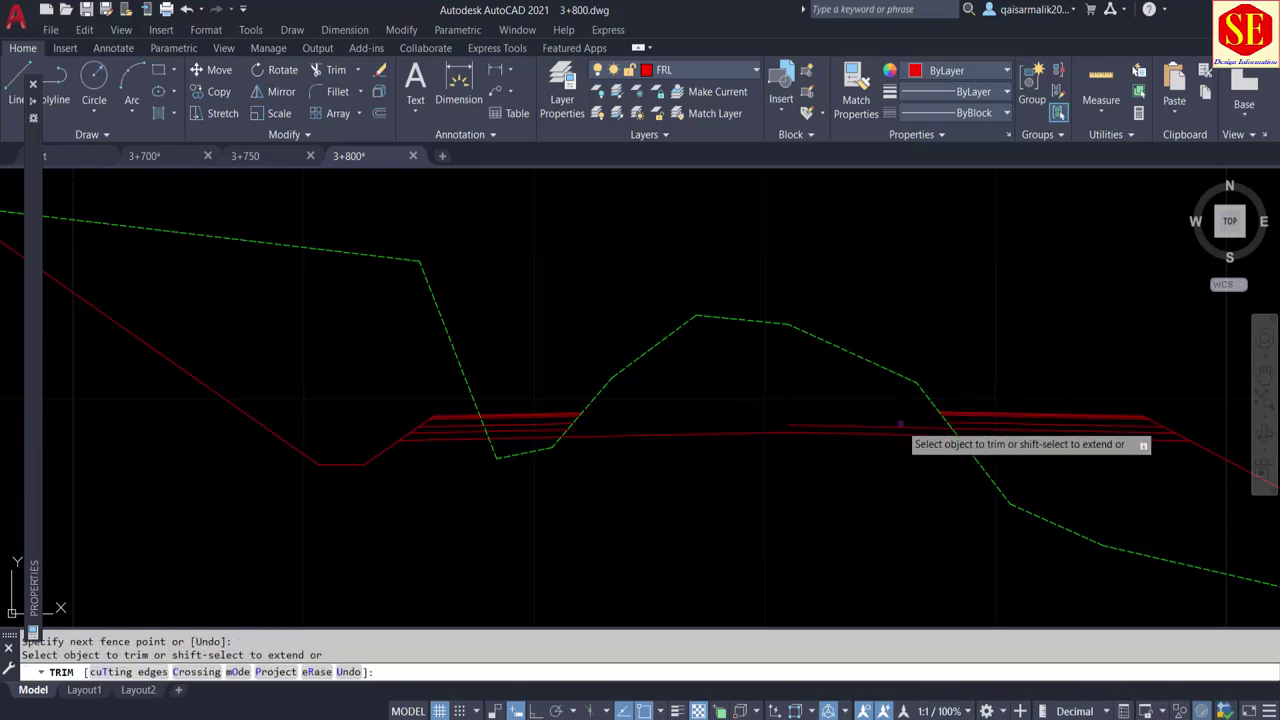
{"action": "scroll", "coordinate": [890, 410], "scroll_direction": "up", "scroll_amount": 3}
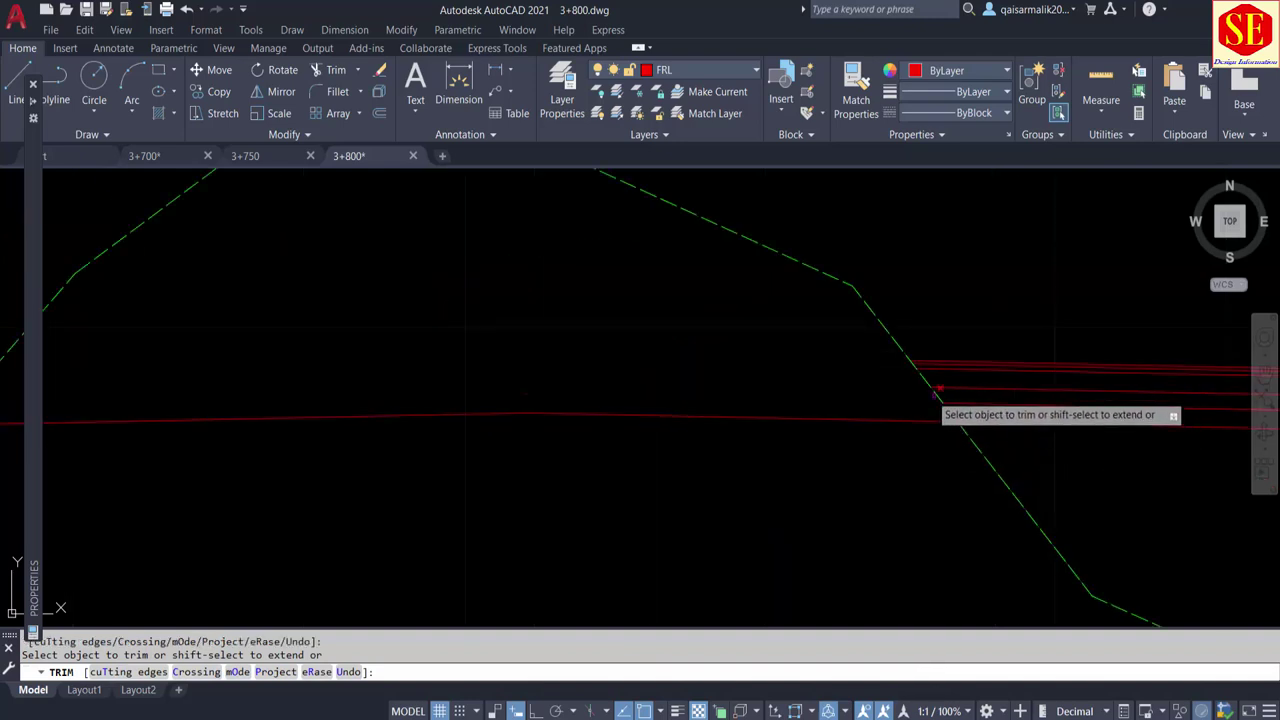
{"action": "key", "text": "Escape"}
Erase the leftover small red stubs with a selection window
{"action": "middle_click_drag", "start_coordinate": [468, 352], "coordinate": [689, 414]}
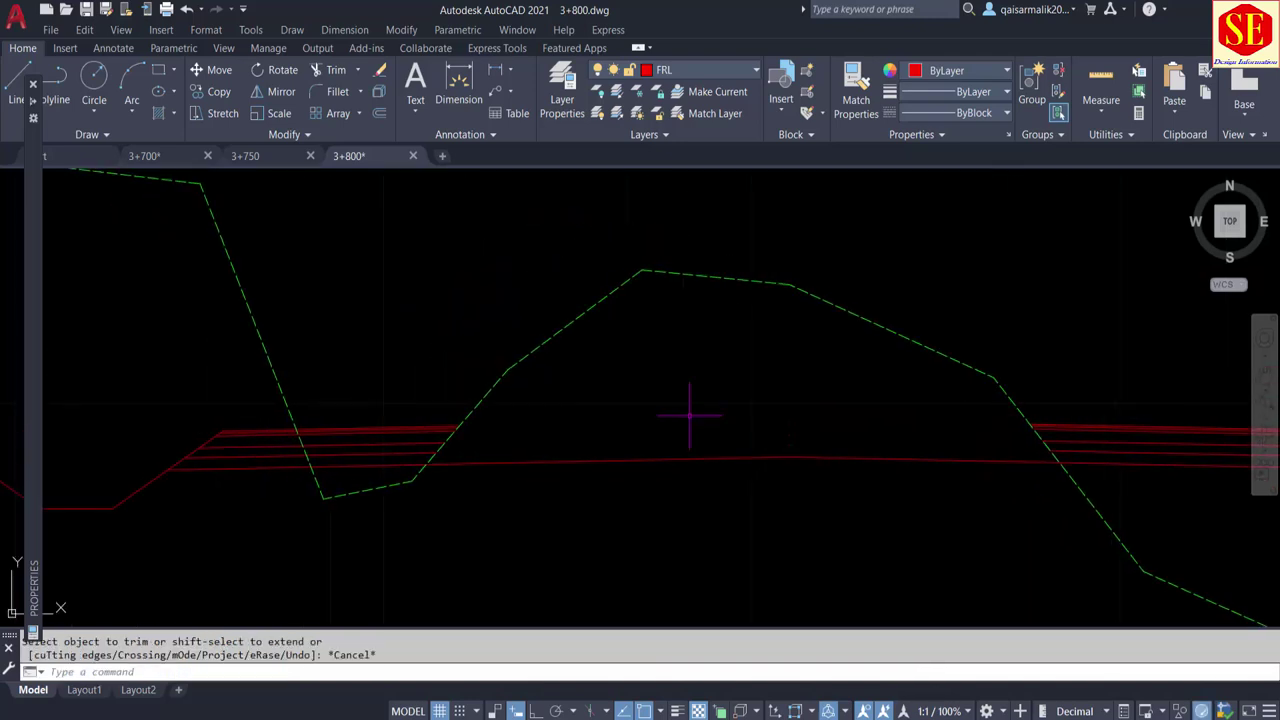
{"action": "left_click", "coordinate": [800, 400]}
{"action": "left_click", "coordinate": [778, 452]}
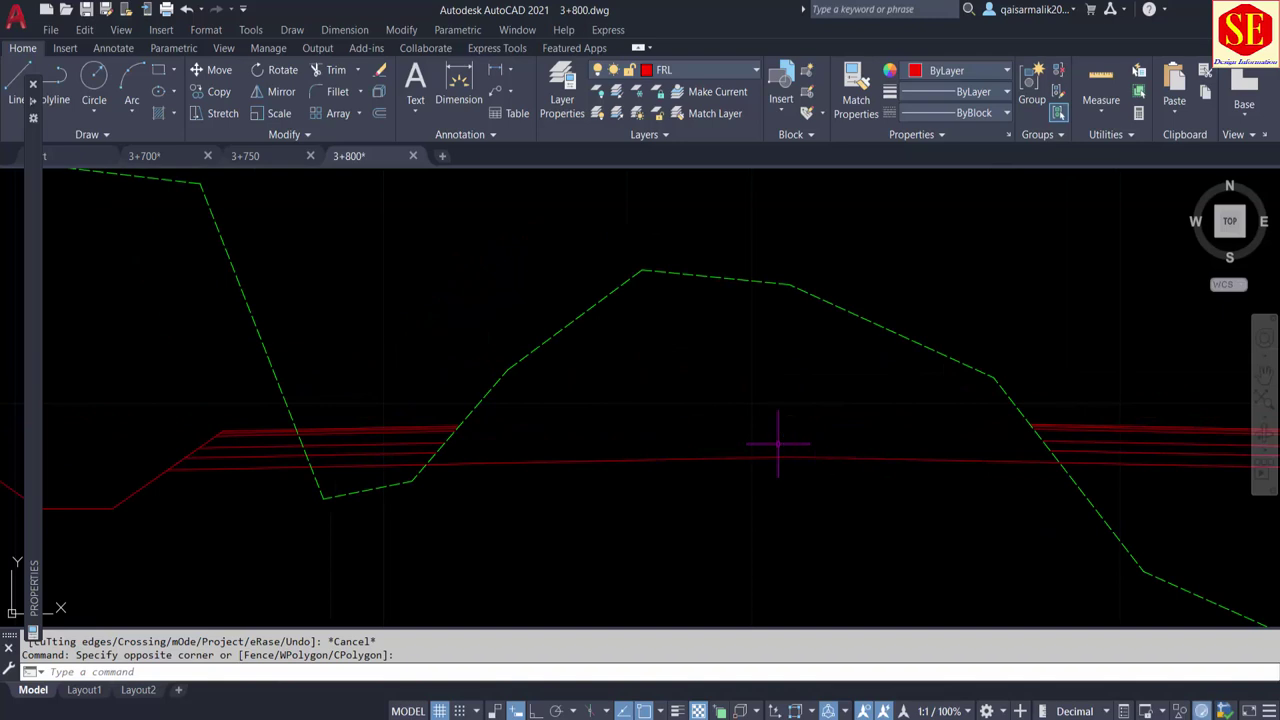
{"action": "type", "text": "e"}
{"action": "key", "text": "Return"}
{"action": "middle_click_drag", "start_coordinate": [748, 406], "coordinate": [743, 420]}
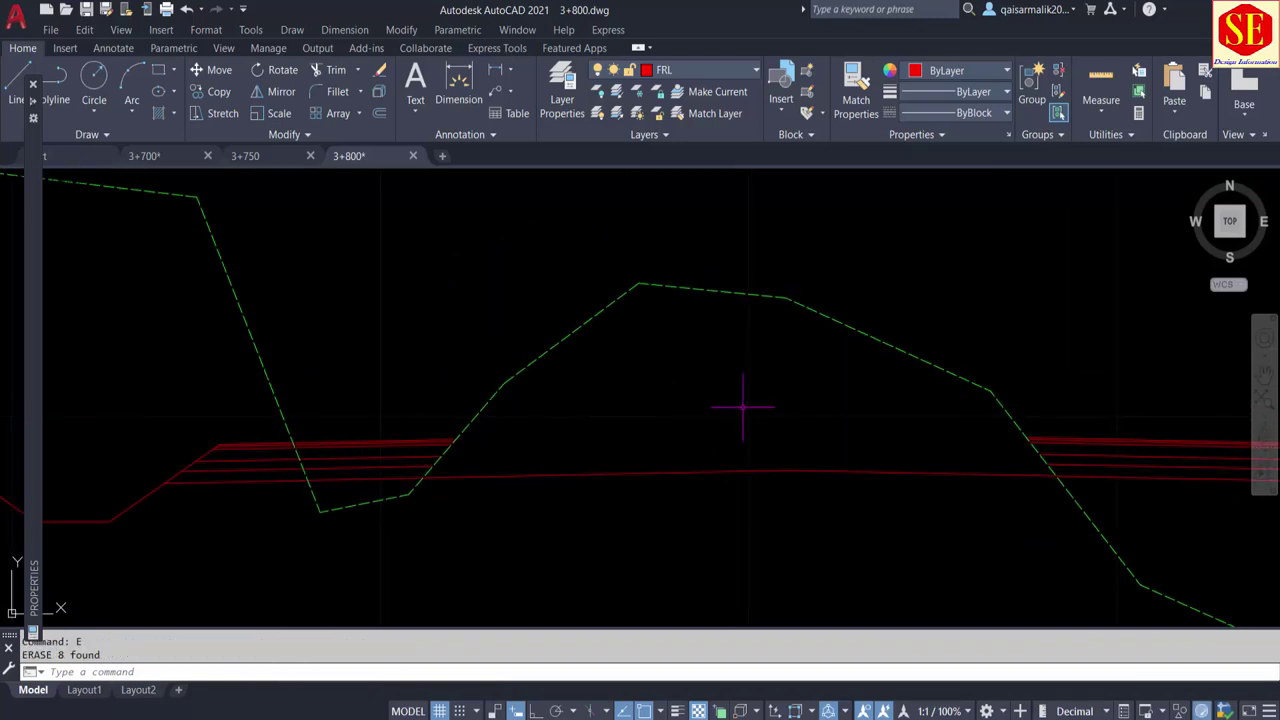
Measure the cut region in the mound and place its outline copy with the 54.93 value above
{"action": "key", "text": "Return"}
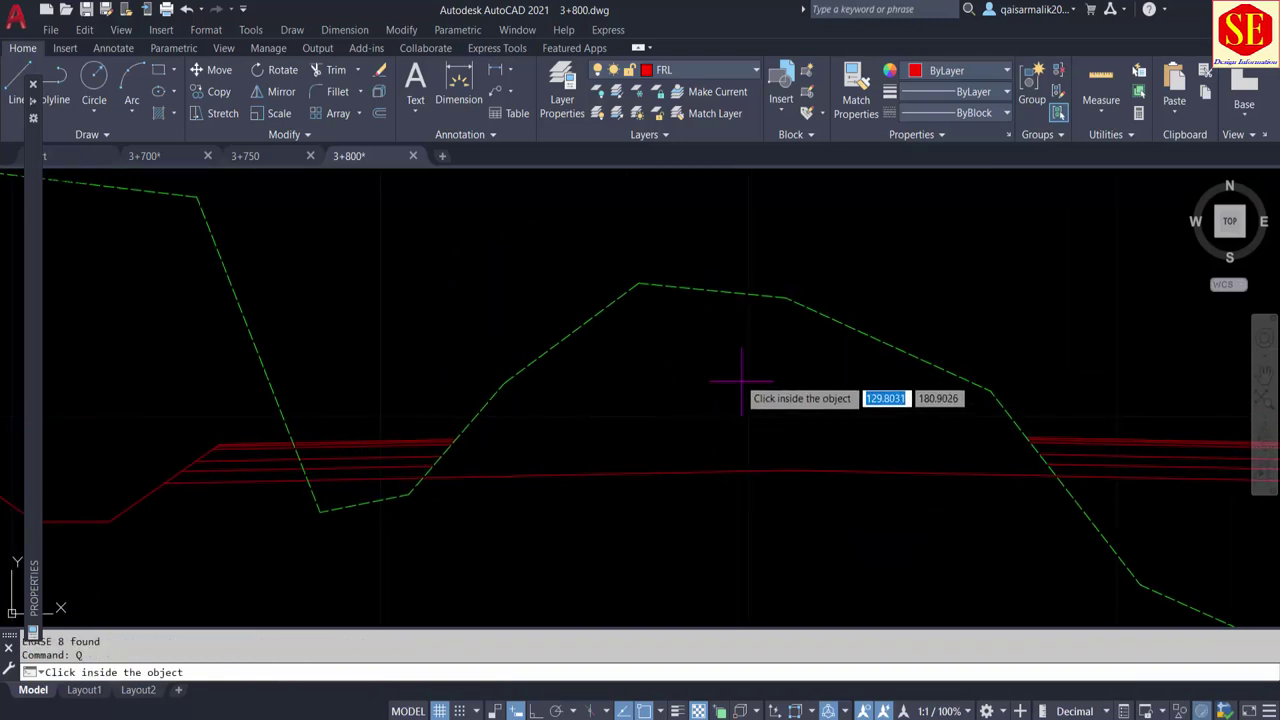
{"action": "left_click", "coordinate": [740, 376]}
{"action": "scroll", "coordinate": [750, 388], "scroll_direction": "down", "scroll_amount": 3}
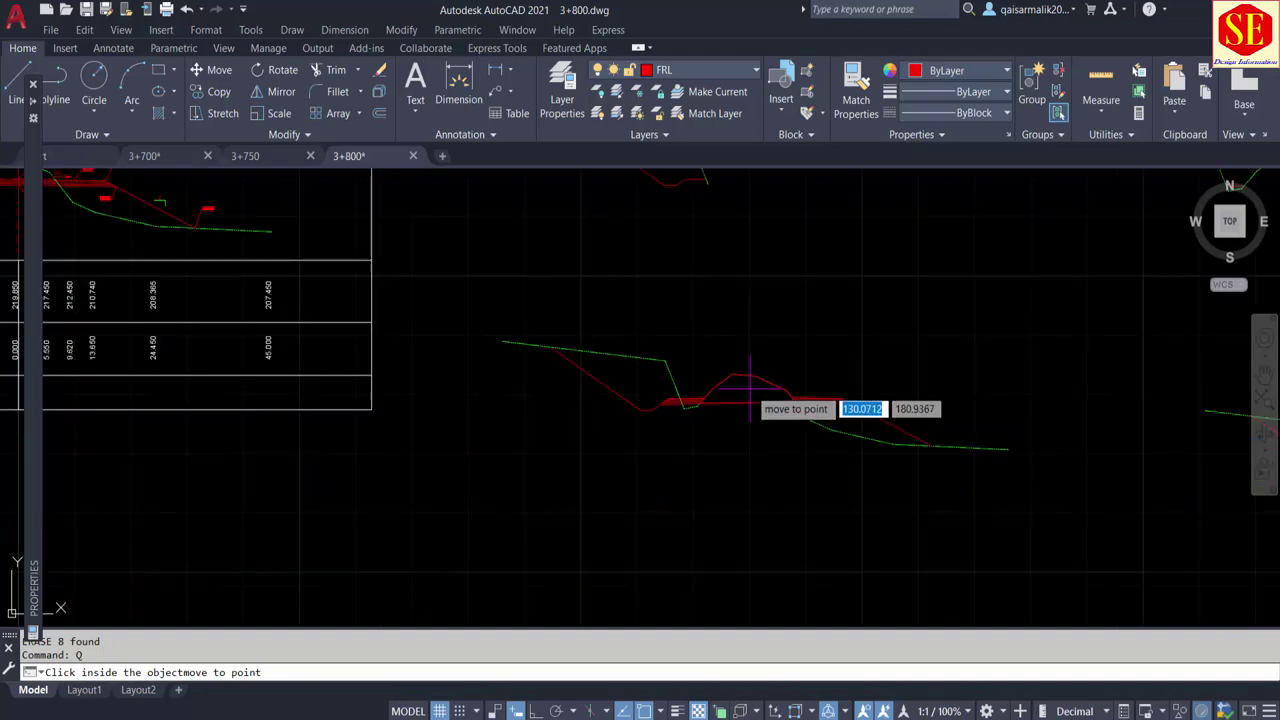
{"action": "left_click", "coordinate": [750, 300]}
{"action": "scroll", "coordinate": [750, 300], "scroll_direction": "up", "scroll_amount": 2}
{"action": "left_click", "coordinate": [740, 310]}
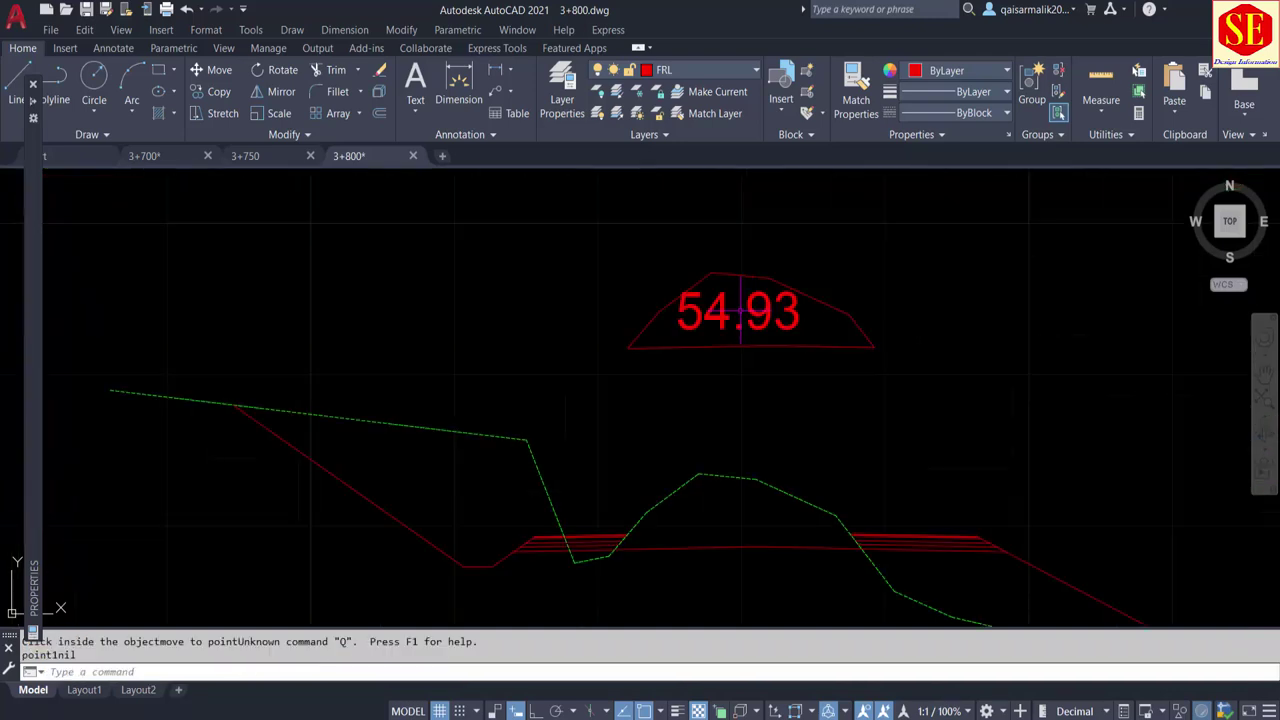
Edit the 54.93 label to read 'Cut 2 =54.93'
{"action": "double_click", "coordinate": [685, 313]}
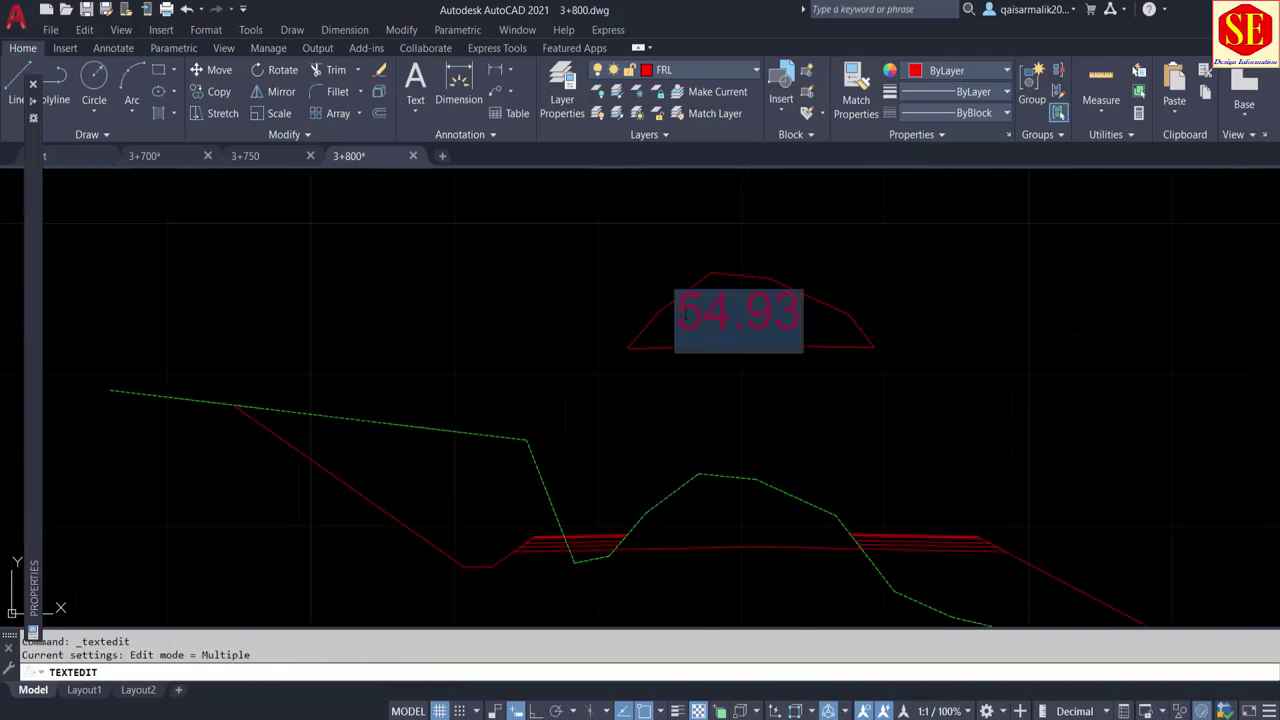
{"action": "type", "text": "Cut "}
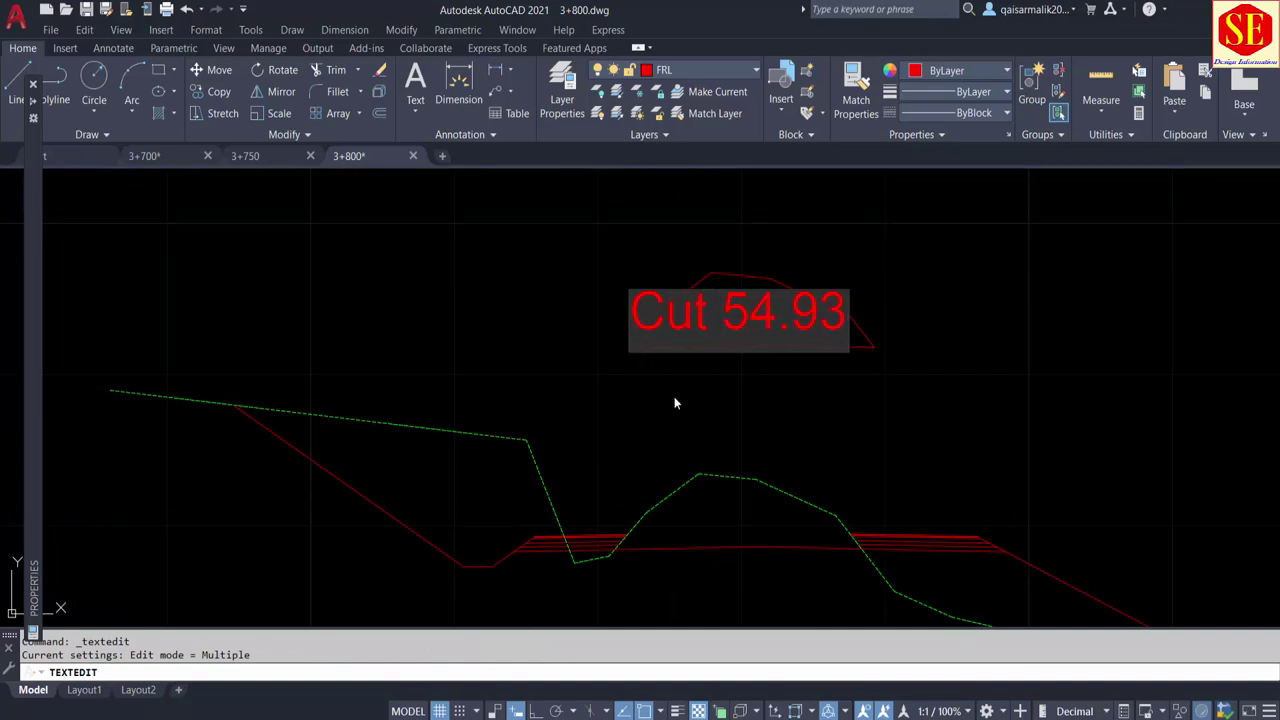
{"action": "type", "text": "2 ="}
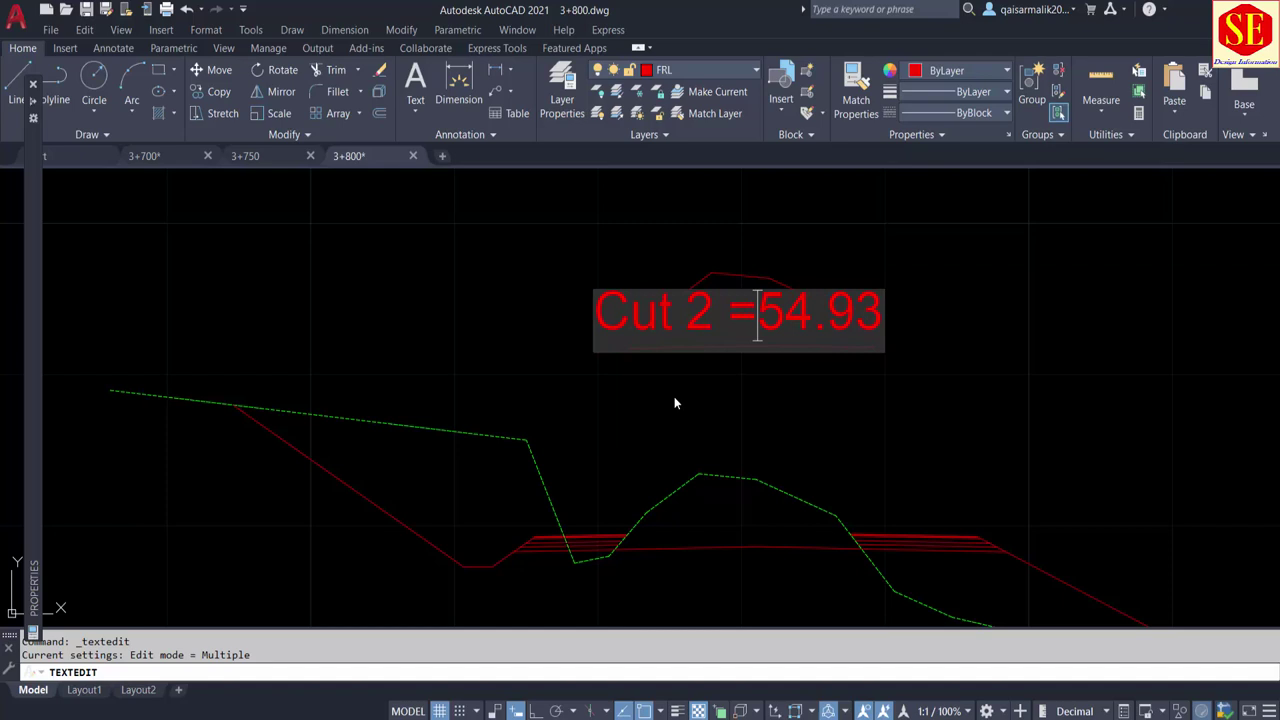
{"action": "left_click", "coordinate": [971, 312]}
{"action": "scroll", "coordinate": [755, 368], "scroll_direction": "down", "scroll_amount": 1}
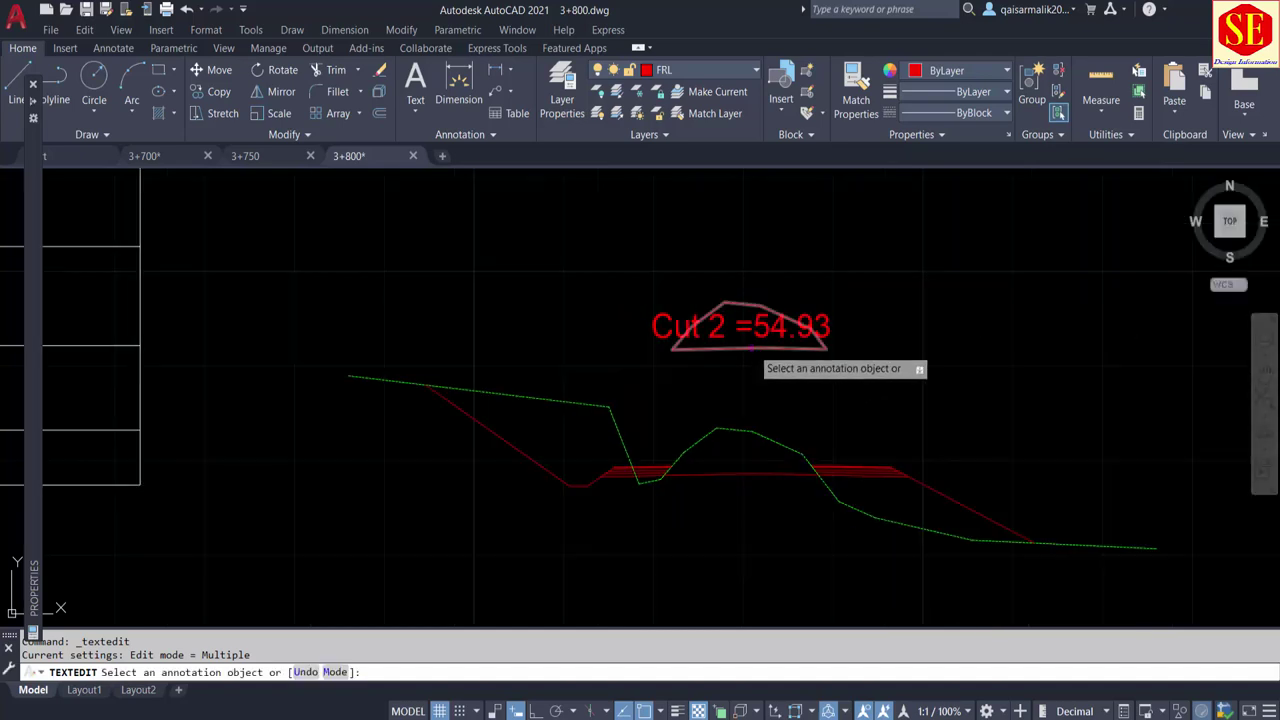
{"action": "middle_click_drag", "start_coordinate": [755, 368], "coordinate": [744, 432]}
{"action": "scroll", "coordinate": [744, 432], "scroll_direction": "up", "scroll_amount": 2}
{"action": "key", "text": "Escape"}
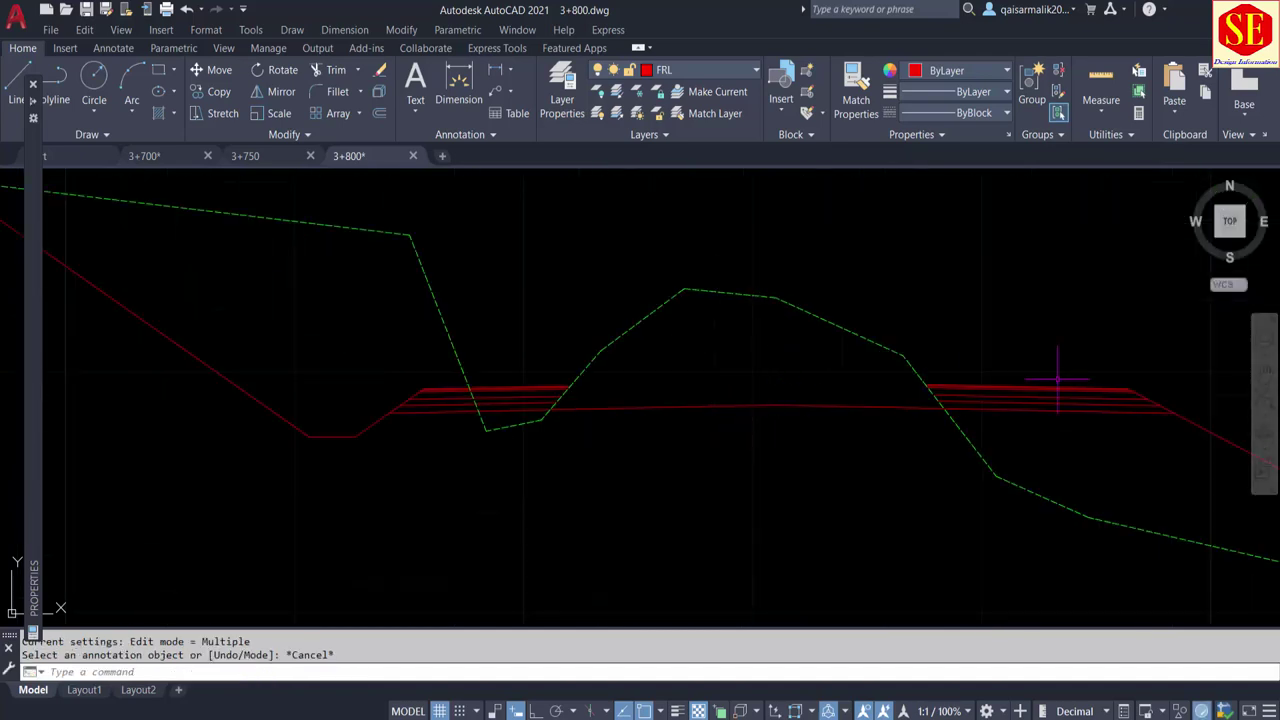
Erase the extra red pavement profile lines on the right of the Cut 2 copy
{"action": "middle_click_drag", "start_coordinate": [1057, 379], "coordinate": [877, 386]}
{"action": "left_click", "coordinate": [983, 348]}
{"action": "left_click", "coordinate": [918, 433]}
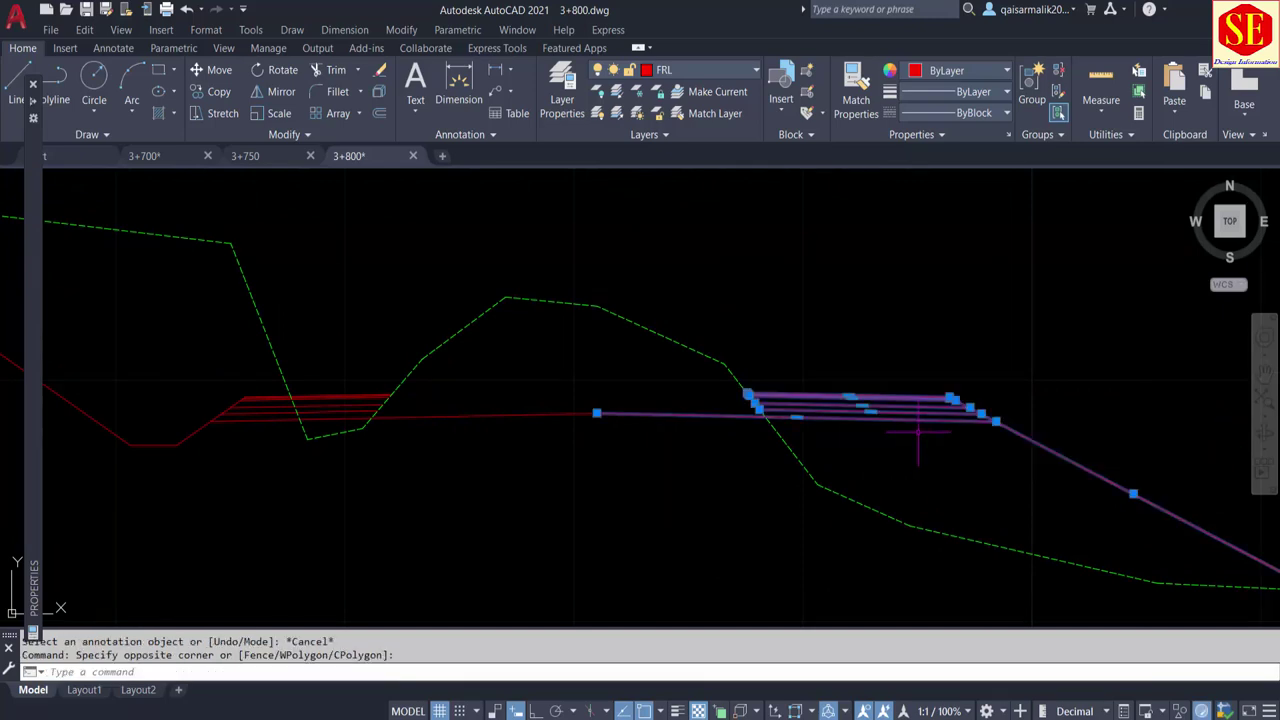
{"action": "key", "text": "Escape"}
{"action": "key", "text": "Return"}
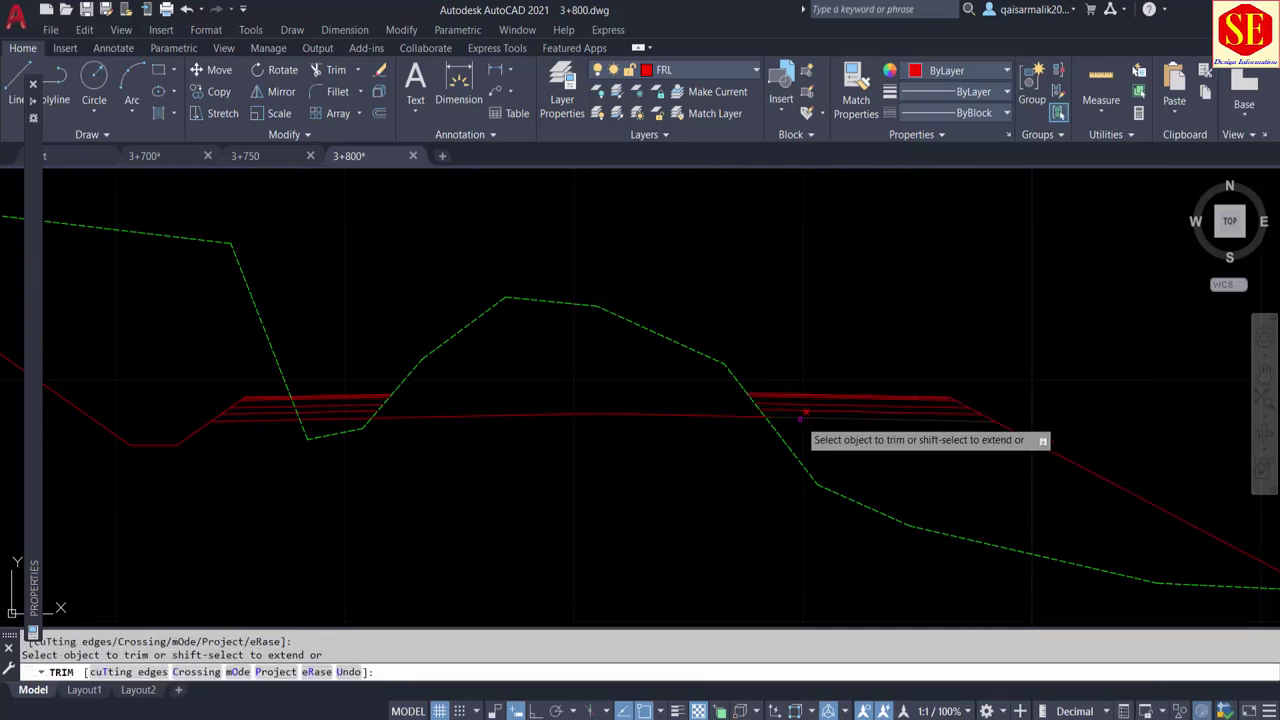
{"action": "key", "text": "Escape"}
{"action": "left_click", "coordinate": [935, 371]}
{"action": "left_click", "coordinate": [897, 430]}
{"action": "type", "text": "e"}
{"action": "key", "text": "Return"}
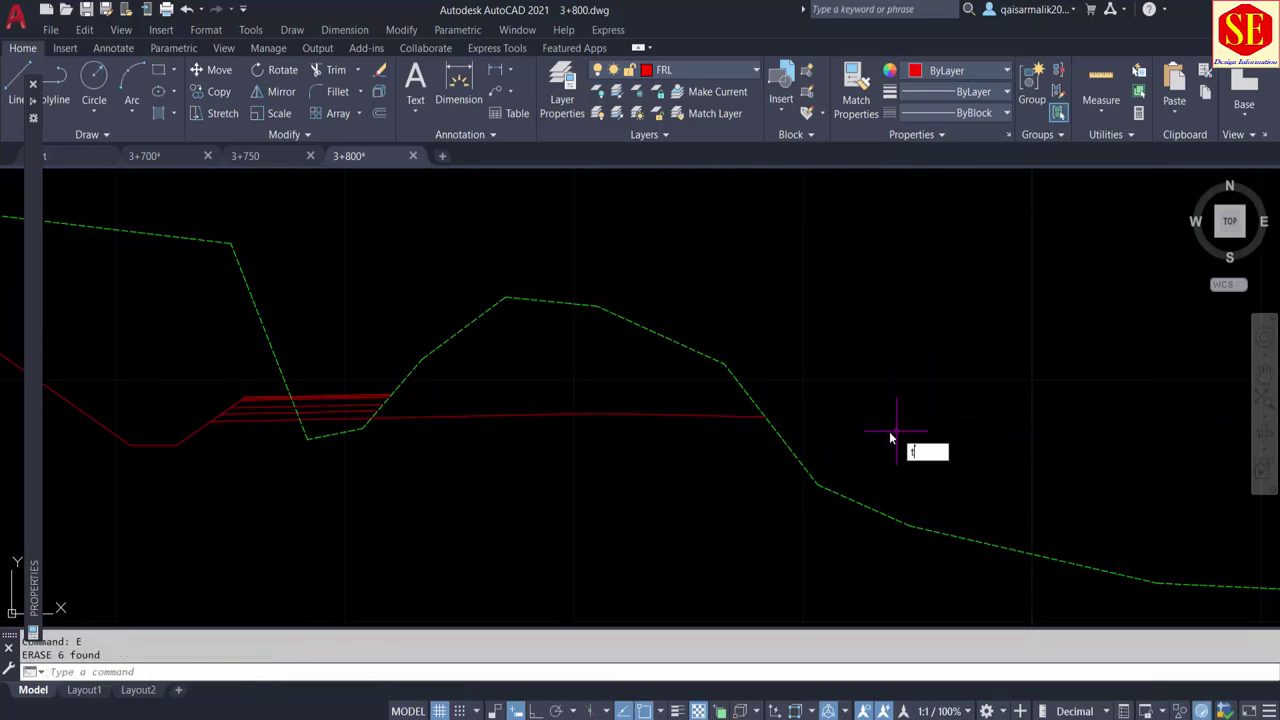
Trim the ground line beyond the road edge and near the V dip, then erase the leftover left road layers
{"action": "key", "text": "Return"}
{"action": "left_click", "coordinate": [790, 452]}
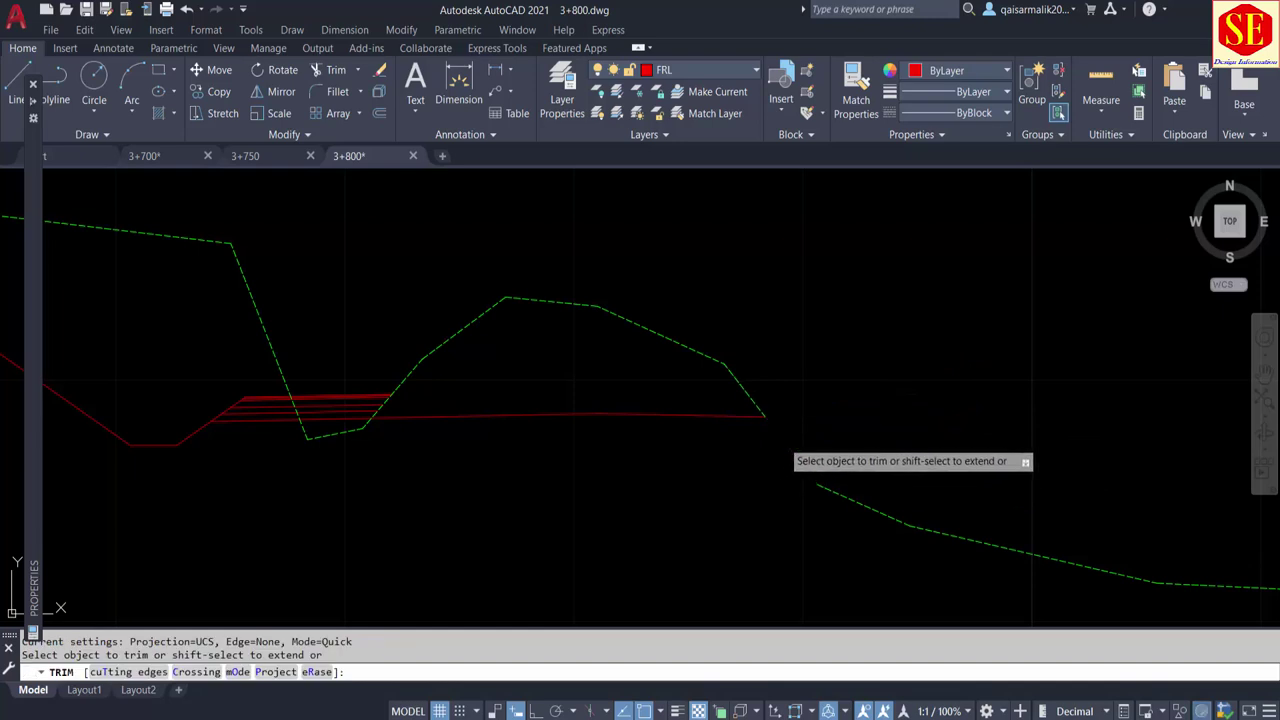
{"action": "left_click", "coordinate": [320, 350]}
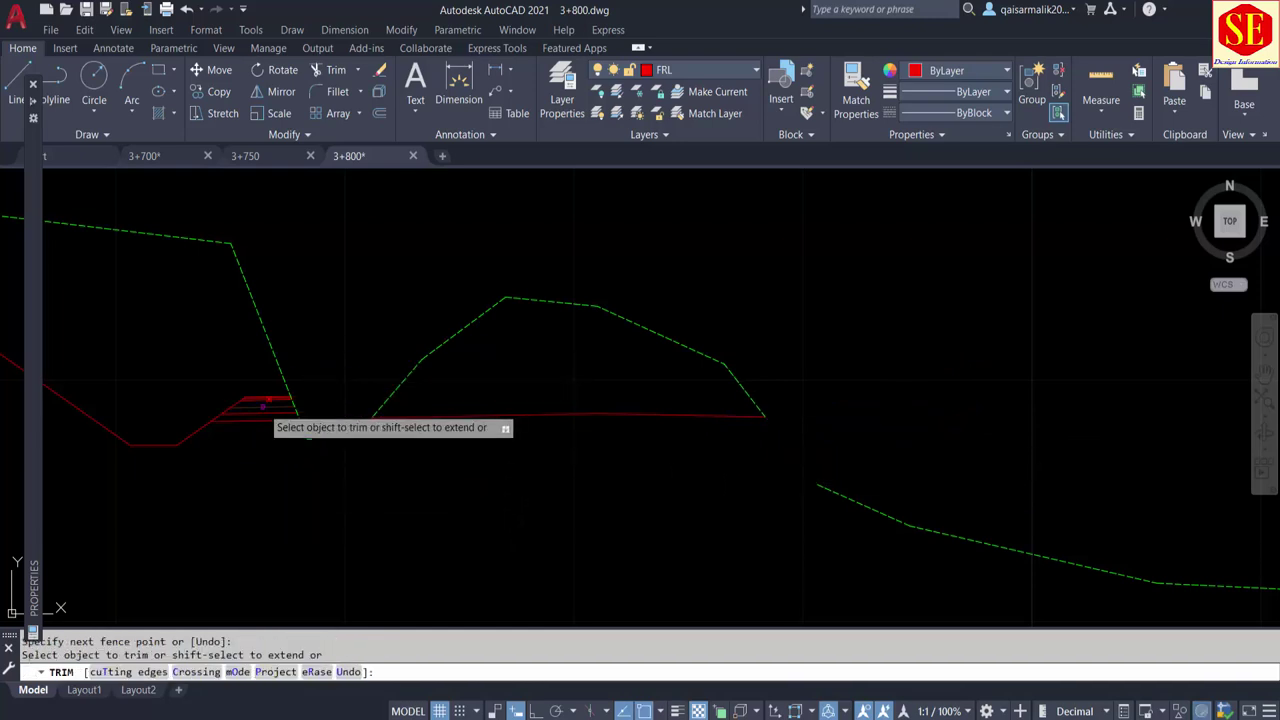
{"action": "key", "text": "Escape"}
{"action": "left_click", "coordinate": [267, 375]}
{"action": "left_click", "coordinate": [143, 491]}
{"action": "type", "text": "e"}
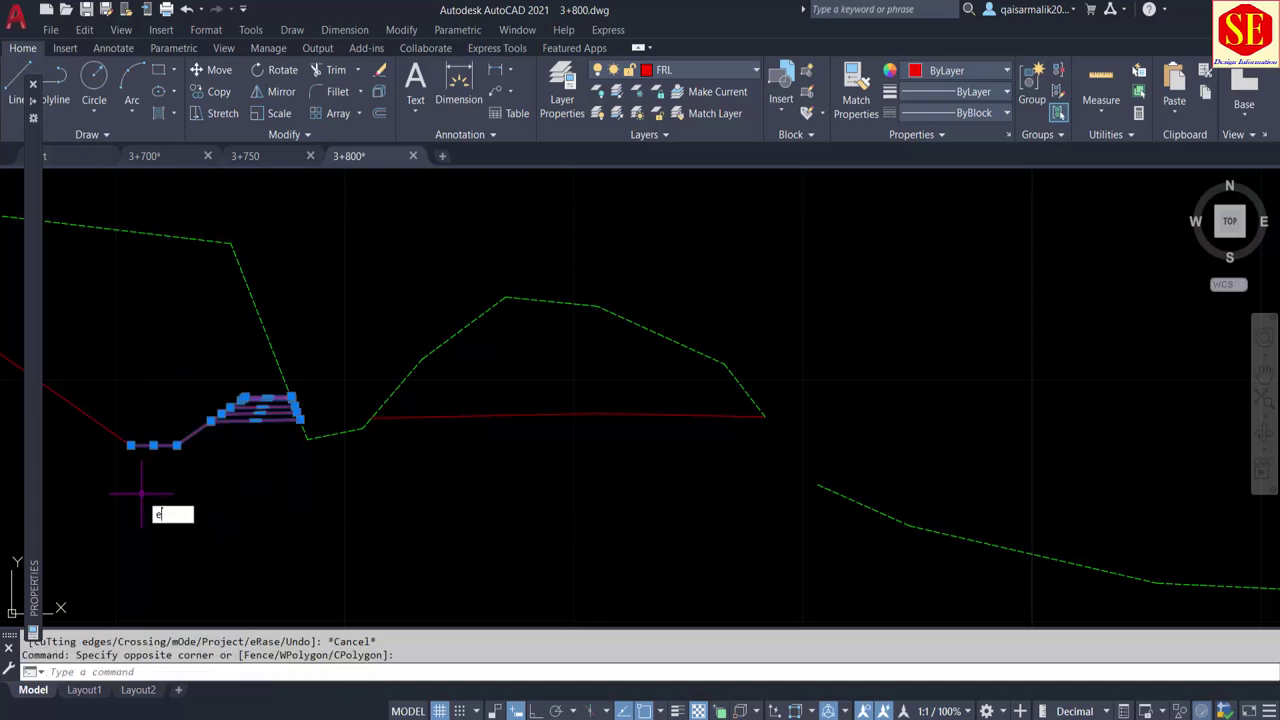
{"action": "type", "text": "E"}
{"action": "key", "text": "Return"}
Erase the left-hand ground slope polyline
{"action": "type", "text": "tr"}
{"action": "key", "text": "Return"}
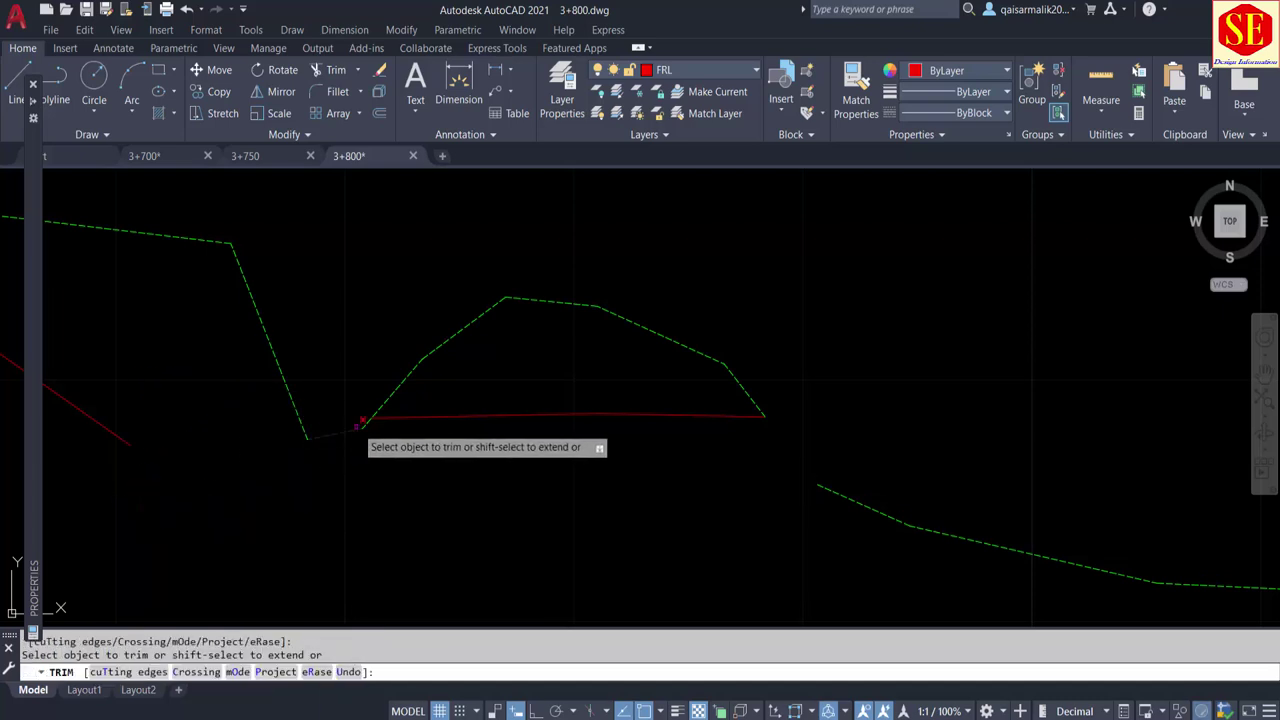
{"action": "key", "text": "Escape"}
{"action": "left_click", "coordinate": [345, 250]}
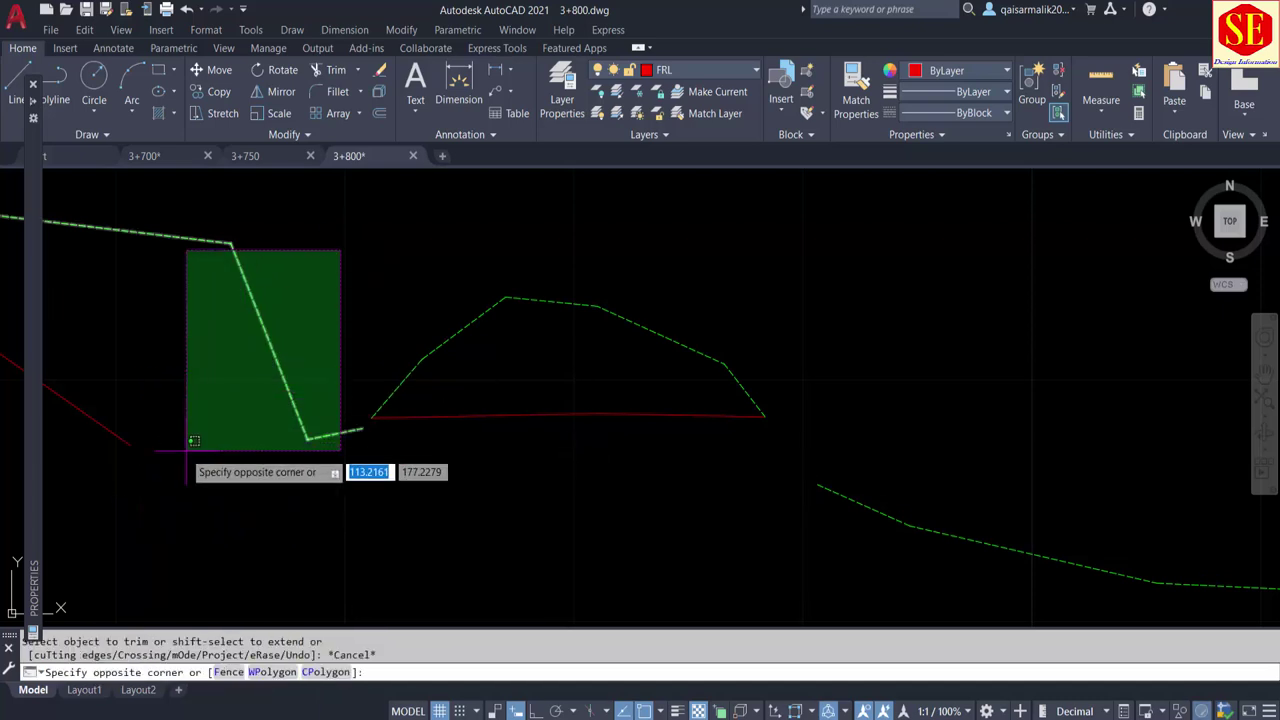
{"action": "left_click", "coordinate": [134, 481]}
{"action": "type", "text": "E"}
{"action": "key", "text": "Return"}
Erase the remaining red line and the lower green ground line
{"action": "scroll", "coordinate": [501, 420], "scroll_direction": "down", "scroll_amount": 2}
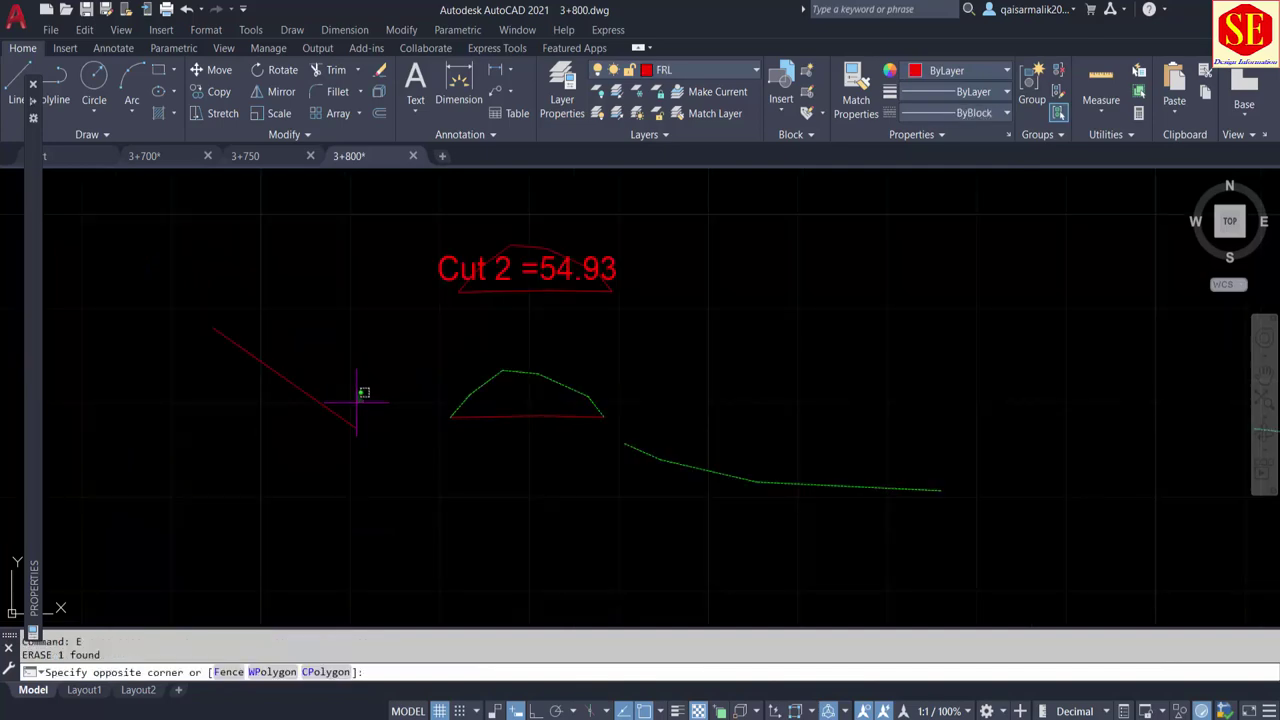
{"action": "left_click", "coordinate": [335, 426]}
{"action": "type", "text": "E"}
{"action": "key", "text": "Return"}
{"action": "scroll", "coordinate": [571, 338], "scroll_direction": "down", "scroll_amount": 3}
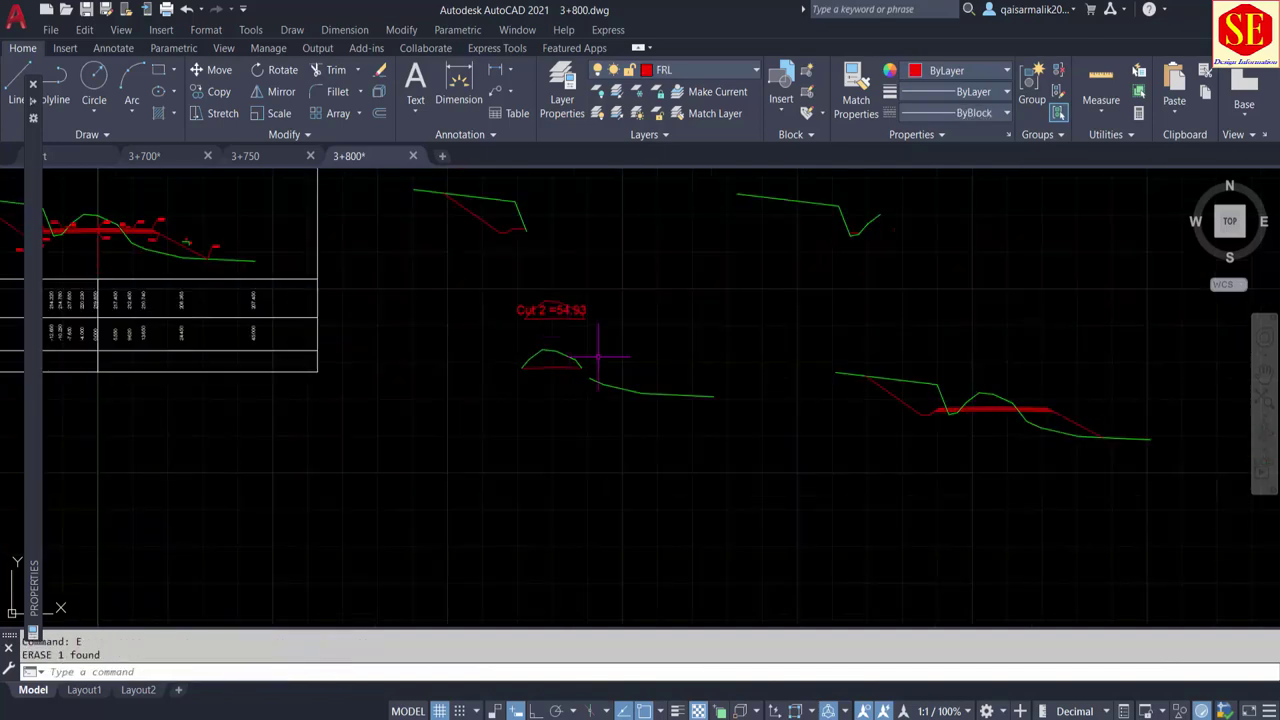
{"action": "left_click", "coordinate": [646, 358]}
{"action": "left_click", "coordinate": [626, 404]}
{"action": "type", "text": "E"}
{"action": "key", "text": "Return"}
{"action": "scroll", "coordinate": [600, 415], "scroll_direction": "down", "scroll_amount": 3}
Measure the second fill region with the Q area routine and place its 75.79 label above the outline
{"action": "scroll", "coordinate": [550, 330], "scroll_direction": "up", "scroll_amount": 5}
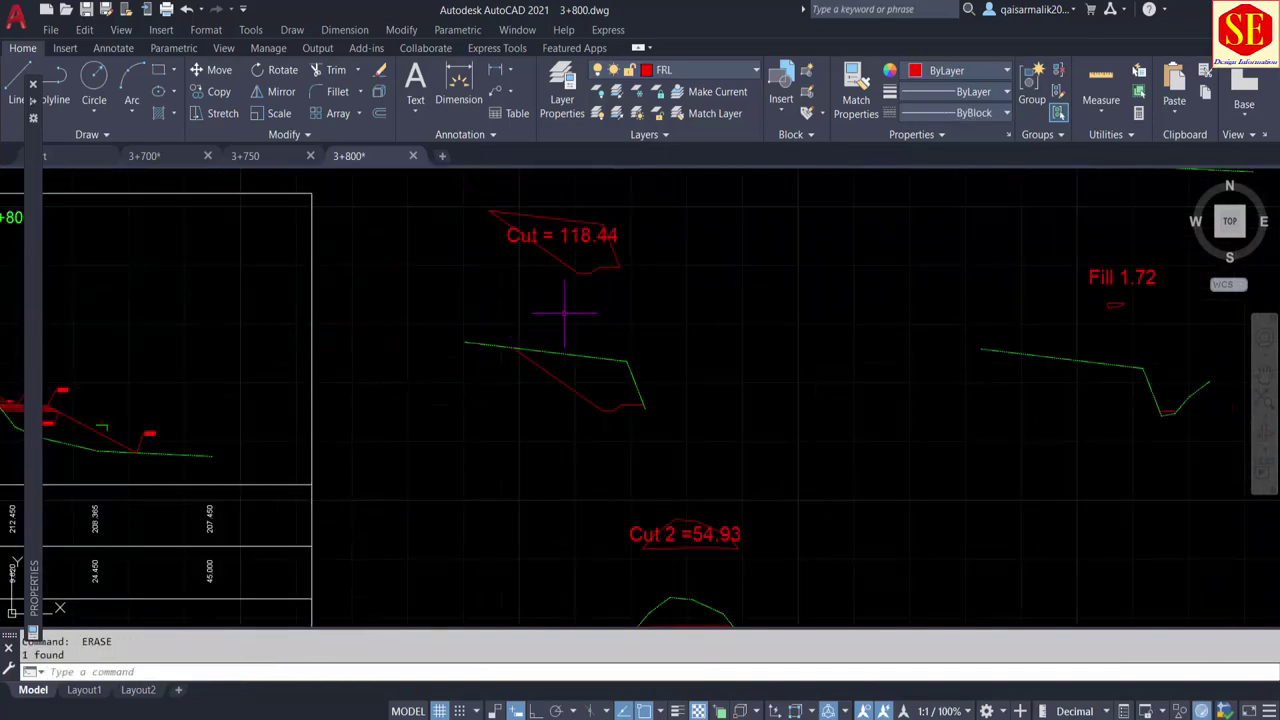
{"action": "middle_click_drag", "start_coordinate": [1114, 303], "coordinate": [942, 303]}
{"action": "middle_click_drag", "start_coordinate": [587, 527], "coordinate": [697, 416]}
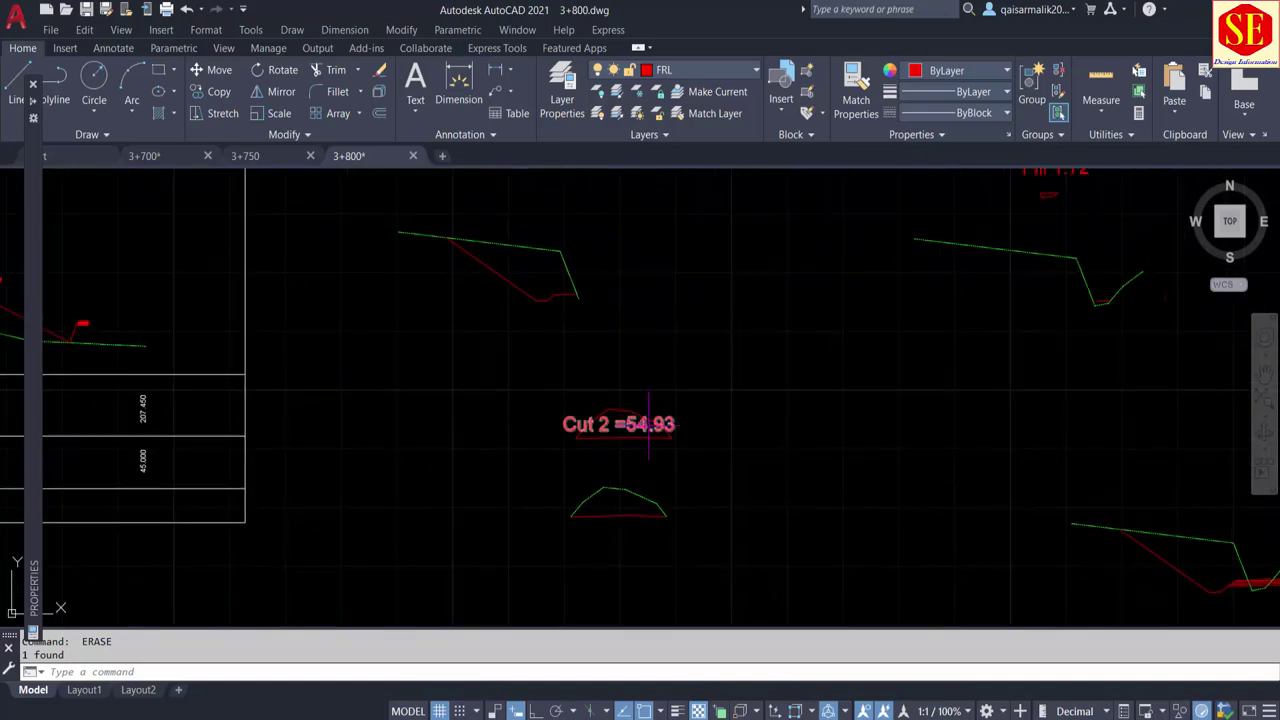
{"action": "scroll", "coordinate": [622, 440], "scroll_direction": "up", "scroll_amount": 2}
{"action": "scroll", "coordinate": [576, 413], "scroll_direction": "down", "scroll_amount": 4}
{"action": "middle_click_drag", "start_coordinate": [620, 440], "coordinate": [505, 405]}
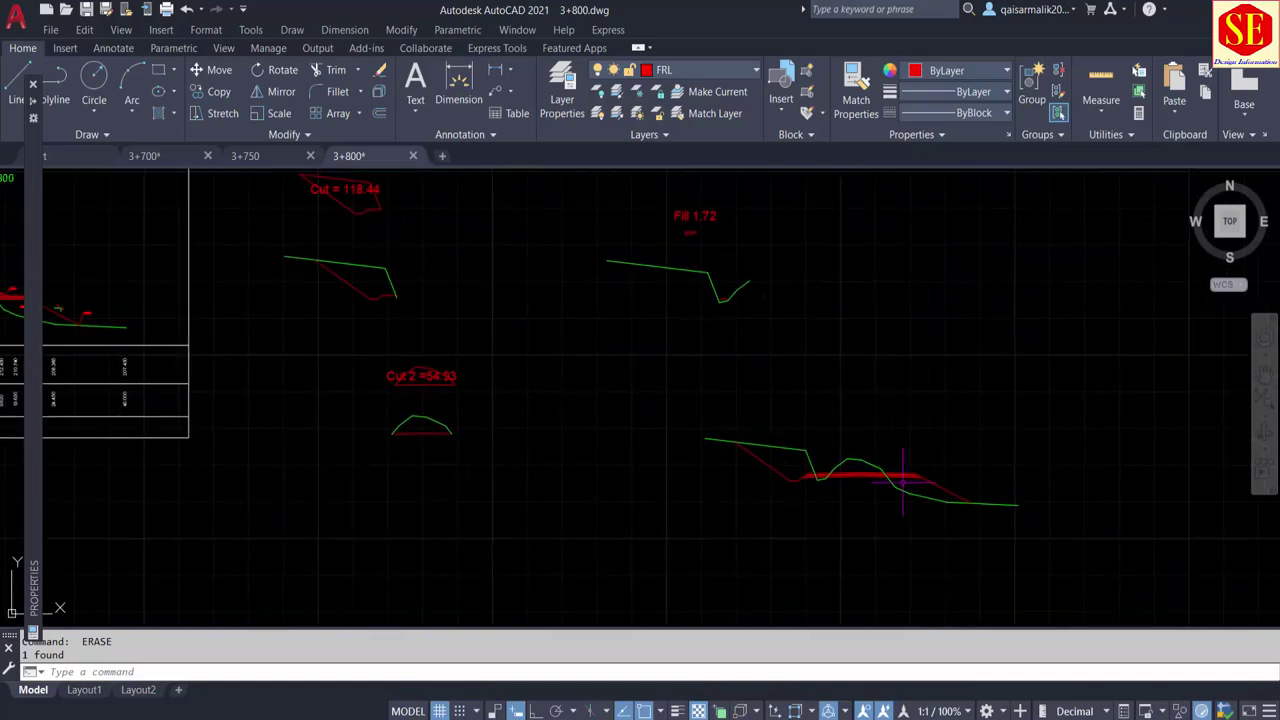
{"action": "scroll", "coordinate": [908, 480], "scroll_direction": "up", "scroll_amount": 6}
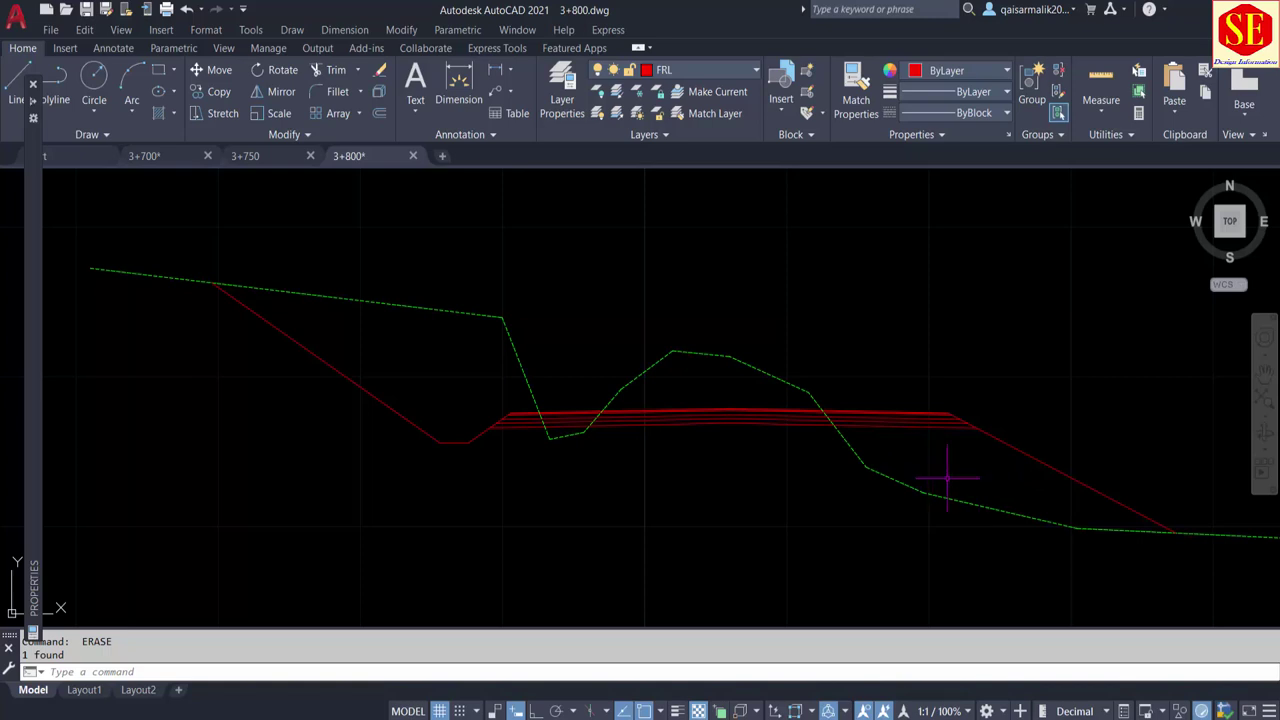
{"action": "middle_click_drag", "start_coordinate": [933, 443], "coordinate": [837, 451]}
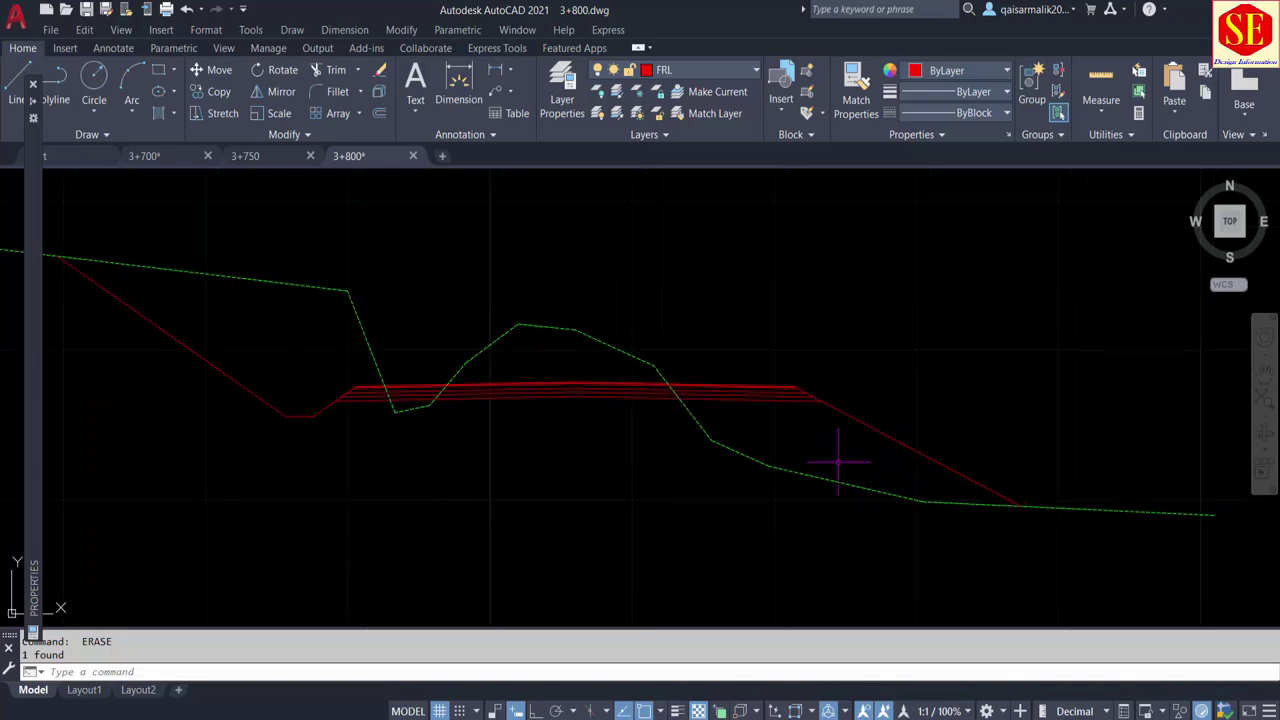
{"action": "scroll", "coordinate": [805, 430], "scroll_direction": "up", "scroll_amount": 2}
{"action": "key", "text": "Escape"}
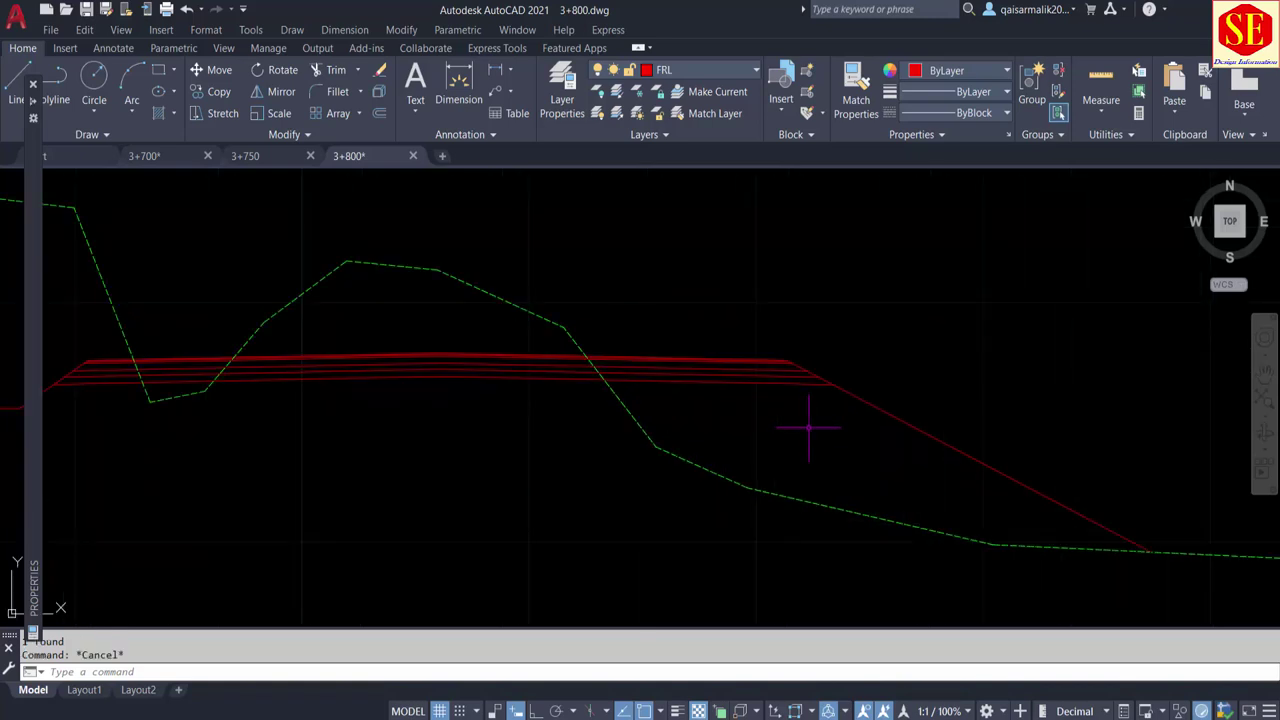
{"action": "type", "text": "q"}
{"action": "key", "text": "Return"}
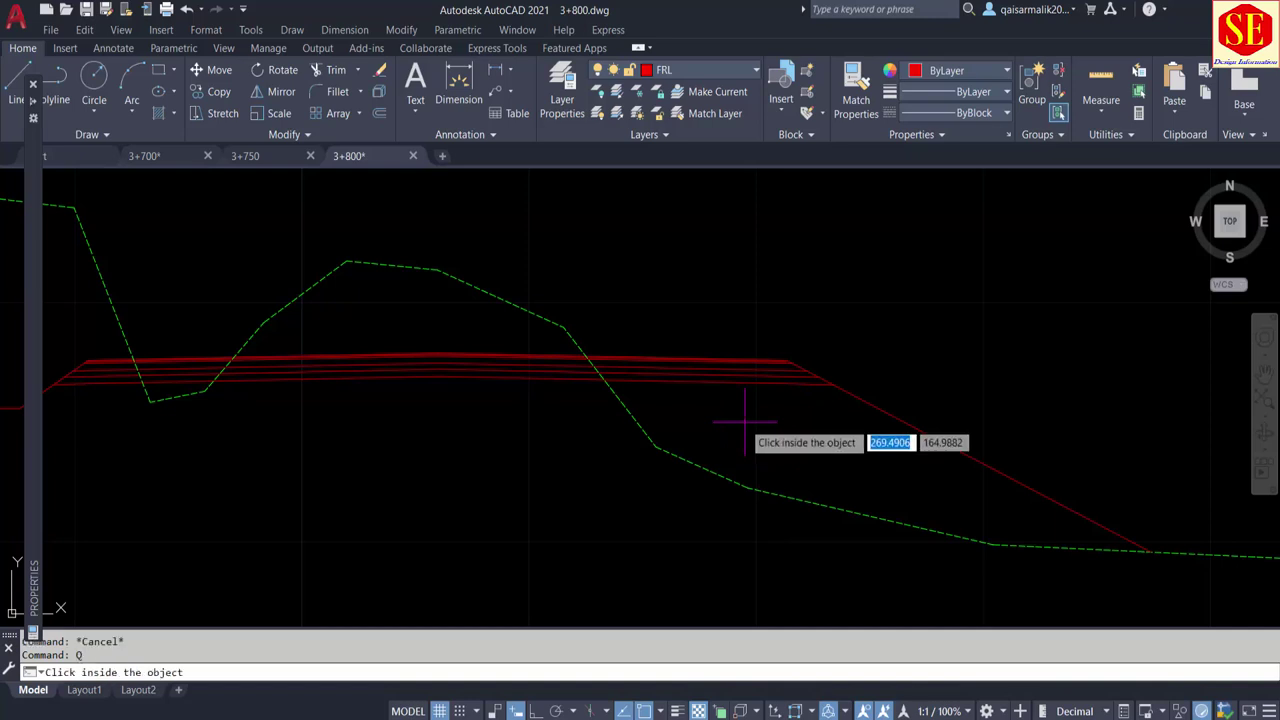
{"action": "left_click", "coordinate": [751, 428]}
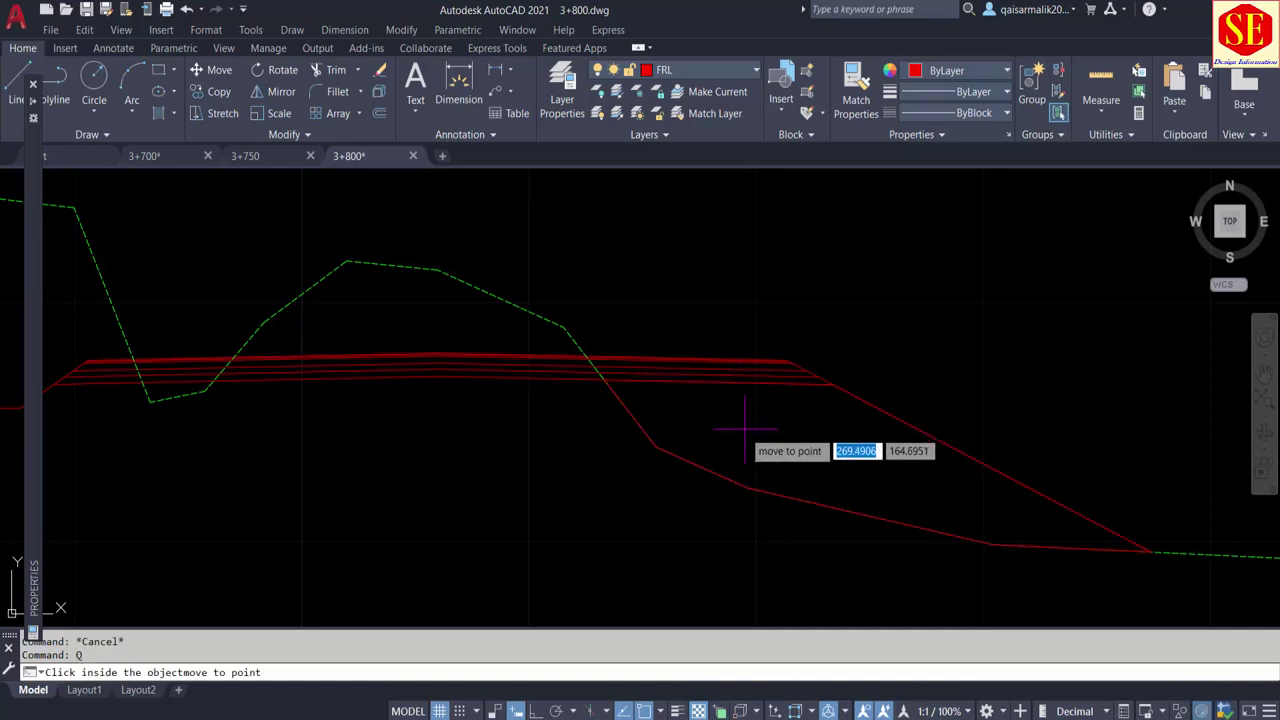
{"action": "scroll", "coordinate": [750, 440], "scroll_direction": "down", "scroll_amount": 3}
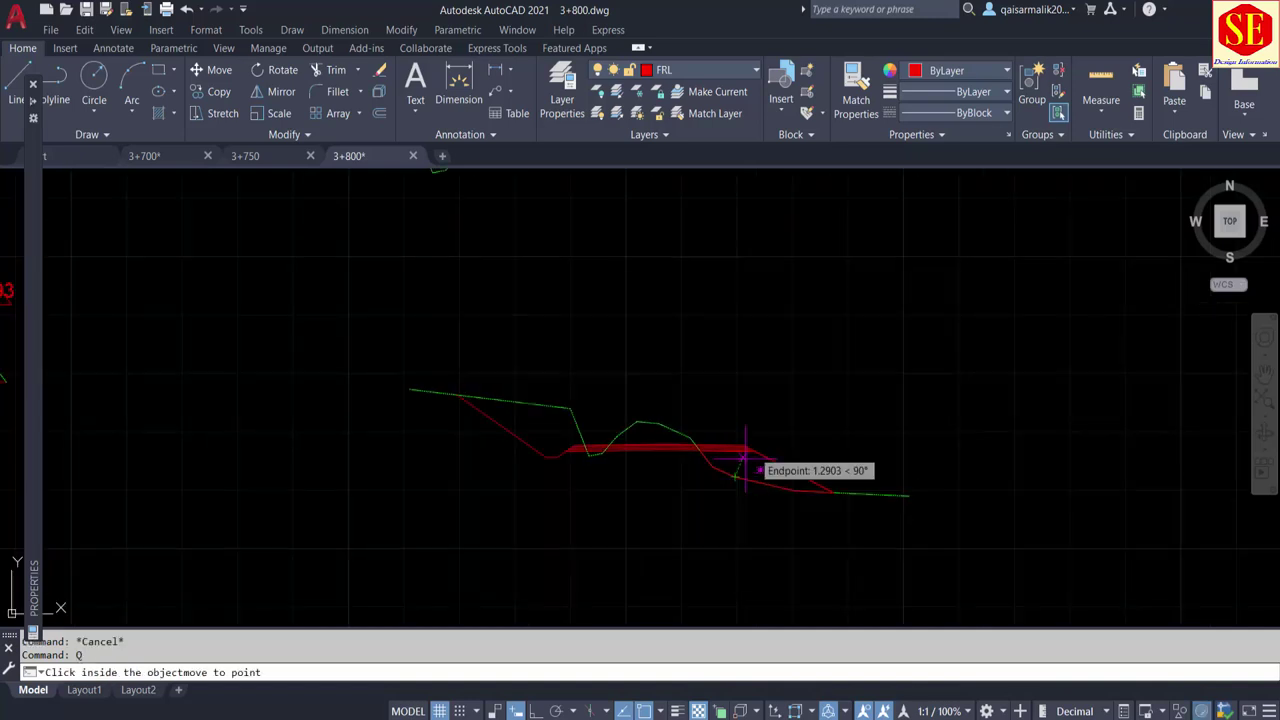
{"action": "left_click", "coordinate": [761, 320]}
Edit the 75.79 label so it reads 'Fill 2 = 75.79'
{"action": "double_click", "coordinate": [748, 313]}
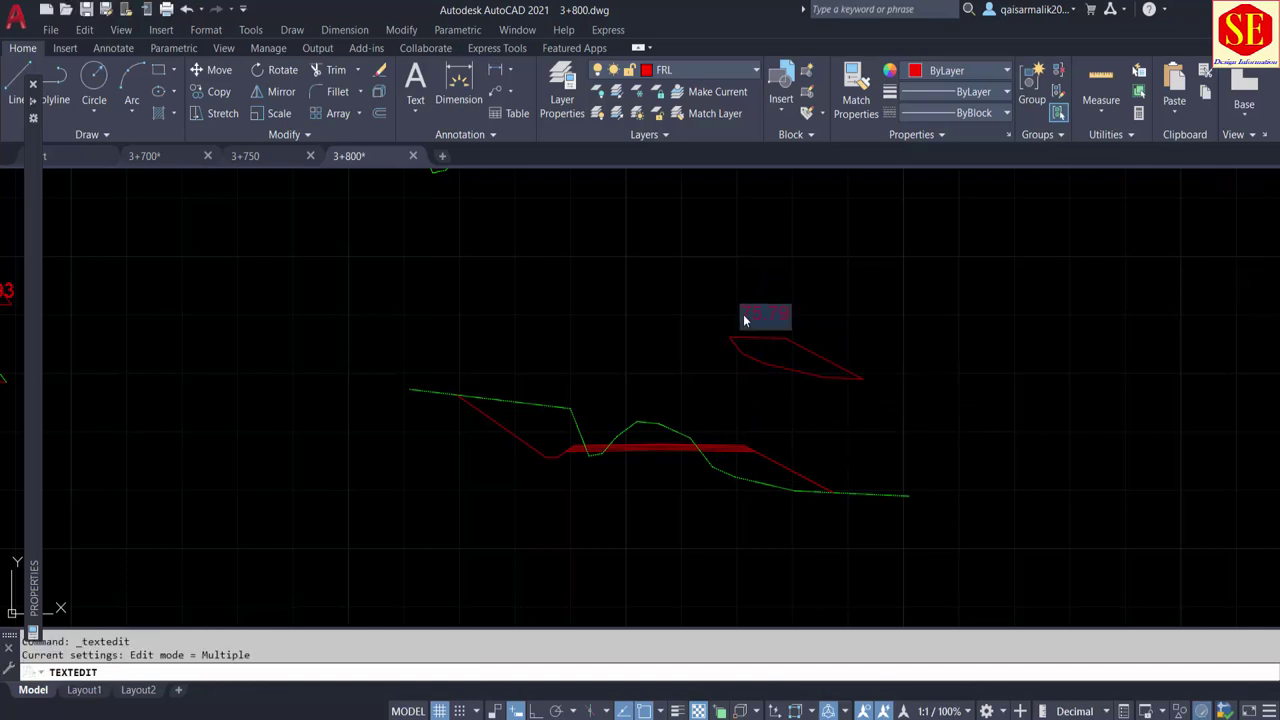
{"action": "type", "text": "Fill 2 ="}
{"action": "left_click", "coordinate": [858, 296]}
{"action": "key", "text": "Escape"}
{"action": "scroll", "coordinate": [705, 490], "scroll_direction": "up", "scroll_amount": 3}
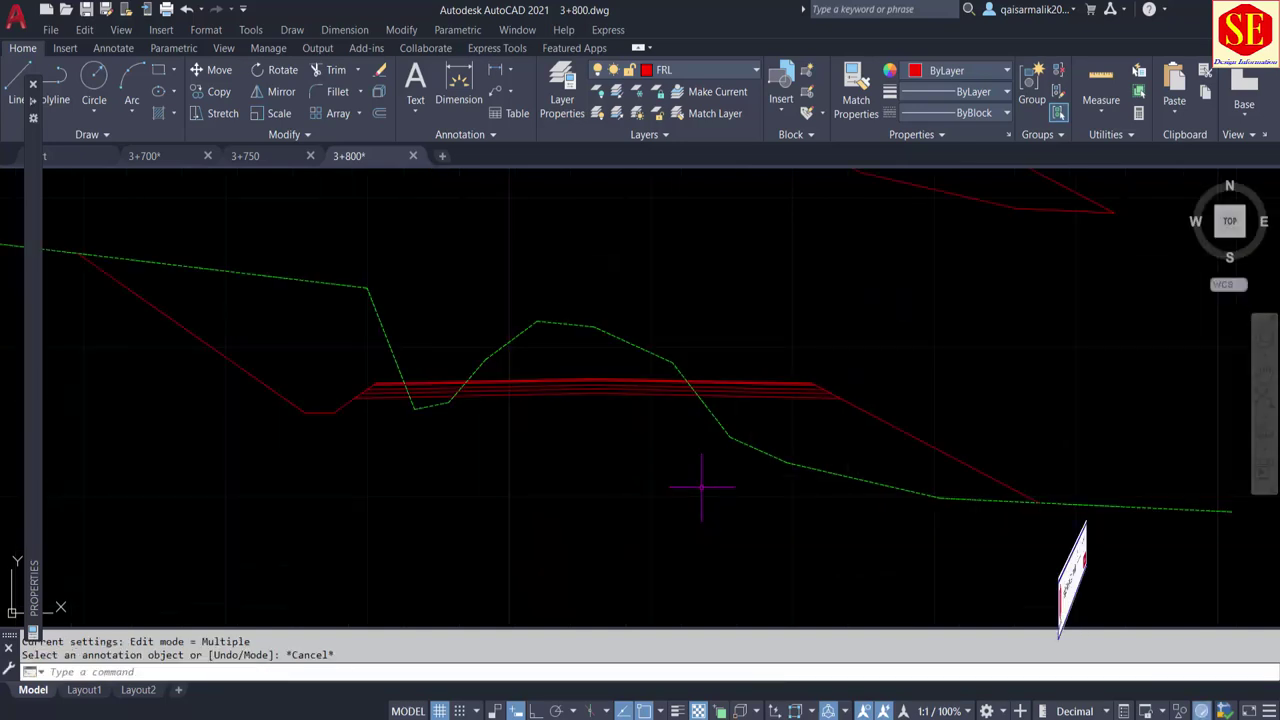
Fence-trim the red road layers across the section and over the hump
{"action": "type", "text": "tr"}
{"action": "key", "text": "Return"}
{"action": "left_click", "coordinate": [631, 370]}
{"action": "left_click", "coordinate": [590, 452]}
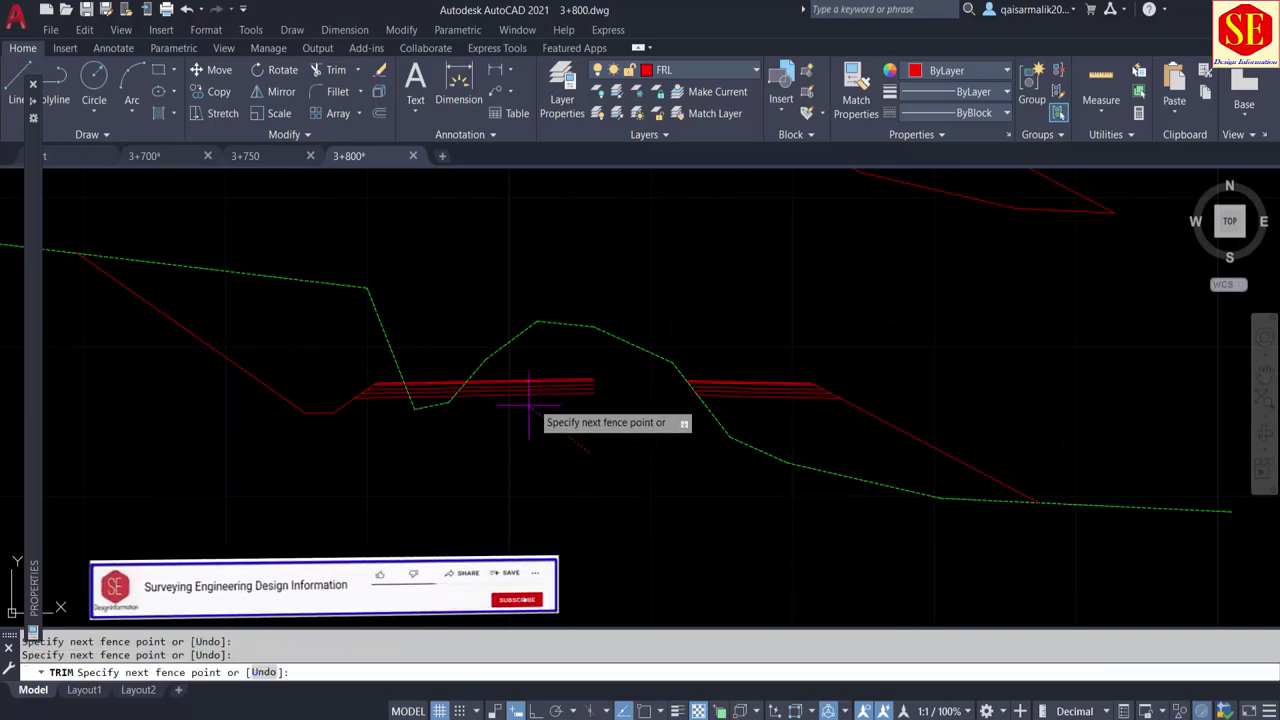
{"action": "left_click", "coordinate": [582, 362]}
{"action": "key", "text": "Return"}
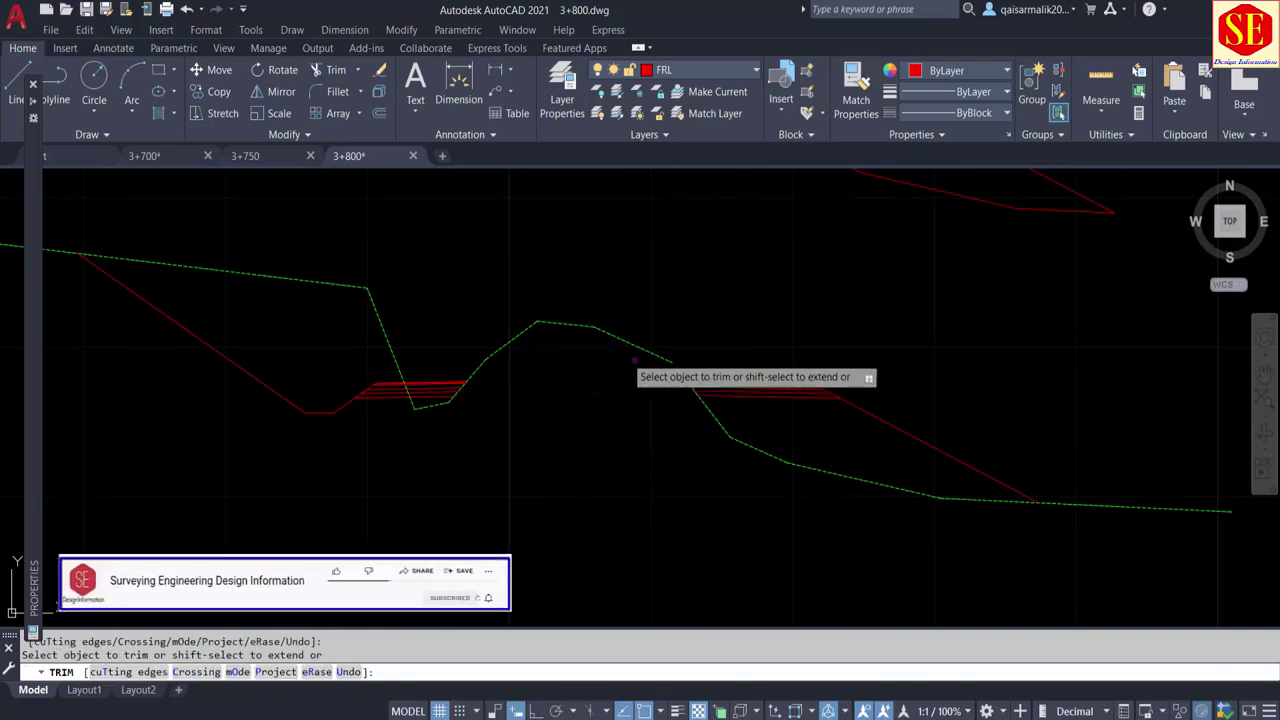
{"action": "key", "text": "Escape"}
Erase the left group of ground and road lines, leaving the right-hand slope
{"action": "left_click", "coordinate": [660, 260]}
{"action": "left_click", "coordinate": [271, 451]}
{"action": "type", "text": "e"}
{"action": "key", "text": "Return"}
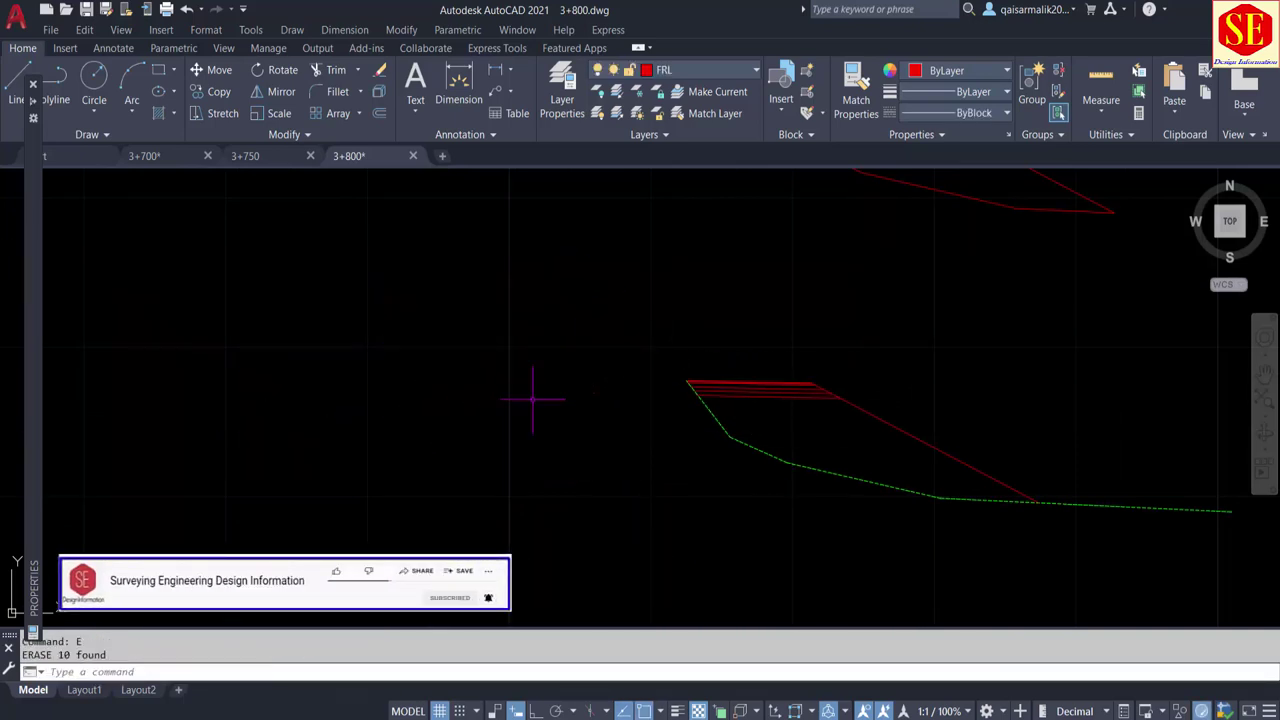
{"action": "left_click", "coordinate": [596, 385]}
{"action": "scroll", "coordinate": [634, 463], "scroll_direction": "down", "scroll_amount": 3}
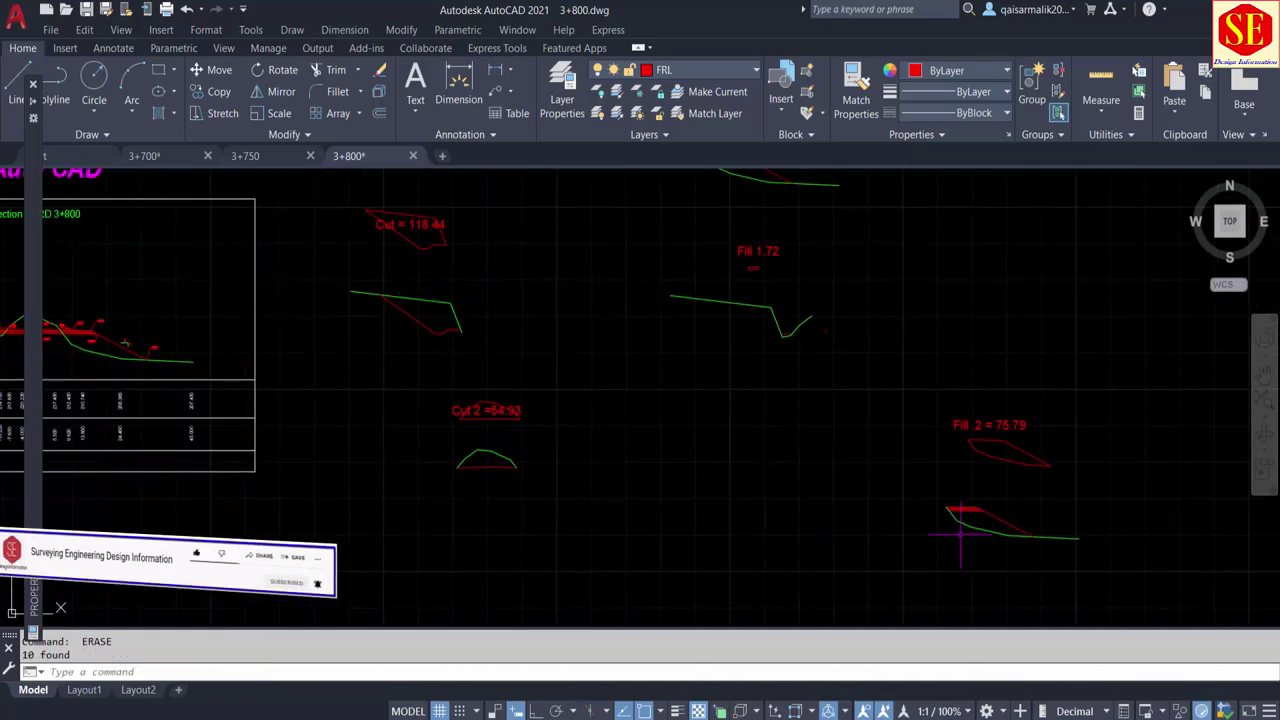
{"action": "middle_click_drag", "start_coordinate": [721, 408], "coordinate": [771, 440]}
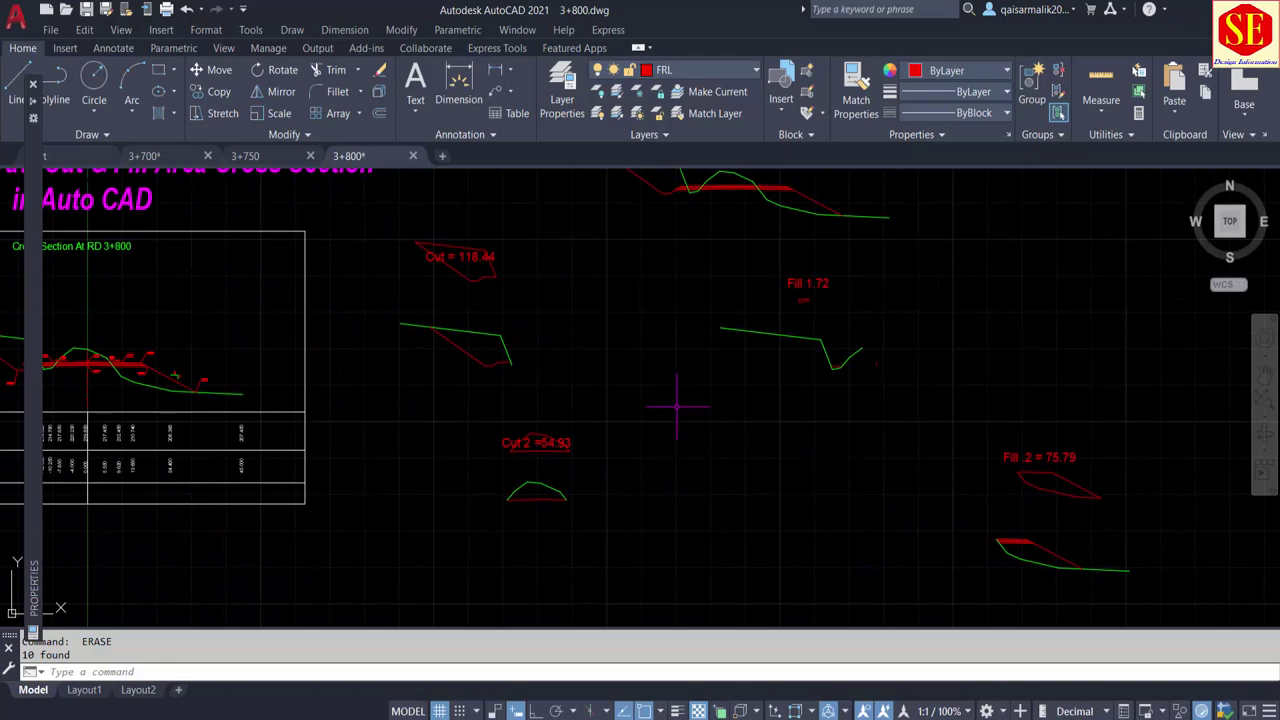
{"action": "scroll", "coordinate": [545, 330], "scroll_direction": "down", "scroll_amount": 2}
{"action": "scroll", "coordinate": [600, 360], "scroll_direction": "down", "scroll_amount": 2}
{"action": "scroll", "coordinate": [700, 330], "scroll_direction": "up", "scroll_amount": 6}
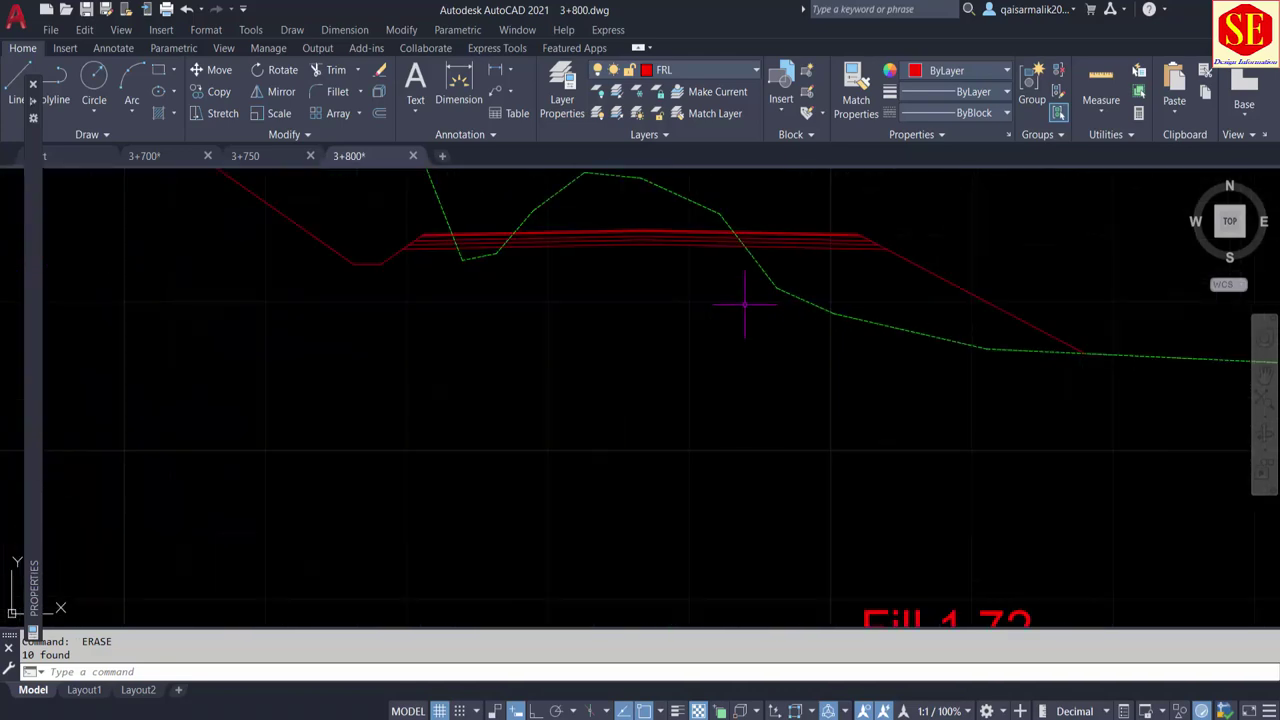
{"action": "middle_click_drag", "start_coordinate": [743, 297], "coordinate": [883, 420]}
{"action": "scroll", "coordinate": [870, 365], "scroll_direction": "up", "scroll_amount": 2}
{"action": "scroll", "coordinate": [795, 360], "scroll_direction": "up", "scroll_amount": 2}
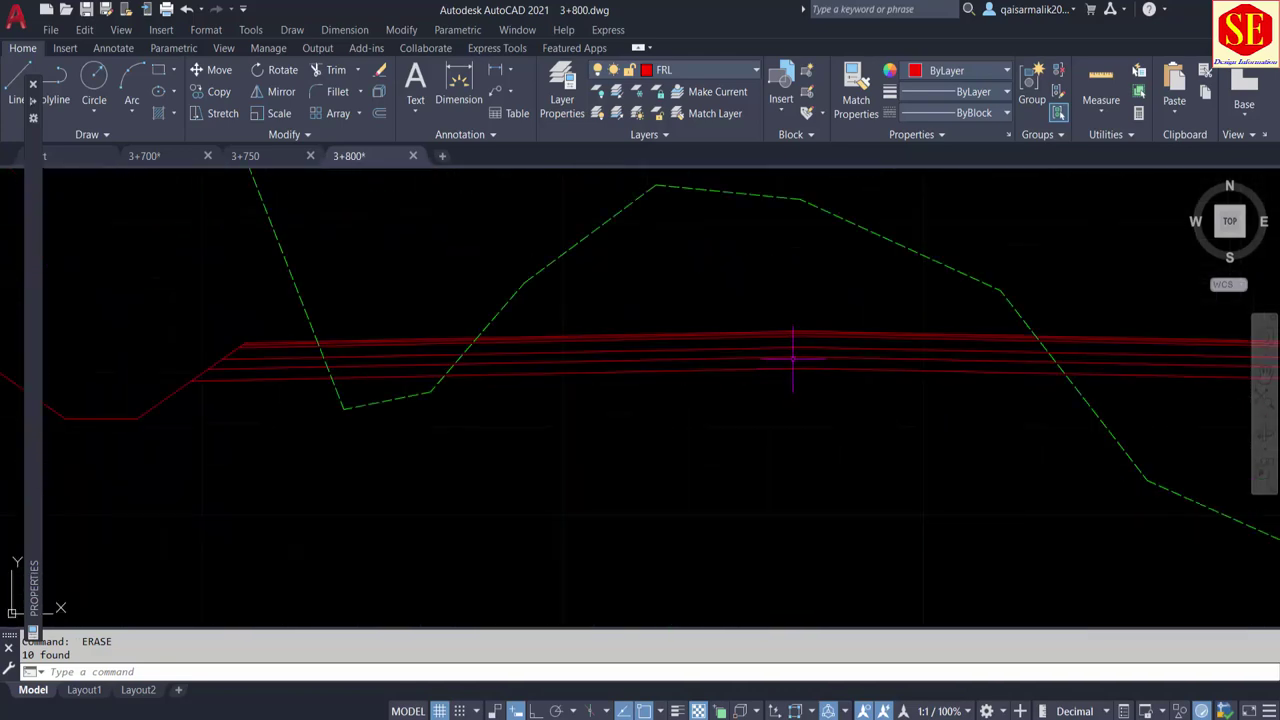
{"action": "left_click_drag", "start_coordinate": [793, 358], "coordinate": [778, 368]}
{"action": "left_click", "coordinate": [854, 358]}
{"action": "left_click", "coordinate": [859, 369]}
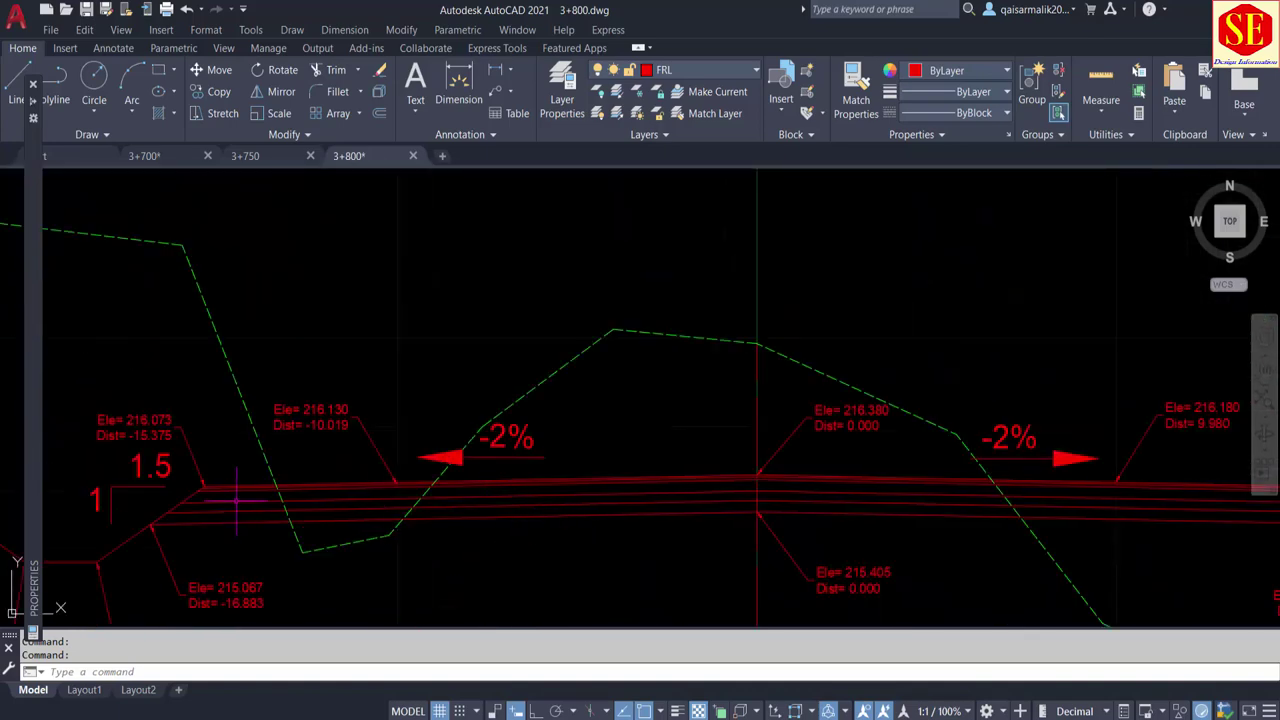
{"action": "key", "text": "Escape"}
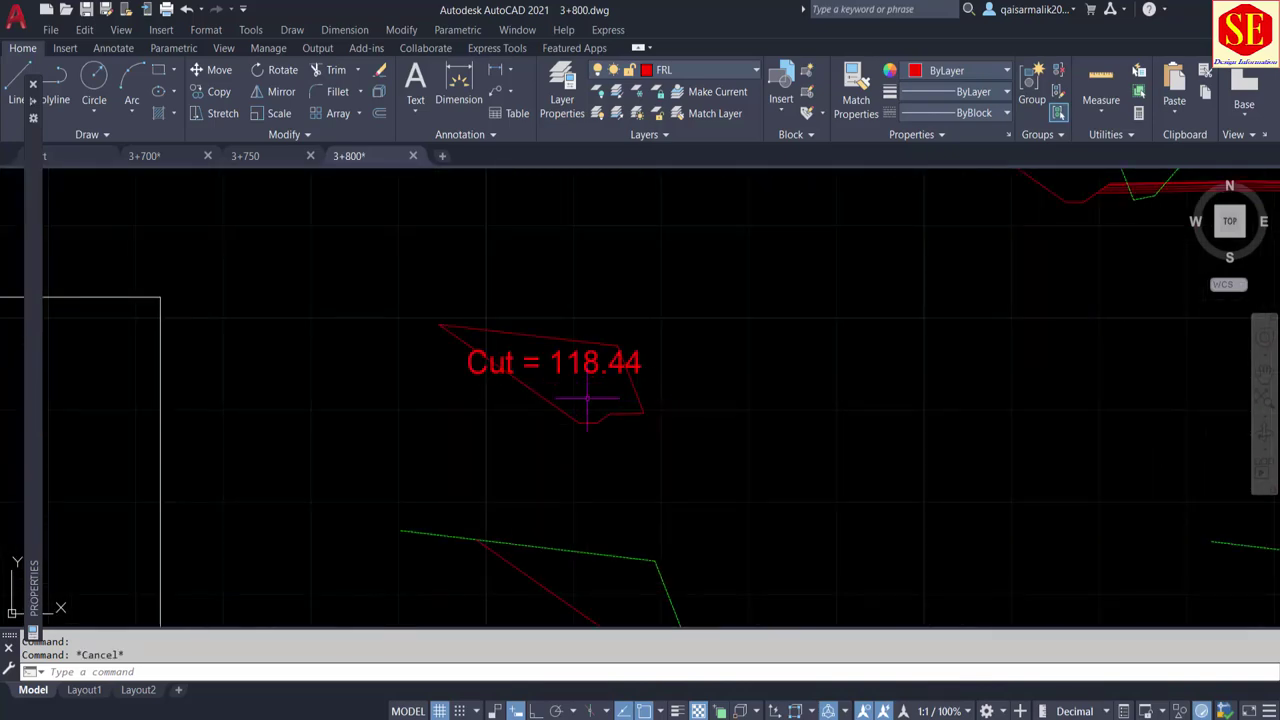
{"action": "middle_click_drag", "start_coordinate": [588, 398], "coordinate": [500, 194]}
{"action": "scroll", "coordinate": [542, 368], "scroll_direction": "down", "scroll_amount": 5}
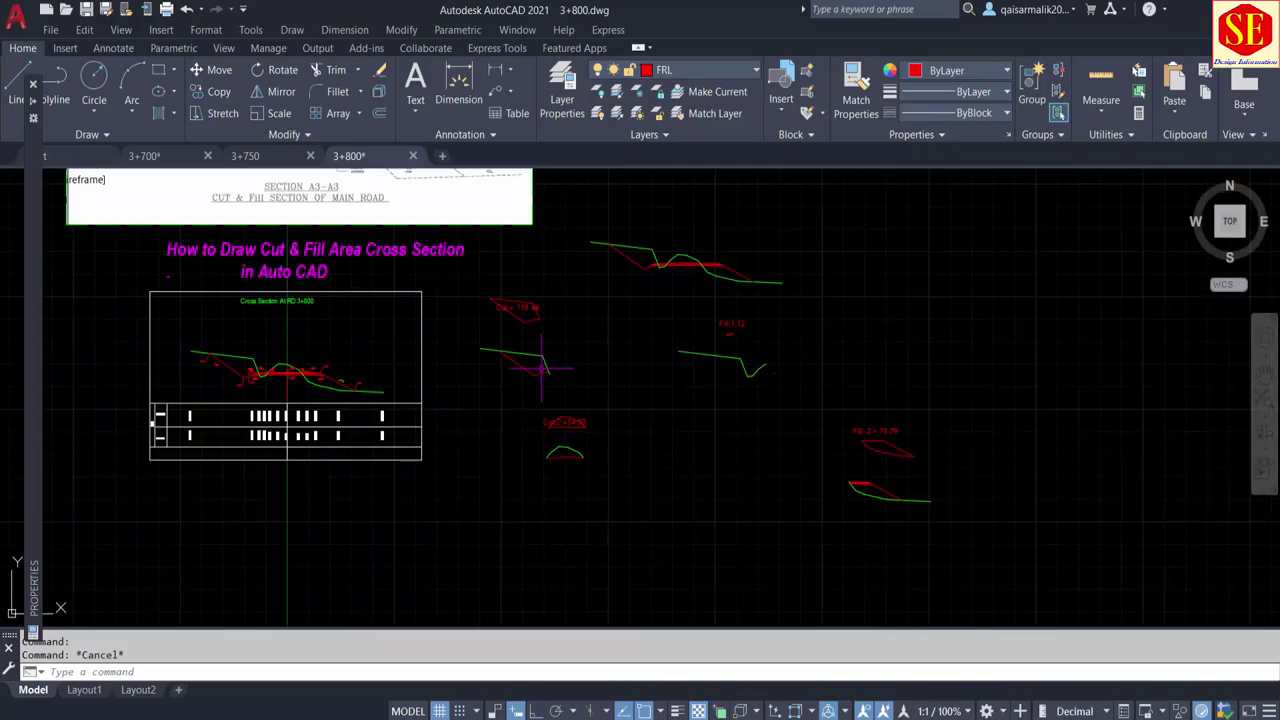
{"action": "scroll", "coordinate": [771, 366], "scroll_direction": "up", "scroll_amount": 2}
{"action": "scroll", "coordinate": [771, 366], "scroll_direction": "up", "scroll_amount": 3}
{"action": "scroll", "coordinate": [623, 380], "scroll_direction": "up", "scroll_amount": 2}
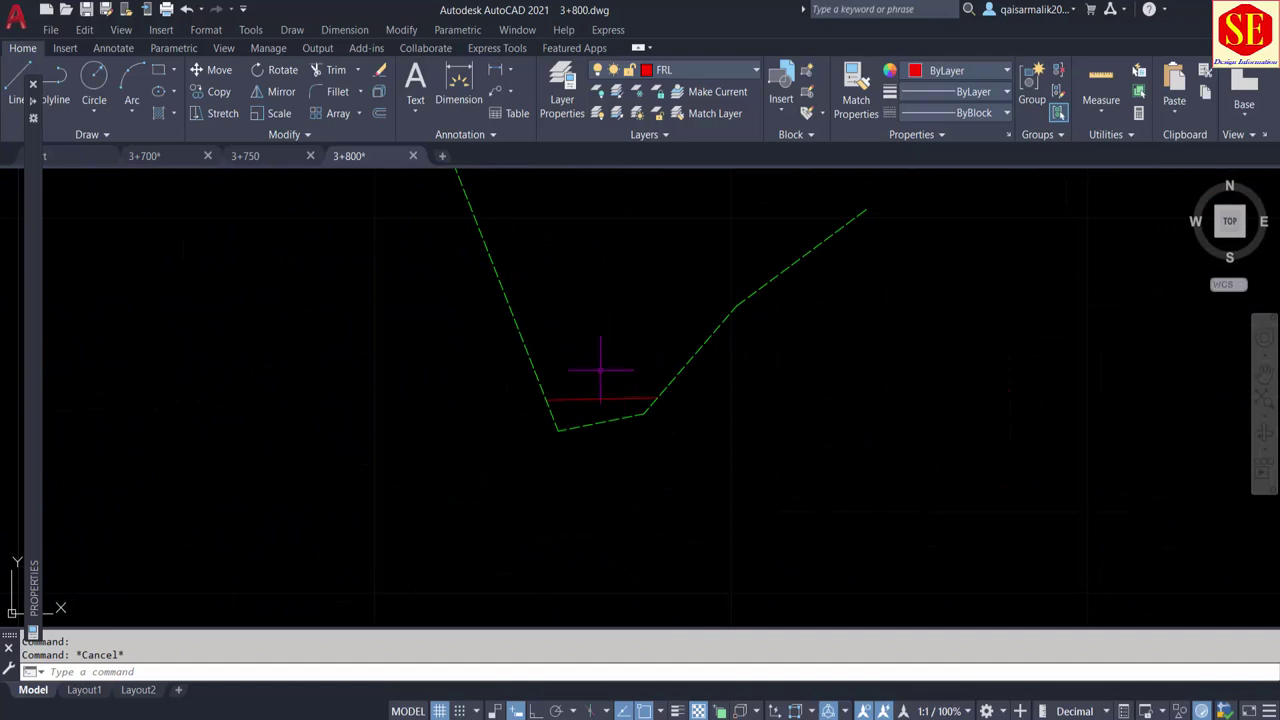
{"action": "scroll", "coordinate": [588, 398], "scroll_direction": "down", "scroll_amount": 4}
{"action": "middle_click_drag", "start_coordinate": [543, 409], "coordinate": [671, 363]}
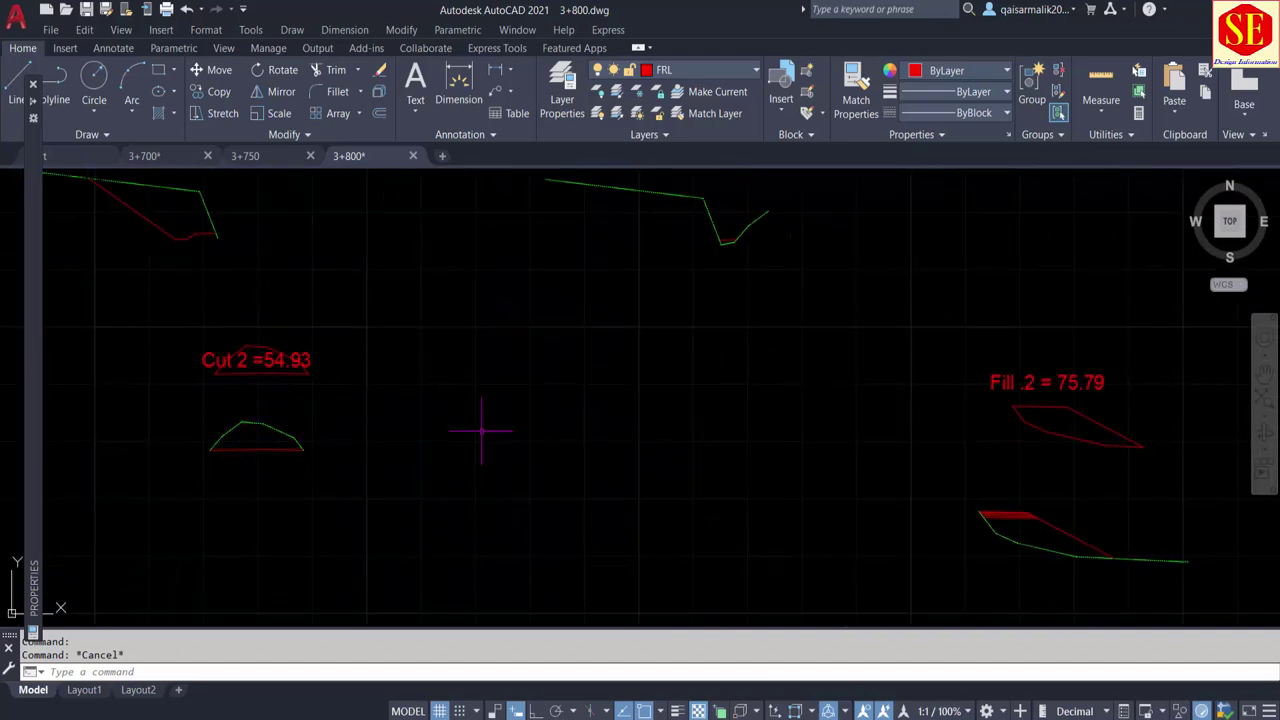
{"action": "mouse_move", "coordinate": [1017, 428]}
{"action": "middle_mouse_down"}
{"action": "mouse_move", "coordinate": [1000, 514]}
{"action": "mouse_move", "coordinate": [1140, 625]}
{"action": "middle_mouse_up"}
{"action": "middle_click_drag", "start_coordinate": [634, 397], "coordinate": [691, 352]}
{"action": "scroll", "coordinate": [720, 428], "scroll_direction": "up", "scroll_amount": 4}
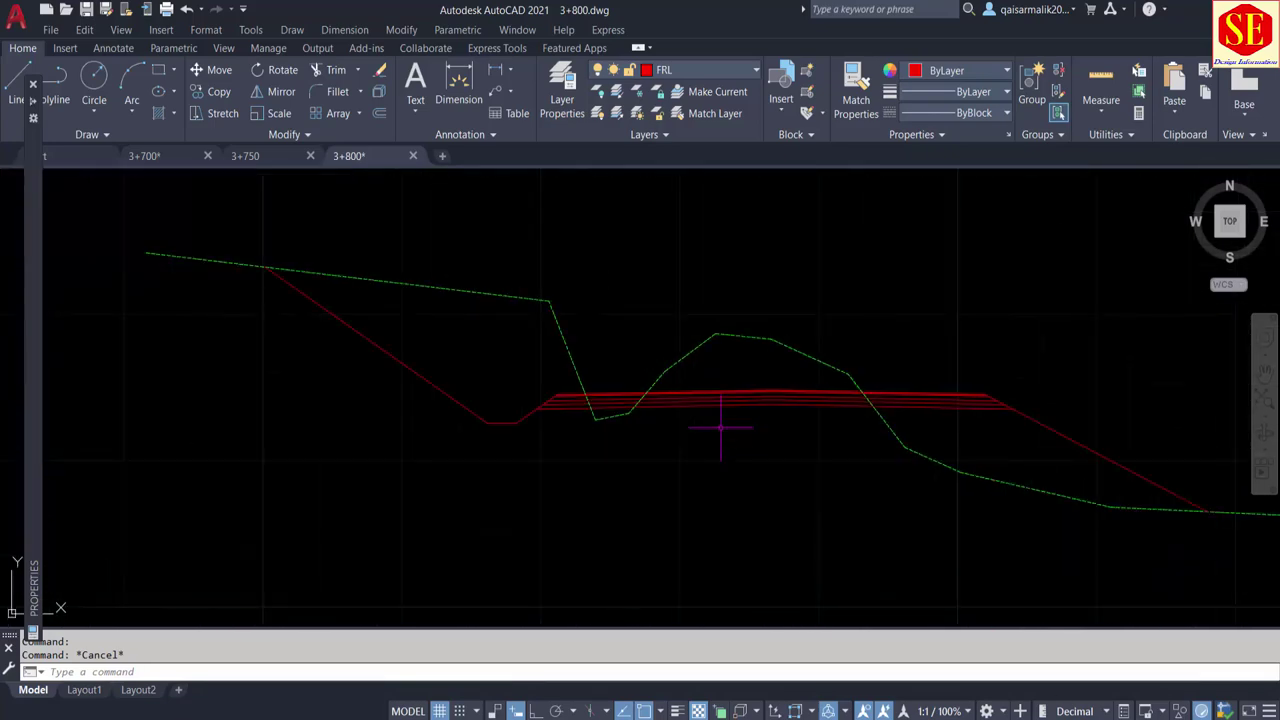
{"action": "type", "text": "C"}
{"action": "key", "text": "Return"}
{"action": "scroll", "coordinate": [720, 426], "scroll_direction": "up", "scroll_amount": 5}
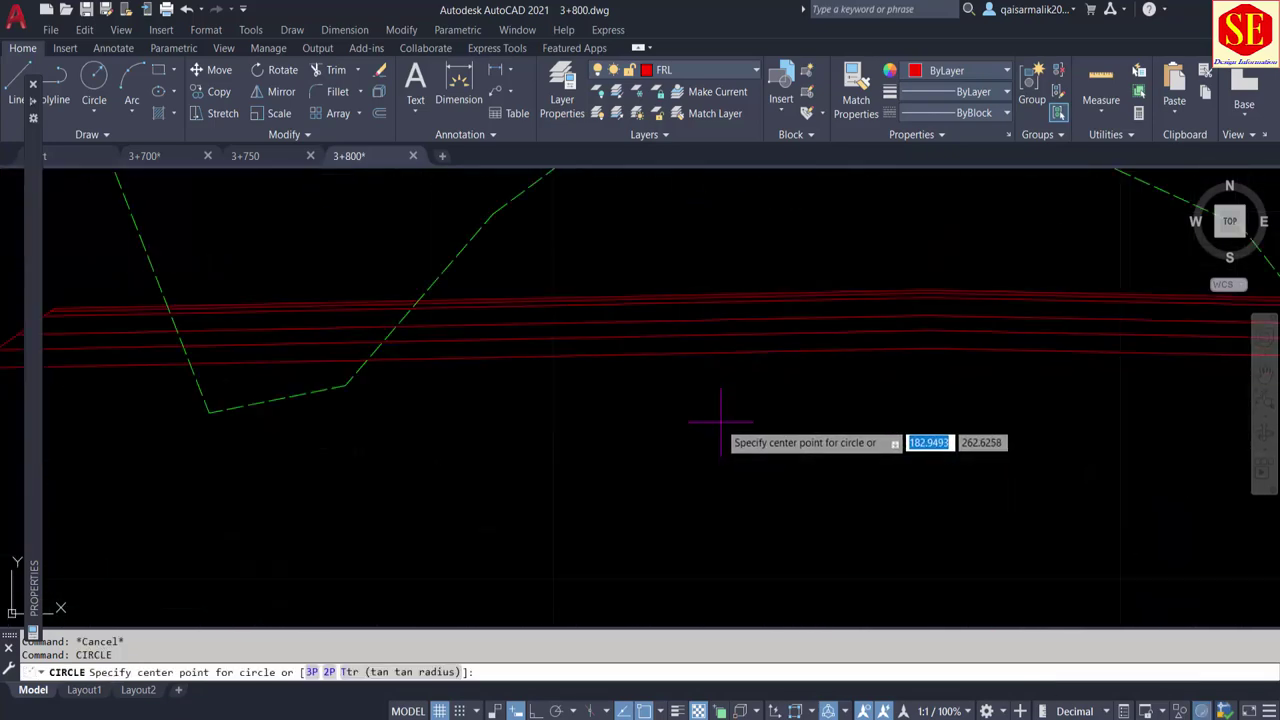
{"action": "key", "text": "Escape"}
{"action": "type", "text": "c"}
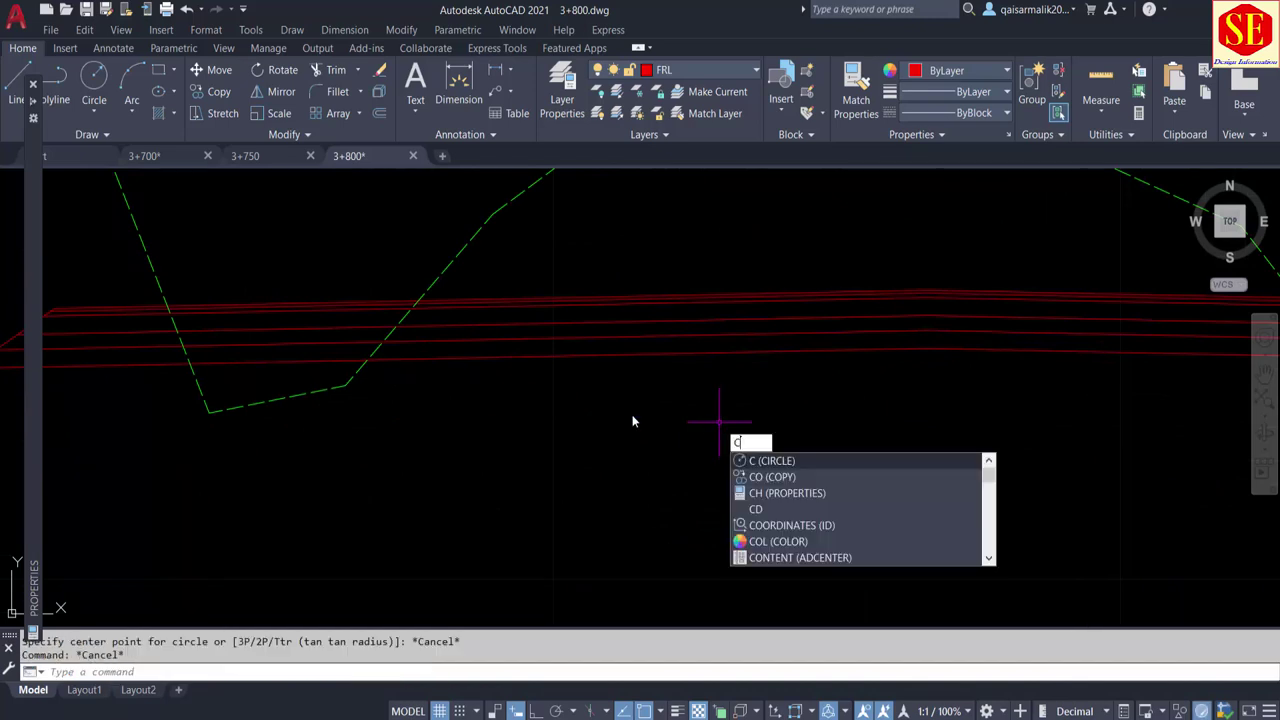
{"action": "key", "text": "Escape"}
{"action": "middle_click_drag", "start_coordinate": [470, 430], "coordinate": [922, 426]}
{"action": "type", "text": "tr"}
{"action": "key", "text": "Return"}
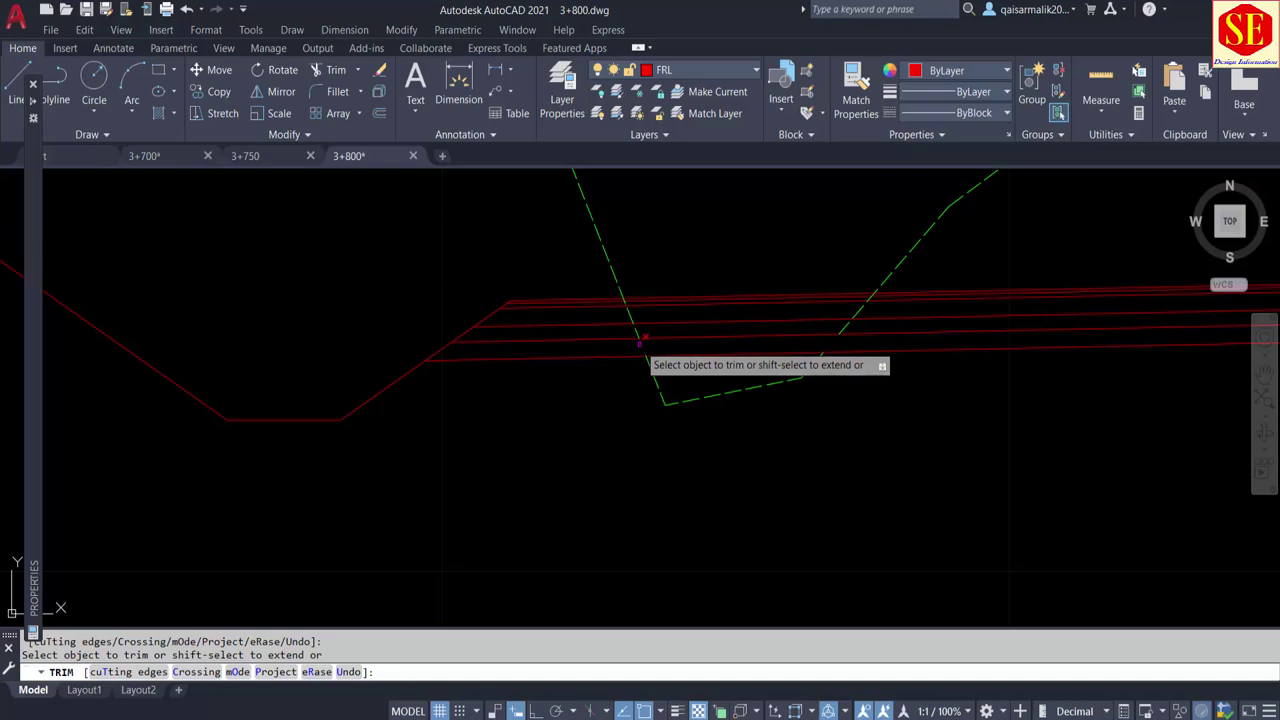
{"action": "scroll", "coordinate": [408, 423], "scroll_direction": "down", "scroll_amount": 5}
{"action": "scroll", "coordinate": [836, 451], "scroll_direction": "up", "scroll_amount": 5}
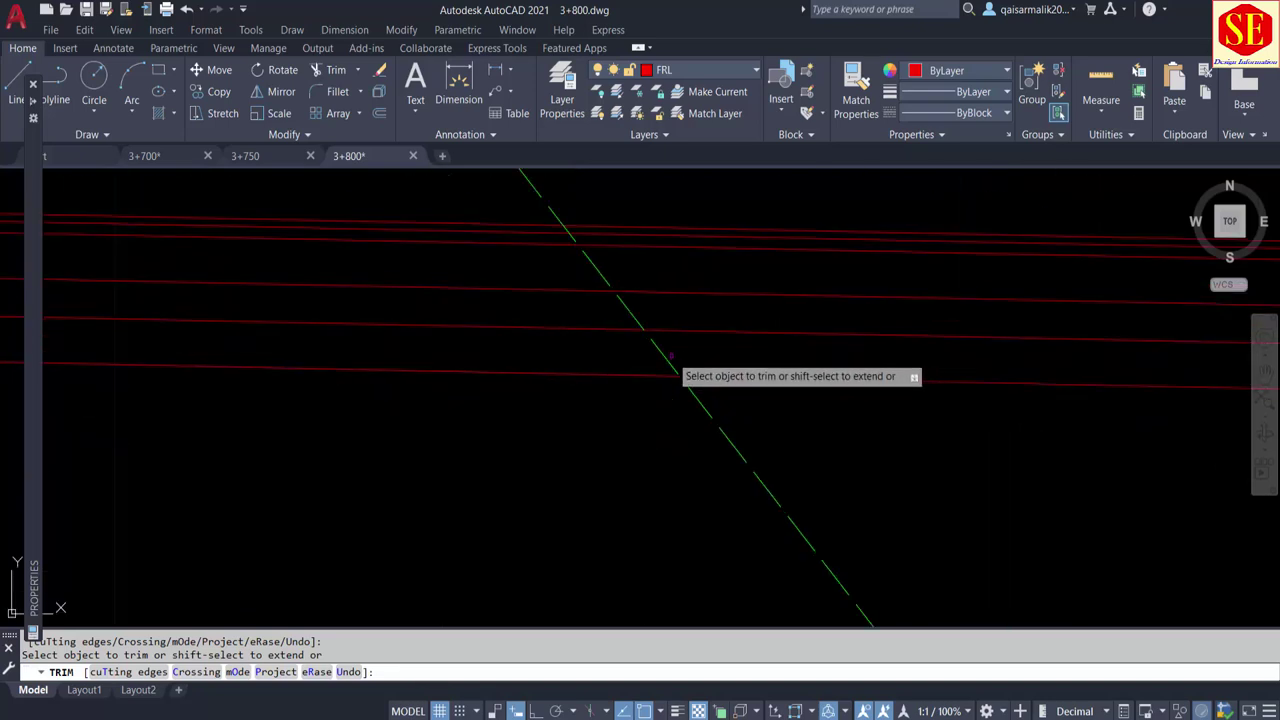
{"action": "left_click_drag", "start_coordinate": [670, 355], "coordinate": [771, 343]}
{"action": "scroll", "coordinate": [771, 343], "scroll_direction": "down", "scroll_amount": 4}
With object snap off, measure the thin fill strip and place its 10.13 label beside the others
{"action": "key", "text": "Escape"}
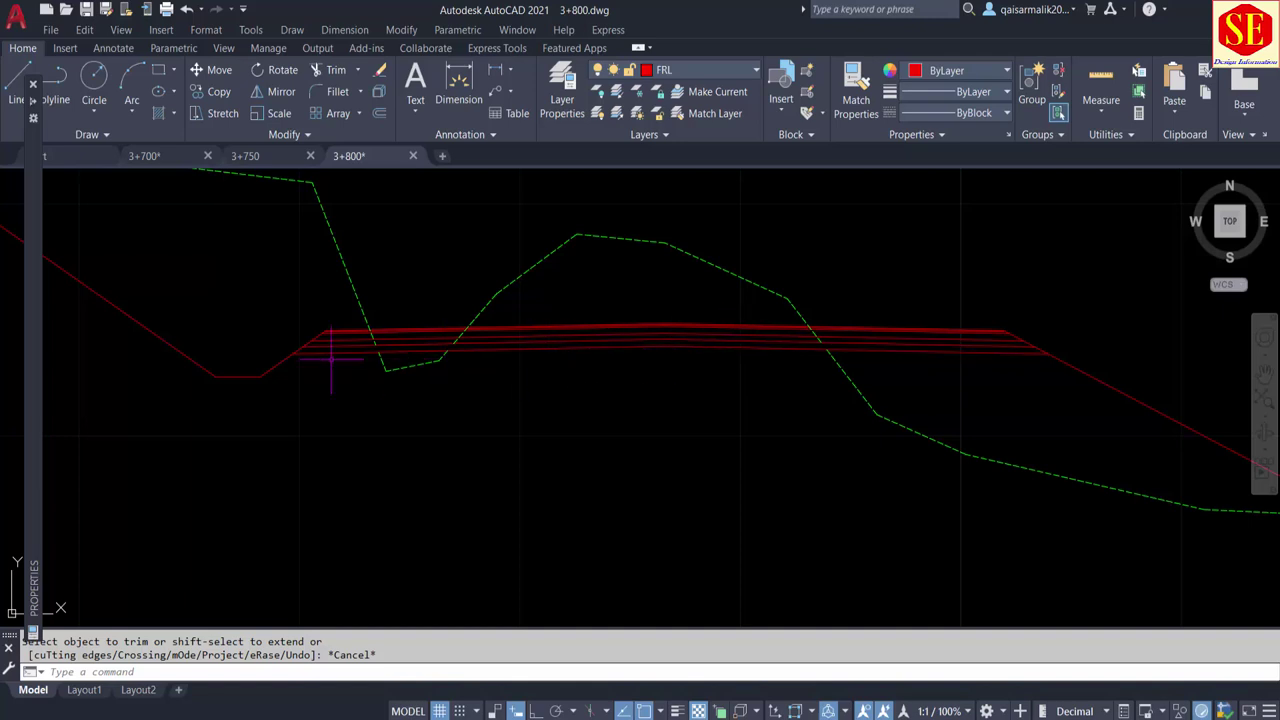
{"action": "scroll", "coordinate": [439, 367], "scroll_direction": "up", "scroll_amount": 4}
{"action": "scroll", "coordinate": [463, 391], "scroll_direction": "down", "scroll_amount": 4}
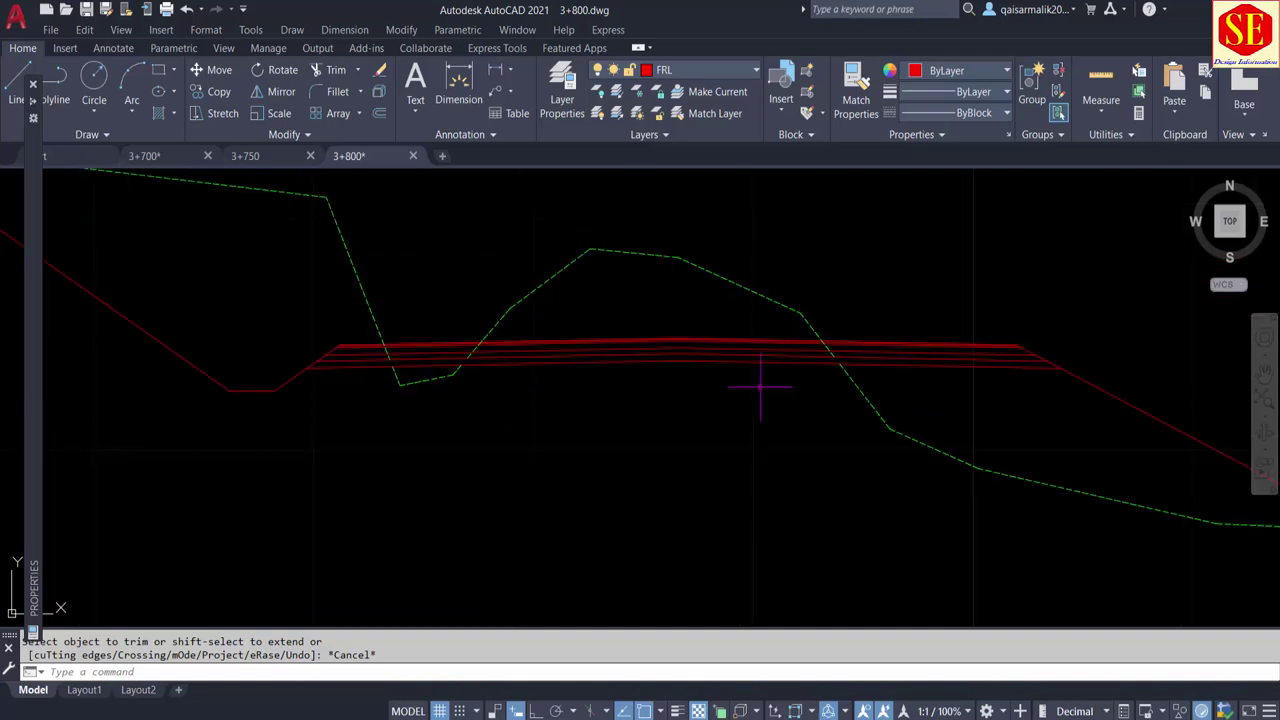
{"action": "type", "text": "O"}
{"action": "key", "text": "Return"}
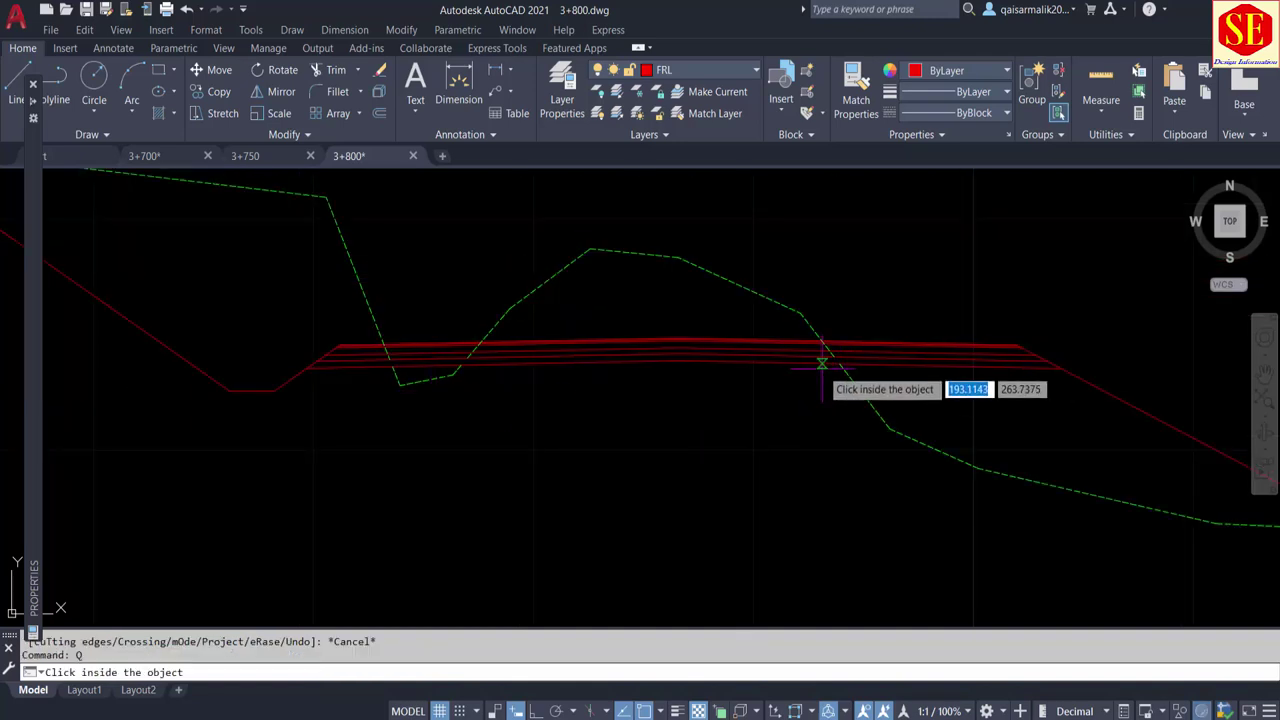
{"action": "key", "text": "F3"}
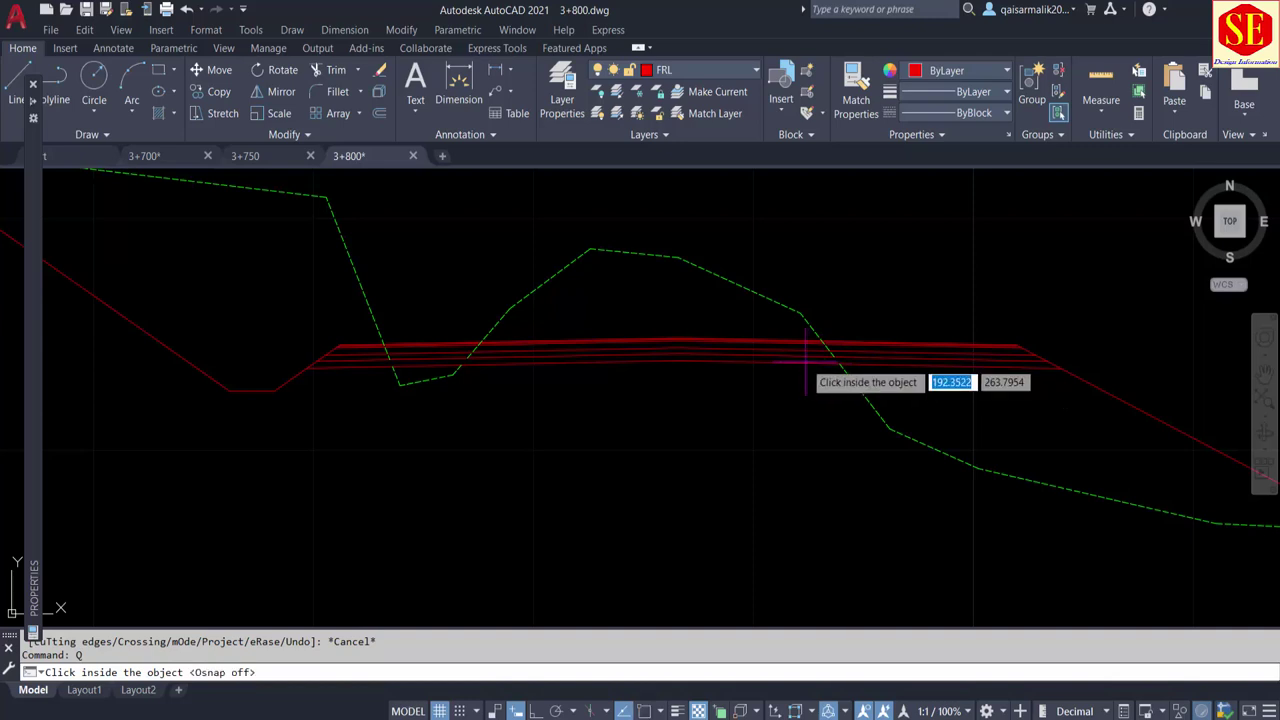
{"action": "left_click", "coordinate": [677, 360]}
{"action": "scroll", "coordinate": [685, 413], "scroll_direction": "down", "scroll_amount": 2}
{"action": "scroll", "coordinate": [685, 413], "scroll_direction": "down", "scroll_amount": 2}
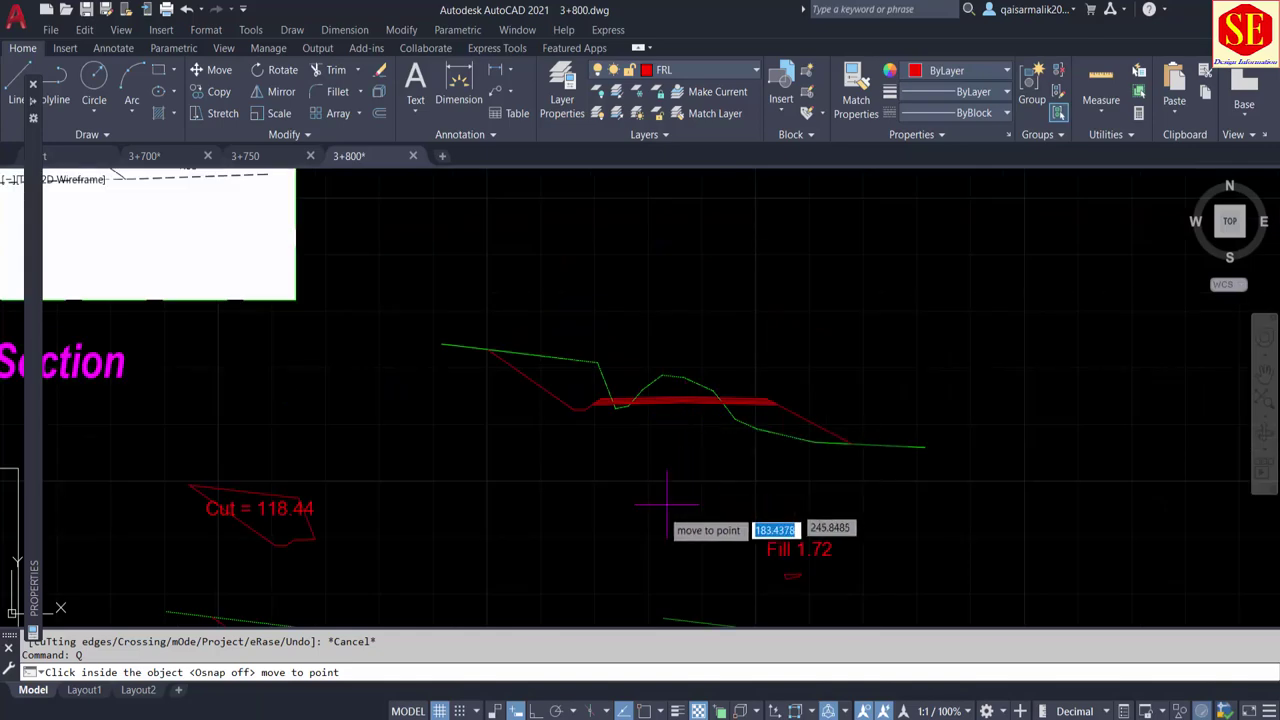
{"action": "middle_click_drag", "start_coordinate": [666, 506], "coordinate": [863, 400]}
{"action": "left_click", "coordinate": [815, 420]}
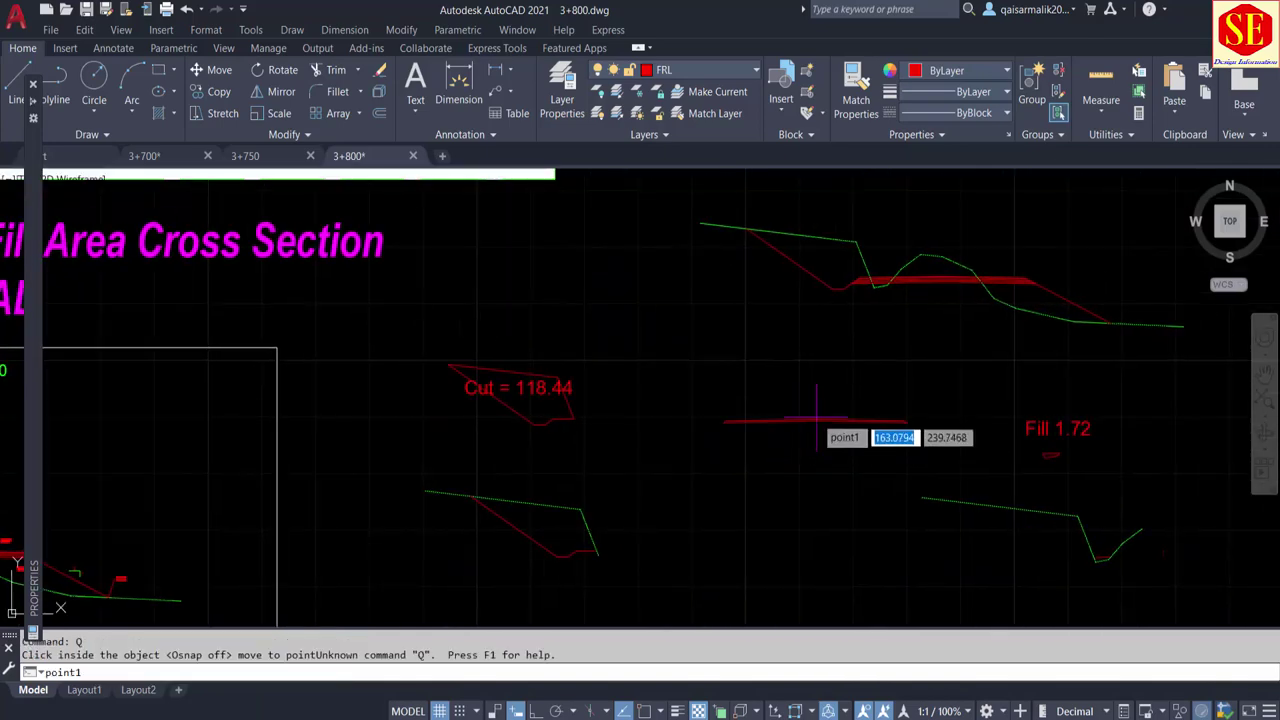
Prefix the label with 'Fill .3 =' so it reads 'Fill .3 =10.13'
{"action": "scroll", "coordinate": [824, 403], "scroll_direction": "up", "scroll_amount": 3}
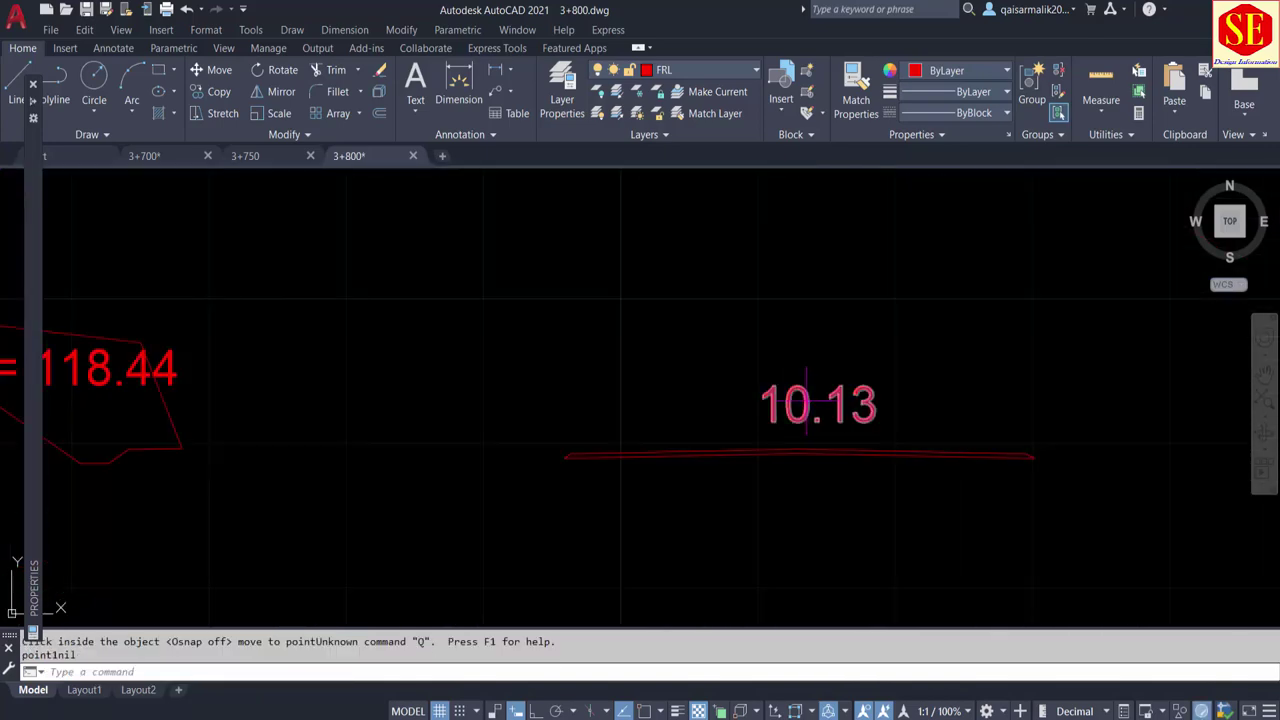
{"action": "double_click", "coordinate": [765, 405]}
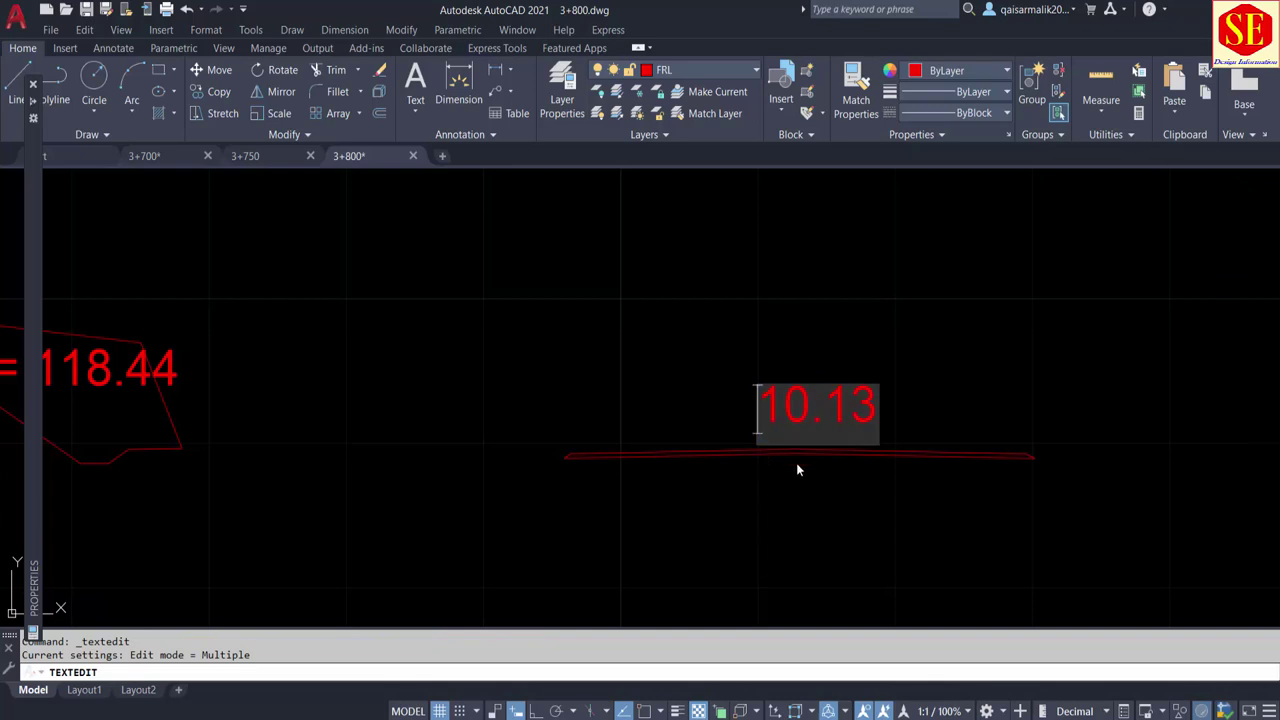
{"action": "type", "text": "Fill "}
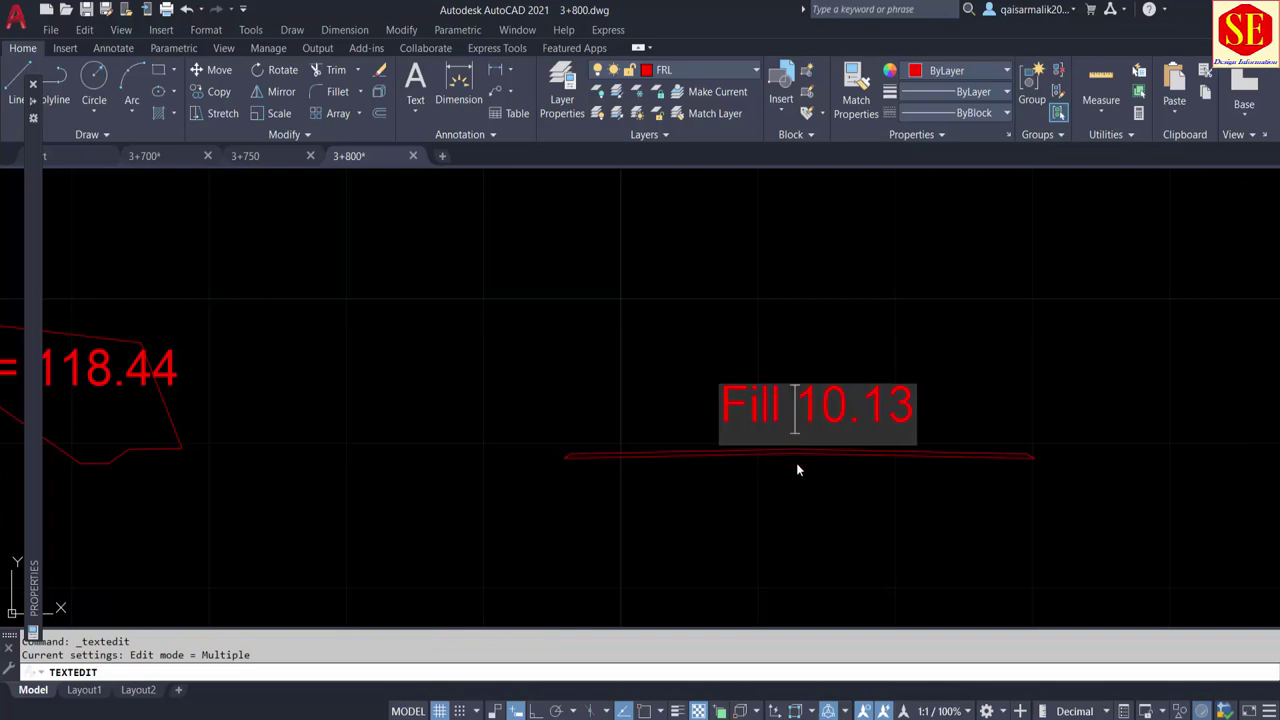
{"action": "type", "text": ".3 ="}
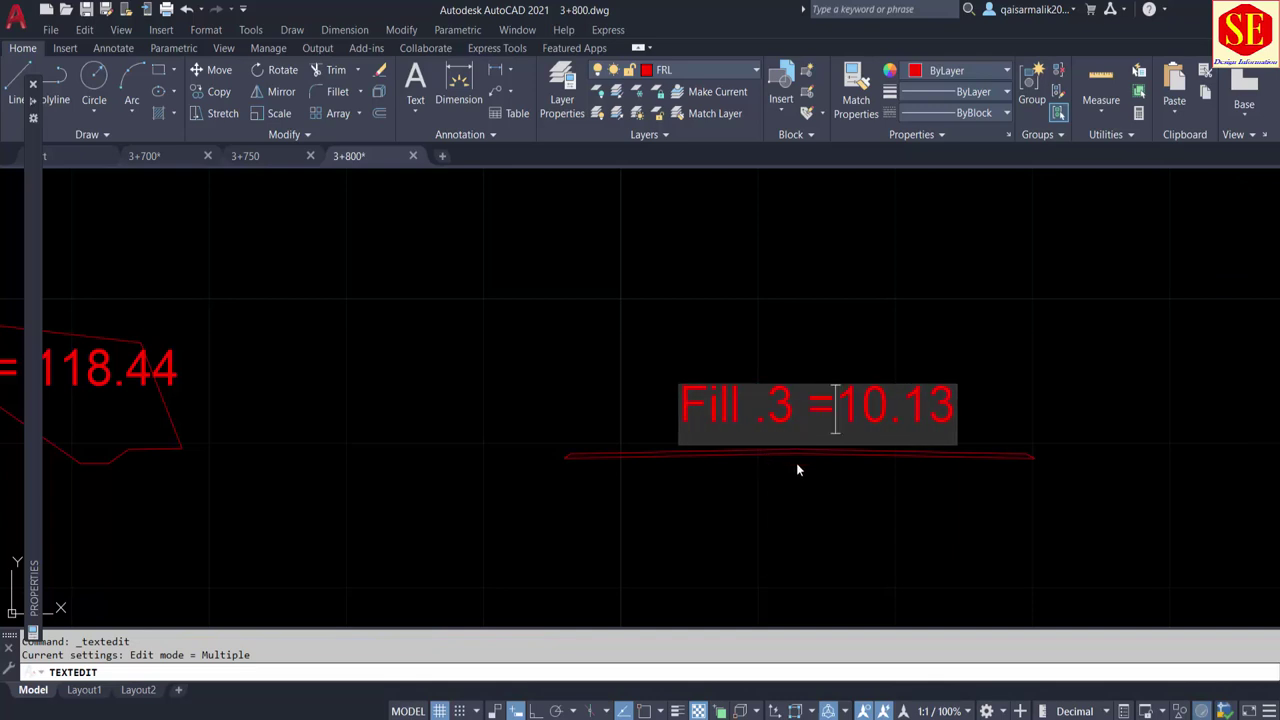
{"action": "left_click", "coordinate": [881, 326]}
{"action": "scroll", "coordinate": [886, 326], "scroll_direction": "down", "scroll_amount": 5}
Bring up Windows Calculator and move it to the left of the drawing
{"action": "key", "text": "Escape"}
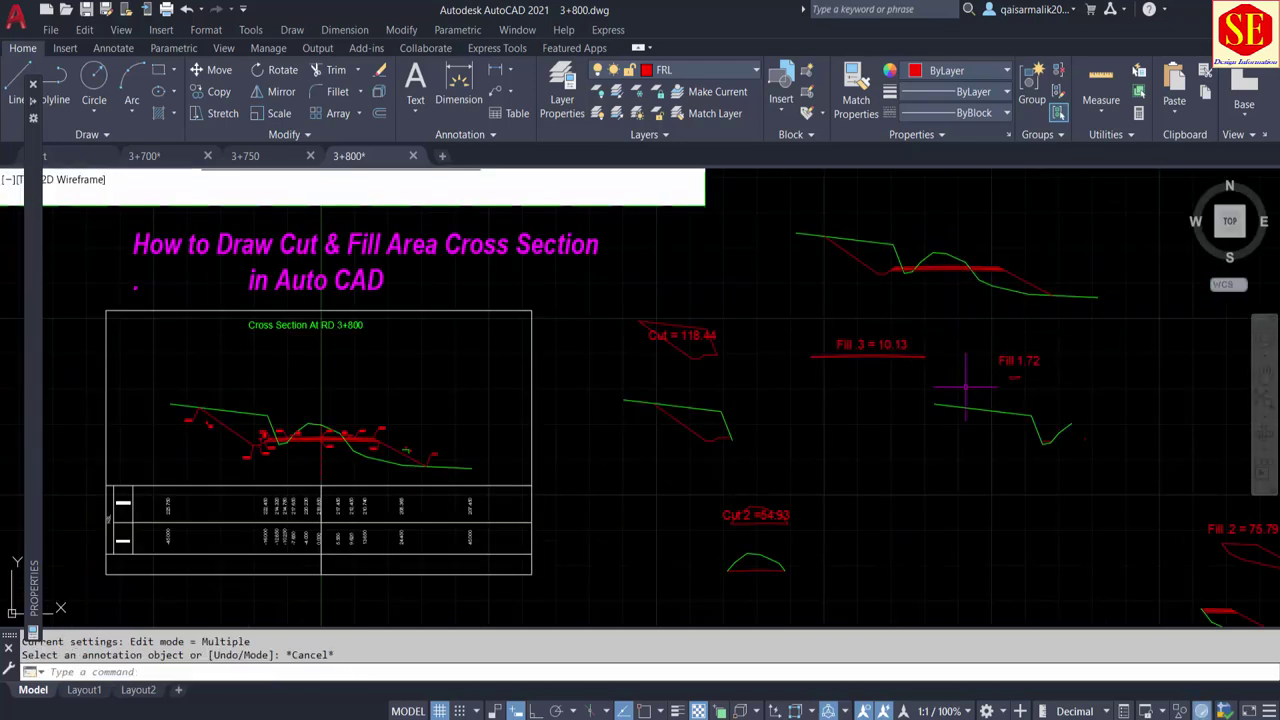
{"action": "middle_click_drag", "start_coordinate": [880, 383], "coordinate": [826, 371]}
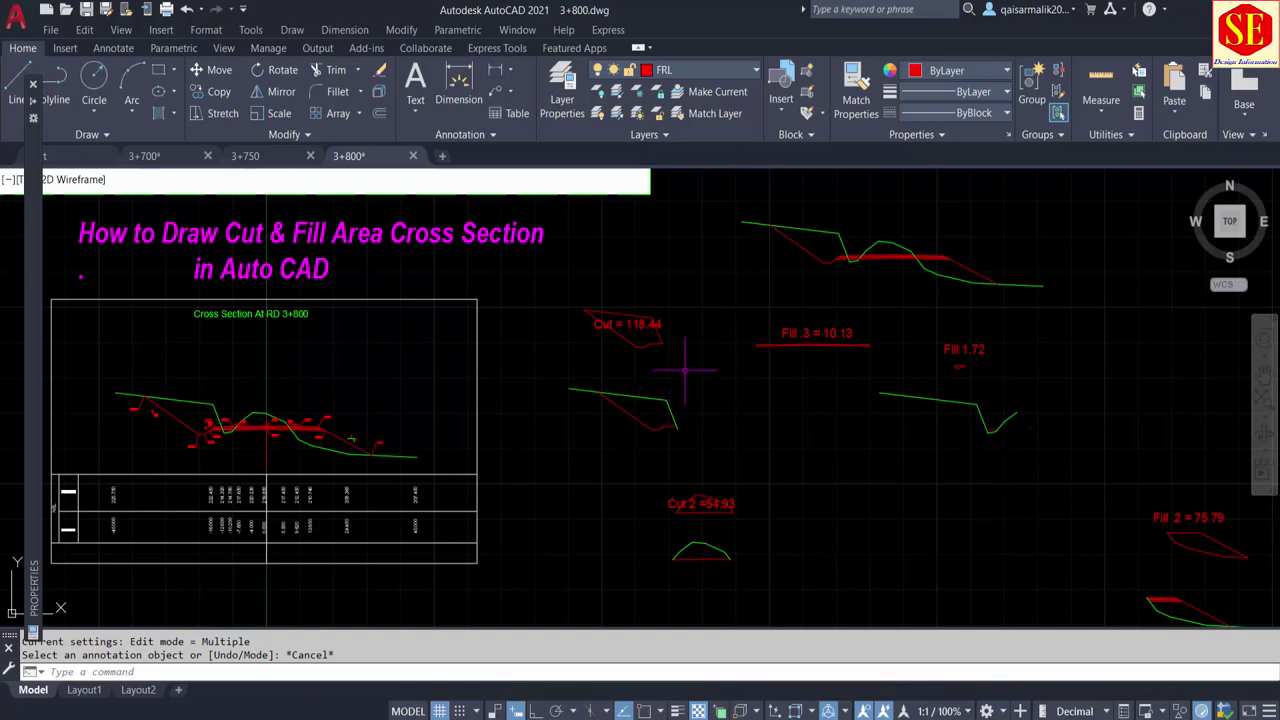
{"action": "middle_click_drag", "start_coordinate": [685, 370], "coordinate": [757, 366]}
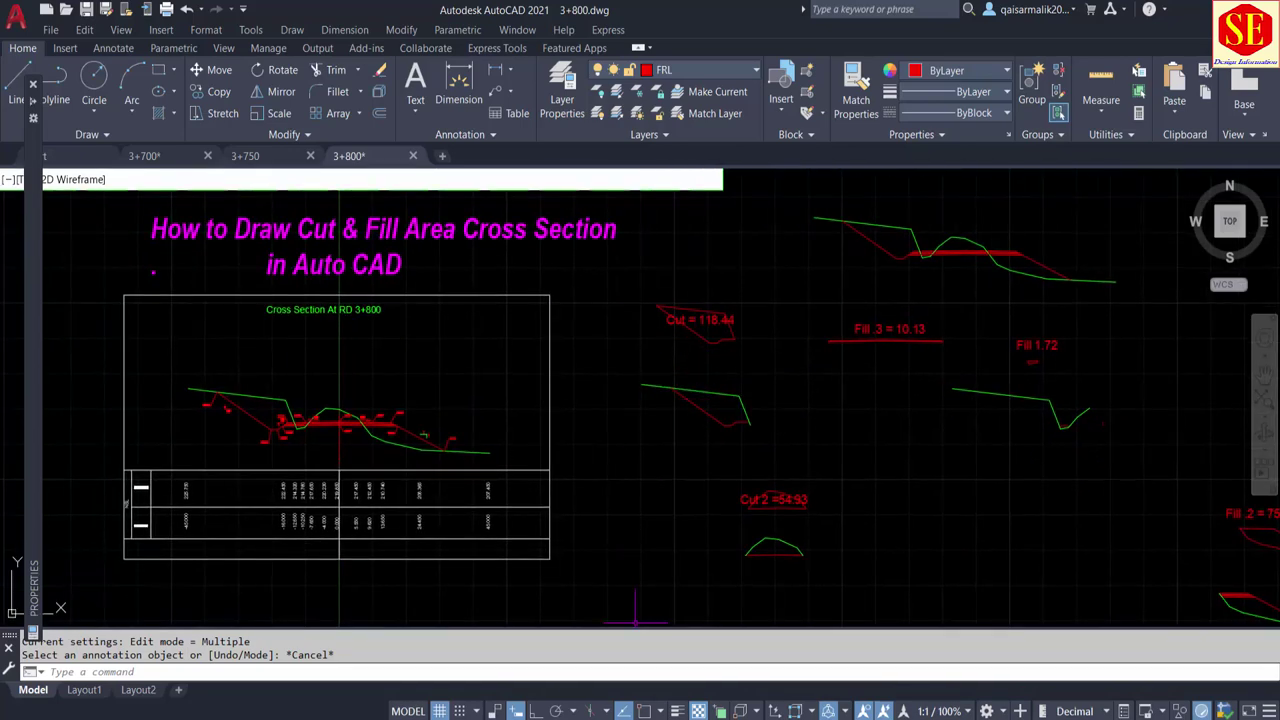
{"action": "key", "text": "alt+Tab"}
{"action": "left_click_drag", "start_coordinate": [960, 258], "coordinate": [451, 228]}
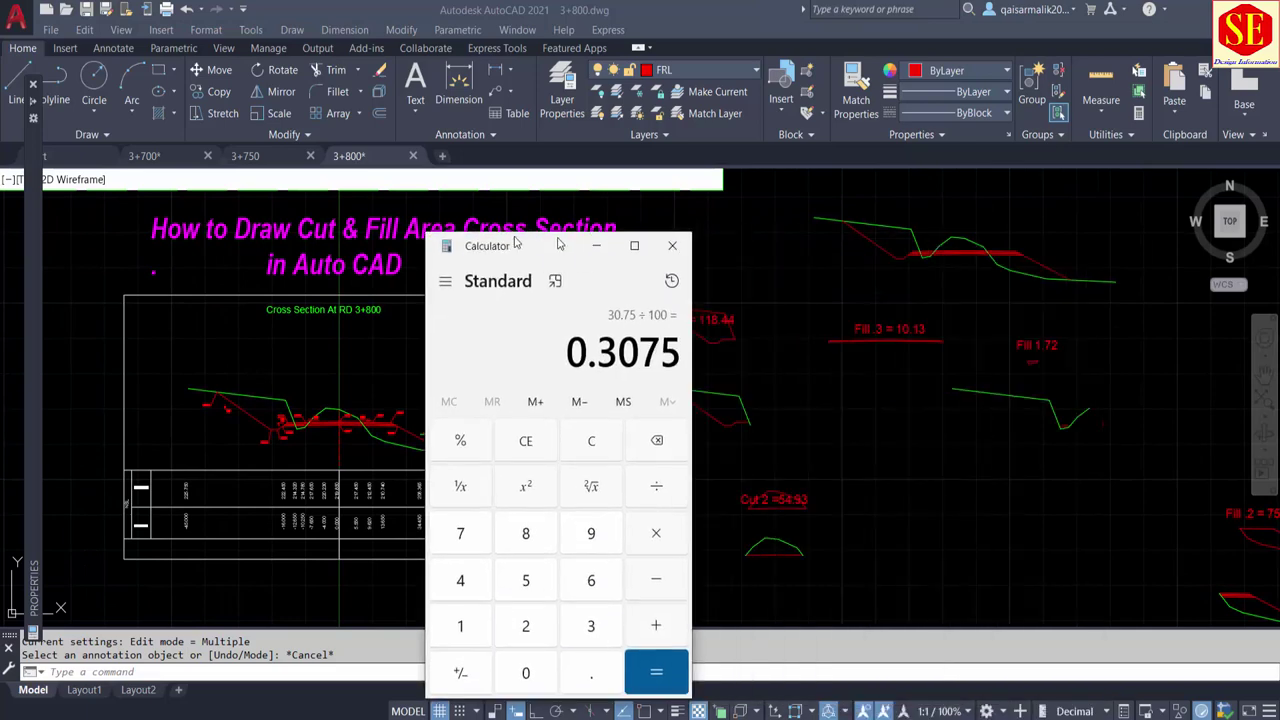
{"action": "scroll", "coordinate": [700, 338], "scroll_direction": "up", "scroll_amount": 2}
{"action": "left_click", "coordinate": [688, 347]}
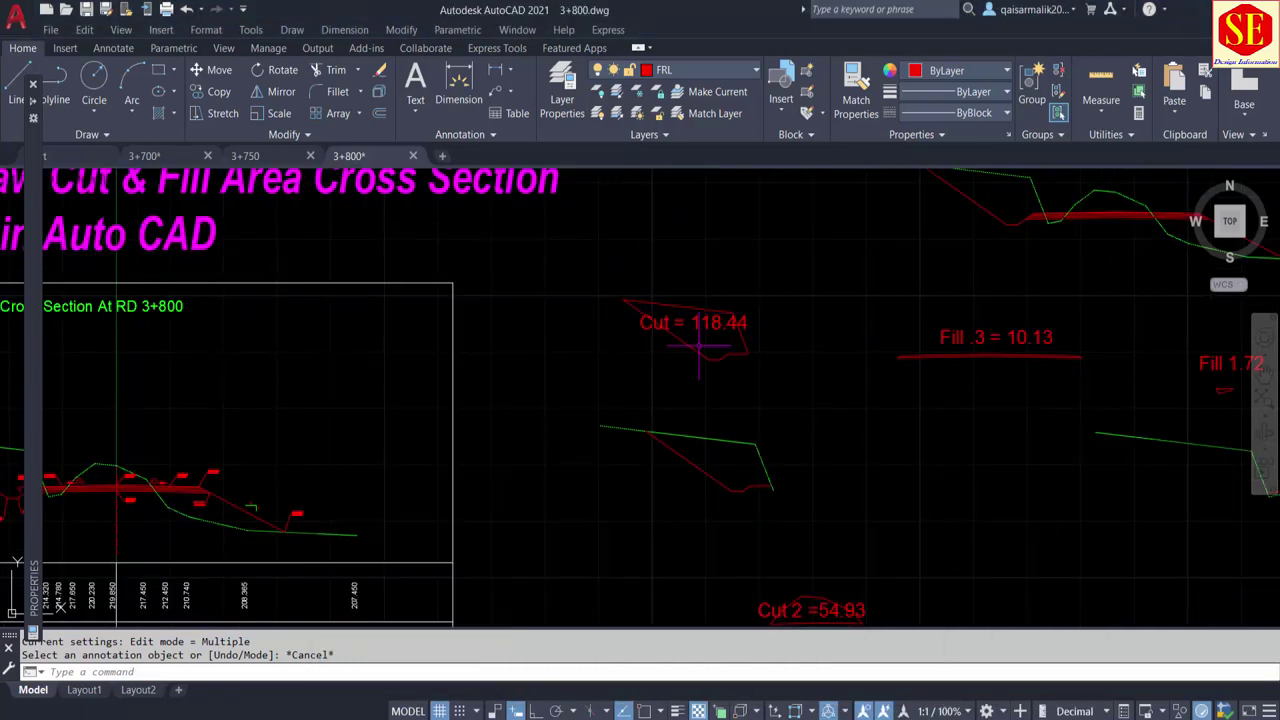
{"action": "scroll", "coordinate": [700, 338], "scroll_direction": "up", "scroll_amount": 2}
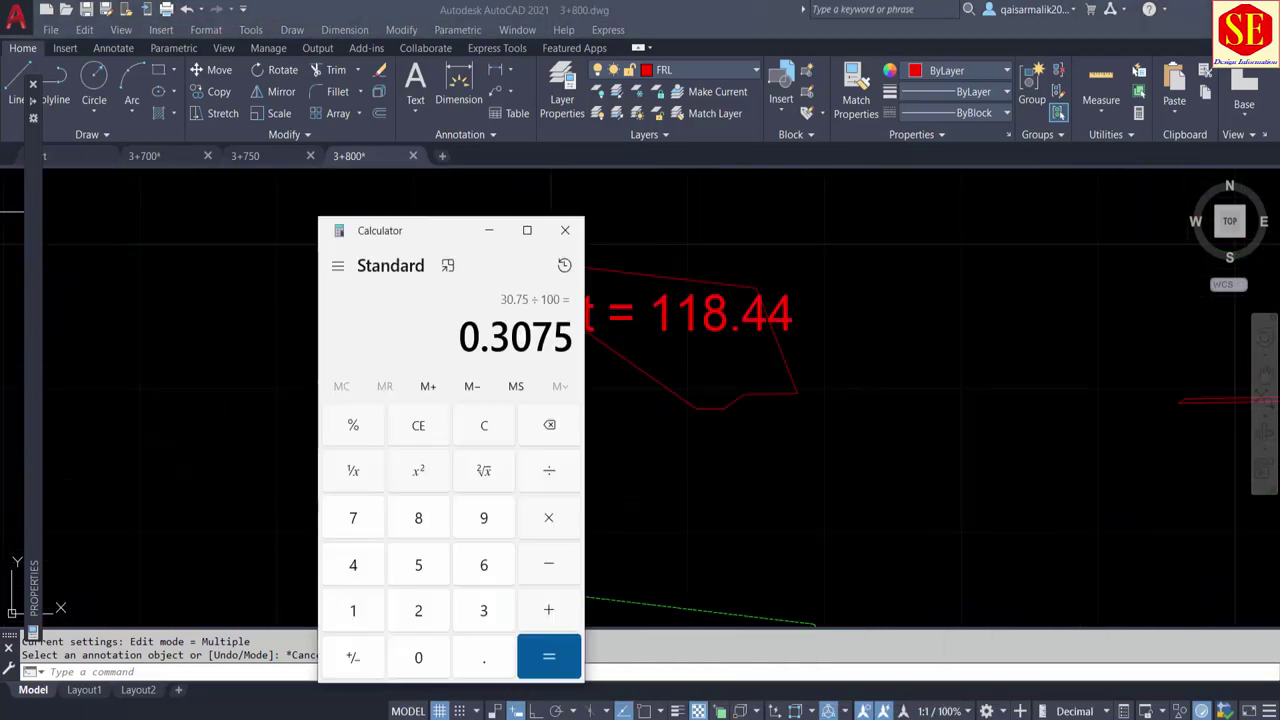
{"action": "key", "text": "alt+Tab"}
{"action": "left_click", "coordinate": [484, 425]}
Add 118.44 and 54.93 in Calculator to get 173.37
{"action": "type", "text": "18"}
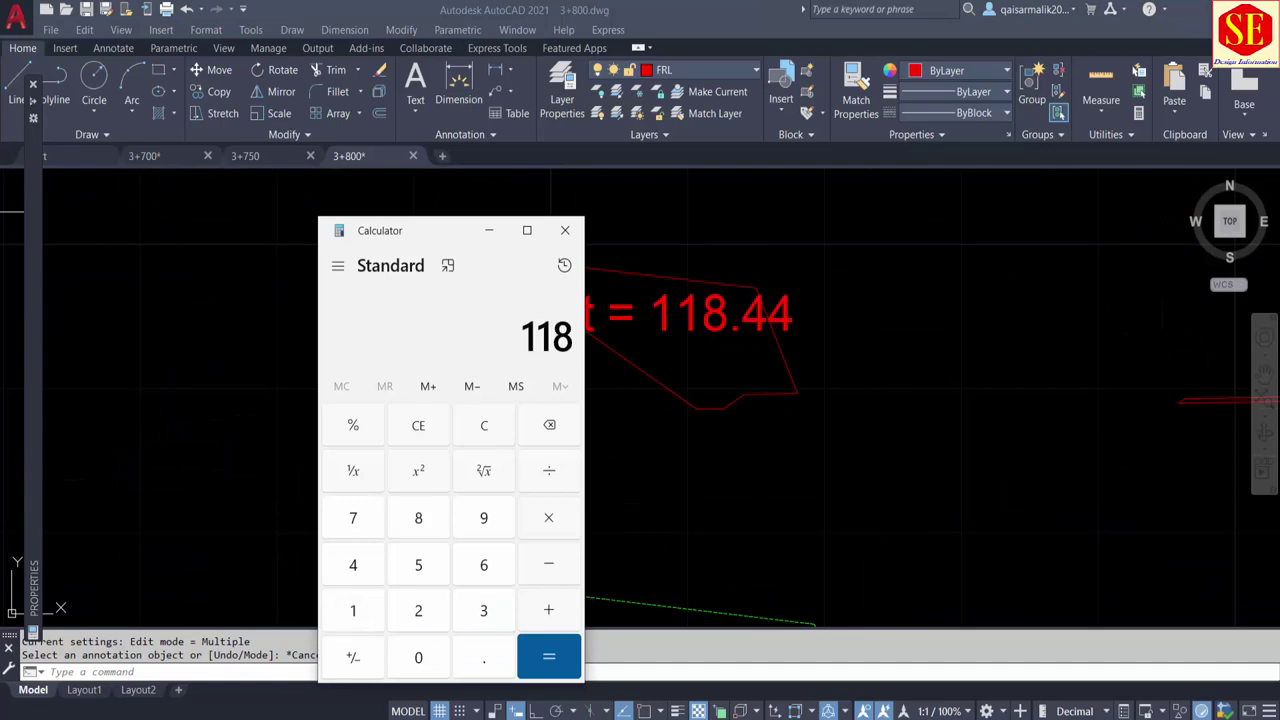
{"action": "type", "text": ".44"}
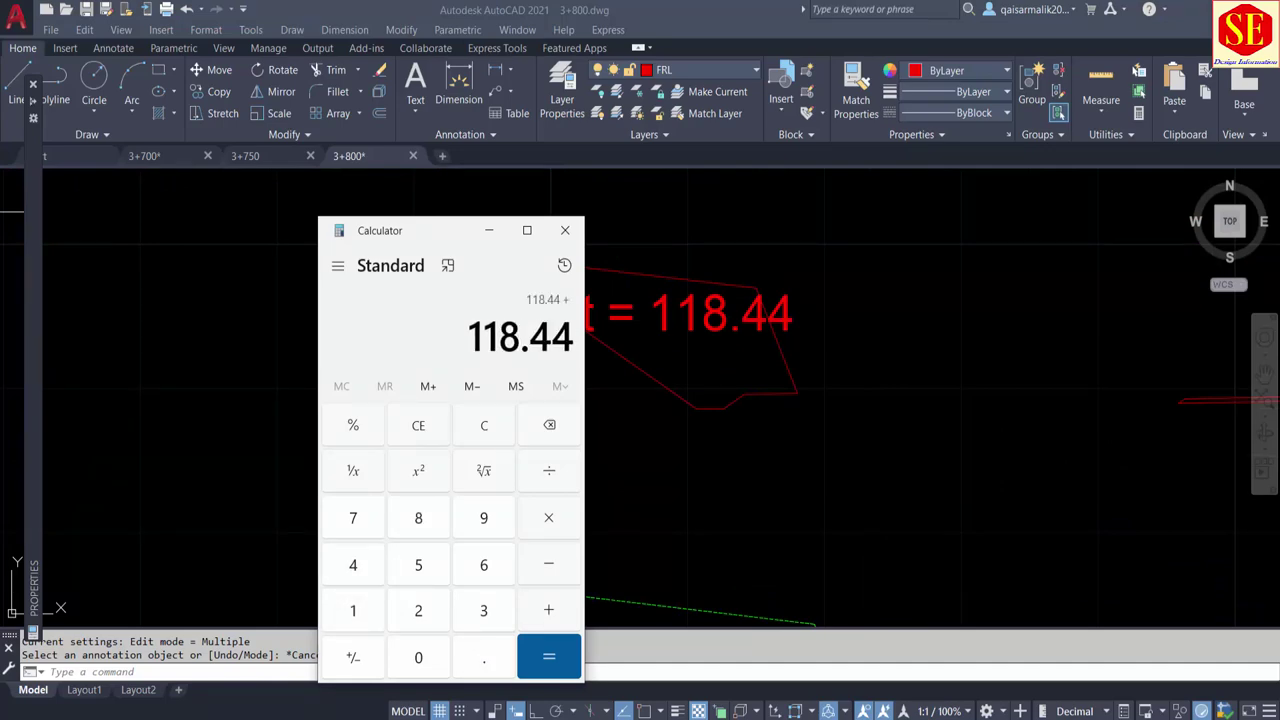
{"action": "scroll", "coordinate": [933, 385], "scroll_direction": "down", "scroll_amount": 5}
{"action": "scroll", "coordinate": [930, 430], "scroll_direction": "down", "scroll_amount": 1}
{"action": "scroll", "coordinate": [929, 457], "scroll_direction": "up", "scroll_amount": 4}
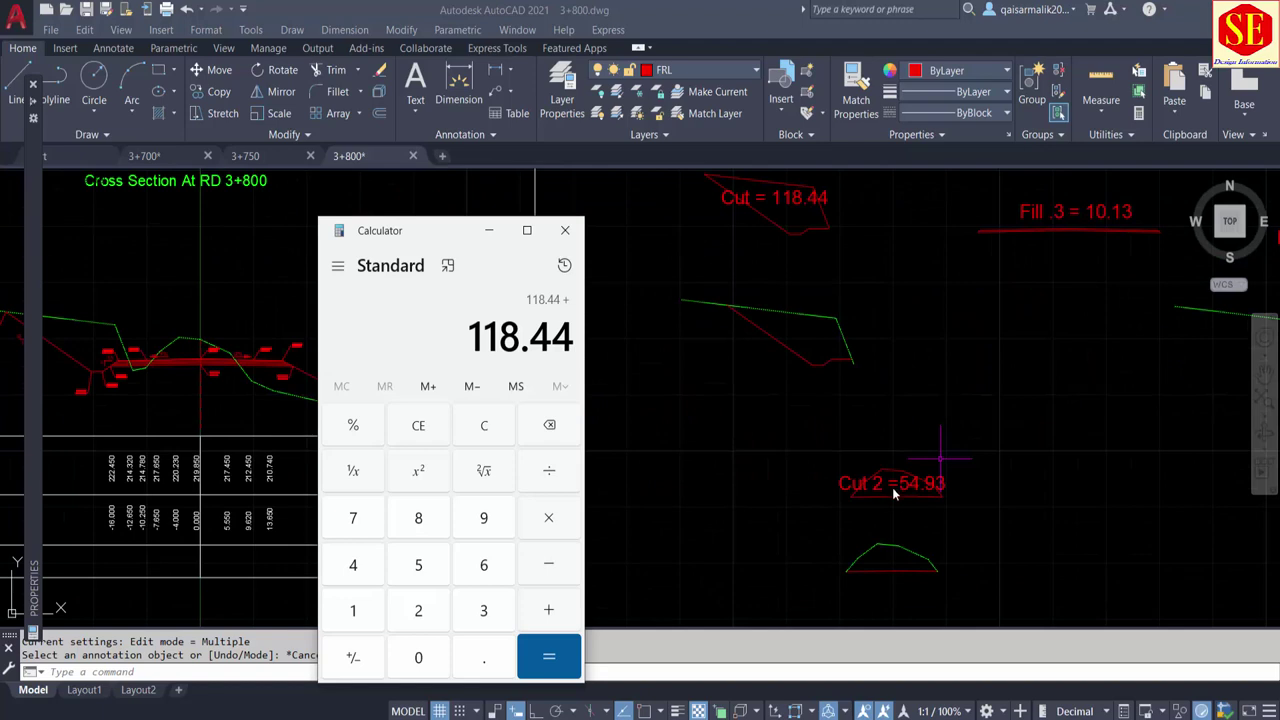
{"action": "scroll", "coordinate": [892, 487], "scroll_direction": "up", "scroll_amount": 2}
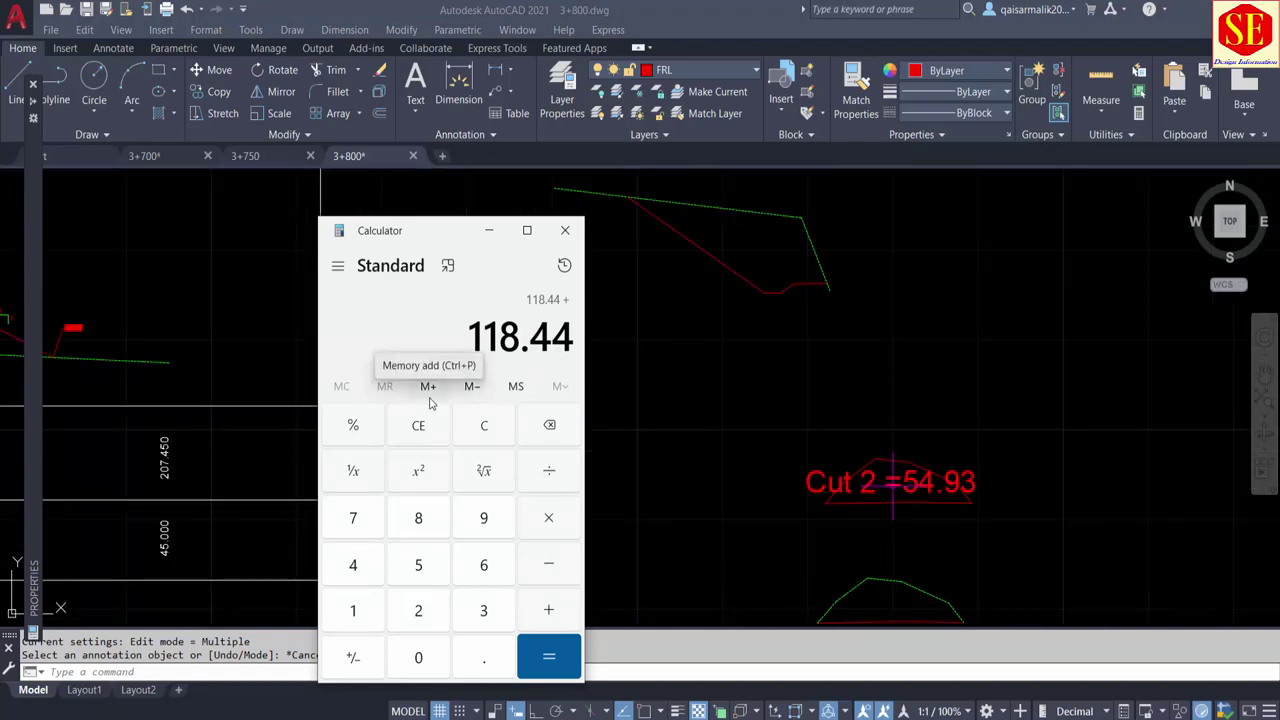
{"action": "type", "text": "54.9"}
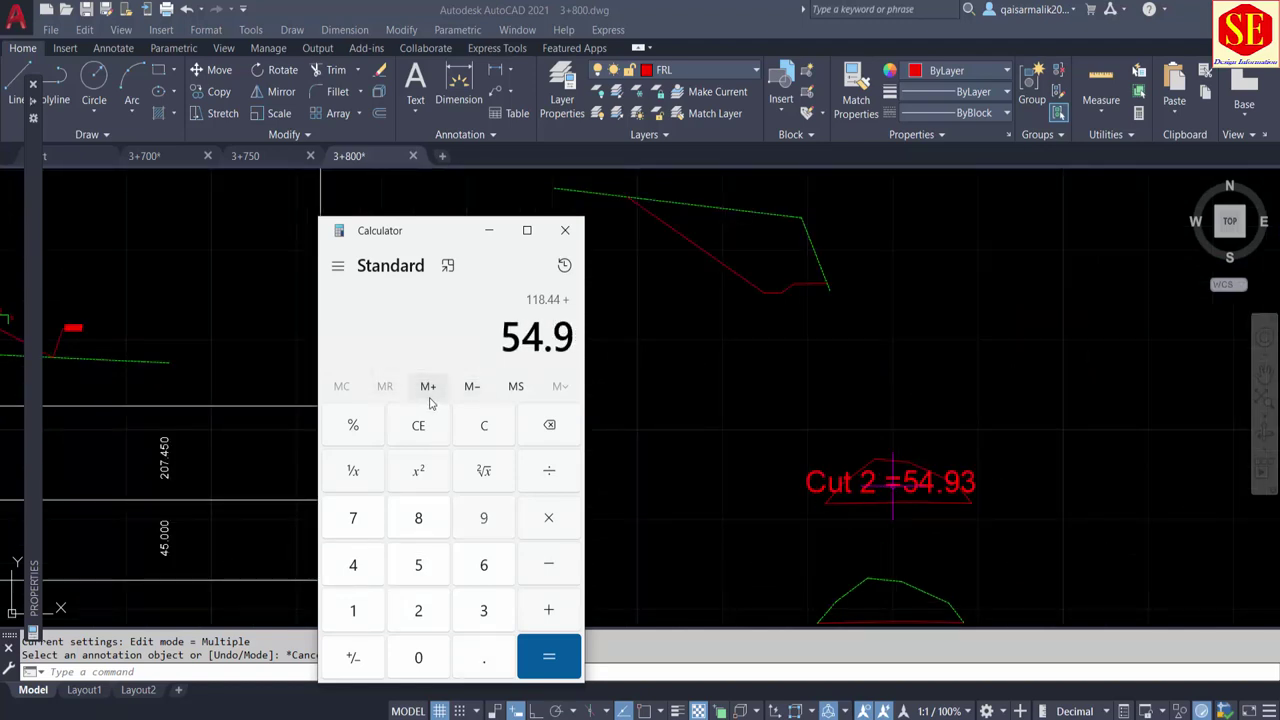
{"action": "type", "text": "3"}
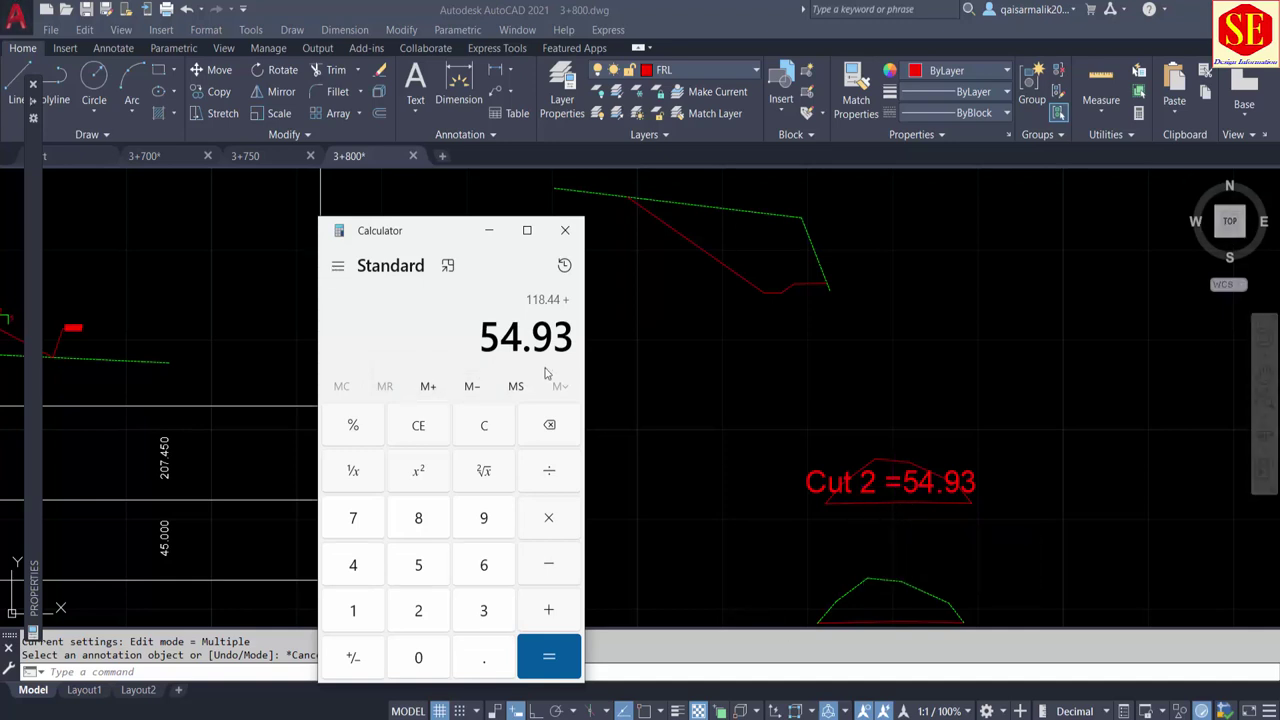
{"action": "left_click", "coordinate": [555, 651]}
Copy the 173.37 result from Calculator
{"action": "left_click_drag", "start_coordinate": [465, 337], "coordinate": [579, 338]}
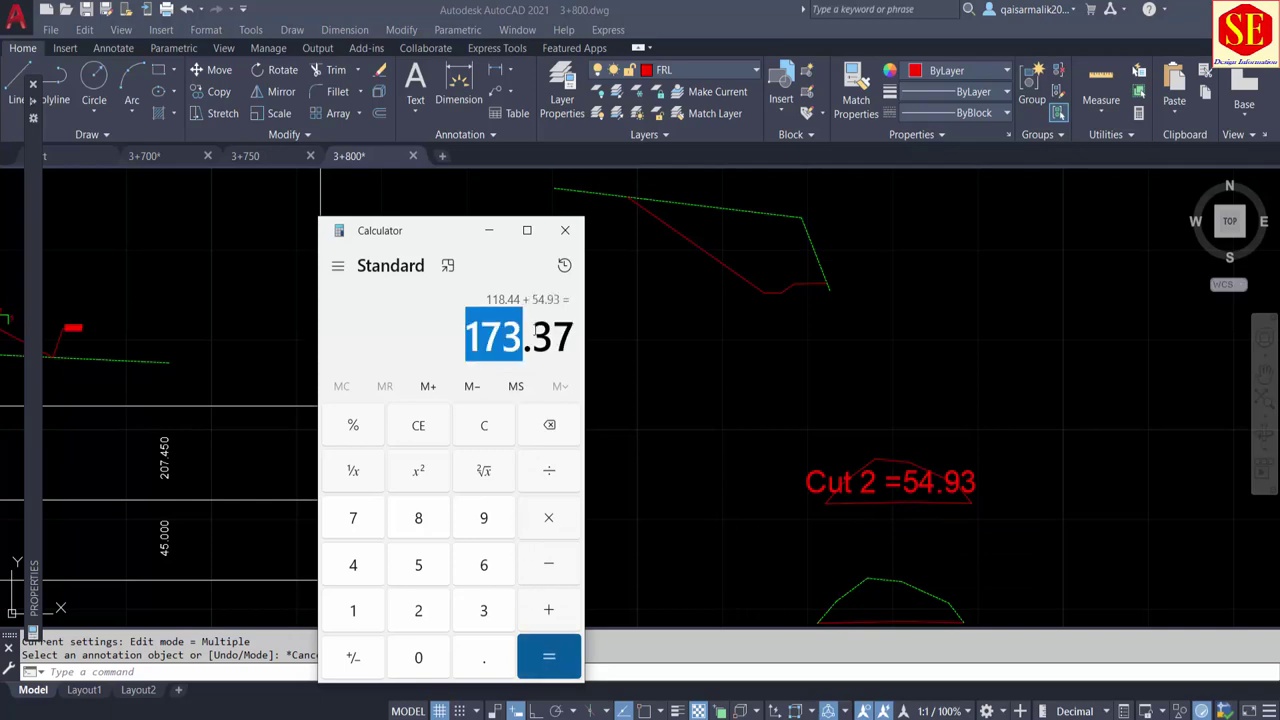
{"action": "right_click", "coordinate": [557, 336]}
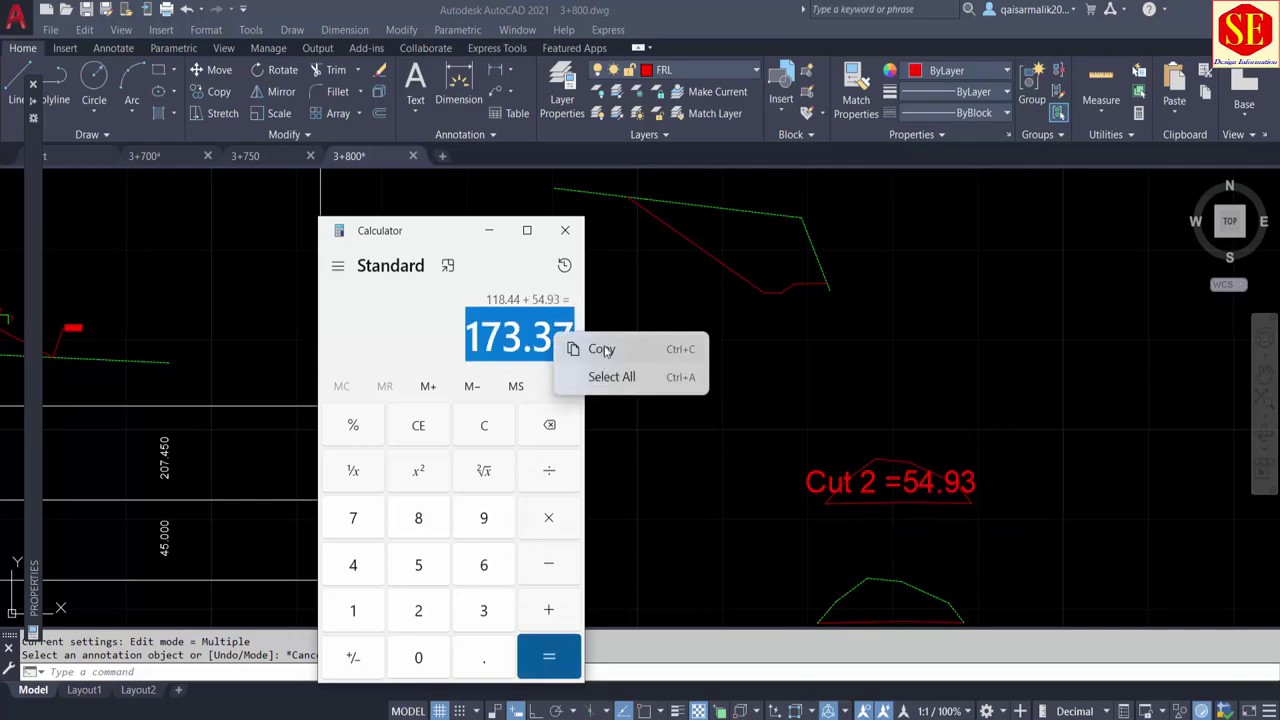
{"action": "left_click", "coordinate": [601, 349]}
{"action": "left_click", "coordinate": [806, 368]}
{"action": "scroll", "coordinate": [806, 368], "scroll_direction": "down", "scroll_amount": 6}
Paste the 173.37 value as text near the top of the RD 3+800 frame
{"action": "scroll", "coordinate": [733, 357], "scroll_direction": "up", "scroll_amount": 2}
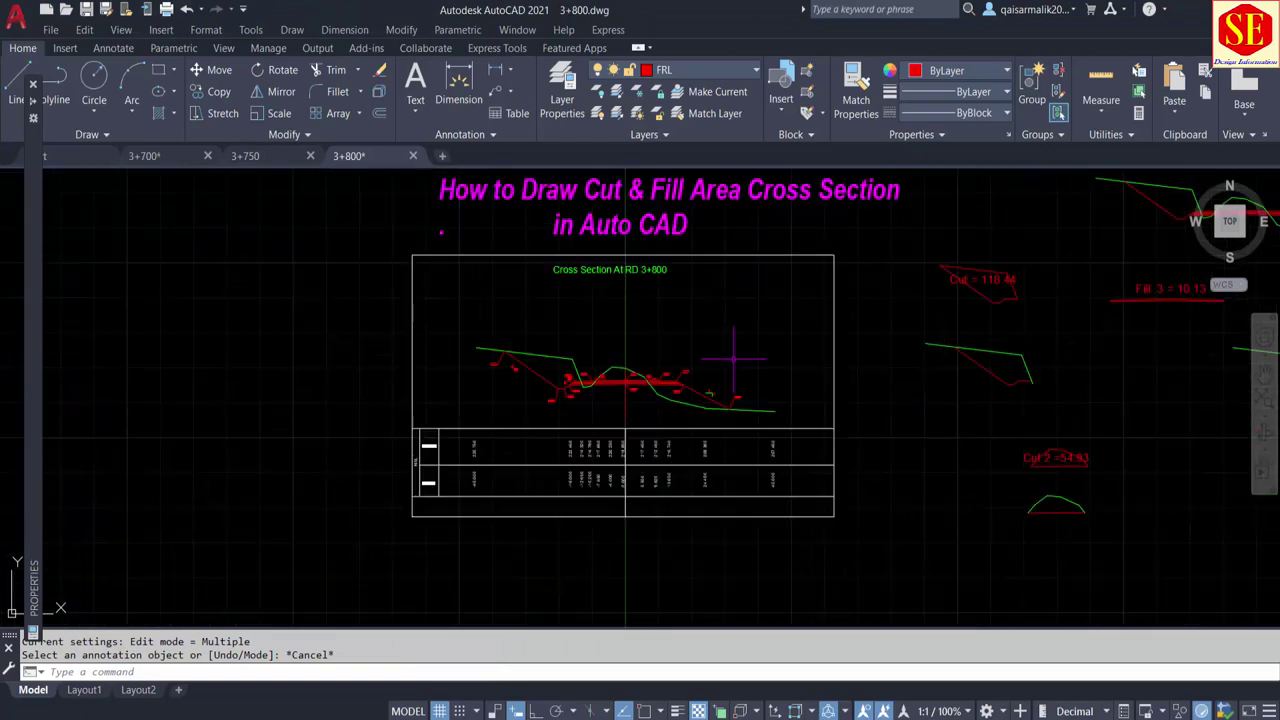
{"action": "scroll", "coordinate": [733, 357], "scroll_direction": "up", "scroll_amount": 4}
{"action": "middle_click_drag", "start_coordinate": [757, 337], "coordinate": [650, 447]}
{"action": "key", "text": "ctrl+v"}
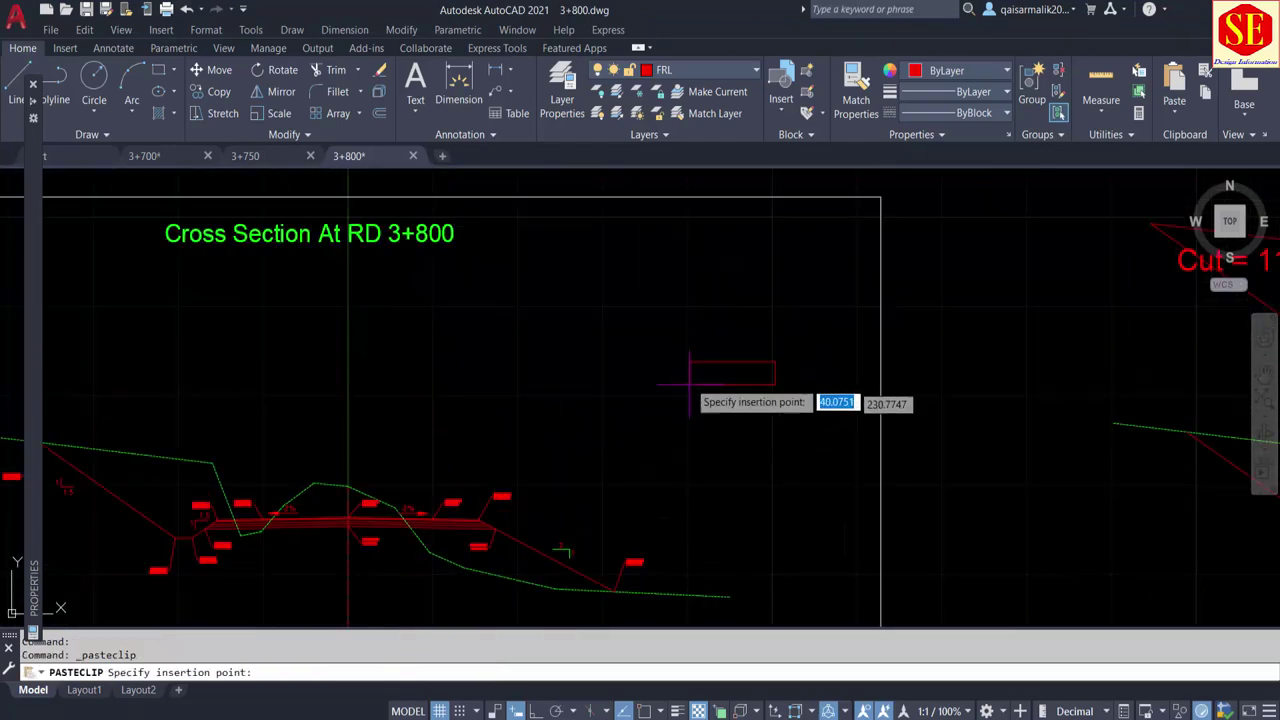
{"action": "left_click", "coordinate": [781, 248]}
{"action": "key", "text": "Escape"}
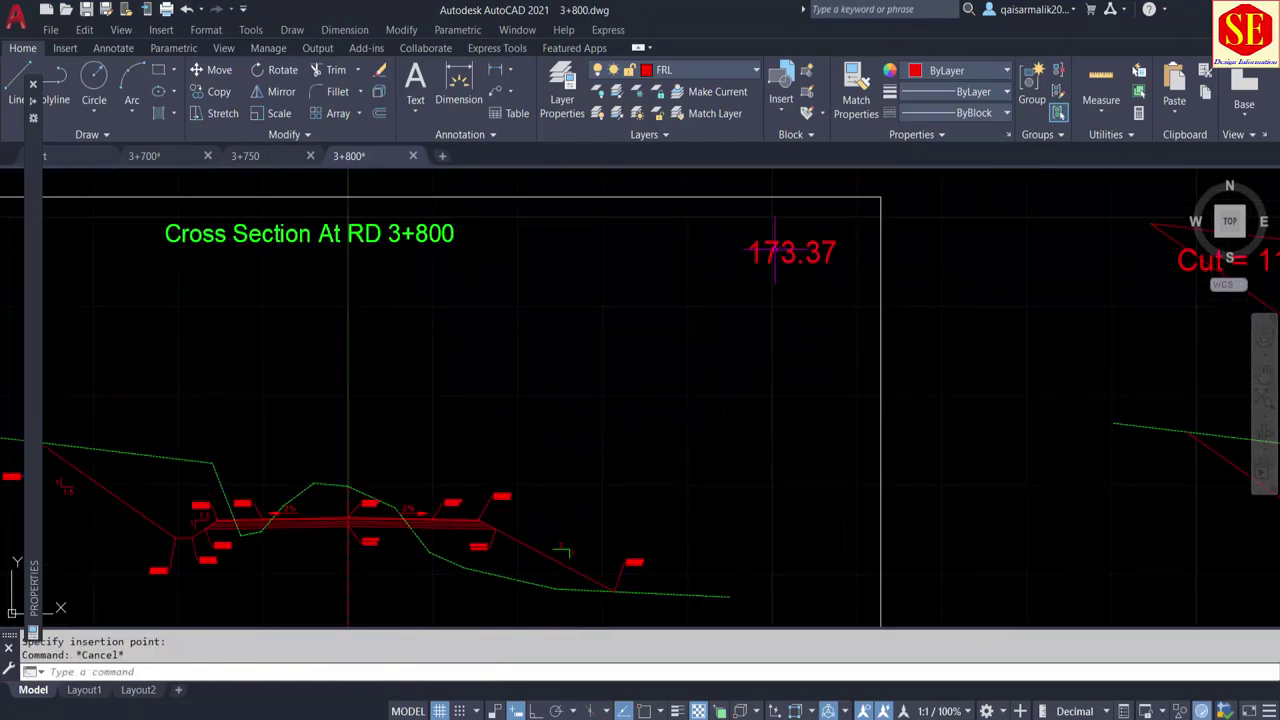
Edit the pasted text to read 'Cut Area =173.37' on one line
{"action": "double_click", "coordinate": [775, 252]}
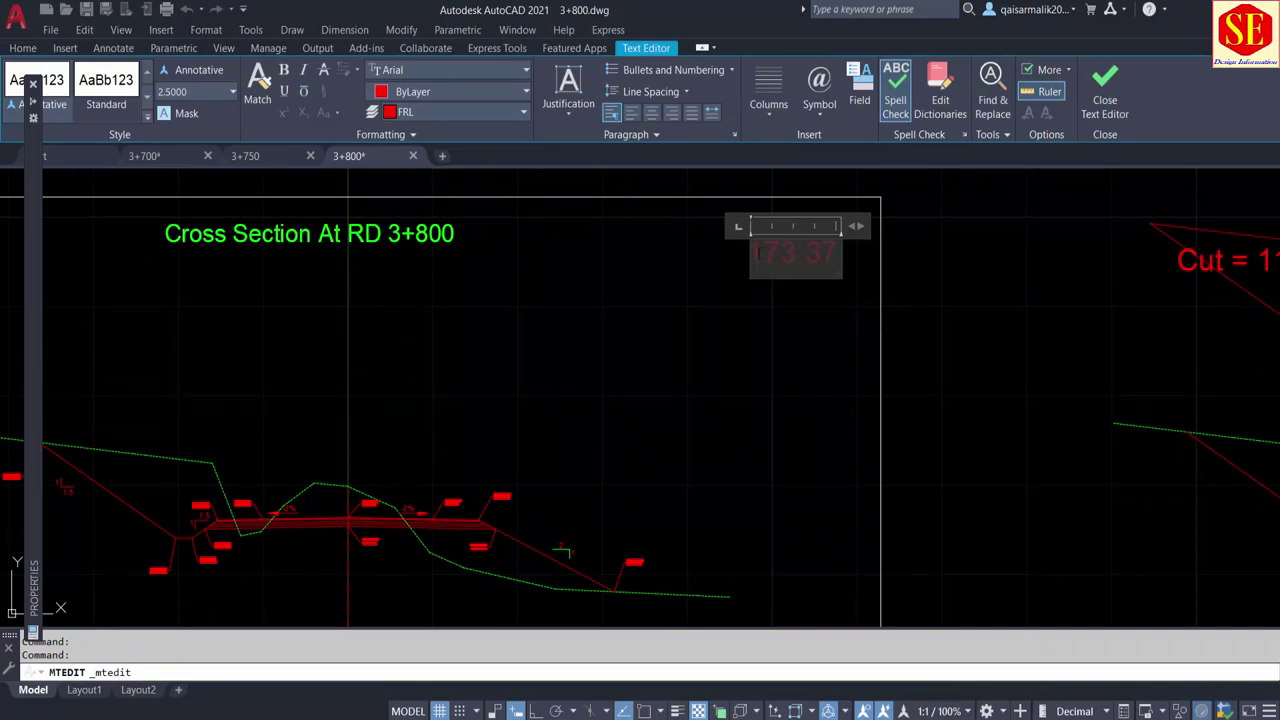
{"action": "type", "text": "Cut"}
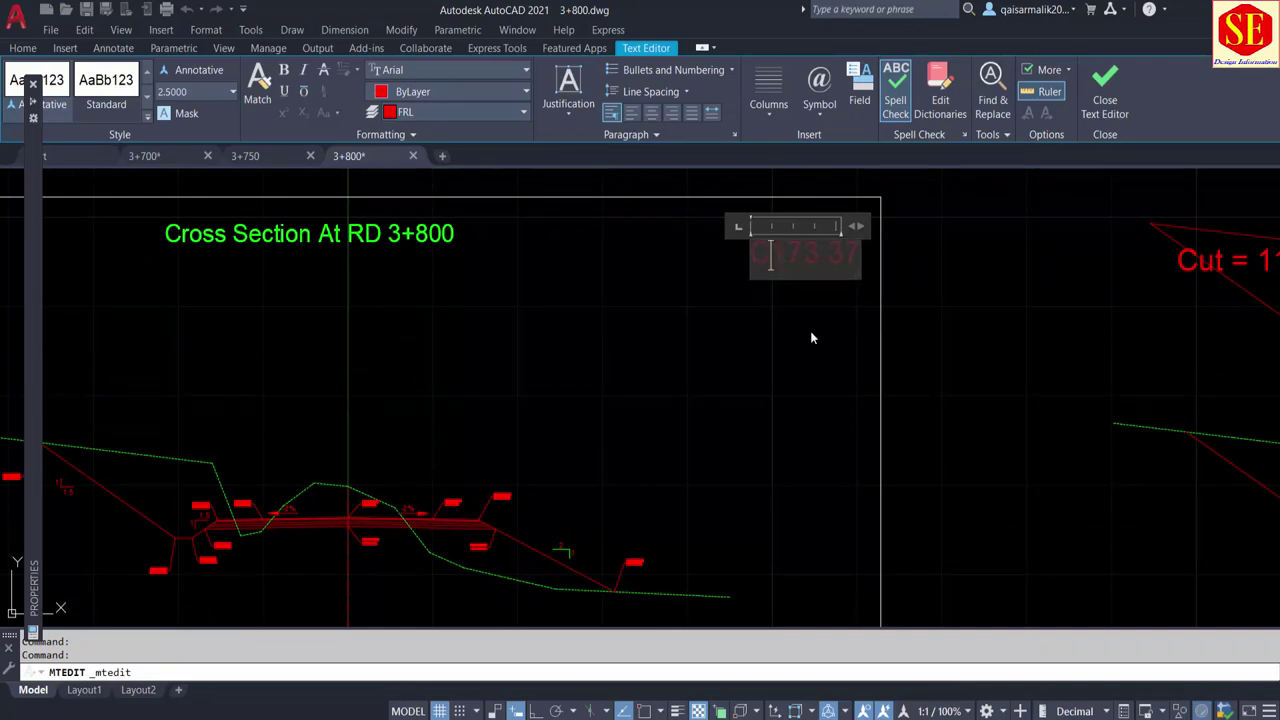
{"action": "key", "text": "Return"}
{"action": "type", "text": "Area"}
{"action": "key", "text": "Return"}
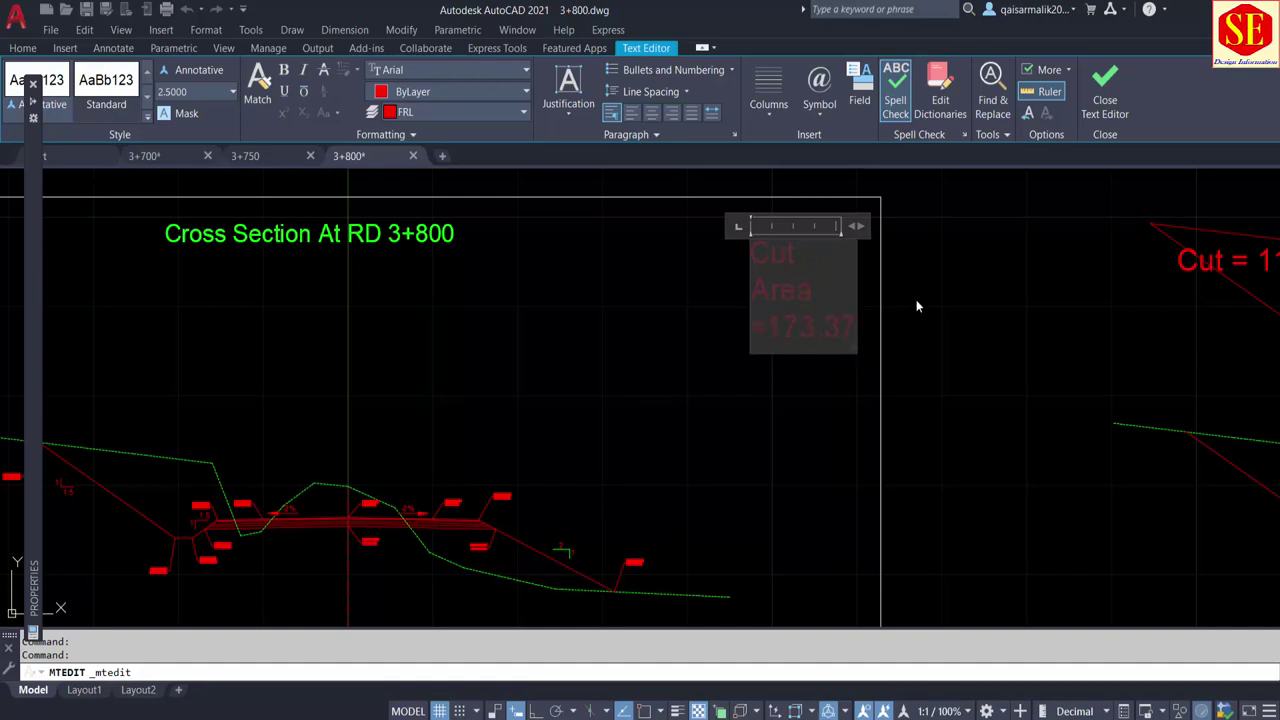
{"action": "left_click_drag", "start_coordinate": [865, 229], "coordinate": [1096, 229]}
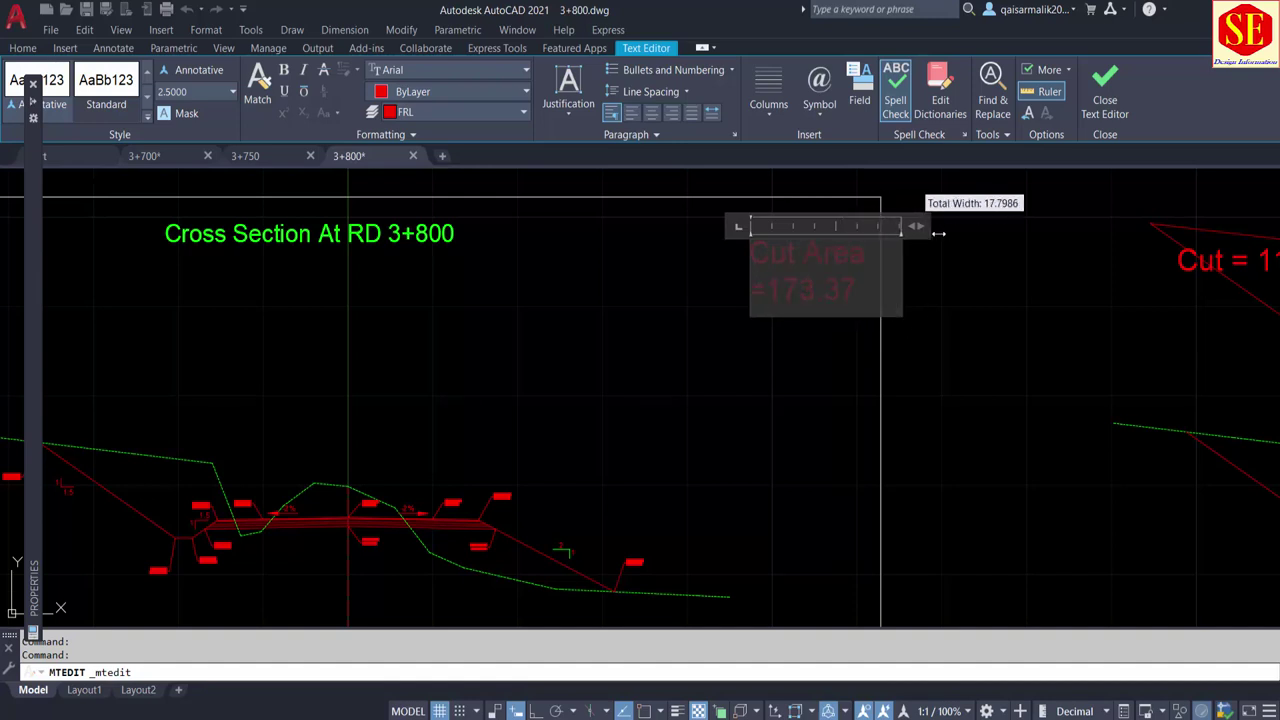
{"action": "left_click", "coordinate": [1005, 349]}
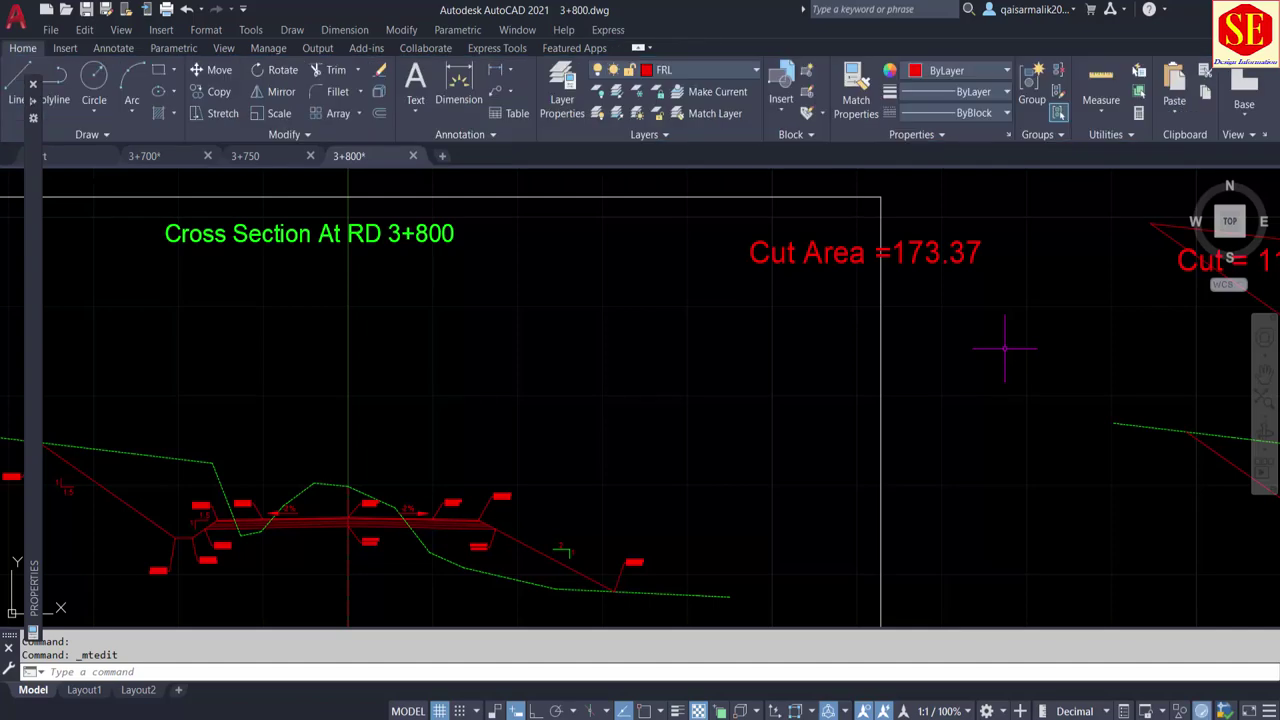
Move the Cut Area label further left within the frame
{"action": "type", "text": "m"}
{"action": "key", "text": "Return"}
{"action": "left_click", "coordinate": [848, 243]}
{"action": "left_click", "coordinate": [870, 335]}
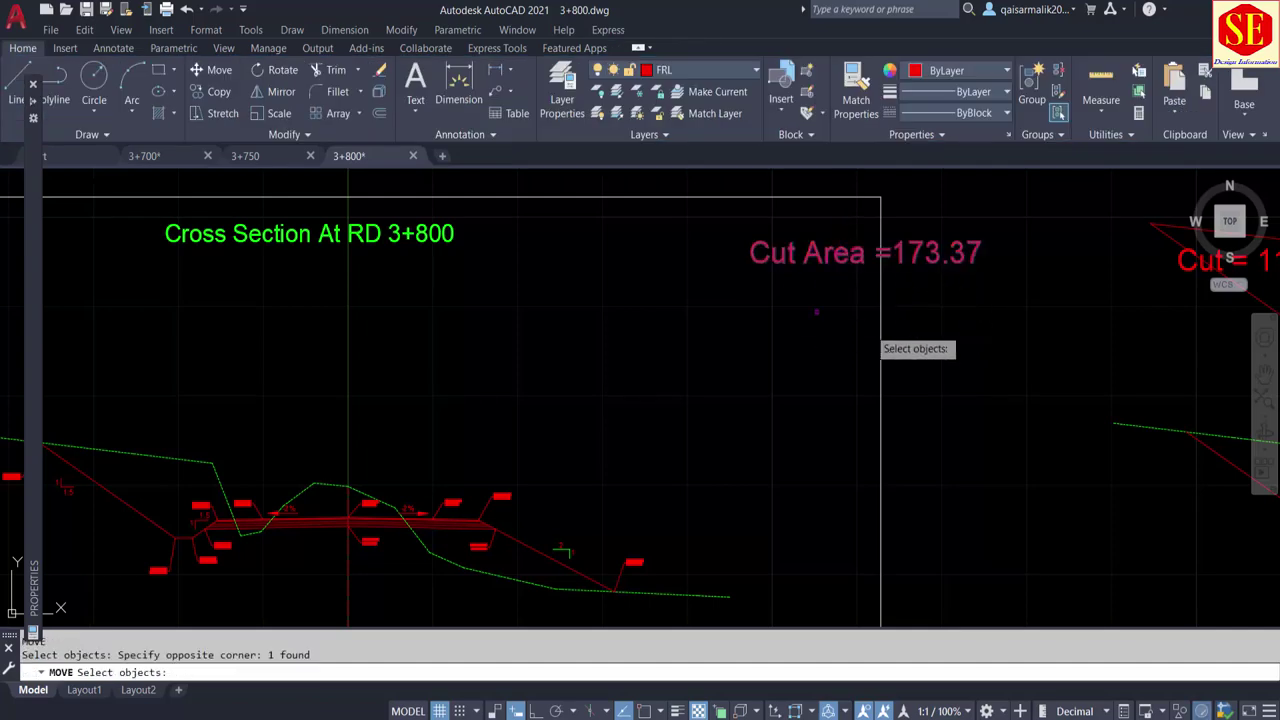
{"action": "key", "text": "Return"}
{"action": "left_click", "coordinate": [990, 340]}
{"action": "left_click", "coordinate": [853, 333]}
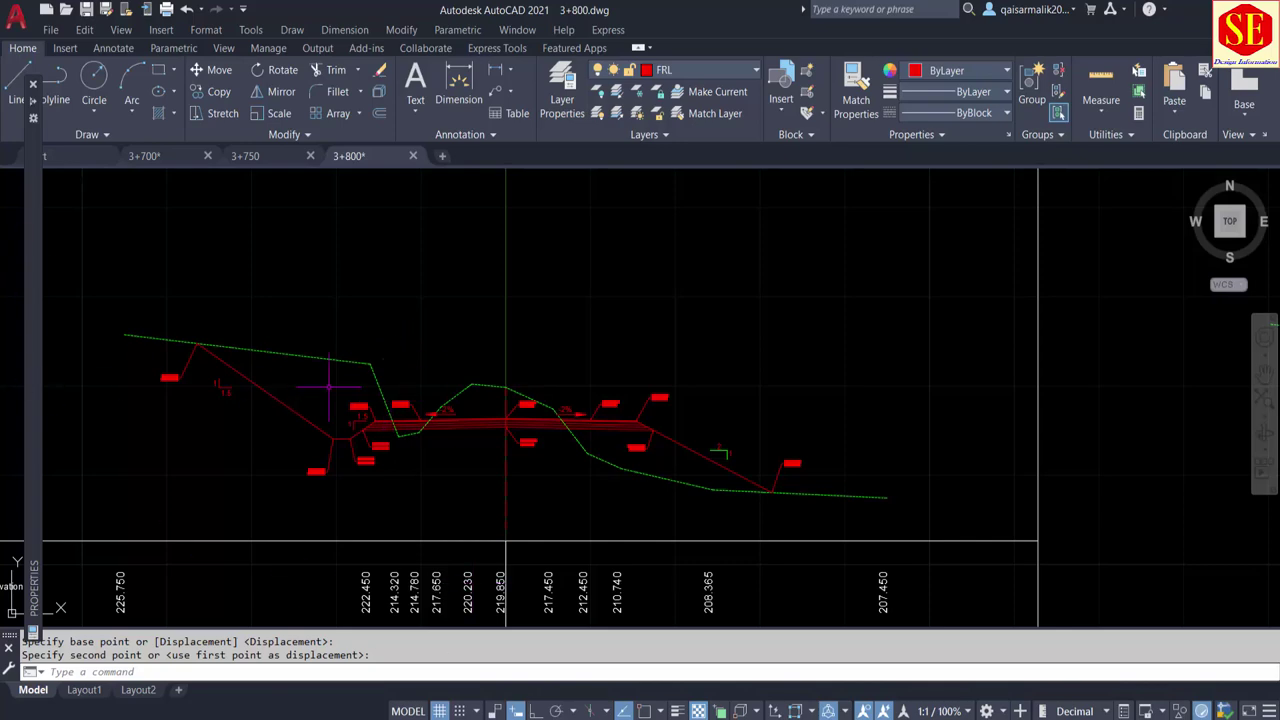
Pan across the sections to review the RD 3+800 label, then return to Calculator
{"action": "scroll", "coordinate": [651, 377], "scroll_direction": "down", "scroll_amount": 5}
{"action": "scroll", "coordinate": [634, 386], "scroll_direction": "up", "scroll_amount": 2}
{"action": "middle_click_drag", "start_coordinate": [623, 363], "coordinate": [685, 311]}
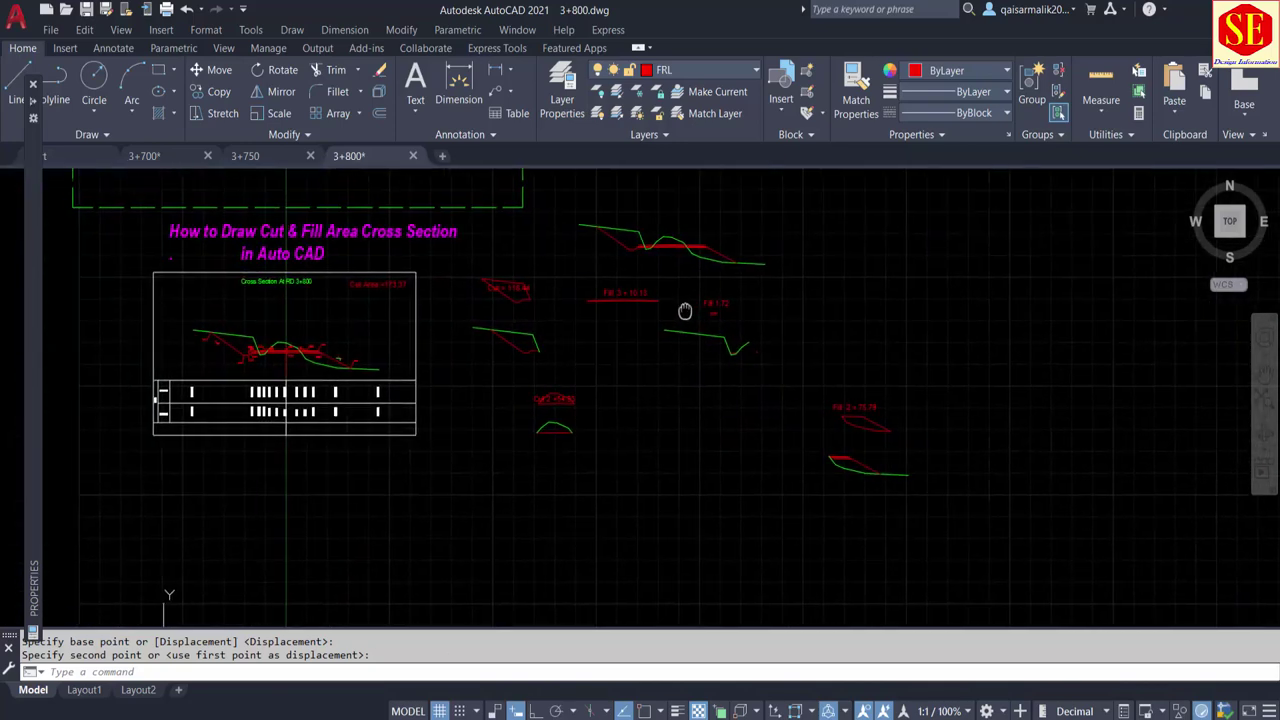
{"action": "scroll", "coordinate": [610, 299], "scroll_direction": "up", "scroll_amount": 4}
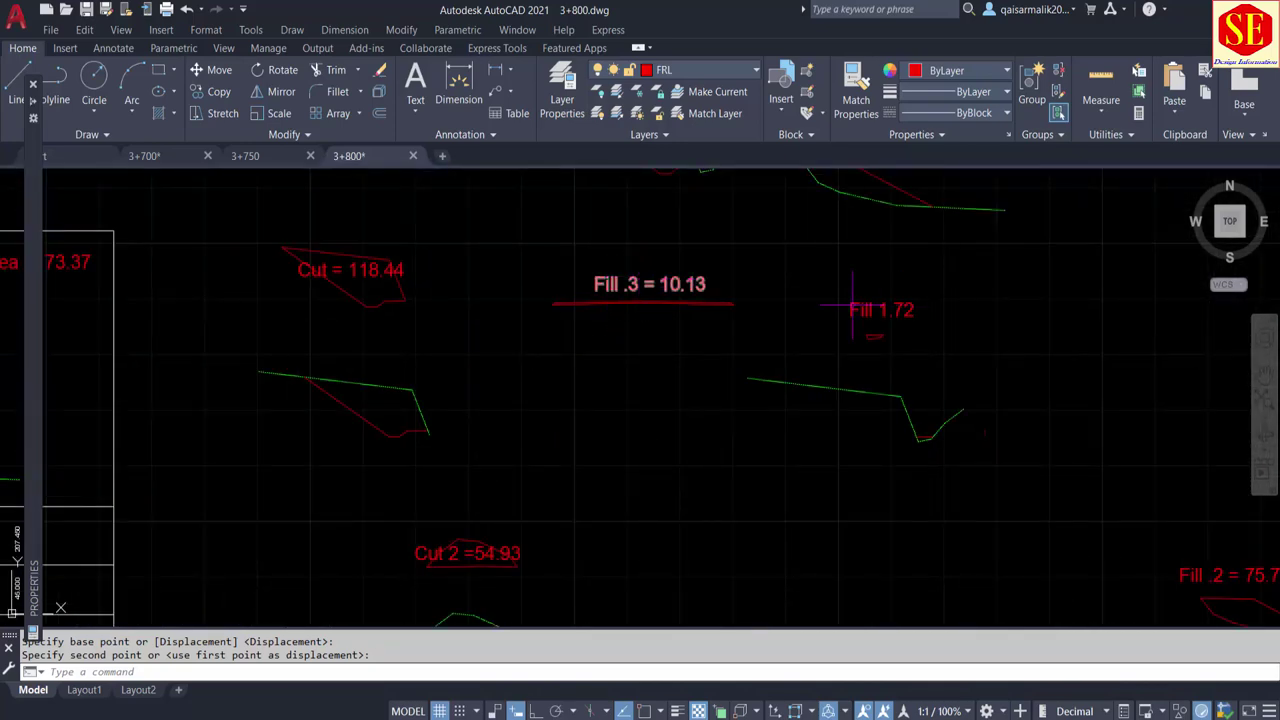
{"action": "middle_click_drag", "start_coordinate": [852, 308], "coordinate": [700, 245]}
{"action": "scroll", "coordinate": [1020, 570], "scroll_direction": "down", "scroll_amount": 2}
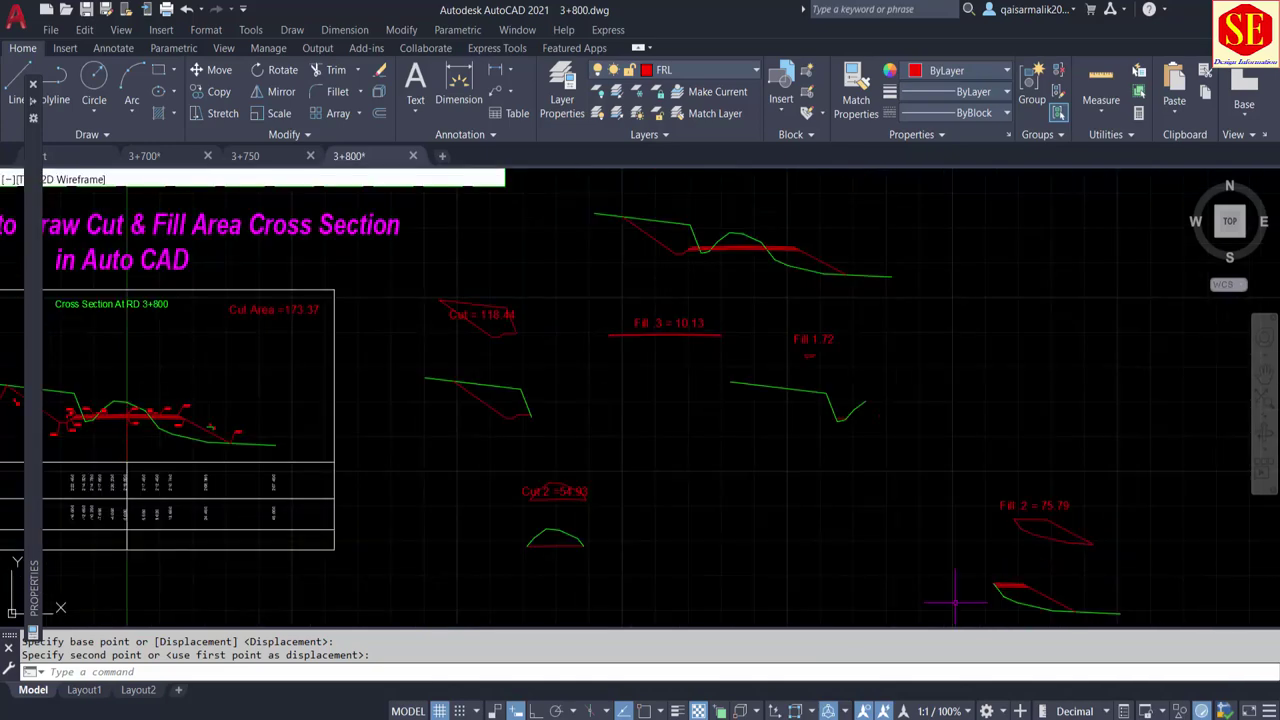
{"action": "key", "text": "alt+Tab"}
{"action": "scroll", "coordinate": [600, 337], "scroll_direction": "up", "scroll_amount": 3}
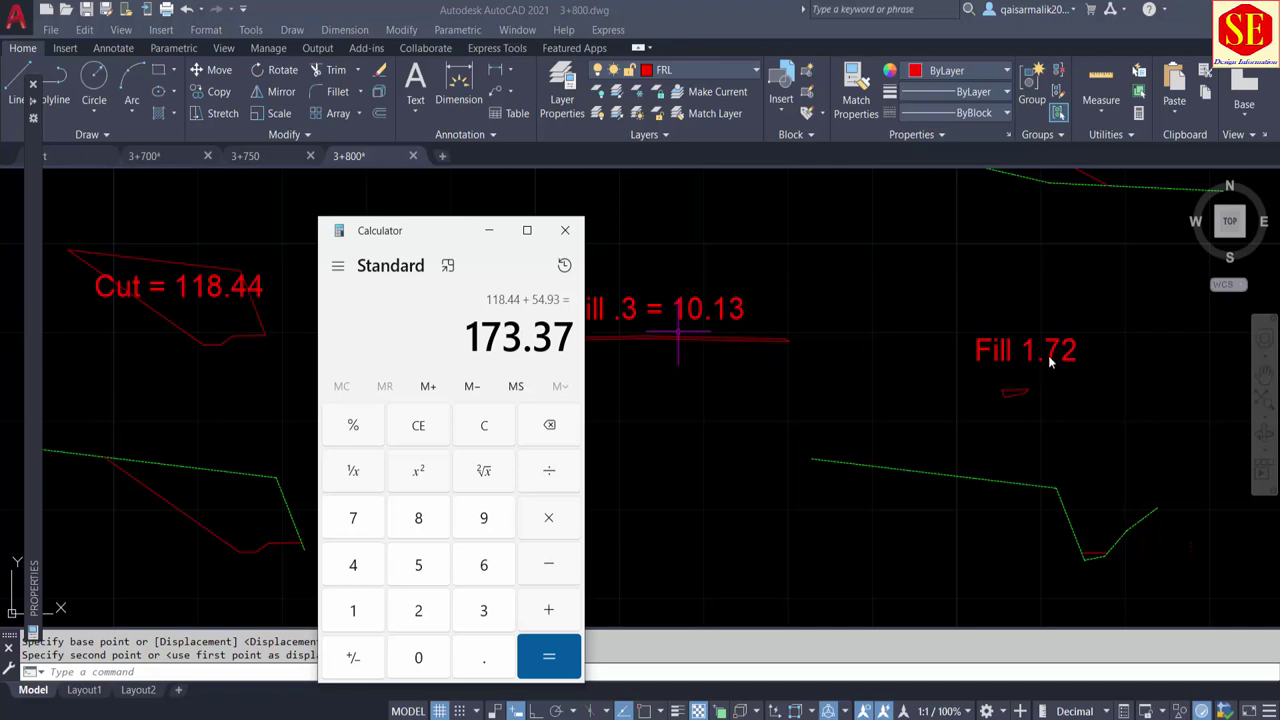
Clear Windows Calculator back to zero after the 173.37 cut total
{"action": "left_click_drag", "start_coordinate": [467, 341], "coordinate": [575, 341]}
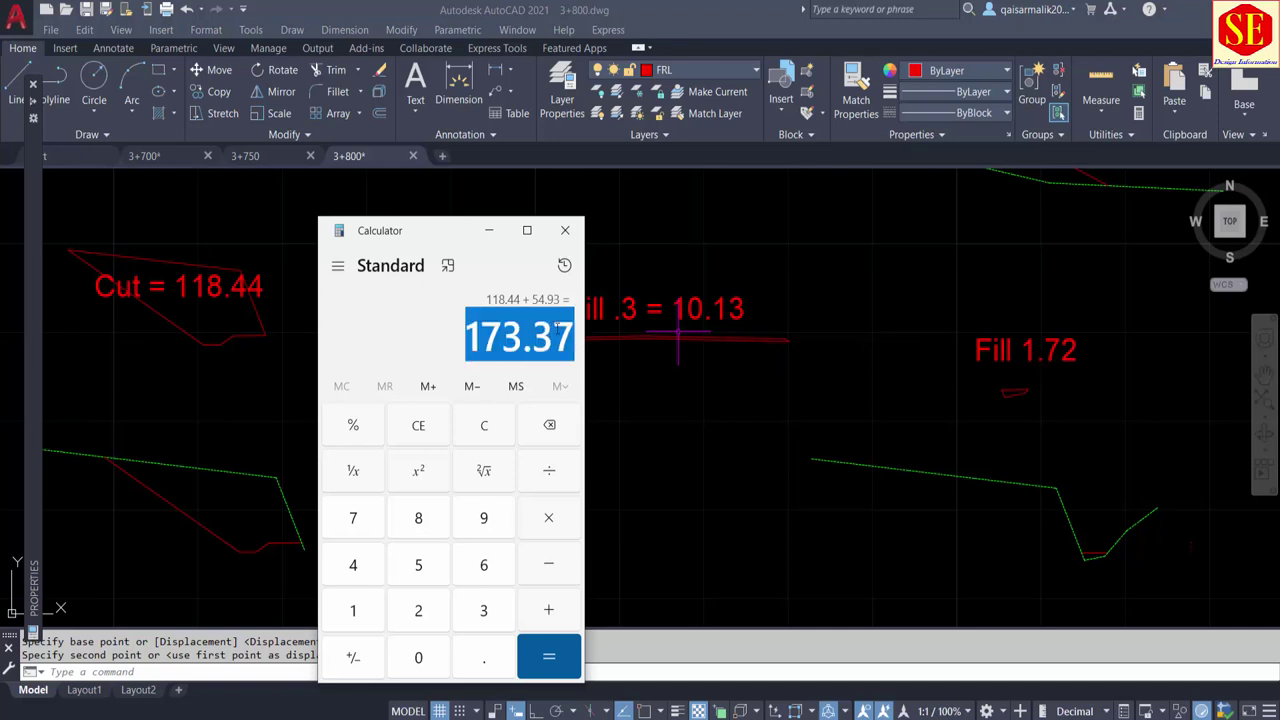
{"action": "left_click", "coordinate": [489, 230]}
{"action": "key", "text": "alt+Tab"}
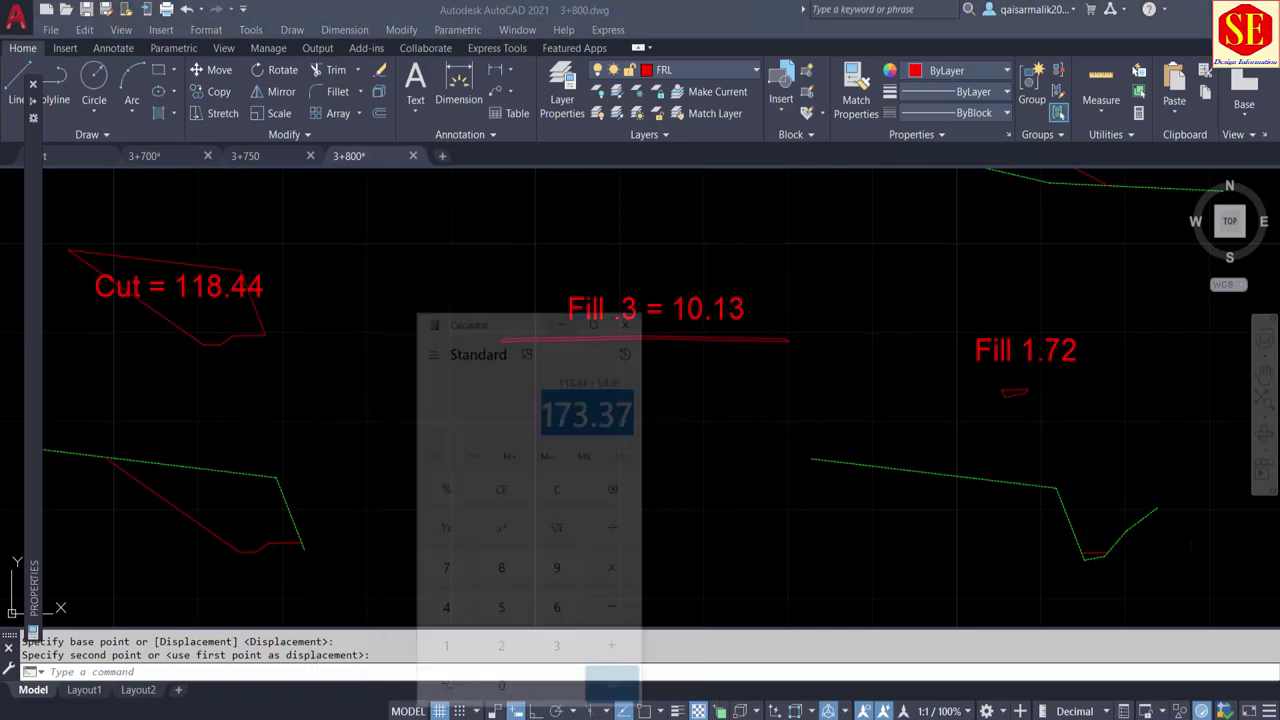
{"action": "key", "text": "Escape"}
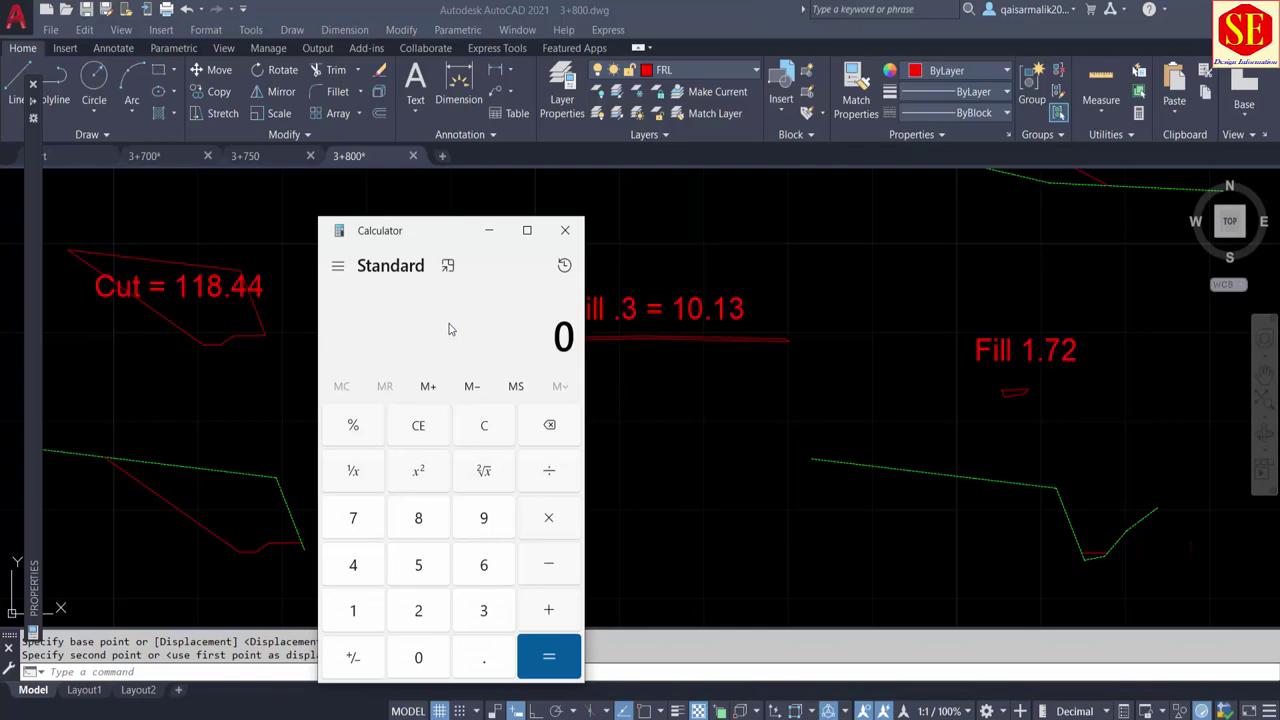
Add the fill areas 1.72, 75.78 and 10.13 to get a total of 87.63
{"action": "type", "text": "2"}
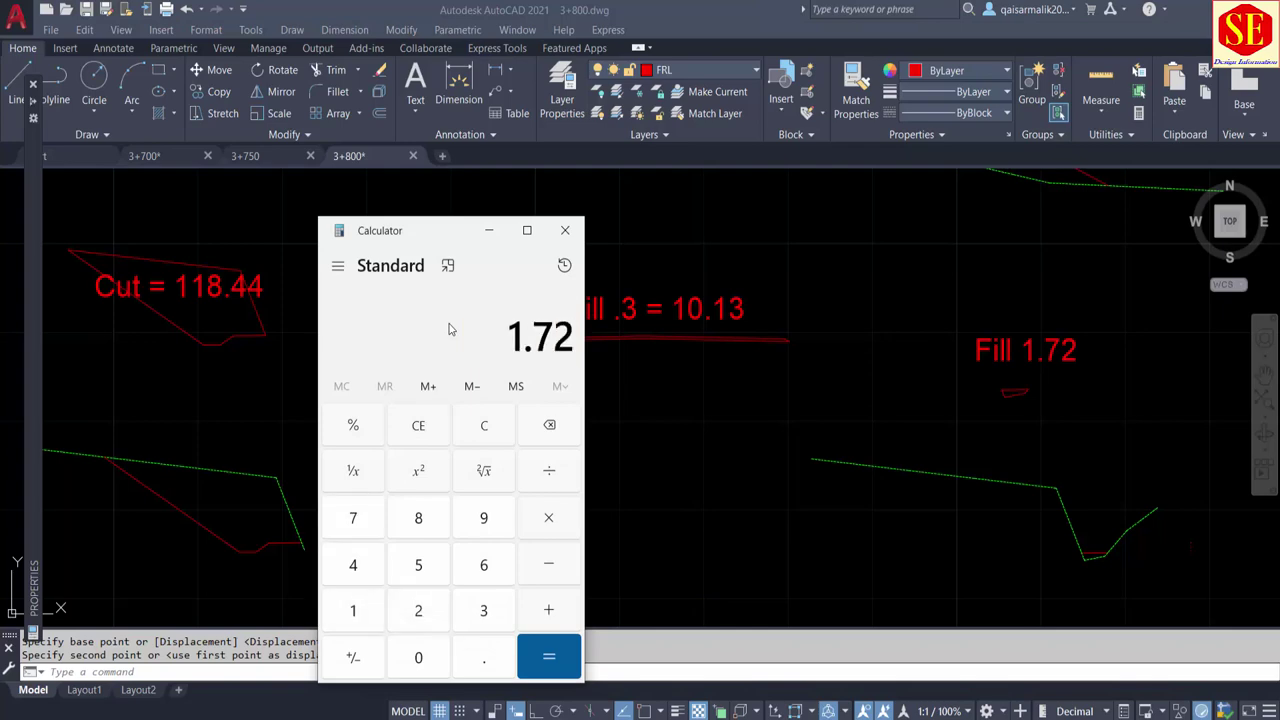
{"action": "scroll", "coordinate": [709, 257], "scroll_direction": "down", "scroll_amount": 3}
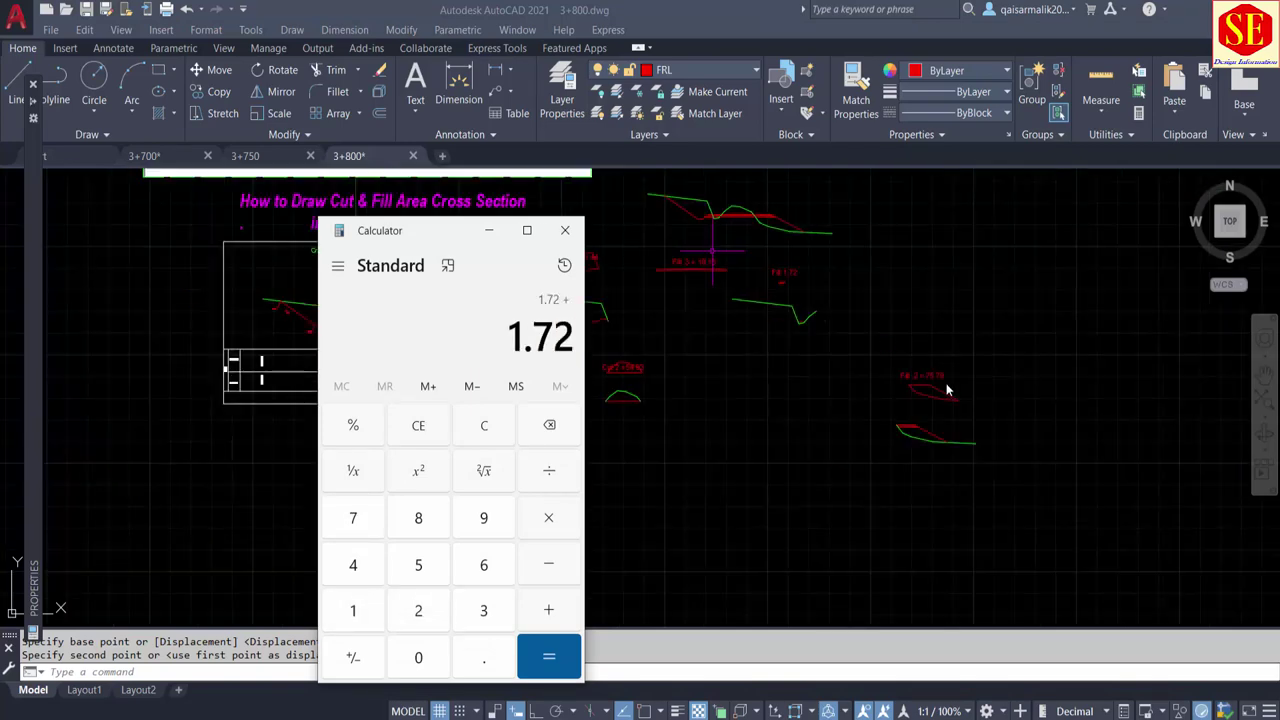
{"action": "scroll", "coordinate": [862, 362], "scroll_direction": "up", "scroll_amount": 4}
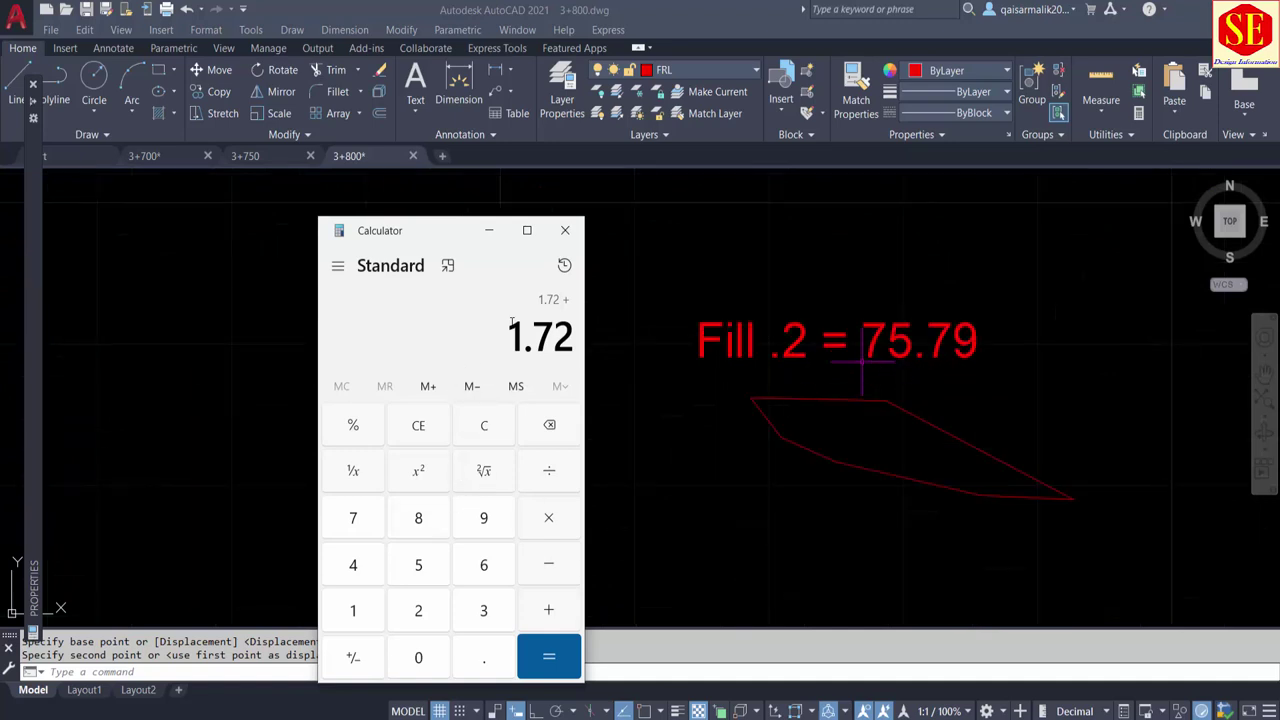
{"action": "type", "text": "75"}
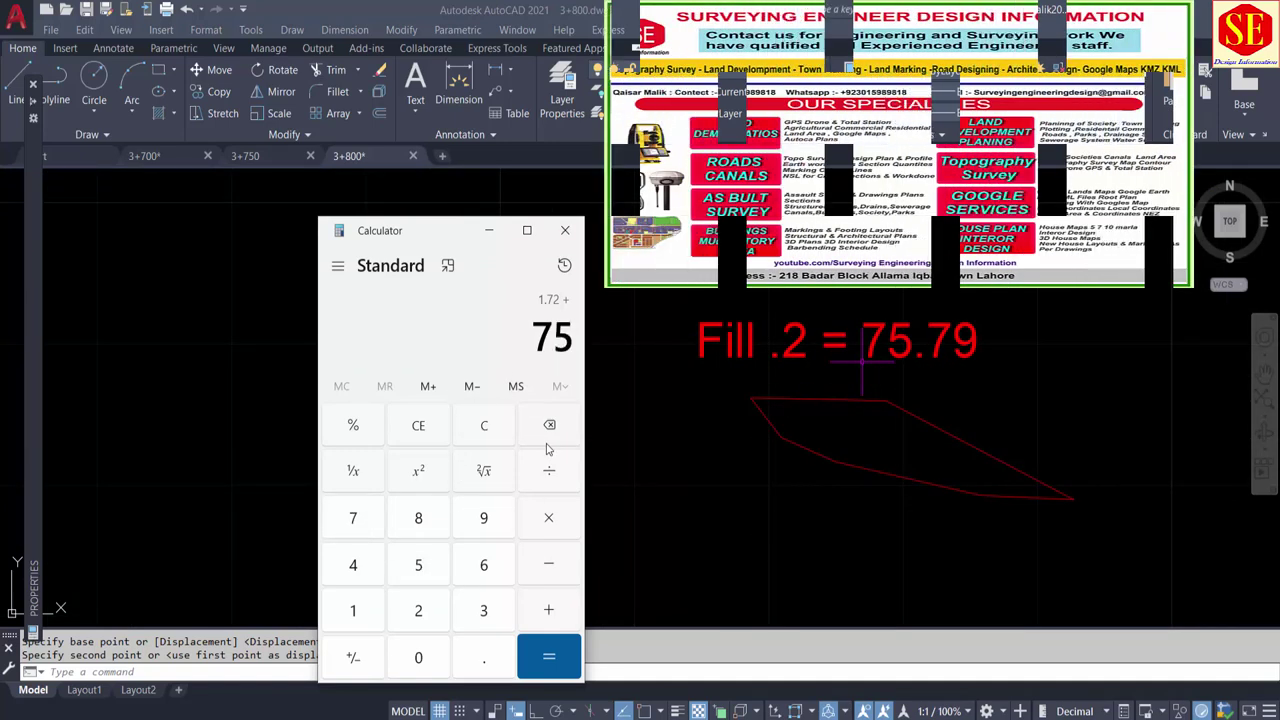
{"action": "type", "text": ".78+"}
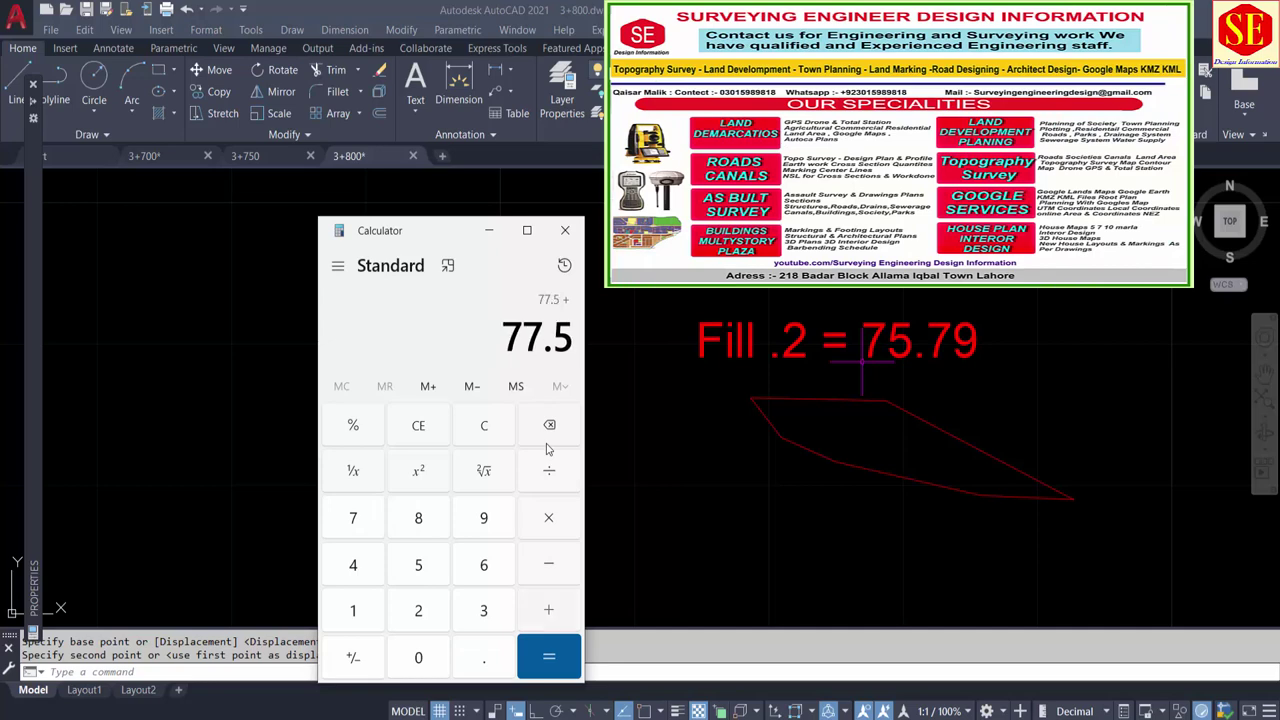
{"action": "scroll", "coordinate": [862, 377], "scroll_direction": "down", "scroll_amount": 3}
{"action": "scroll", "coordinate": [862, 377], "scroll_direction": "up", "scroll_amount": 3}
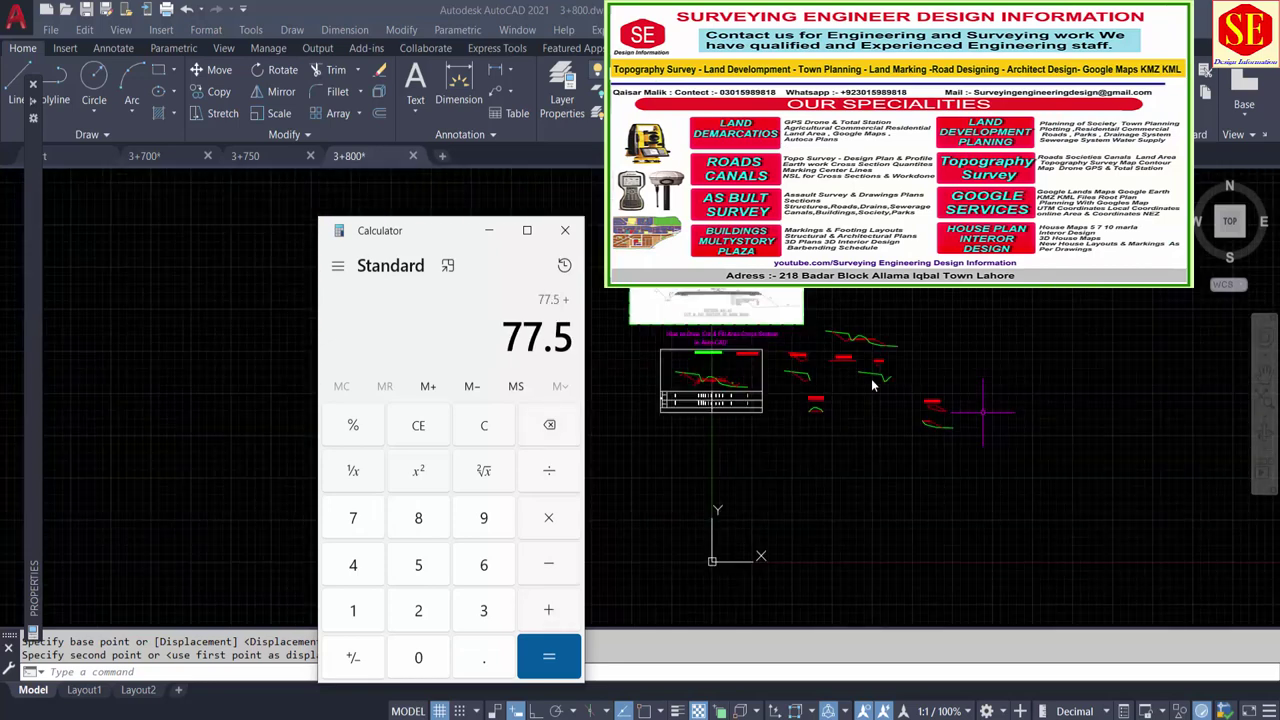
{"action": "scroll", "coordinate": [862, 377], "scroll_direction": "up", "scroll_amount": 2}
{"action": "scroll", "coordinate": [680, 235], "scroll_direction": "up", "scroll_amount": 5}
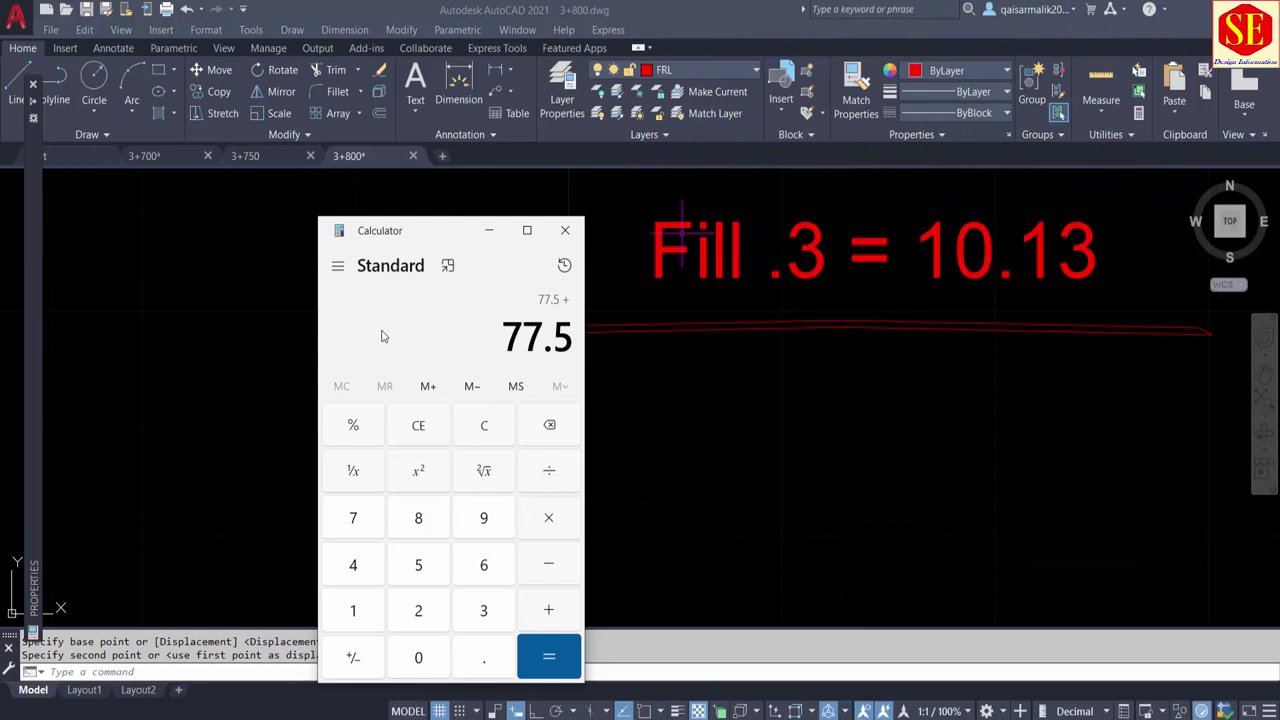
{"action": "type", "text": "10.13"}
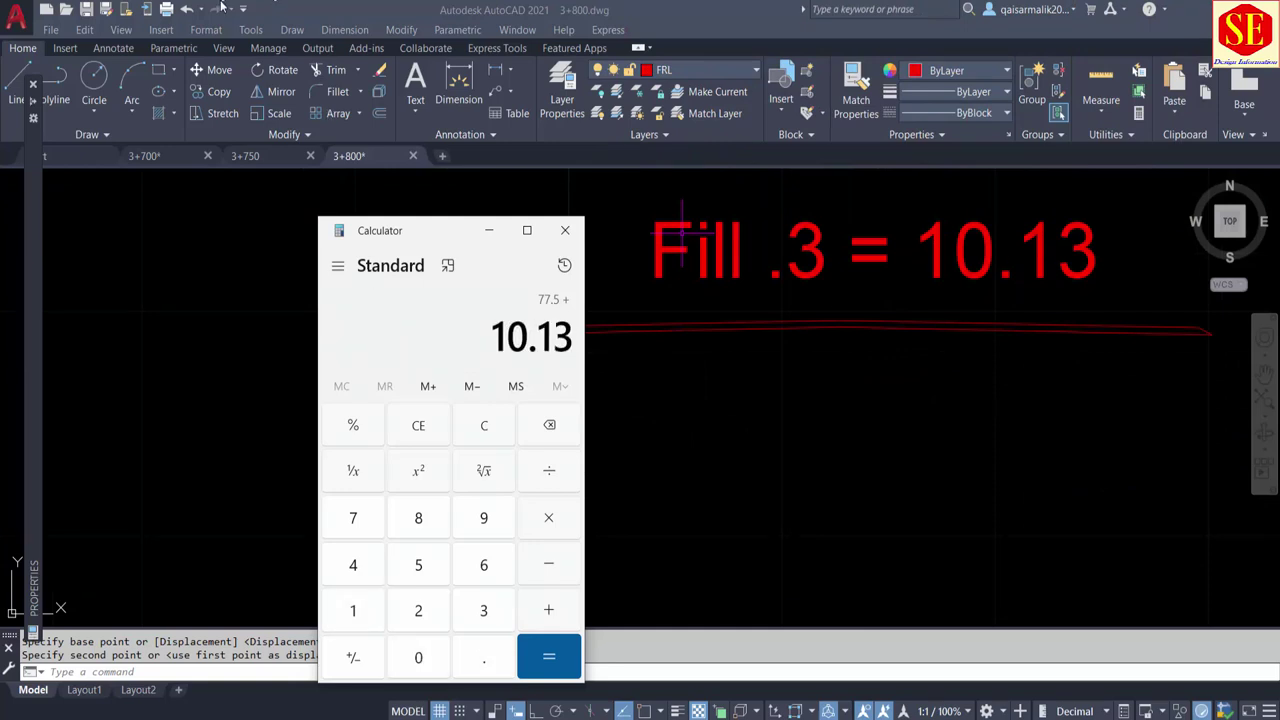
{"action": "left_click", "coordinate": [556, 655]}
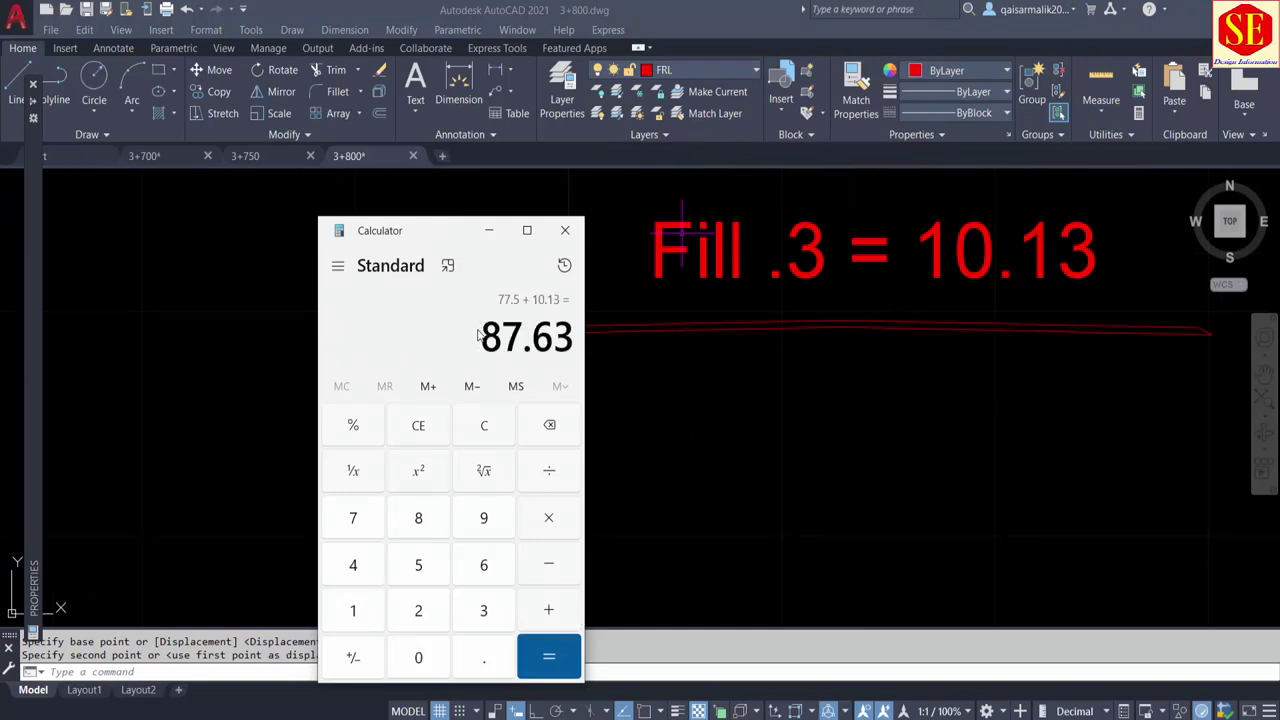
Copy the 87.63 fill total and return to the AutoCAD drawing
{"action": "right_click", "coordinate": [548, 334]}
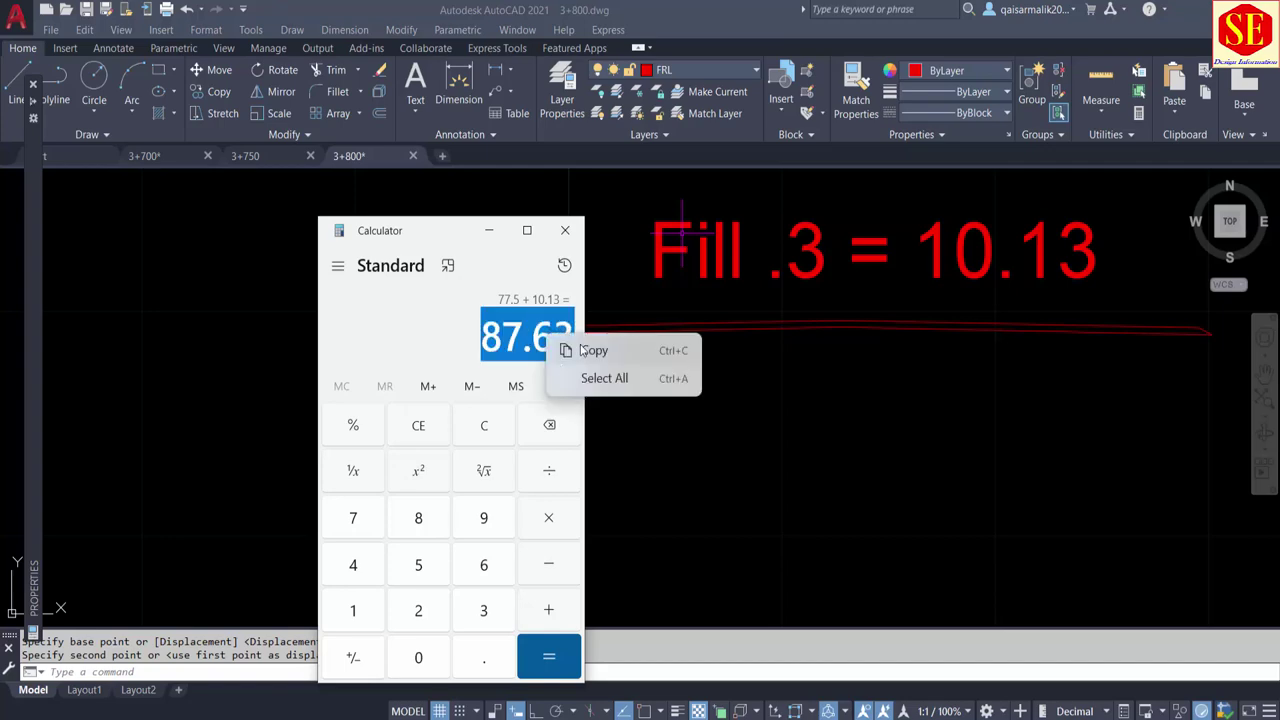
{"action": "left_click", "coordinate": [583, 350]}
{"action": "left_click", "coordinate": [753, 390]}
Copy the Cut Area label with CO to a spot just below the original
{"action": "scroll", "coordinate": [820, 400], "scroll_direction": "down", "scroll_amount": 5}
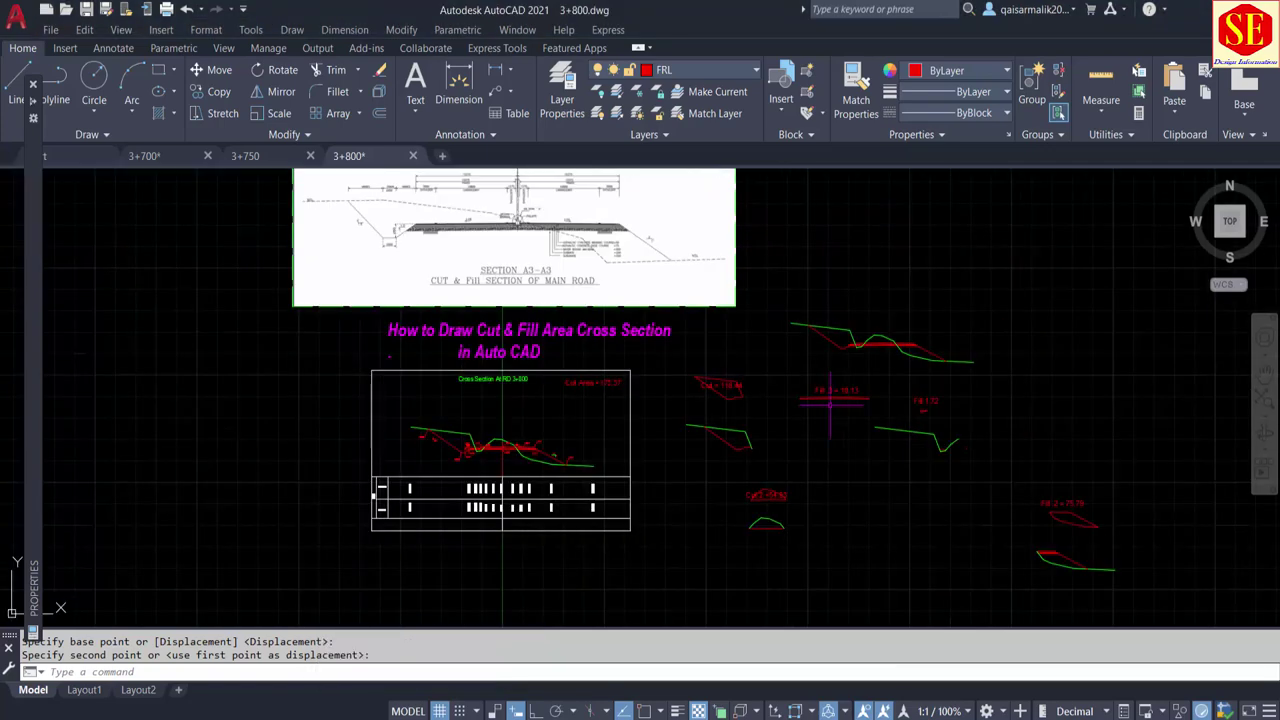
{"action": "scroll", "coordinate": [604, 408], "scroll_direction": "up", "scroll_amount": 6}
{"action": "type", "text": "Co"}
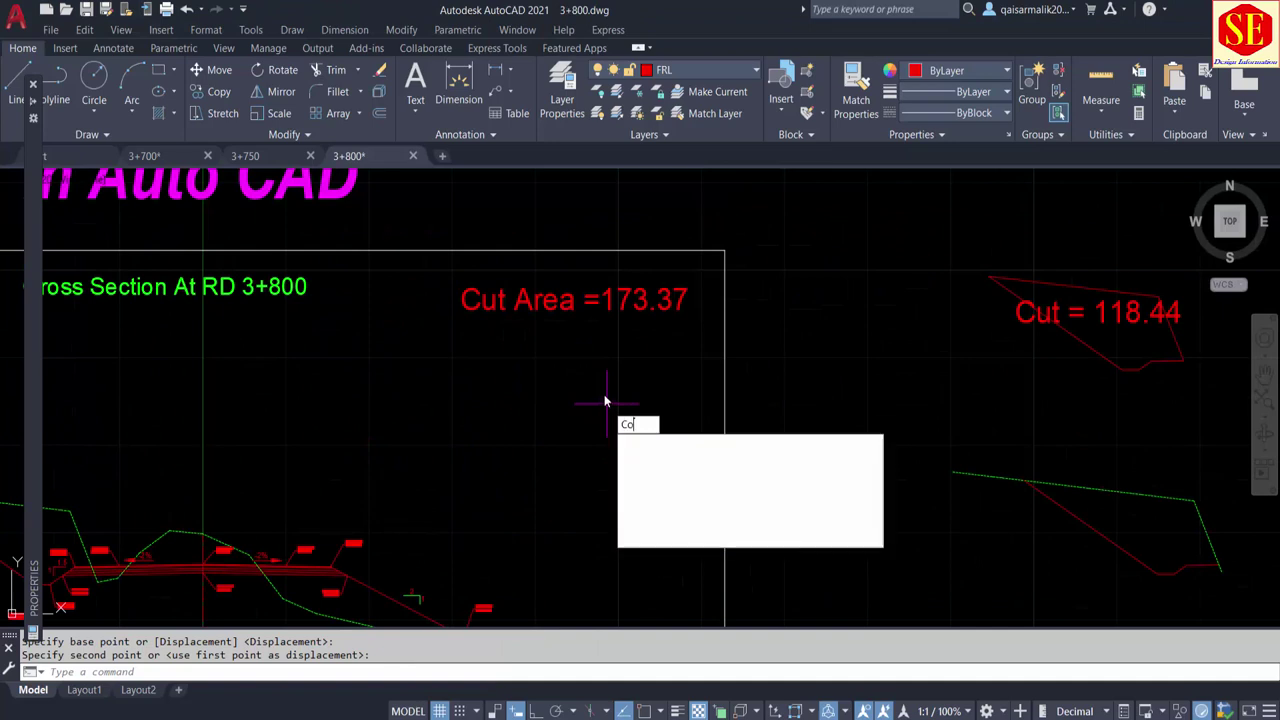
{"action": "key", "text": "Return"}
{"action": "left_click", "coordinate": [565, 300]}
{"action": "key", "text": "Return"}
{"action": "left_click", "coordinate": [653, 349]}
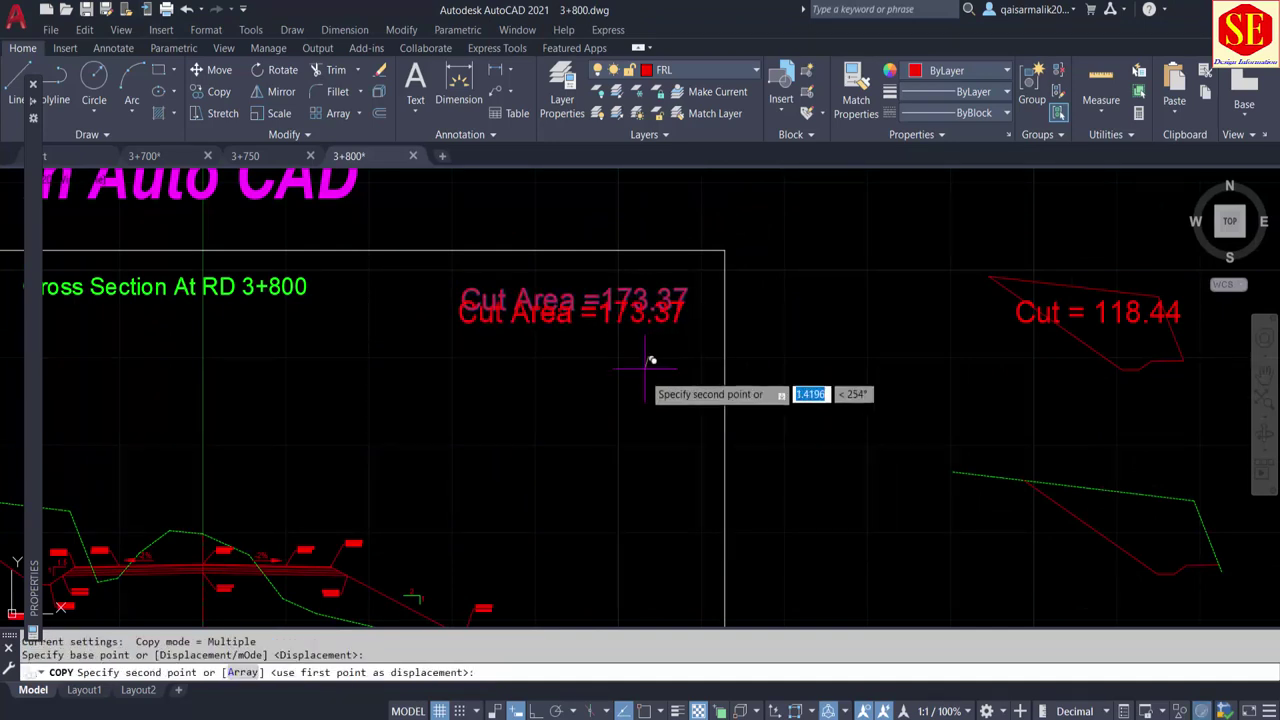
{"action": "left_click", "coordinate": [649, 400]}
{"action": "key", "text": "Escape"}
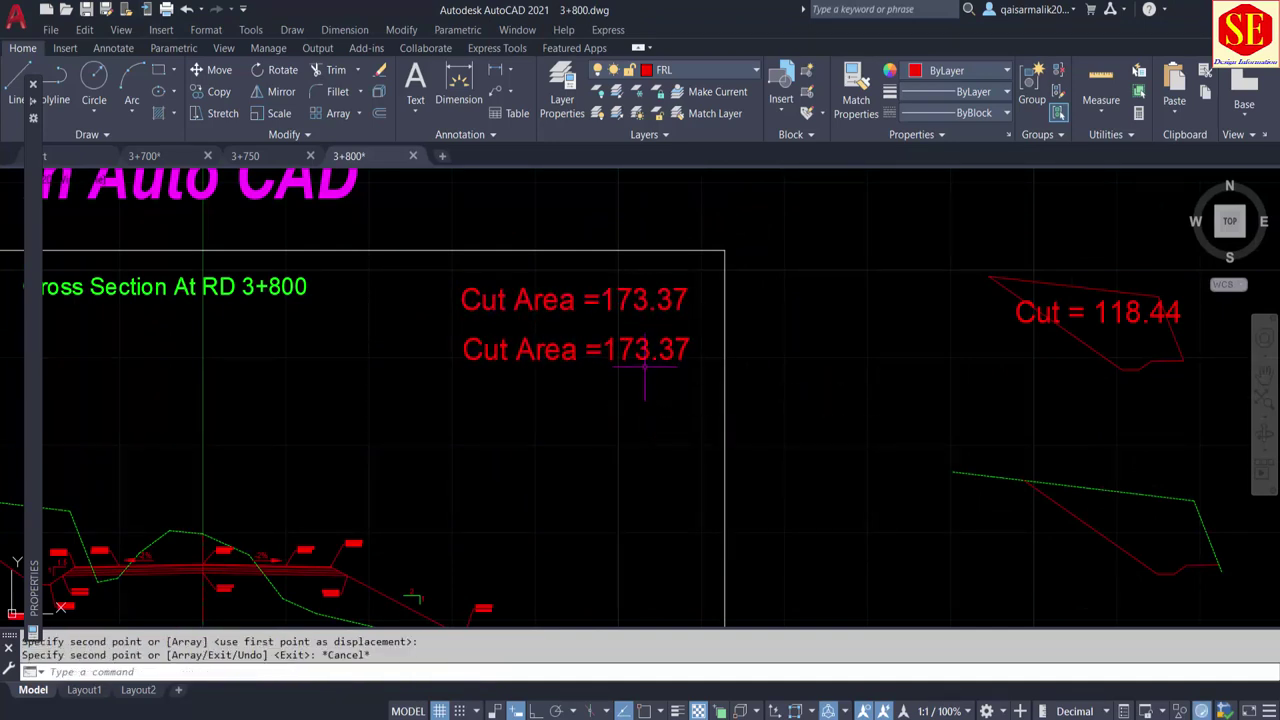
Edit the copied label to read 'Fill Area = 87.63 Sqm' using the pasted total
{"action": "double_click", "coordinate": [468, 349]}
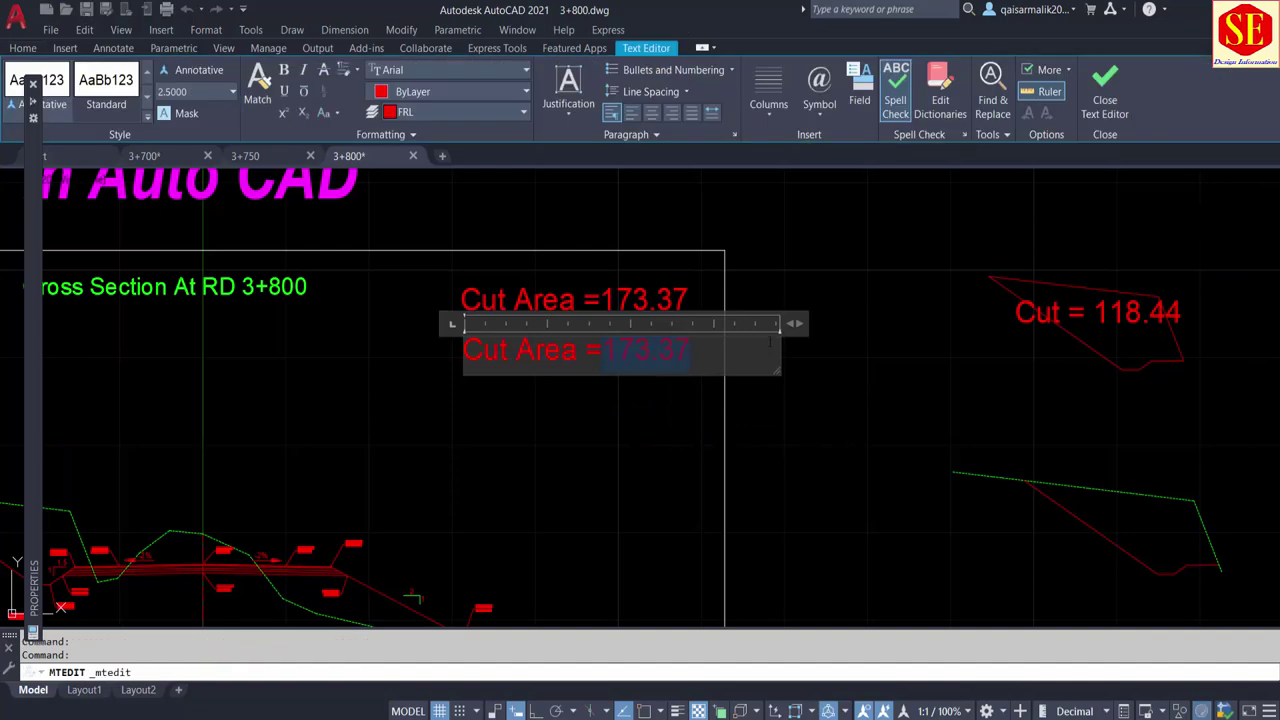
{"action": "right_click", "coordinate": [671, 370]}
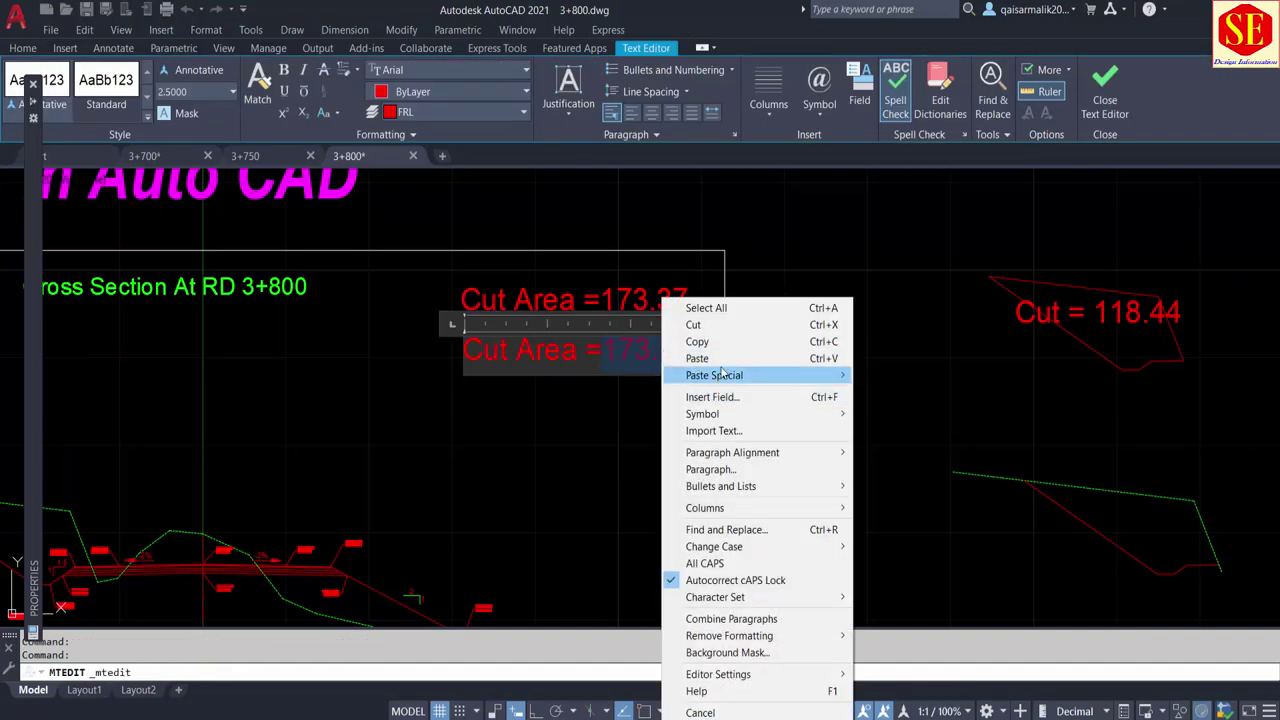
{"action": "left_click", "coordinate": [710, 355]}
{"action": "left_click", "coordinate": [602, 355]}
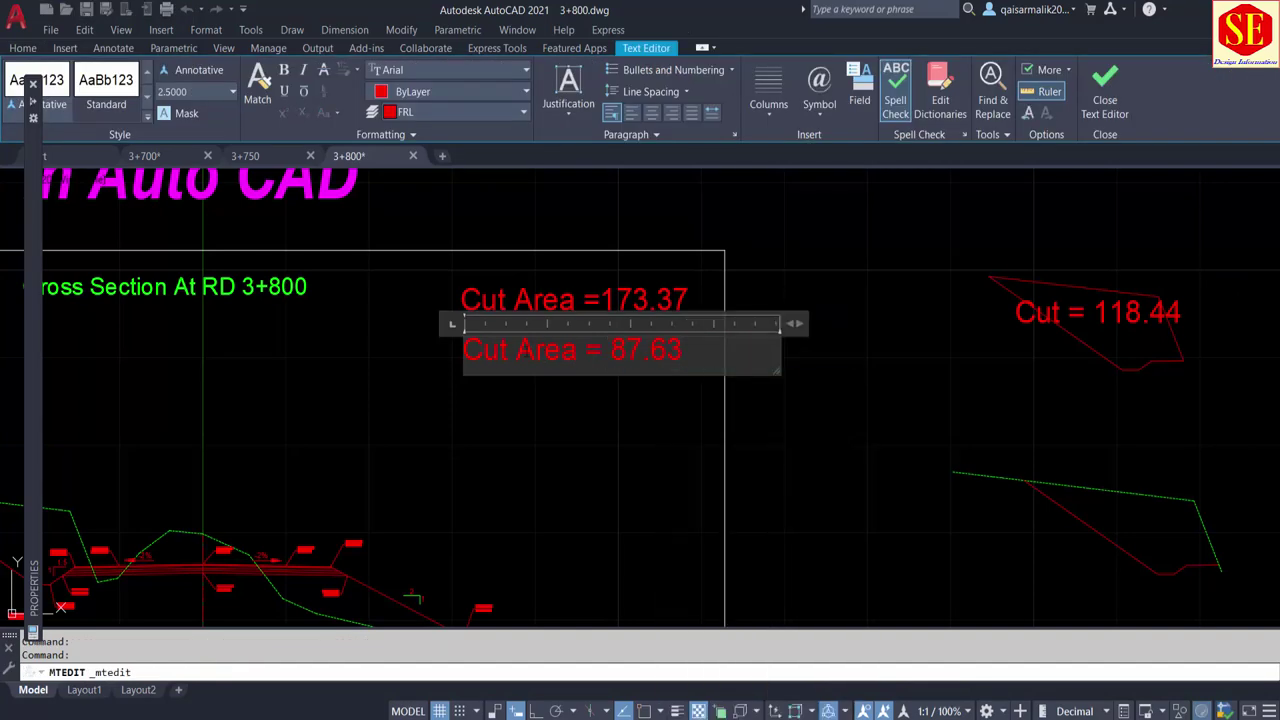
{"action": "type", "text": "Fil"}
{"action": "type", "text": "l"}
{"action": "left_click", "coordinate": [686, 472]}
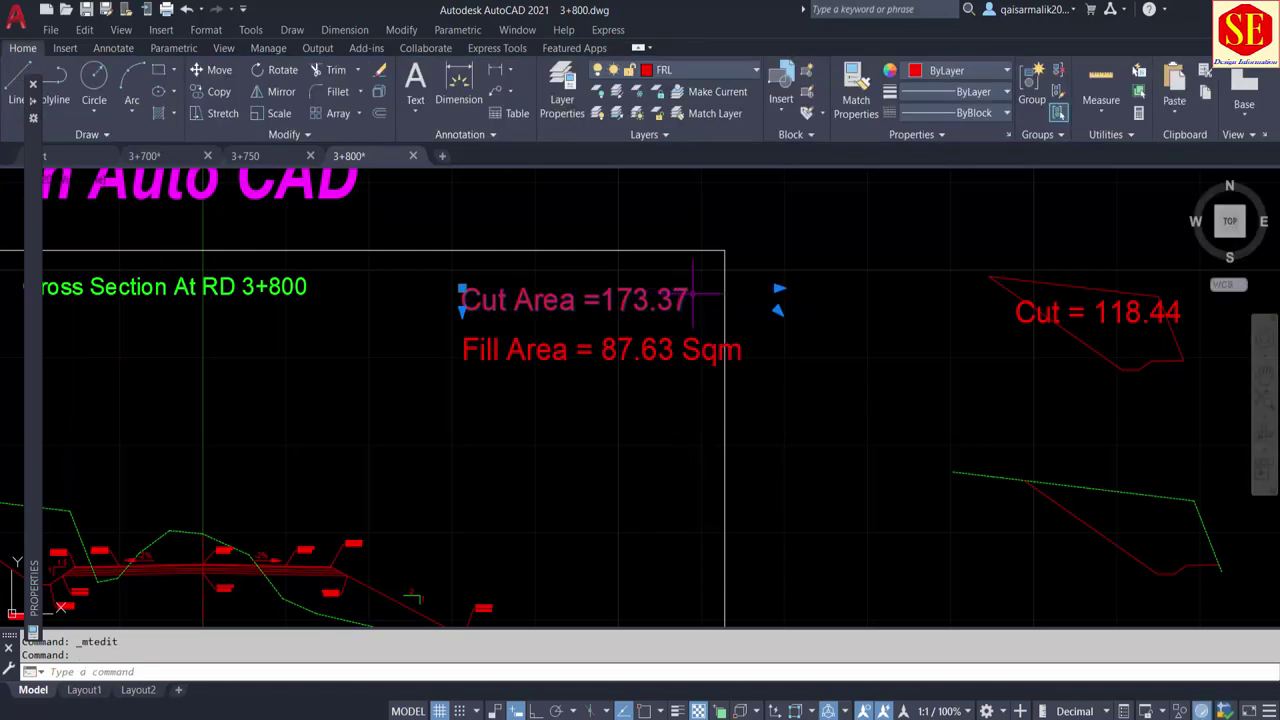
Make the cut label read 'Cut Area =173.37 sqm', then move both labels slightly left
{"action": "double_click", "coordinate": [688, 304]}
{"action": "type", "text": "sqm"}
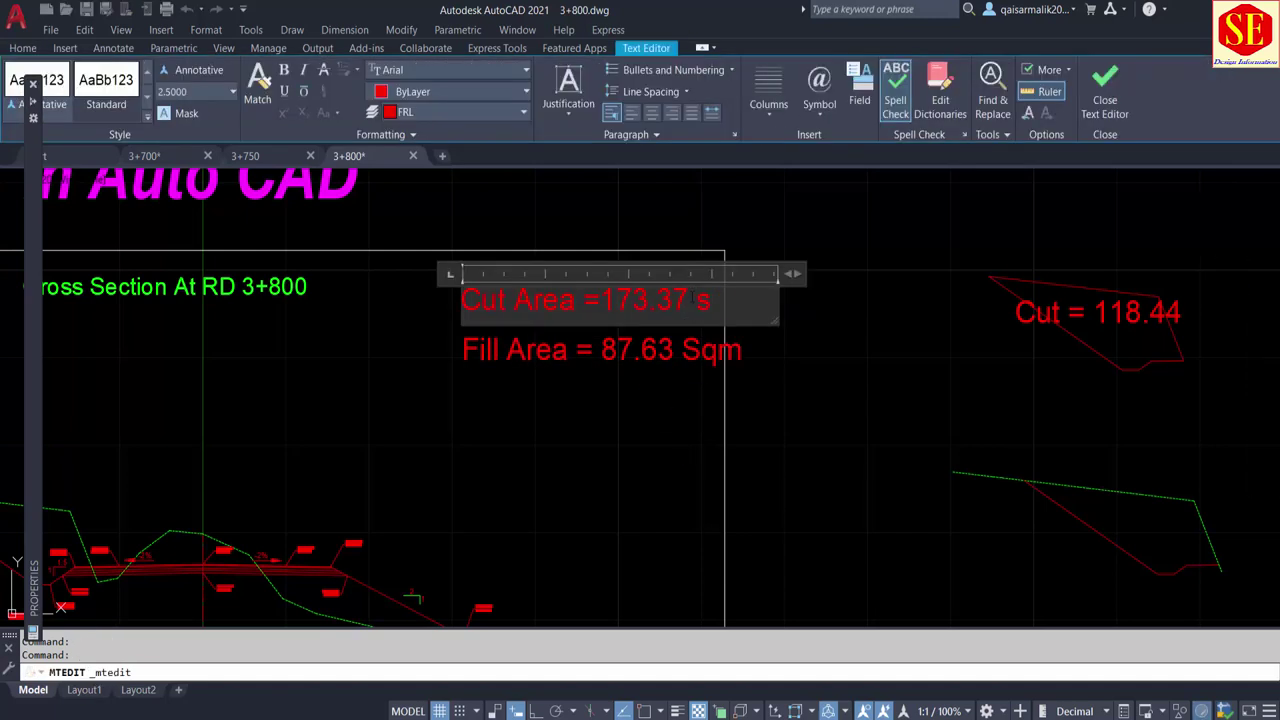
{"action": "left_click", "coordinate": [676, 472]}
{"action": "type", "text": "m"}
{"action": "key", "text": "Return"}
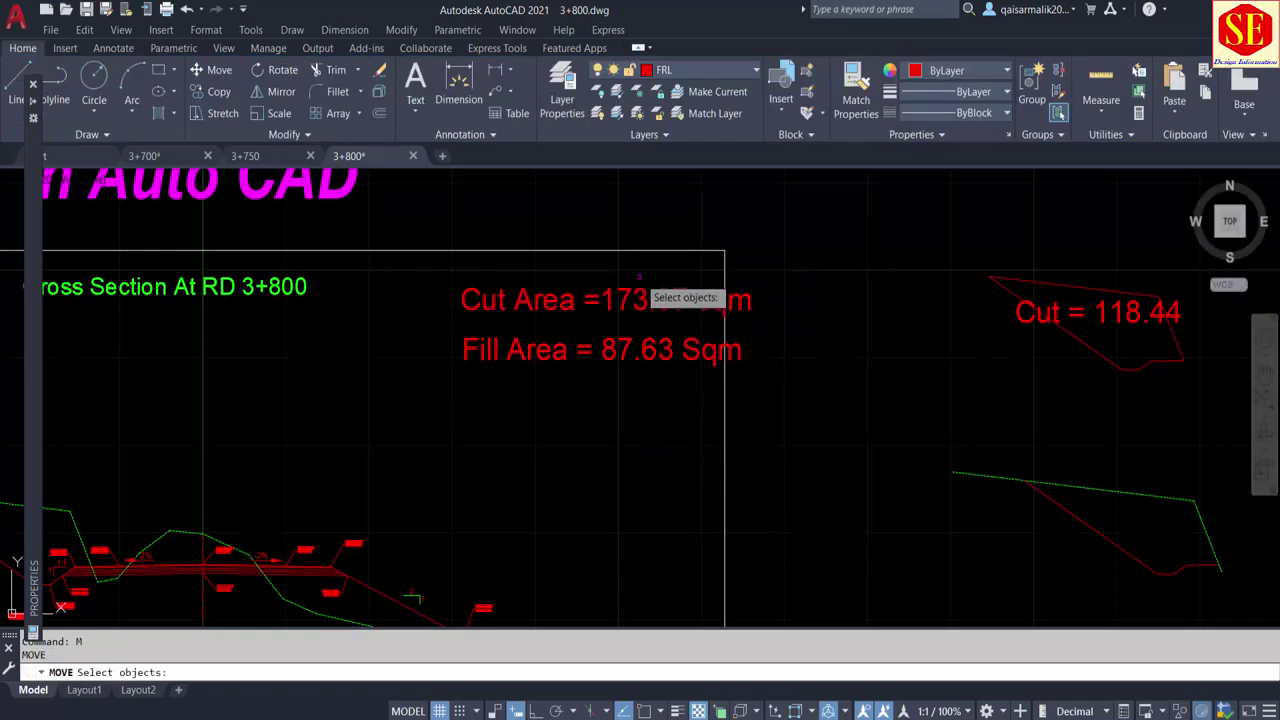
{"action": "left_click_drag", "start_coordinate": [640, 277], "coordinate": [571, 400]}
{"action": "key", "text": "Return"}
{"action": "left_click", "coordinate": [906, 362]}
{"action": "left_click", "coordinate": [866, 358]}
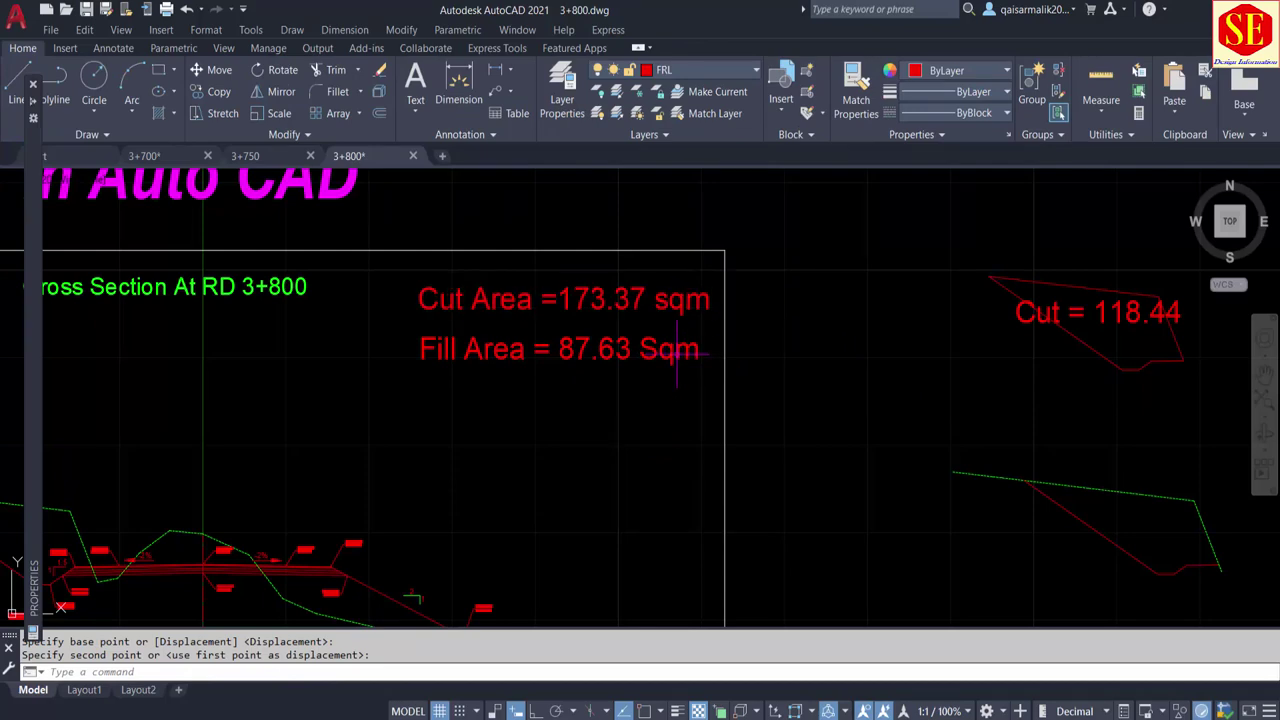
{"action": "scroll", "coordinate": [677, 350], "scroll_direction": "down", "scroll_amount": 4}
{"action": "middle_click_drag", "start_coordinate": [558, 508], "coordinate": [652, 485]}
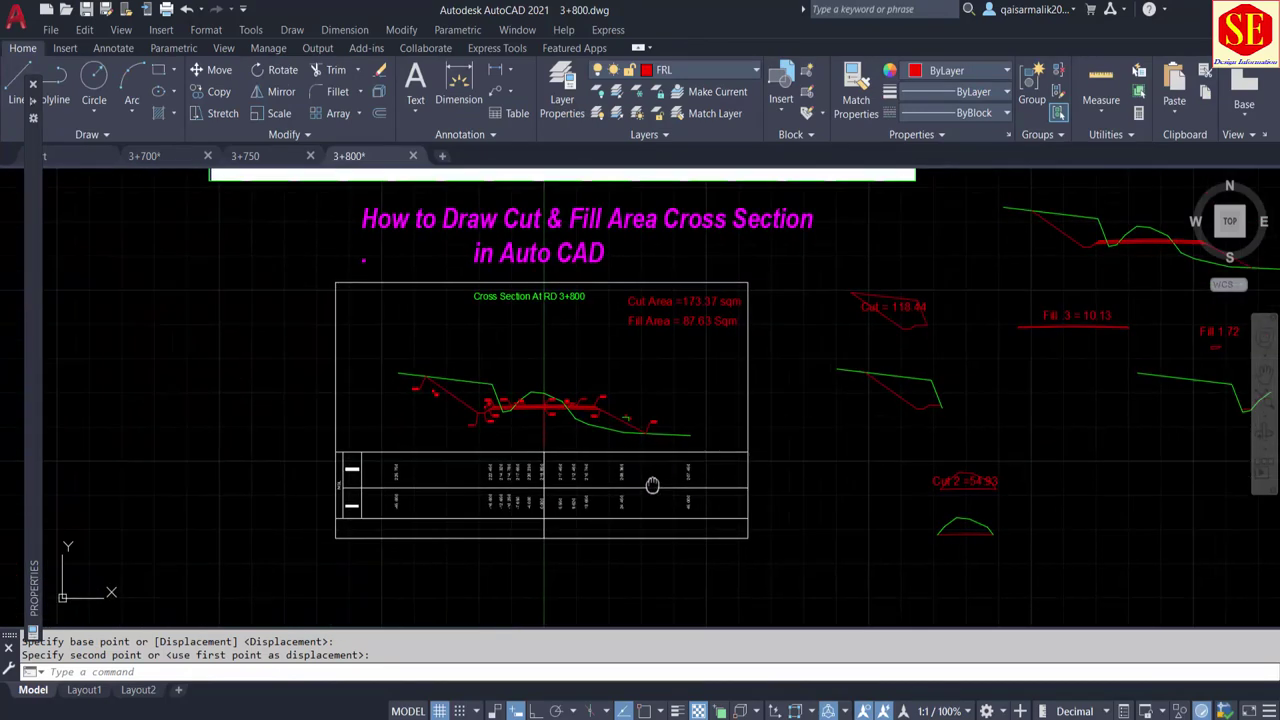
{"action": "scroll", "coordinate": [504, 403], "scroll_direction": "up", "scroll_amount": 4}
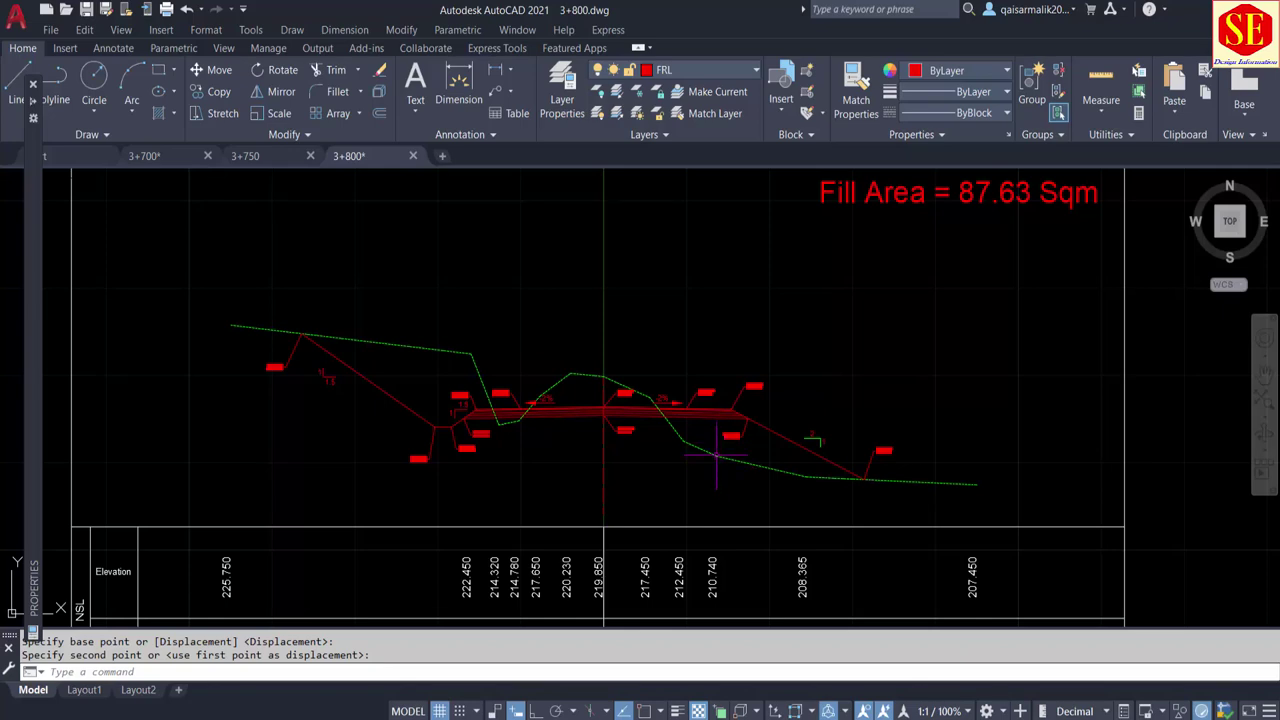
{"action": "middle_click_drag", "start_coordinate": [466, 425], "coordinate": [520, 415]}
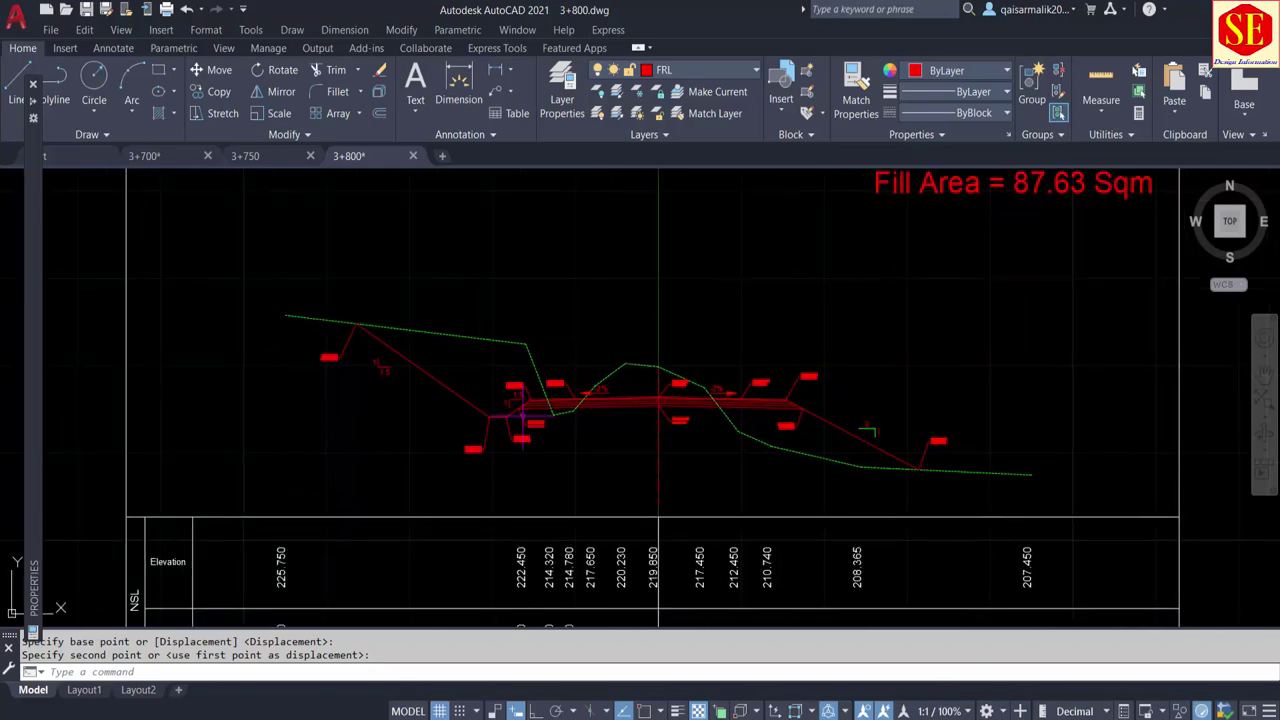
{"action": "scroll", "coordinate": [521, 413], "scroll_direction": "down", "scroll_amount": 2}
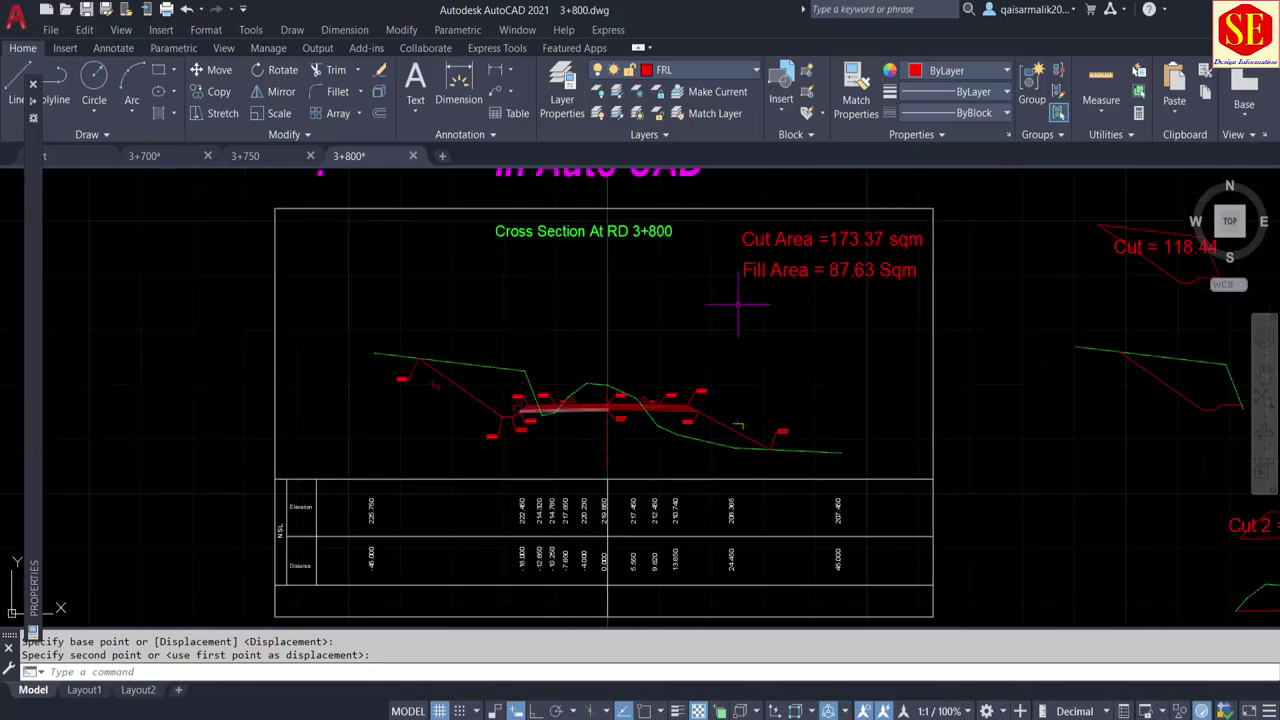
{"action": "scroll", "coordinate": [672, 425], "scroll_direction": "up", "scroll_amount": 2}
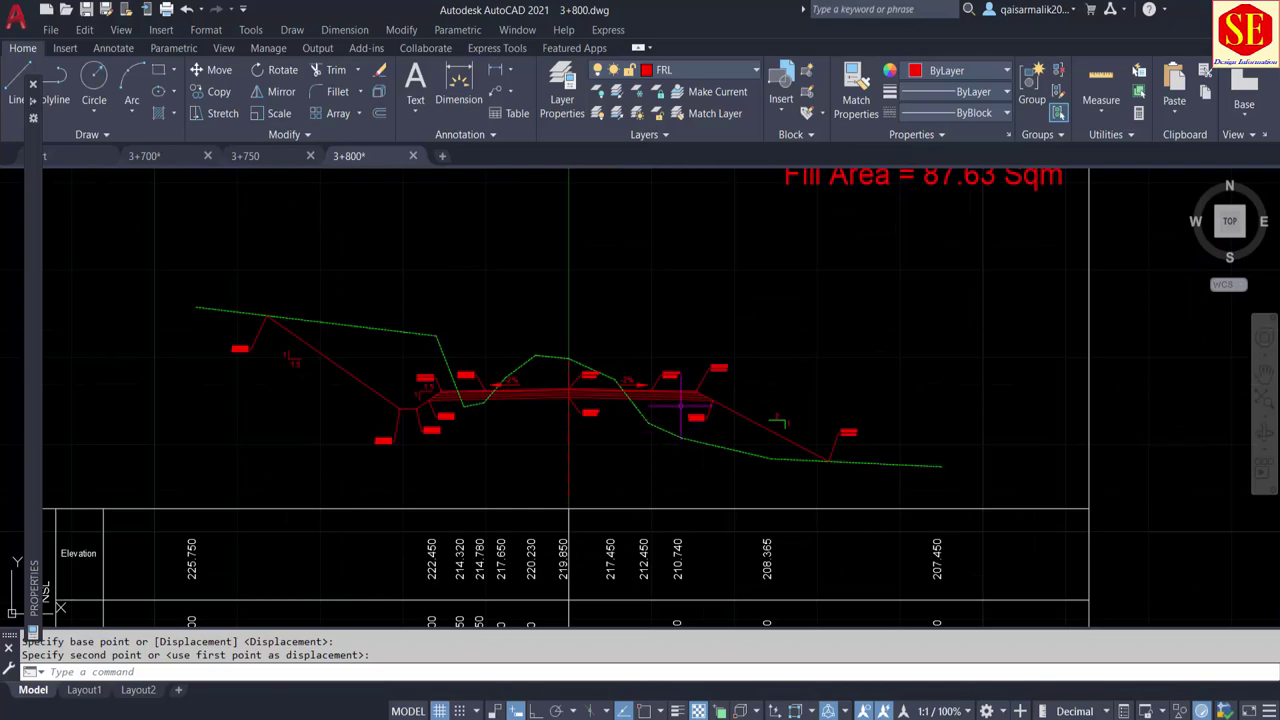
{"action": "scroll", "coordinate": [676, 400], "scroll_direction": "down", "scroll_amount": 3}
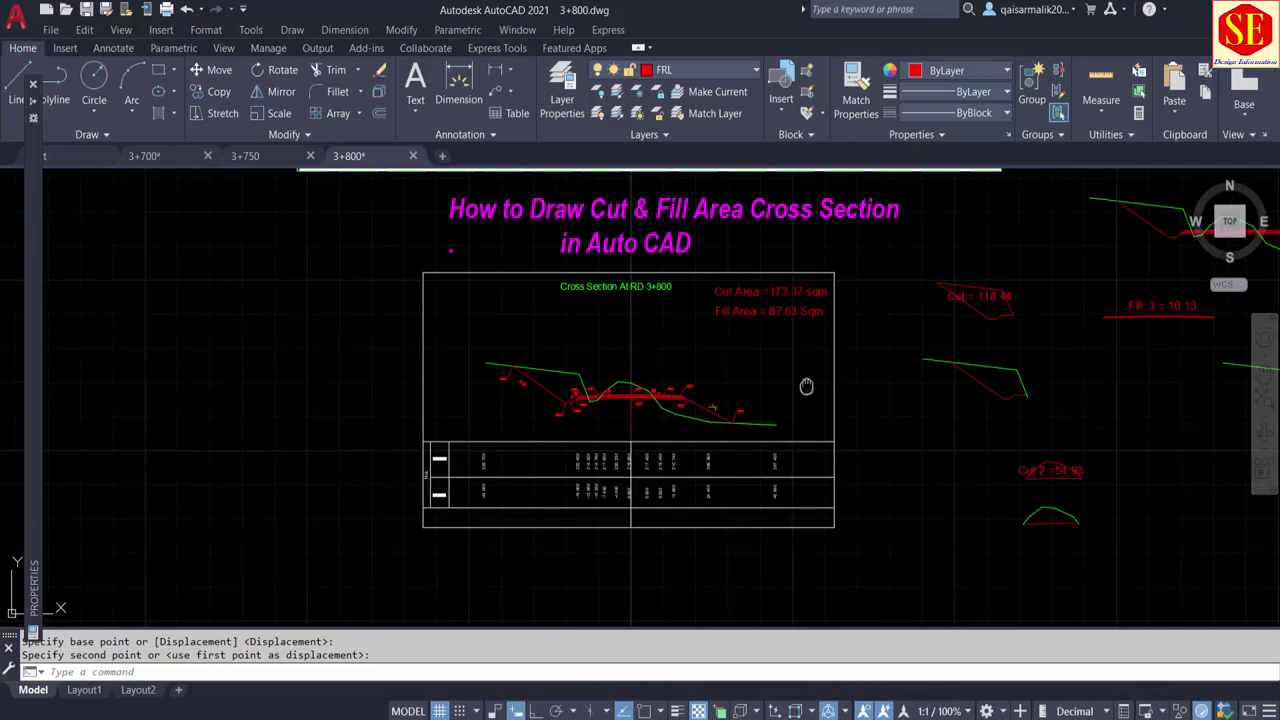
{"action": "middle_click_drag", "start_coordinate": [809, 380], "coordinate": [643, 414]}
{"action": "scroll", "coordinate": [427, 297], "scroll_direction": "up", "scroll_amount": 2}
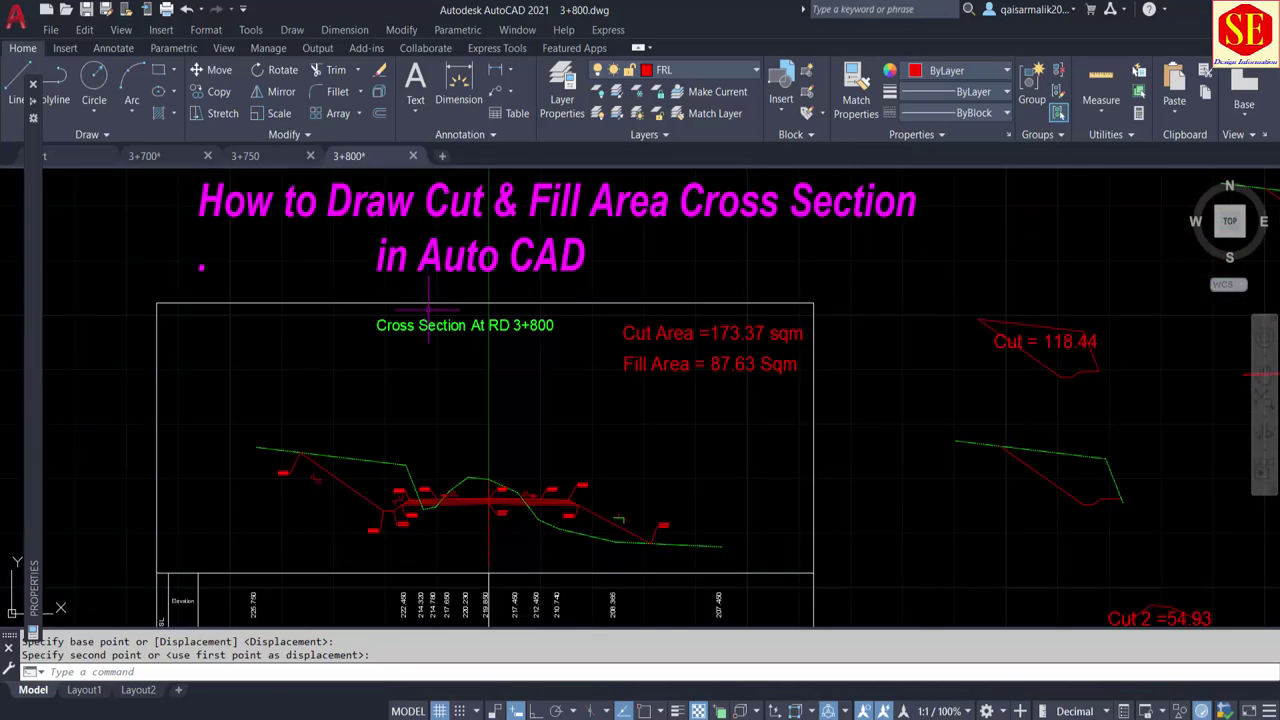
{"action": "scroll", "coordinate": [435, 475], "scroll_direction": "up", "scroll_amount": 2}
{"action": "scroll", "coordinate": [435, 475], "scroll_direction": "up", "scroll_amount": 2}
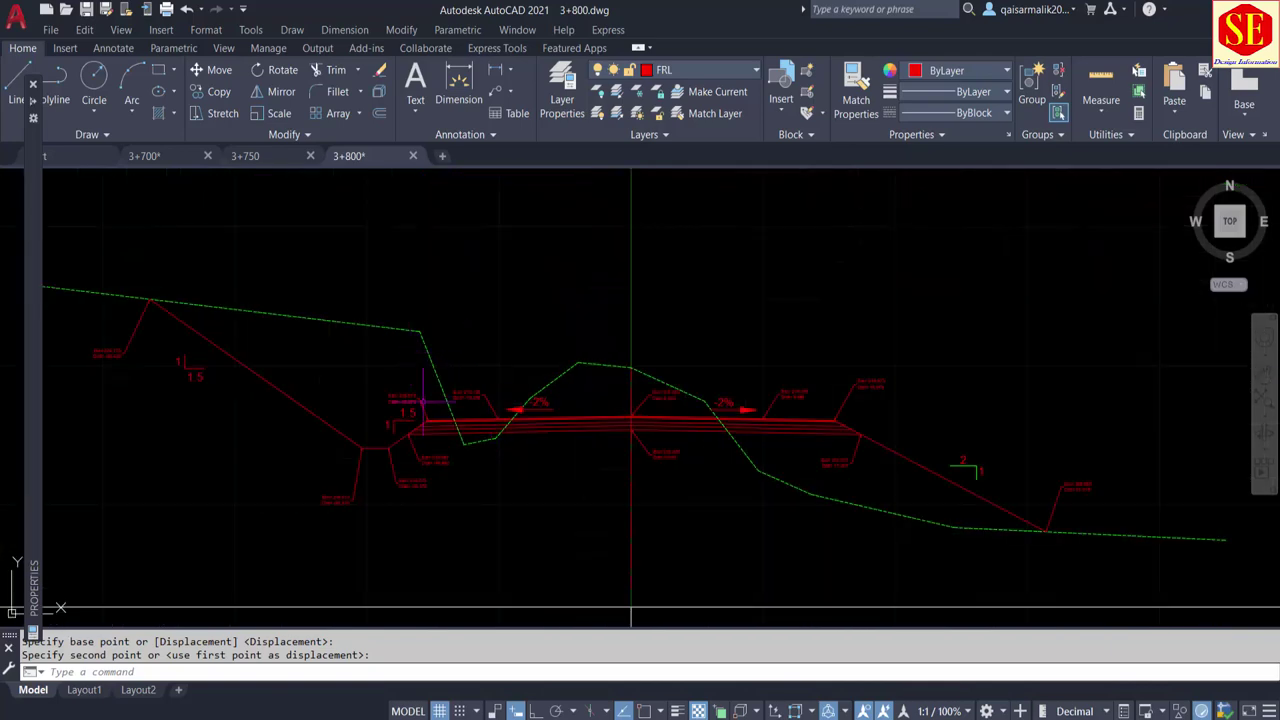
{"action": "scroll", "coordinate": [532, 440], "scroll_direction": "down", "scroll_amount": 3}
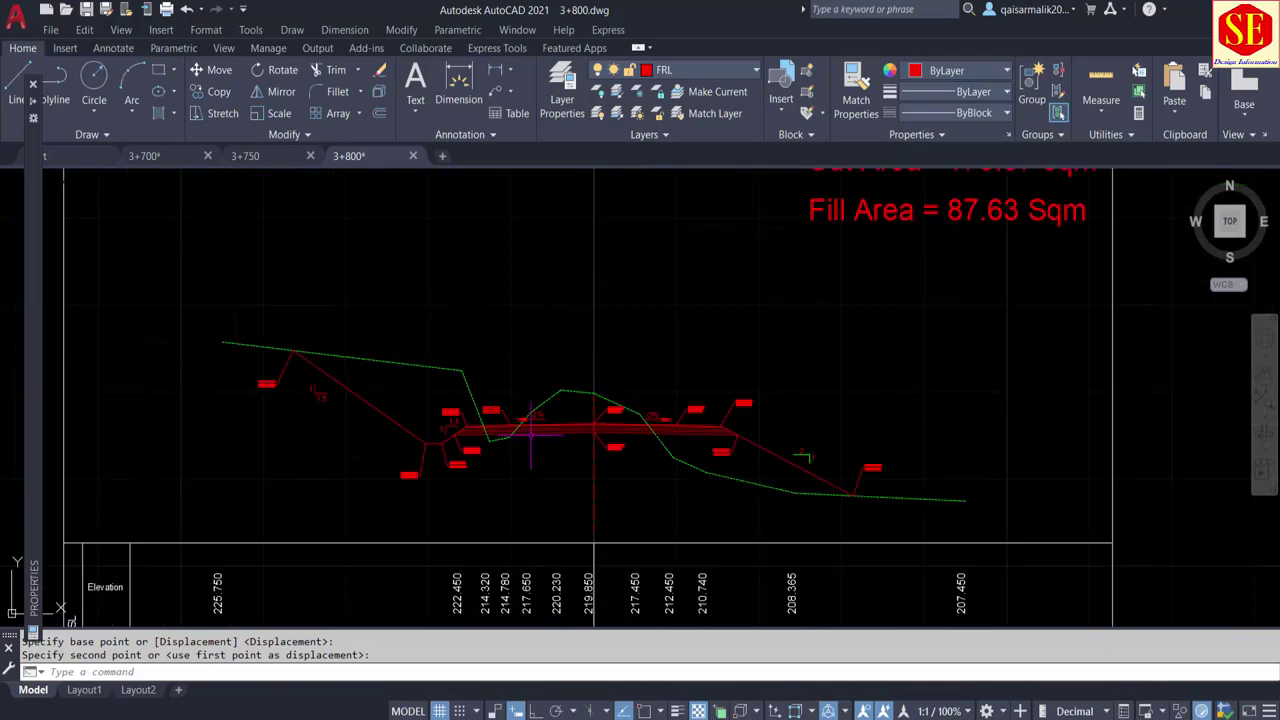
{"action": "scroll", "coordinate": [600, 370], "scroll_direction": "down", "scroll_amount": 2}
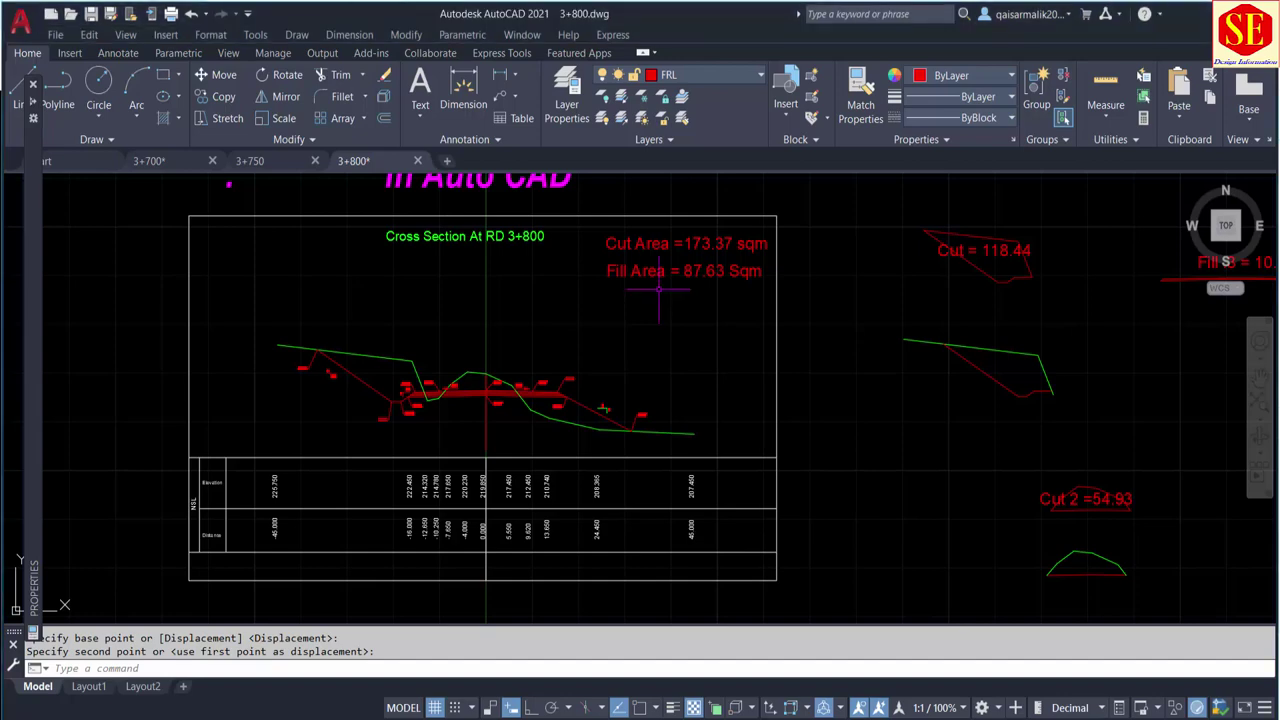
{"action": "scroll", "coordinate": [408, 396], "scroll_direction": "up", "scroll_amount": 2}
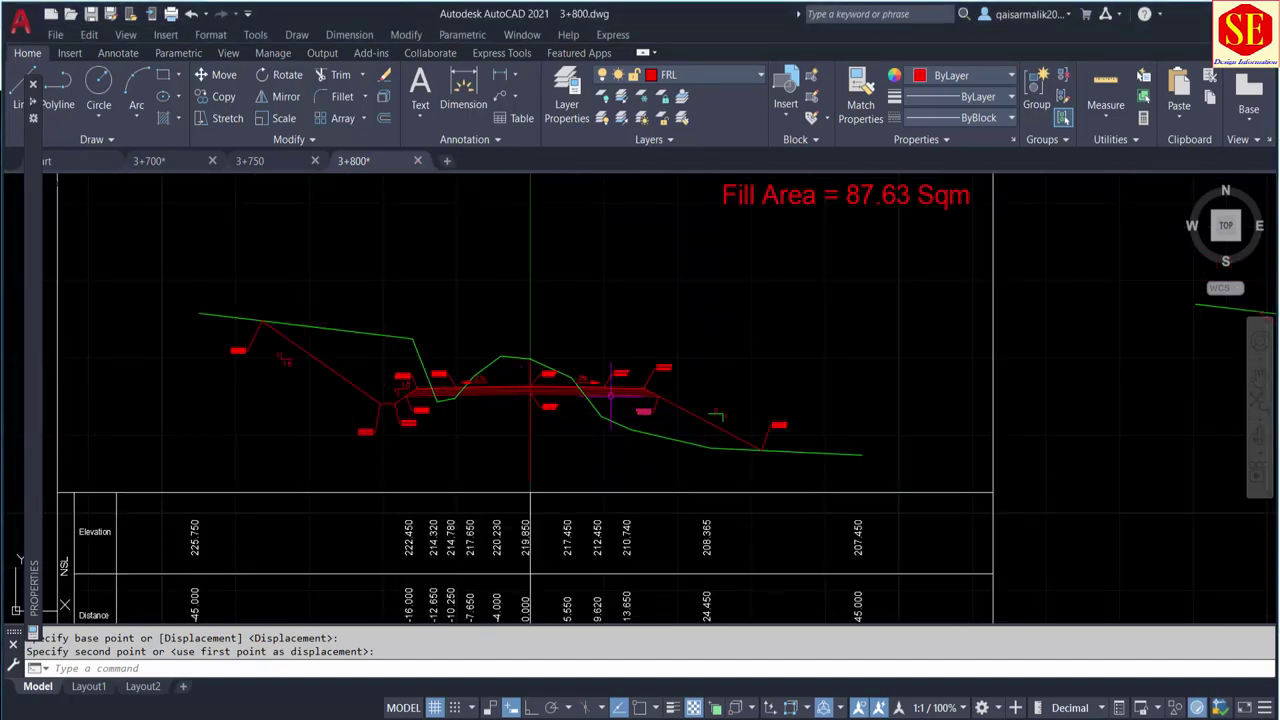
{"action": "scroll", "coordinate": [610, 393], "scroll_direction": "up", "scroll_amount": 2}
{"action": "scroll", "coordinate": [777, 428], "scroll_direction": "down", "scroll_amount": 4}
{"action": "mouse_move", "coordinate": [777, 428]}
{"action": "middle_mouse_down"}
{"action": "mouse_move", "coordinate": [762, 362]}
{"action": "mouse_move", "coordinate": [519, 367]}
{"action": "middle_mouse_up"}
{"action": "scroll", "coordinate": [790, 265], "scroll_direction": "up", "scroll_amount": 3}
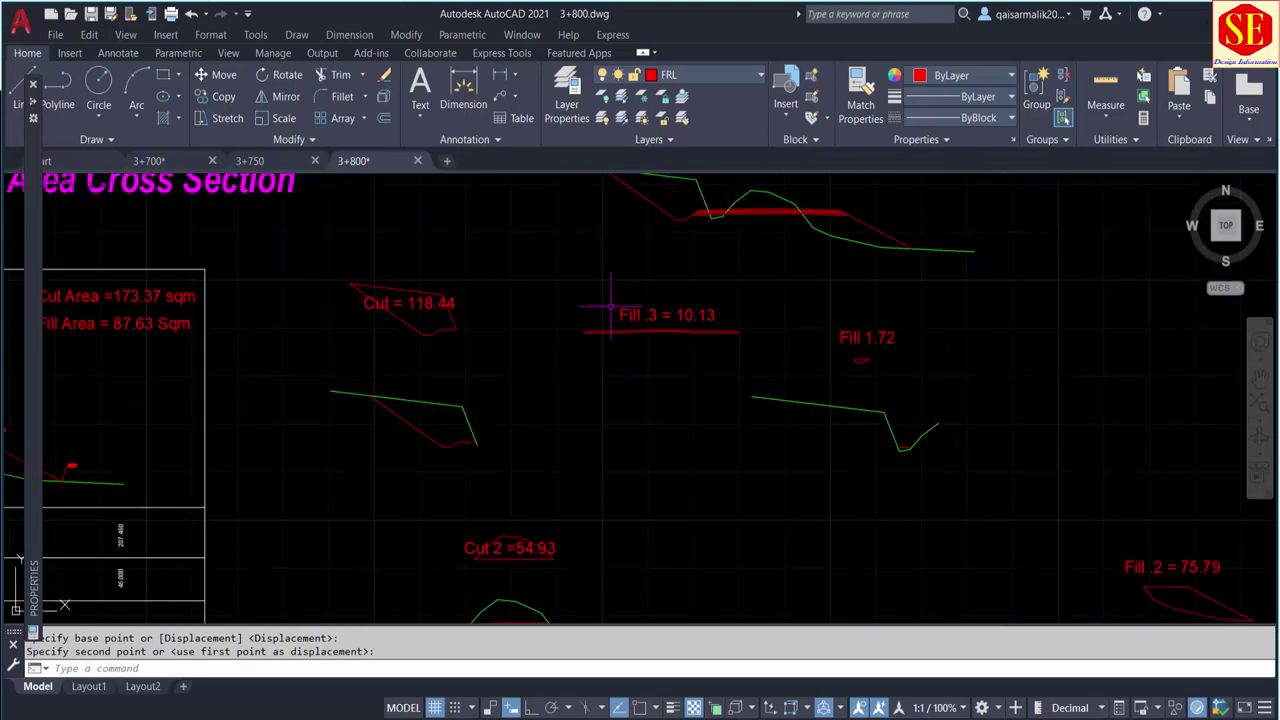
{"action": "scroll", "coordinate": [678, 355], "scroll_direction": "down", "scroll_amount": 2}
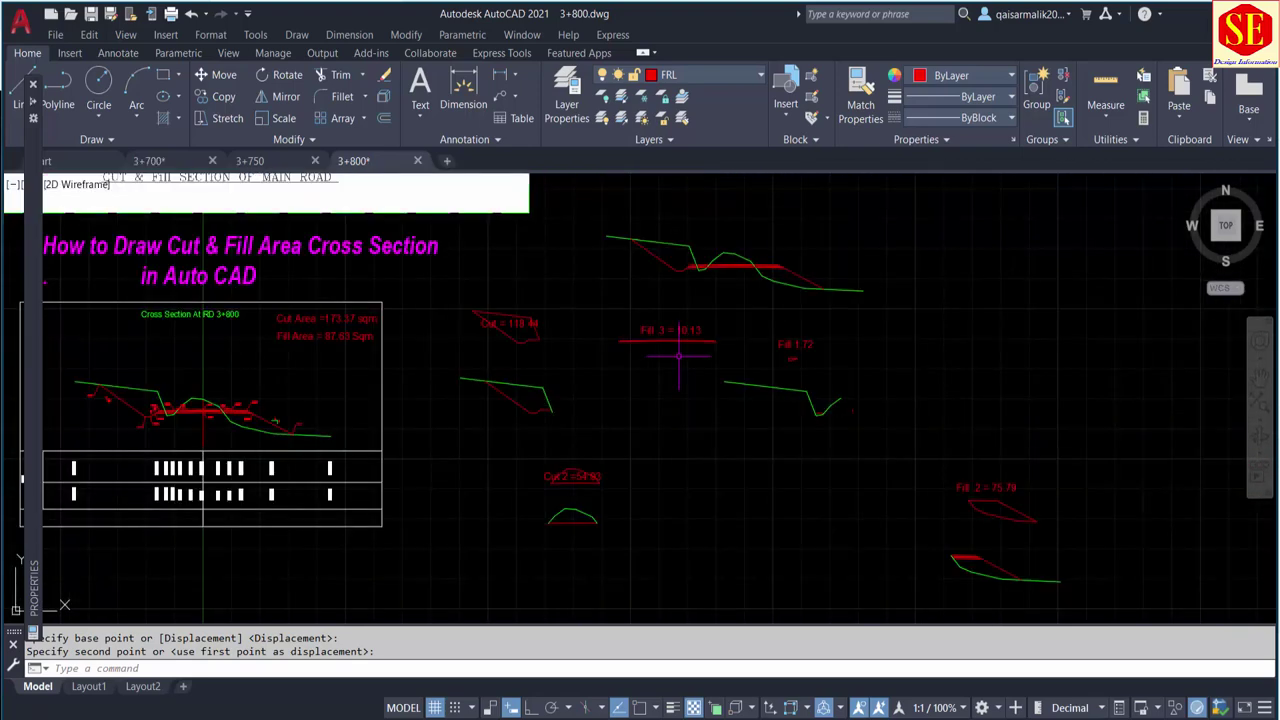
{"action": "scroll", "coordinate": [333, 300], "scroll_direction": "up", "scroll_amount": 3}
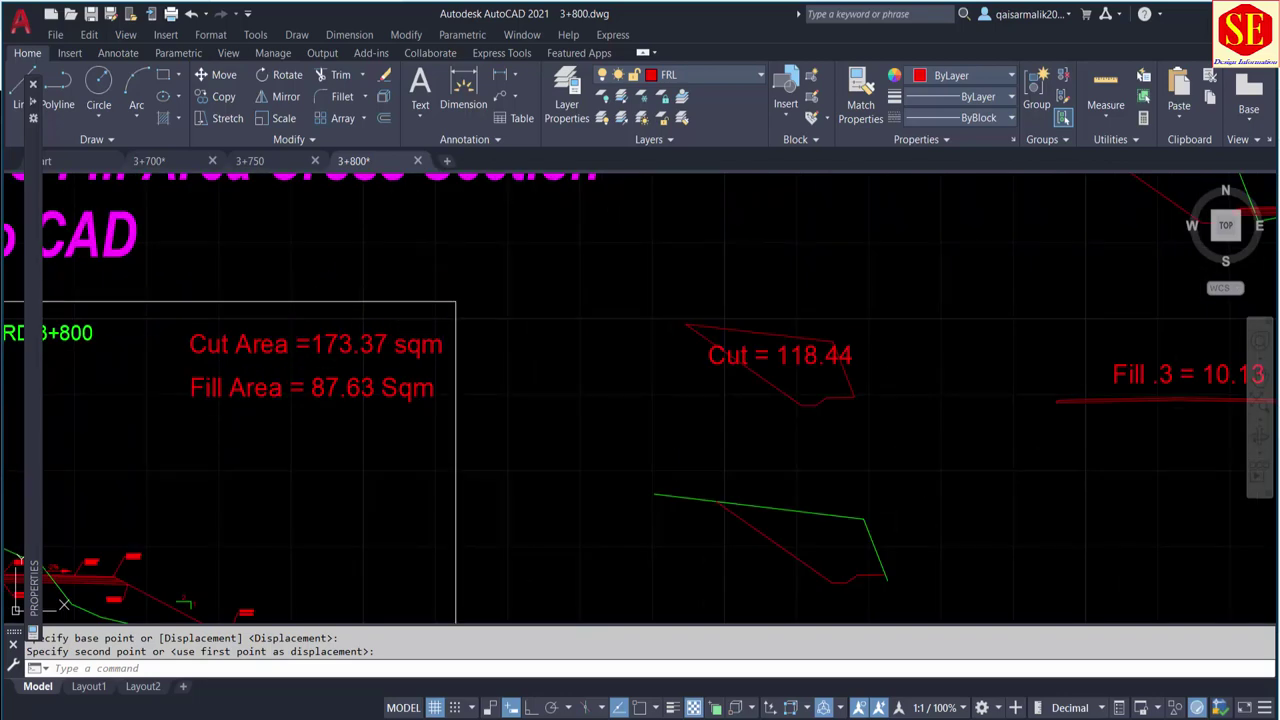
{"action": "scroll", "coordinate": [857, 323], "scroll_direction": "down", "scroll_amount": 3}
{"action": "scroll", "coordinate": [970, 275], "scroll_direction": "up", "scroll_amount": 1}
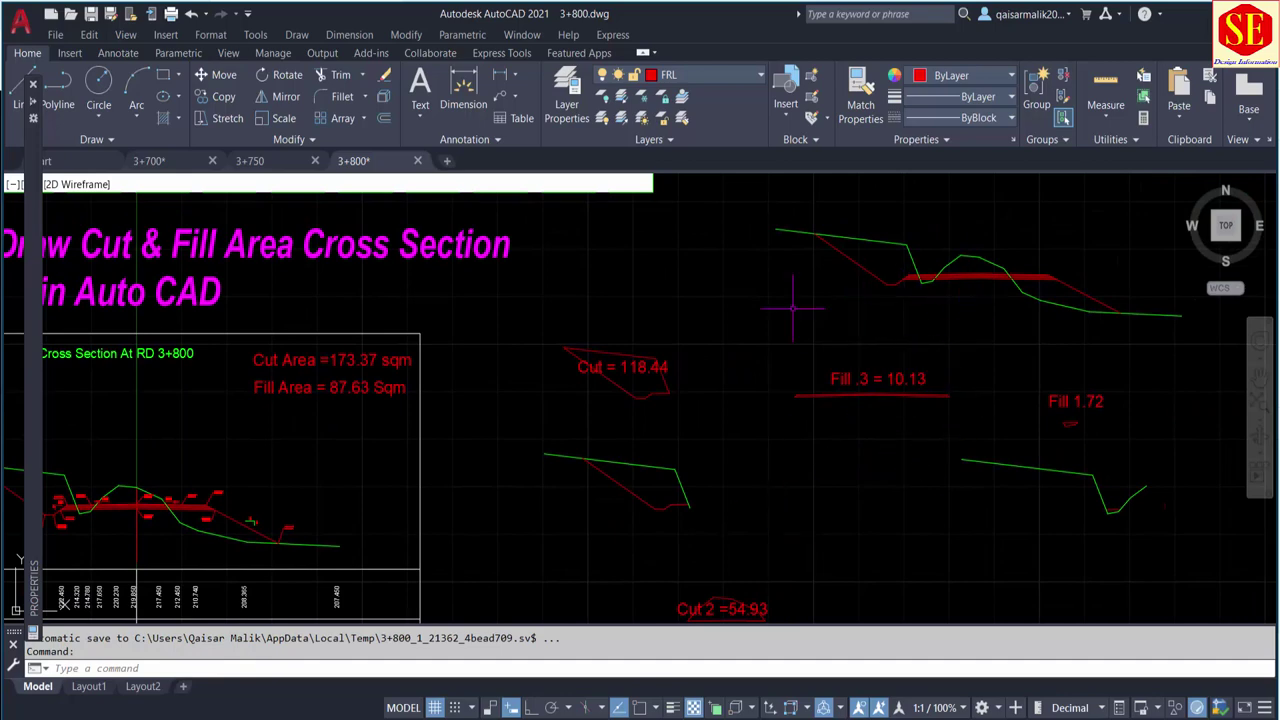
{"action": "scroll", "coordinate": [757, 357], "scroll_direction": "down", "scroll_amount": 5}
{"action": "scroll", "coordinate": [700, 380], "scroll_direction": "up", "scroll_amount": 3}
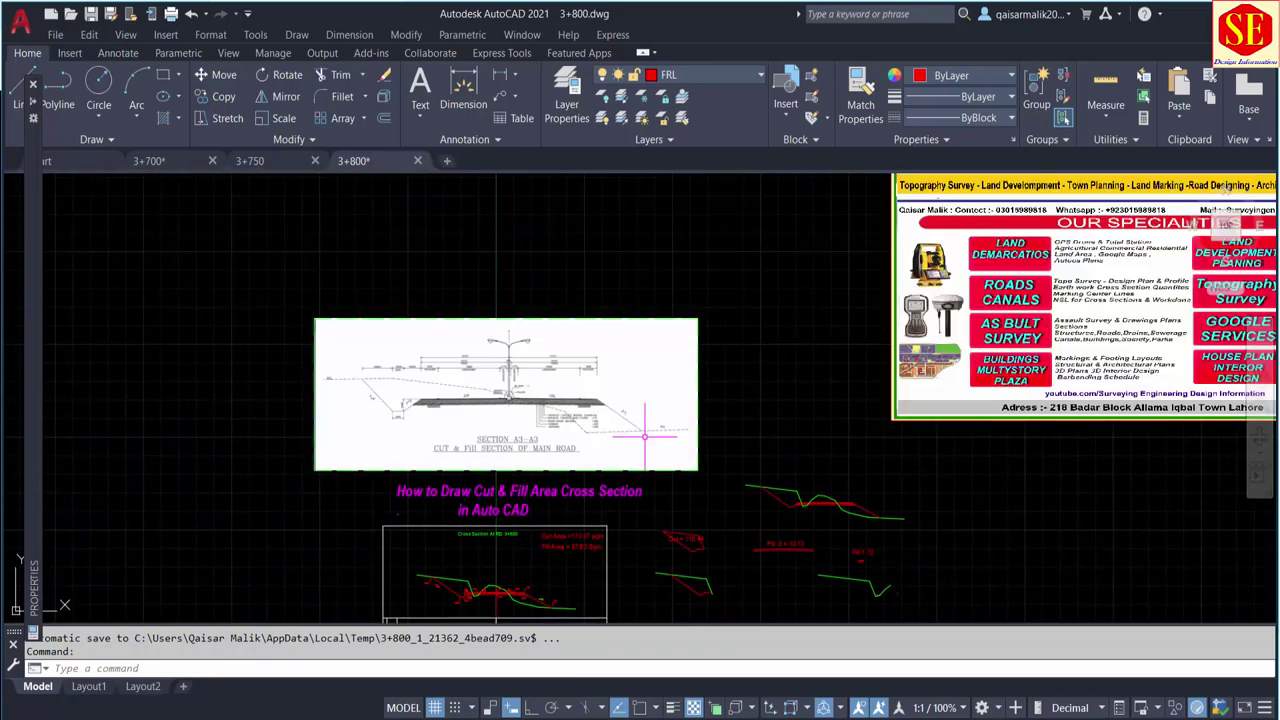
{"action": "scroll", "coordinate": [645, 436], "scroll_direction": "up", "scroll_amount": 2}
{"action": "scroll", "coordinate": [866, 423], "scroll_direction": "up", "scroll_amount": 2}
{"action": "scroll", "coordinate": [737, 390], "scroll_direction": "up", "scroll_amount": 1}
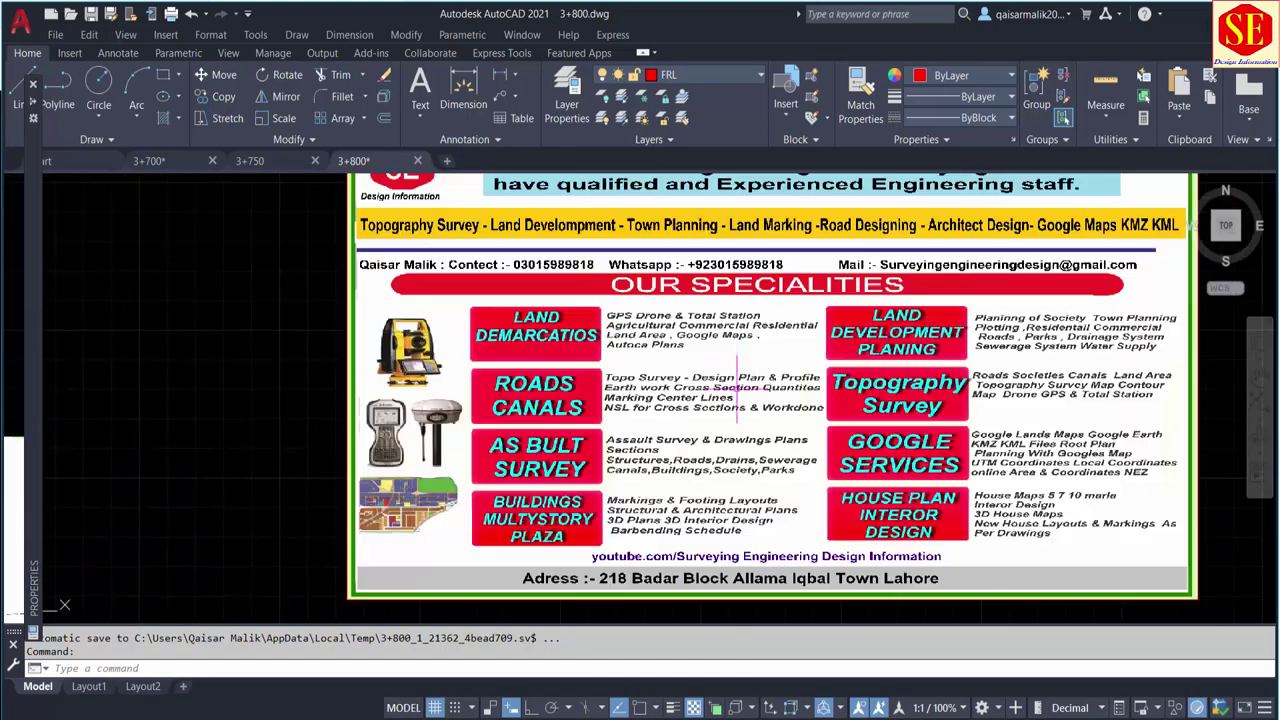
{"action": "scroll", "coordinate": [737, 390], "scroll_direction": "down", "scroll_amount": 2}
{"action": "scroll", "coordinate": [760, 245], "scroll_direction": "up", "scroll_amount": 2}
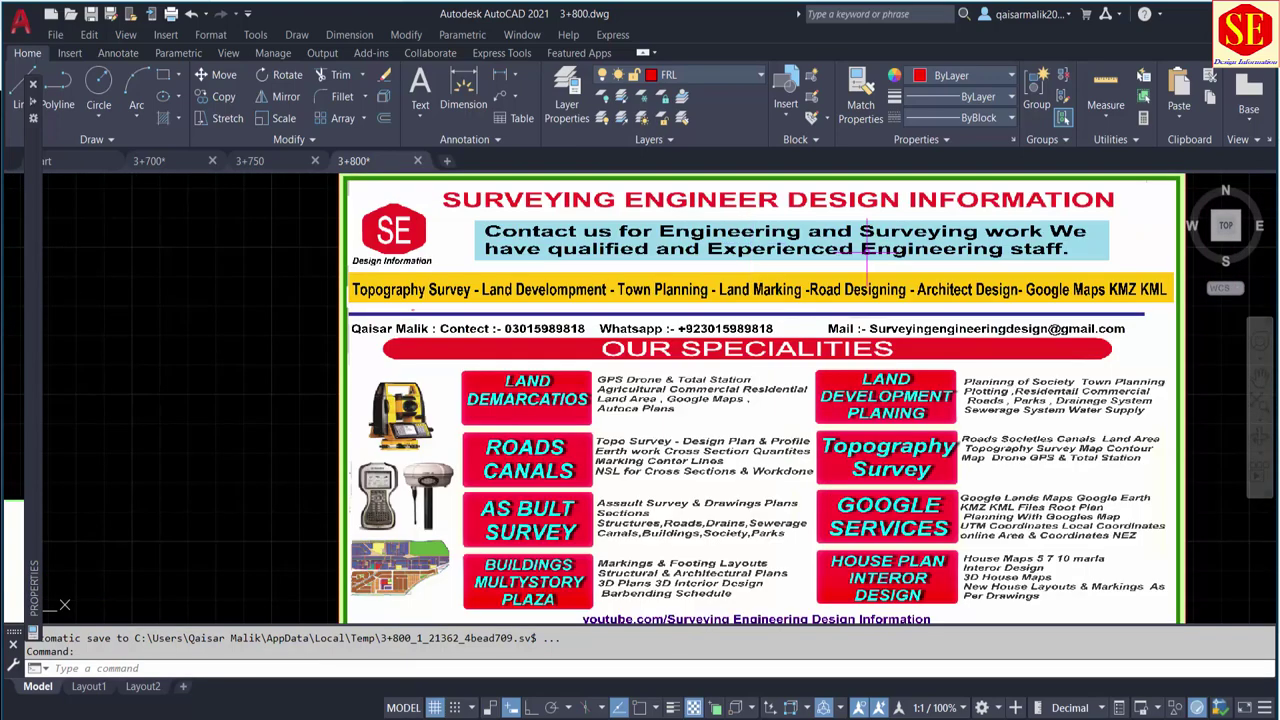
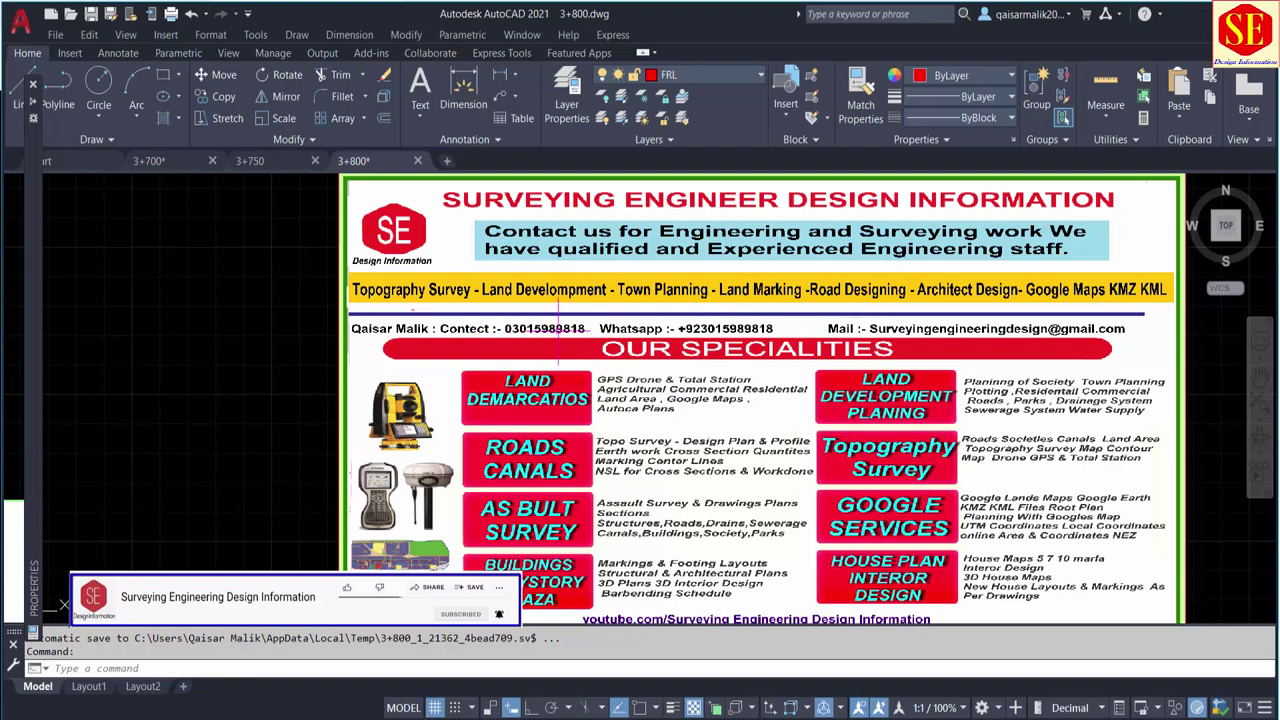
Zoom and pan across the sheet to frame the Section A3-A3 cut and fill reference image
{"action": "scroll", "coordinate": [694, 413], "scroll_direction": "up", "scroll_amount": 2}
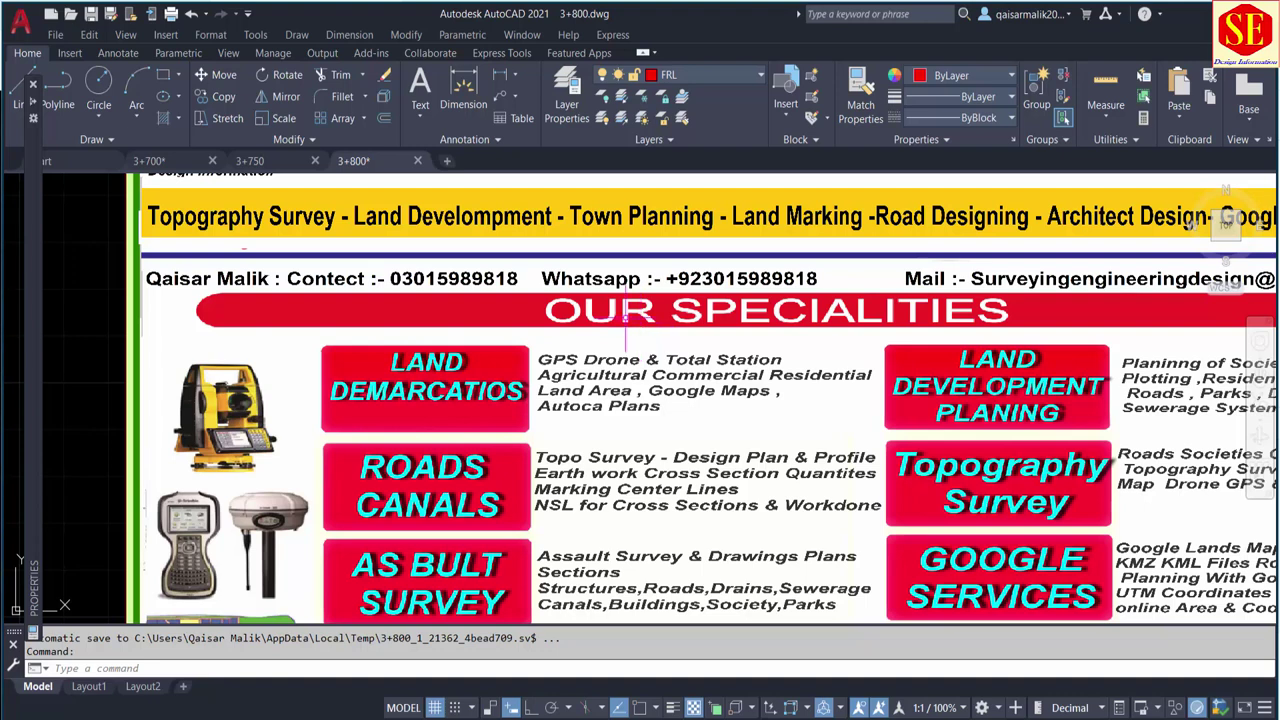
{"action": "scroll", "coordinate": [627, 298], "scroll_direction": "down", "scroll_amount": 2}
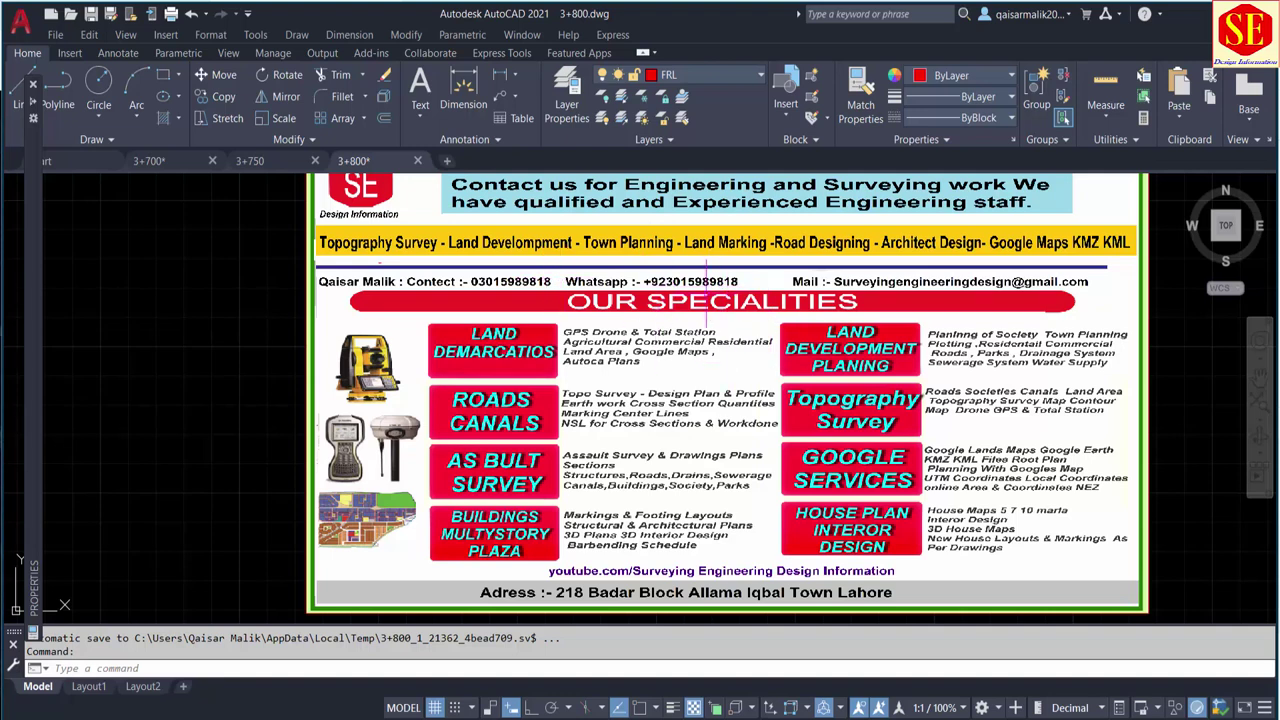
{"action": "scroll", "coordinate": [707, 282], "scroll_direction": "down", "scroll_amount": 5}
{"action": "scroll", "coordinate": [829, 371], "scroll_direction": "up", "scroll_amount": 2}
{"action": "scroll", "coordinate": [829, 371], "scroll_direction": "up", "scroll_amount": 3}
{"action": "middle_click_drag", "start_coordinate": [829, 371], "coordinate": [918, 469]}
{"action": "scroll", "coordinate": [701, 397], "scroll_direction": "up", "scroll_amount": 3}
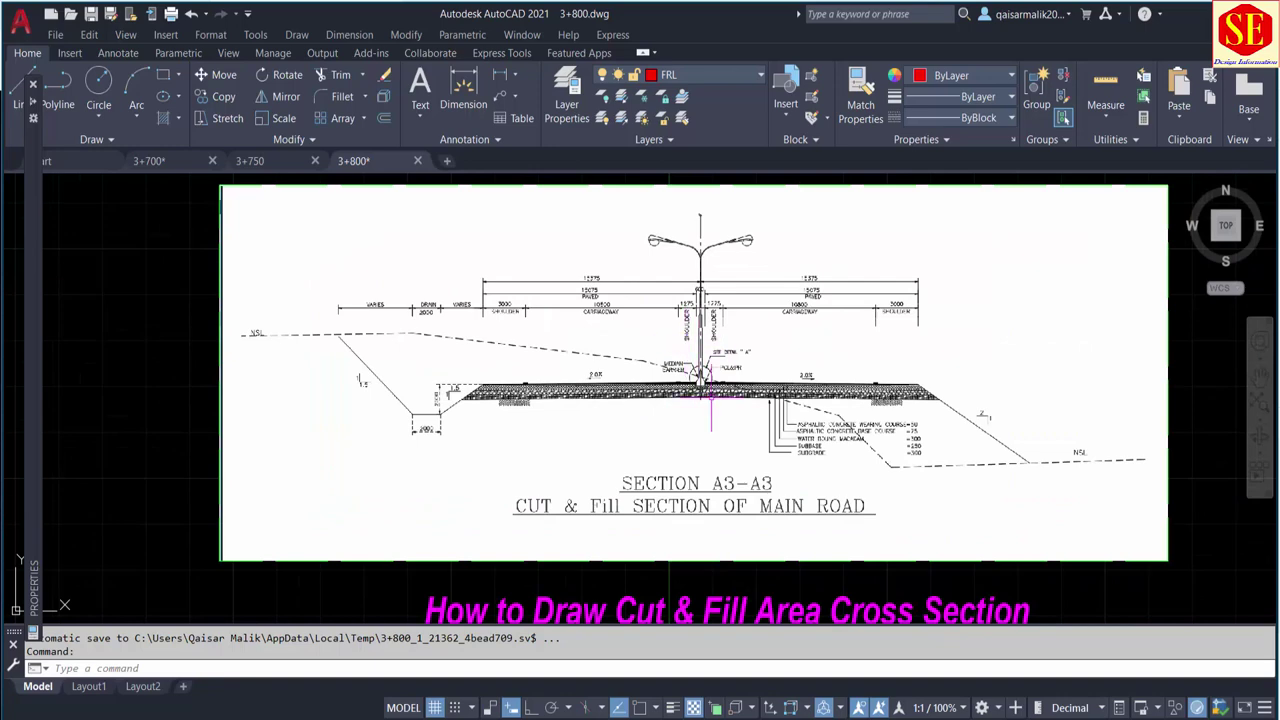
{"action": "scroll", "coordinate": [700, 330], "scroll_direction": "down", "scroll_amount": 1}
{"action": "scroll", "coordinate": [673, 260], "scroll_direction": "down", "scroll_amount": 2}
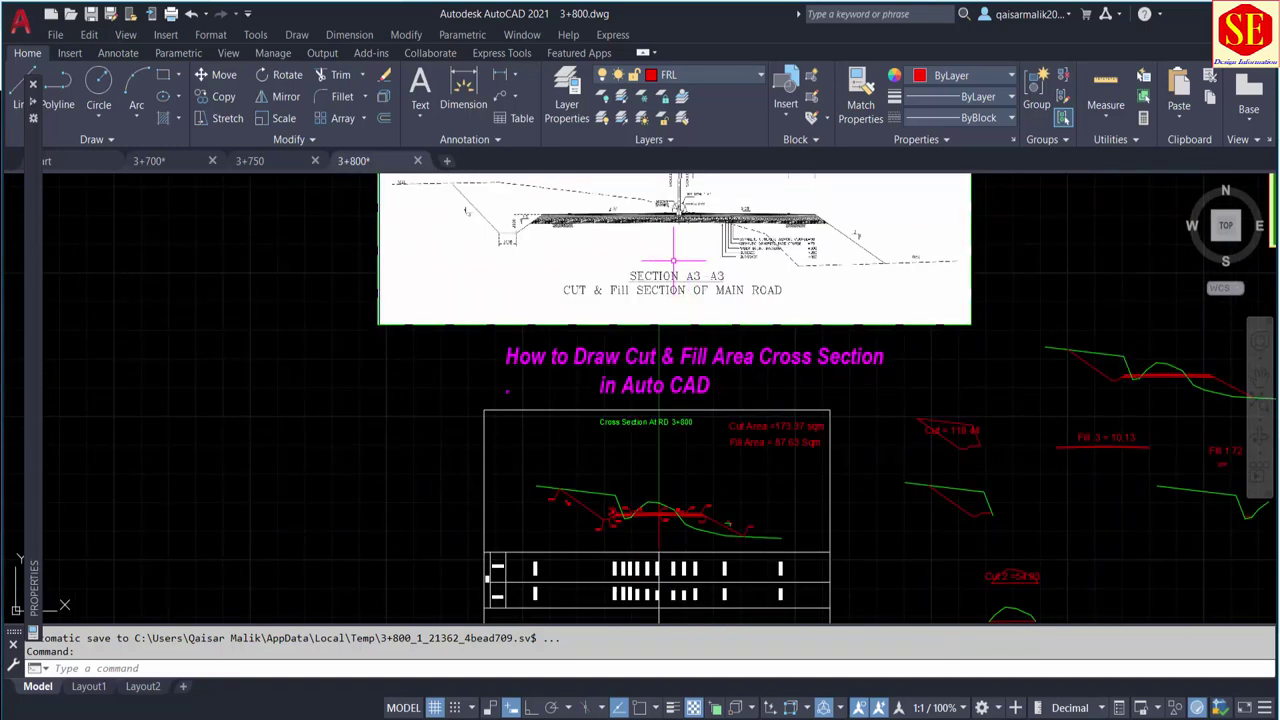
{"action": "left_click", "coordinate": [168, 162]}
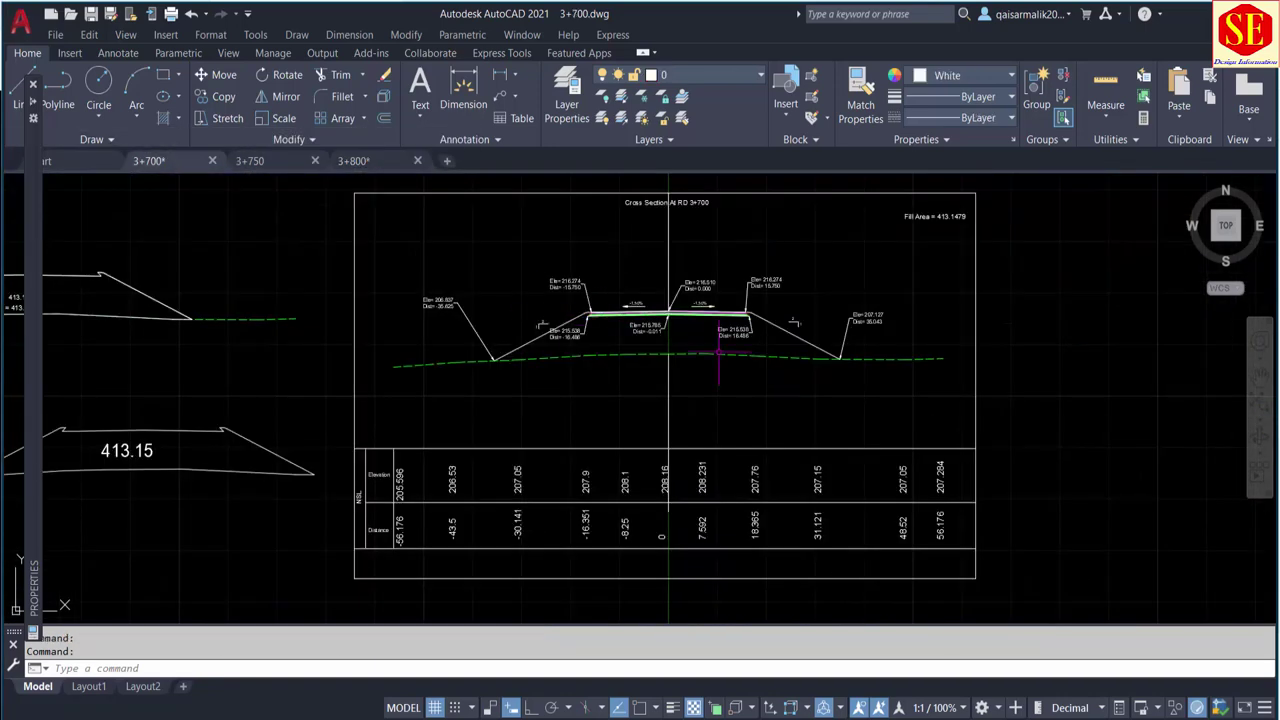
{"action": "left_click", "coordinate": [264, 161]}
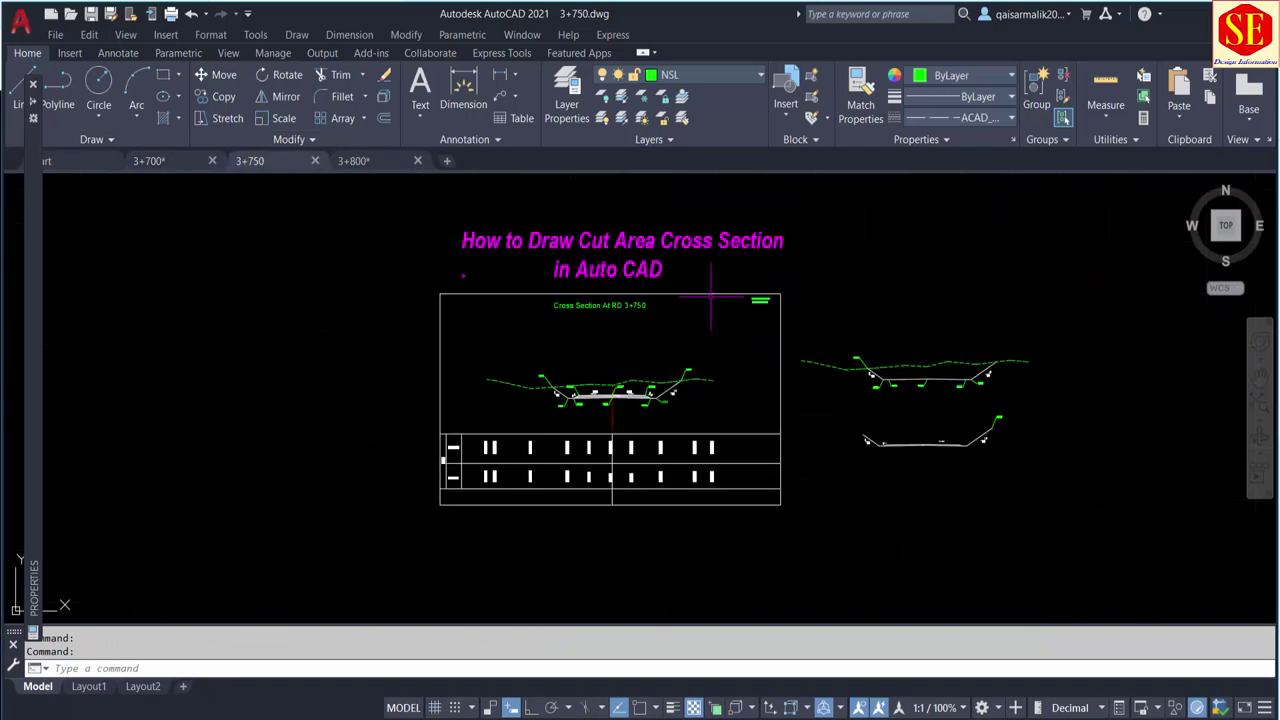
{"action": "scroll", "coordinate": [622, 327], "scroll_direction": "up", "scroll_amount": 1}
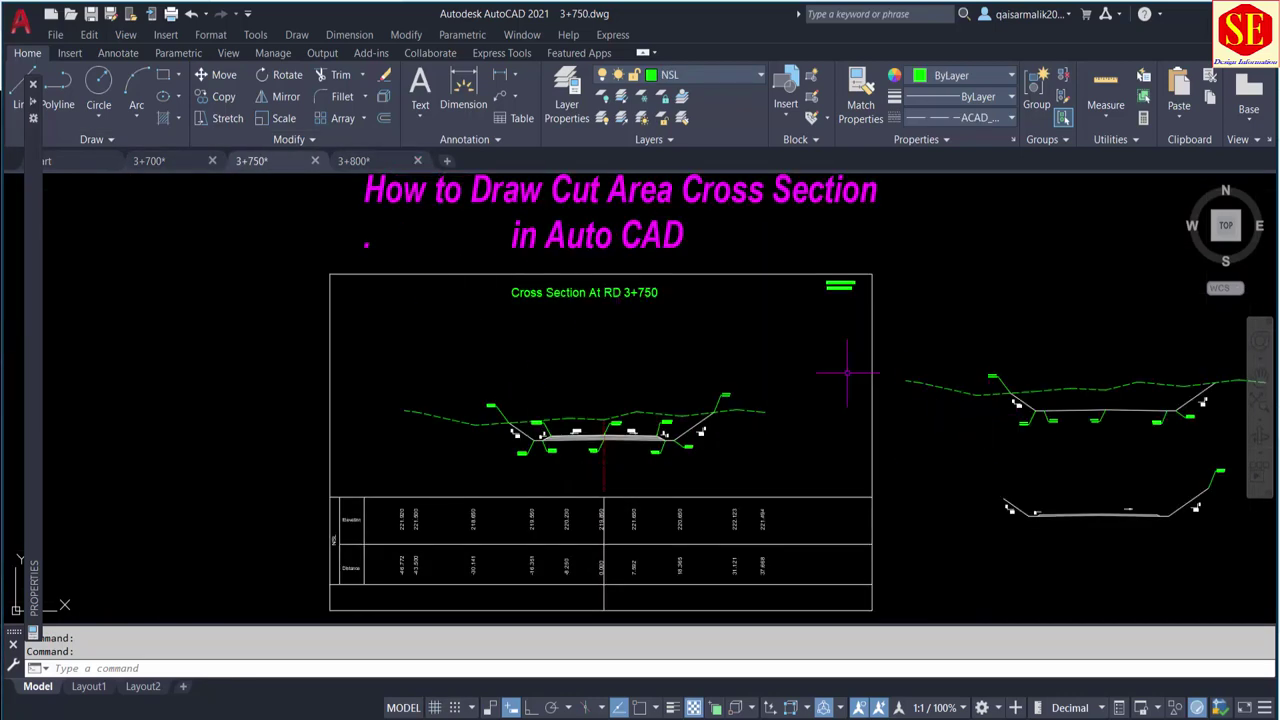
{"action": "left_click", "coordinate": [356, 161]}
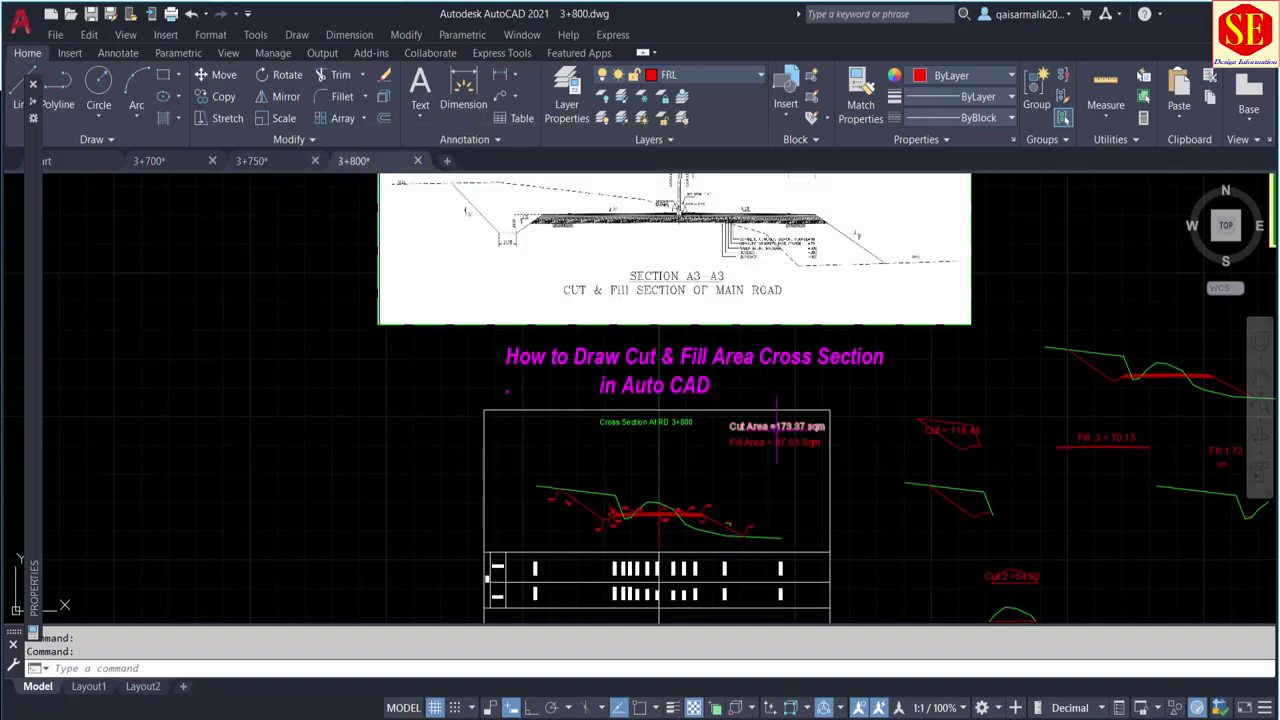
{"action": "middle_click_drag", "start_coordinate": [772, 455], "coordinate": [760, 338]}
{"action": "scroll", "coordinate": [571, 508], "scroll_direction": "up", "scroll_amount": 4}
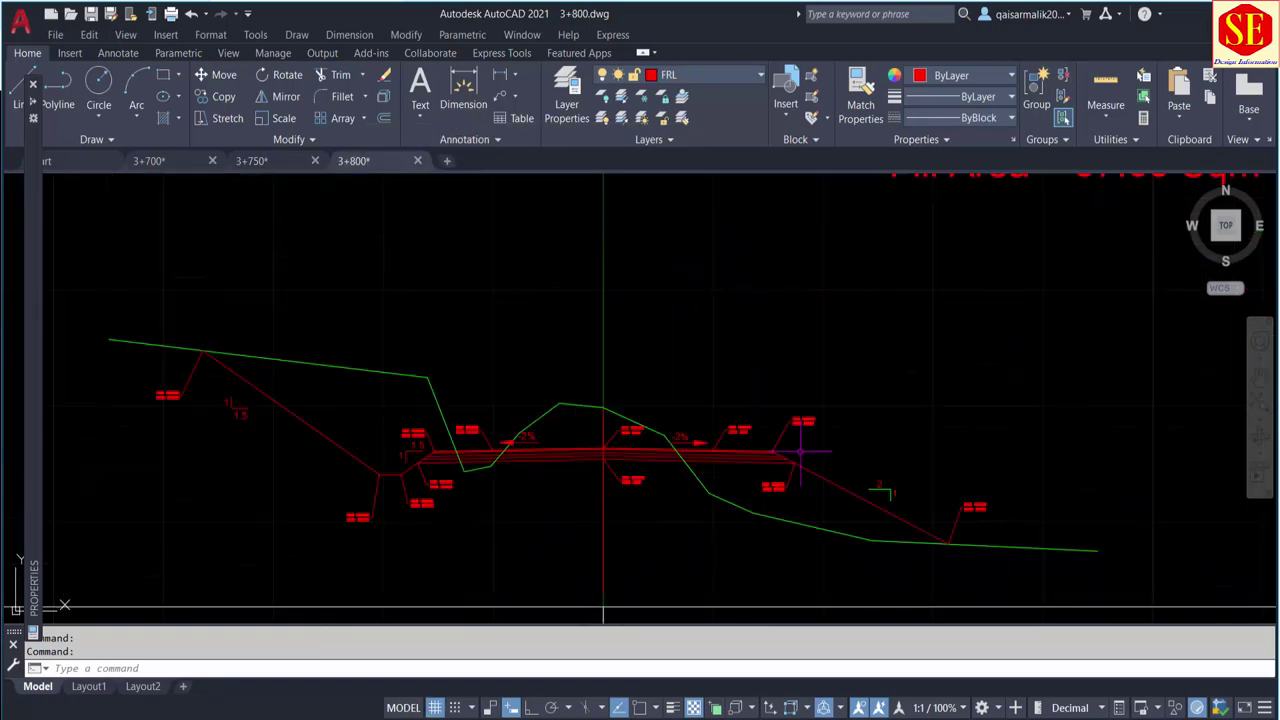
{"action": "scroll", "coordinate": [585, 375], "scroll_direction": "down", "scroll_amount": 4}
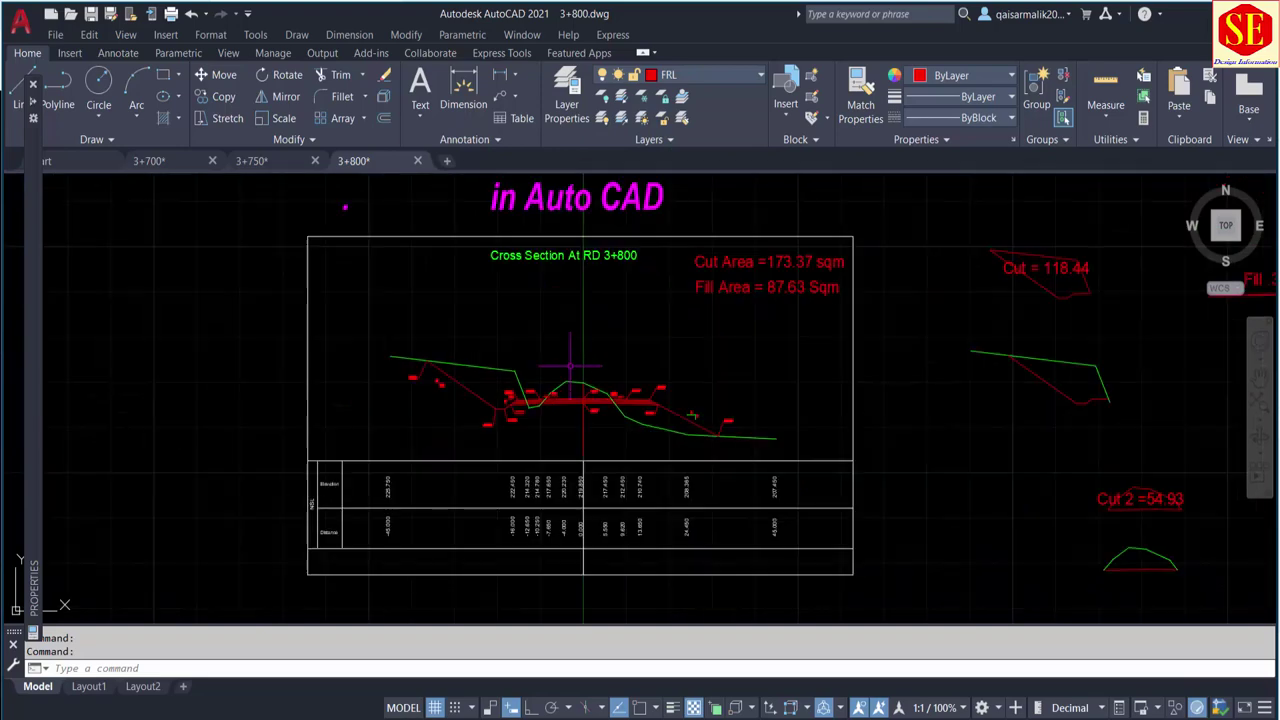
{"action": "middle_click_drag", "start_coordinate": [857, 400], "coordinate": [491, 371]}
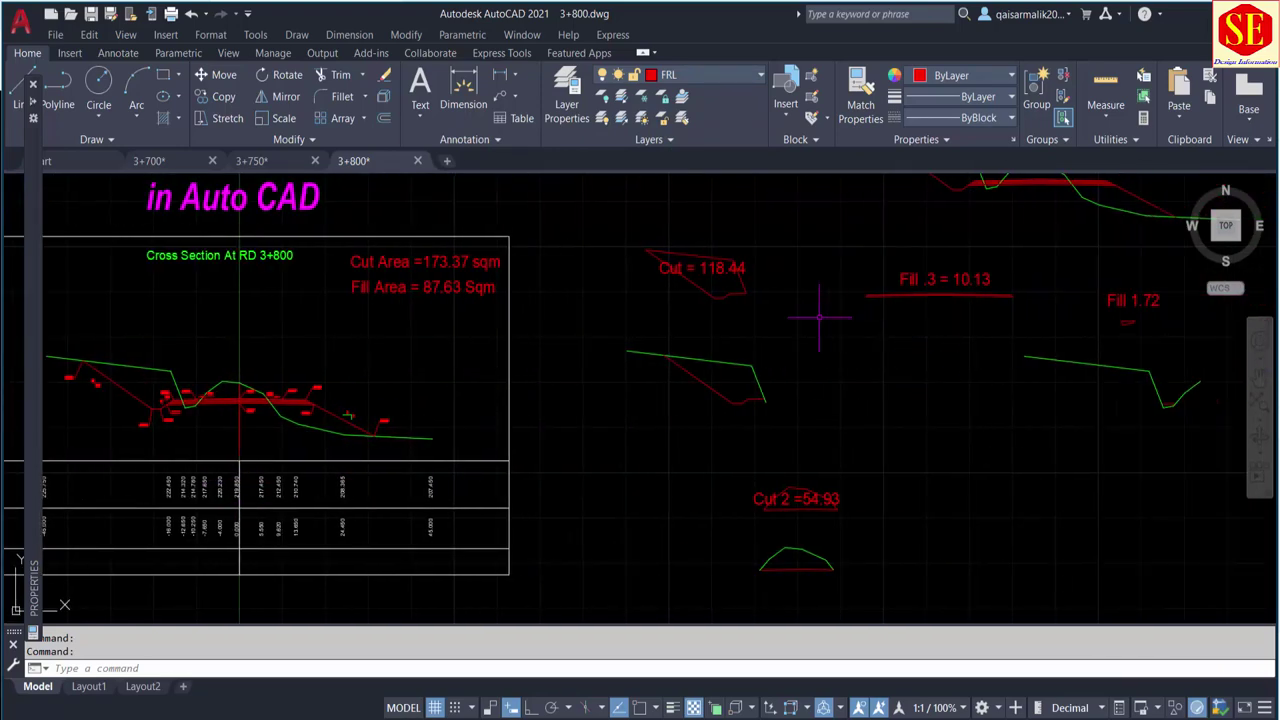
{"action": "middle_click_drag", "start_coordinate": [820, 309], "coordinate": [1021, 466]}
{"action": "middle_click_drag", "start_coordinate": [446, 353], "coordinate": [552, 330]}
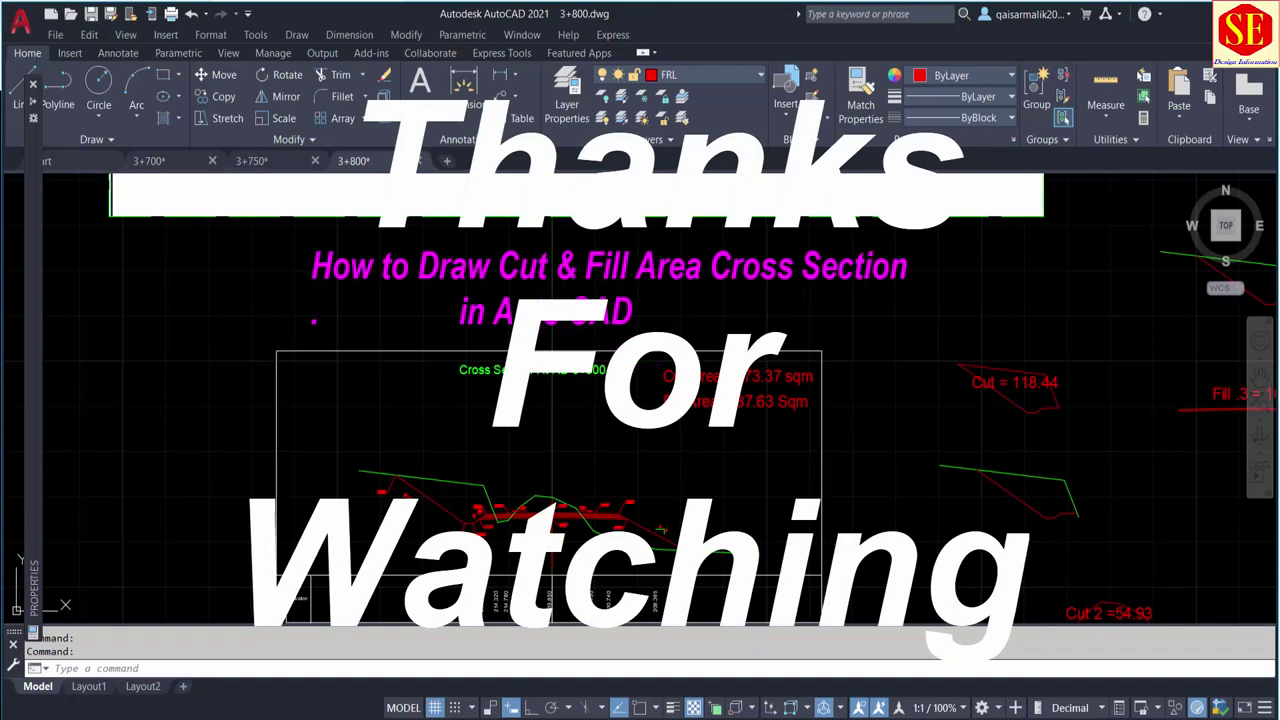
{"action": "middle_click_drag", "start_coordinate": [588, 345], "coordinate": [636, 300]}
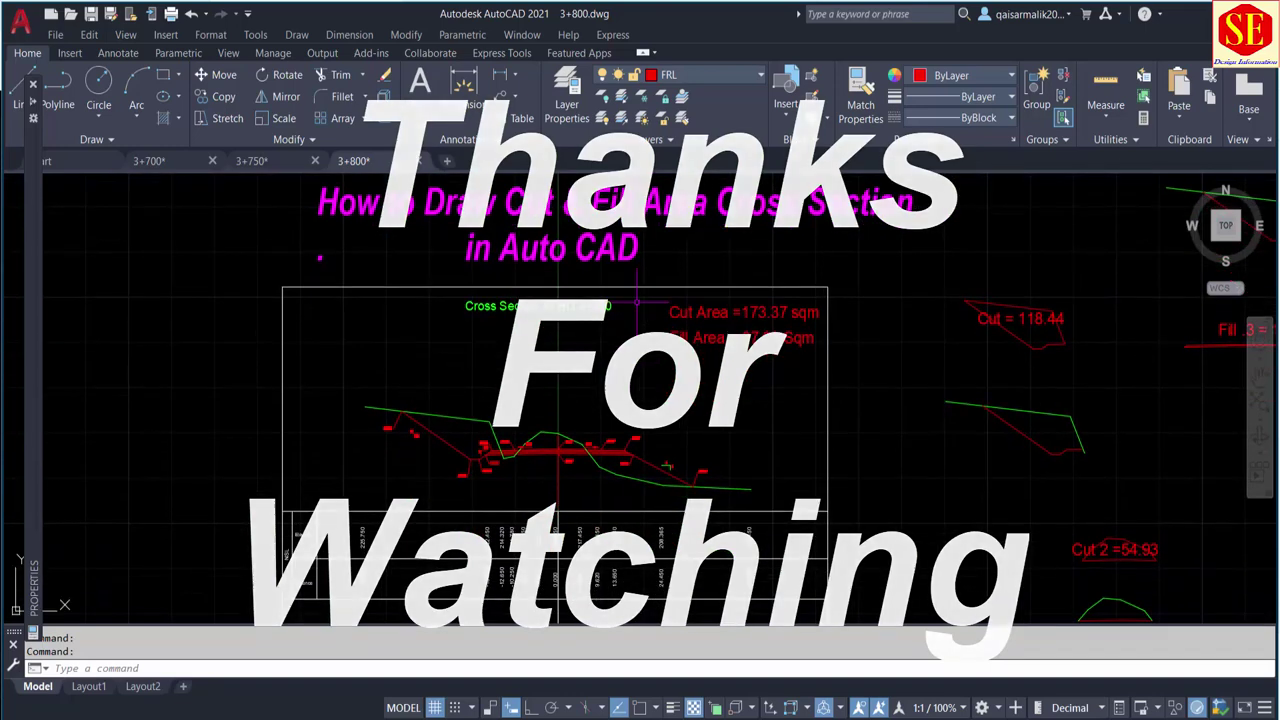